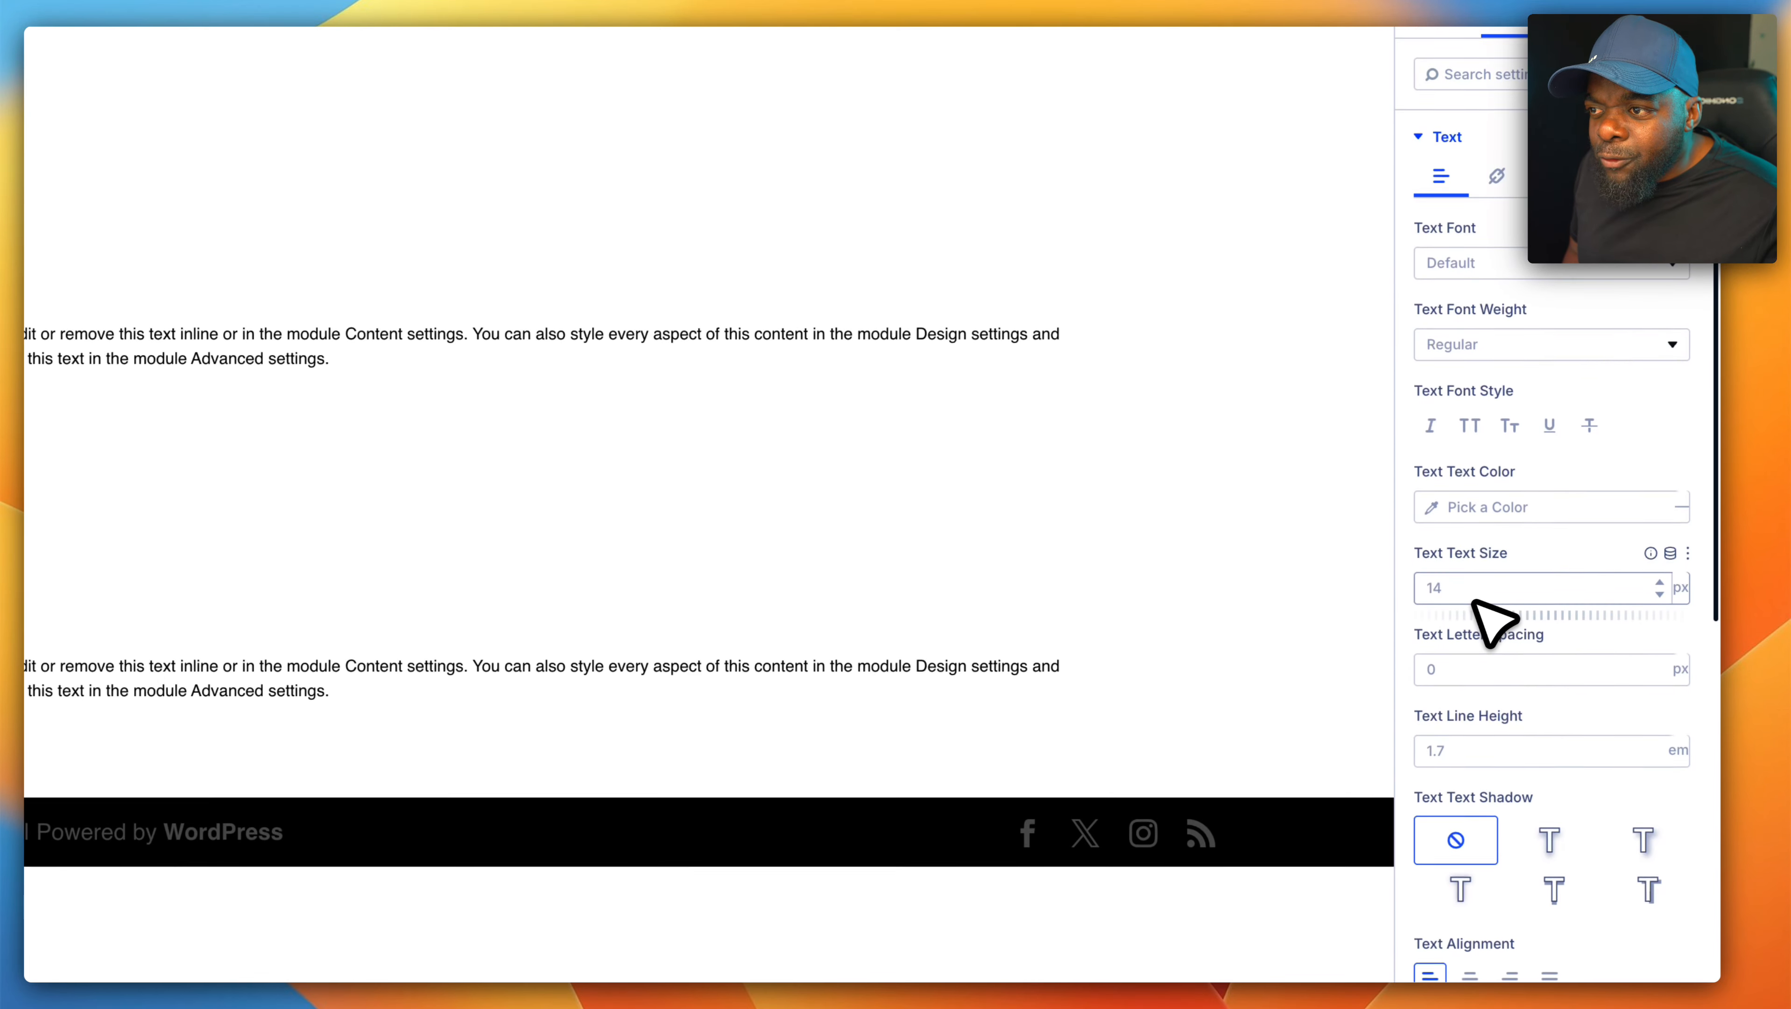
- Set the body text size of the second text module to 18 px
{"action": "left_click", "coordinate": [1470, 612]}
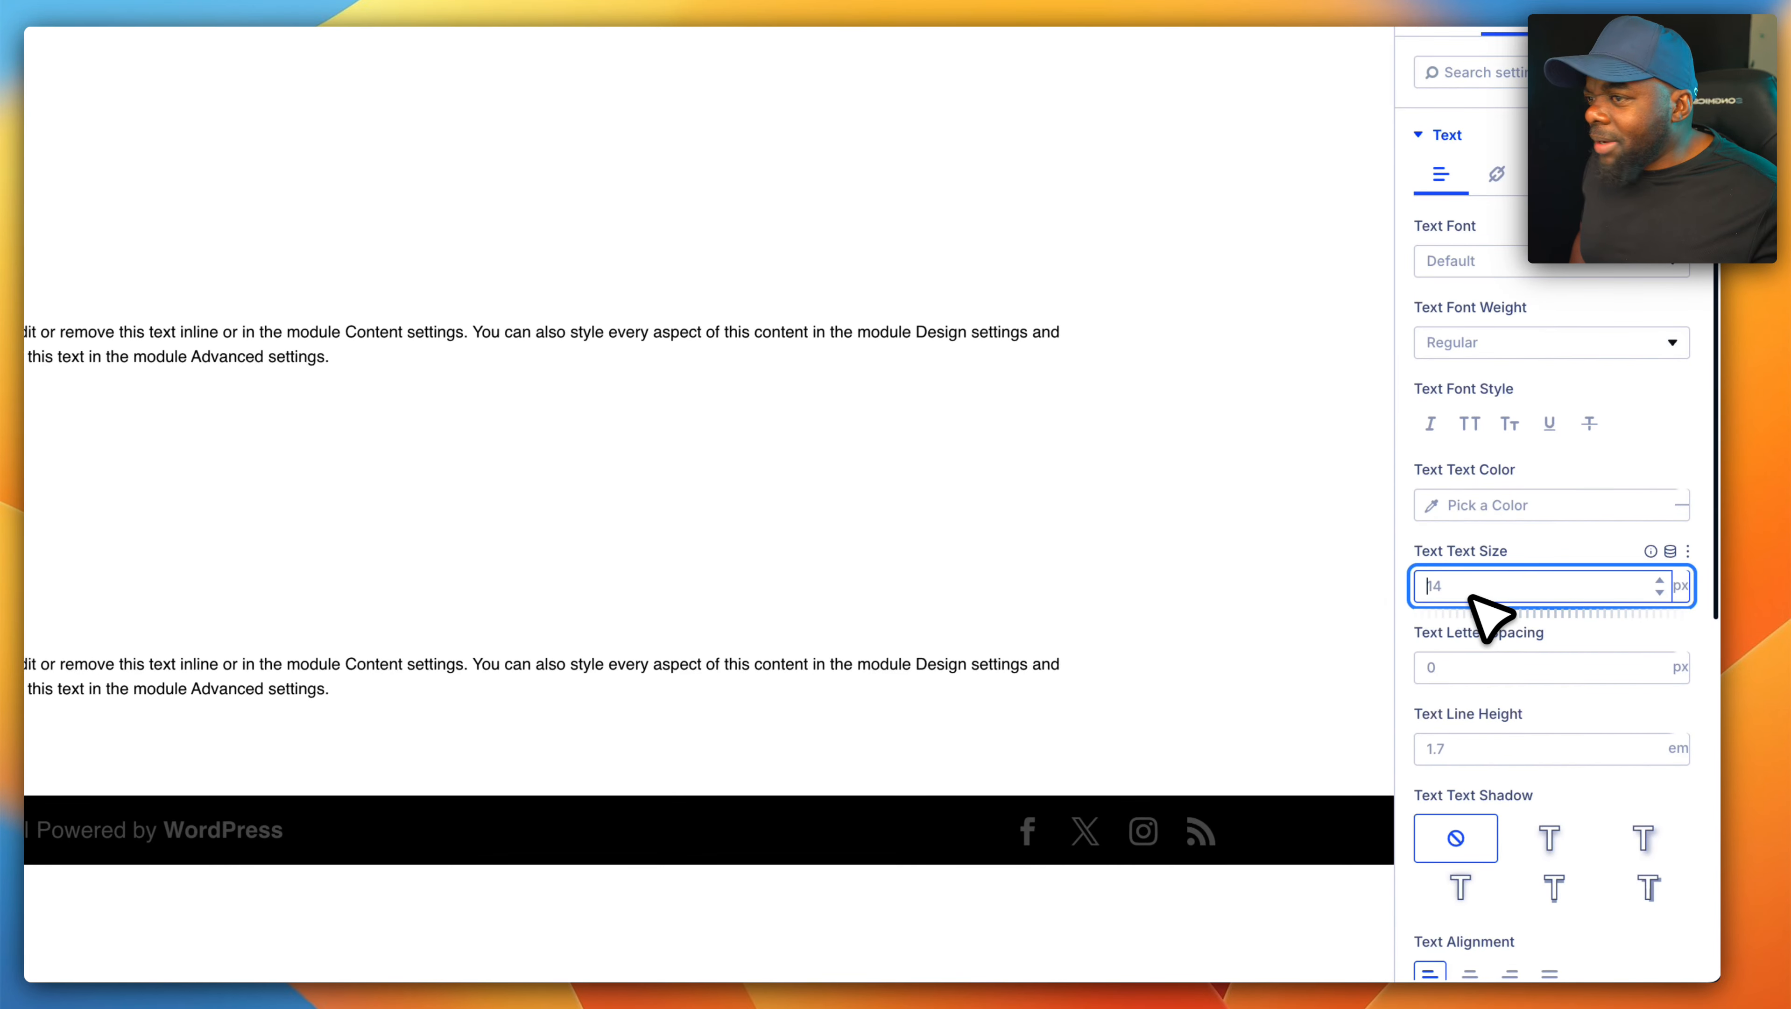
{"action": "type", "text": "18"}
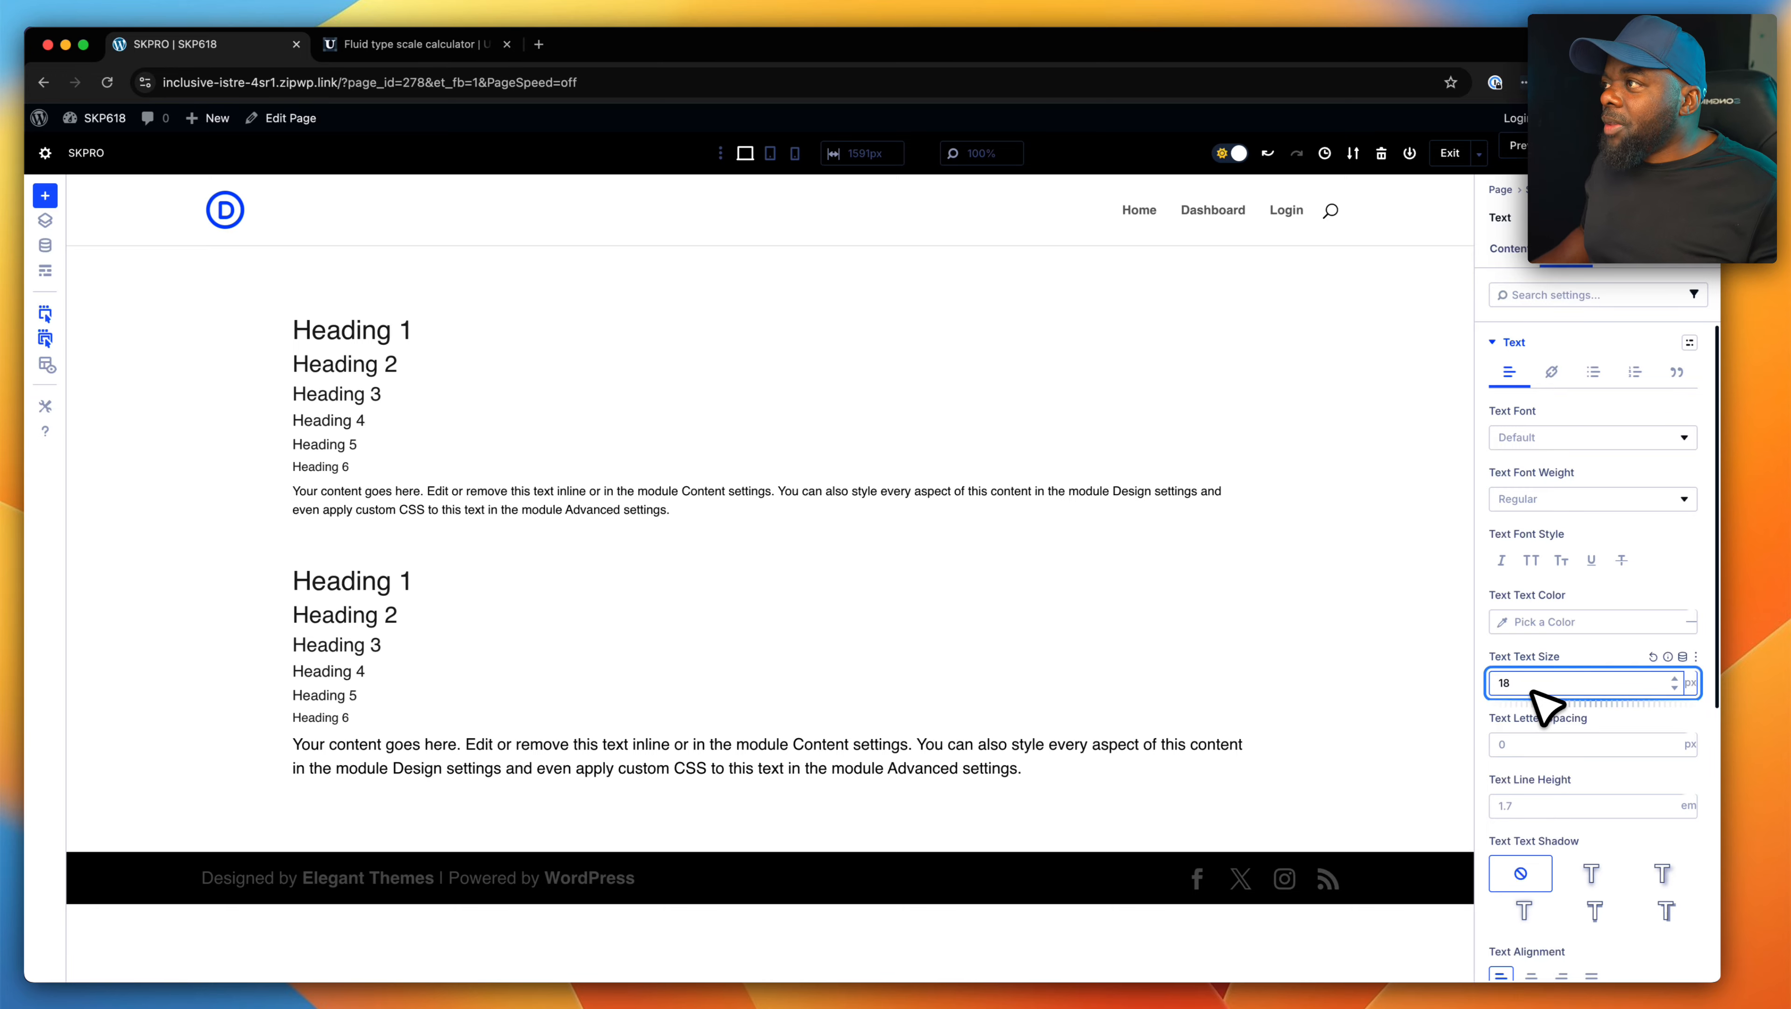
- Switch to the Utopia fluid type scale calculator and copy the --text-0 value clamp(1rem, 0.9618rem + 0.1912vw, 1.125rem)
{"action": "left_click", "coordinate": [417, 44]}
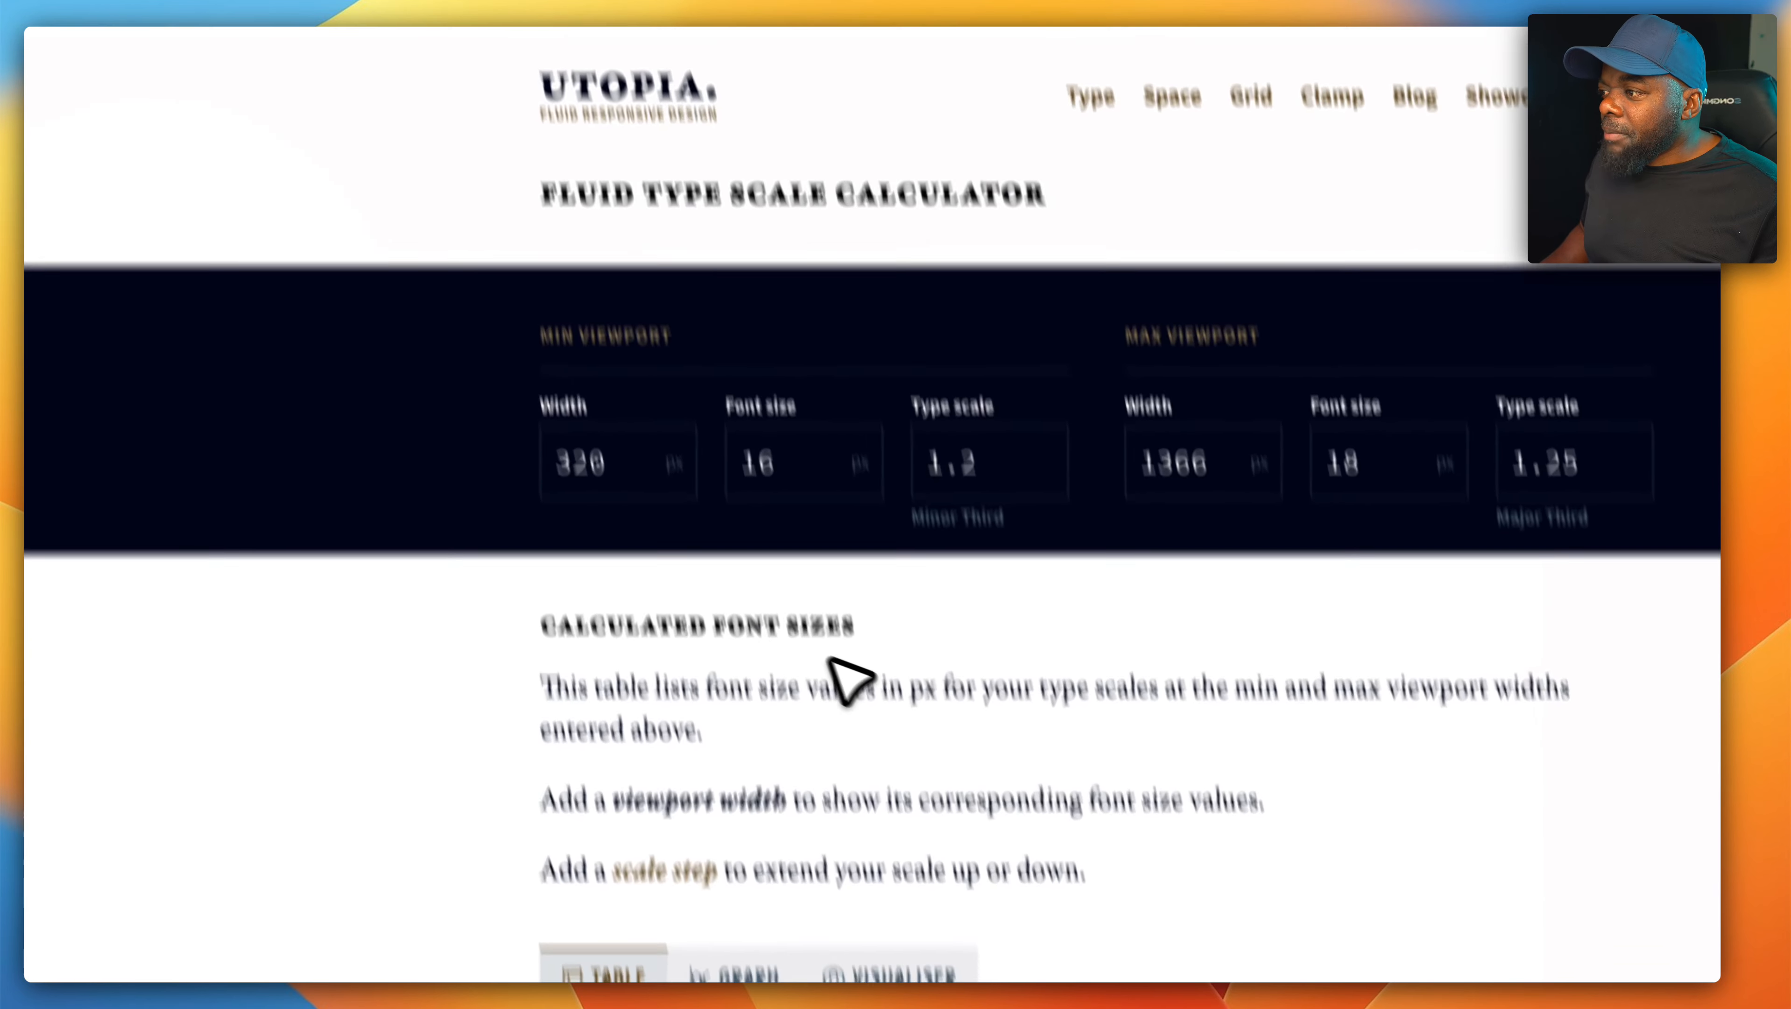
{"action": "scroll", "coordinate": [828, 658], "scroll_direction": "down", "scroll_amount": 2}
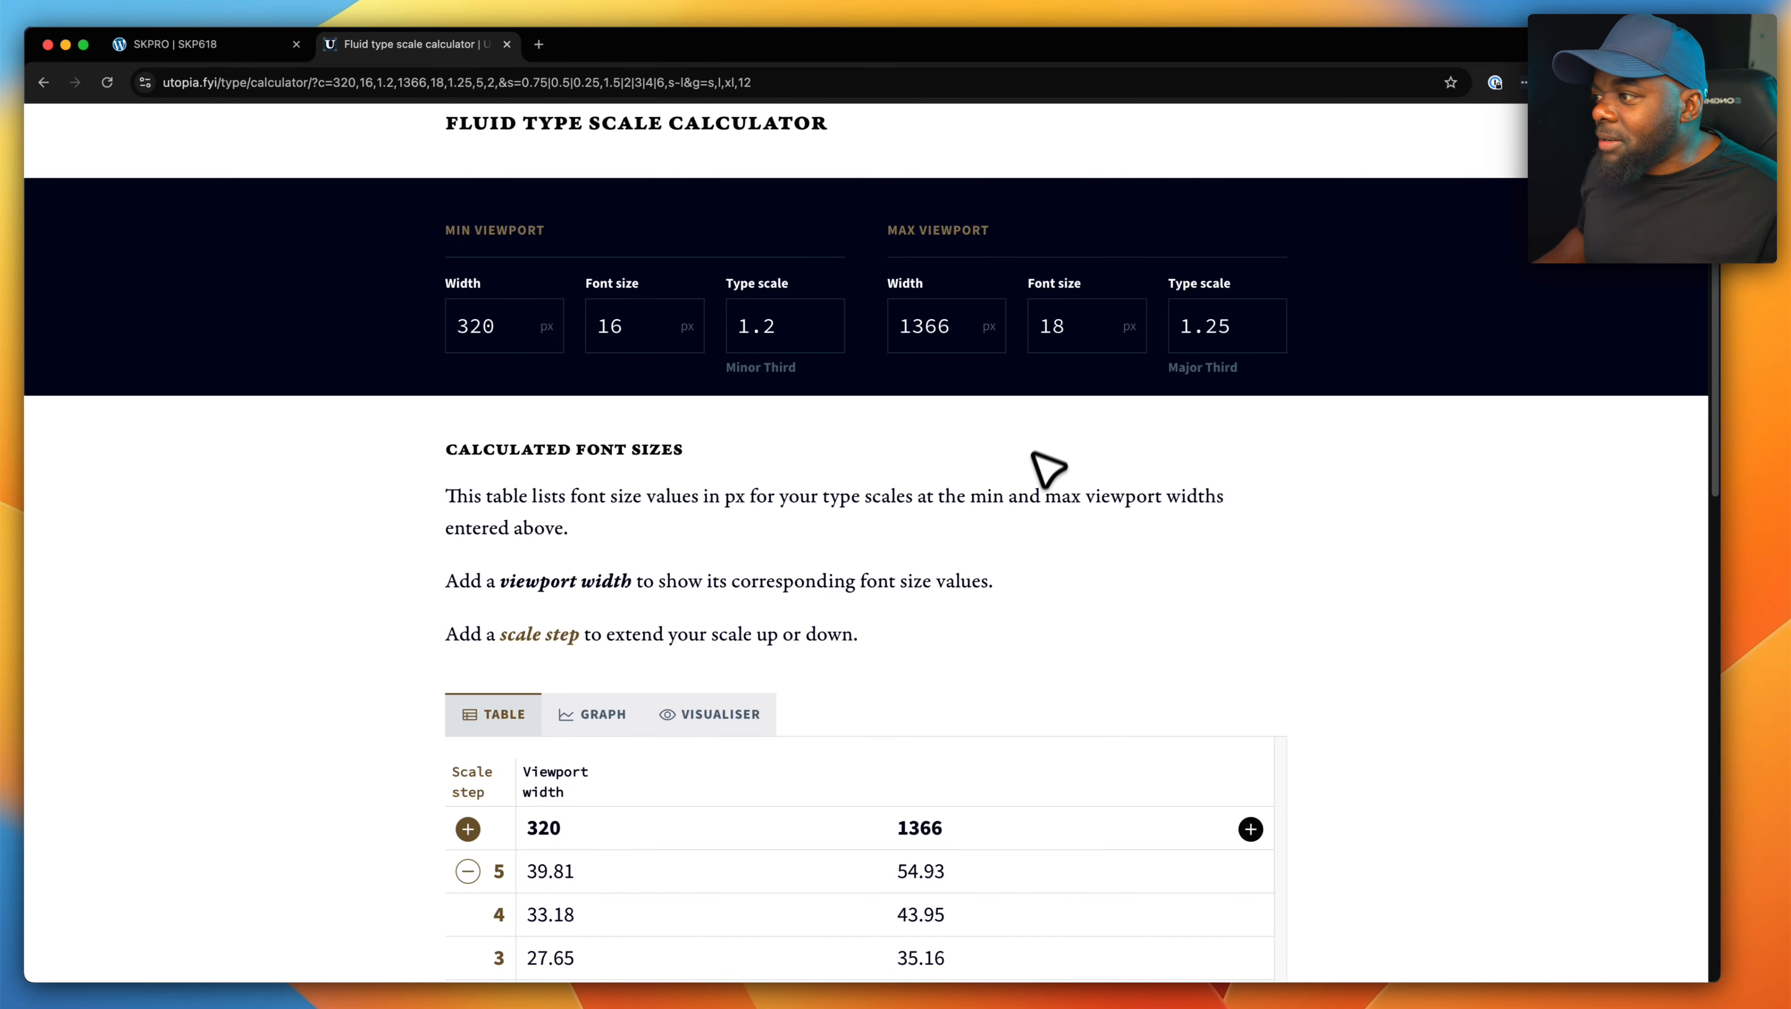
{"action": "scroll", "coordinate": [1048, 468], "scroll_direction": "down", "scroll_amount": 15}
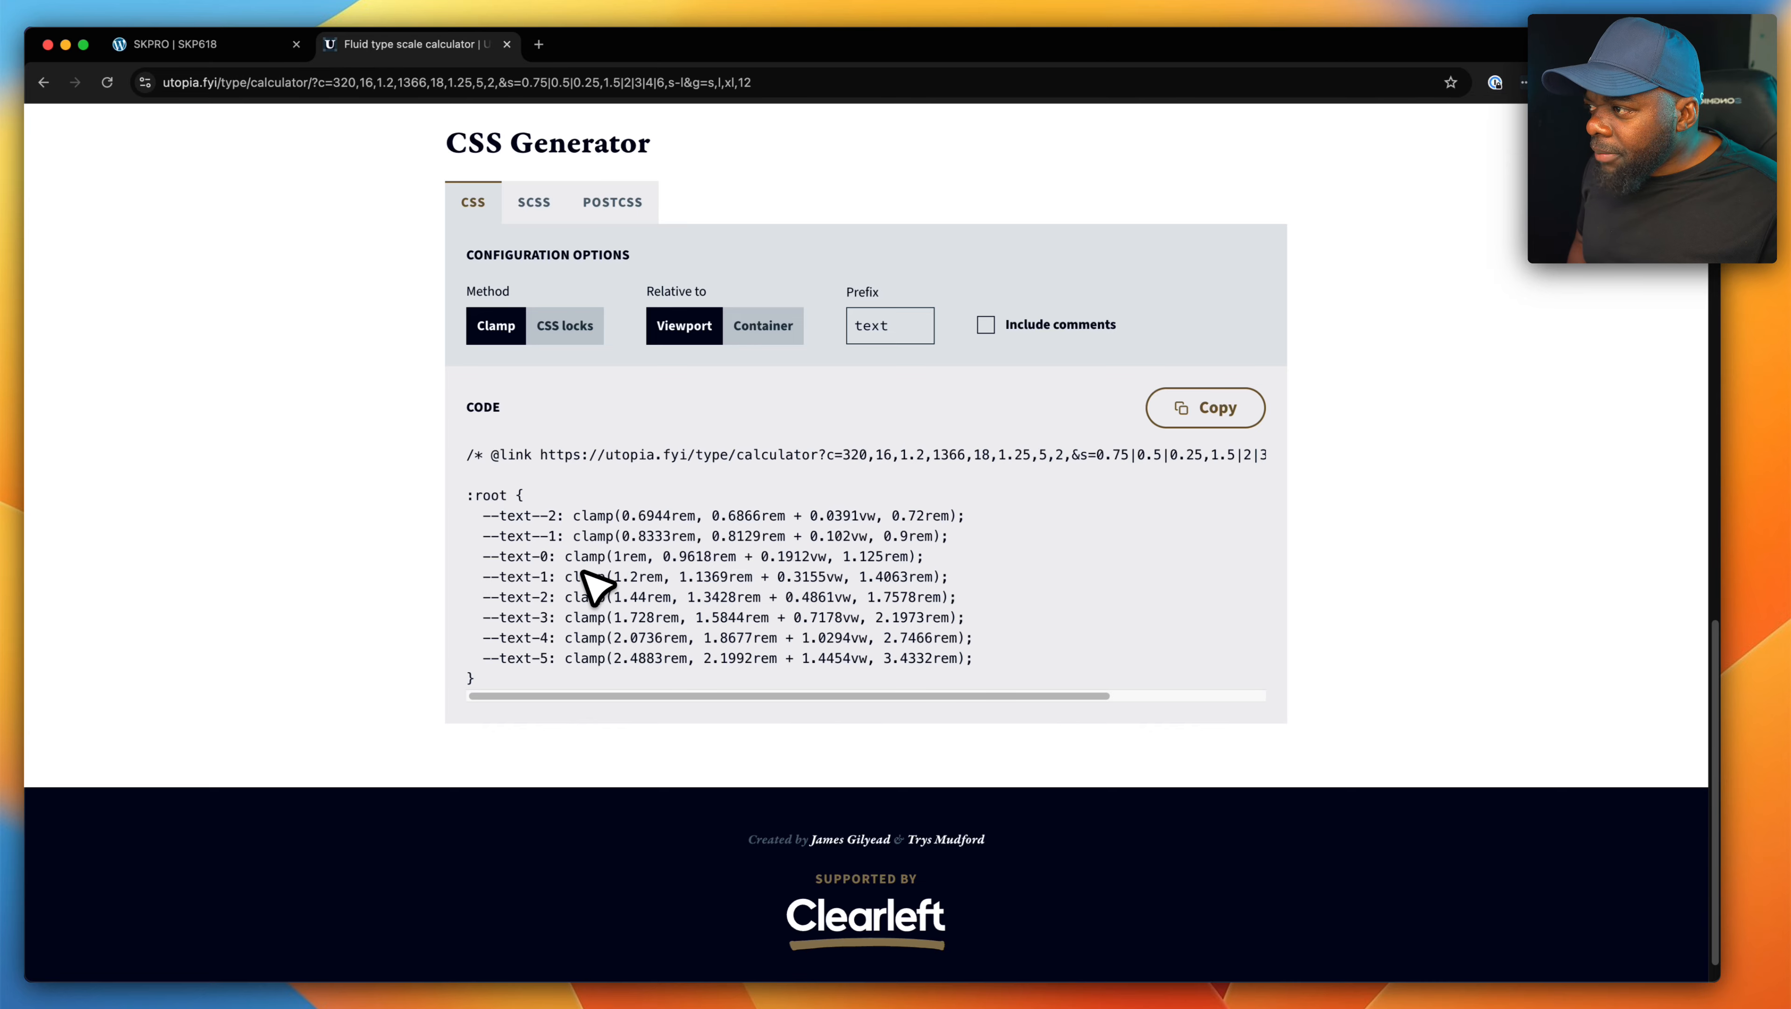
{"action": "left_click_drag", "start_coordinate": [565, 558], "coordinate": [929, 564]}
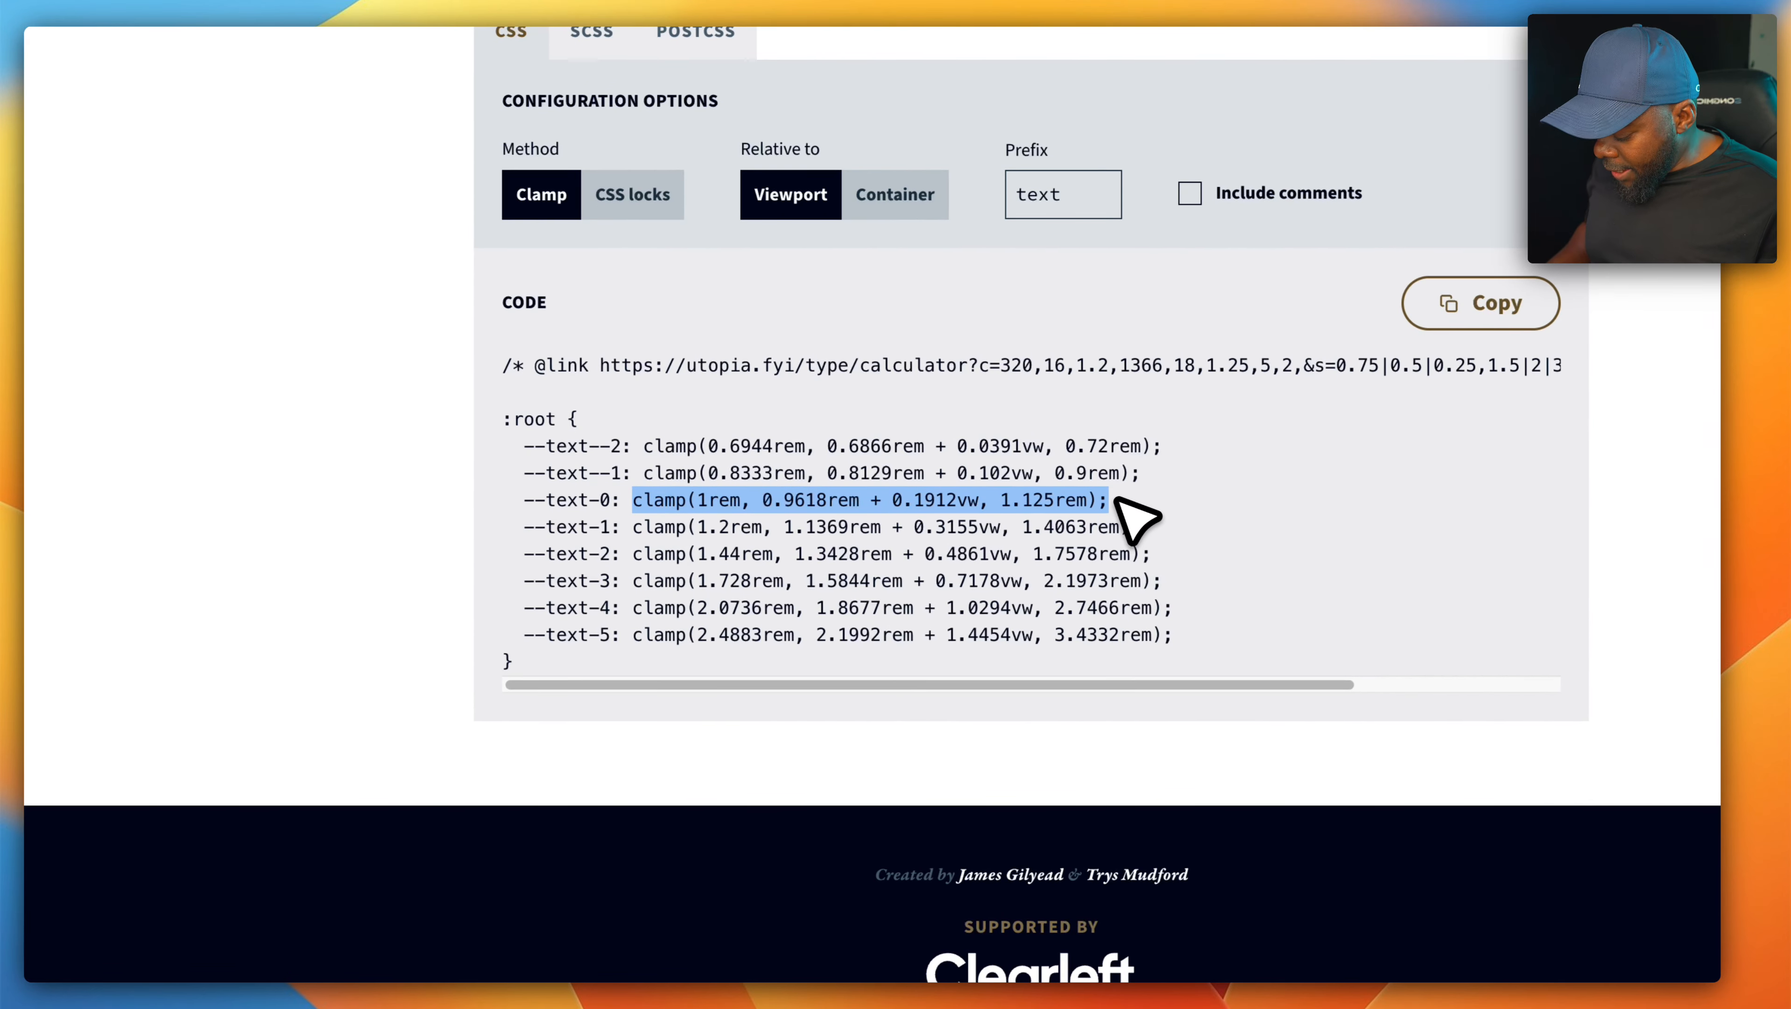
{"action": "key", "text": "super+c"}
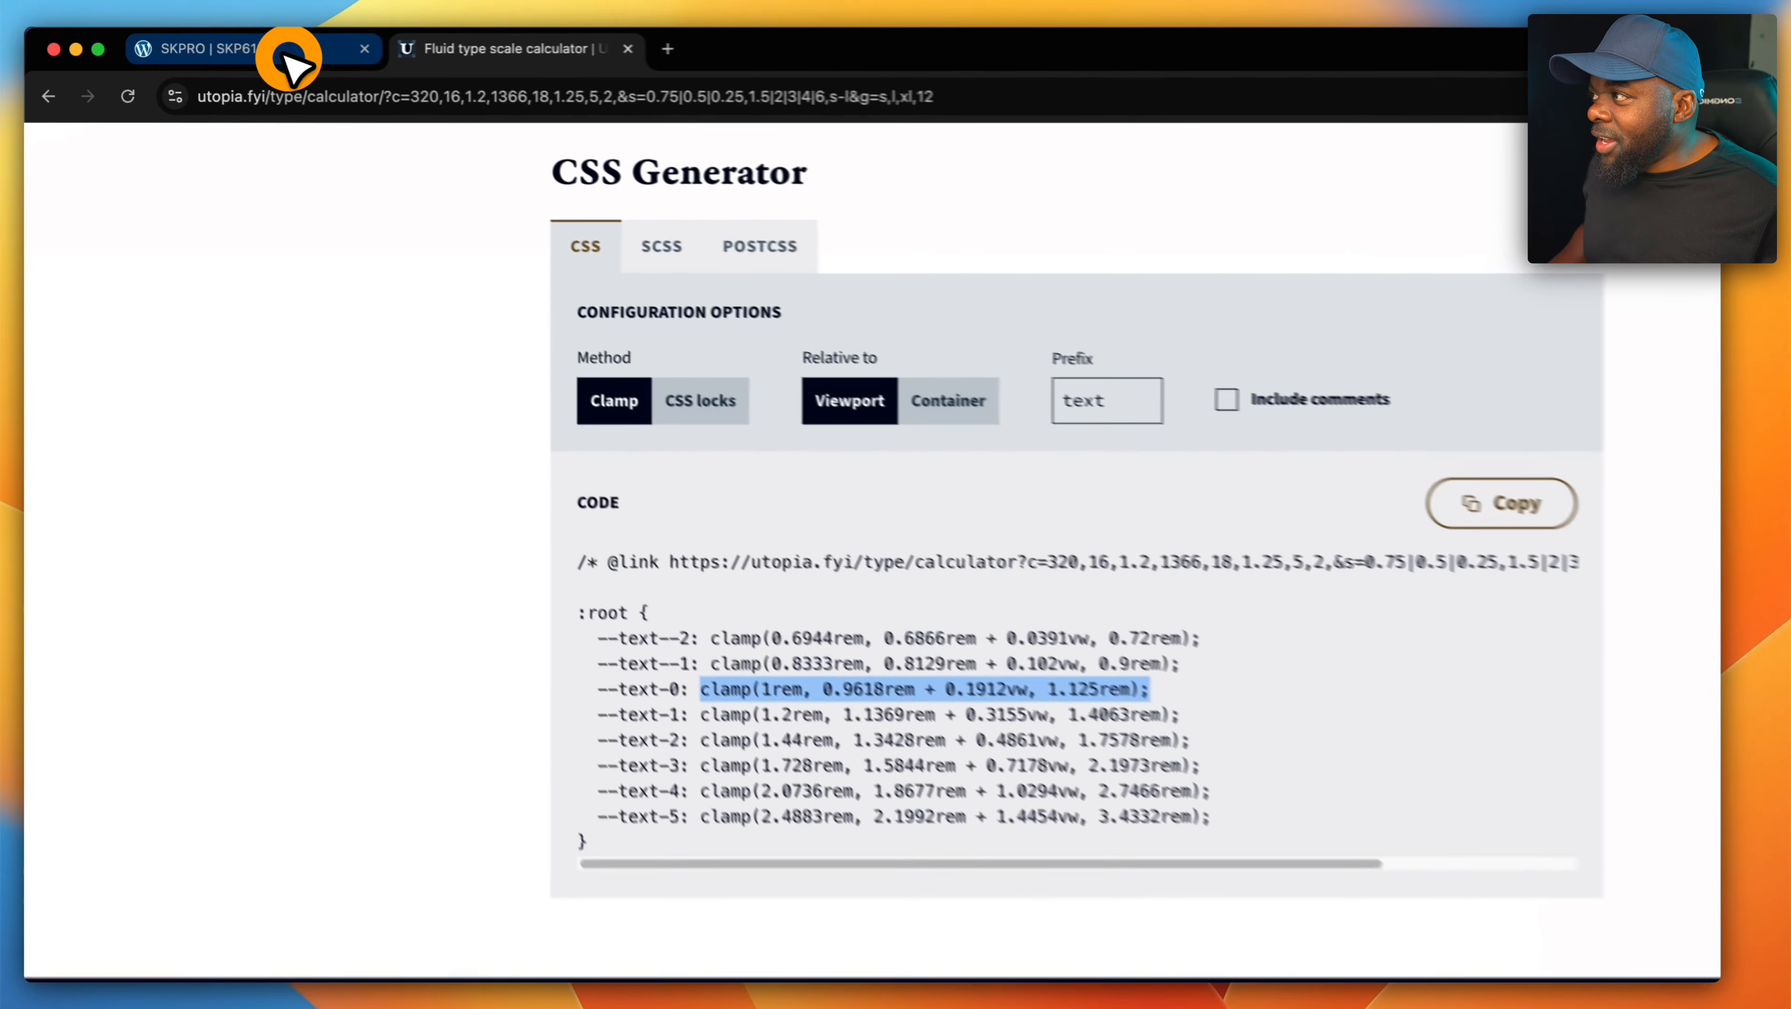
- Back in the Divi page builder, replace the second text module's text size with the copied --text-0 clamp value
{"action": "left_click", "coordinate": [279, 46]}
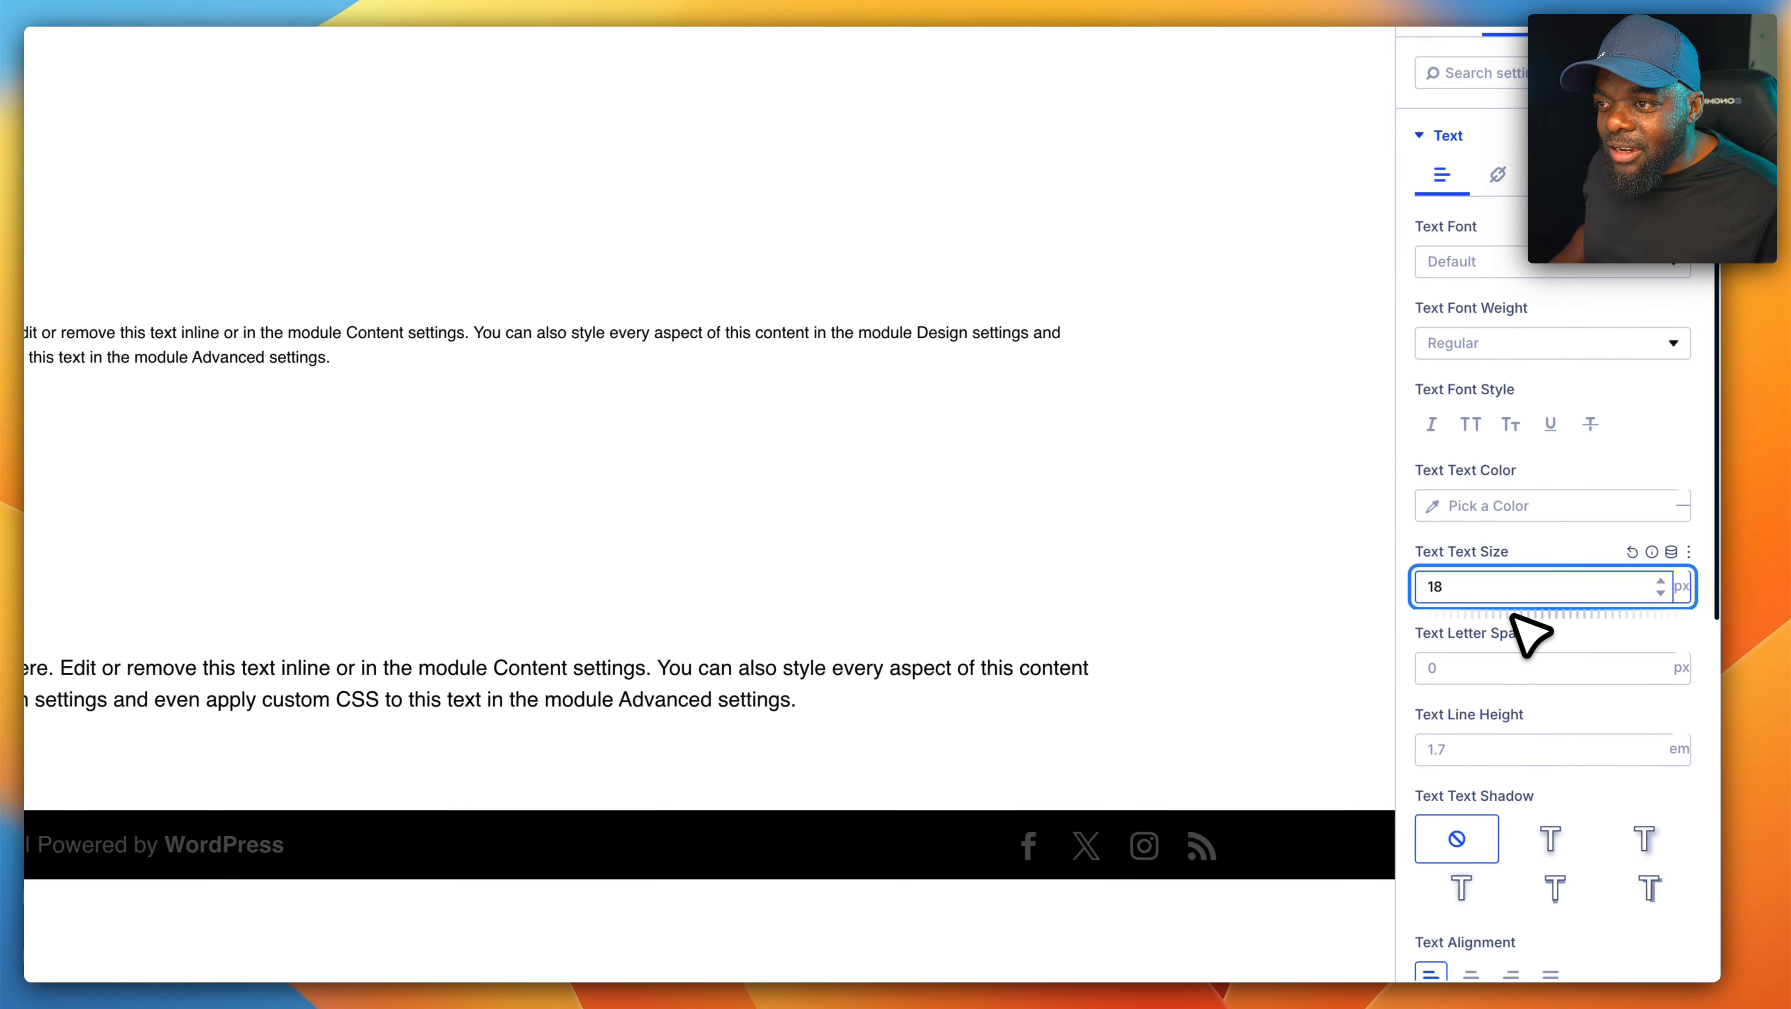
{"action": "double_click", "coordinate": [1508, 592]}
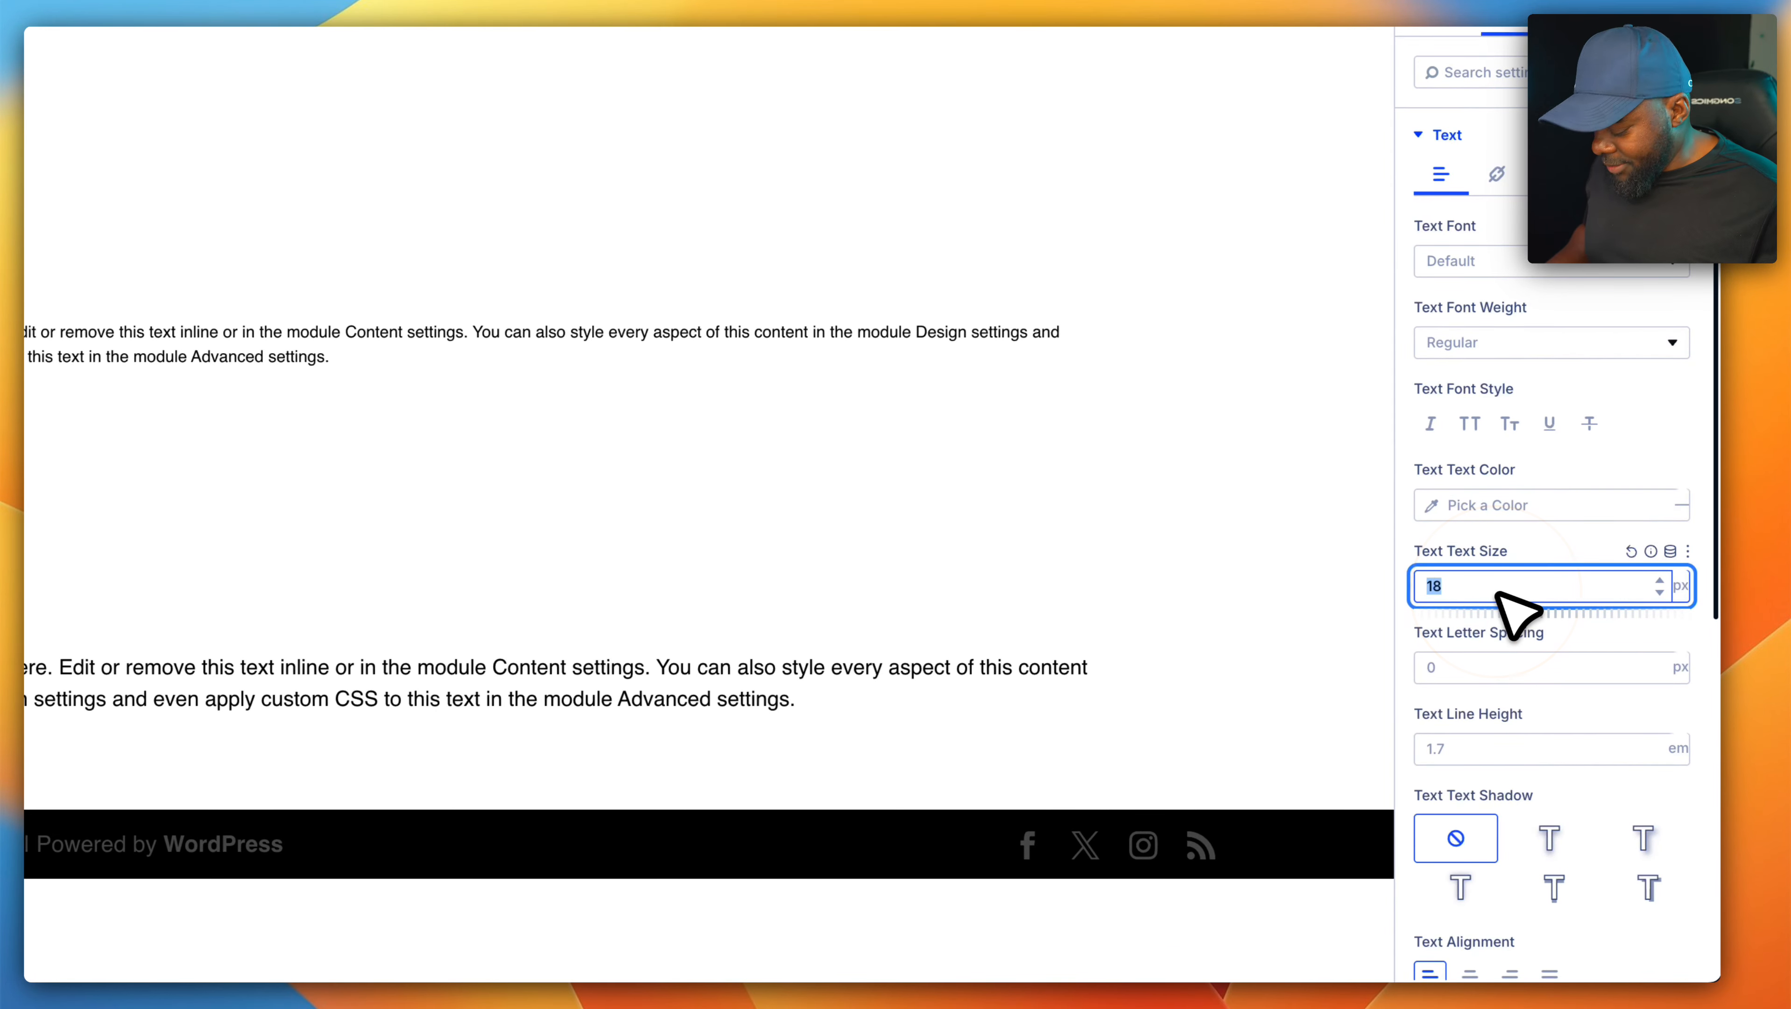
{"action": "key", "text": "super+v"}
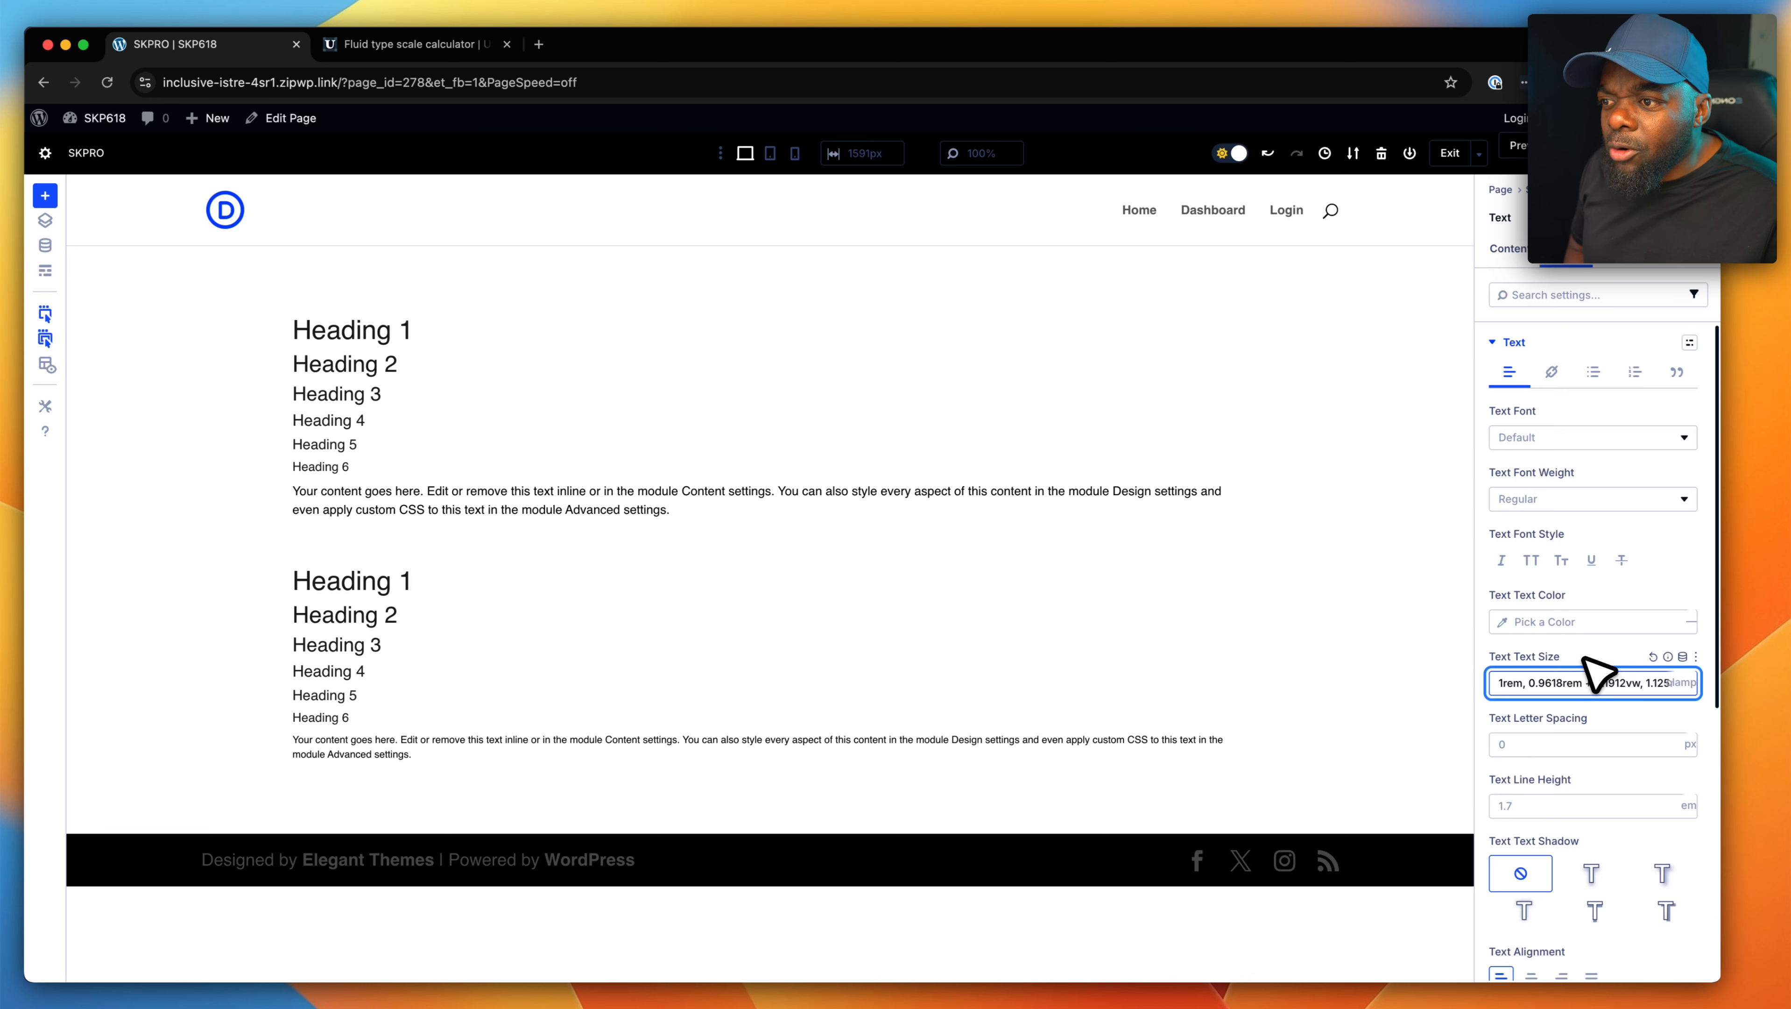
- Open the module's heading text settings, and copy clamp(2.0736rem, 1.8677rem + 1.0294vw, 2.7466rem) for --text-4 from the Utopia calculator
{"action": "scroll", "coordinate": [1598, 675], "scroll_direction": "down", "scroll_amount": 5}
{"action": "left_click", "coordinate": [1533, 742]}
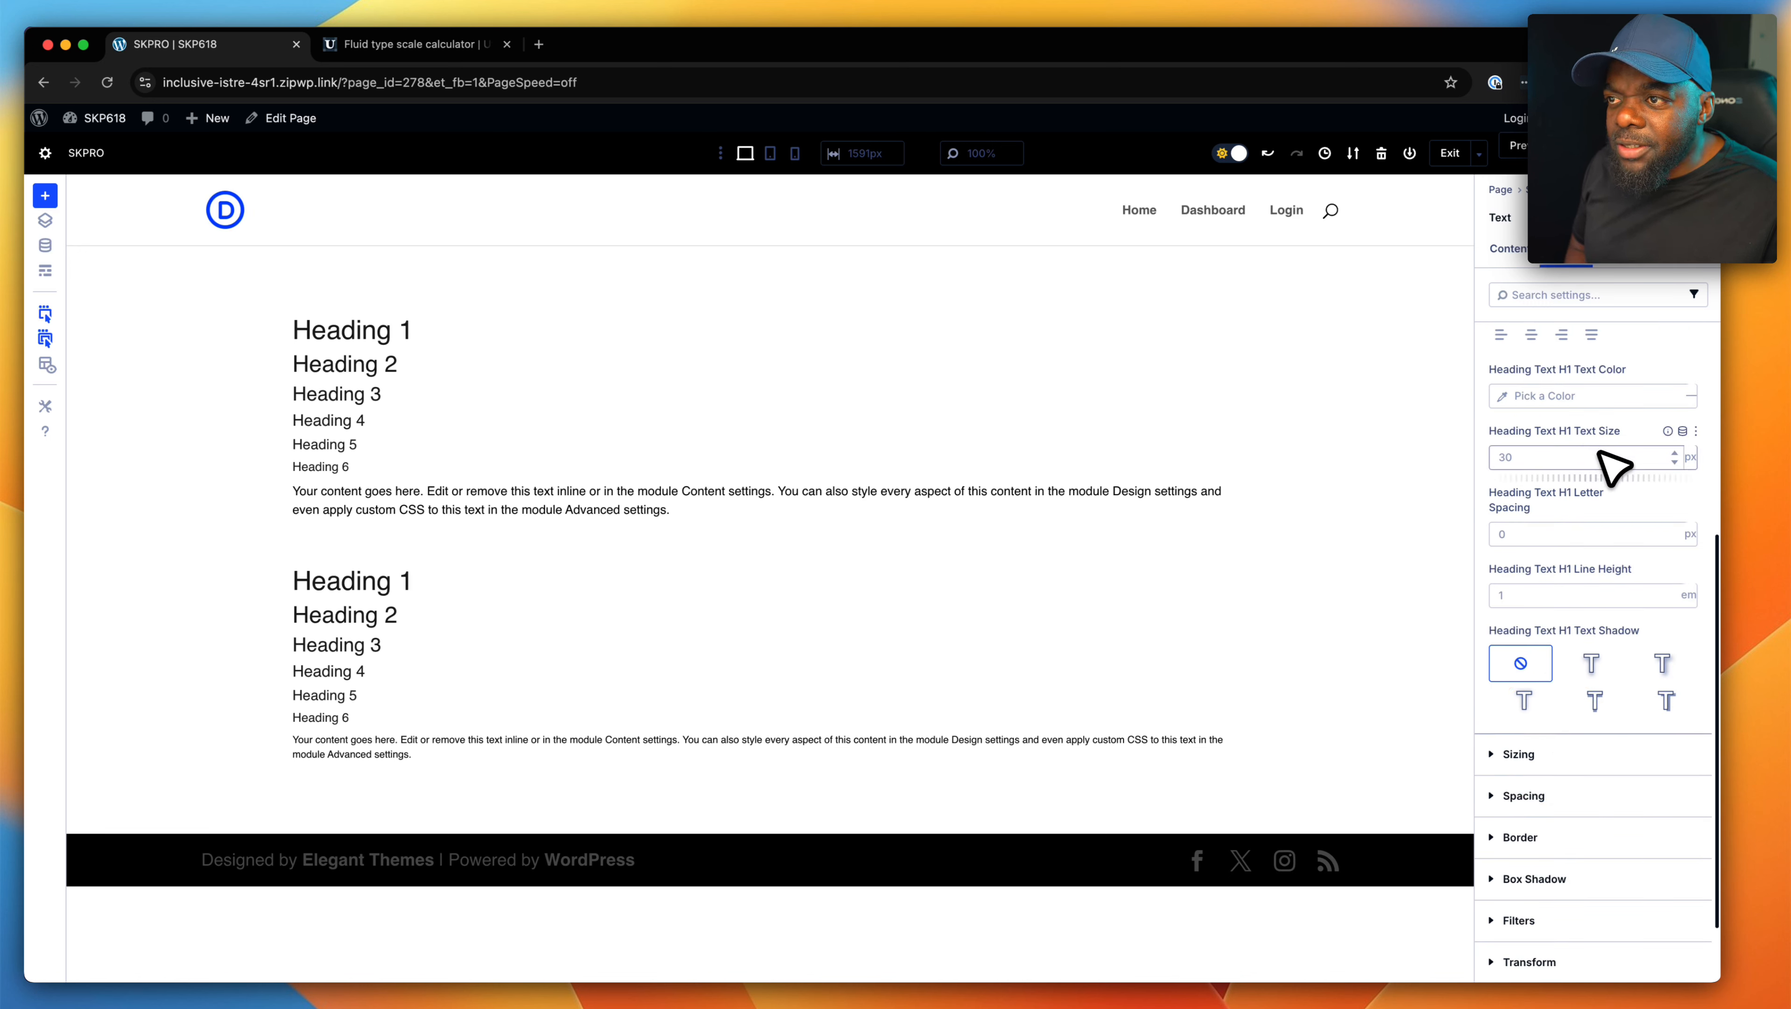
{"action": "left_click", "coordinate": [476, 48]}
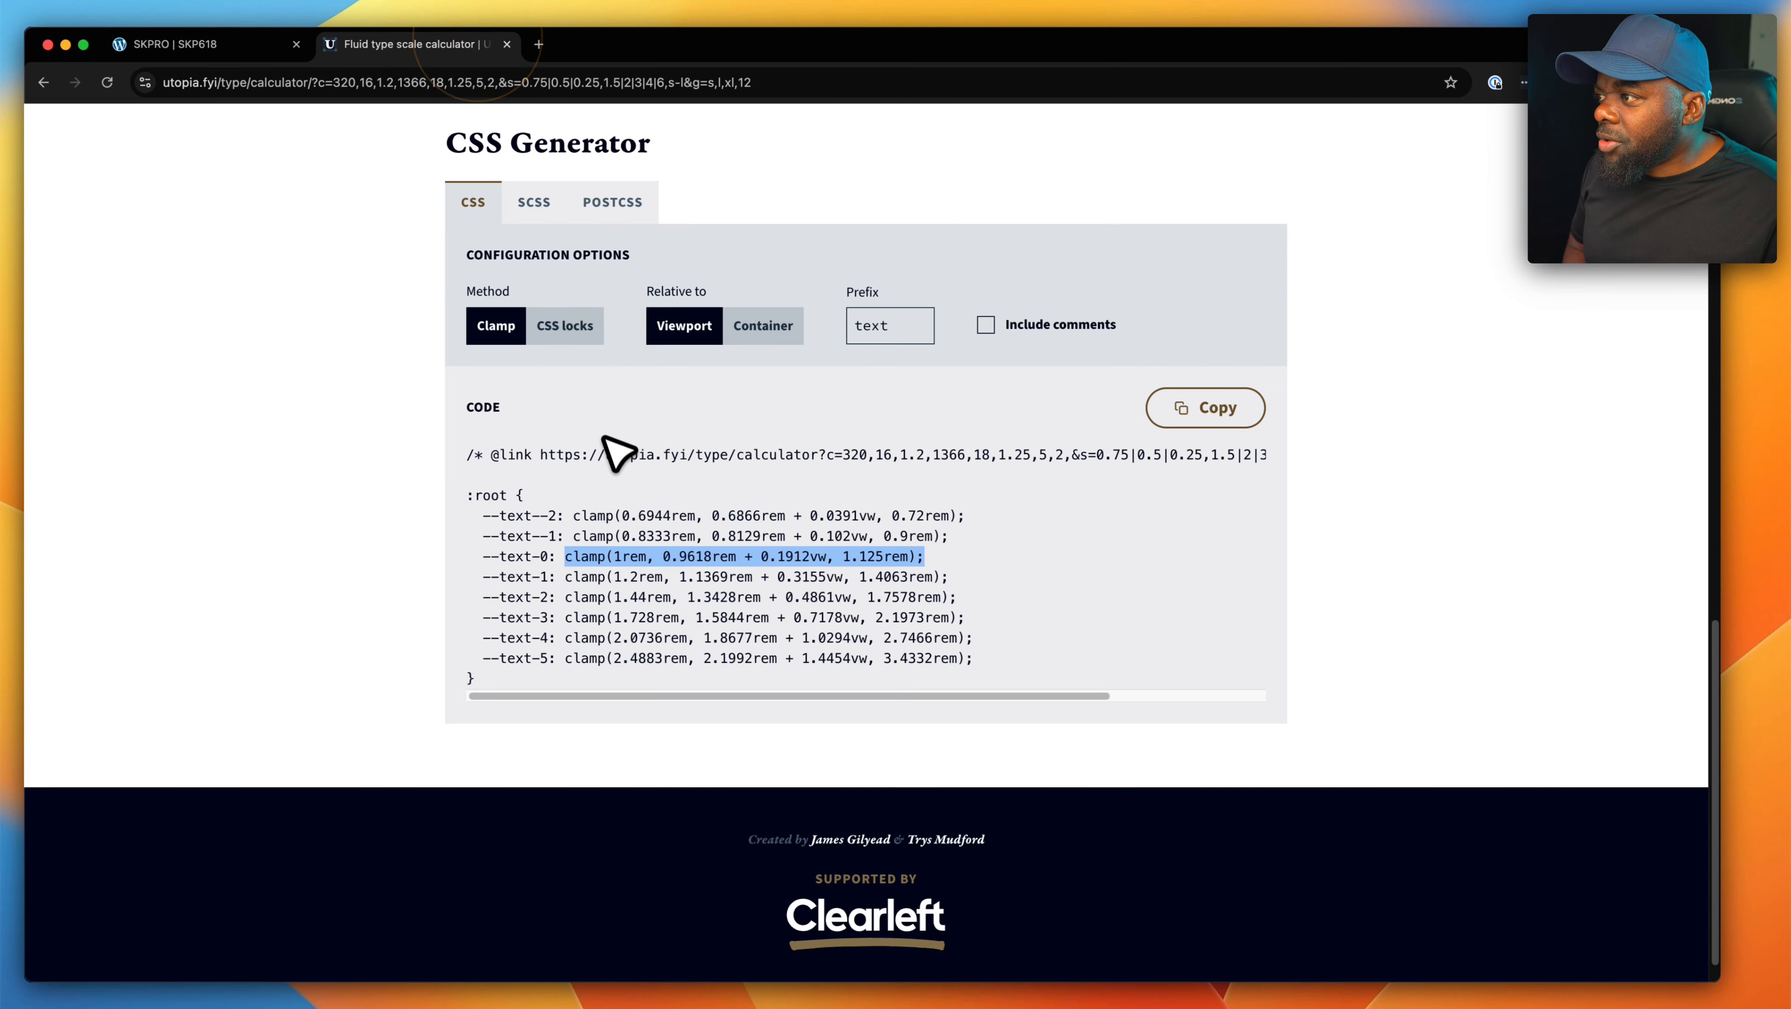
{"action": "scroll", "coordinate": [732, 452], "scroll_direction": "up", "scroll_amount": 8}
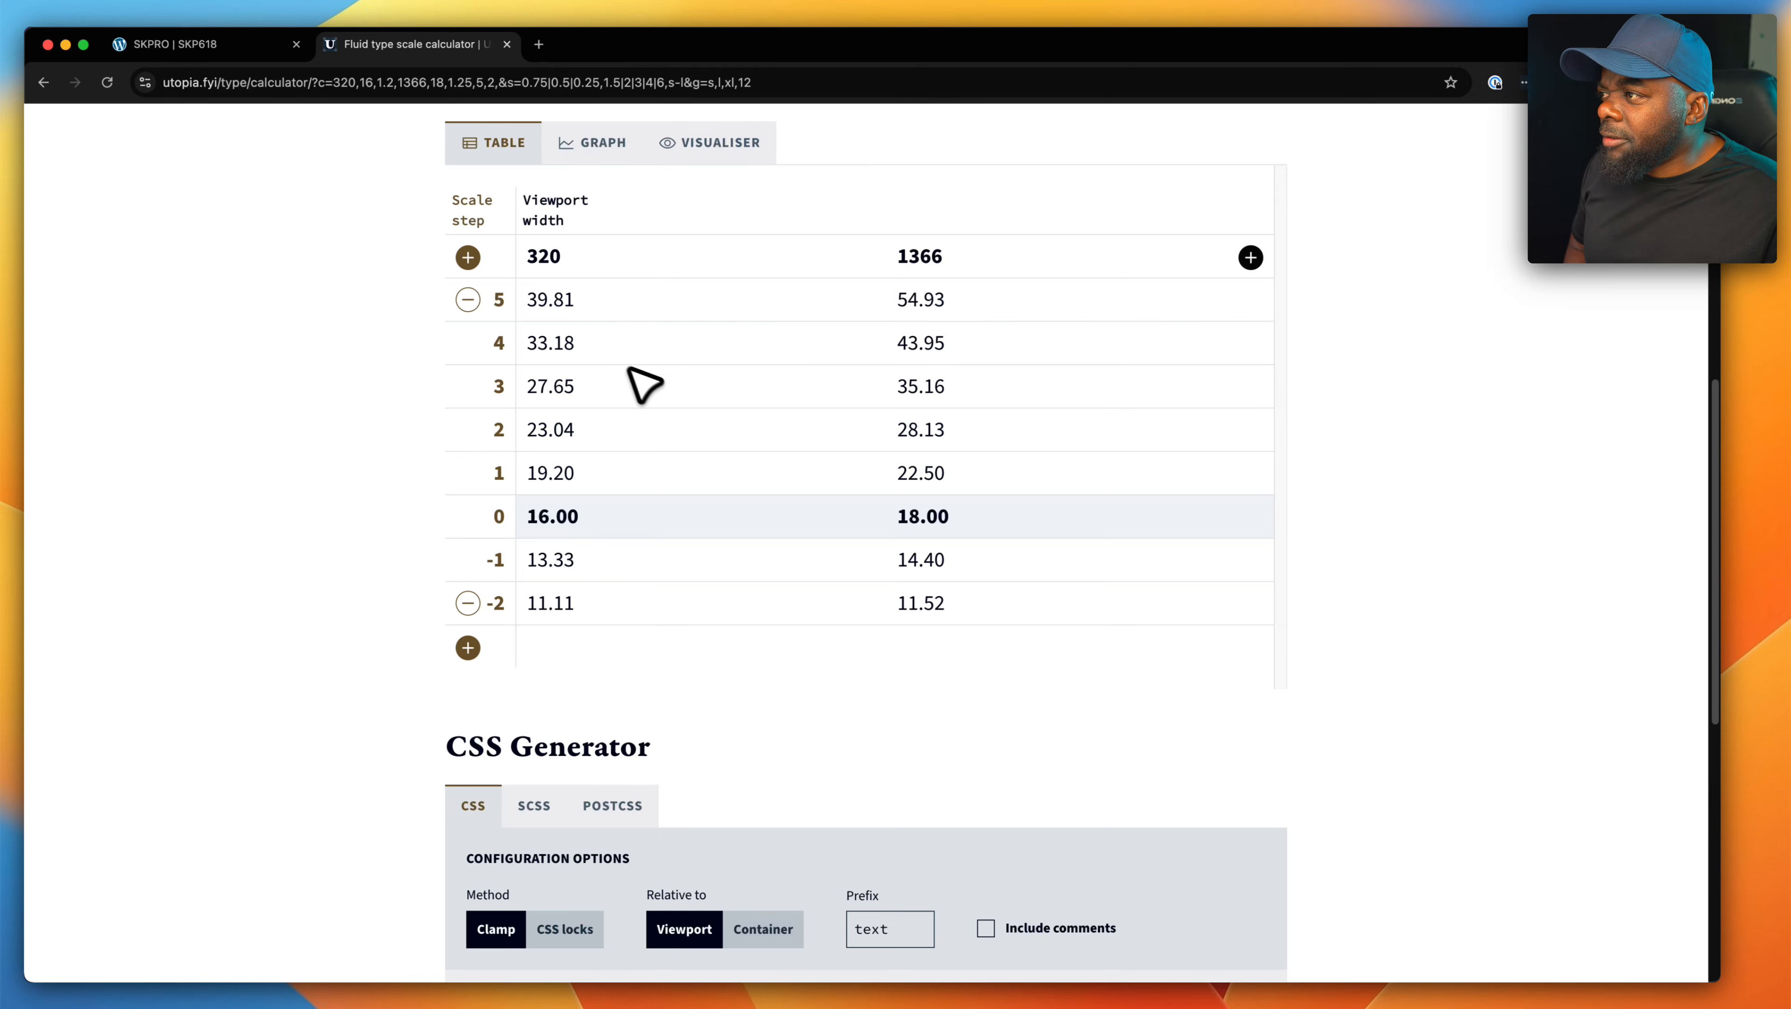
{"action": "scroll", "coordinate": [839, 499], "scroll_direction": "down", "scroll_amount": 9}
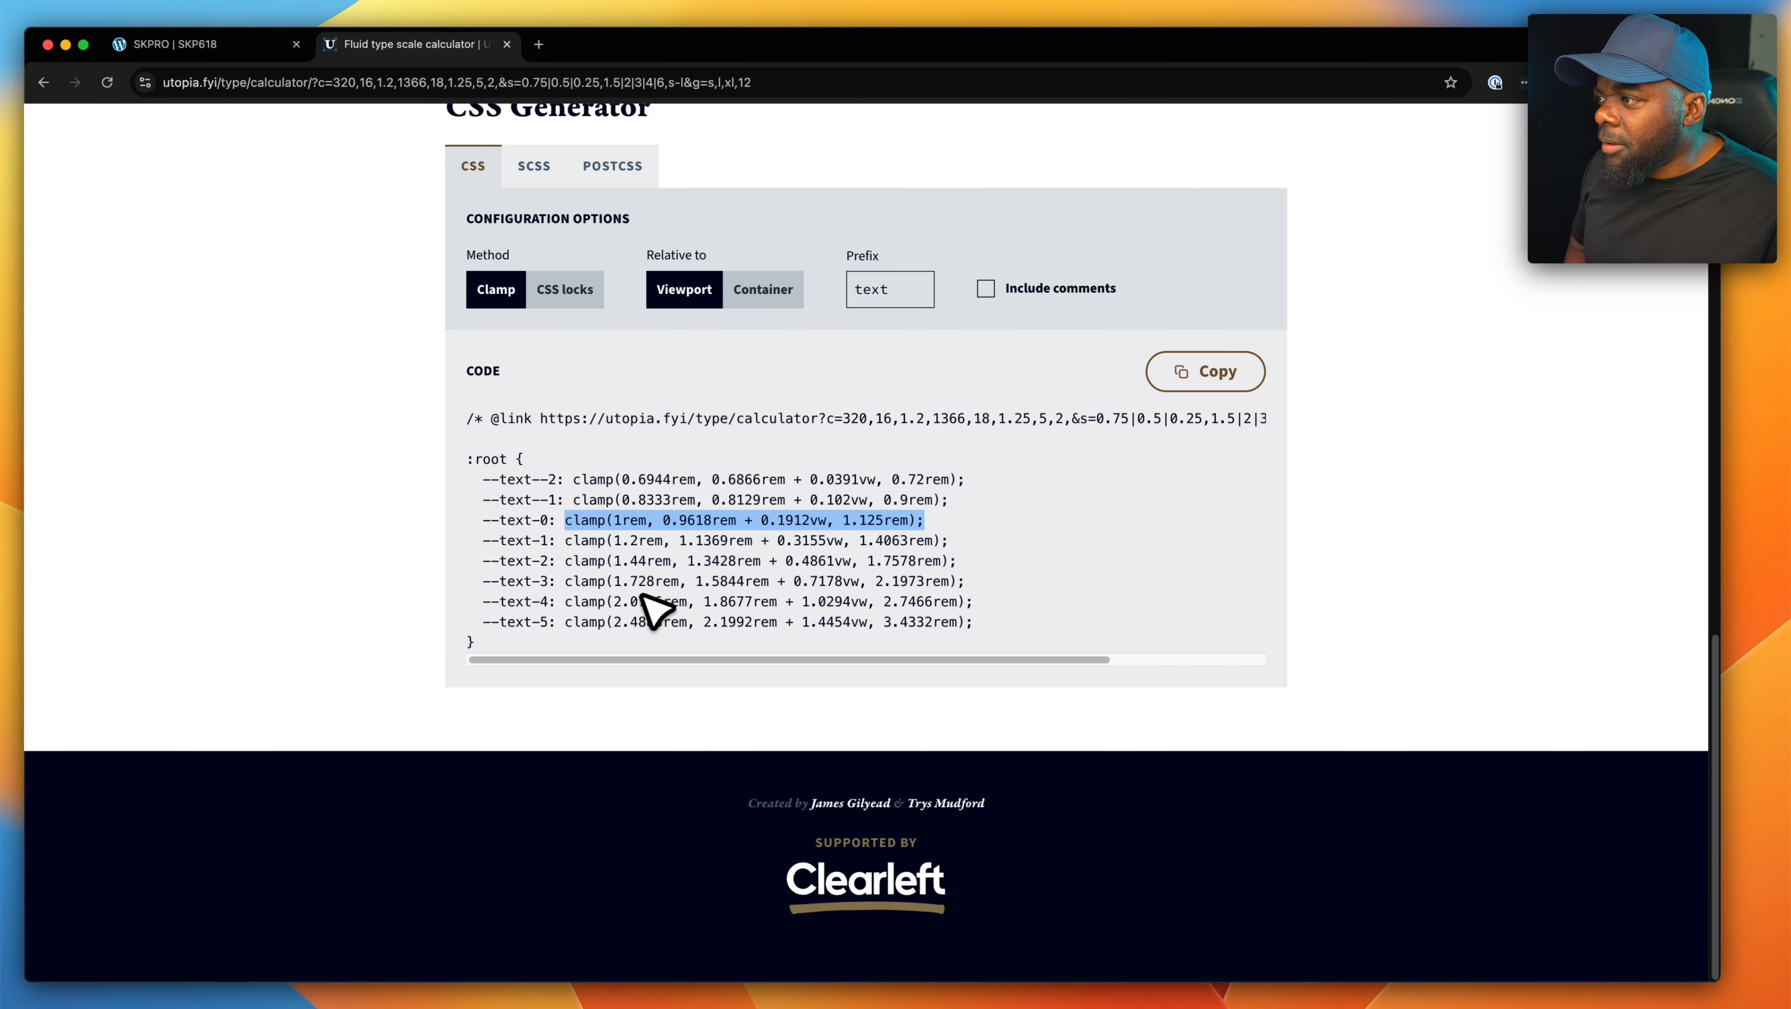
{"action": "left_click_drag", "start_coordinate": [565, 601], "coordinate": [966, 601]}
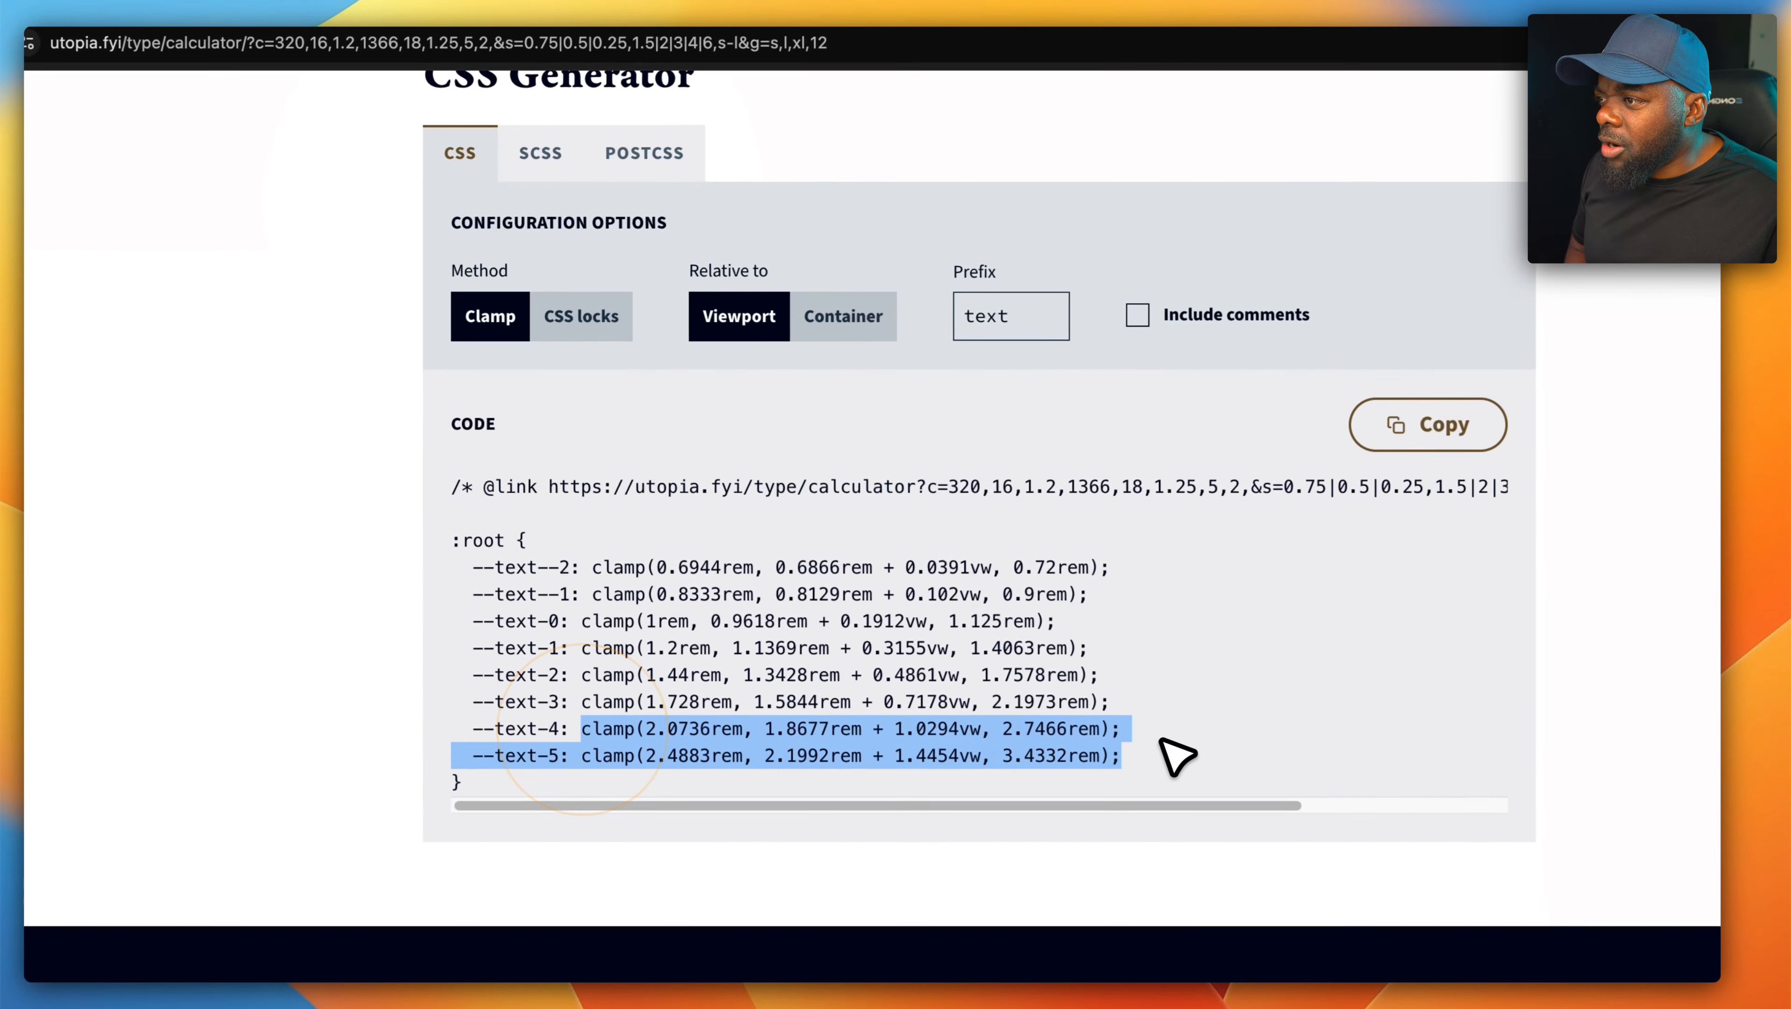
{"action": "key", "text": "super+c"}
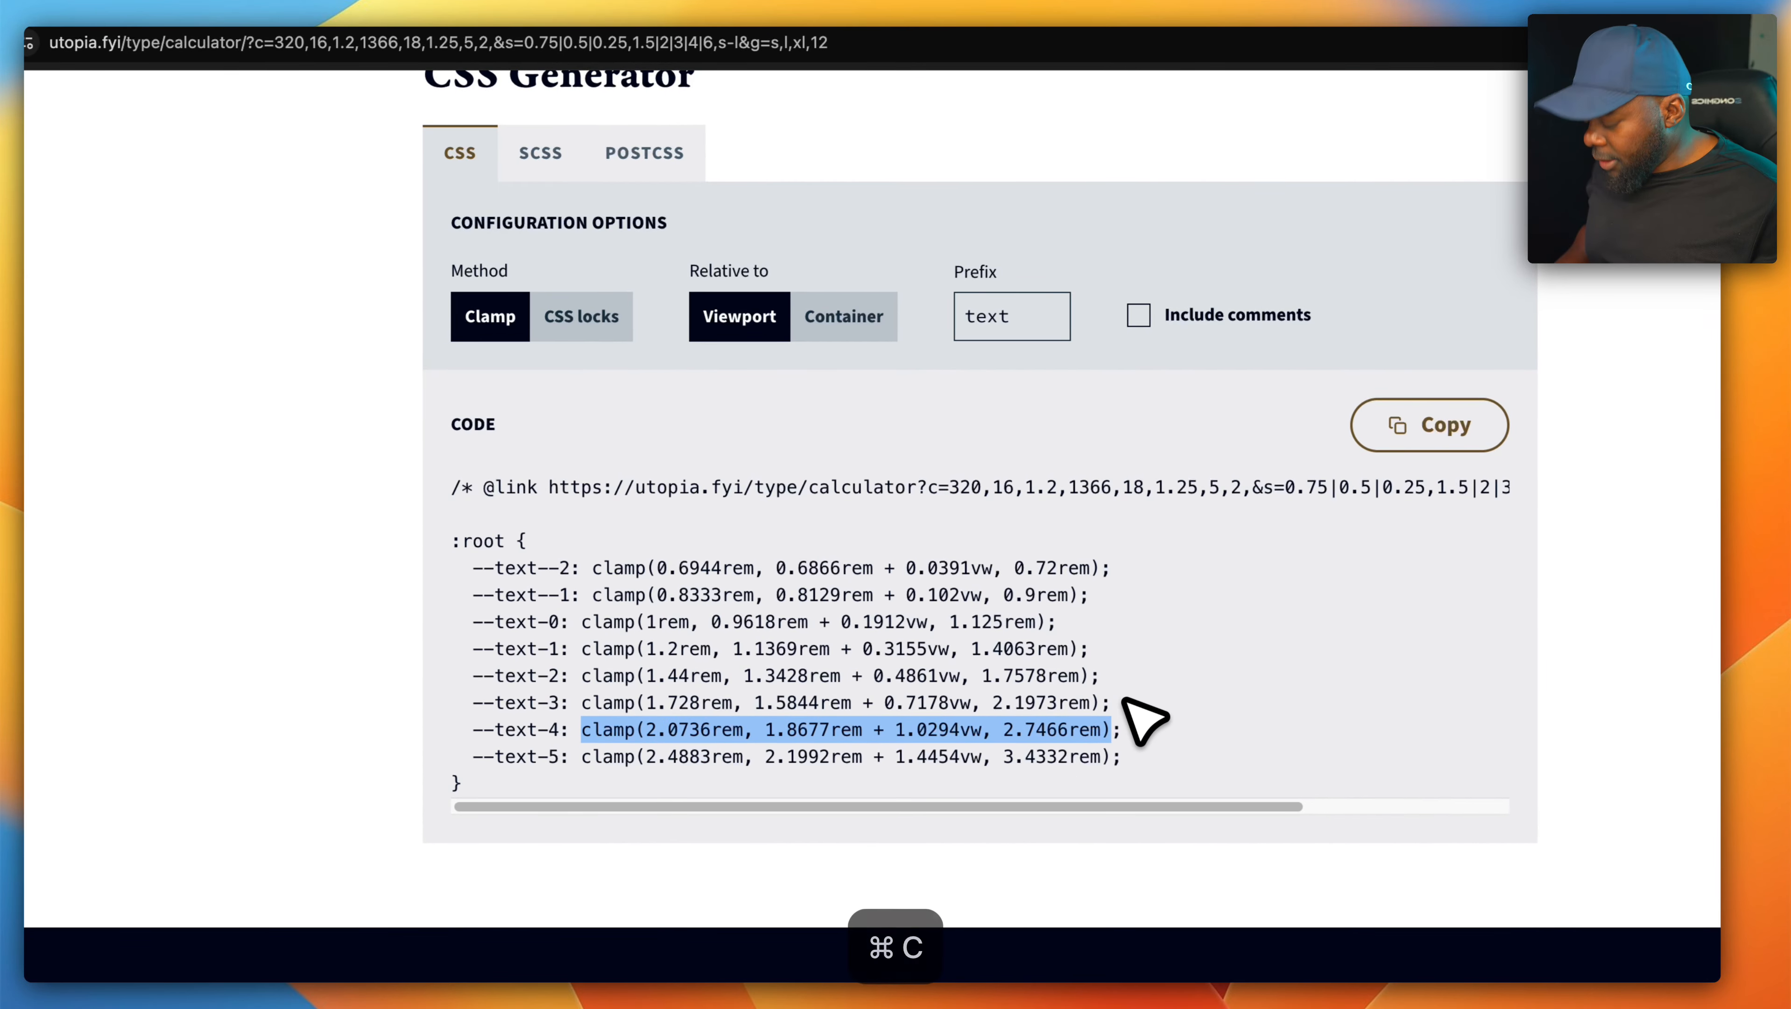
- Return to the page builder and set the H1 text size to clamp(2.0736rem, 1.8677rem + 1.0294vw, 2.7466rem)
{"action": "left_click", "coordinate": [212, 51]}
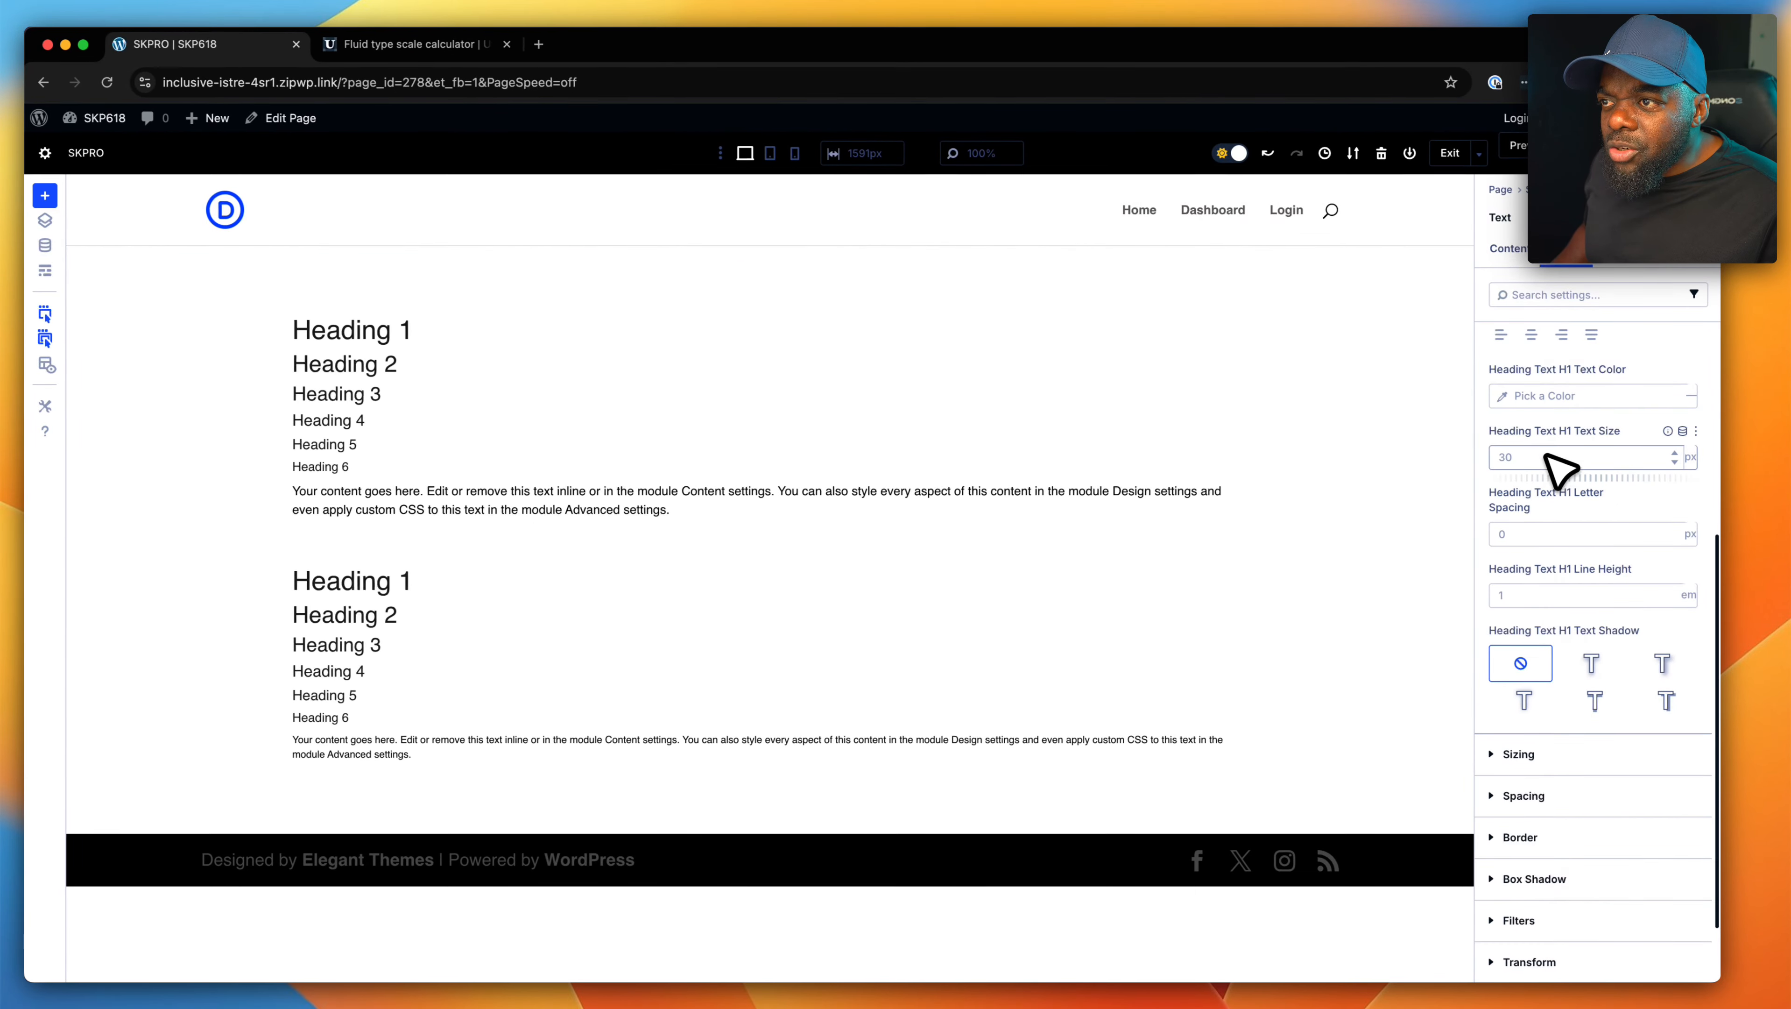
{"action": "left_click", "coordinate": [1551, 459]}
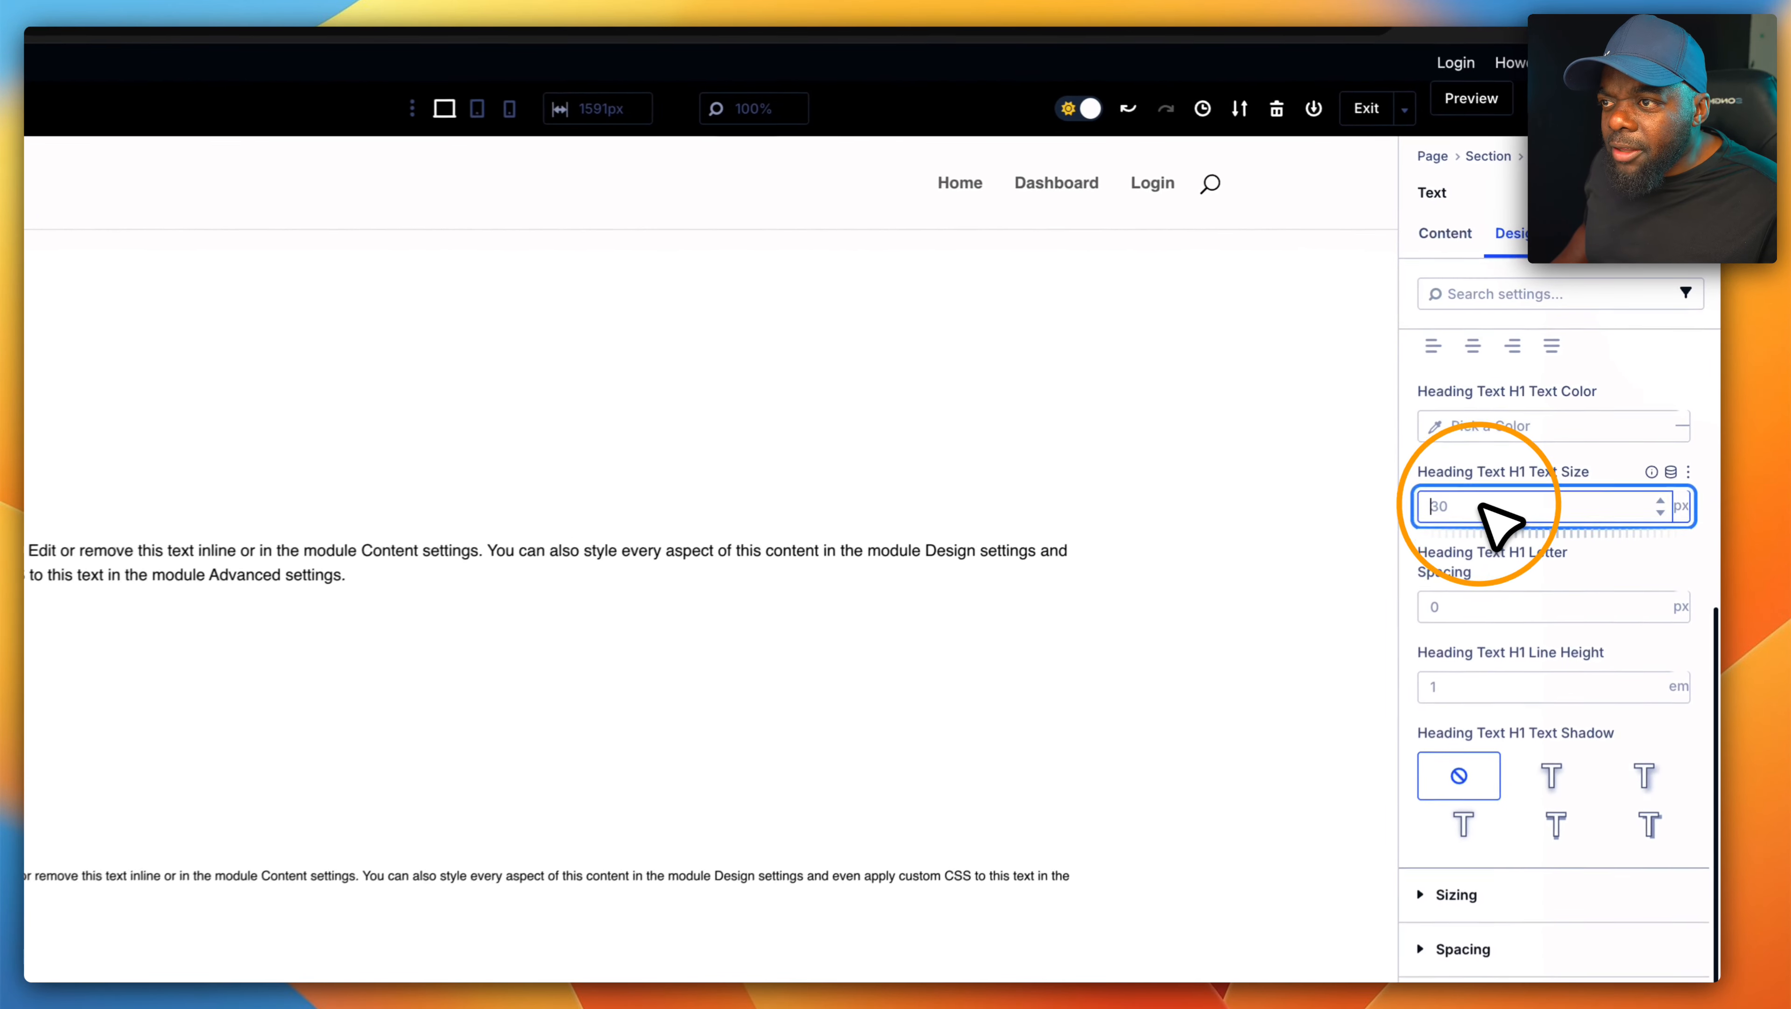
{"action": "key", "text": "super+v"}
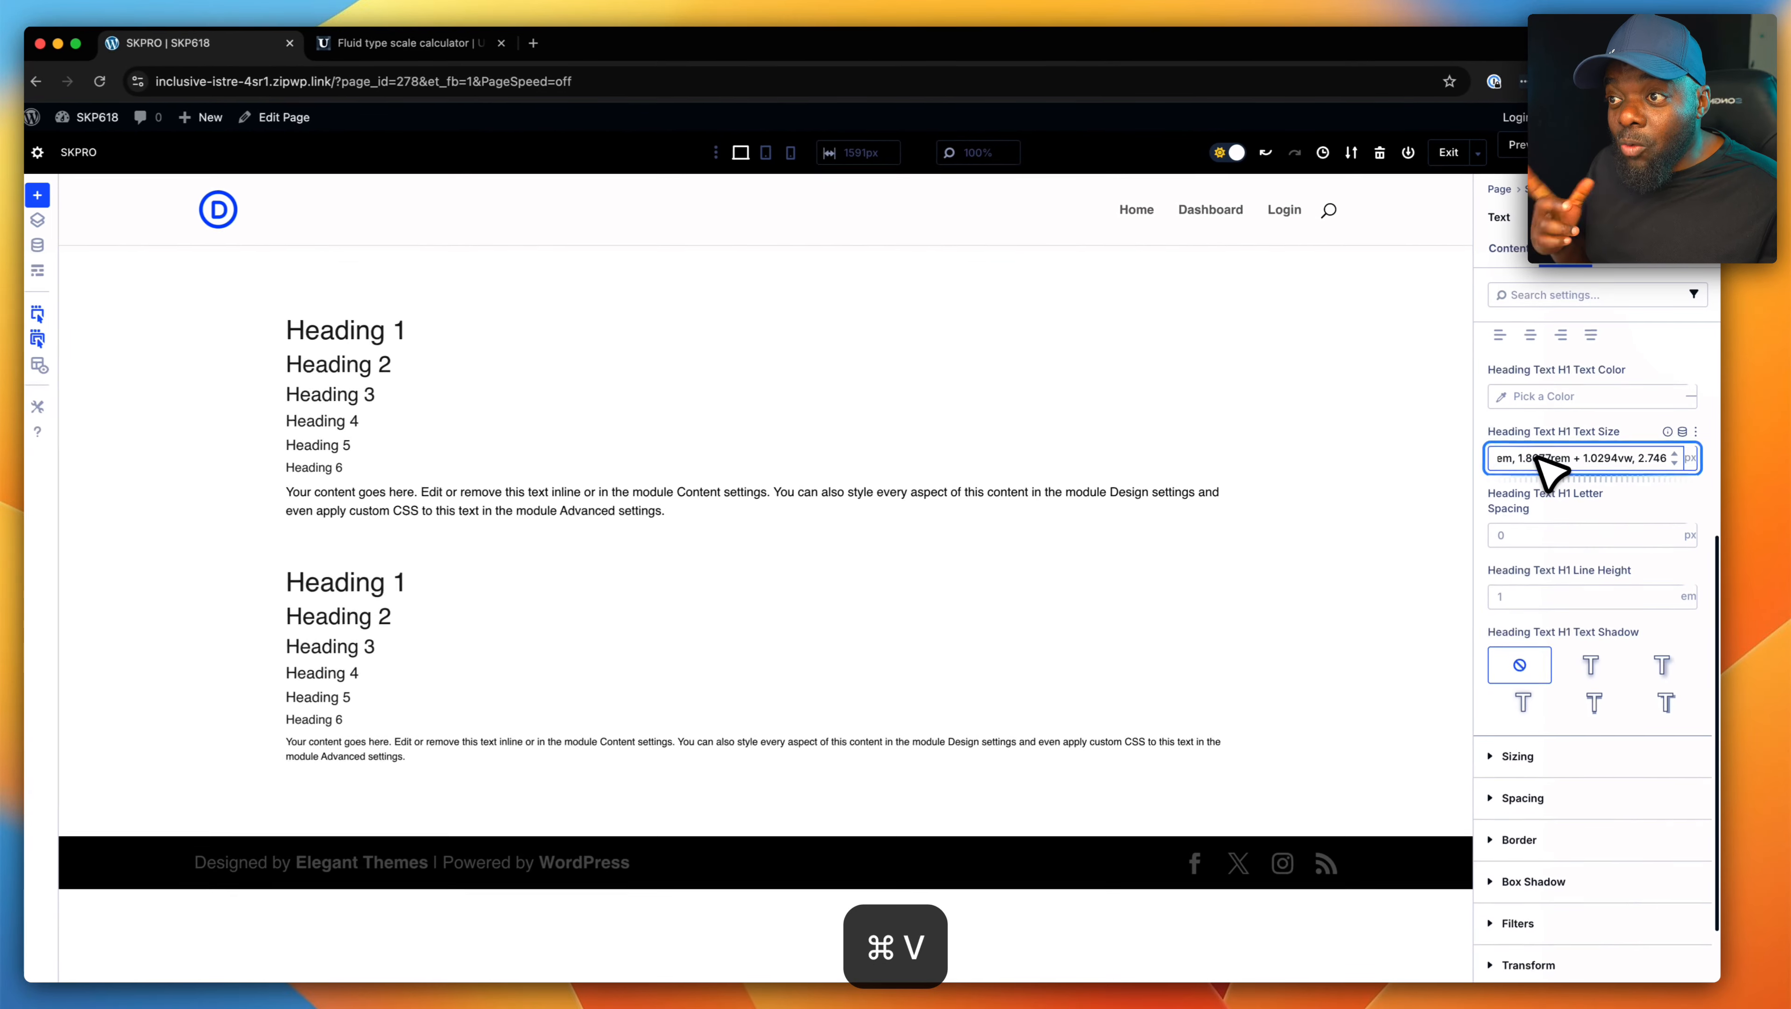
{"action": "left_click", "coordinate": [1447, 534]}
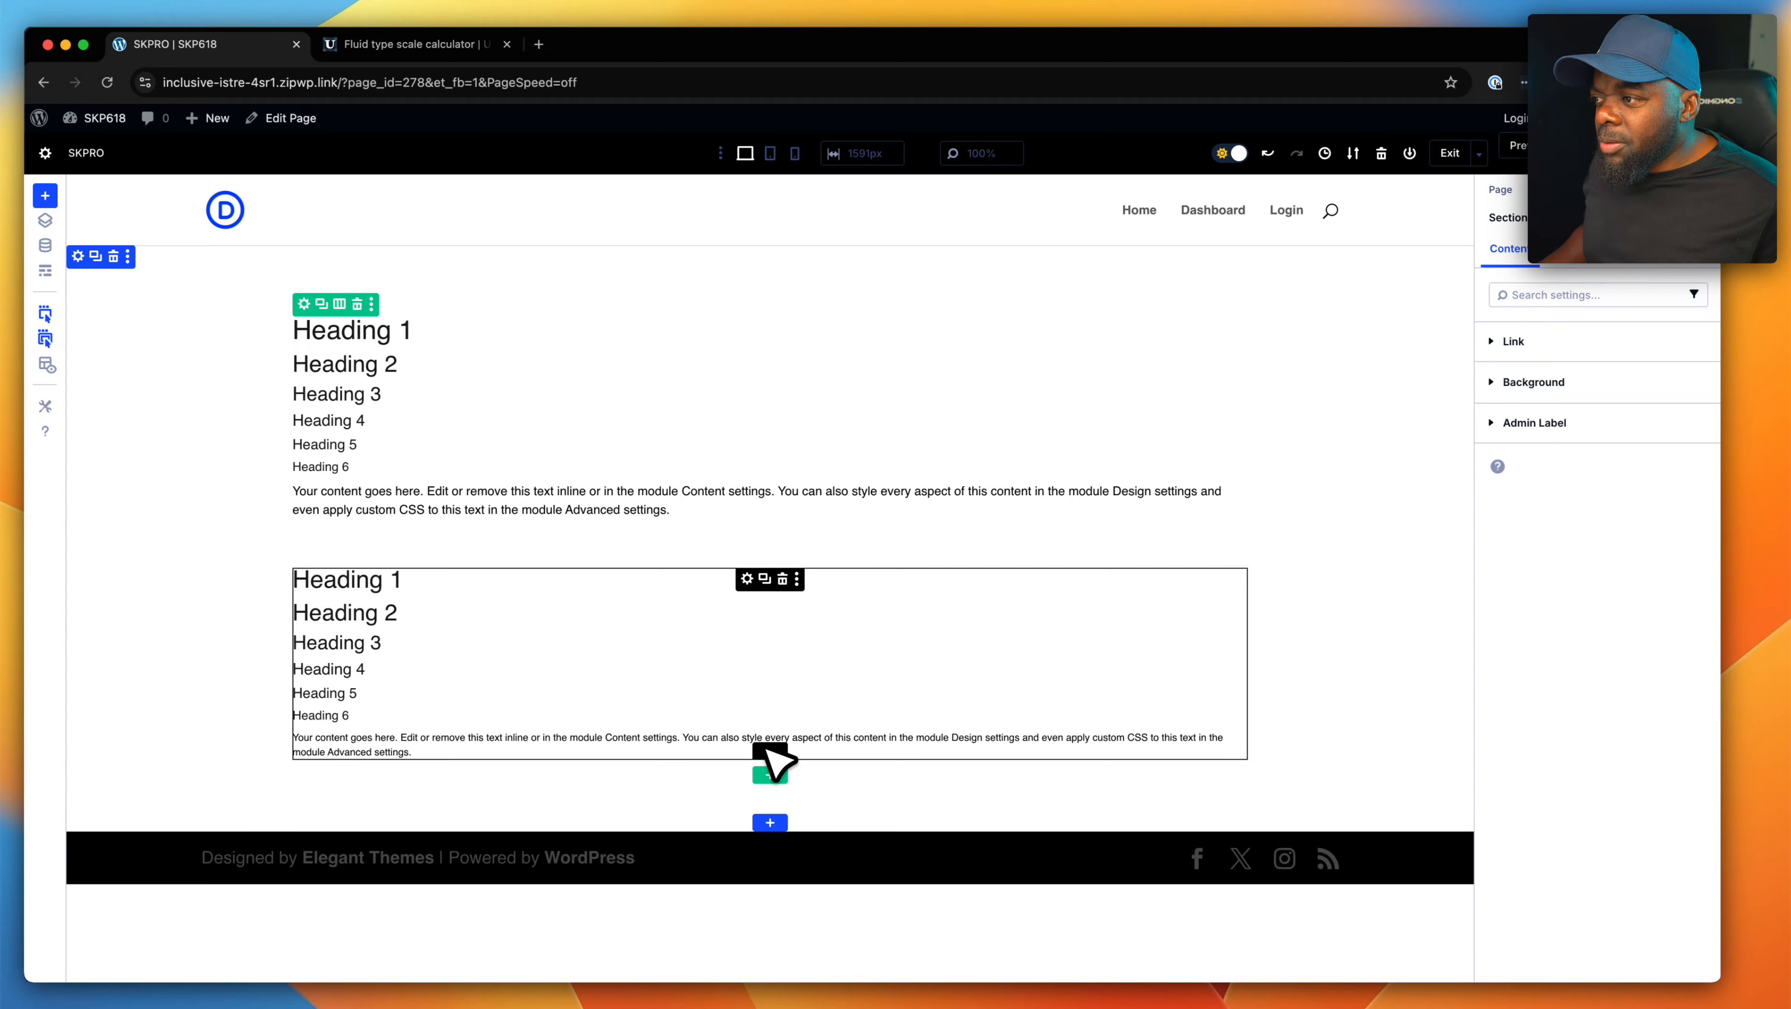
- Insert a new Text module below the second text block and open its text design settings
{"action": "left_click", "coordinate": [770, 775]}
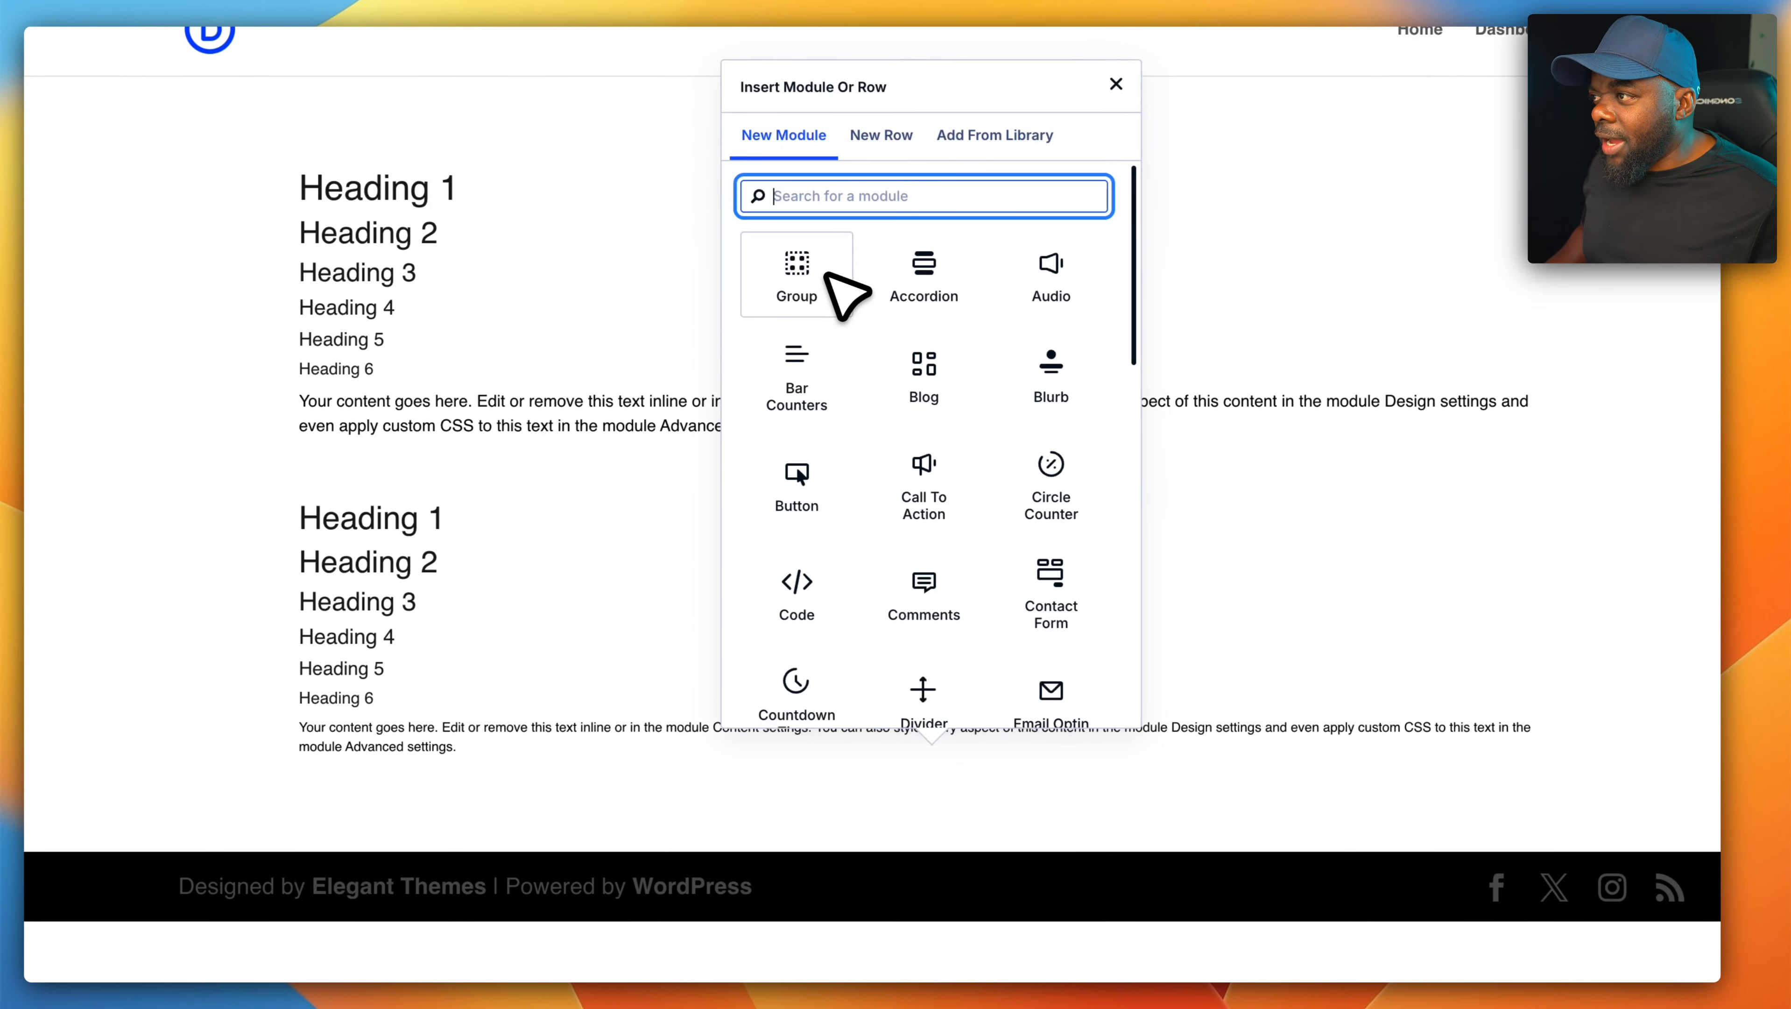
{"action": "type", "text": "text"}
{"action": "left_click", "coordinate": [877, 312]}
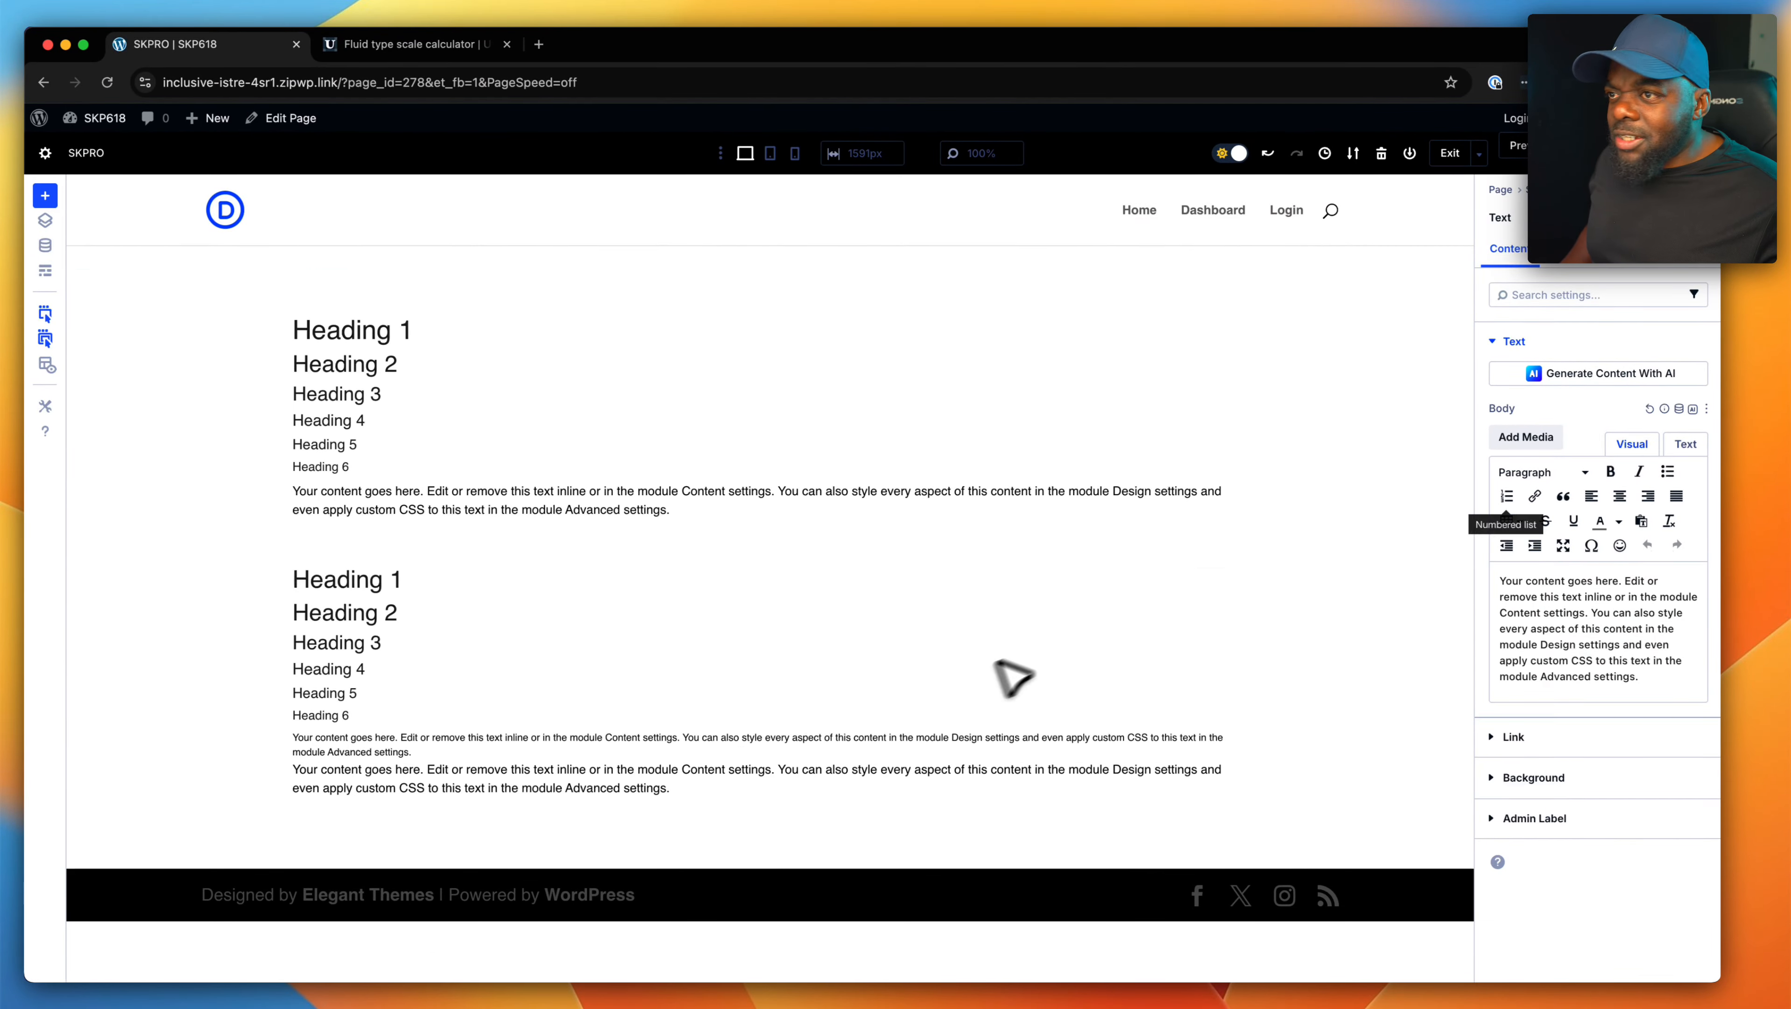
{"action": "left_click", "coordinate": [1565, 248]}
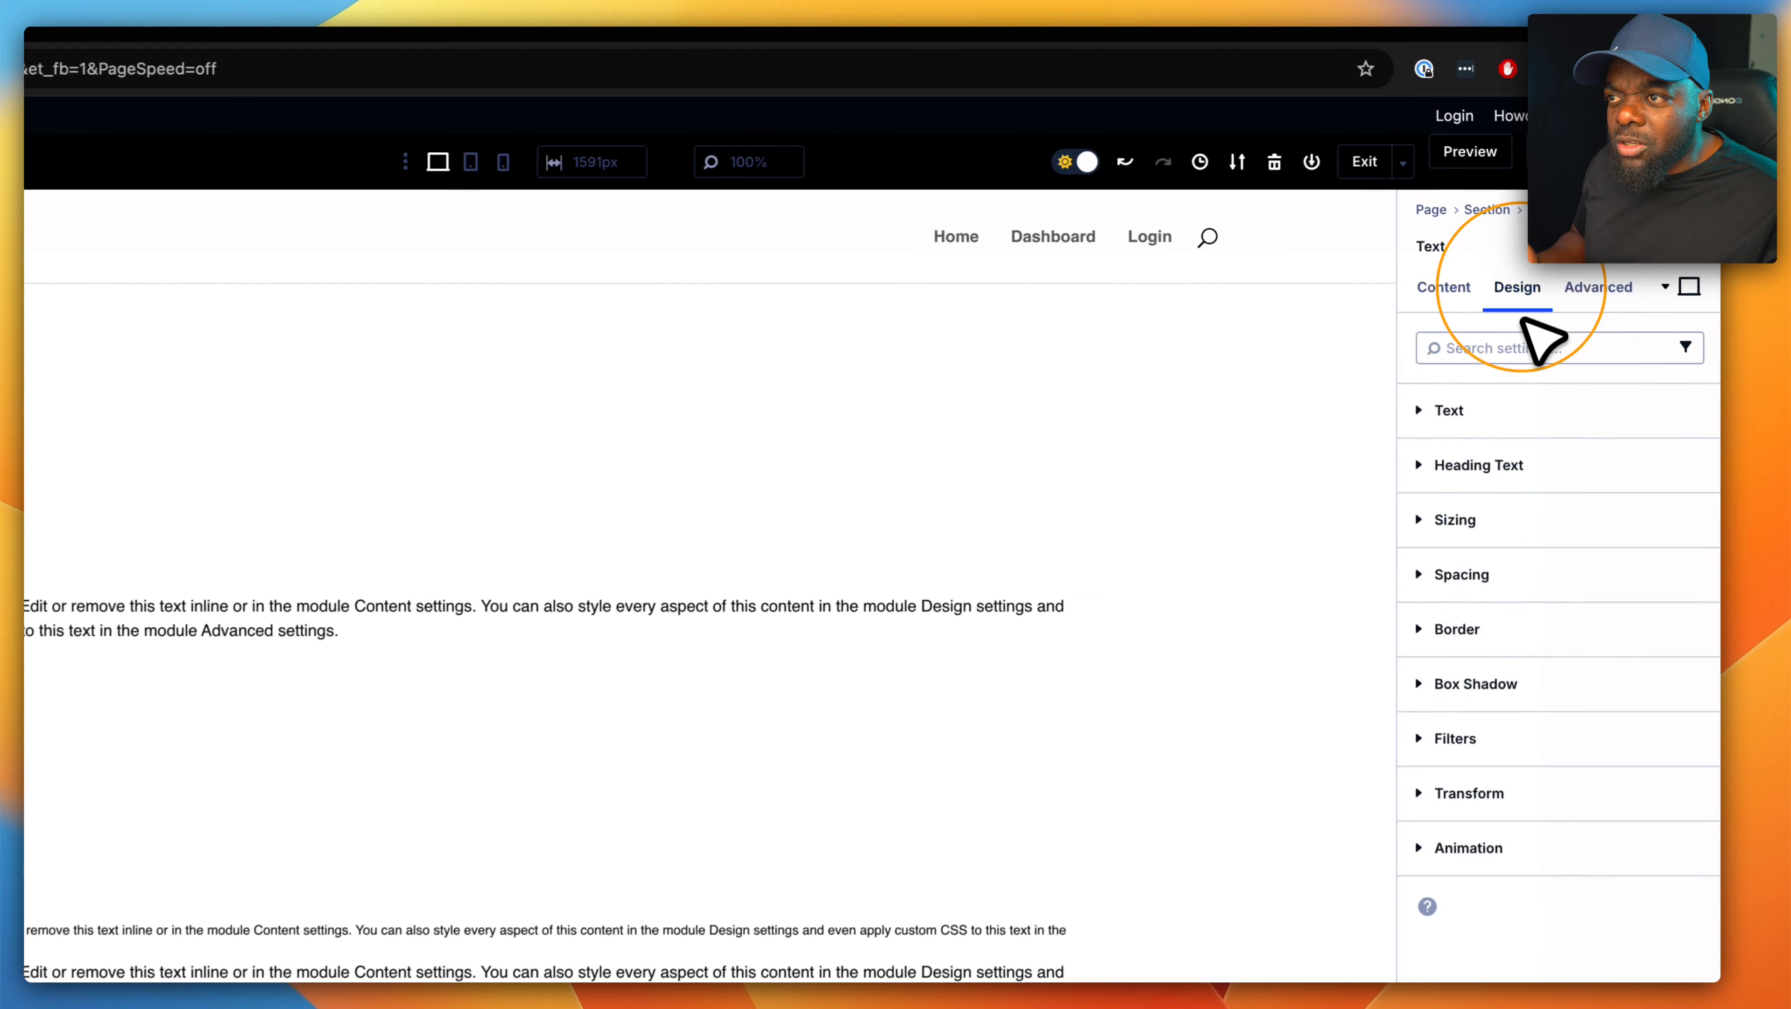
{"action": "left_click", "coordinate": [1490, 417]}
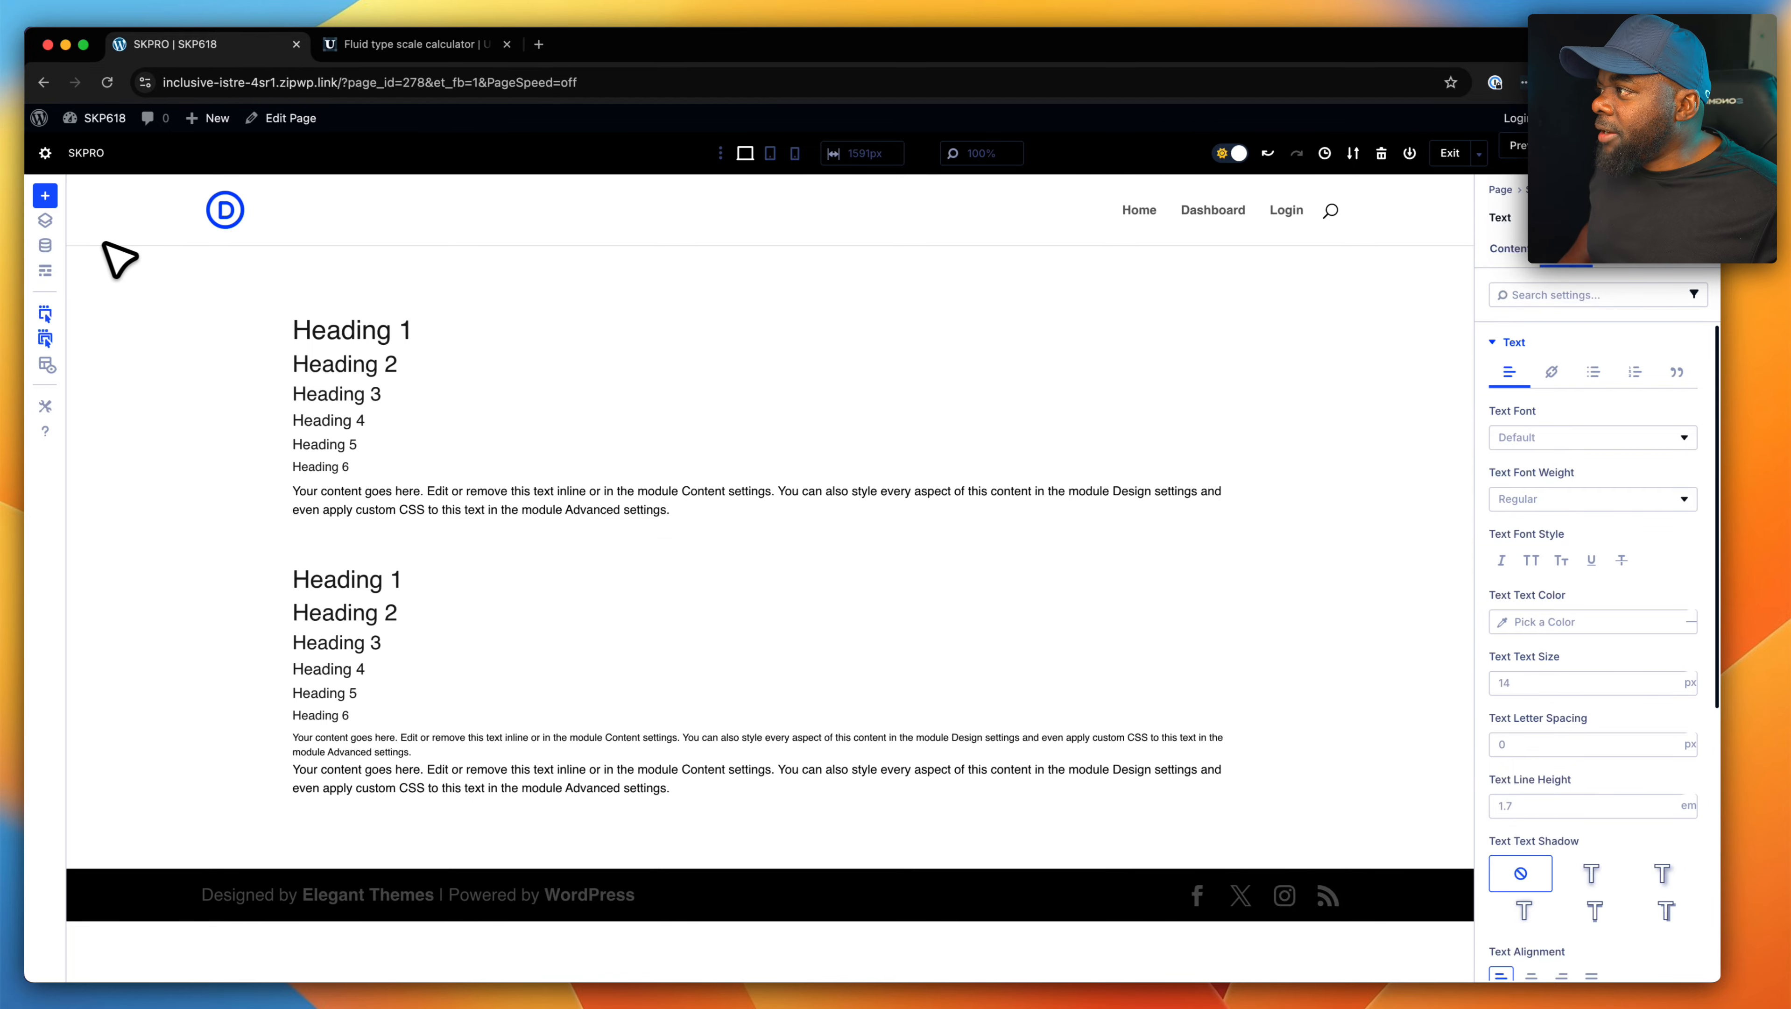
- Open the global variables and review the global font entries
{"action": "left_click", "coordinate": [45, 245]}
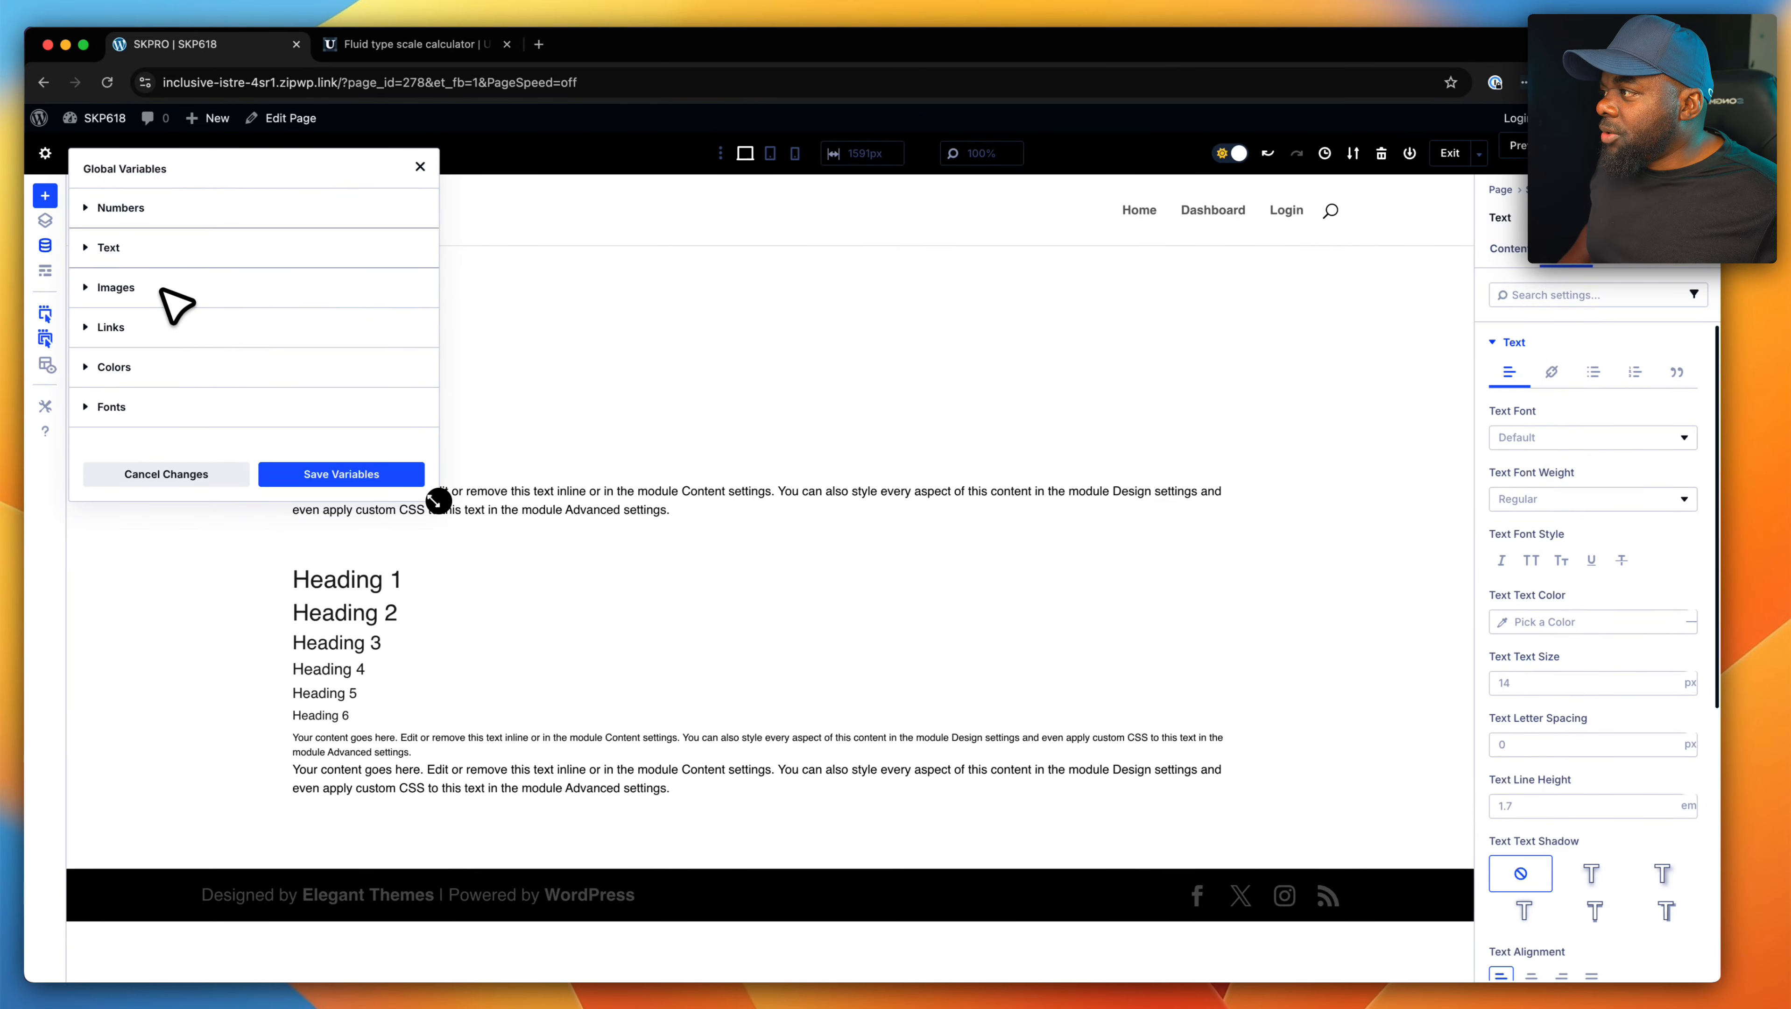
{"action": "left_click", "coordinate": [144, 406]}
{"action": "scroll", "coordinate": [214, 423], "scroll_direction": "down", "scroll_amount": 3}
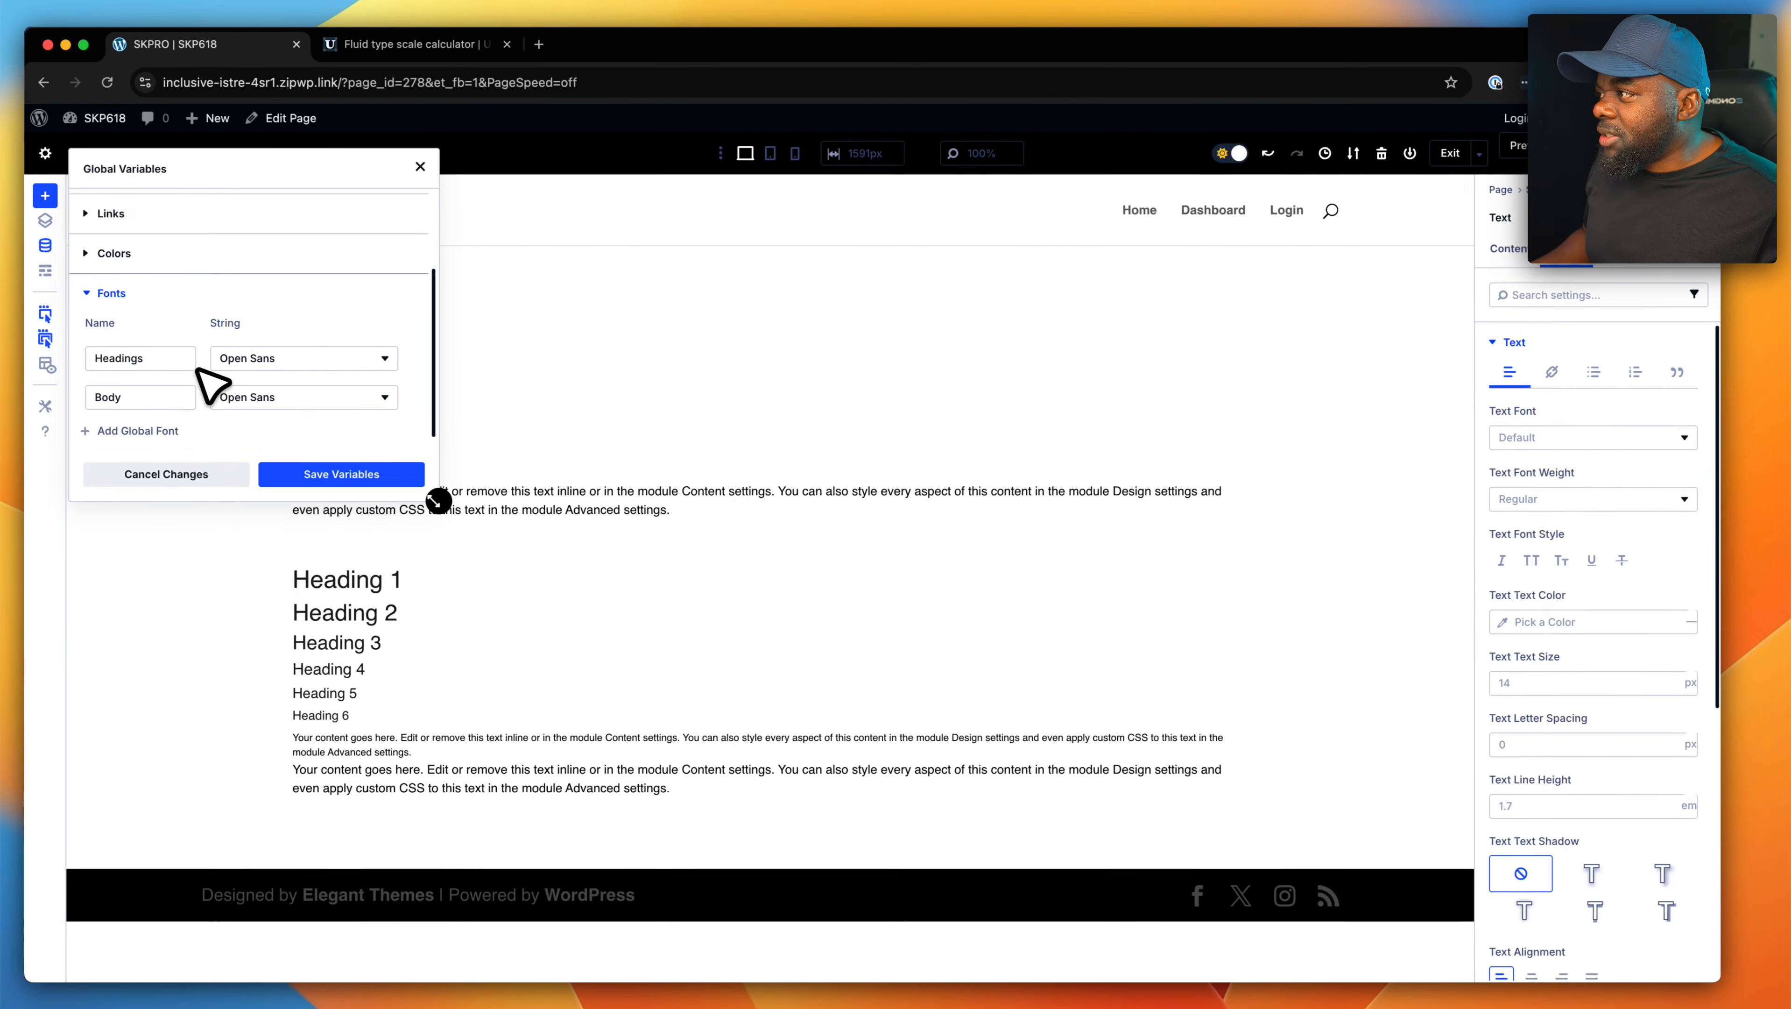
{"action": "scroll", "coordinate": [198, 368], "scroll_direction": "up", "scroll_amount": 5}
- Create and save a global number variable named h1 with the value clamp(2.0736rem, 1.8677rem + 1.0294vw, 2.7466rem), applying it site-wide
{"action": "left_click", "coordinate": [152, 205]}
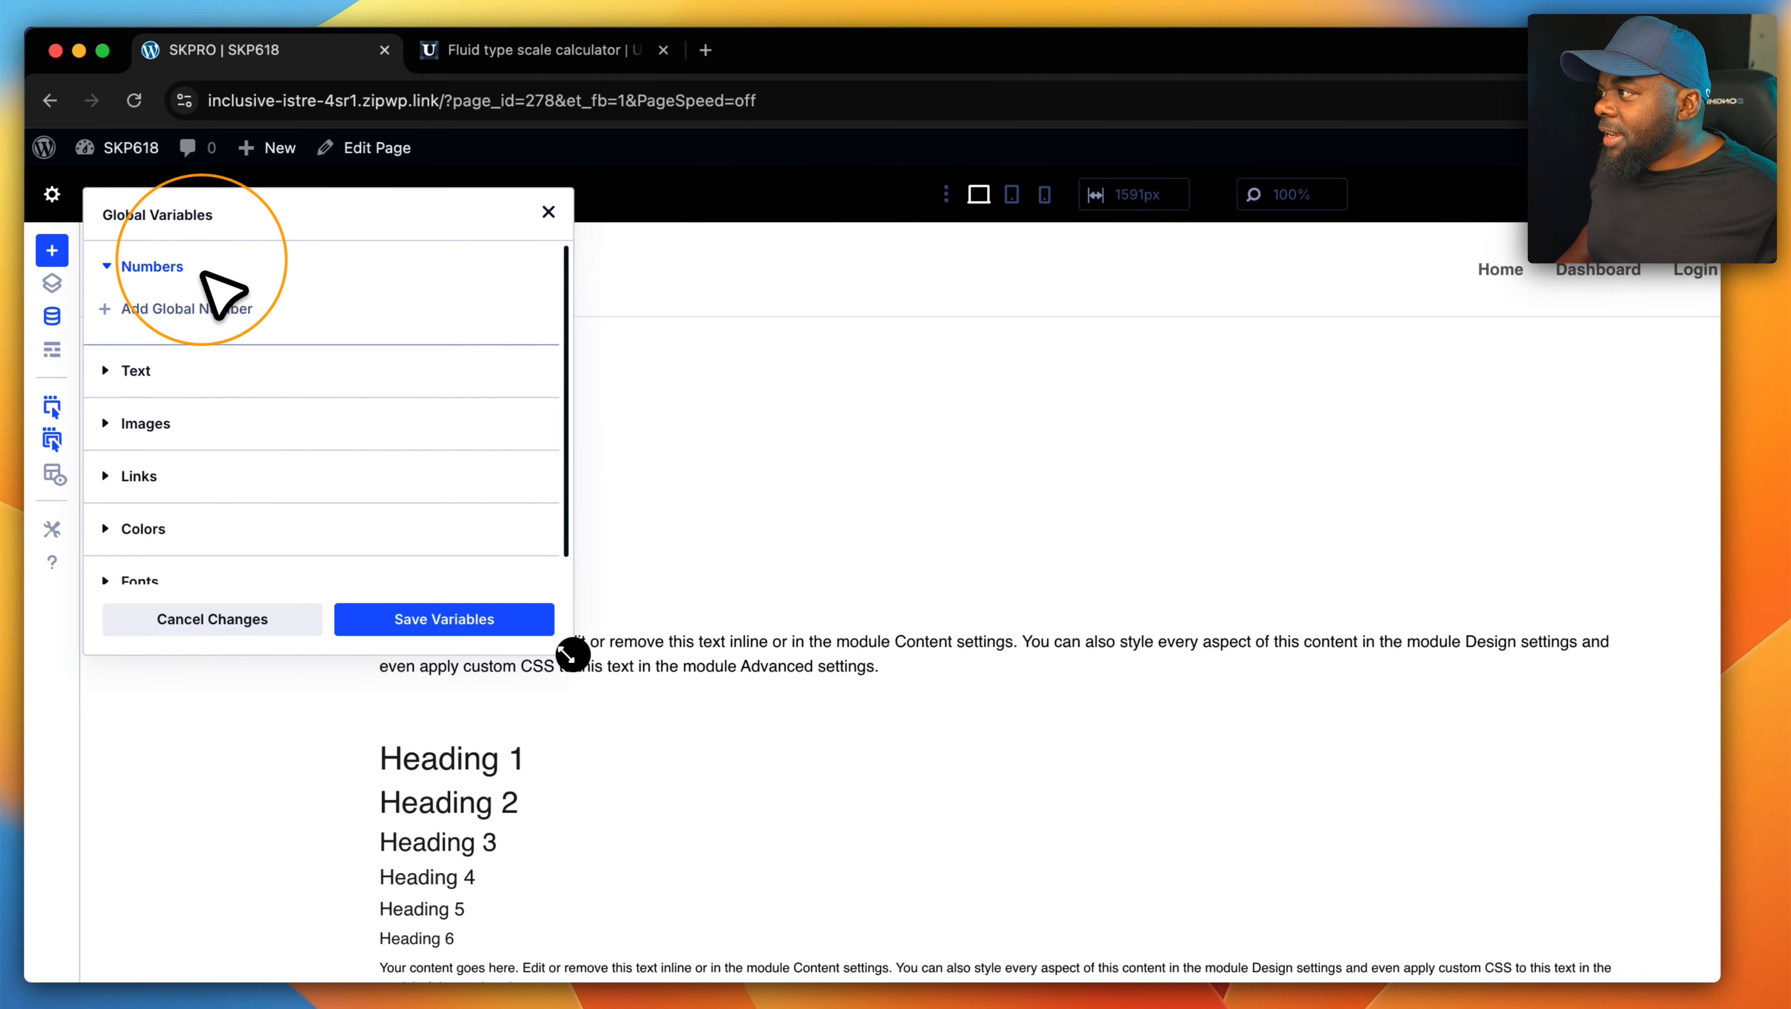
{"action": "left_click", "coordinate": [157, 237]}
{"action": "left_click", "coordinate": [180, 352]}
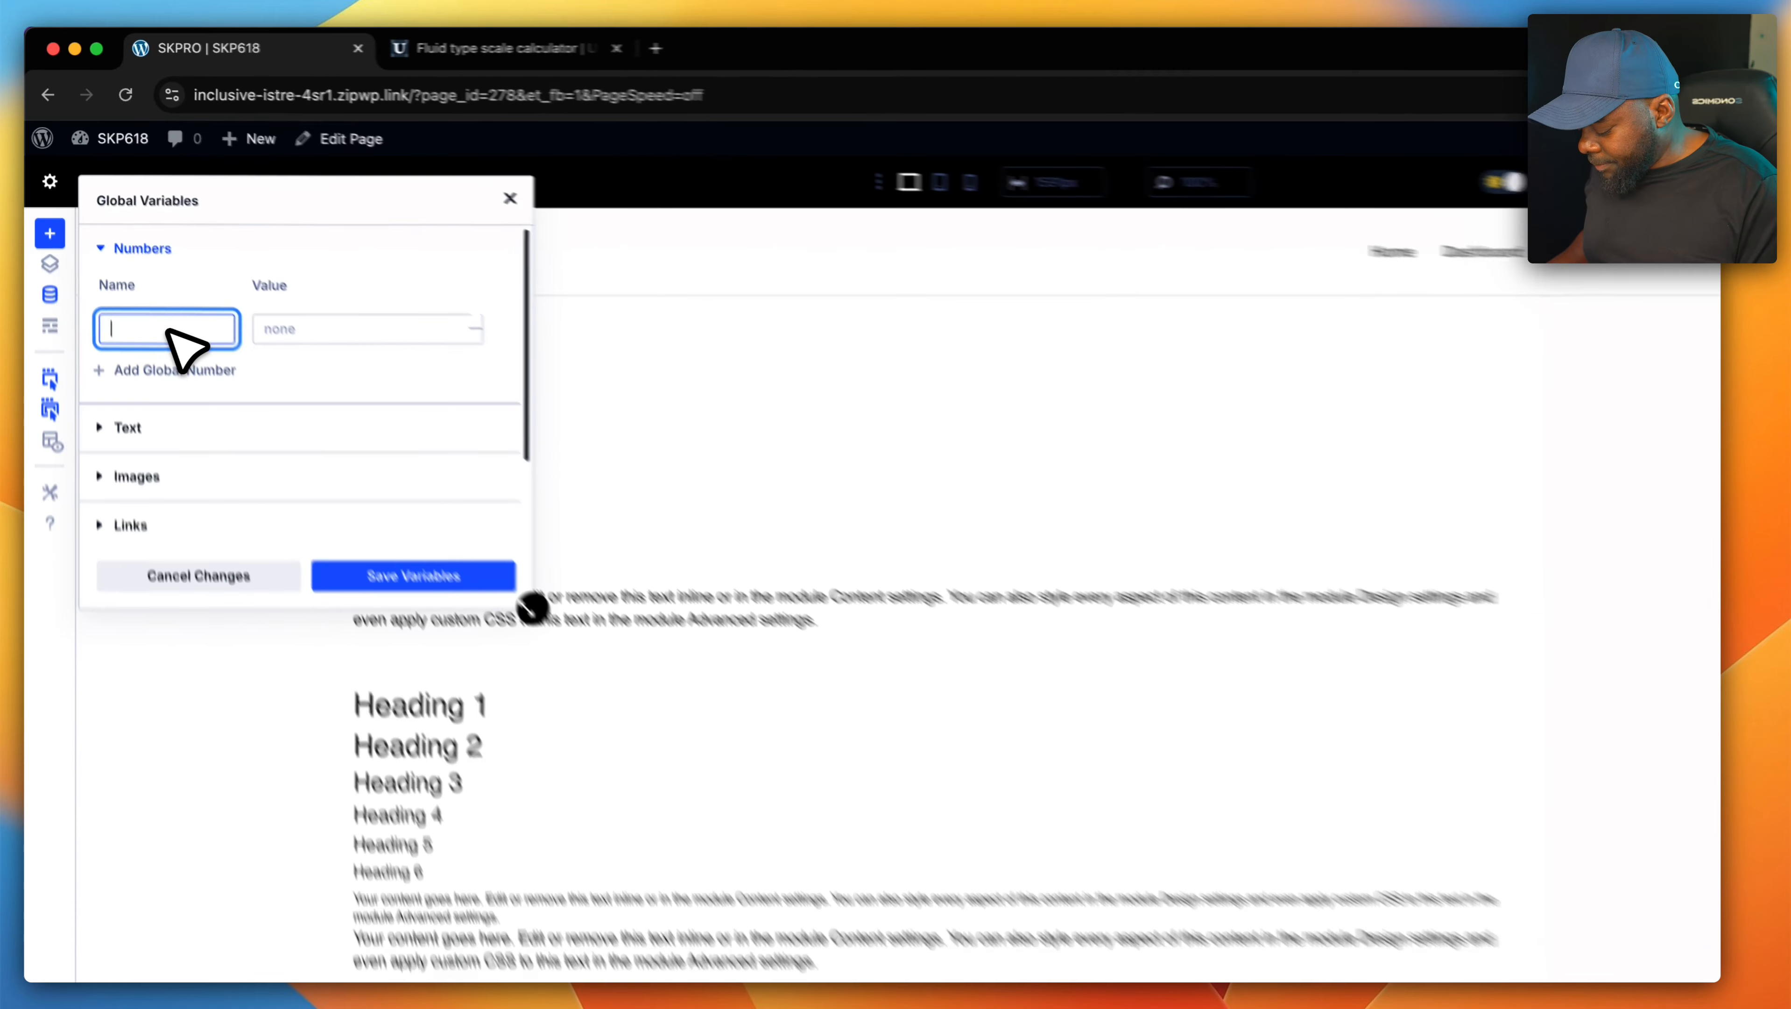
{"action": "type", "text": "h1"}
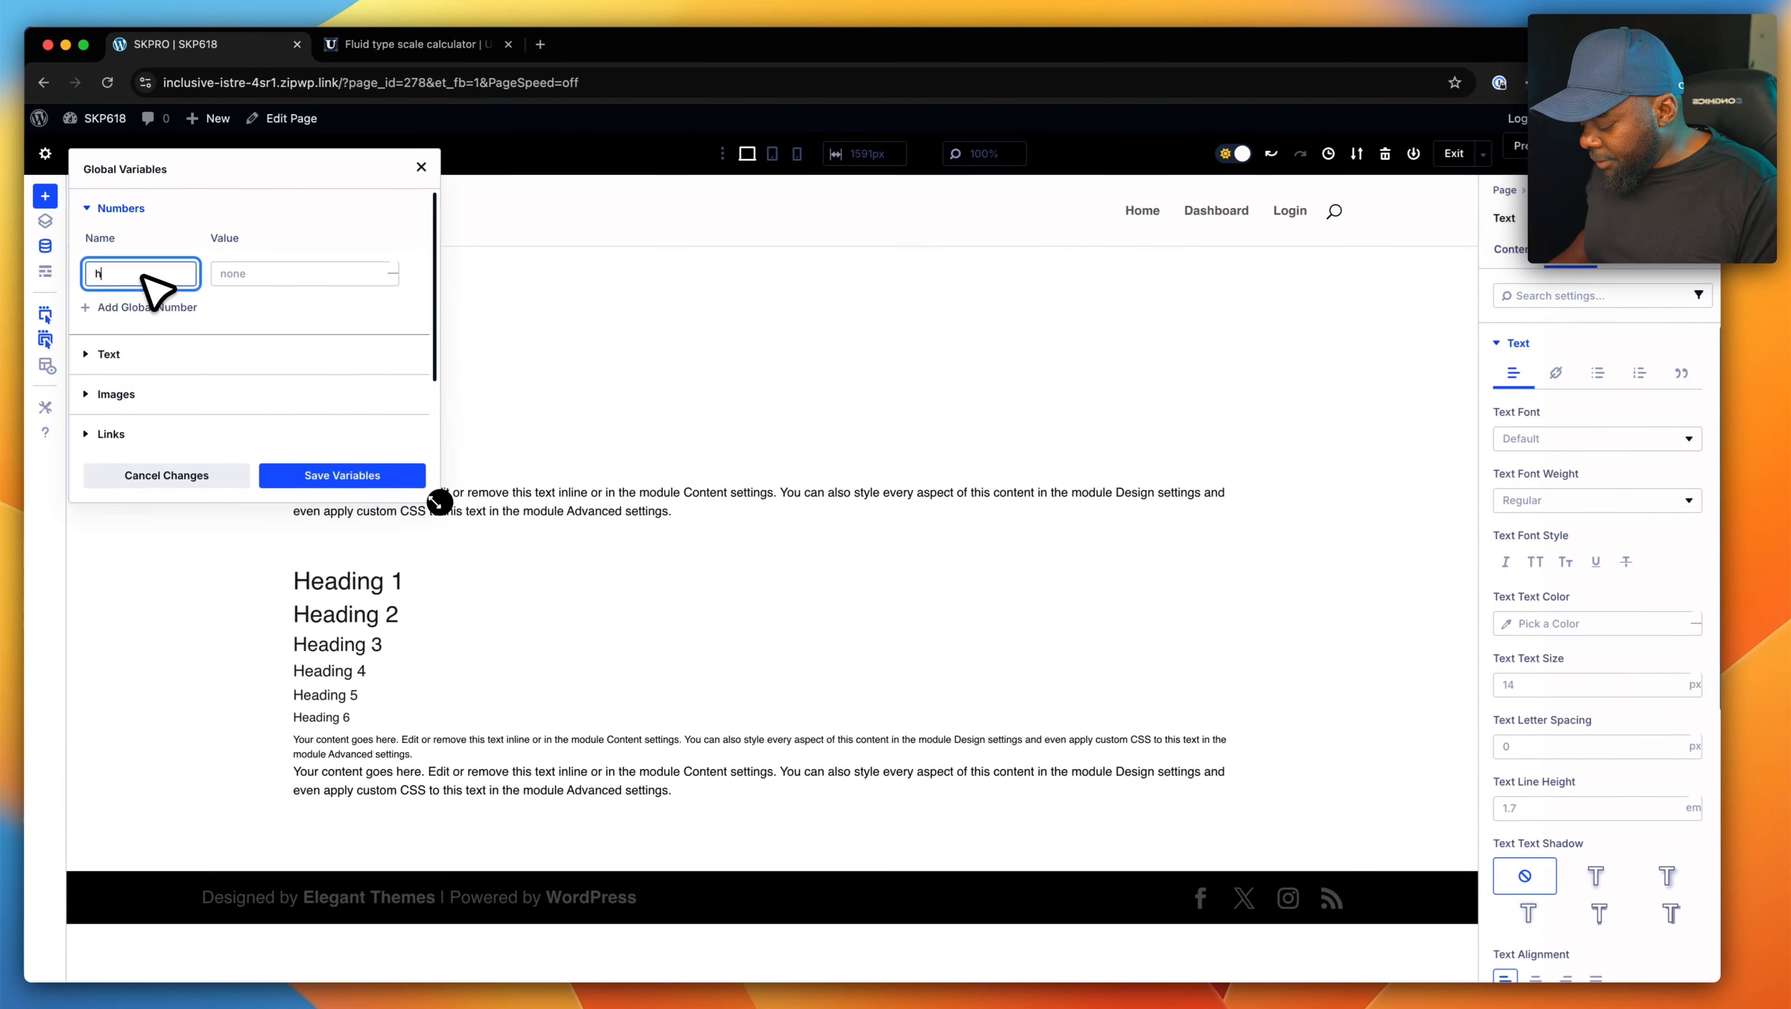
{"action": "left_click", "coordinate": [247, 272]}
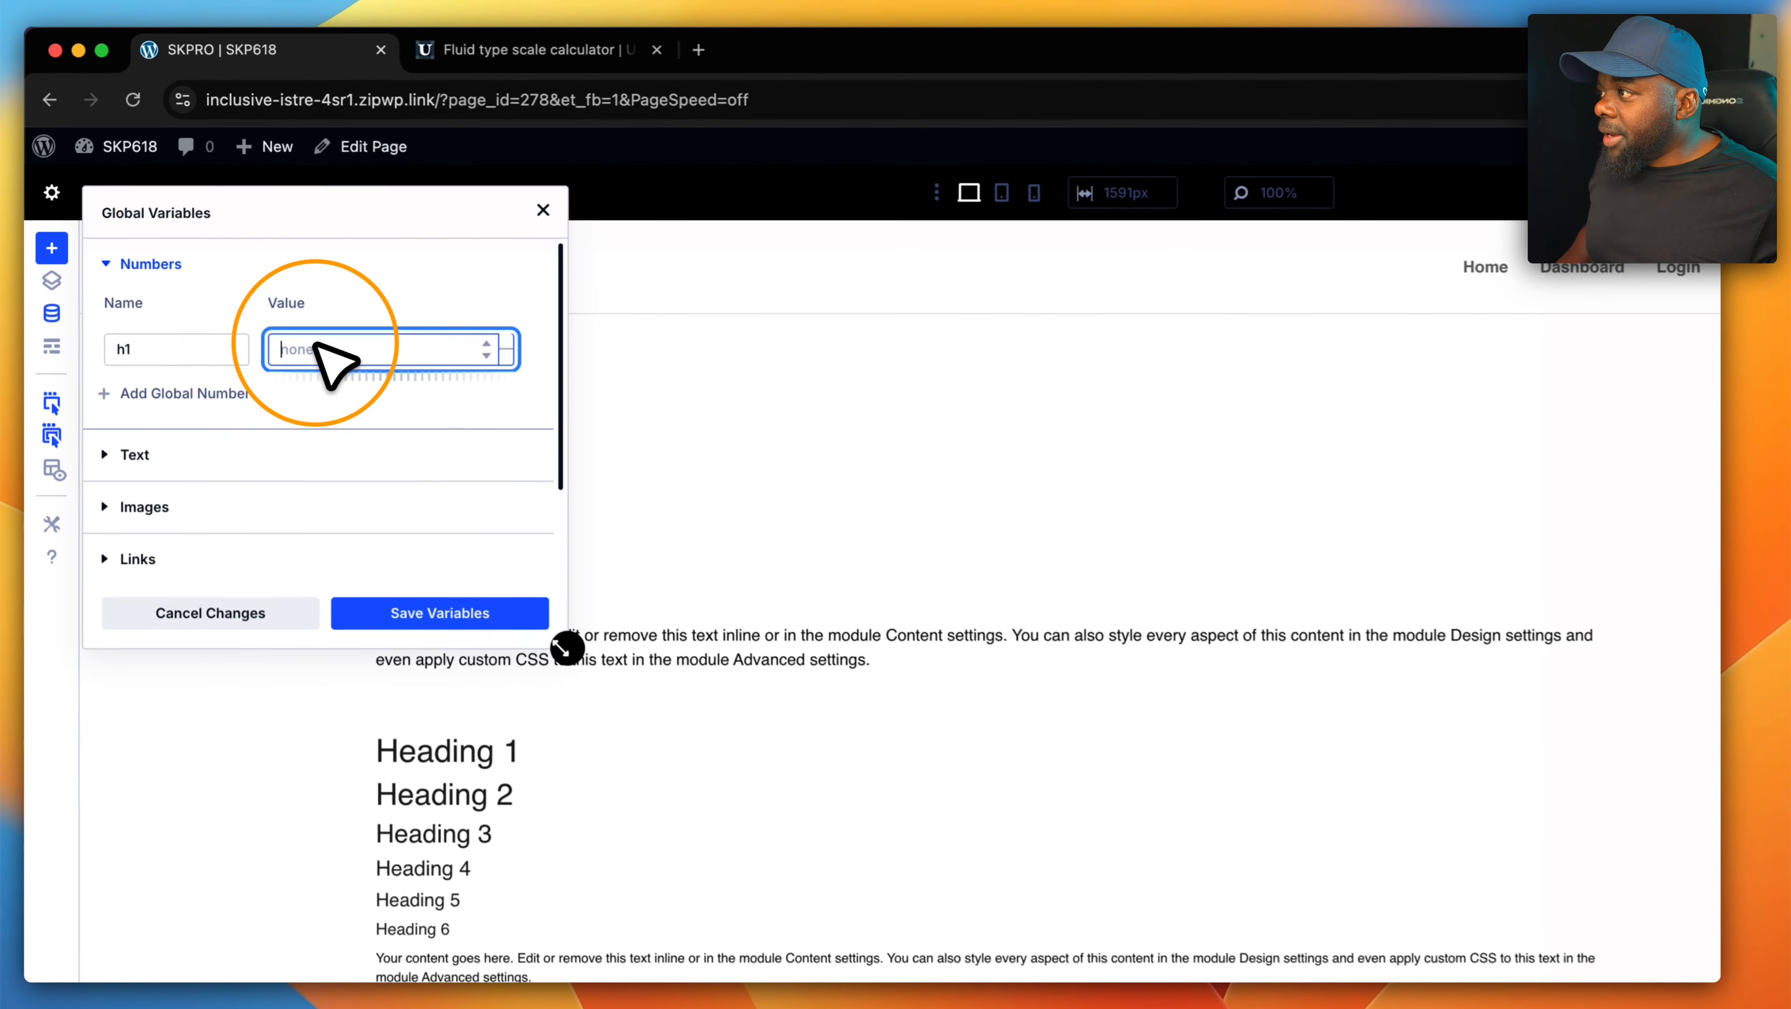
{"action": "key", "text": "super+v"}
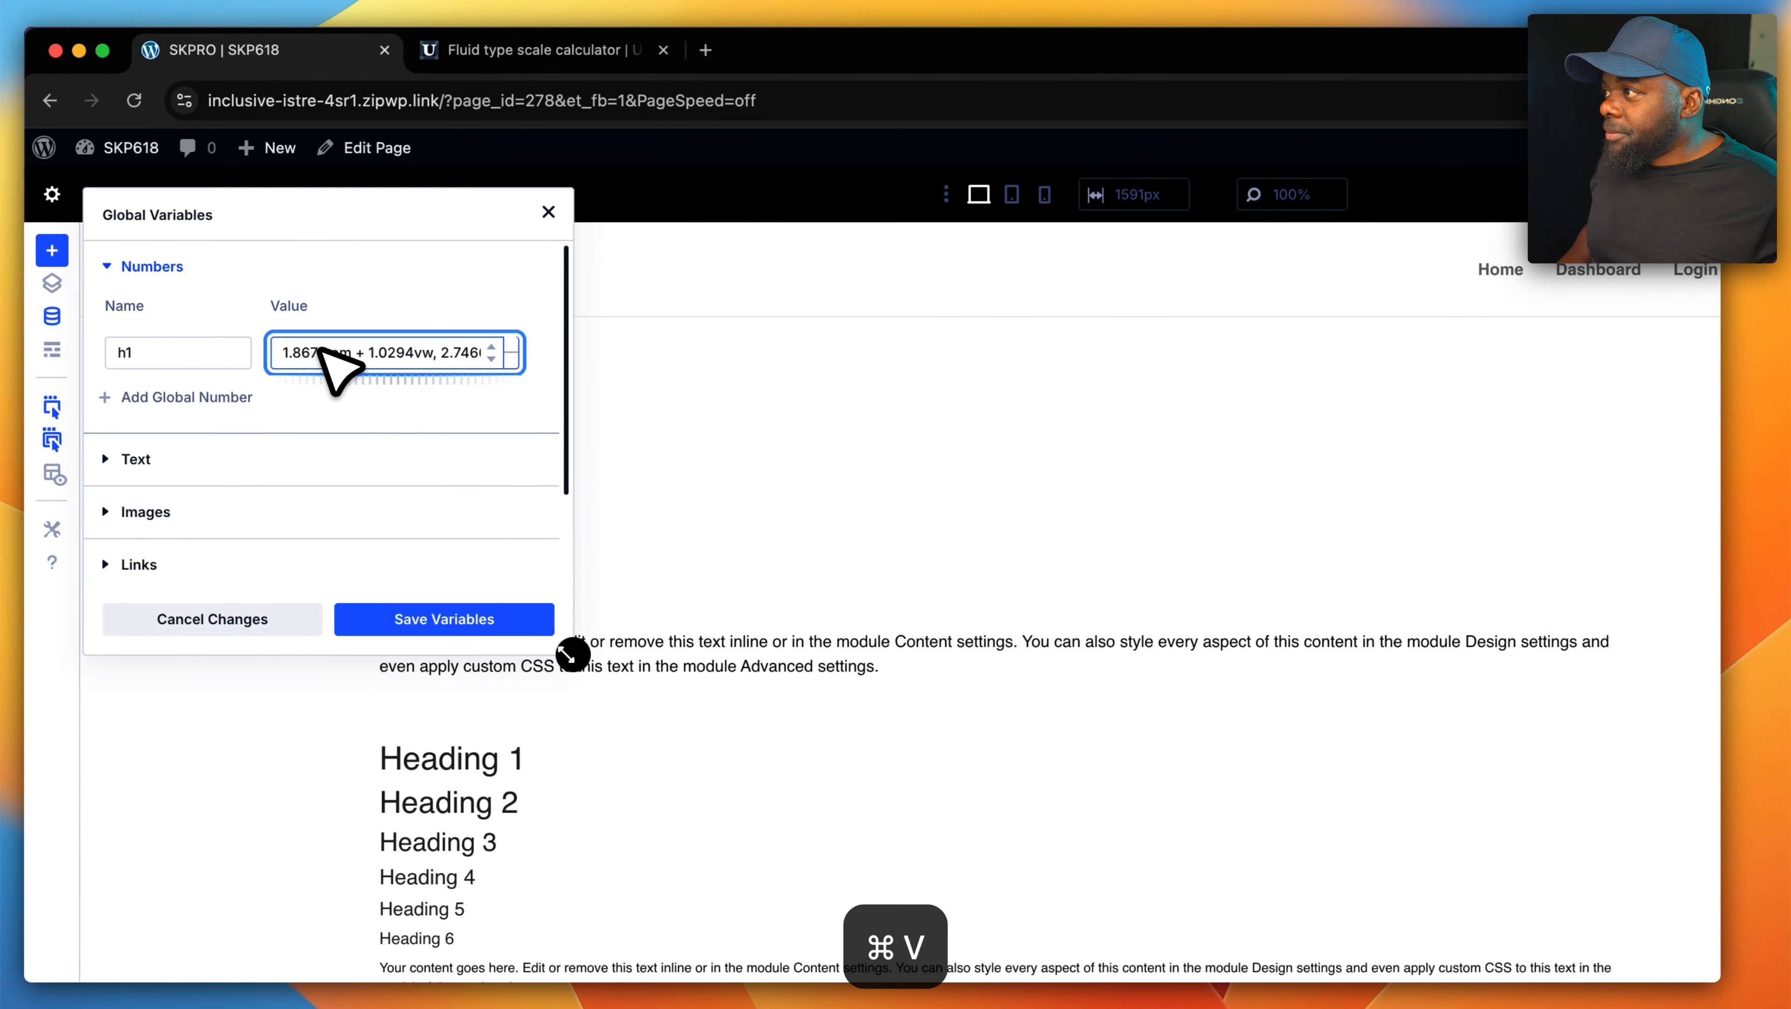
{"action": "left_click", "coordinate": [466, 621]}
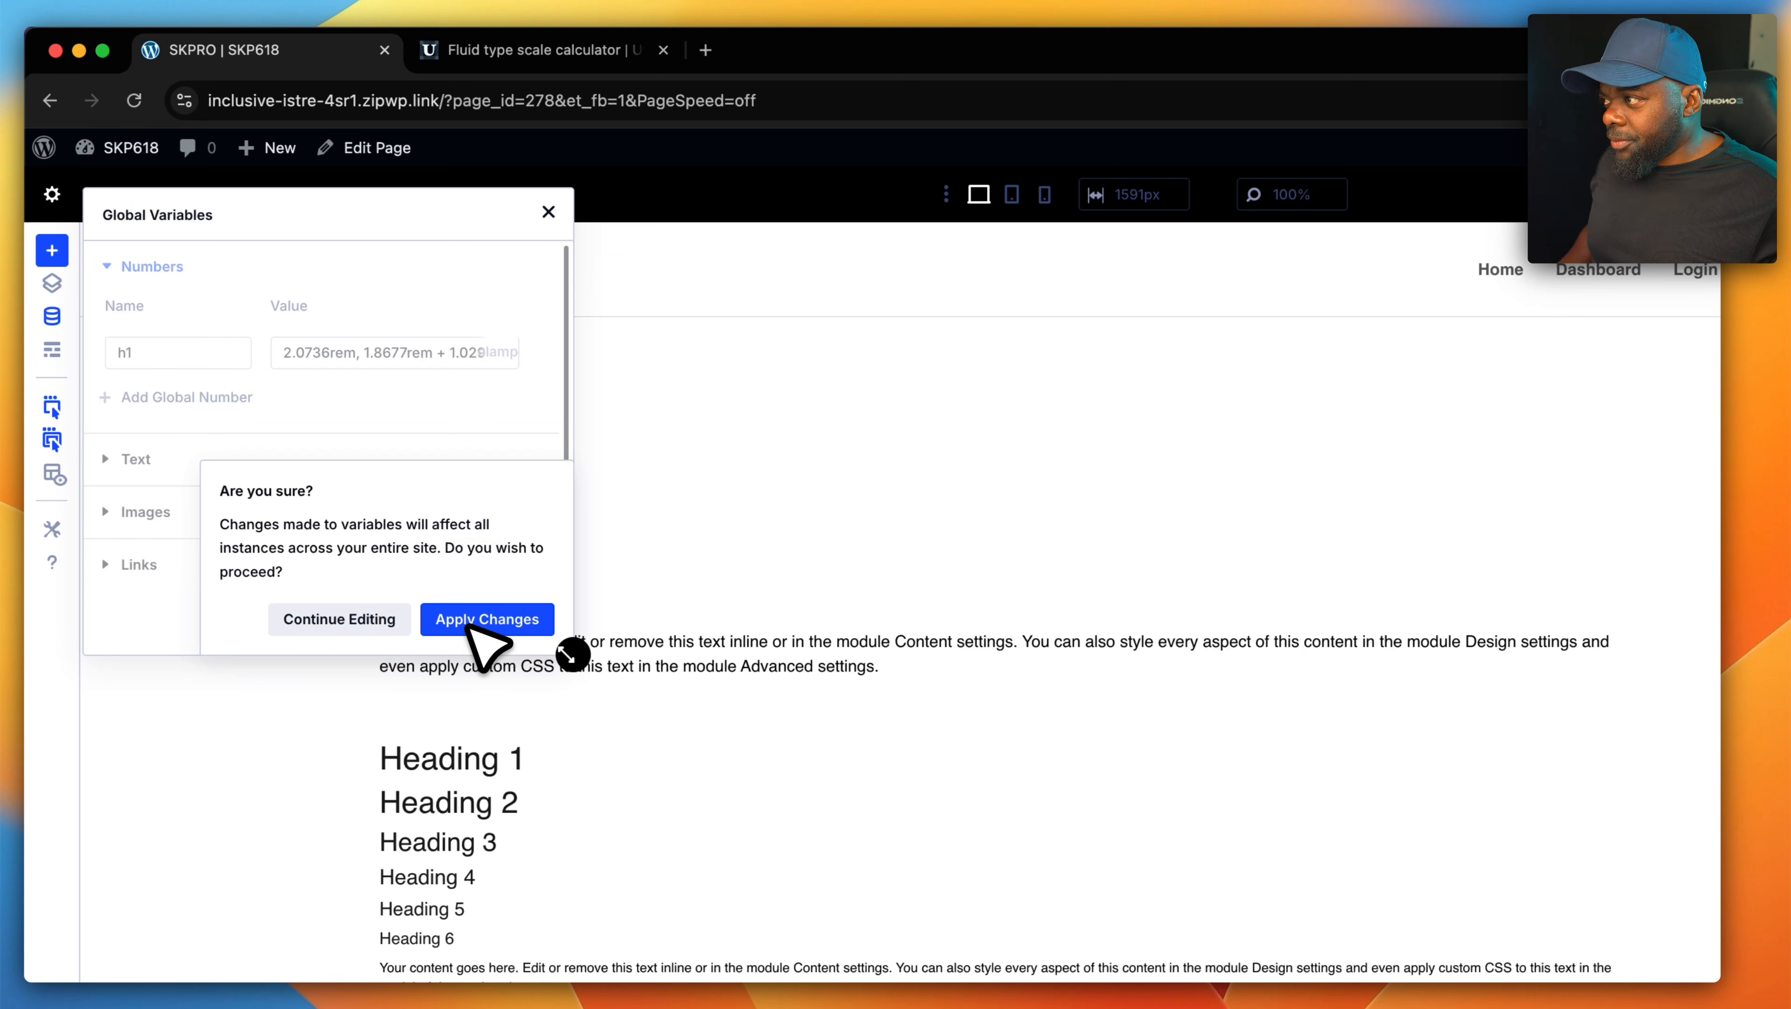
{"action": "left_click", "coordinate": [470, 624]}
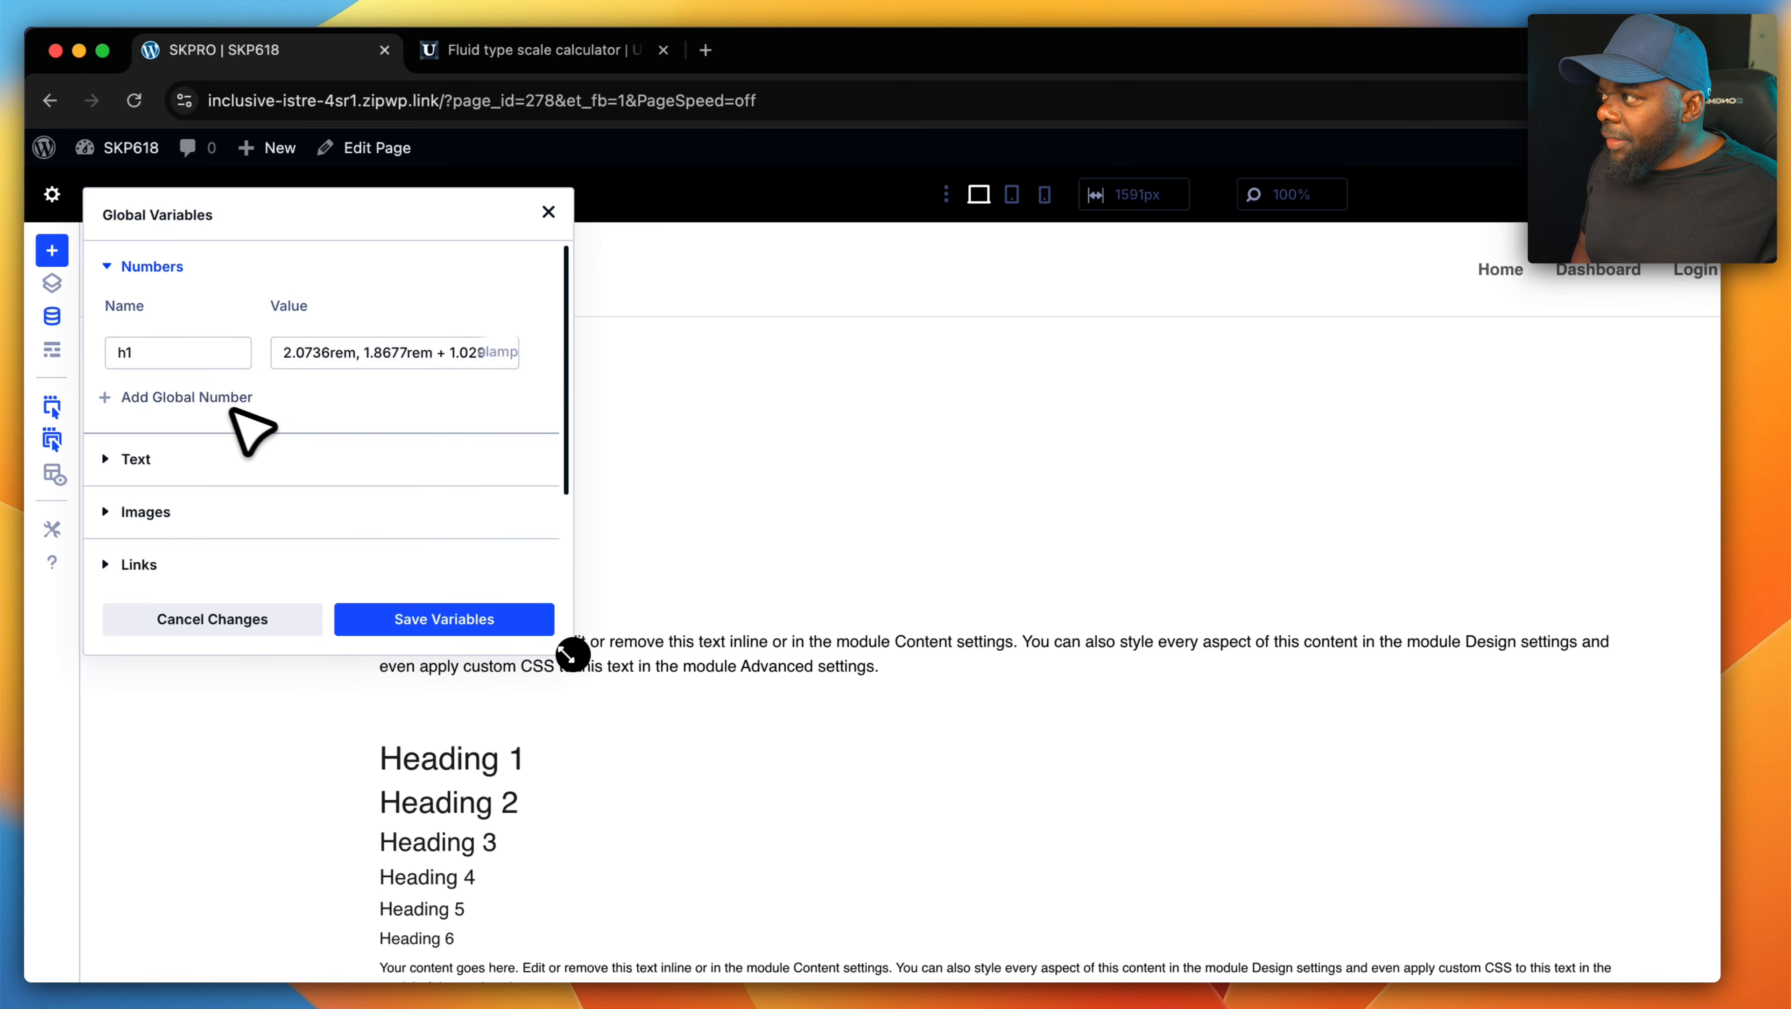
- Add an empty global number entry below h1 and close the global variables
{"action": "left_click", "coordinate": [138, 398]}
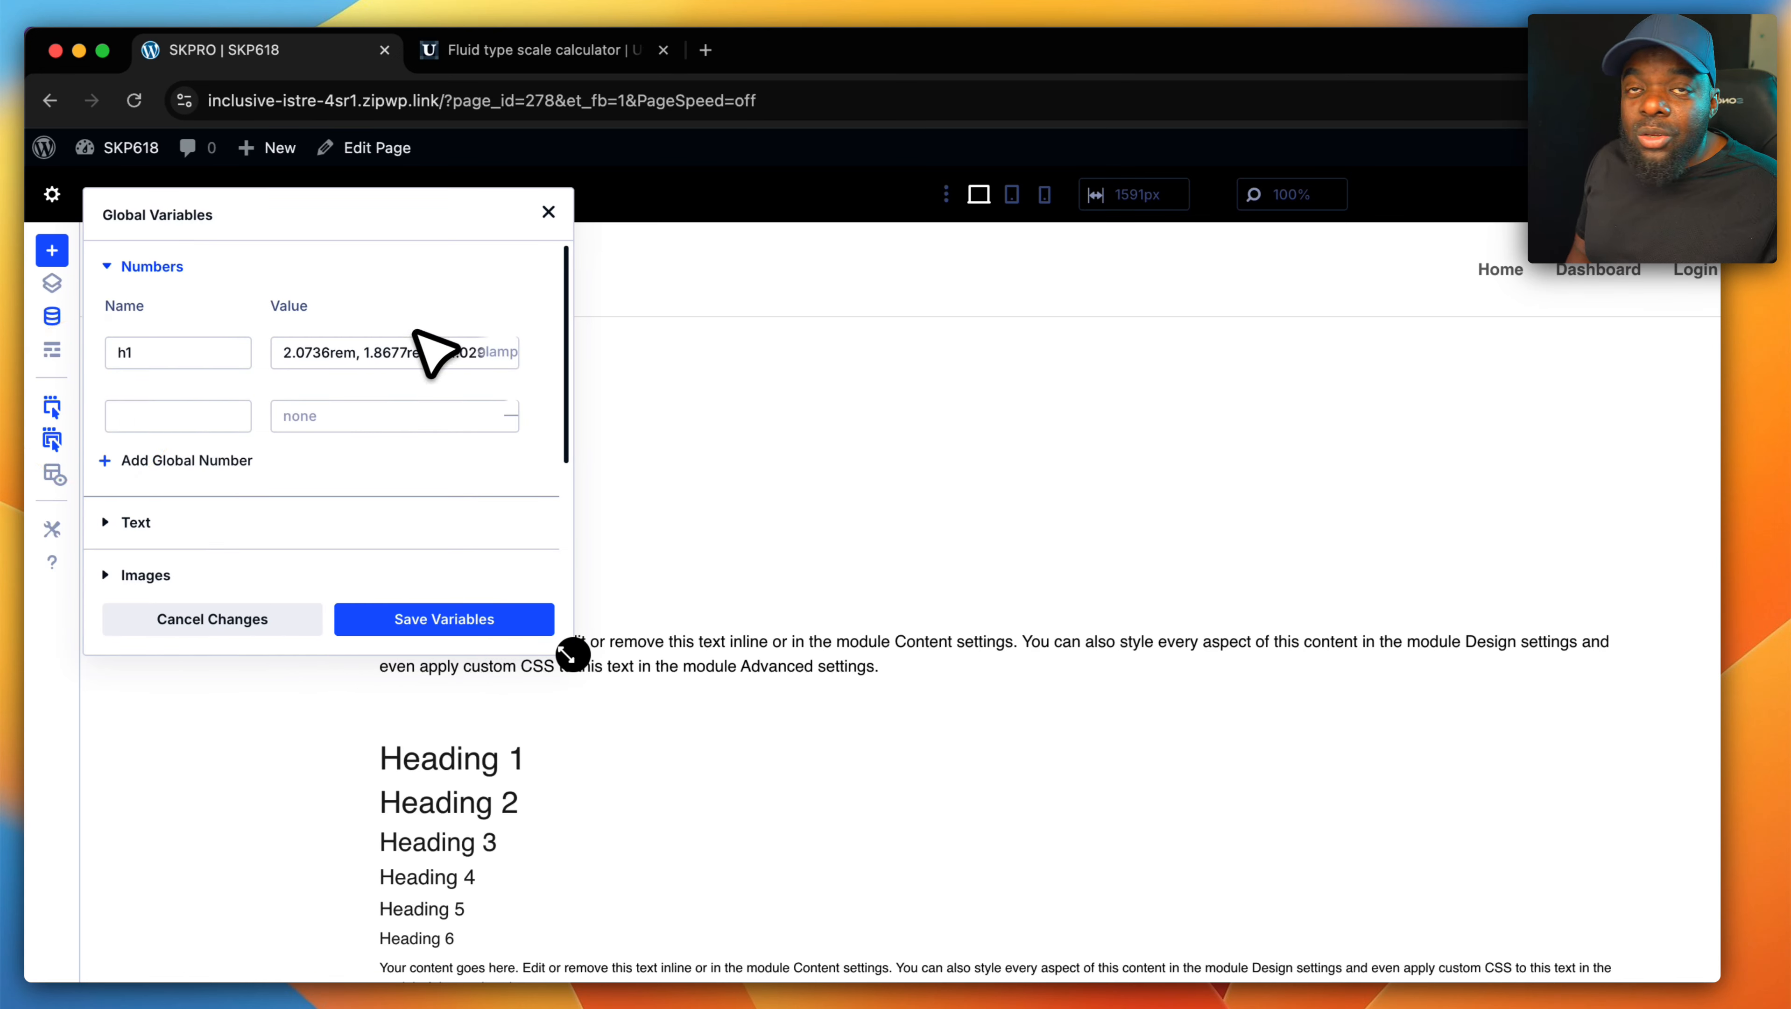
{"action": "left_click", "coordinate": [555, 215]}
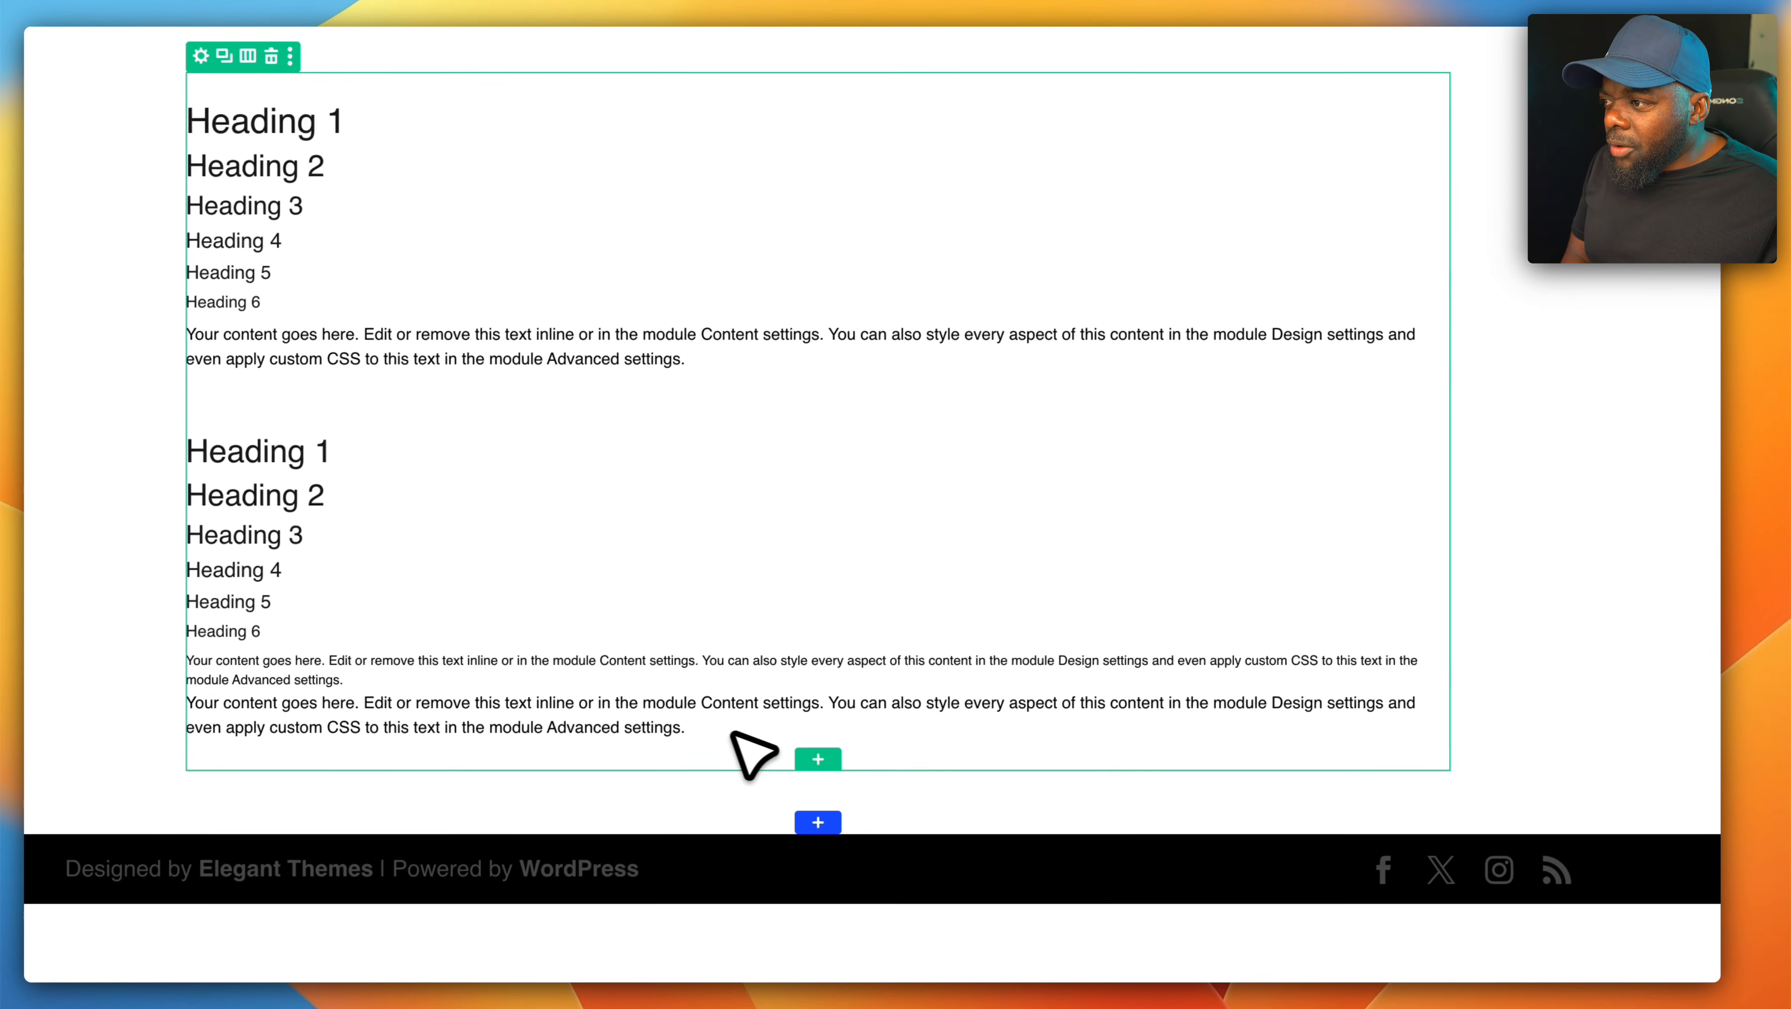
- Shorten the body of the bottom Text module to "Your content goes here."
{"action": "left_click", "coordinate": [799, 722]}
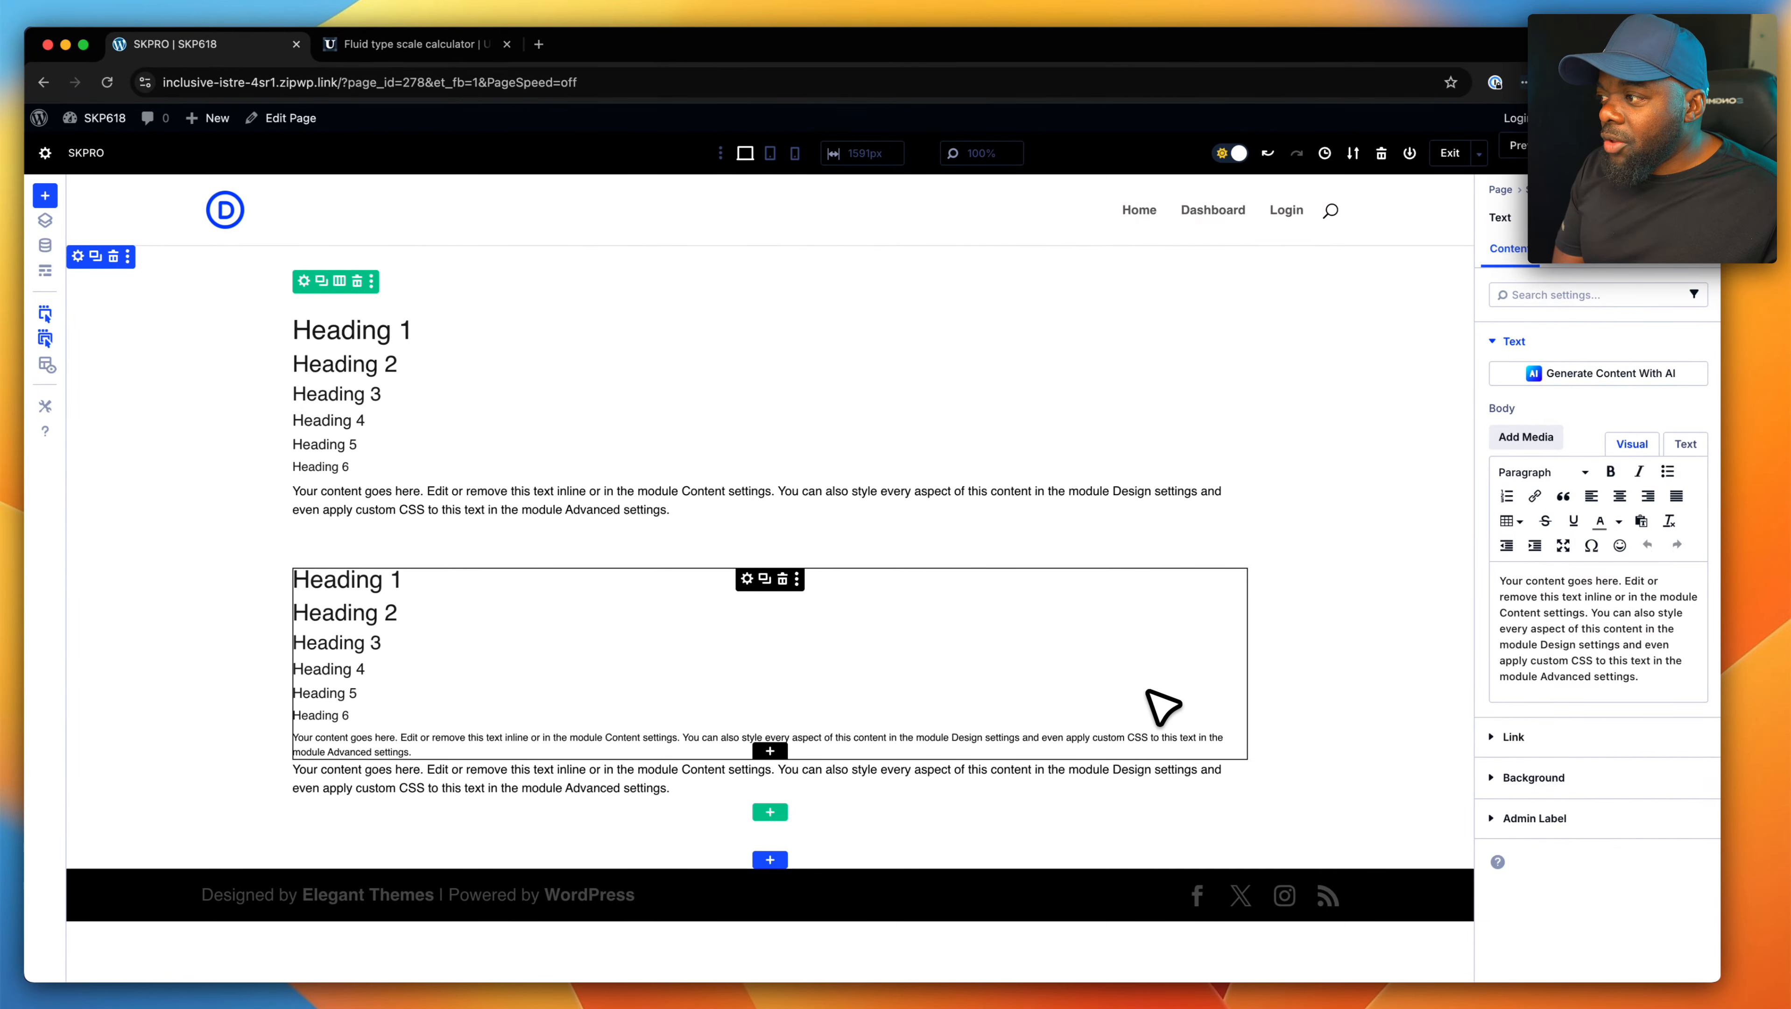
{"action": "left_click", "coordinate": [749, 769]}
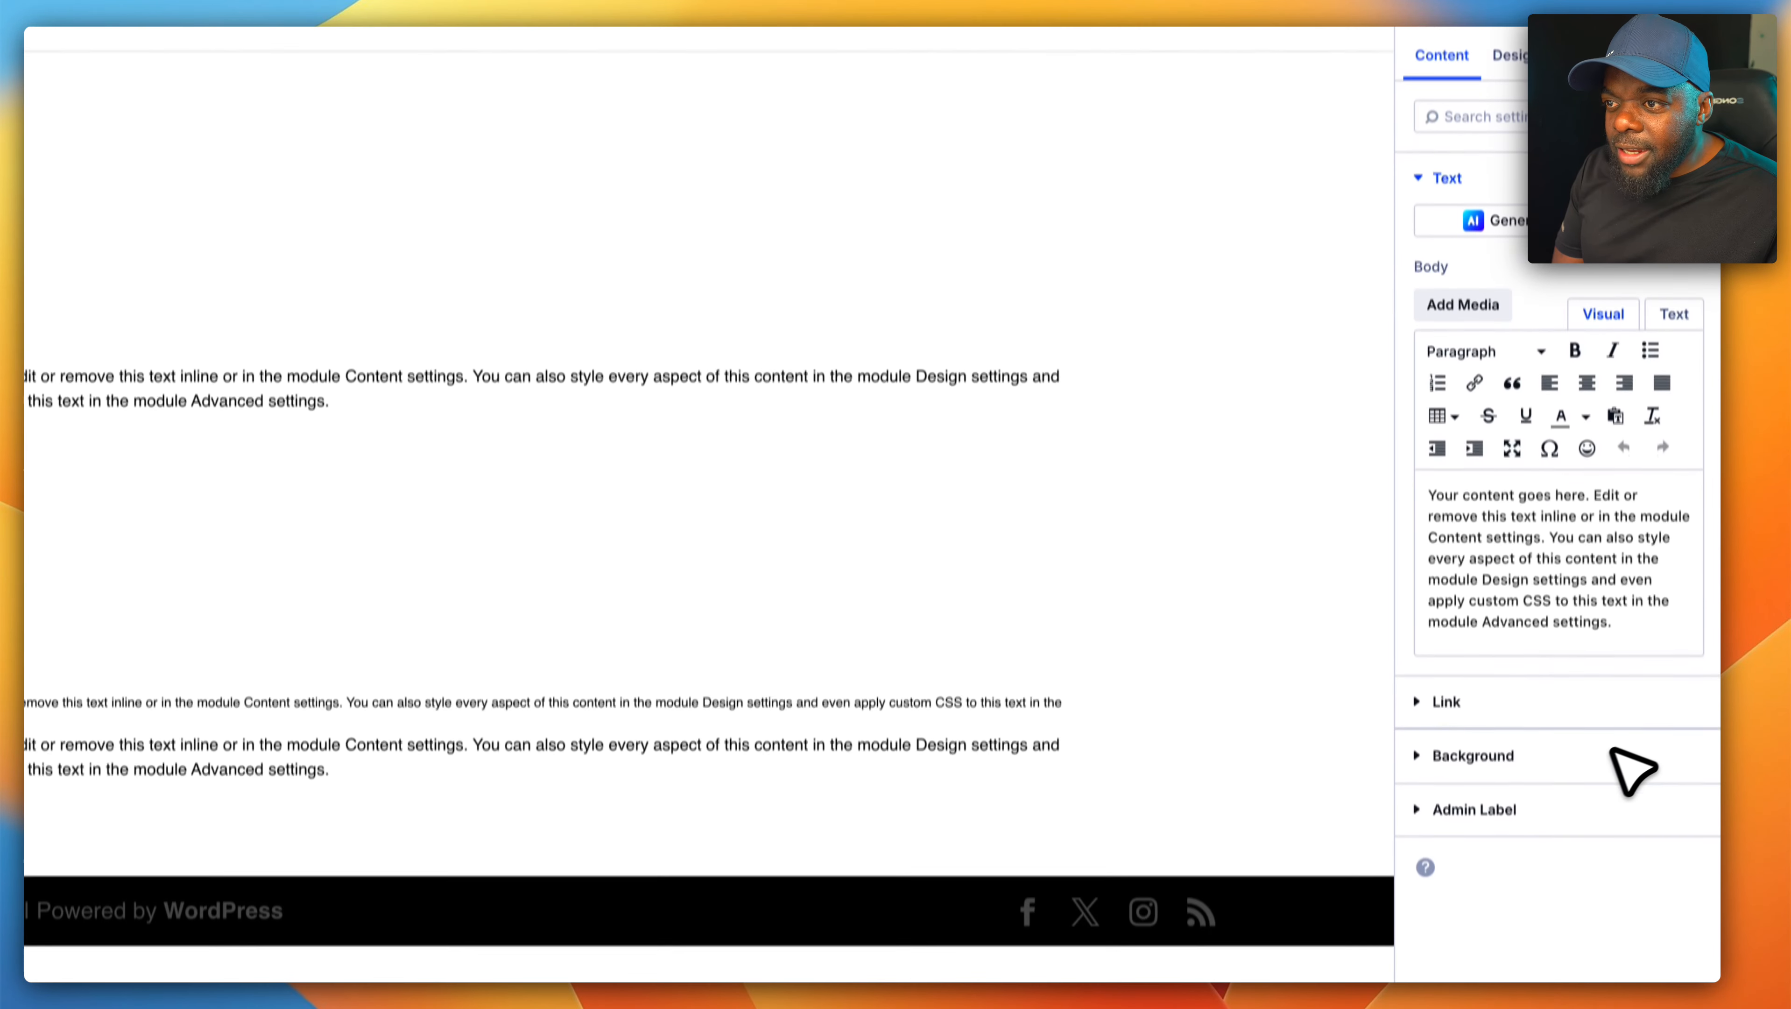
{"action": "left_click_drag", "start_coordinate": [1640, 600], "coordinate": [1408, 460]}
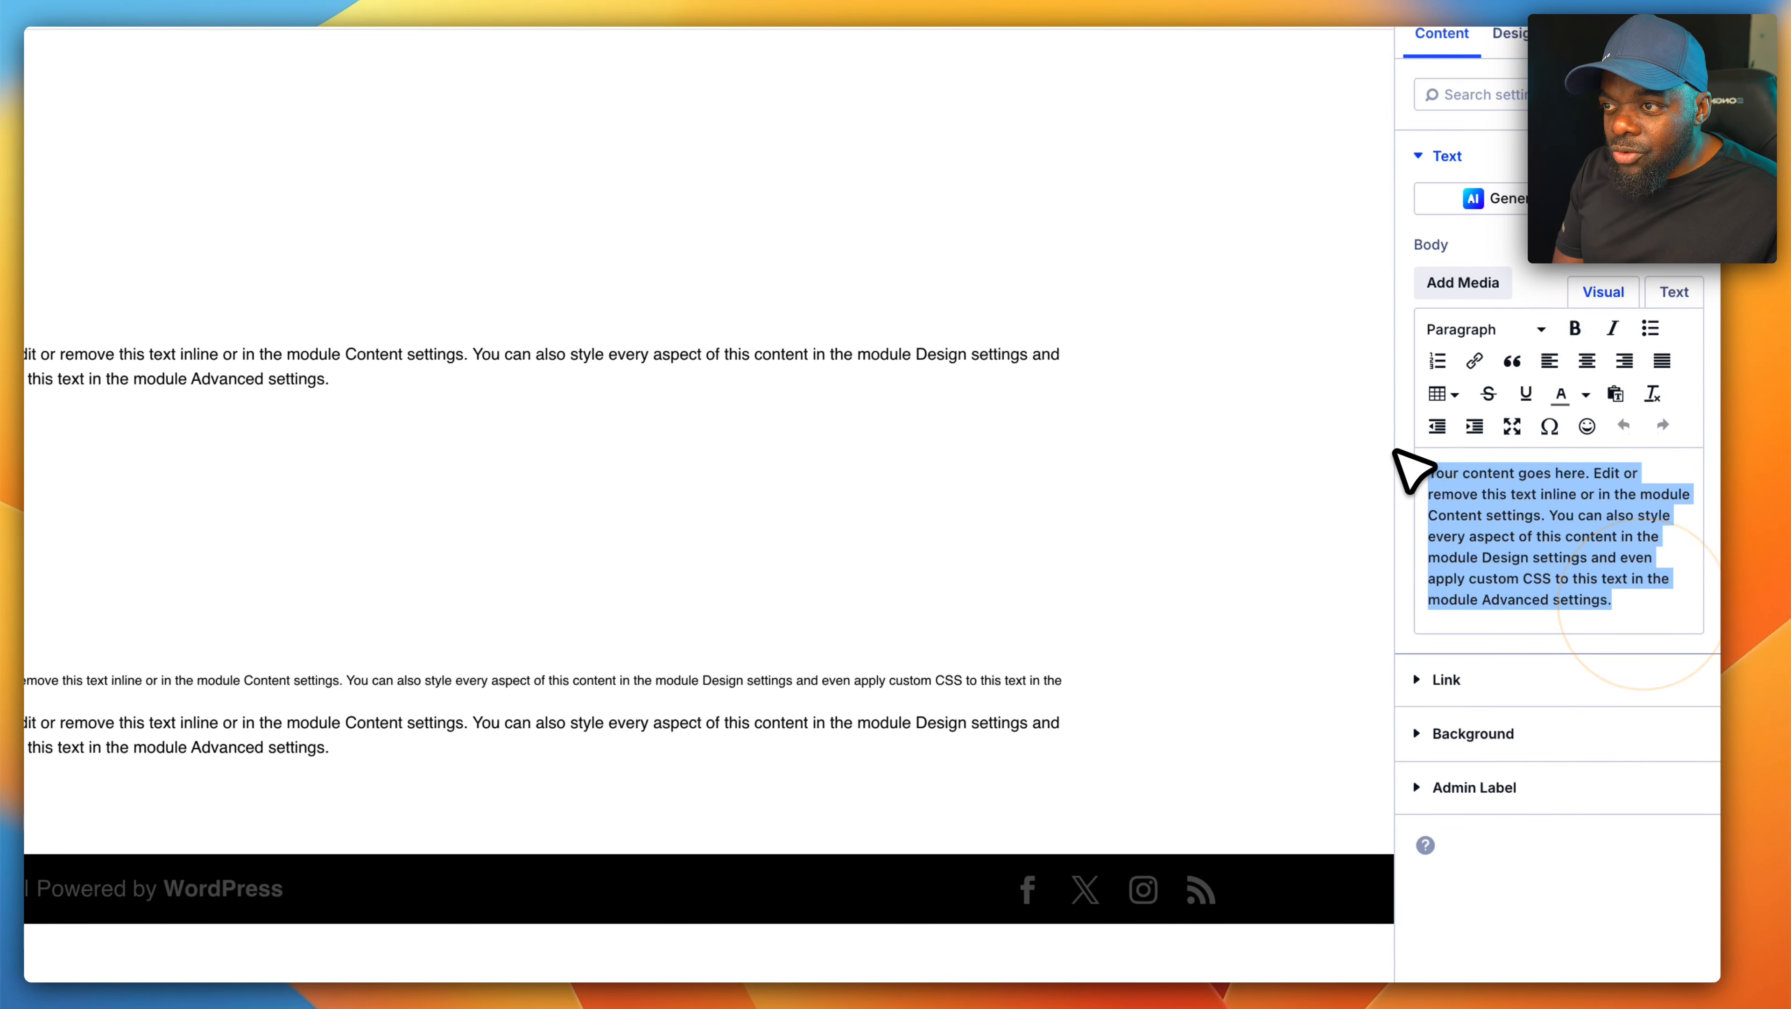
{"action": "left_click", "coordinate": [1561, 496]}
{"action": "left_click_drag", "start_coordinate": [1596, 472], "coordinate": [1651, 666]}
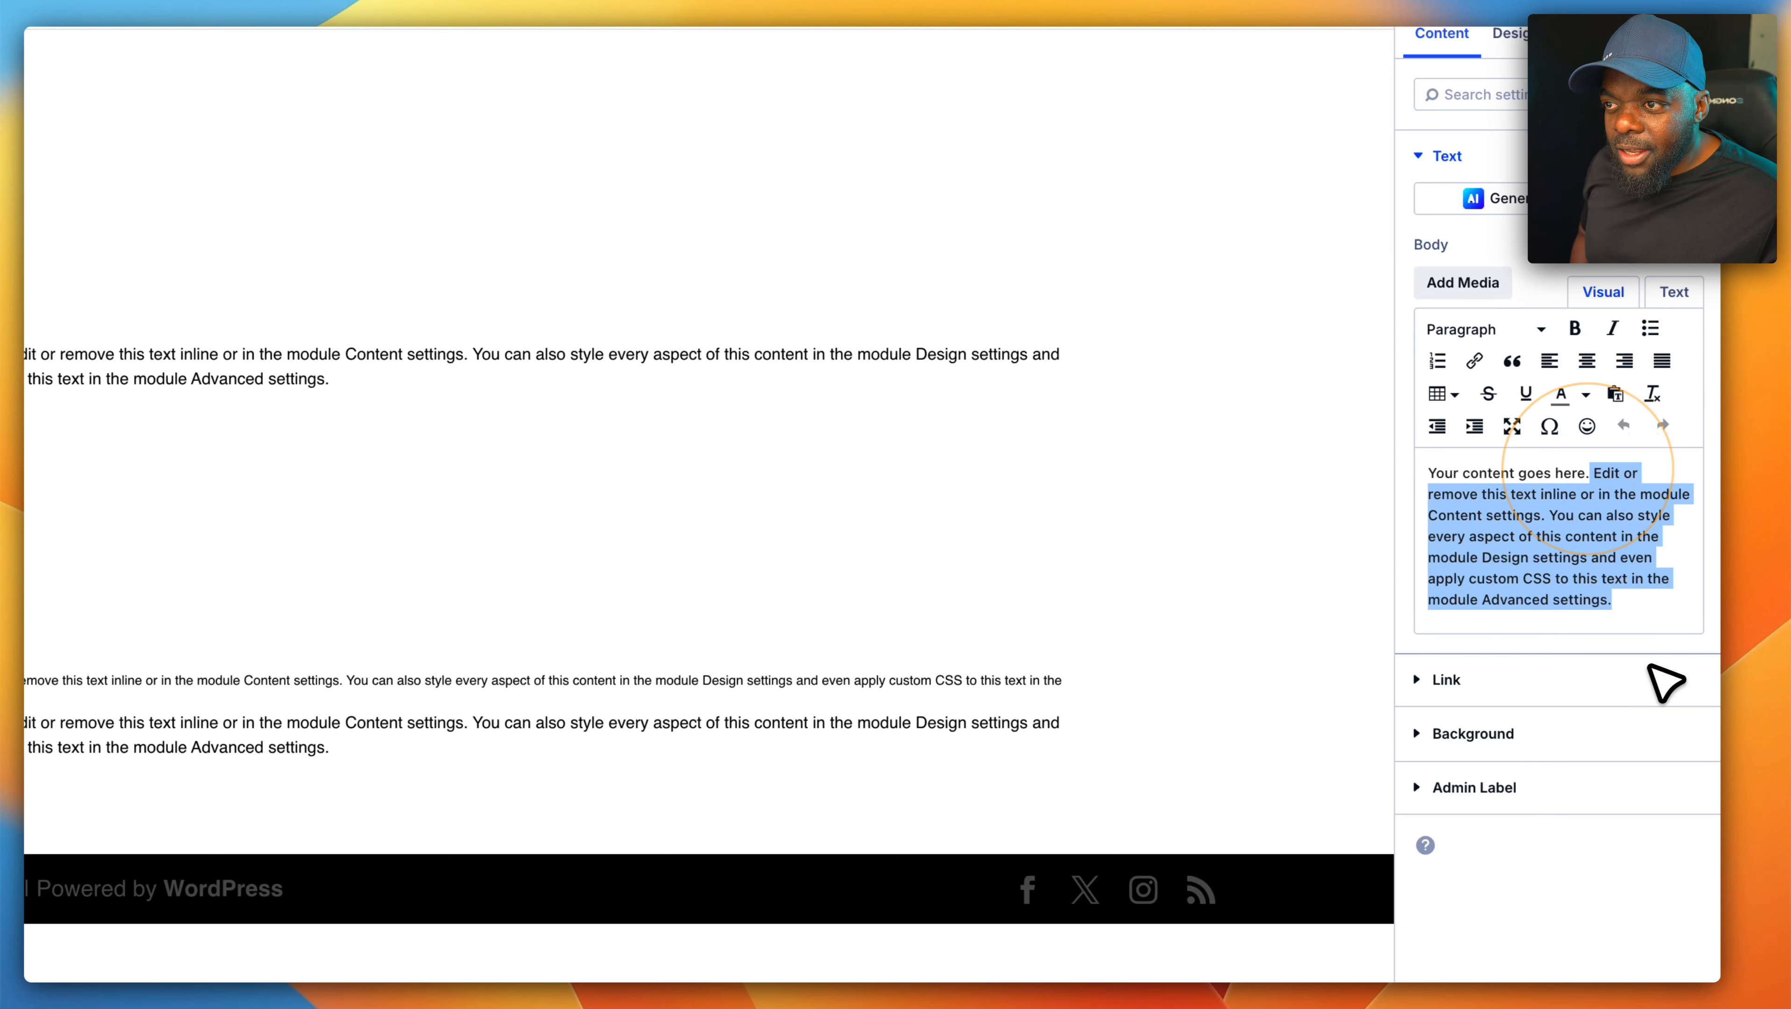
{"action": "key", "text": "BackSpace"}
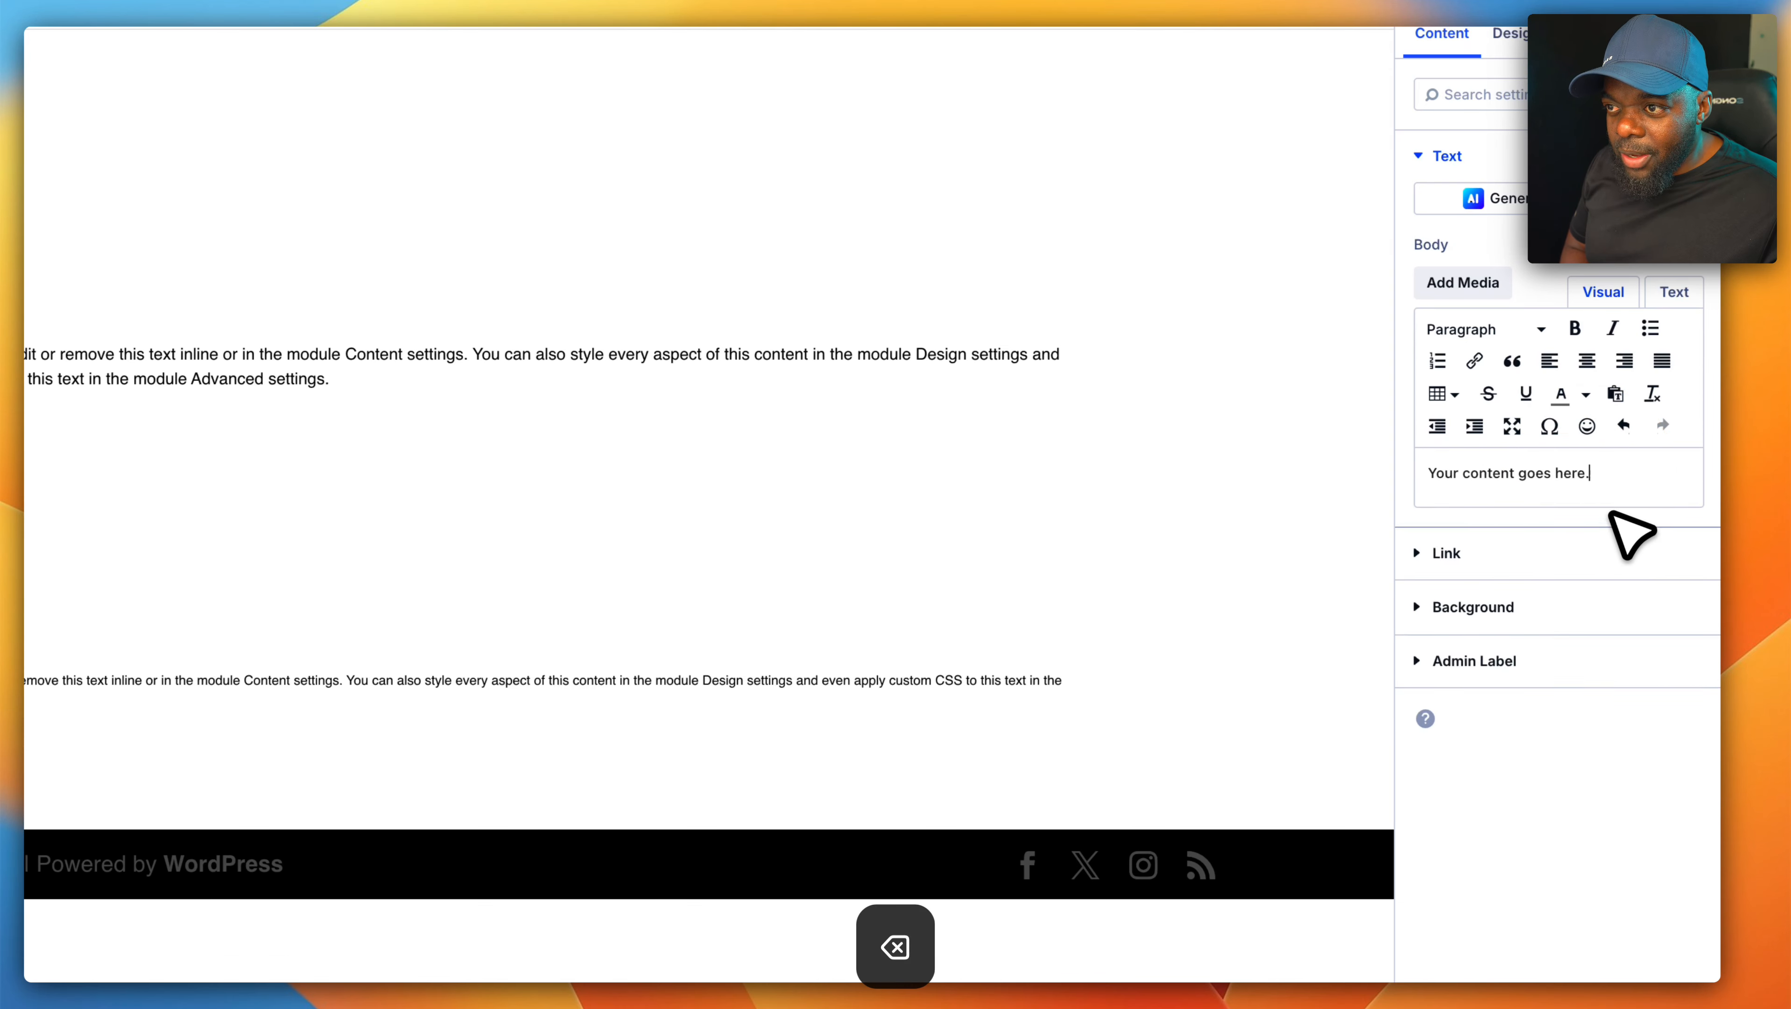
- Format the "Your content goes here." body text as Heading 1
{"action": "left_click", "coordinate": [1603, 494]}
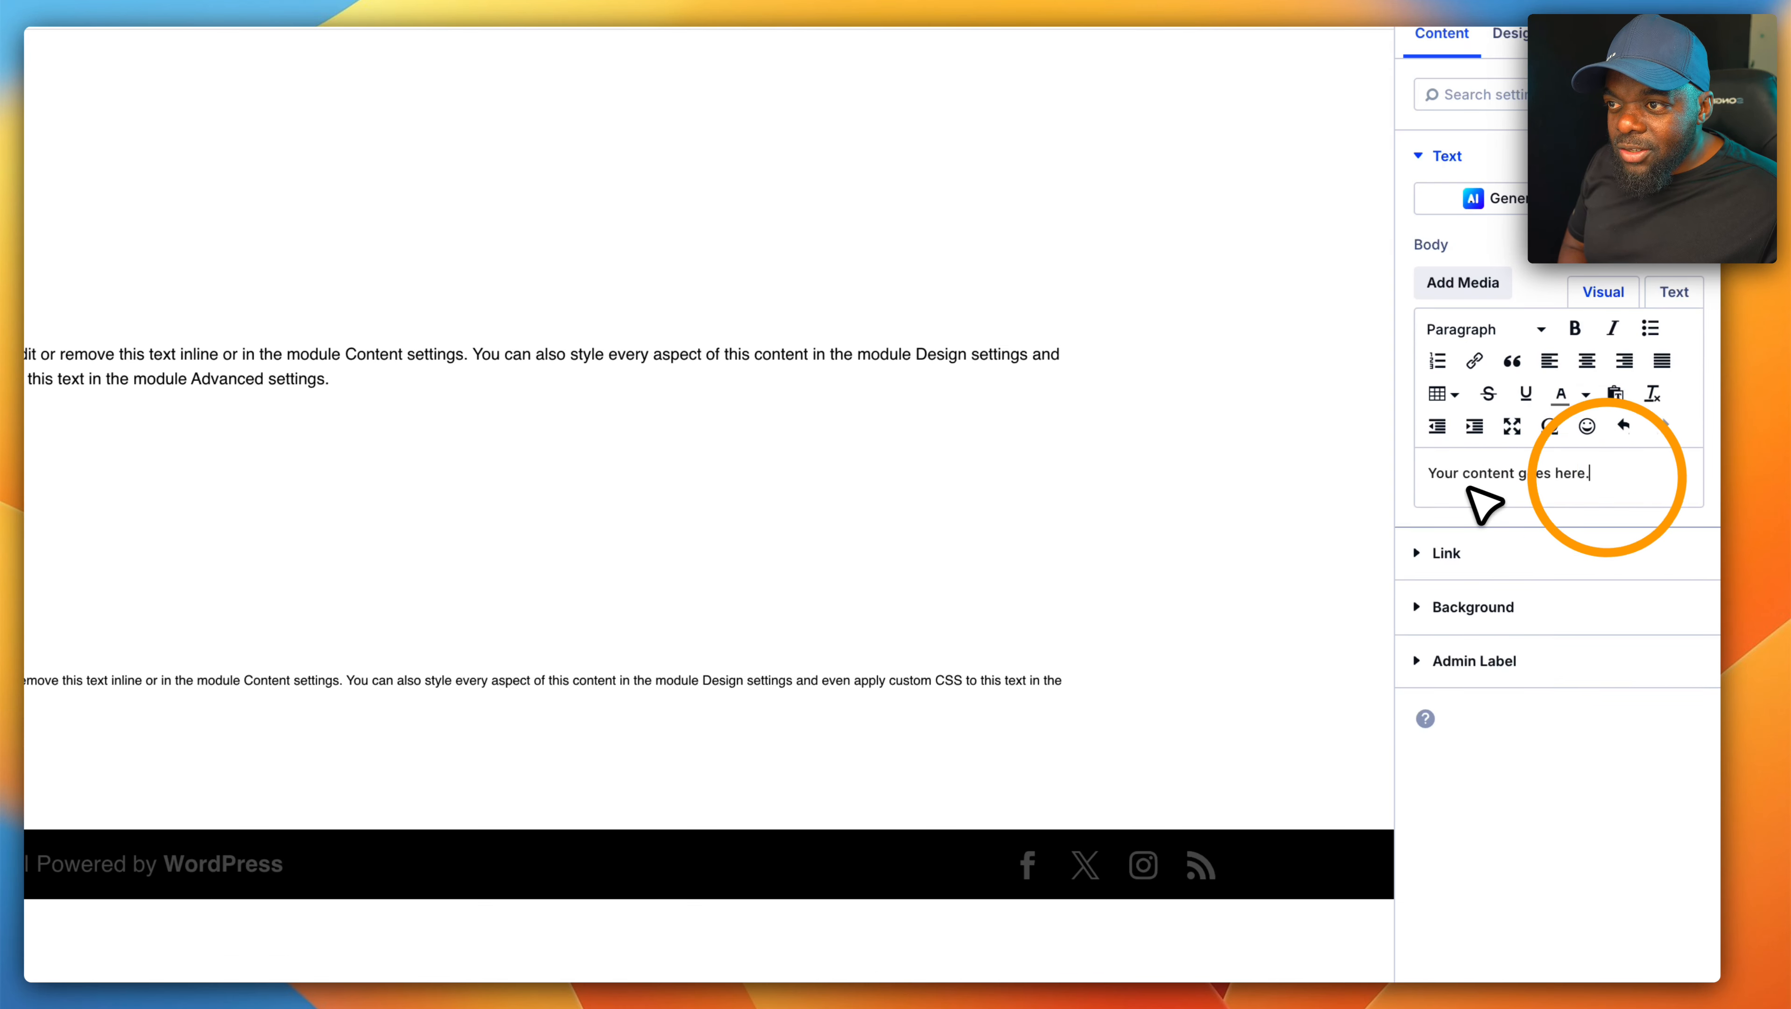
{"action": "left_click", "coordinate": [1462, 332]}
{"action": "left_click", "coordinate": [1487, 397]}
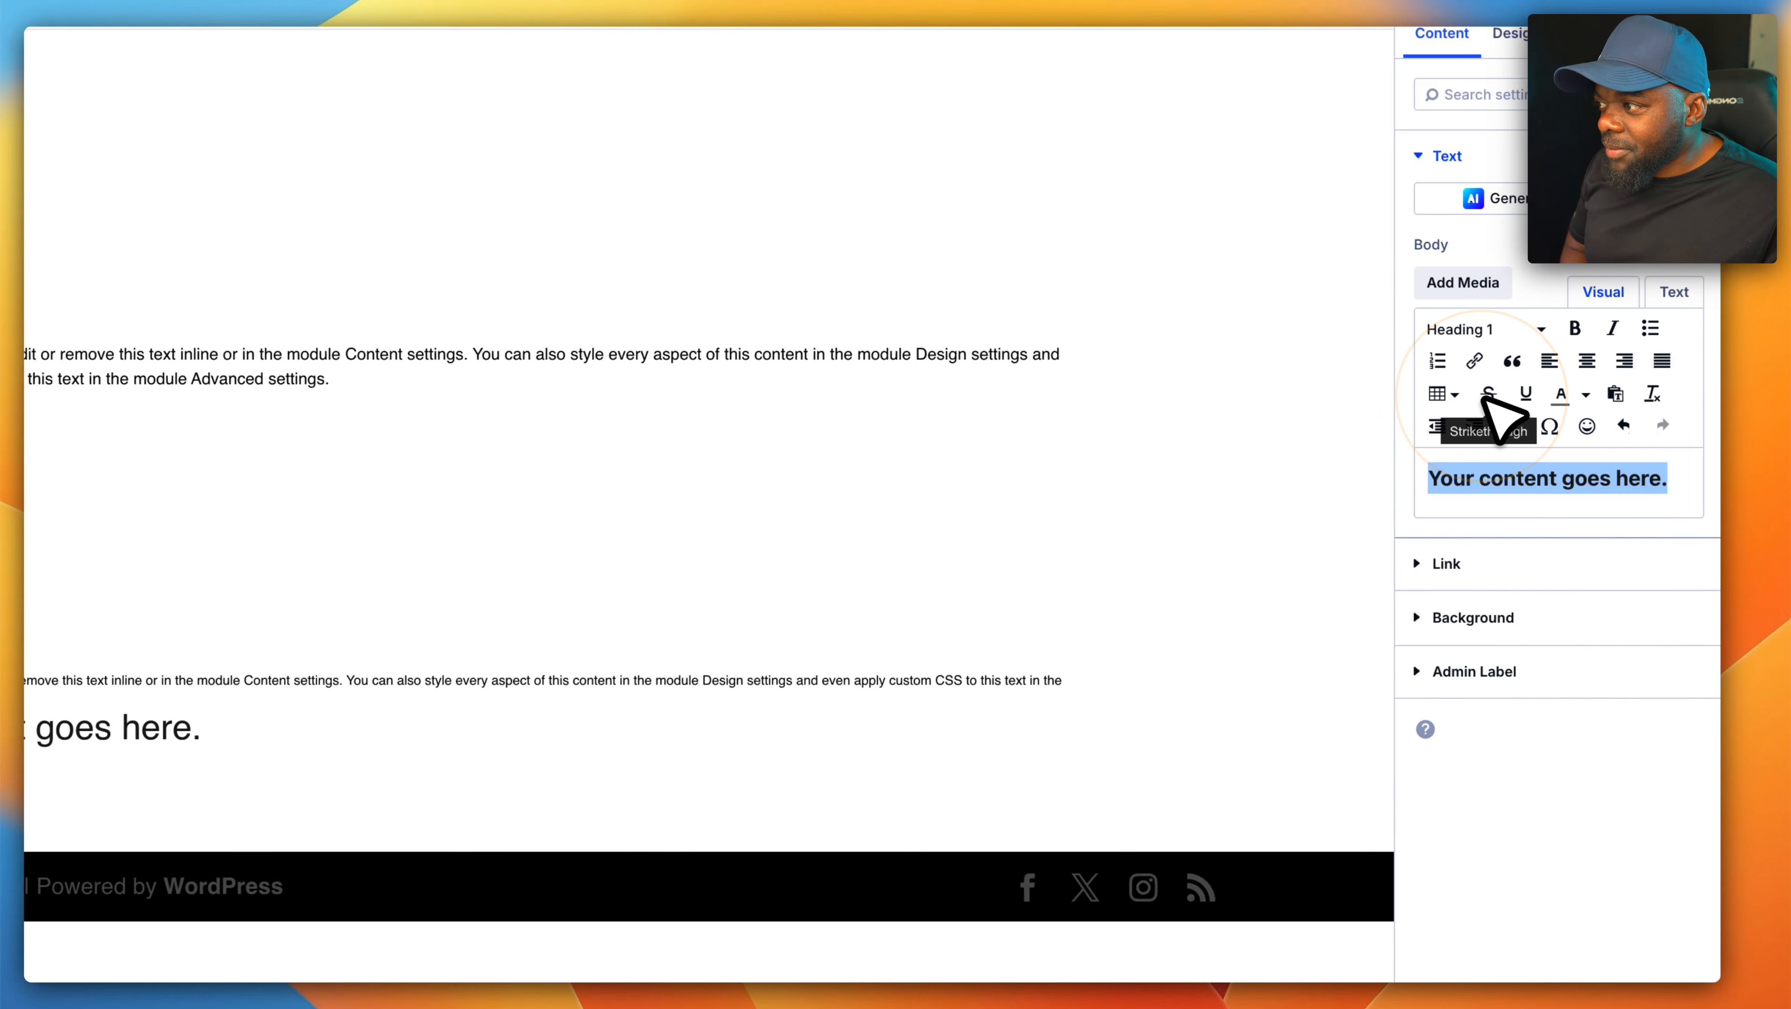
- Open the module's Heading Text H1 design settings and check which global numbers are offered for the H1 text size
{"action": "left_click", "coordinate": [1512, 33]}
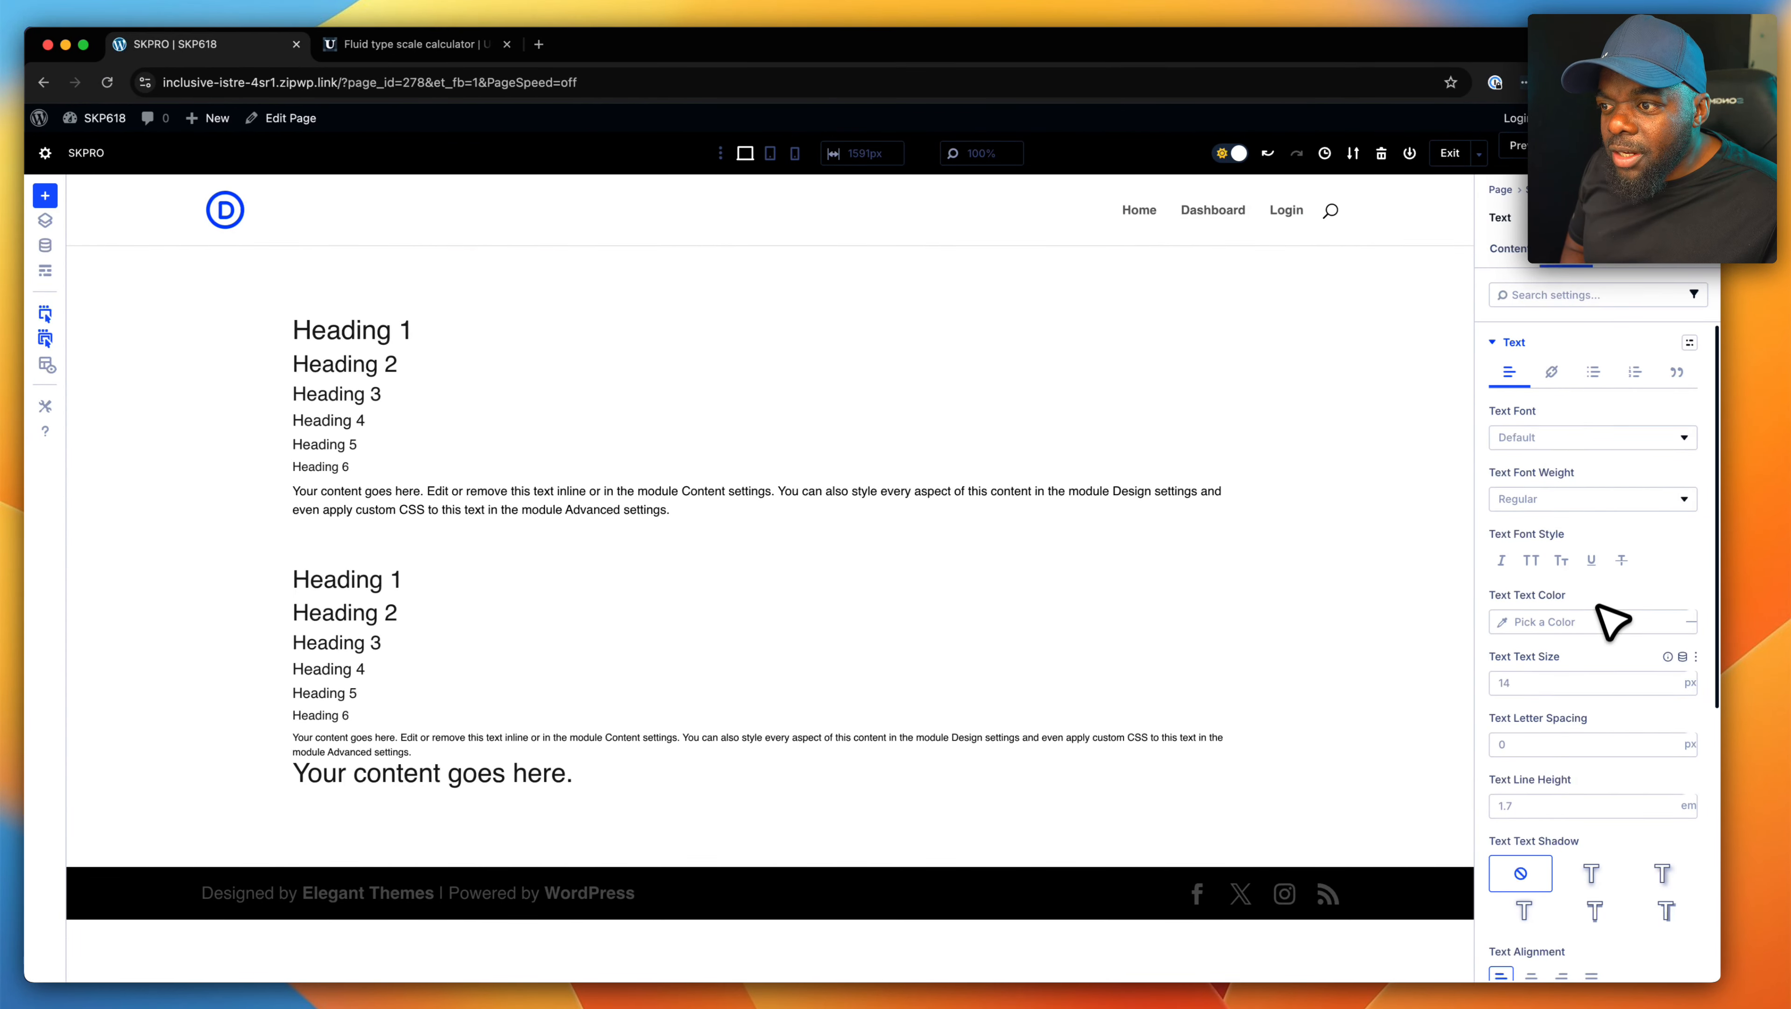
{"action": "scroll", "coordinate": [1598, 621], "scroll_direction": "down", "scroll_amount": 10}
{"action": "left_click", "coordinate": [1595, 641]}
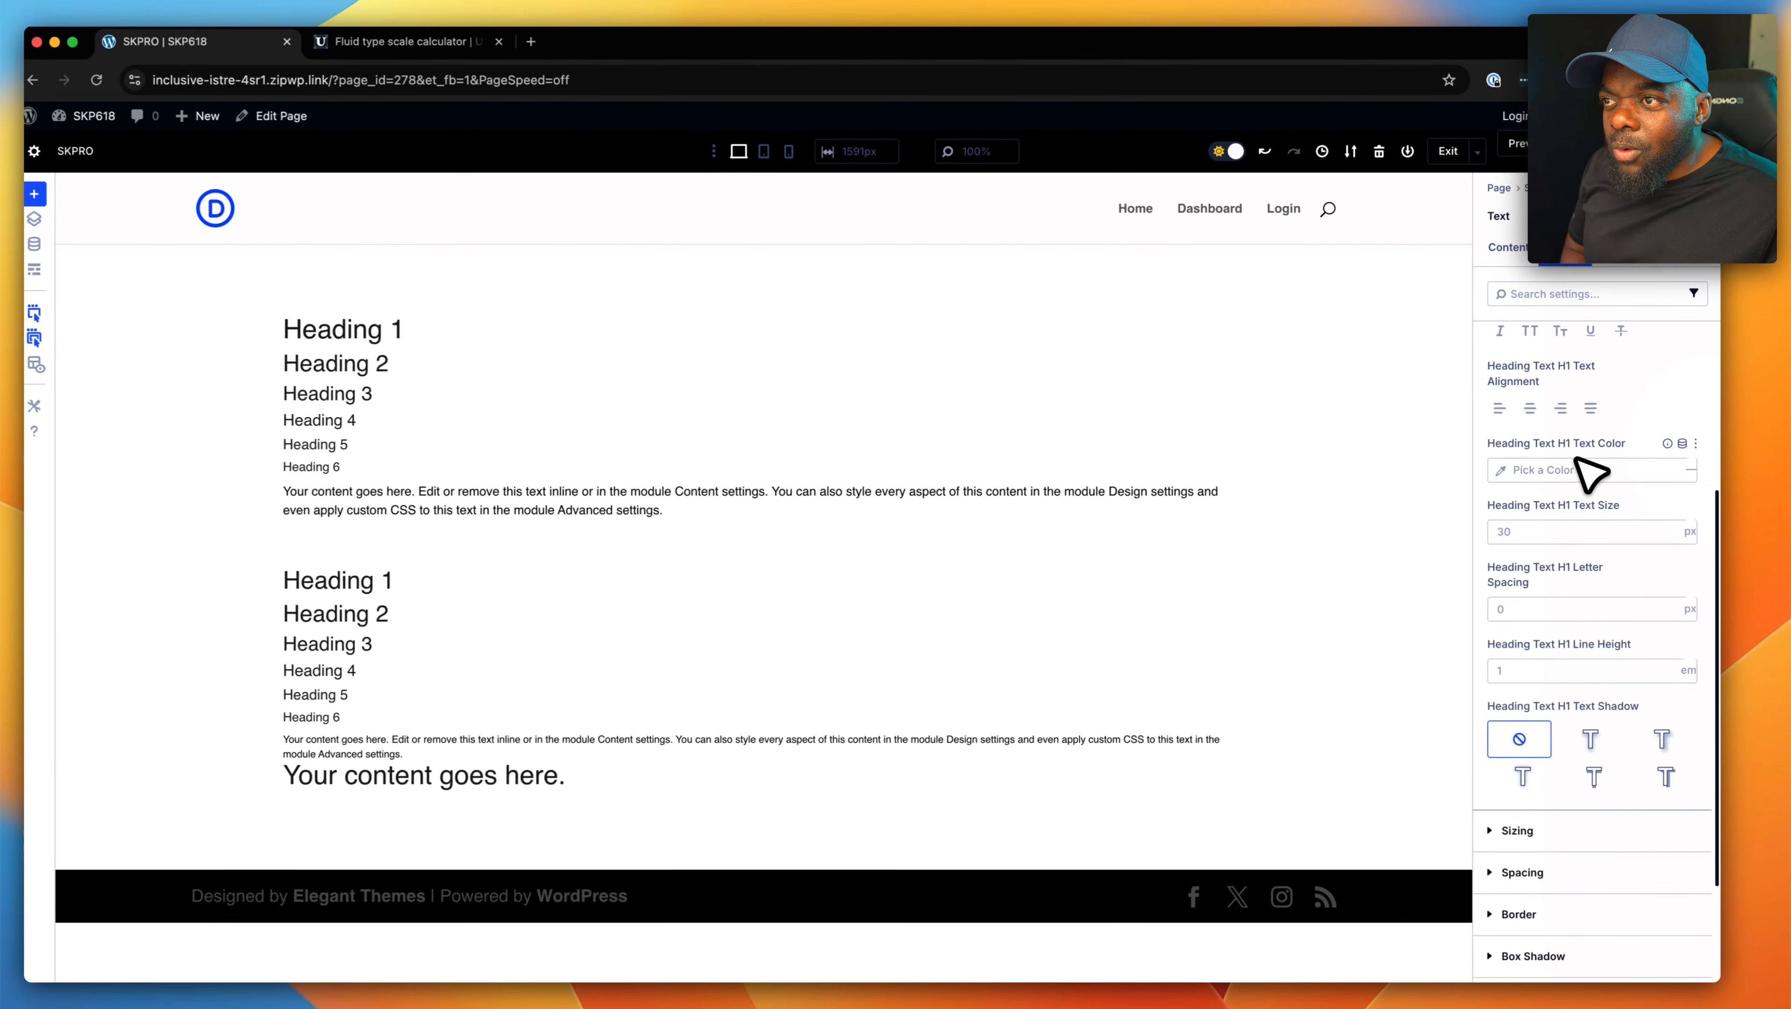
{"action": "scroll", "coordinate": [1586, 475], "scroll_direction": "up", "scroll_amount": 3}
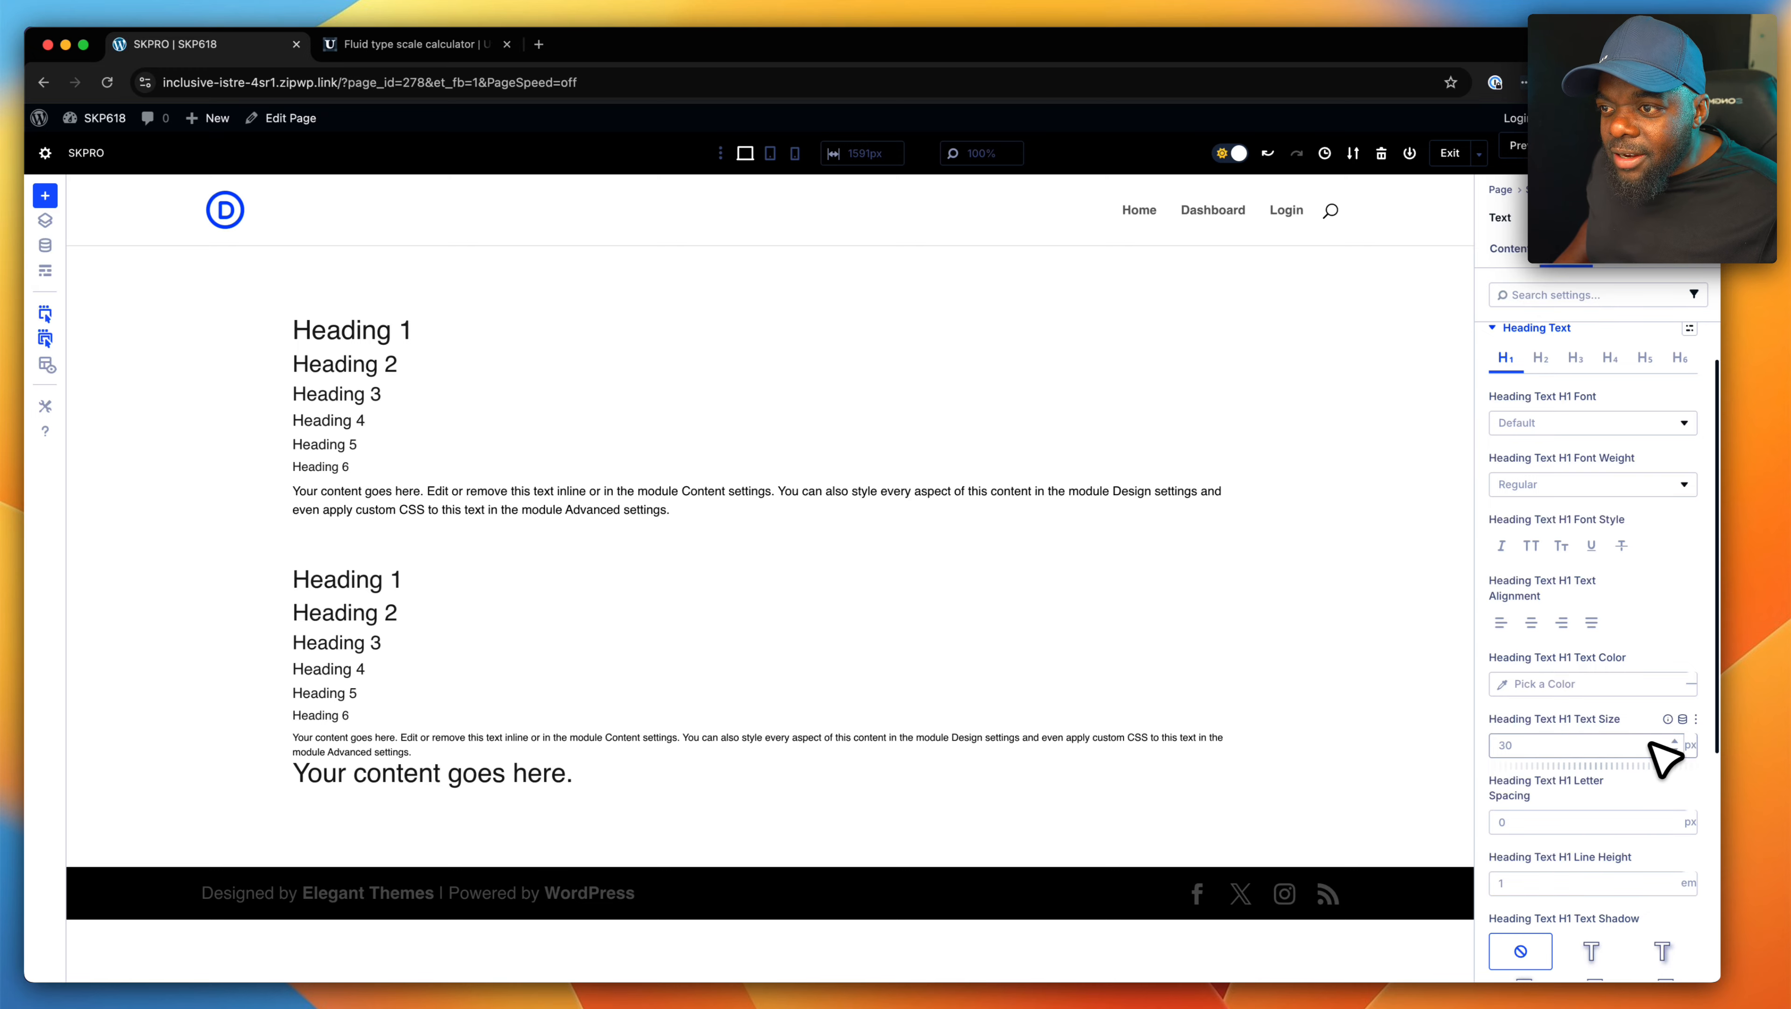
{"action": "left_click", "coordinate": [1682, 718]}
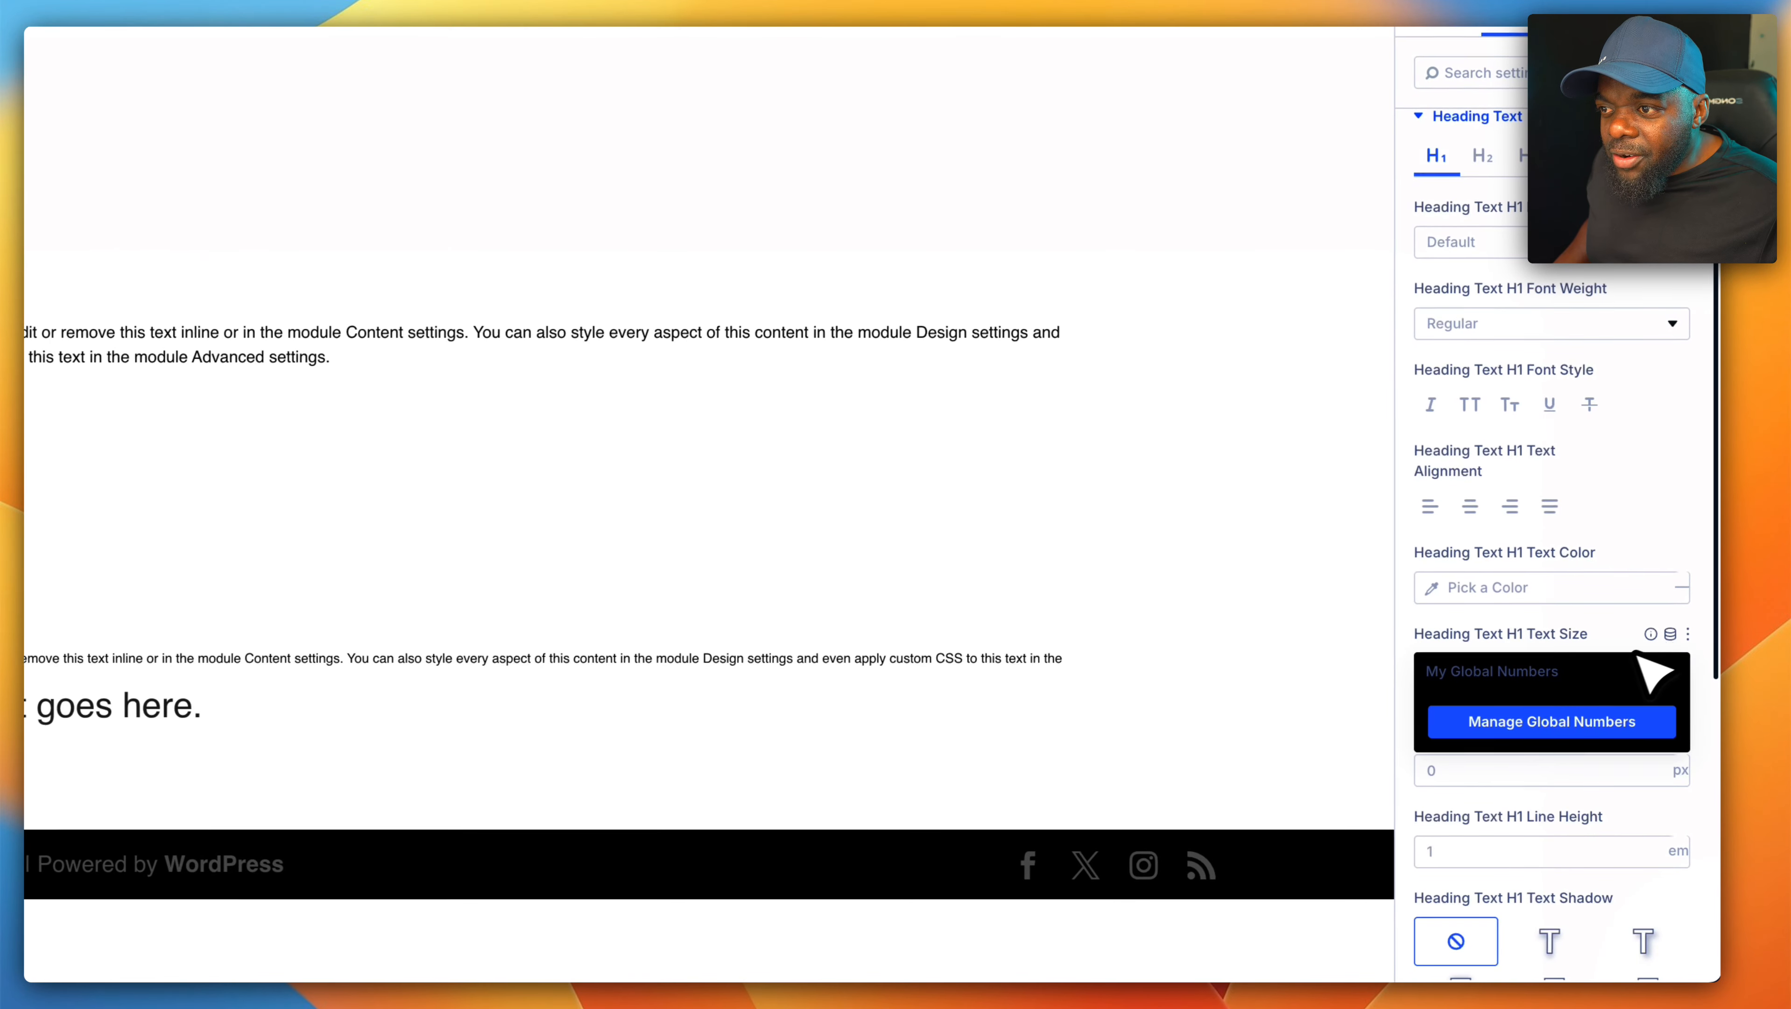
{"action": "left_click", "coordinate": [1570, 686]}
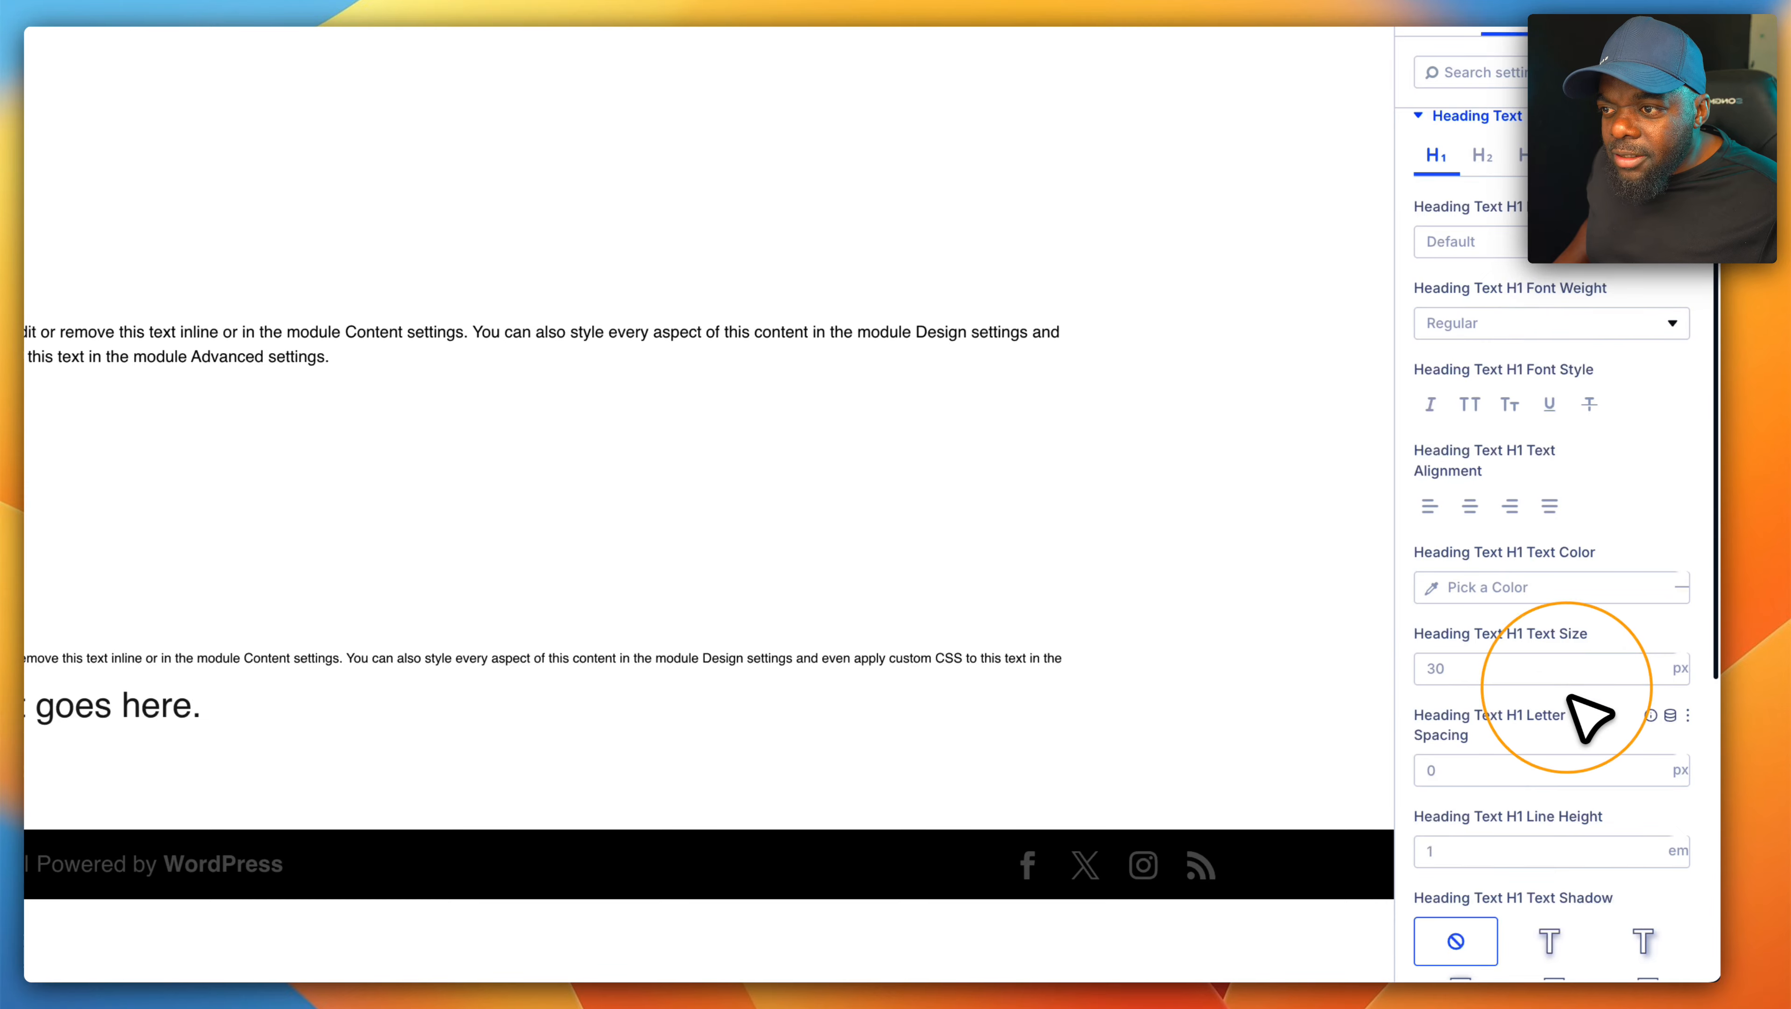
{"action": "left_click", "coordinate": [1583, 671]}
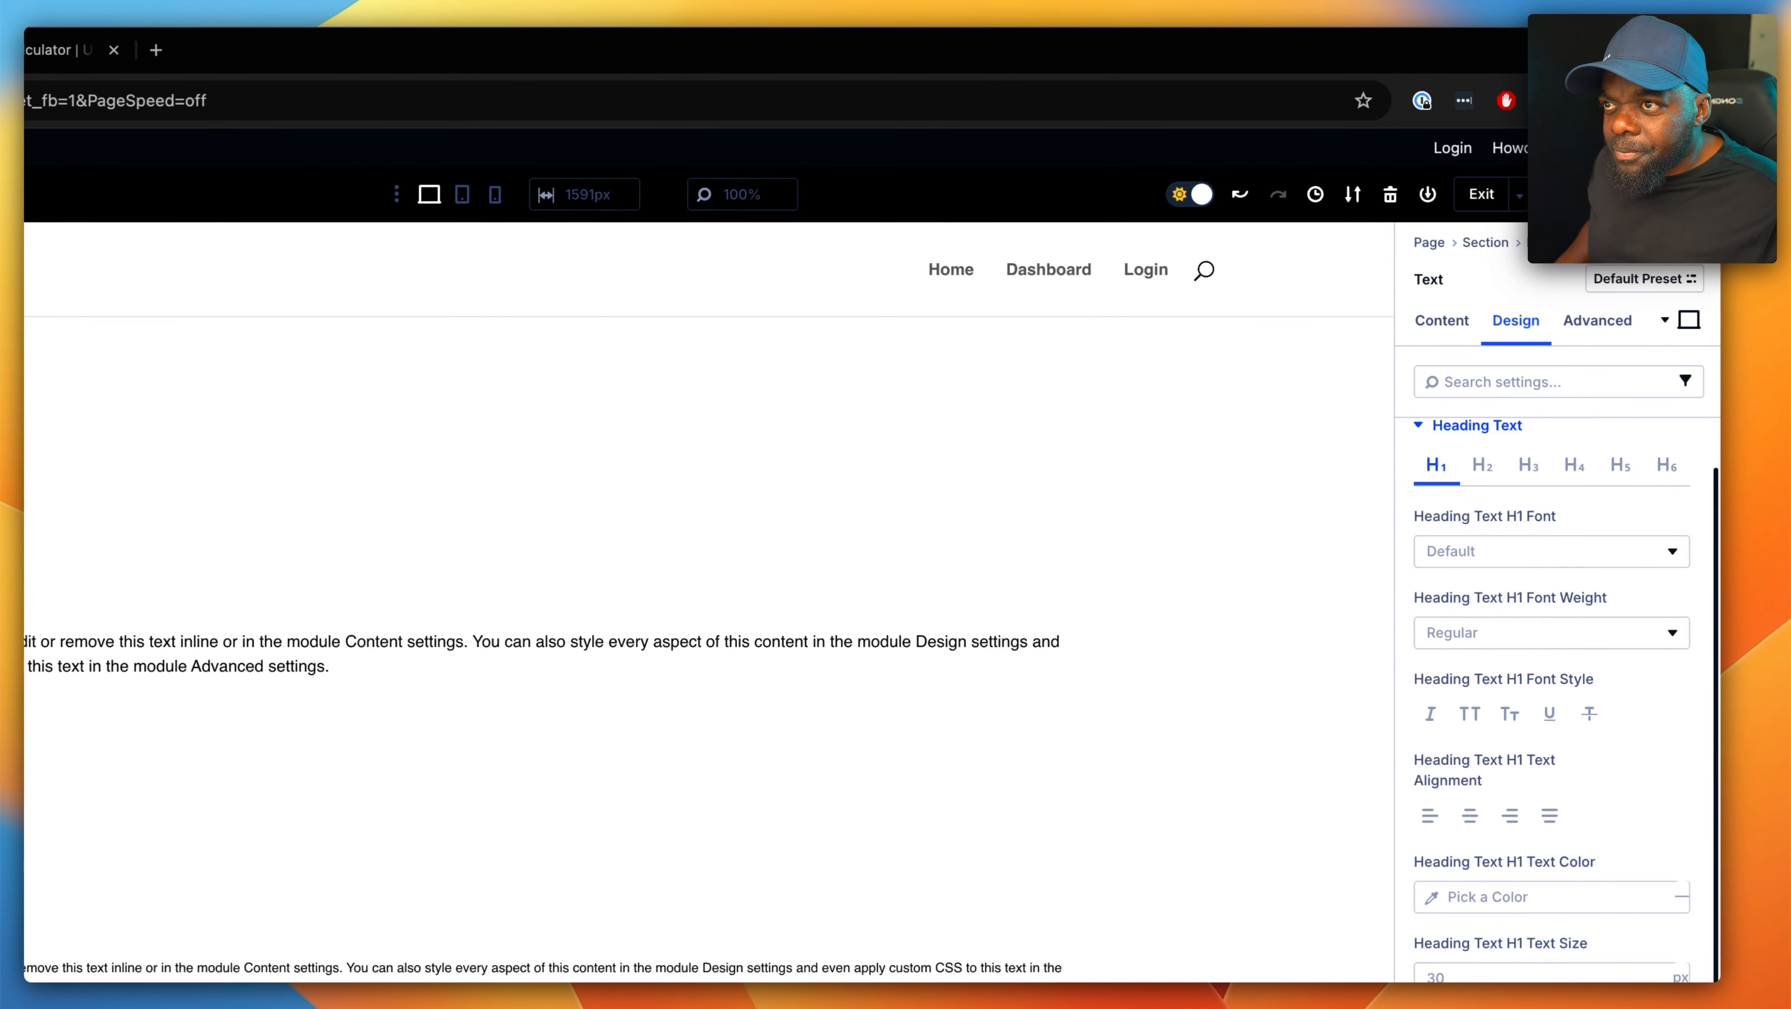
- Check the global colors offered for the H1 text color, and look at the global variable categories
{"action": "left_click", "coordinate": [1496, 896]}
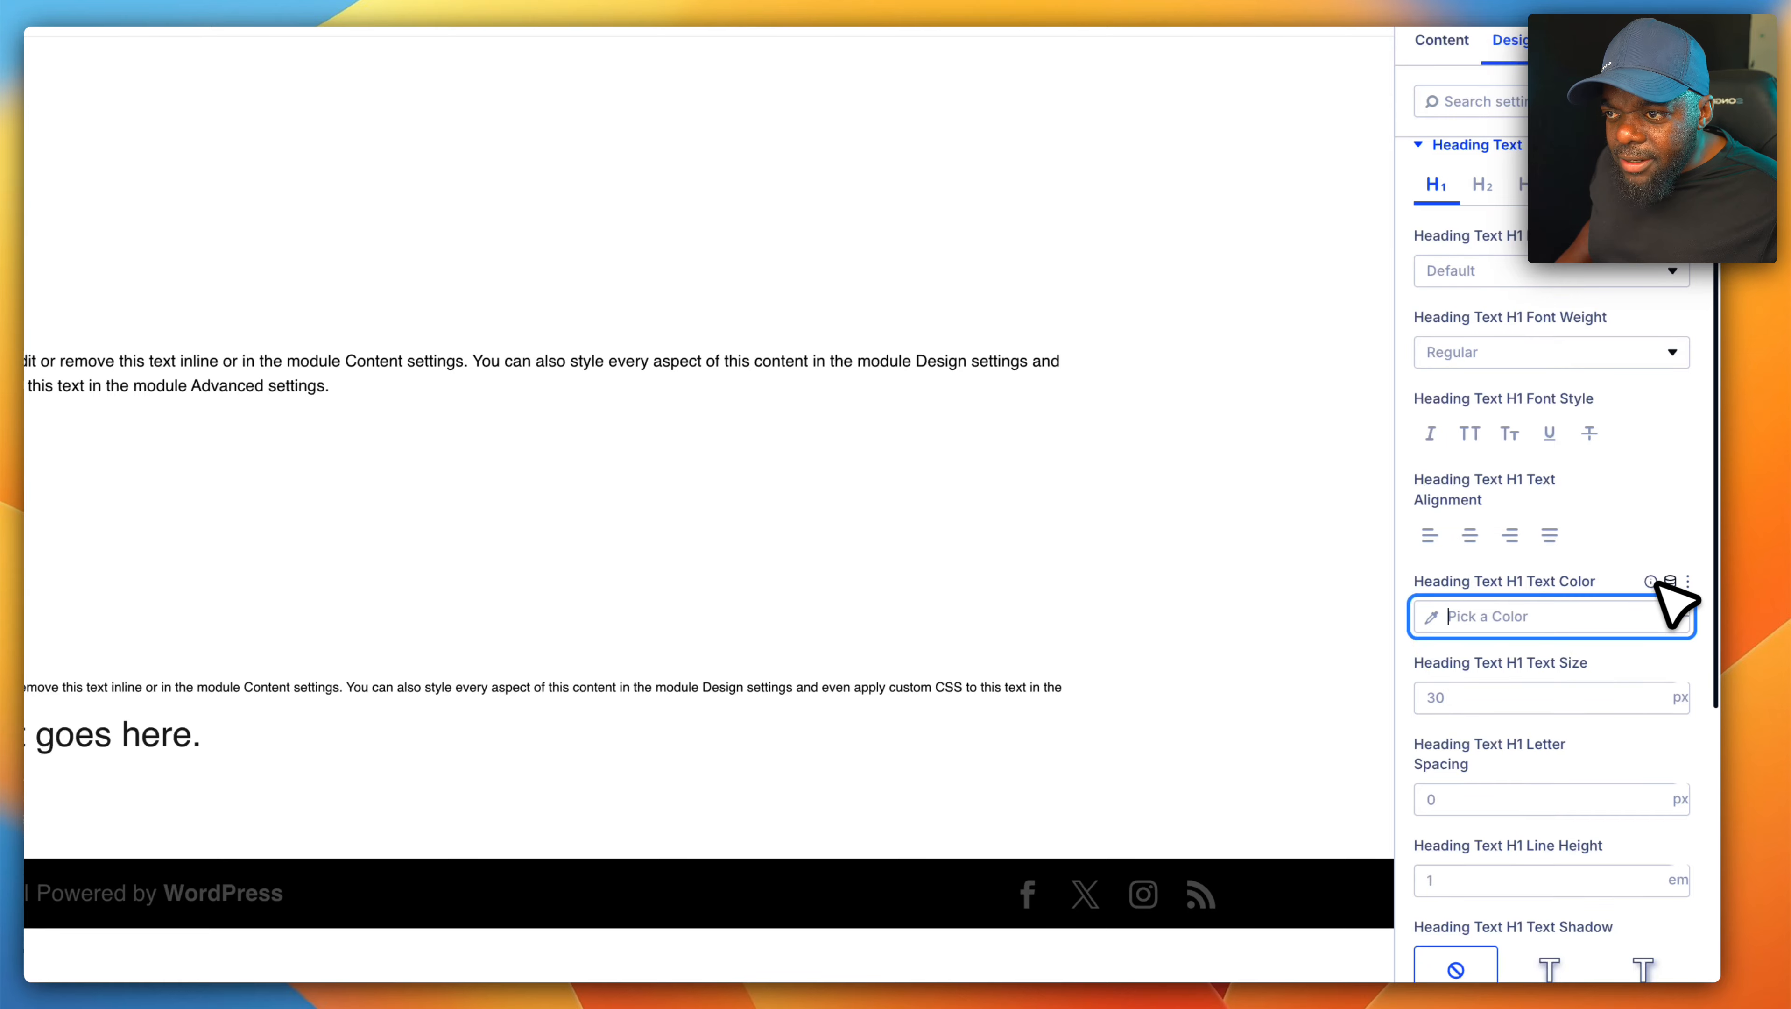
{"action": "left_click", "coordinate": [1670, 580]}
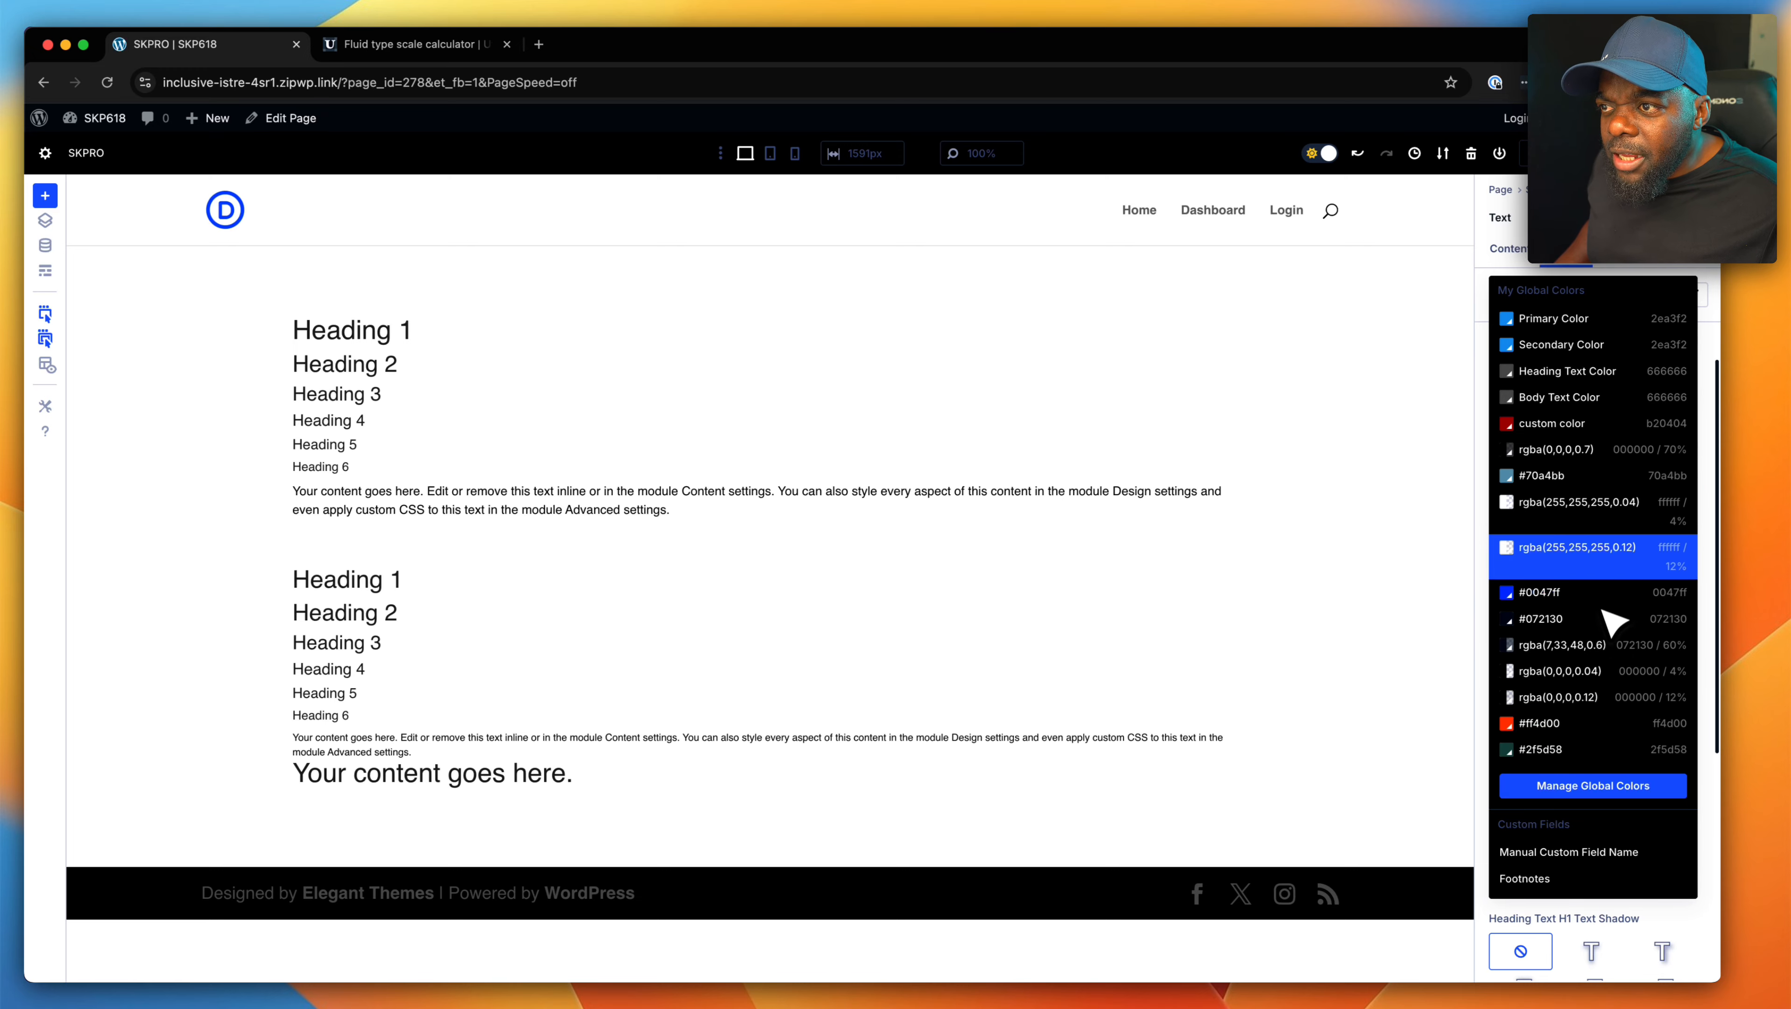
{"action": "left_click", "coordinate": [1392, 689]}
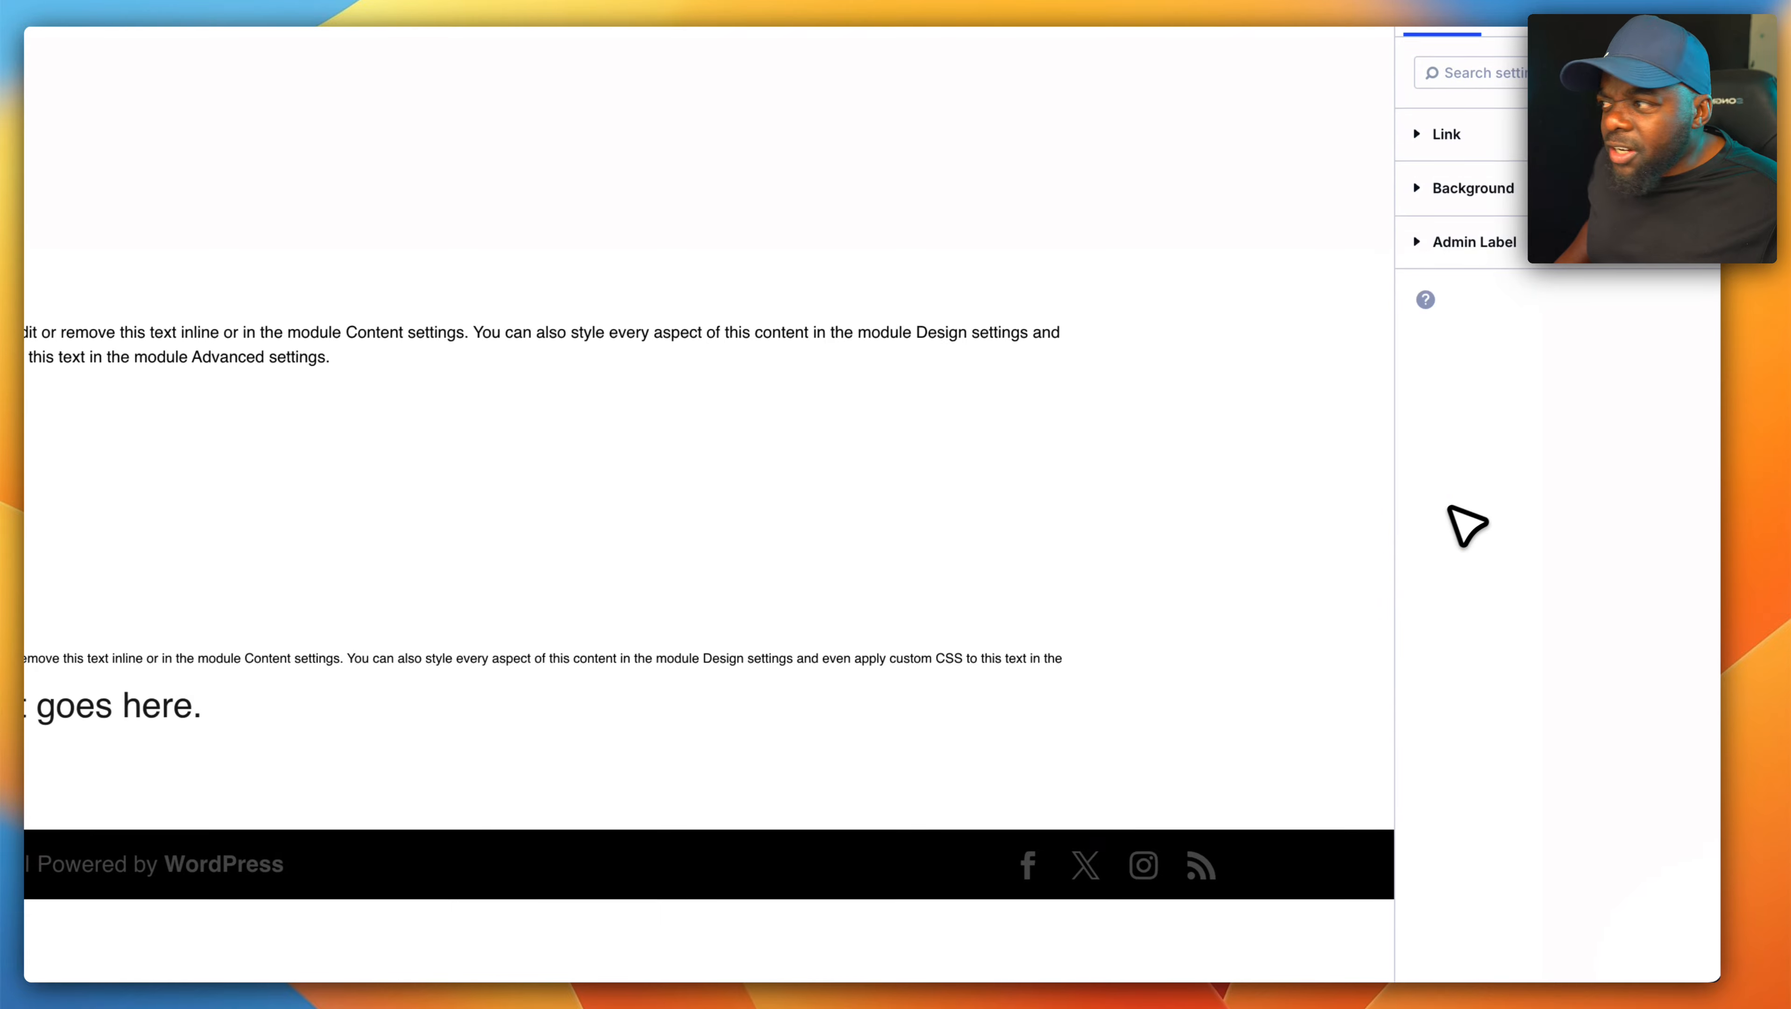
{"action": "left_click", "coordinate": [1507, 468]}
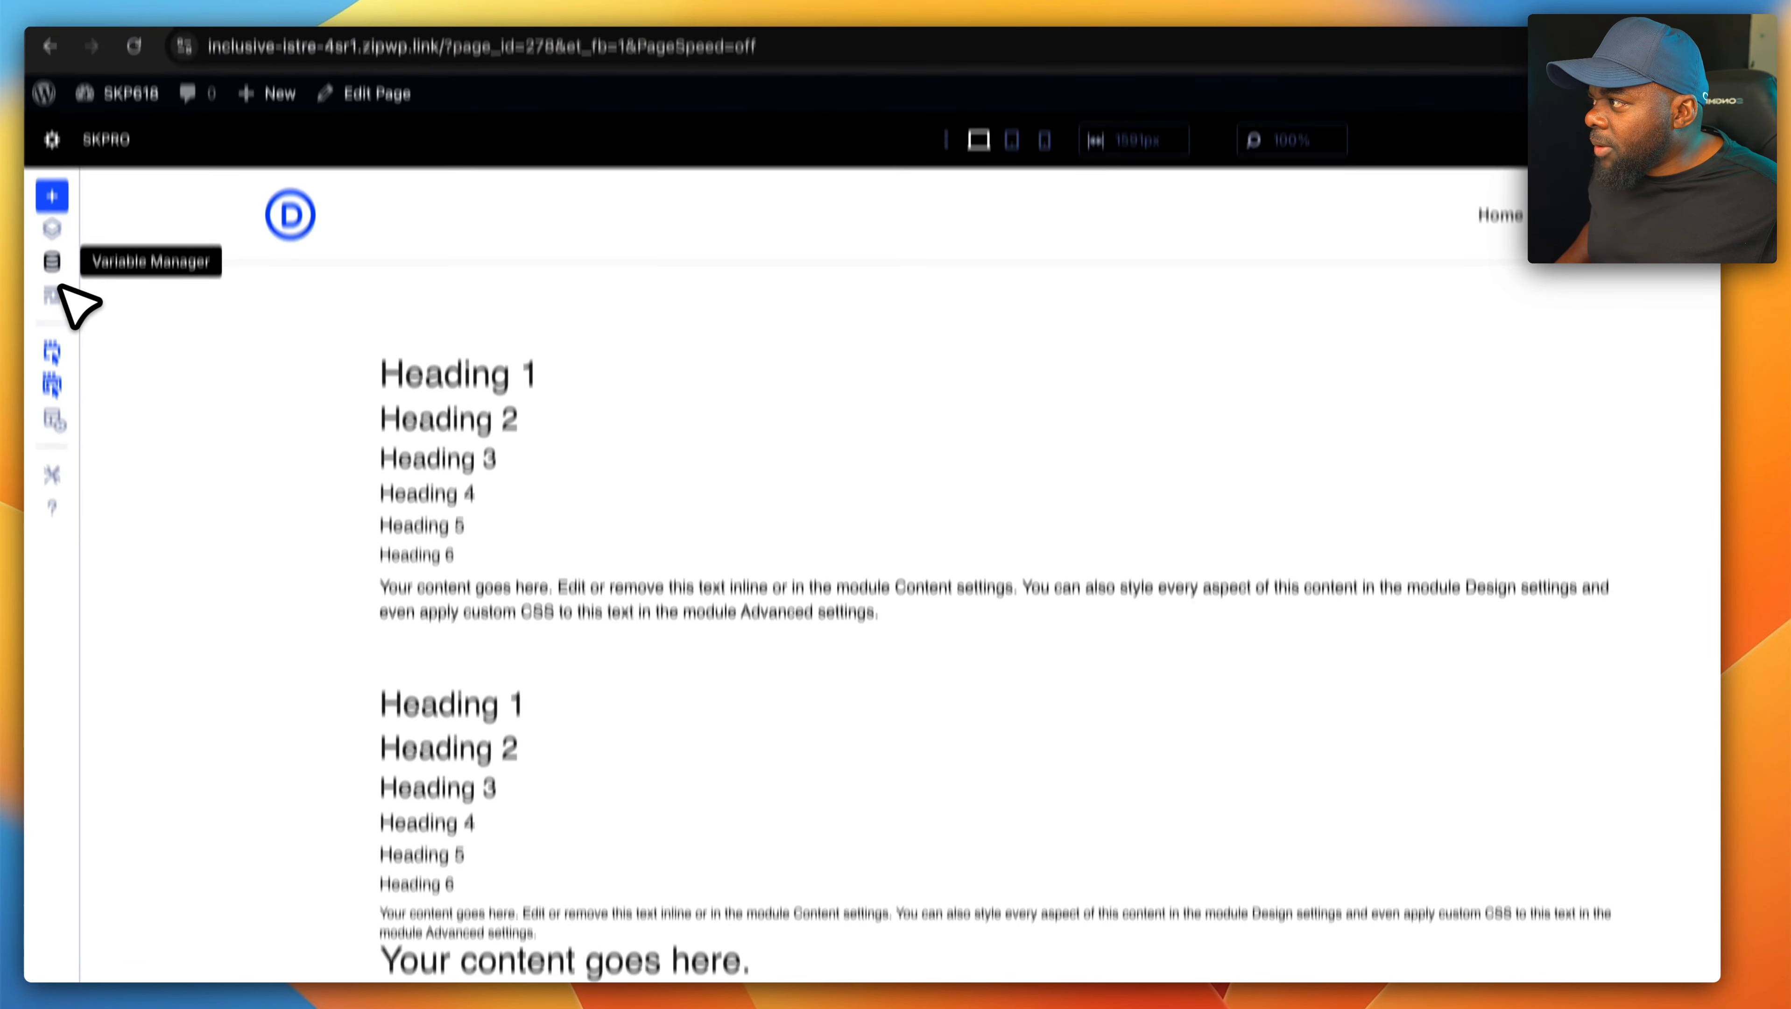
{"action": "left_click", "coordinate": [51, 175]}
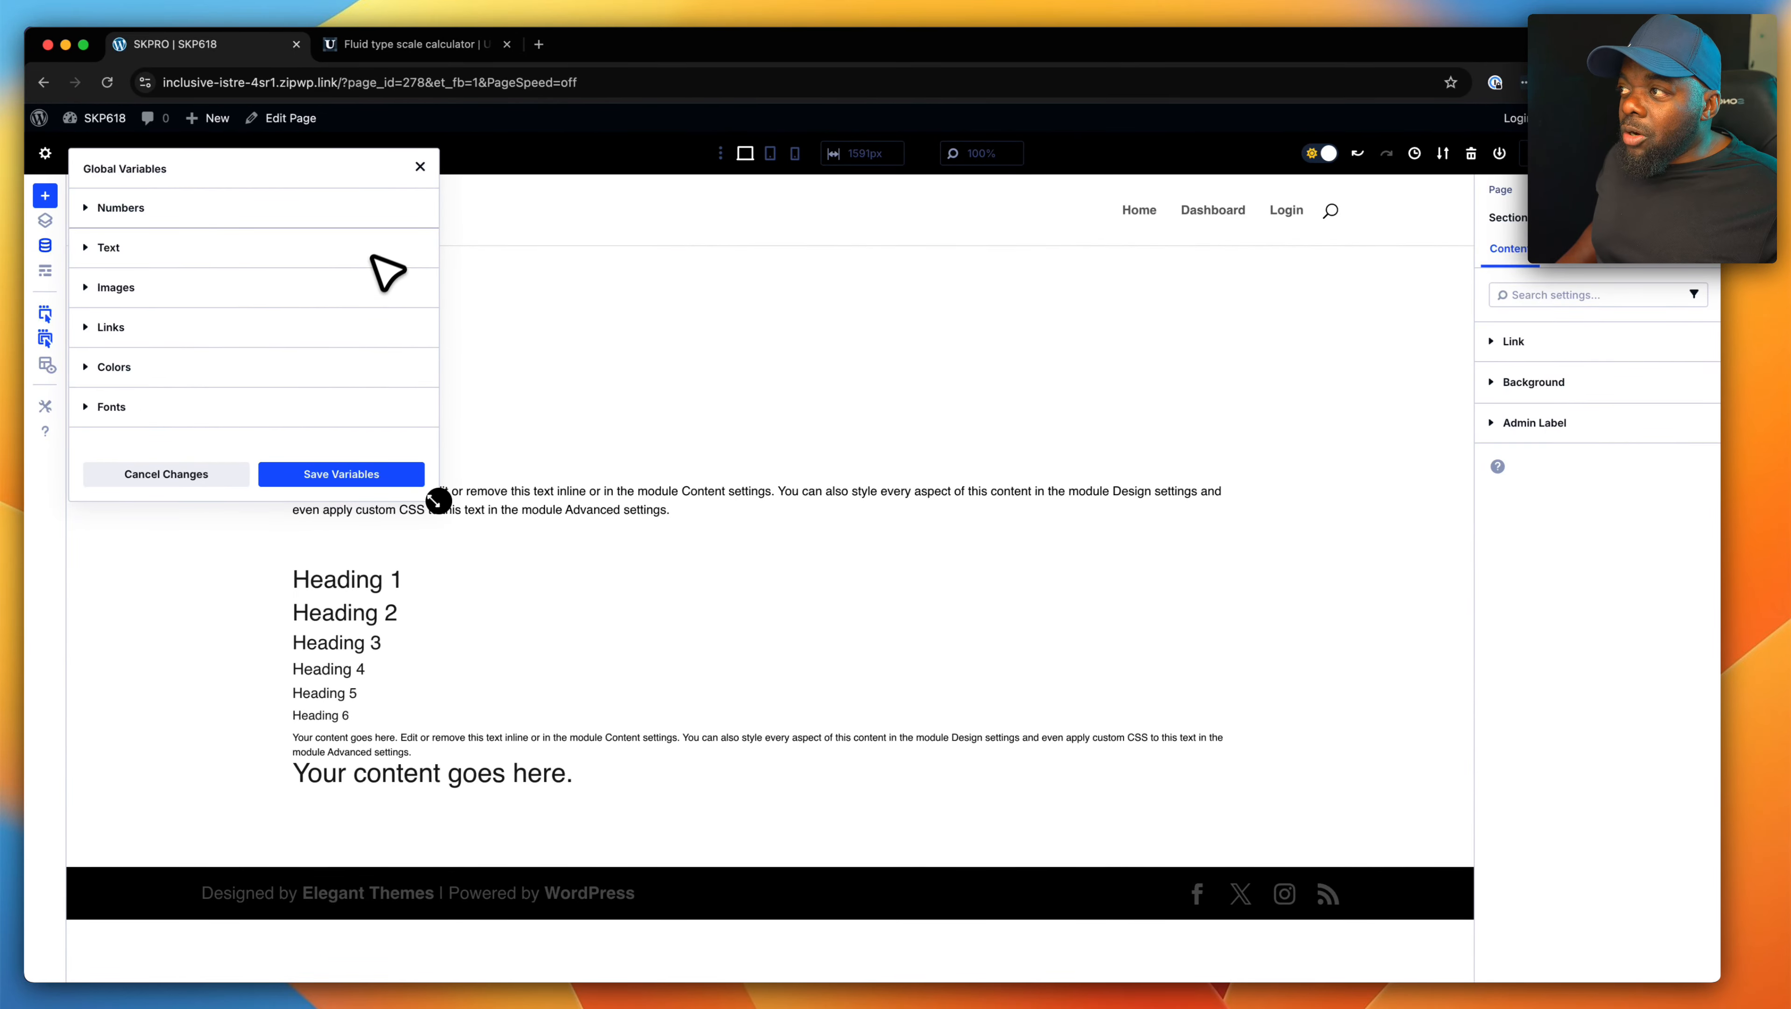
{"action": "left_click", "coordinate": [420, 166]}
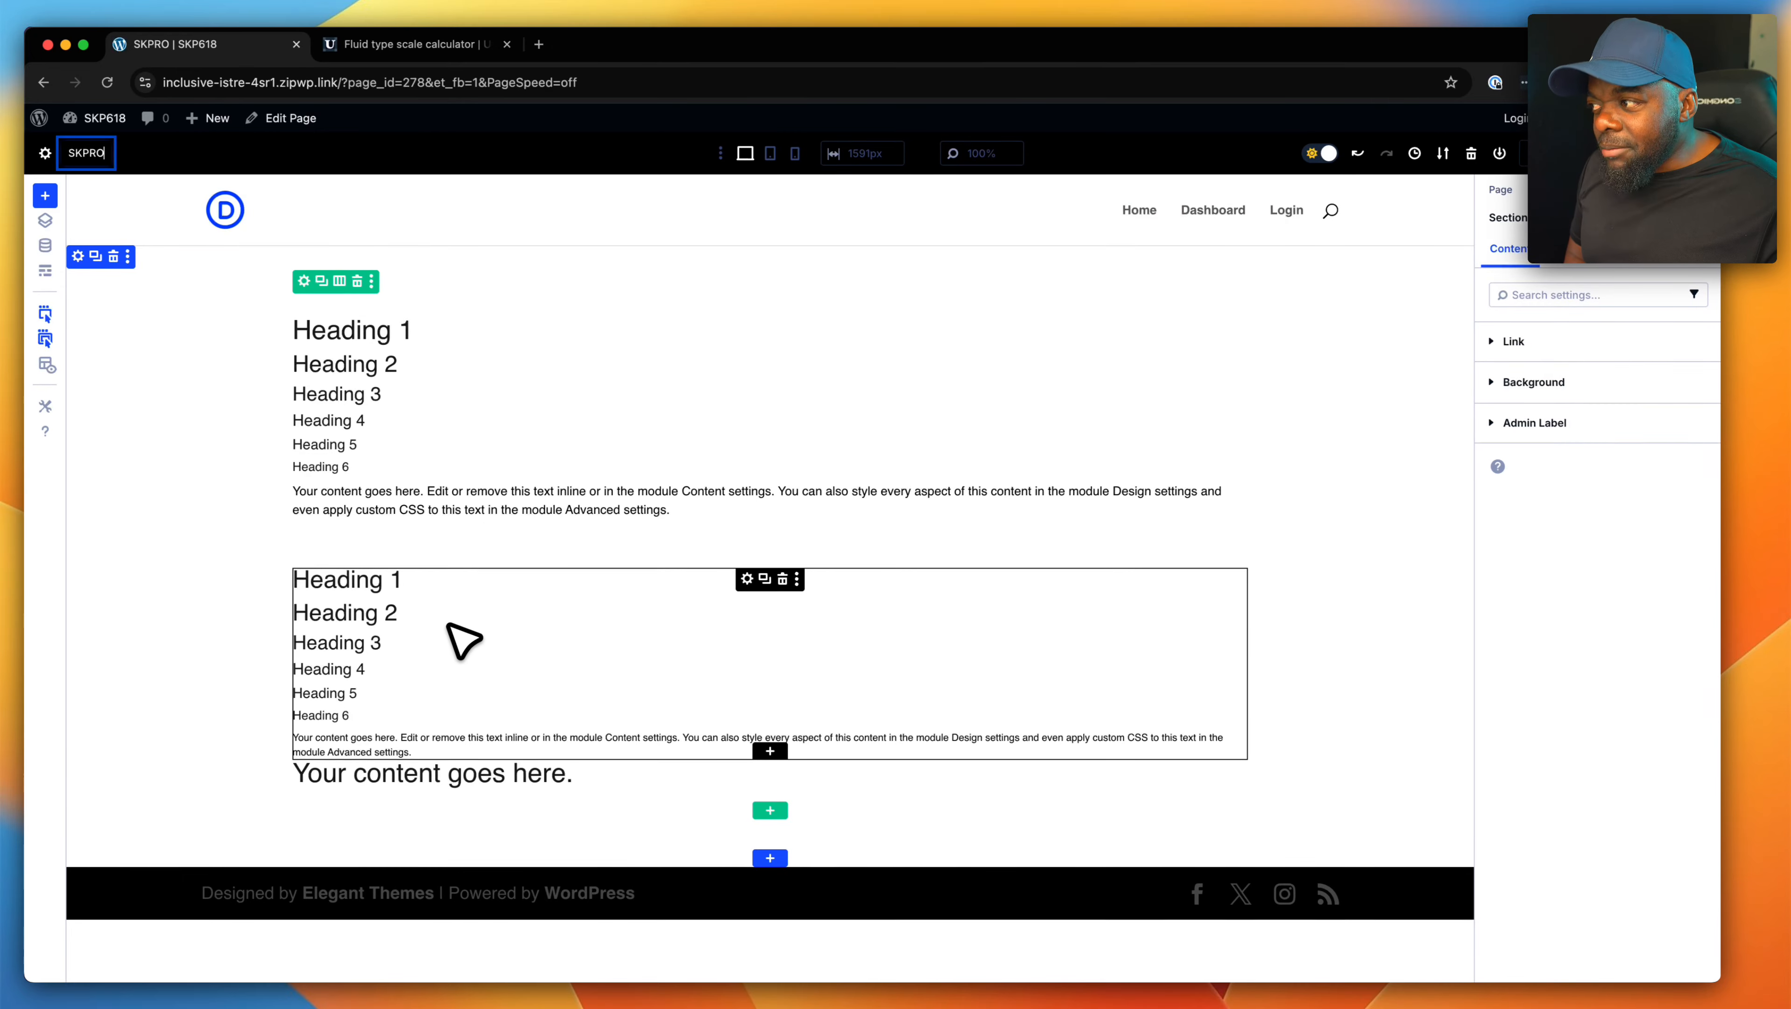
- Delete the bottom Text module containing "Your content goes here."
{"action": "left_click", "coordinate": [784, 771]}
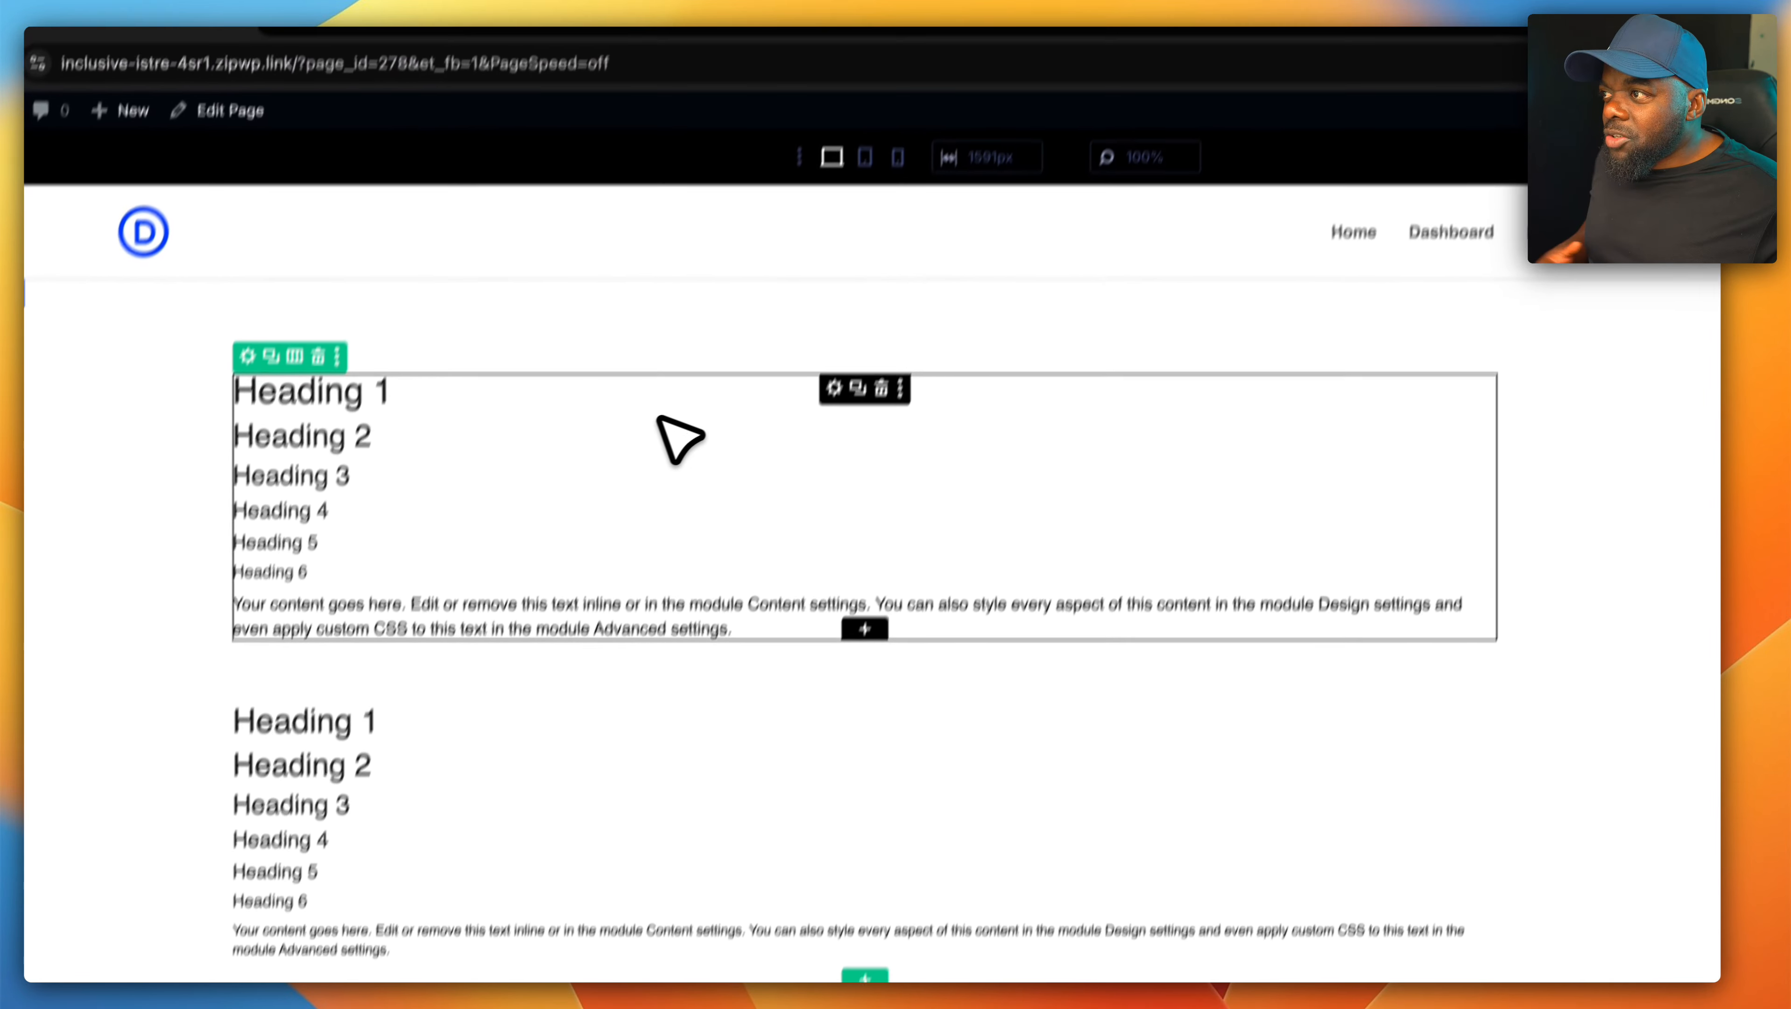
- Assign the CSS class sk to the first Text module
{"action": "left_click", "coordinate": [813, 421]}
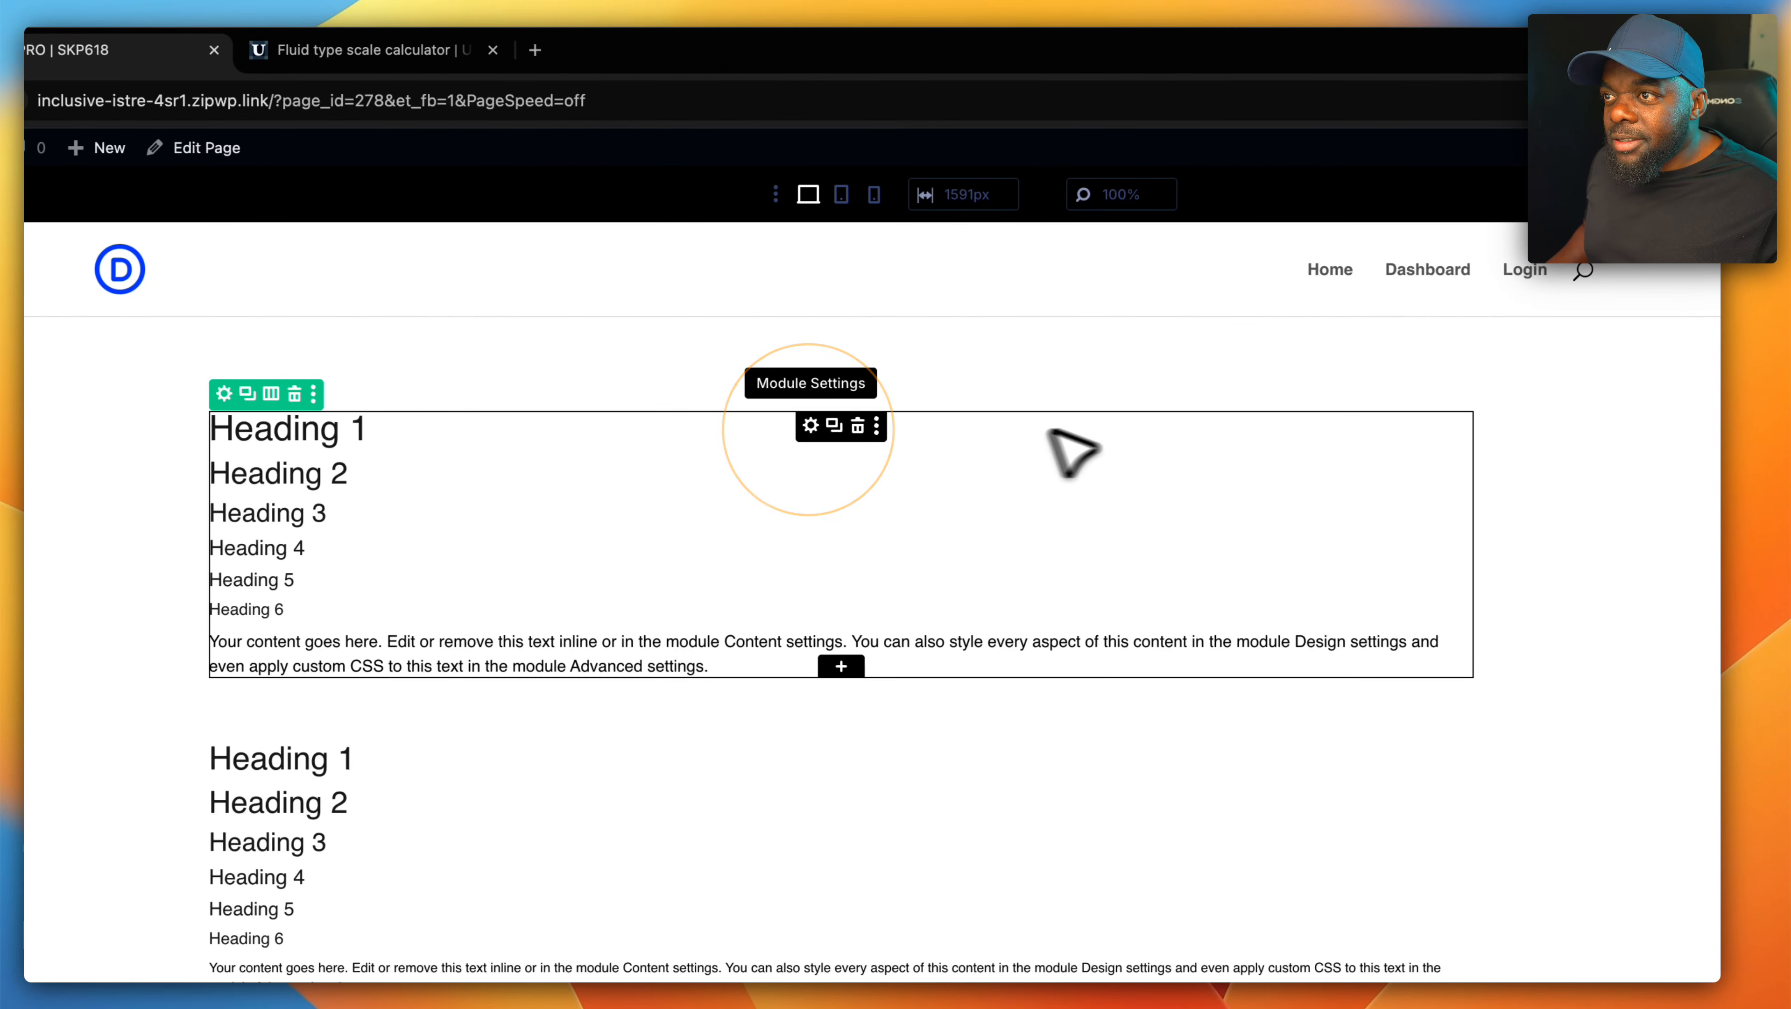
{"action": "left_click", "coordinate": [1684, 320]}
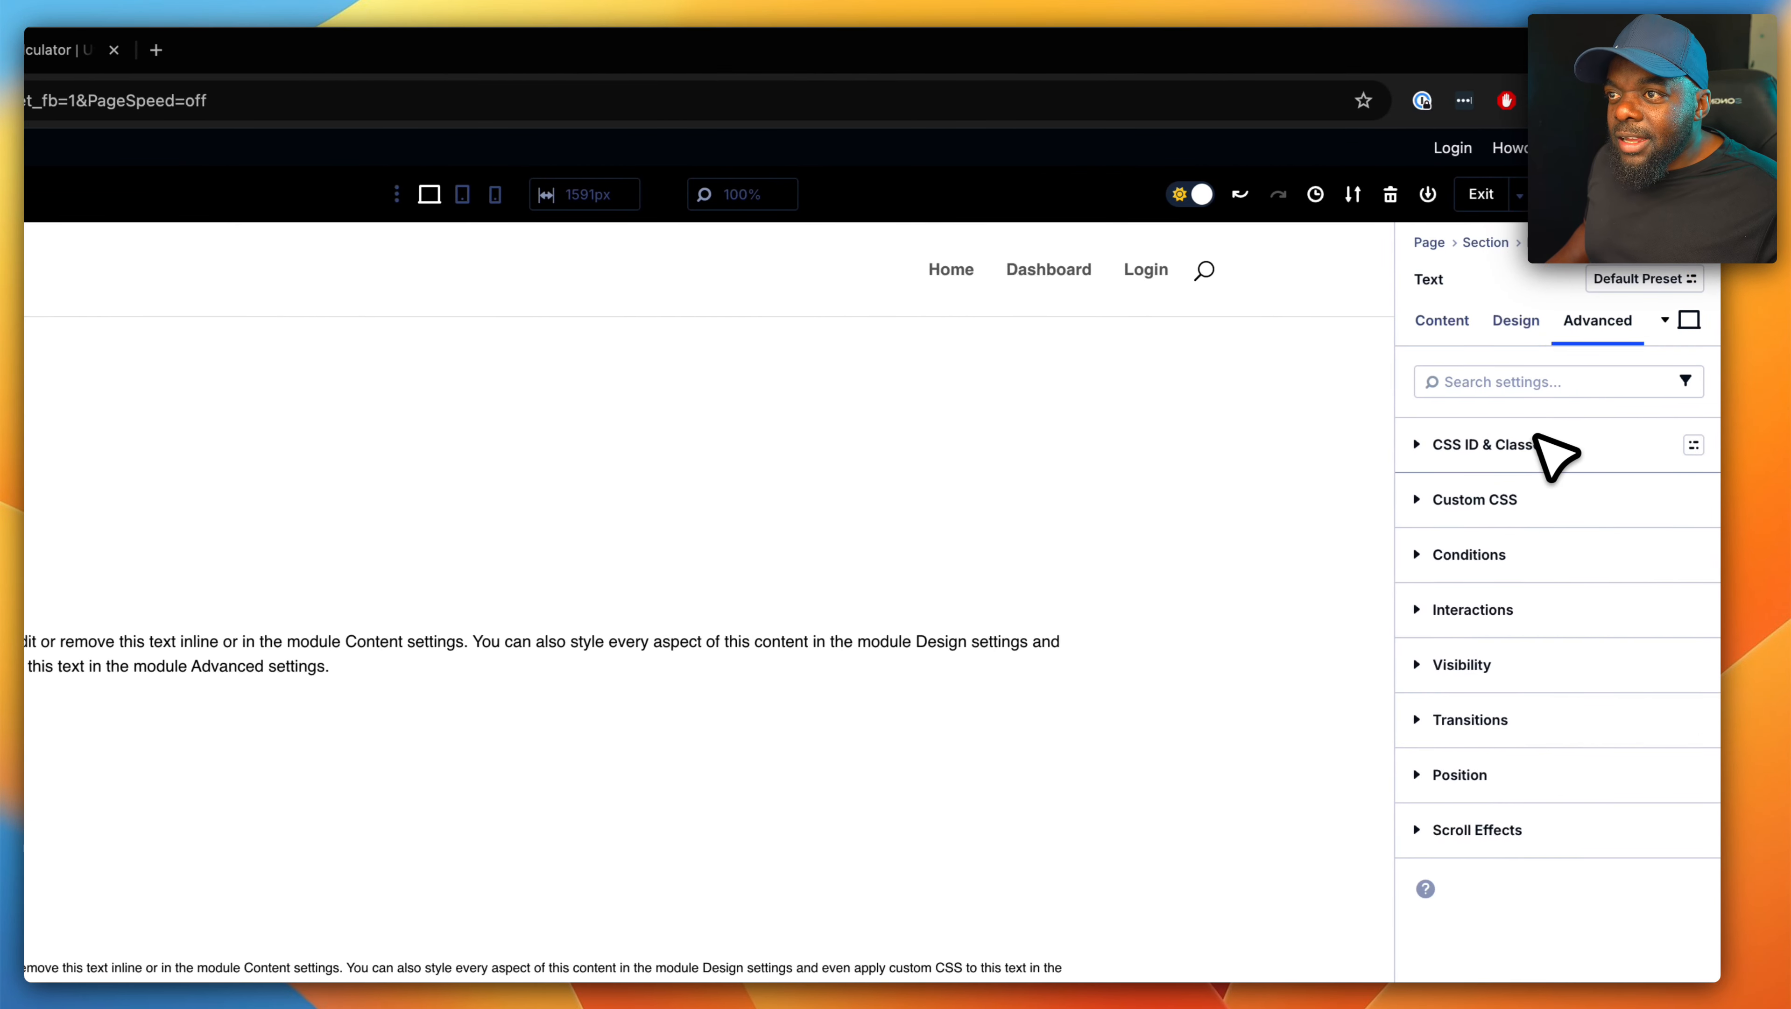
{"action": "left_click", "coordinate": [1618, 445]}
{"action": "left_click", "coordinate": [1481, 602]}
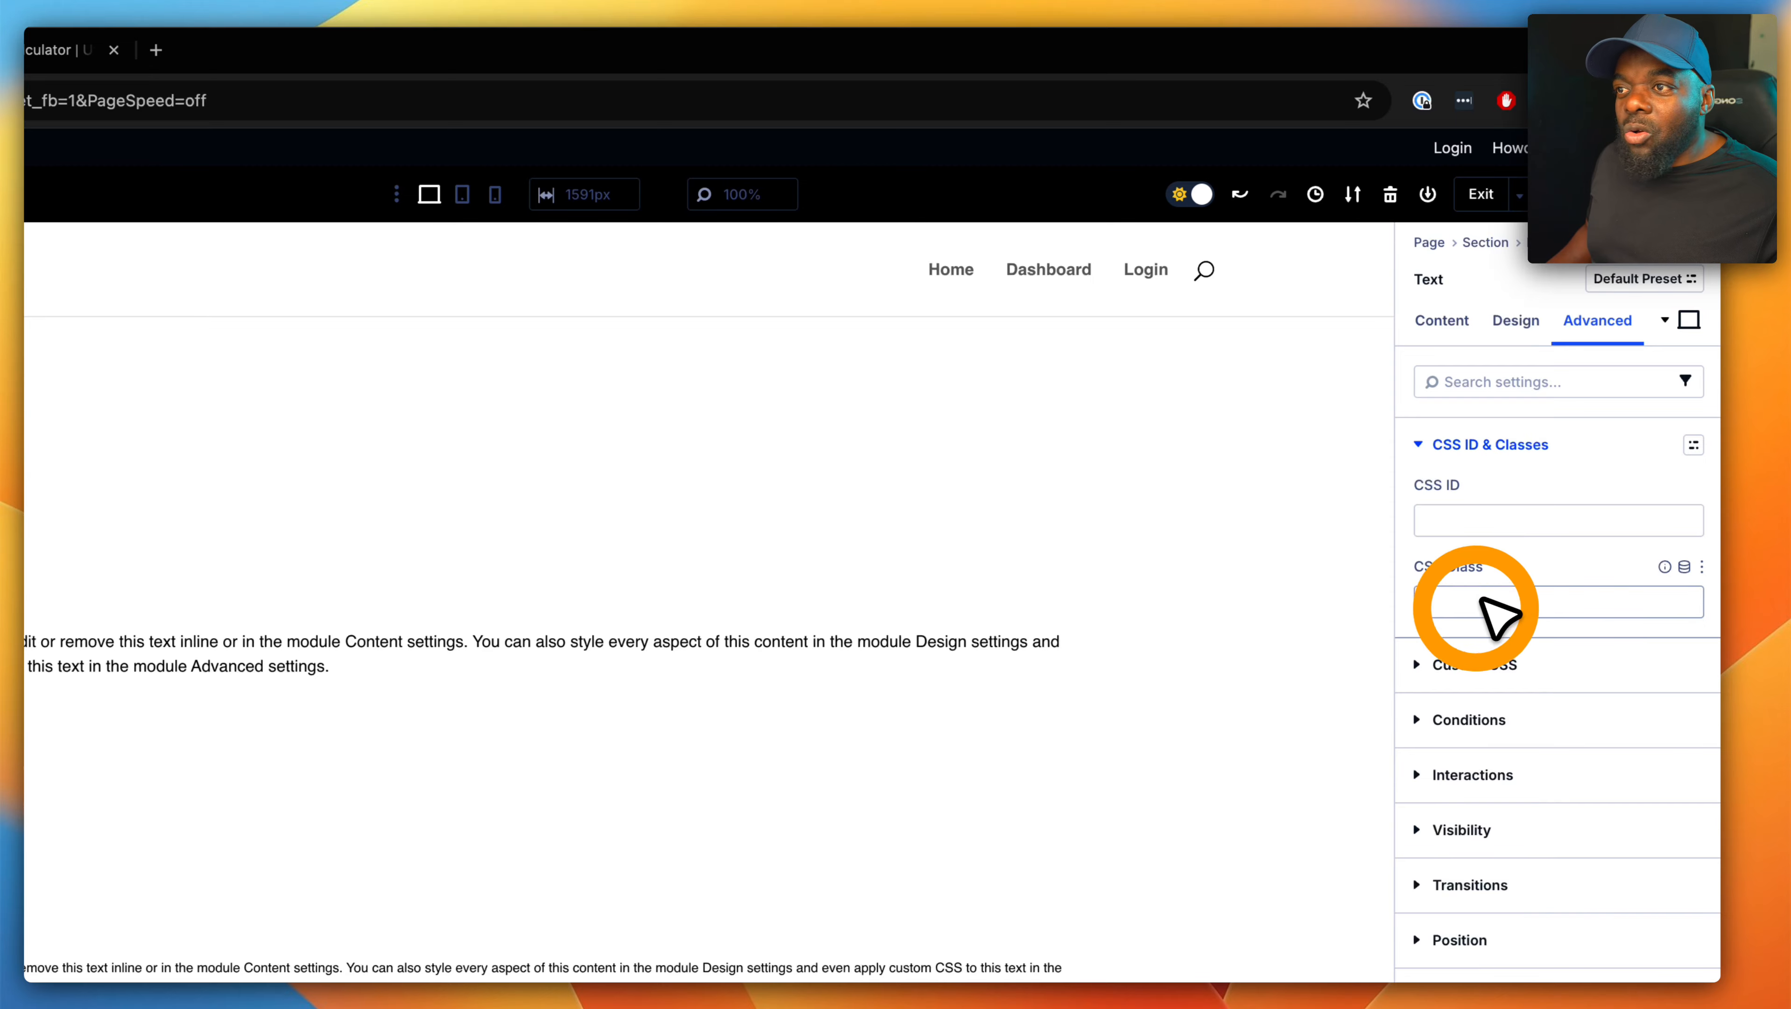
{"action": "type", "text": "sk"}
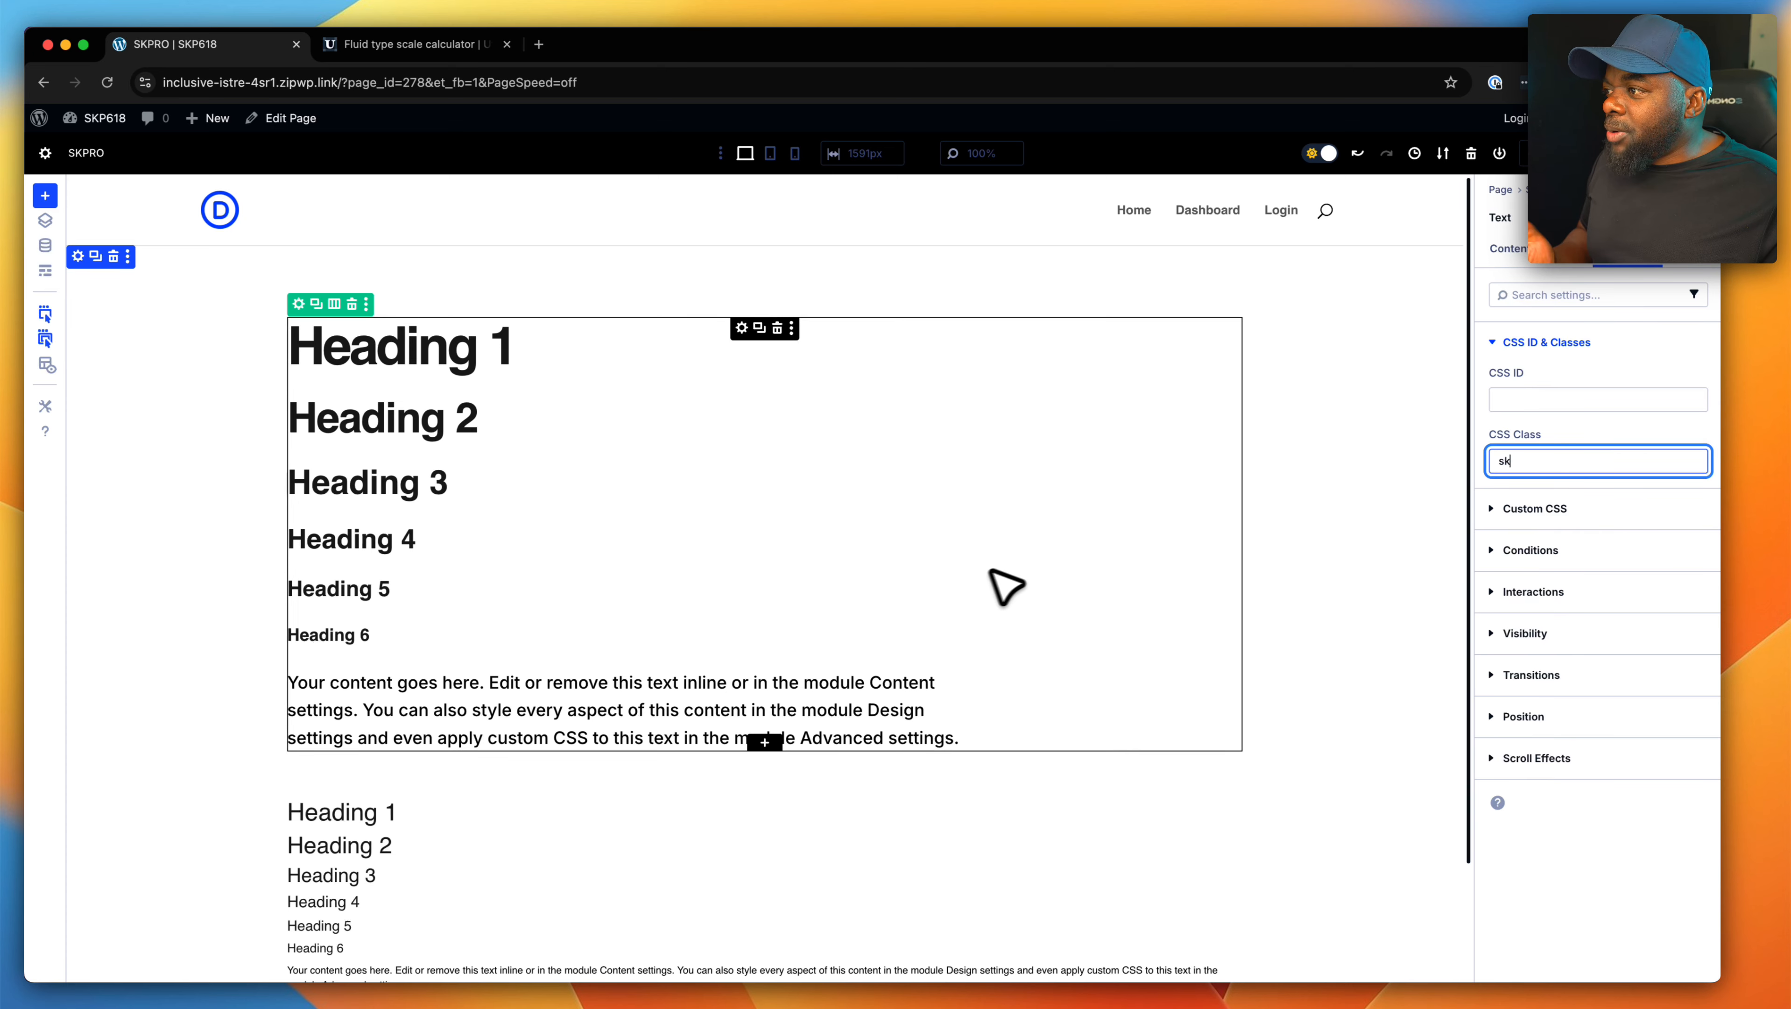
- Insert a new Text module directly below the first text block
{"action": "scroll", "coordinate": [865, 597], "scroll_direction": "down", "scroll_amount": 3}
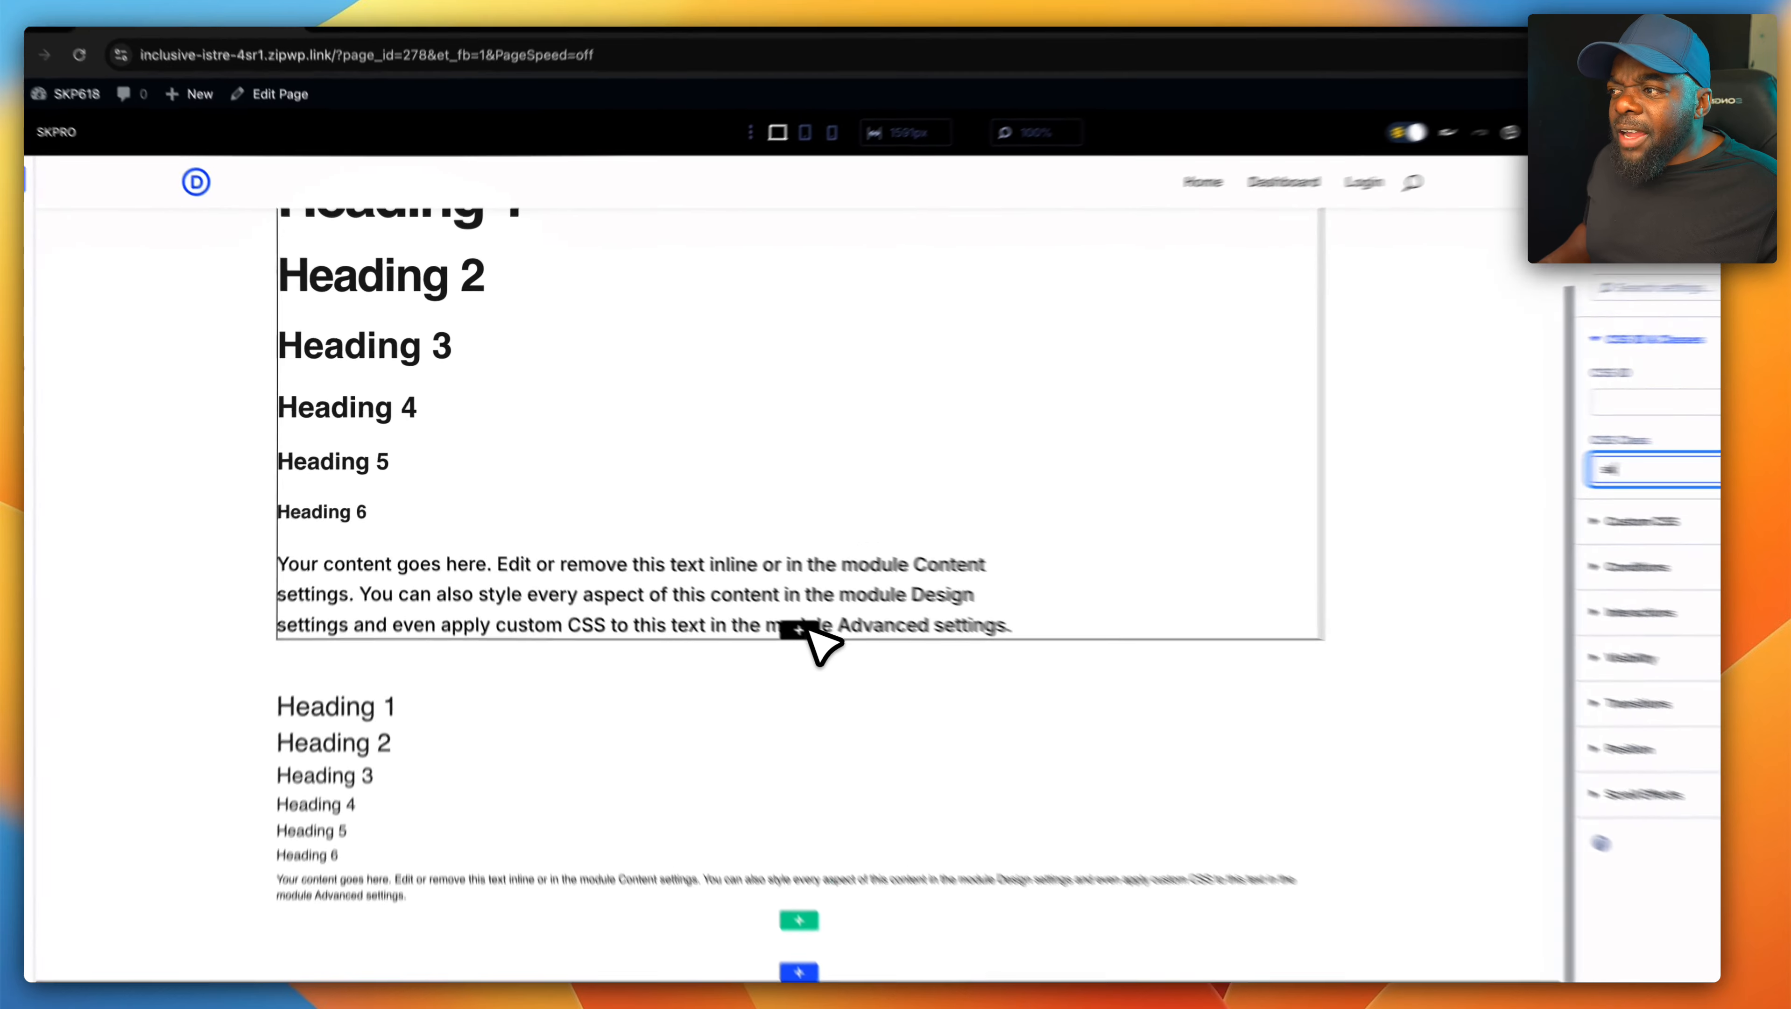
{"action": "left_click", "coordinate": [764, 608]}
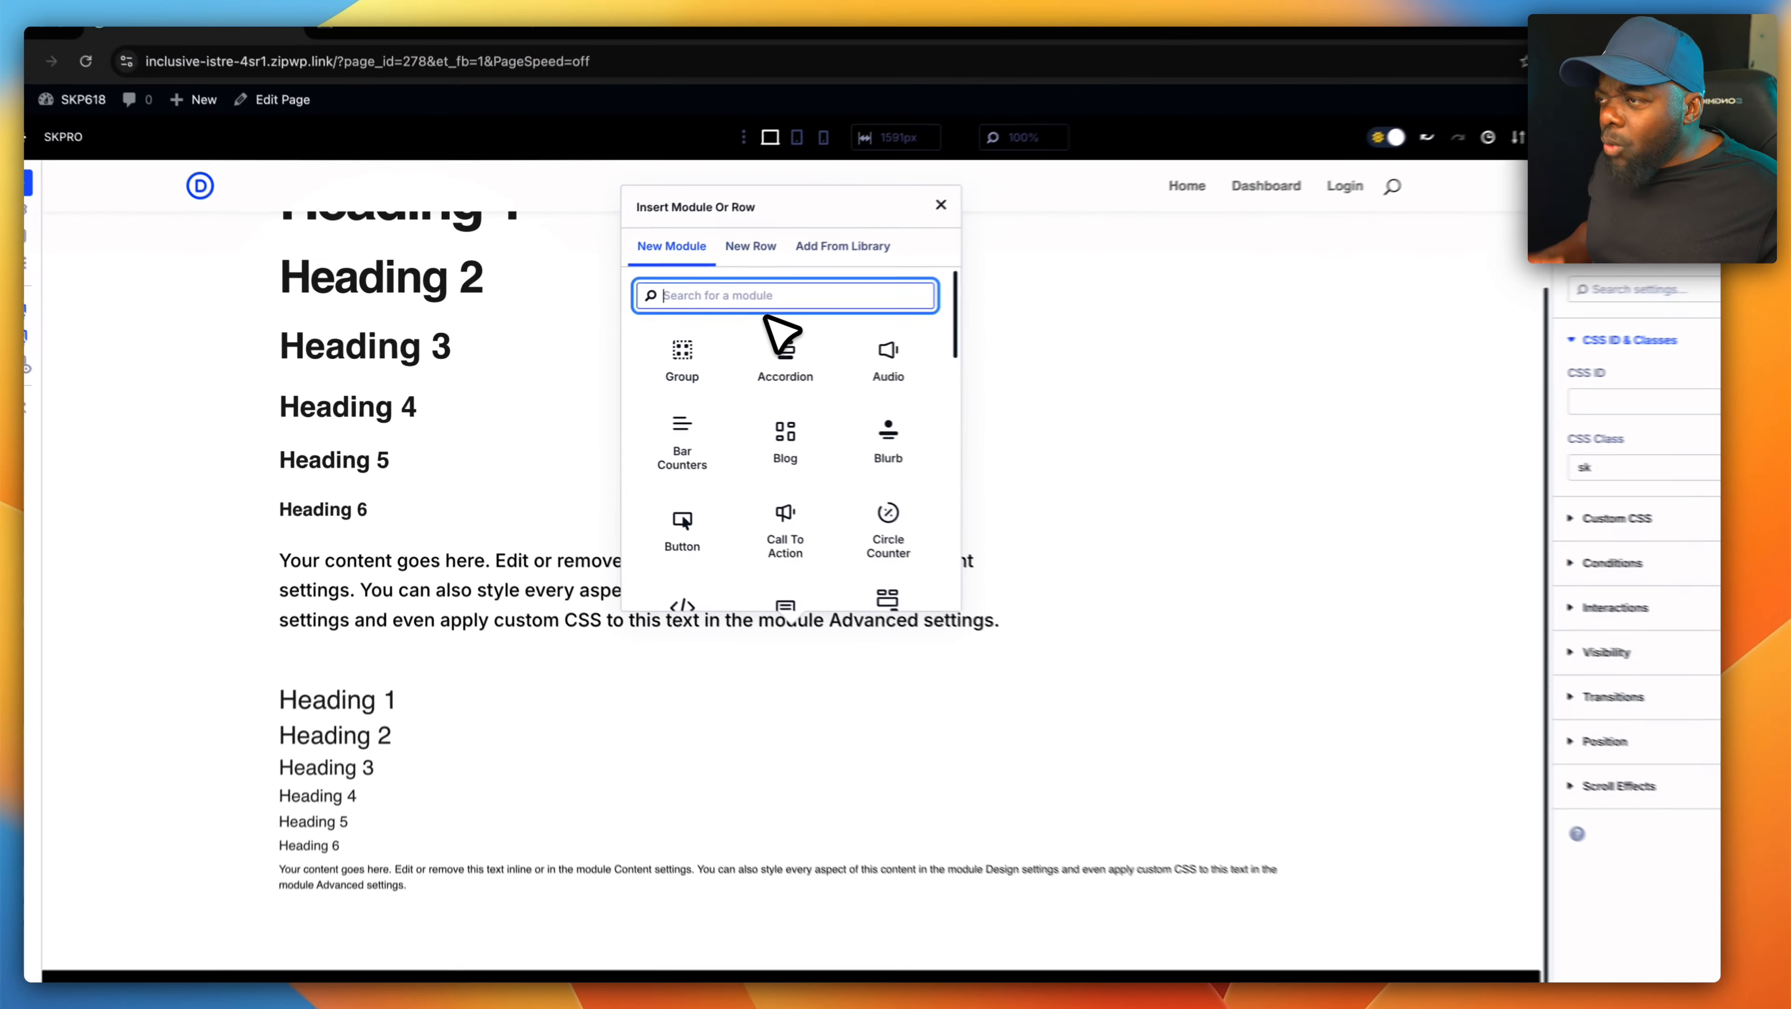
{"action": "type", "text": "text"}
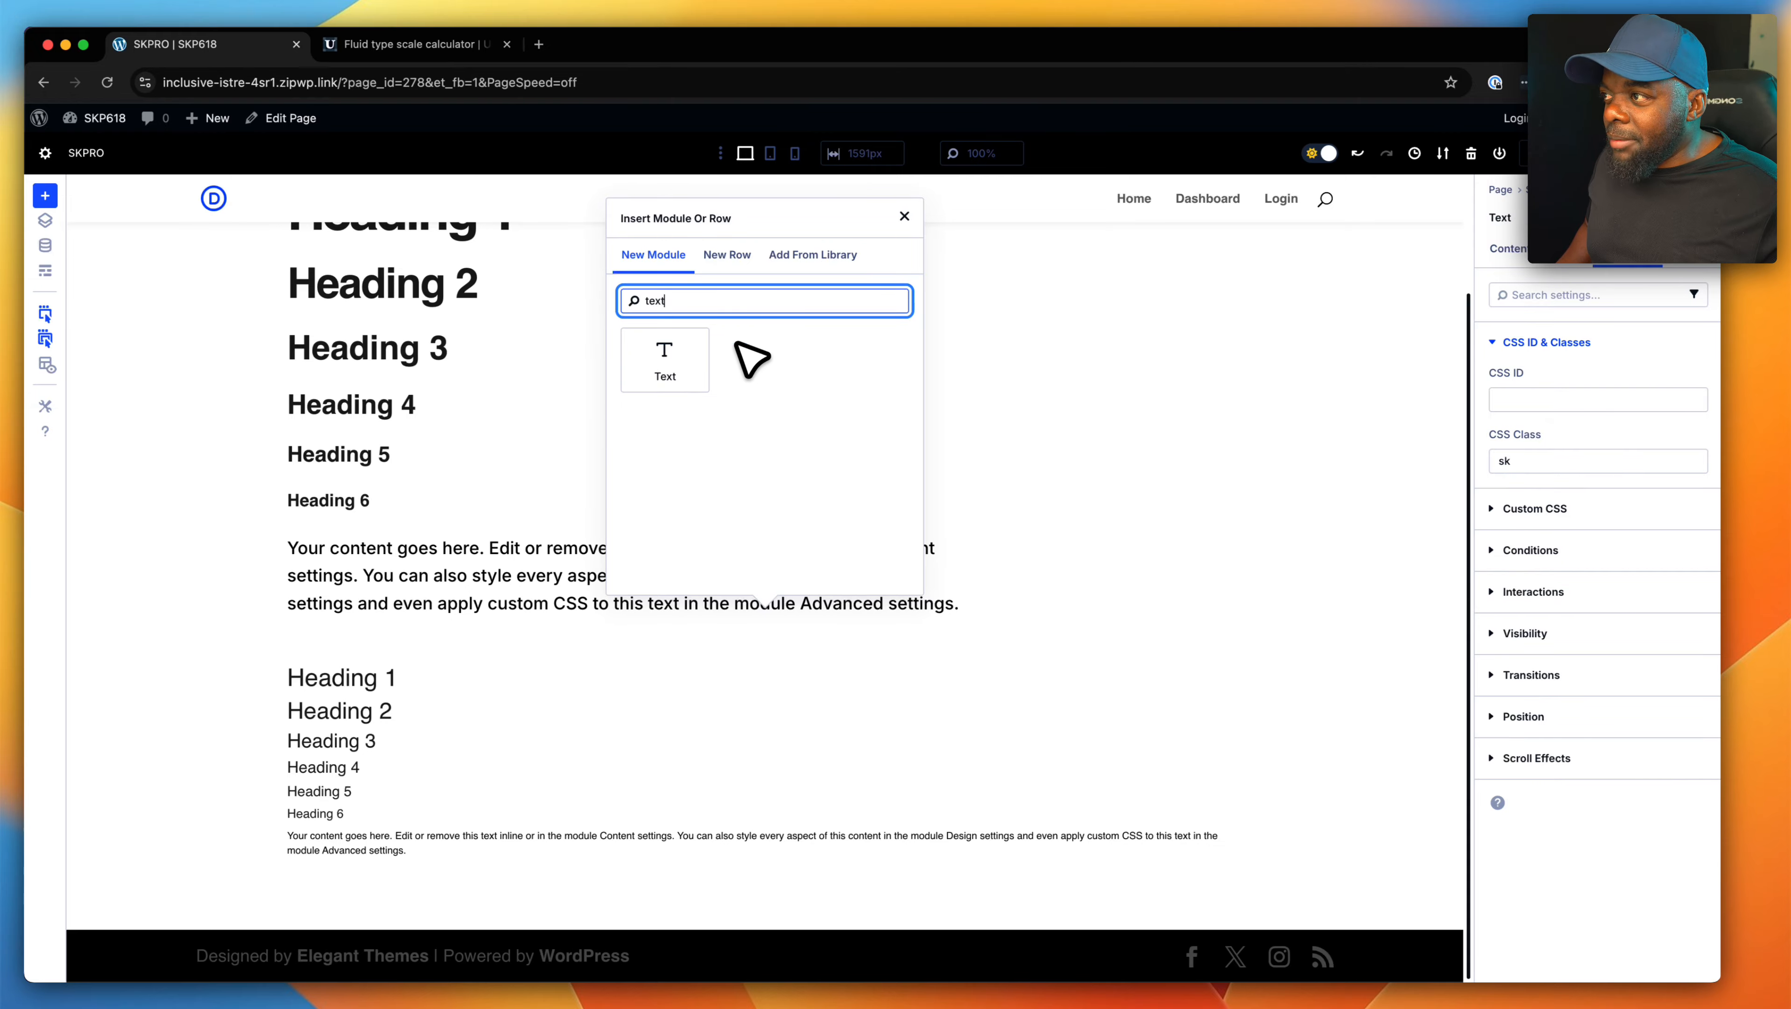
{"action": "left_click", "coordinate": [696, 371]}
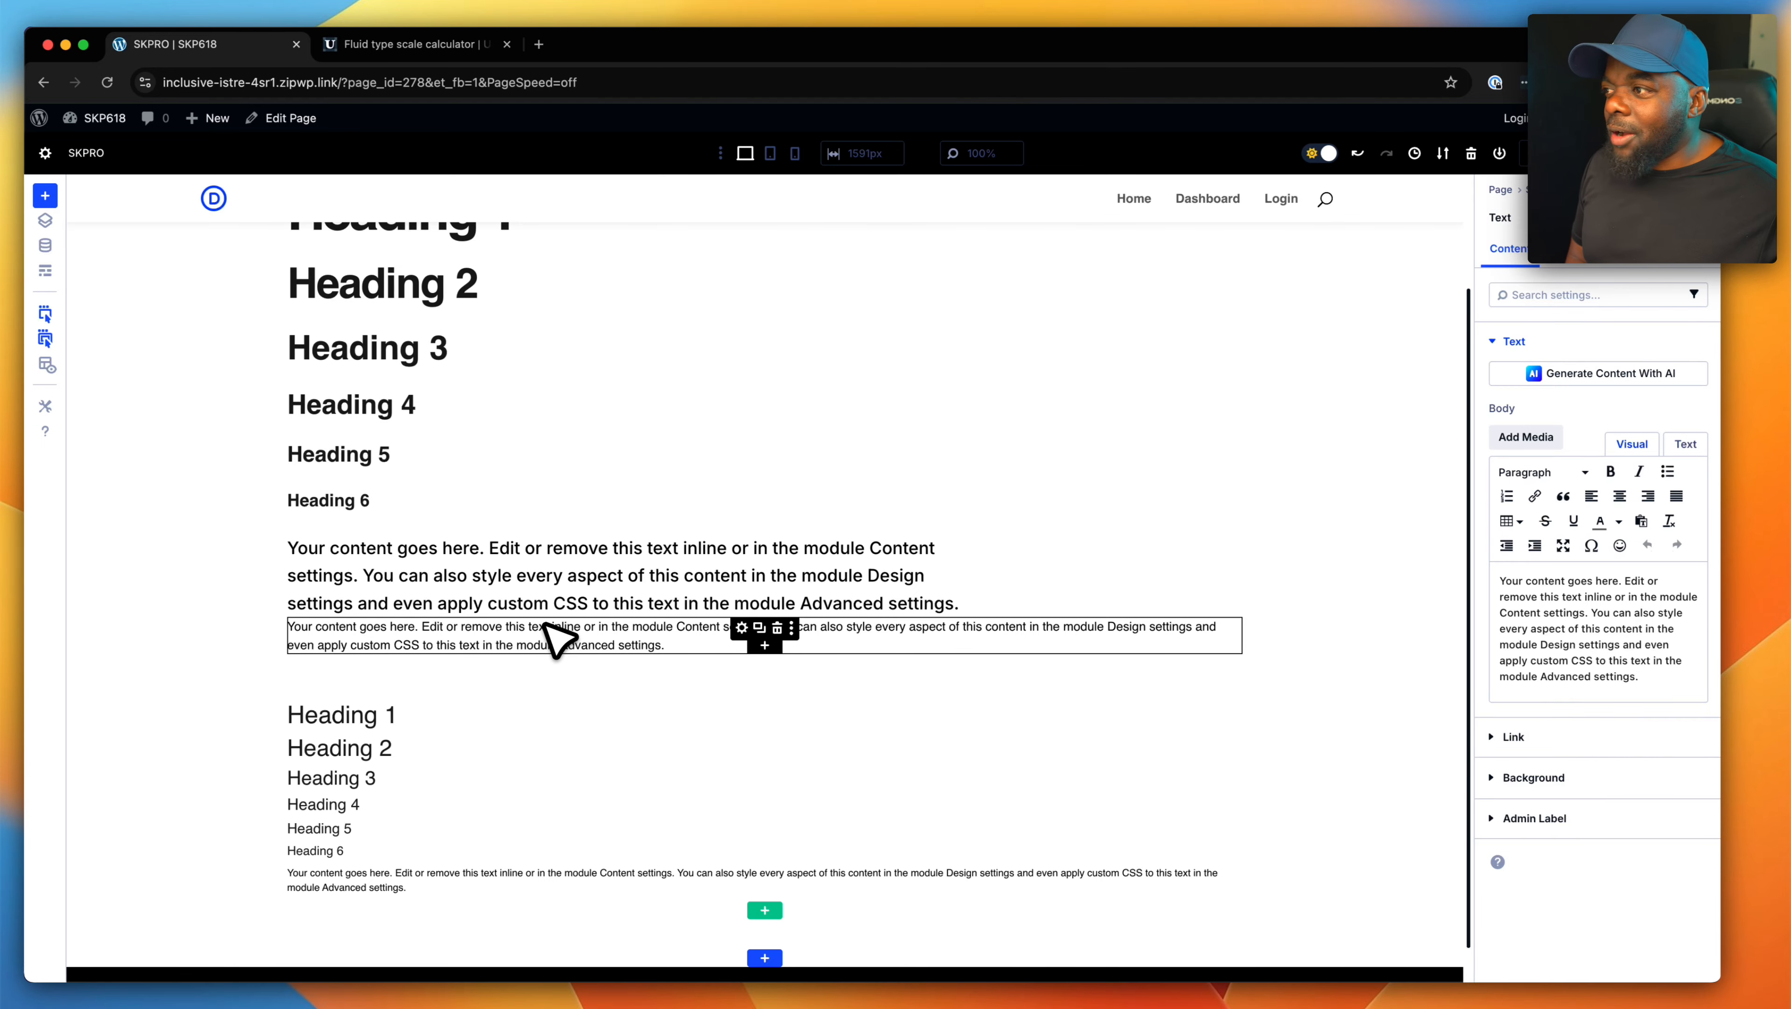
- Create a Text preset named main-text from the first Text module's current styles, assign it as default, and save it
{"action": "left_click", "coordinate": [608, 510]}
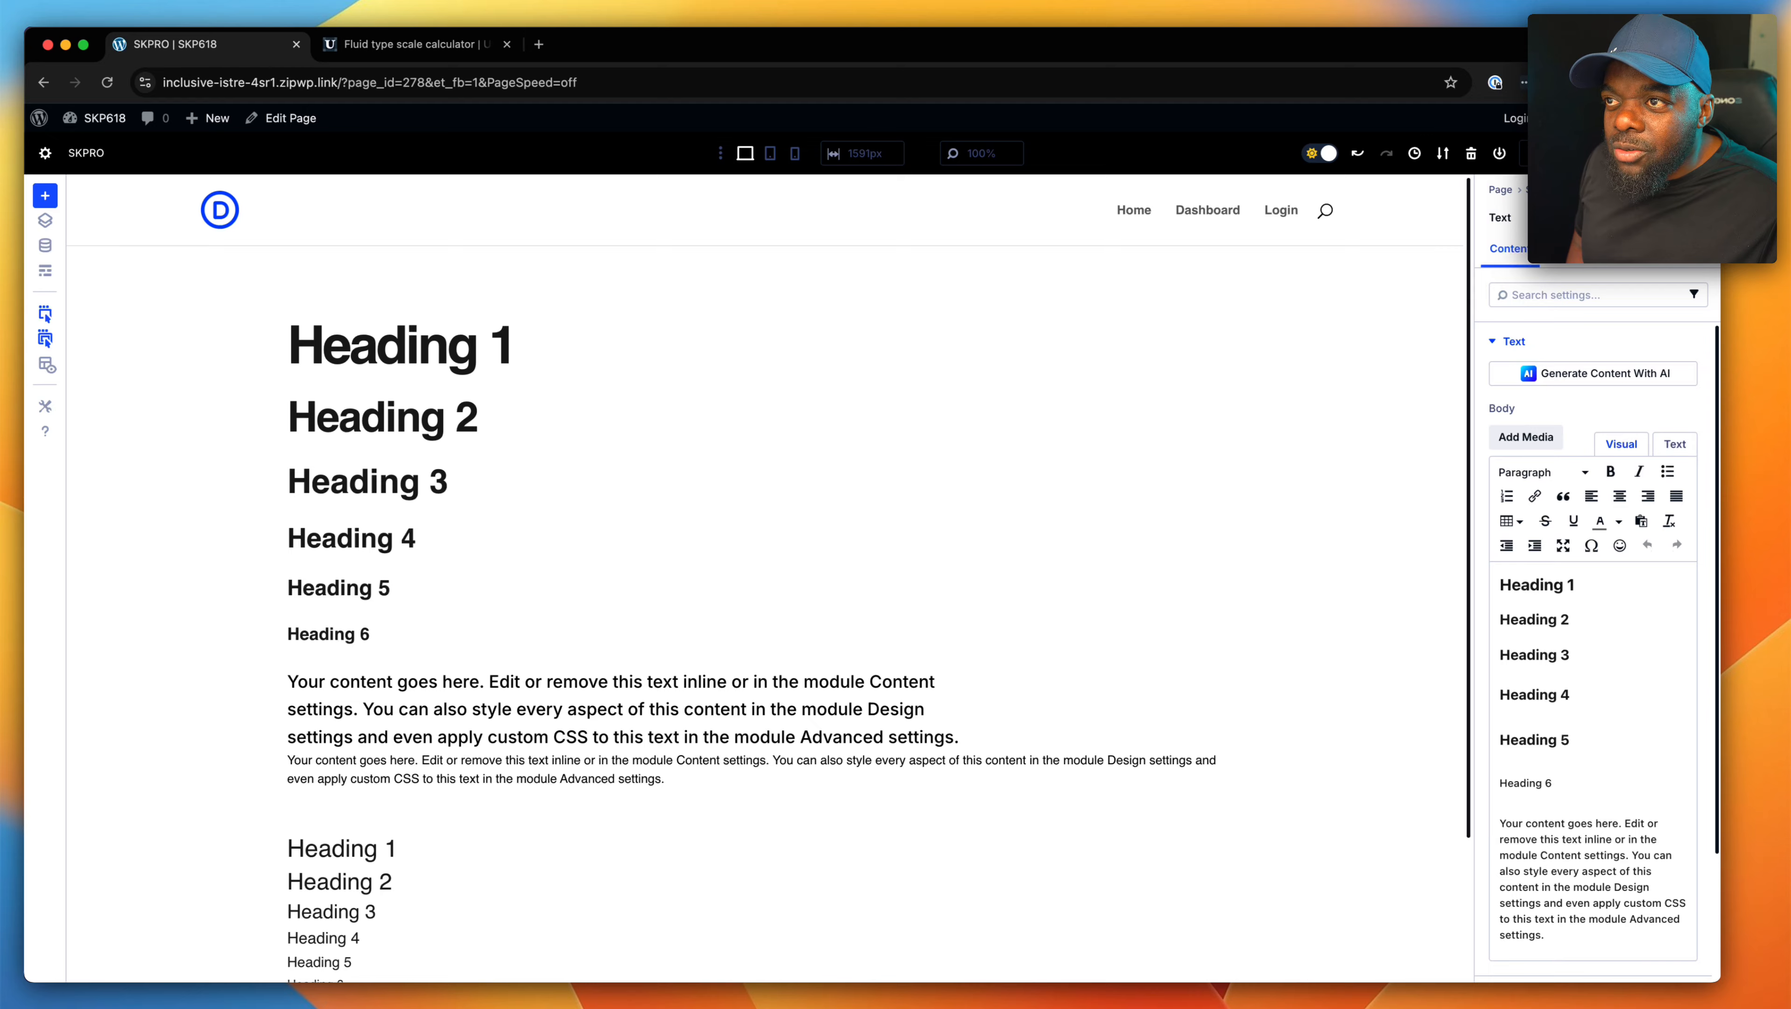
{"action": "left_click", "coordinate": [1653, 219]}
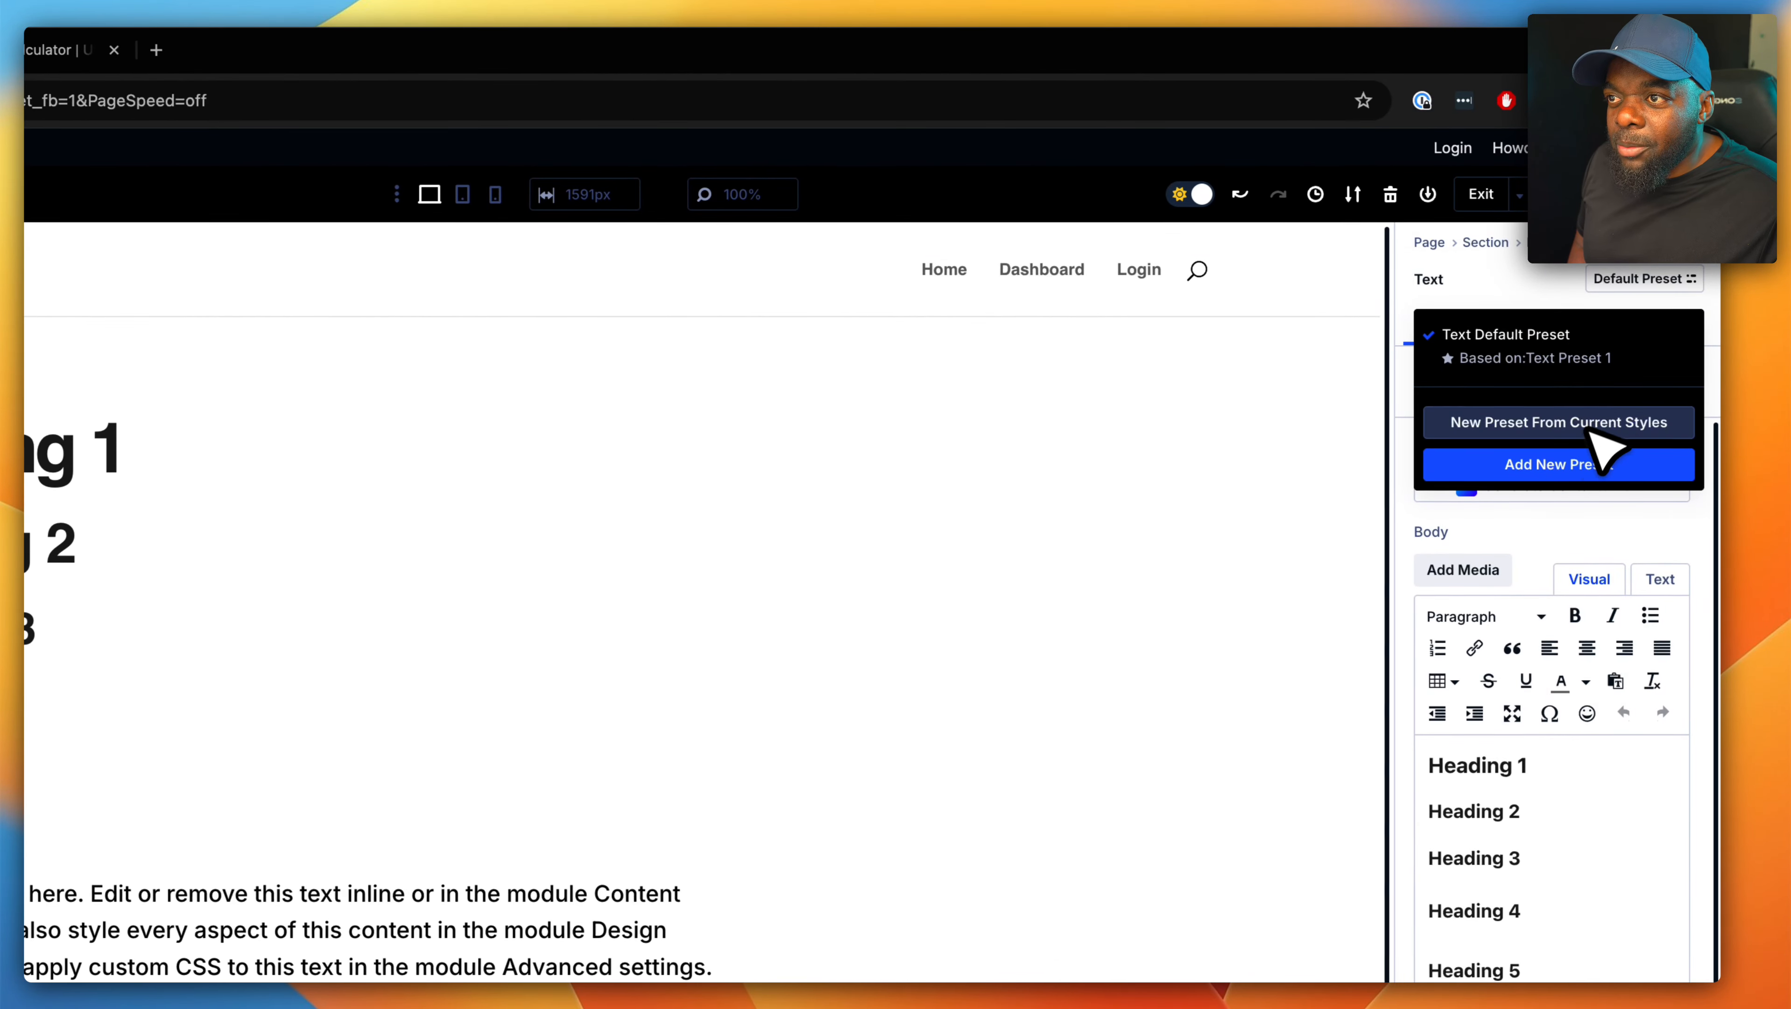
{"action": "left_click", "coordinate": [1544, 427]}
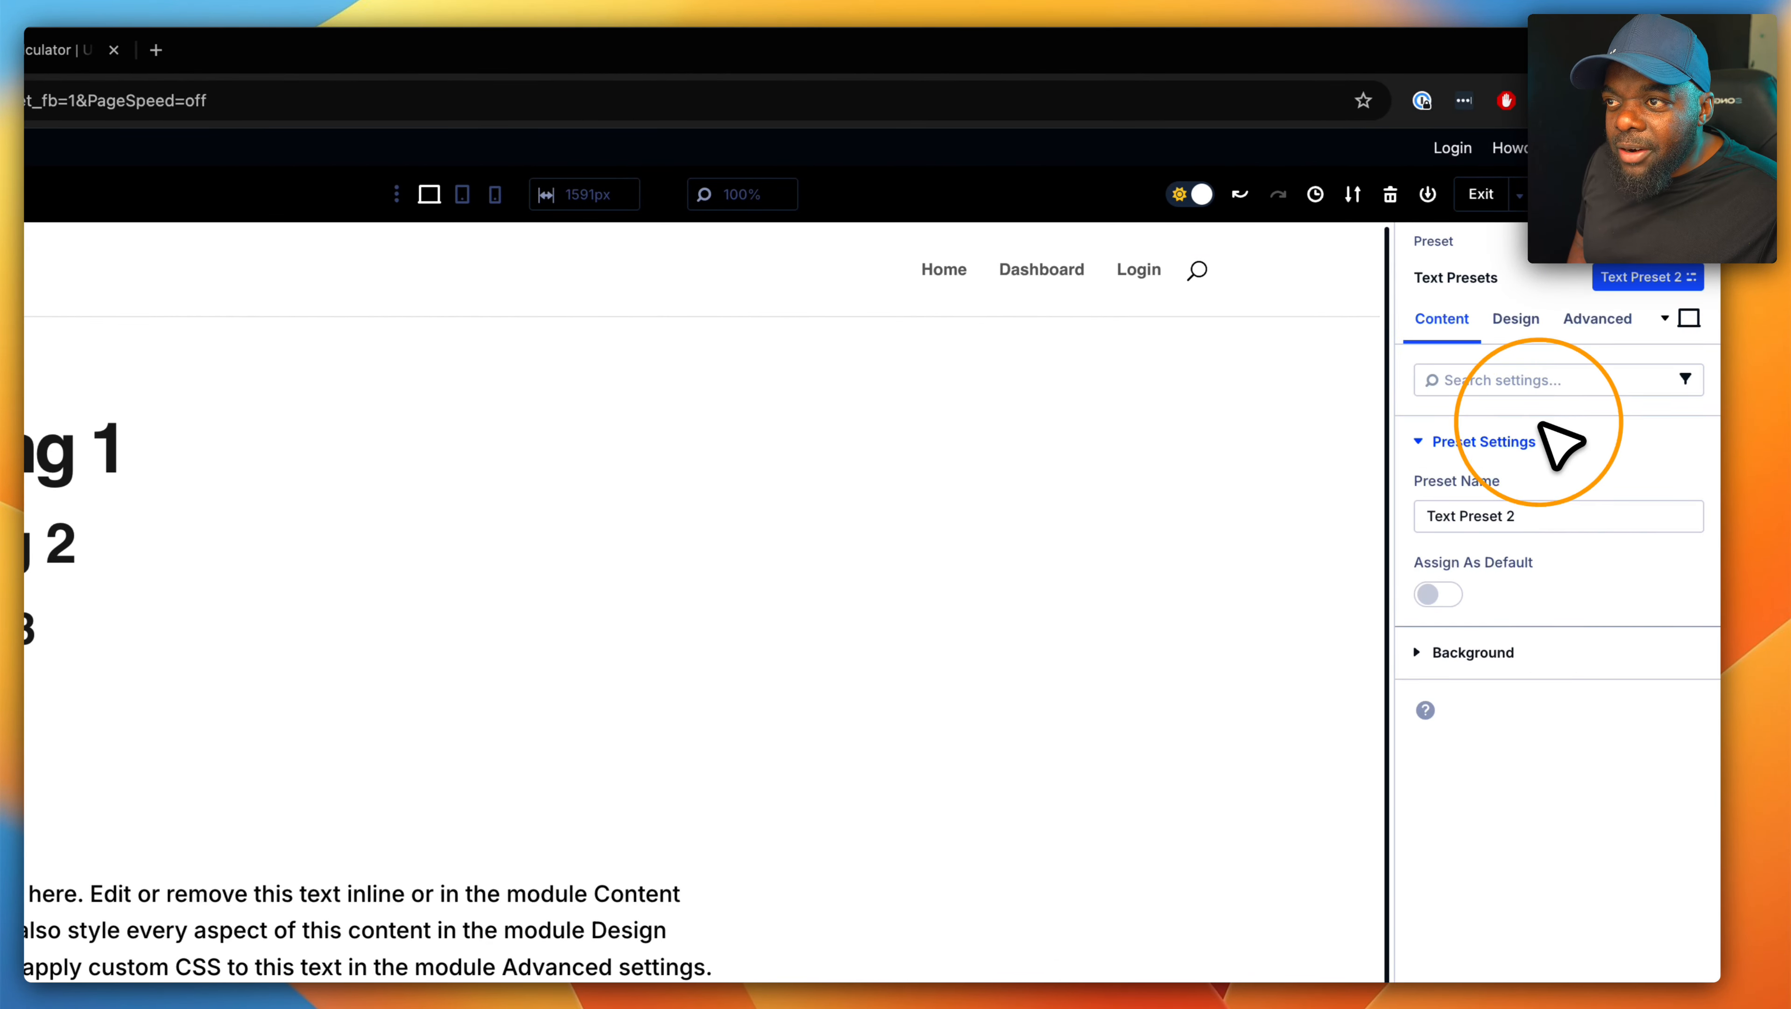
{"action": "double_click", "coordinate": [1515, 516]}
{"action": "triple_click", "coordinate": [1525, 515]}
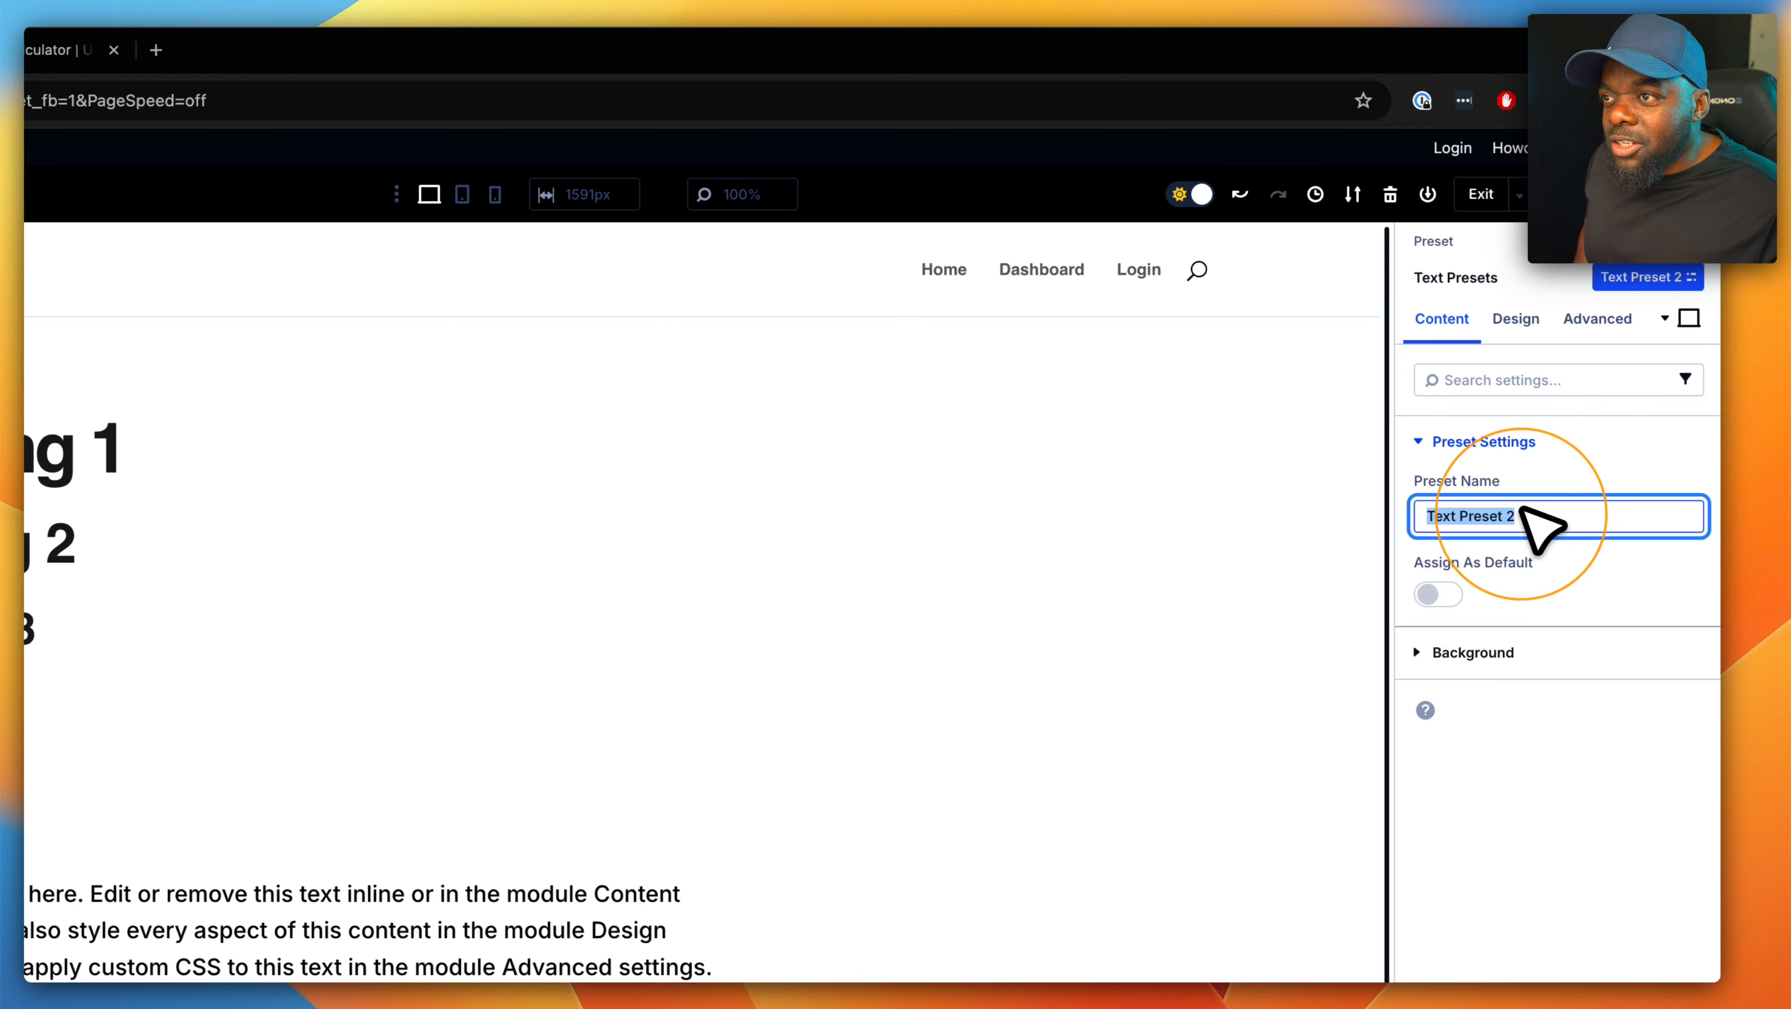
{"action": "type", "text": "main-text"}
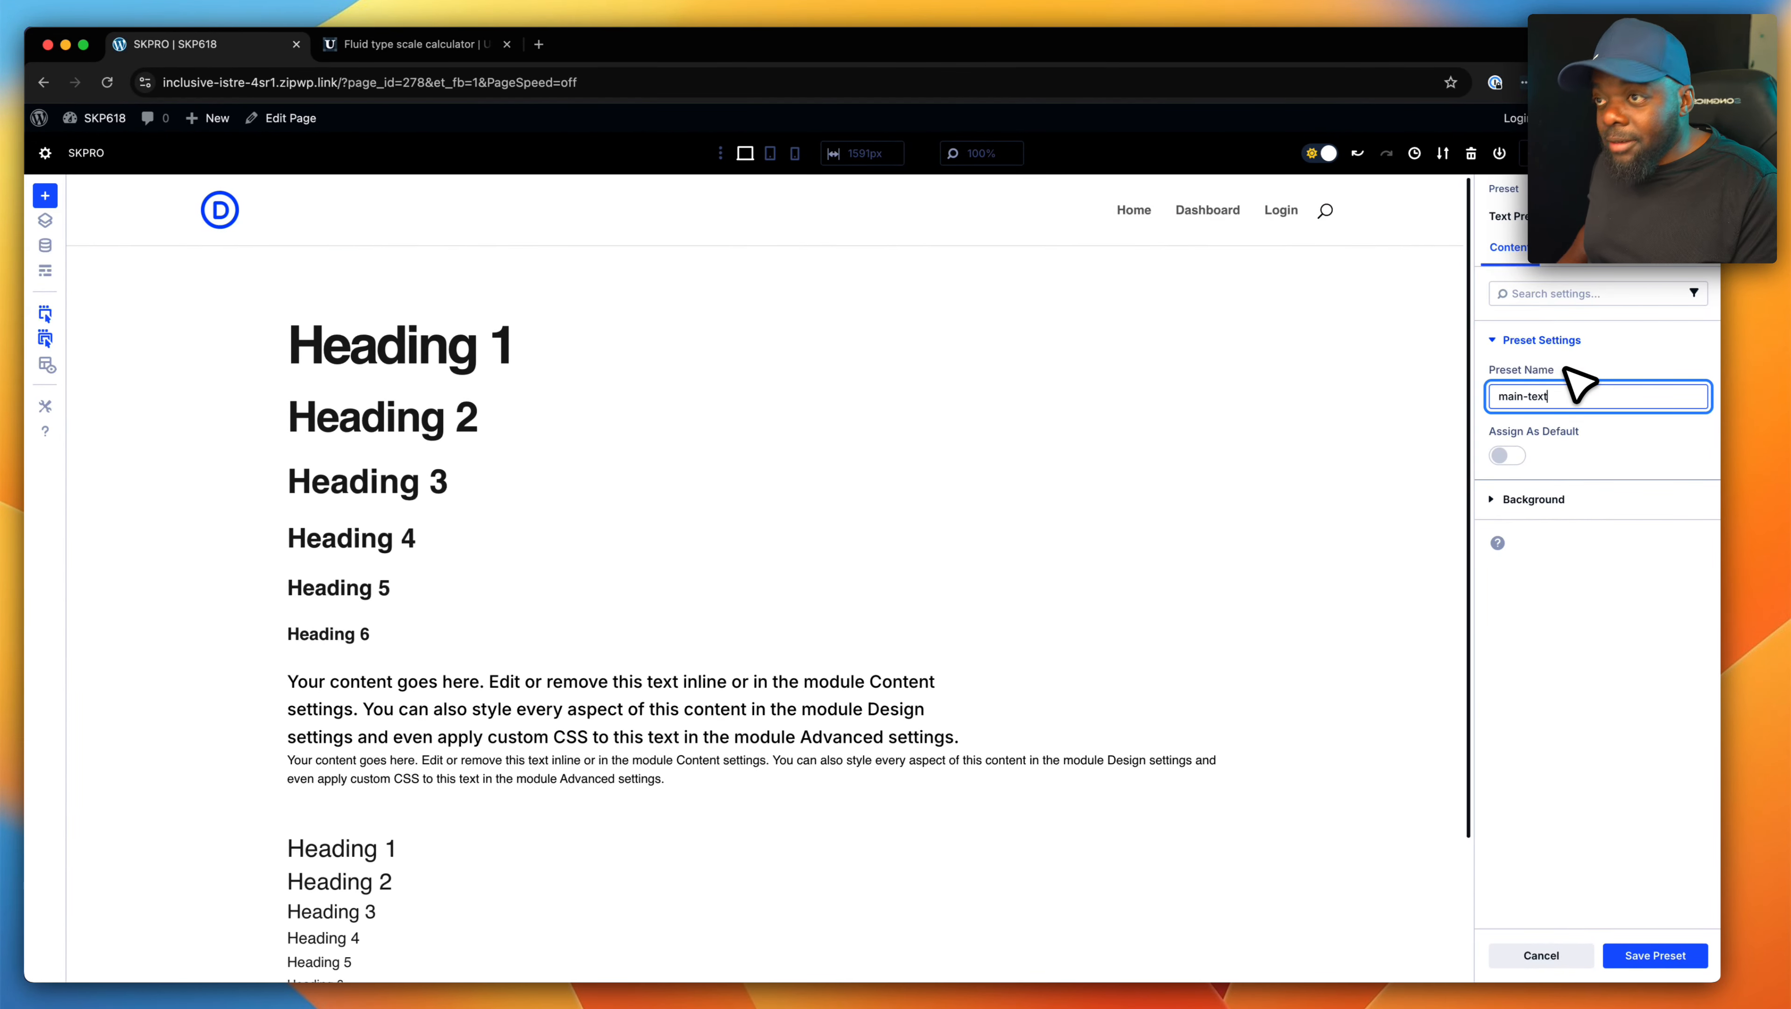
{"action": "left_click", "coordinate": [1506, 455]}
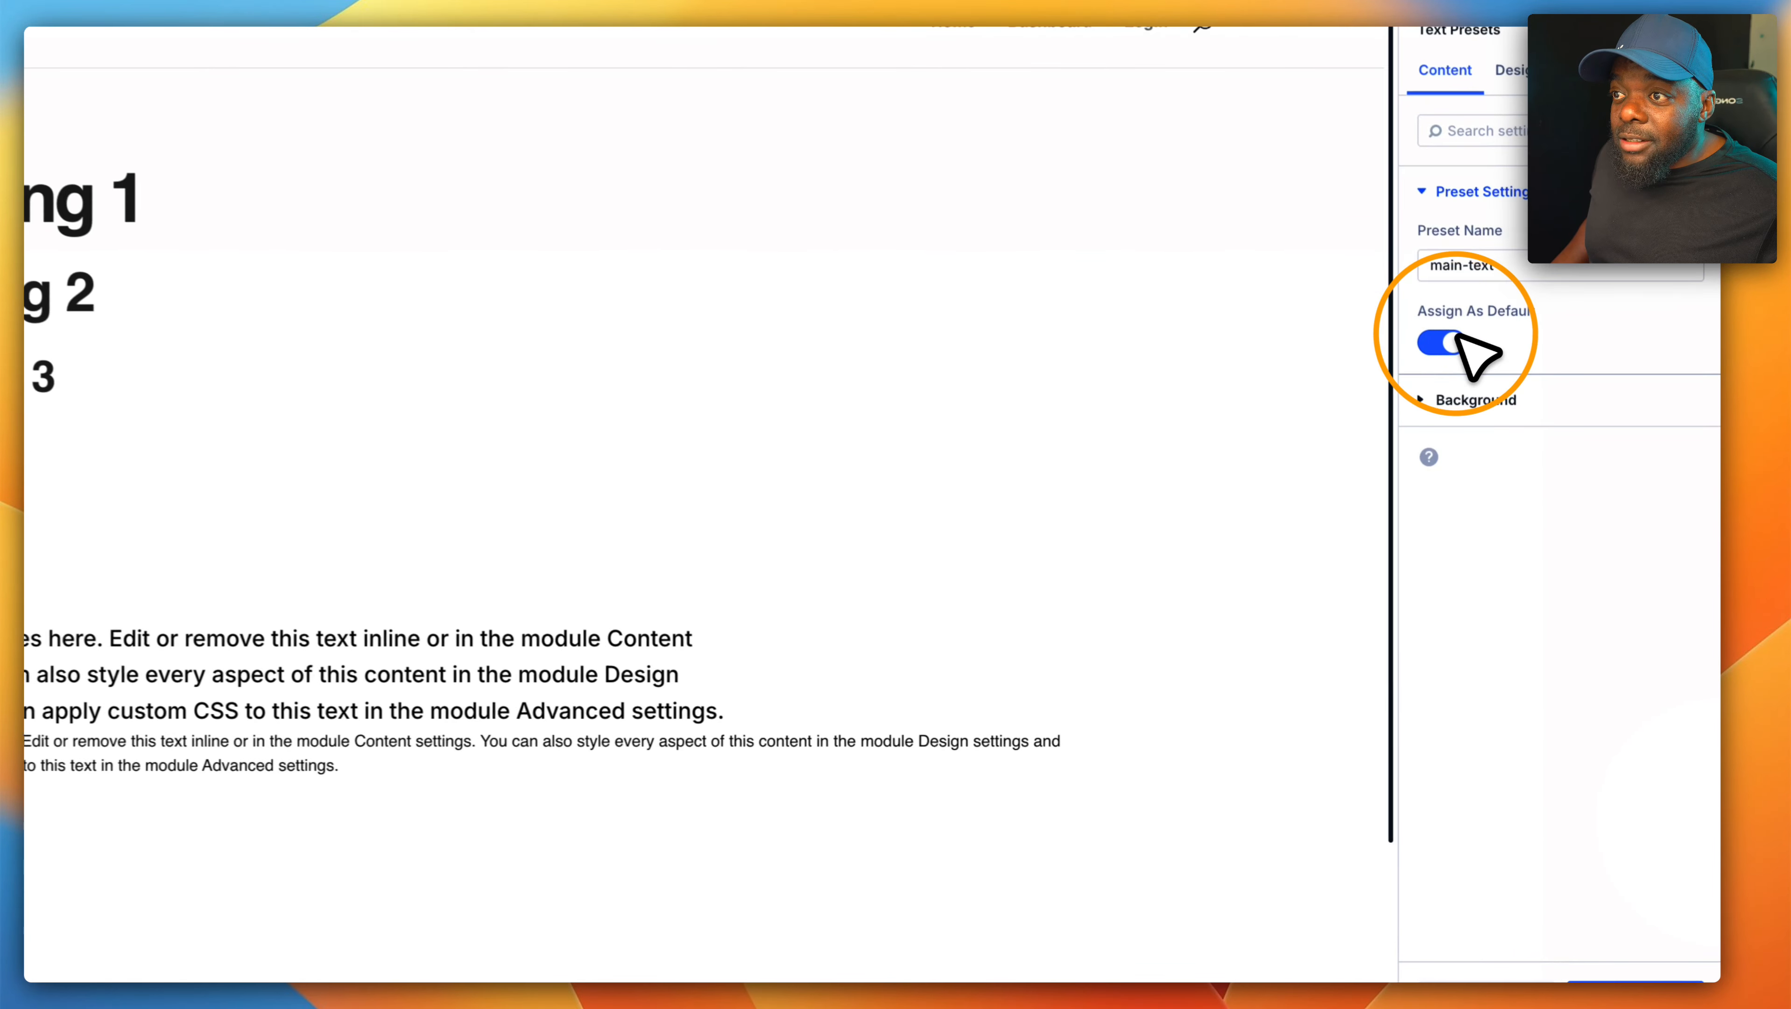
{"action": "left_click", "coordinate": [1645, 955]}
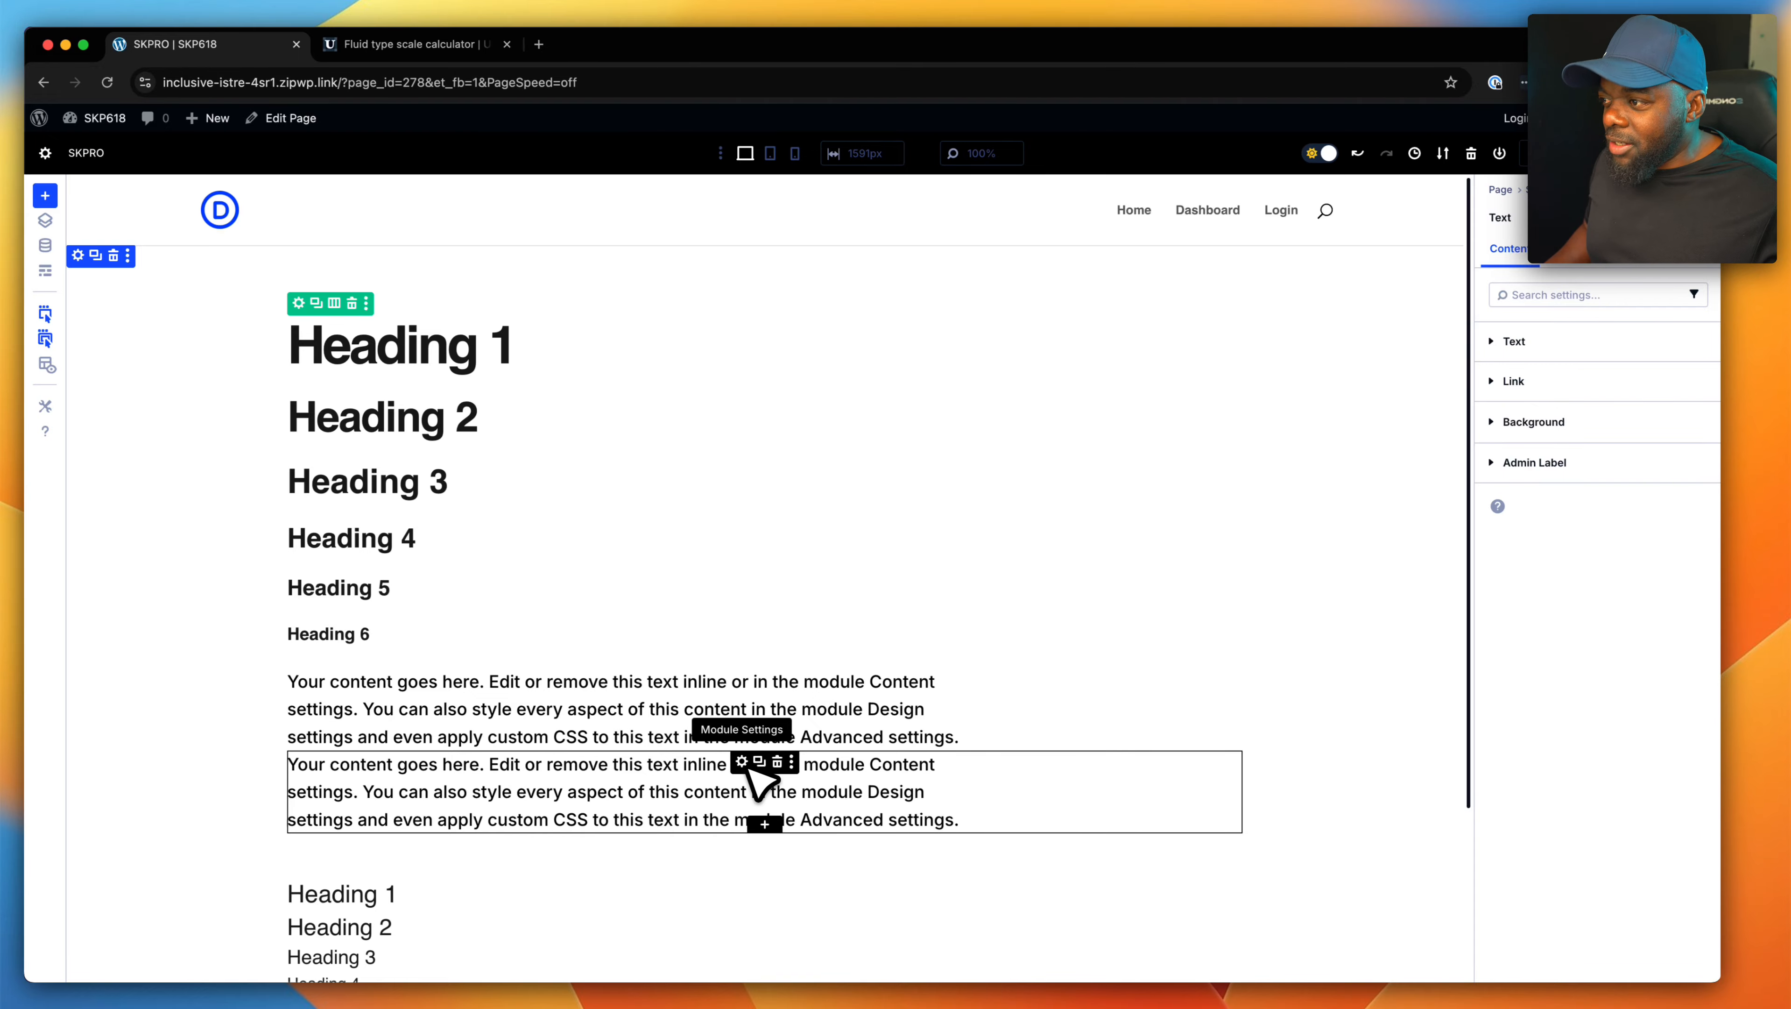
- Shorten the second Text module's body to "Your content goes here." and format it as Heading 1
{"action": "left_click", "coordinate": [743, 763]}
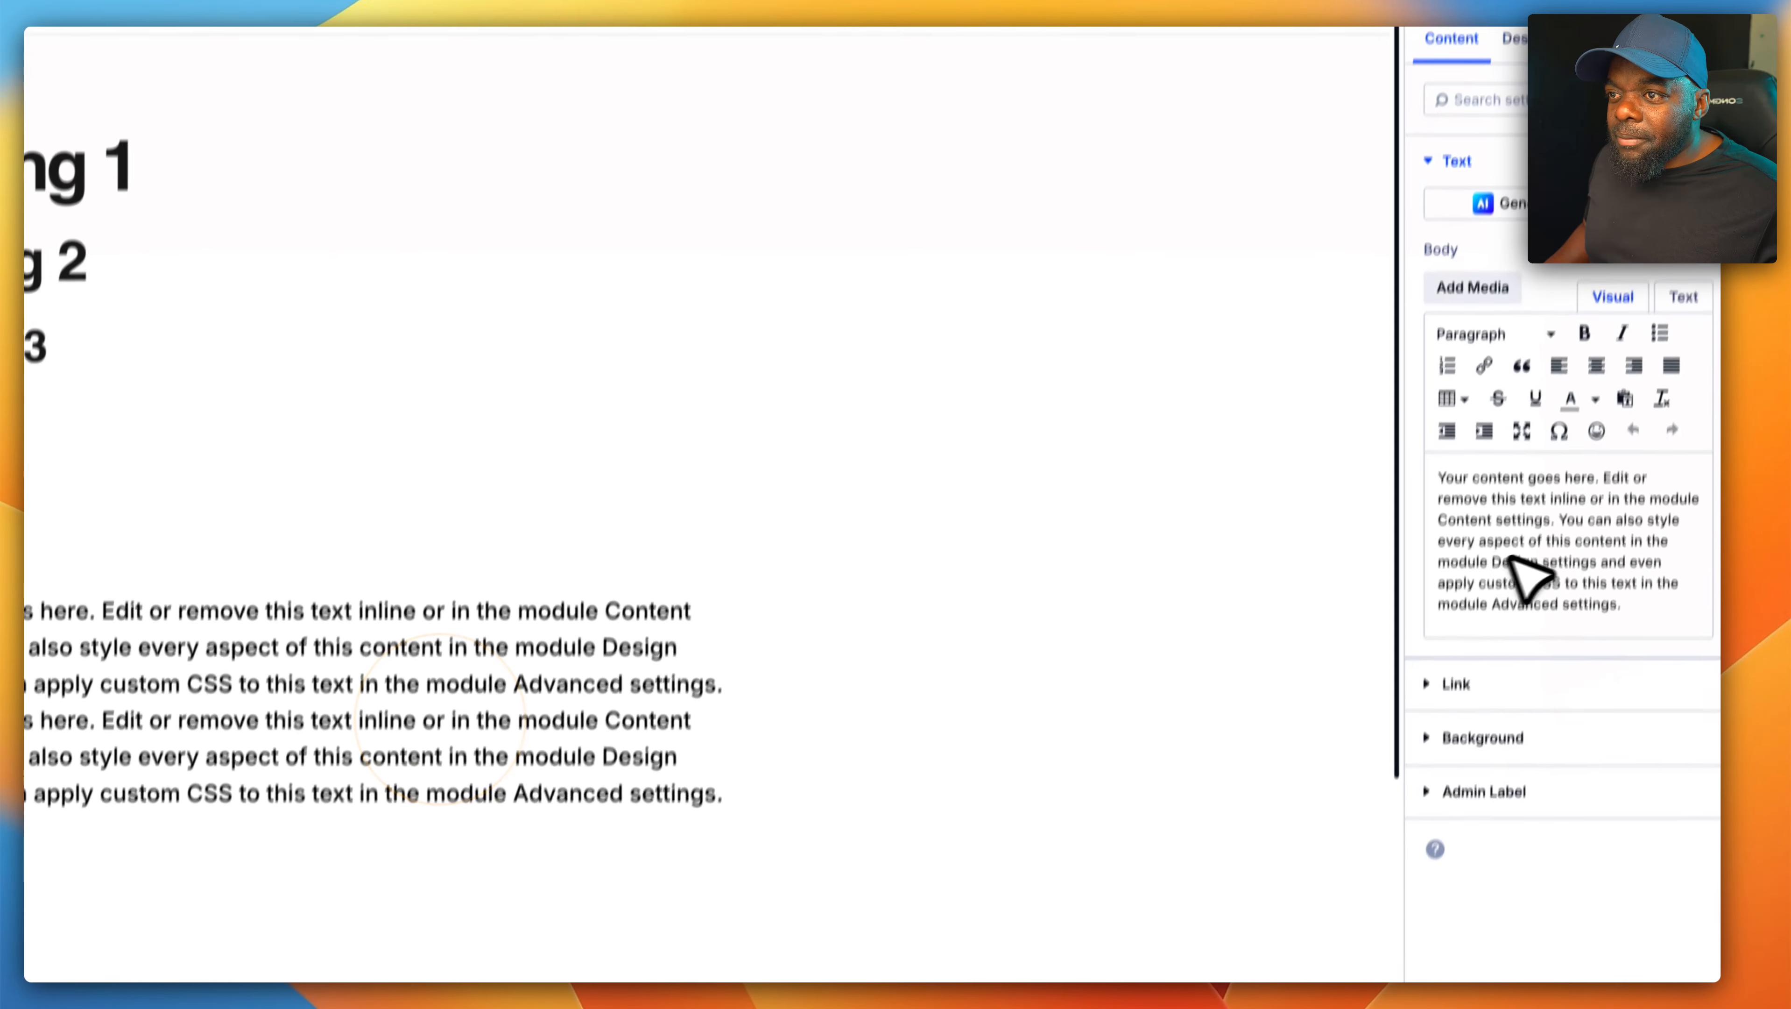
{"action": "left_click_drag", "start_coordinate": [1597, 515], "coordinate": [1666, 638]}
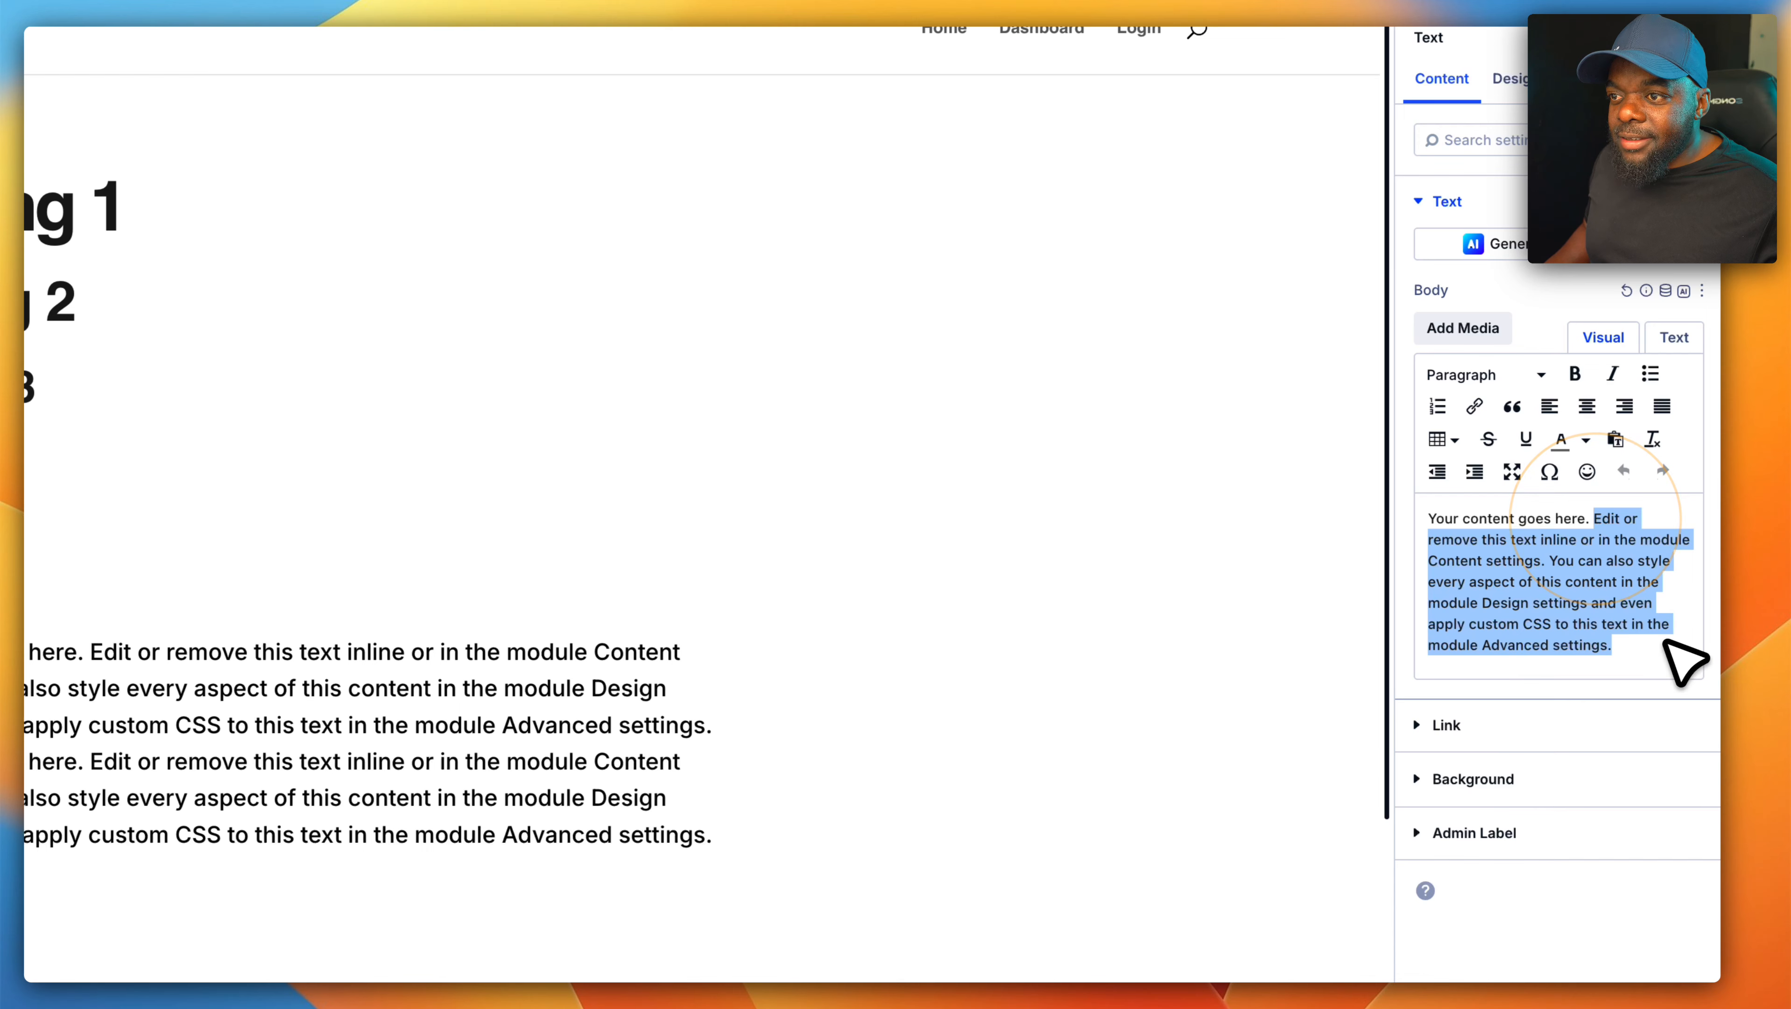
{"action": "key", "text": "BackSpace"}
{"action": "left_click_drag", "start_coordinate": [1628, 519], "coordinate": [1438, 522]}
{"action": "left_click", "coordinate": [1455, 373]}
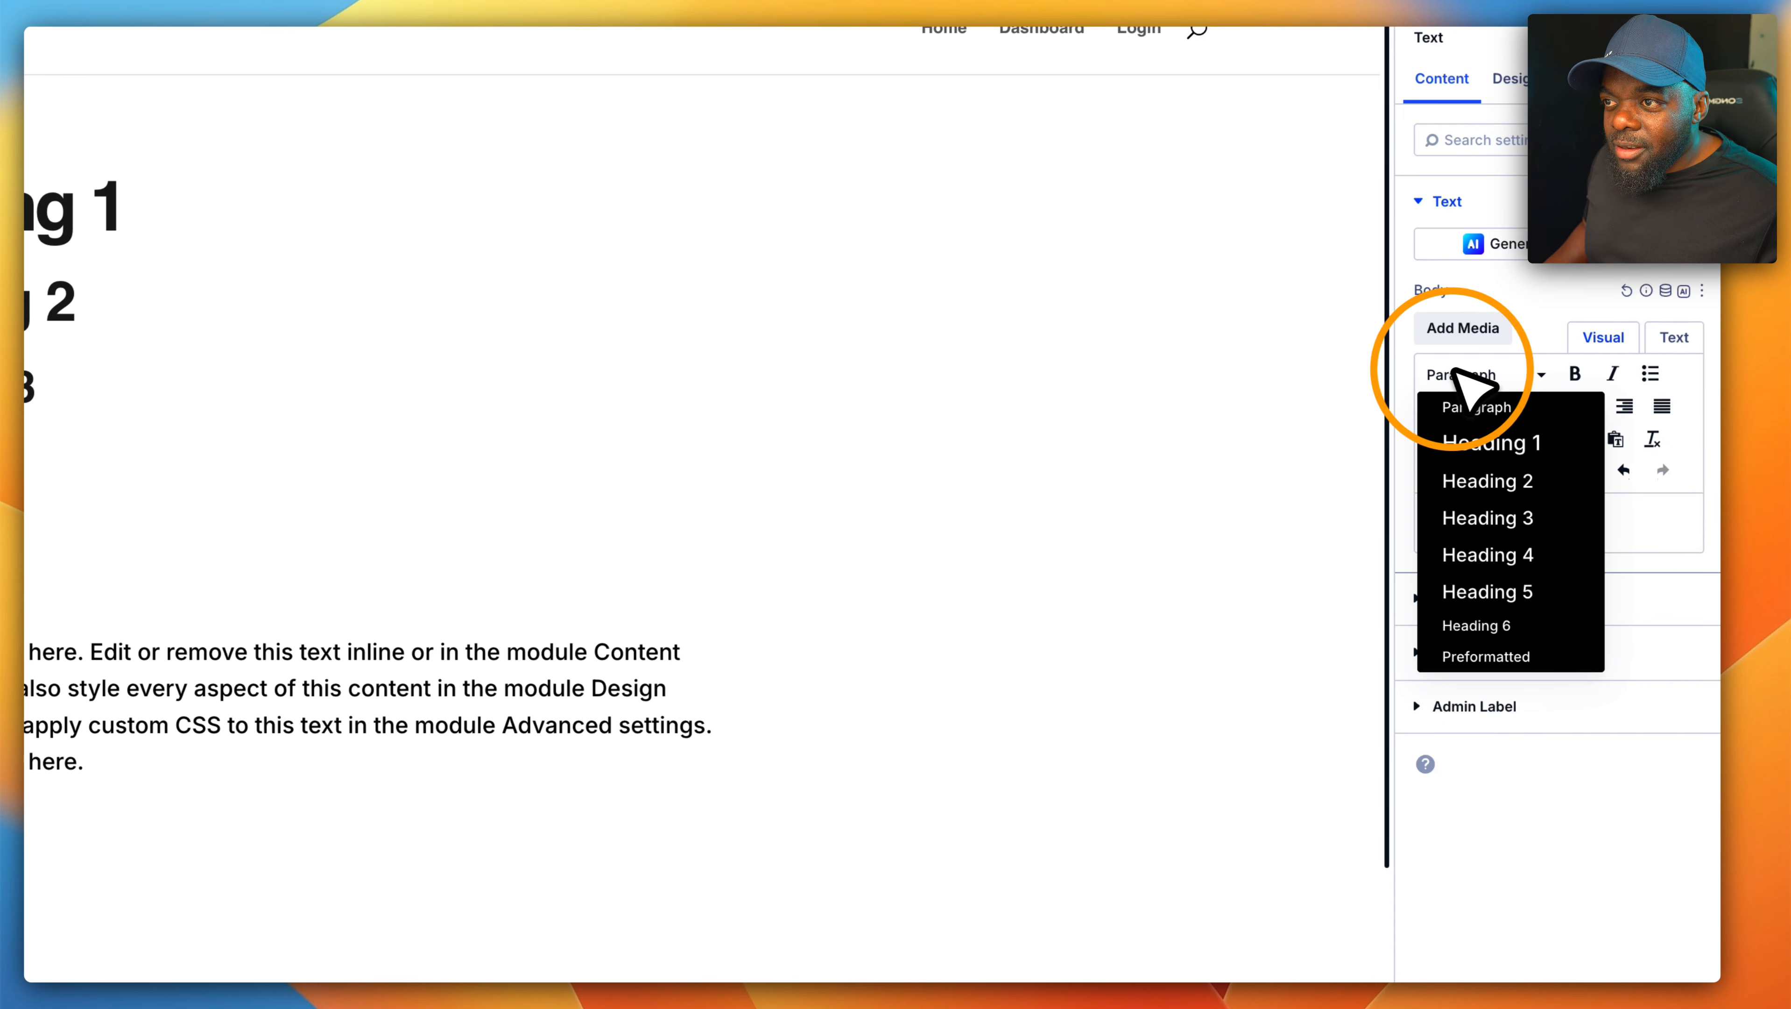
{"action": "left_click", "coordinate": [1491, 439]}
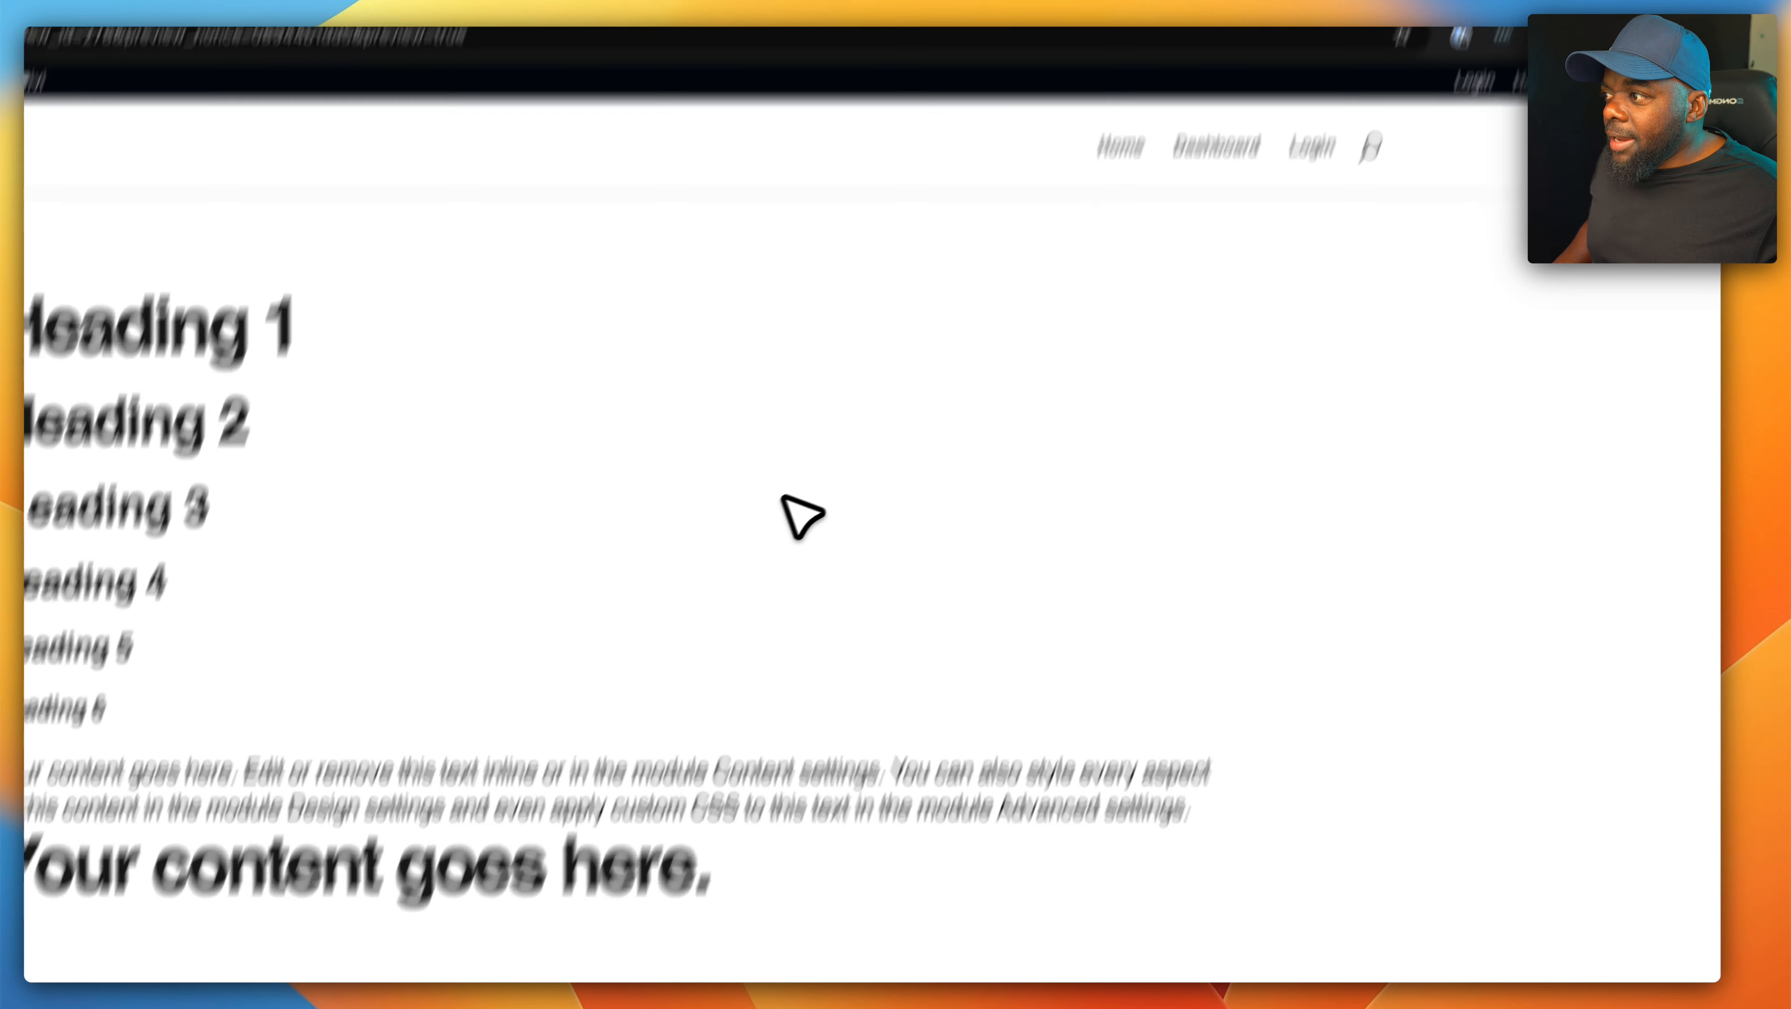
- Inspect the previewed page in the developer tools and resize the responsive viewport to examine the fluid text scaling
{"action": "right_click", "coordinate": [616, 602]}
{"action": "left_click", "coordinate": [784, 784]}
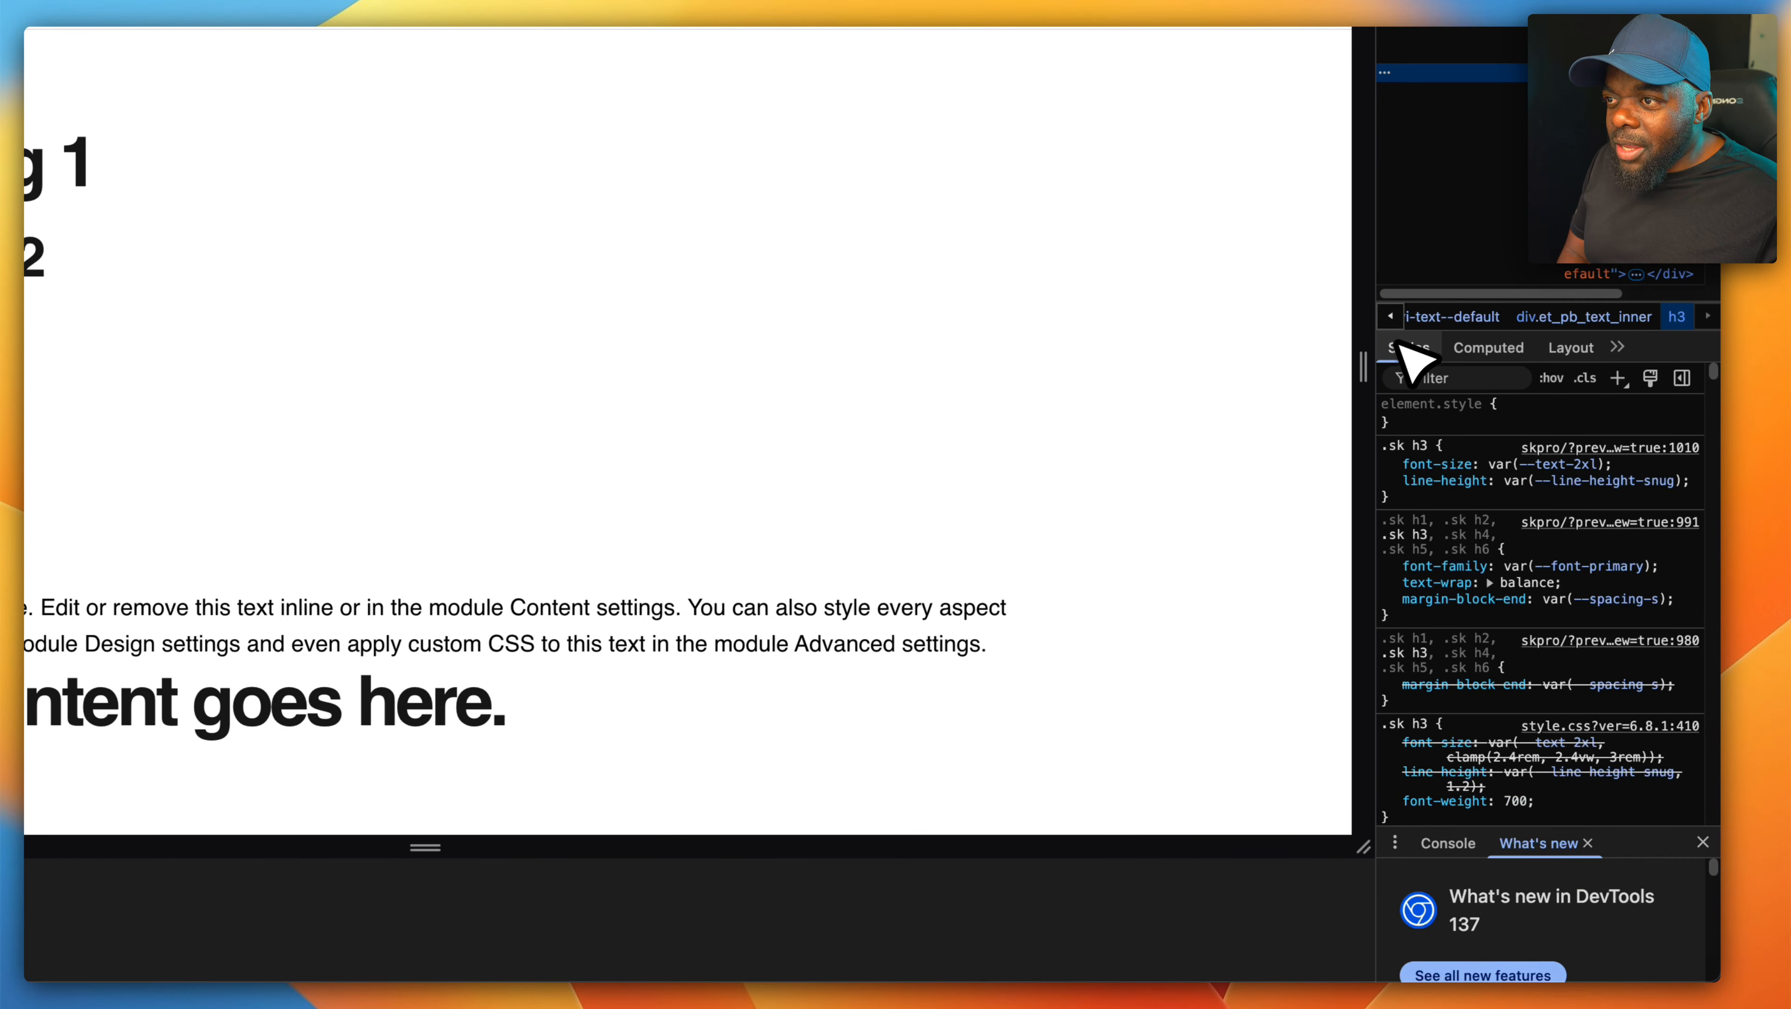
{"action": "left_click_drag", "start_coordinate": [1364, 373], "coordinate": [1082, 391]}
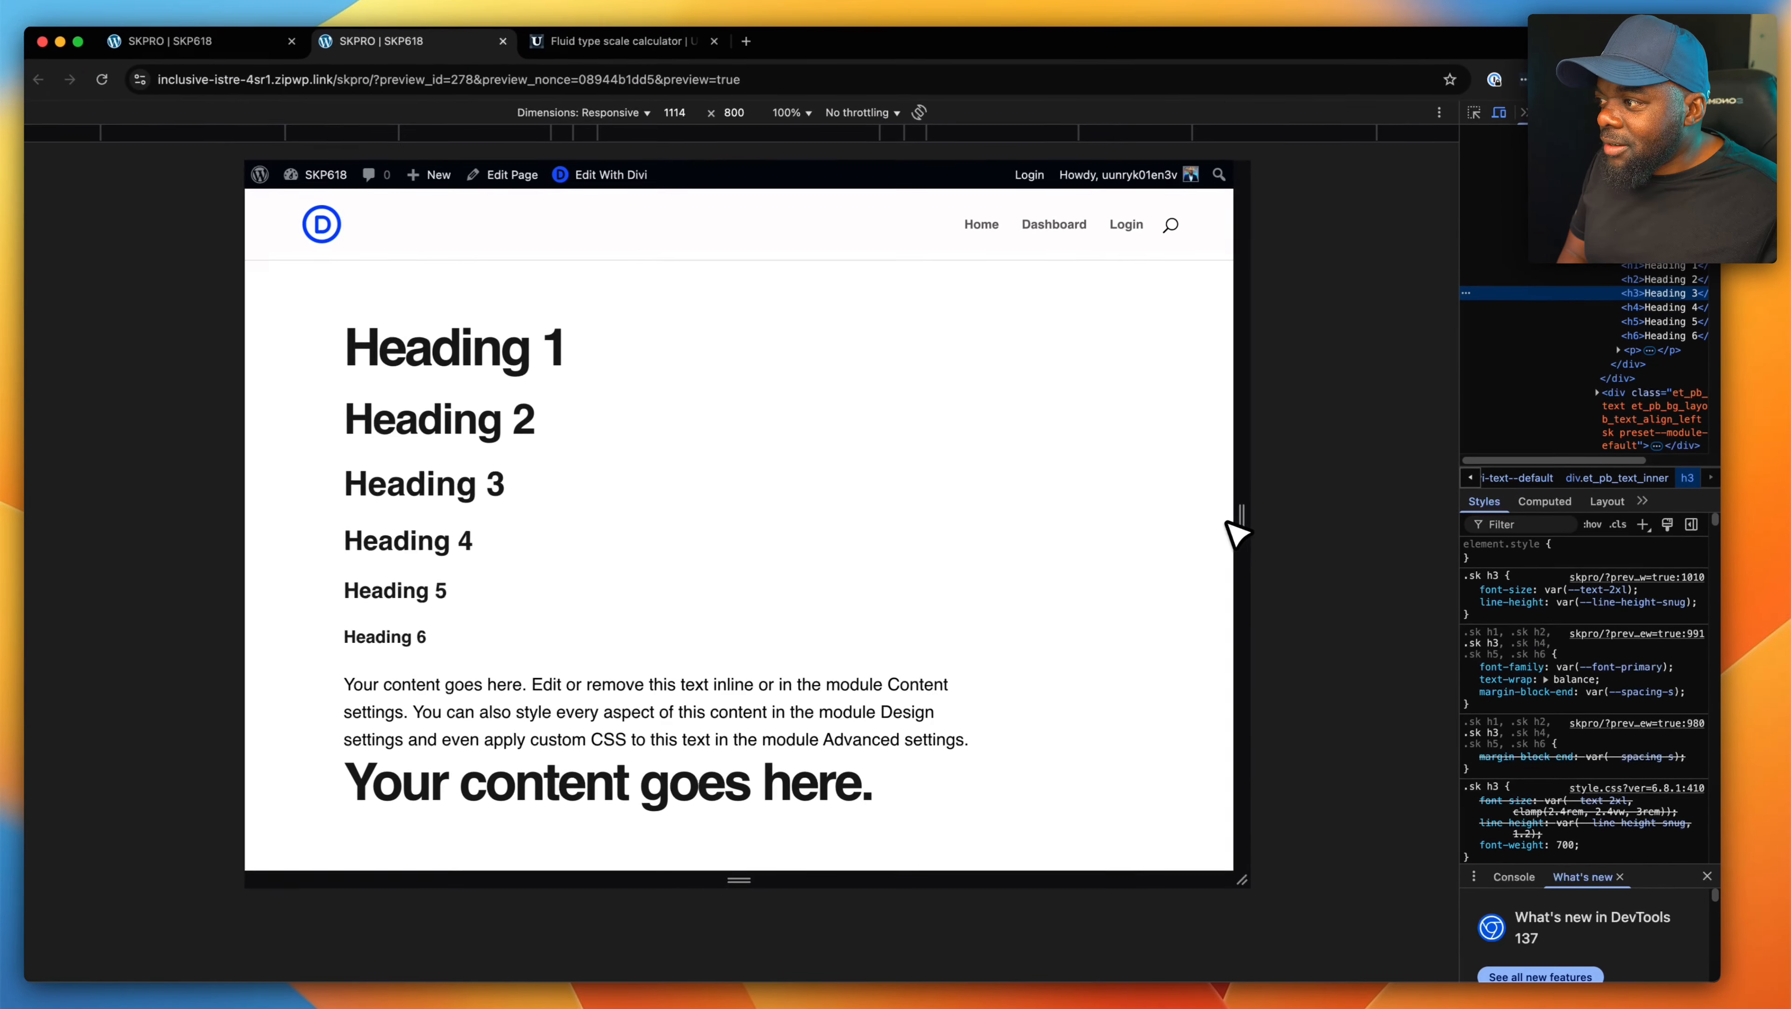
{"action": "left_click_drag", "start_coordinate": [1227, 523], "coordinate": [1441, 586]}
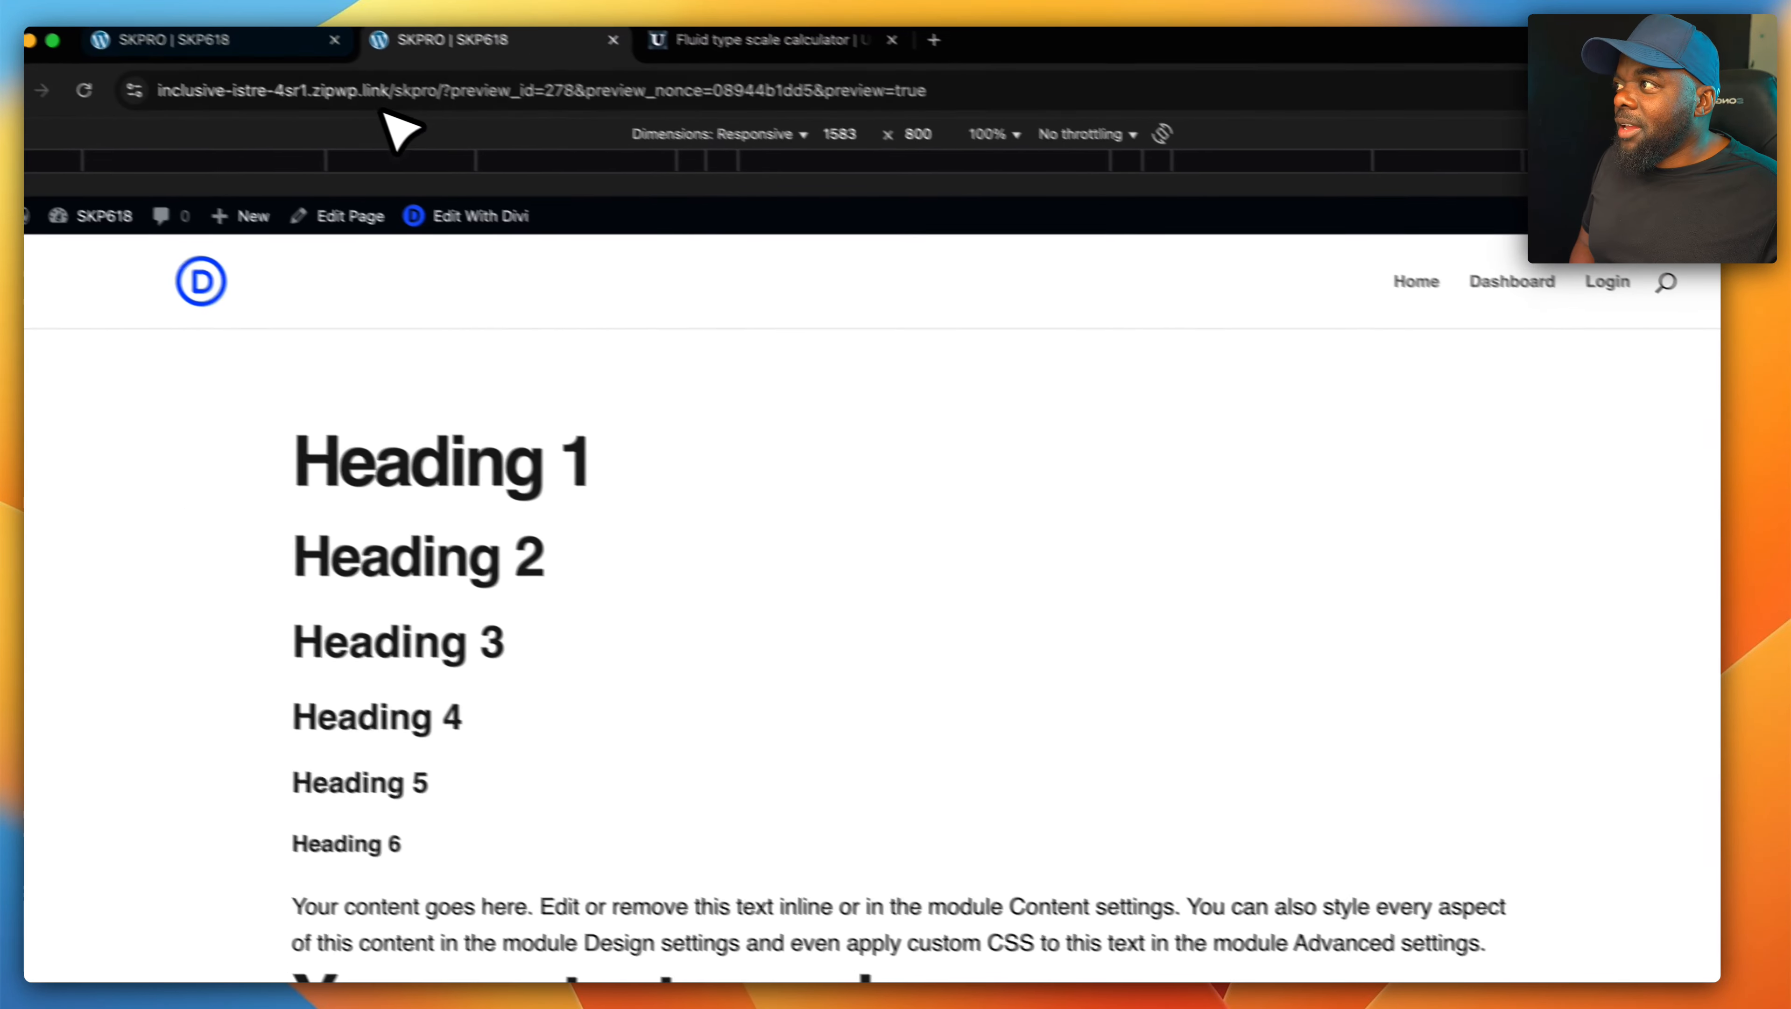
- Return to the builder and delete the large "Your content goes here." module and the lower Text module with the small headings
{"action": "left_click", "coordinate": [321, 53]}
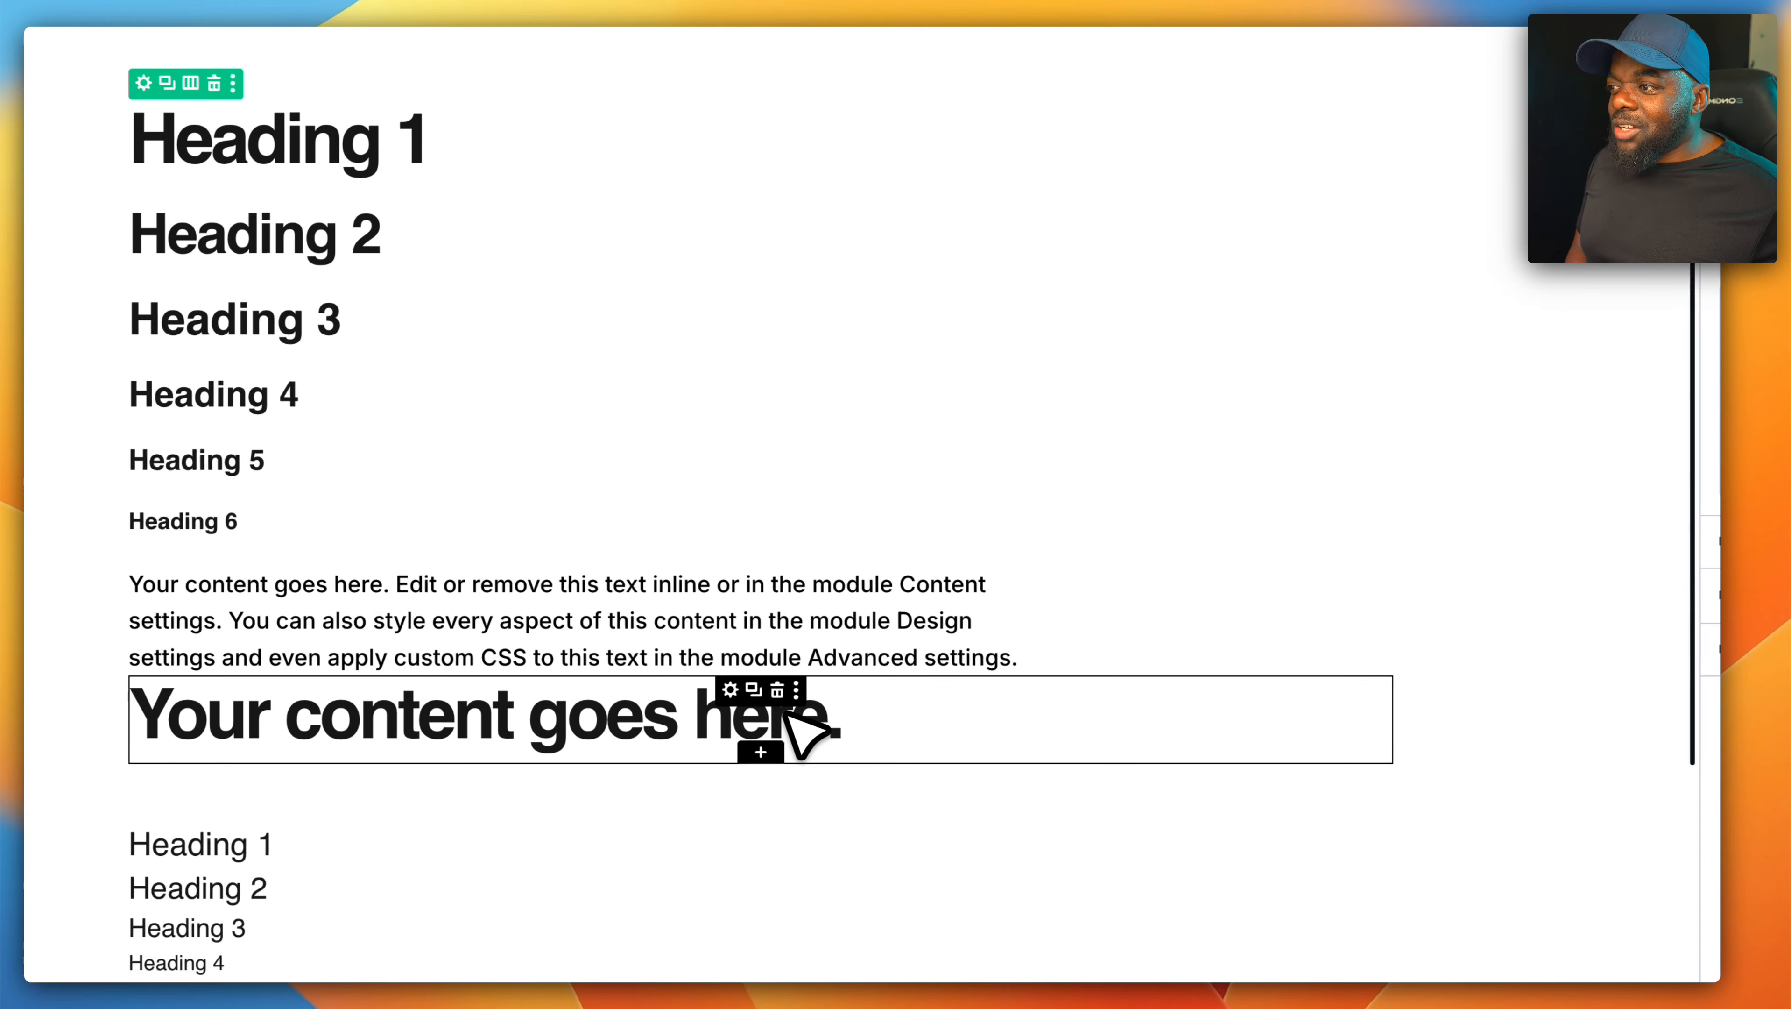
{"action": "left_click", "coordinate": [777, 690]}
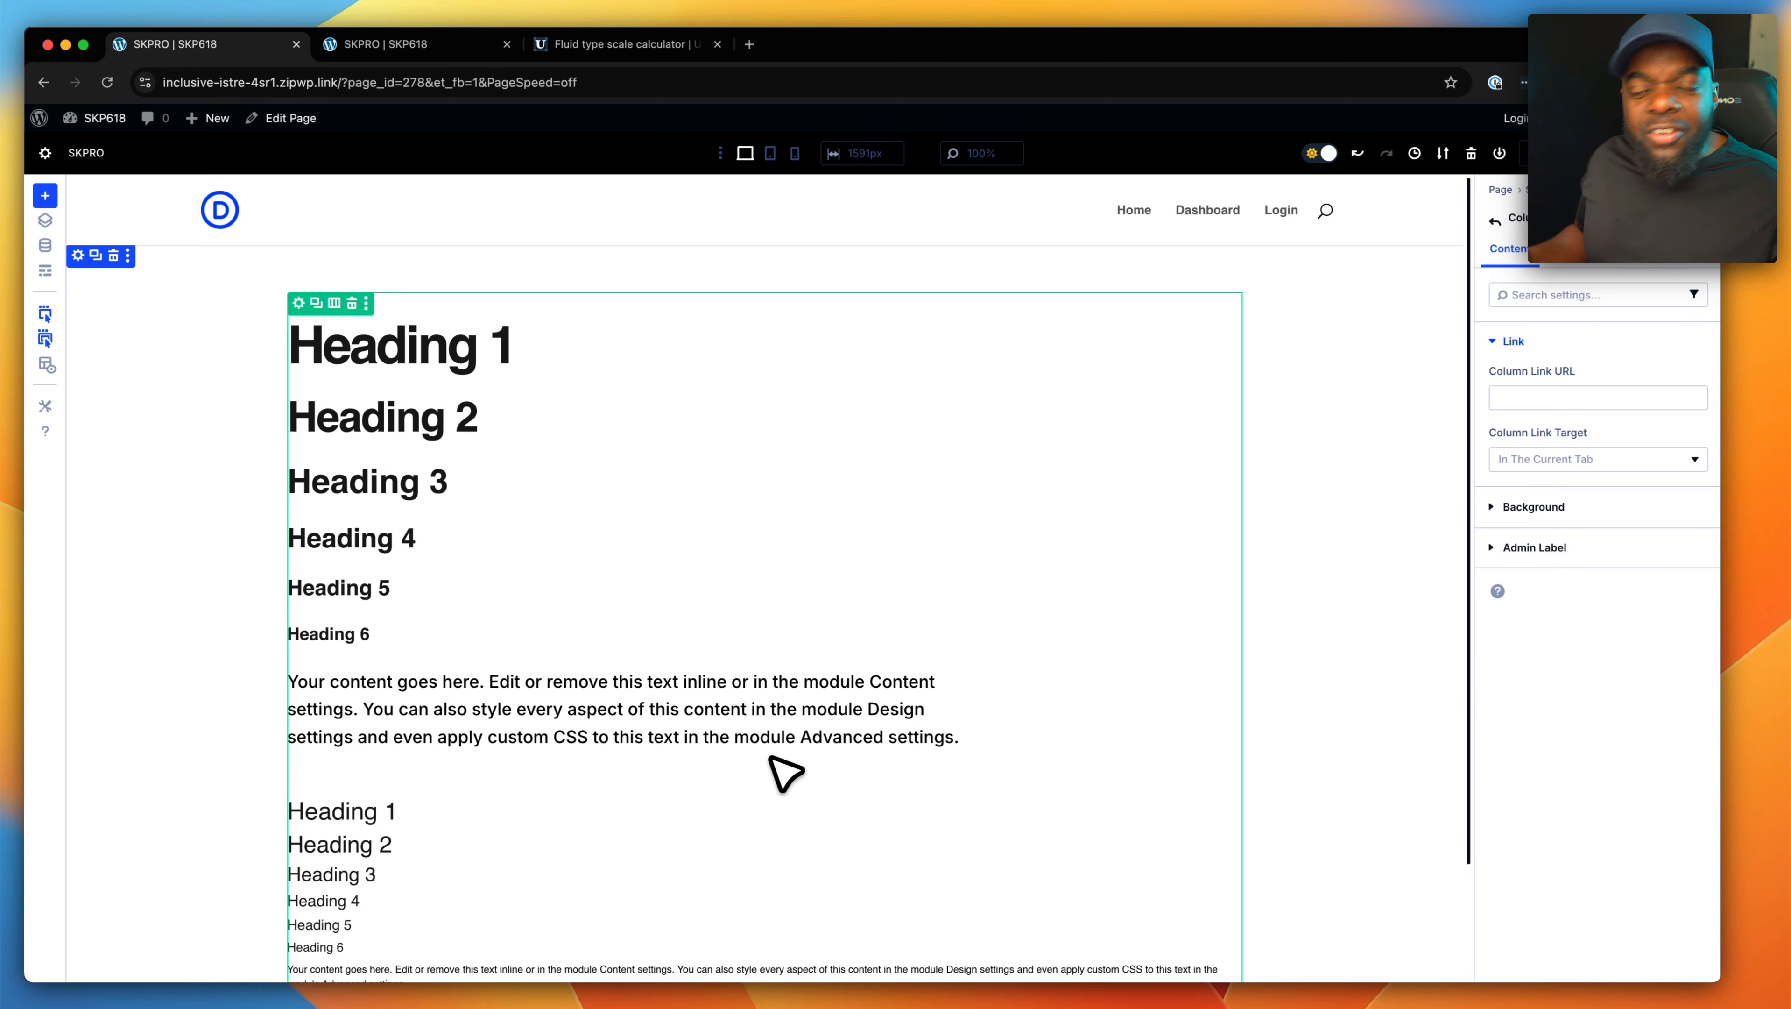
{"action": "scroll", "coordinate": [771, 763], "scroll_direction": "down", "scroll_amount": 3}
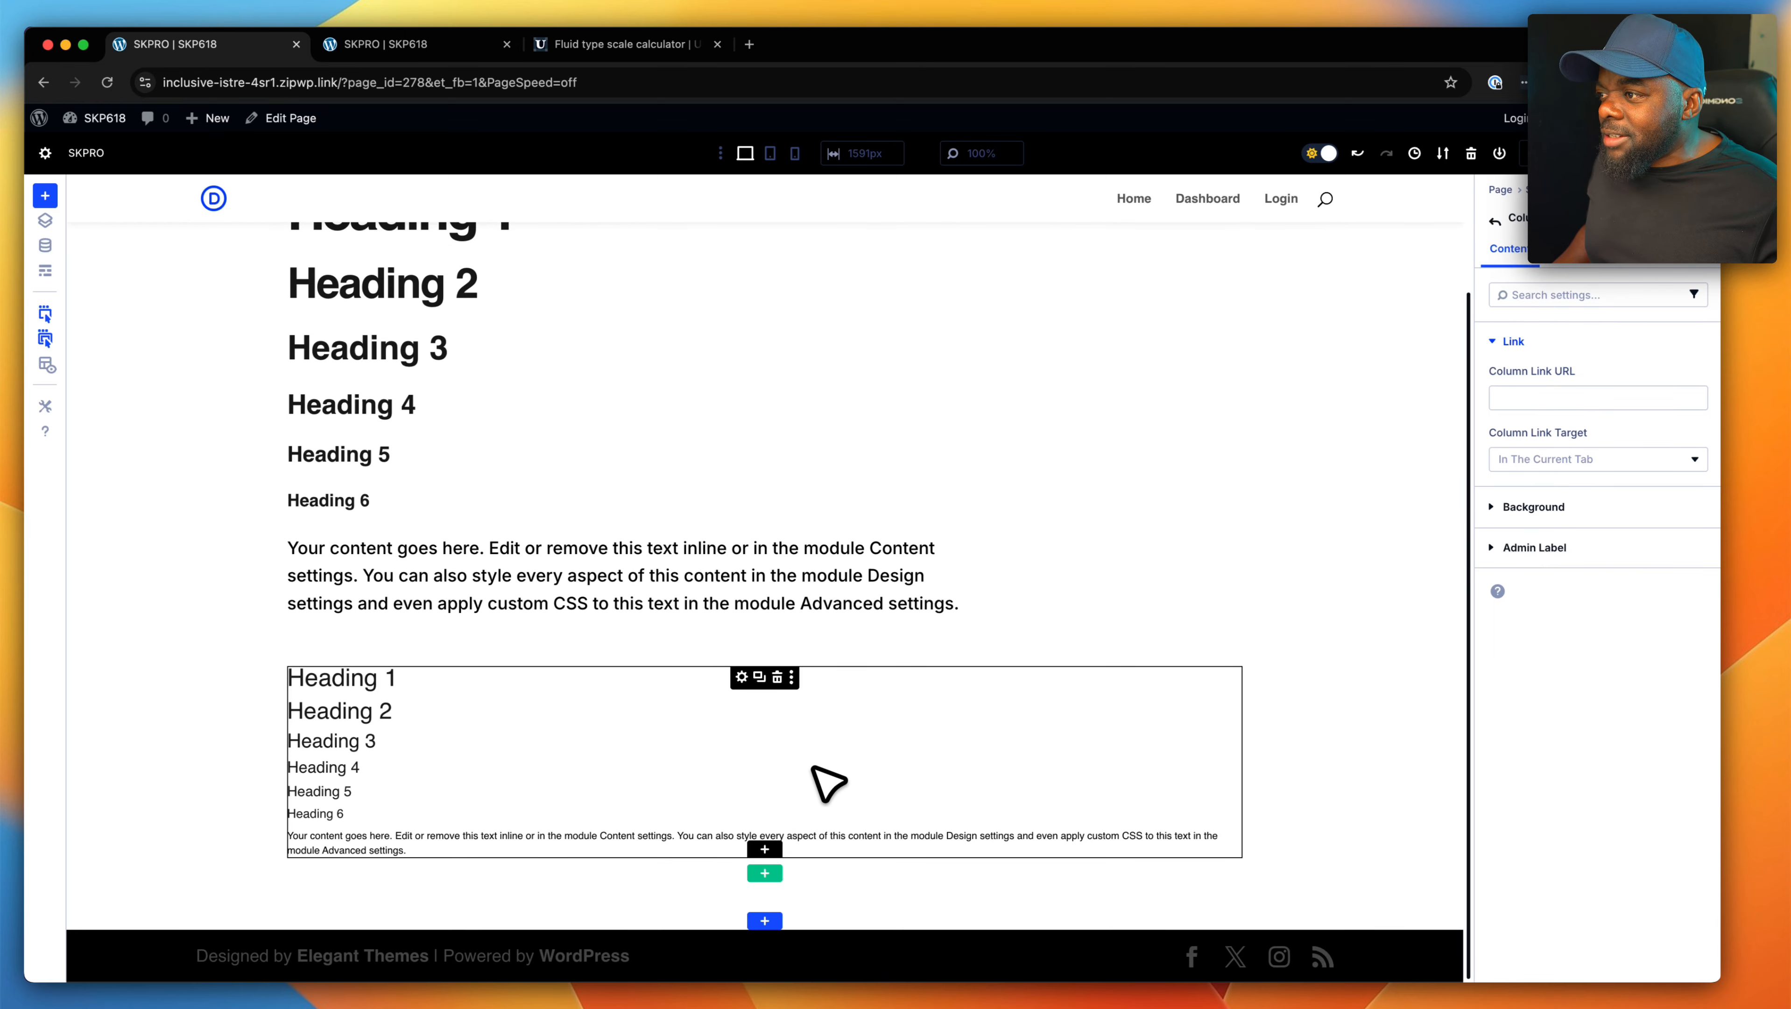
{"action": "left_click", "coordinate": [778, 676]}
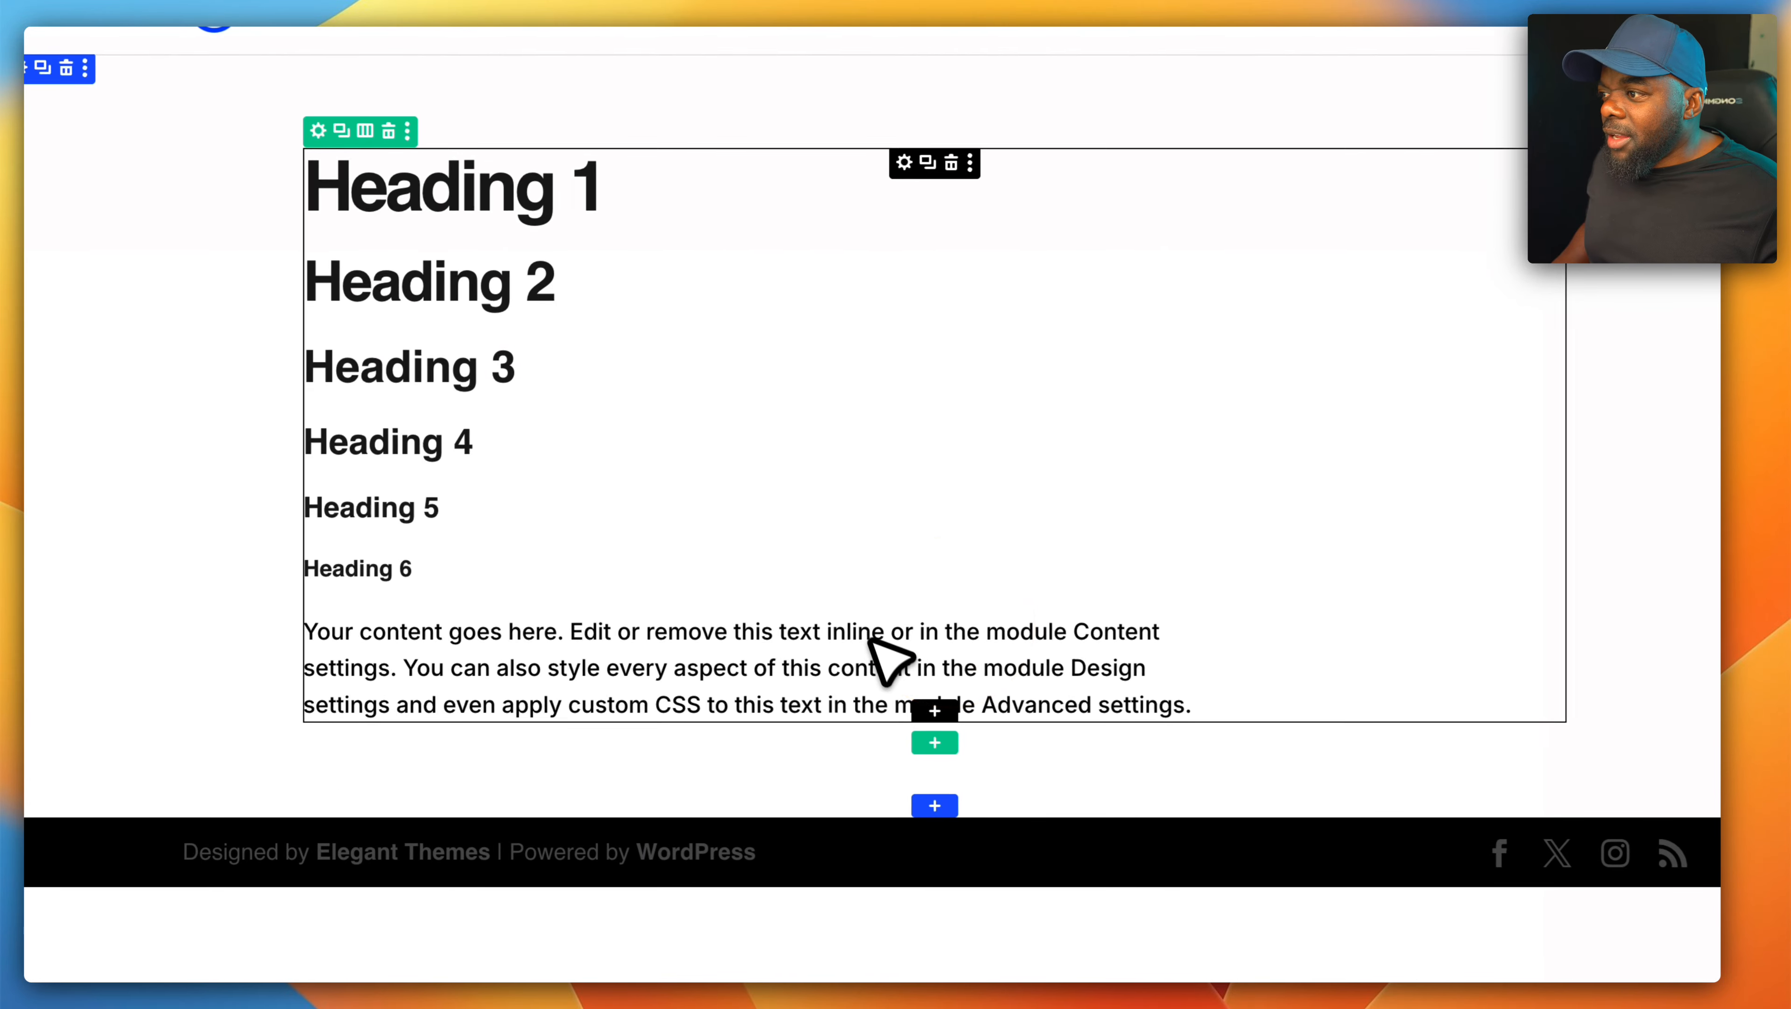
- Add a new row with a Text module reading "Your content goes here." and move the row above the headings
{"action": "left_click", "coordinate": [934, 740]}
{"action": "left_click", "coordinate": [798, 381]}
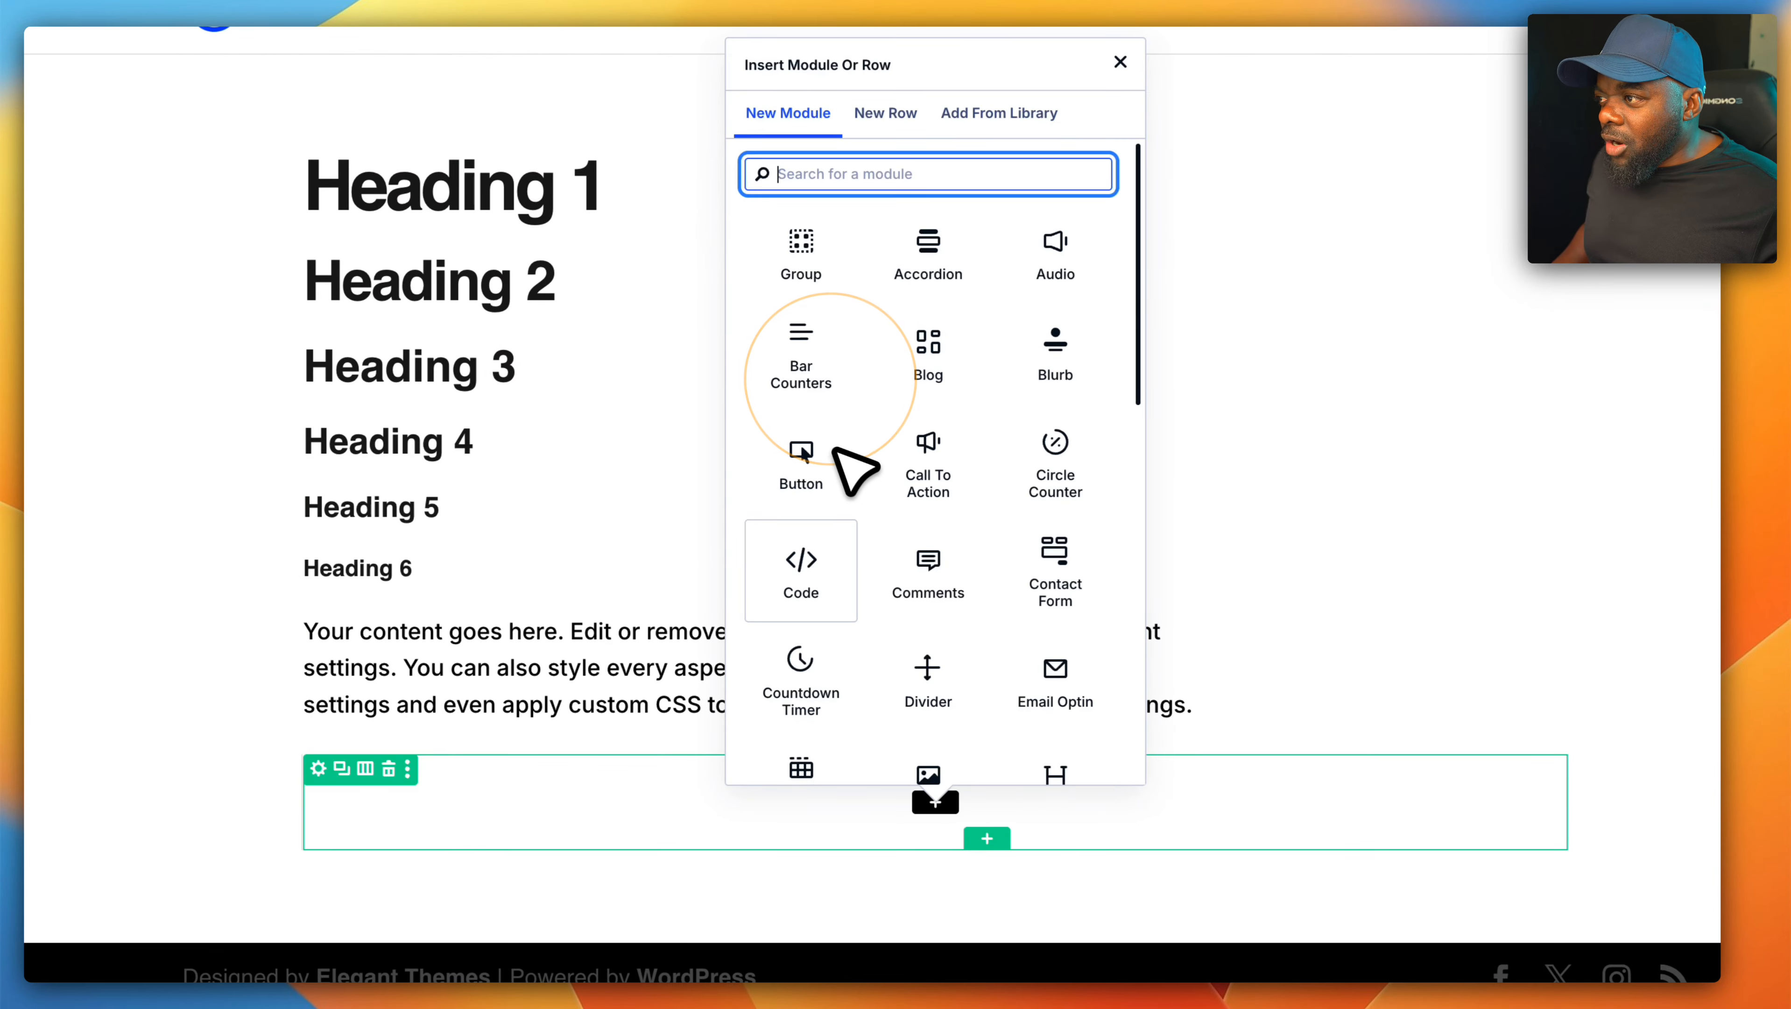
{"action": "type", "text": "text"}
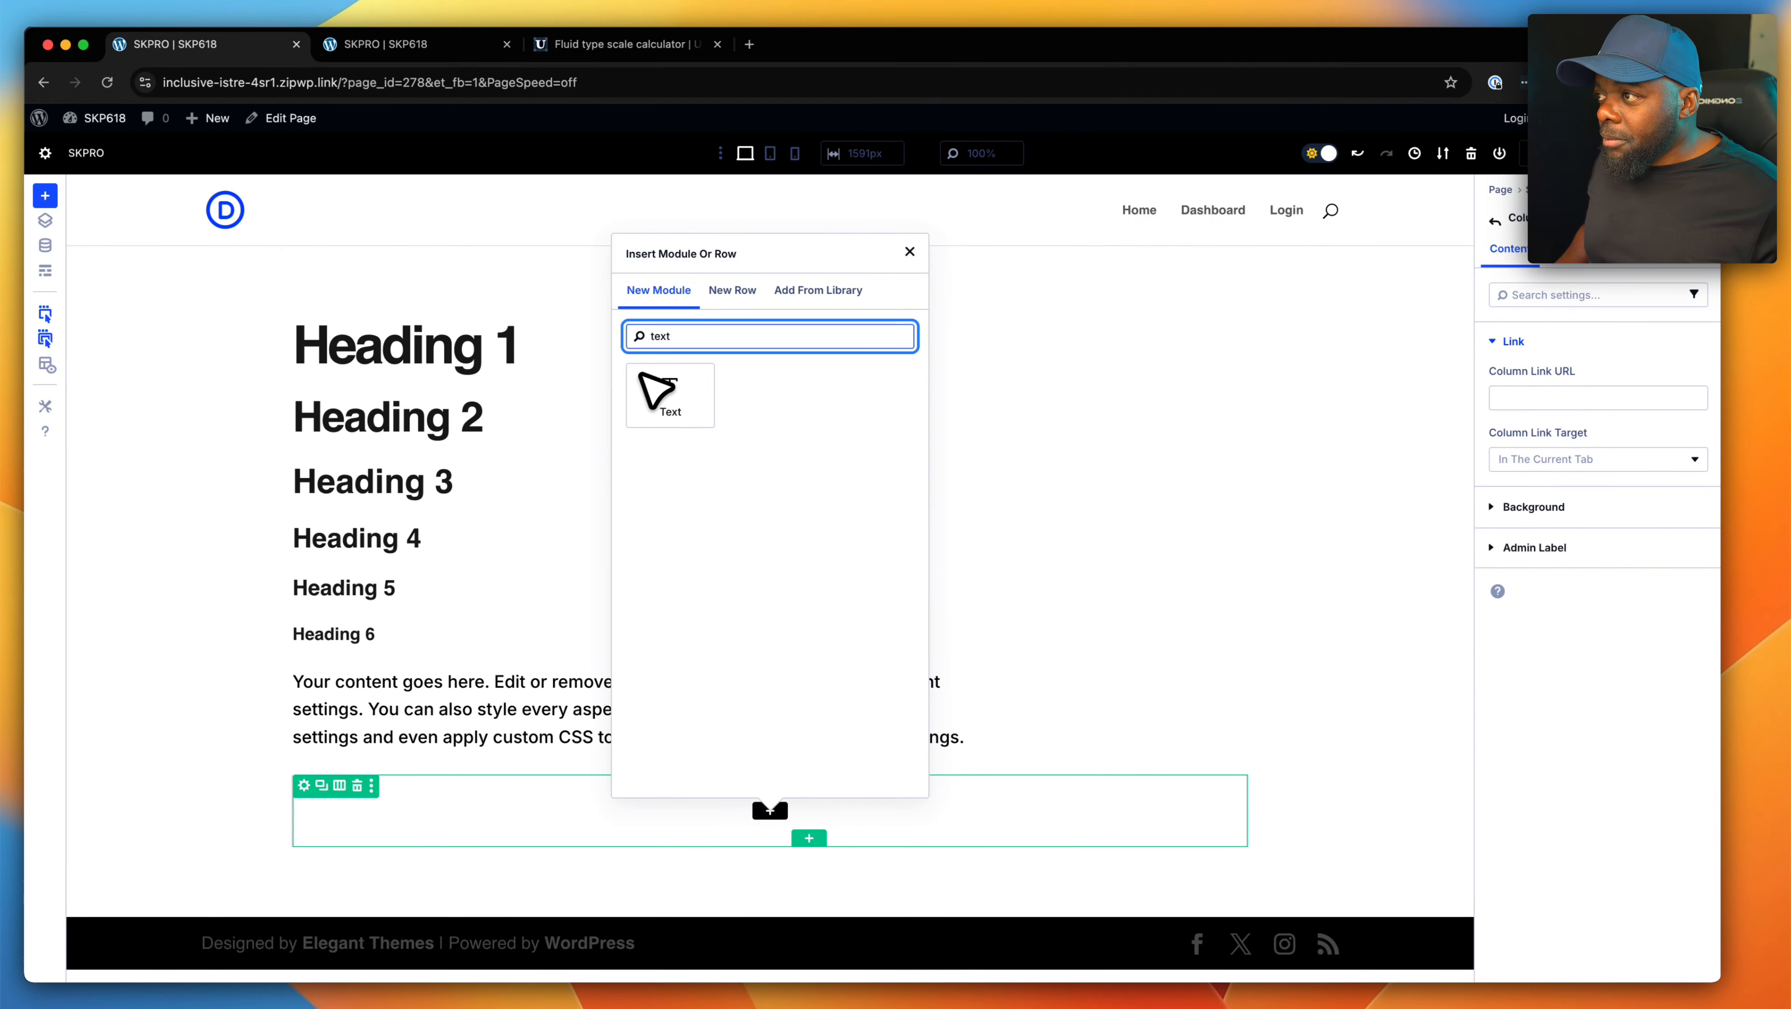
{"action": "left_click", "coordinate": [657, 389]}
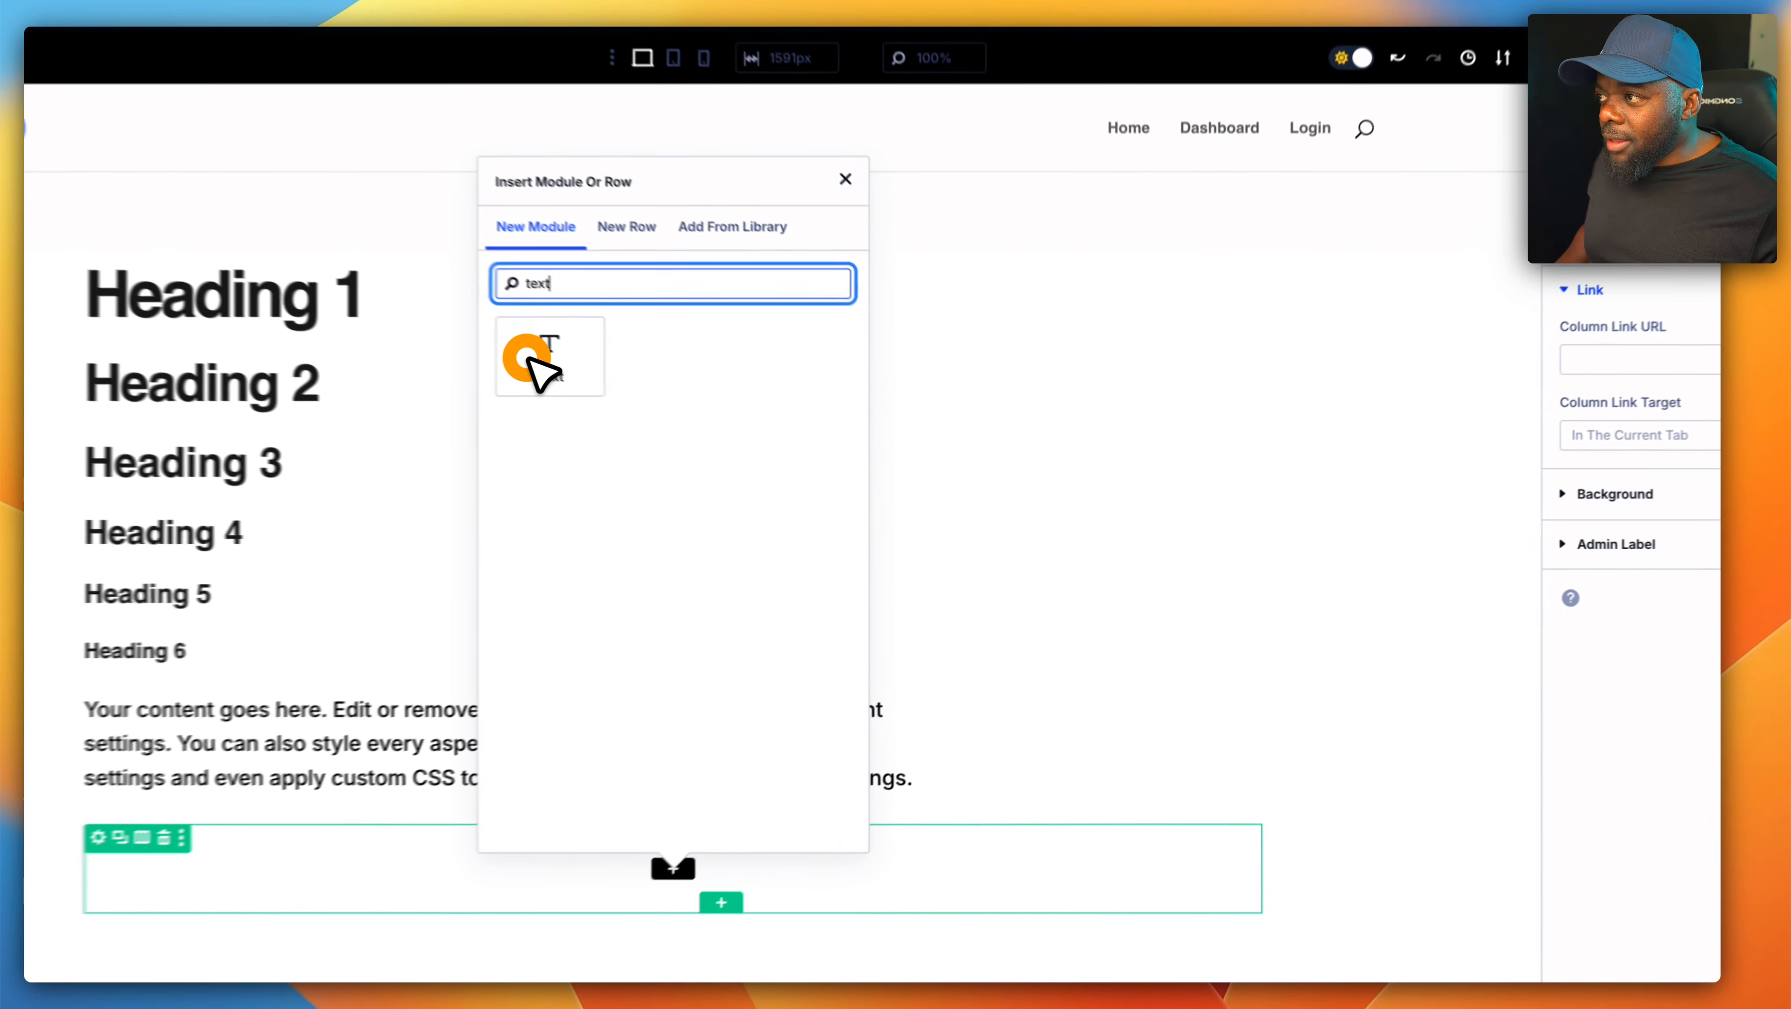
{"action": "left_click_drag", "start_coordinate": [1608, 462], "coordinate": [1675, 644]}
{"action": "key", "text": "BackSpace"}
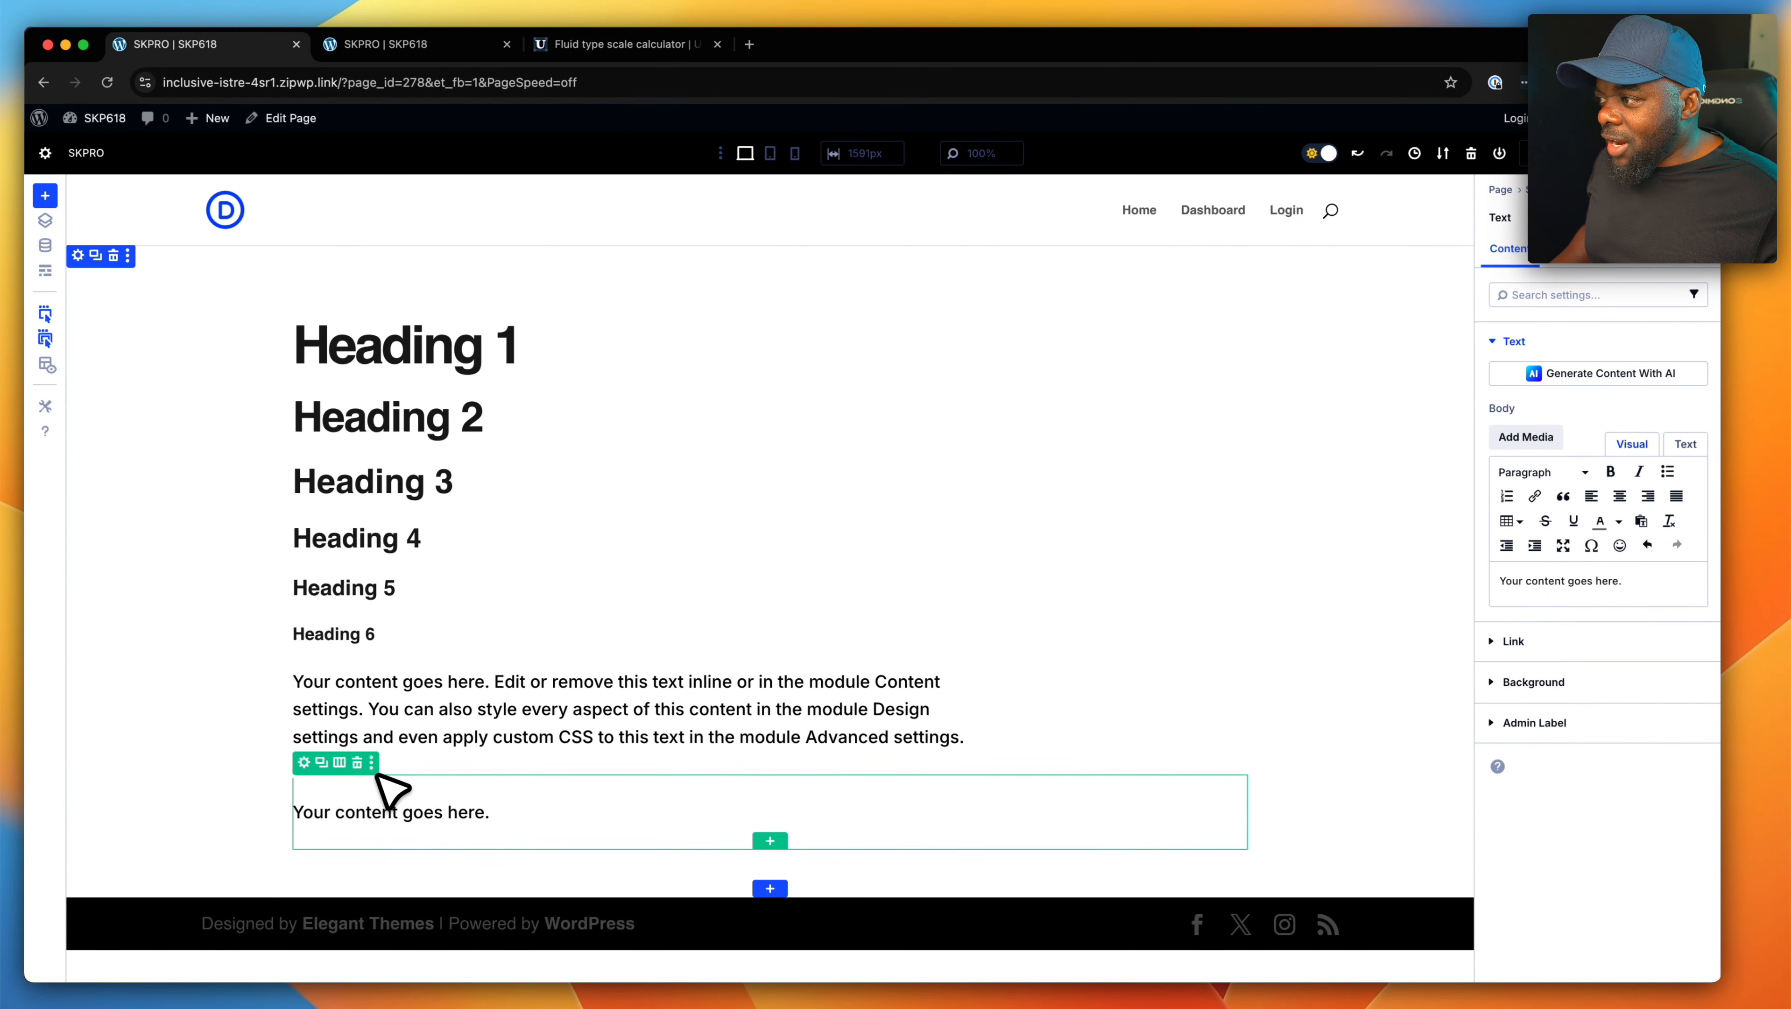
{"action": "left_click", "coordinate": [358, 763]}
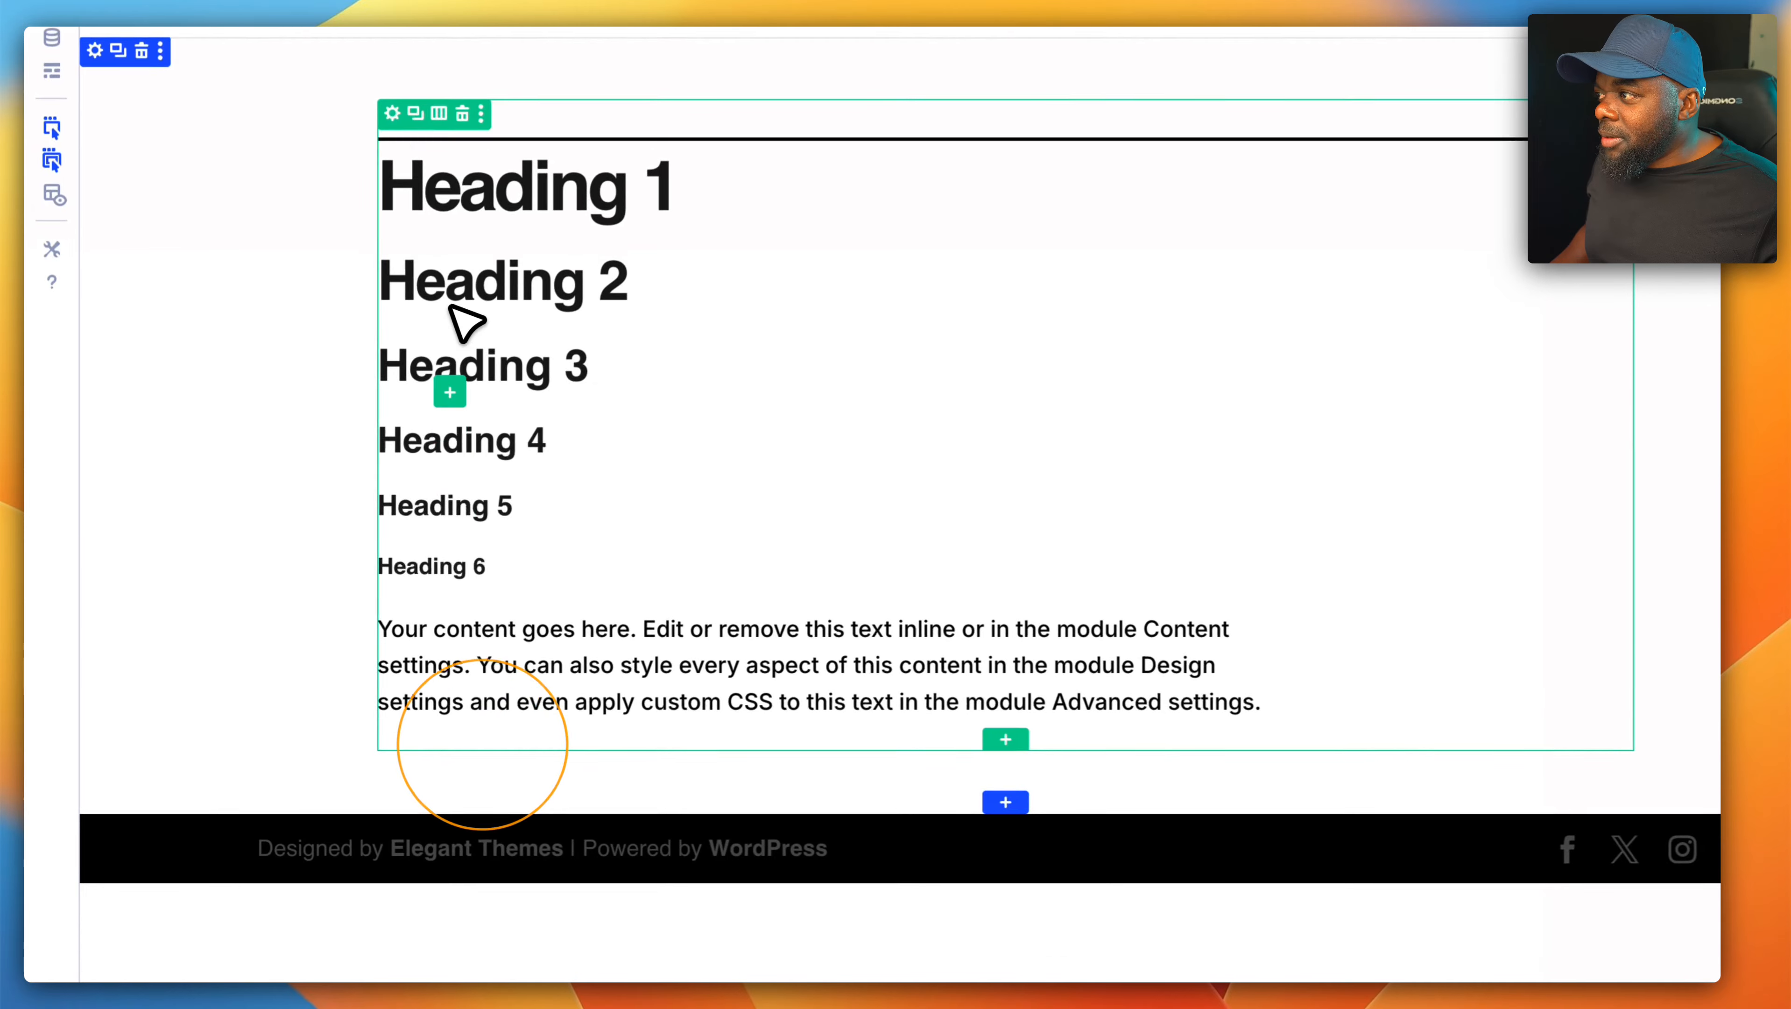
{"action": "left_click_drag", "start_coordinate": [450, 307], "coordinate": [468, 161]}
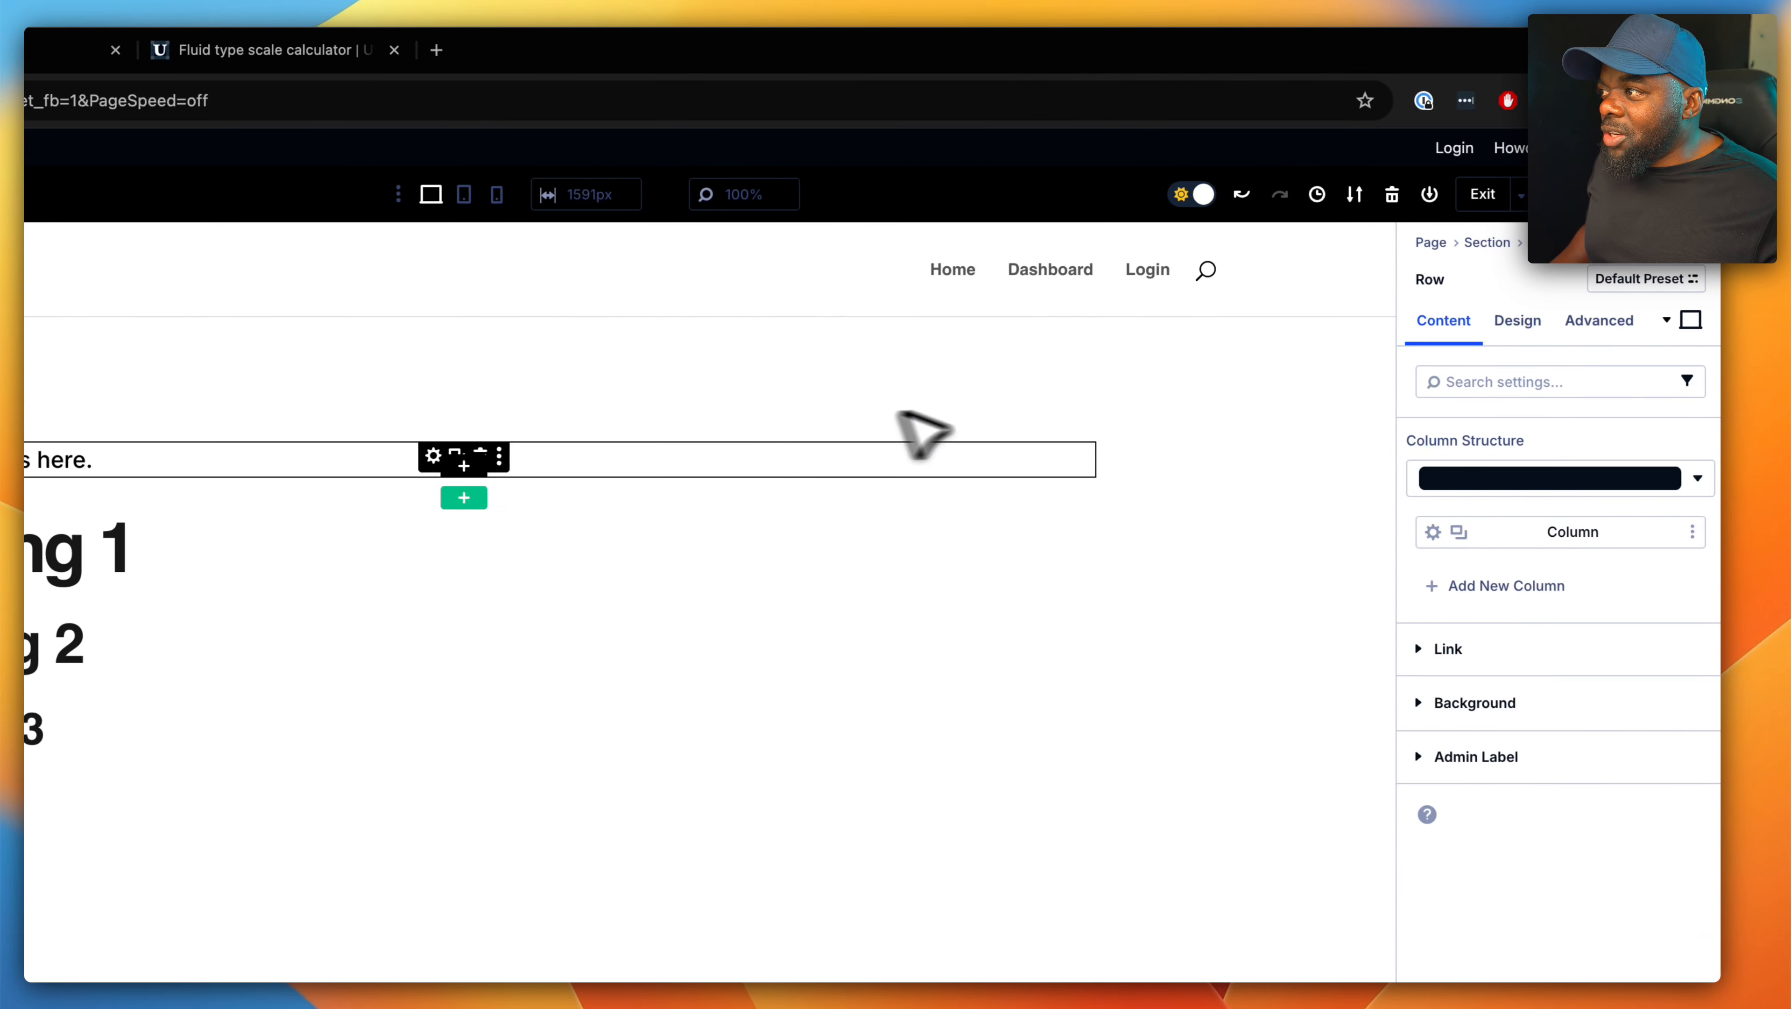
- Assign the CSS class heading-l to the "Your content goes here." Text module
{"action": "left_click", "coordinate": [132, 460]}
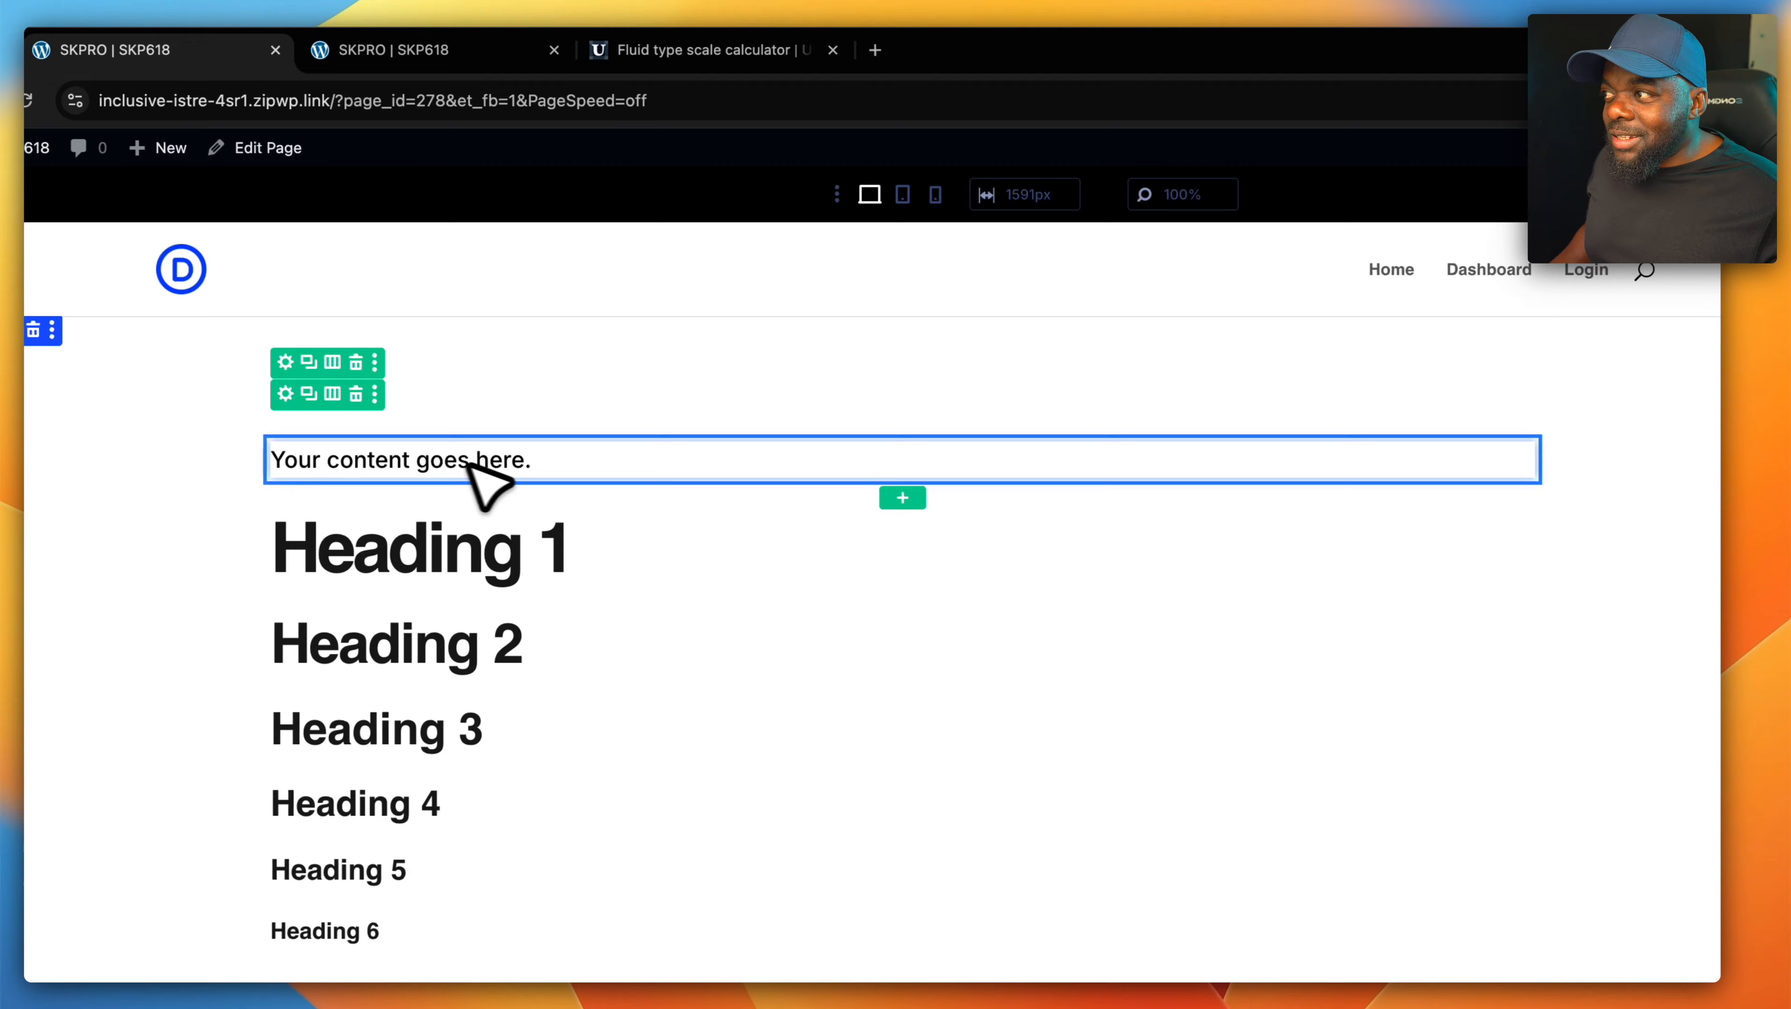
{"action": "left_click", "coordinate": [1597, 322]}
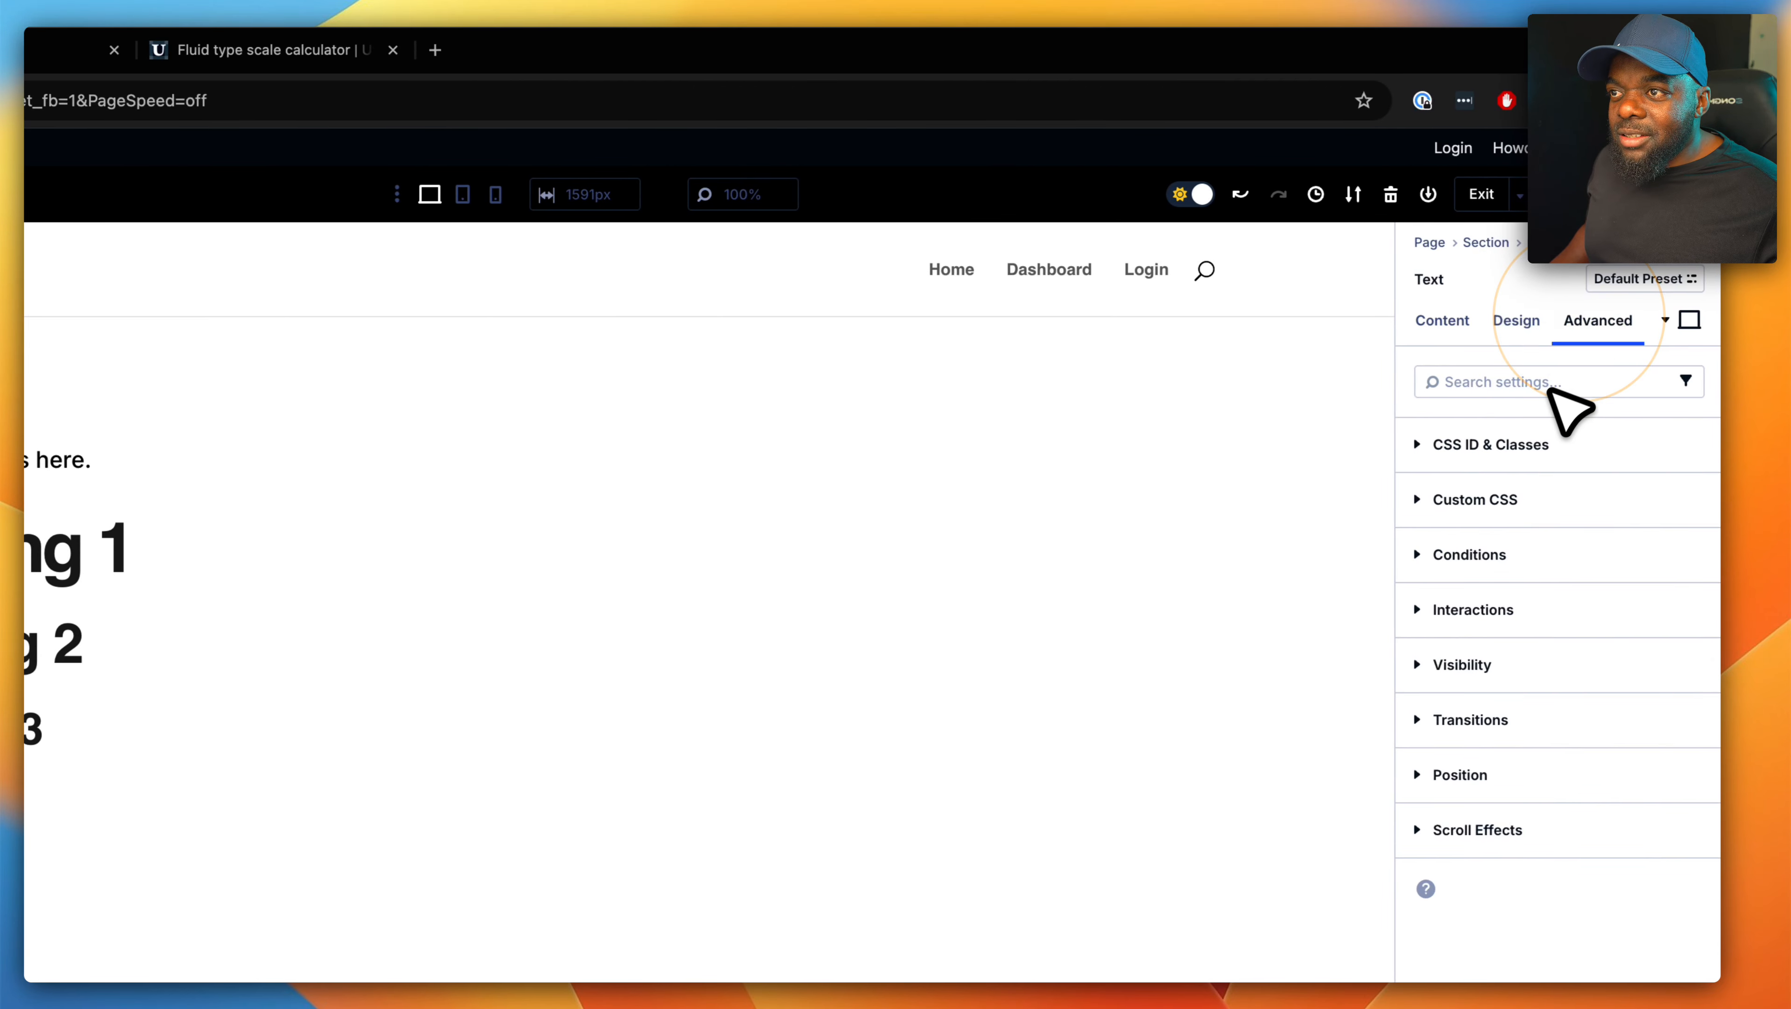
{"action": "left_click", "coordinate": [1516, 444]}
{"action": "left_click", "coordinate": [1457, 602]}
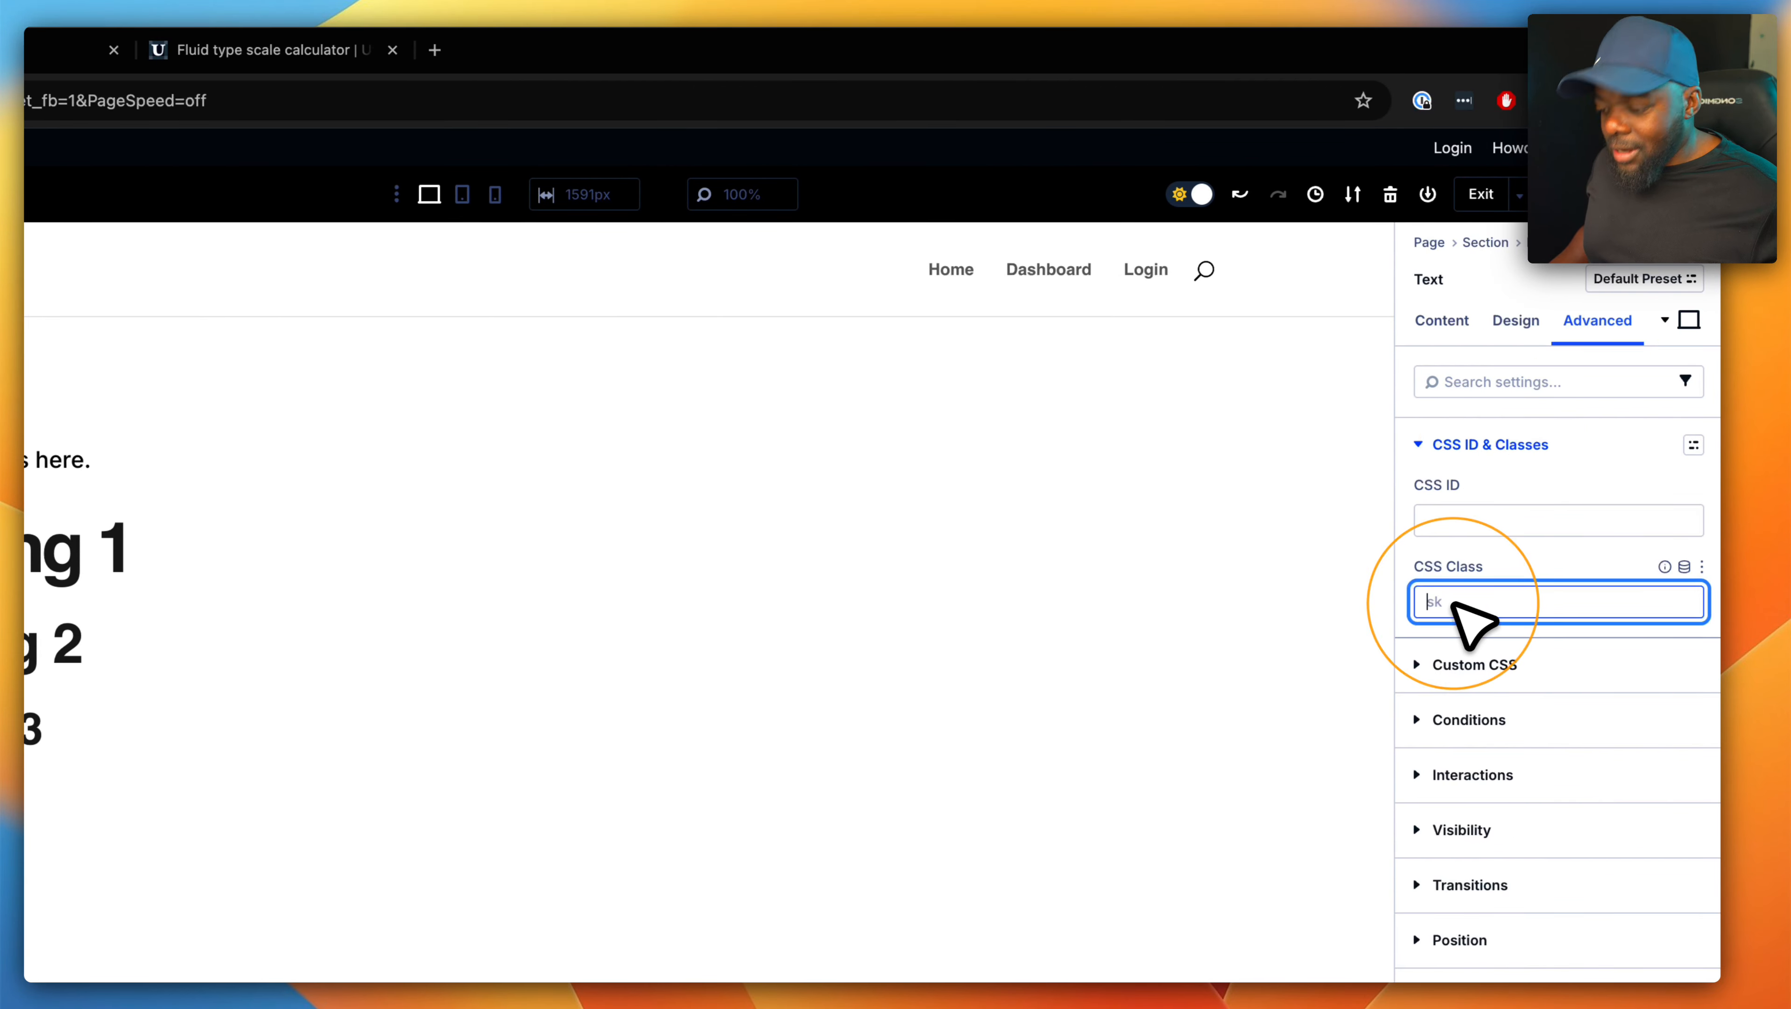
{"action": "type", "text": "heading"}
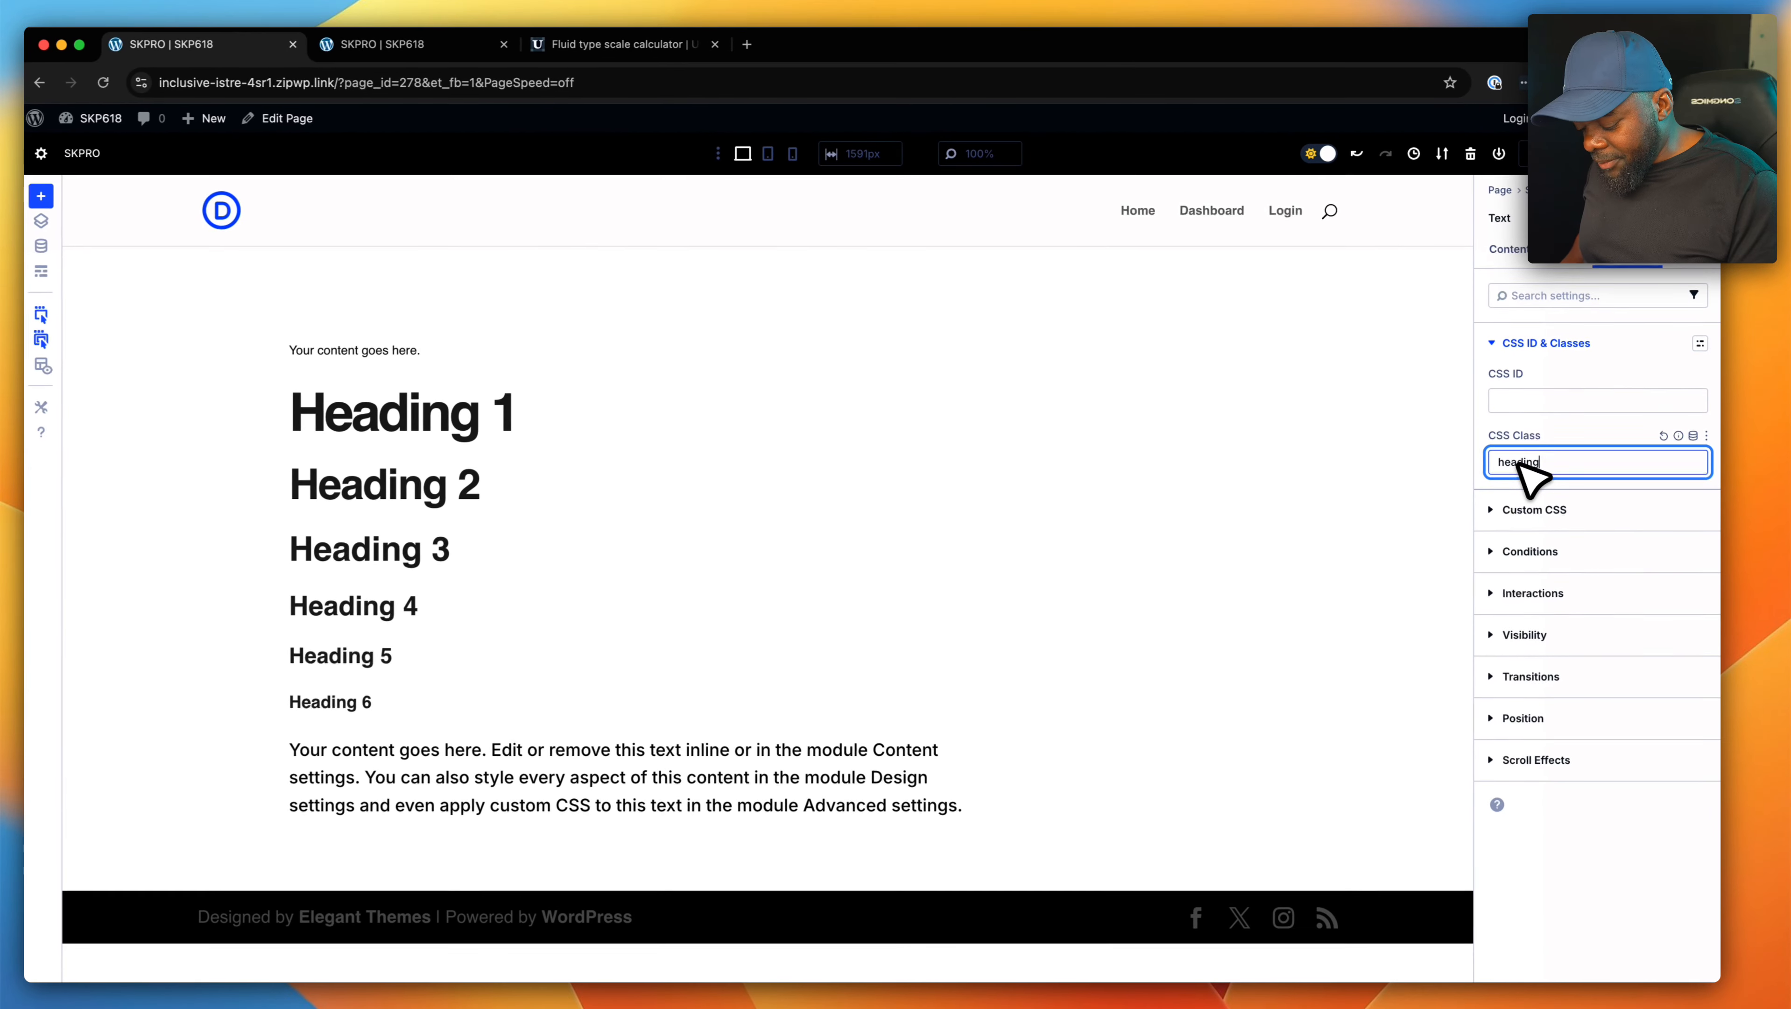
{"action": "type", "text": "-l"}
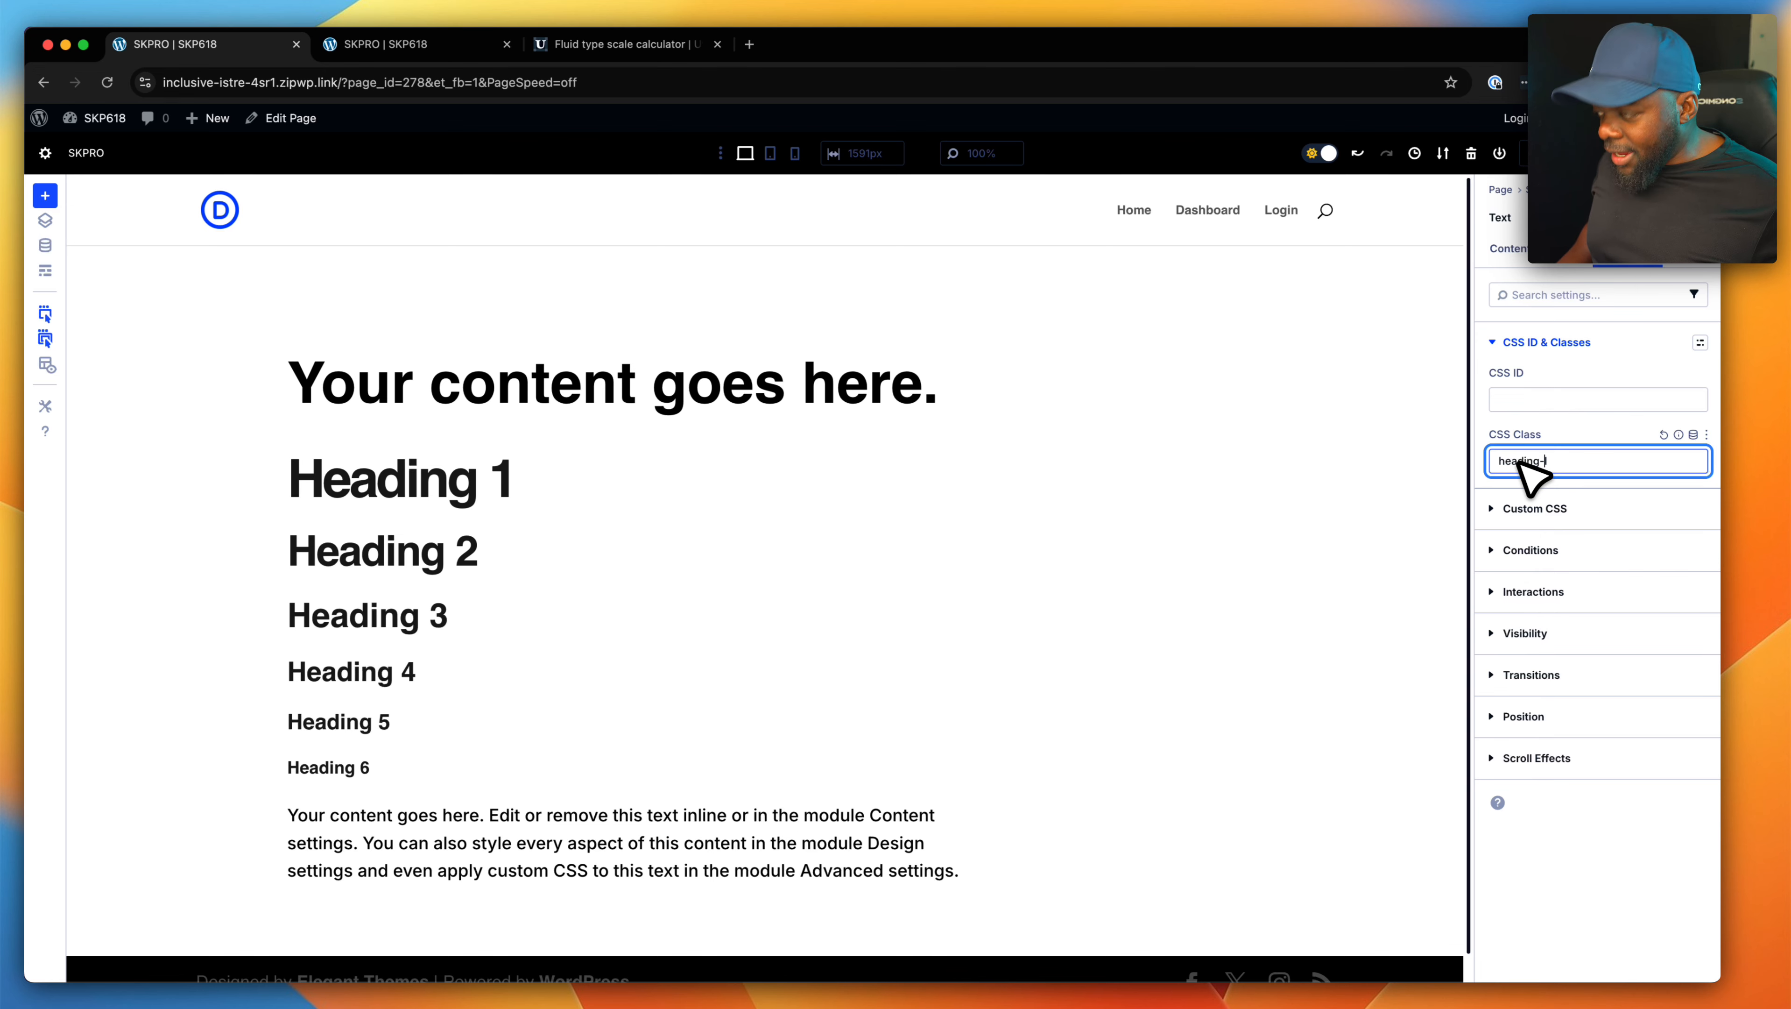
- Change the module's CSS class successively to heading-xl, heading-2xl and heading-3xl
{"action": "key", "text": "BackSpace"}
{"action": "type", "text": "xl"}
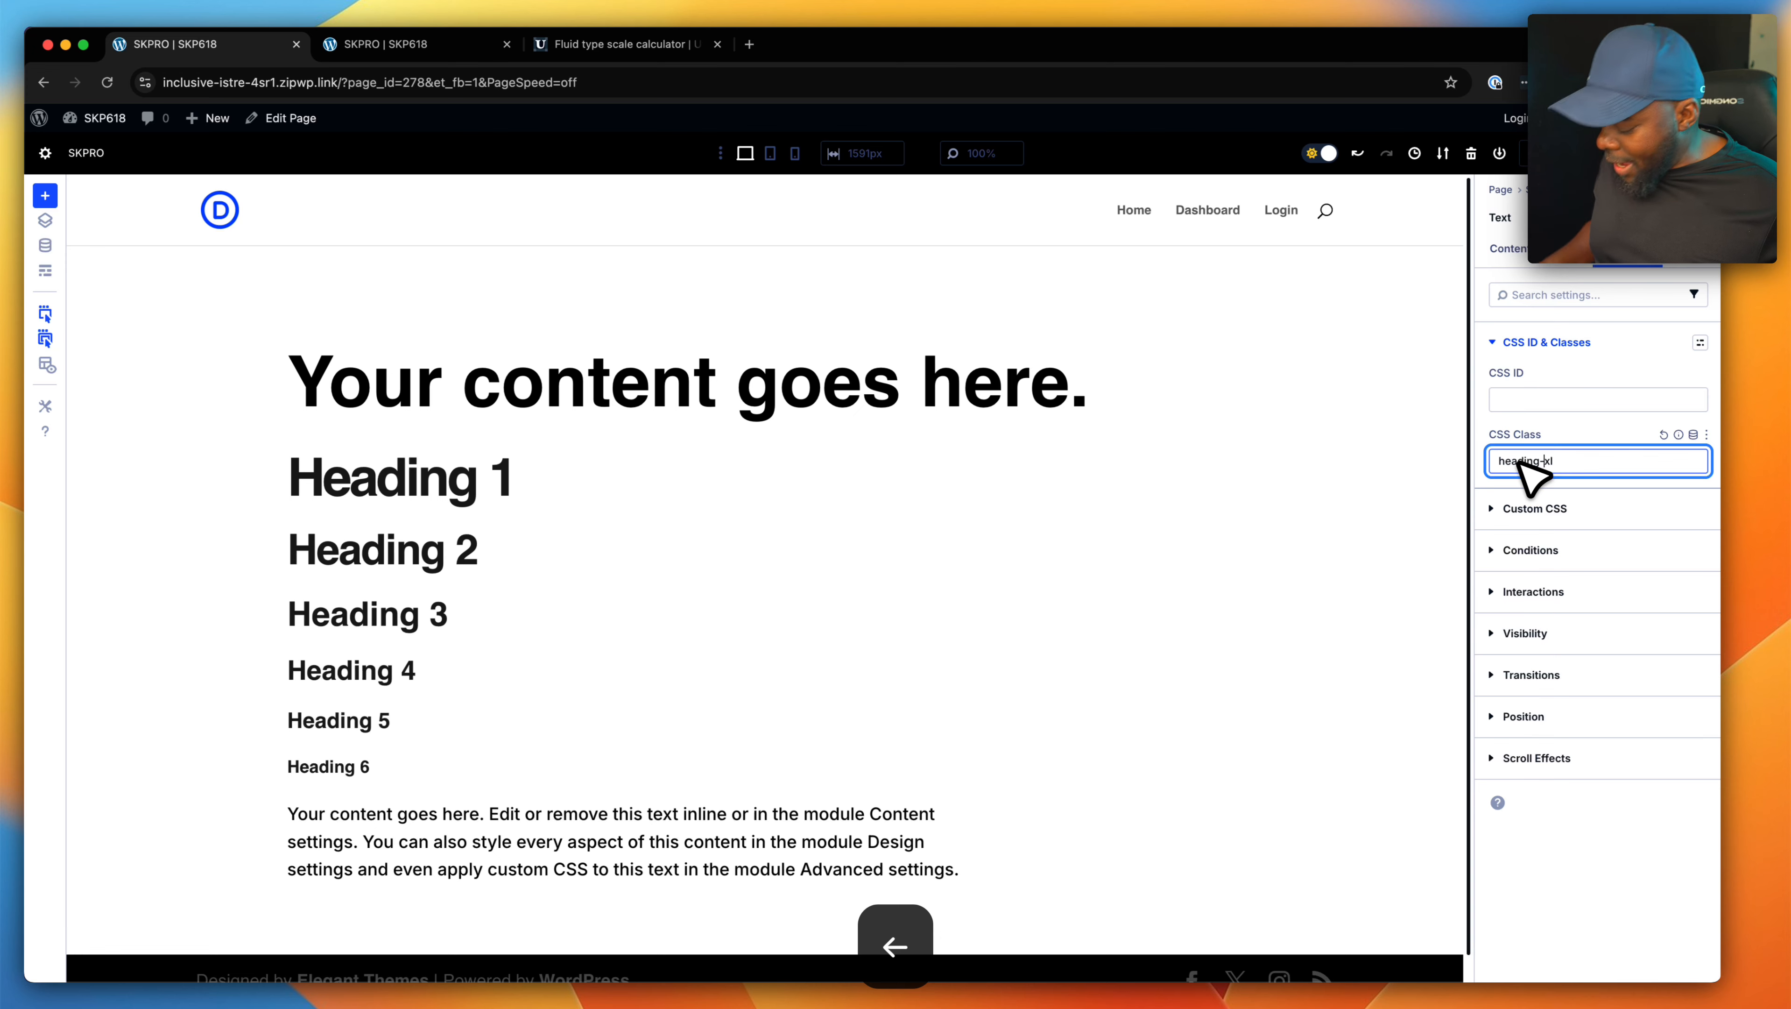
{"action": "type", "text": "2"}
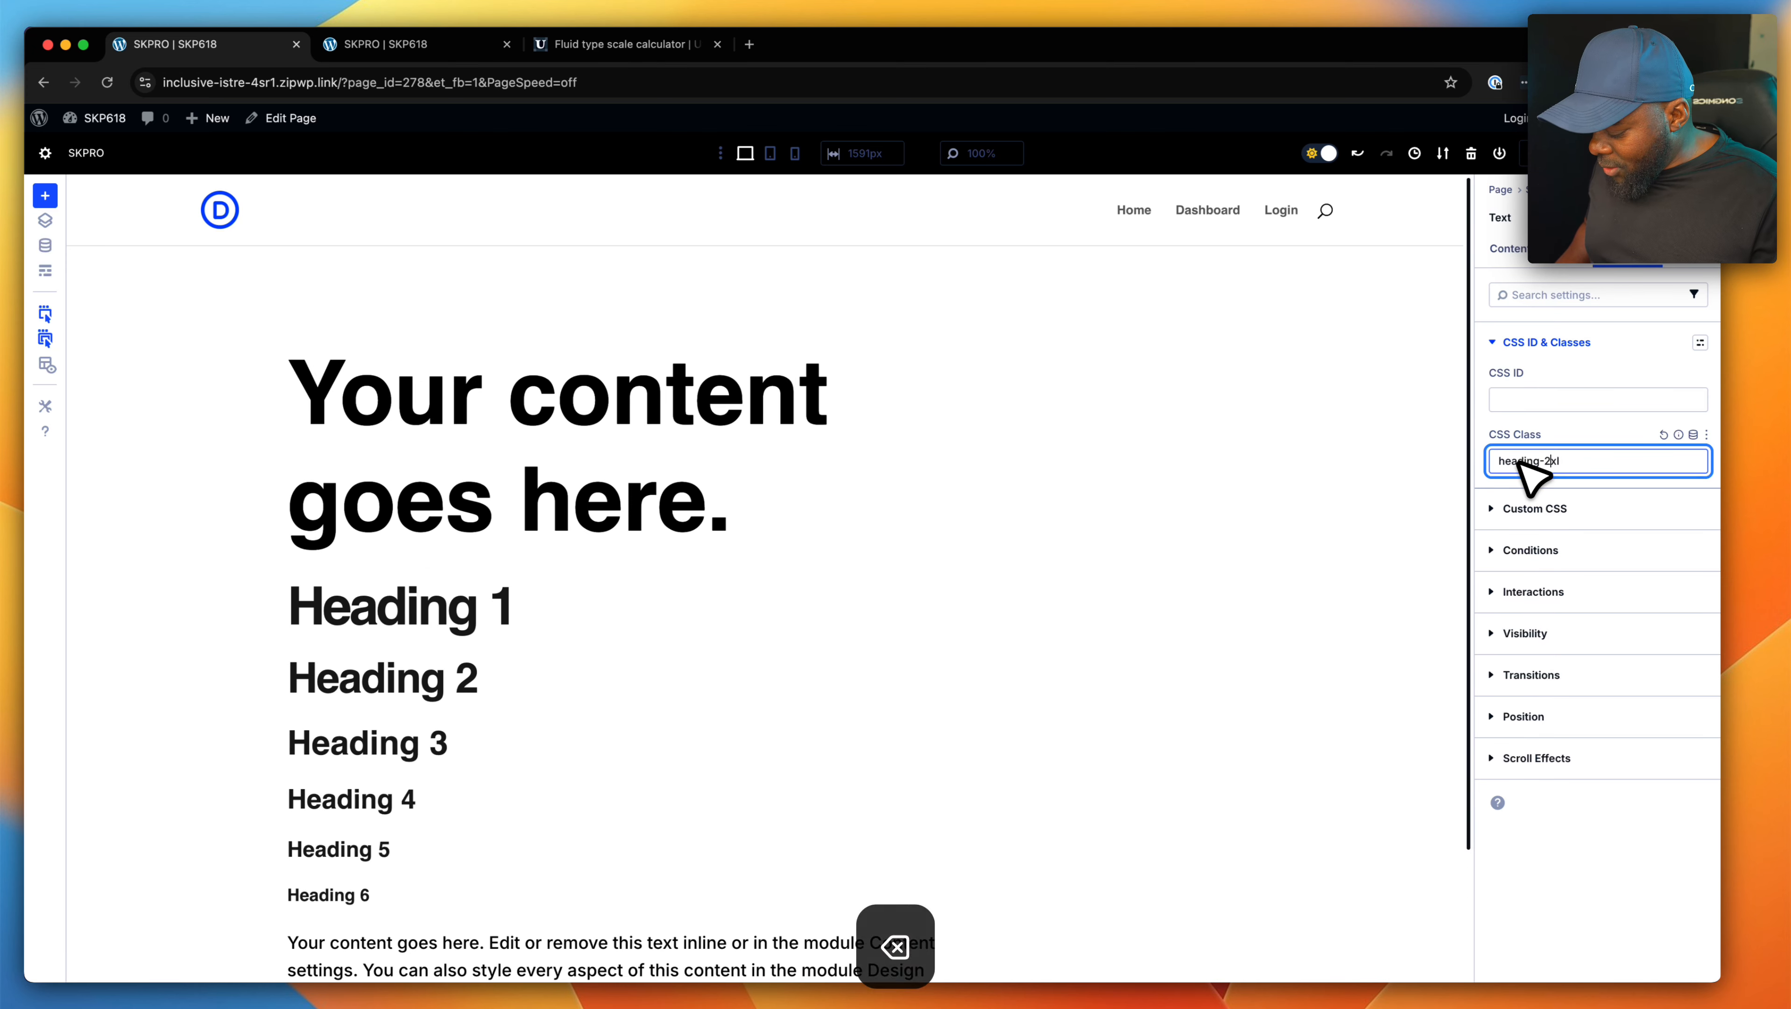
{"action": "key", "text": "BackSpace"}
{"action": "type", "text": "3"}
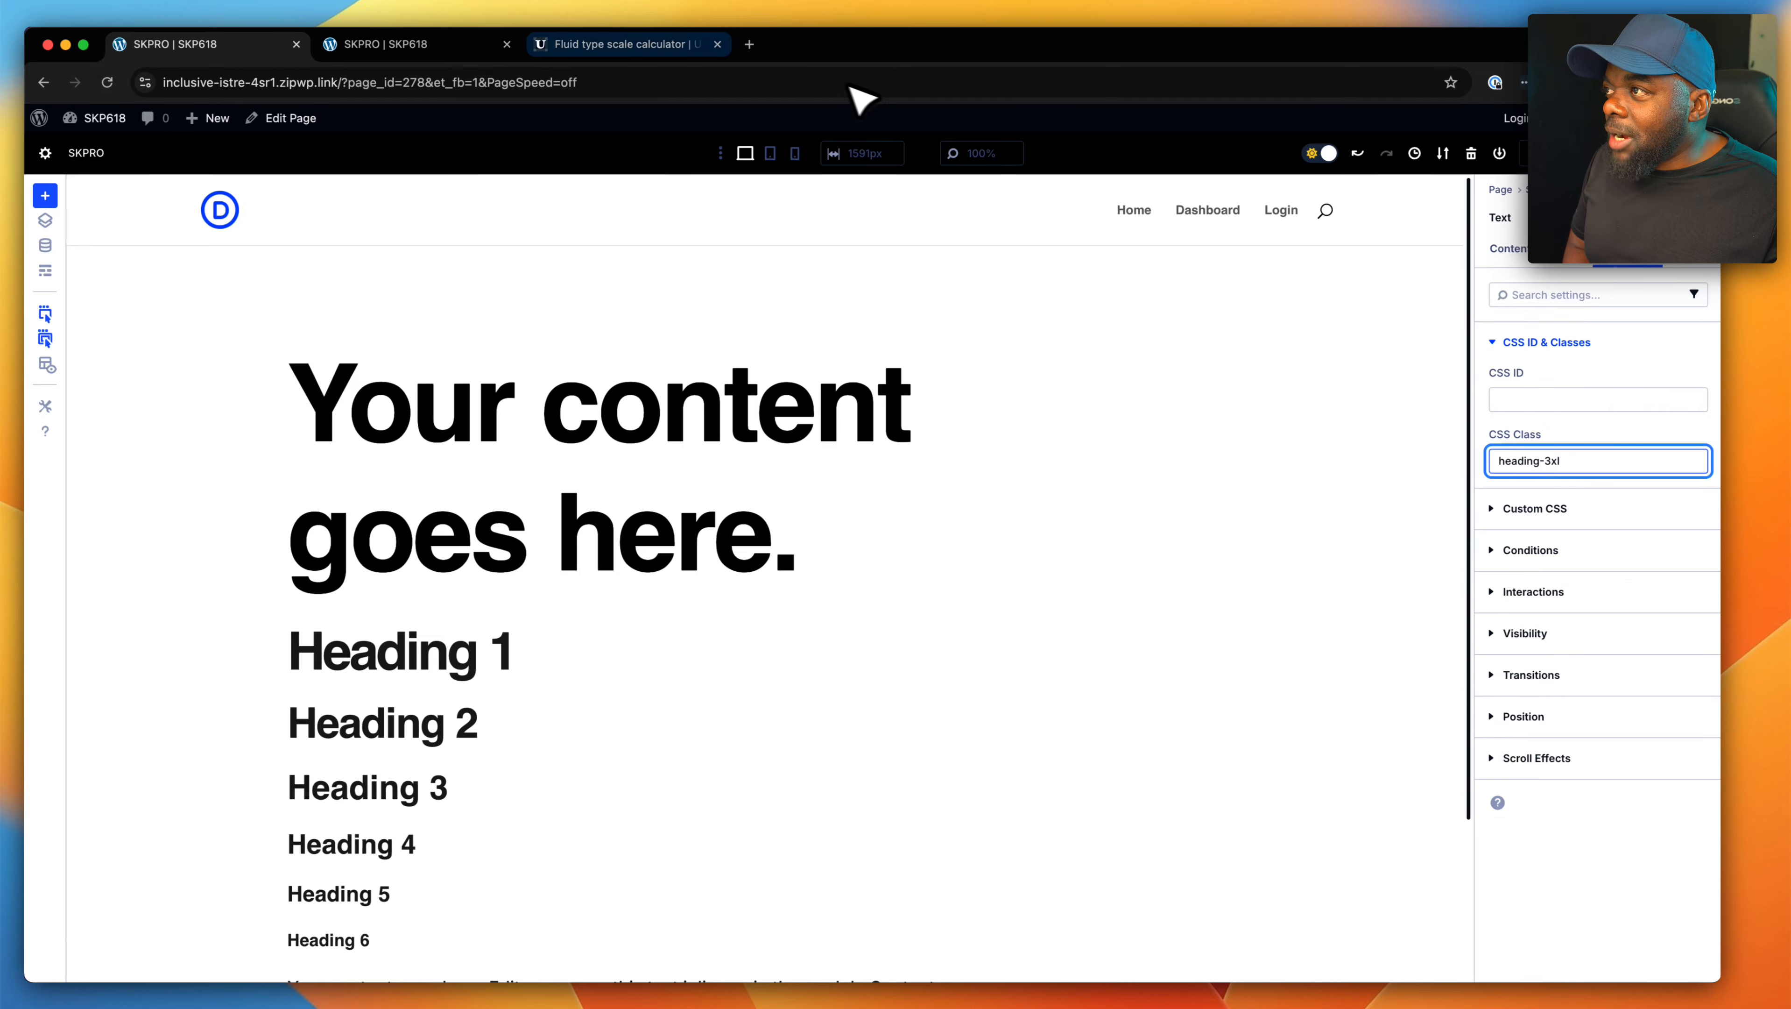
- In the Utopia fluid type scale calculator, set the max viewport font size to 48 px and review the calculated sizes
{"action": "left_click", "coordinate": [653, 47]}
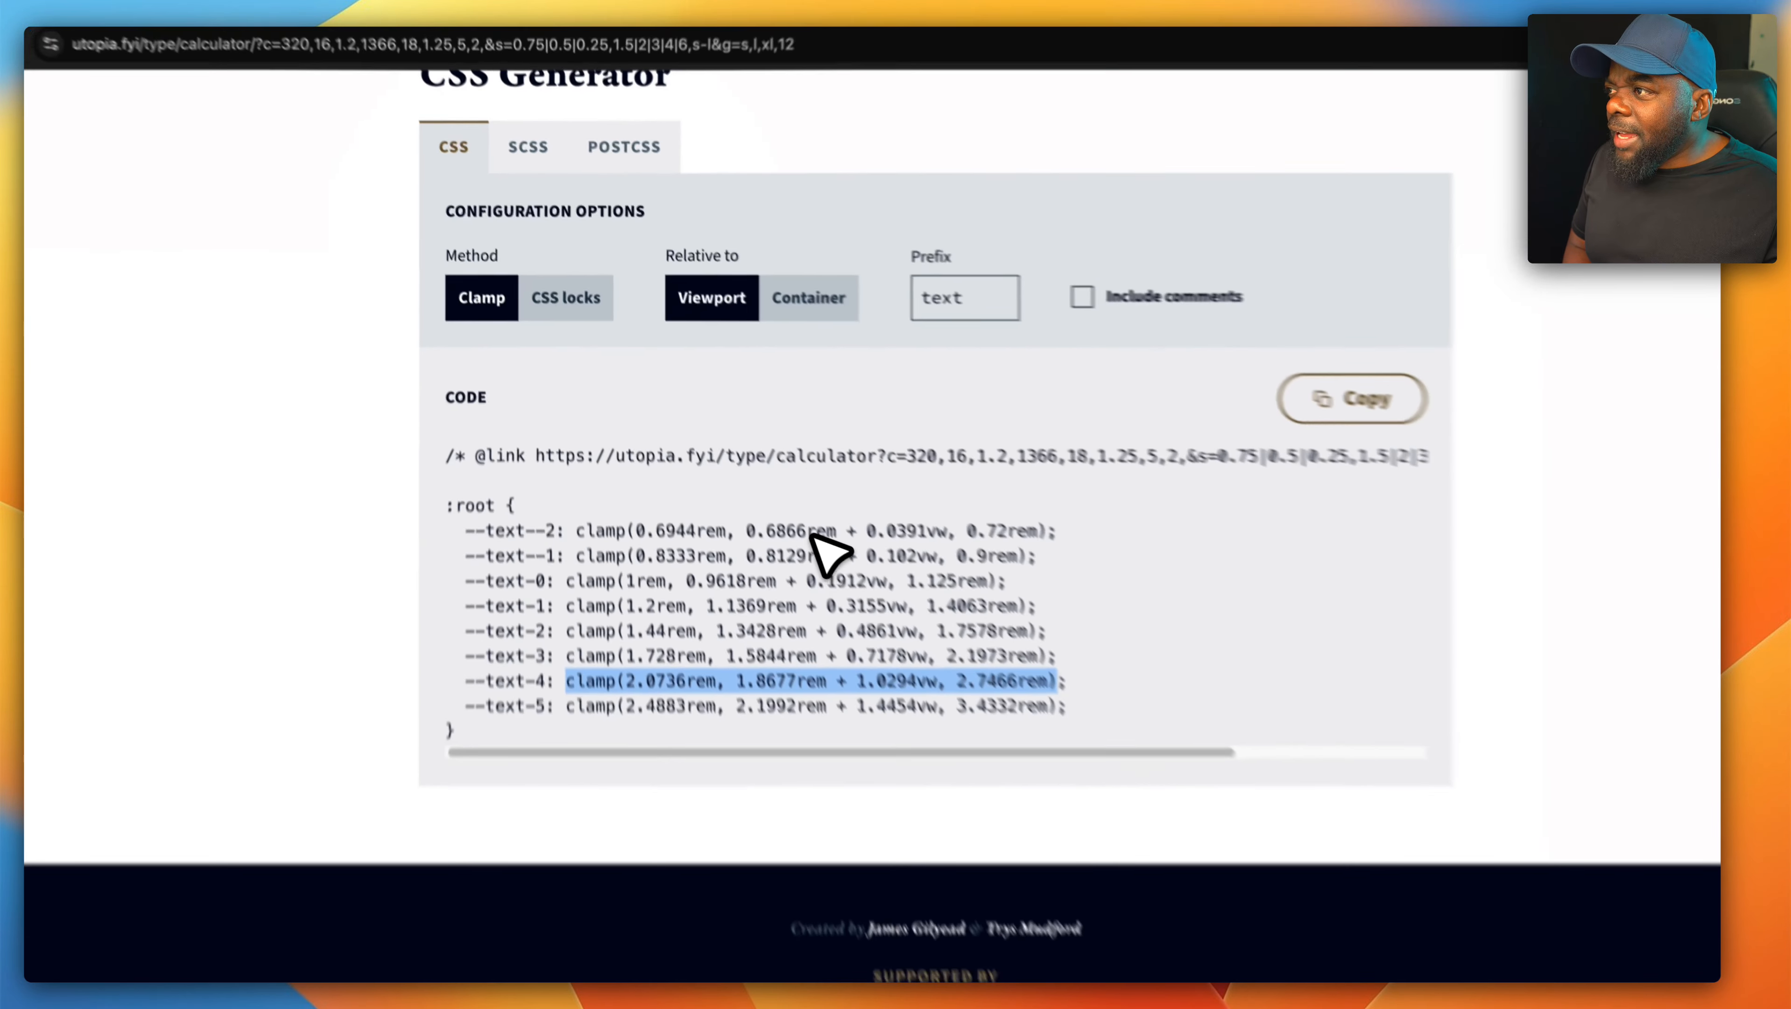
{"action": "scroll", "coordinate": [858, 402], "scroll_direction": "up", "scroll_amount": 15}
{"action": "scroll", "coordinate": [870, 399], "scroll_direction": "up", "scroll_amount": 5}
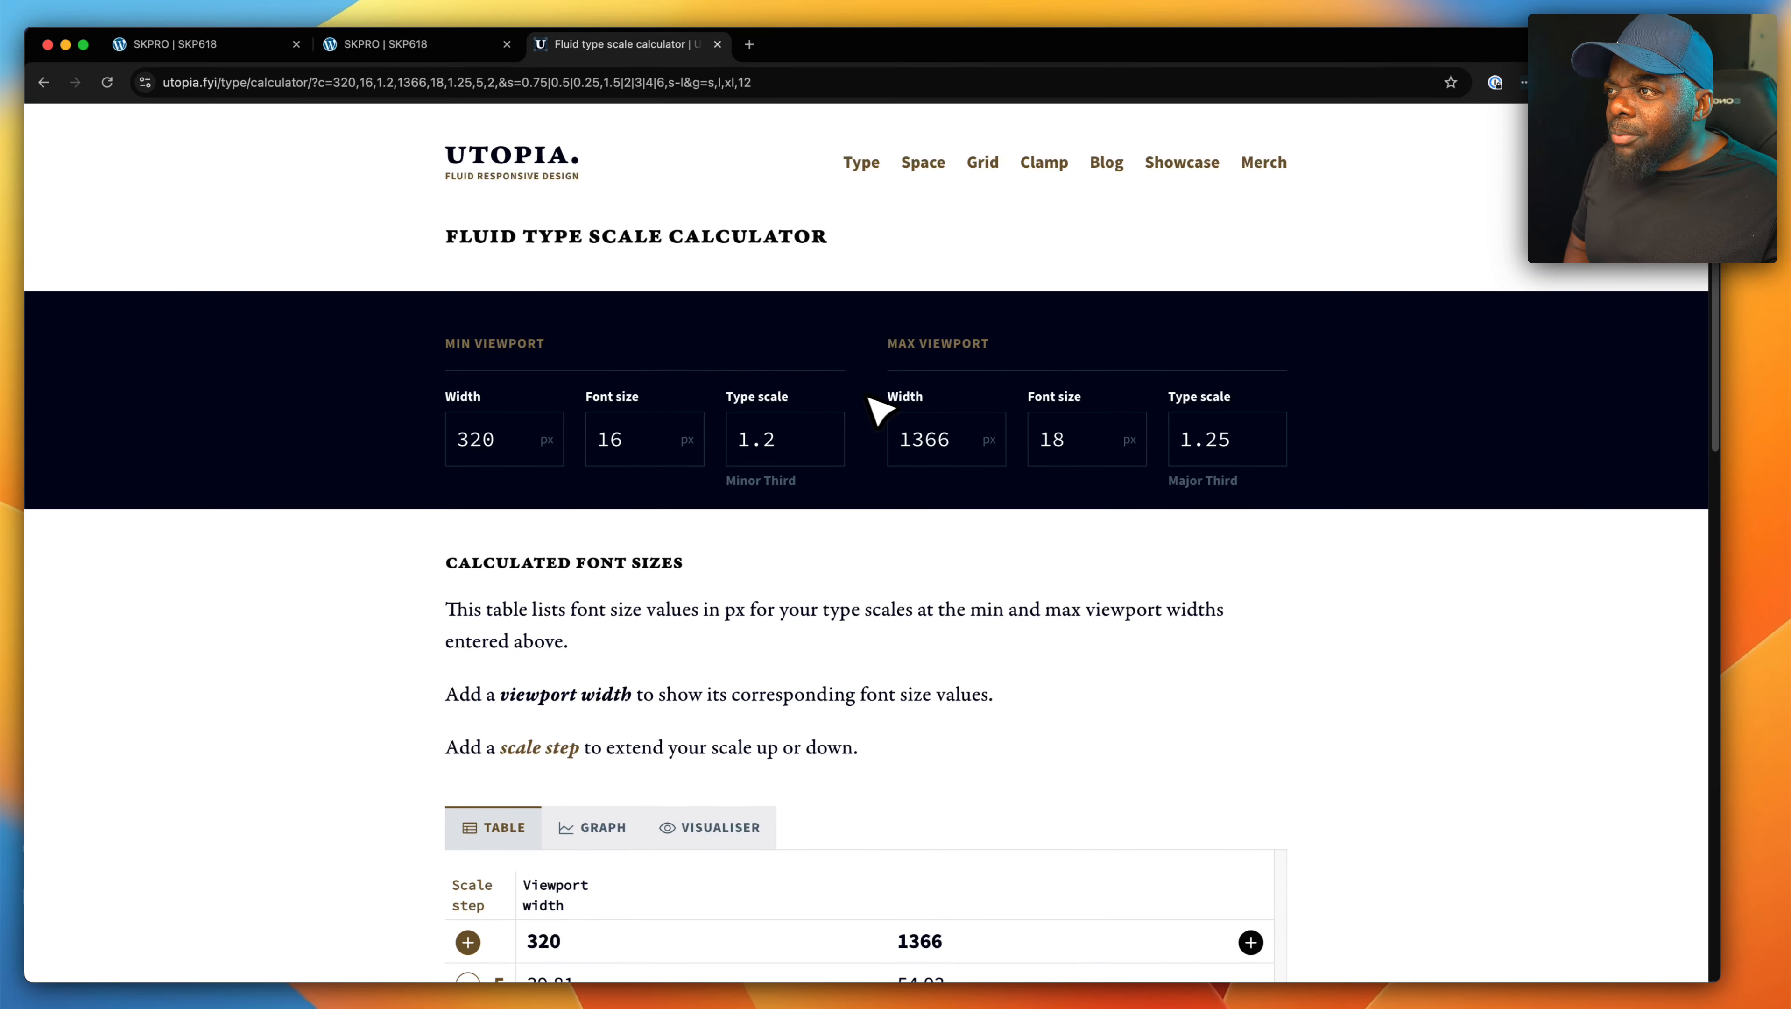
{"action": "double_click", "coordinate": [1063, 440]}
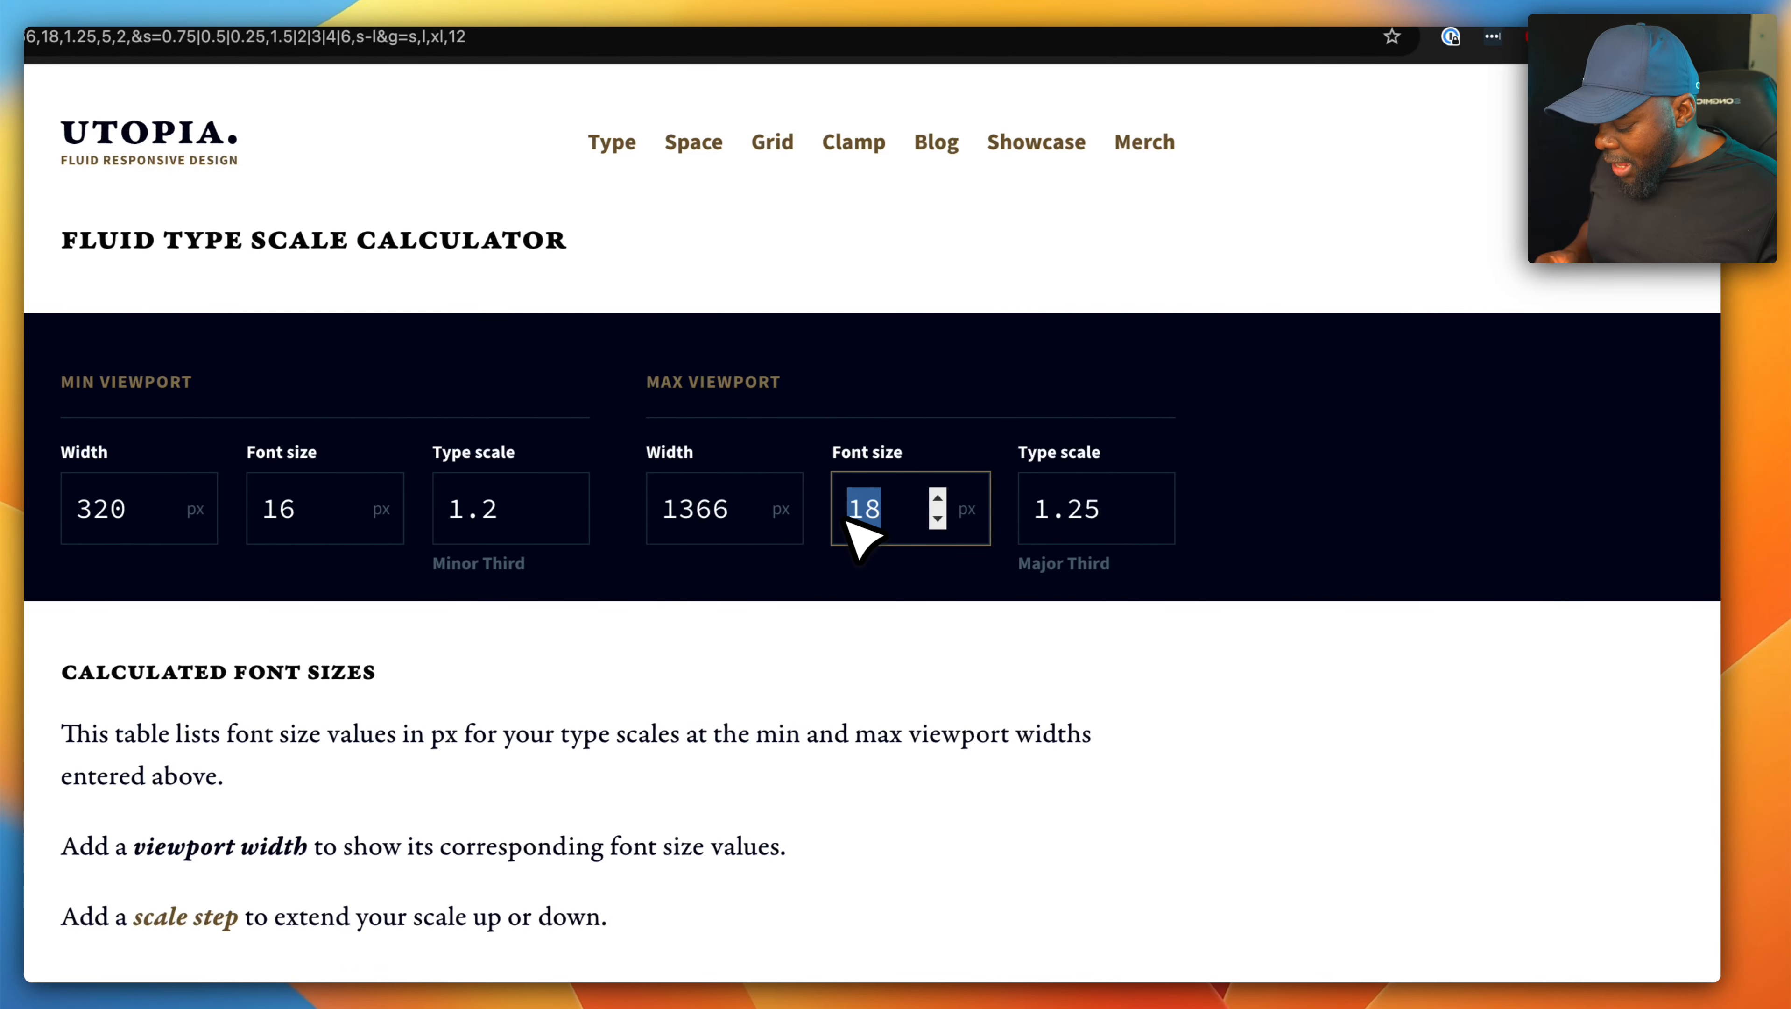
{"action": "type", "text": "48"}
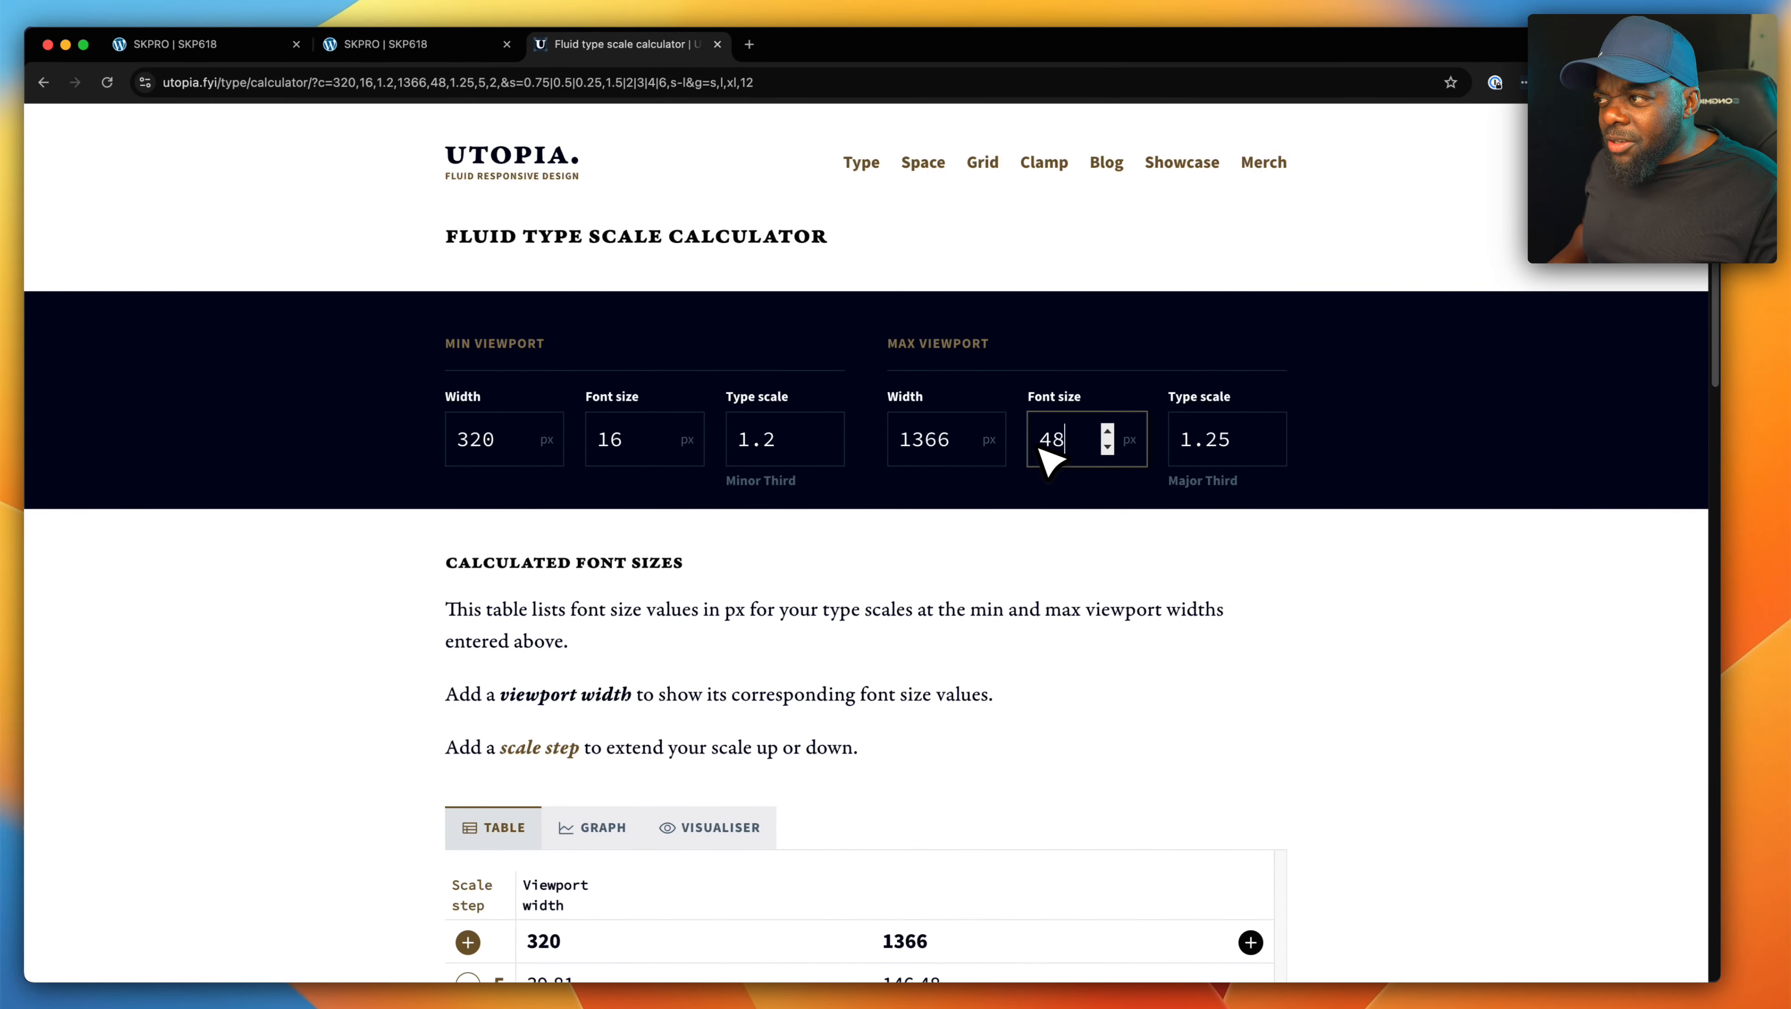
{"action": "left_click", "coordinate": [1001, 562]}
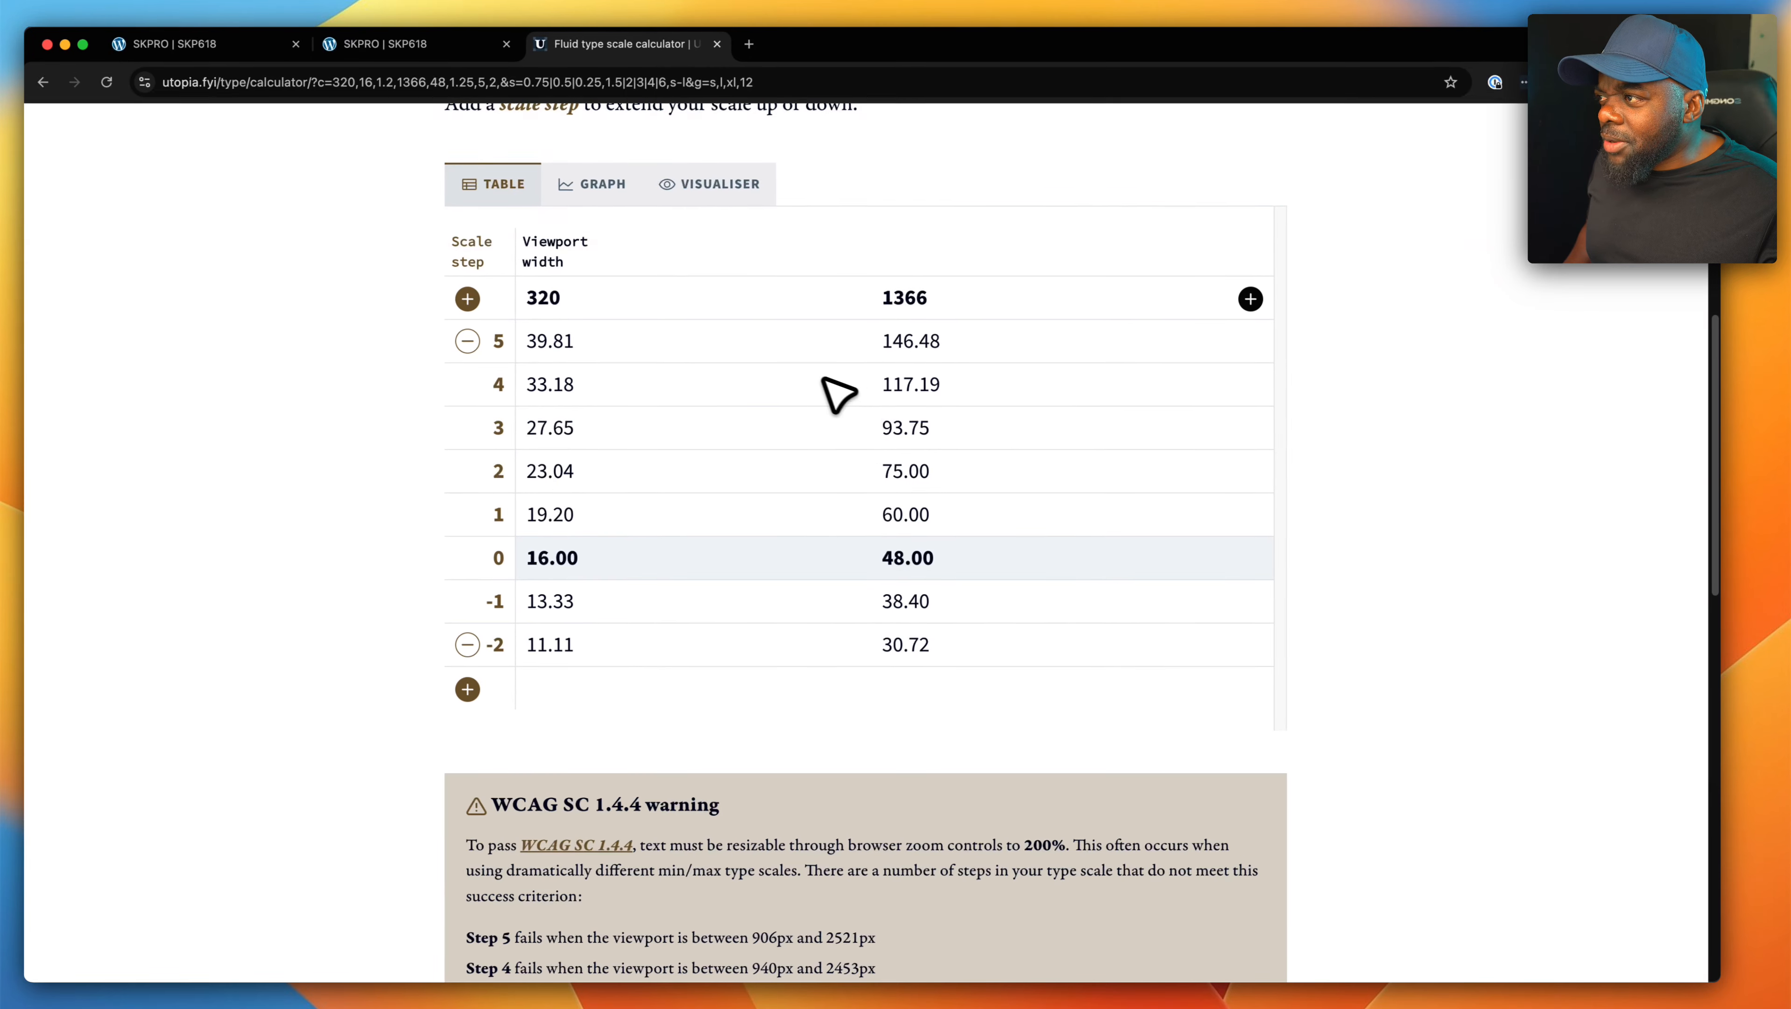
{"action": "scroll", "coordinate": [749, 678], "scroll_direction": "down", "scroll_amount": 8}
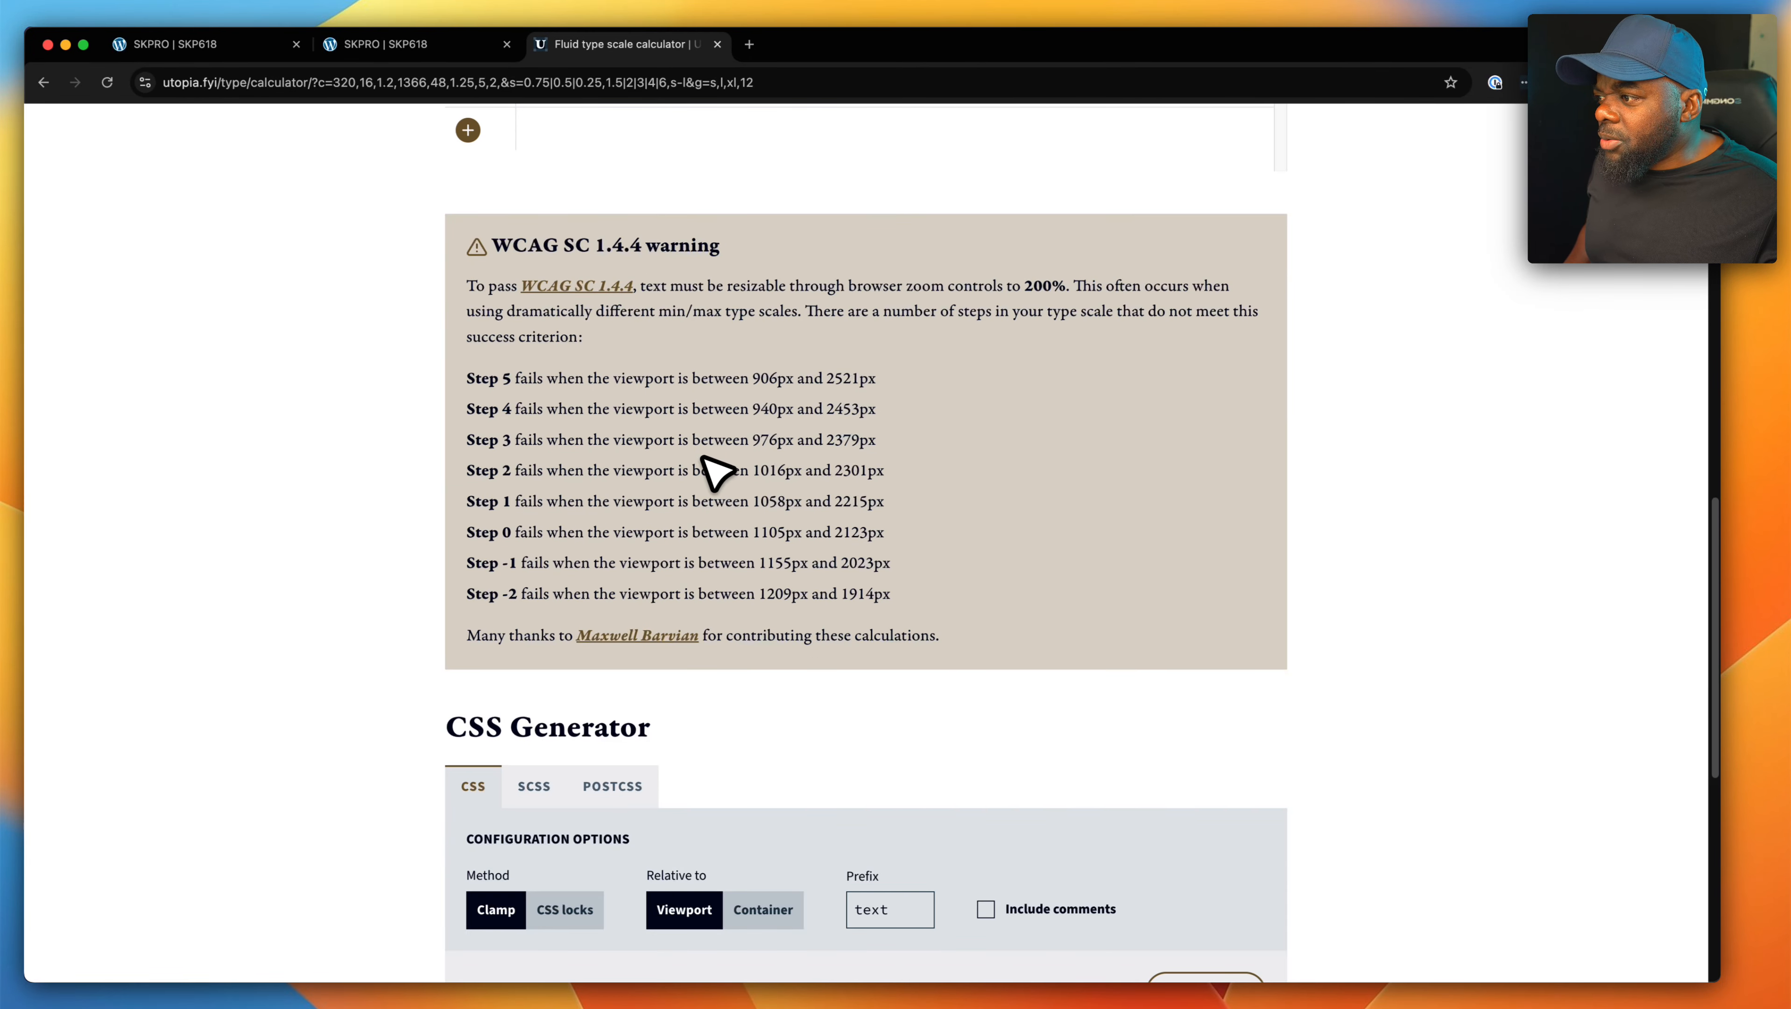
- Highlight the clamp() value of --text--2 in the calculator's generated CSS and return to the Divi page editor
{"action": "scroll", "coordinate": [717, 472], "scroll_direction": "down", "scroll_amount": 9}
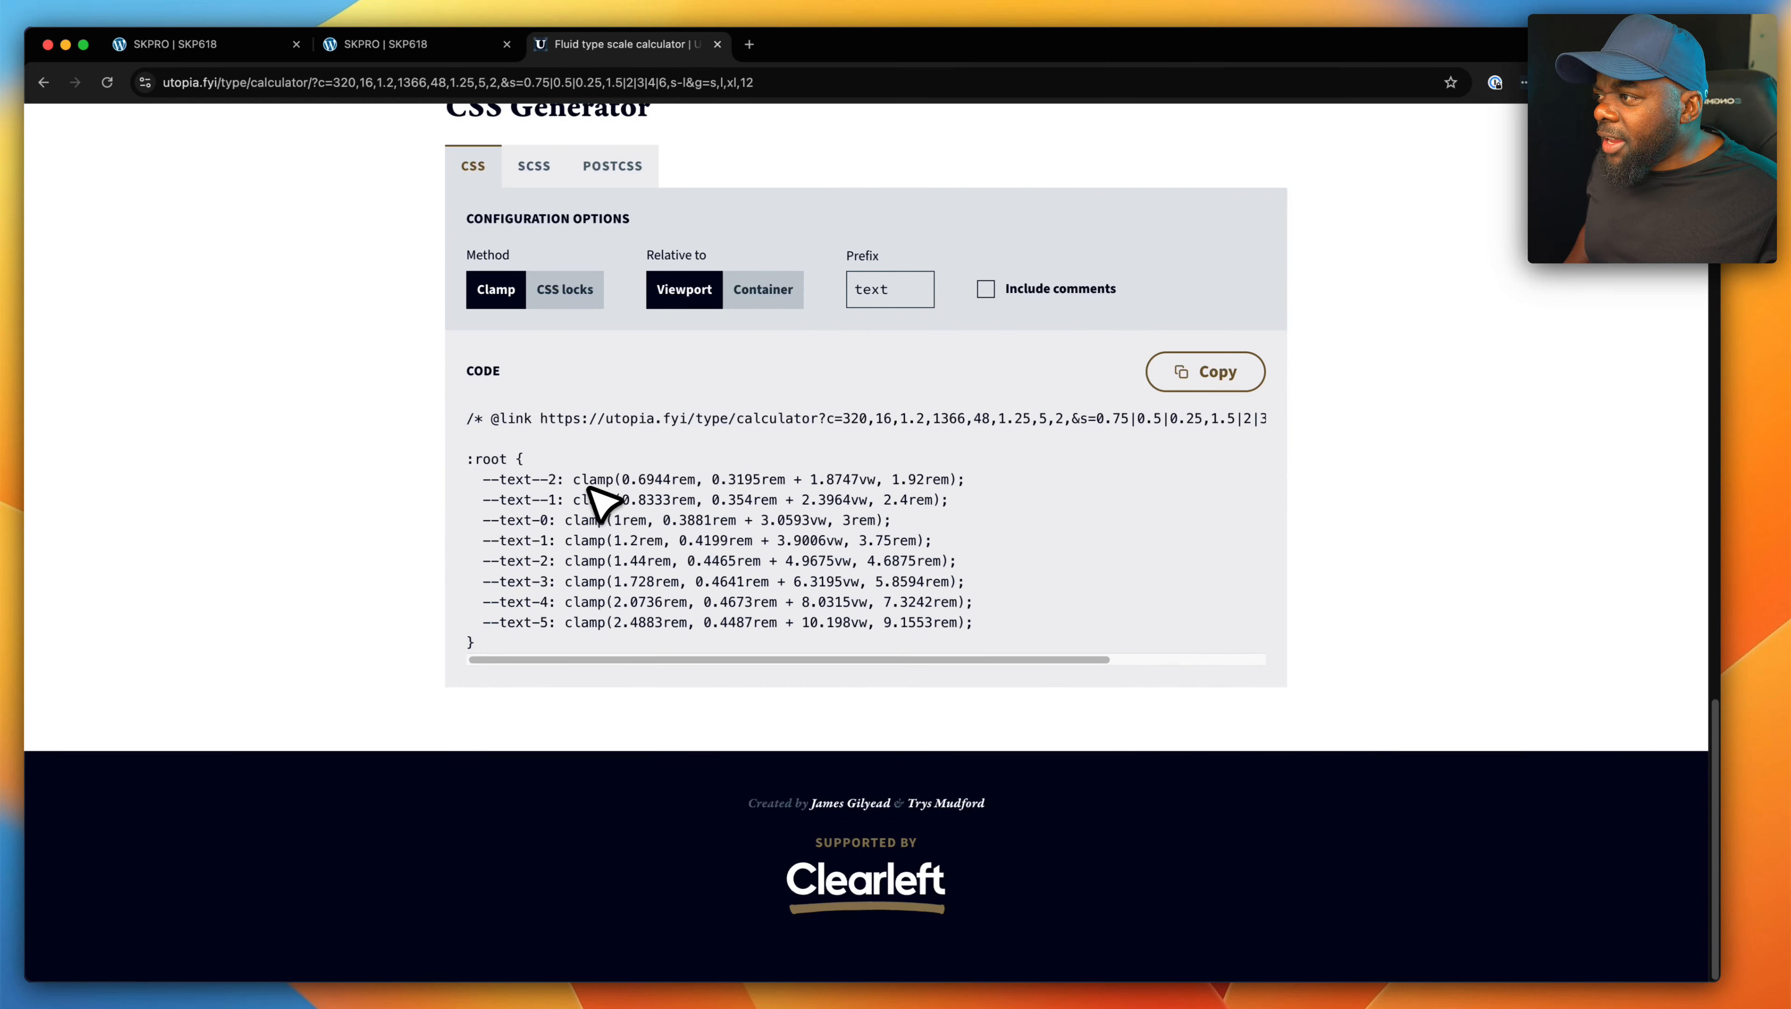
{"action": "left_click_drag", "start_coordinate": [576, 479], "coordinate": [955, 488]}
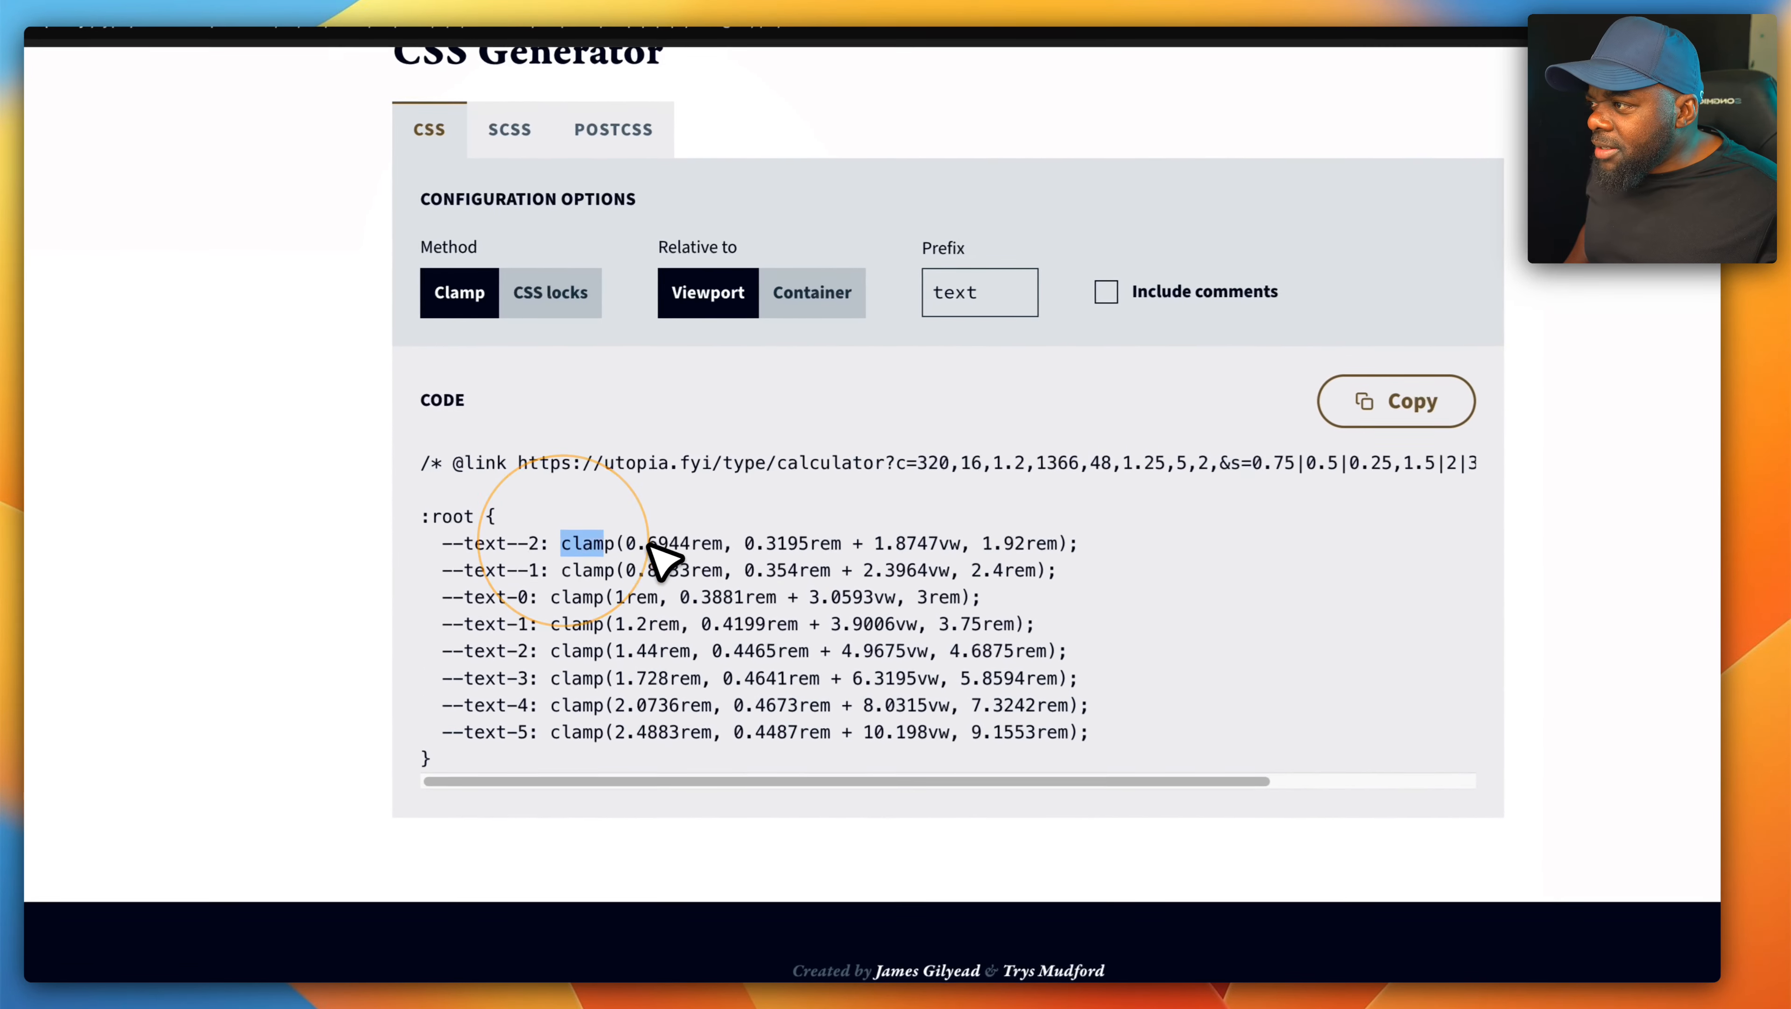
{"action": "left_click_drag", "start_coordinate": [1068, 555], "coordinate": [1079, 542]}
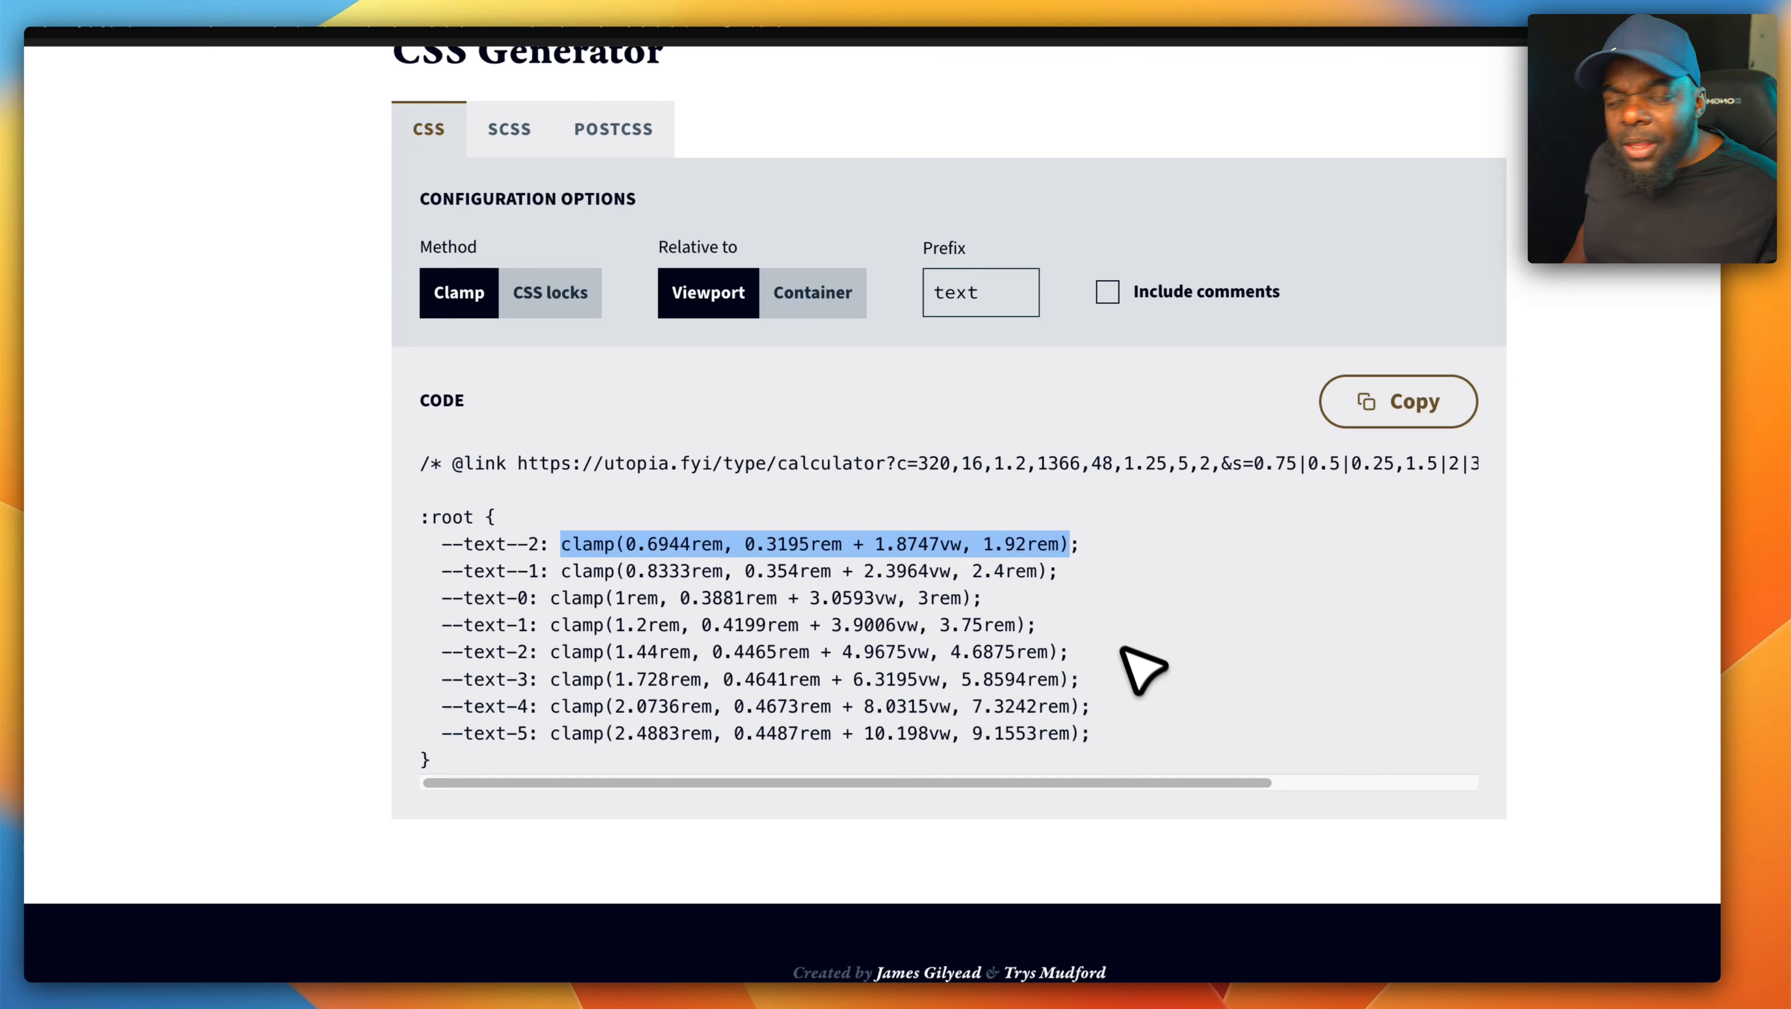
{"action": "left_click", "coordinate": [261, 48]}
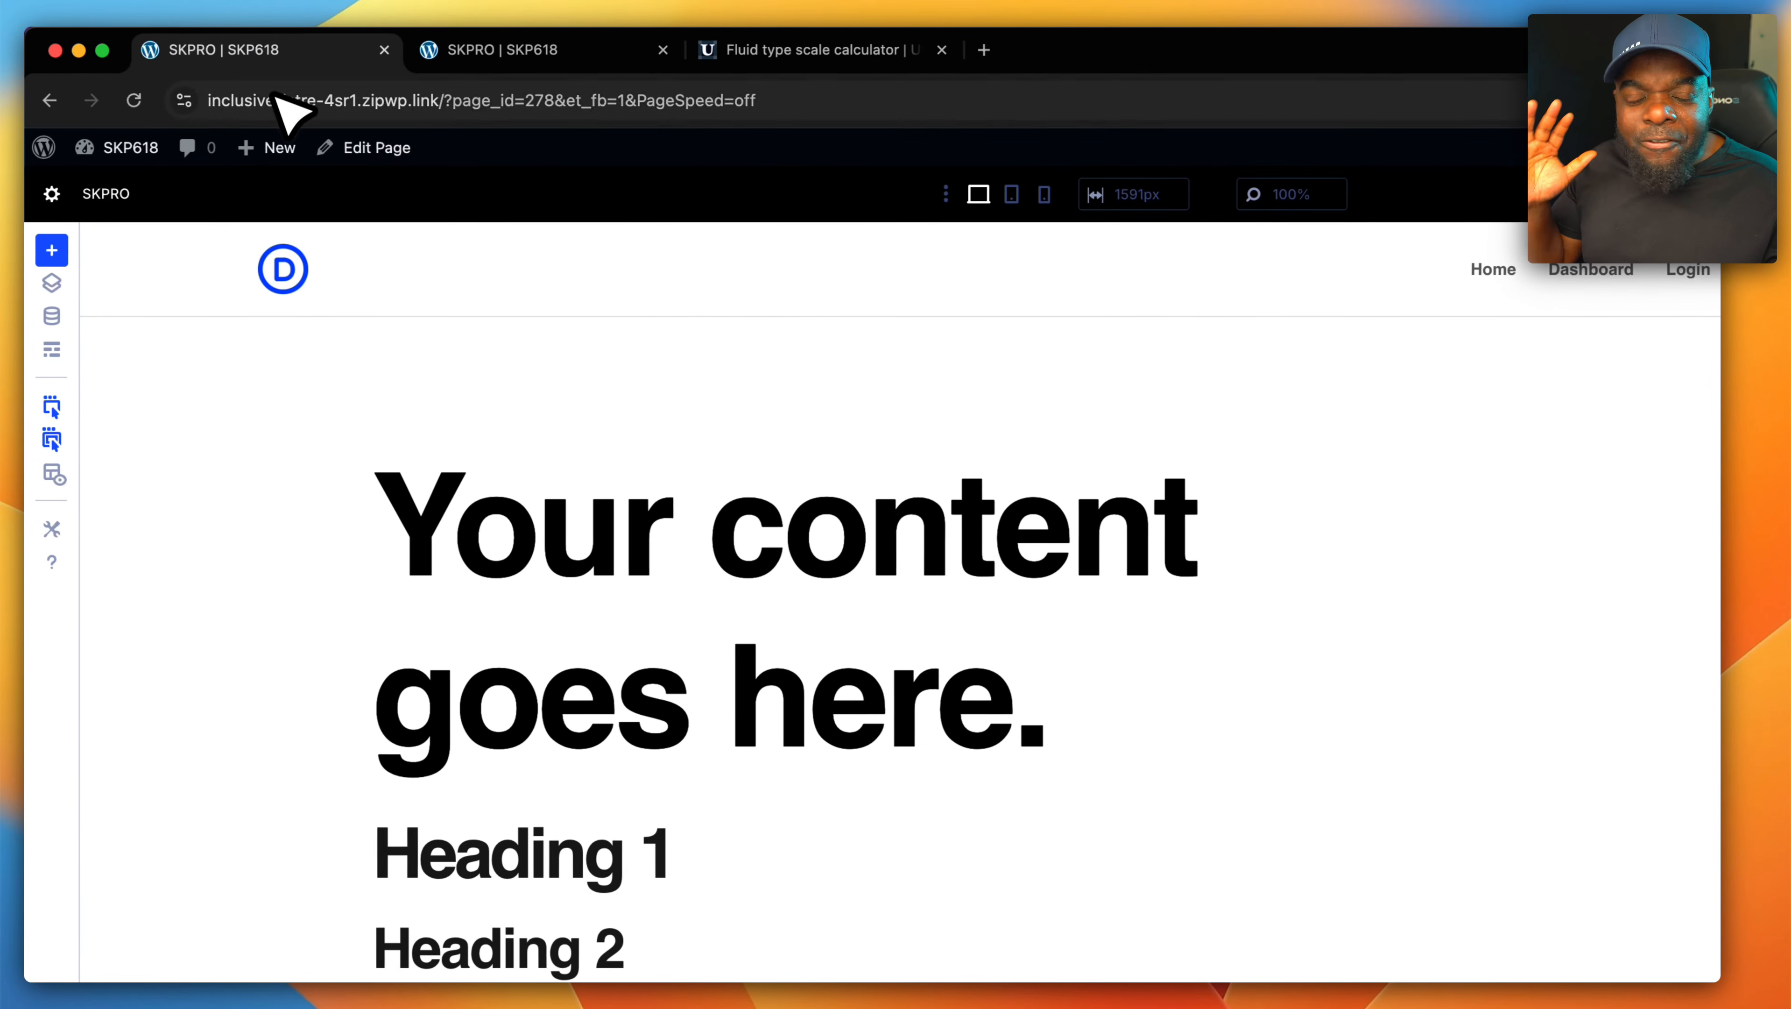
{"action": "mouse_move", "coordinate": [277, 138]}
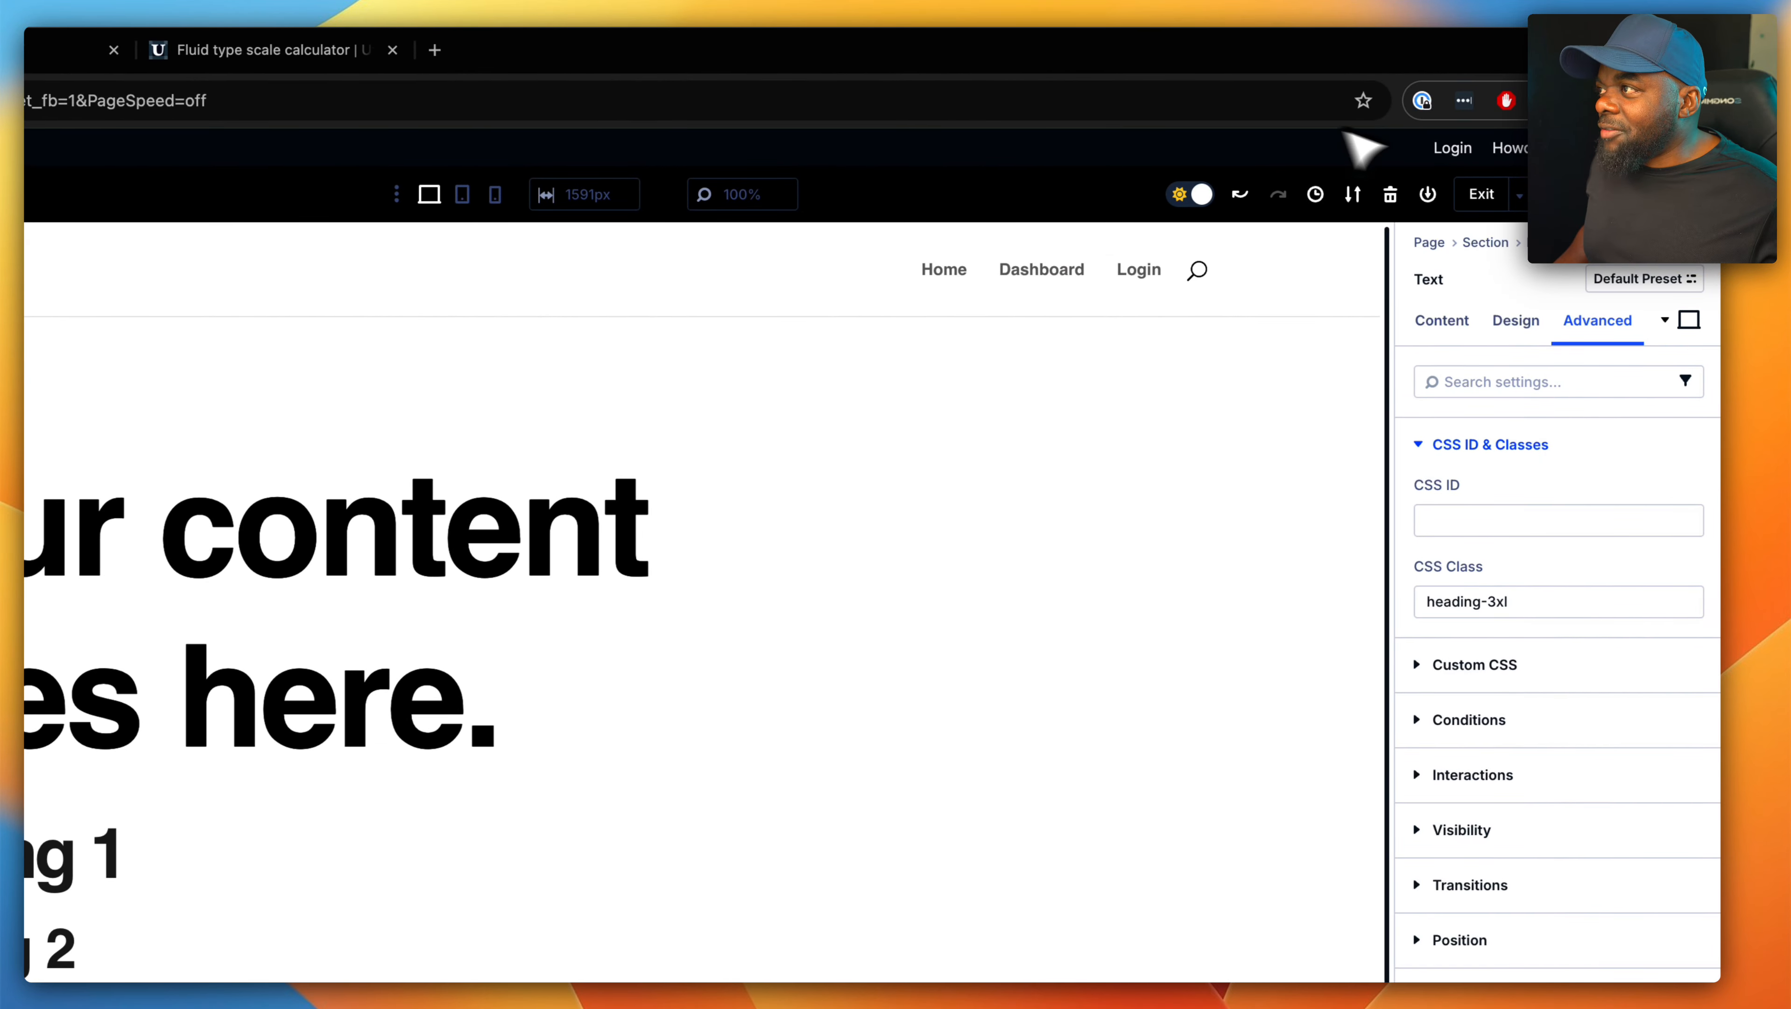
- Reload the page preview and check how the large heading text scales as the preview width is changed
{"action": "left_click", "coordinate": [95, 50]}
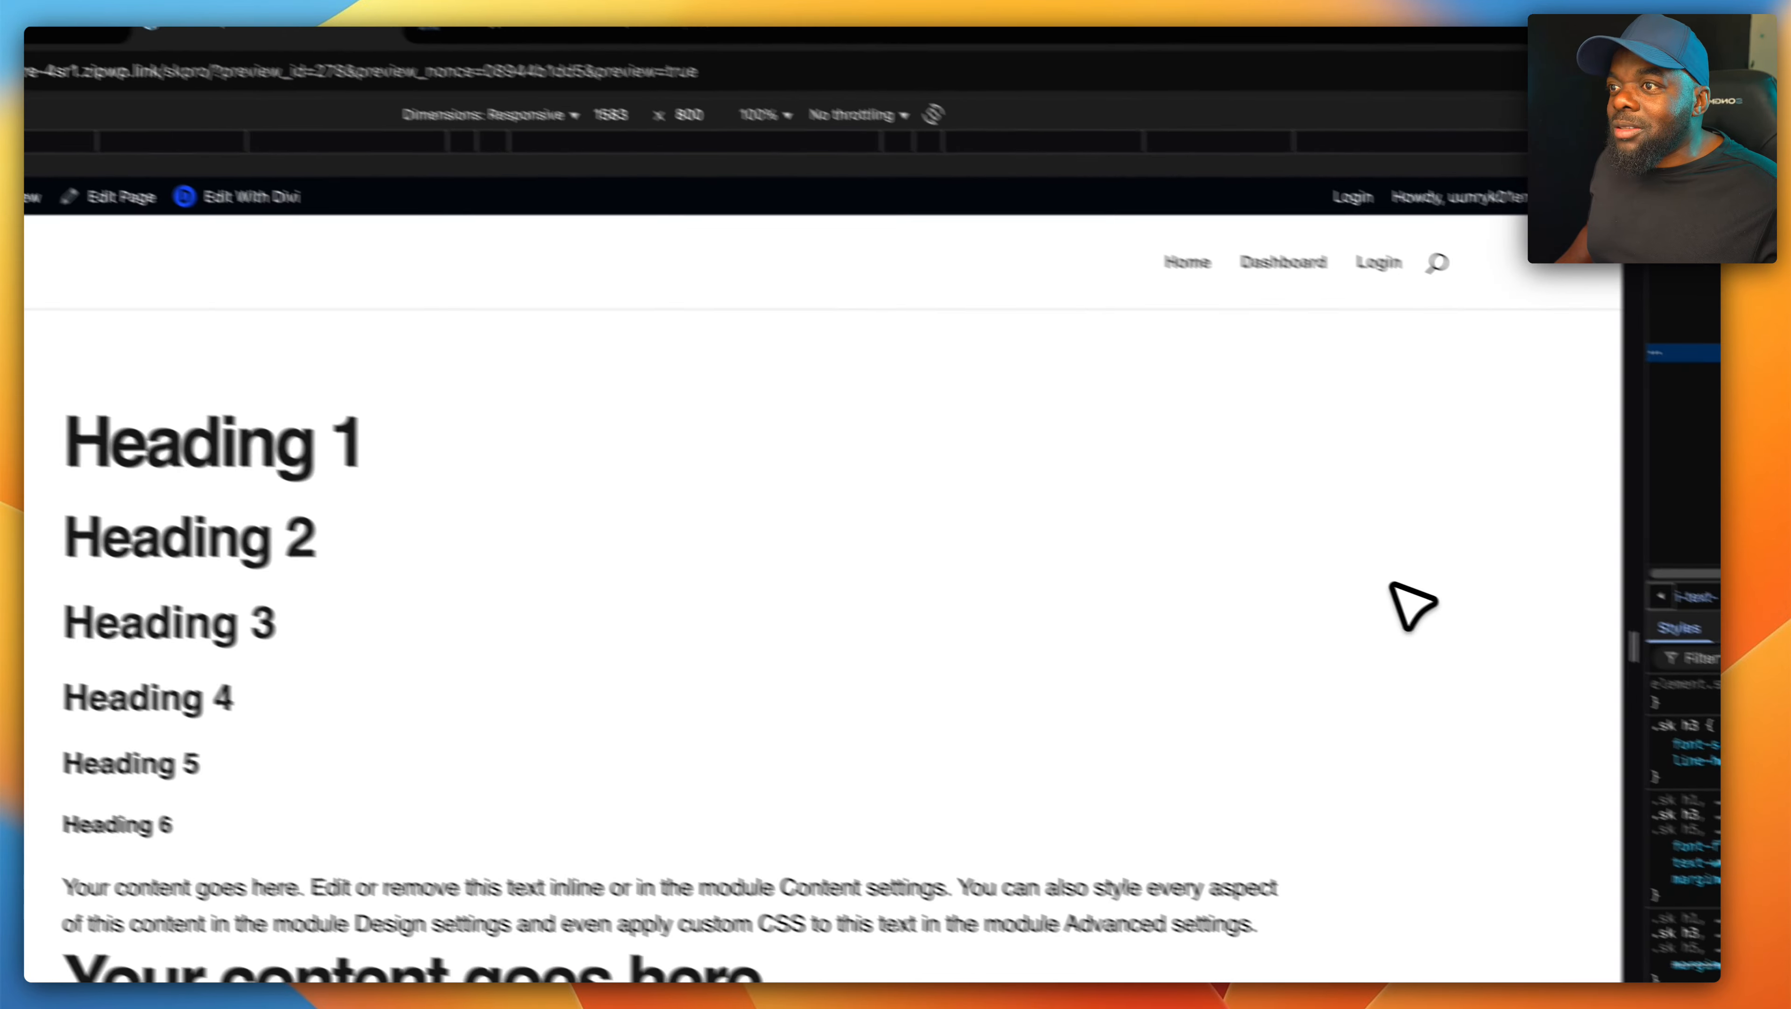
{"action": "left_click", "coordinate": [133, 103]}
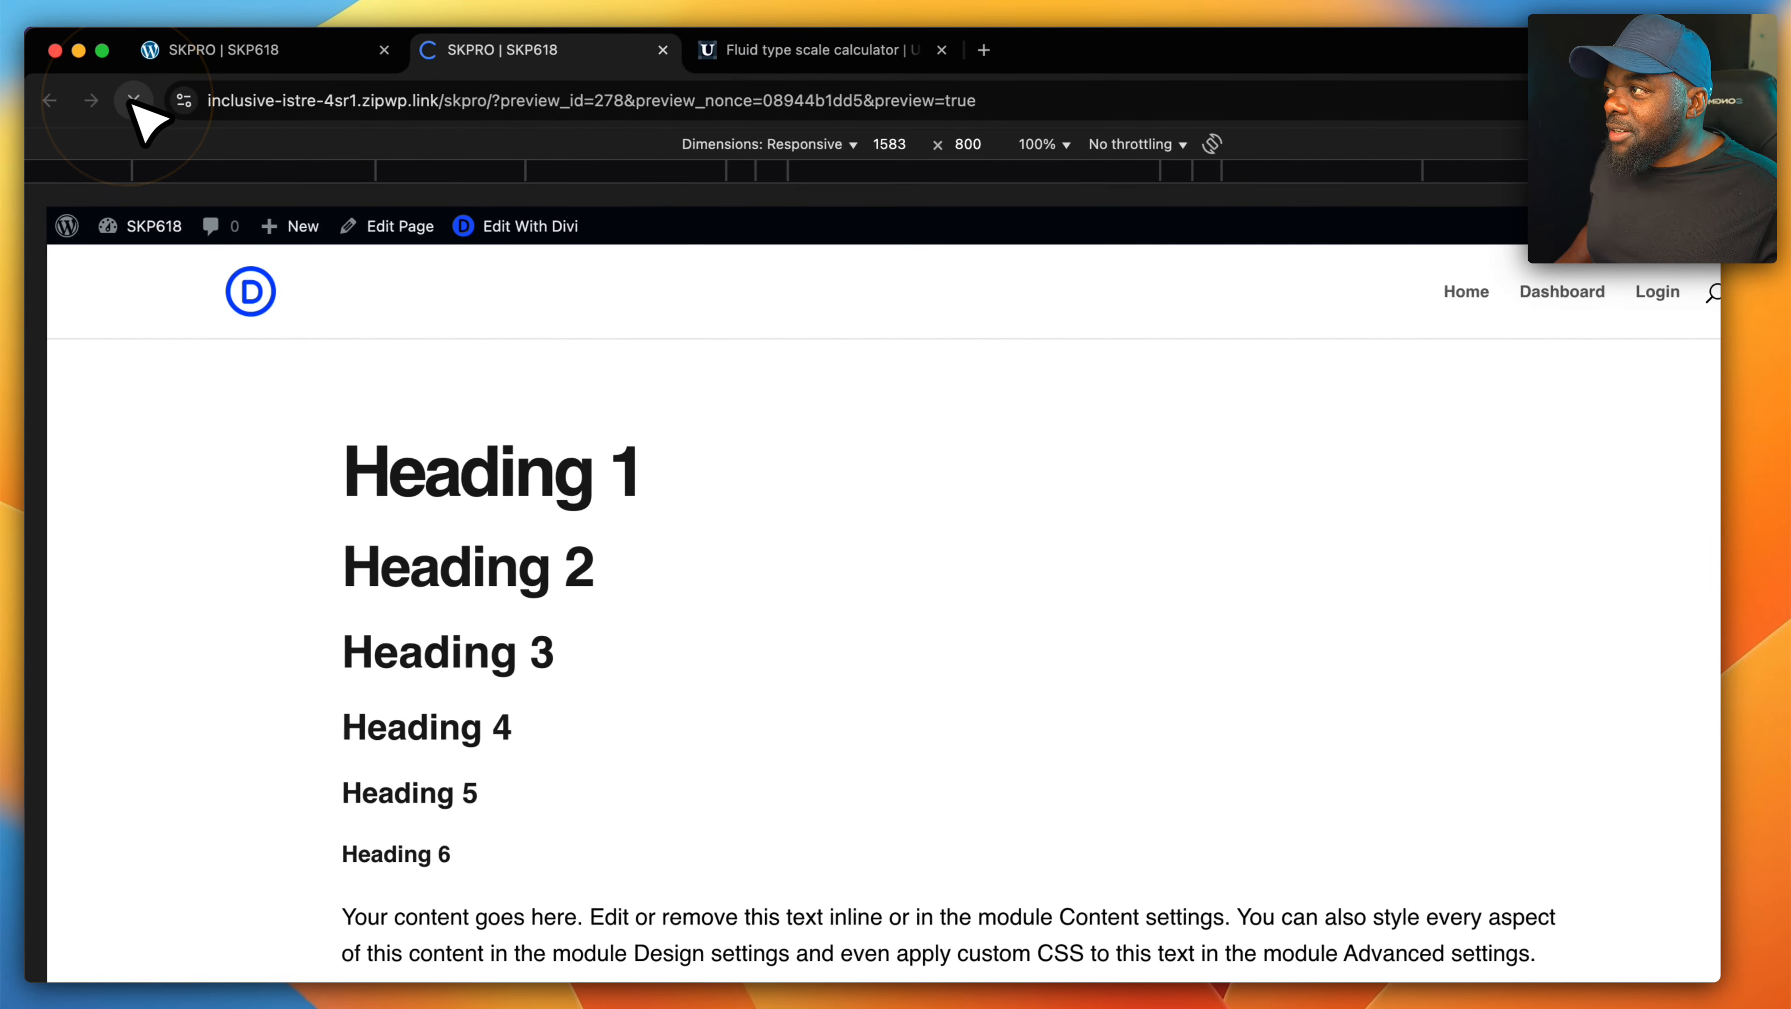
{"action": "scroll", "coordinate": [424, 212], "scroll_direction": "down", "scroll_amount": 4}
{"action": "scroll", "coordinate": [1387, 731], "scroll_direction": "up", "scroll_amount": 4}
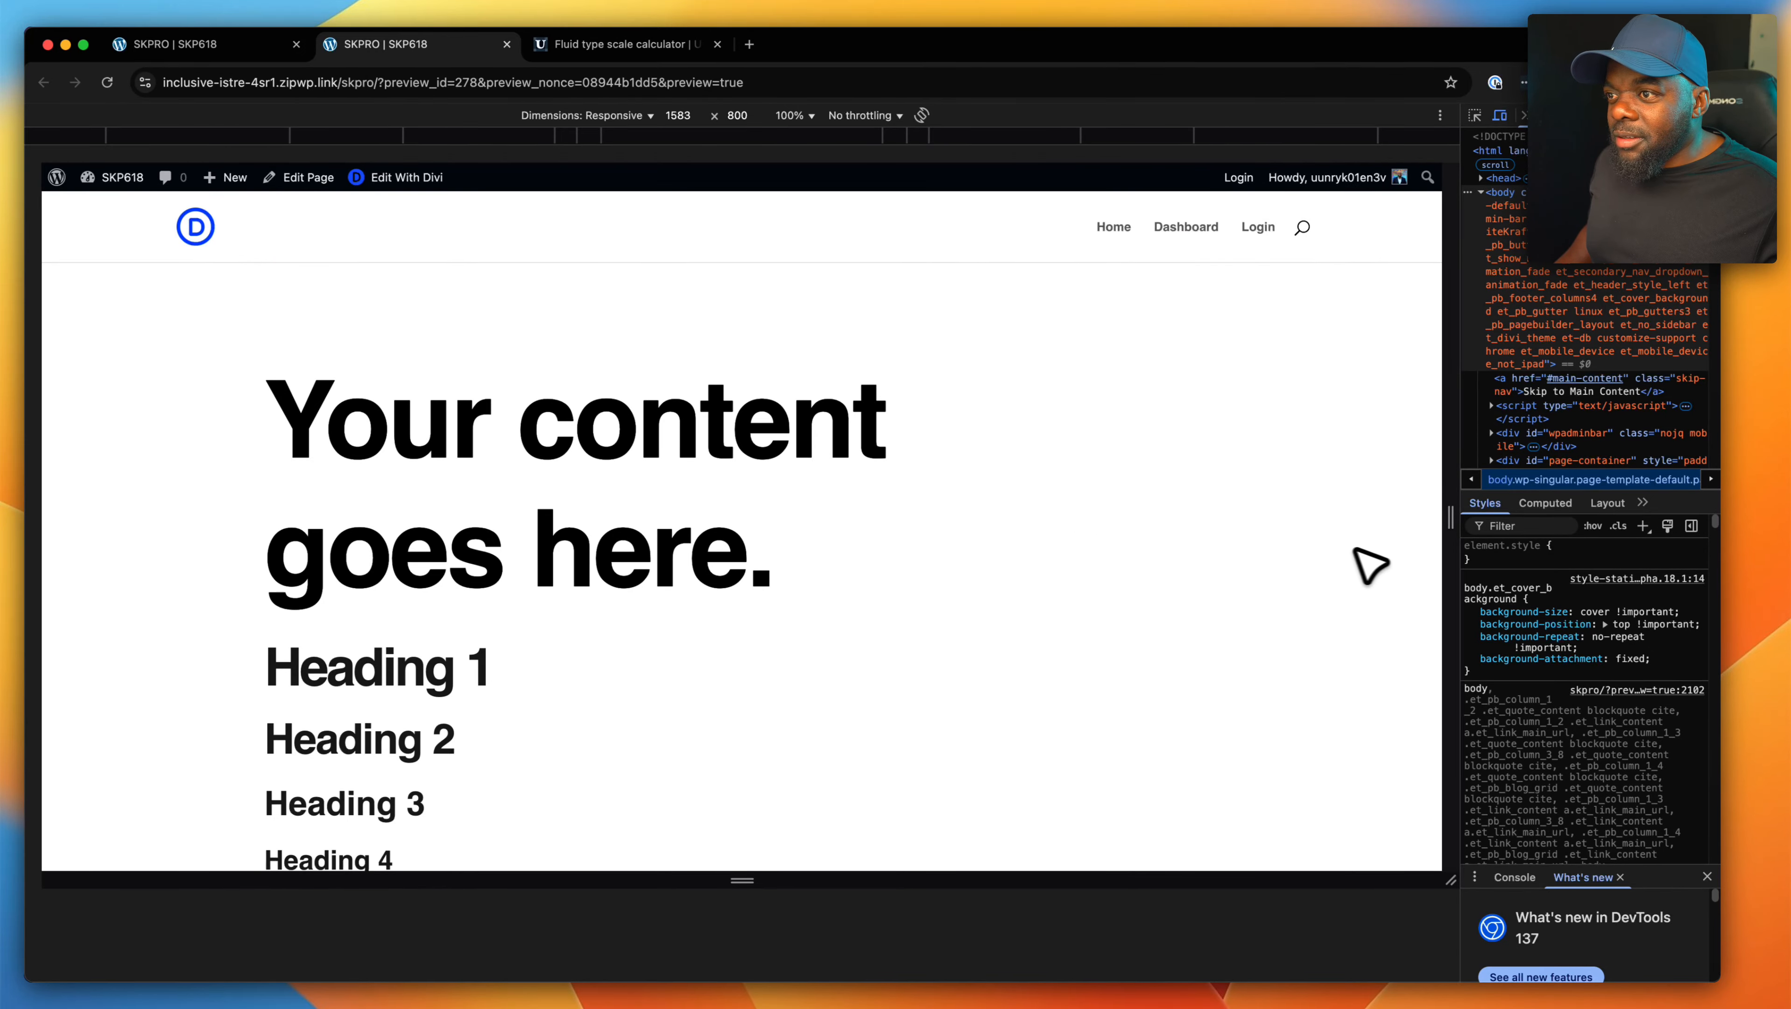
{"action": "left_click_drag", "start_coordinate": [1450, 520], "coordinate": [1508, 512]}
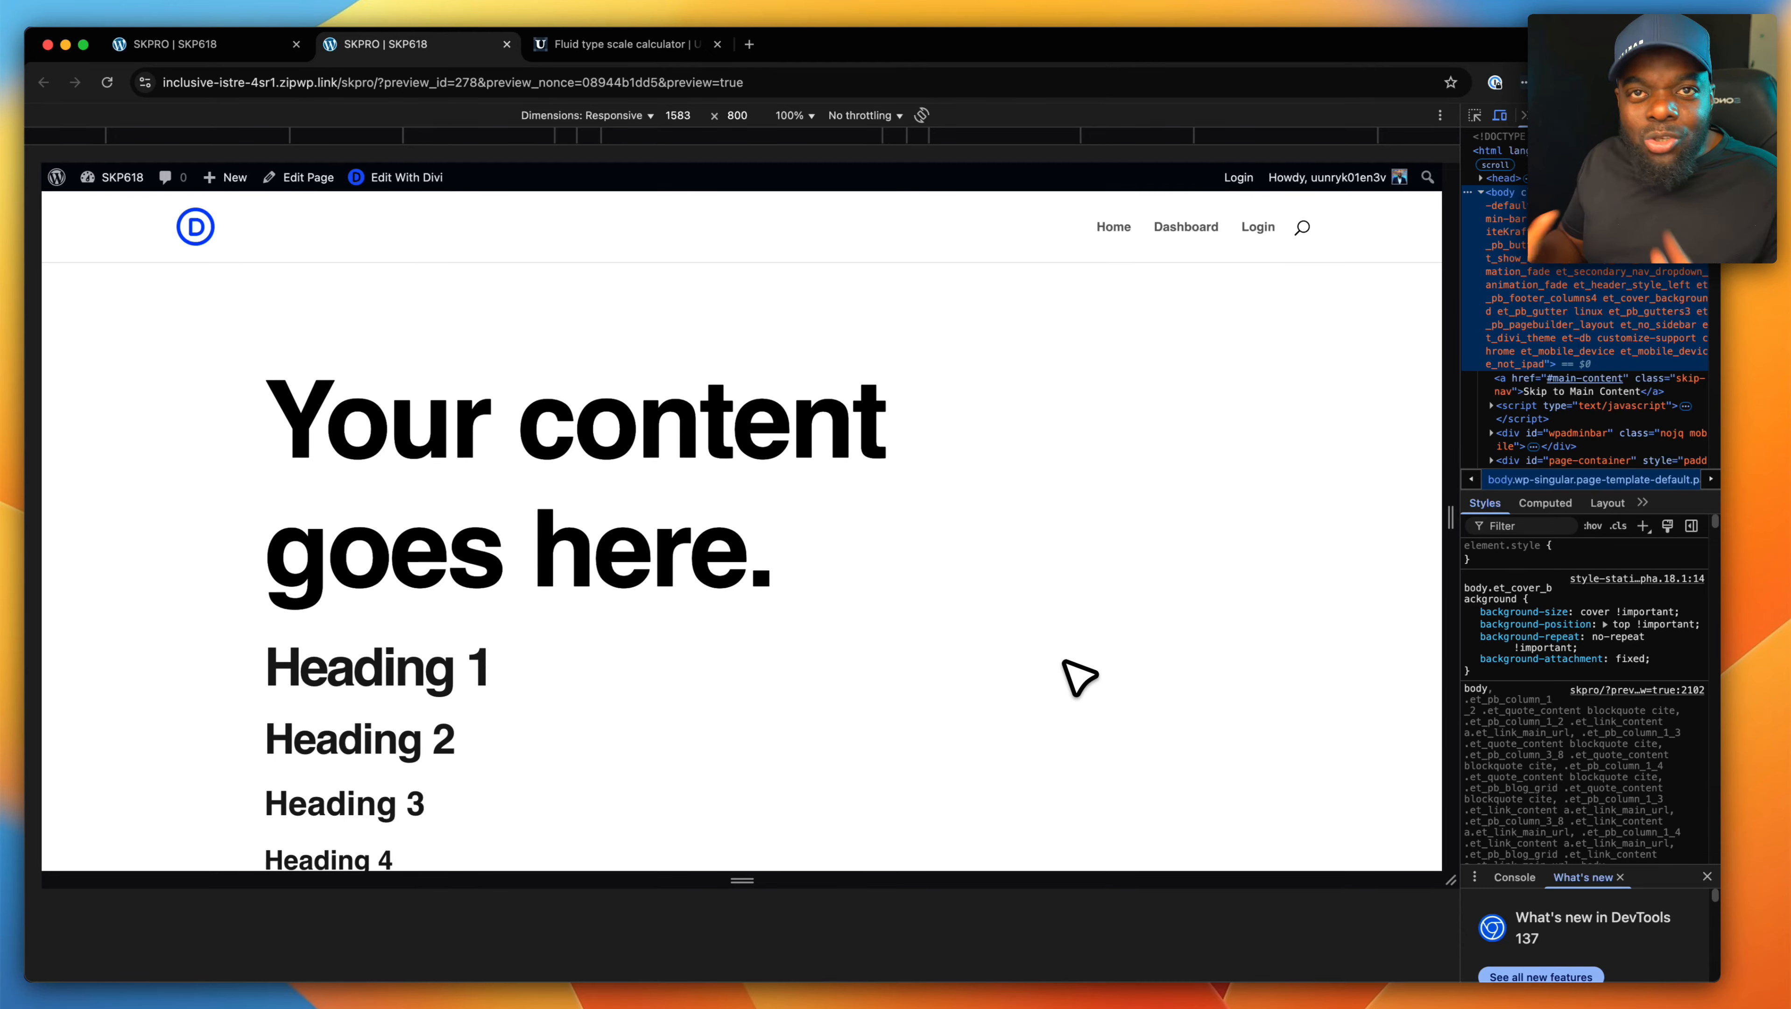
- Change the "Your content goes here." module's CSS class to heading-xl and delete the Heading 1–6 content below it
{"action": "left_click", "coordinate": [382, 175]}
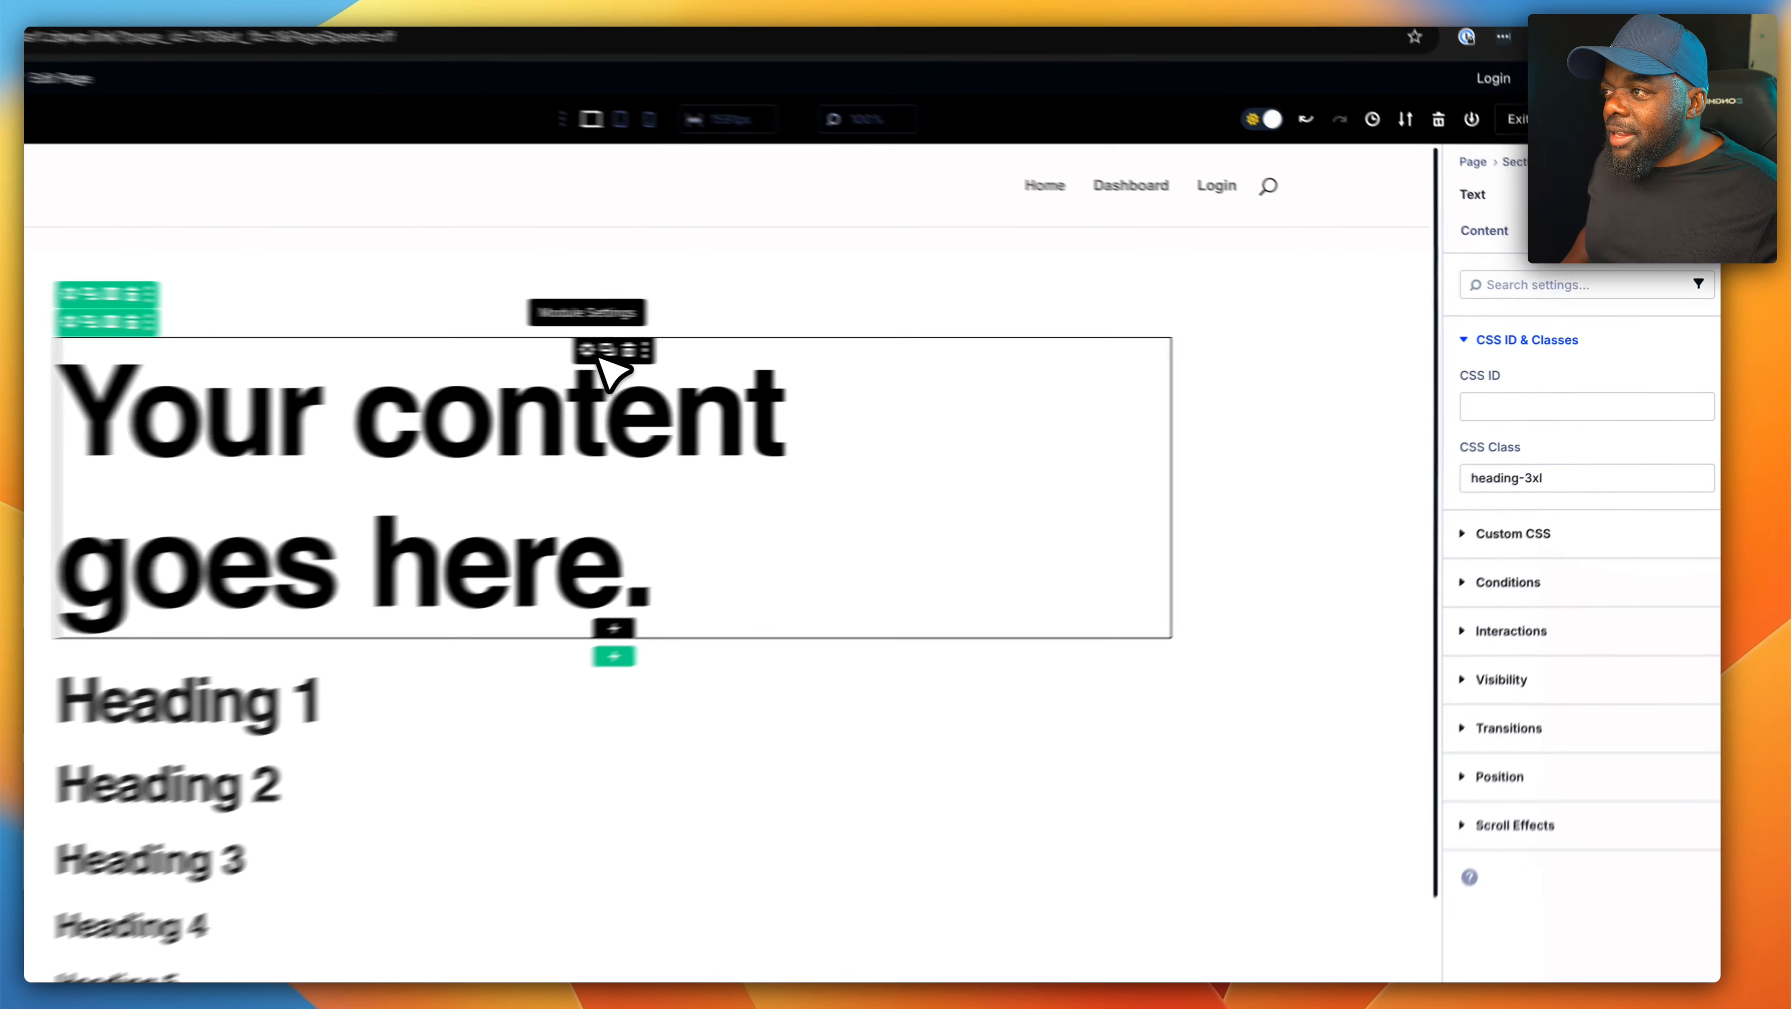
{"action": "left_click", "coordinate": [743, 351]}
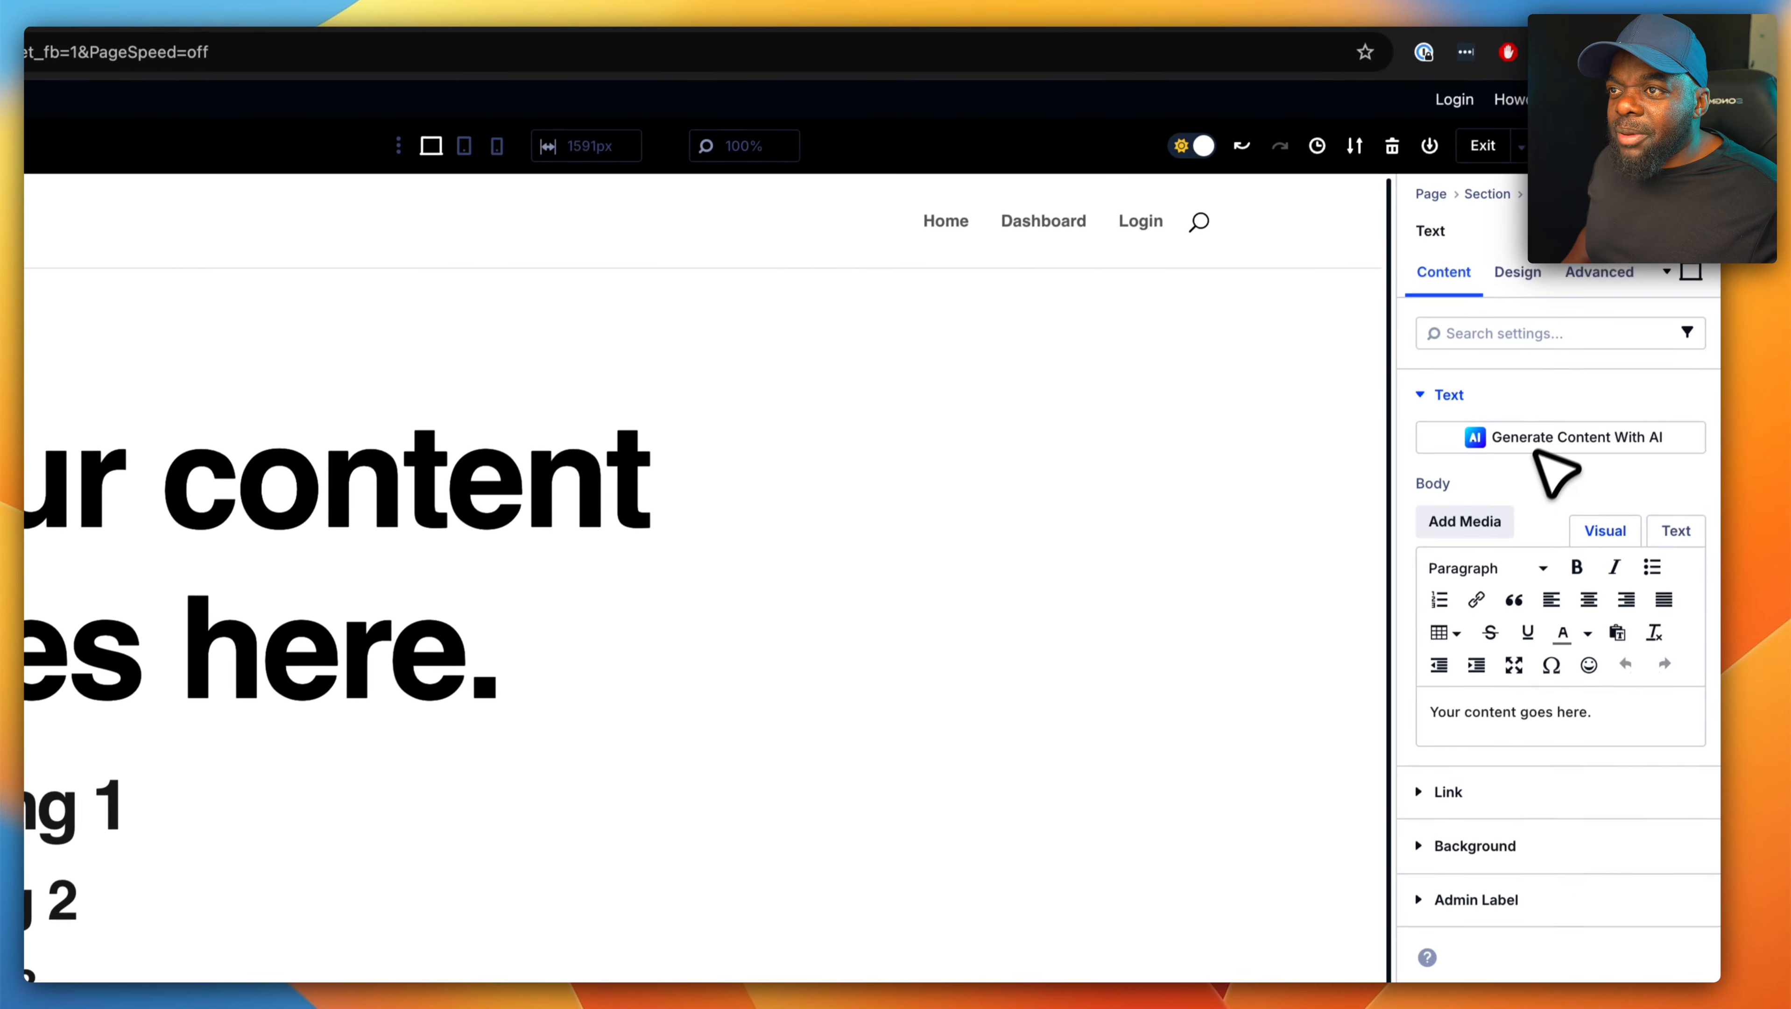
{"action": "left_click", "coordinate": [1613, 222]}
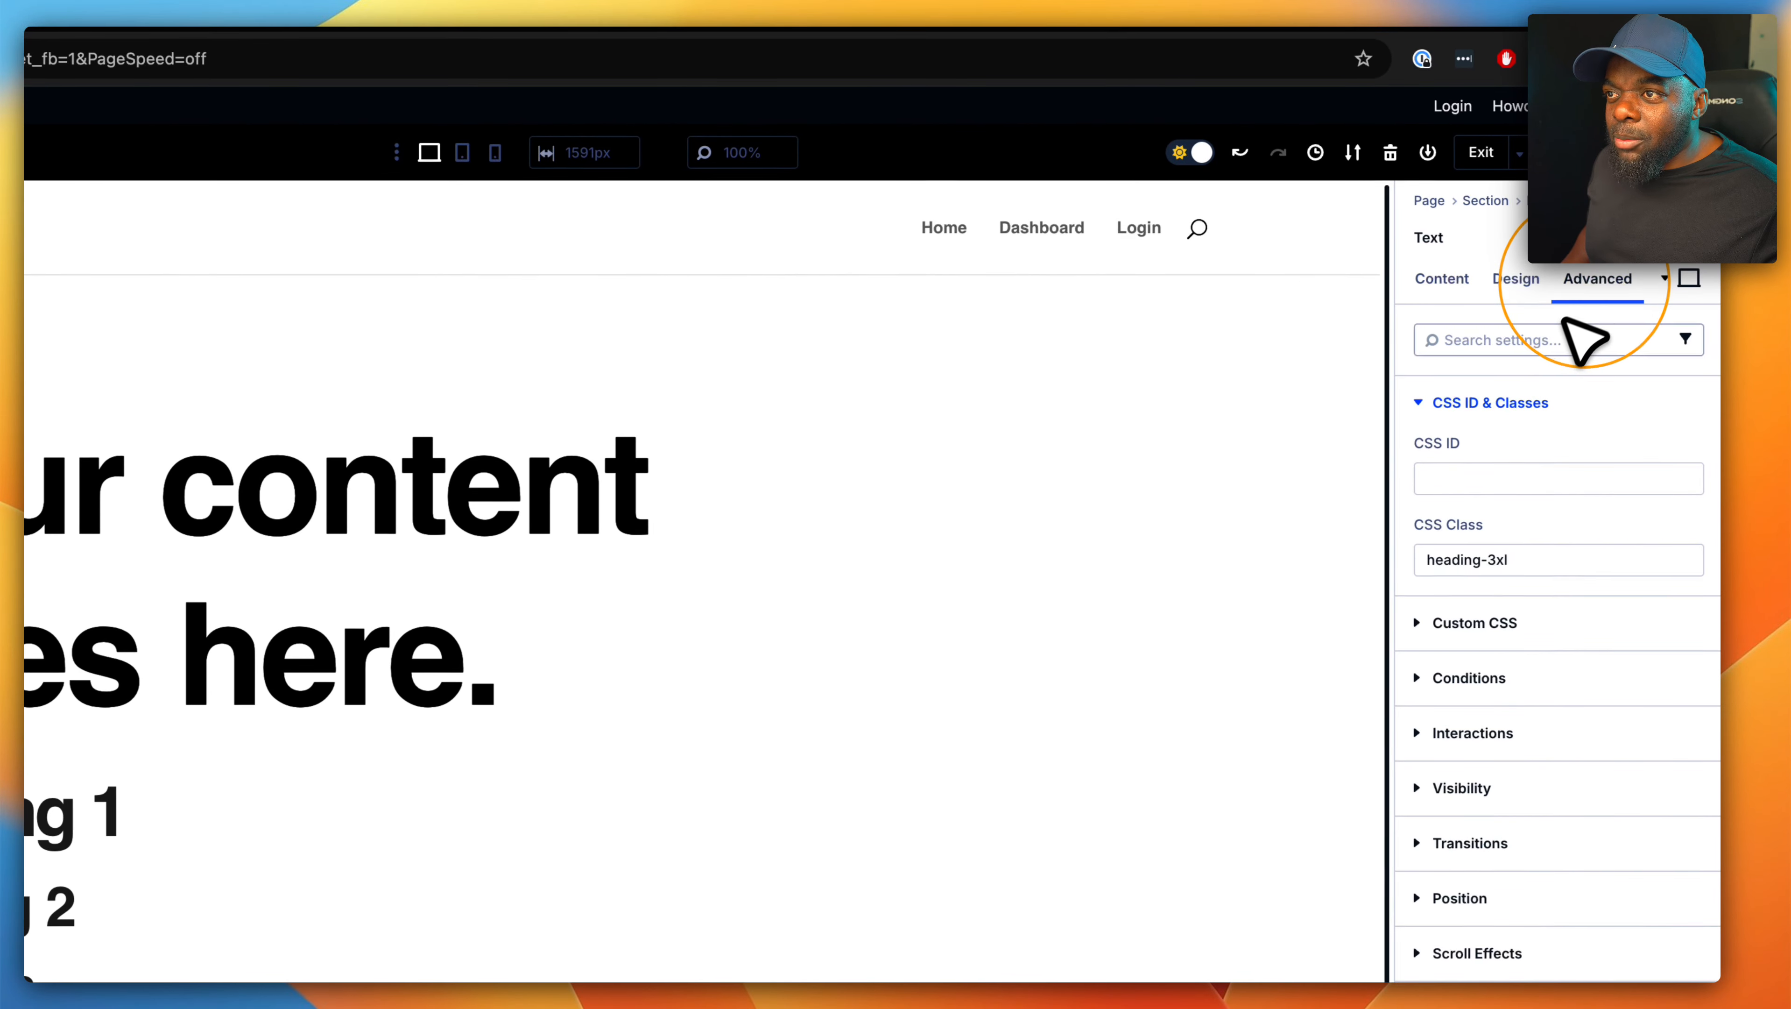
{"action": "left_click", "coordinate": [1492, 560]}
{"action": "key", "text": "BackSpace"}
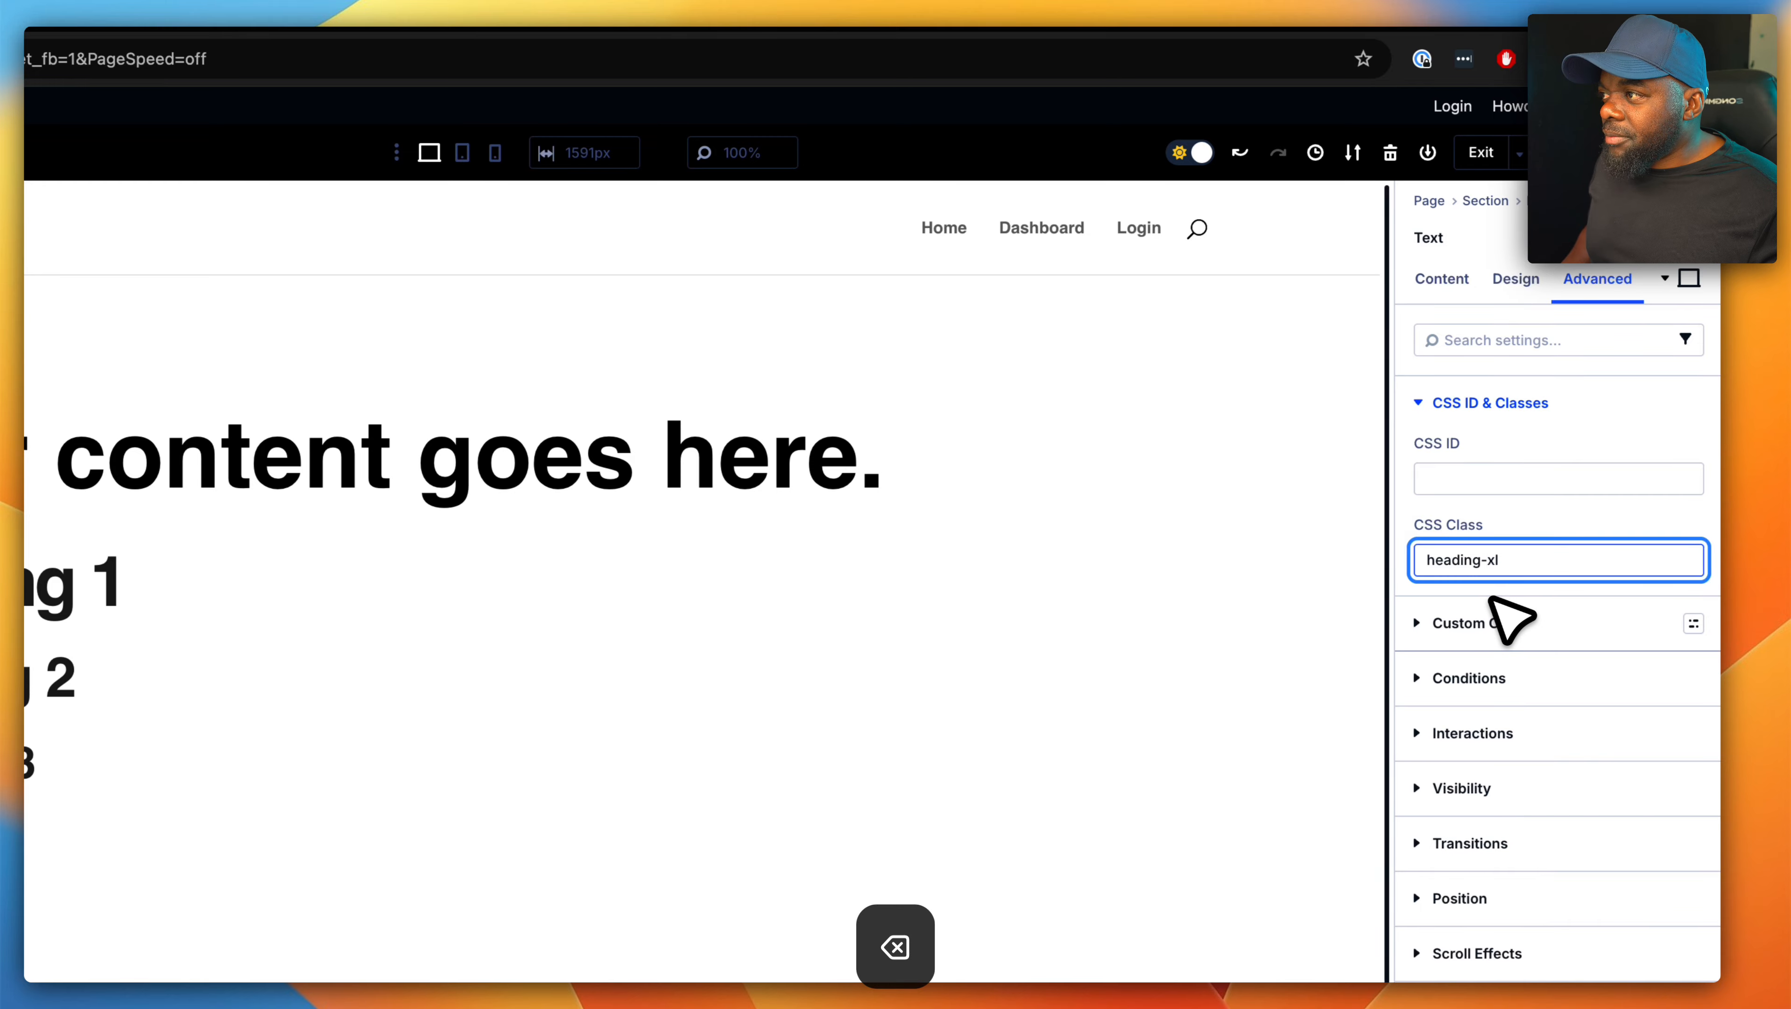
{"action": "left_click", "coordinate": [469, 555]}
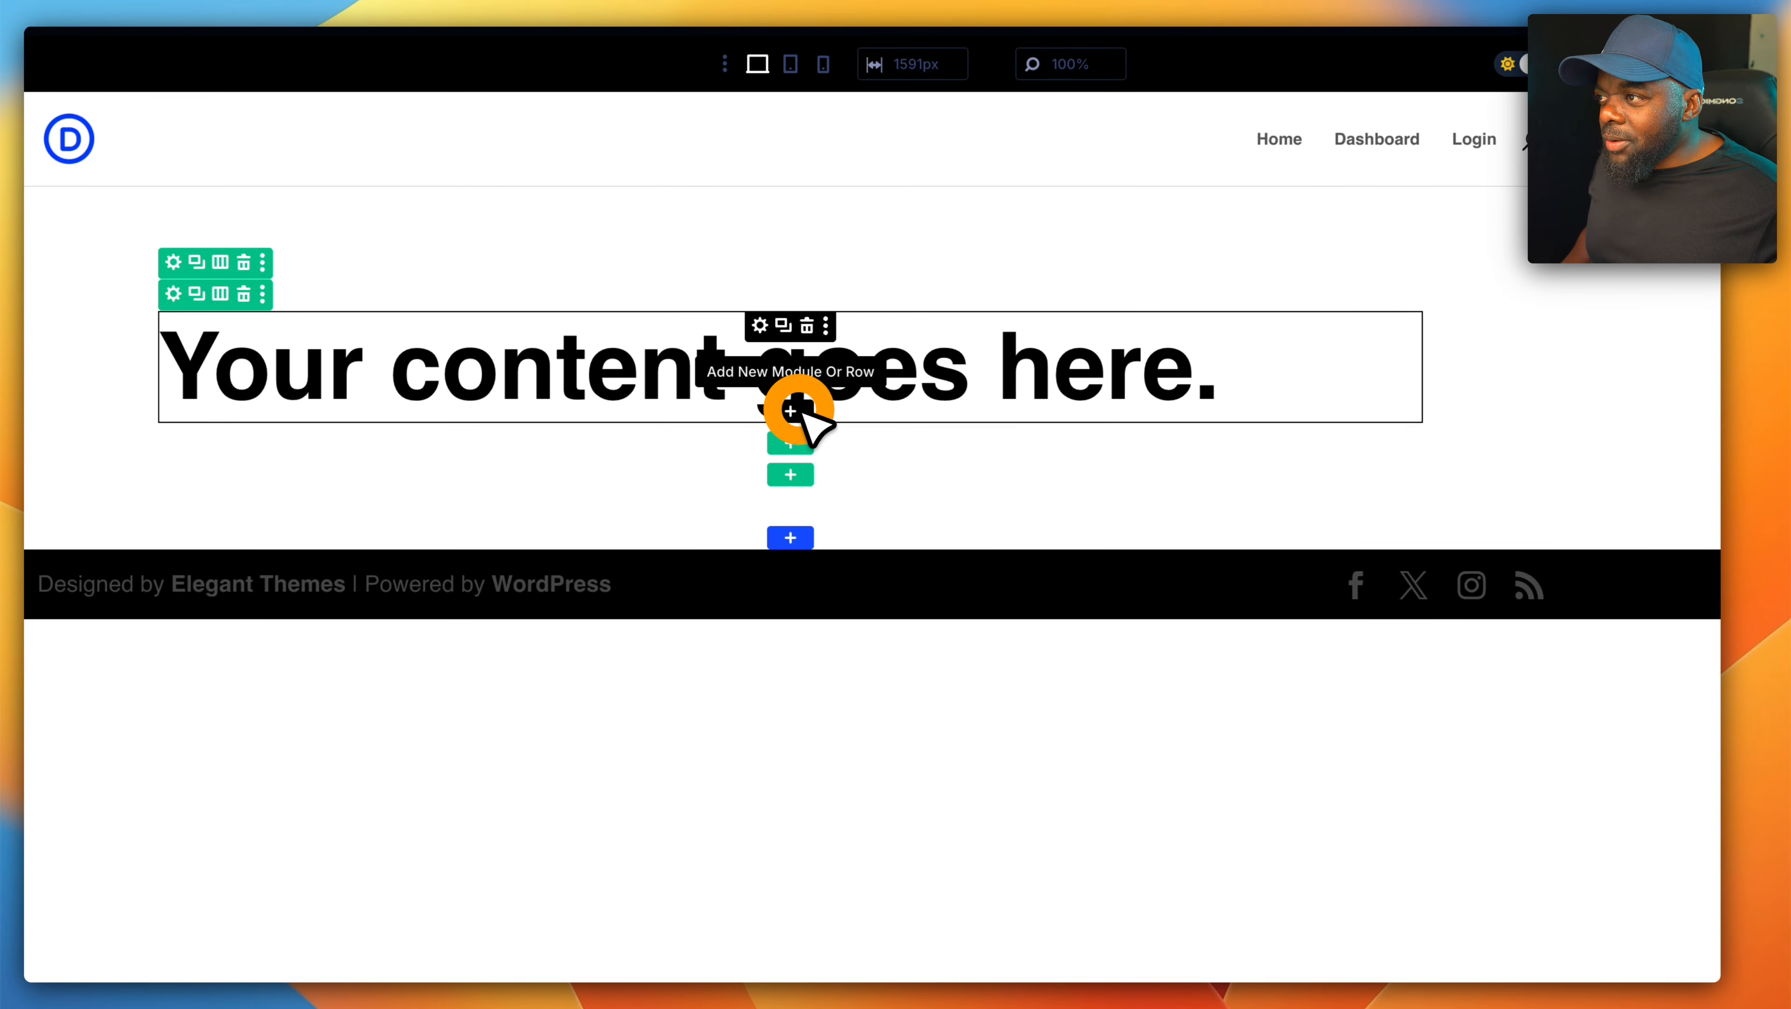
- Insert a new Text module below the large heading and center its paragraph text
{"action": "left_click", "coordinate": [792, 411]}
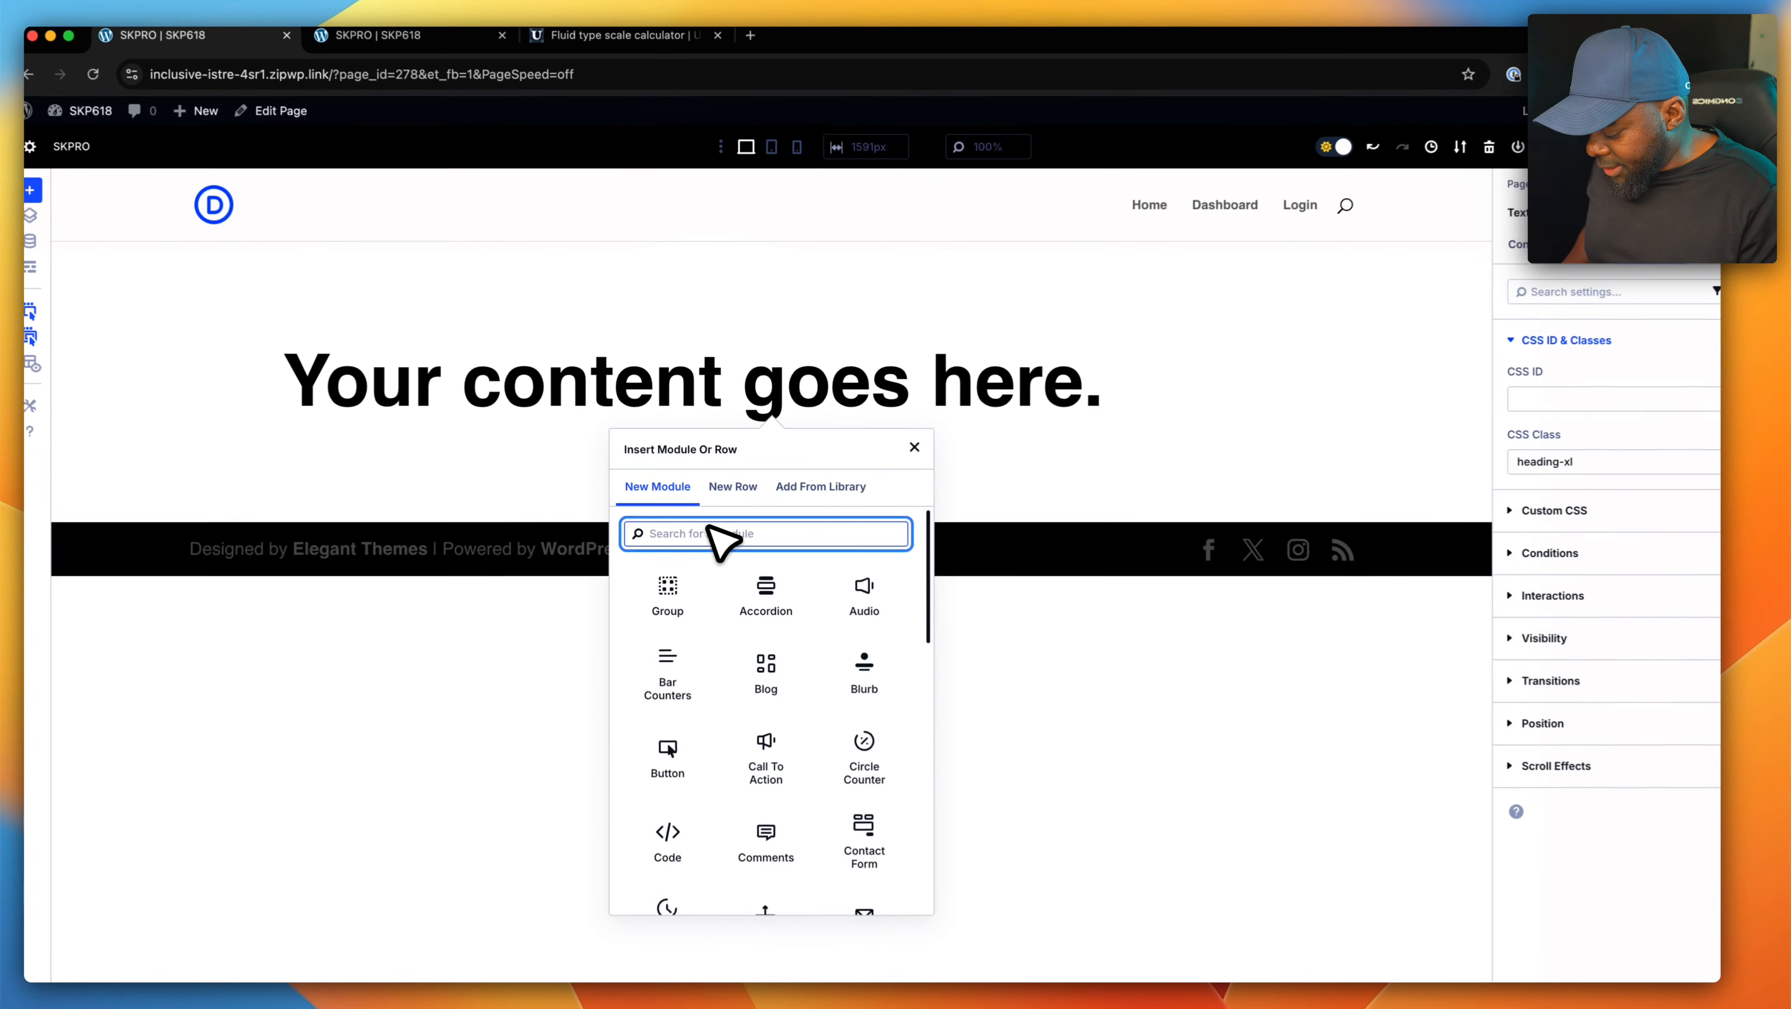
{"action": "type", "text": "text"}
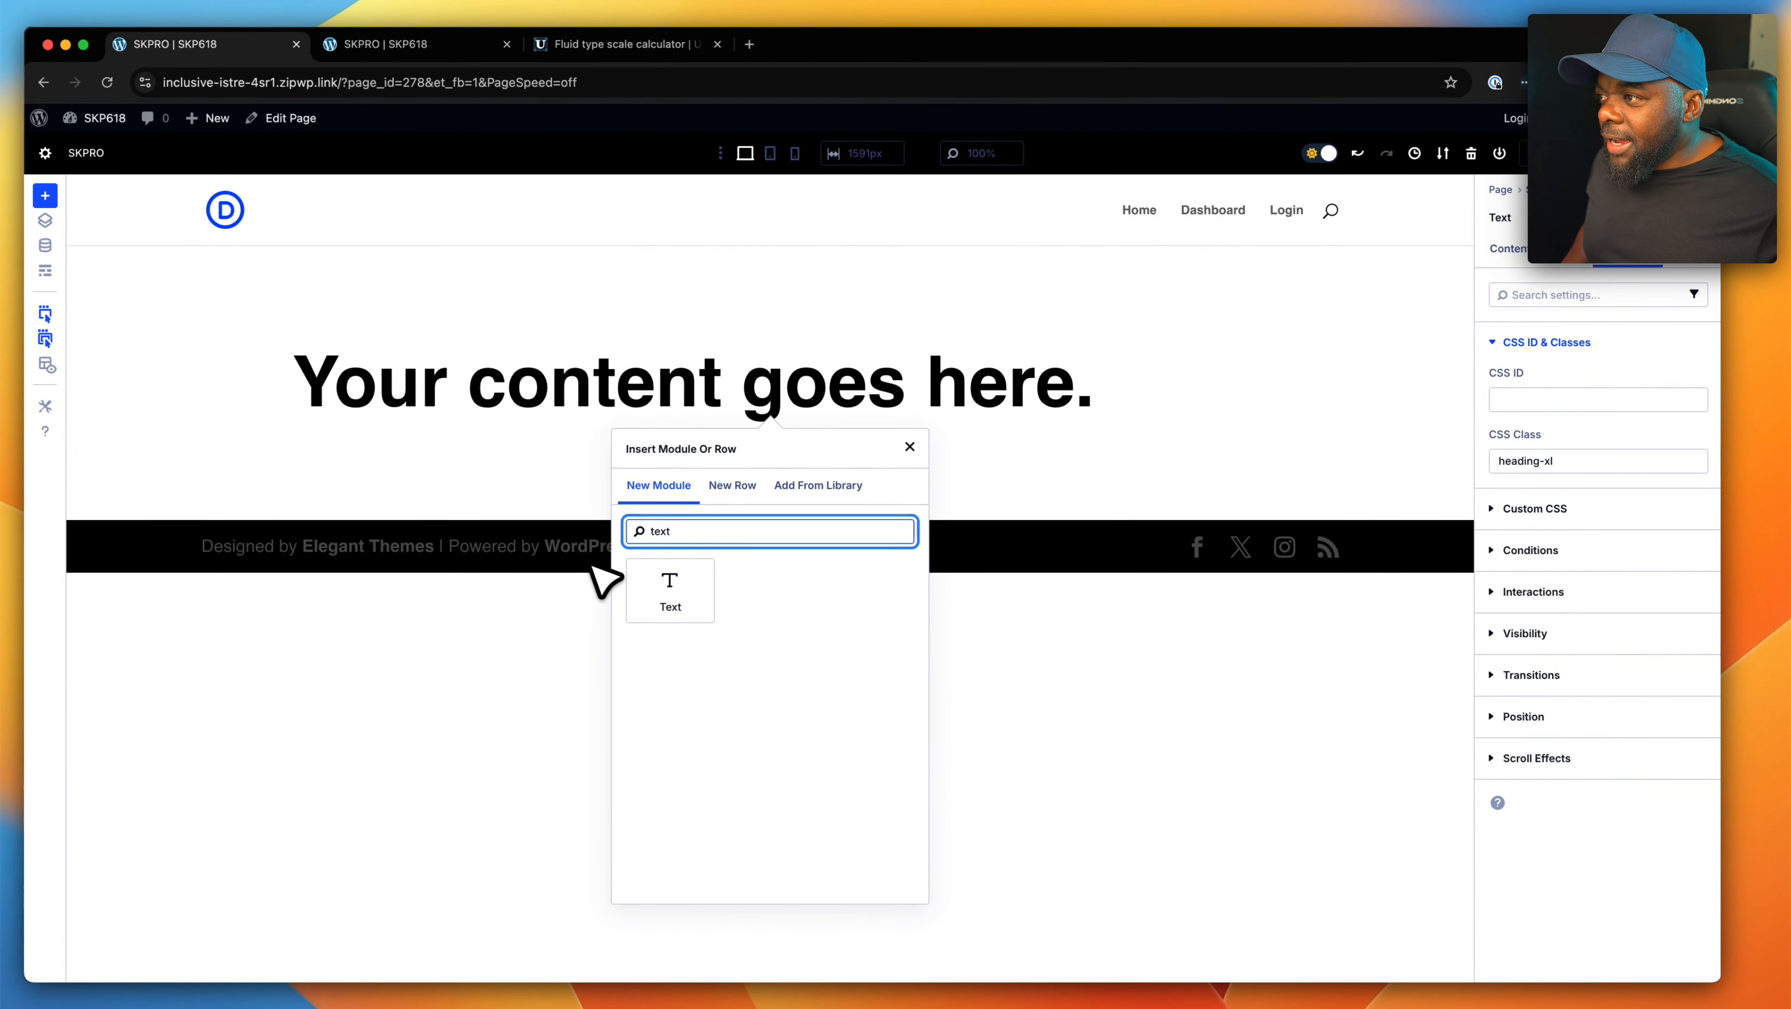
{"action": "left_click", "coordinate": [669, 590]}
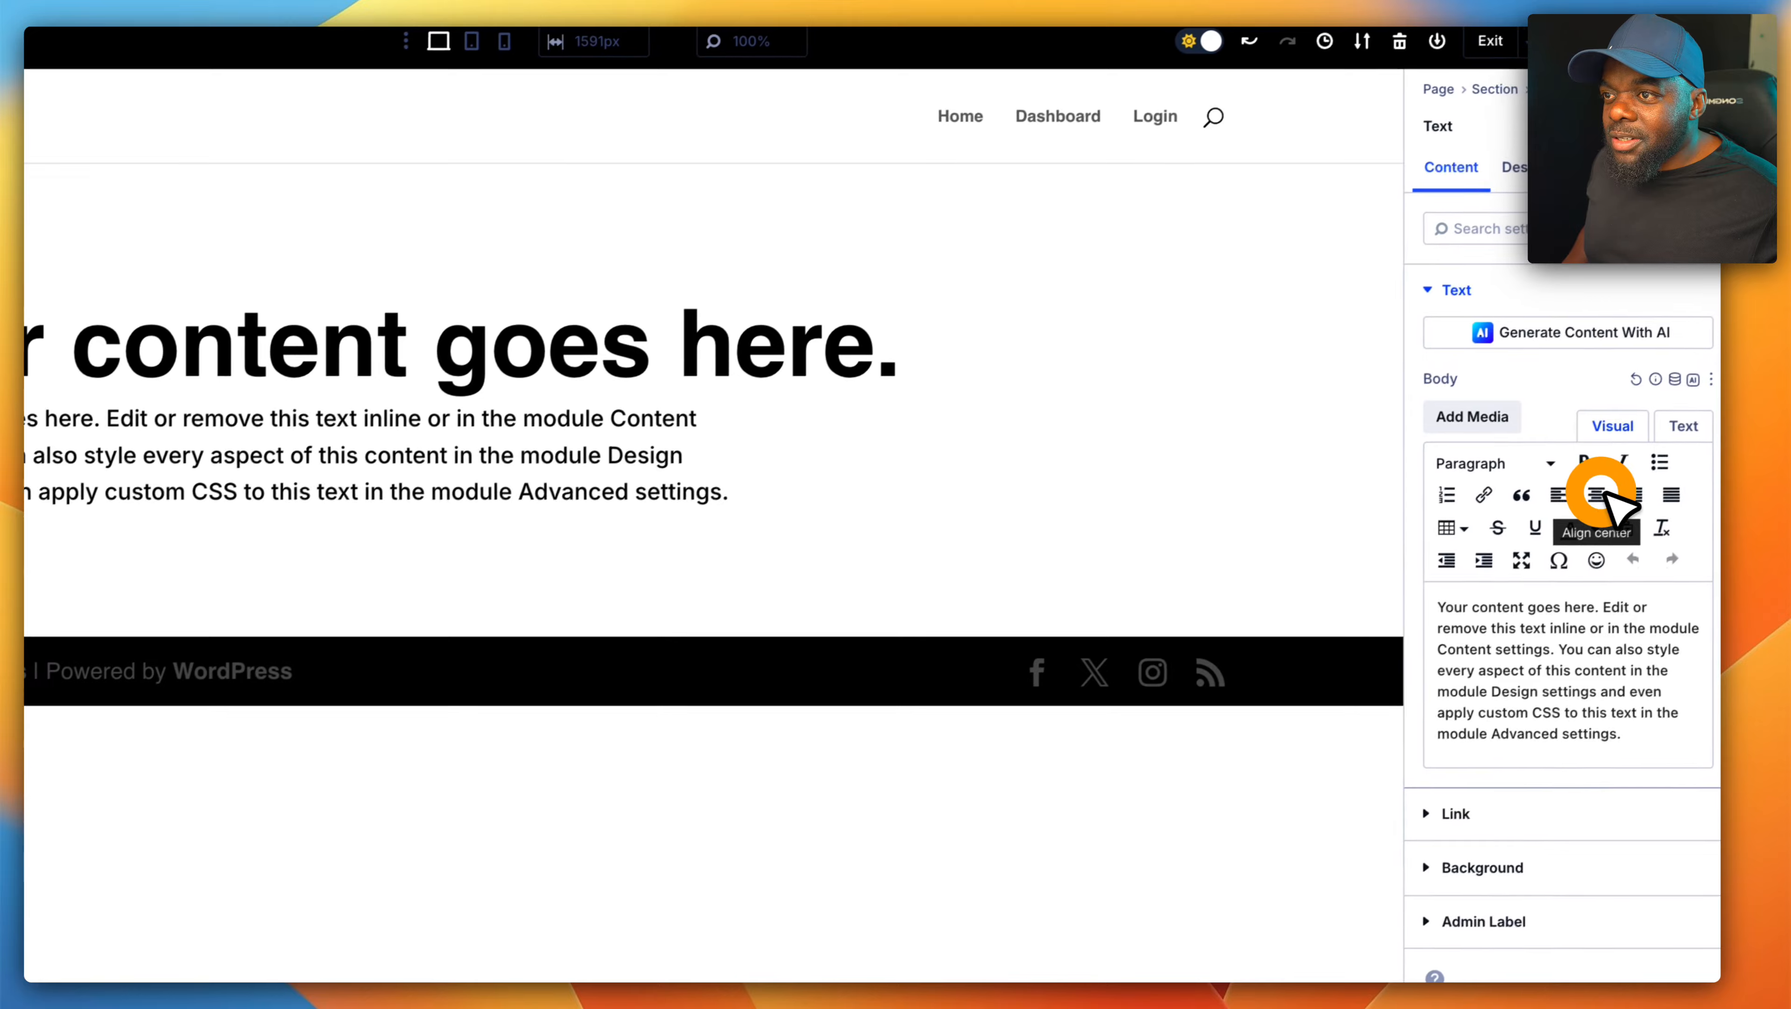
{"action": "left_click", "coordinate": [1673, 464]}
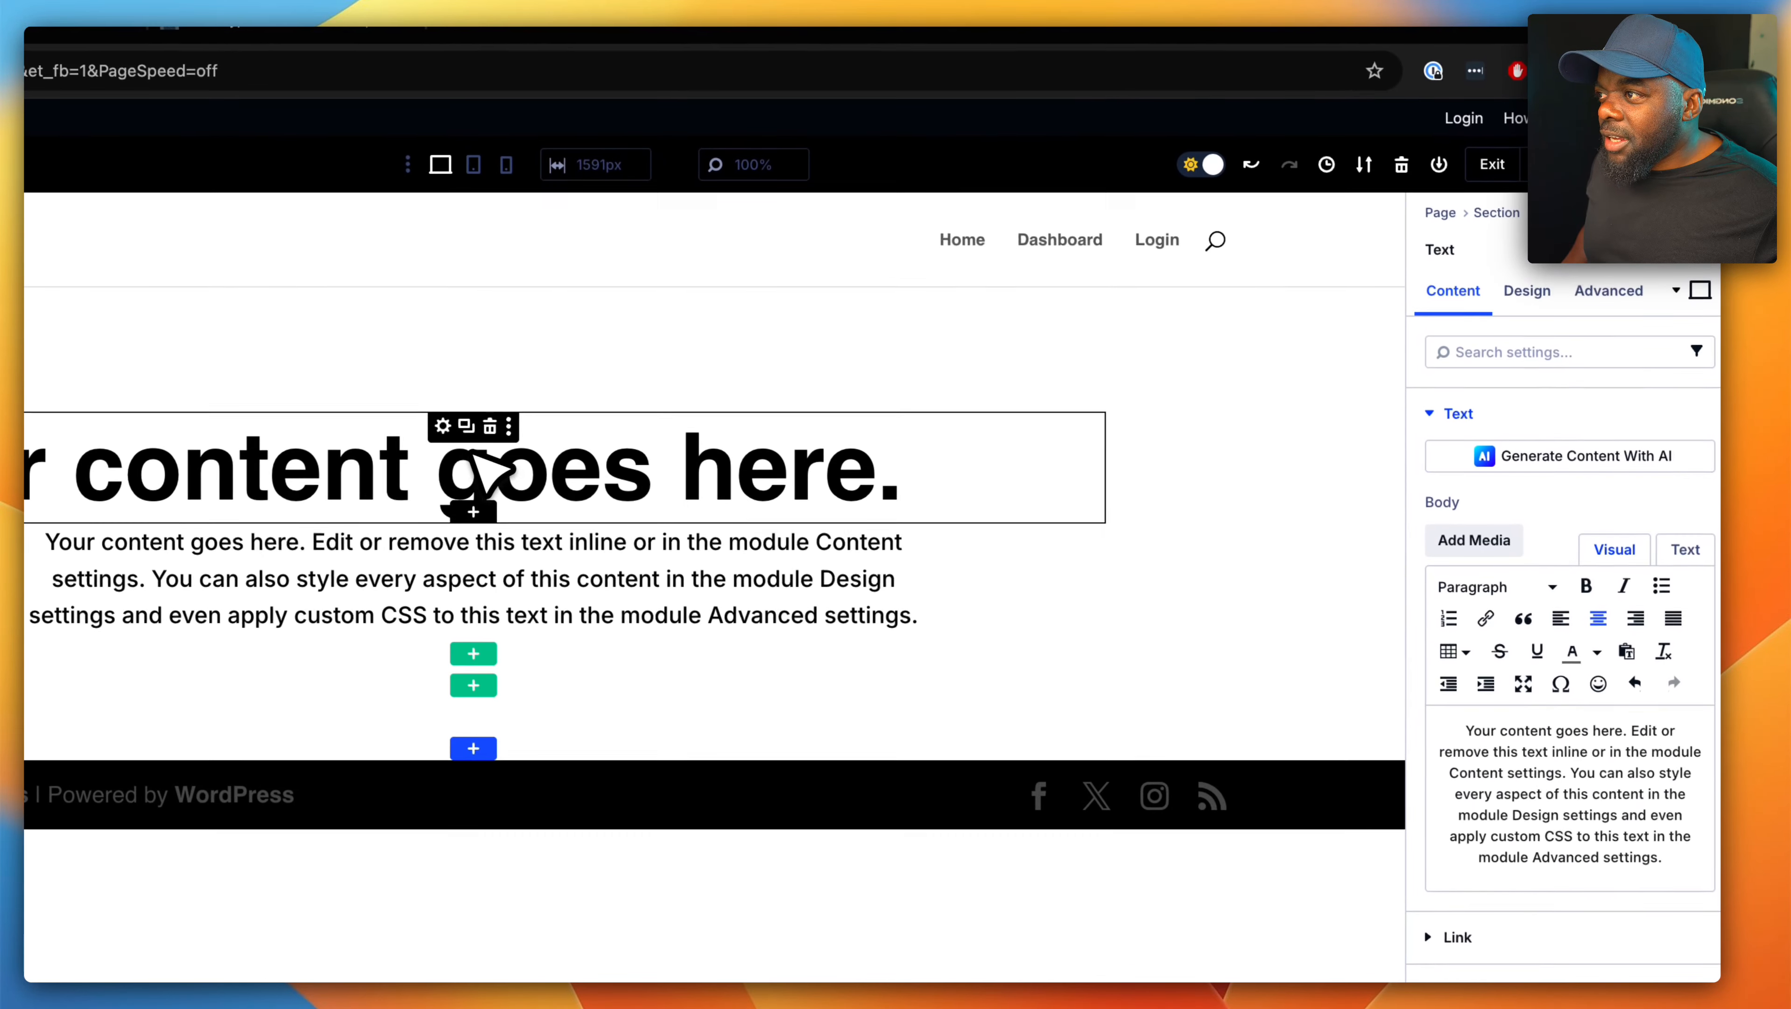
- Center the large "Your content goes here." text and duplicate the paragraph Text module below it
{"action": "left_click", "coordinate": [438, 386]}
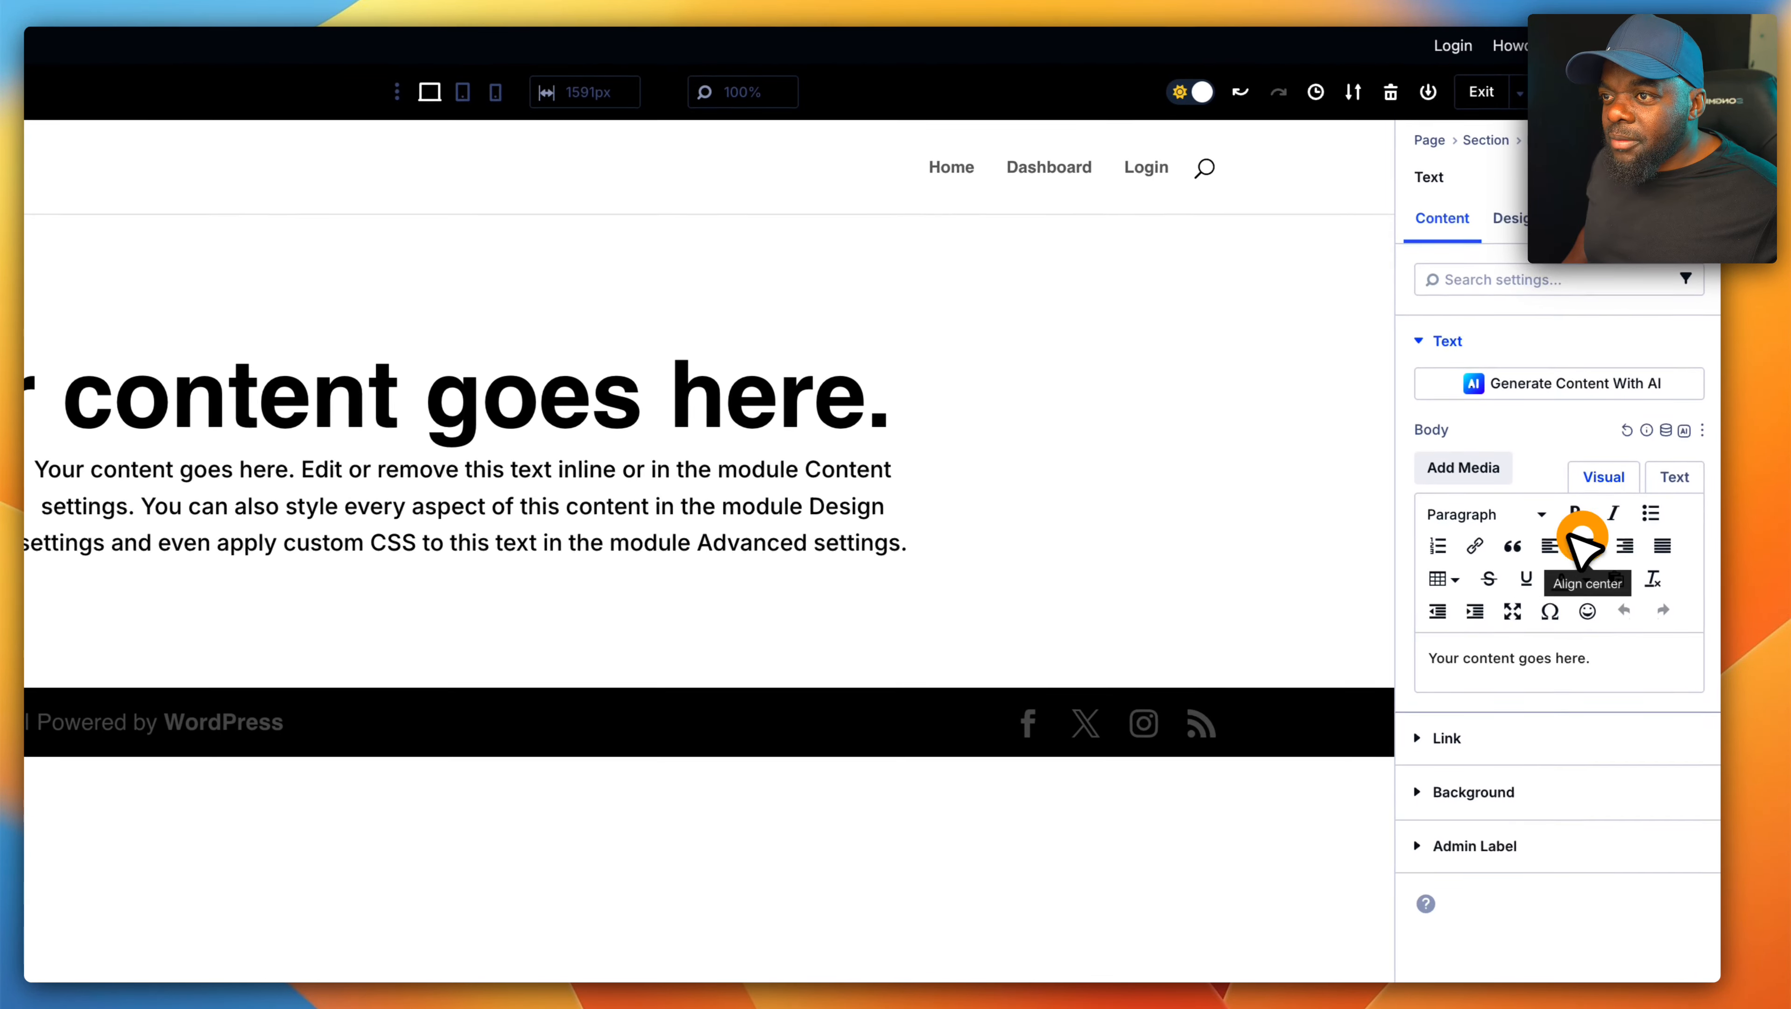
{"action": "left_click", "coordinate": [1591, 568]}
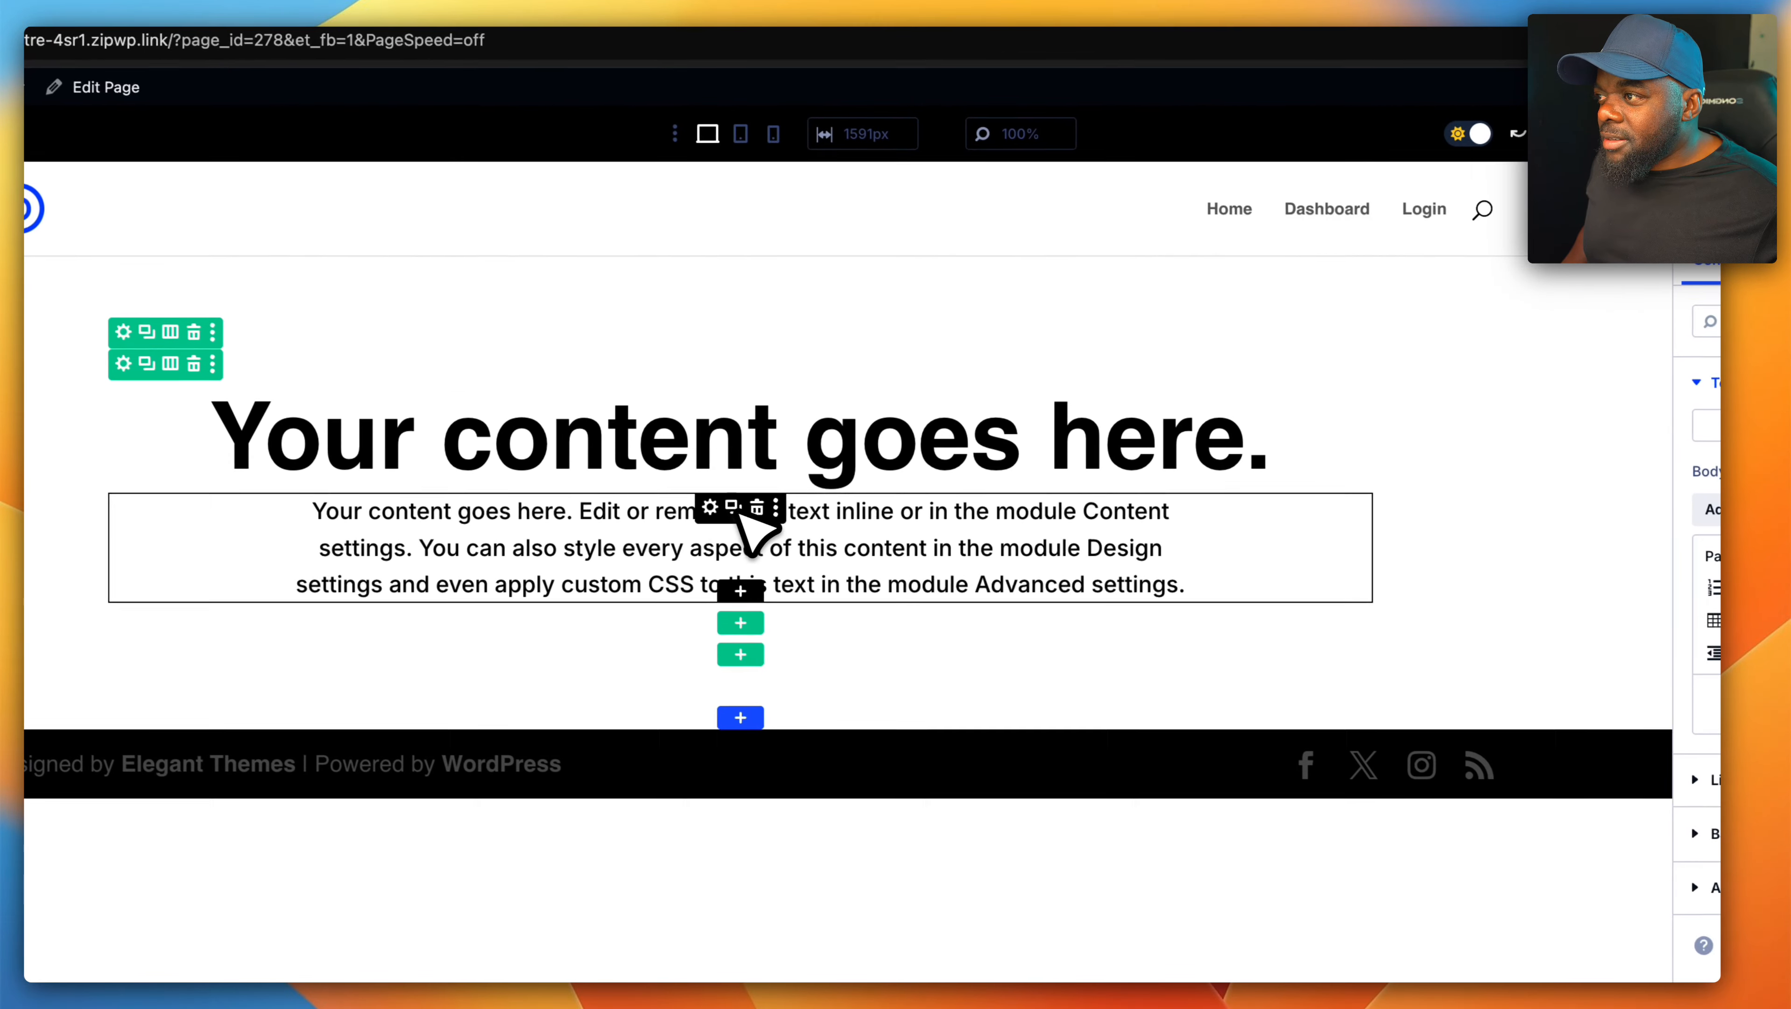
{"action": "left_click", "coordinate": [675, 499]}
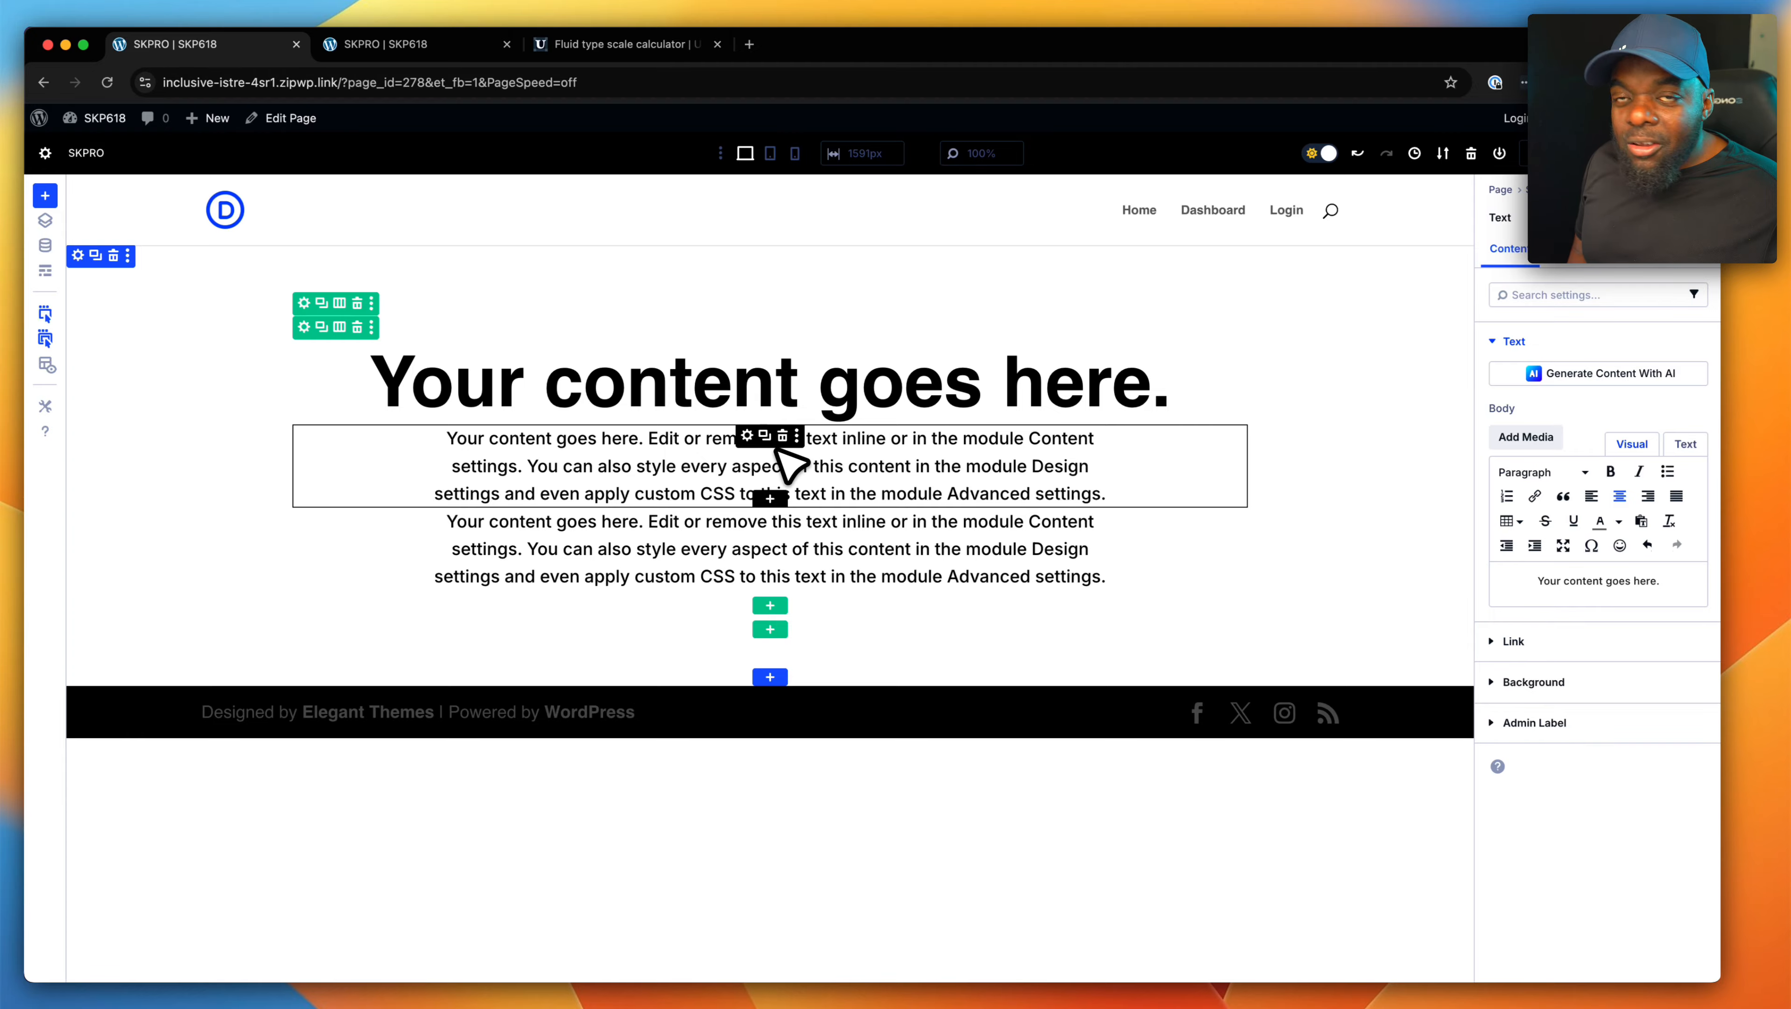
- Set the top margin of the first paragraph Text module to 4rem
{"action": "left_click", "coordinate": [749, 435]}
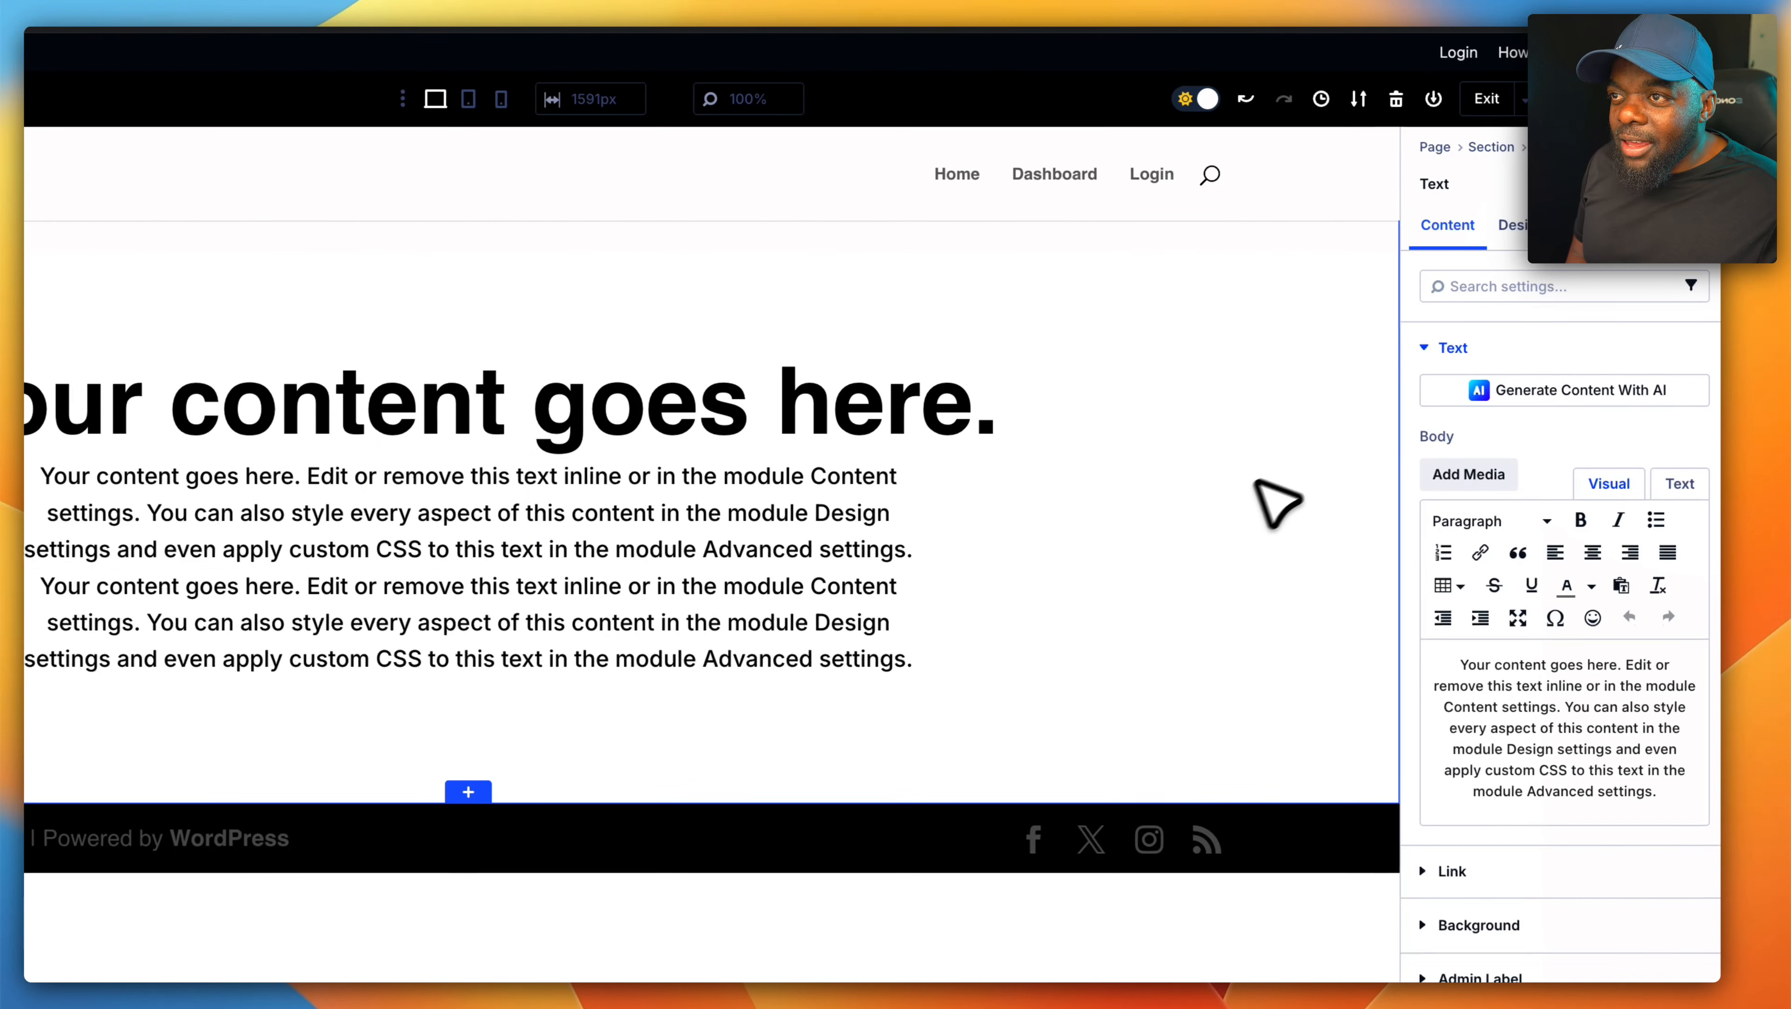
{"action": "left_click", "coordinate": [1518, 226]}
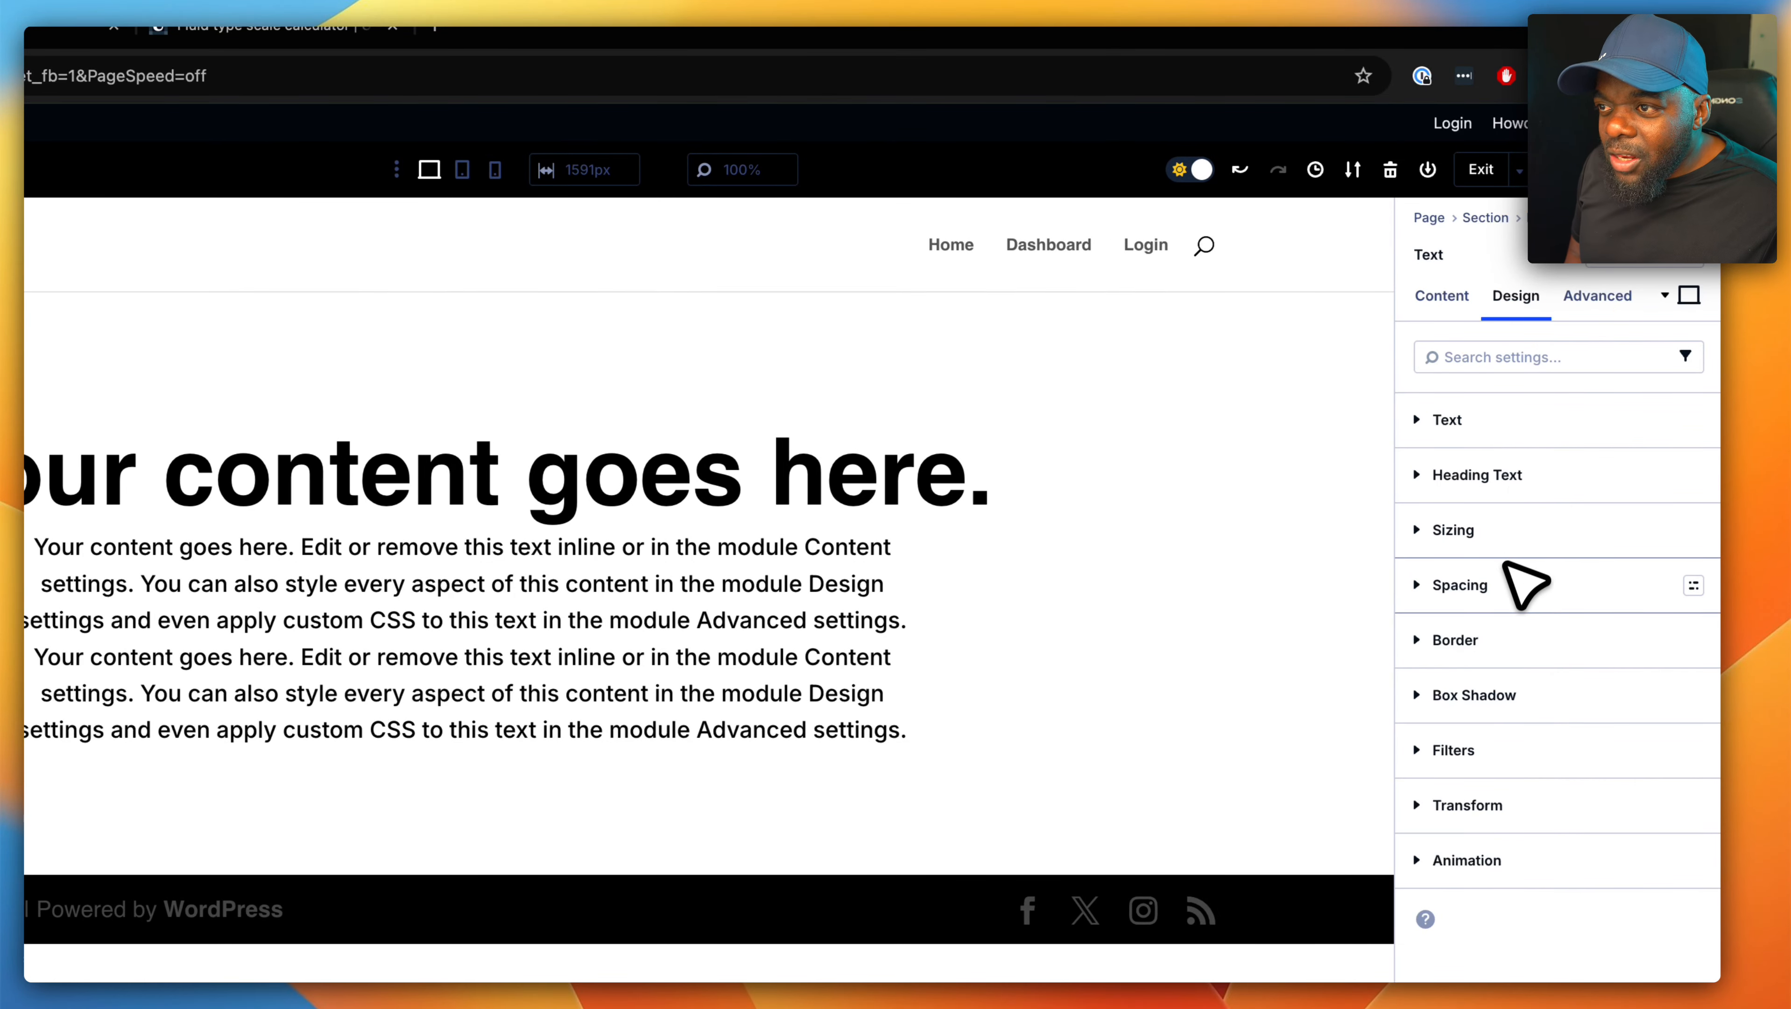
{"action": "left_click", "coordinate": [1497, 590]}
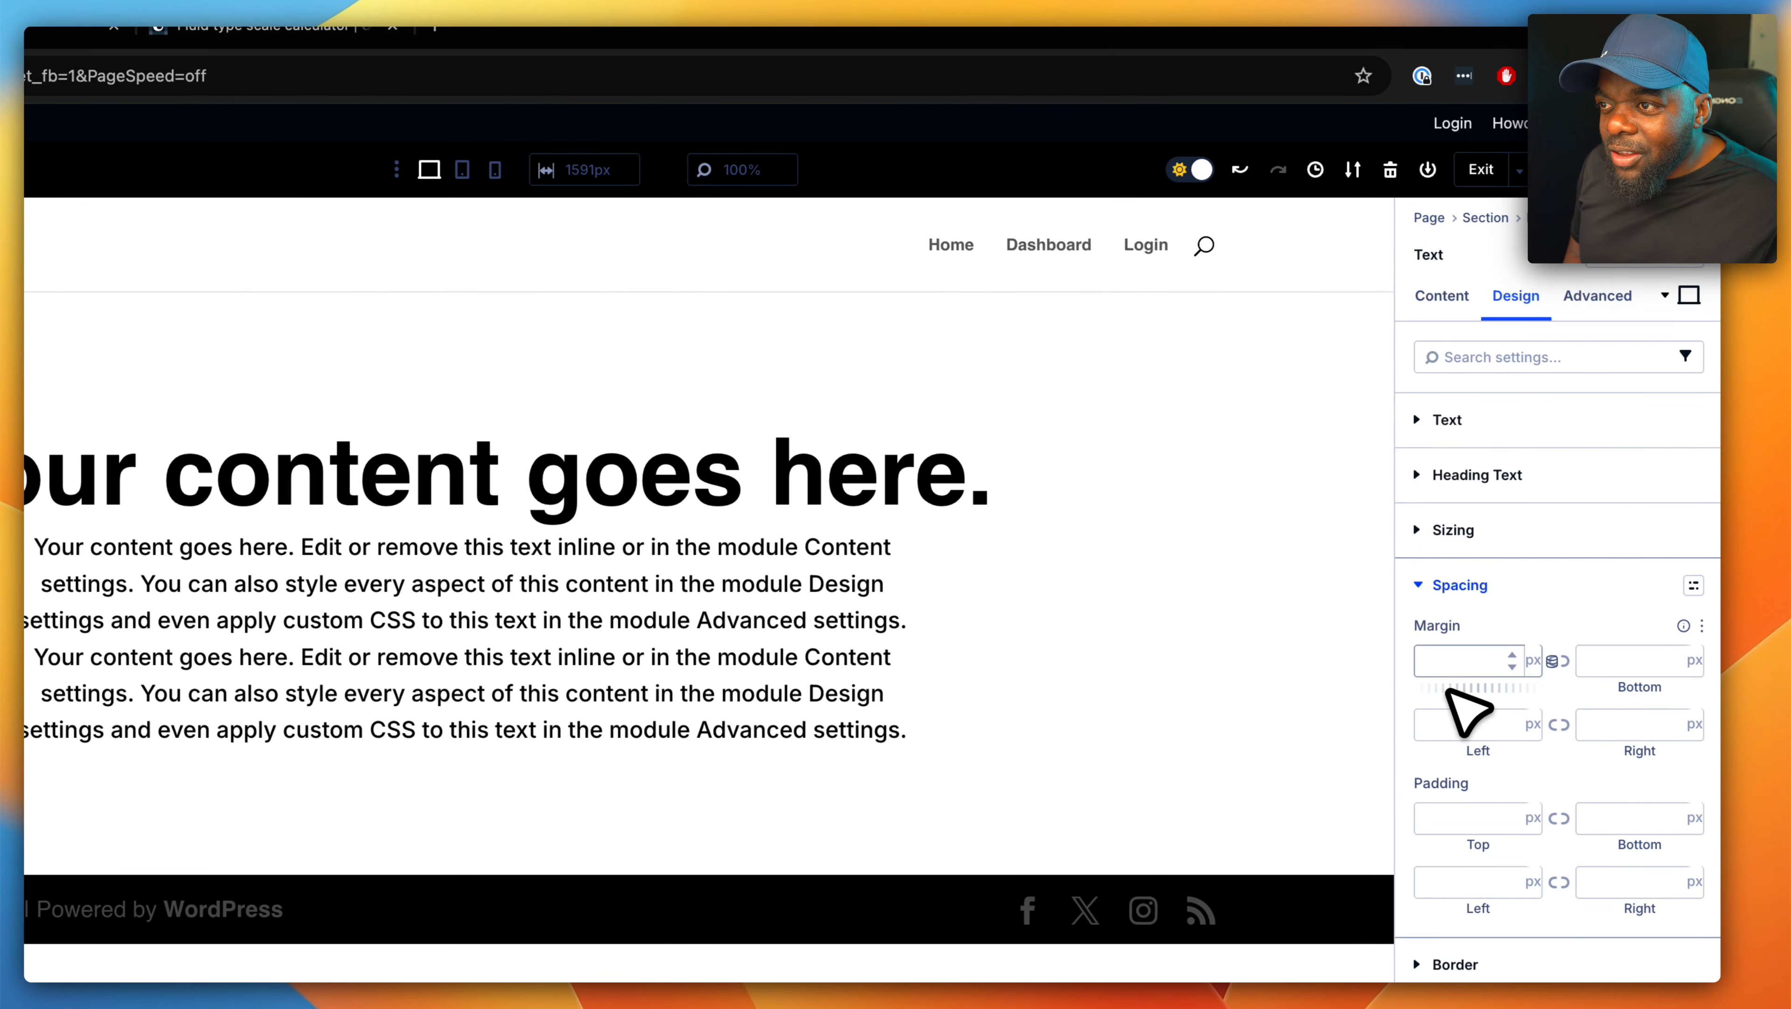
{"action": "left_click", "coordinate": [1444, 667]}
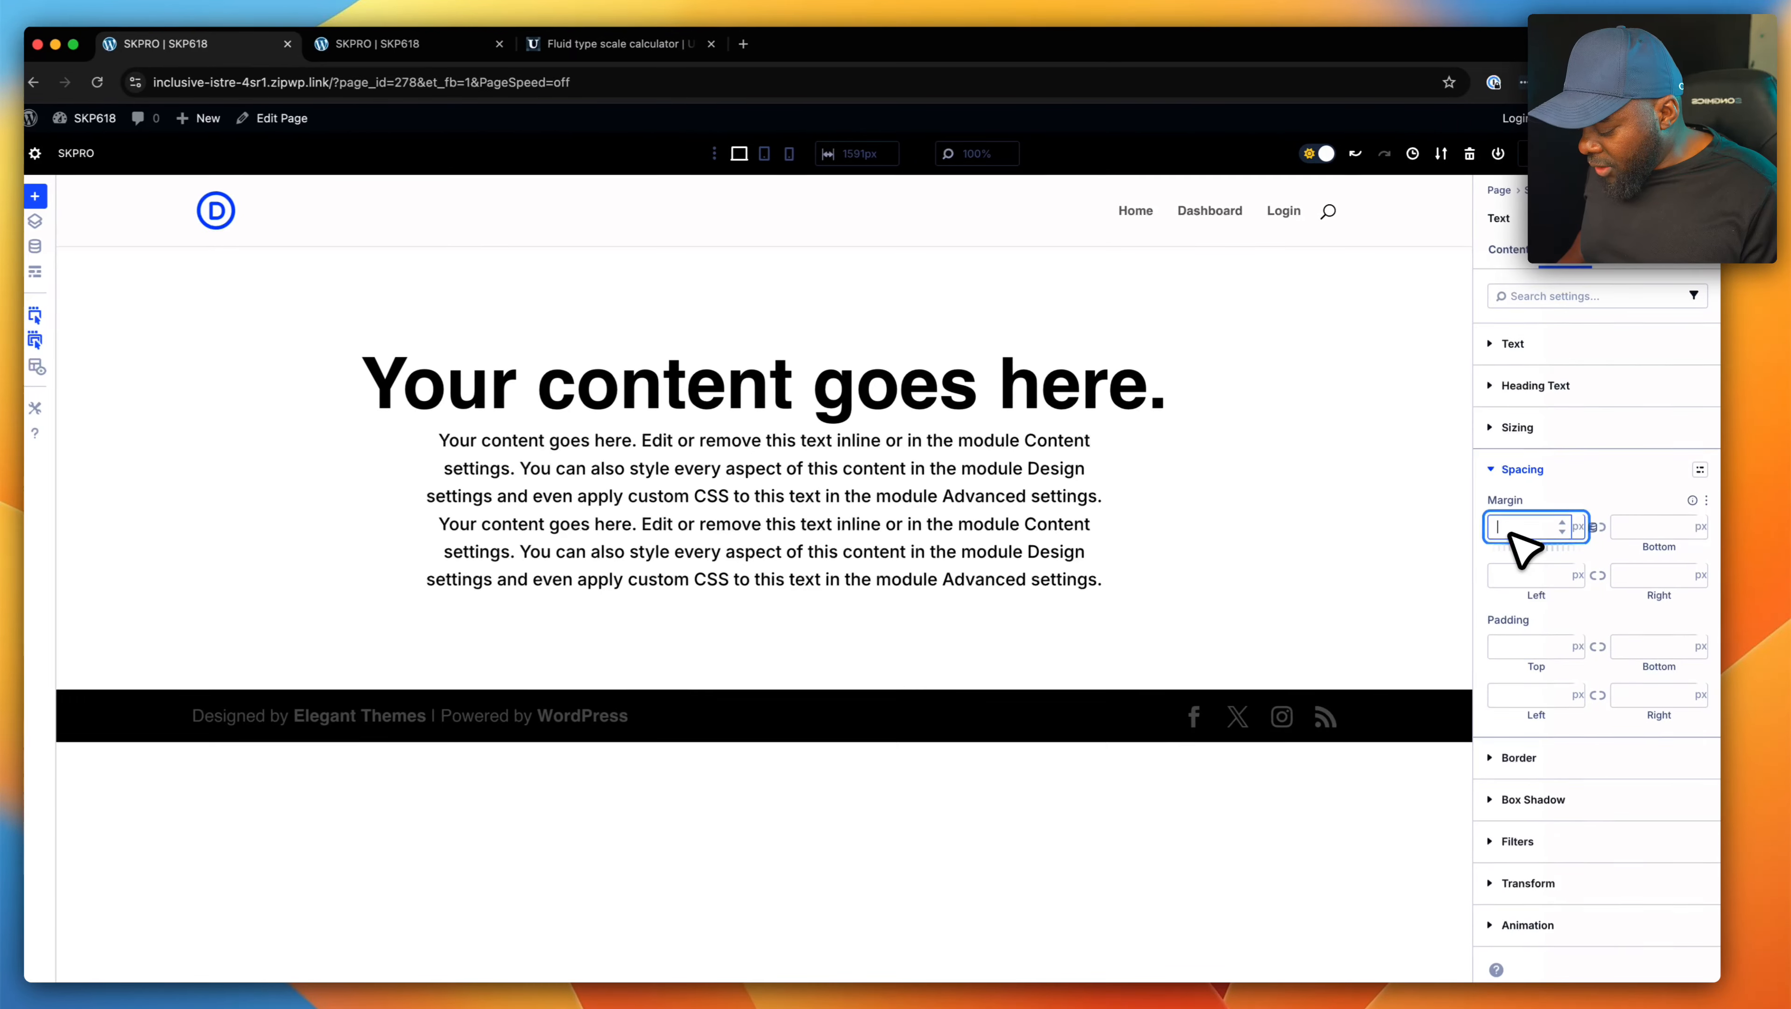
{"action": "type", "text": "4rem"}
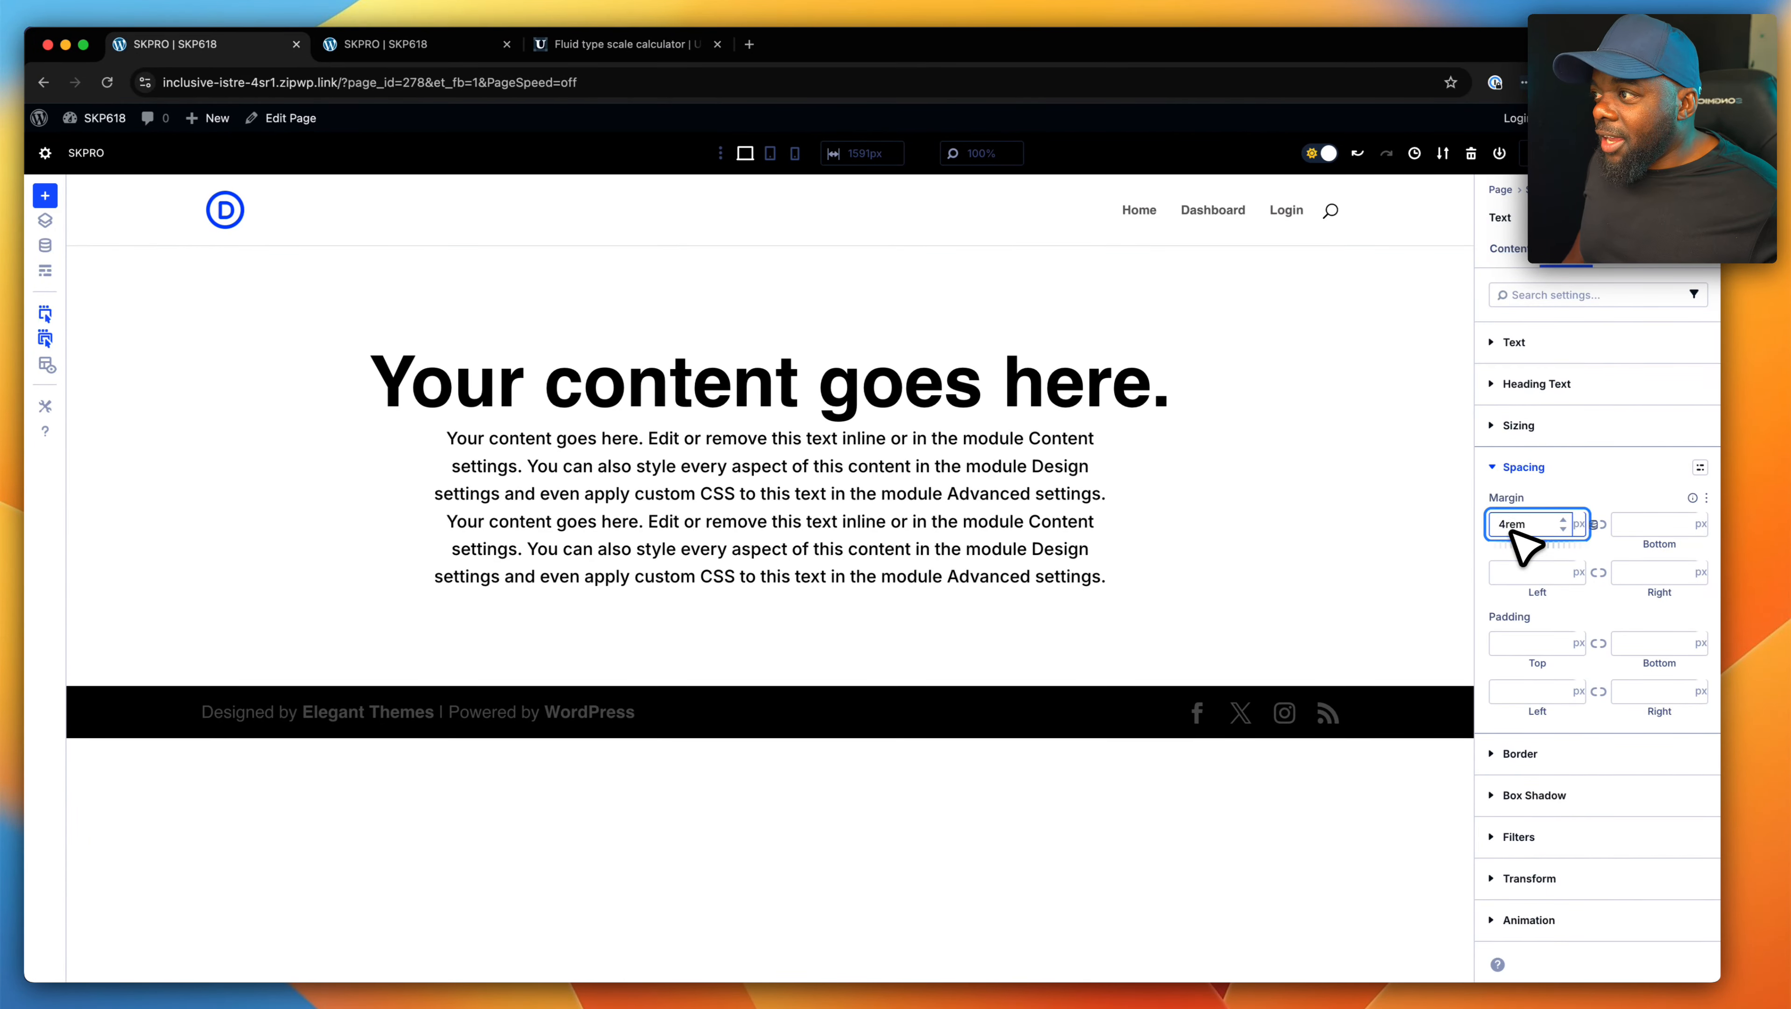
{"action": "key", "text": "Return"}
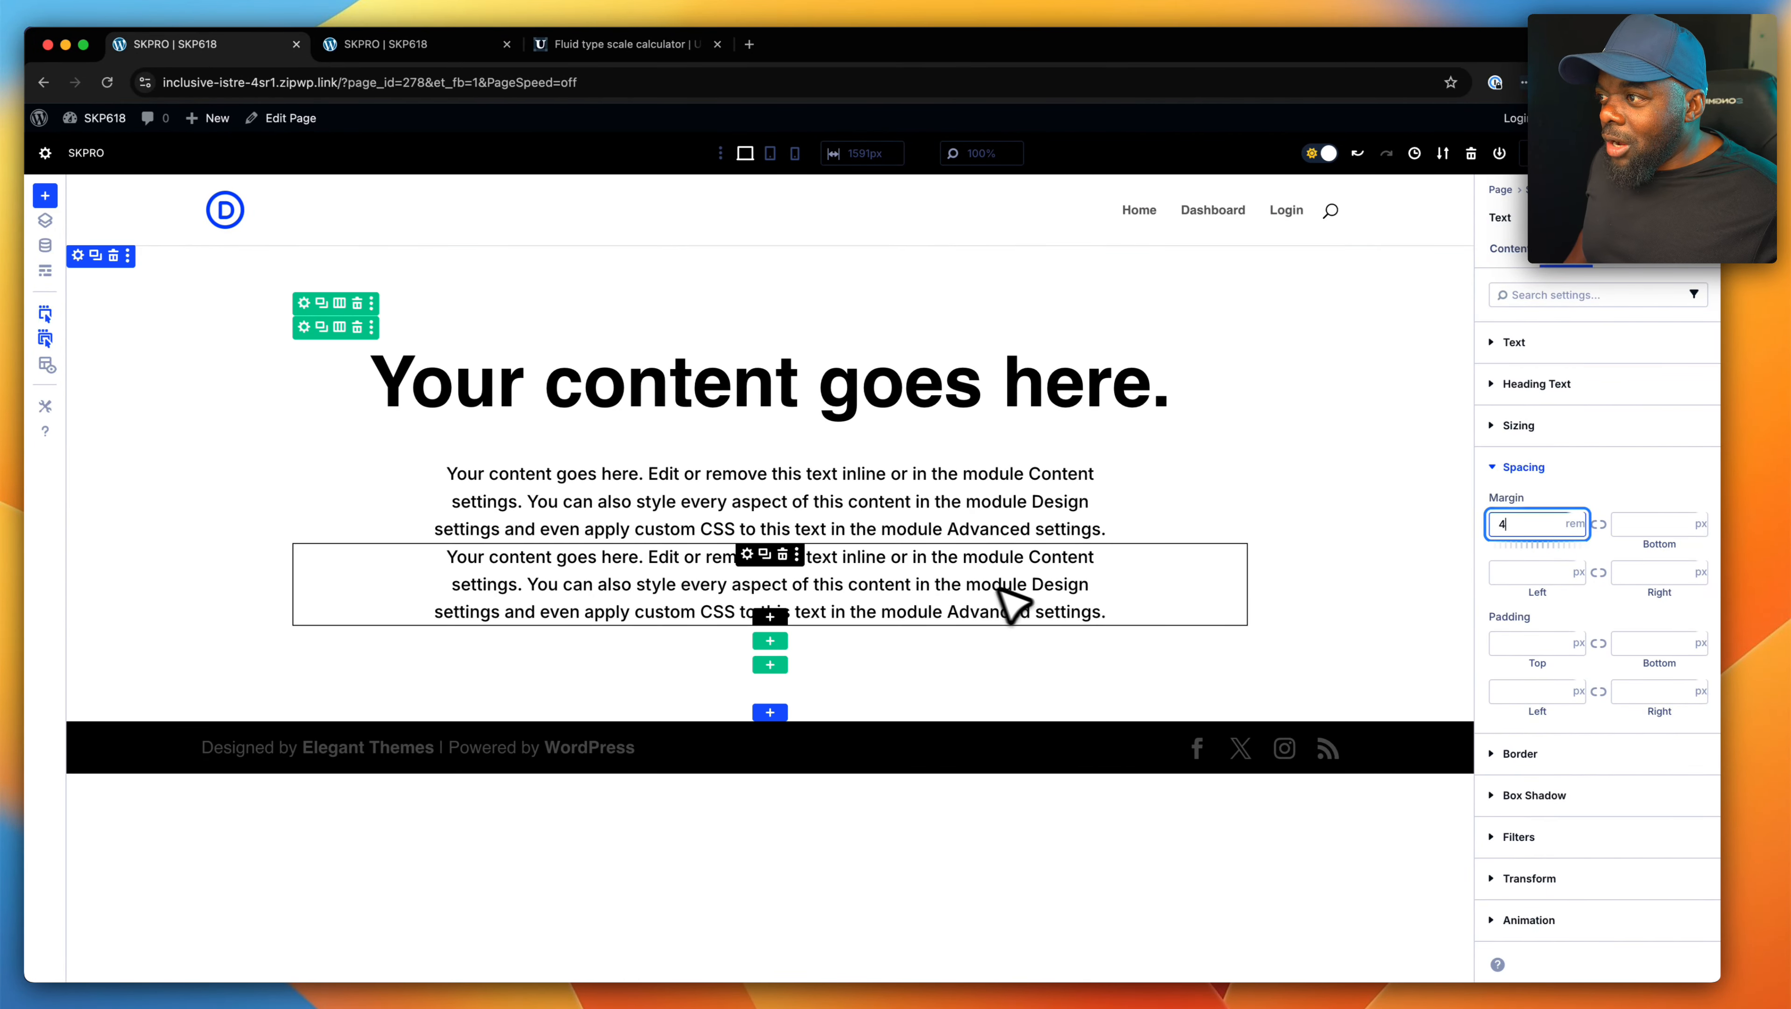
- Set the top margin of the second paragraph Text module to 5rem
{"action": "left_click", "coordinate": [751, 555]}
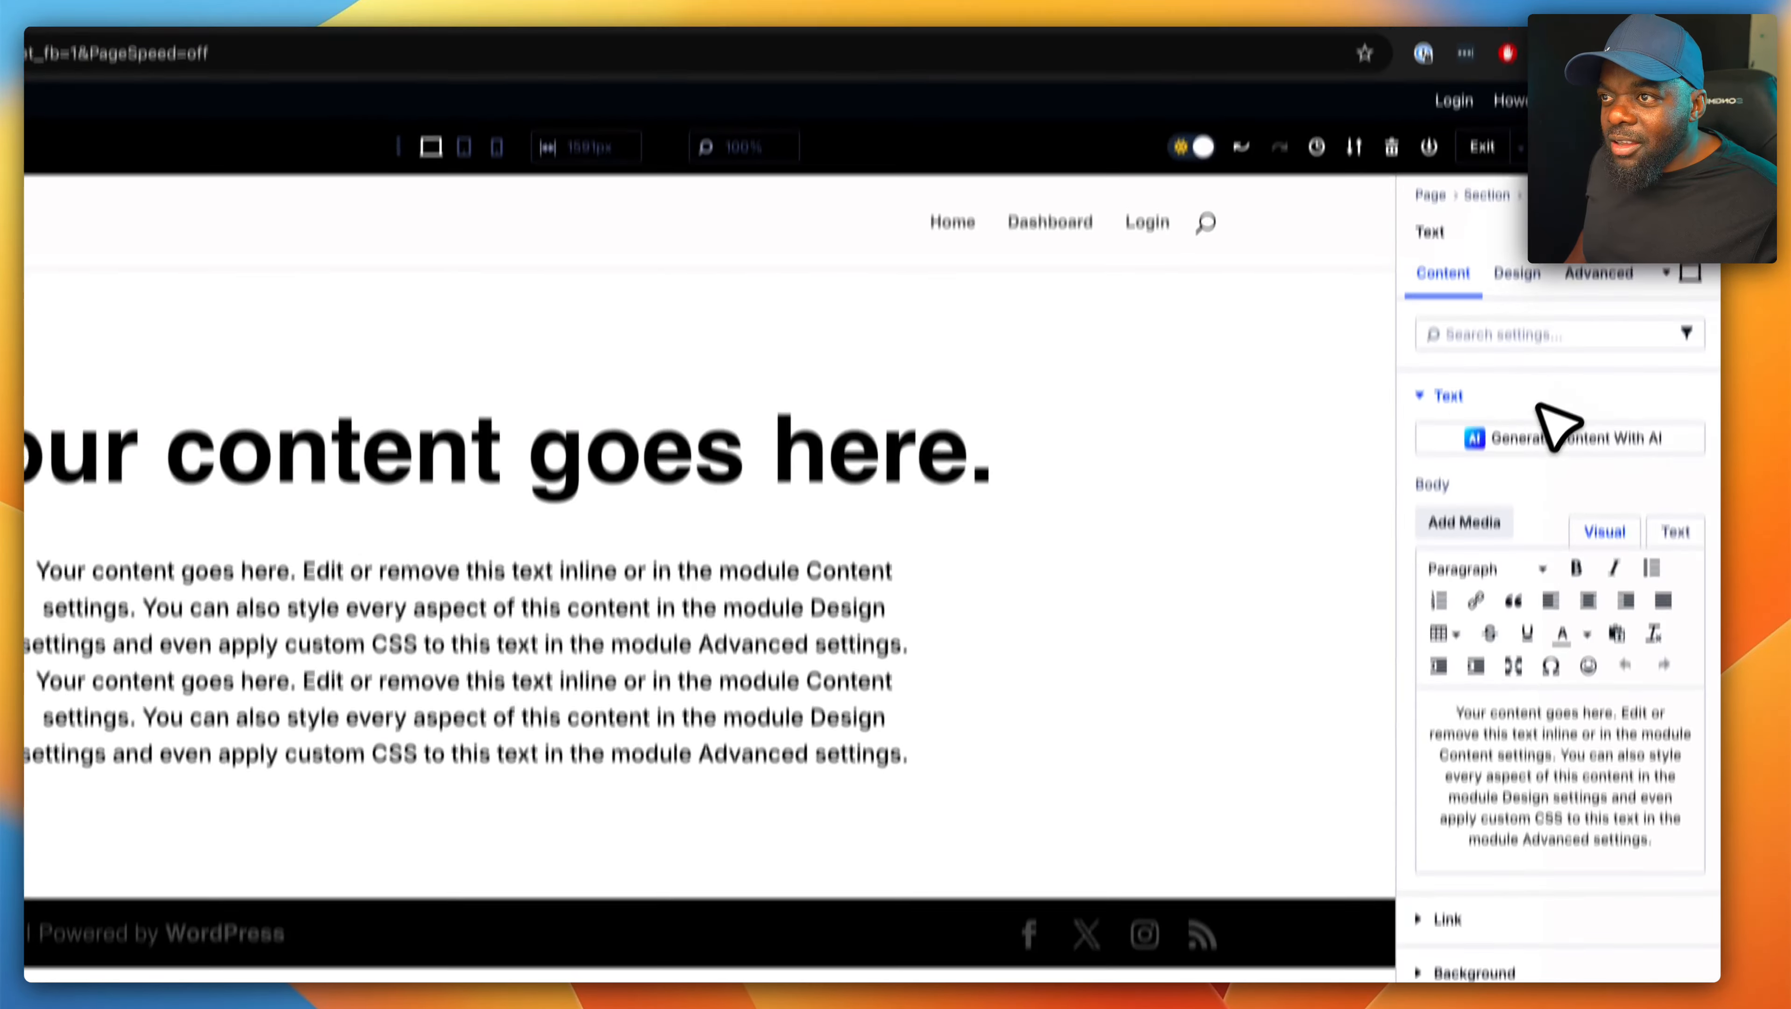
{"action": "left_click", "coordinate": [1517, 107]}
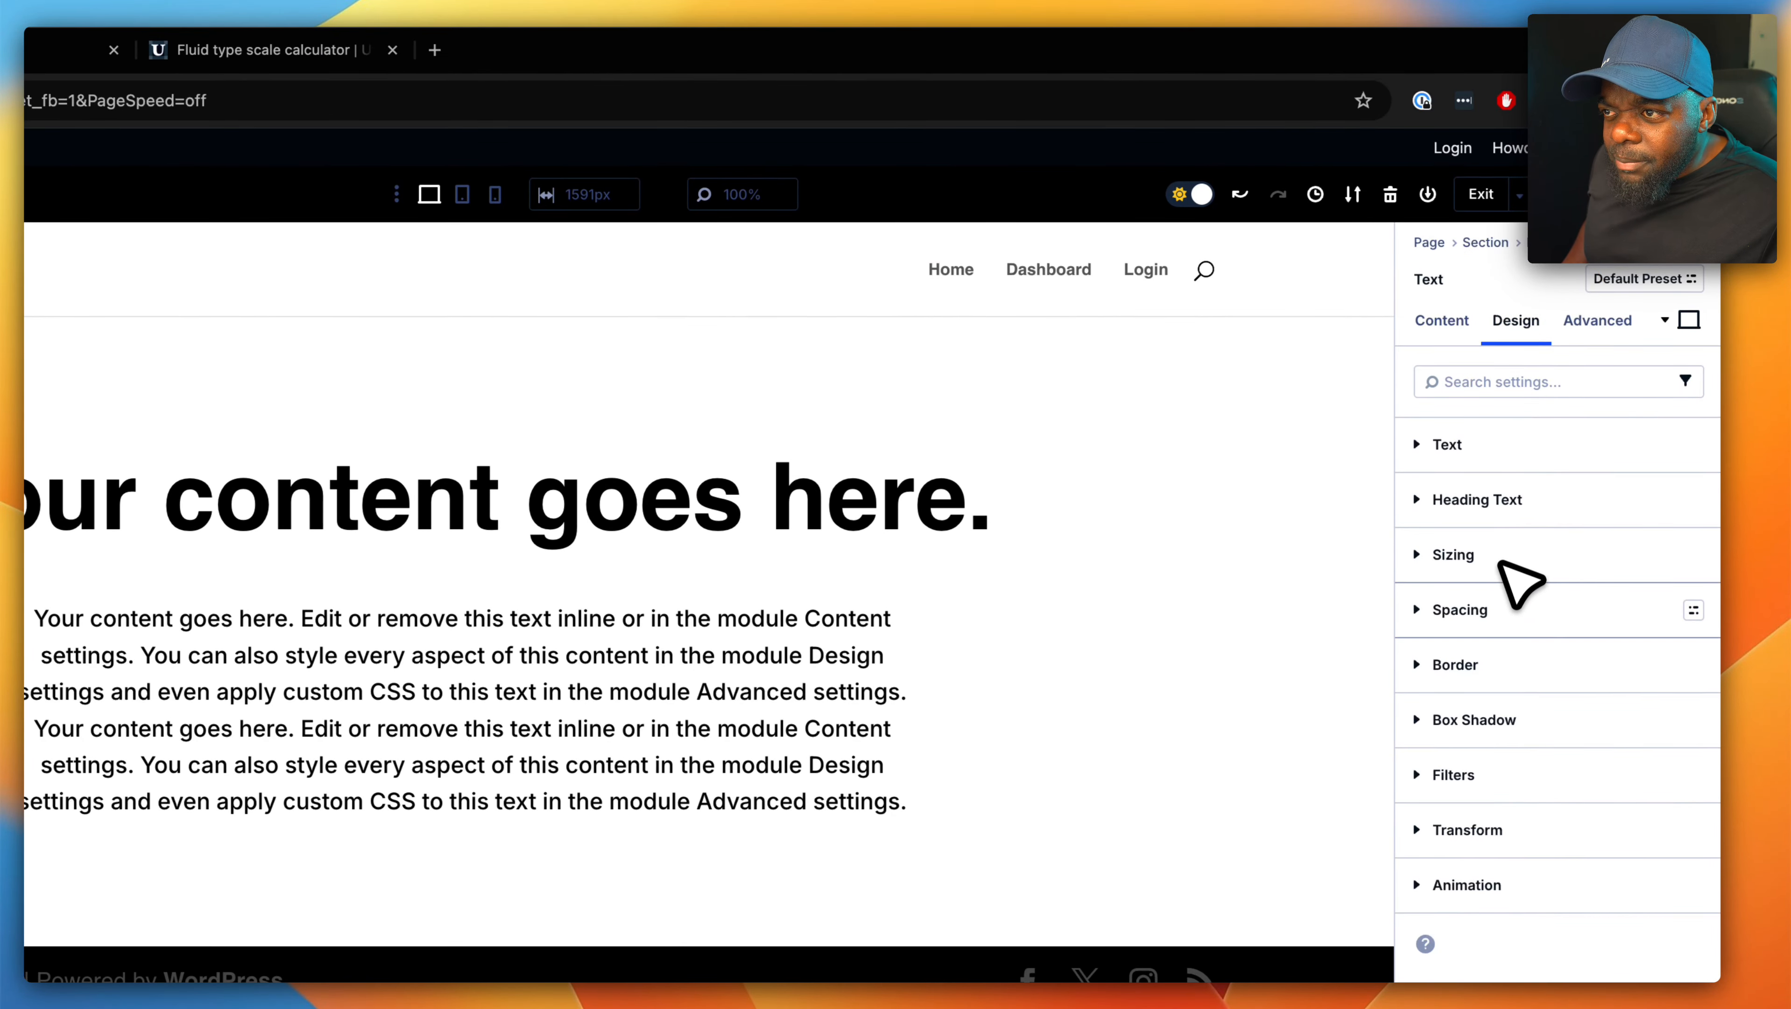
{"action": "left_click", "coordinate": [1496, 616]}
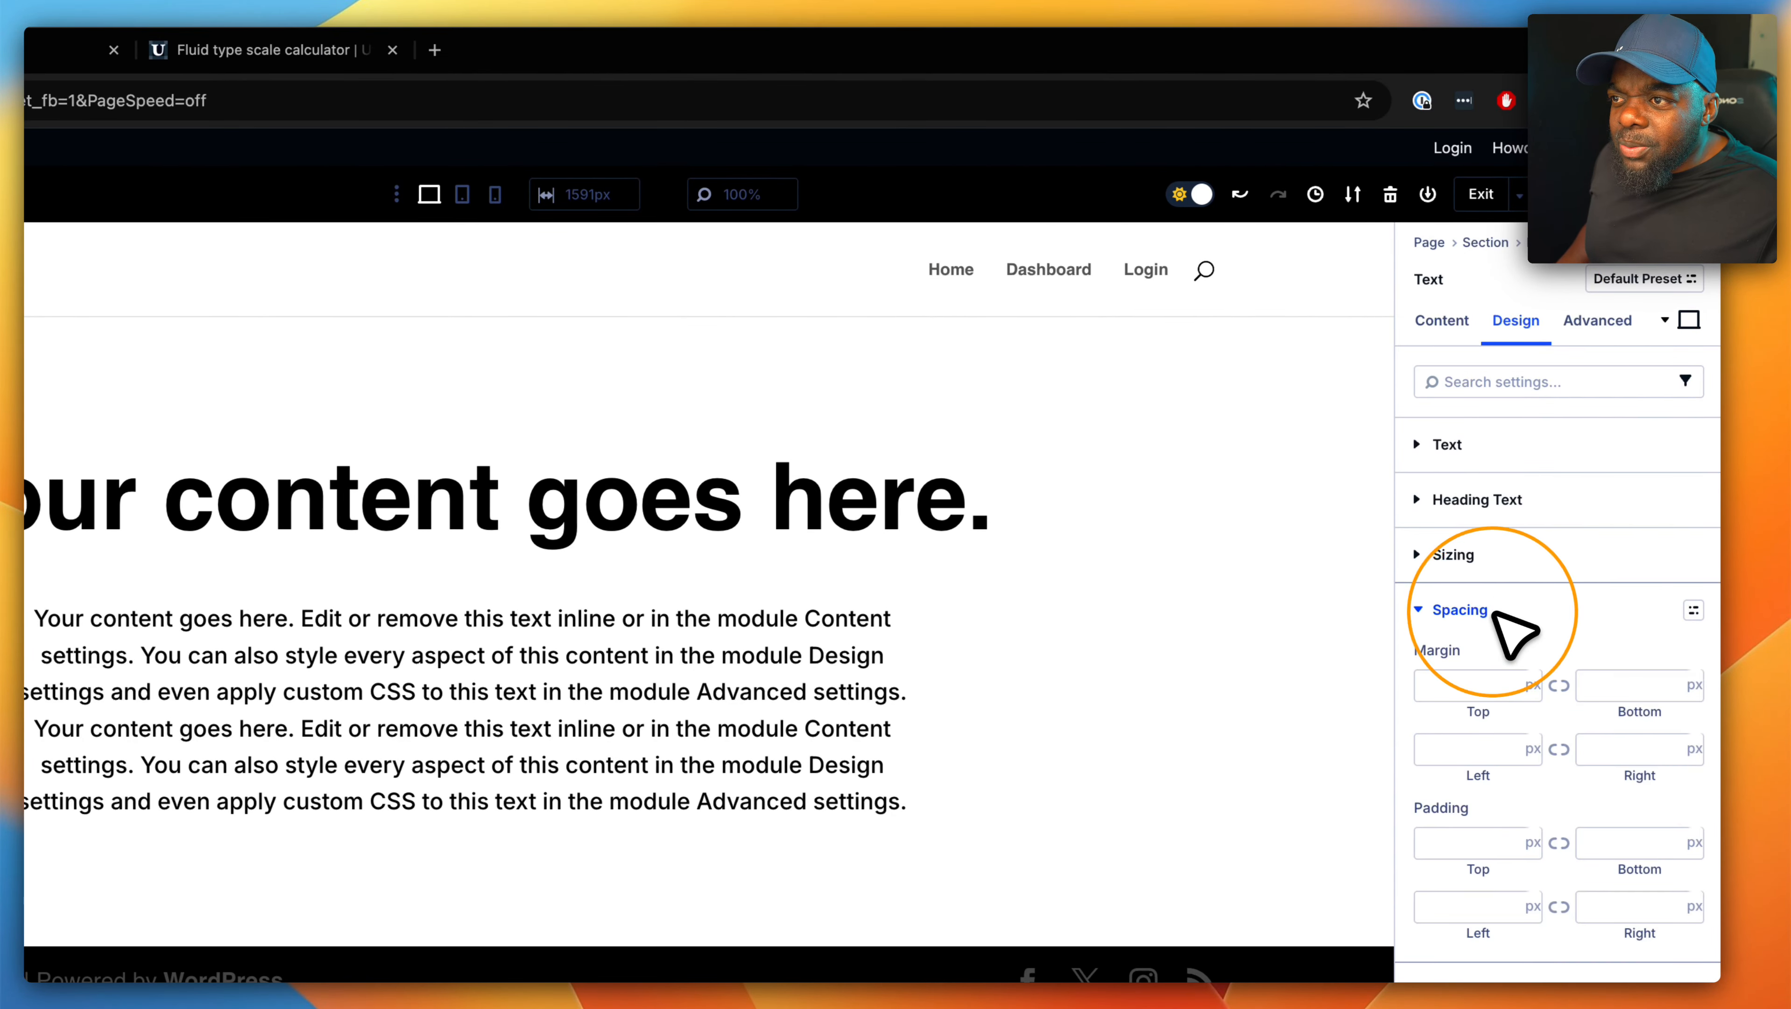
{"action": "left_click", "coordinate": [1445, 683]}
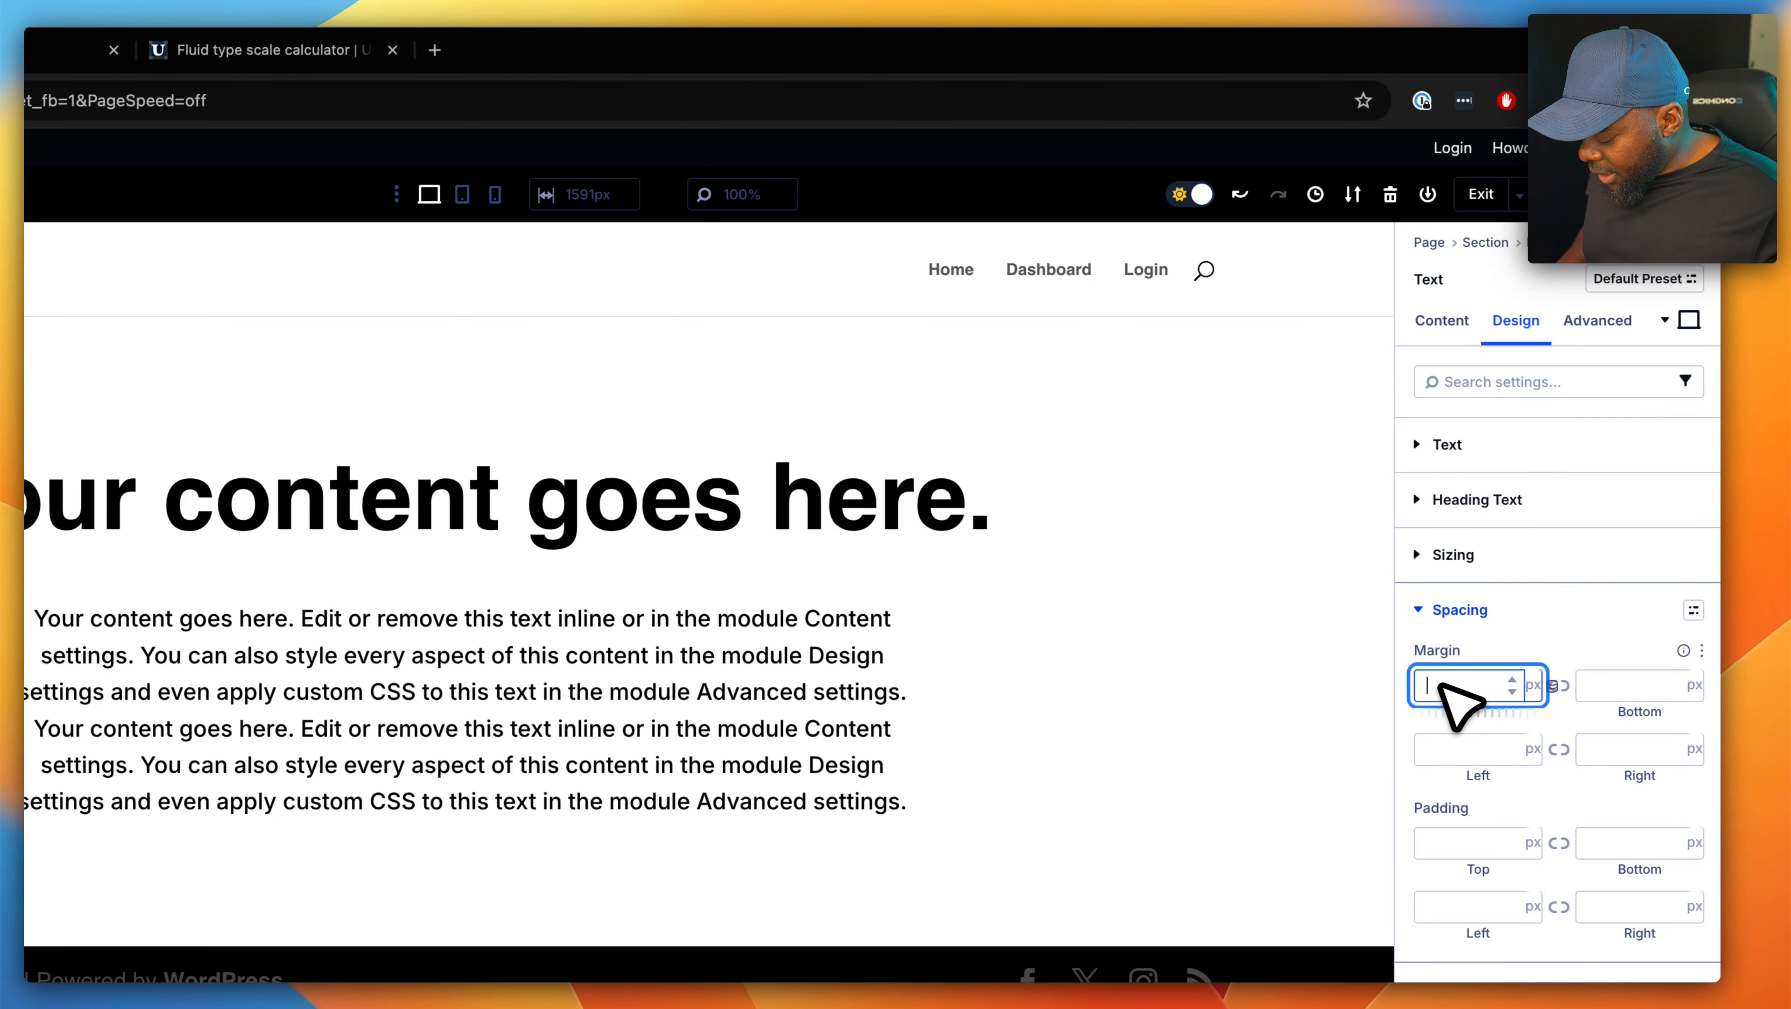
{"action": "type", "text": "5"}
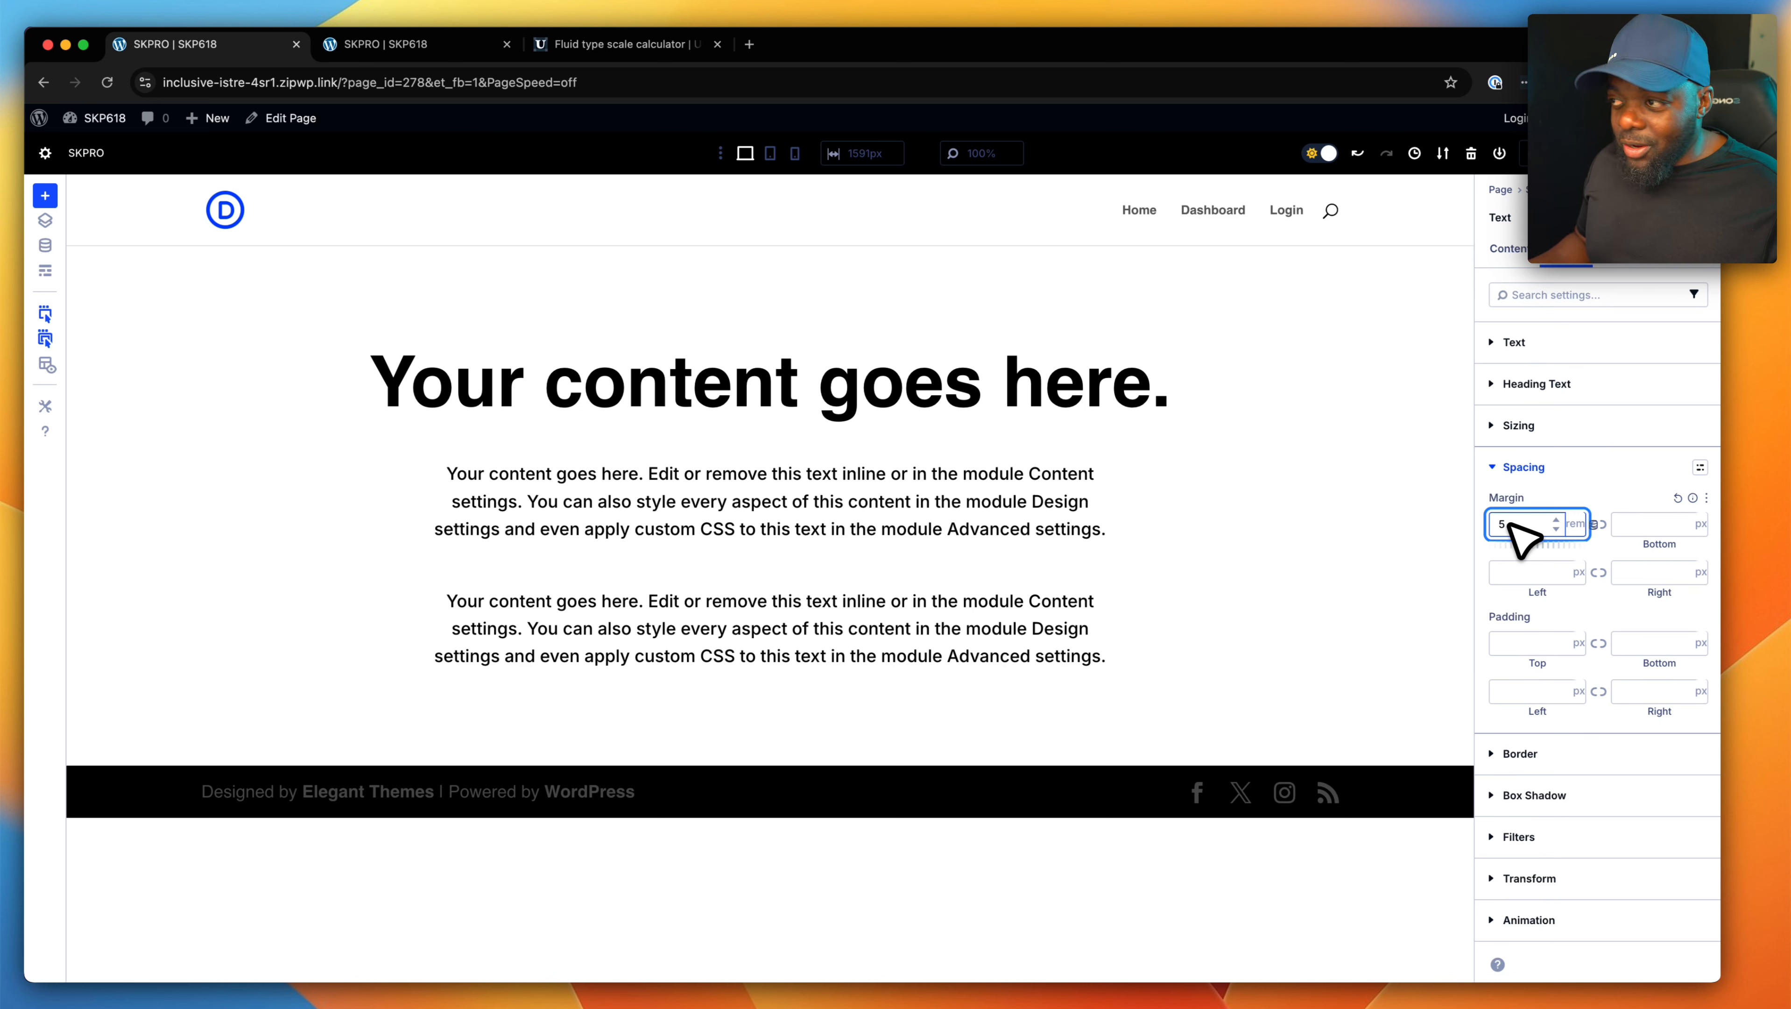
- Clear the top margin values from both paragraph Text modules
{"action": "key", "text": "BackSpace"}
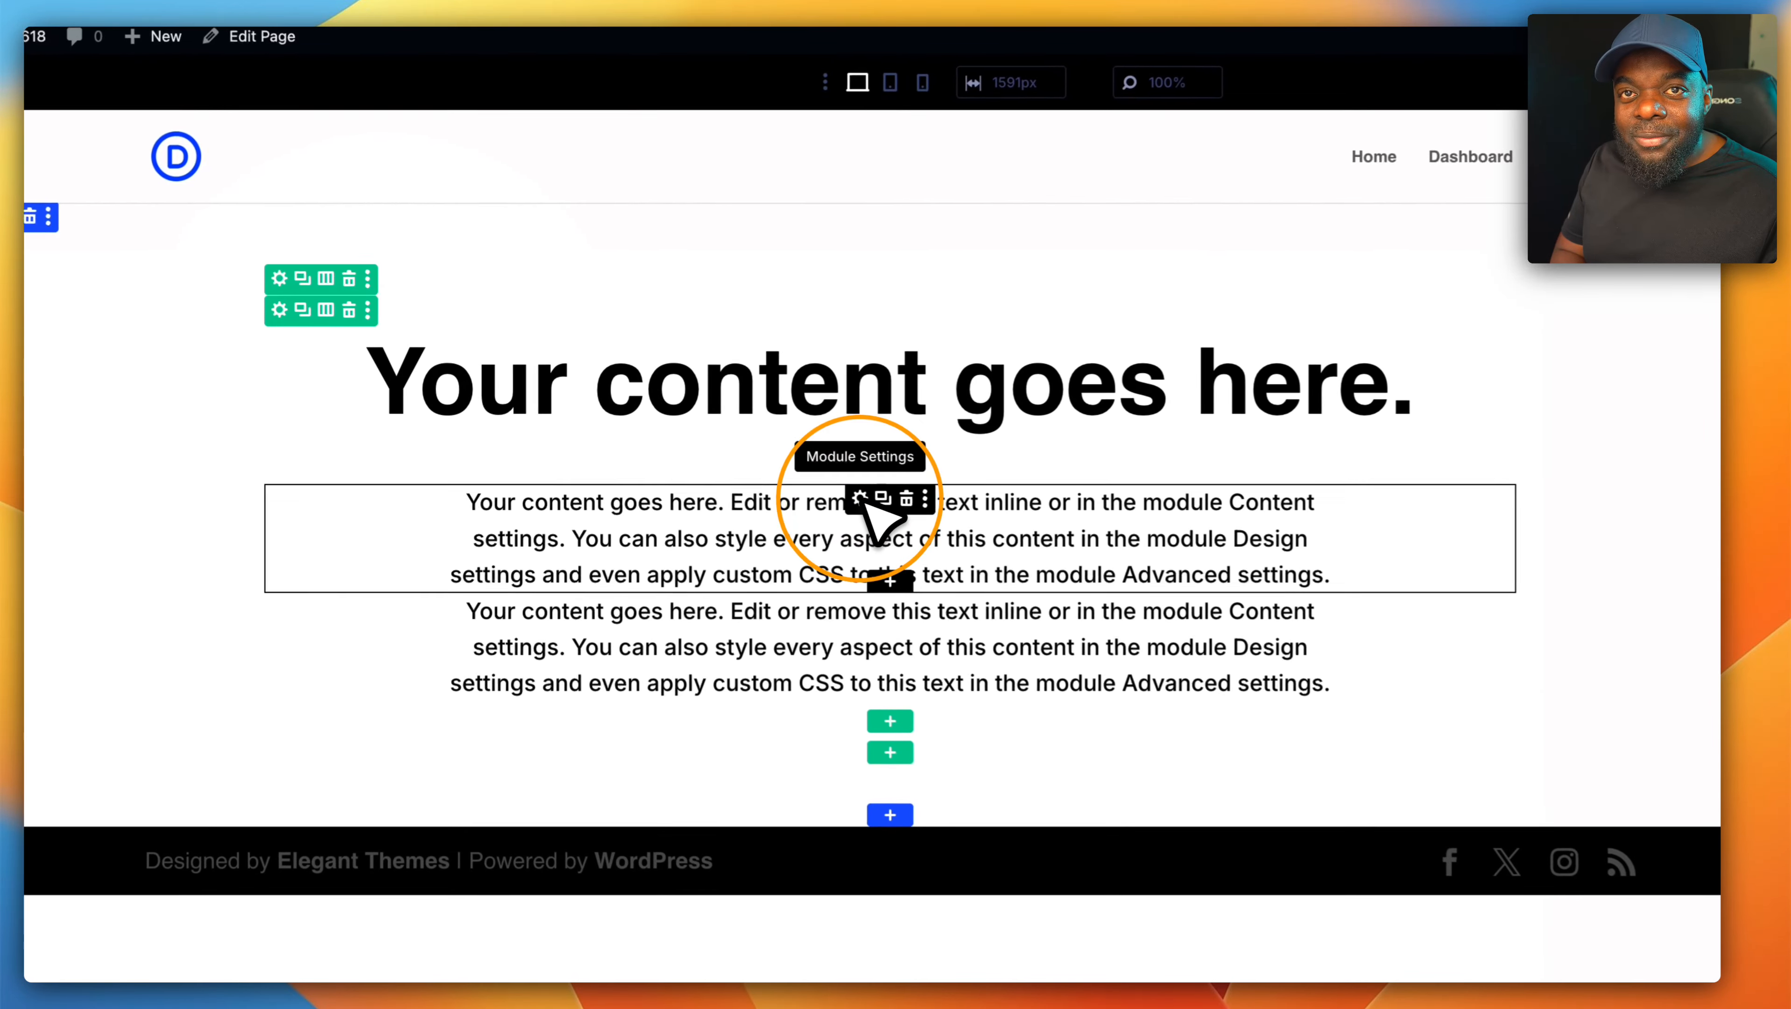
{"action": "left_click", "coordinate": [866, 502]}
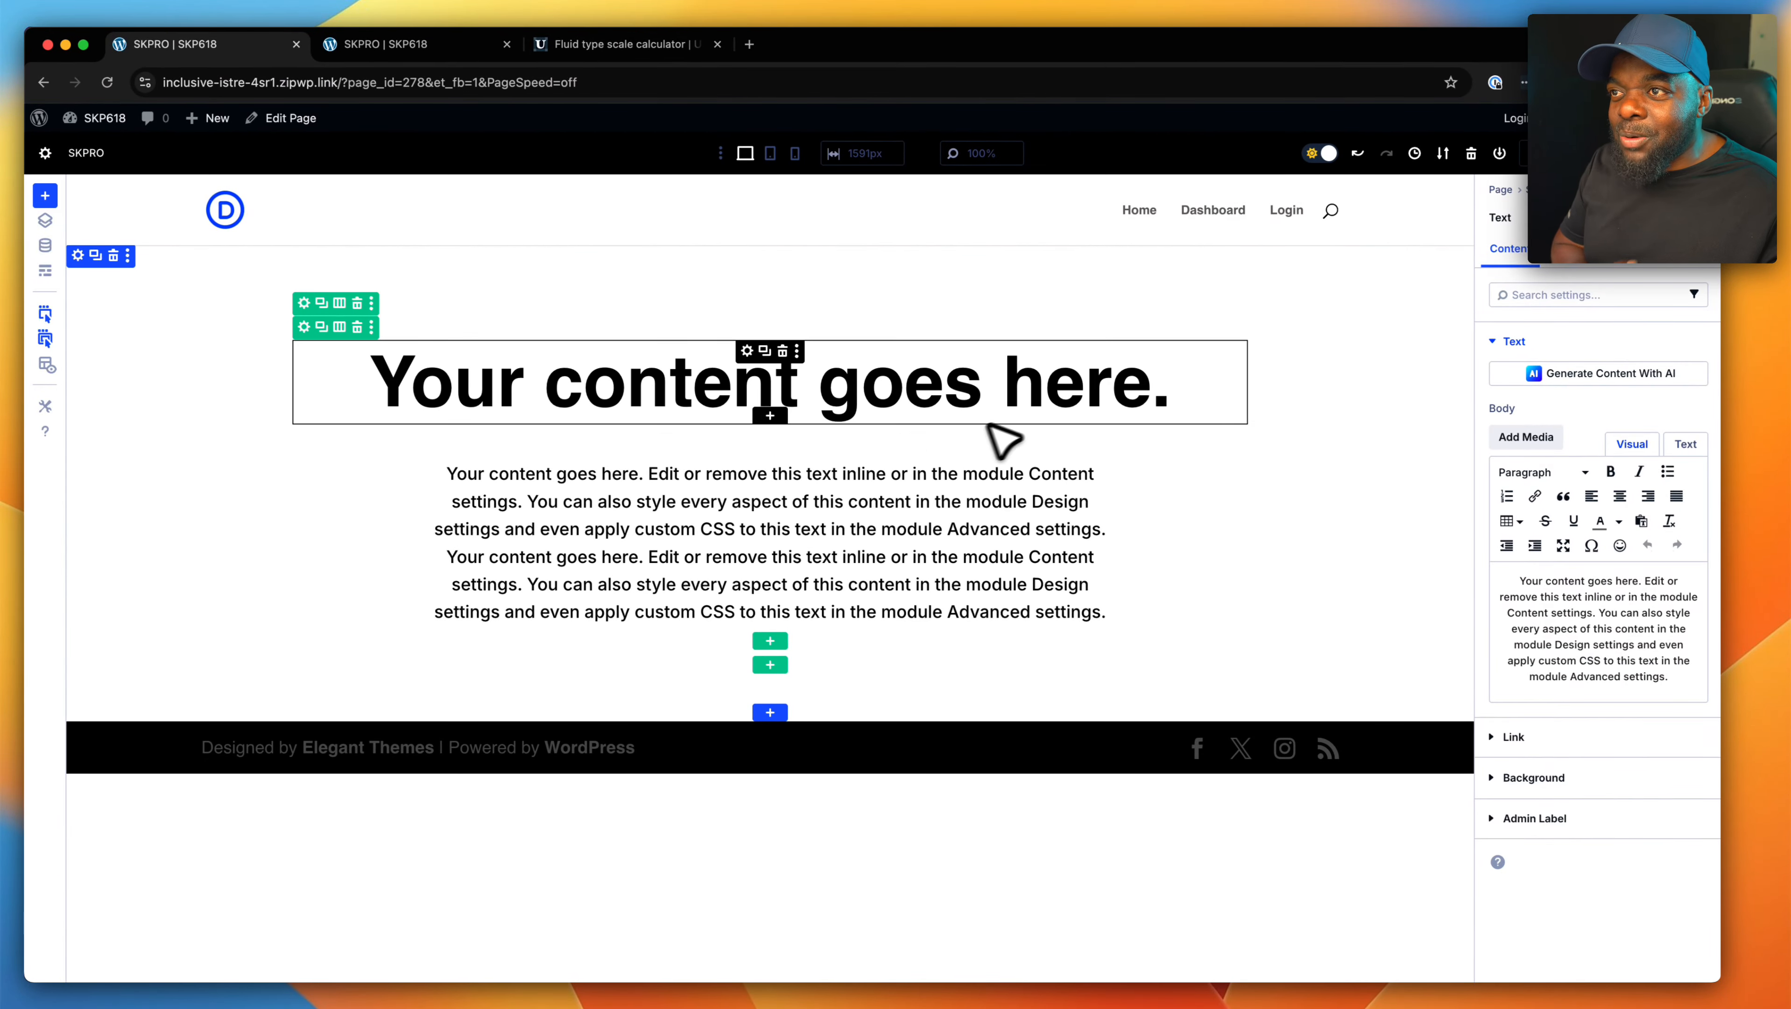
{"action": "left_click", "coordinate": [1565, 248]}
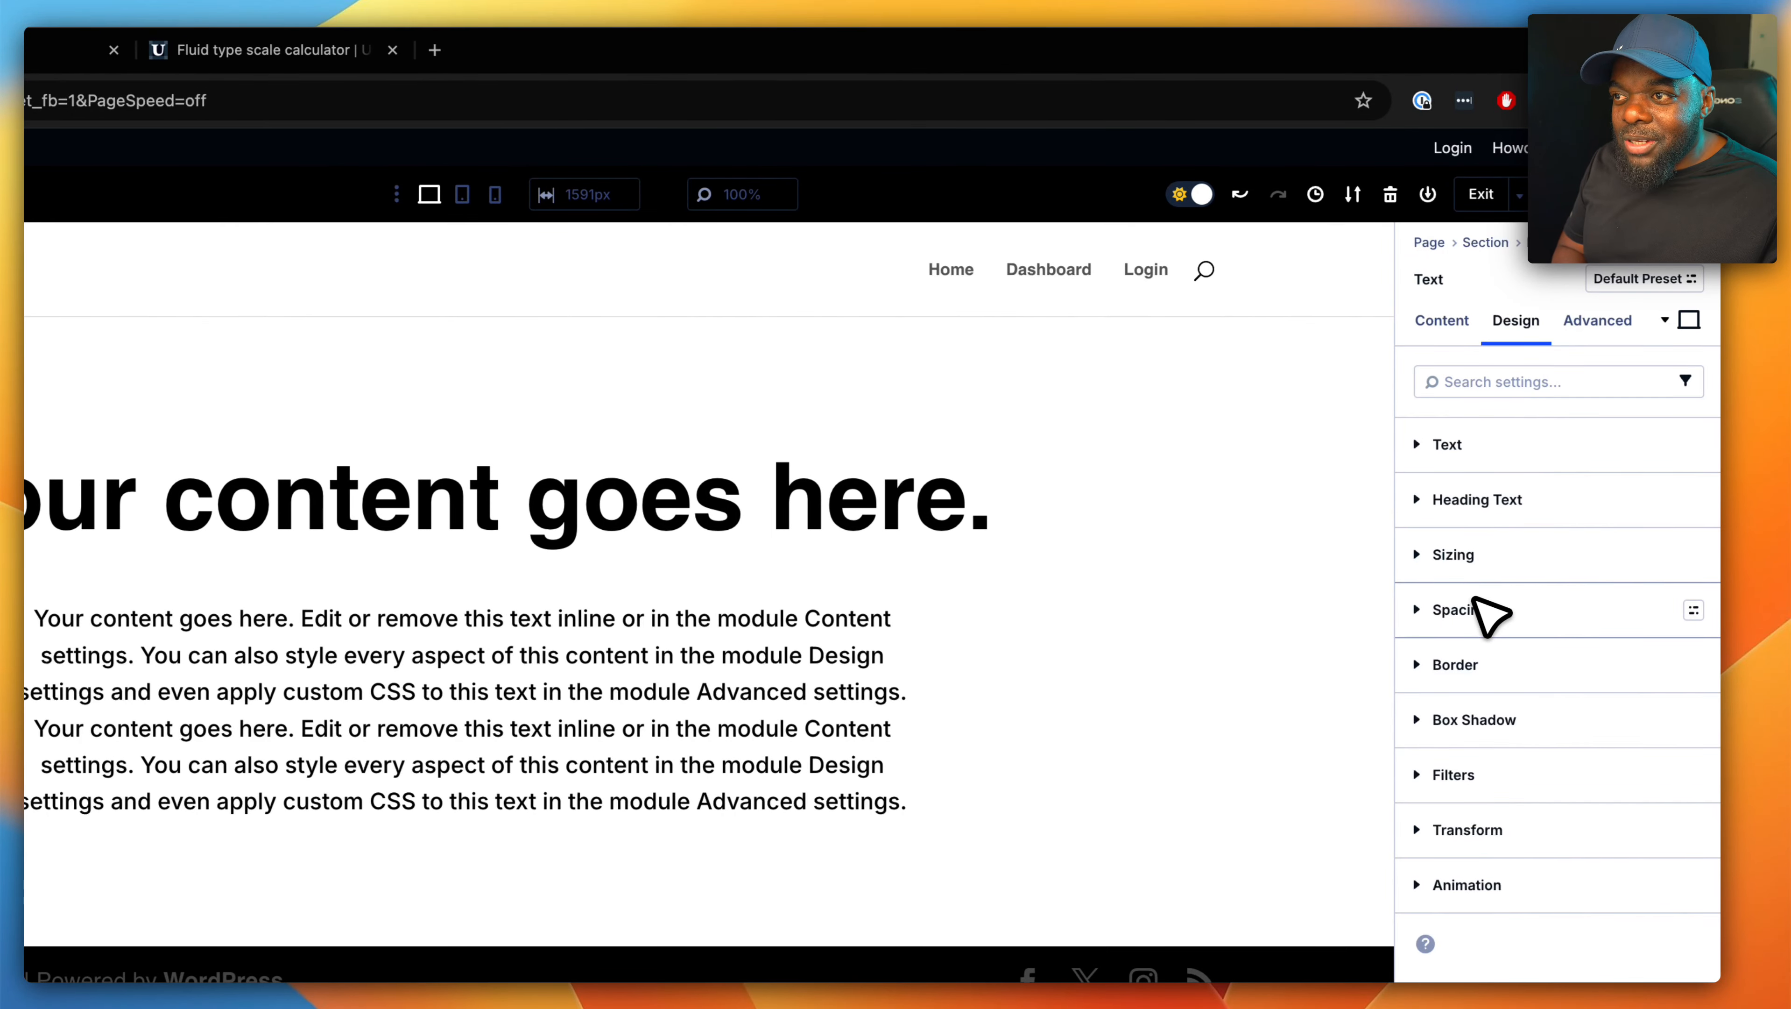
{"action": "left_click", "coordinate": [1455, 609]}
{"action": "left_click", "coordinate": [1441, 684]}
{"action": "key", "text": "BackSpace"}
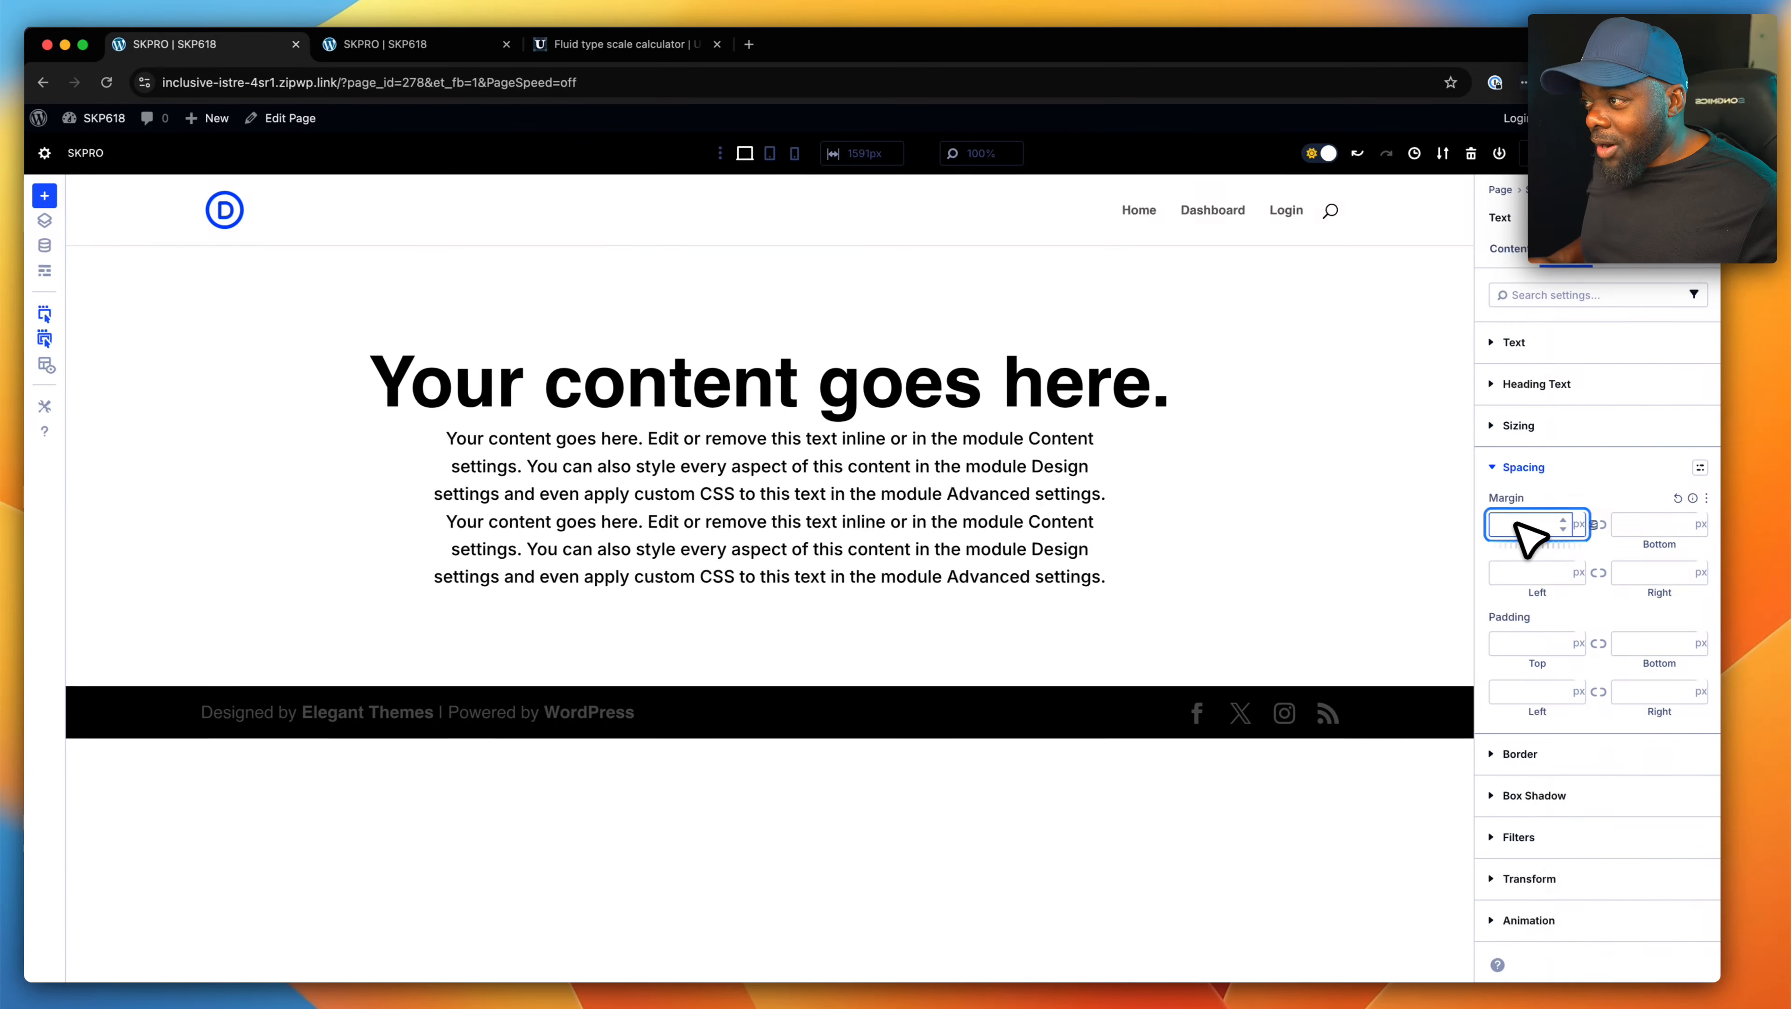
- Assign the CSS class "sk mt-s" to the first paragraph Text module
{"action": "left_click", "coordinate": [565, 515]}
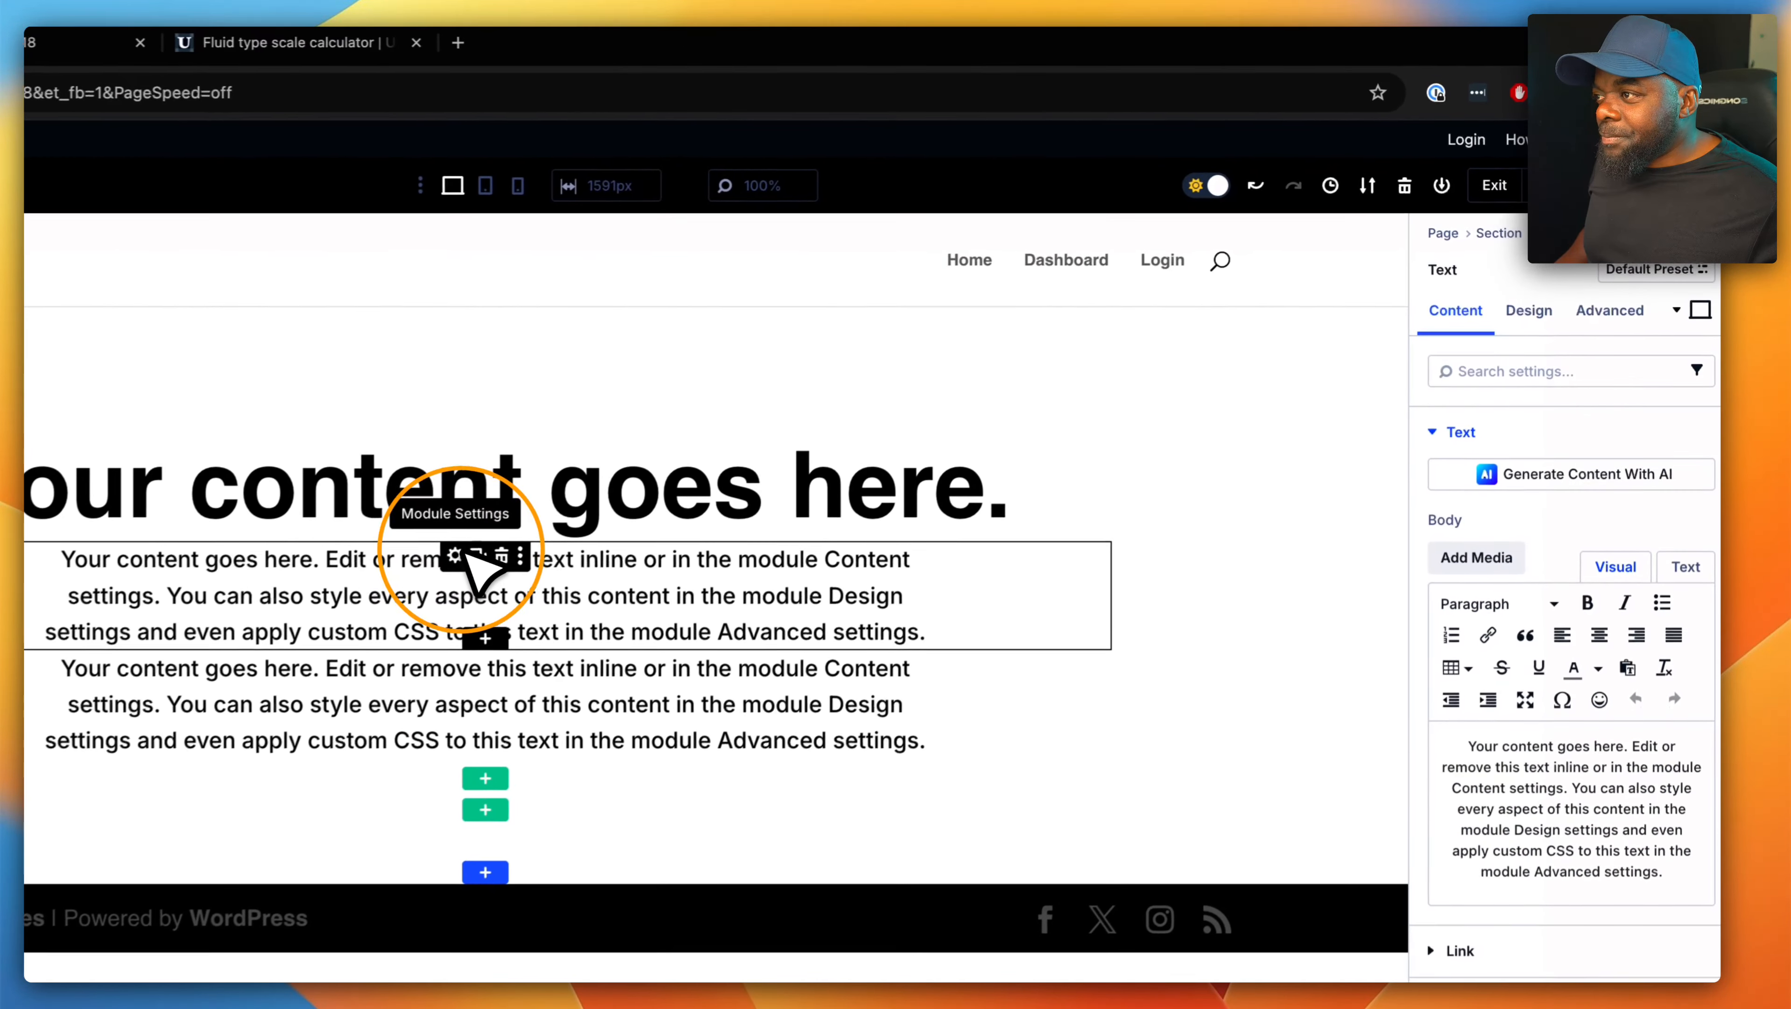
{"action": "left_click", "coordinate": [1607, 328]}
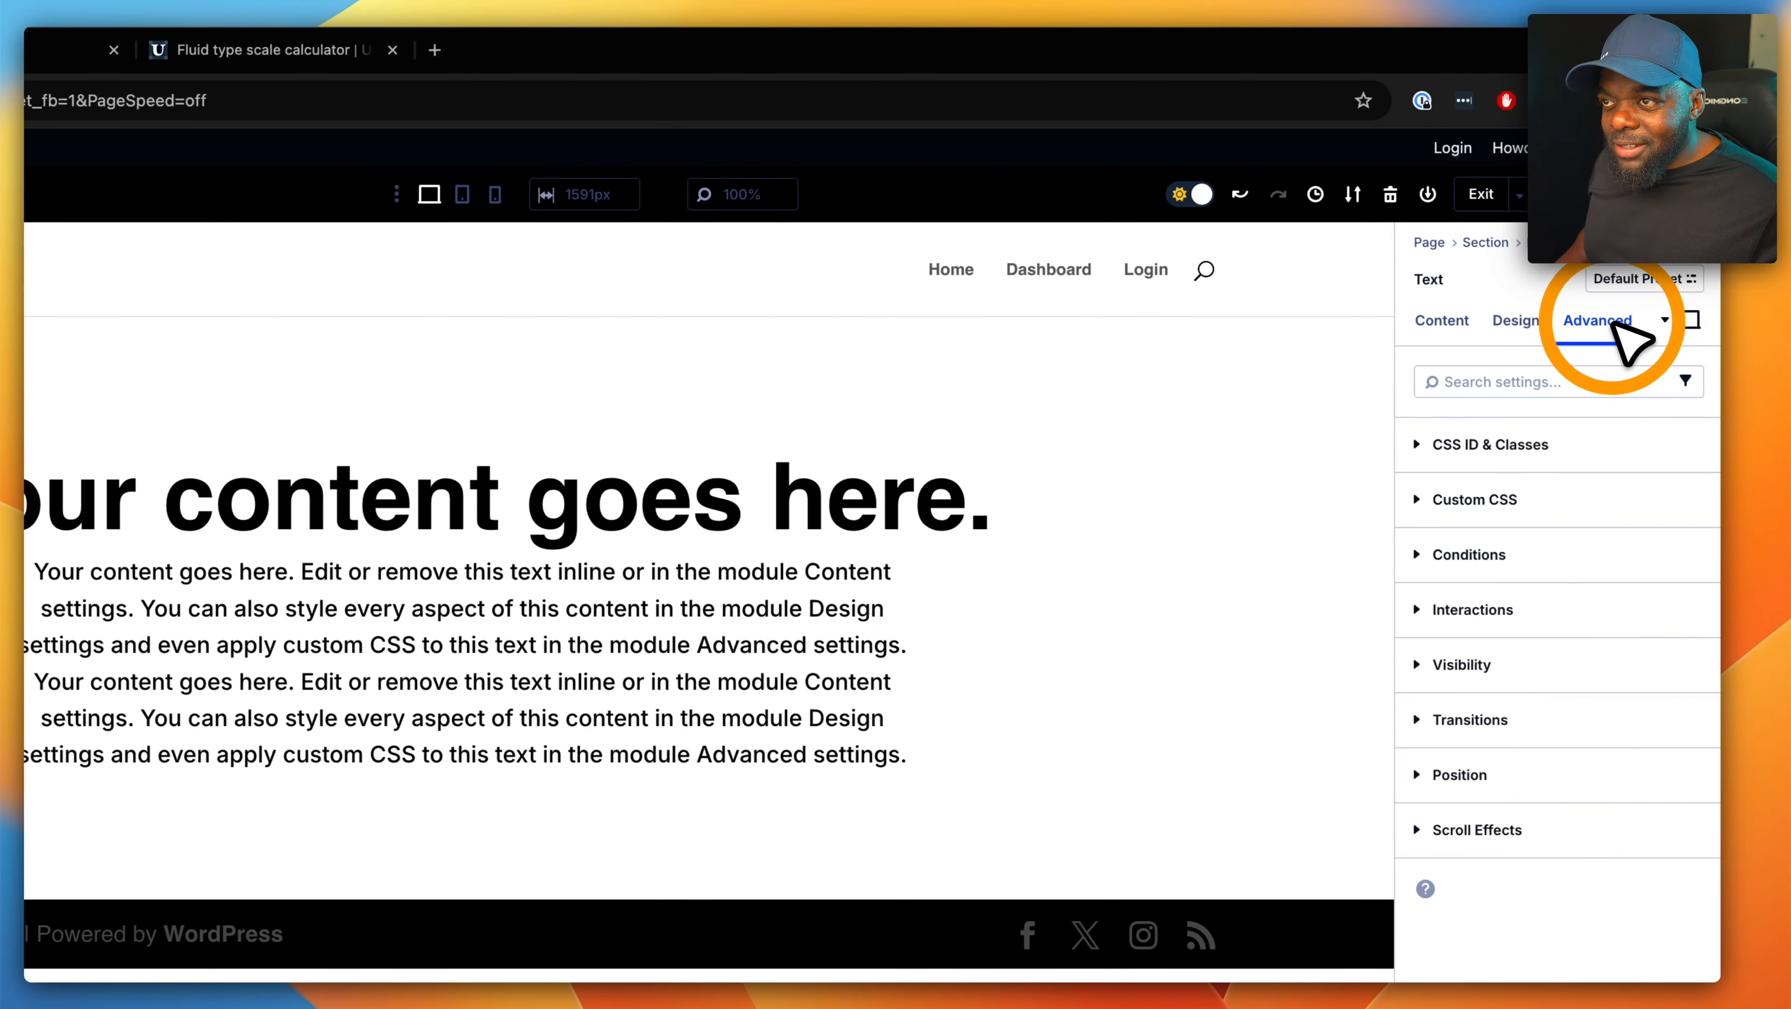
{"action": "left_click", "coordinate": [1519, 445]}
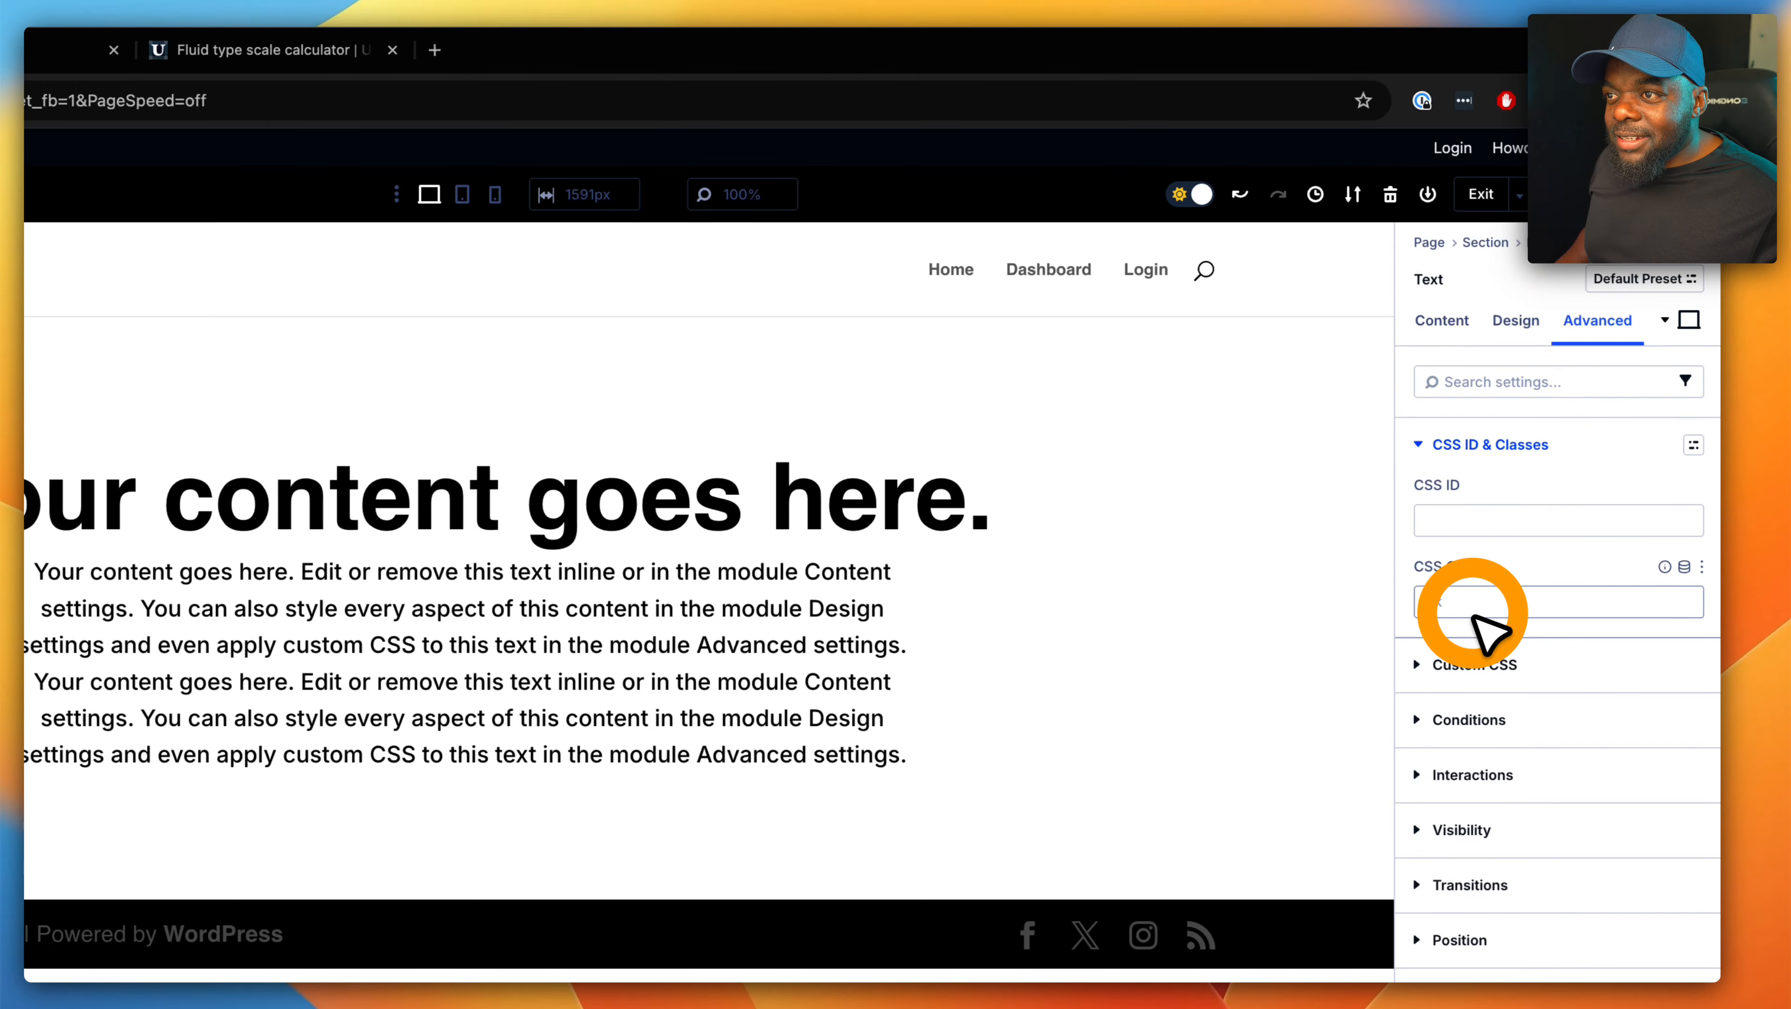
{"action": "left_click", "coordinate": [1483, 603]}
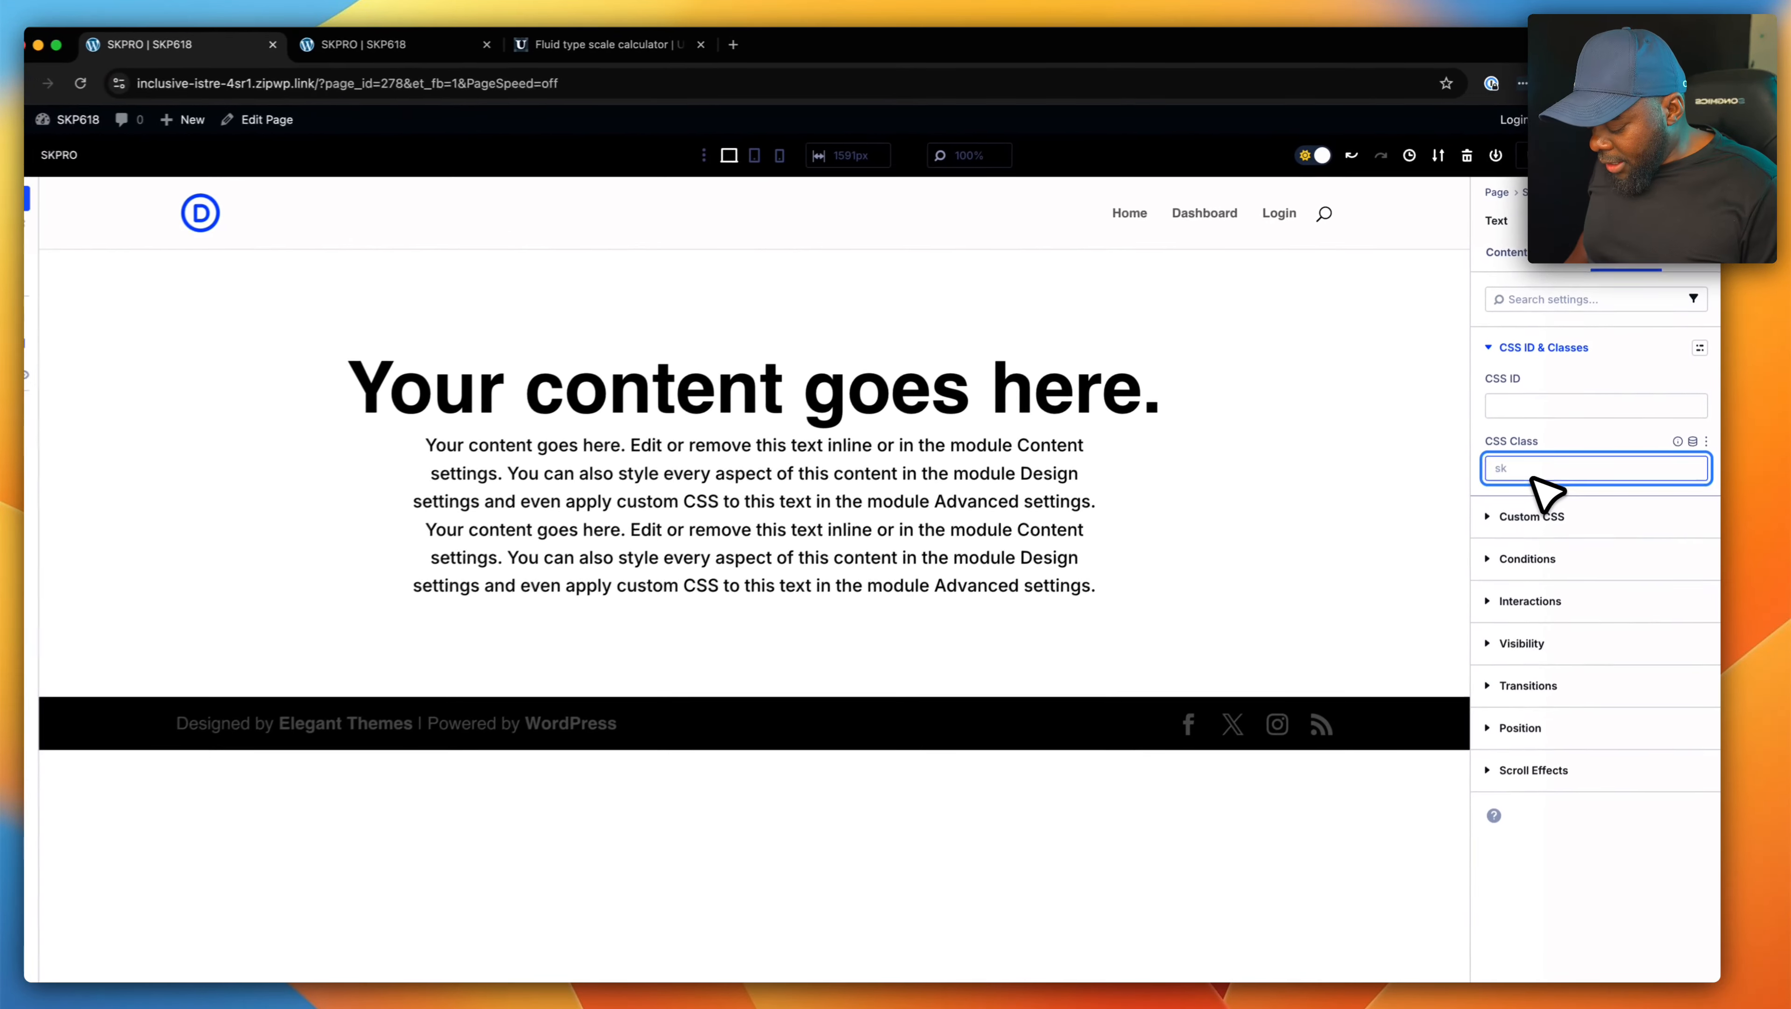
{"action": "type", "text": "sk mts"}
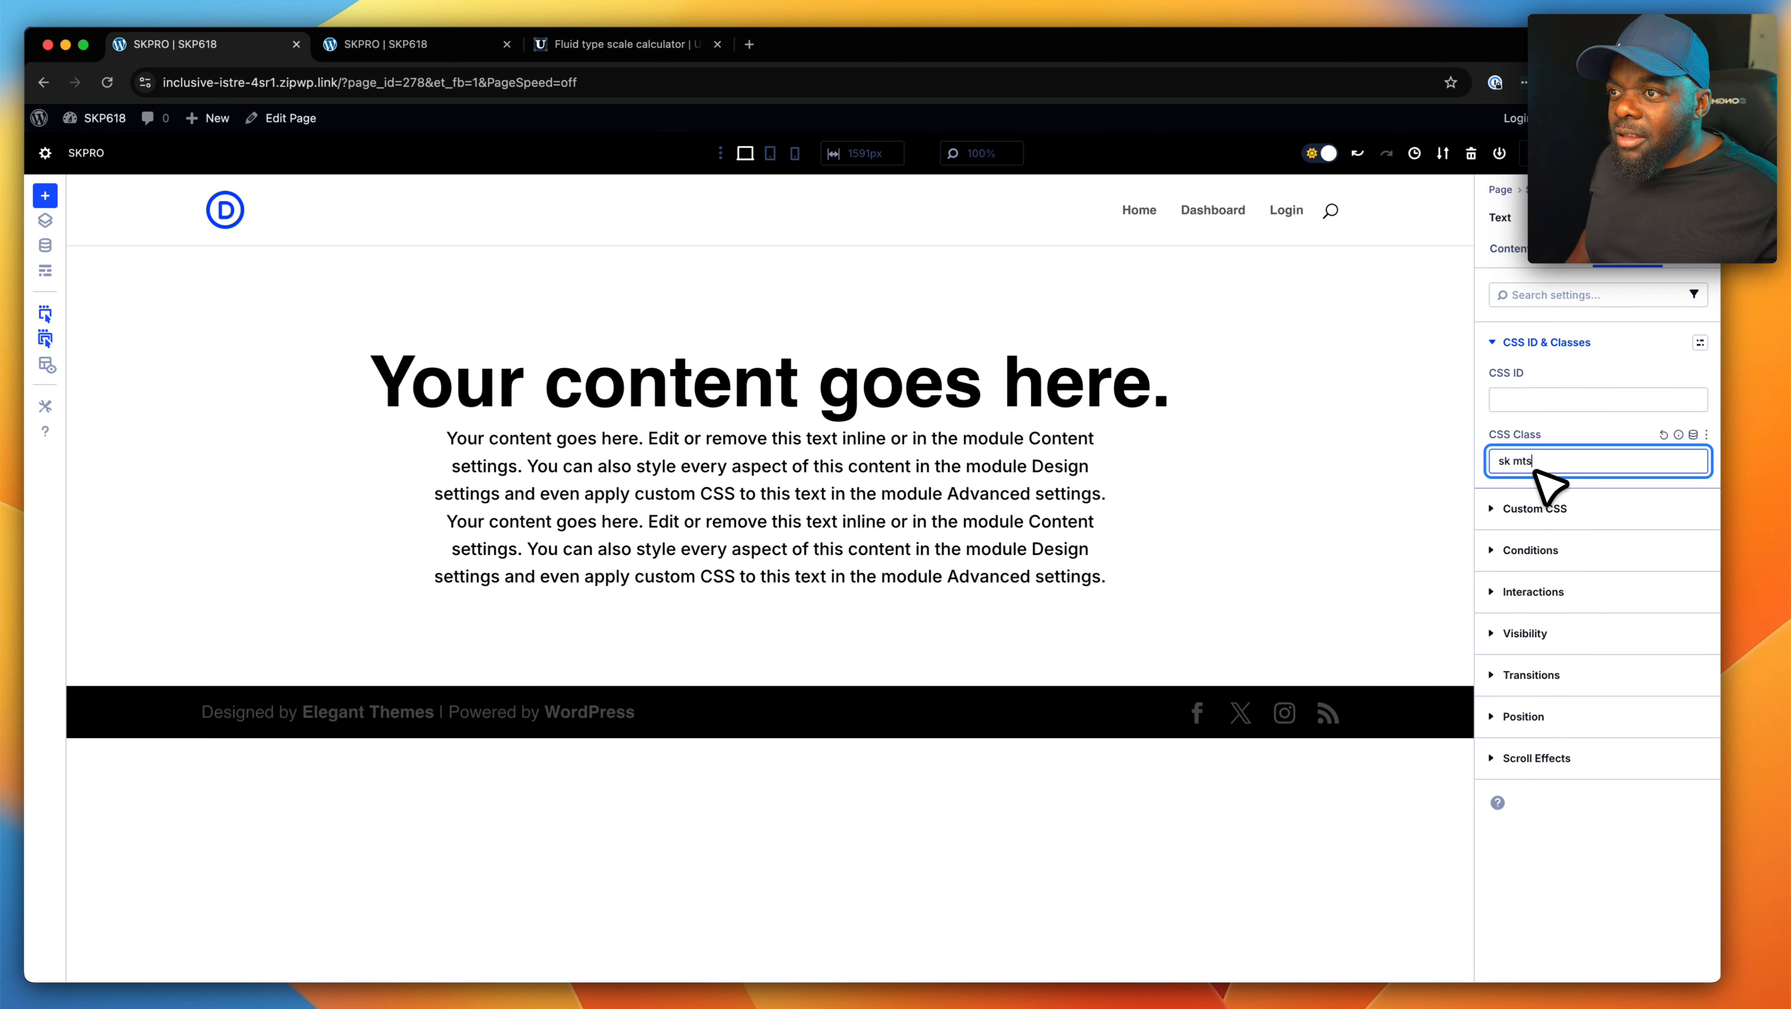
{"action": "key", "text": "BackSpace"}
{"action": "type", "text": "-"}
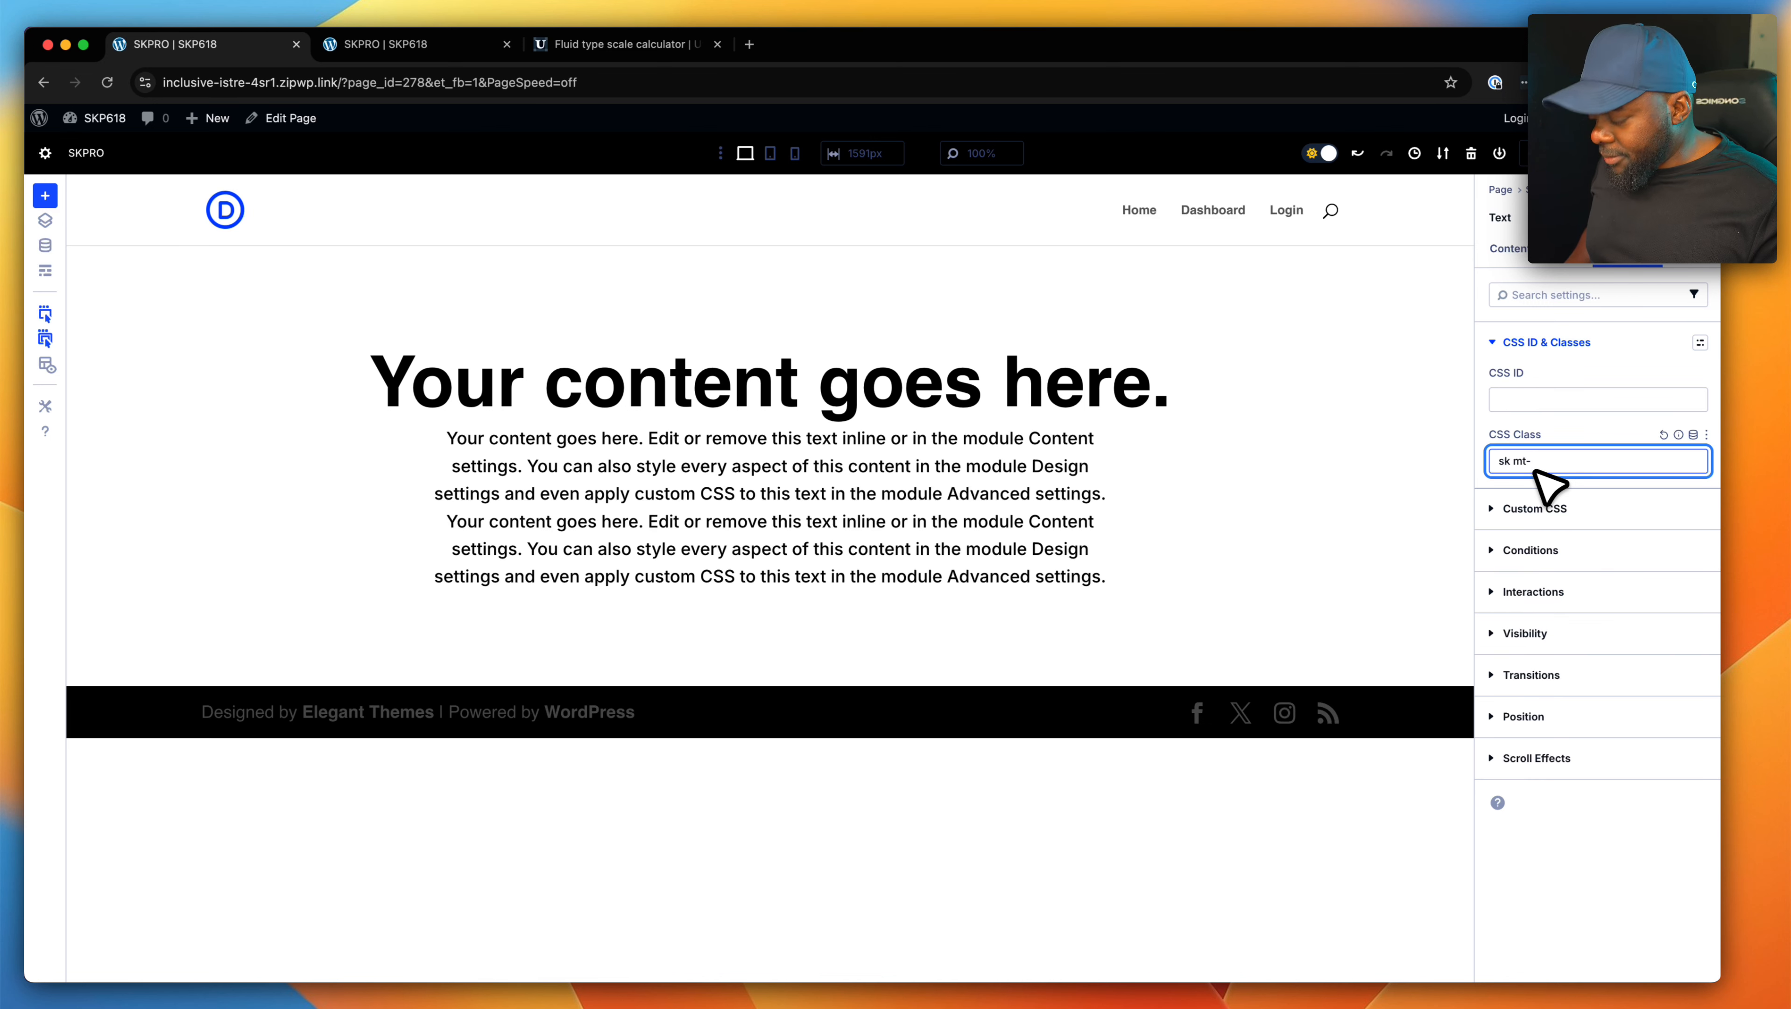
{"action": "type", "text": "s"}
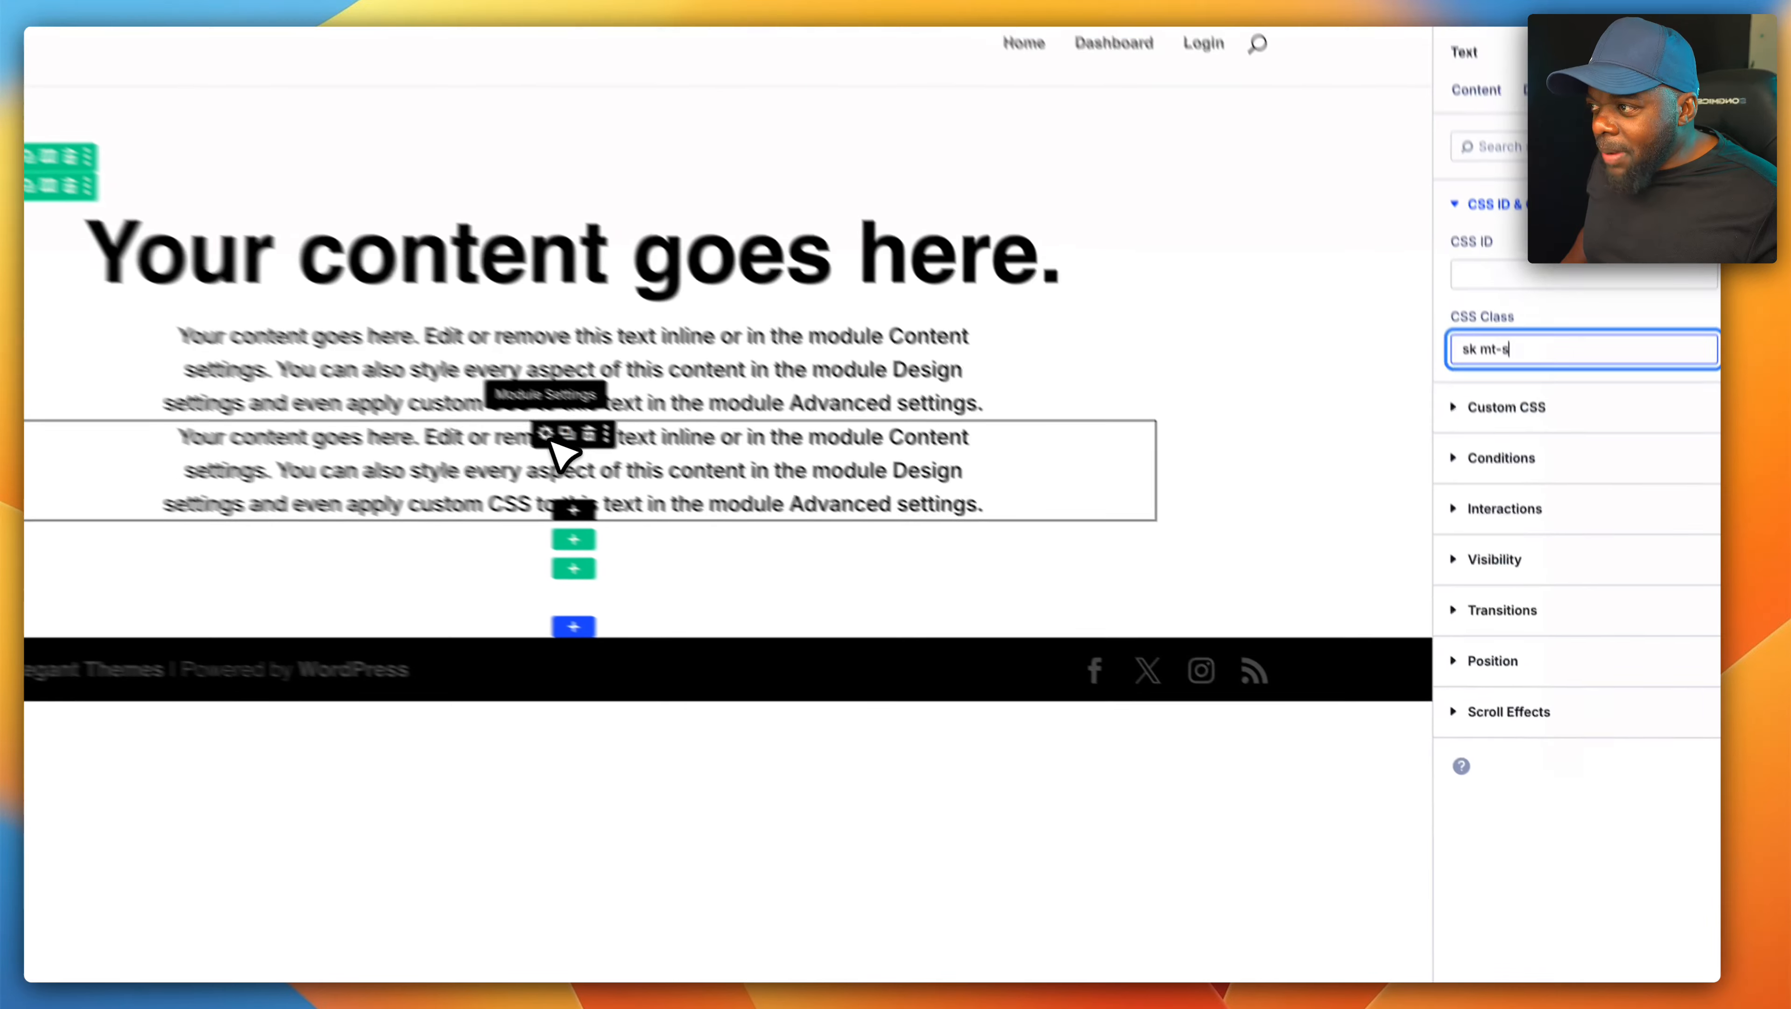
- Shorten the second paragraph Text module by deleting everything after "Content settings."
{"action": "left_click", "coordinate": [776, 544]}
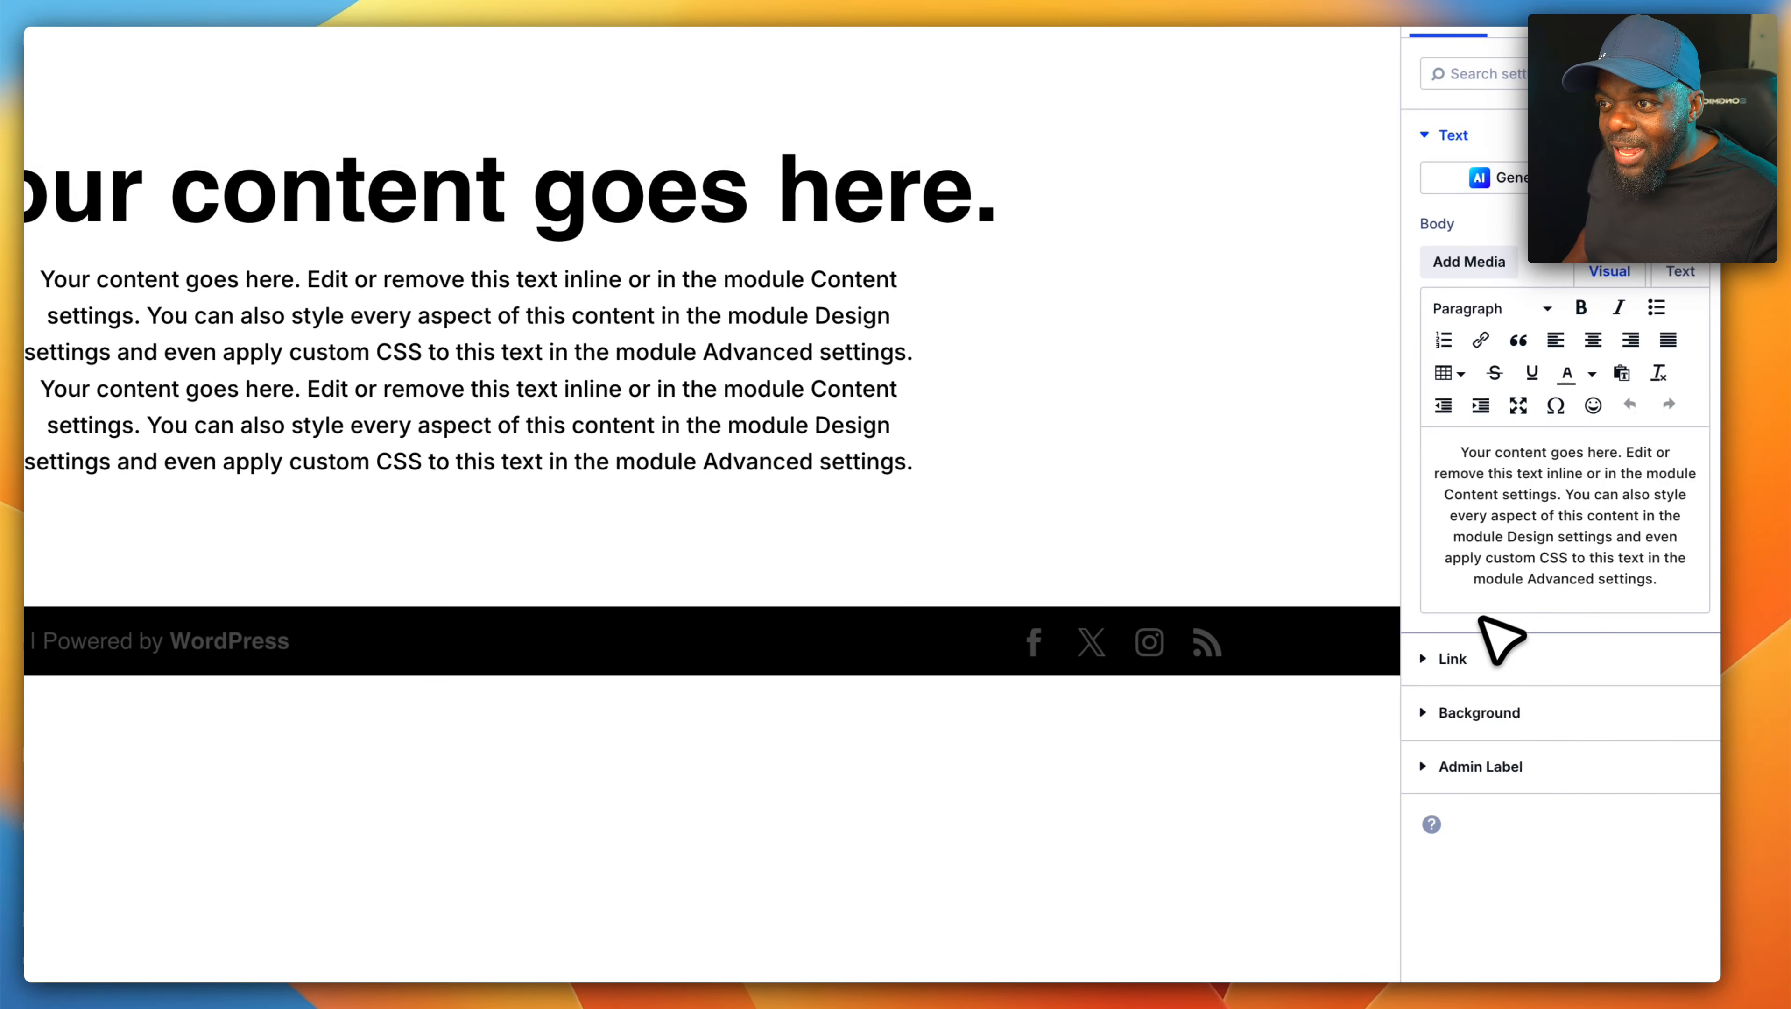
{"action": "left_click_drag", "start_coordinate": [1558, 492], "coordinate": [1646, 606]}
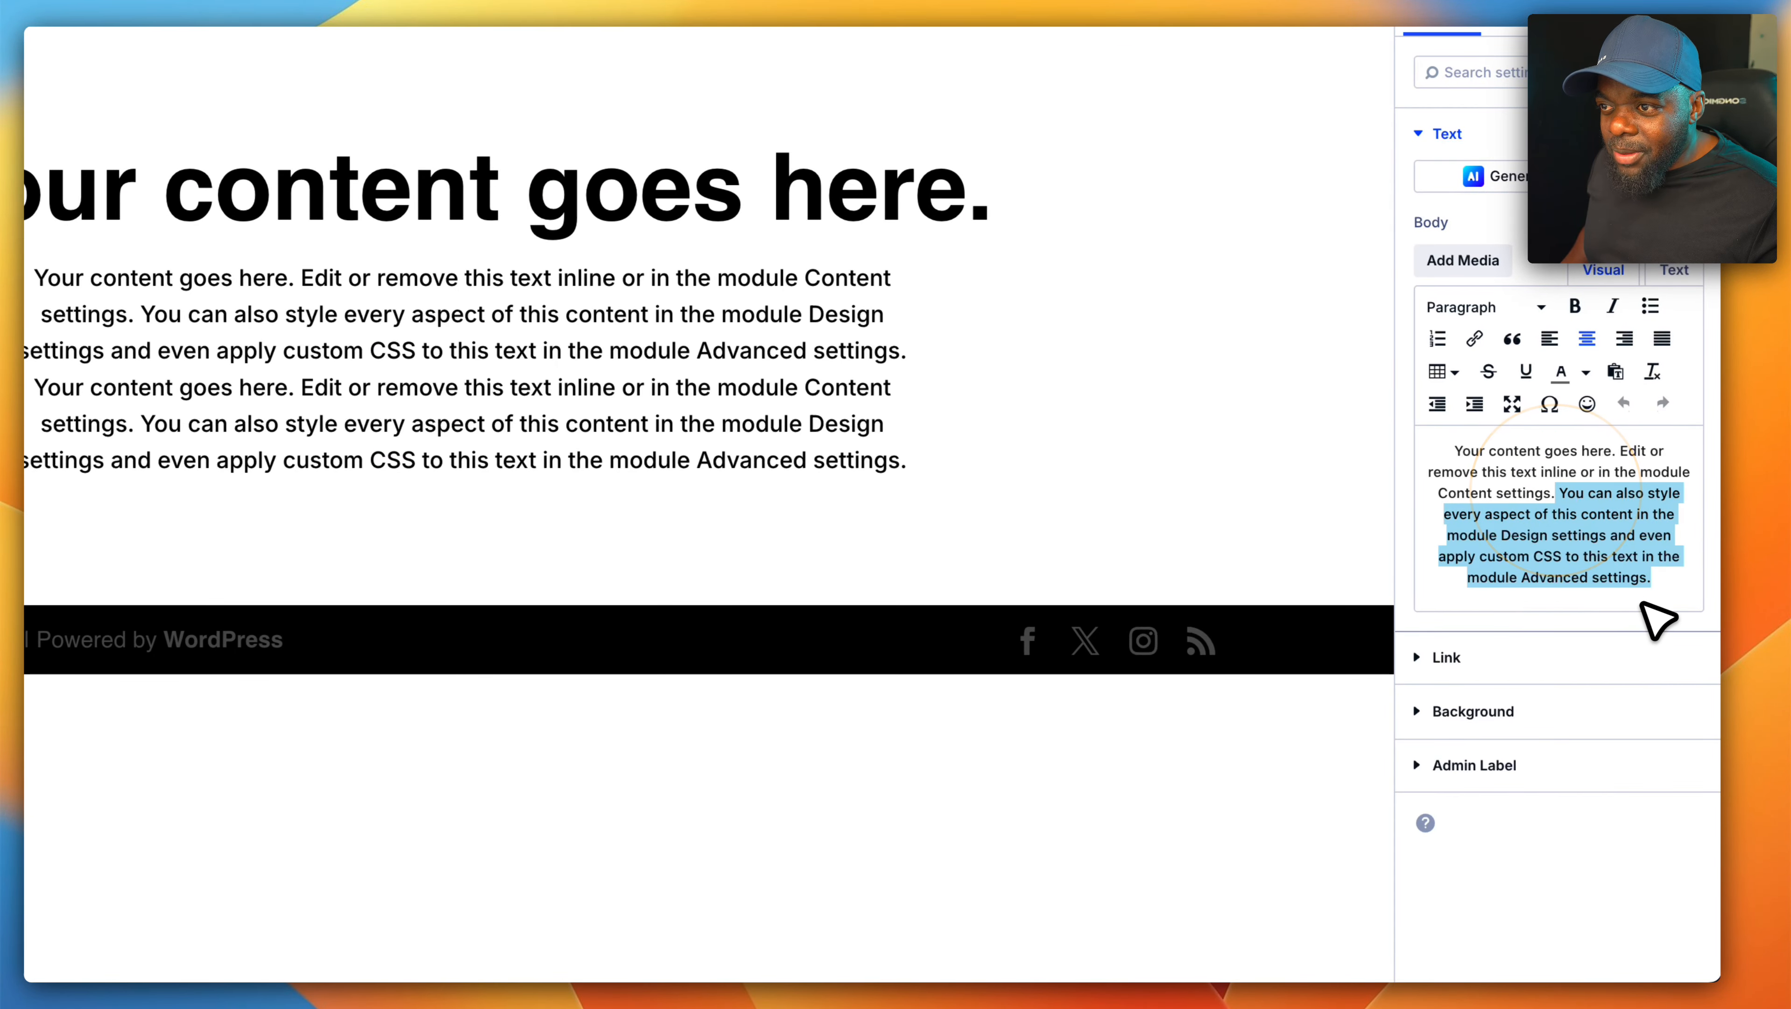
{"action": "key", "text": "BackSpace"}
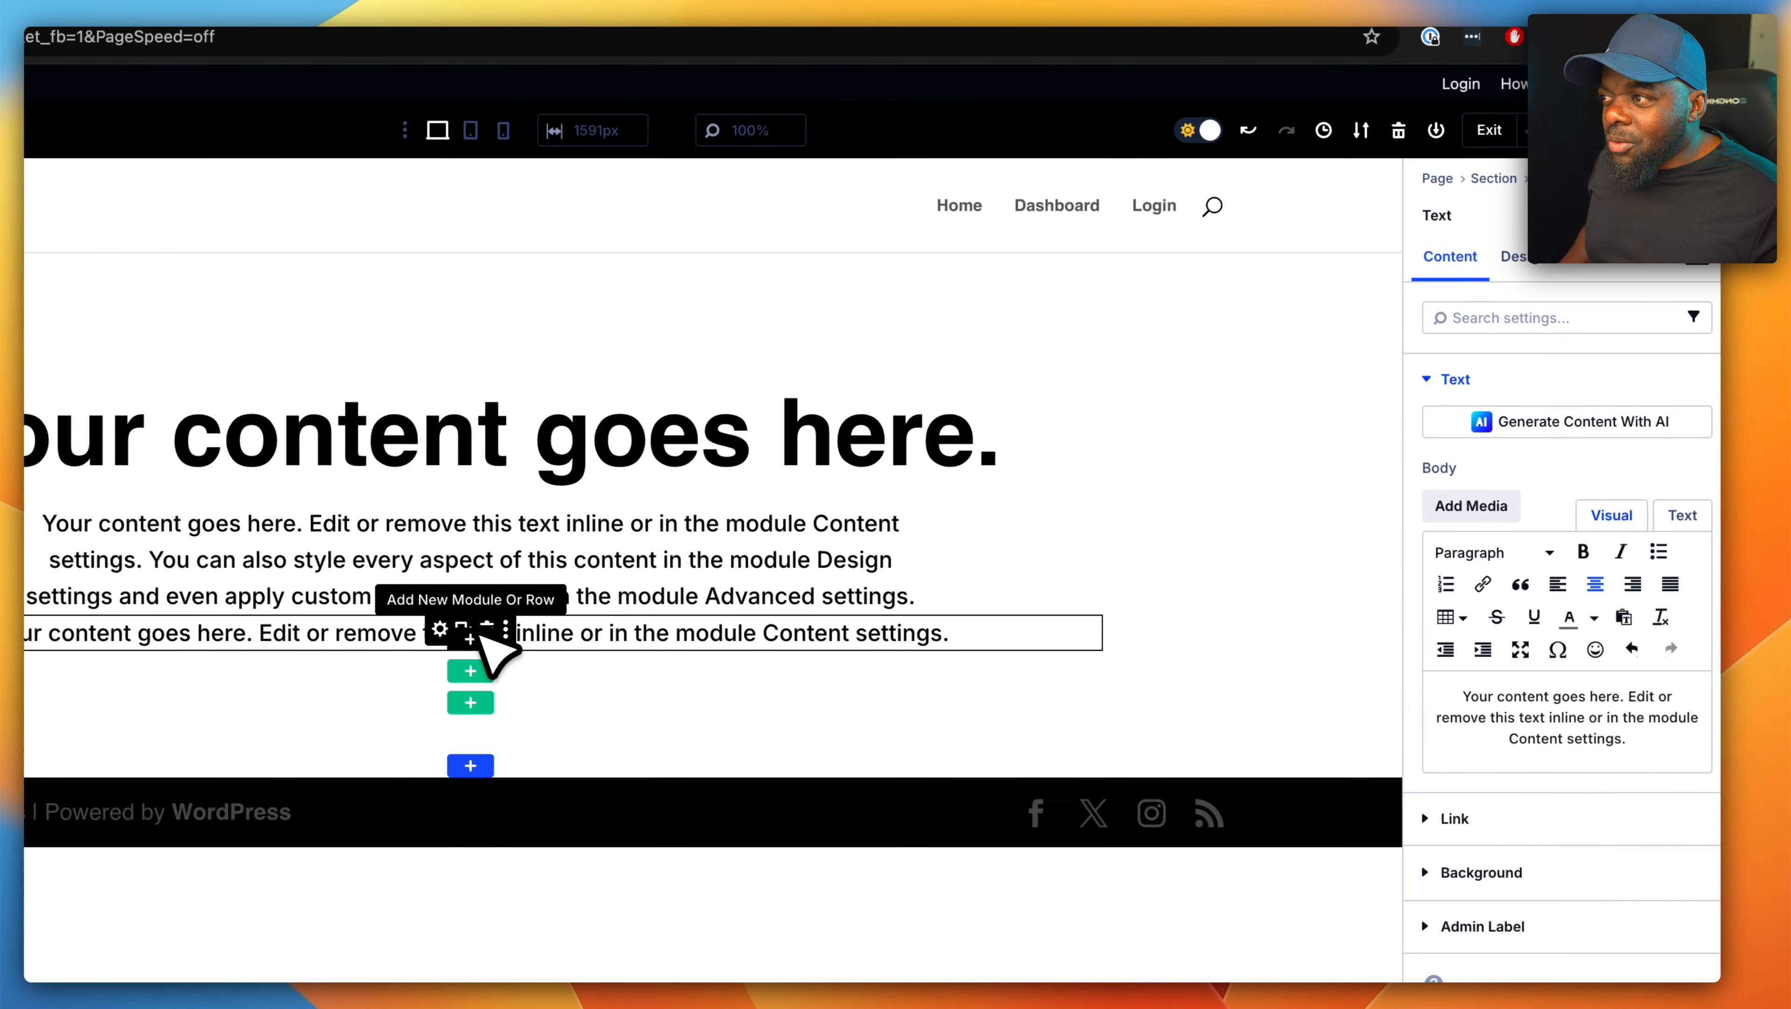
- Assign the CSS class "sk mt-l" to the second paragraph Text module
{"action": "left_click", "coordinate": [435, 629]}
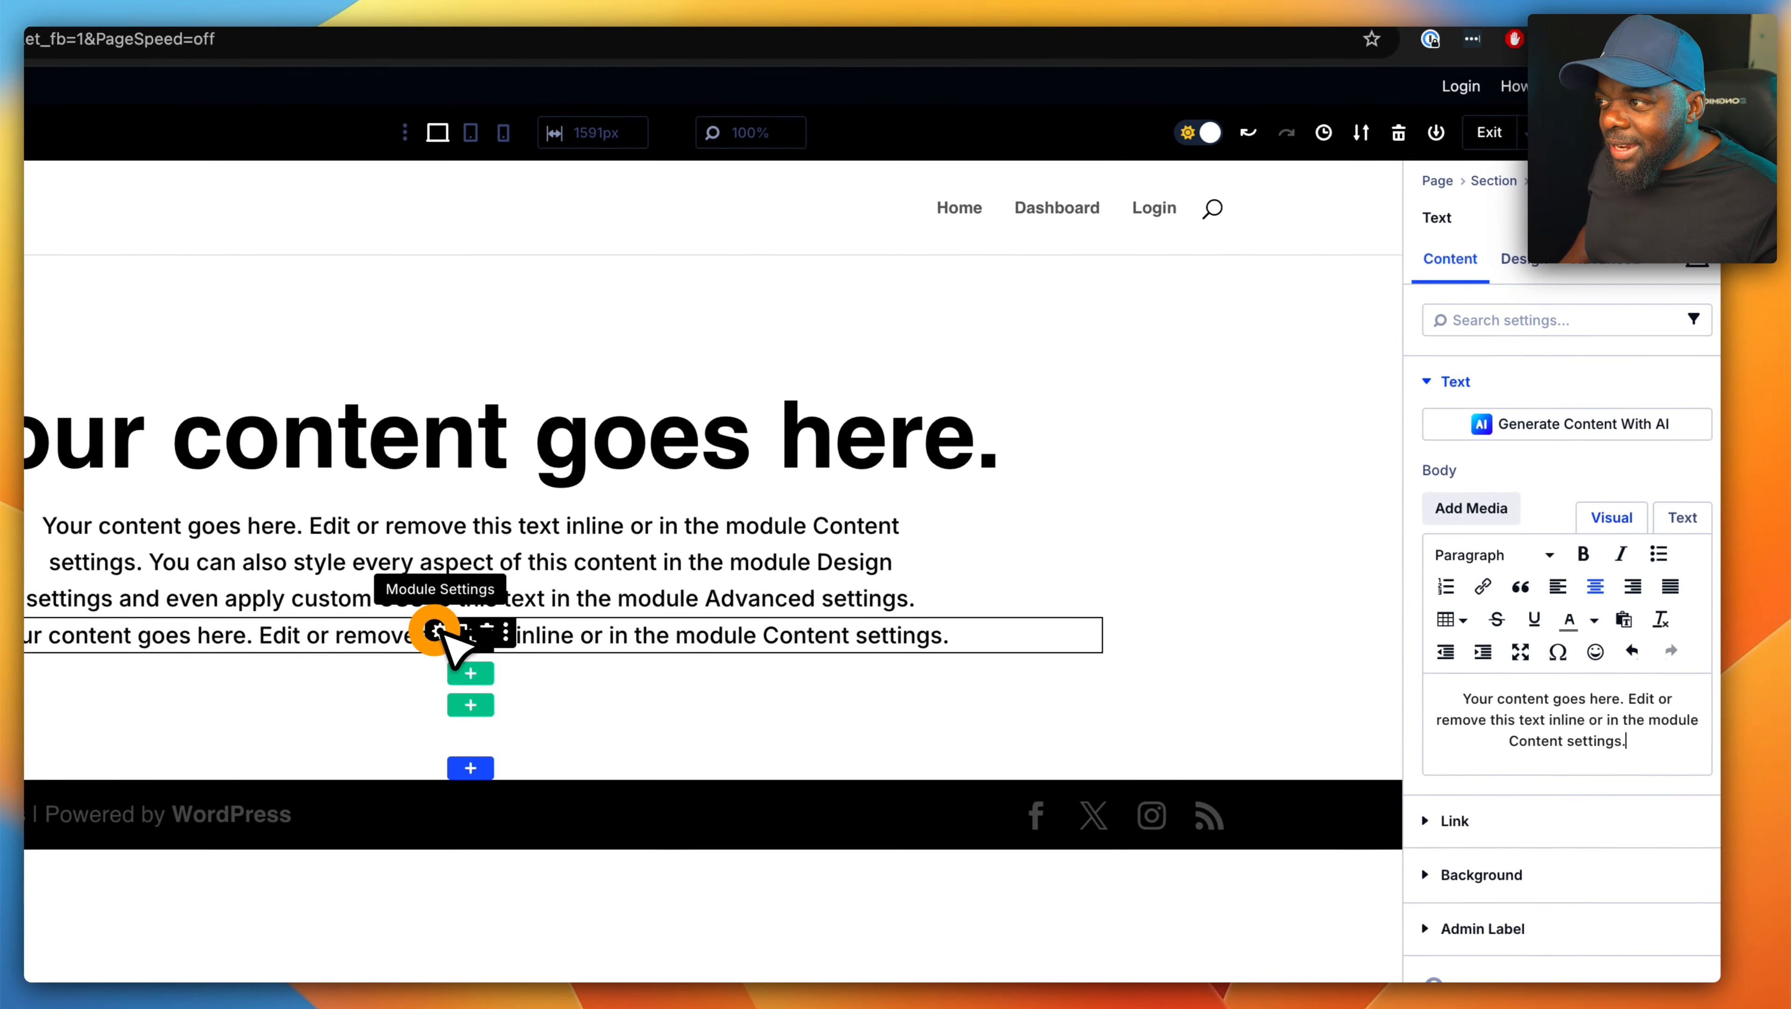
{"action": "left_click", "coordinate": [1599, 312]}
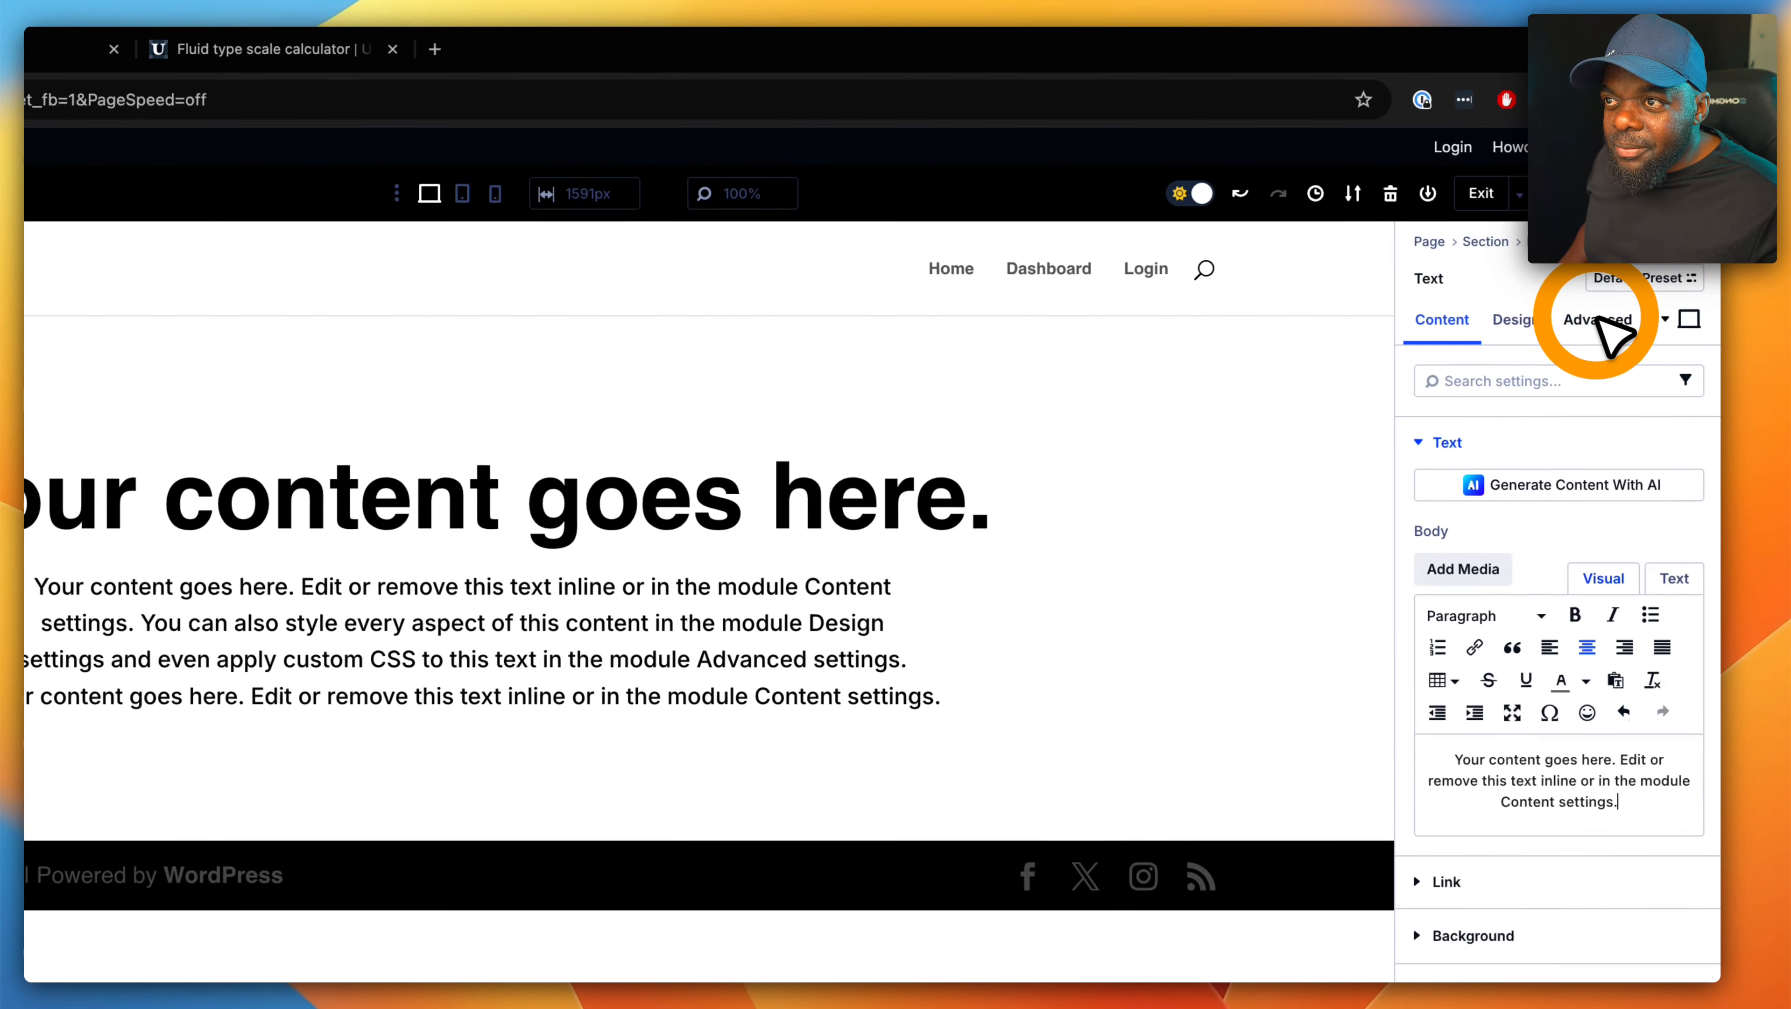
{"action": "left_click", "coordinate": [1514, 437]}
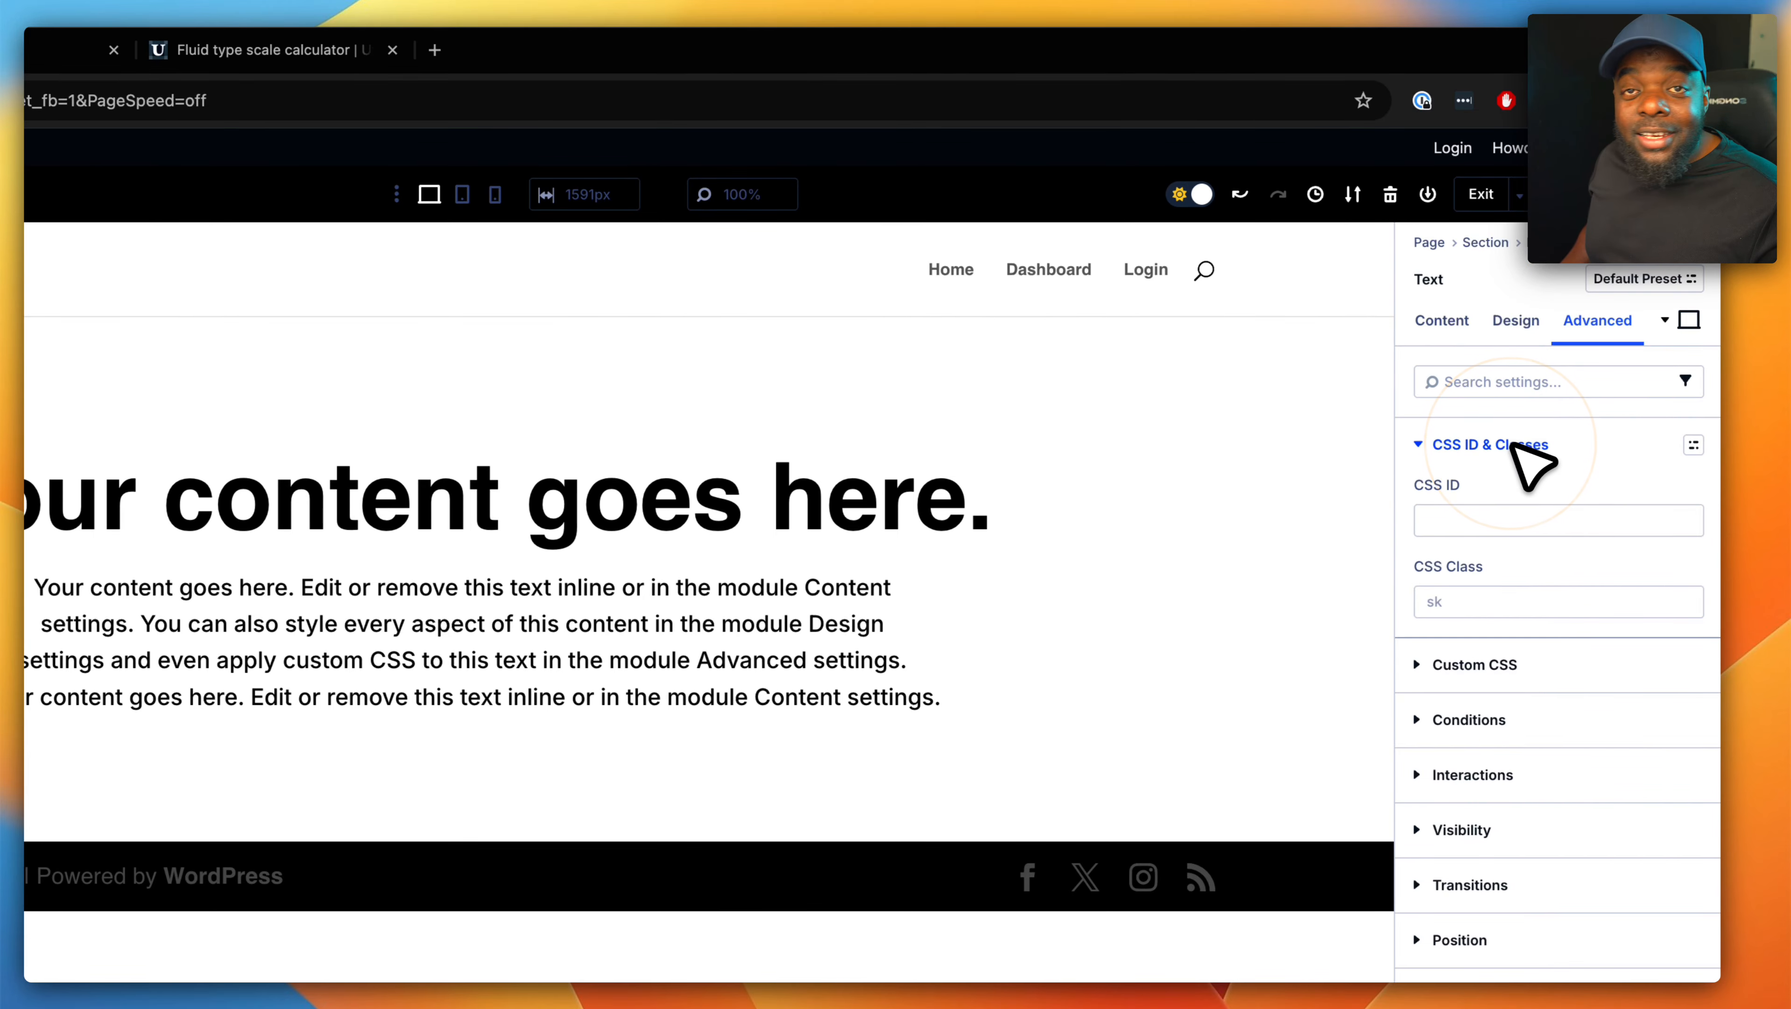
{"action": "left_click", "coordinate": [1467, 600]}
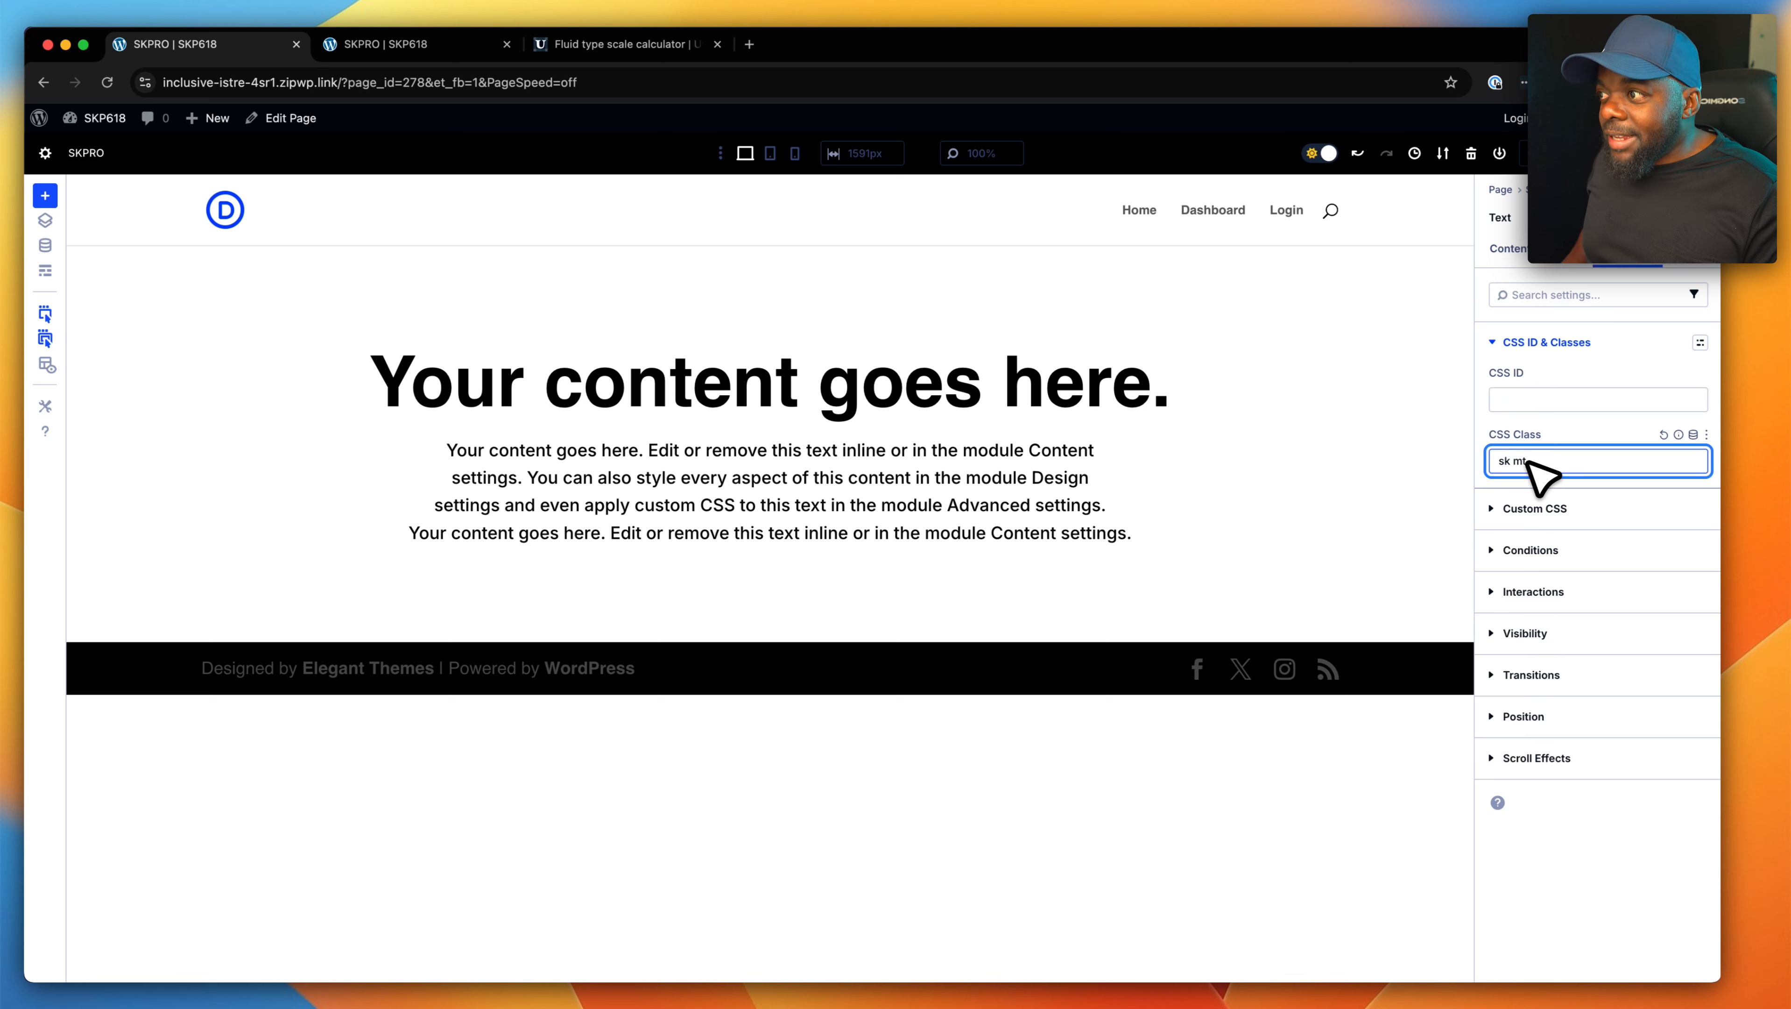
{"action": "type", "text": "l"}
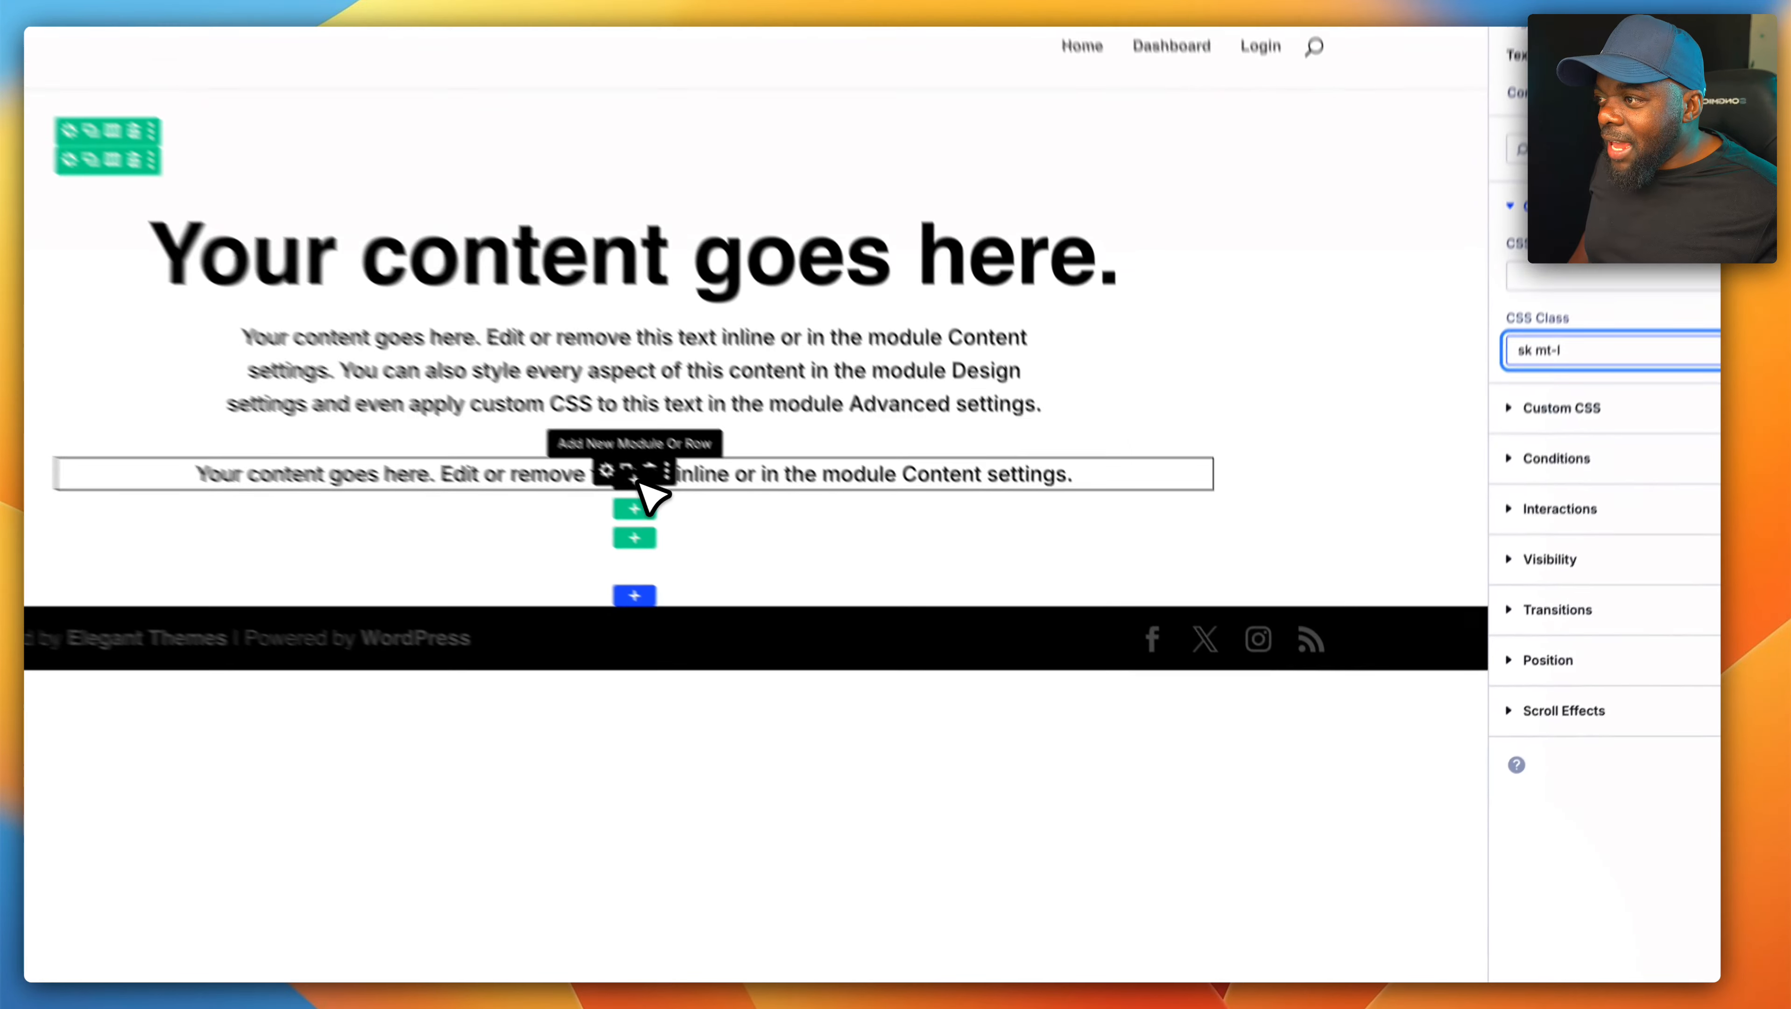
- Insert a Button module below the second paragraph and align it to the center
{"action": "left_click", "coordinate": [771, 572]}
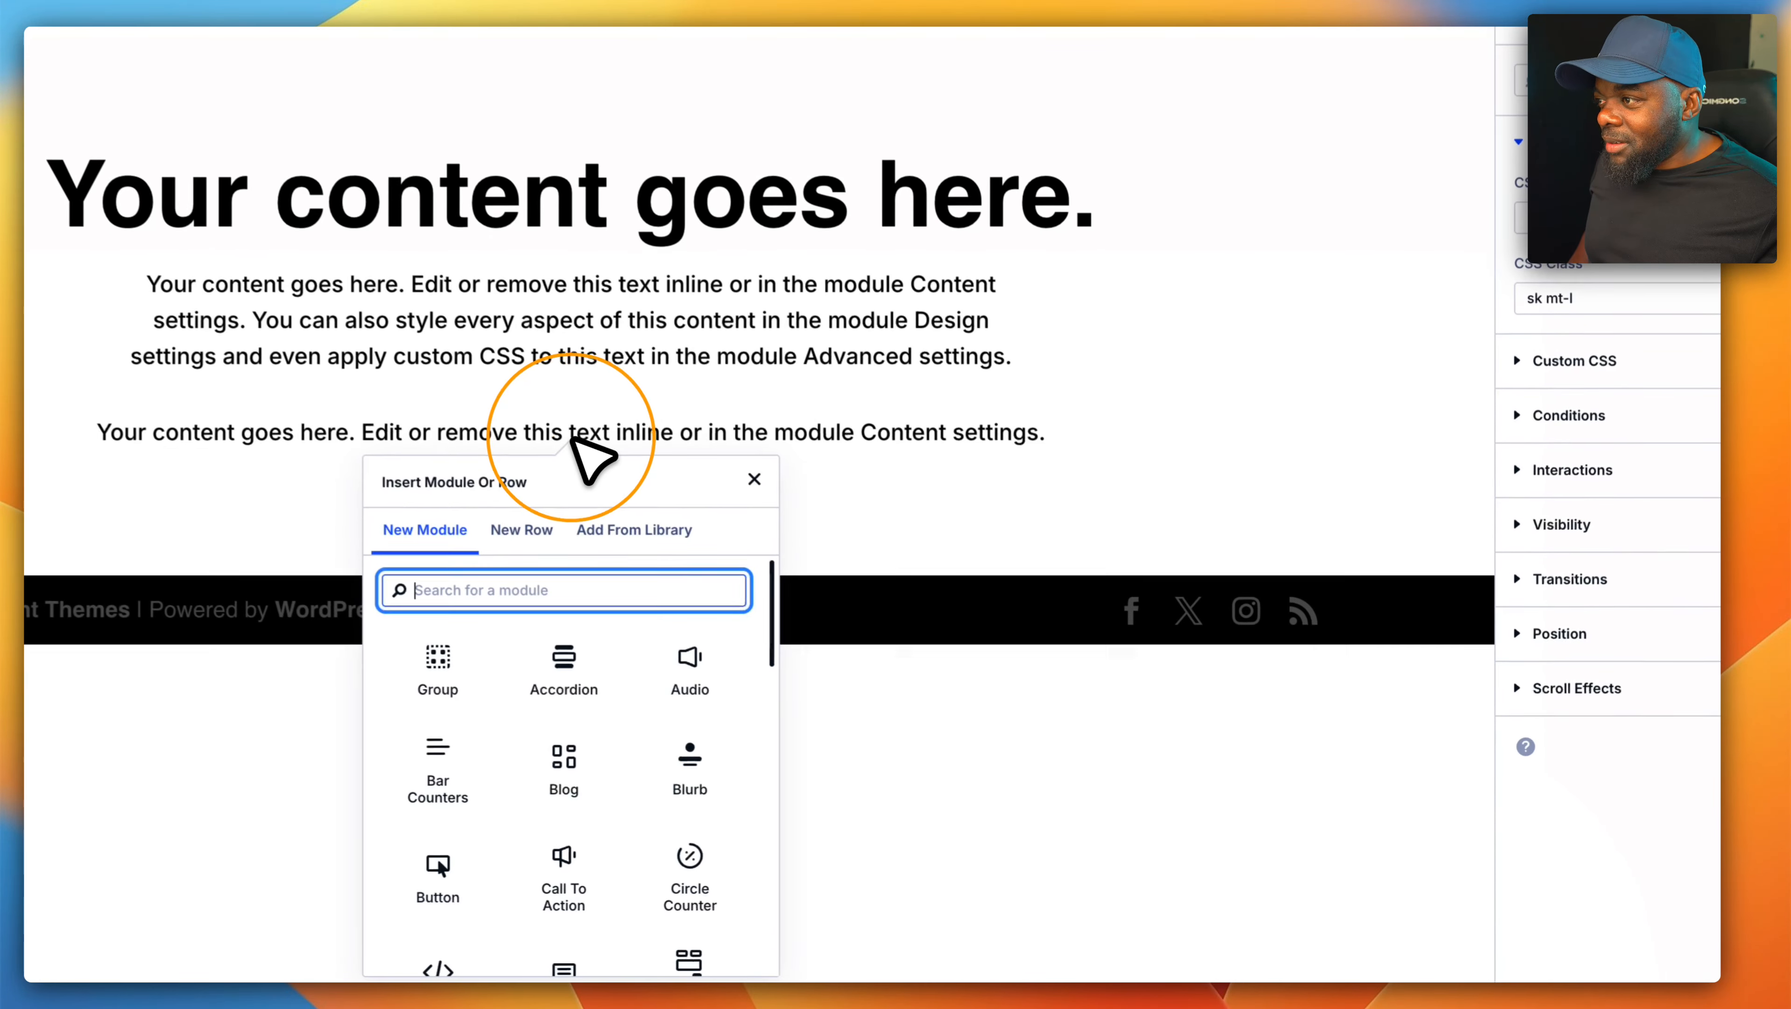
{"action": "type", "text": "bu"}
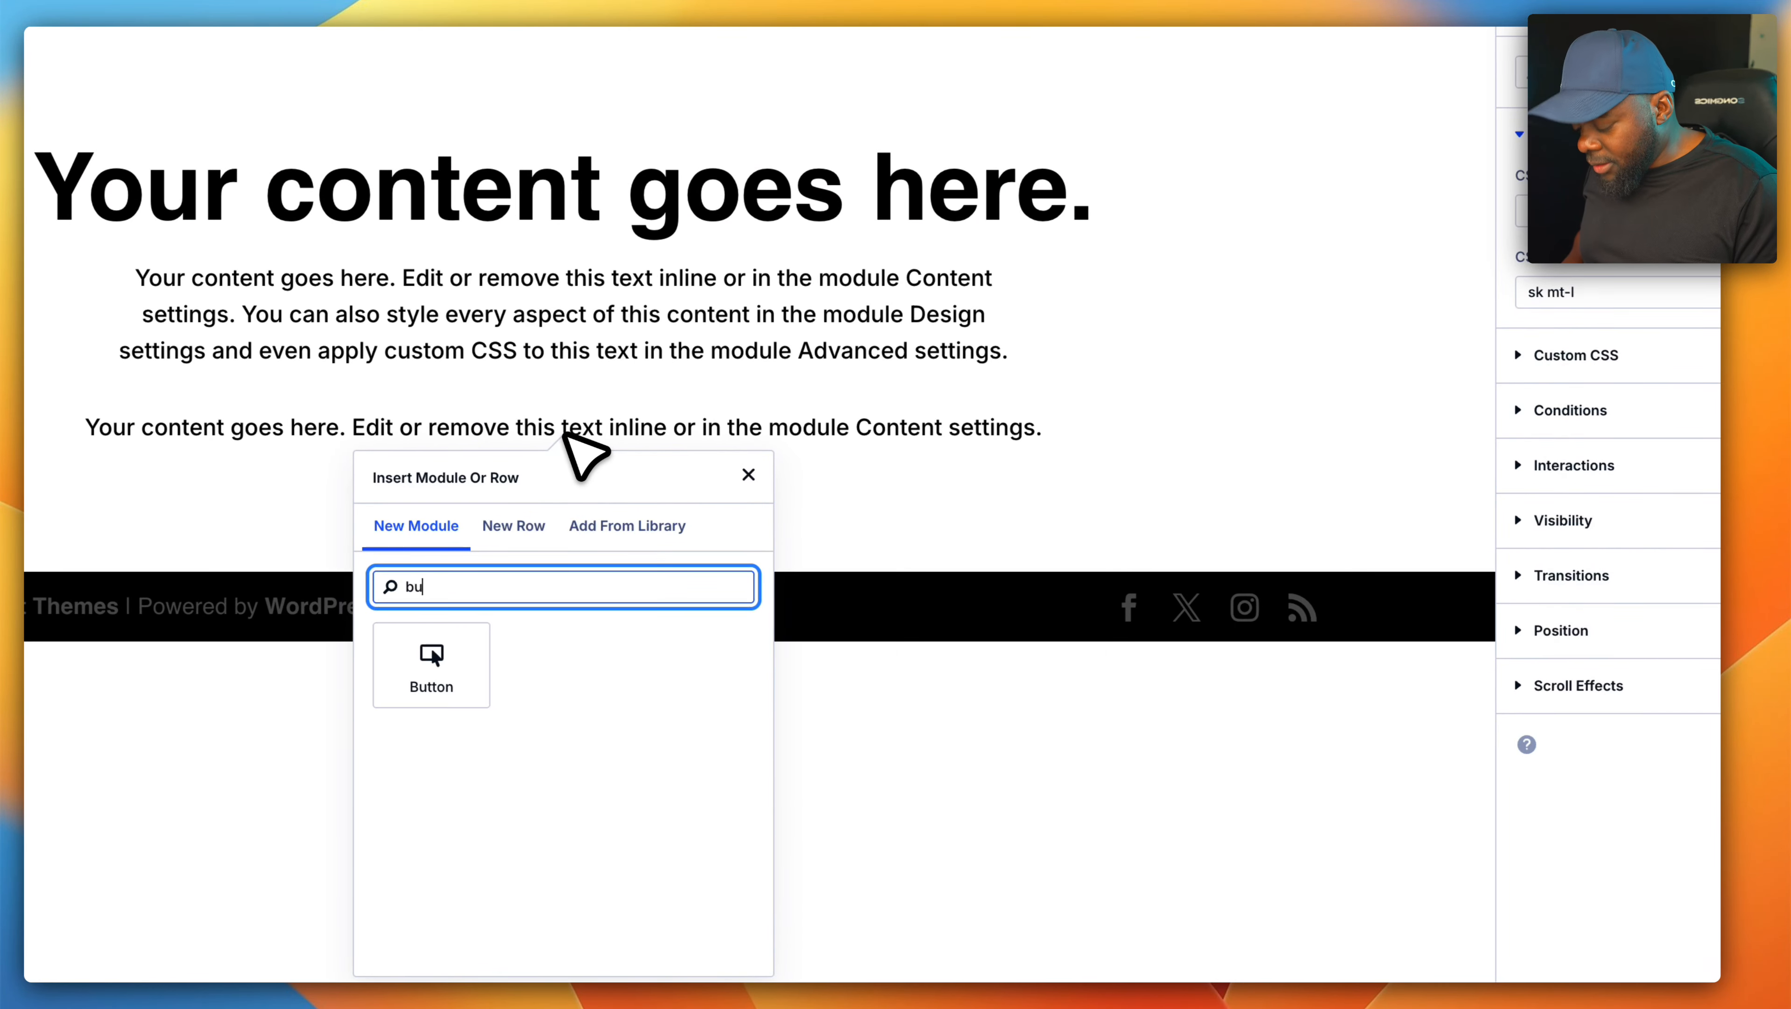
{"action": "type", "text": "tt"}
{"action": "left_click", "coordinate": [441, 668]}
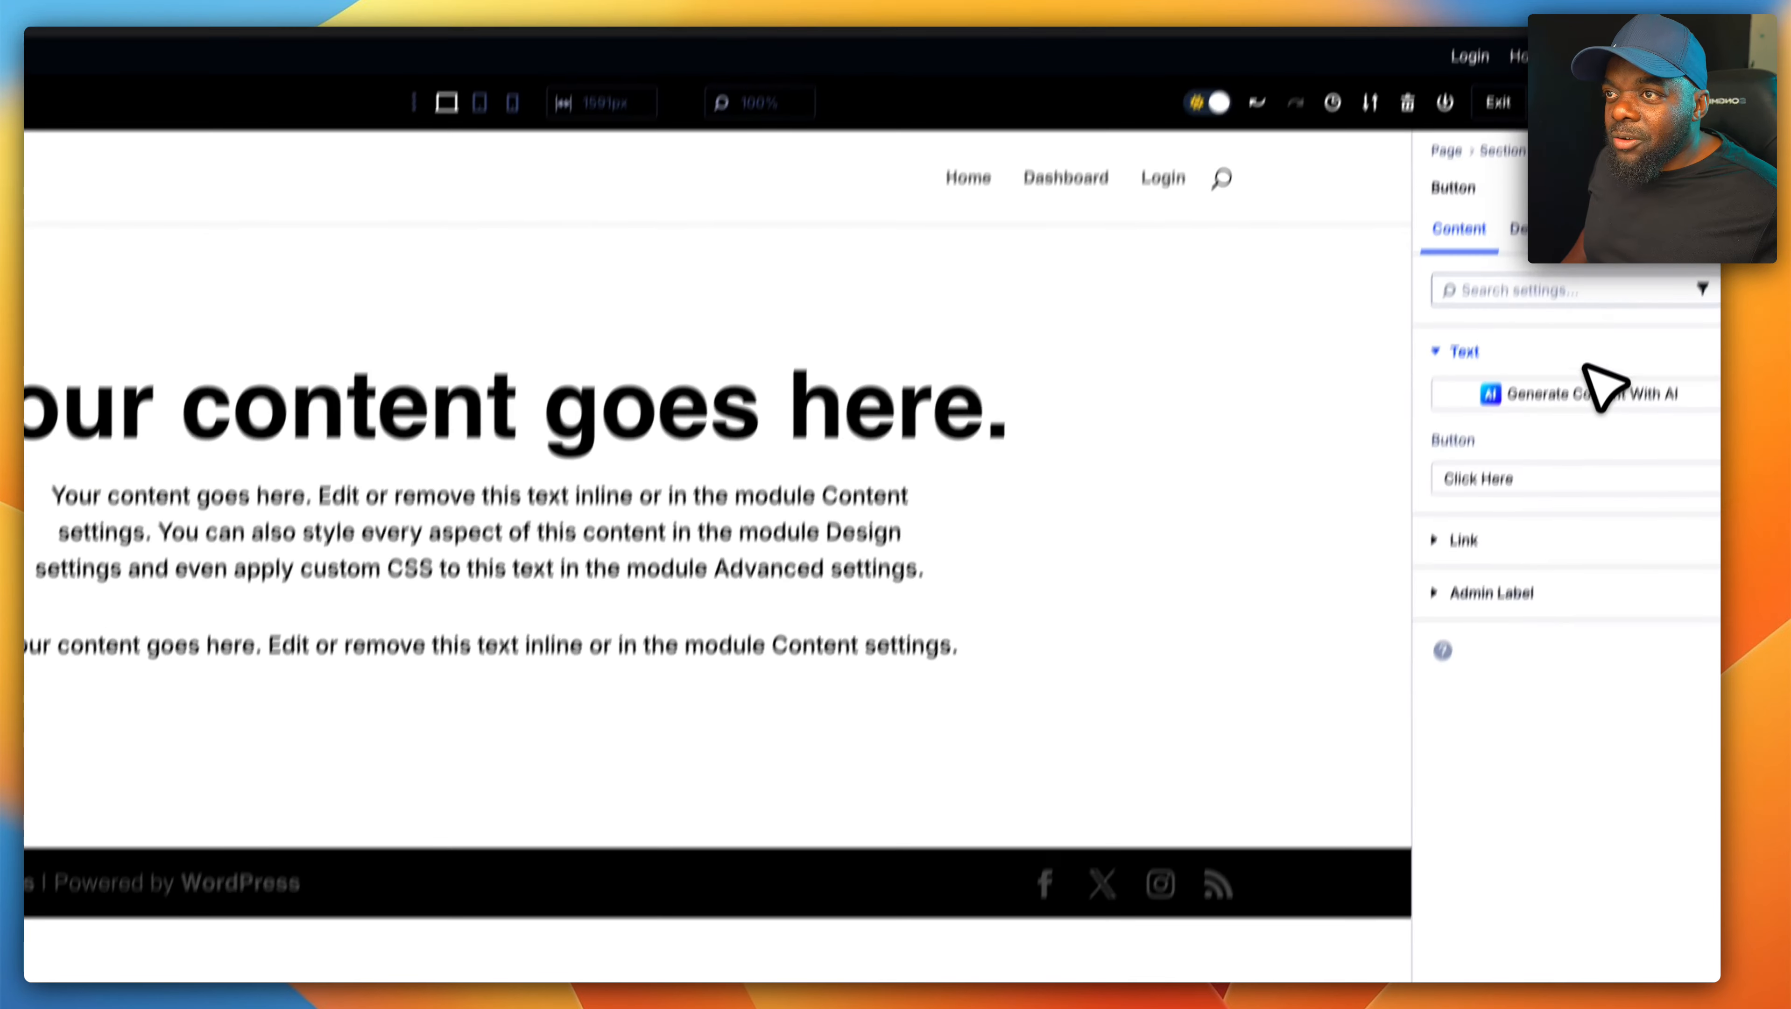
{"action": "left_click", "coordinate": [1534, 267]}
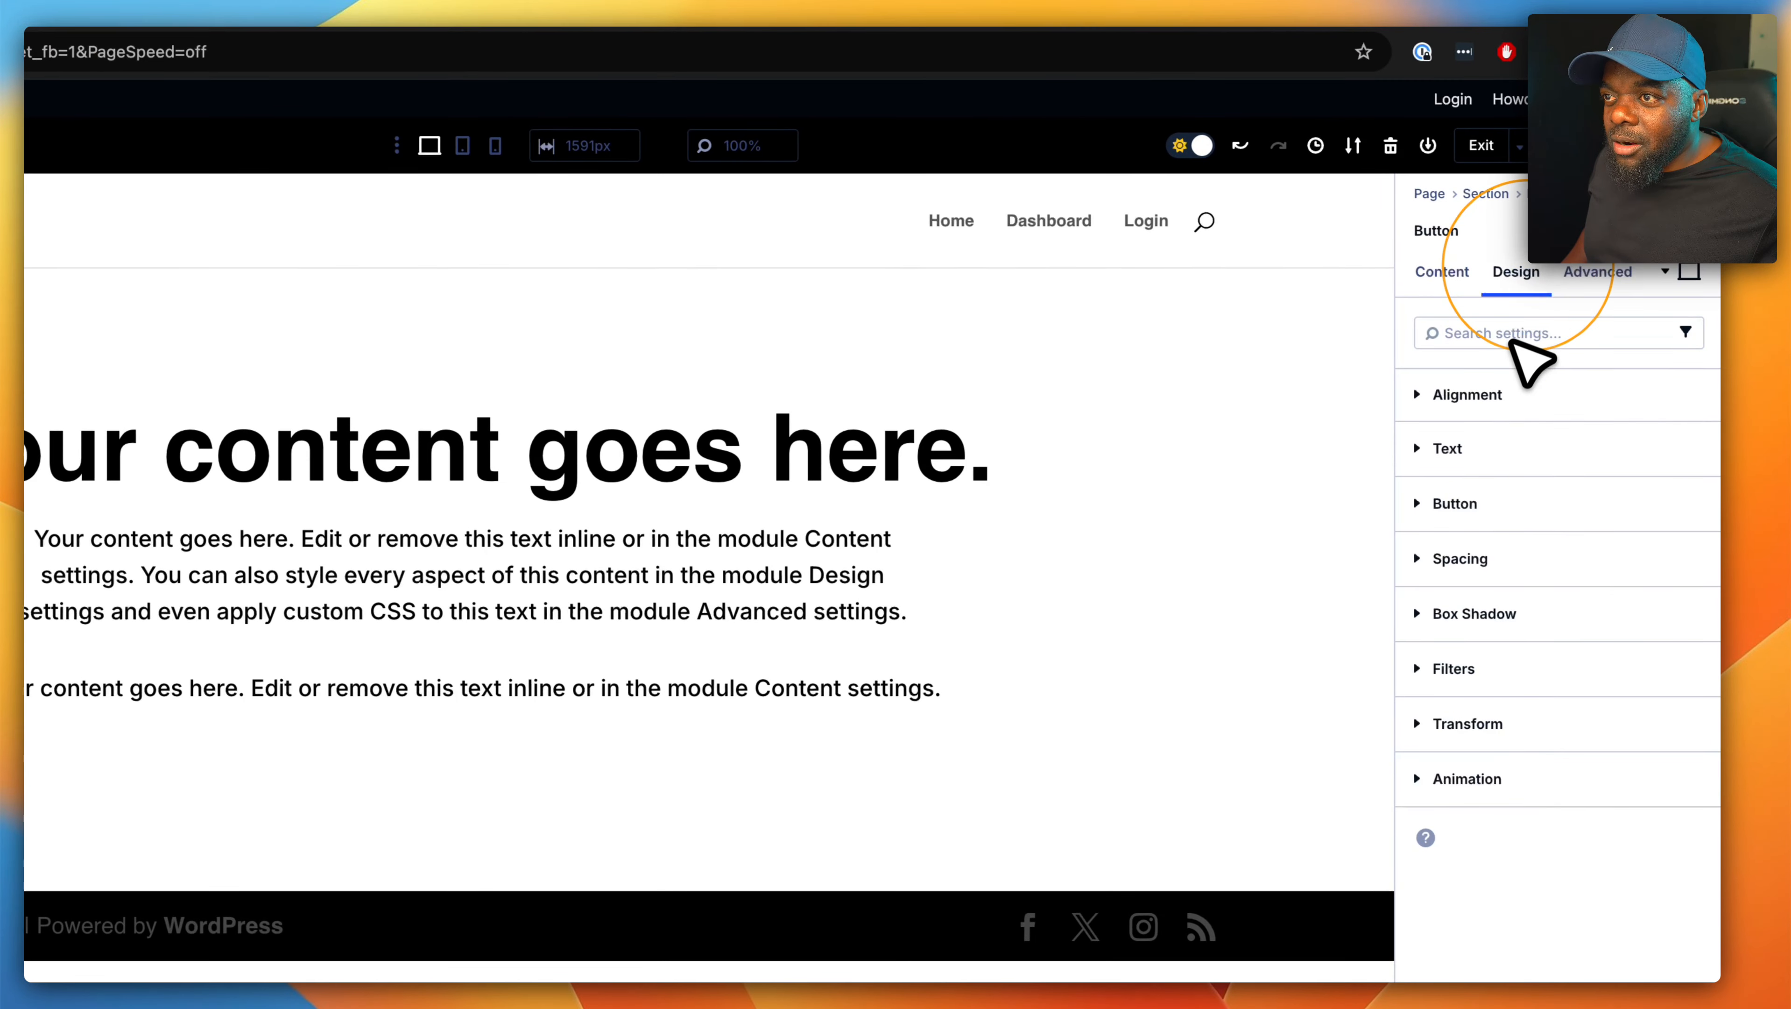
{"action": "left_click", "coordinate": [1497, 396]}
{"action": "left_click", "coordinate": [1475, 468]}
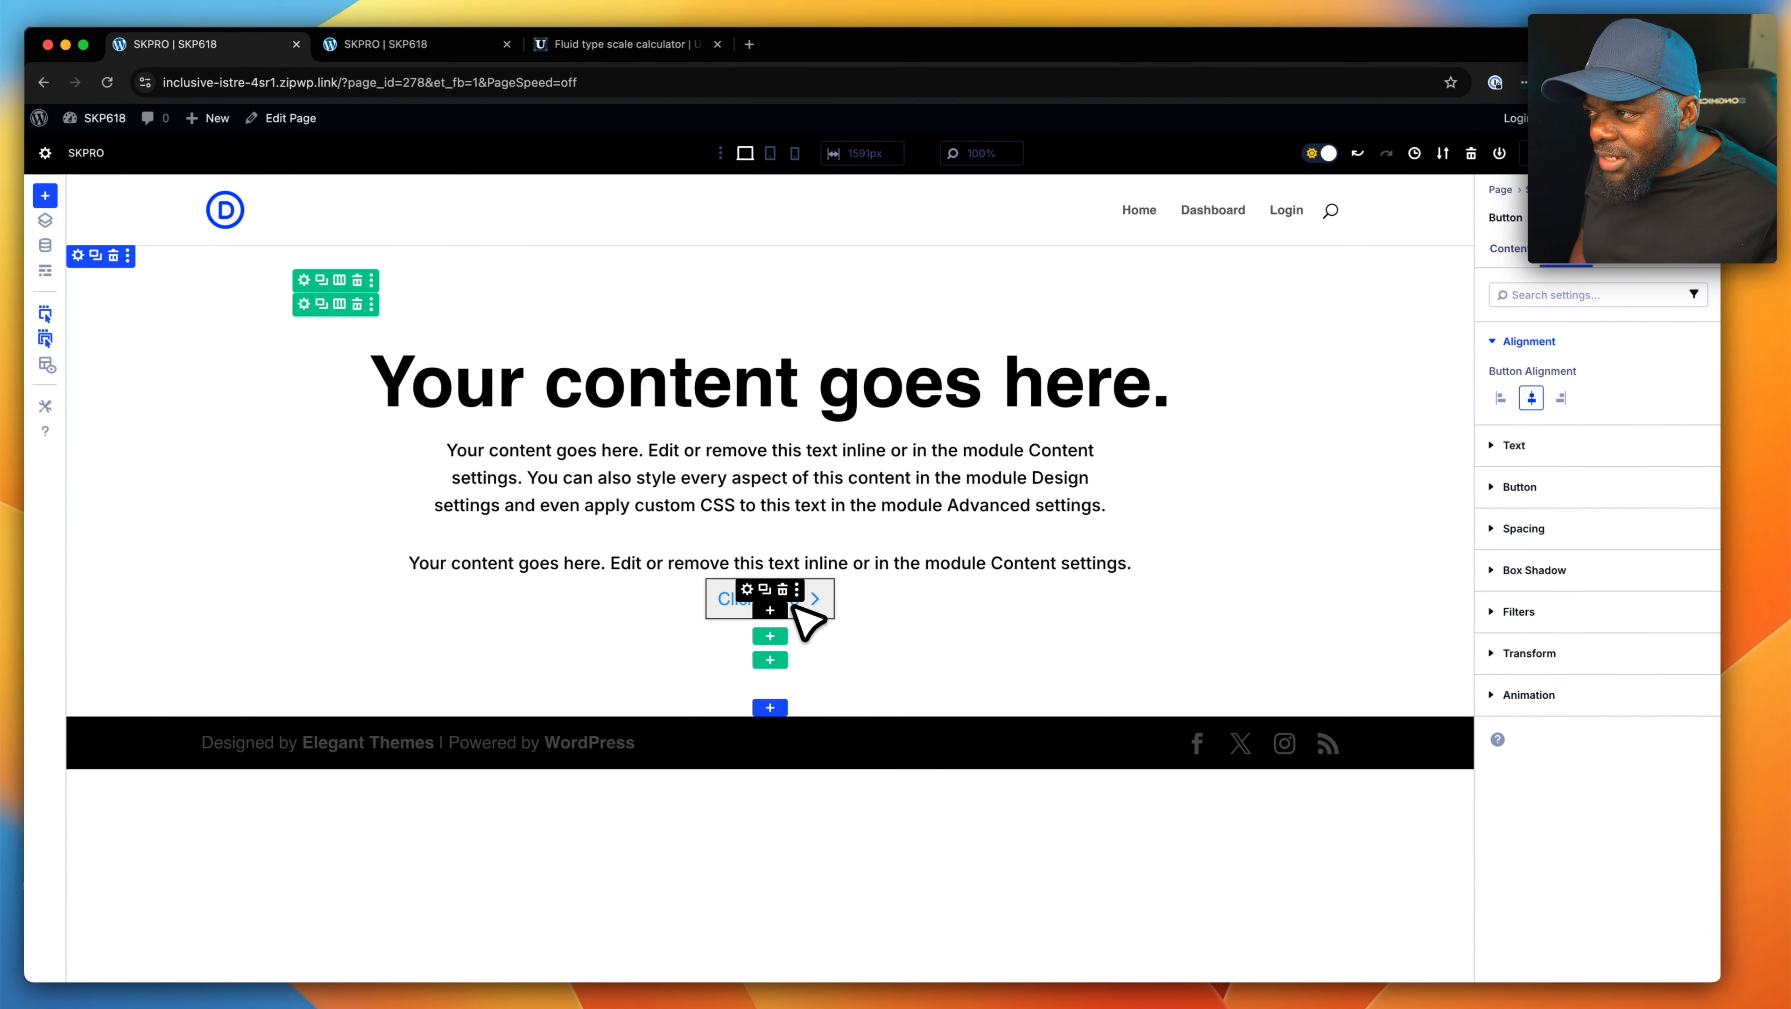
- Assign the CSS class "mt-s" to the "Click Here" Button module
{"action": "left_click", "coordinate": [1628, 248]}
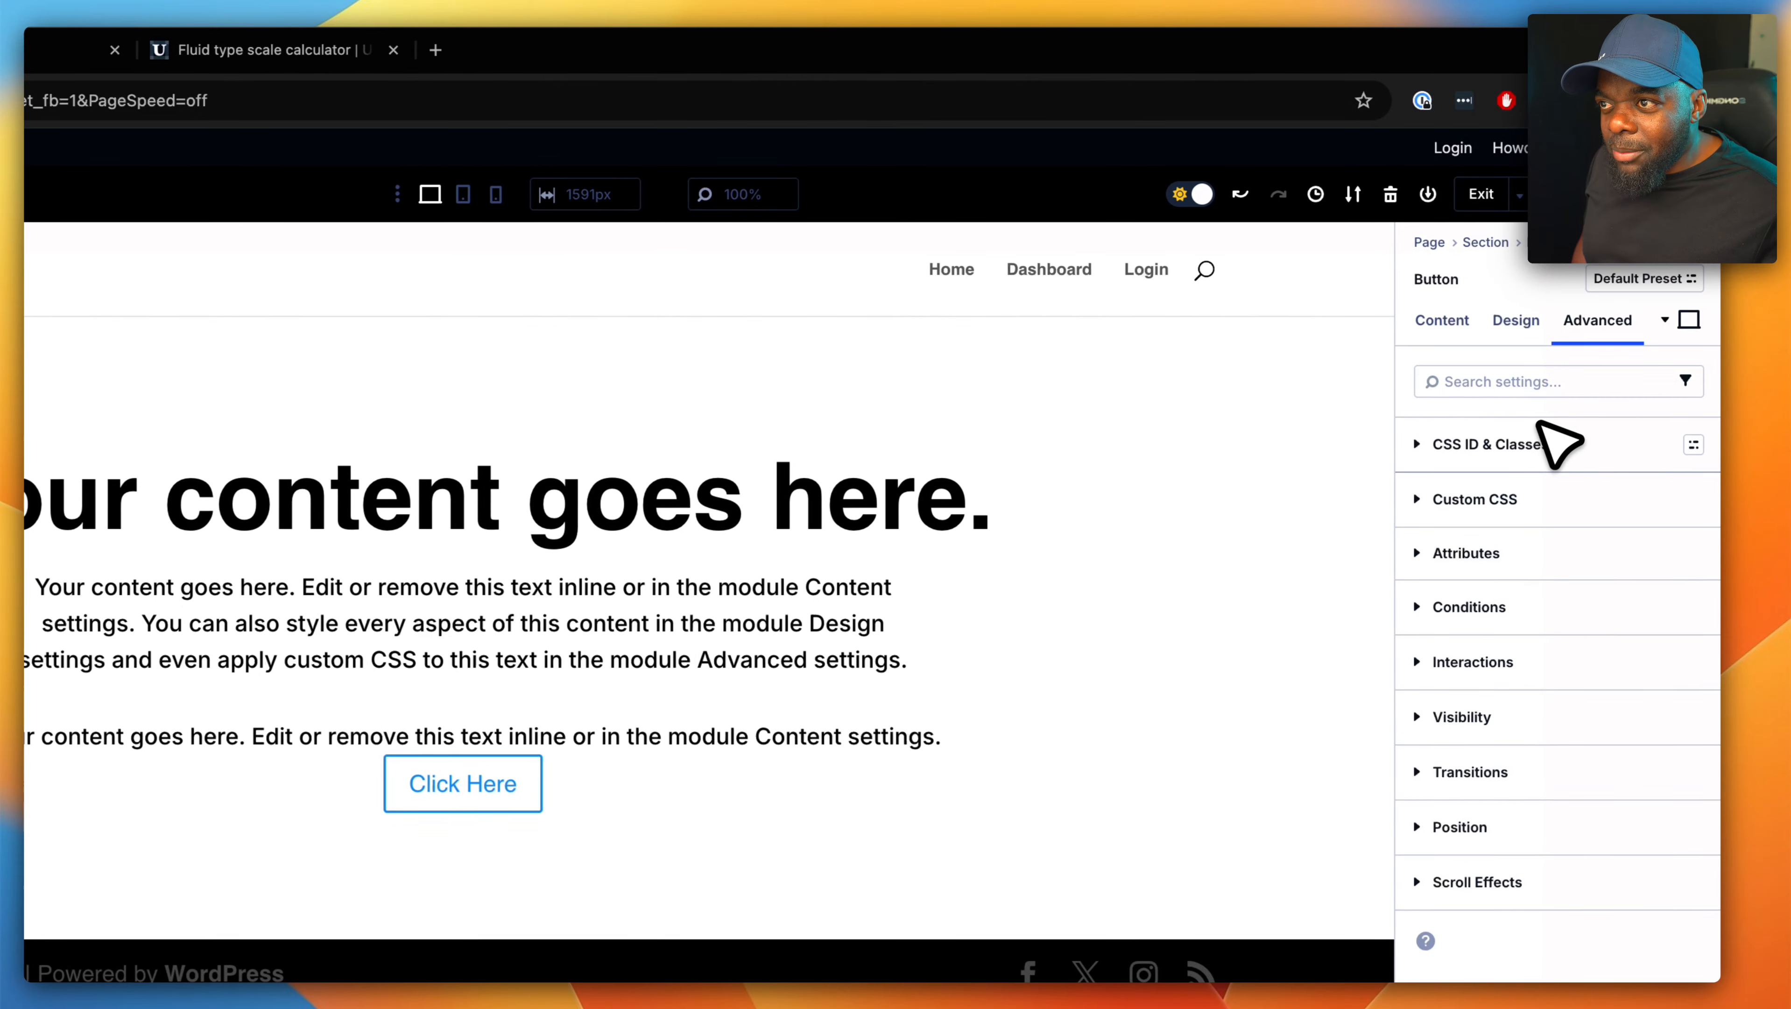
{"action": "left_click", "coordinate": [1520, 447]}
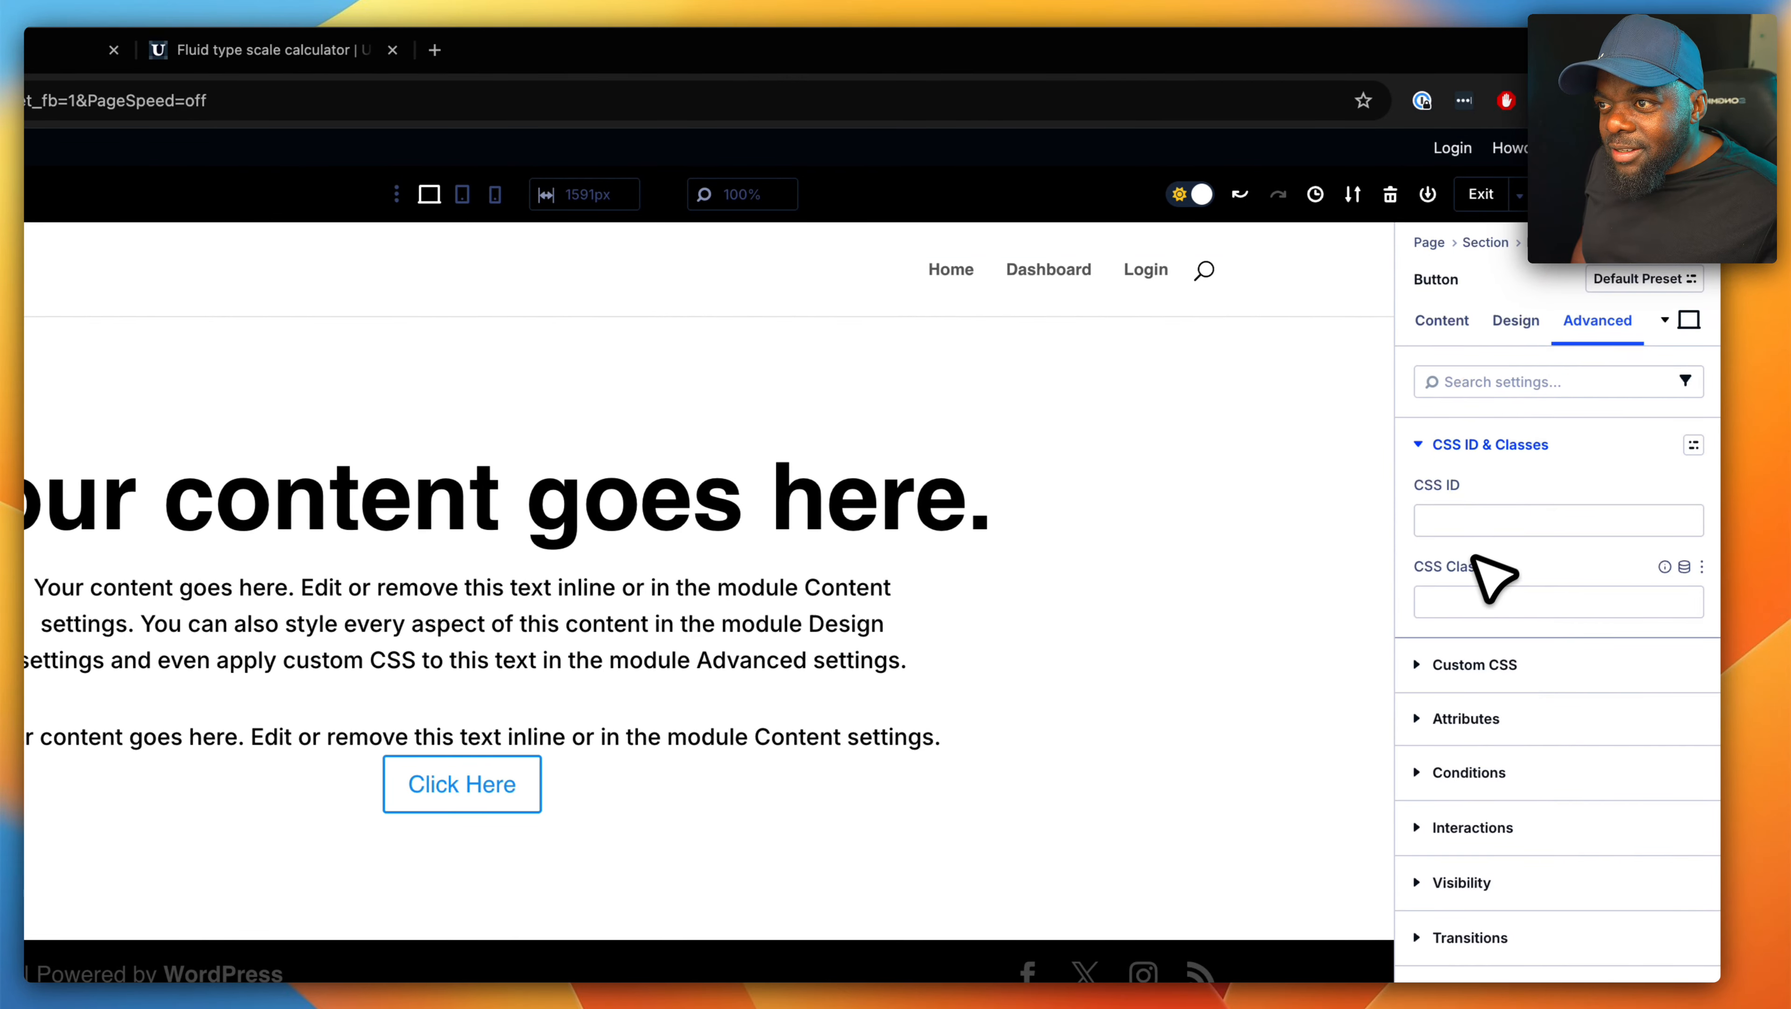
{"action": "left_click", "coordinate": [1452, 600]}
{"action": "type", "text": "mt"}
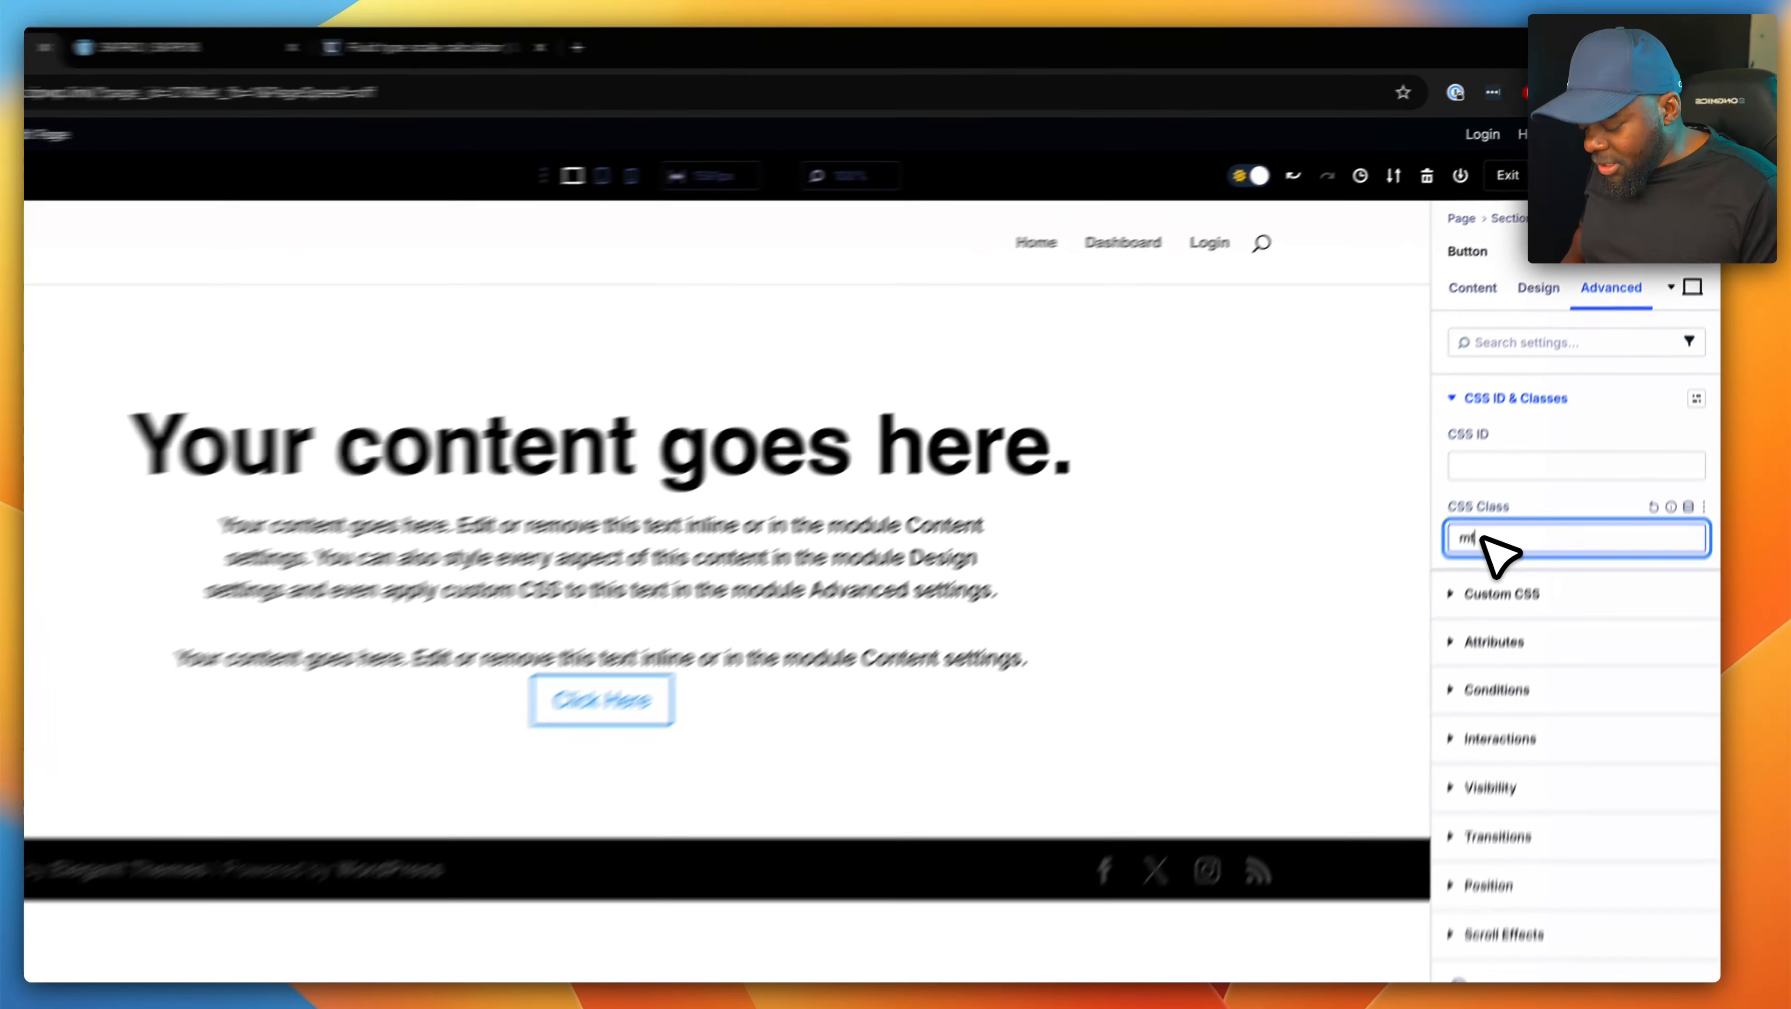
{"action": "type", "text": "-"}
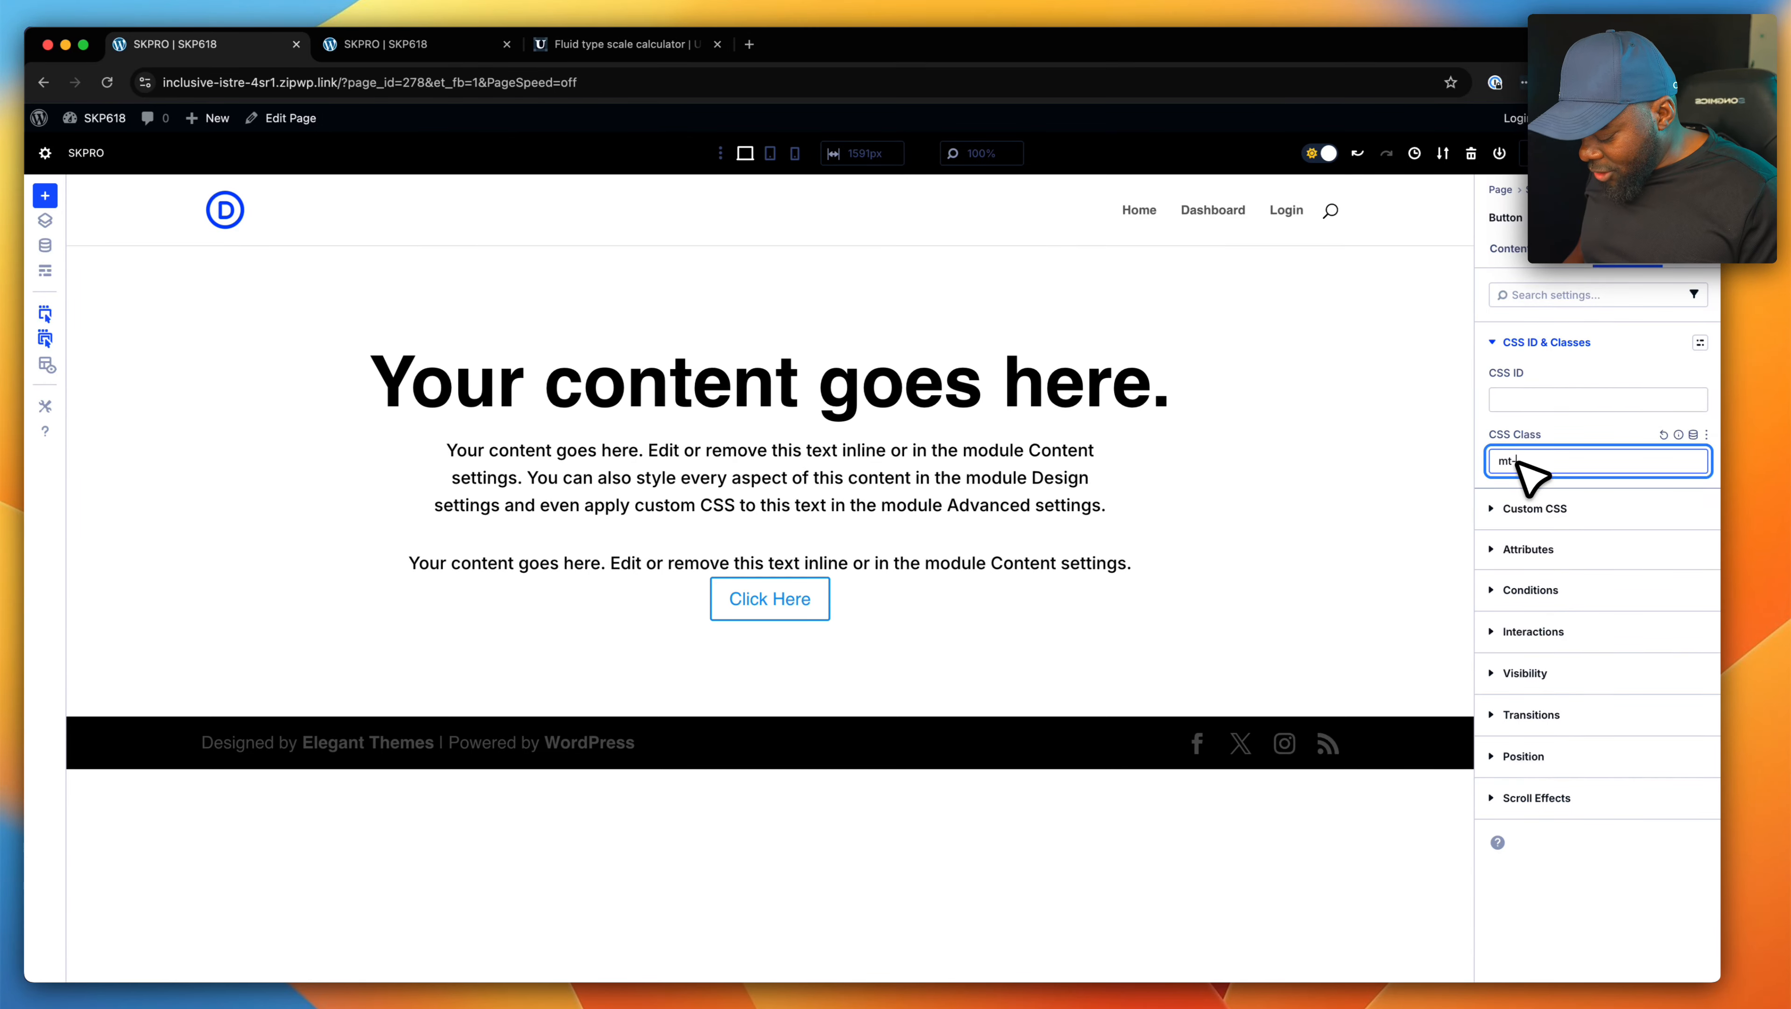
{"action": "type", "text": "s"}
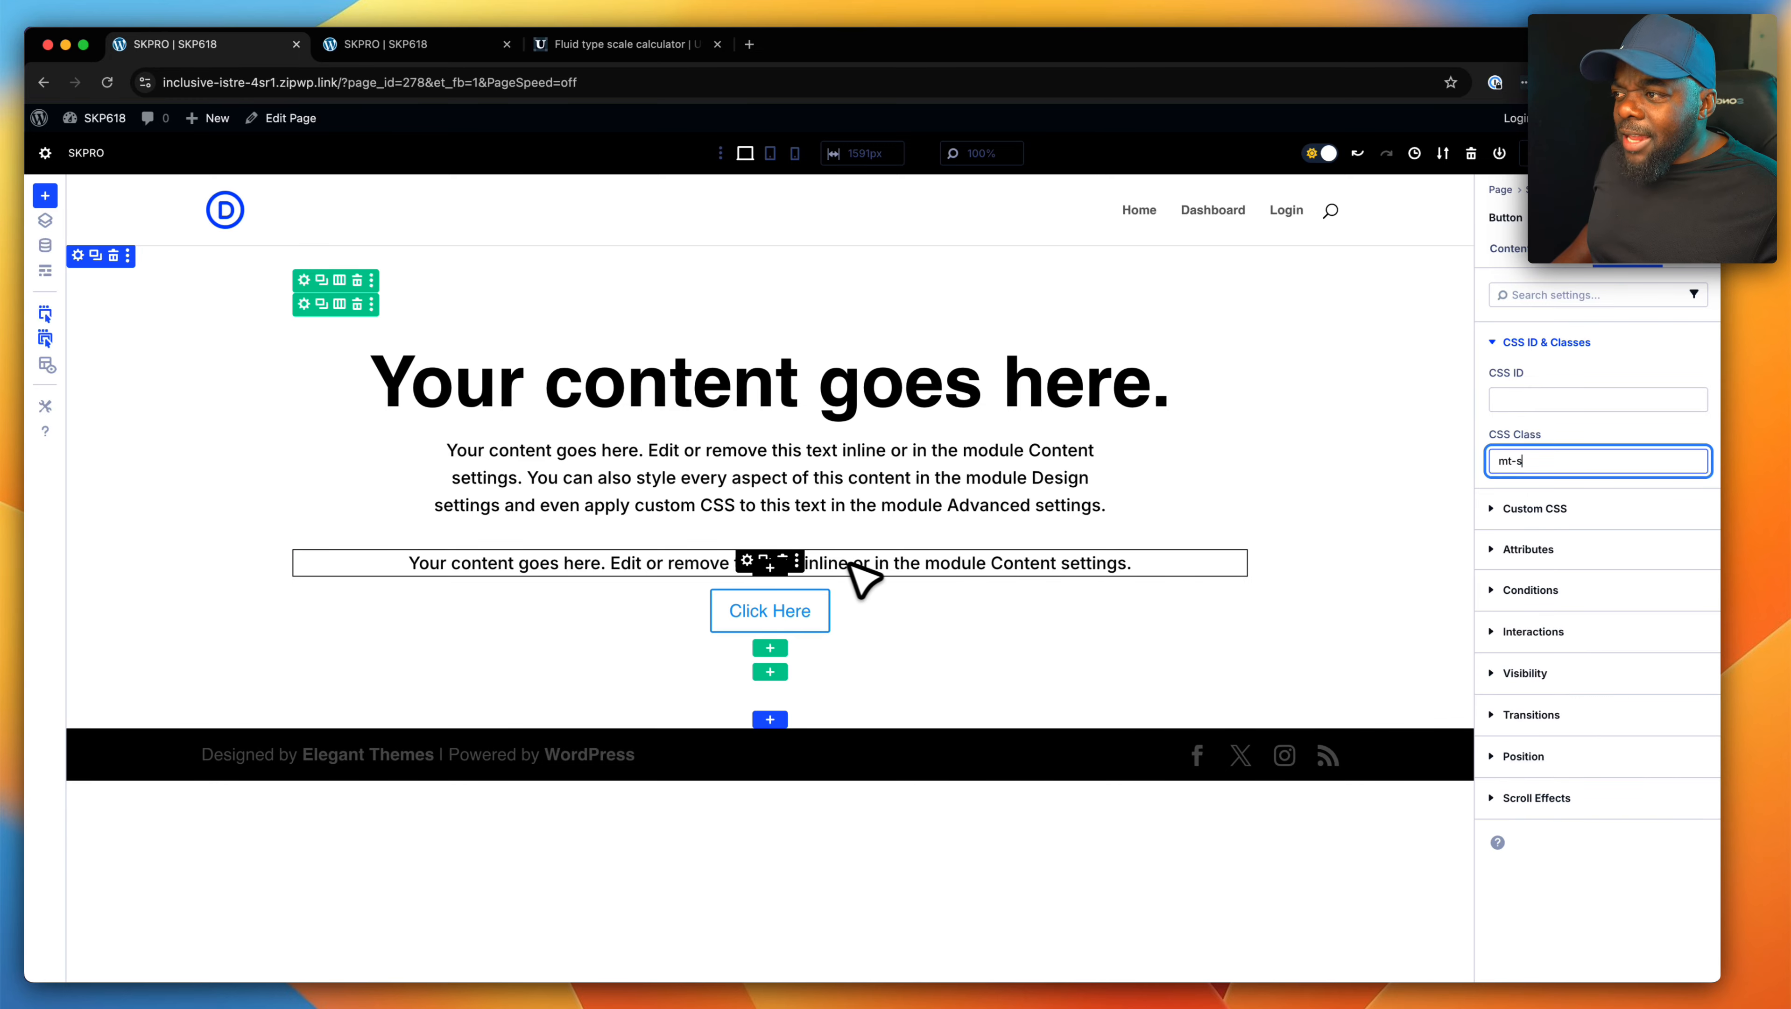
- Set the second paragraph Text module's top padding to 2rem and link it with the bottom padding
{"action": "left_click", "coordinate": [747, 560]}
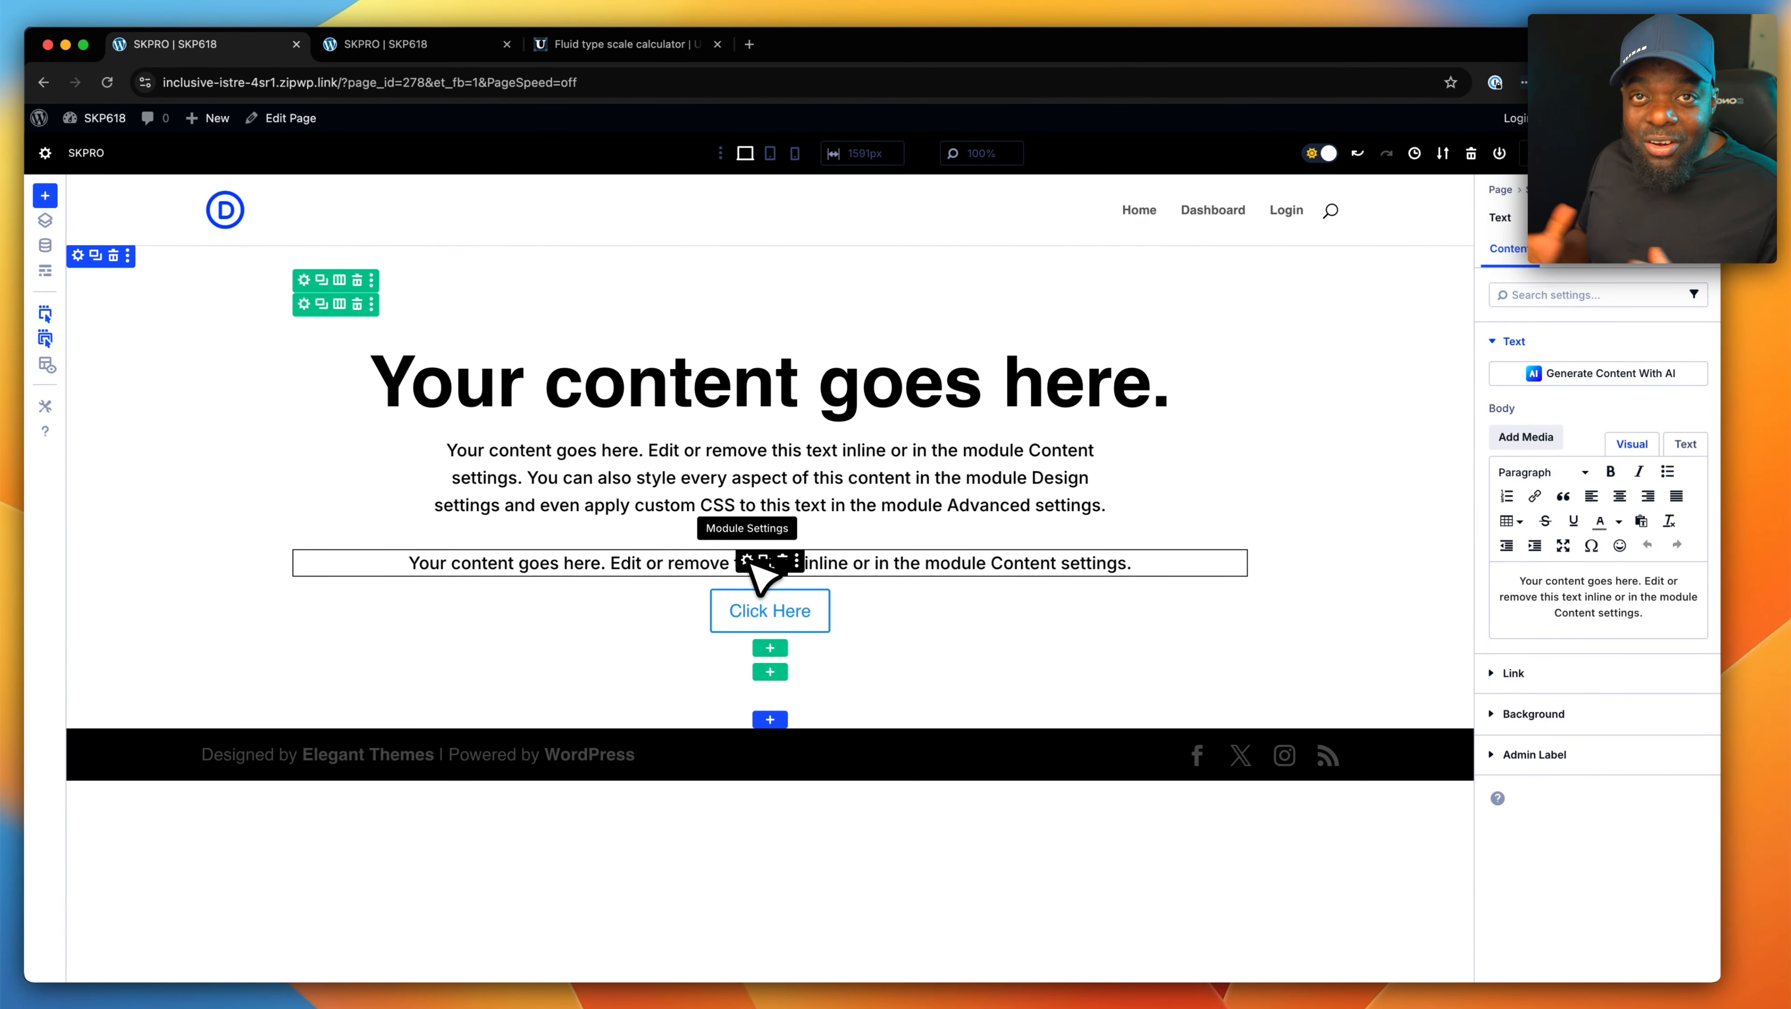
{"action": "left_click", "coordinate": [748, 562]}
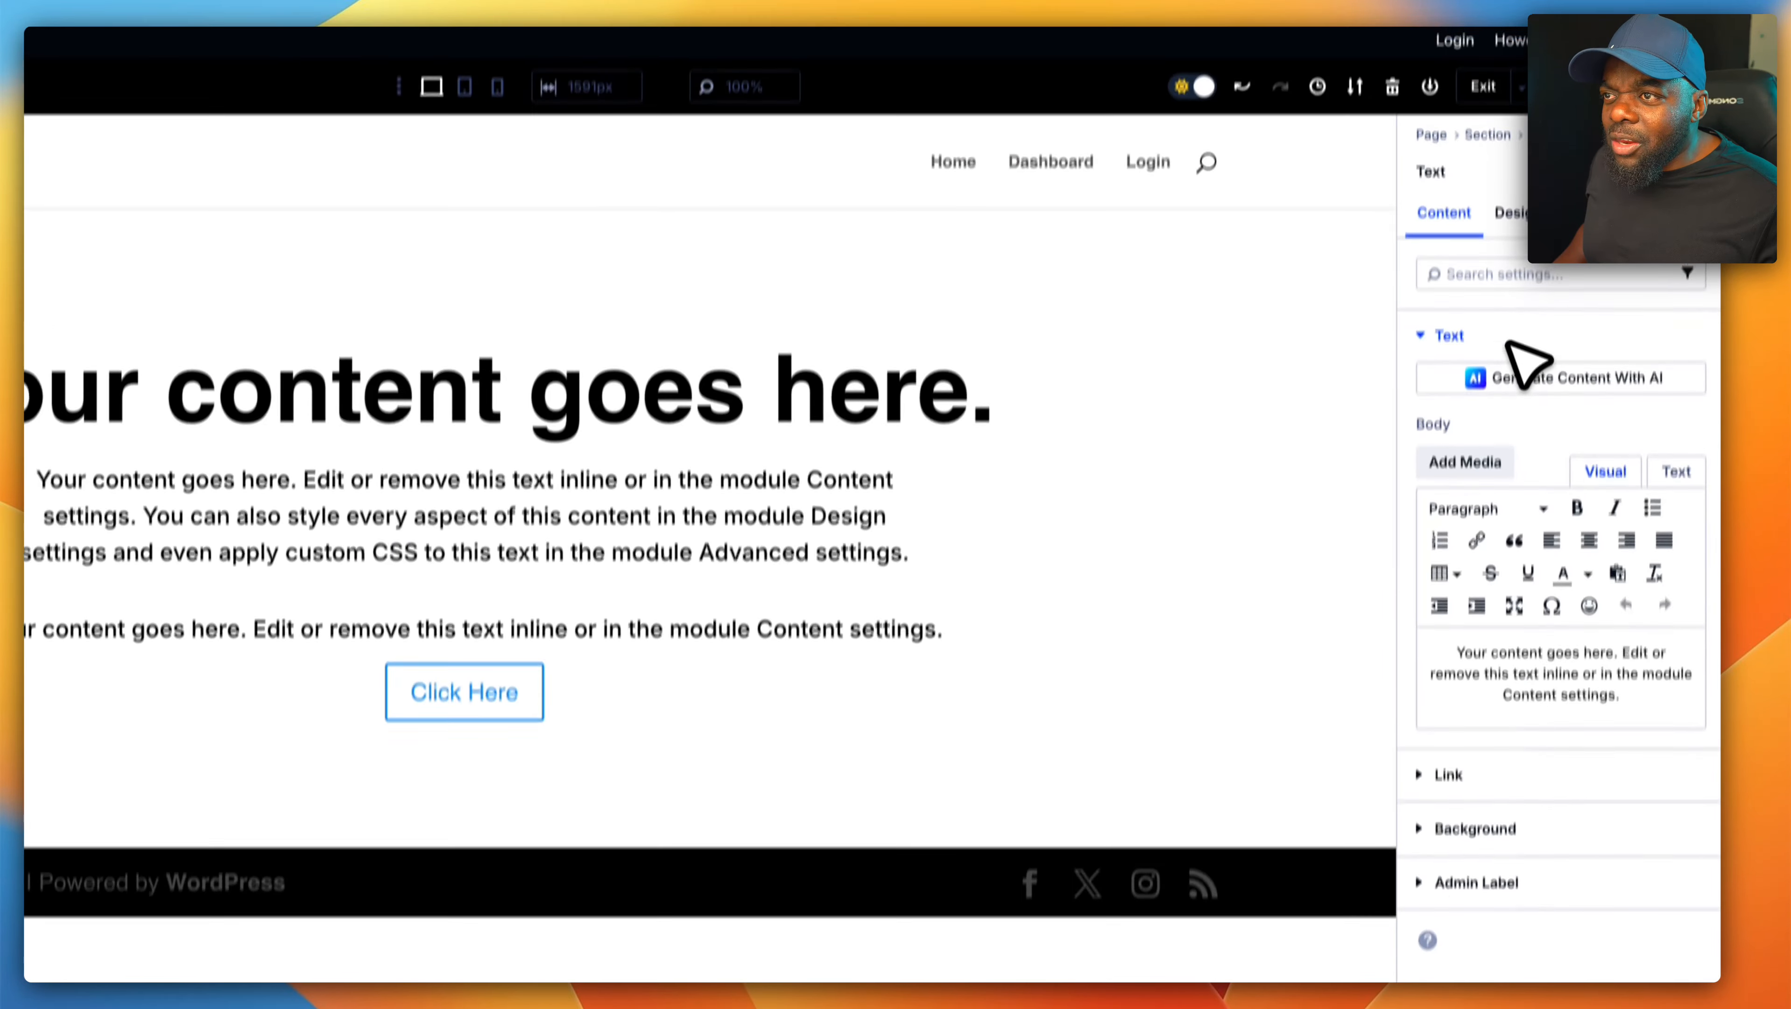
{"action": "left_click", "coordinate": [1511, 212]}
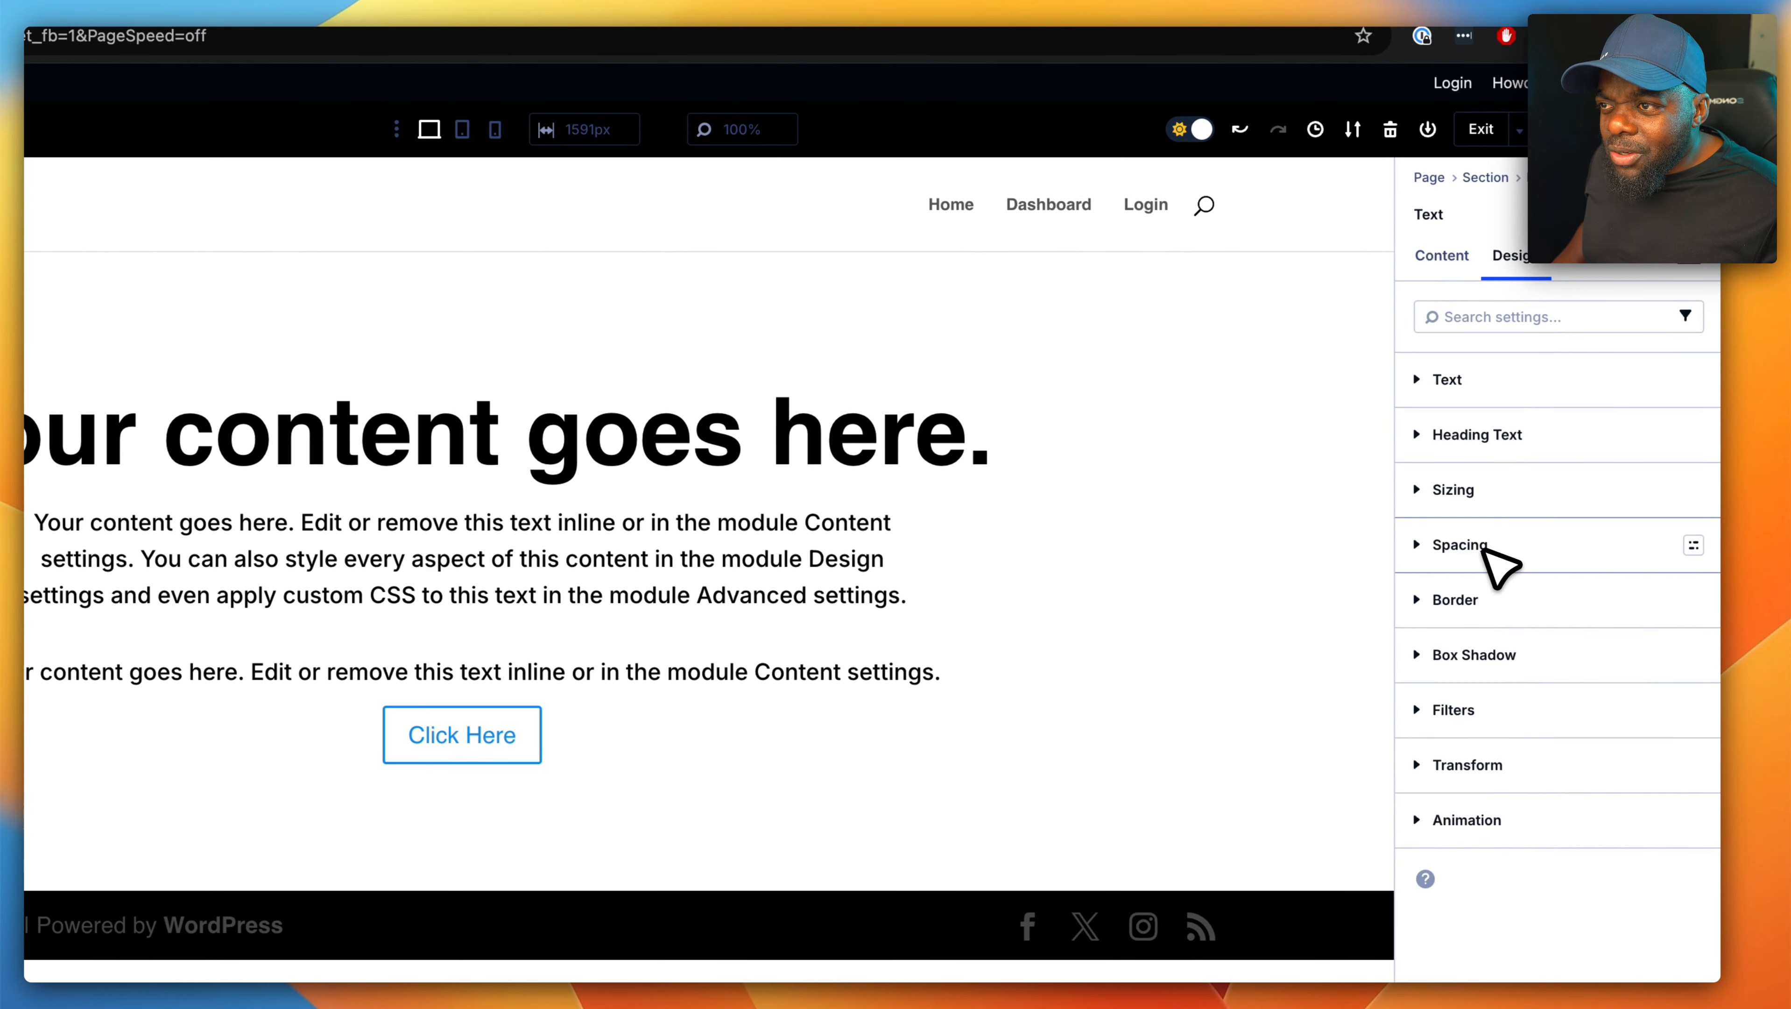
{"action": "left_click", "coordinate": [1483, 550]}
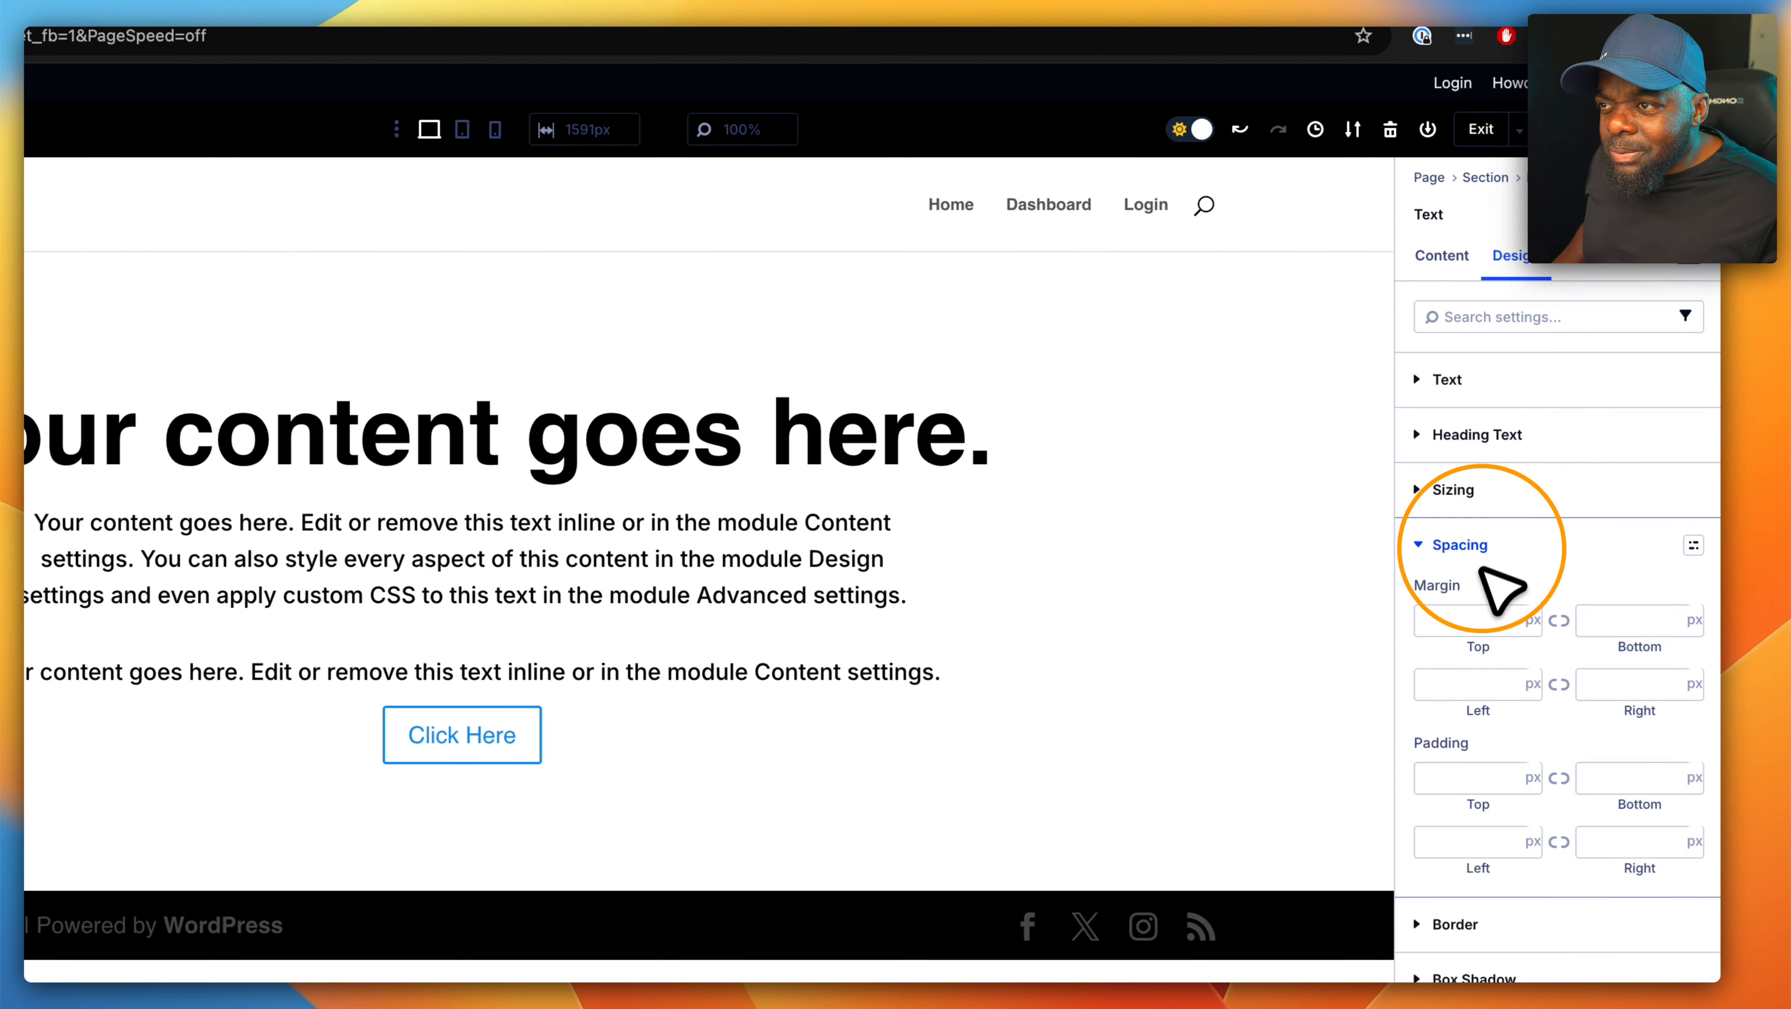
{"action": "left_click", "coordinate": [1466, 777]}
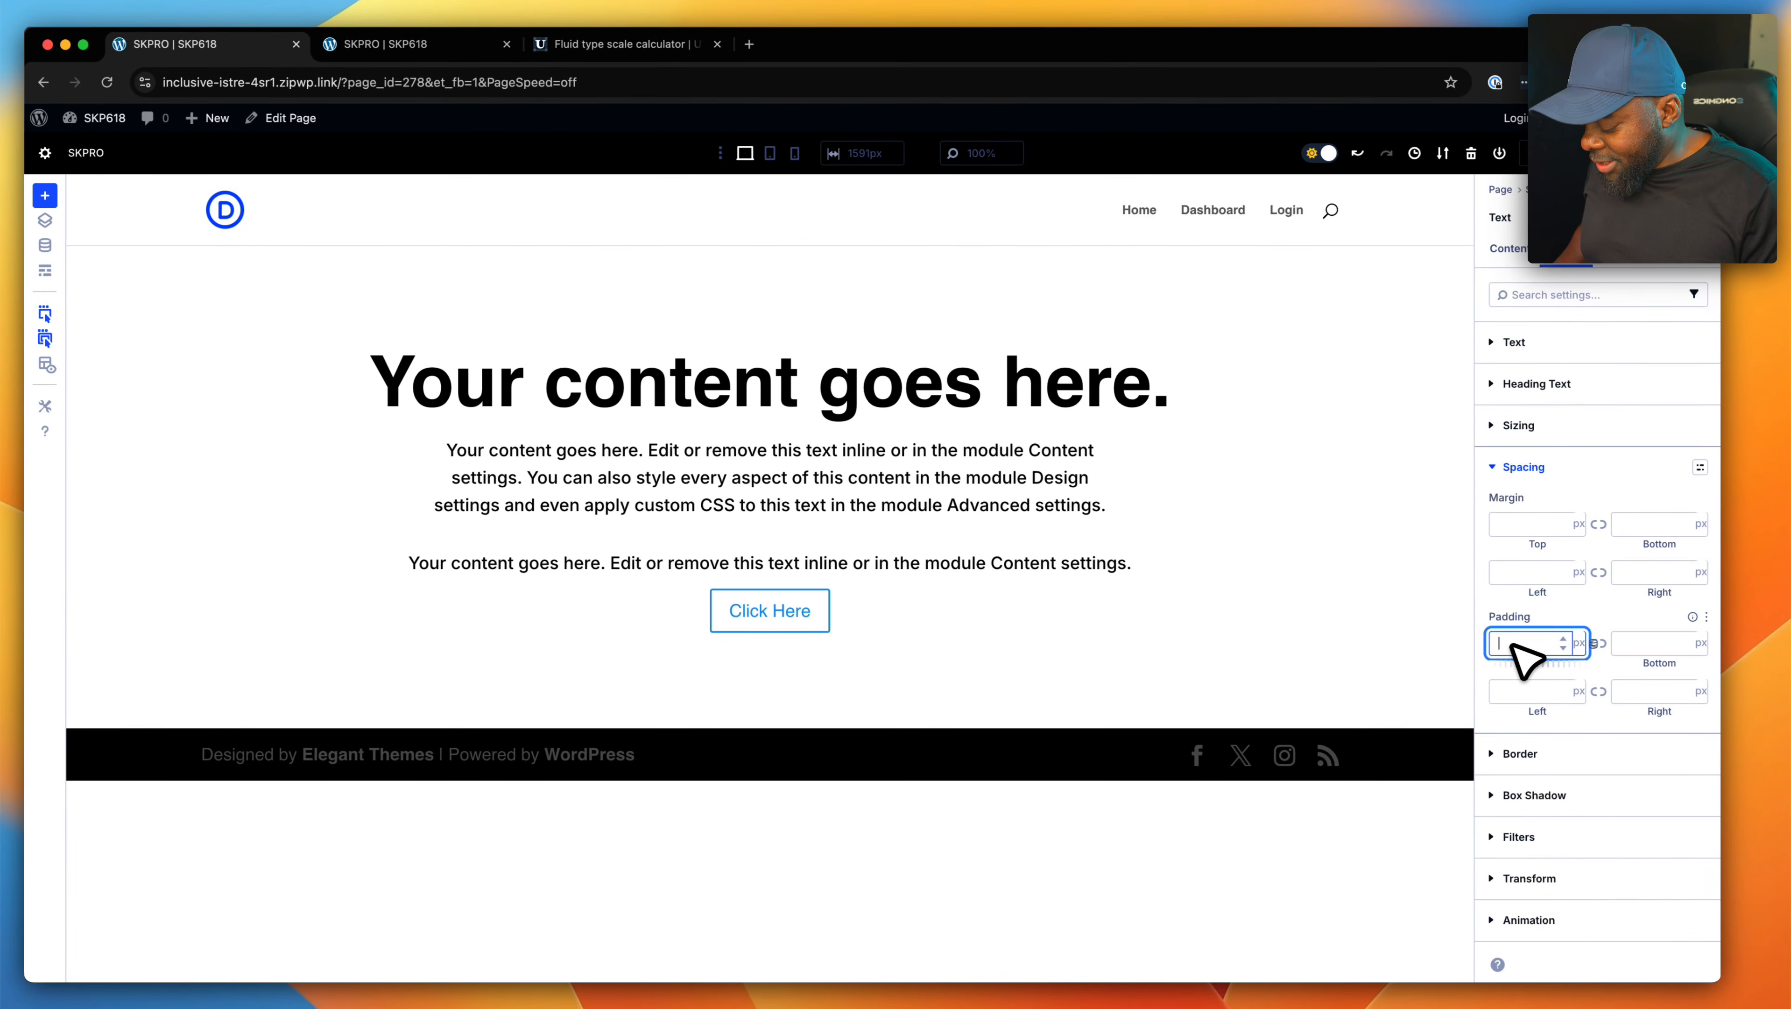
{"action": "type", "text": "2rem"}
{"action": "key", "text": "Return"}
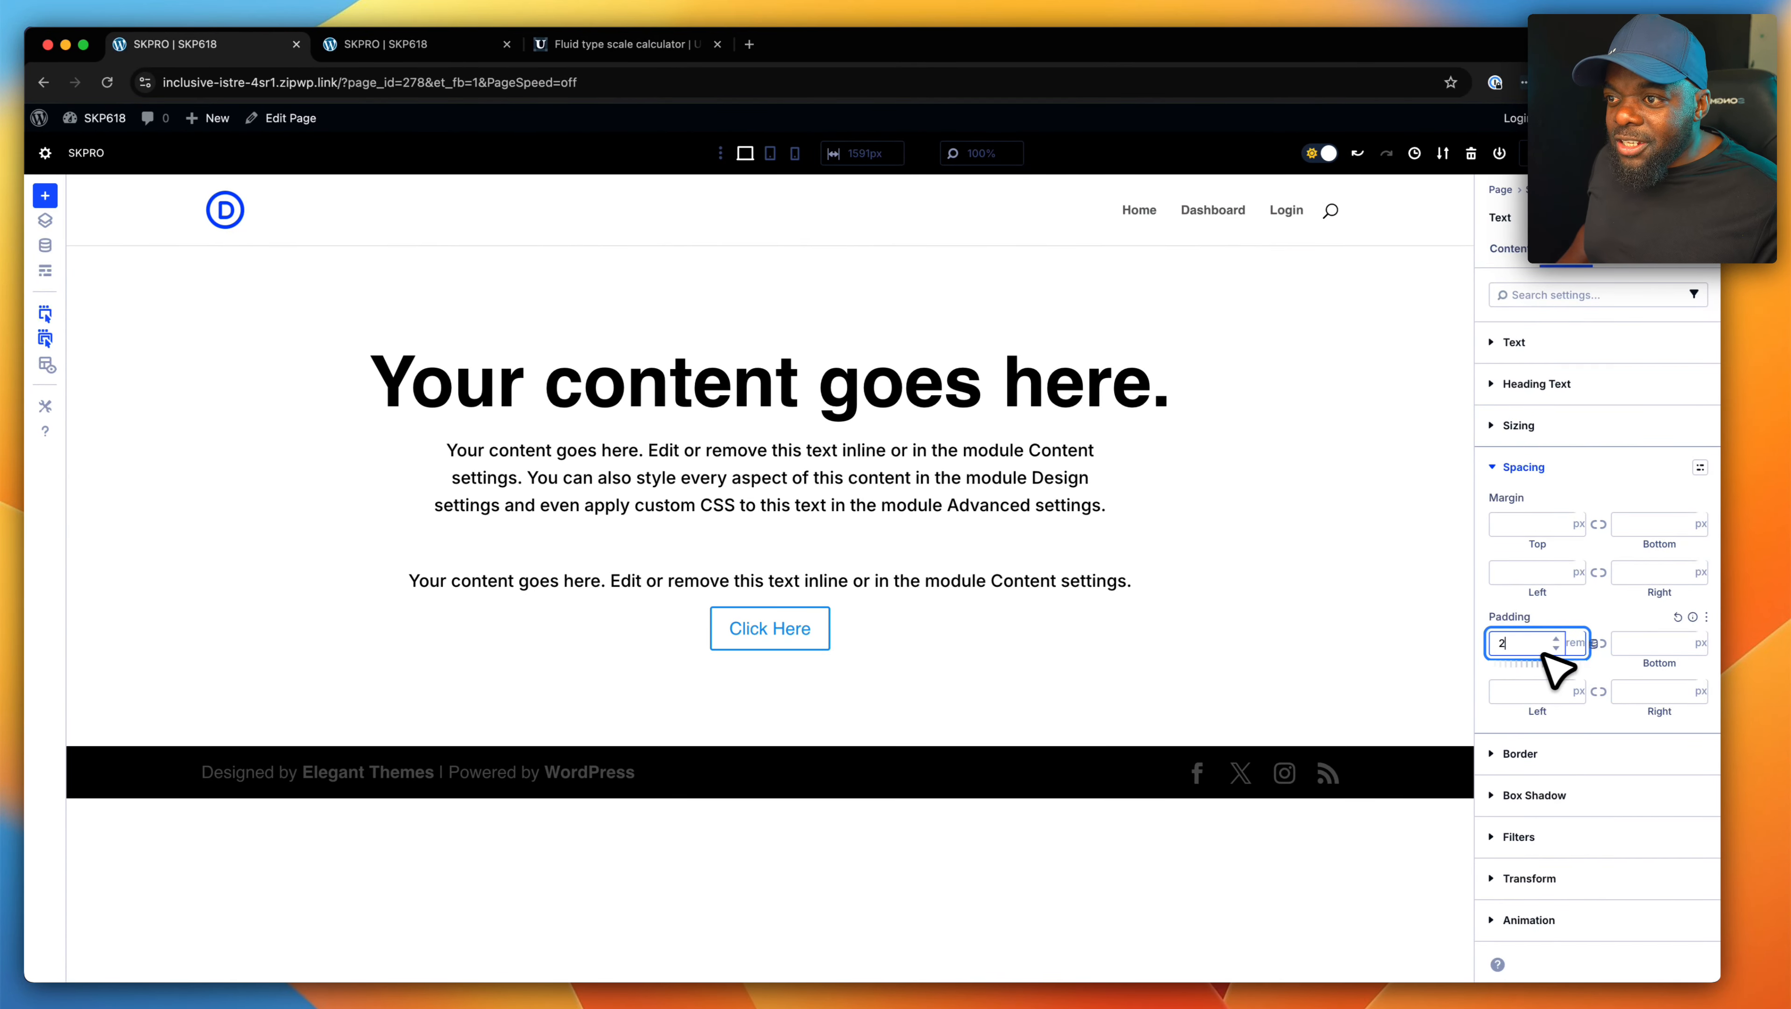
{"action": "left_click", "coordinate": [1599, 643]}
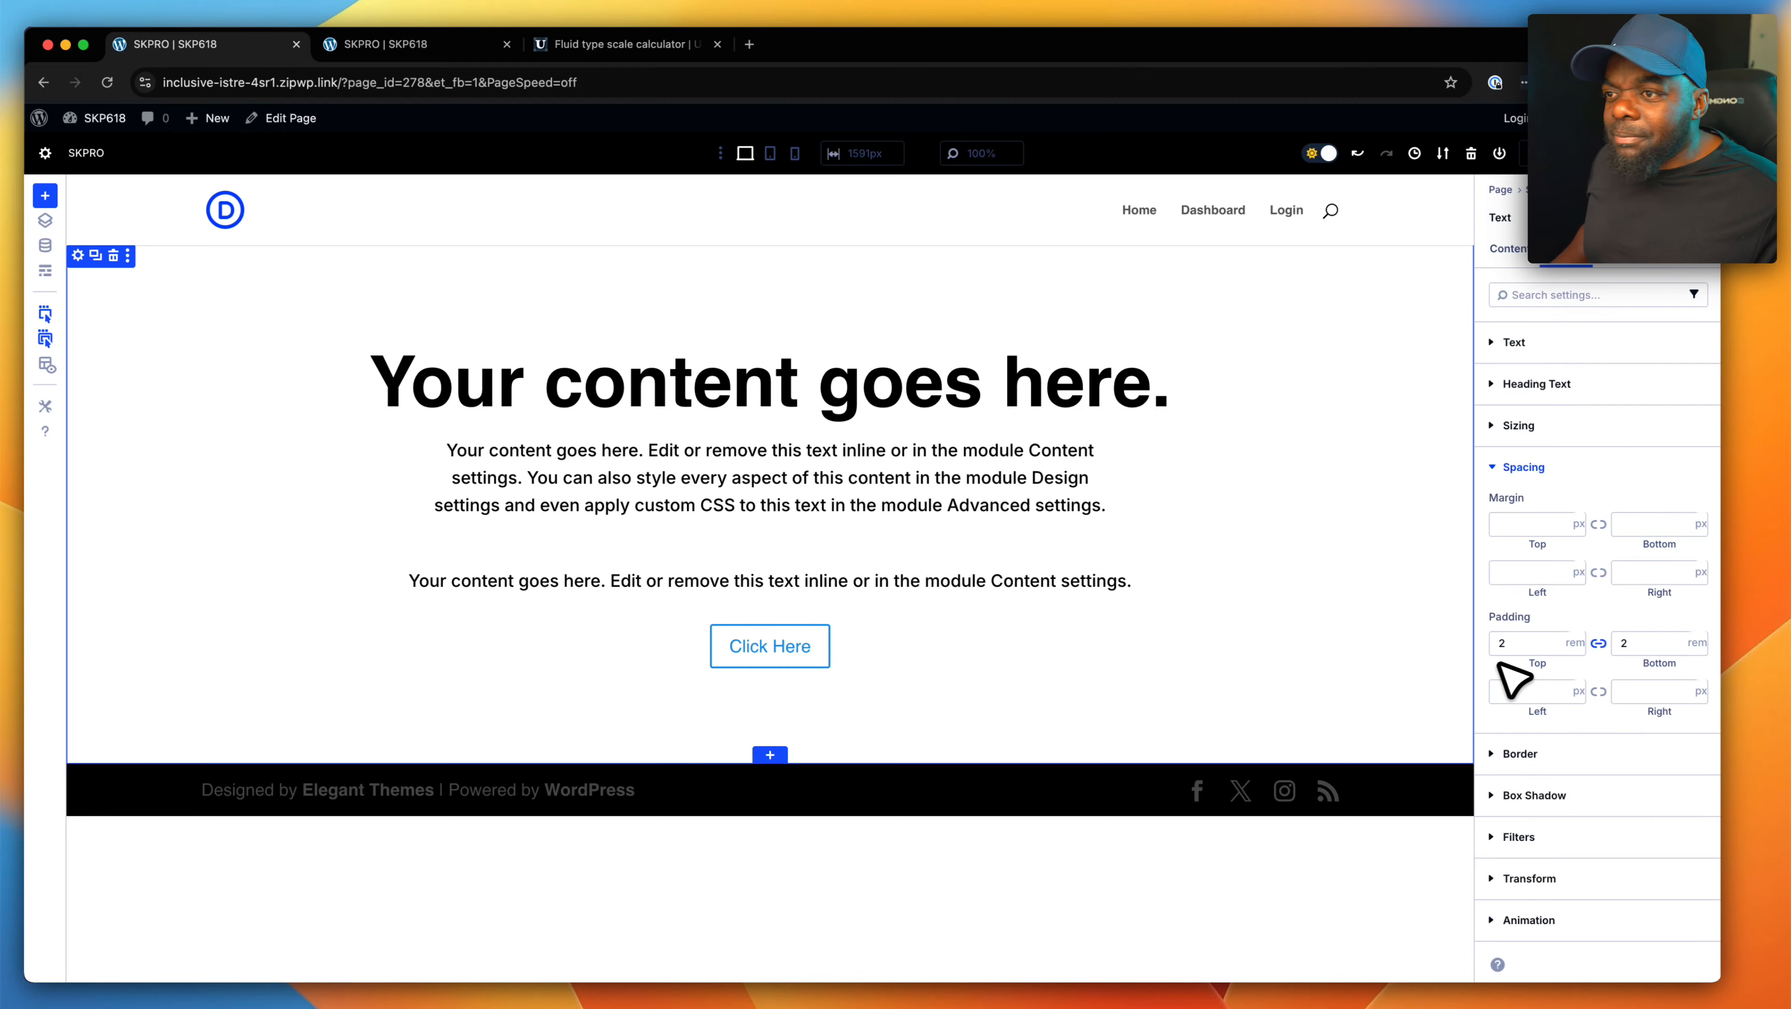
- Clear the top and bottom padding values of the second paragraph Text module
{"action": "left_click", "coordinate": [1536, 647]}
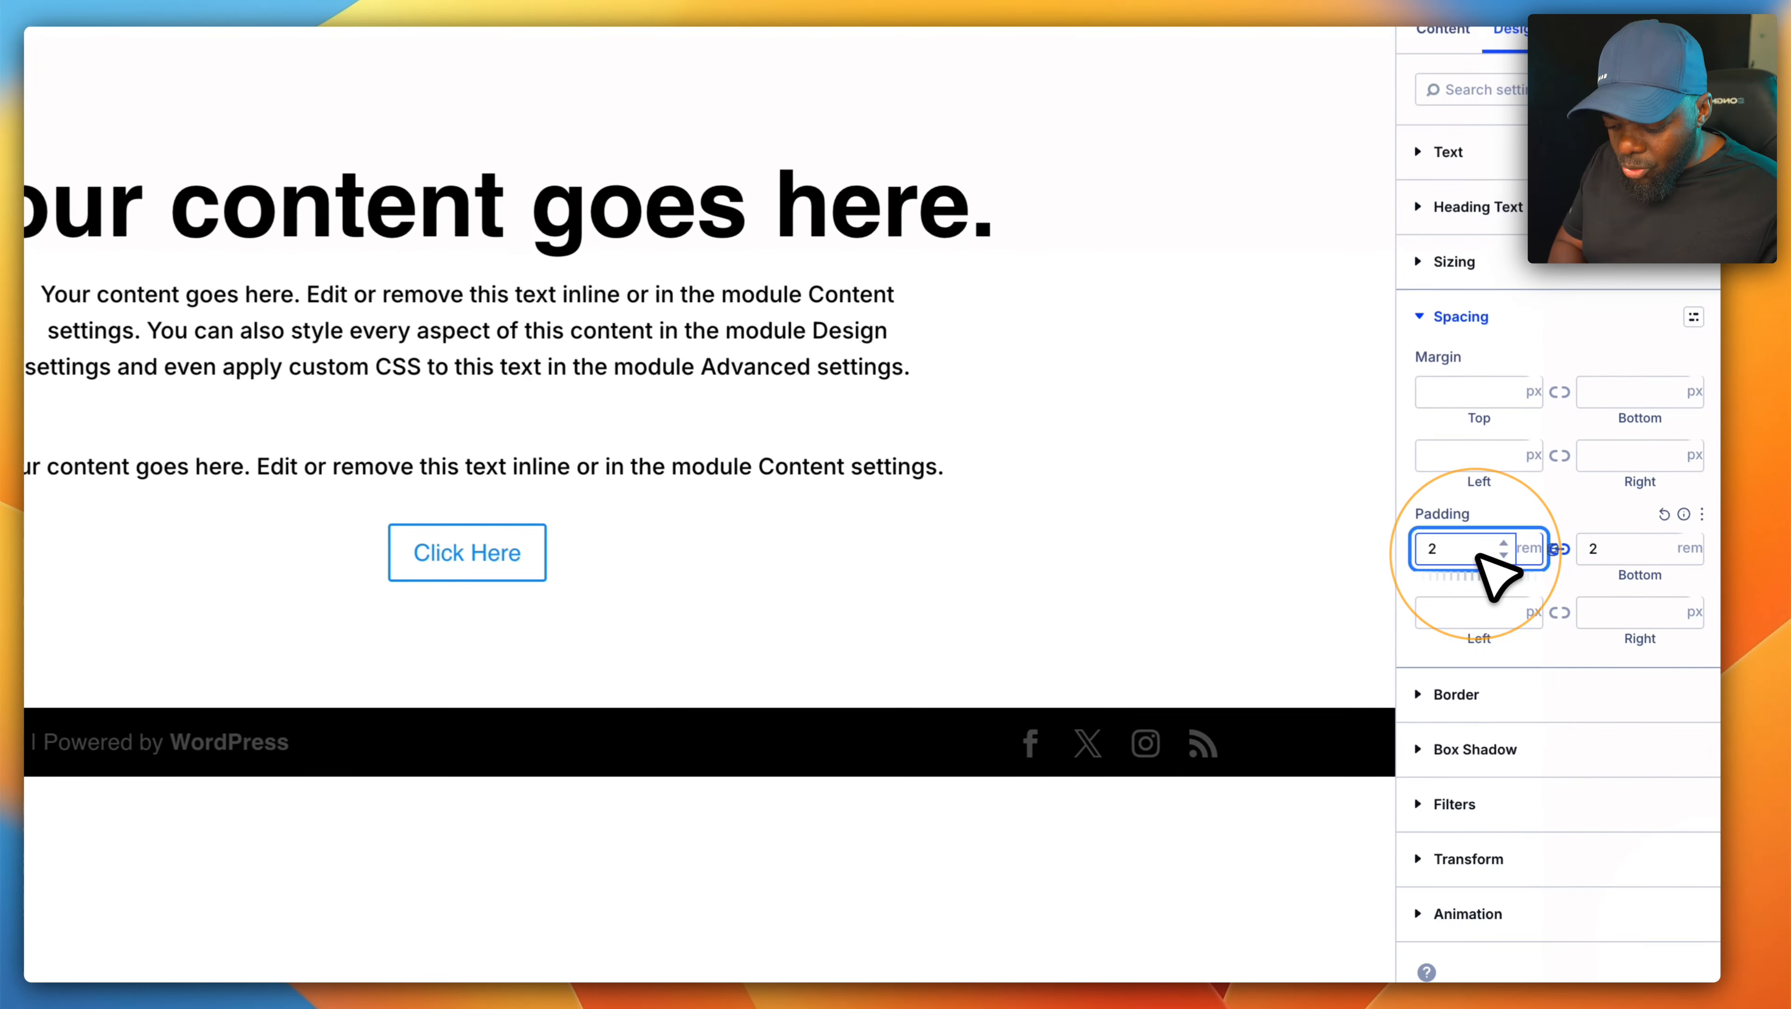
{"action": "key", "text": "BackSpace"}
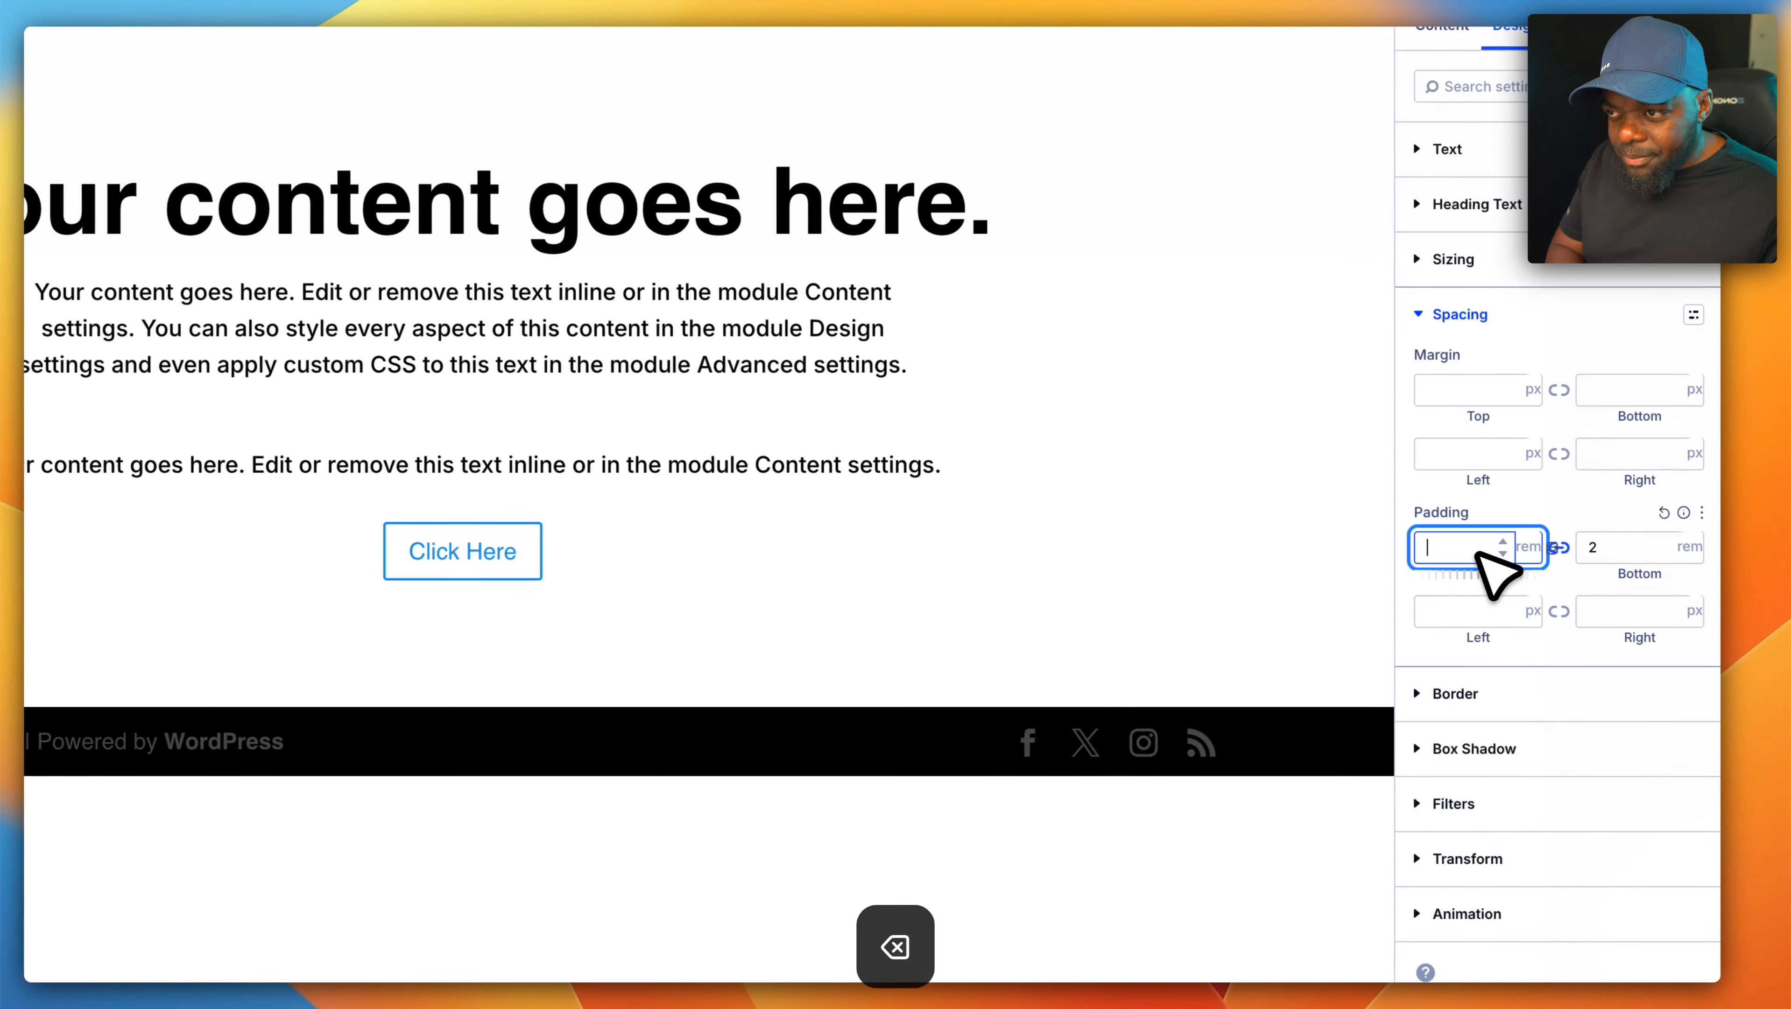
{"action": "left_click", "coordinate": [1598, 549]}
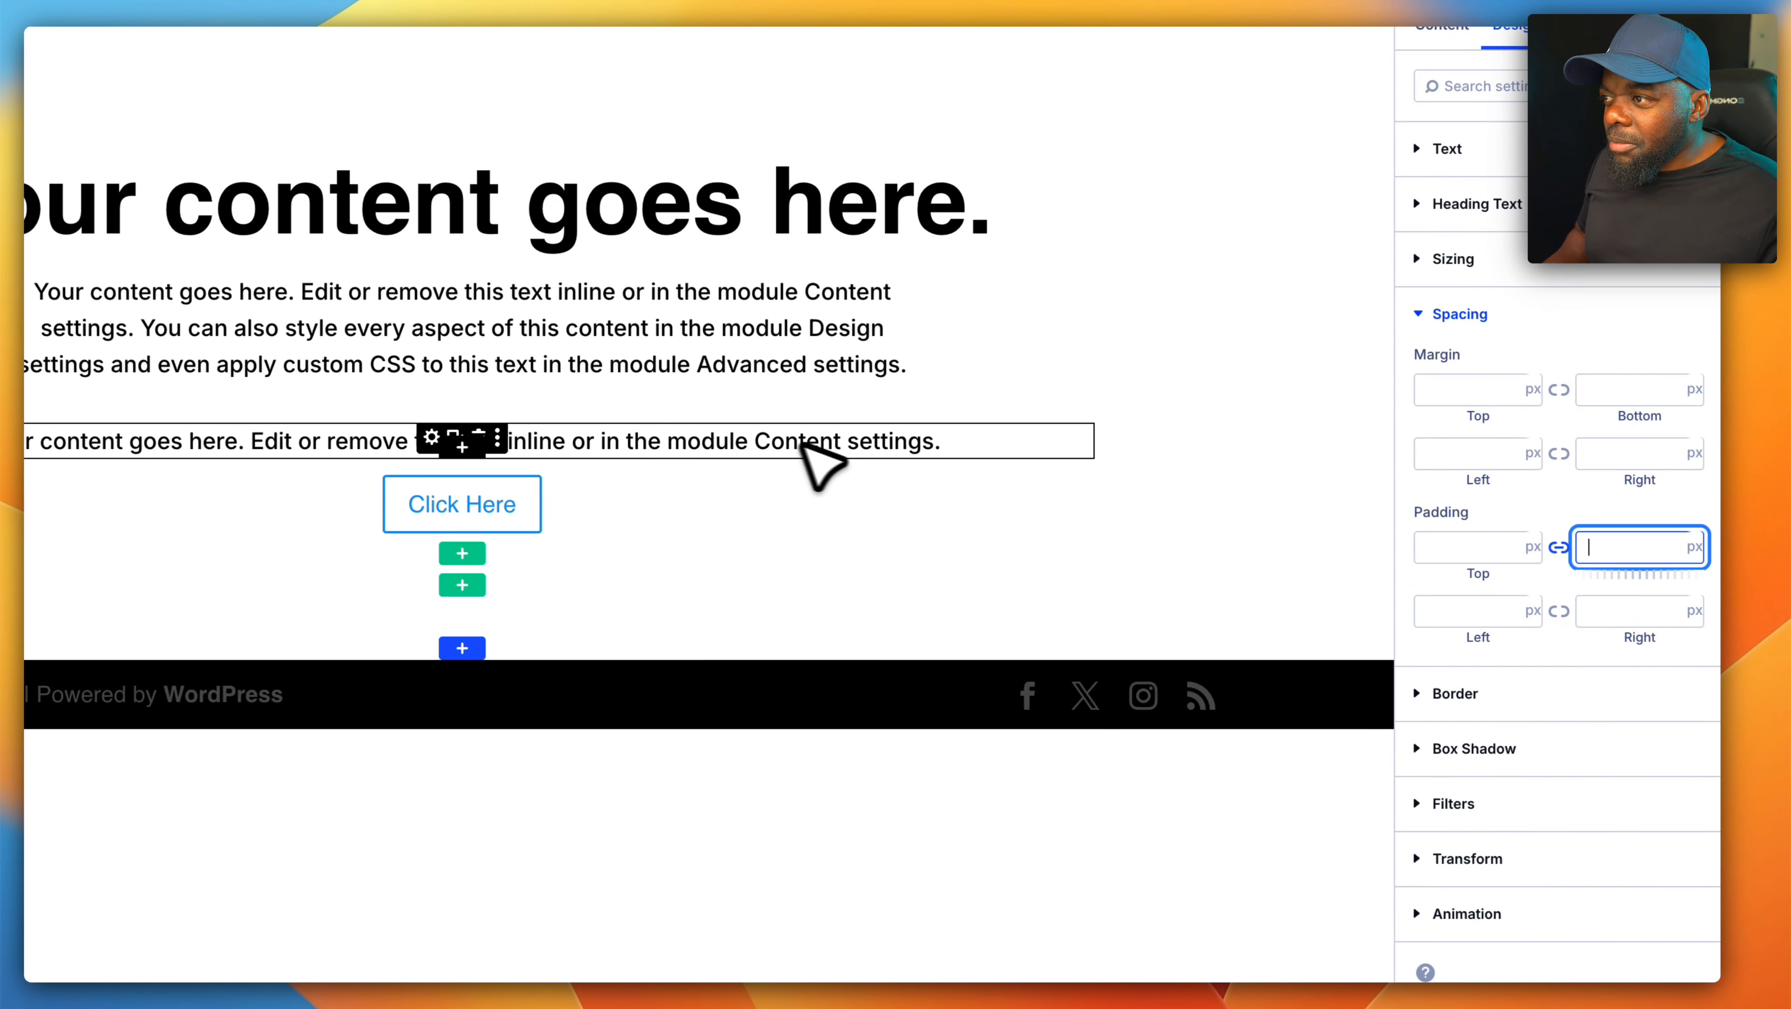
- Add the CSS class "notice" after the existing classes of the second paragraph Text module
{"action": "left_click", "coordinate": [431, 439]}
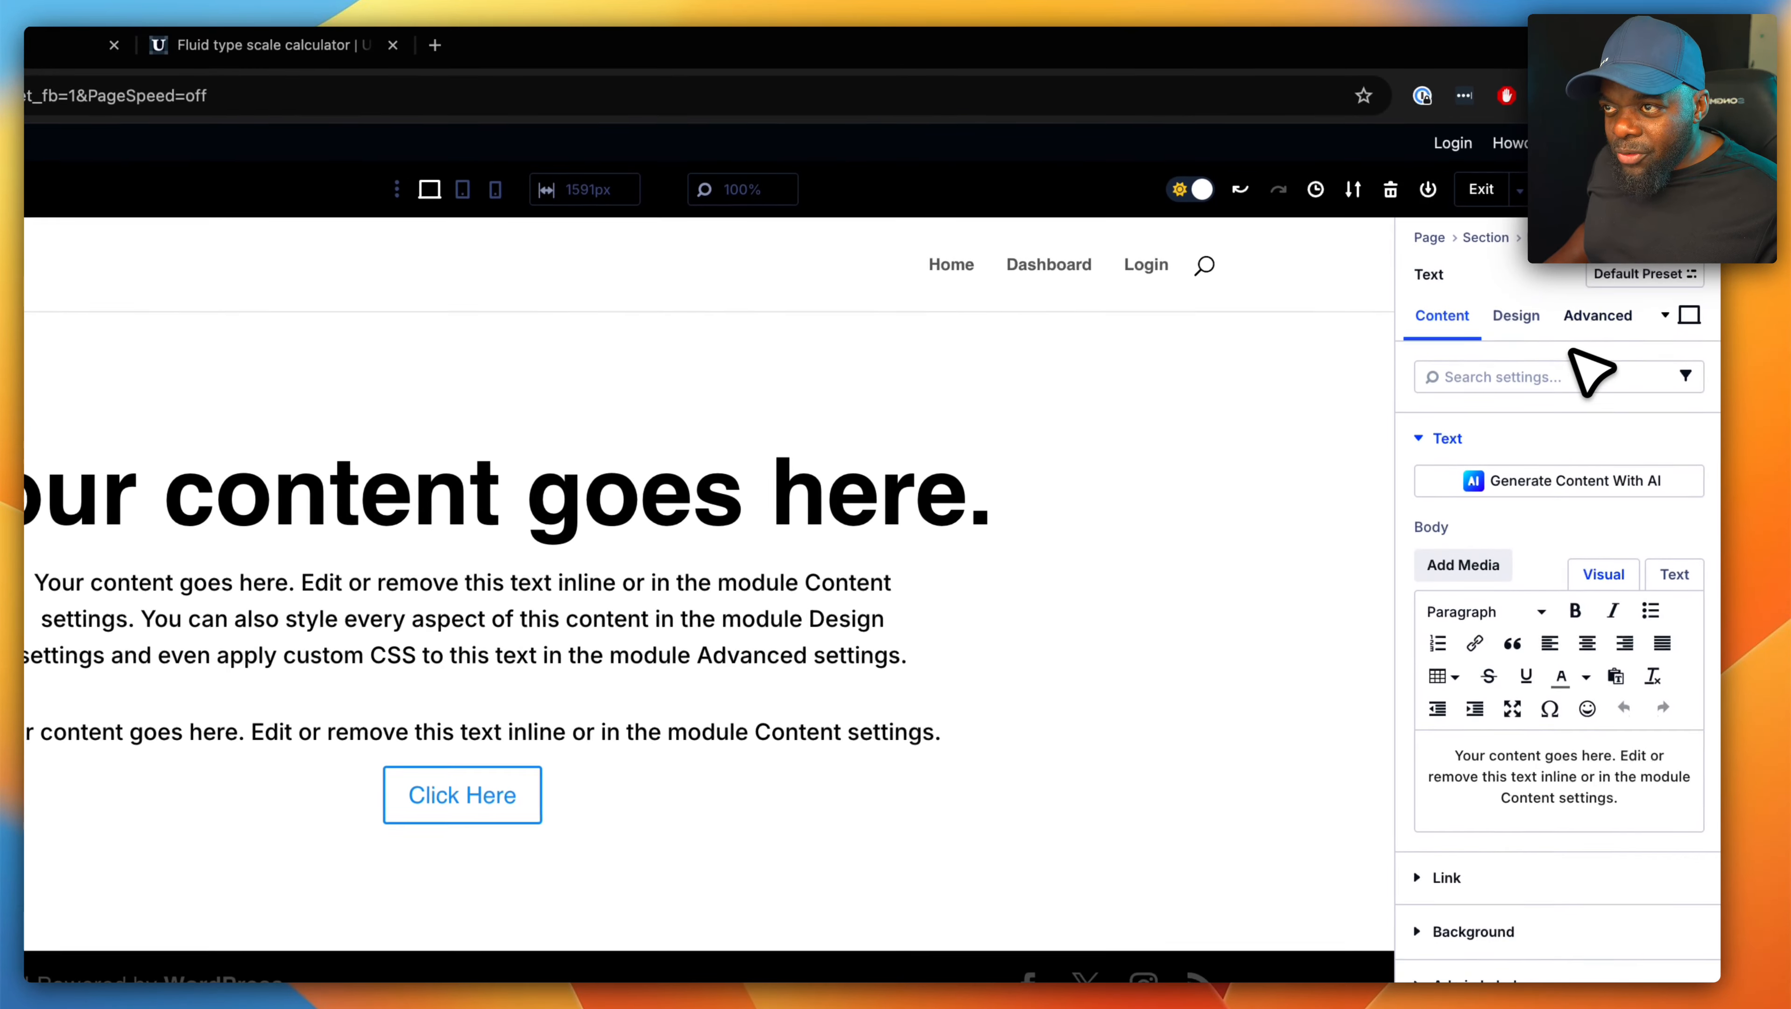
{"action": "left_click", "coordinate": [1611, 182]}
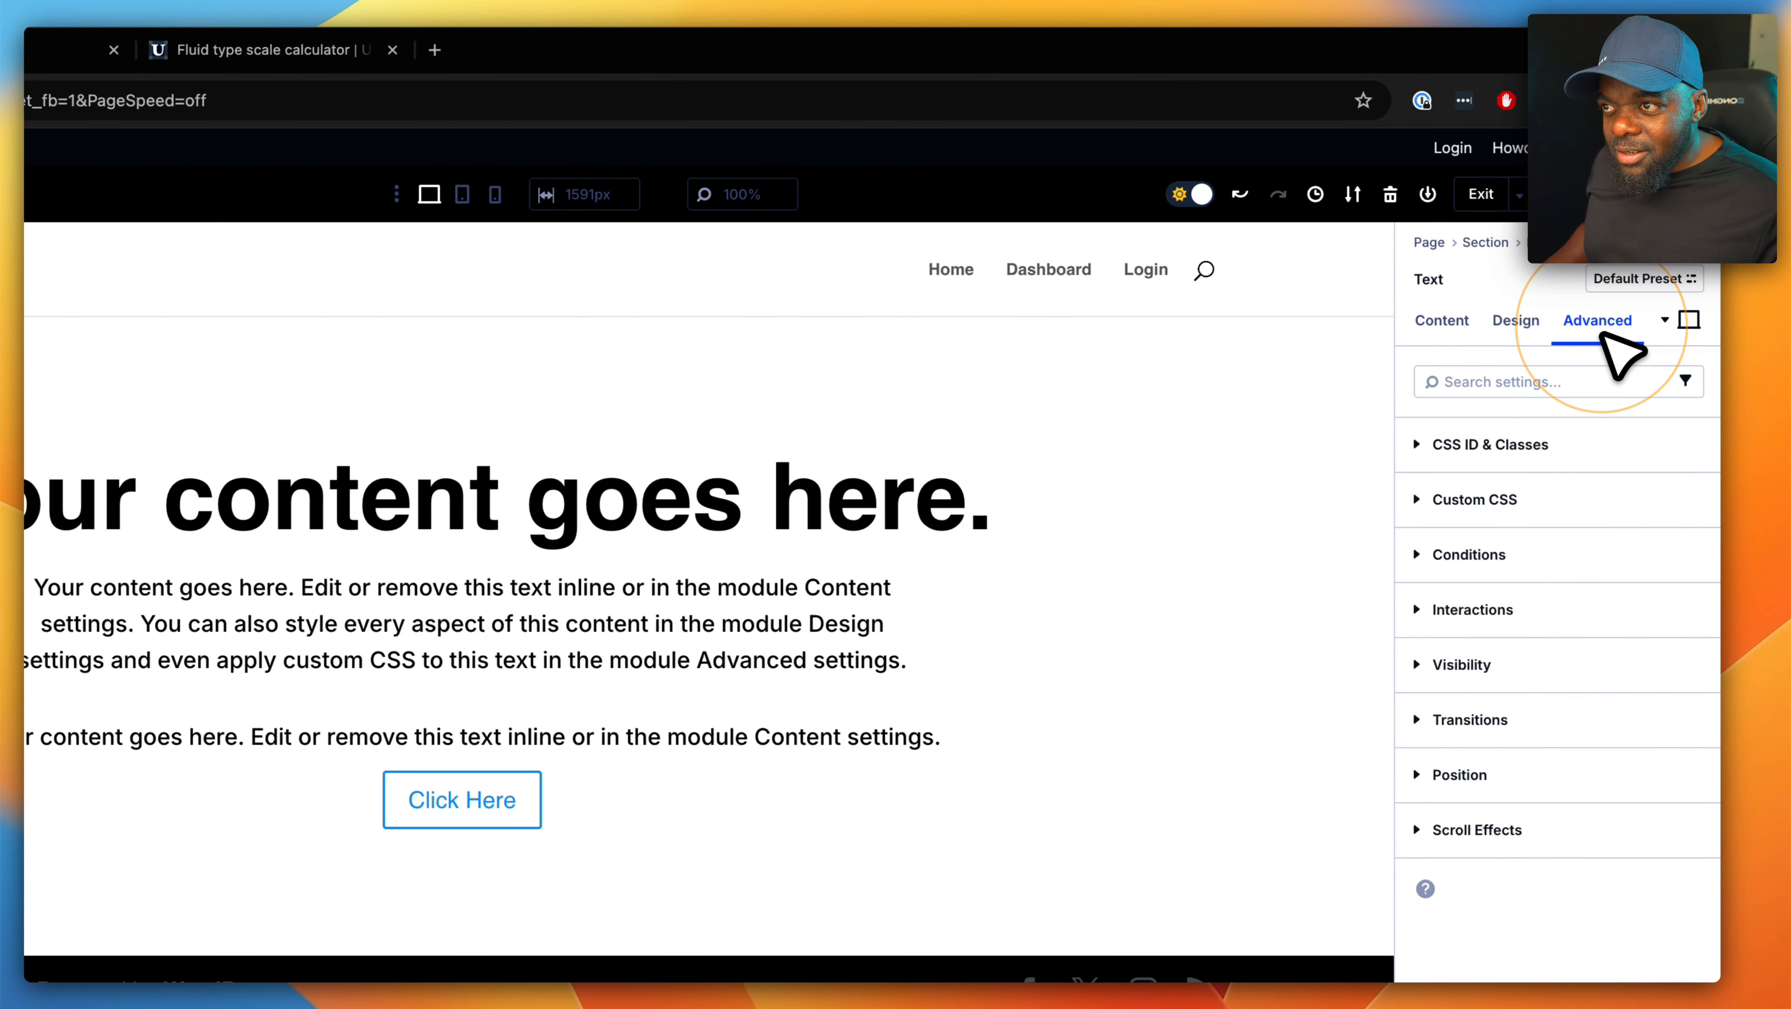
{"action": "left_click", "coordinate": [1548, 441]}
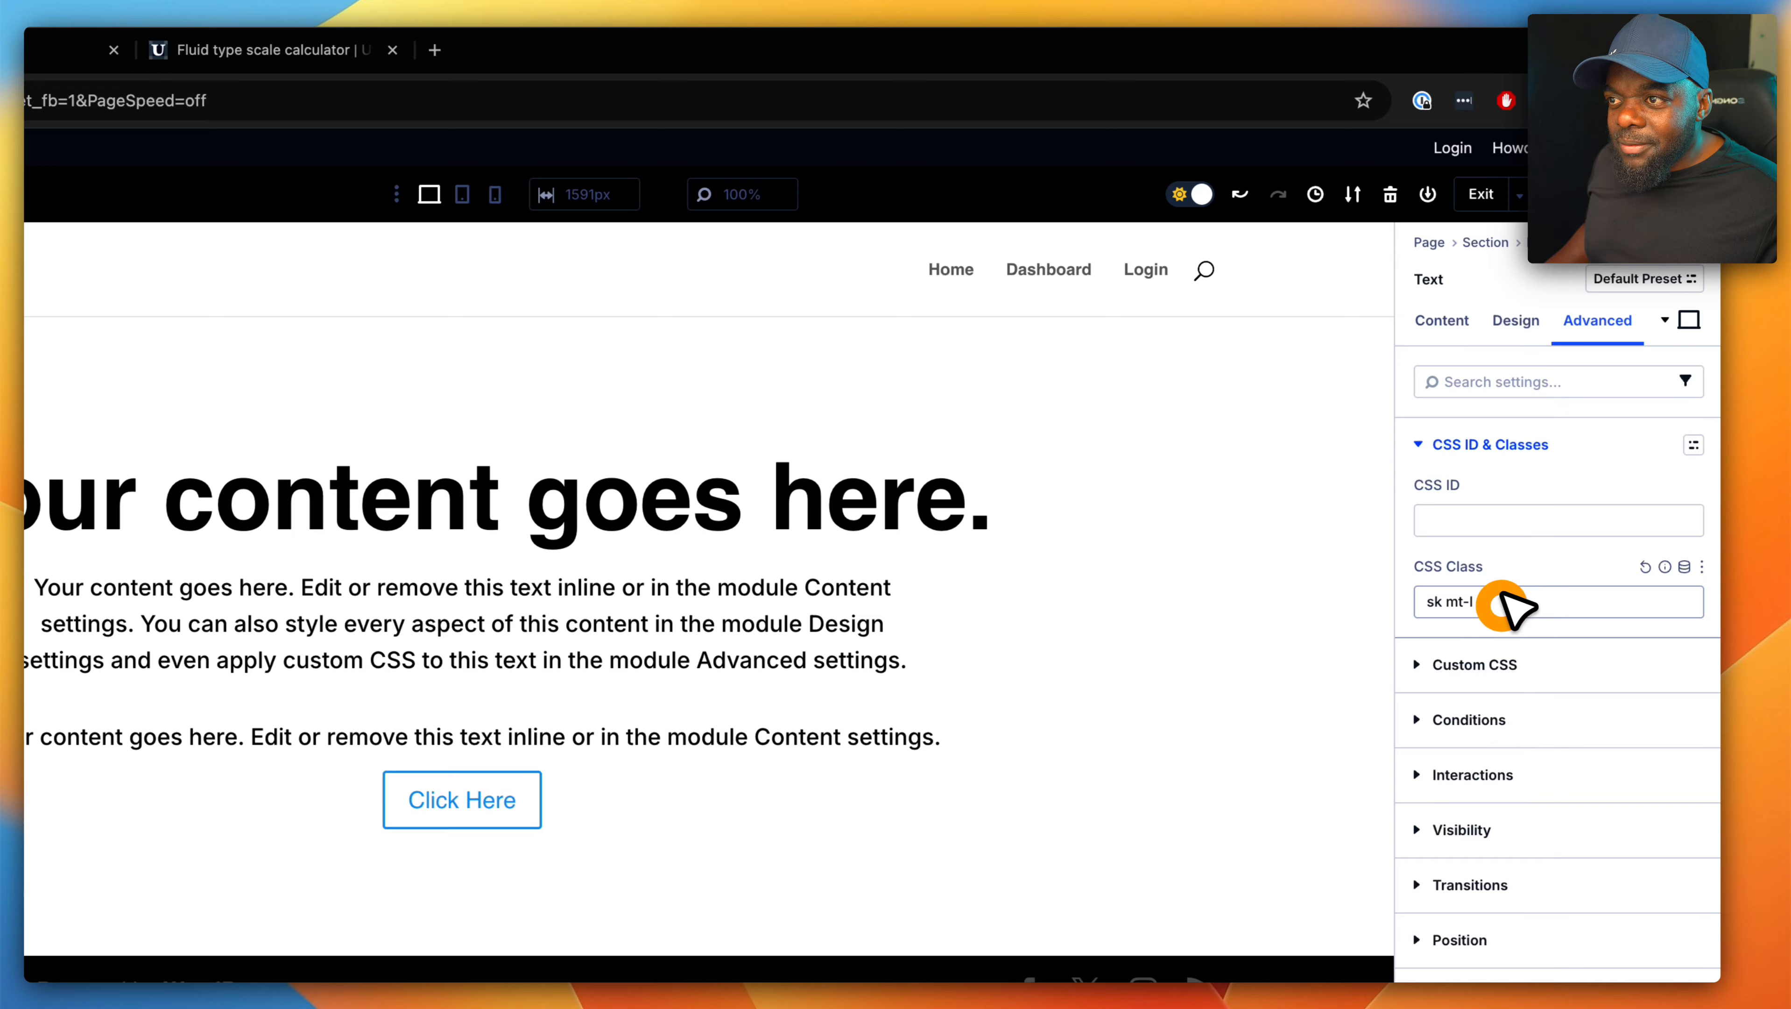
{"action": "left_click", "coordinate": [1529, 601]}
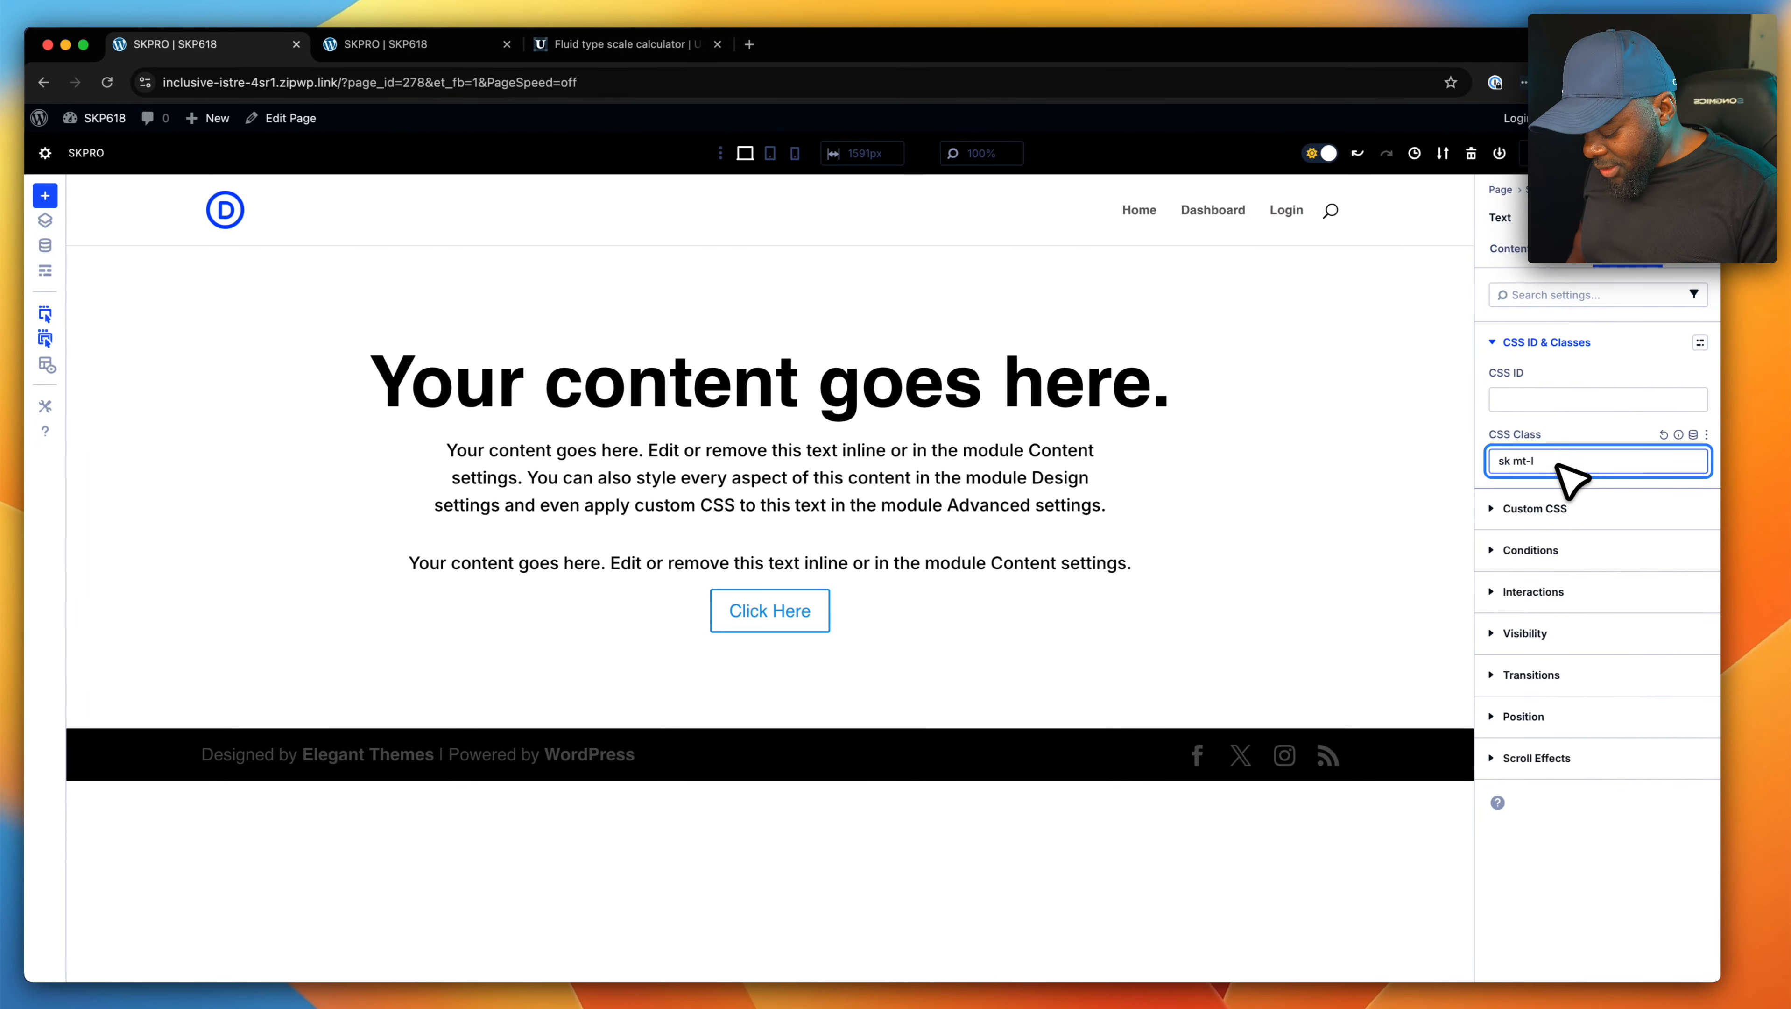
{"action": "type", "text": "notice"}
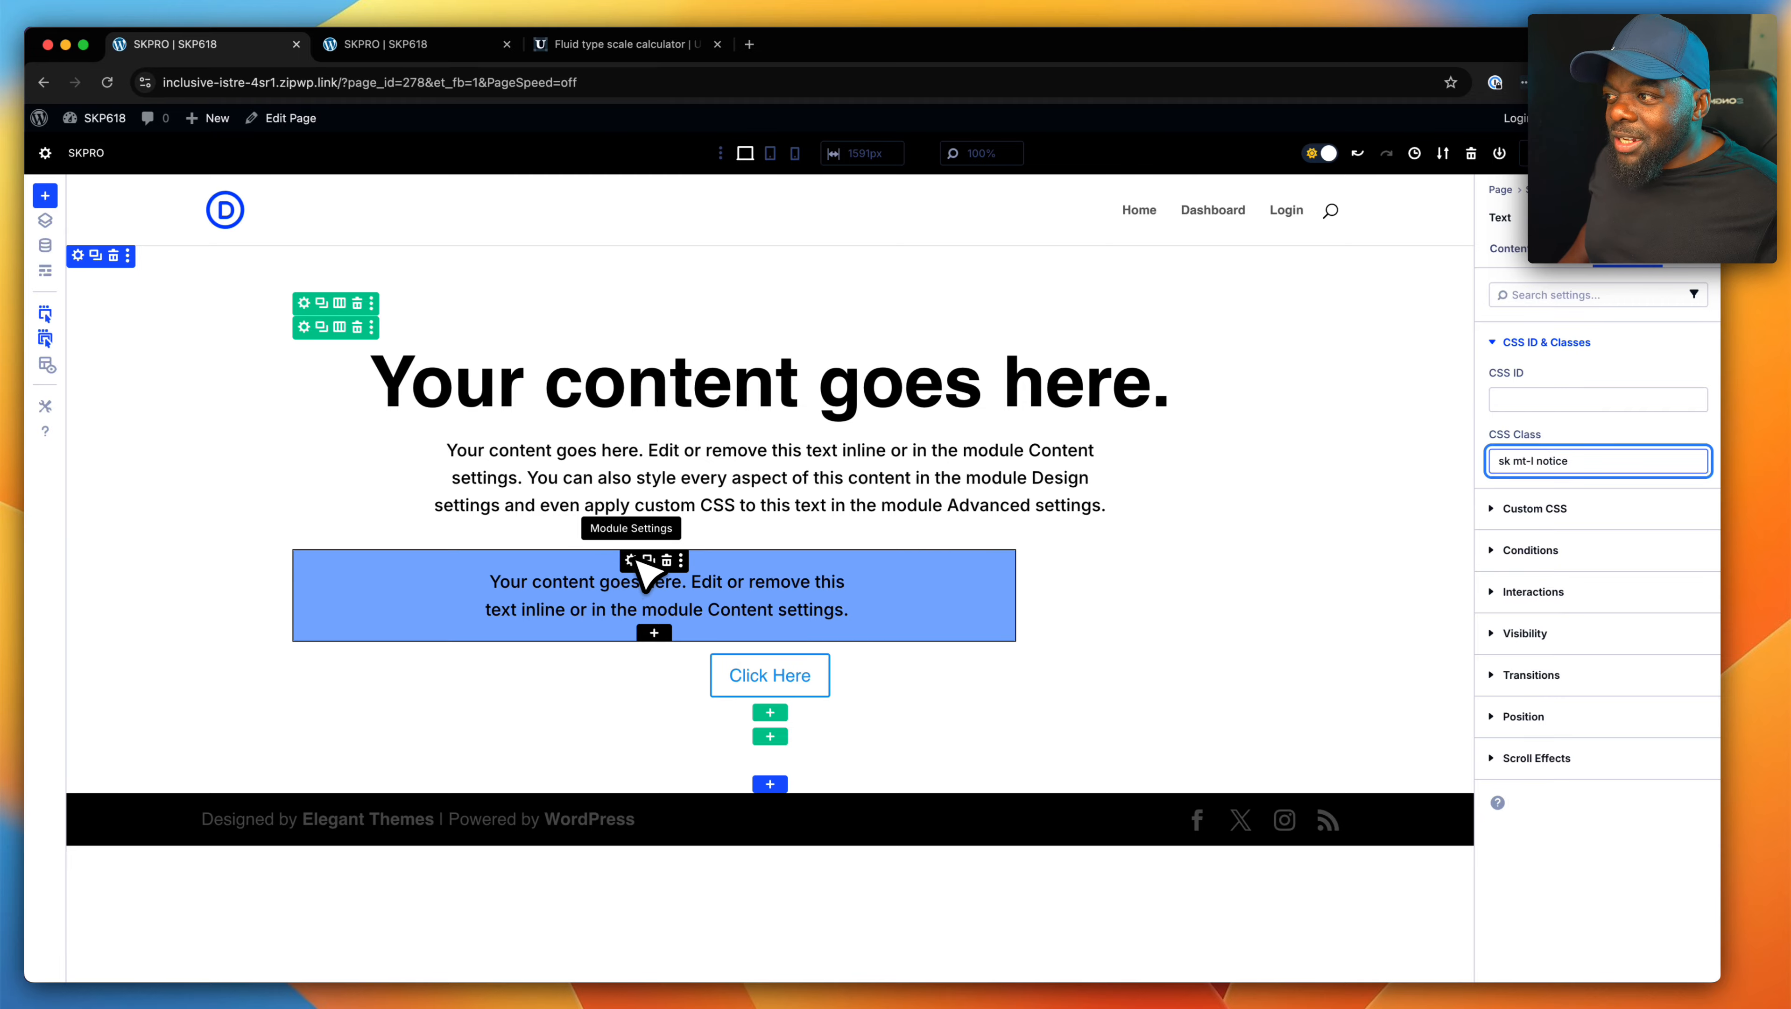
- Center-align the blue notice Text module and move it above the large heading
{"action": "left_click", "coordinate": [631, 560]}
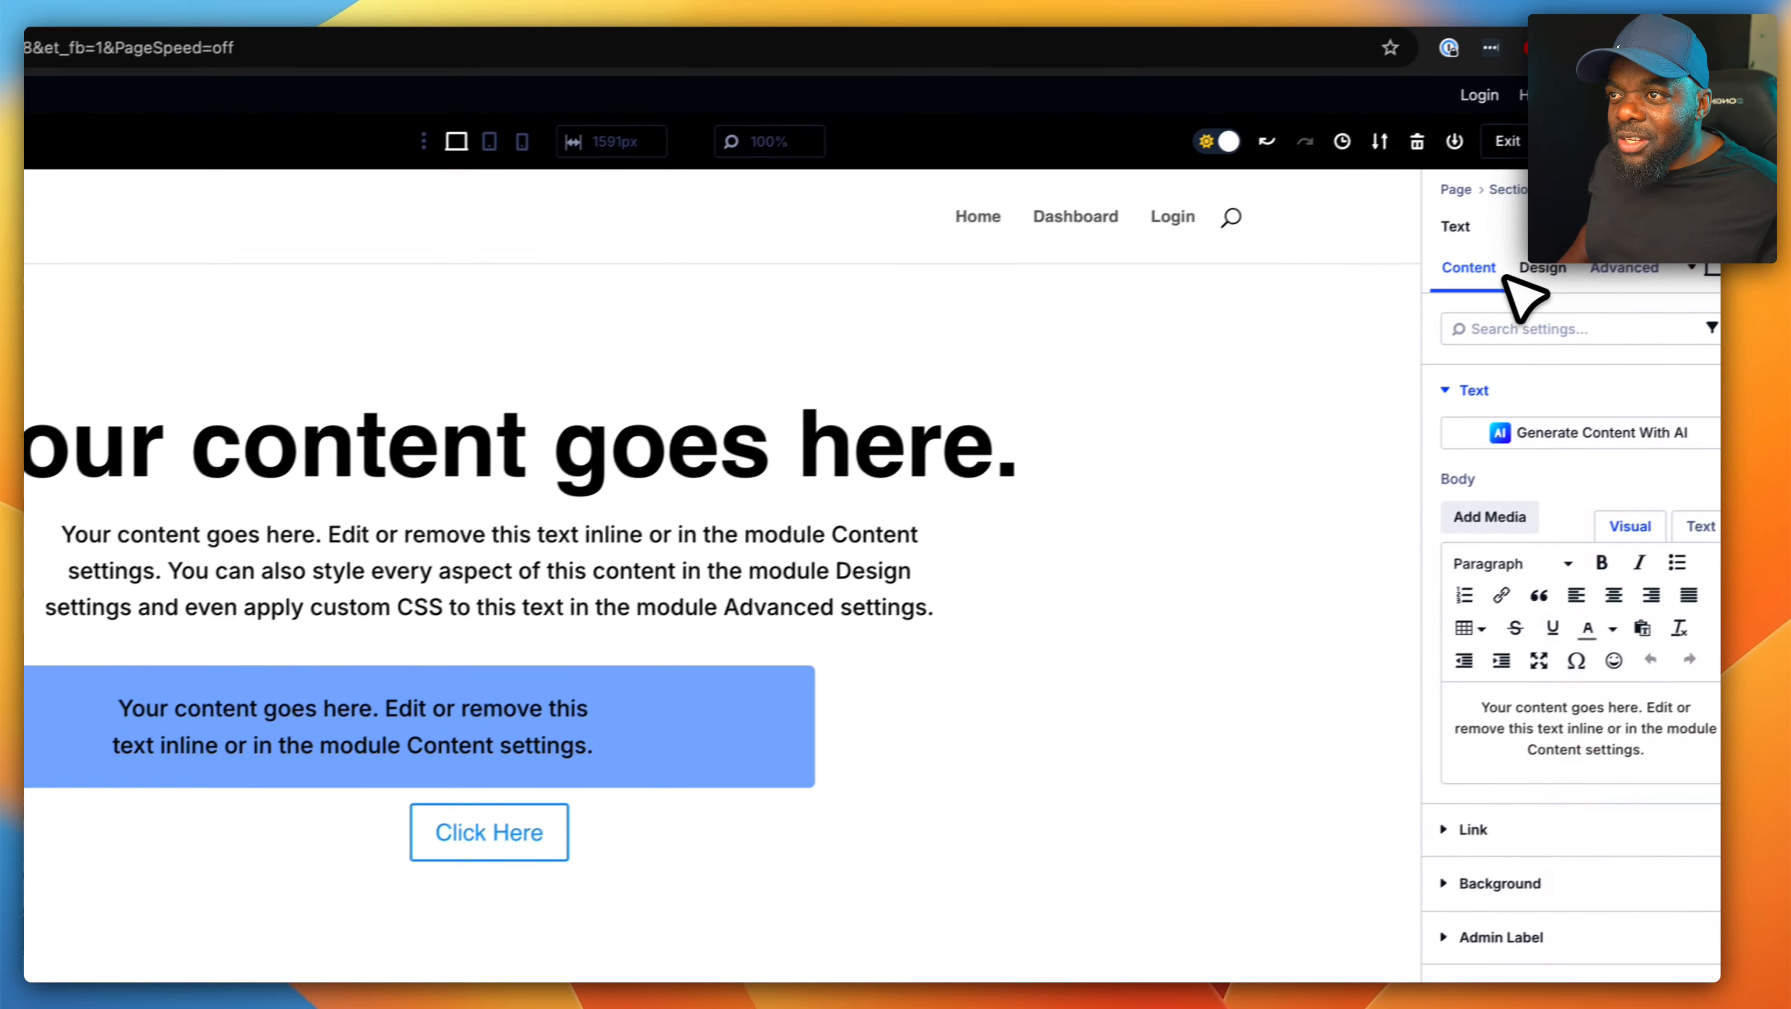
{"action": "left_click", "coordinate": [1540, 269]}
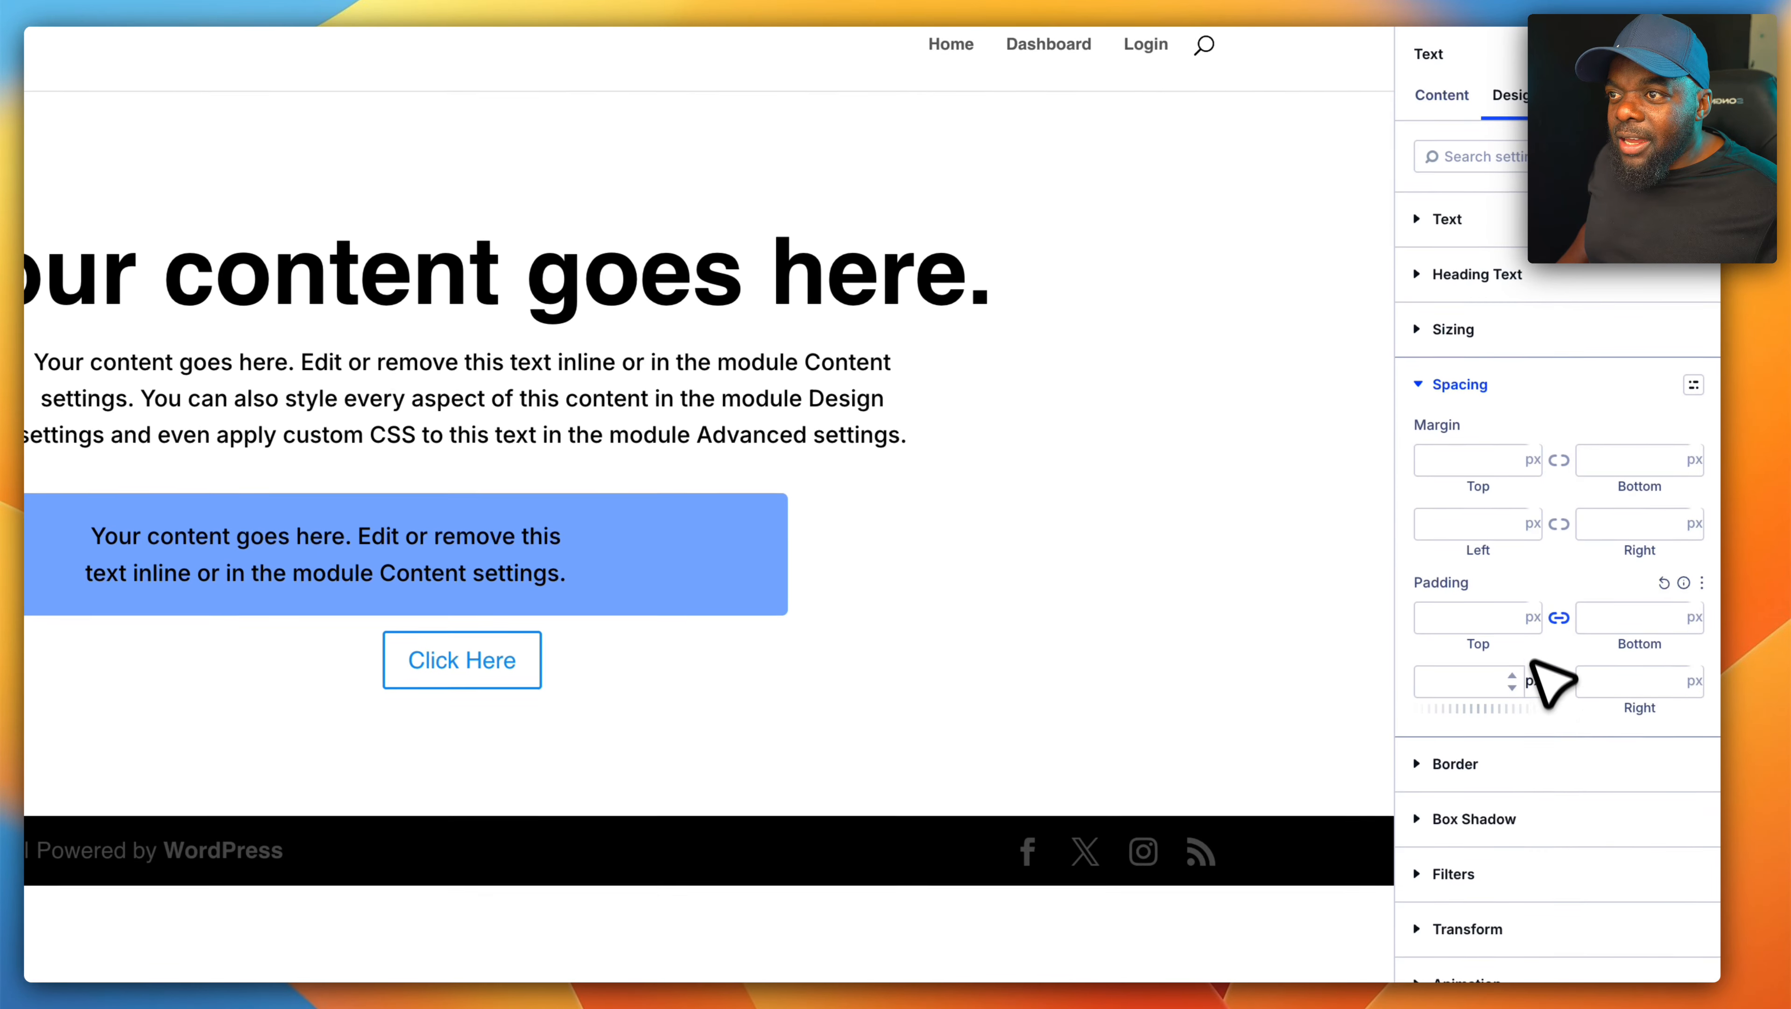
{"action": "left_click", "coordinate": [1510, 328]}
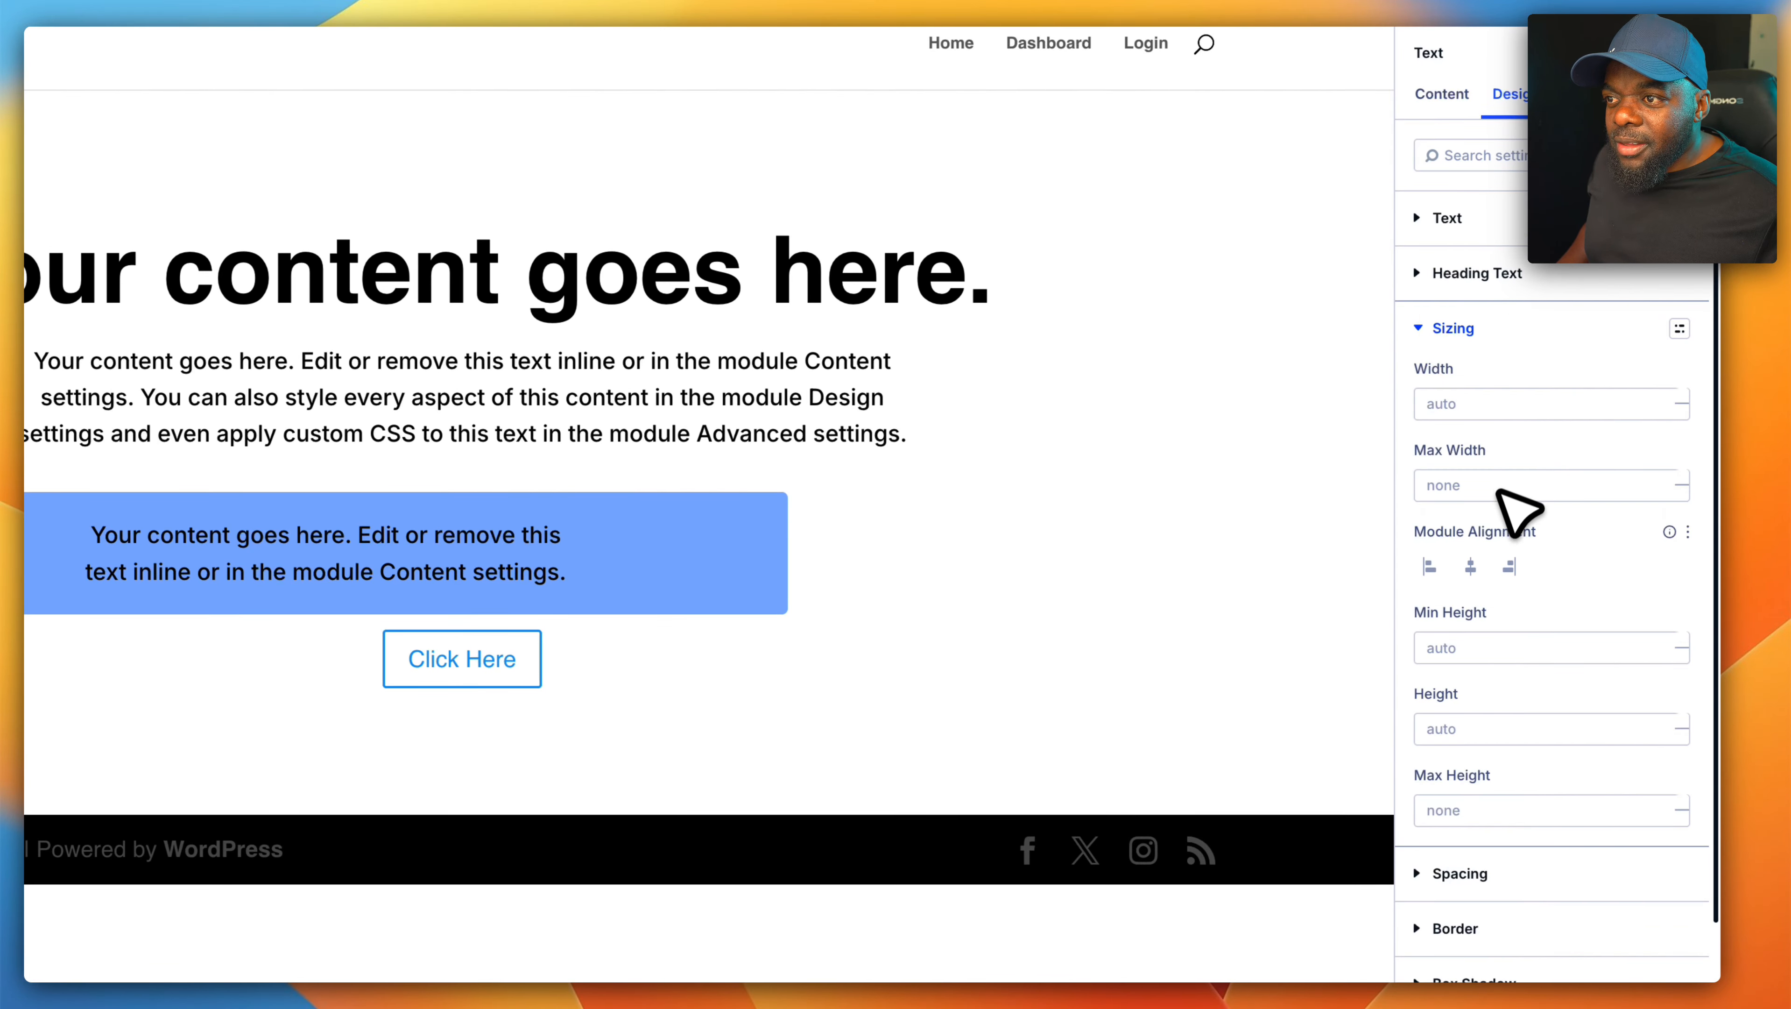
{"action": "left_click", "coordinate": [1470, 566]}
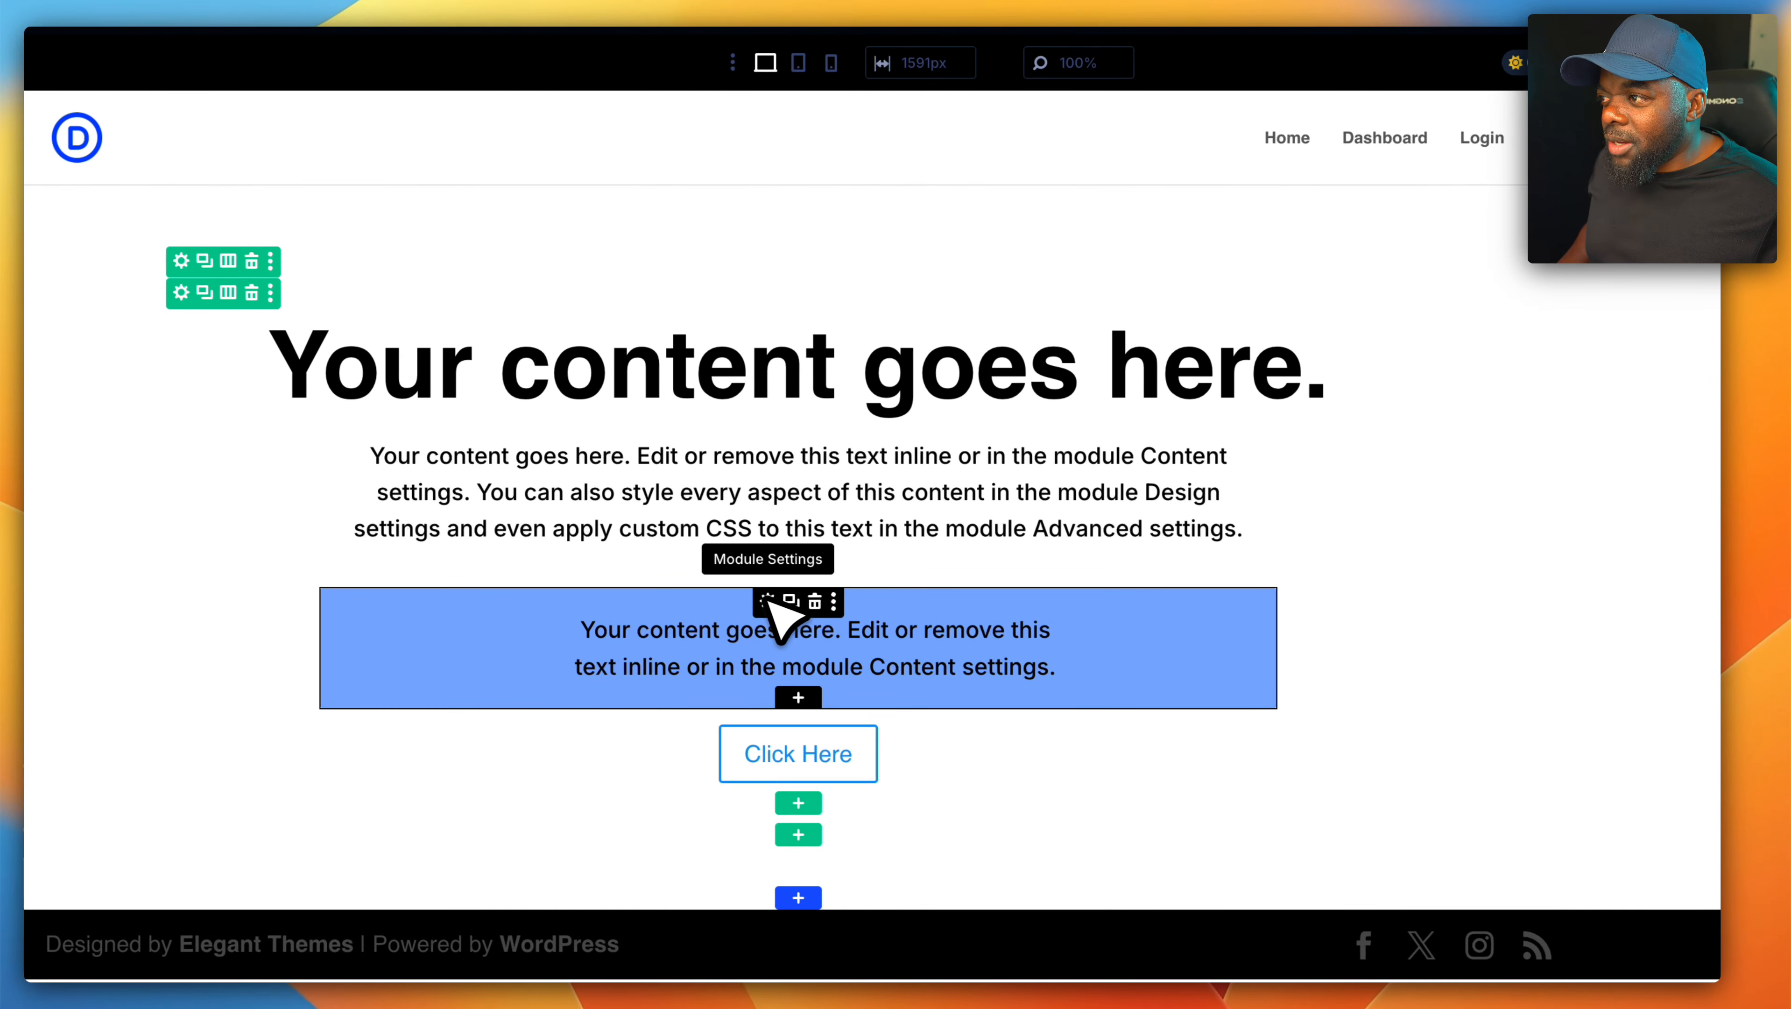
{"action": "left_click_drag", "start_coordinate": [770, 600], "coordinate": [788, 351]}
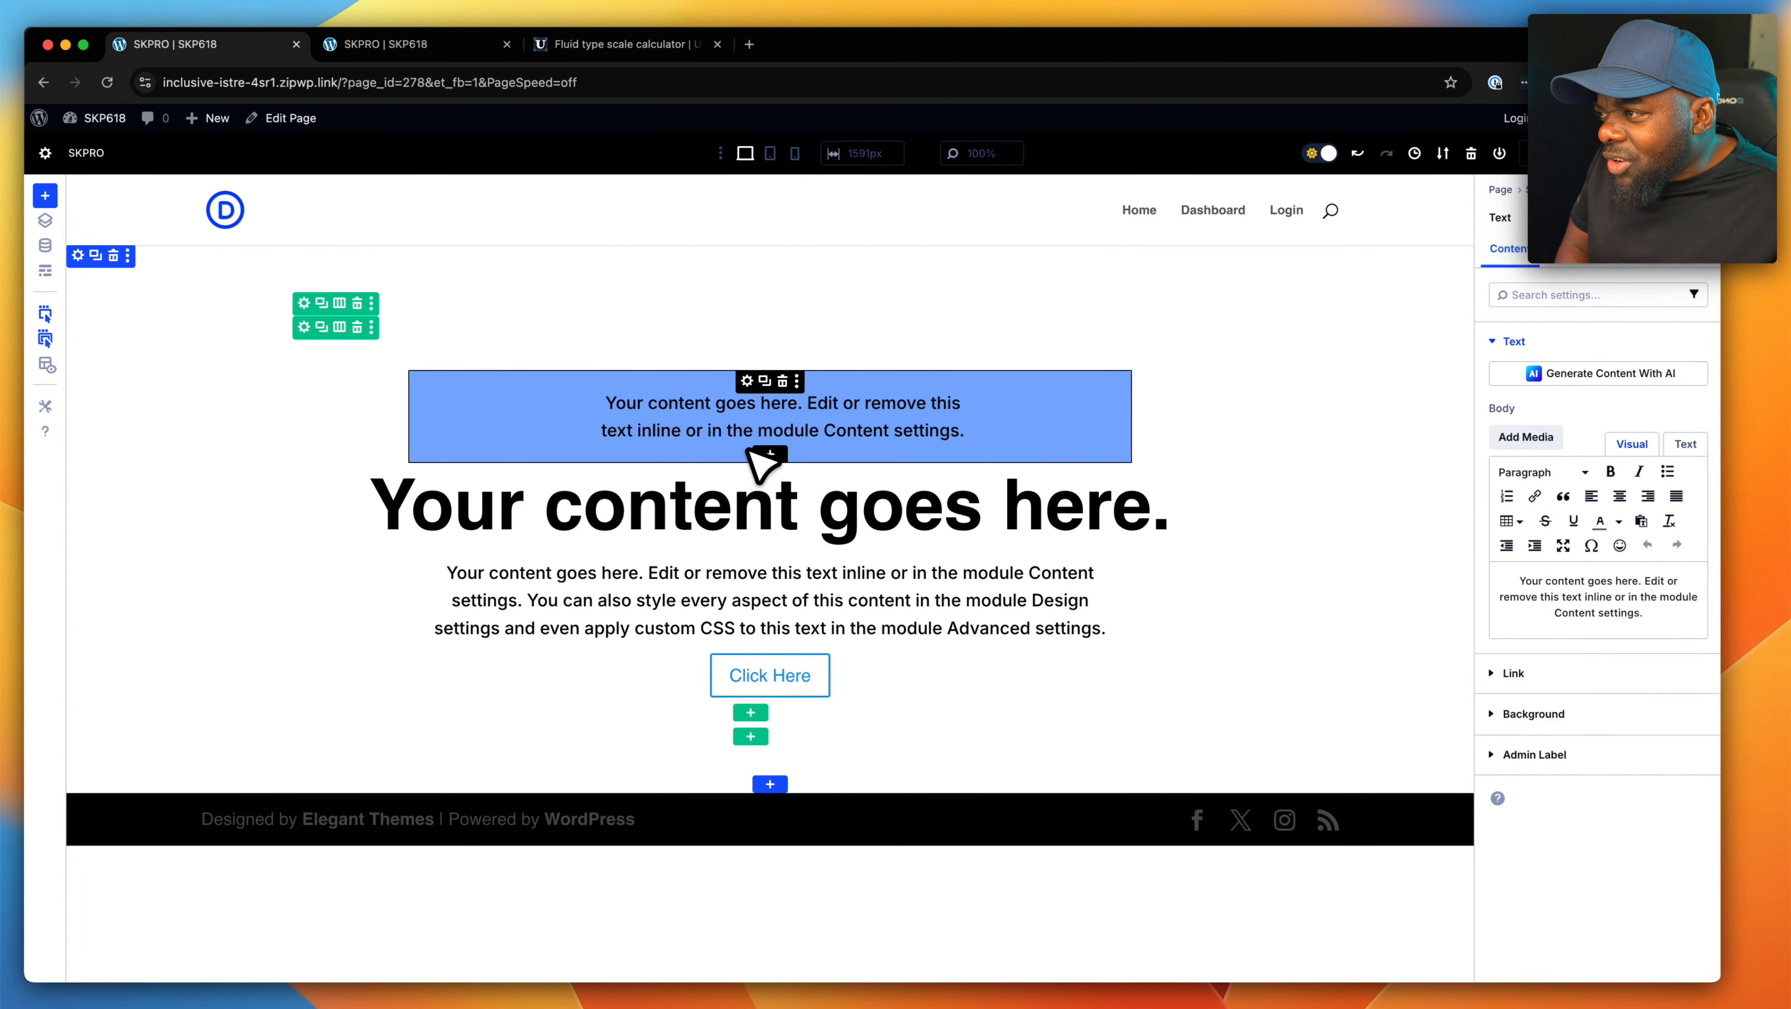
- Add the CSS class "mt-xl" after "heading-xl" on the large heading Text module
{"action": "left_click", "coordinate": [747, 473]}
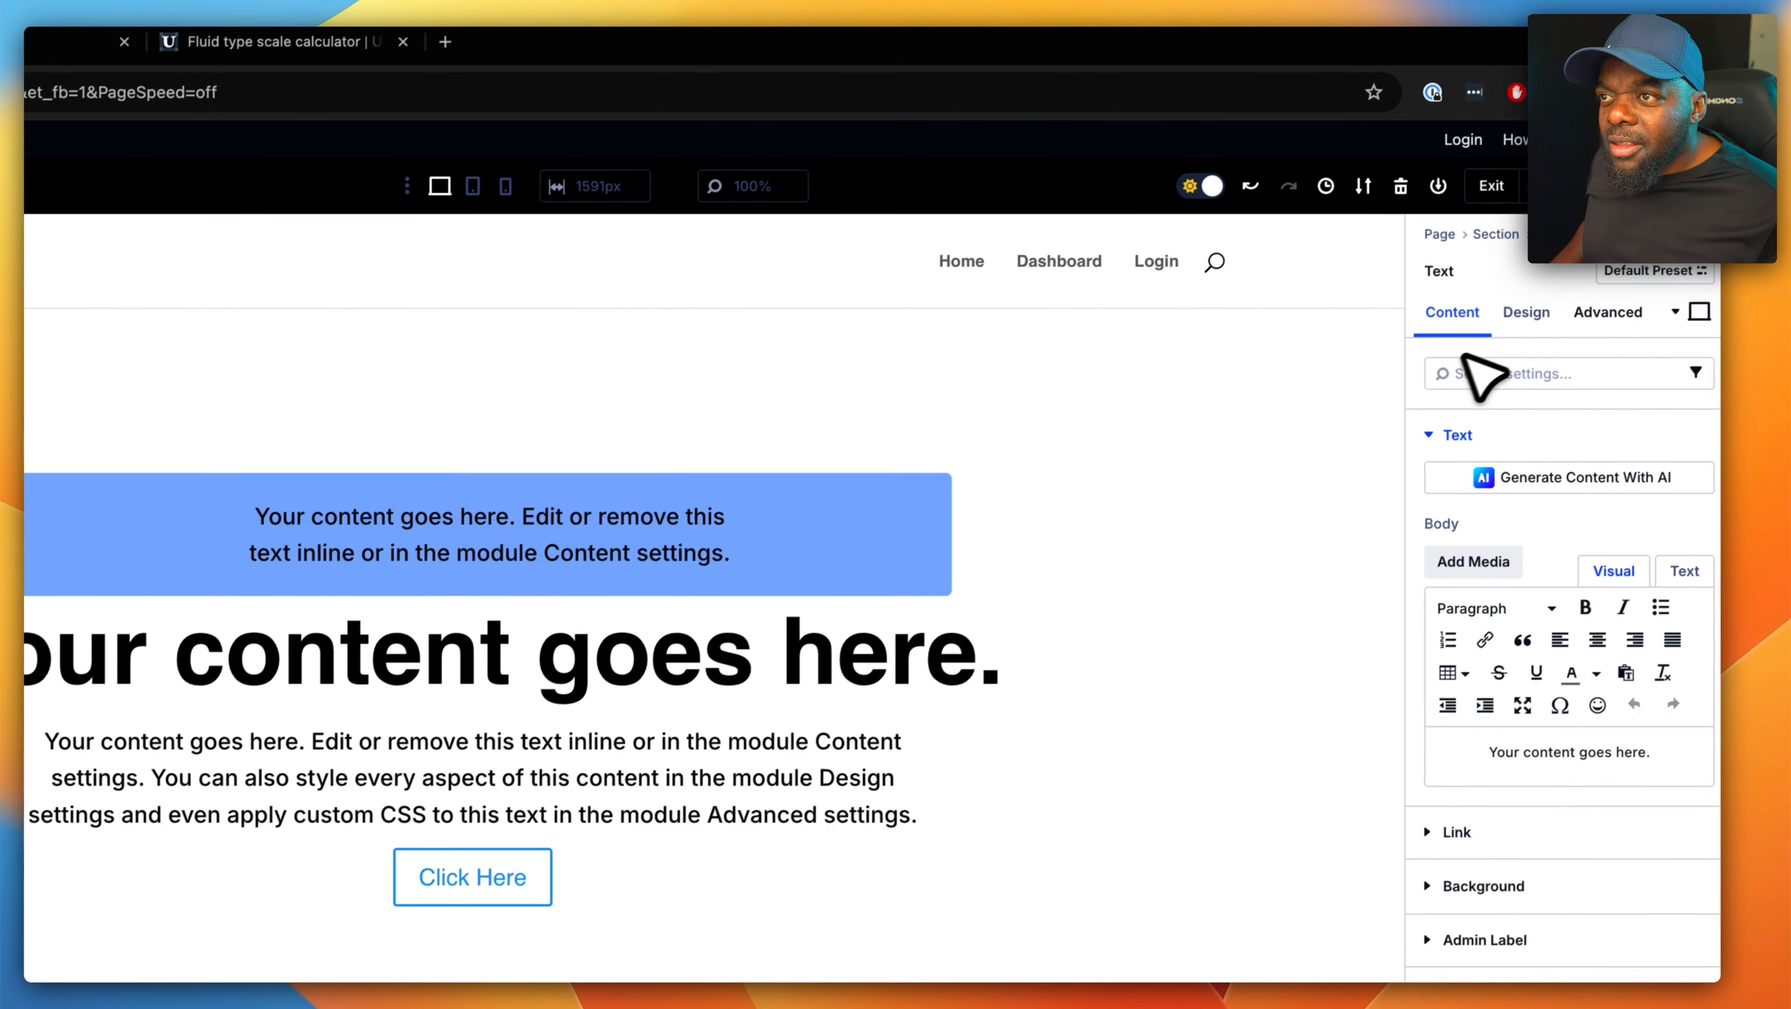
{"action": "left_click", "coordinate": [1600, 312]}
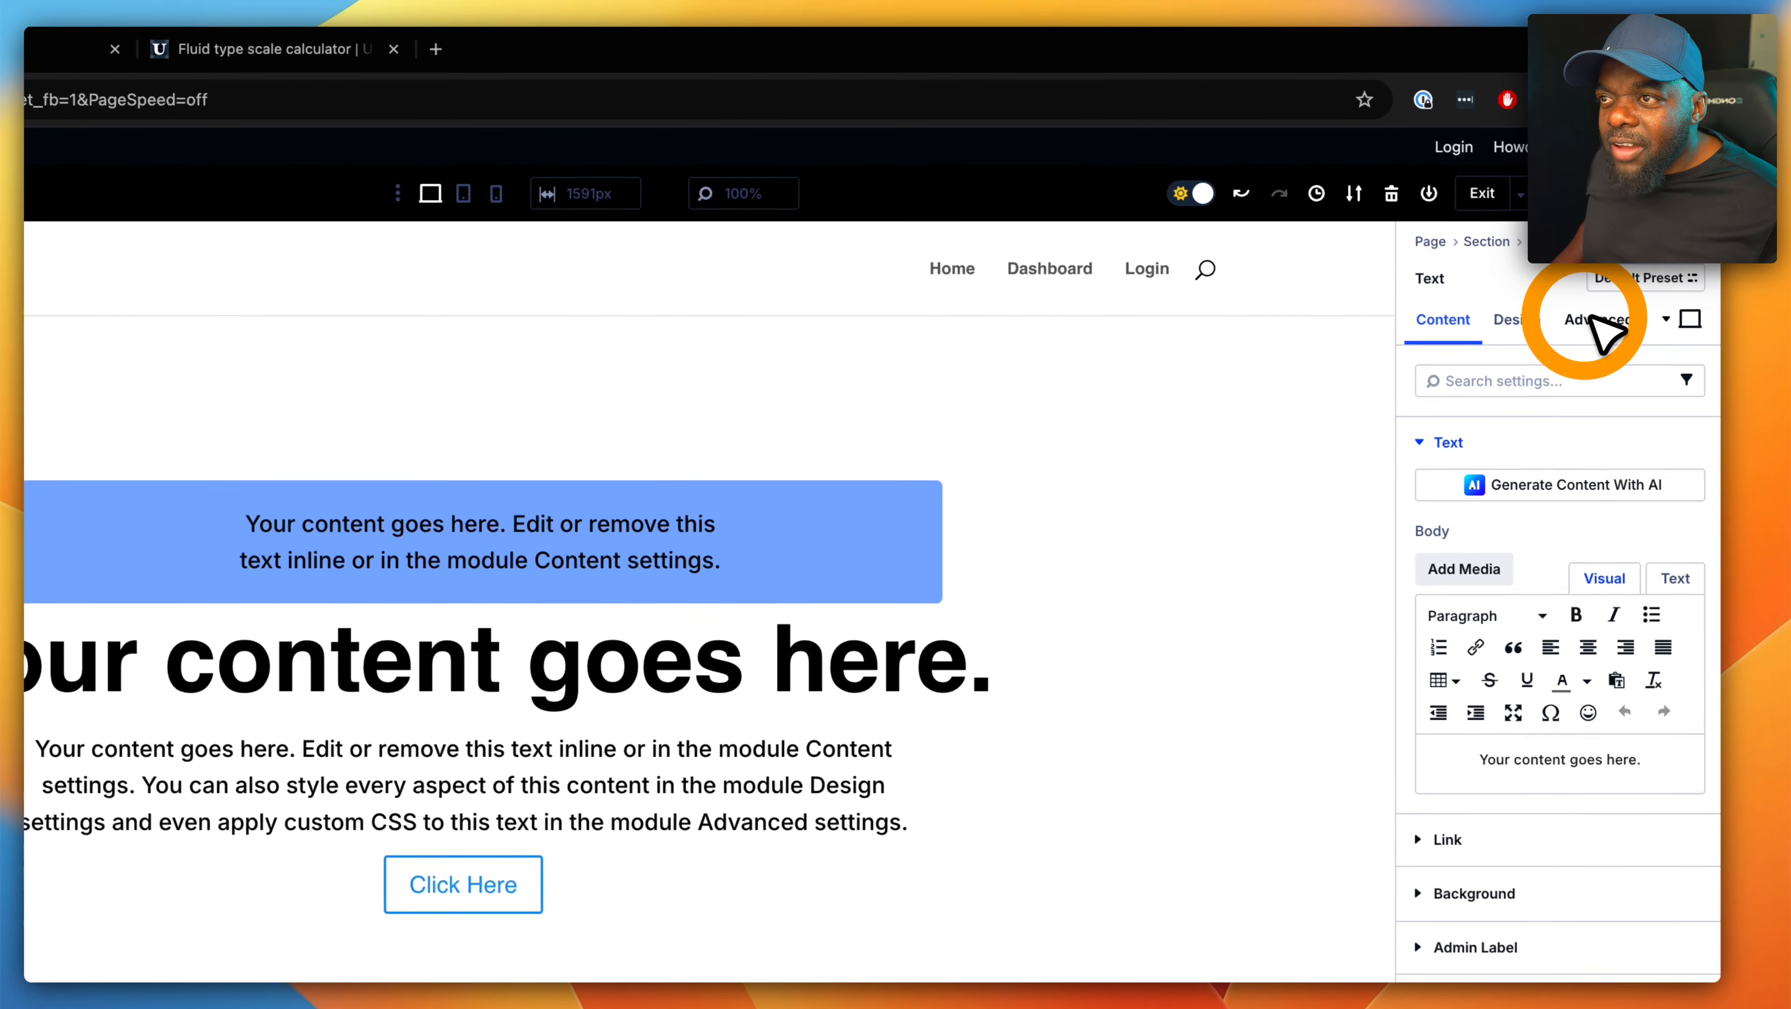
{"action": "left_click", "coordinate": [1538, 437]}
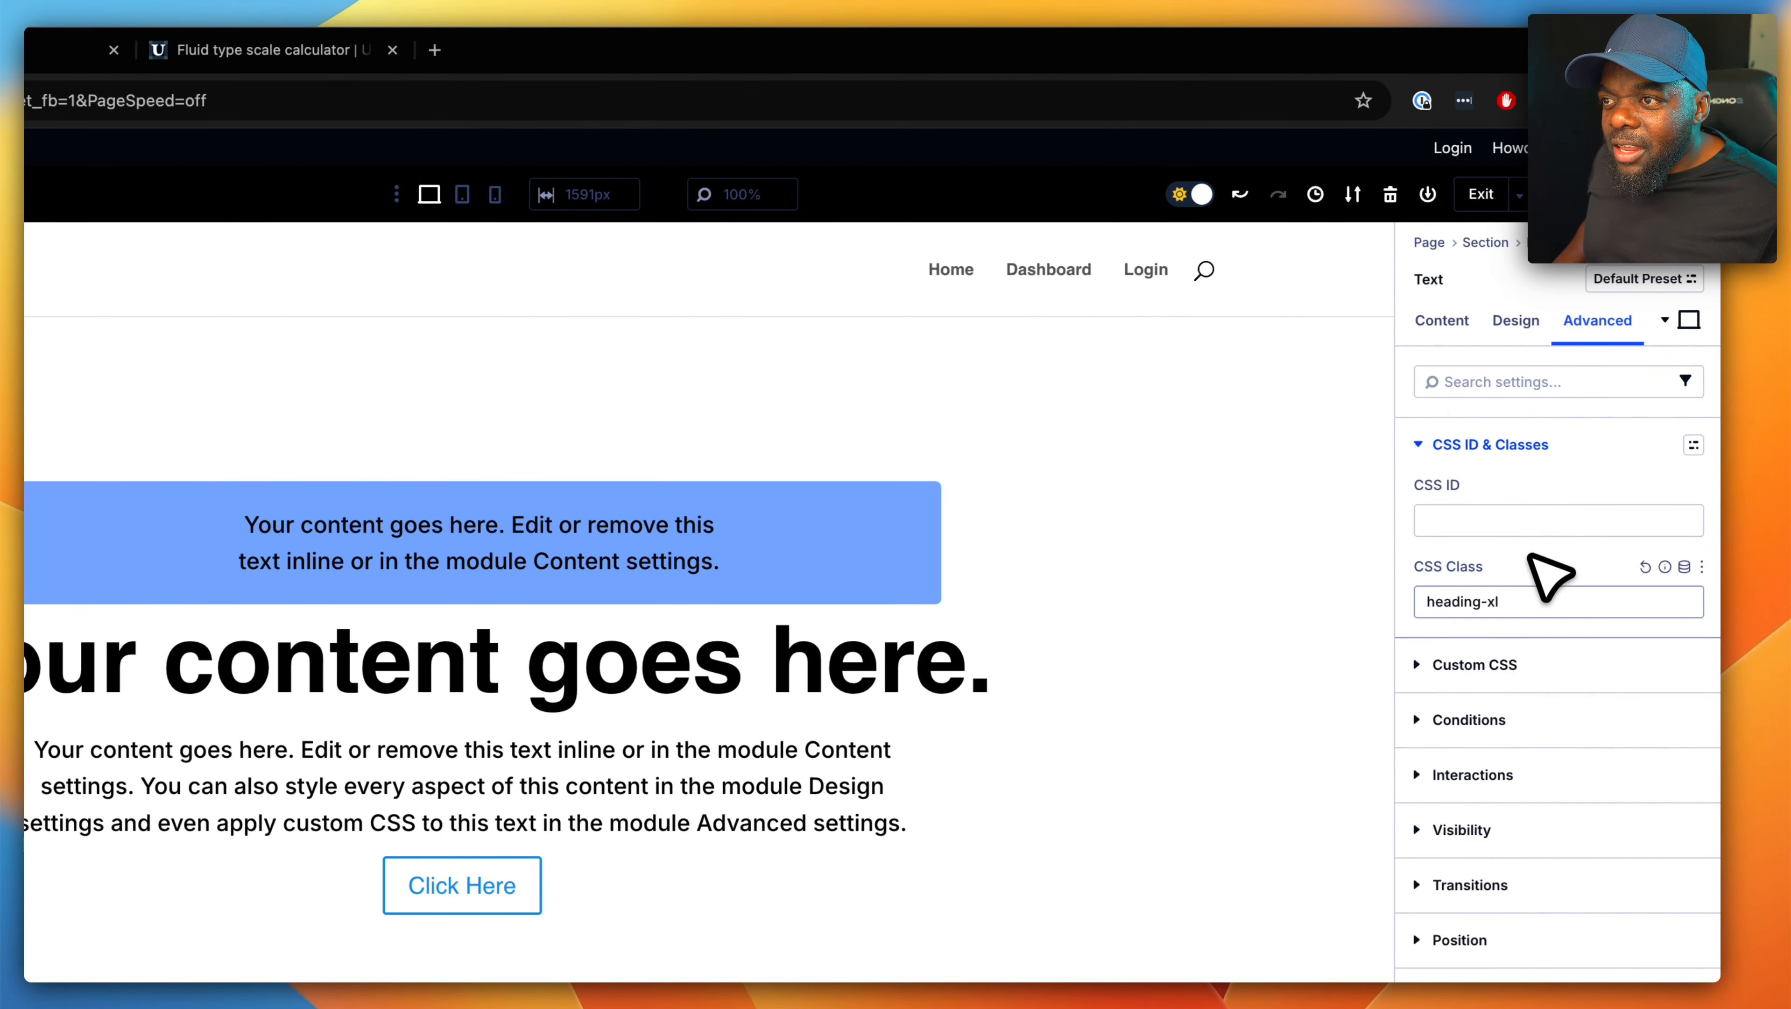
{"action": "left_click", "coordinate": [1530, 602]}
{"action": "type", "text": "mt"}
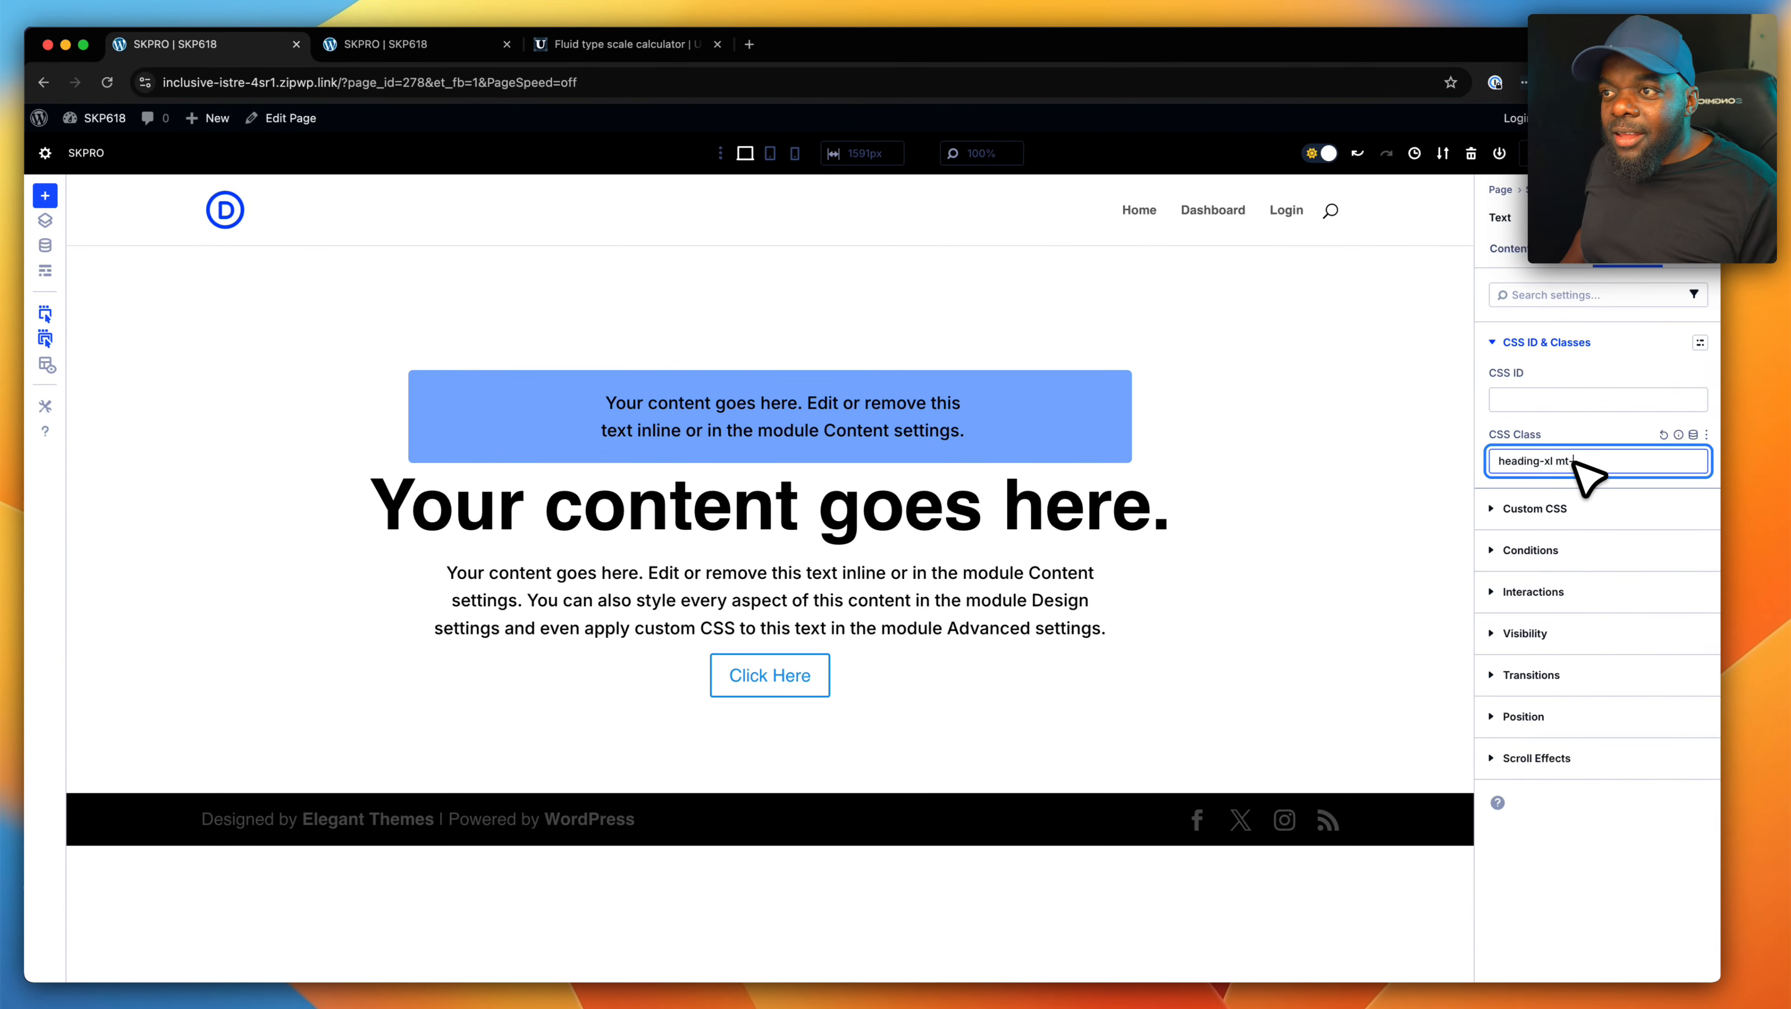
{"action": "type", "text": "-l"}
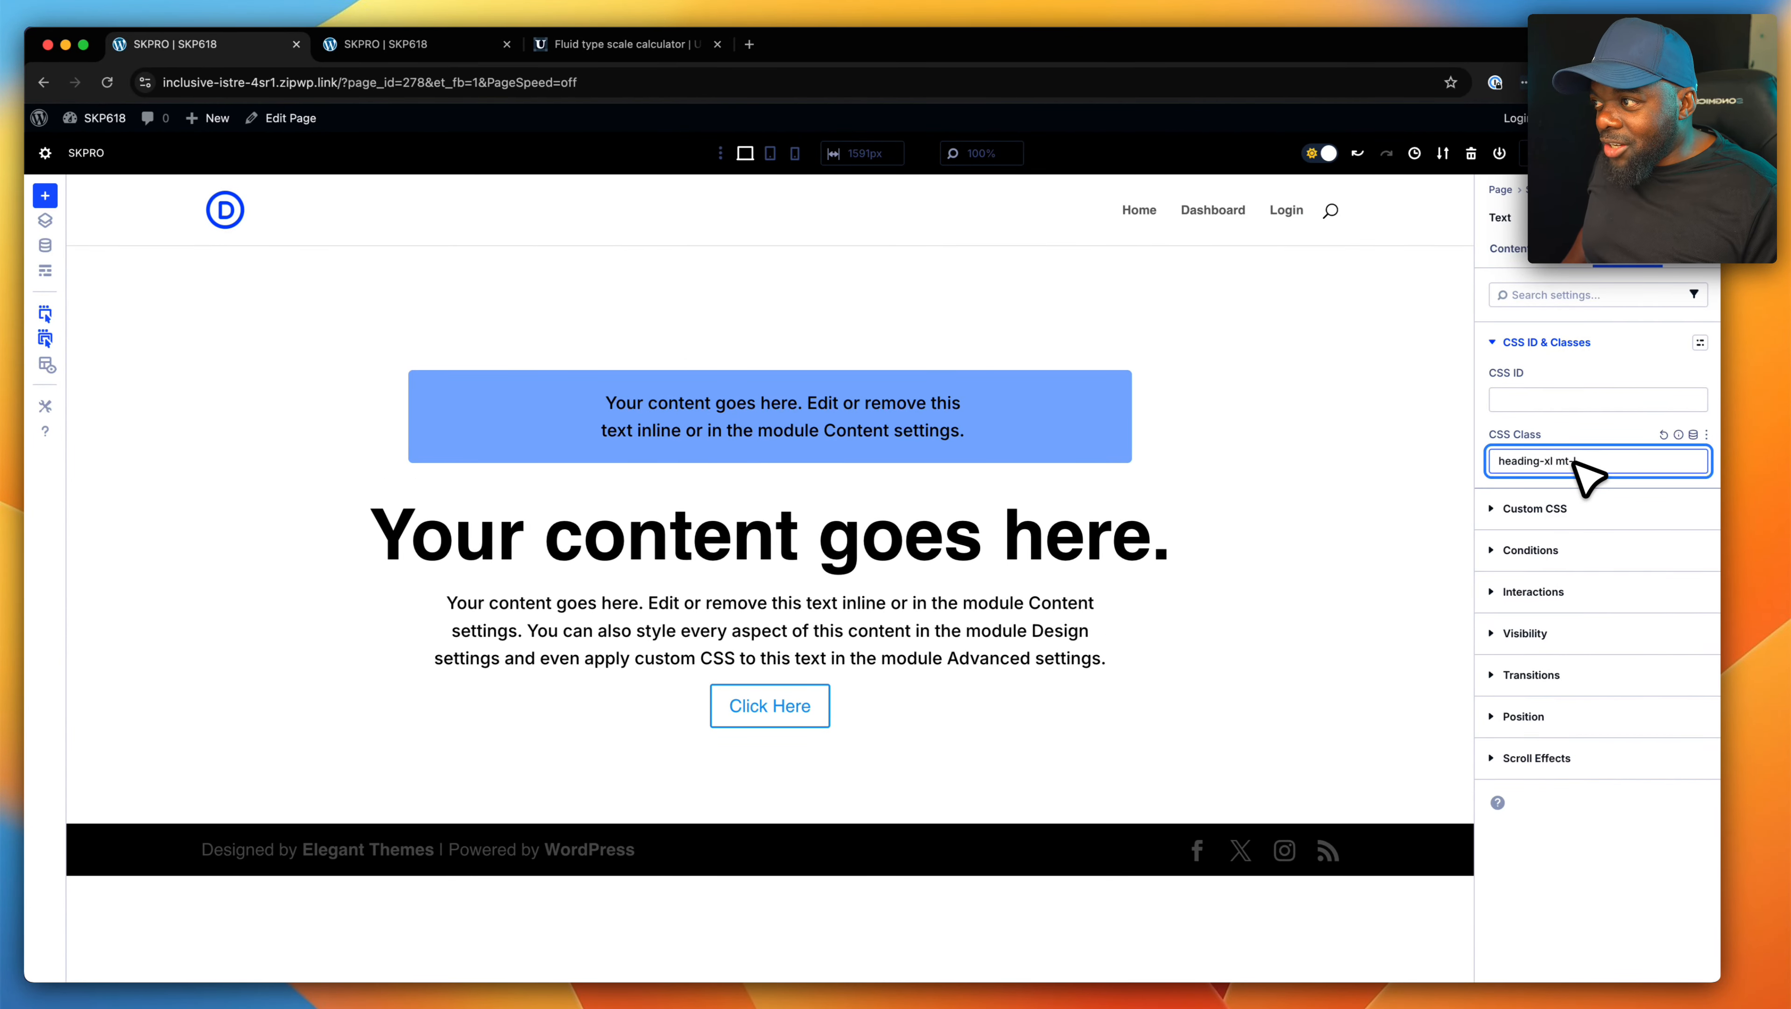
{"action": "key", "text": "Left"}
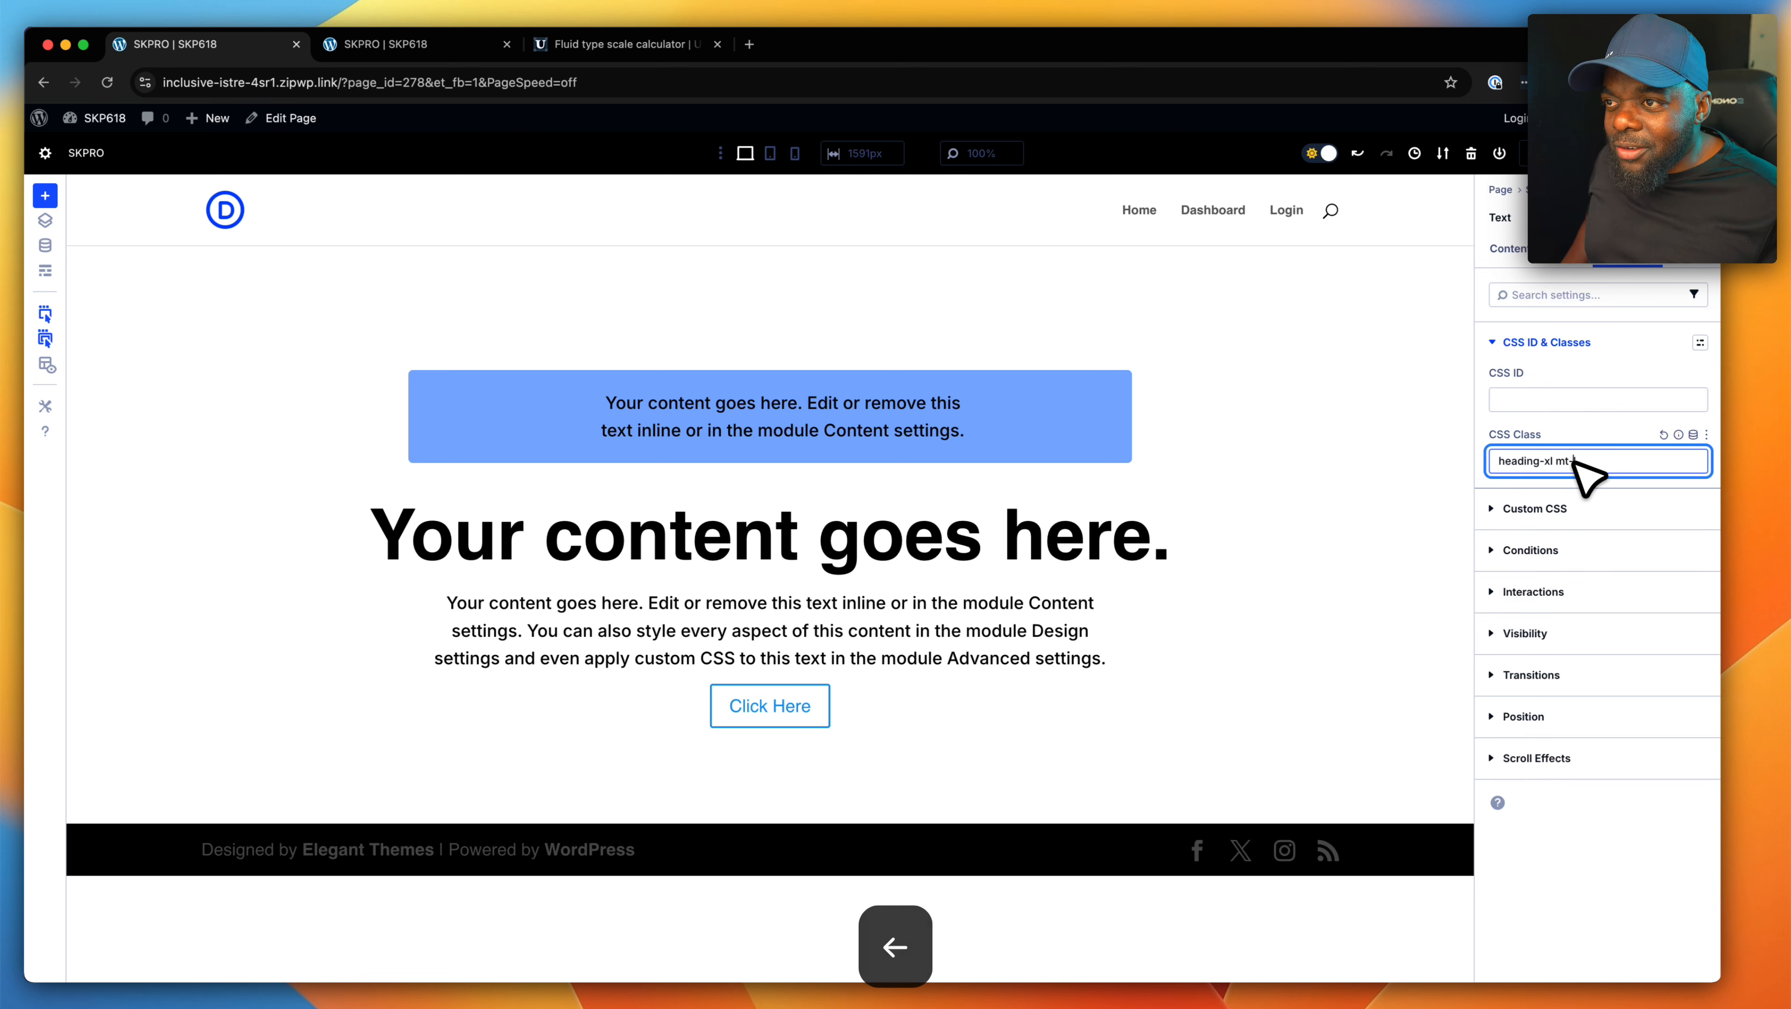
{"action": "type", "text": "xl"}
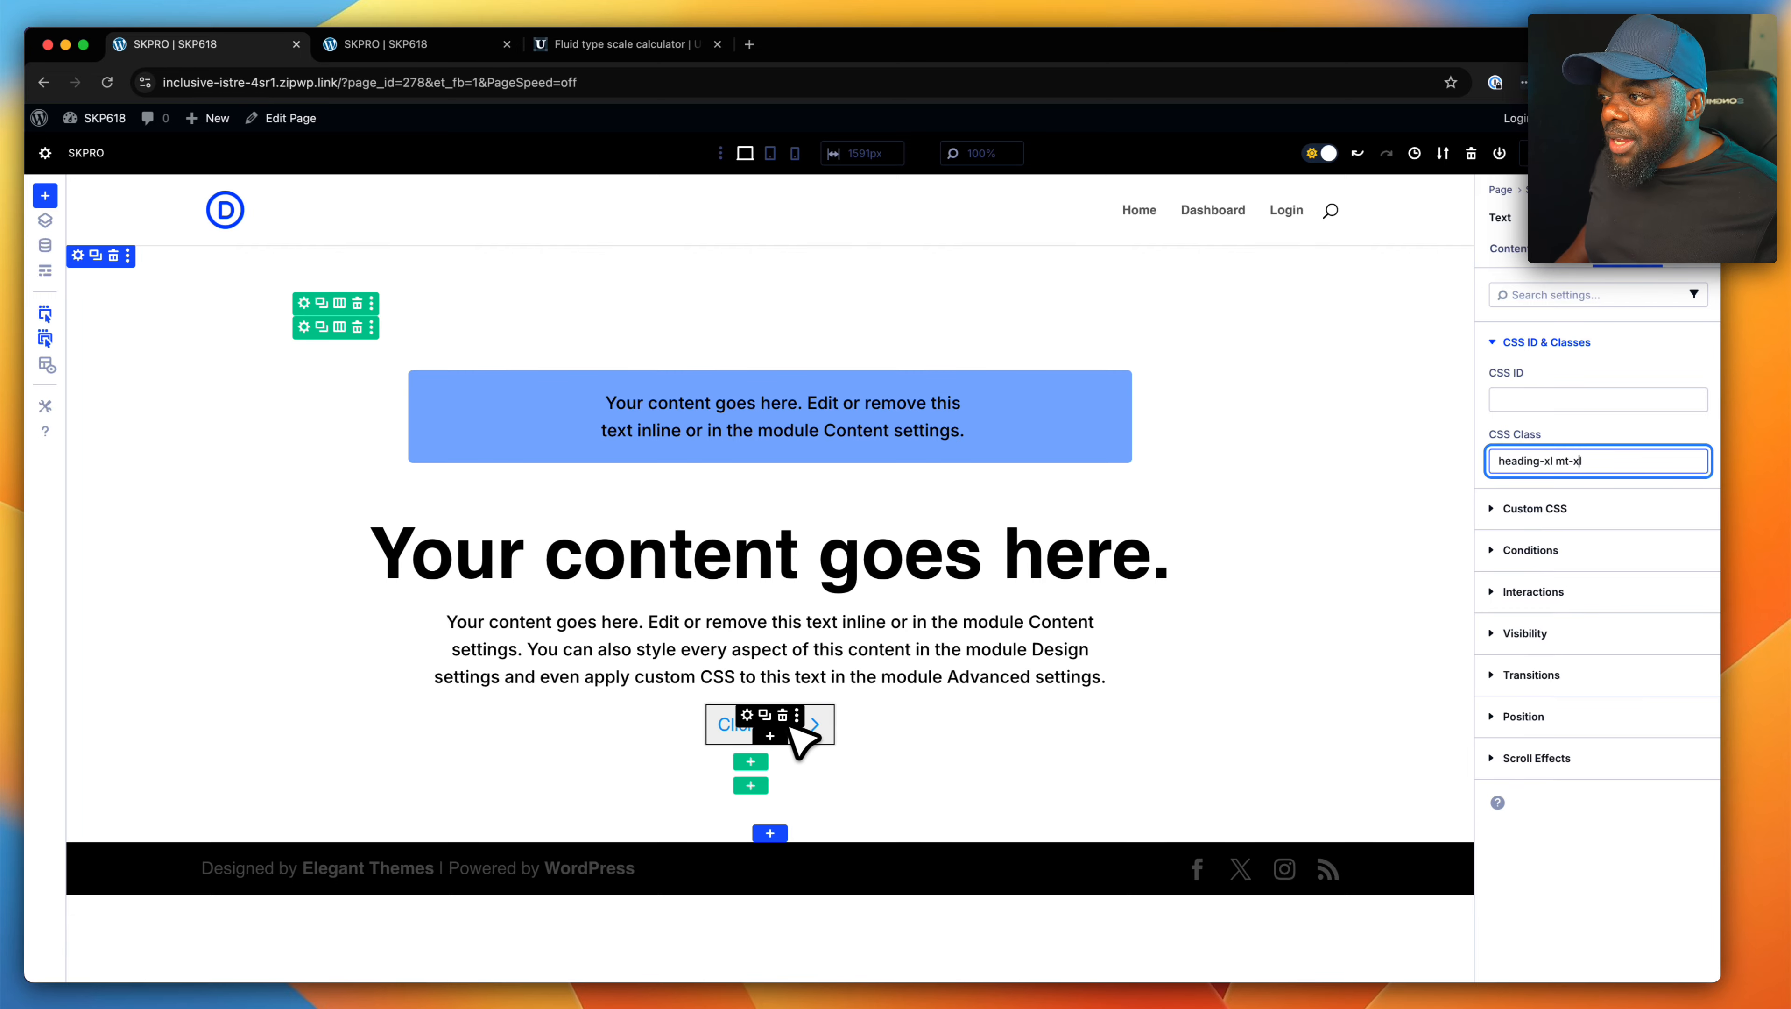
- Insert an Image module below the "Click Here" button
{"action": "left_click", "coordinate": [770, 733]}
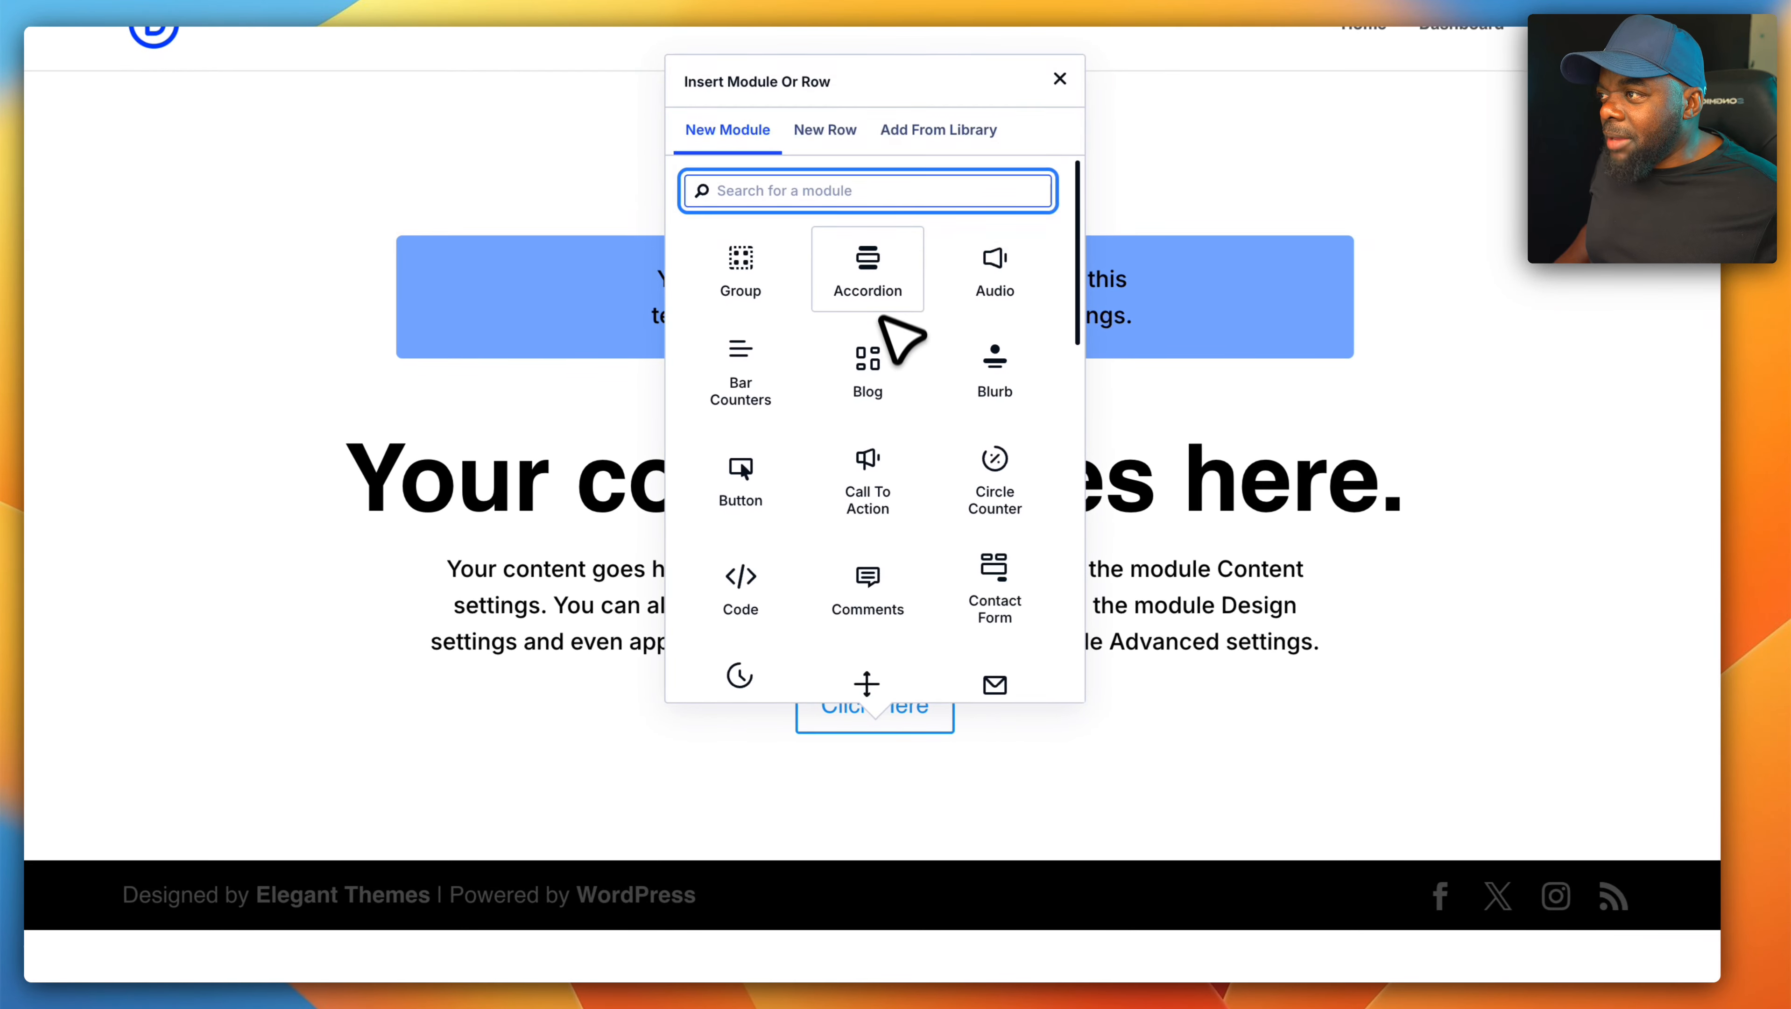
{"action": "type", "text": "m"}
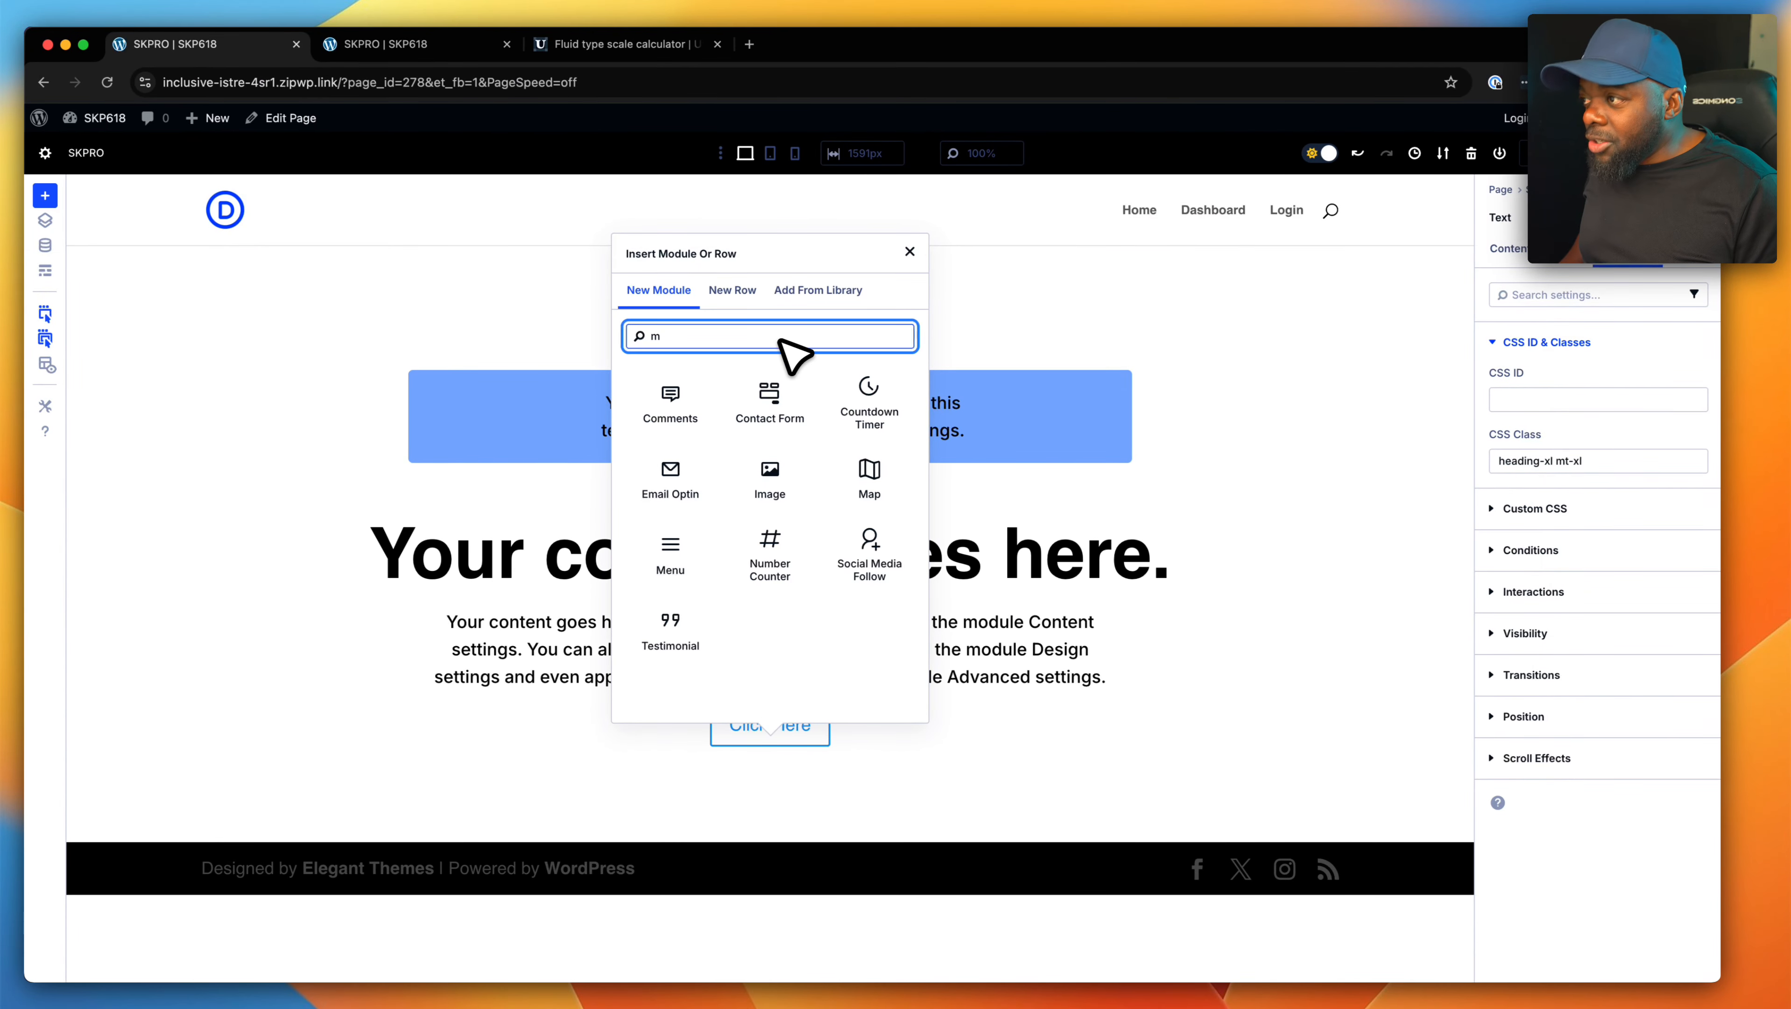
{"action": "key", "text": "BackSpace"}
{"action": "type", "text": "i"}
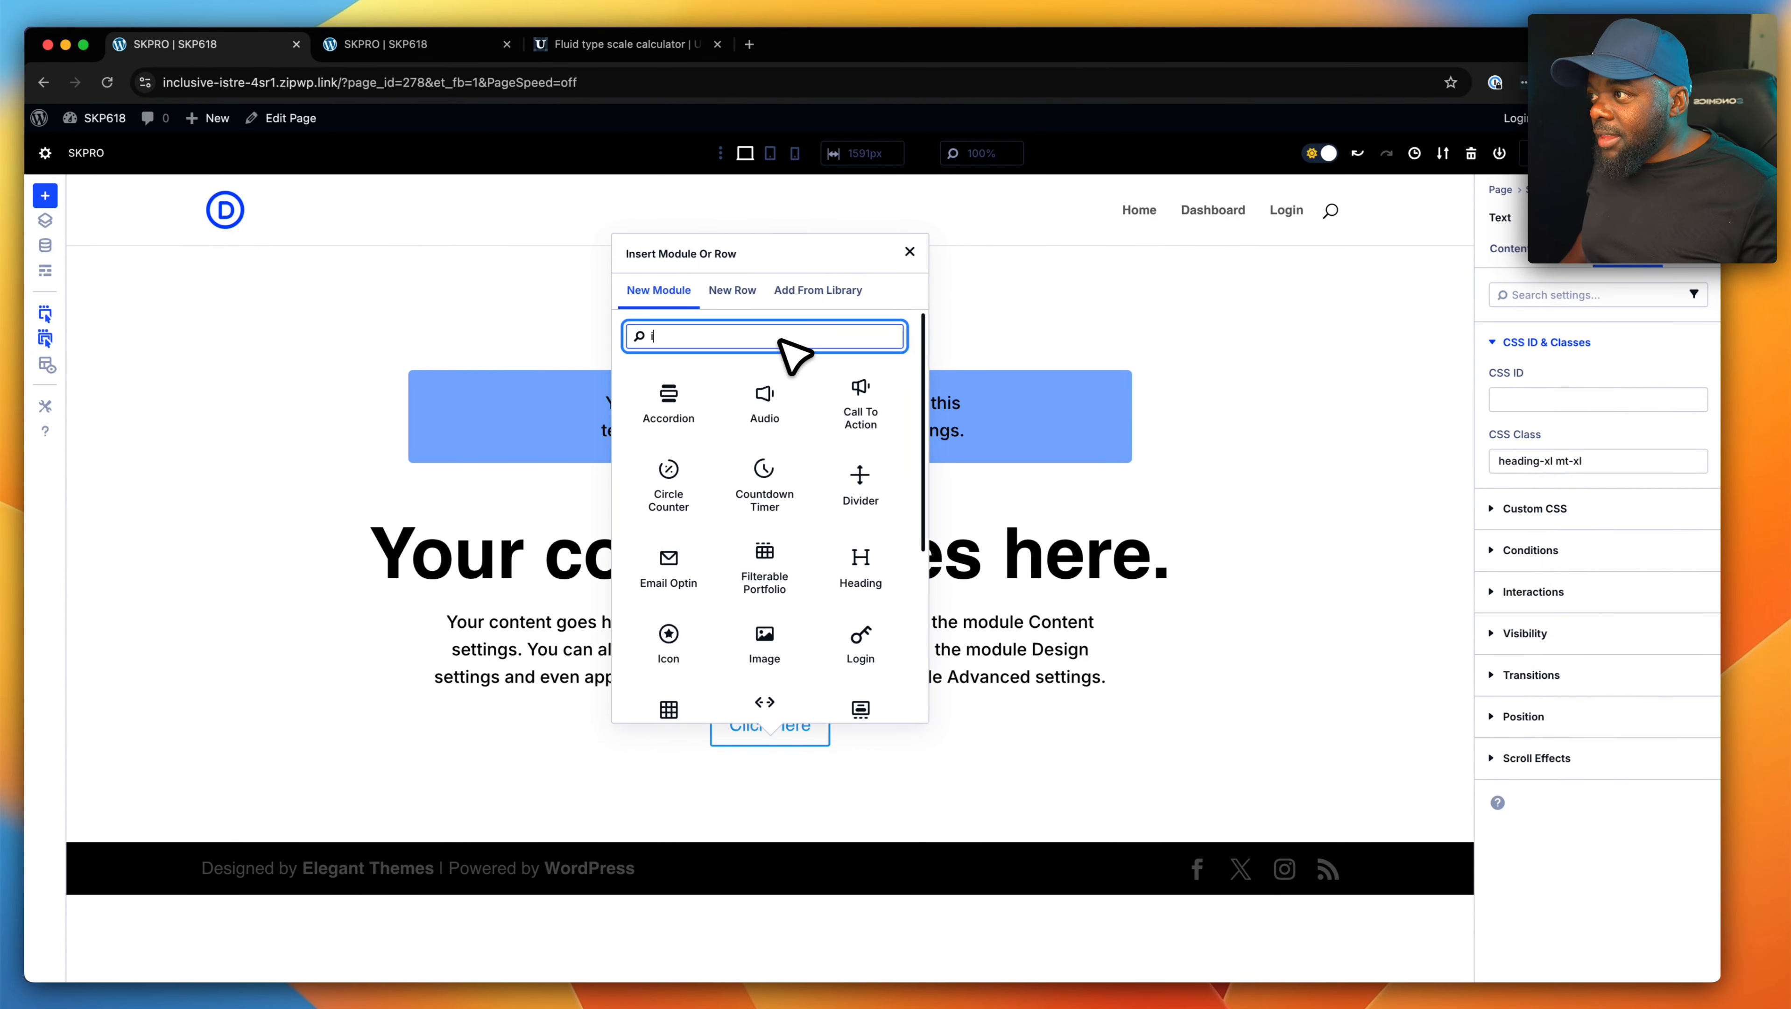
{"action": "type", "text": "m"}
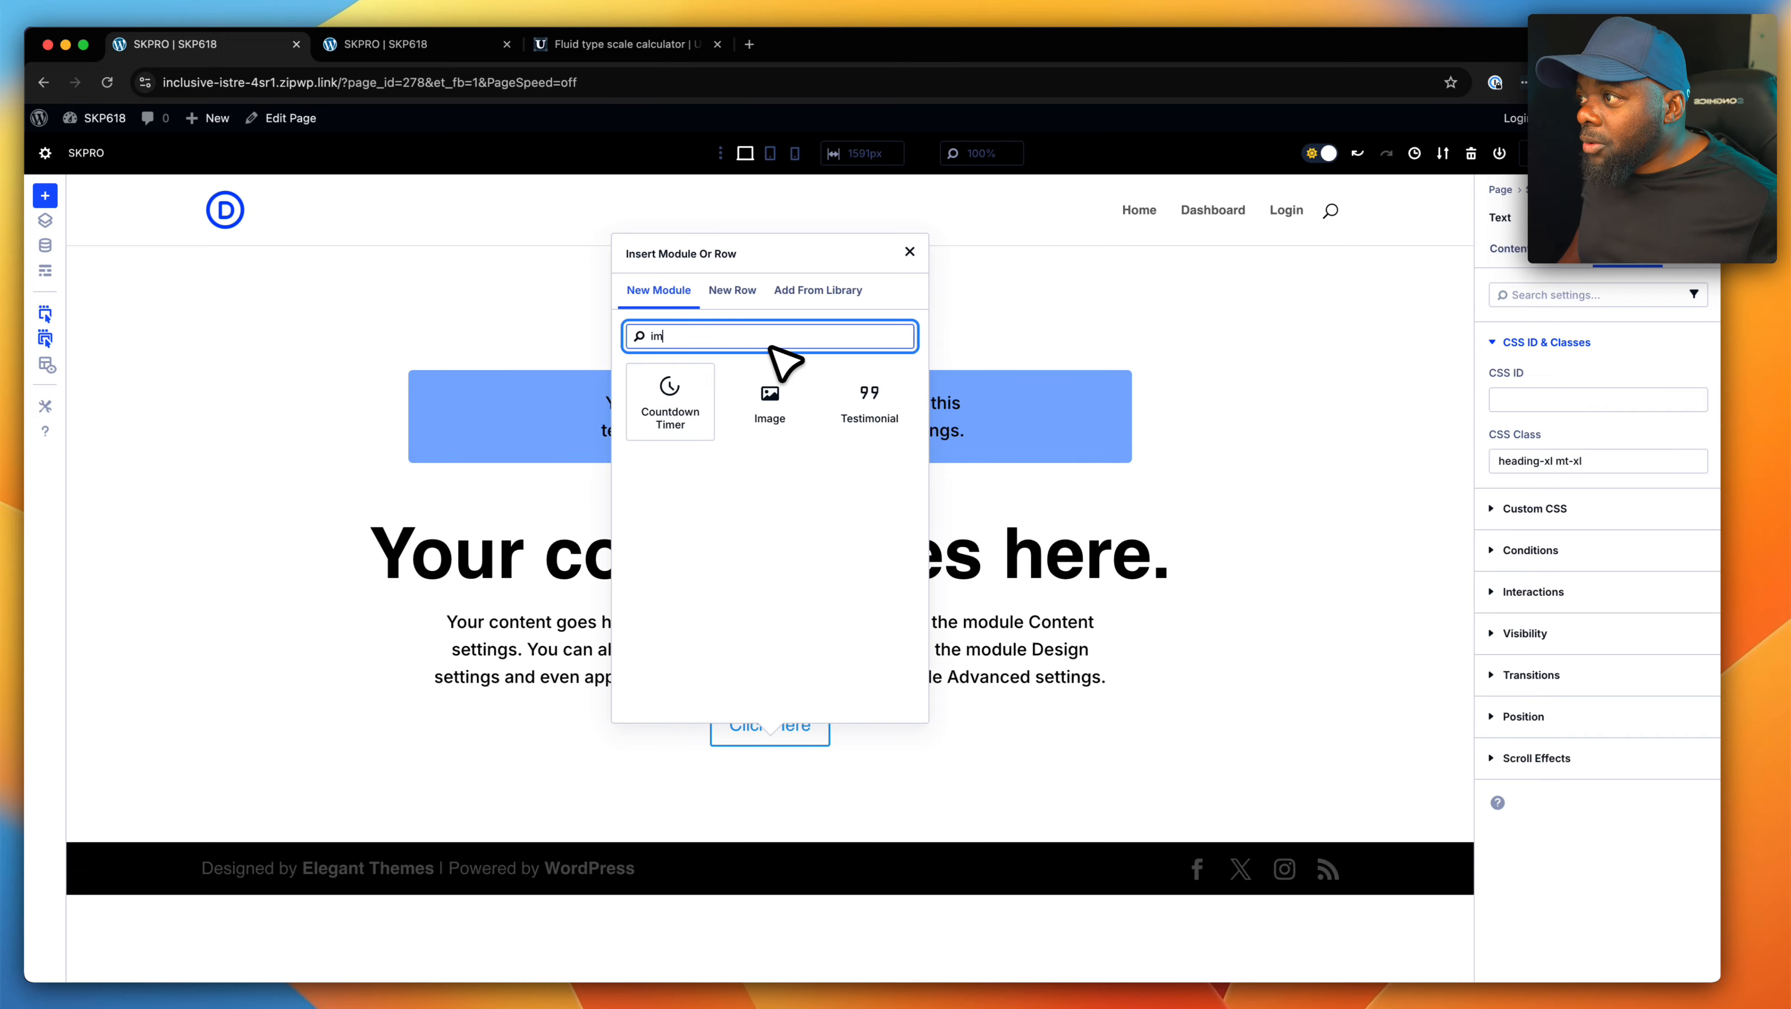
{"action": "left_click", "coordinate": [767, 396]}
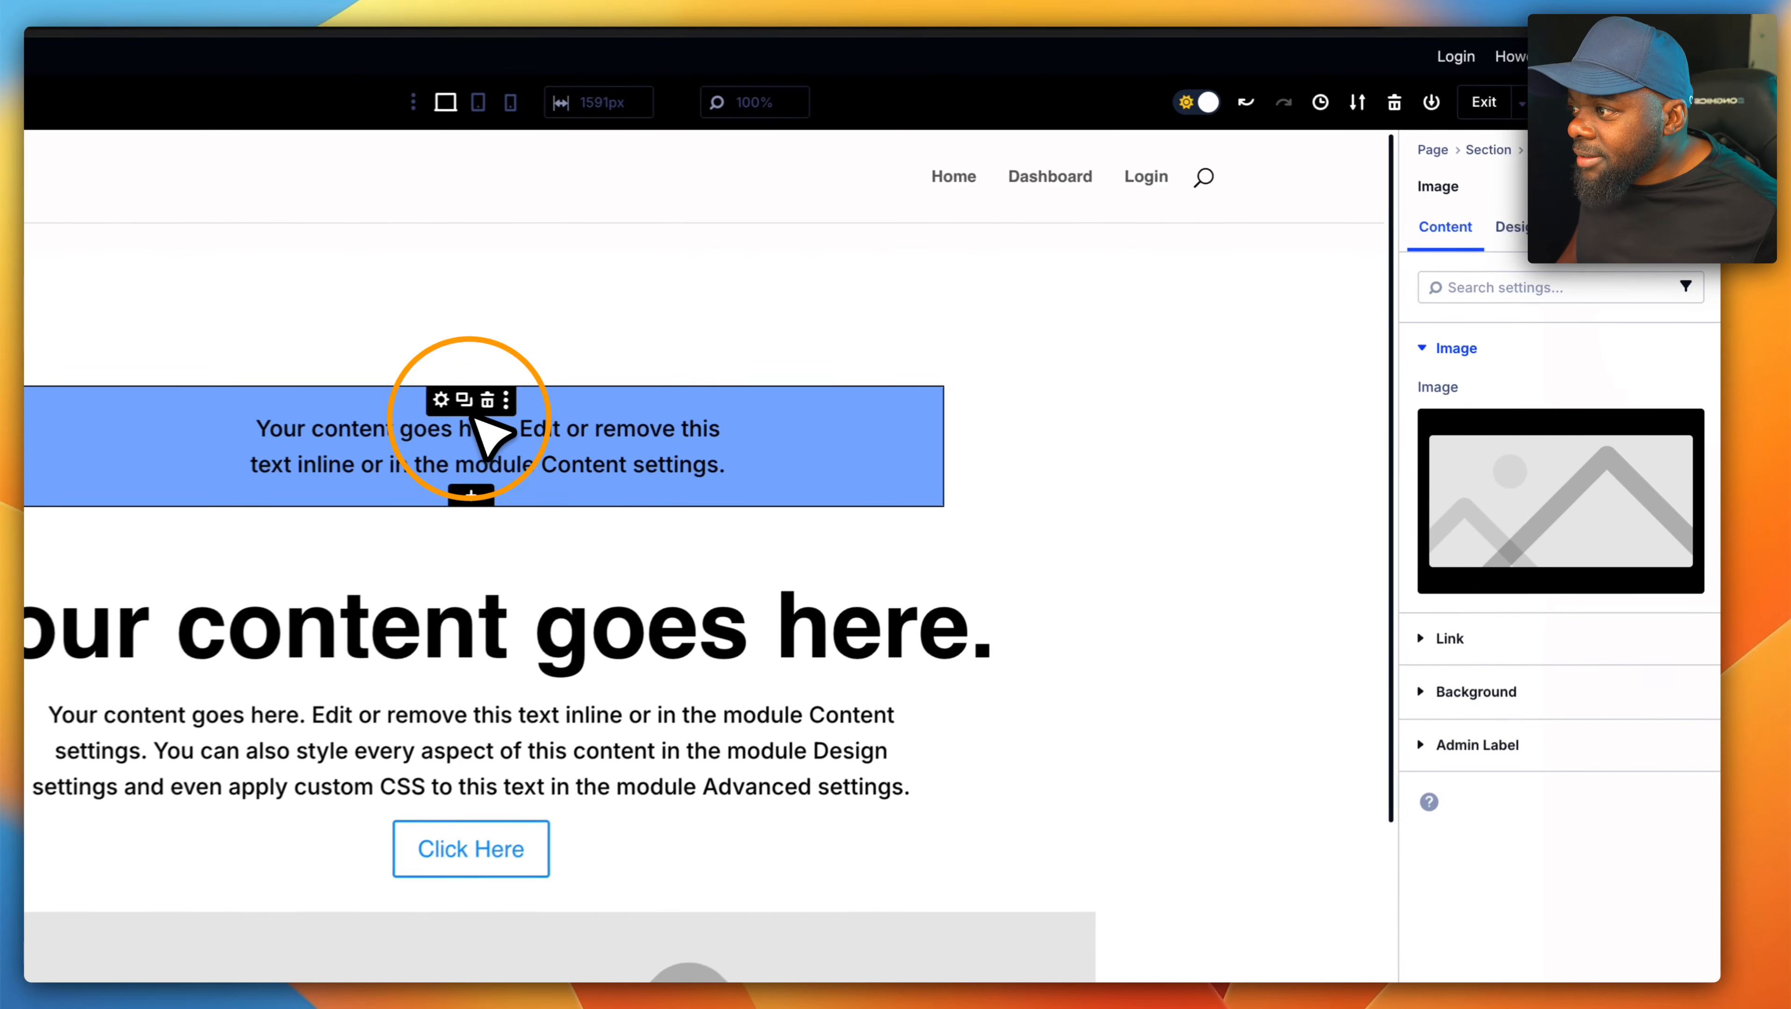
- Set the new Image module's picture to the "back to school" chalkboard photo from the Media Library
{"action": "scroll", "coordinate": [830, 626], "scroll_direction": "down", "scroll_amount": 5}
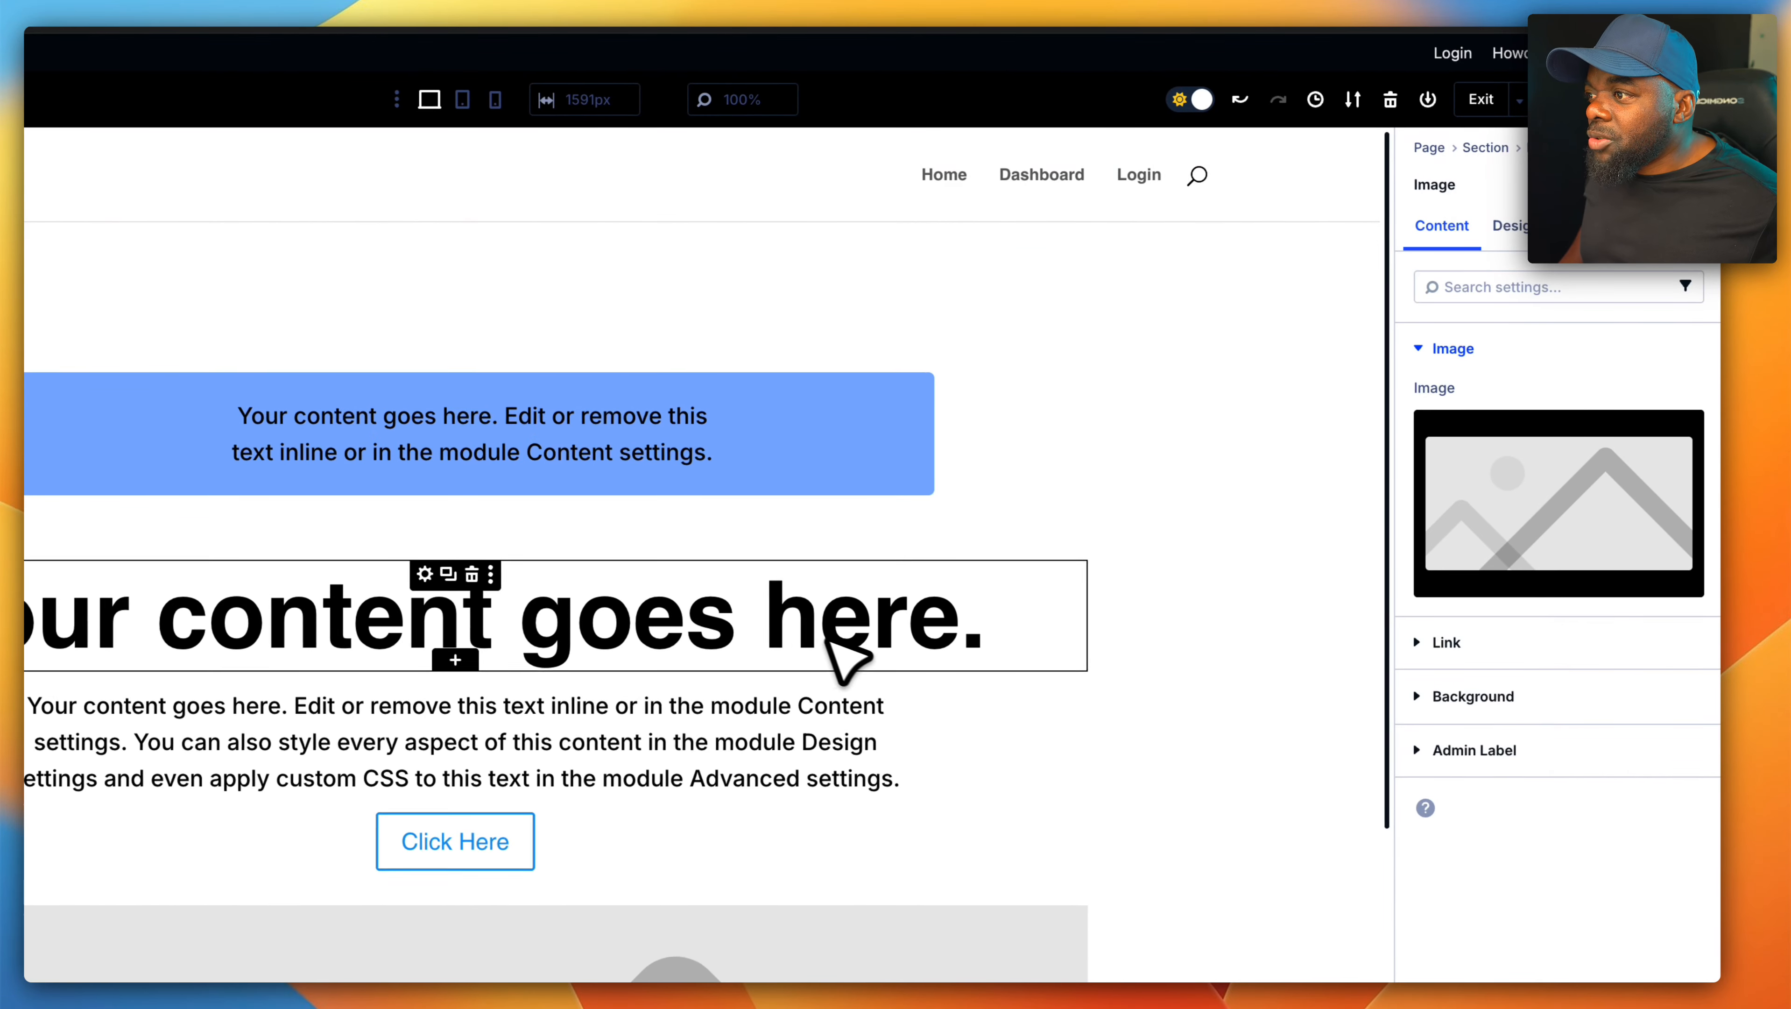
{"action": "left_click", "coordinate": [772, 677]}
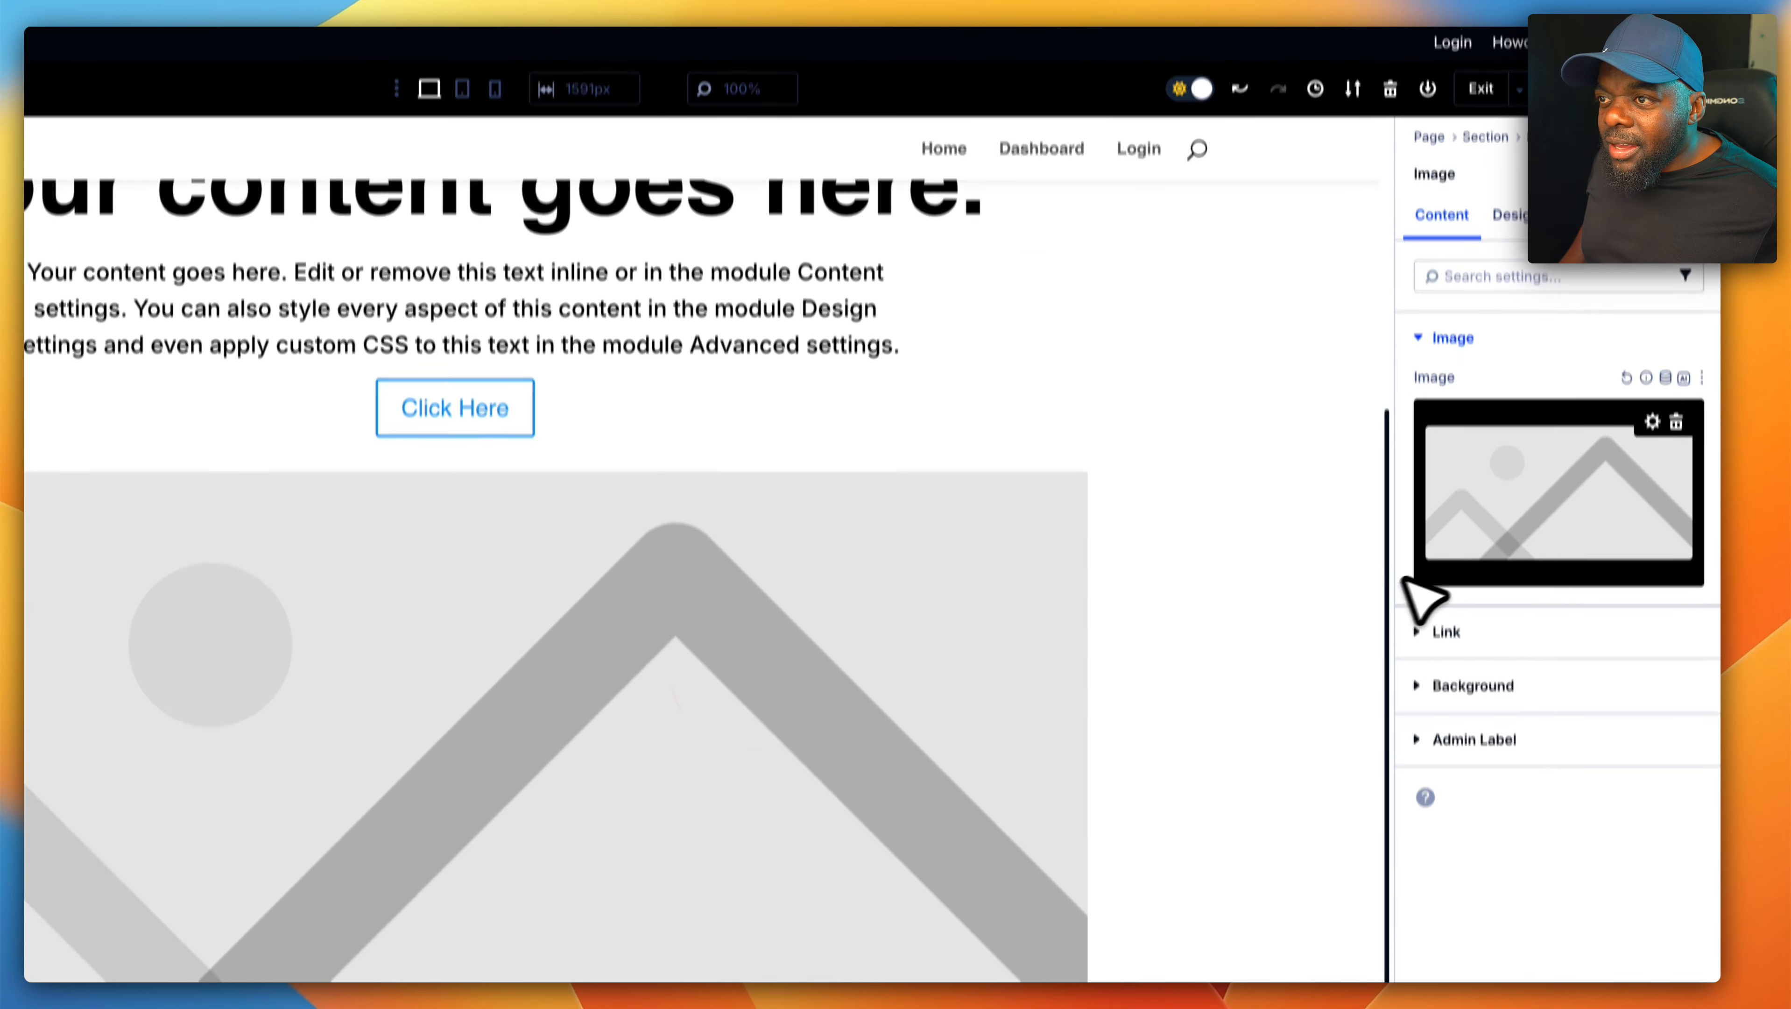
{"action": "left_click", "coordinate": [1592, 495]}
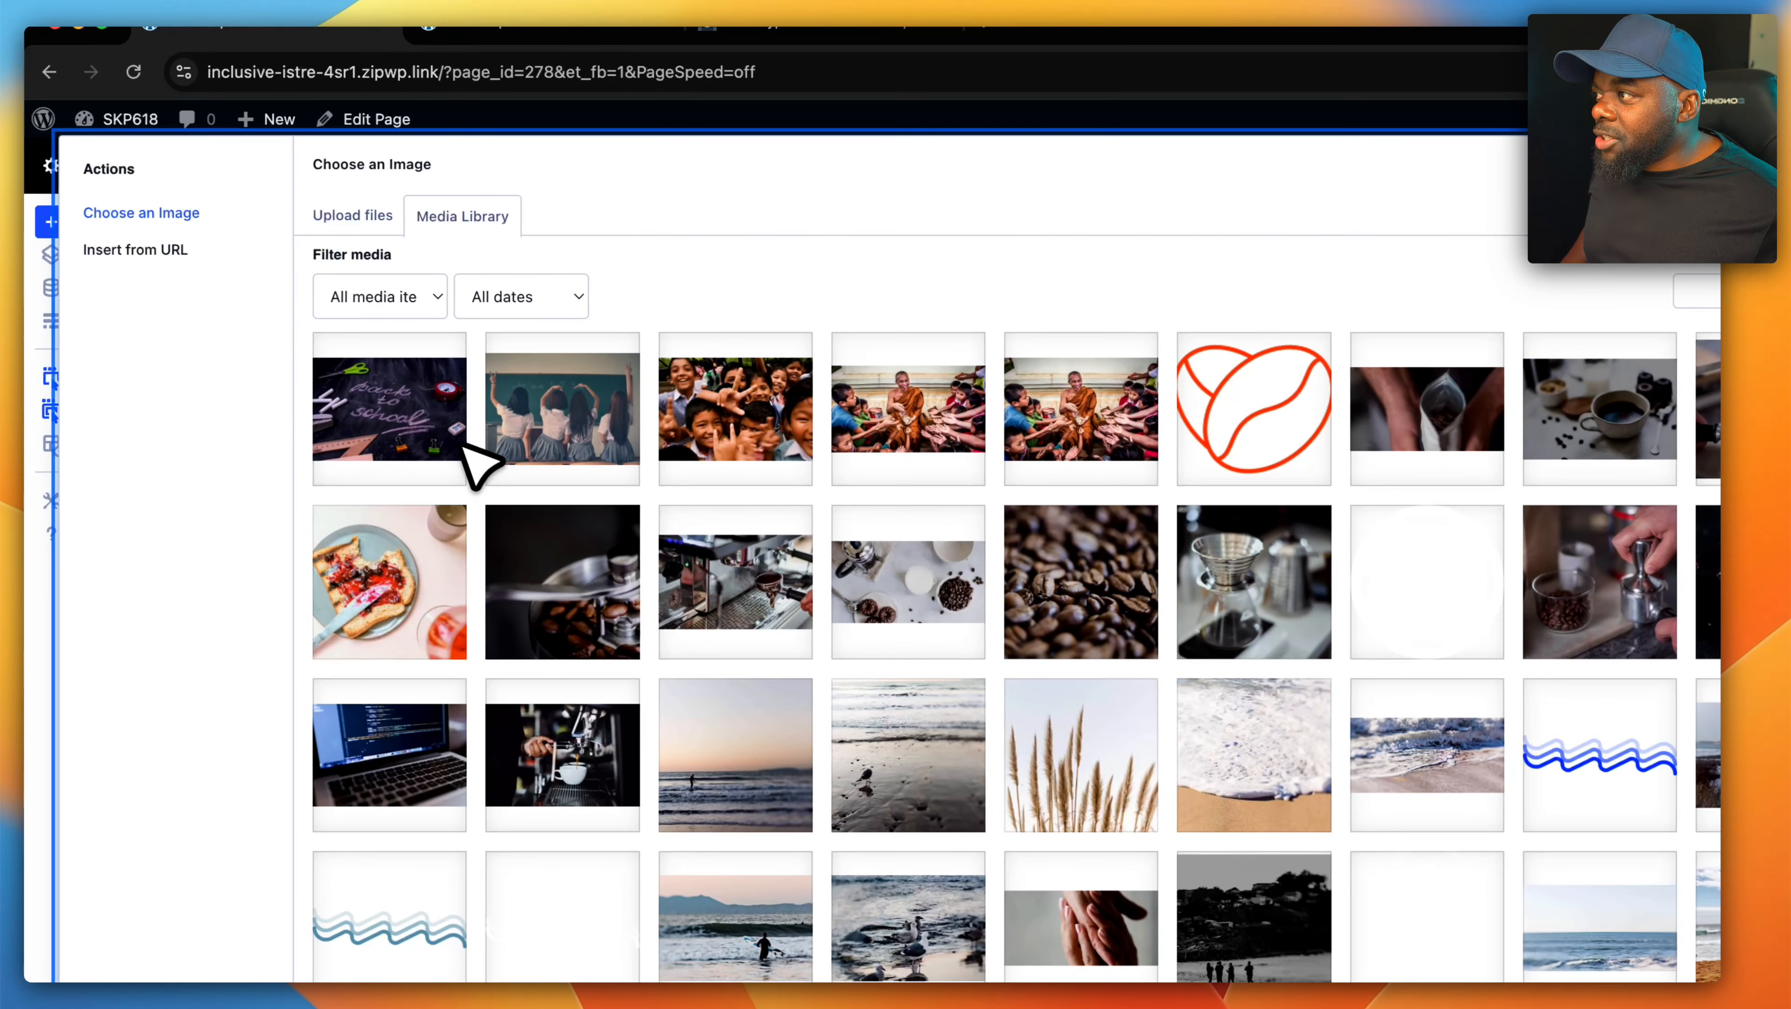
{"action": "left_click", "coordinate": [413, 418]}
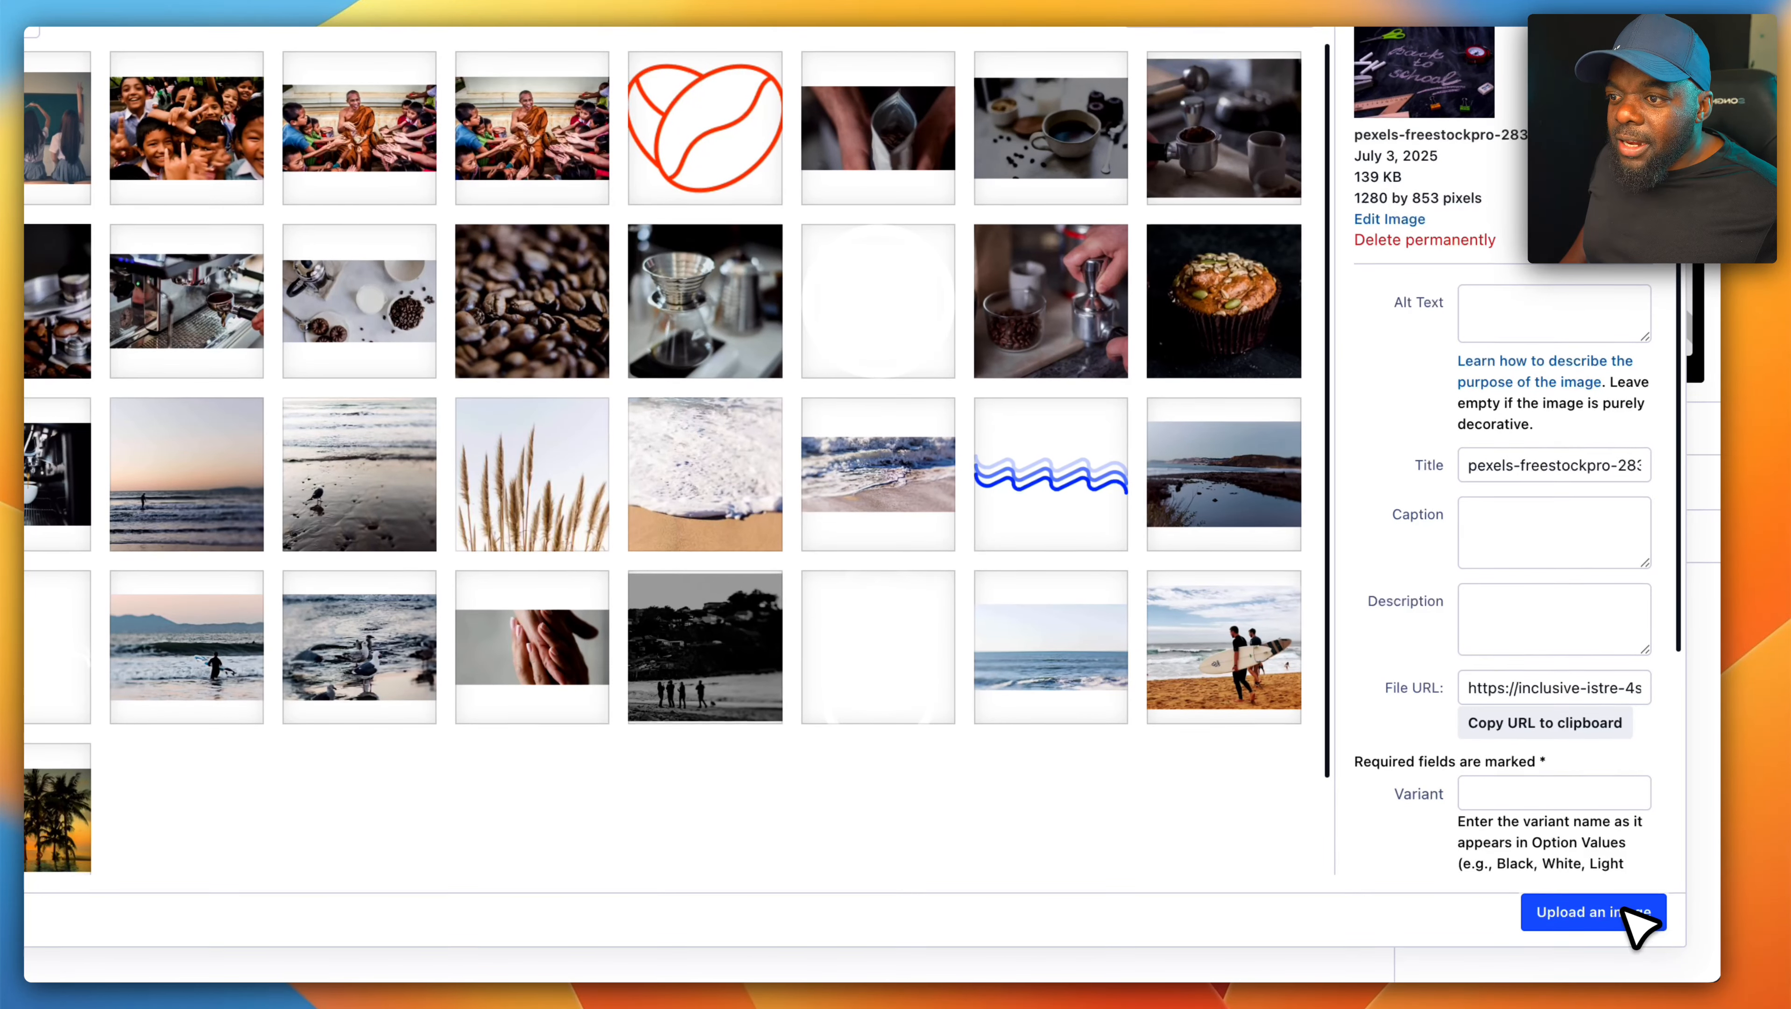
{"action": "left_click", "coordinate": [1625, 911]}
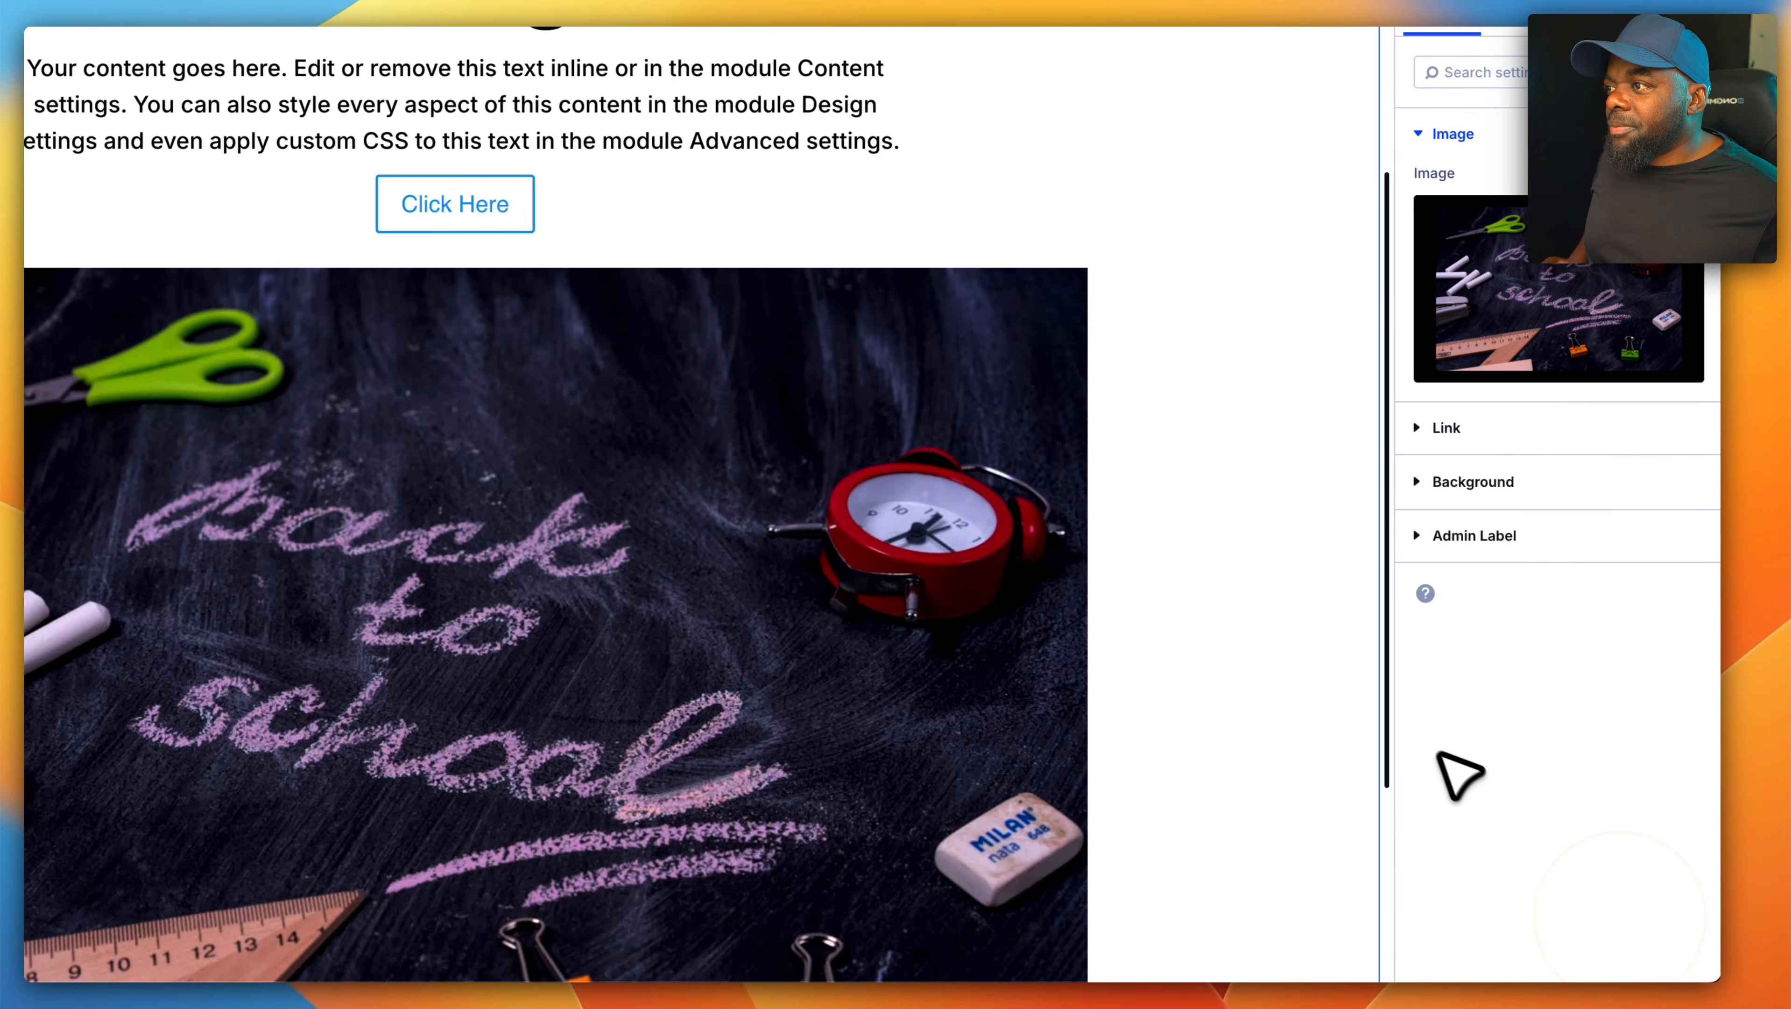
{"action": "scroll", "coordinate": [1347, 684], "scroll_direction": "down", "scroll_amount": 1}
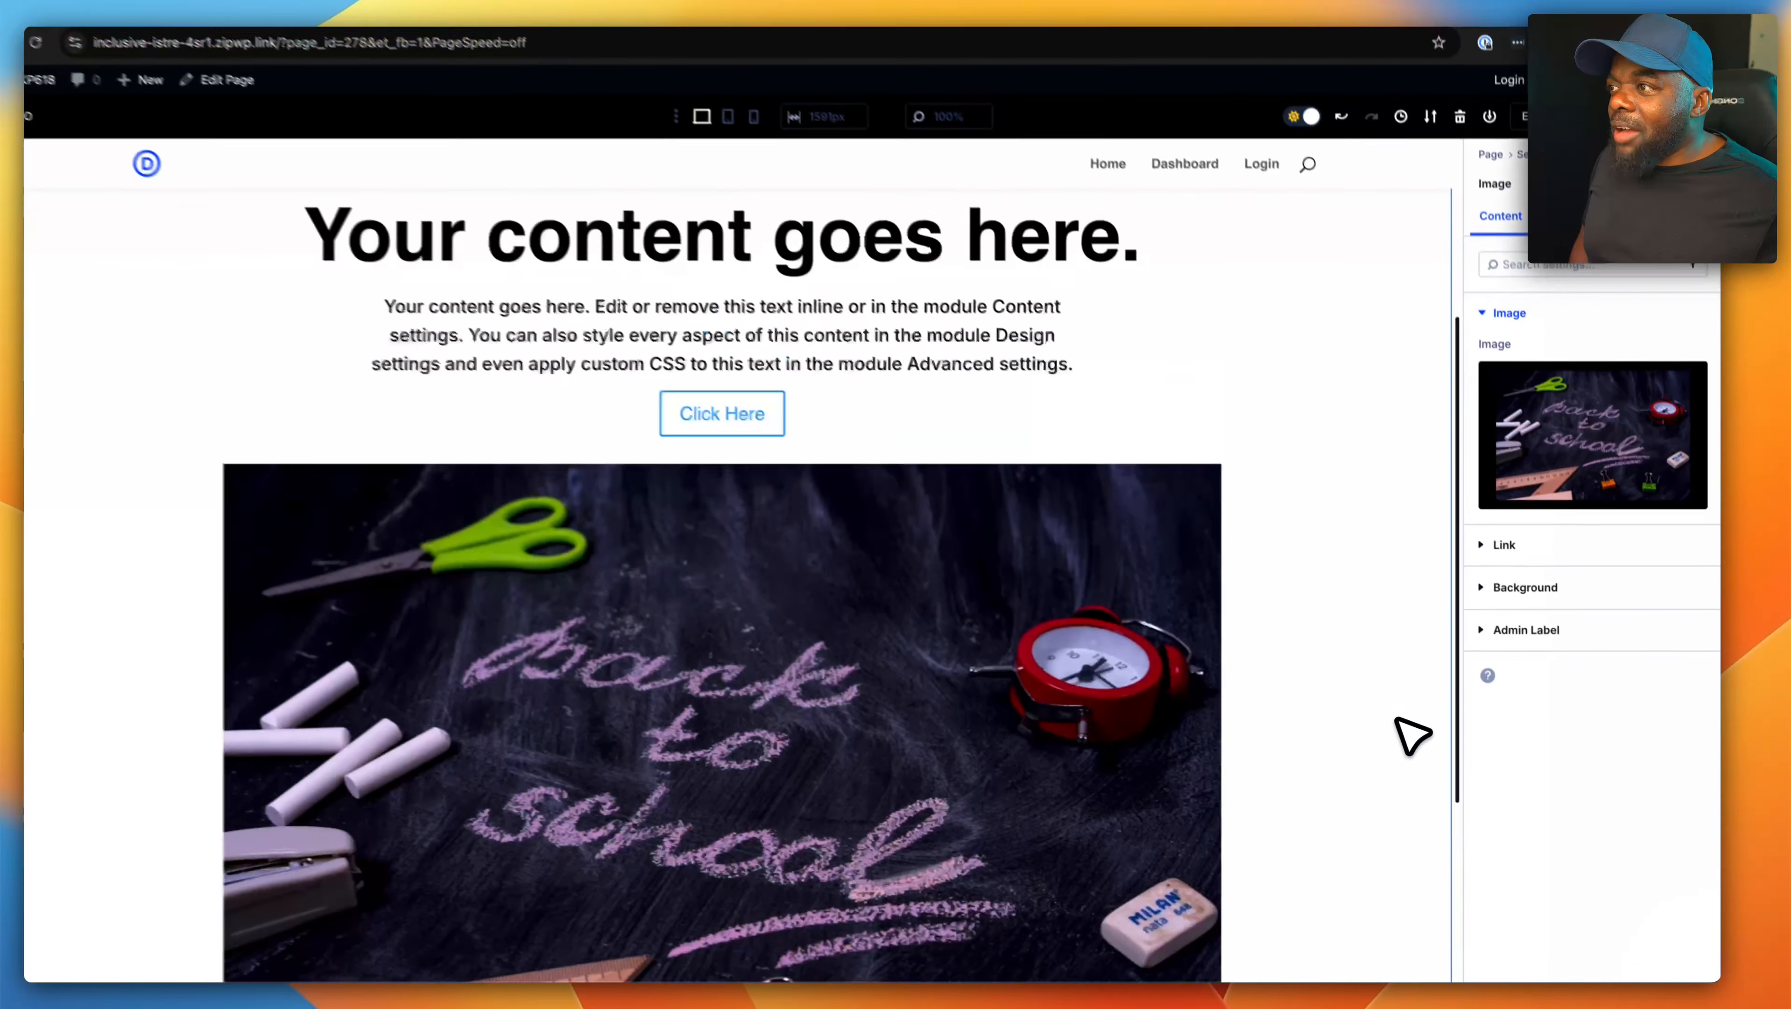
{"action": "scroll", "coordinate": [1397, 720], "scroll_direction": "up", "scroll_amount": 4}
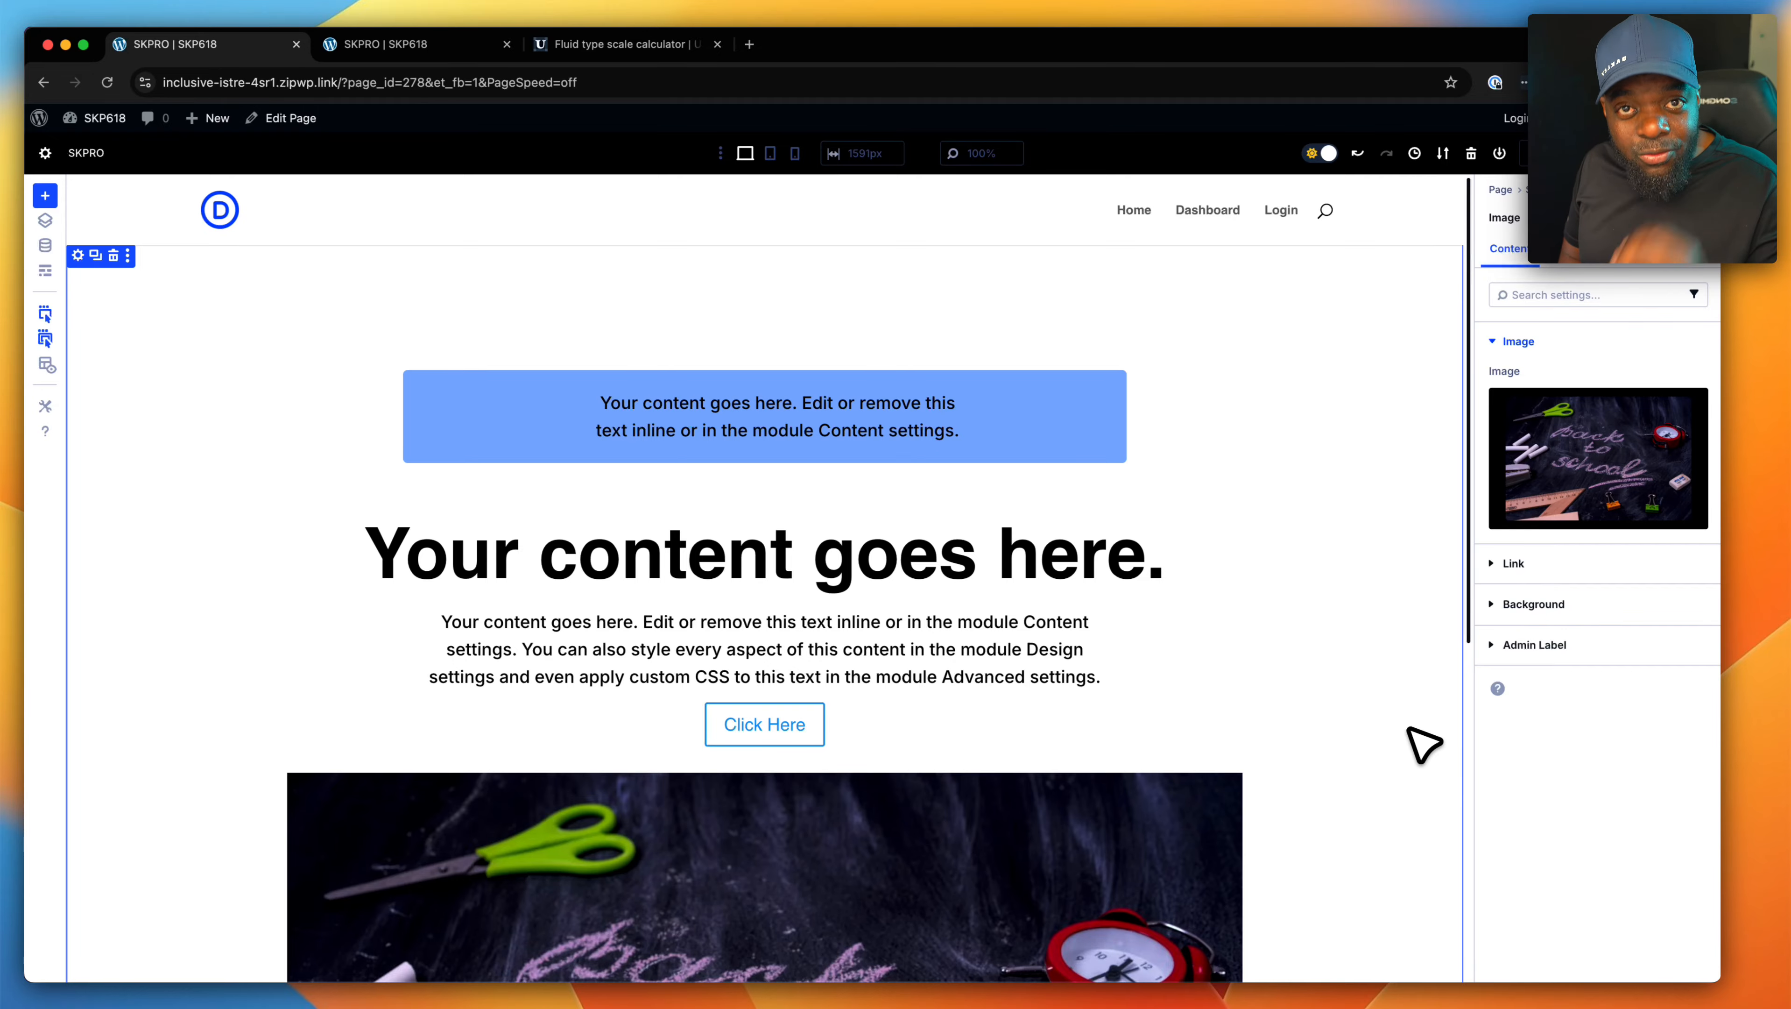
{"action": "scroll", "coordinate": [1405, 734], "scroll_direction": "down", "scroll_amount": 5}
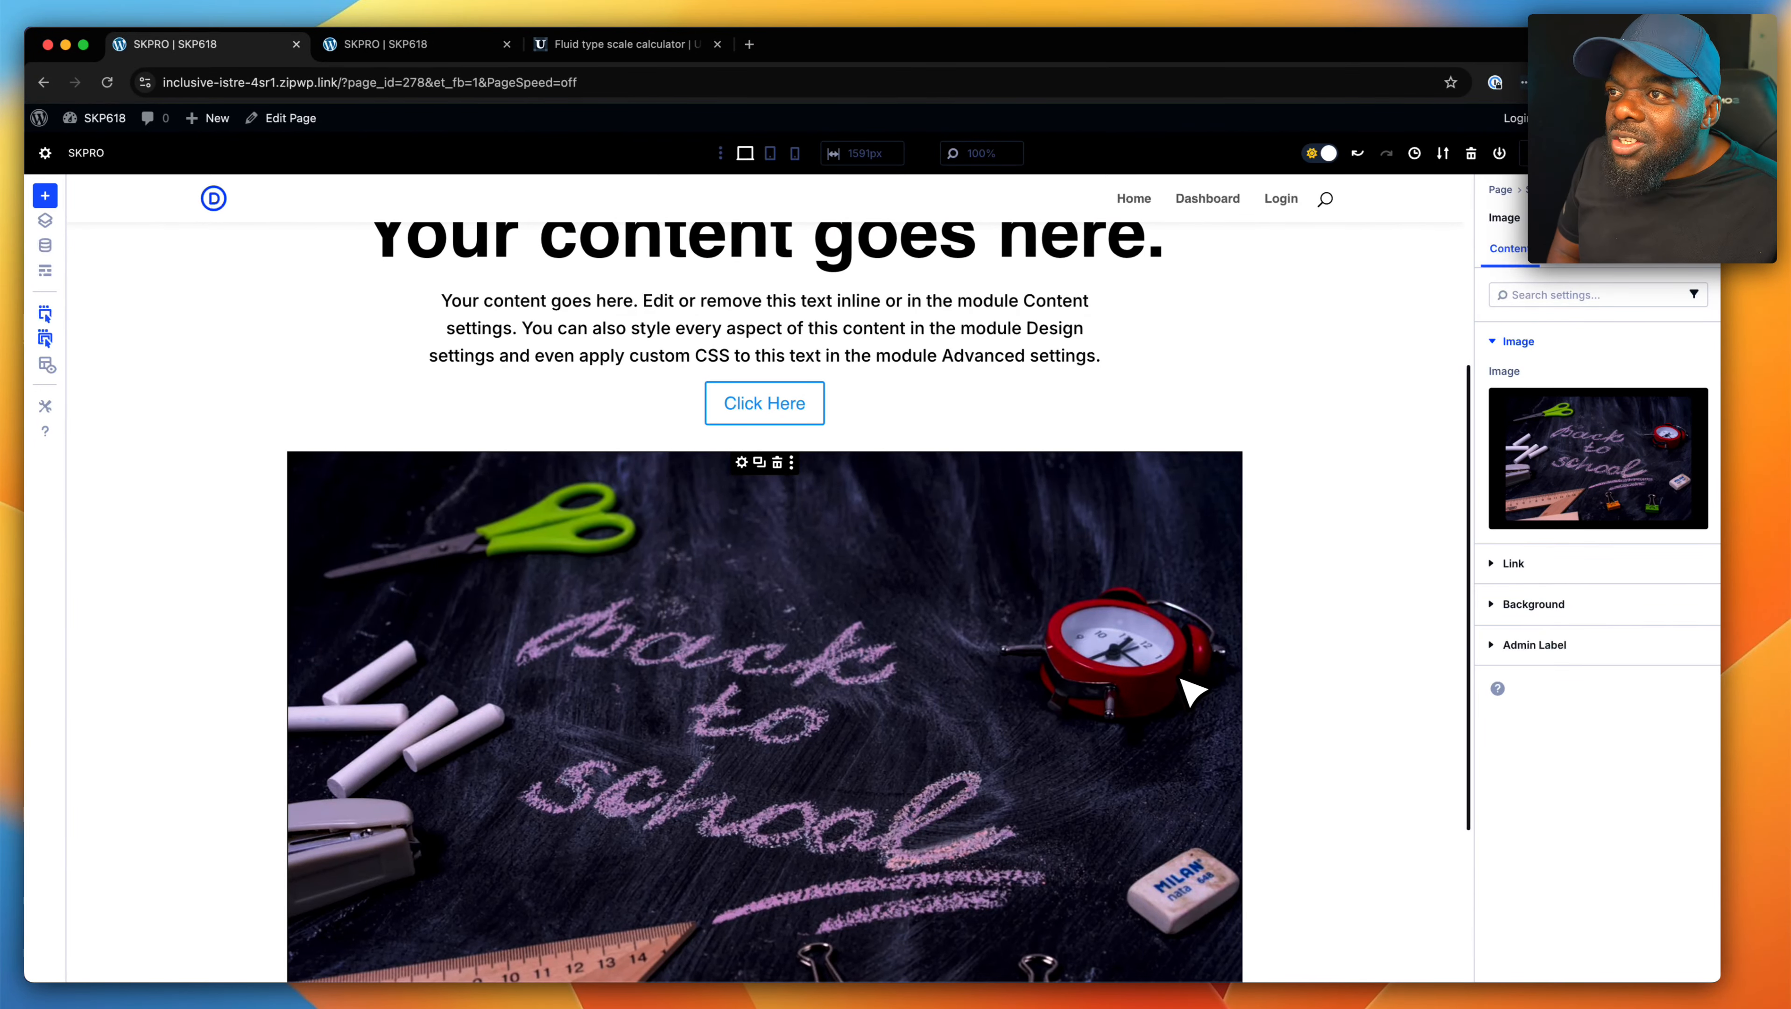
- Try a border radius of 4 px and 8 px on all corners of the image, and clear the value
{"action": "left_click", "coordinate": [1567, 247]}
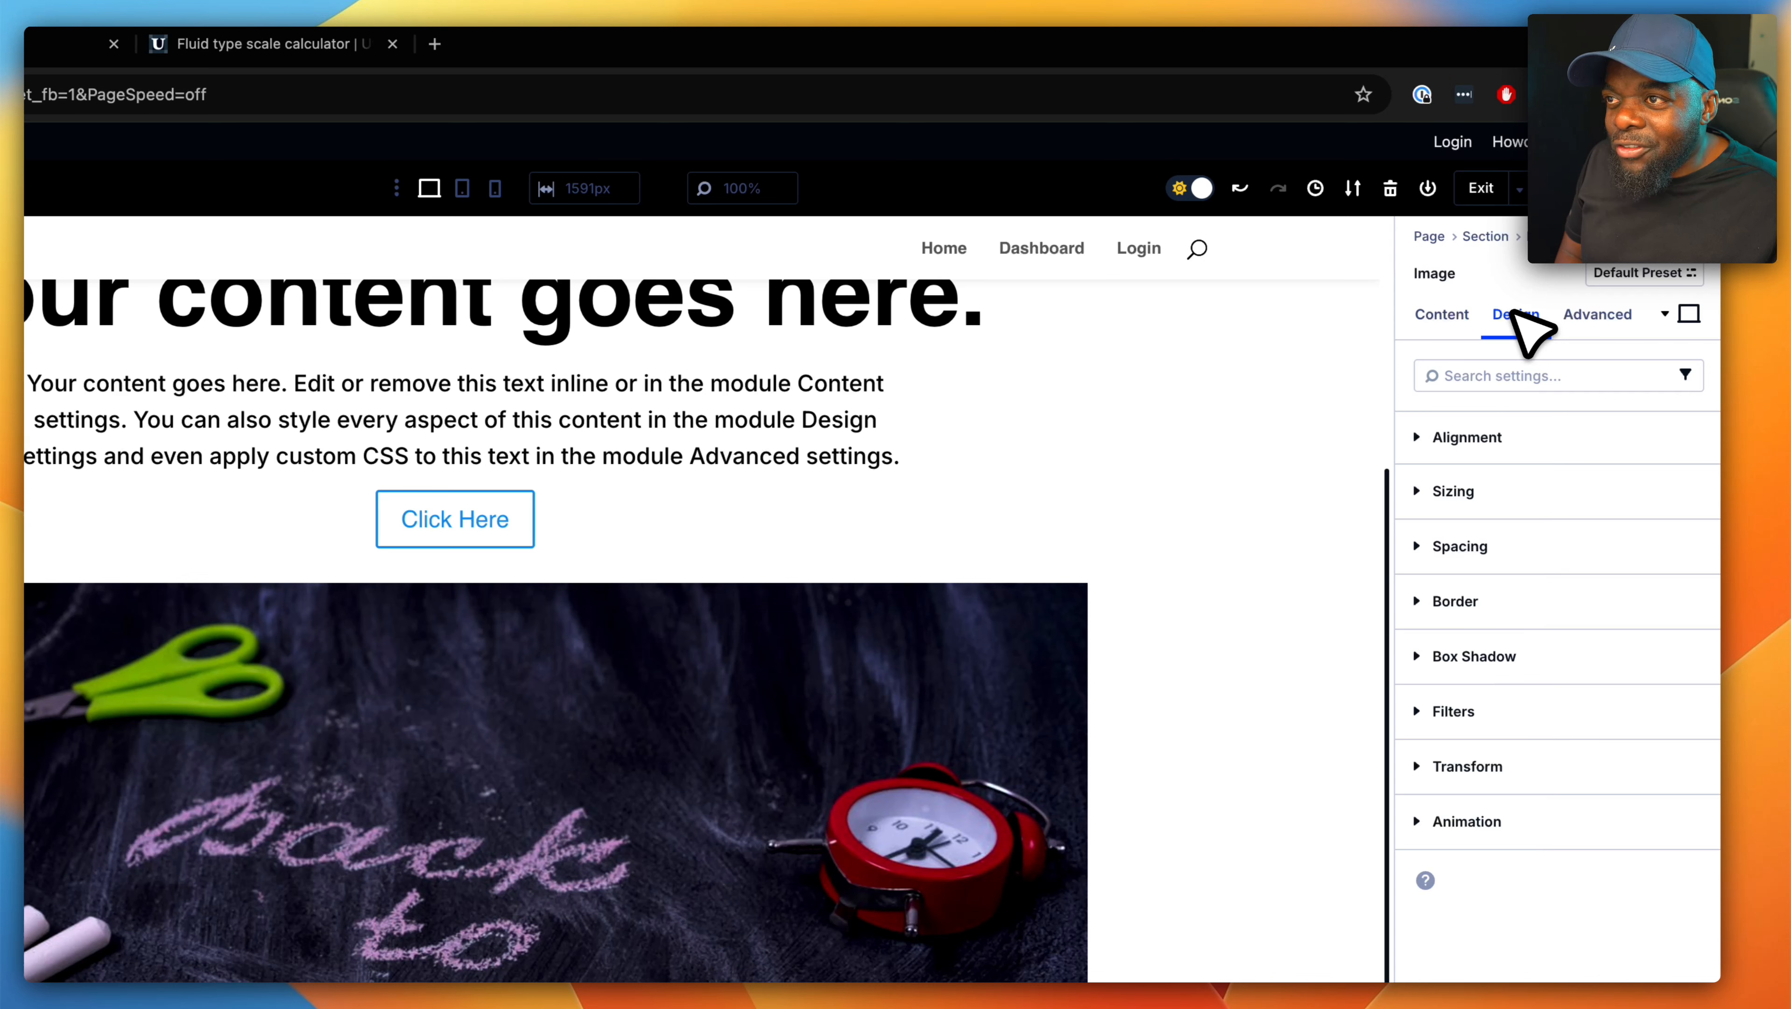
{"action": "left_click", "coordinate": [1483, 598]}
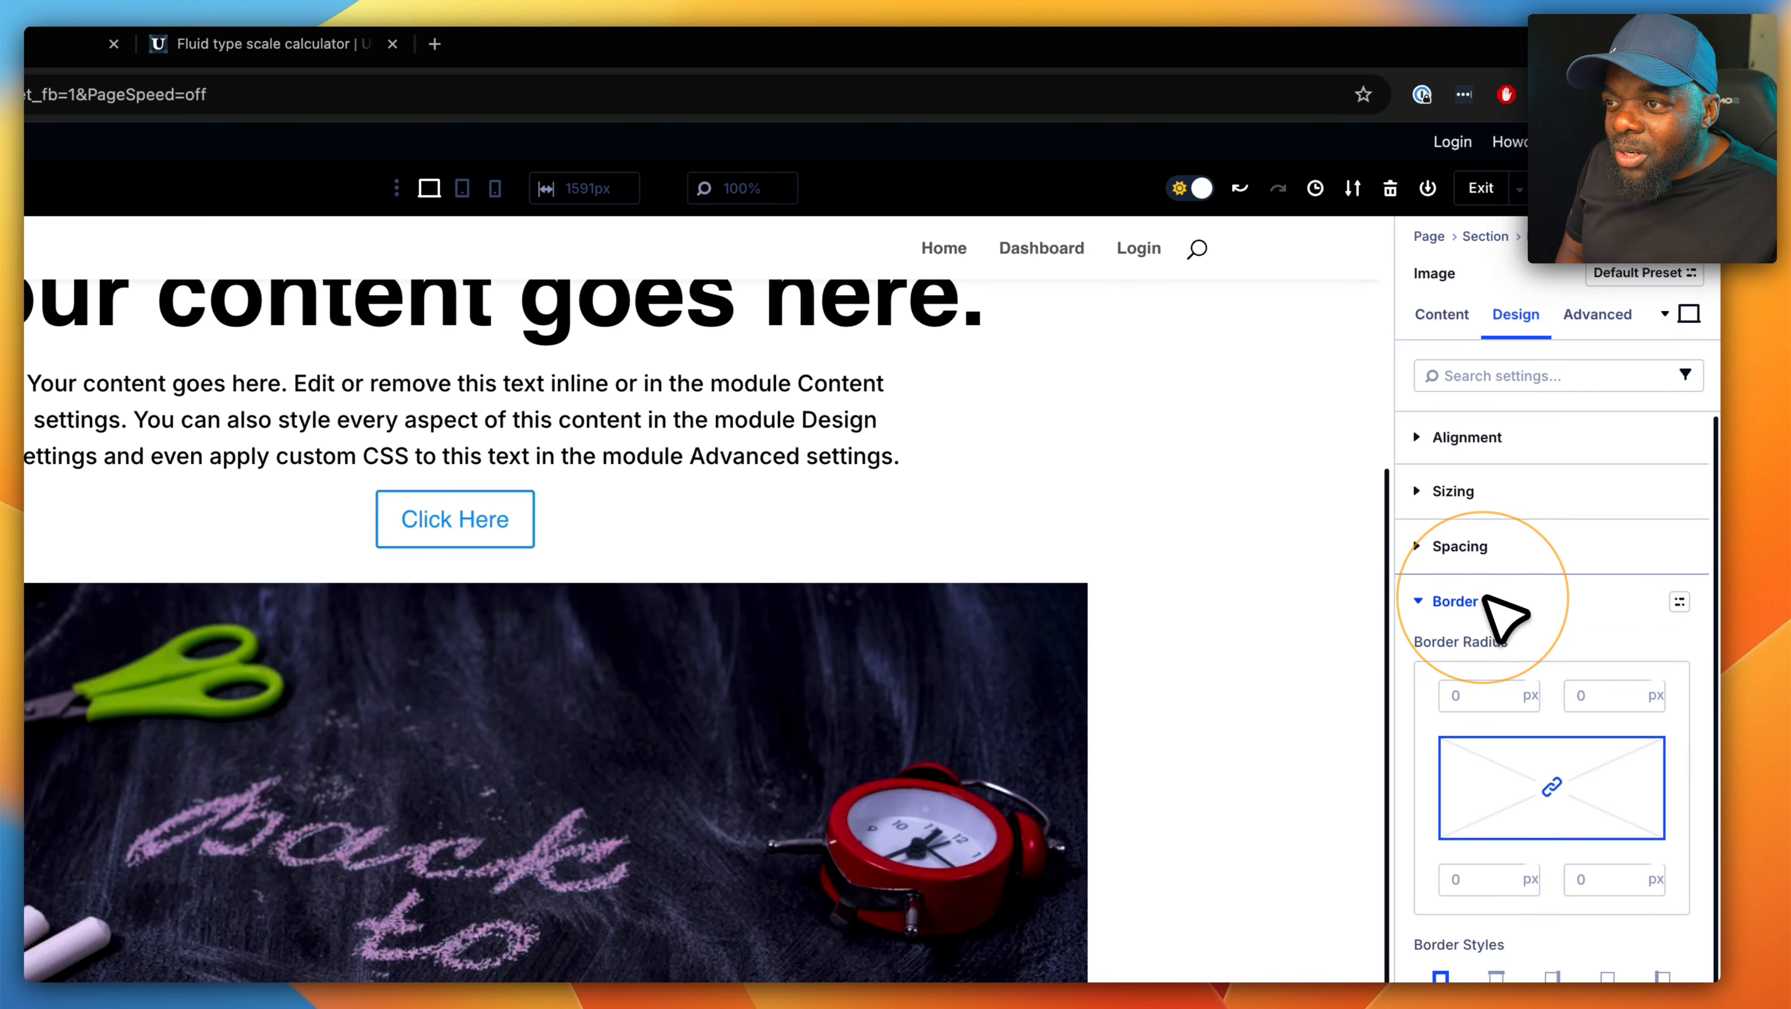
{"action": "left_click", "coordinate": [1468, 695]}
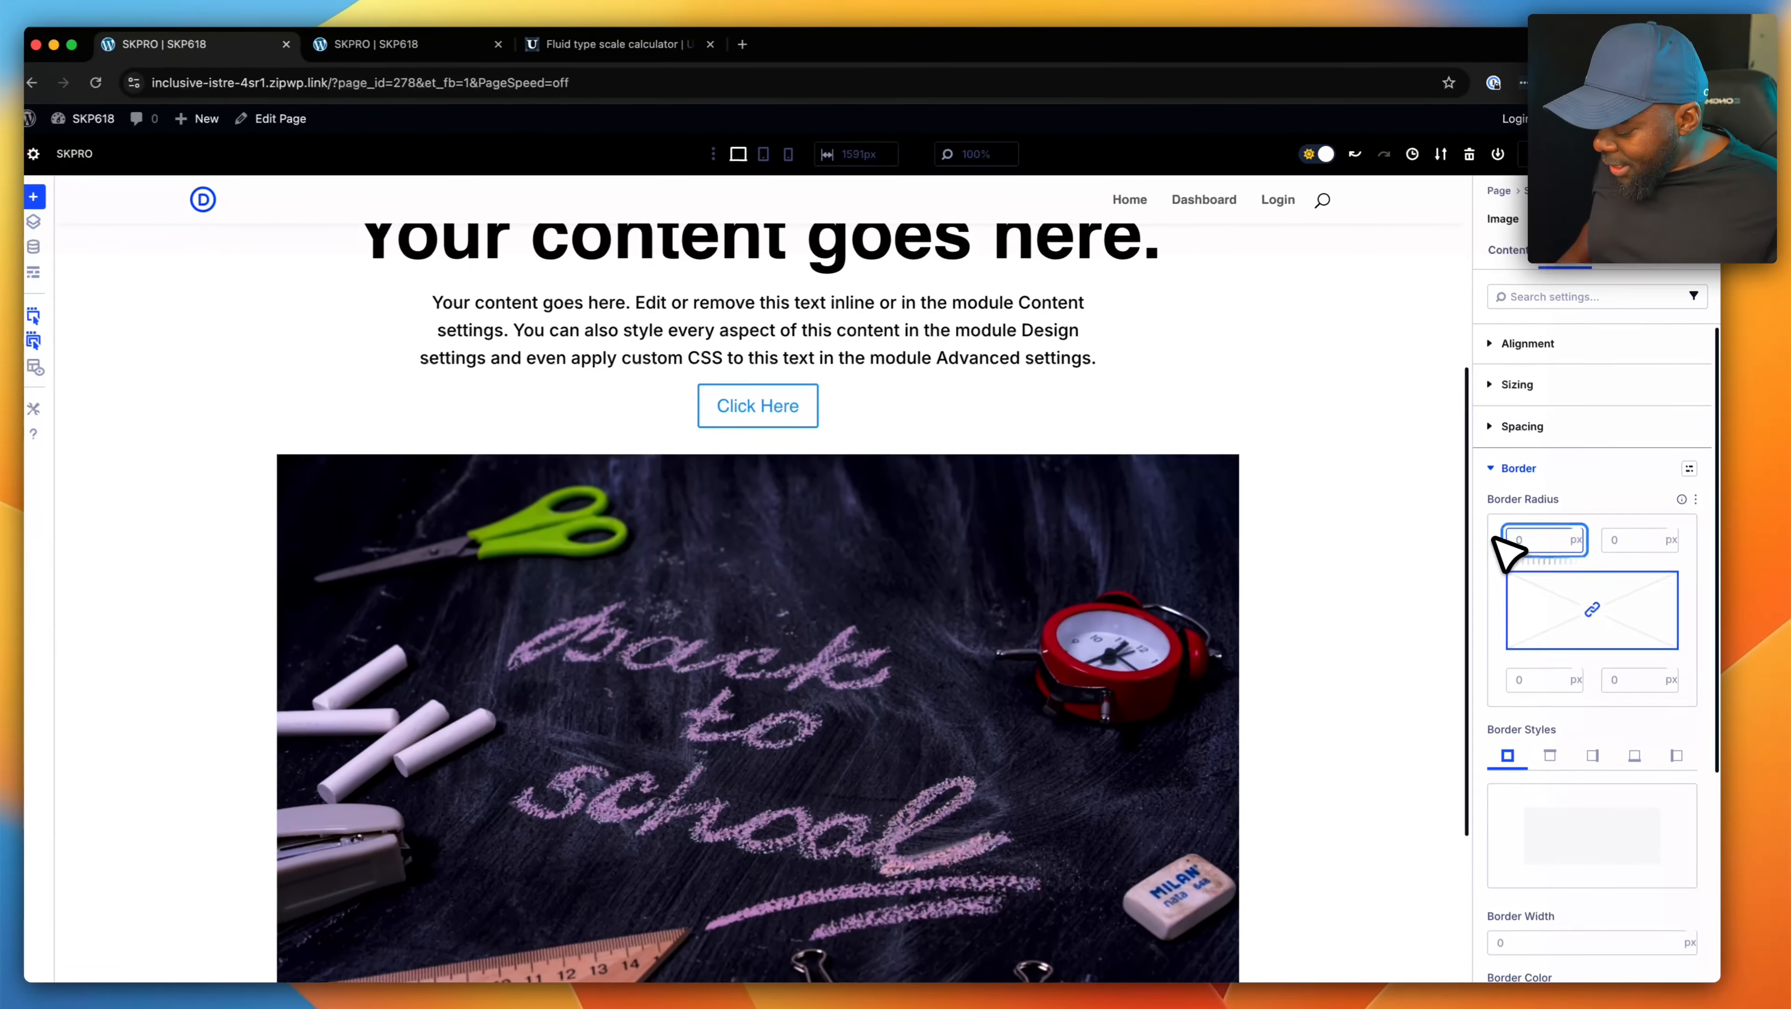
{"action": "type", "text": "4"}
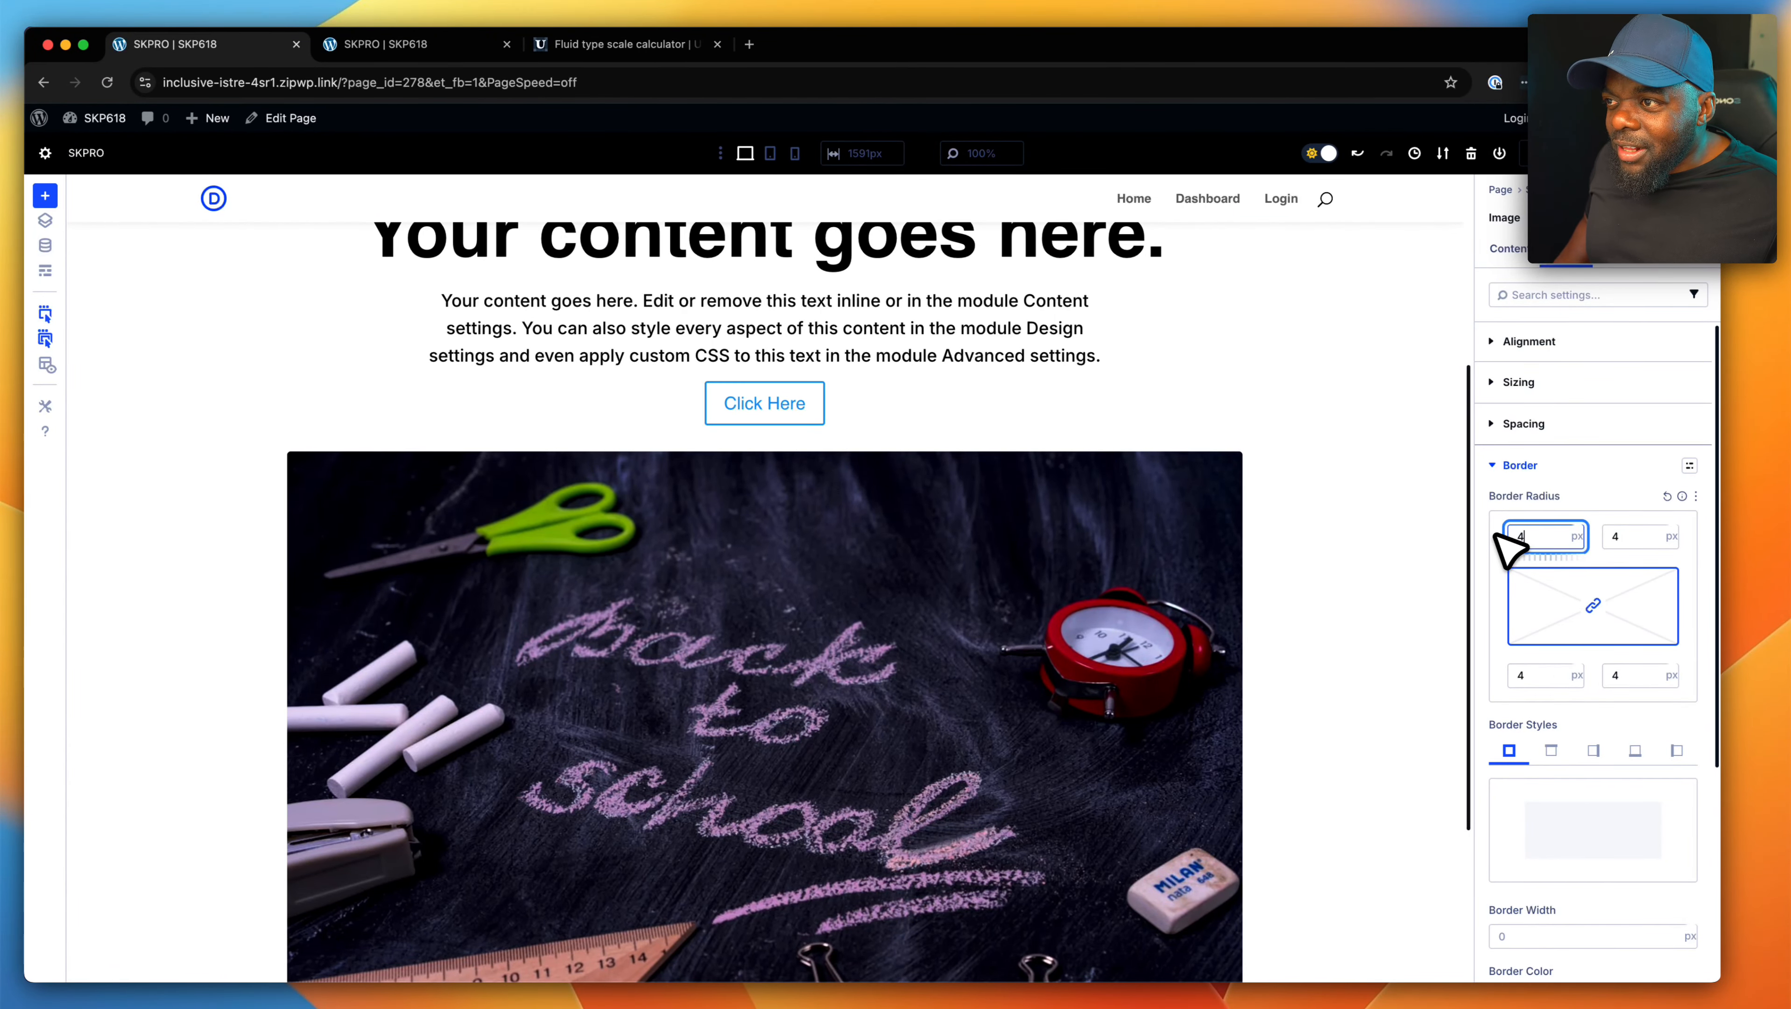
{"action": "key", "text": "BackSpace"}
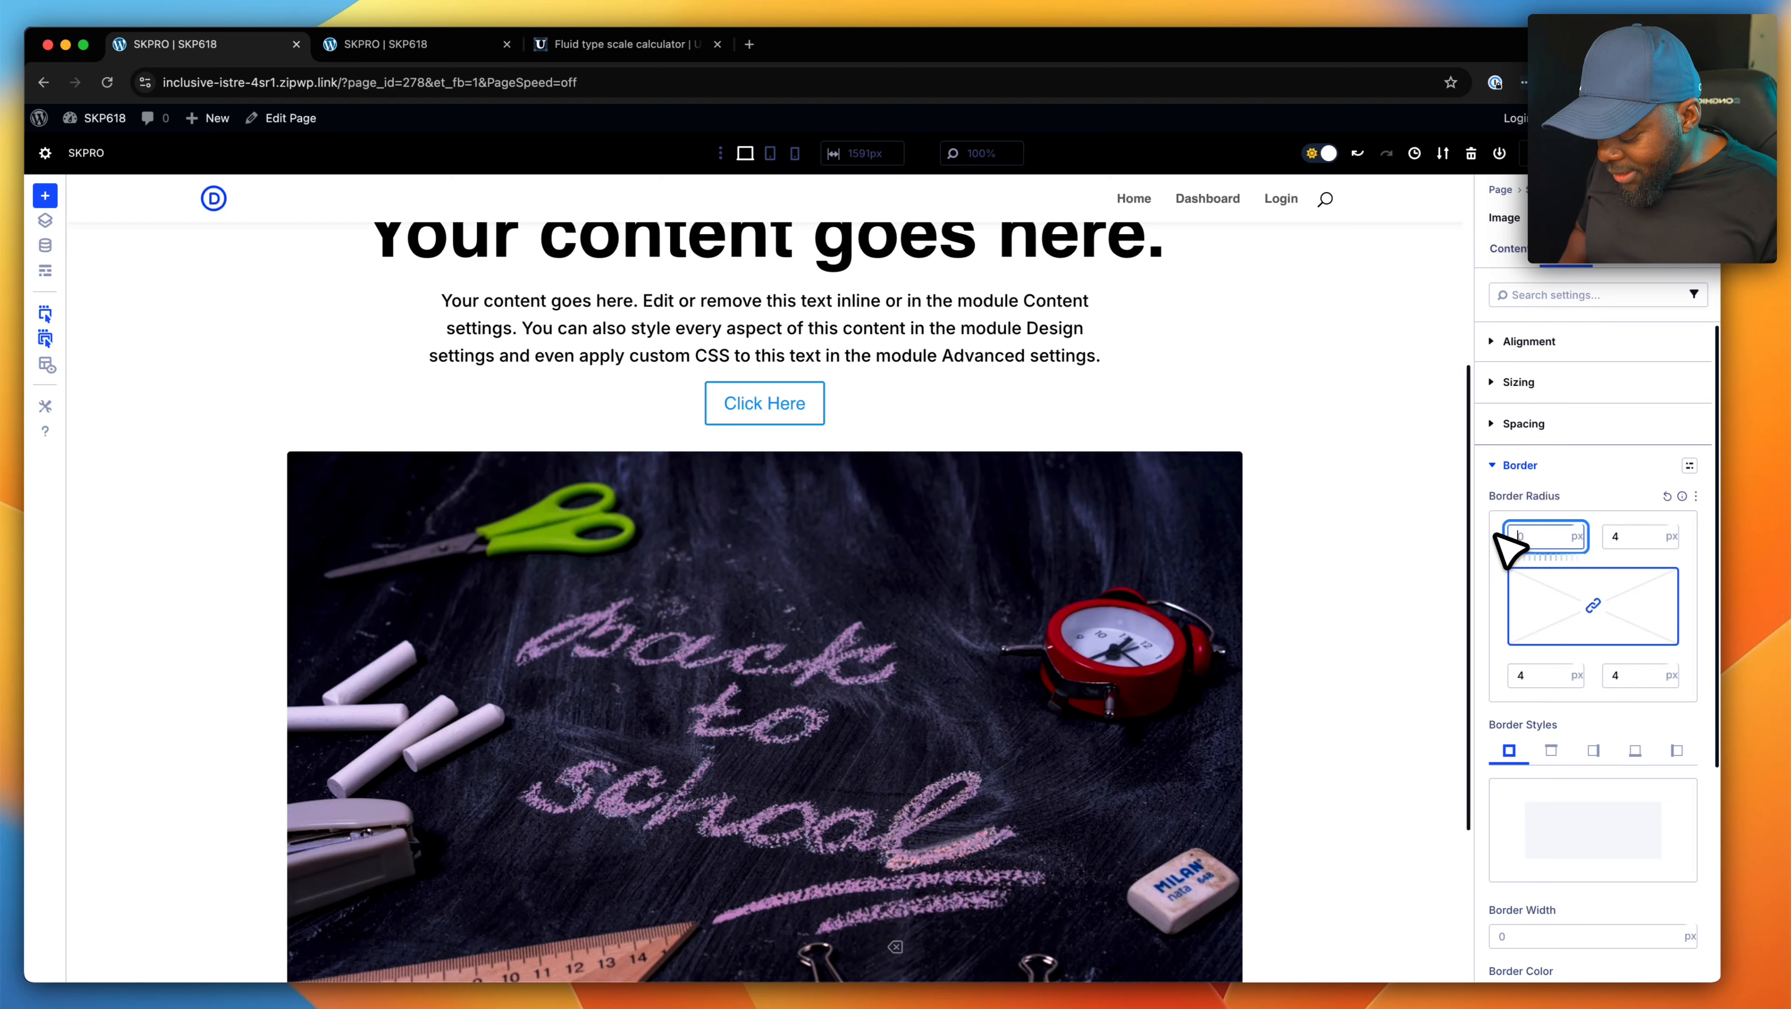
{"action": "type", "text": "8"}
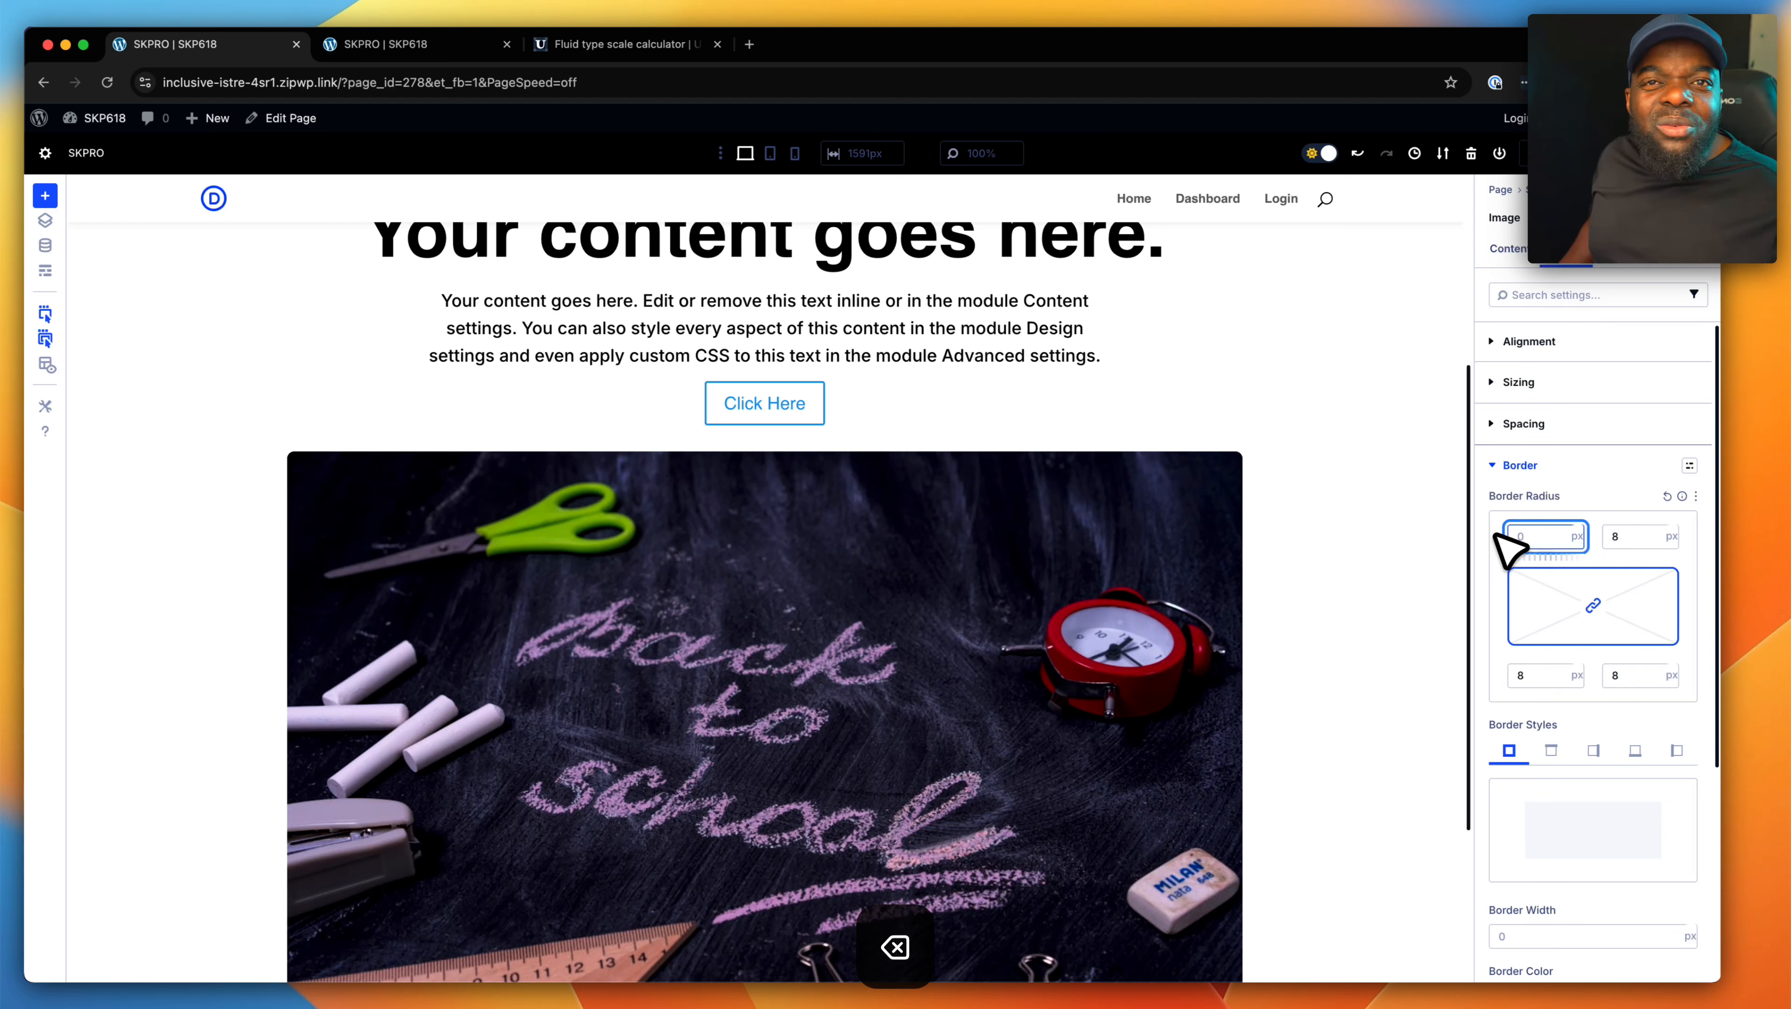
{"action": "key", "text": "BackSpace"}
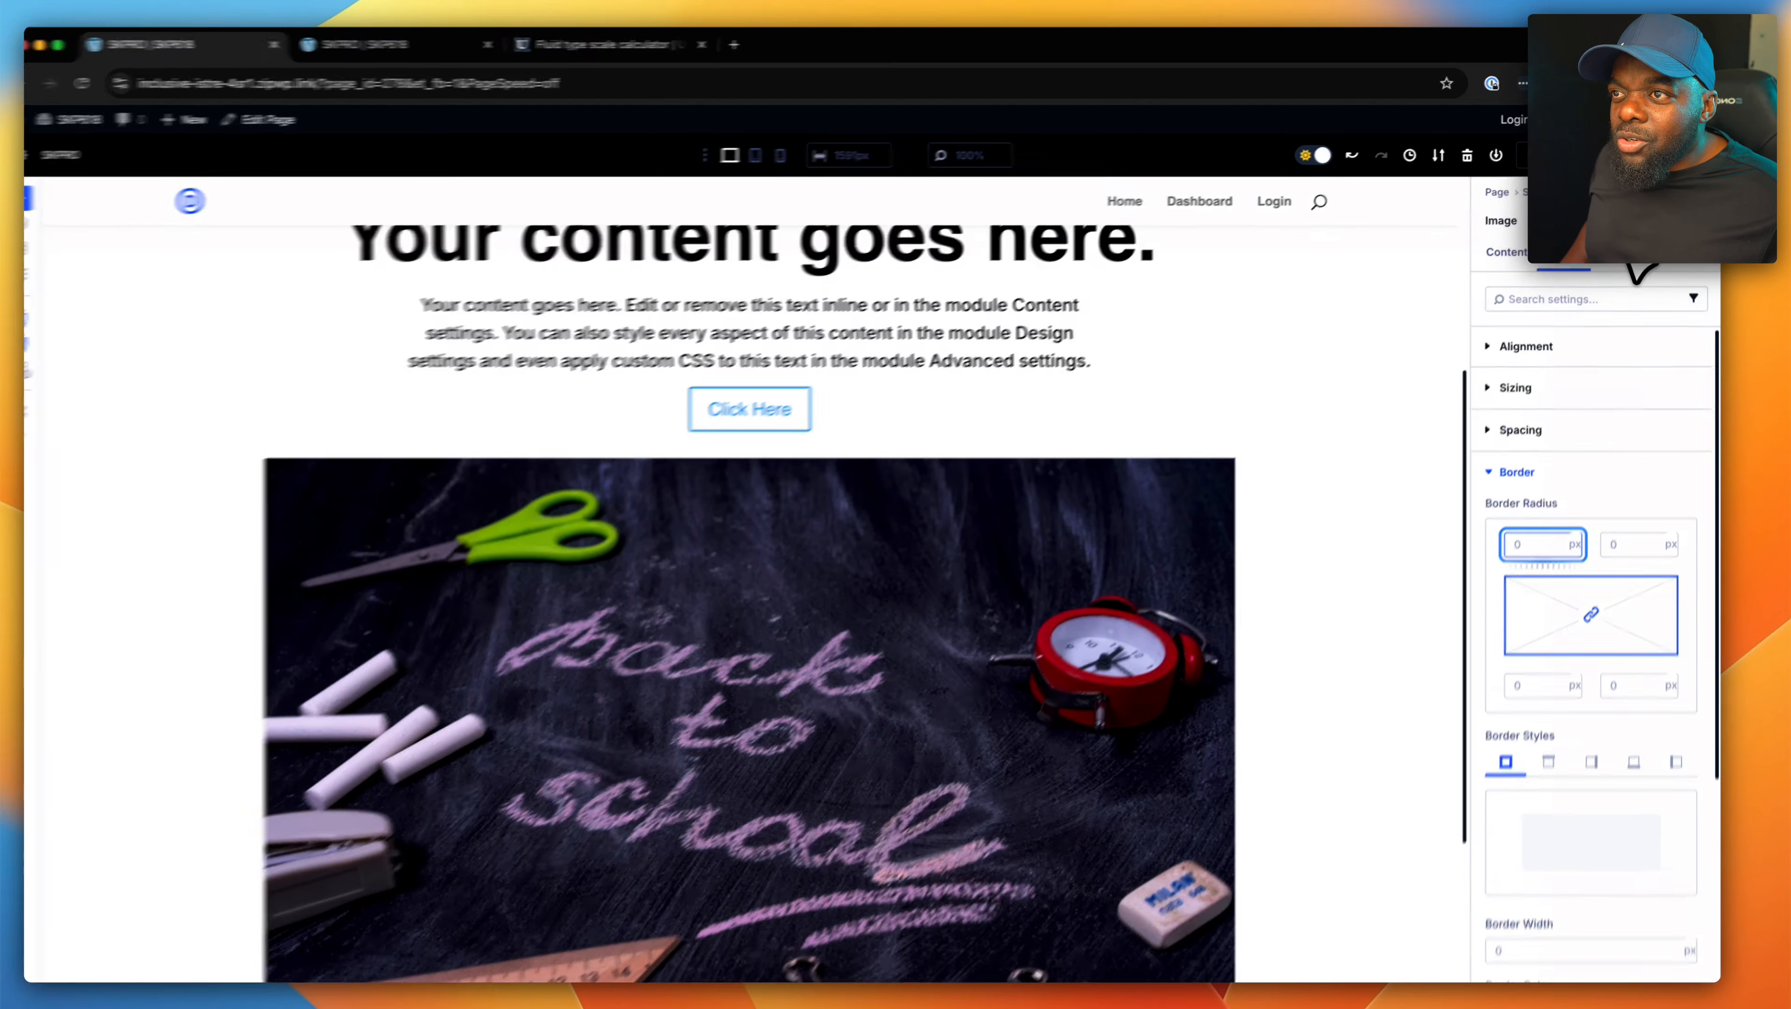
- Assign the CSS class "img-rad-xl" to the back to school Image module, trying the small radius class first
{"action": "left_click", "coordinate": [1624, 253]}
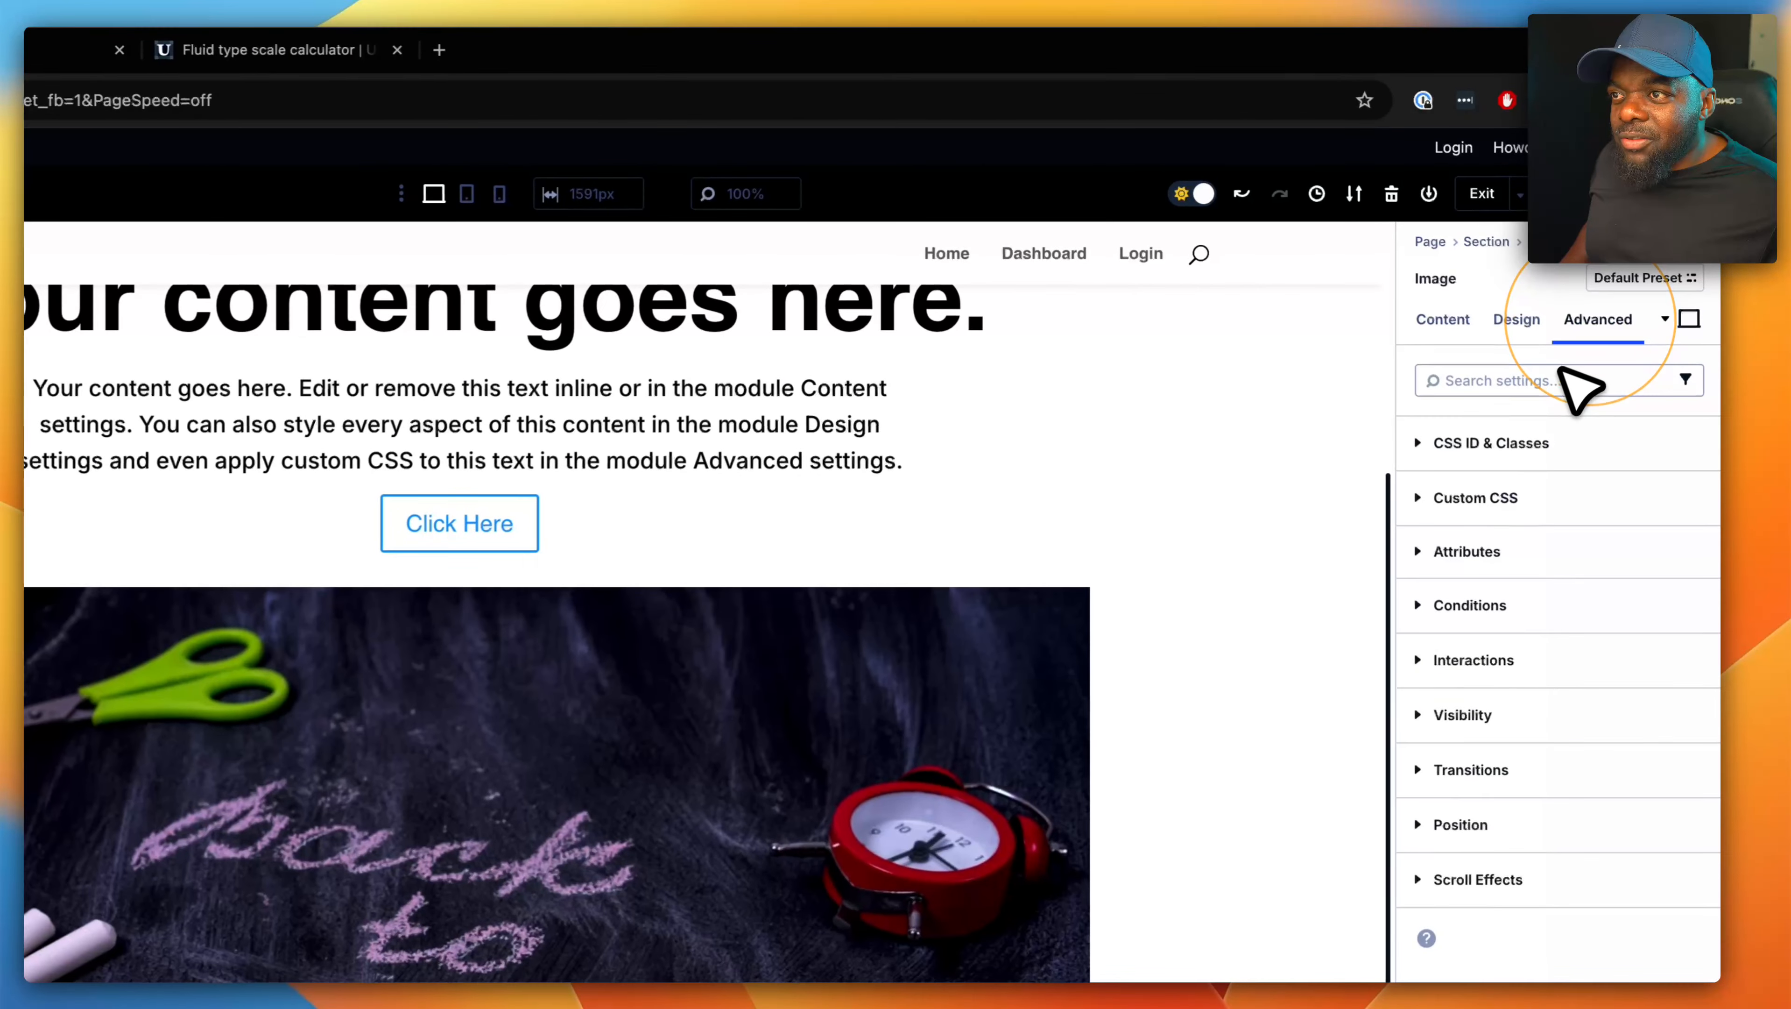
{"action": "left_click", "coordinate": [1511, 445]}
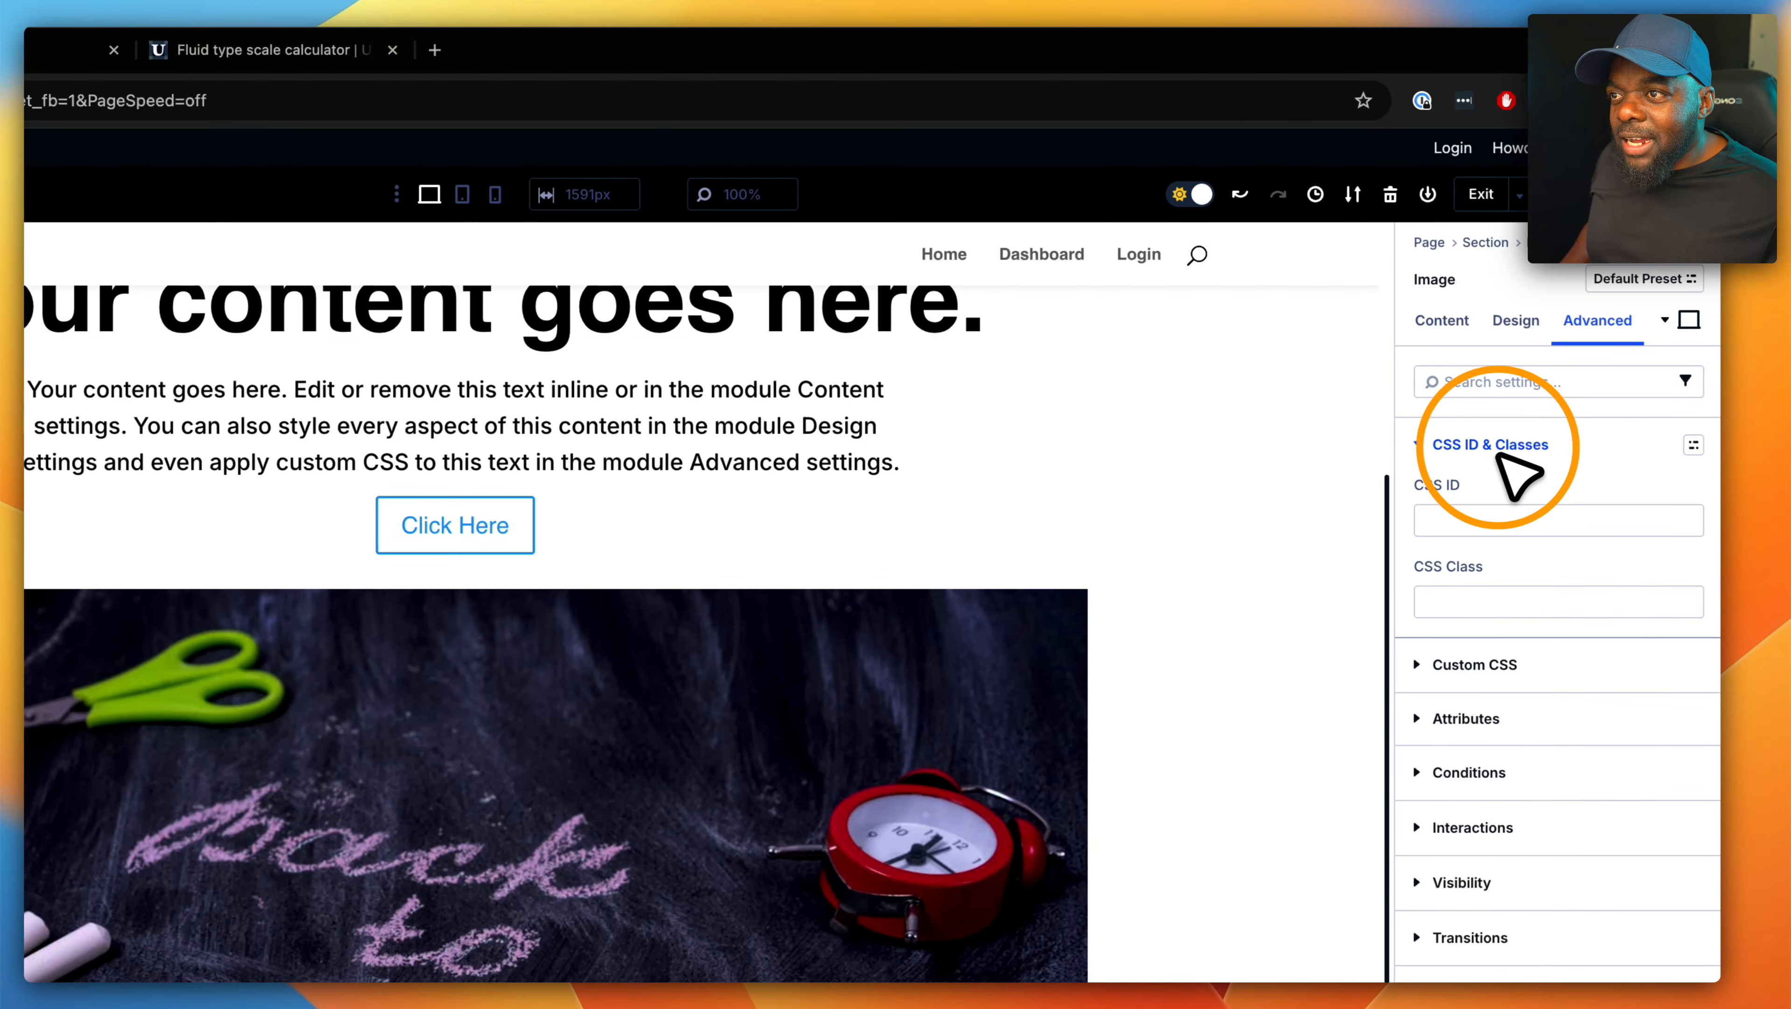
{"action": "left_click", "coordinate": [1445, 604]}
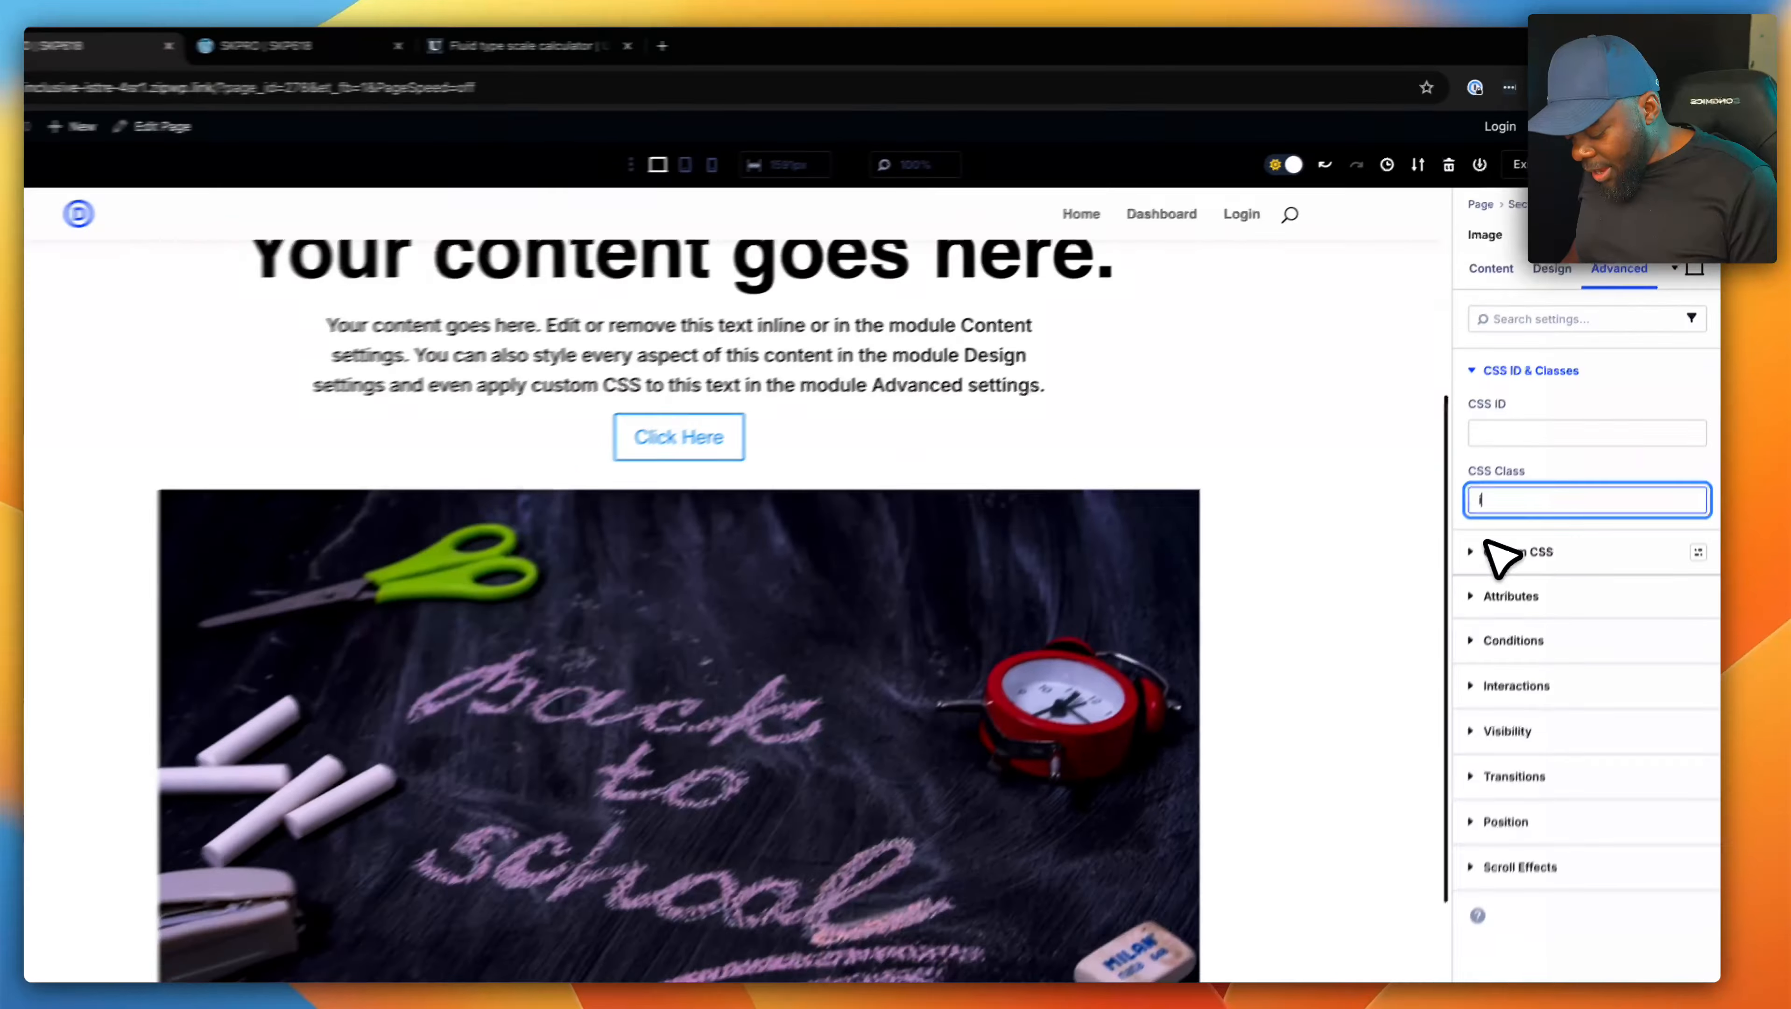
{"action": "type", "text": "im"}
{"action": "type", "text": "g"}
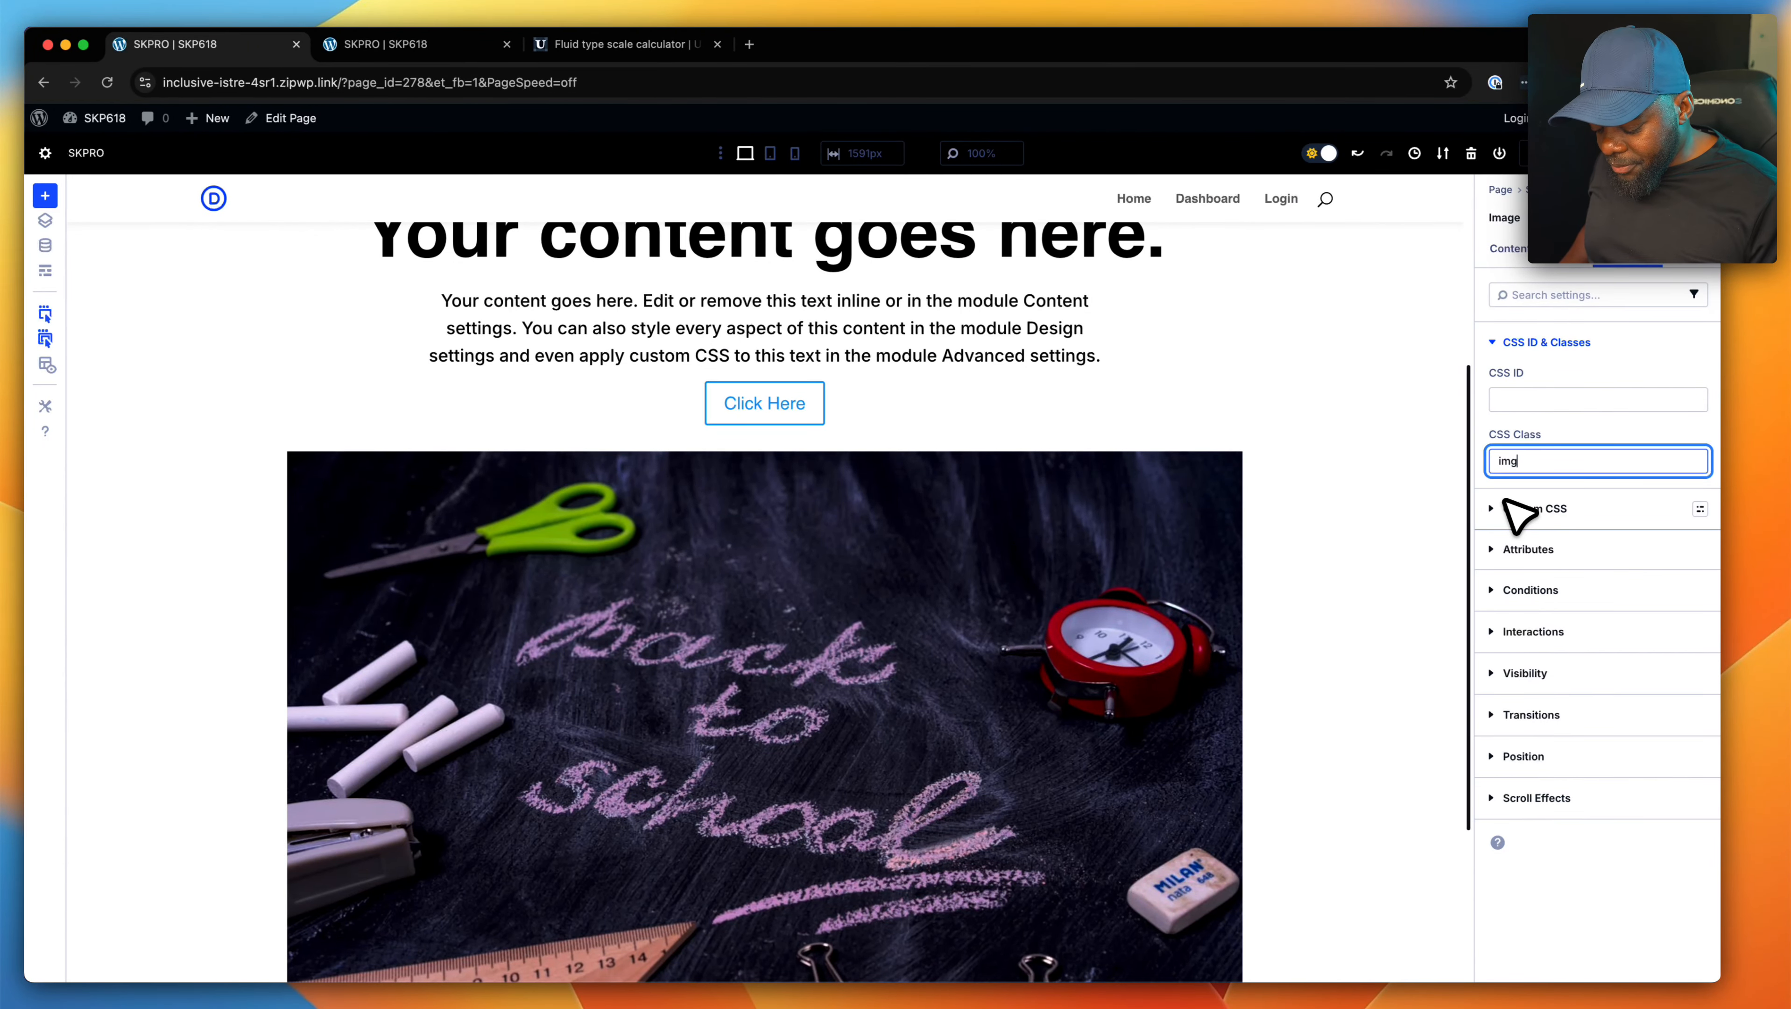
{"action": "type", "text": "-rad-s"}
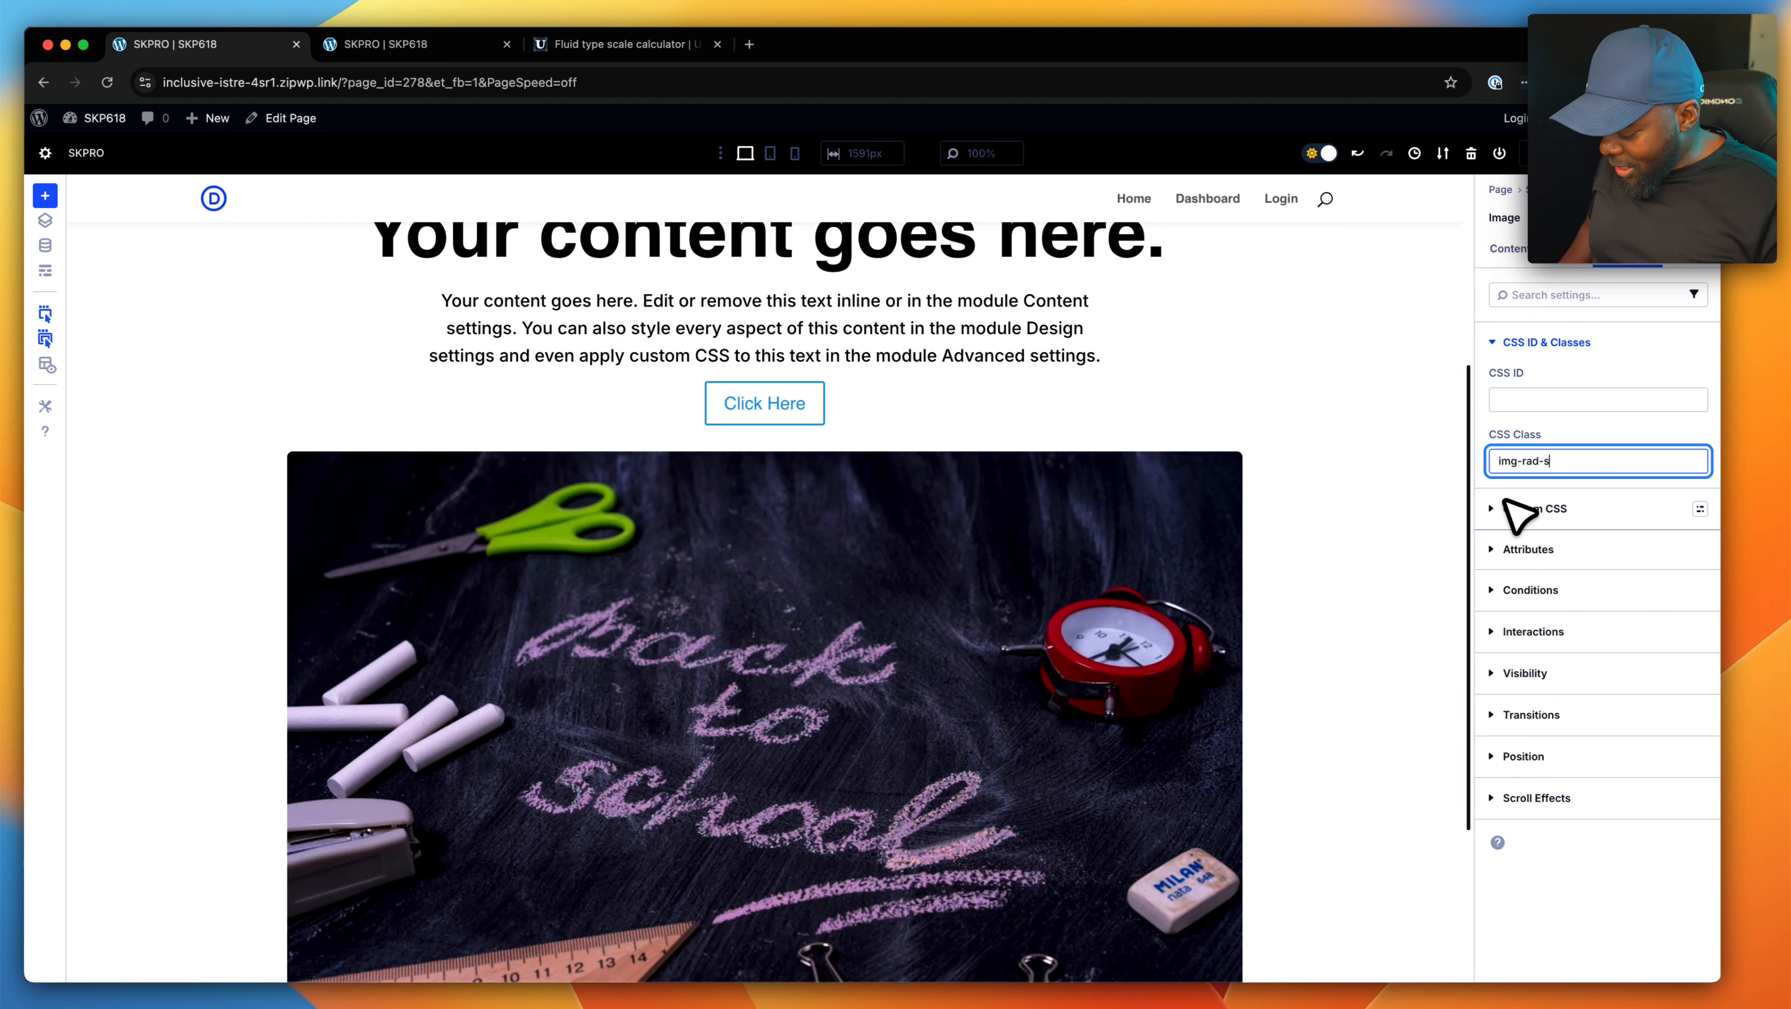
{"action": "key", "text": "BackSpace"}
{"action": "key", "text": "BackSpace"}
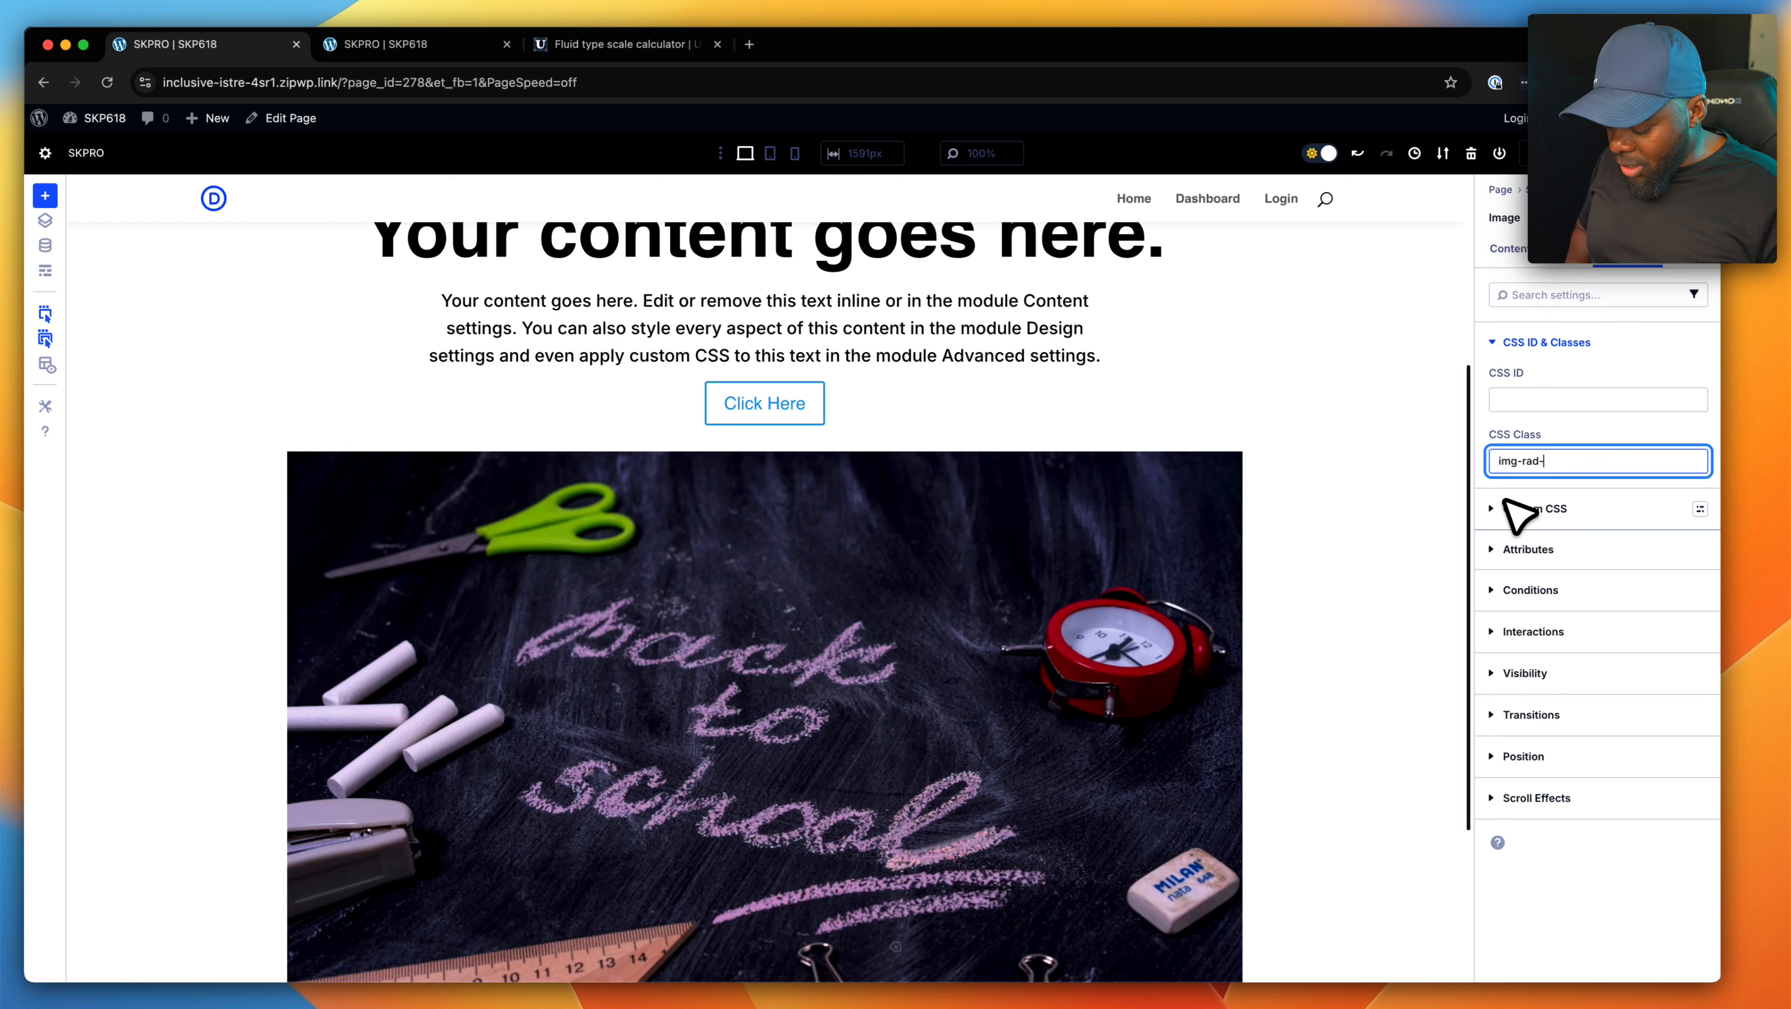
{"action": "key", "text": "BackSpace"}
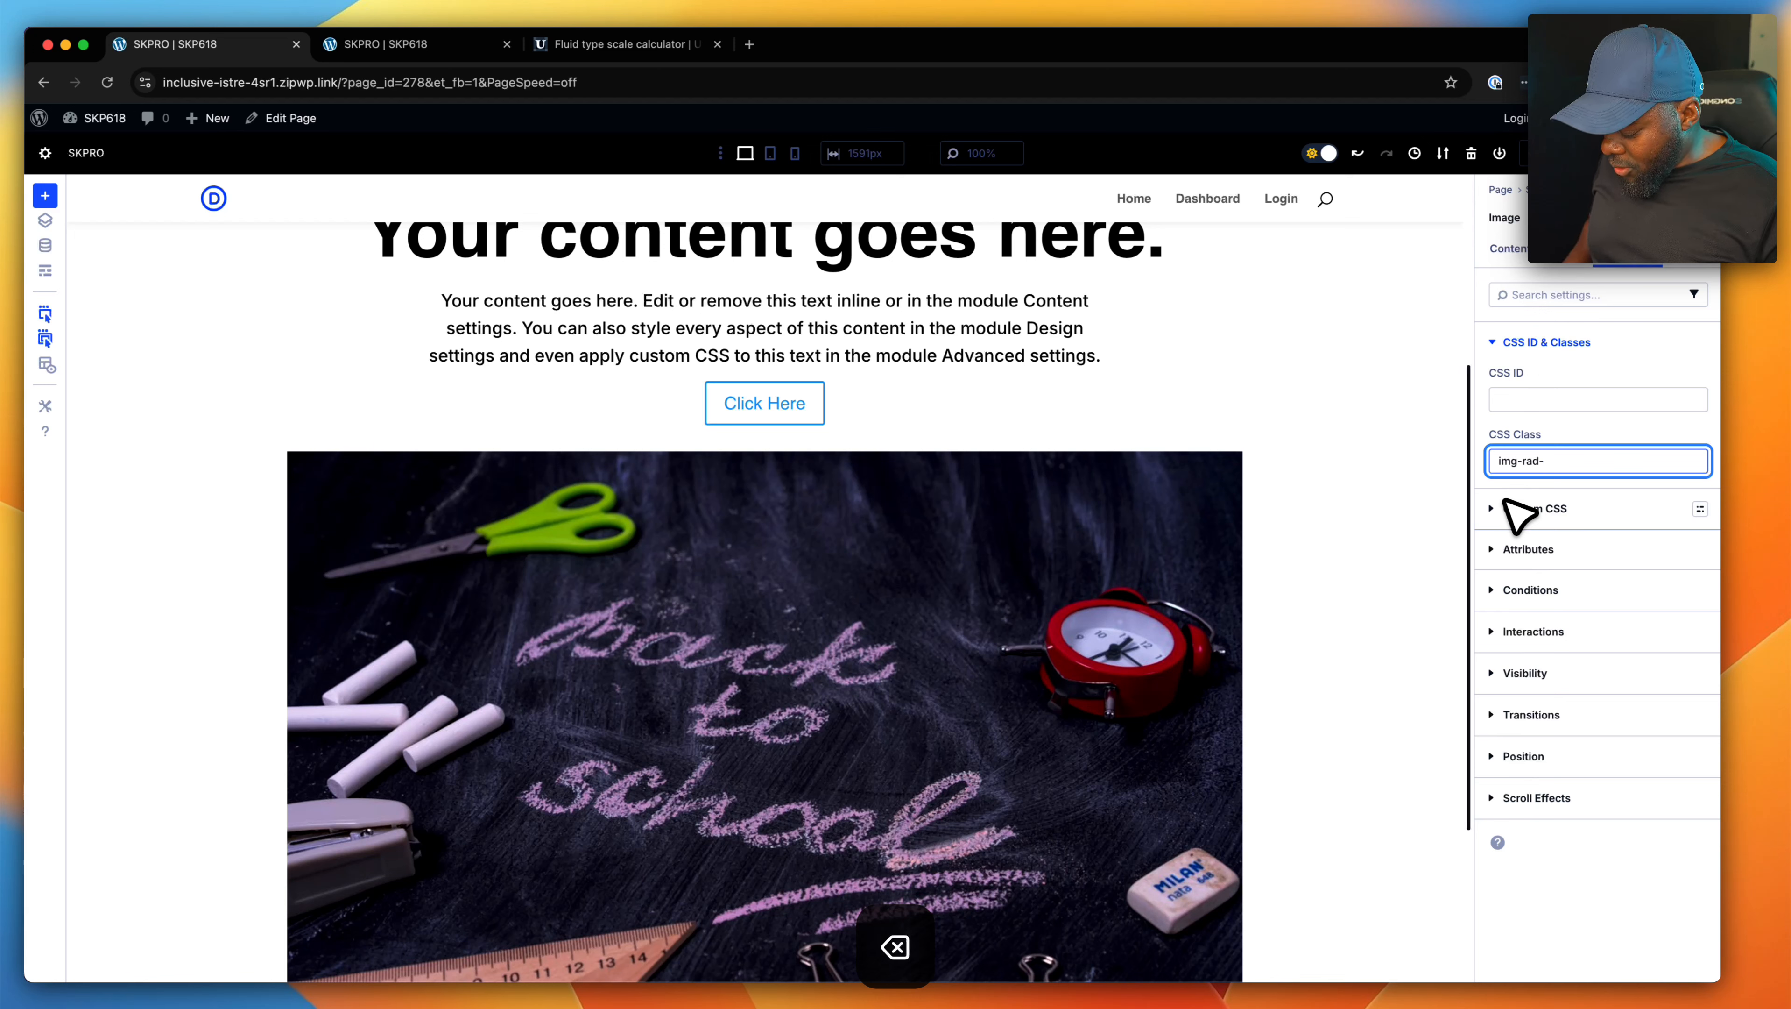
{"action": "type", "text": "xl"}
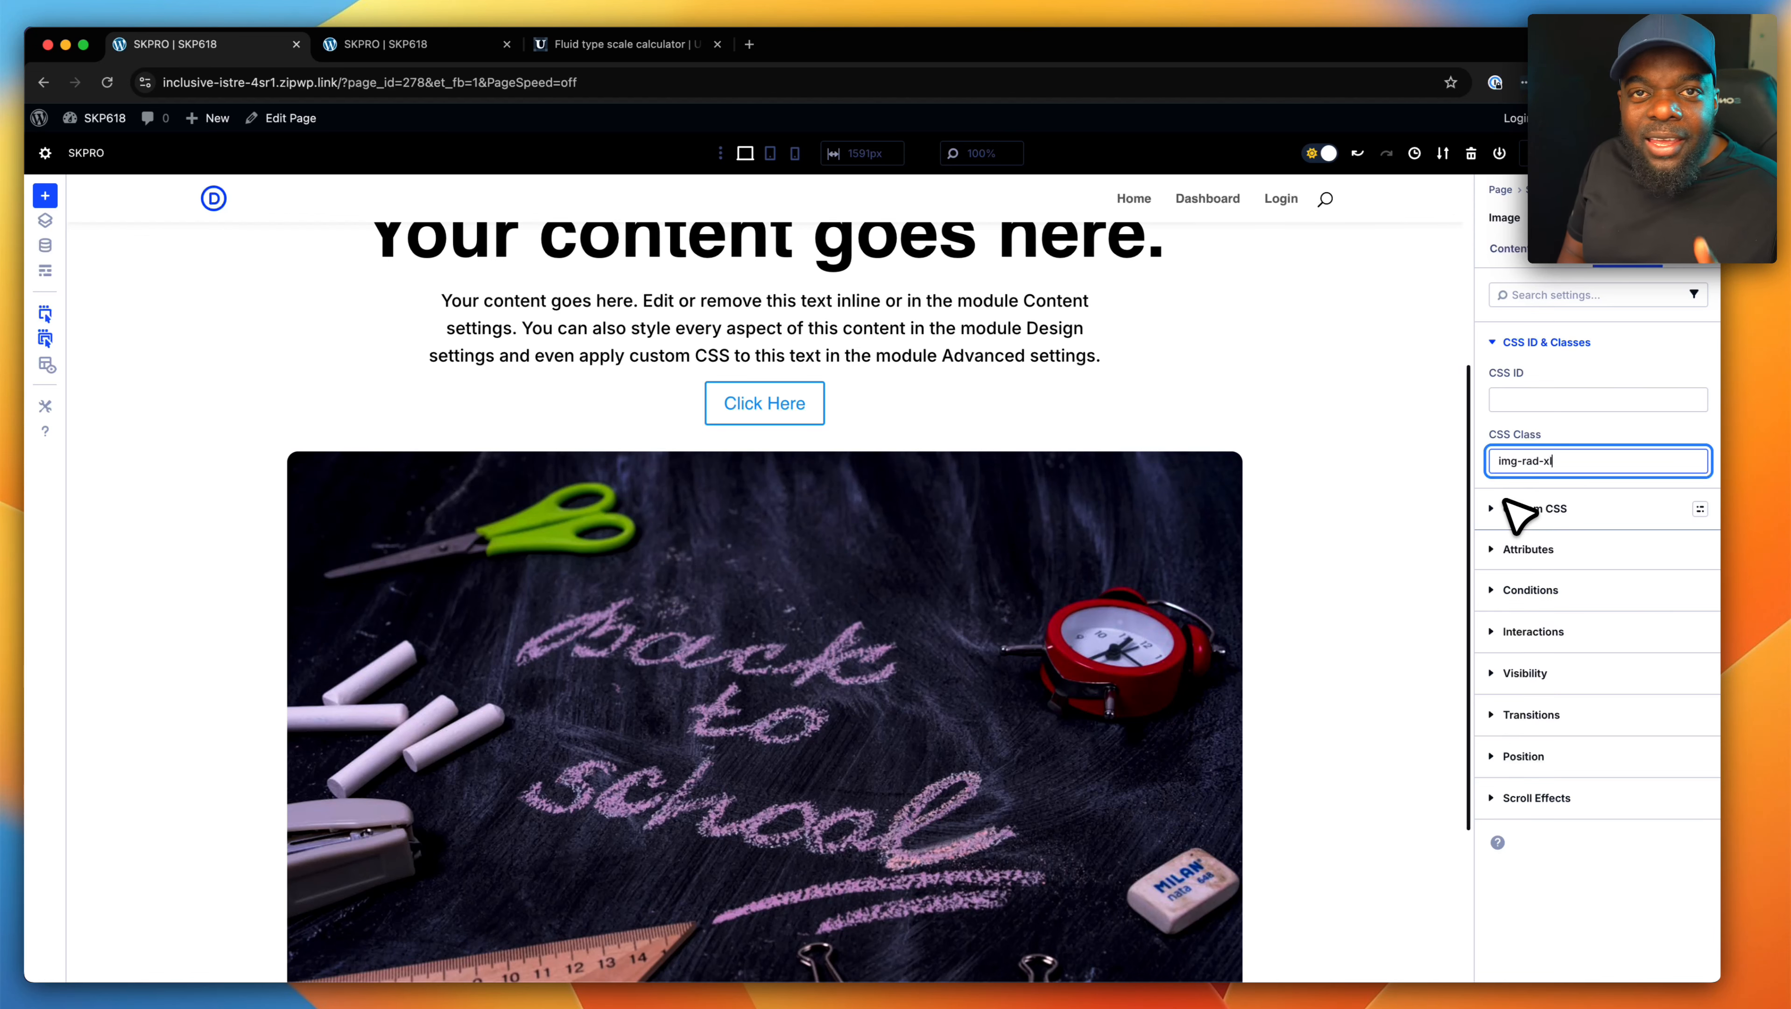
{"action": "scroll", "coordinate": [1300, 424], "scroll_direction": "up", "scroll_amount": 5}
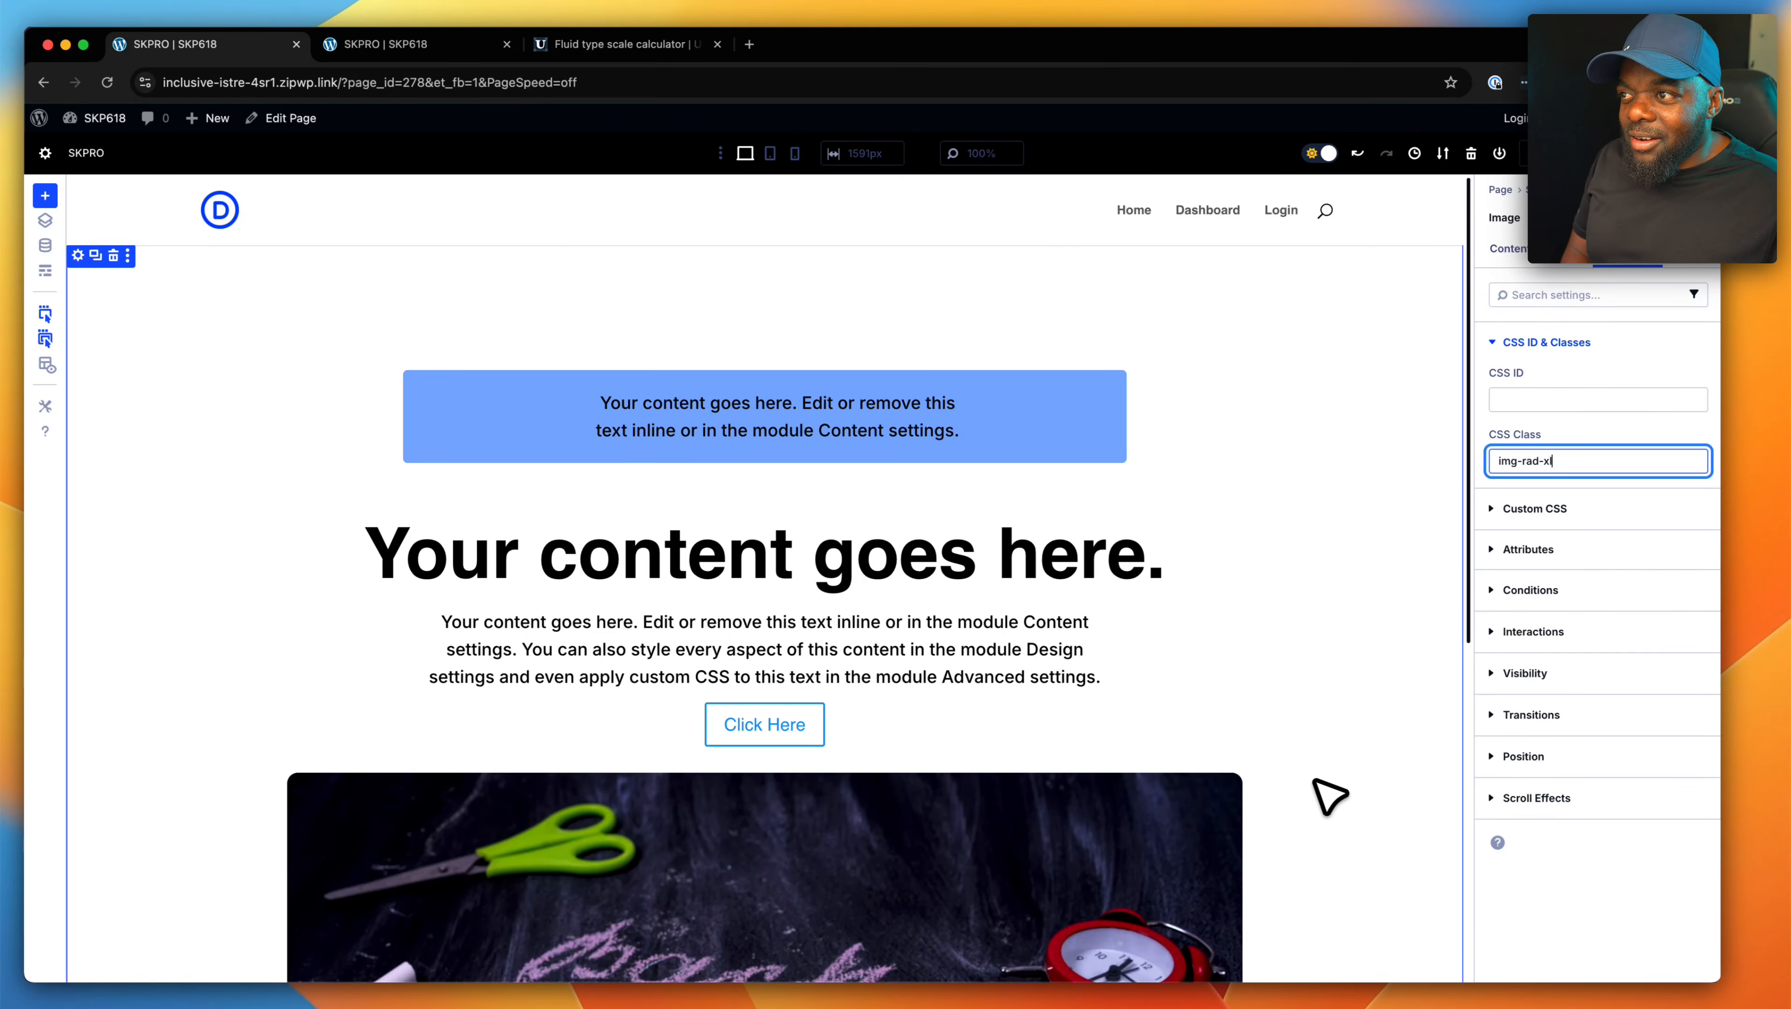
{"action": "scroll", "coordinate": [1356, 809], "scroll_direction": "down", "scroll_amount": 5}
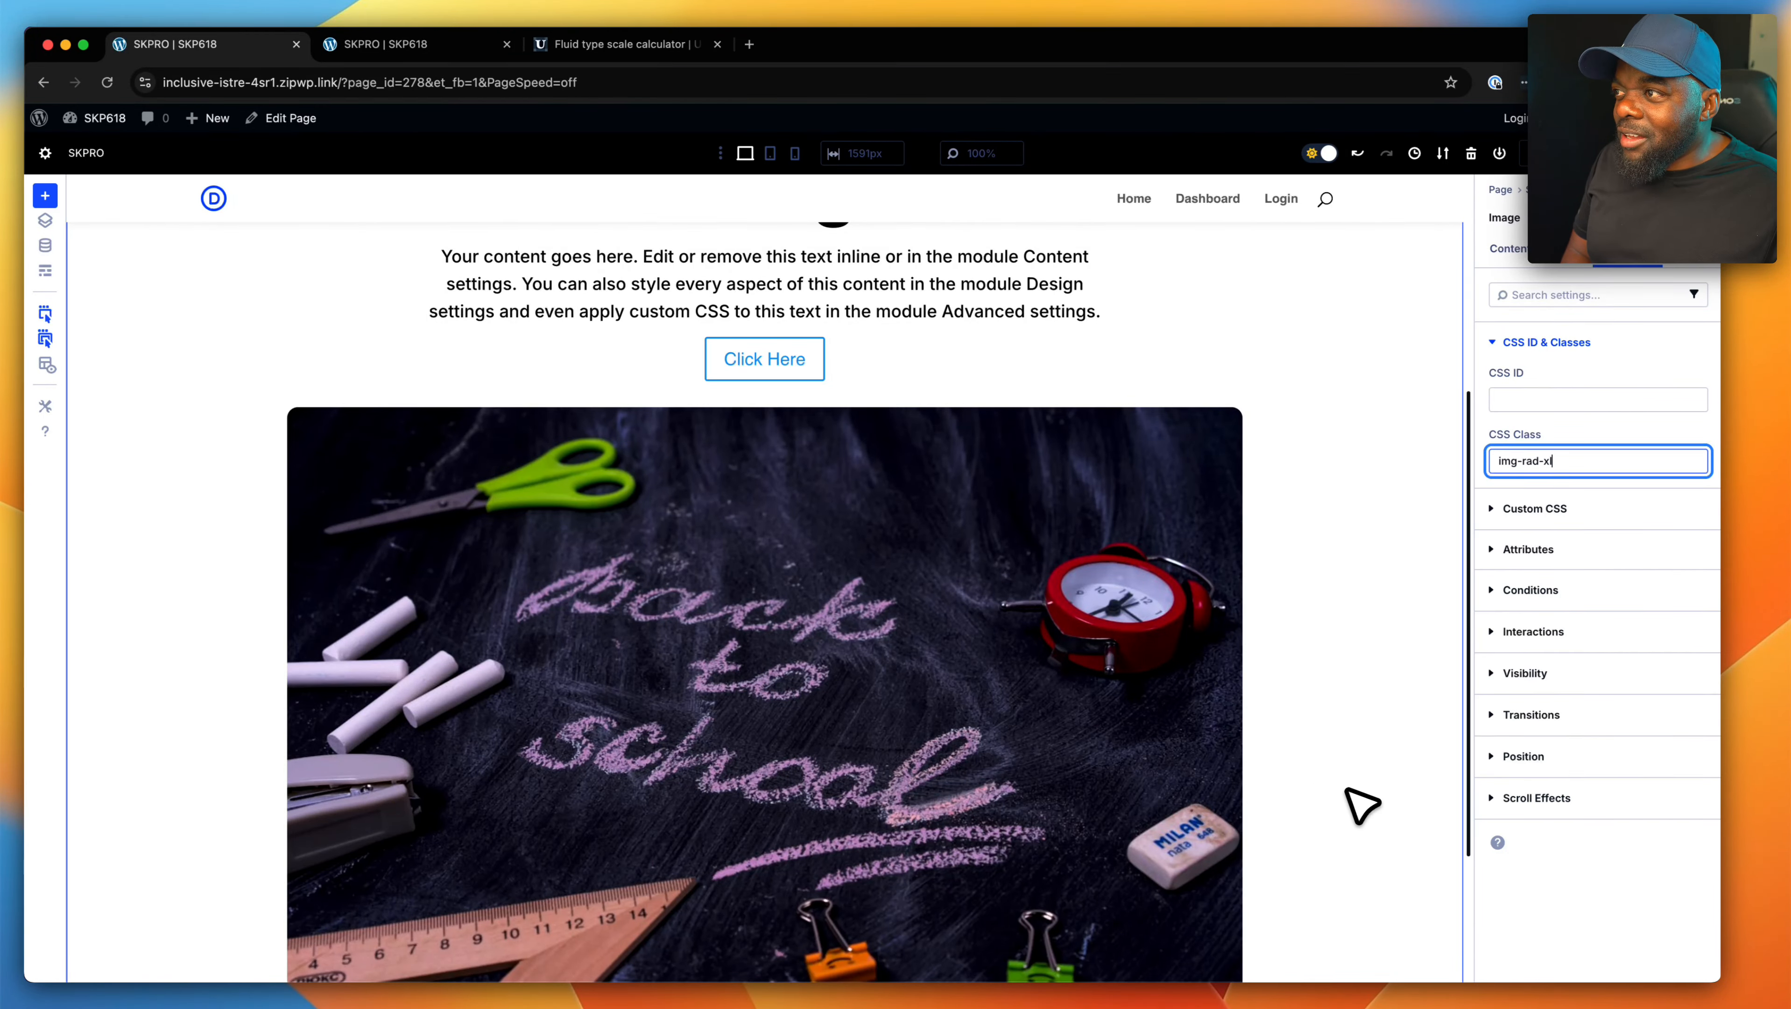
{"action": "scroll", "coordinate": [1360, 805], "scroll_direction": "up", "scroll_amount": 5}
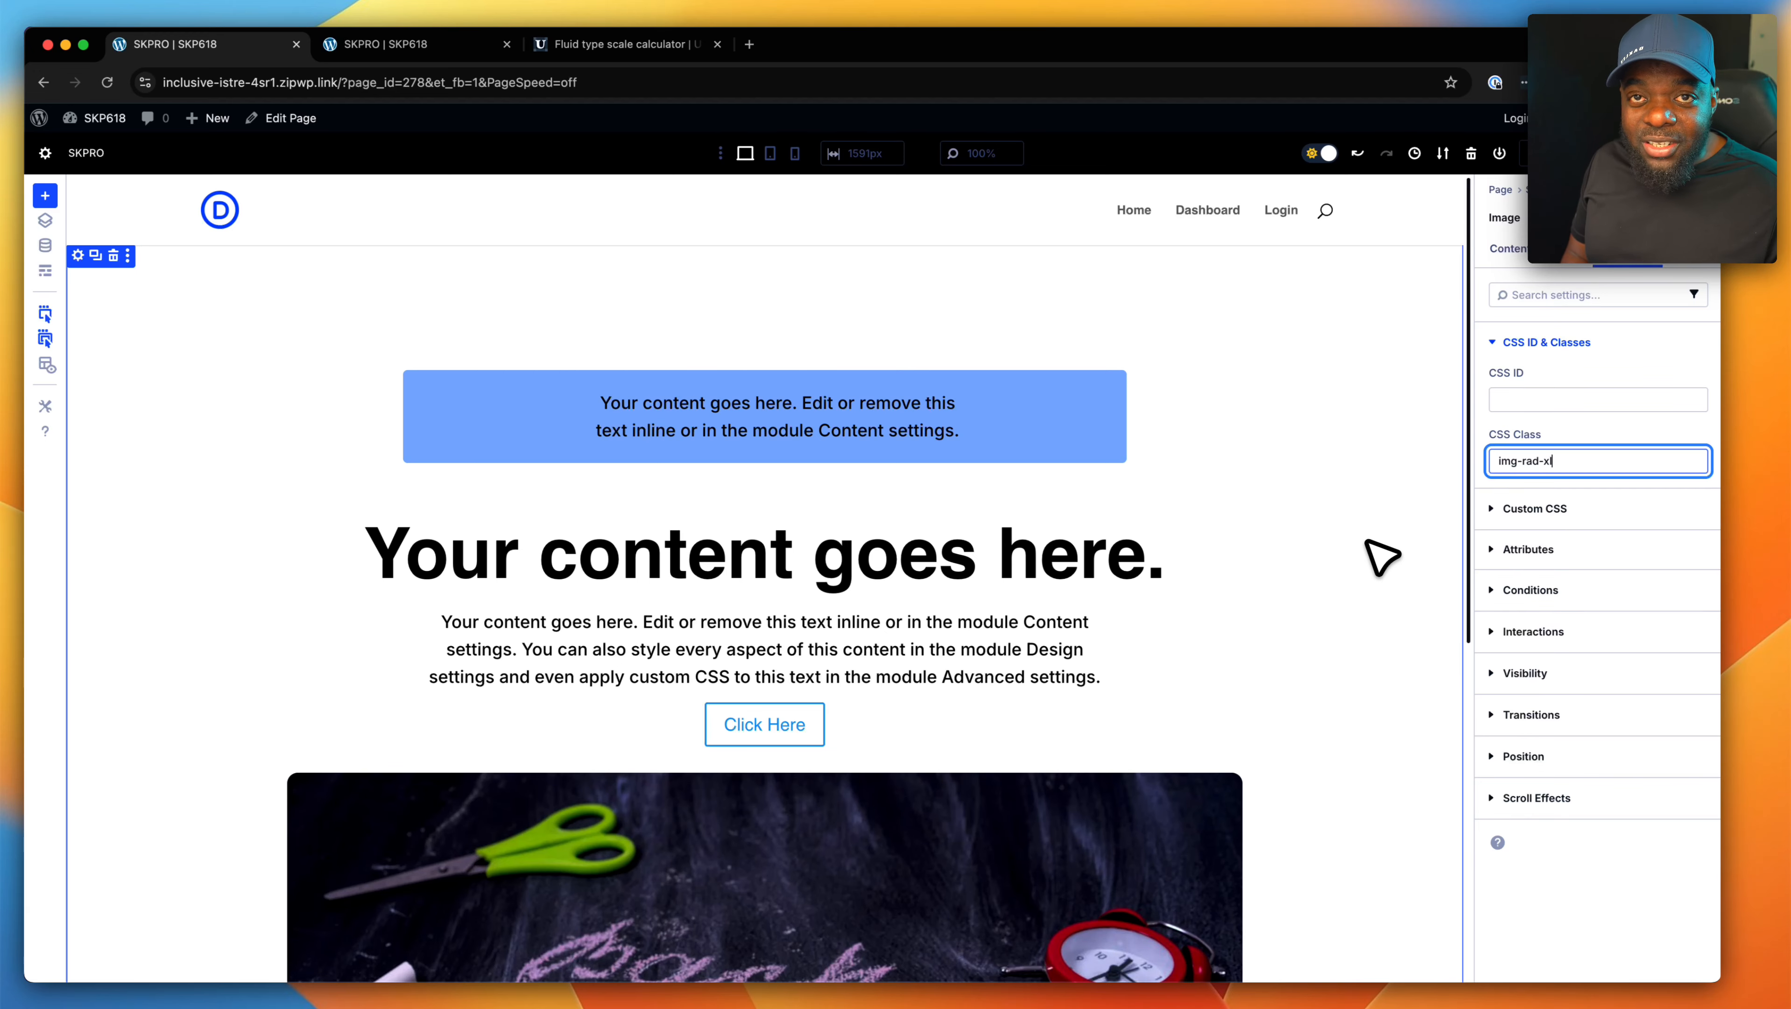
{"action": "scroll", "coordinate": [1370, 554], "scroll_direction": "down", "scroll_amount": 10}
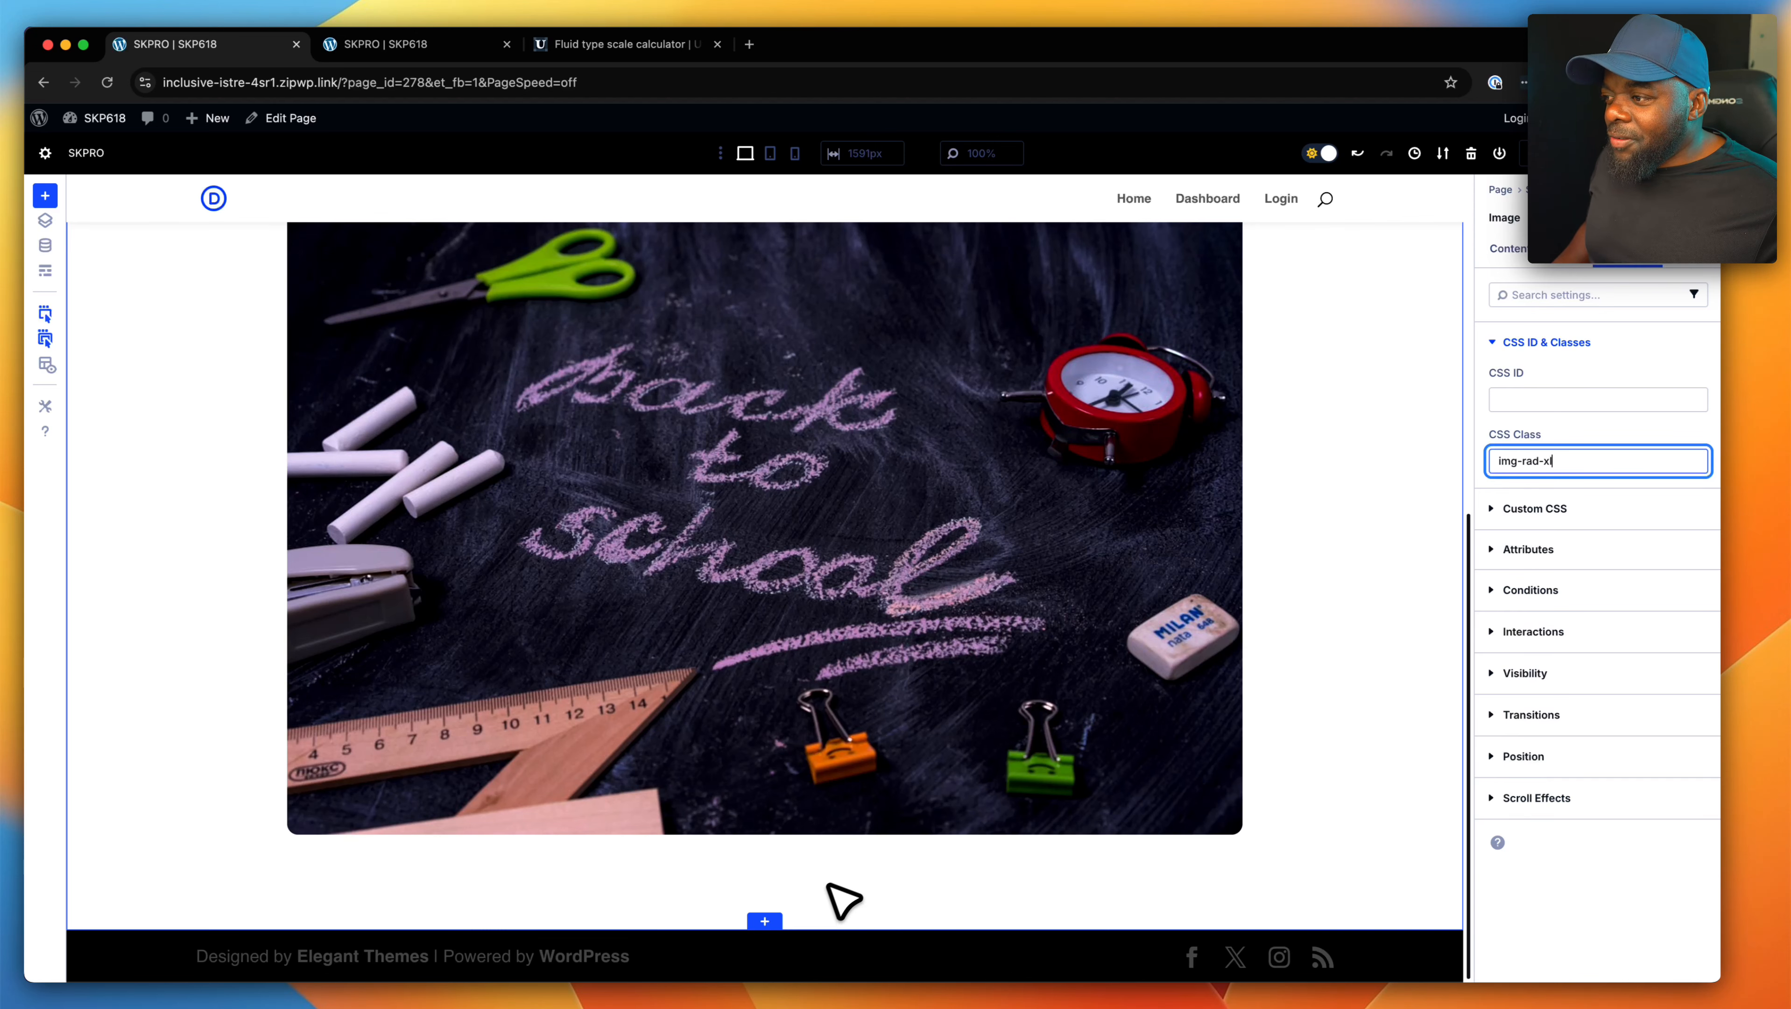
- Open the section's background color picker and close it without choosing a color
{"action": "scroll", "coordinate": [1016, 820], "scroll_direction": "up", "scroll_amount": 5}
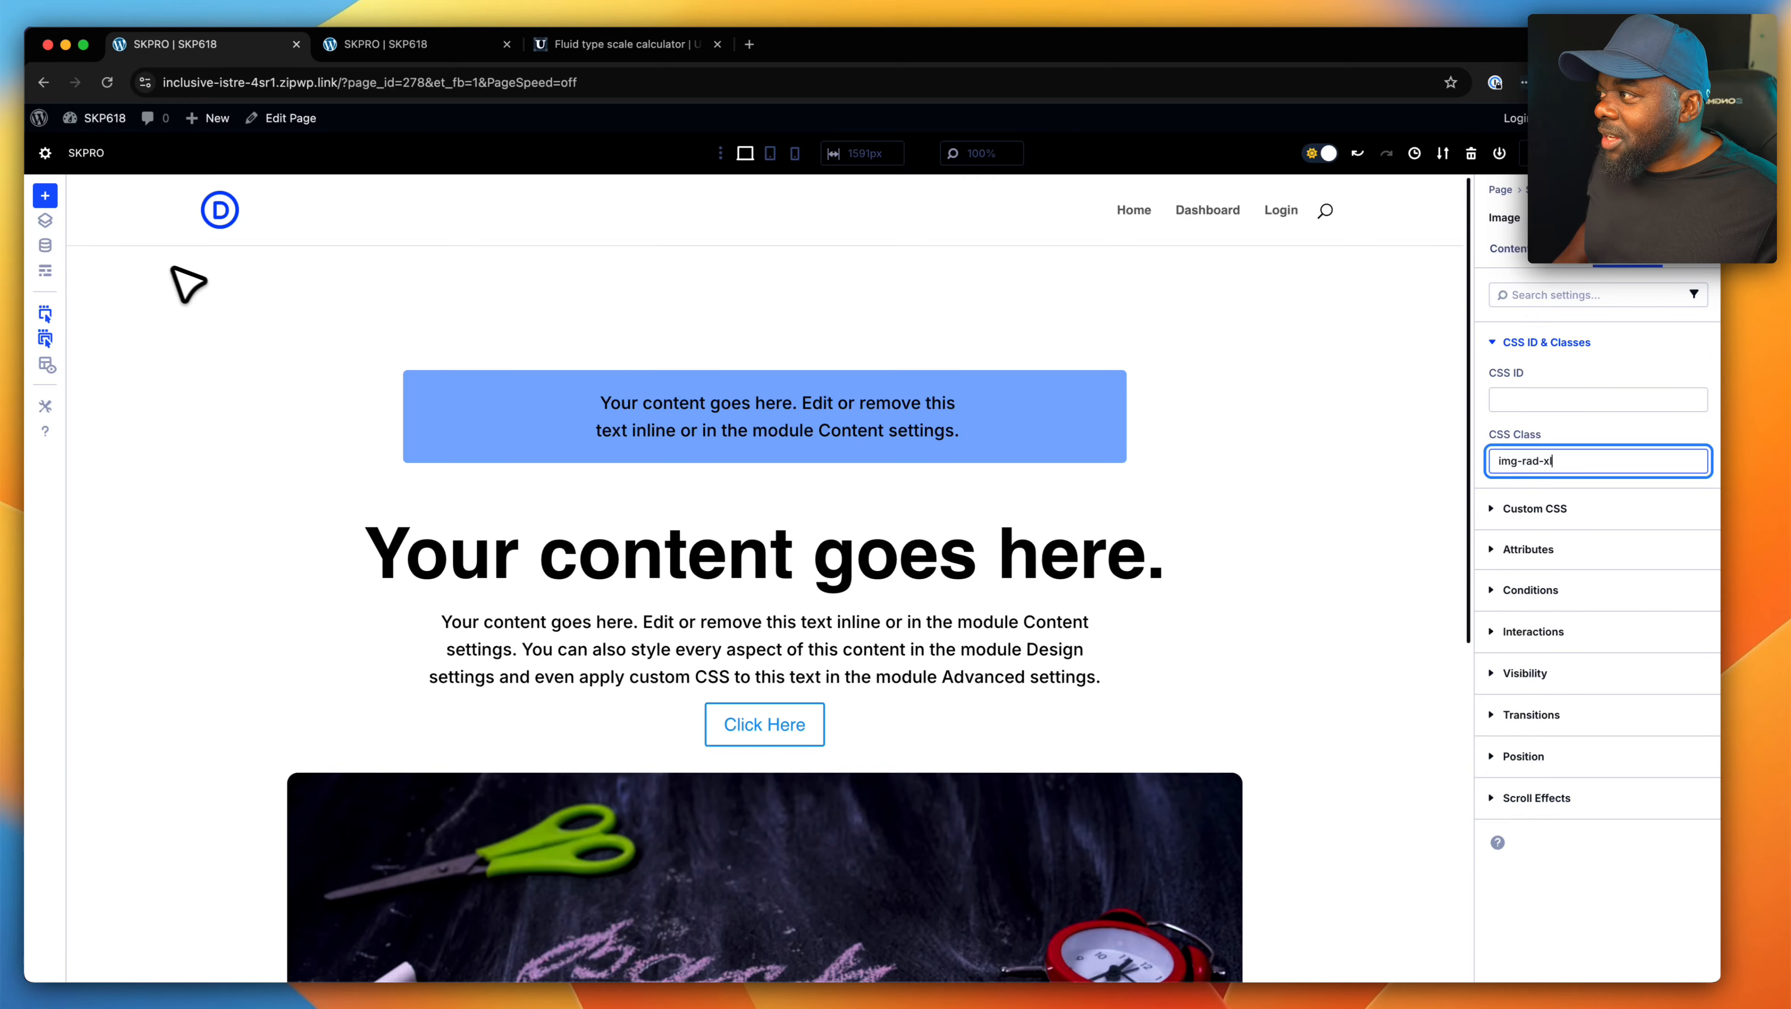
{"action": "left_click", "coordinate": [99, 256]}
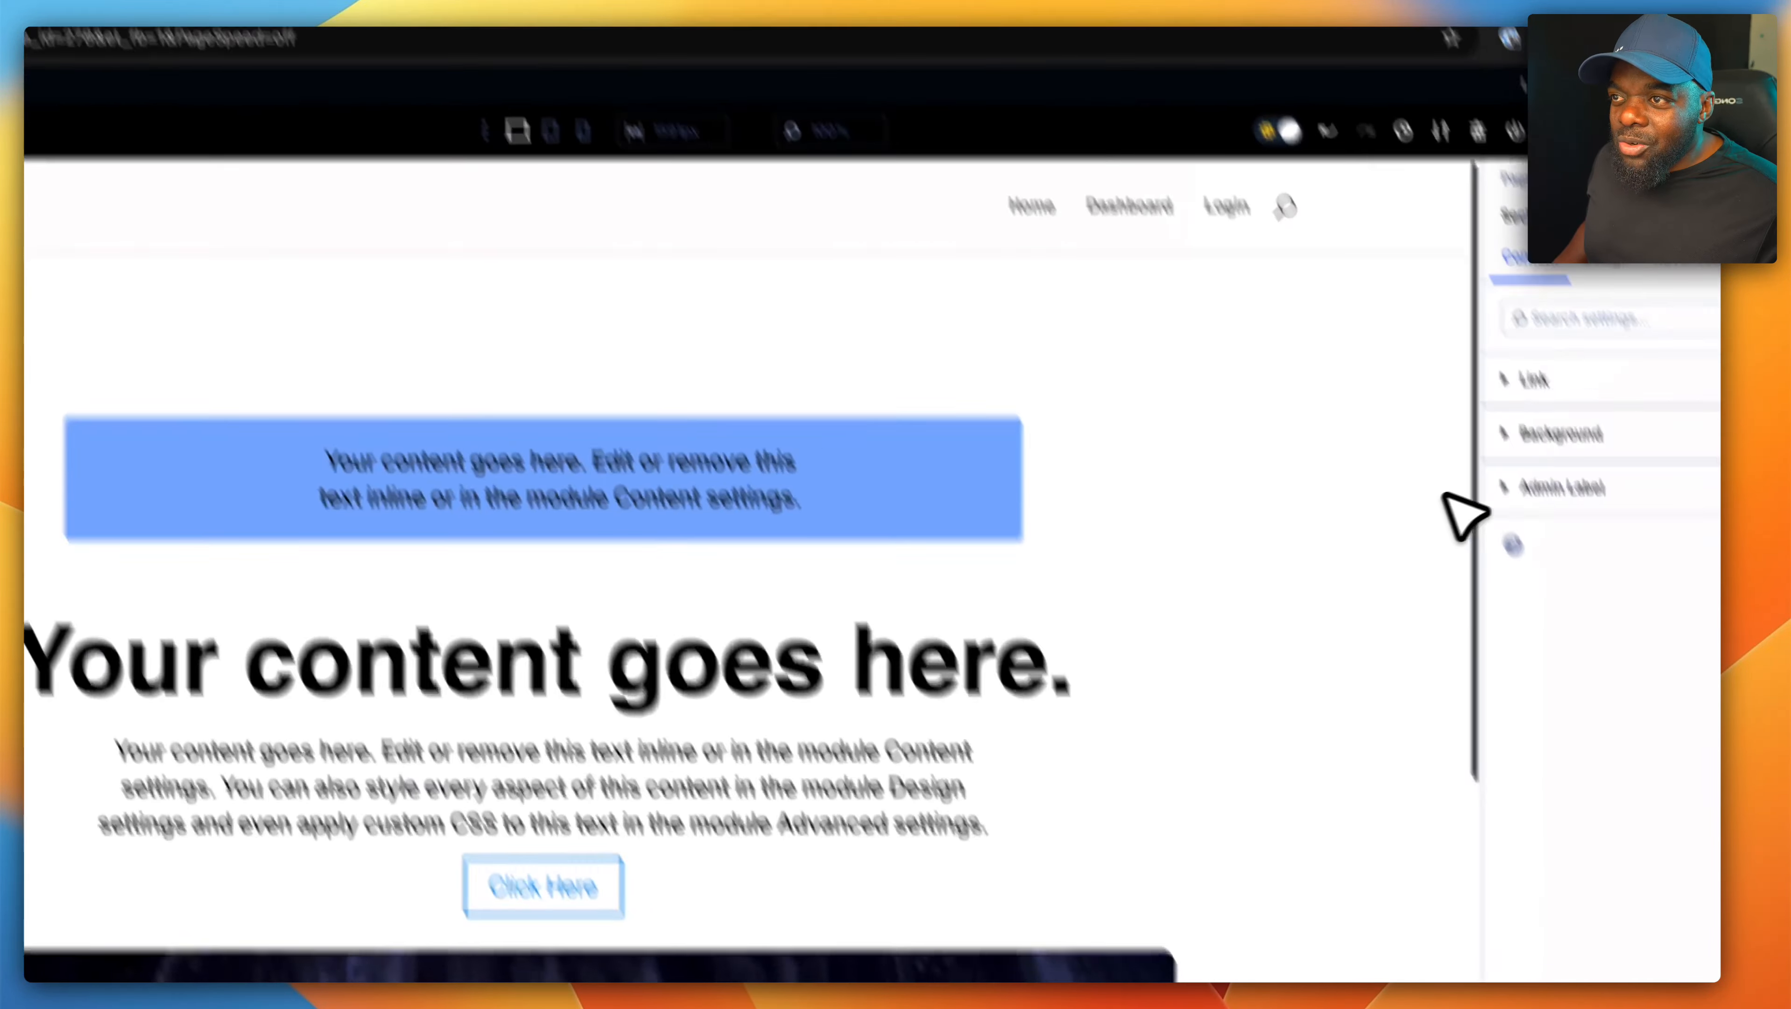
{"action": "left_click", "coordinate": [1572, 390]}
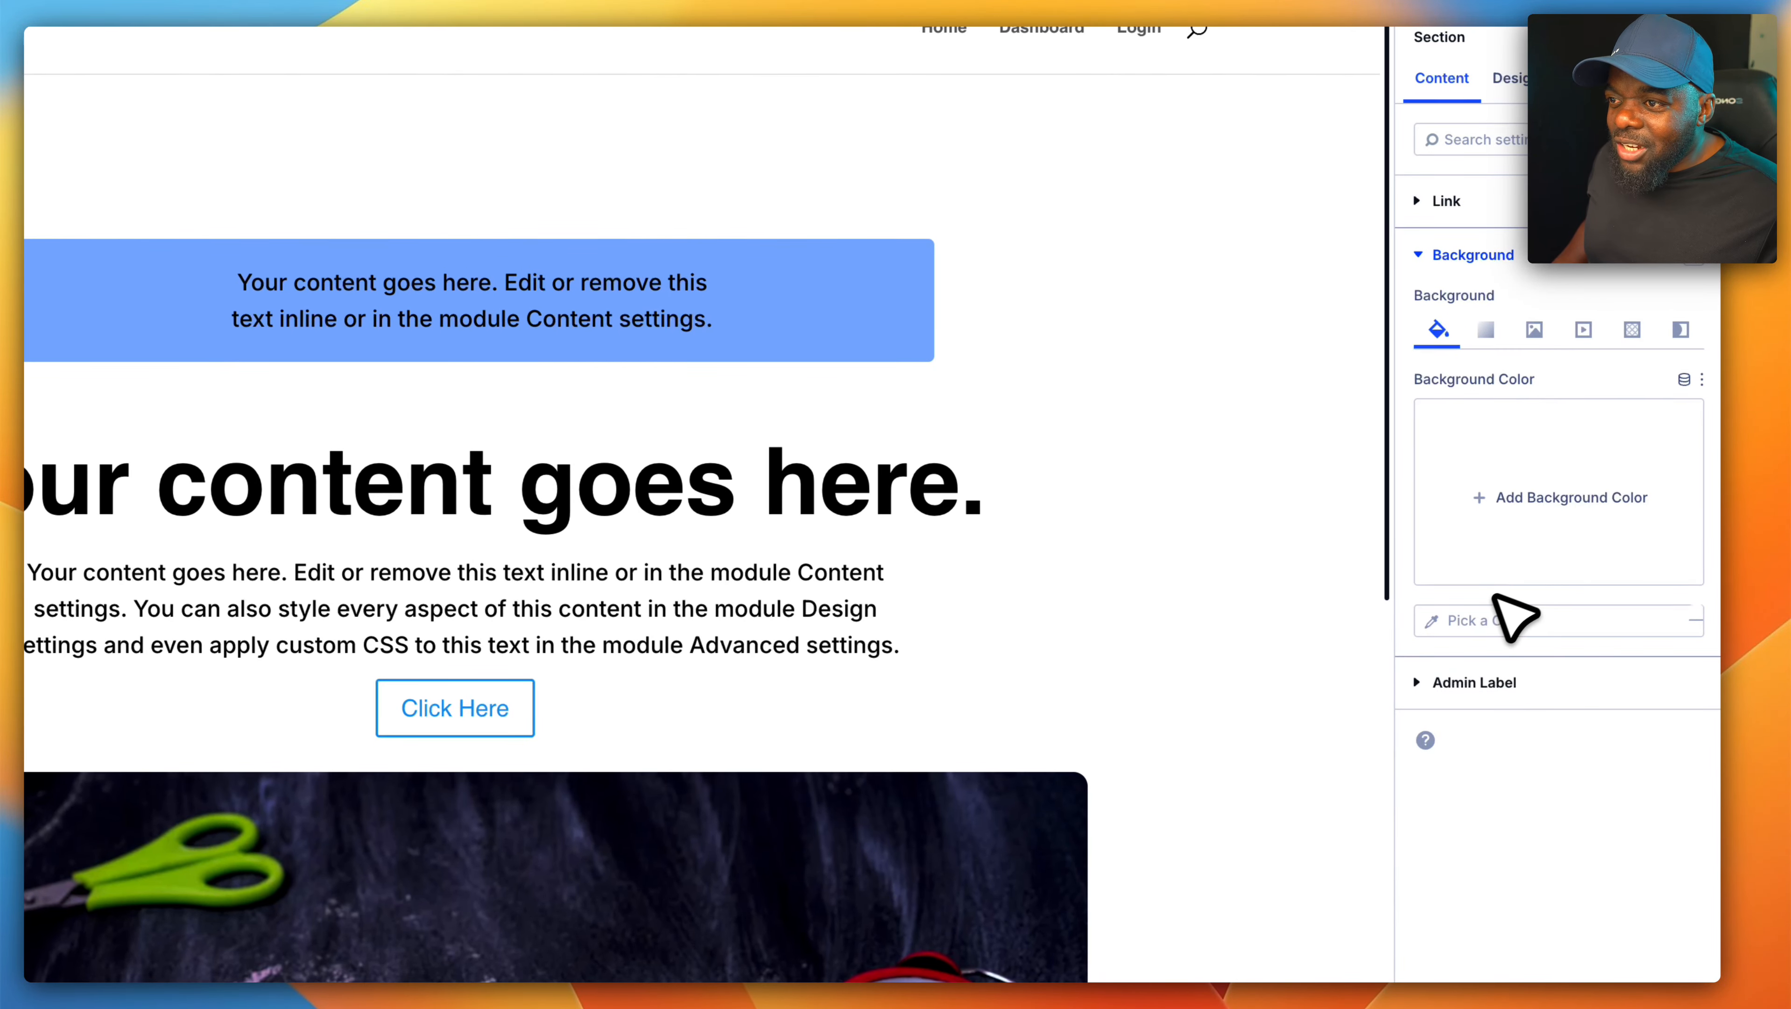
{"action": "left_click", "coordinate": [1442, 642]}
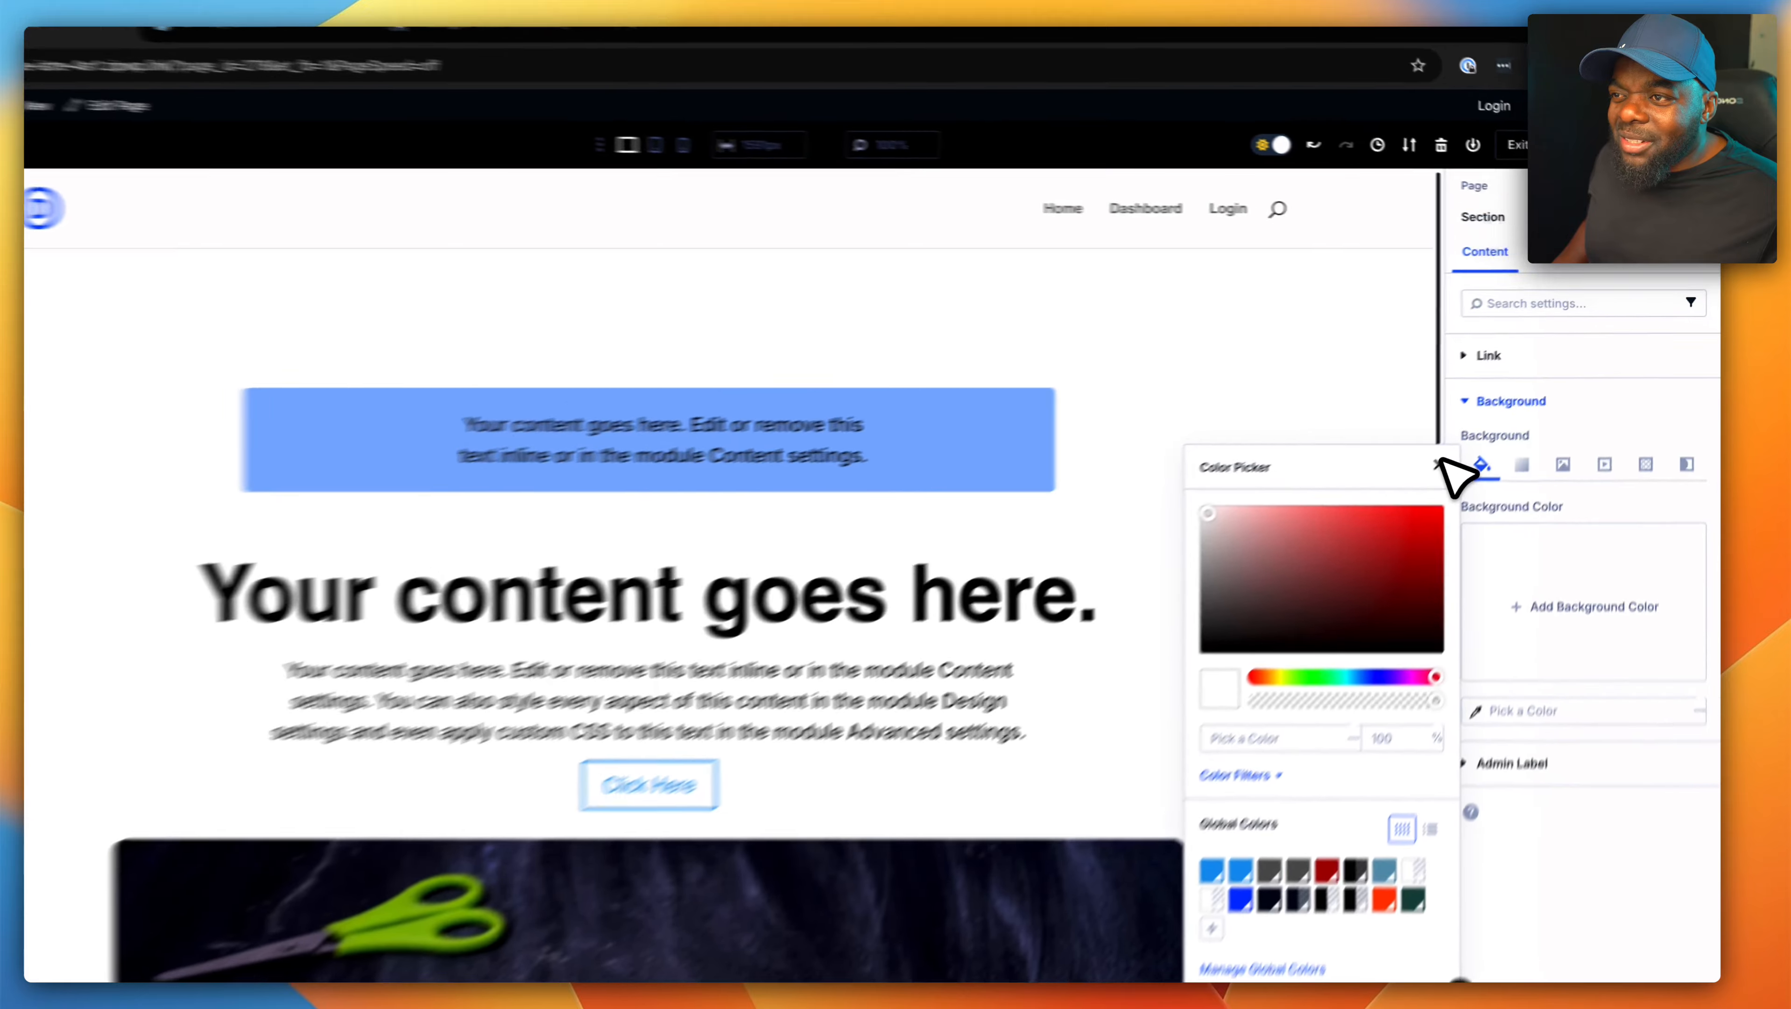
{"action": "left_click", "coordinate": [1470, 439]}
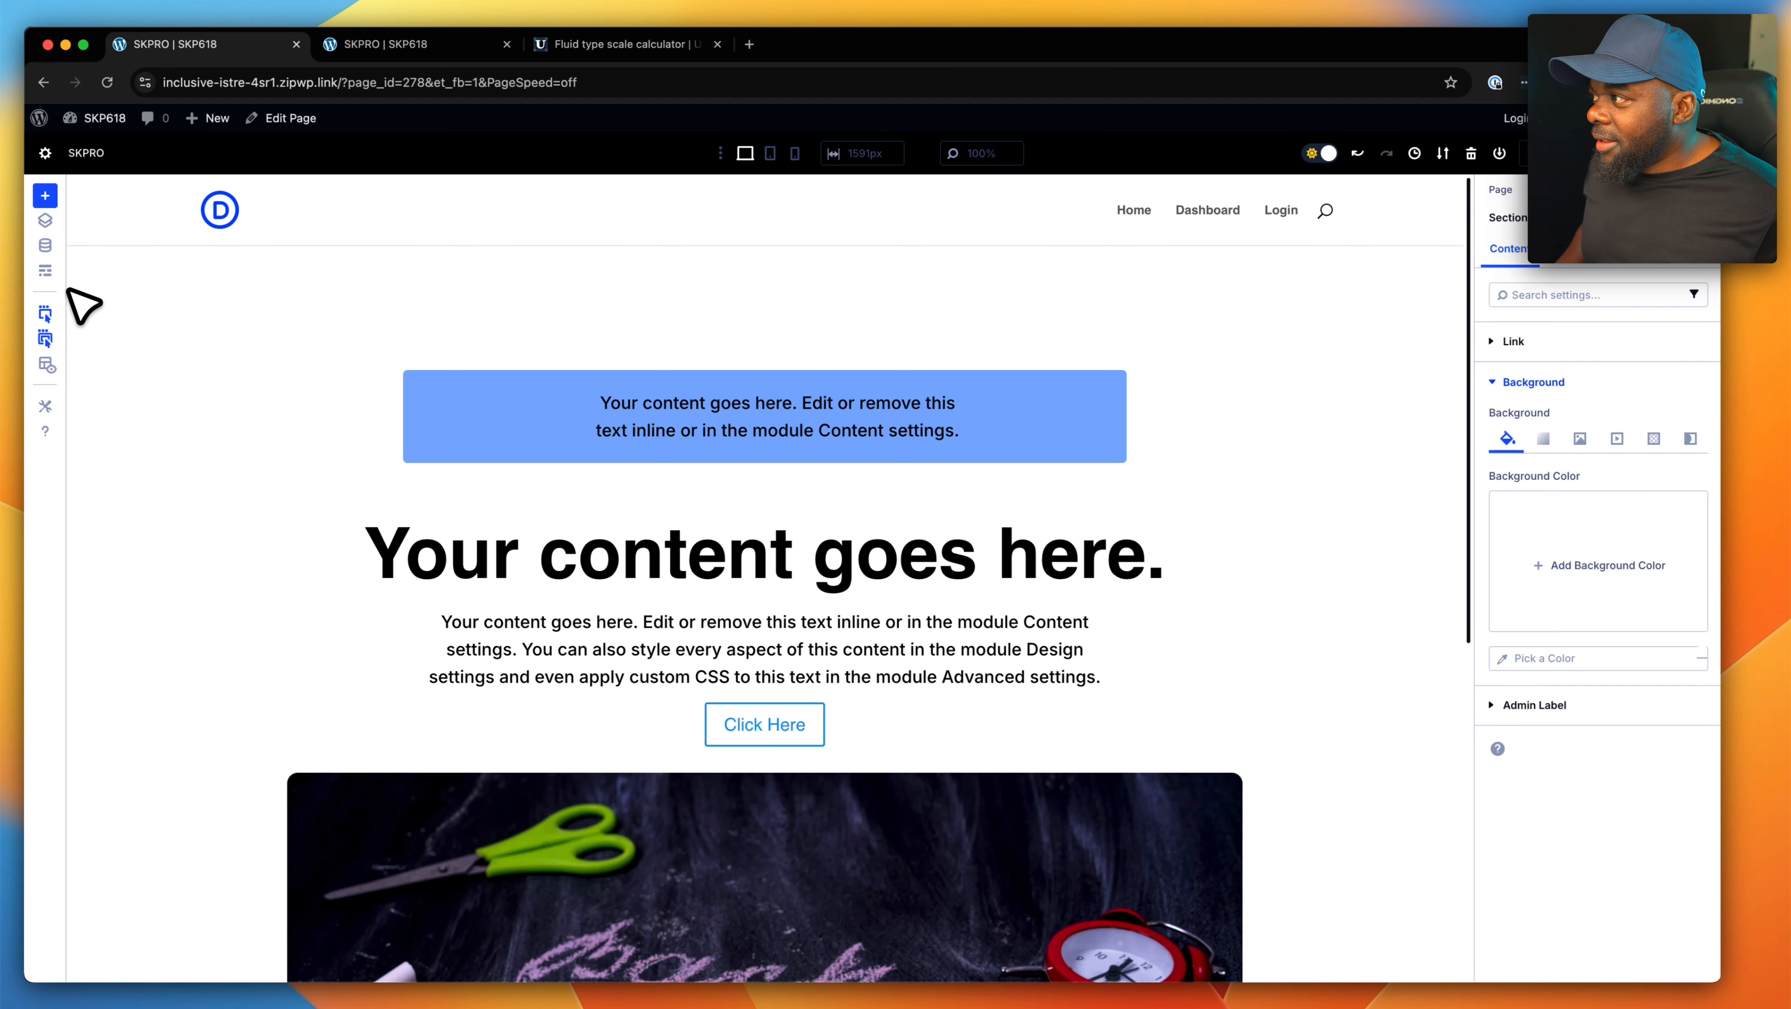
- Assign the CSS class "bg-gray-100" to the section containing all the modules
{"action": "left_click", "coordinate": [81, 270]}
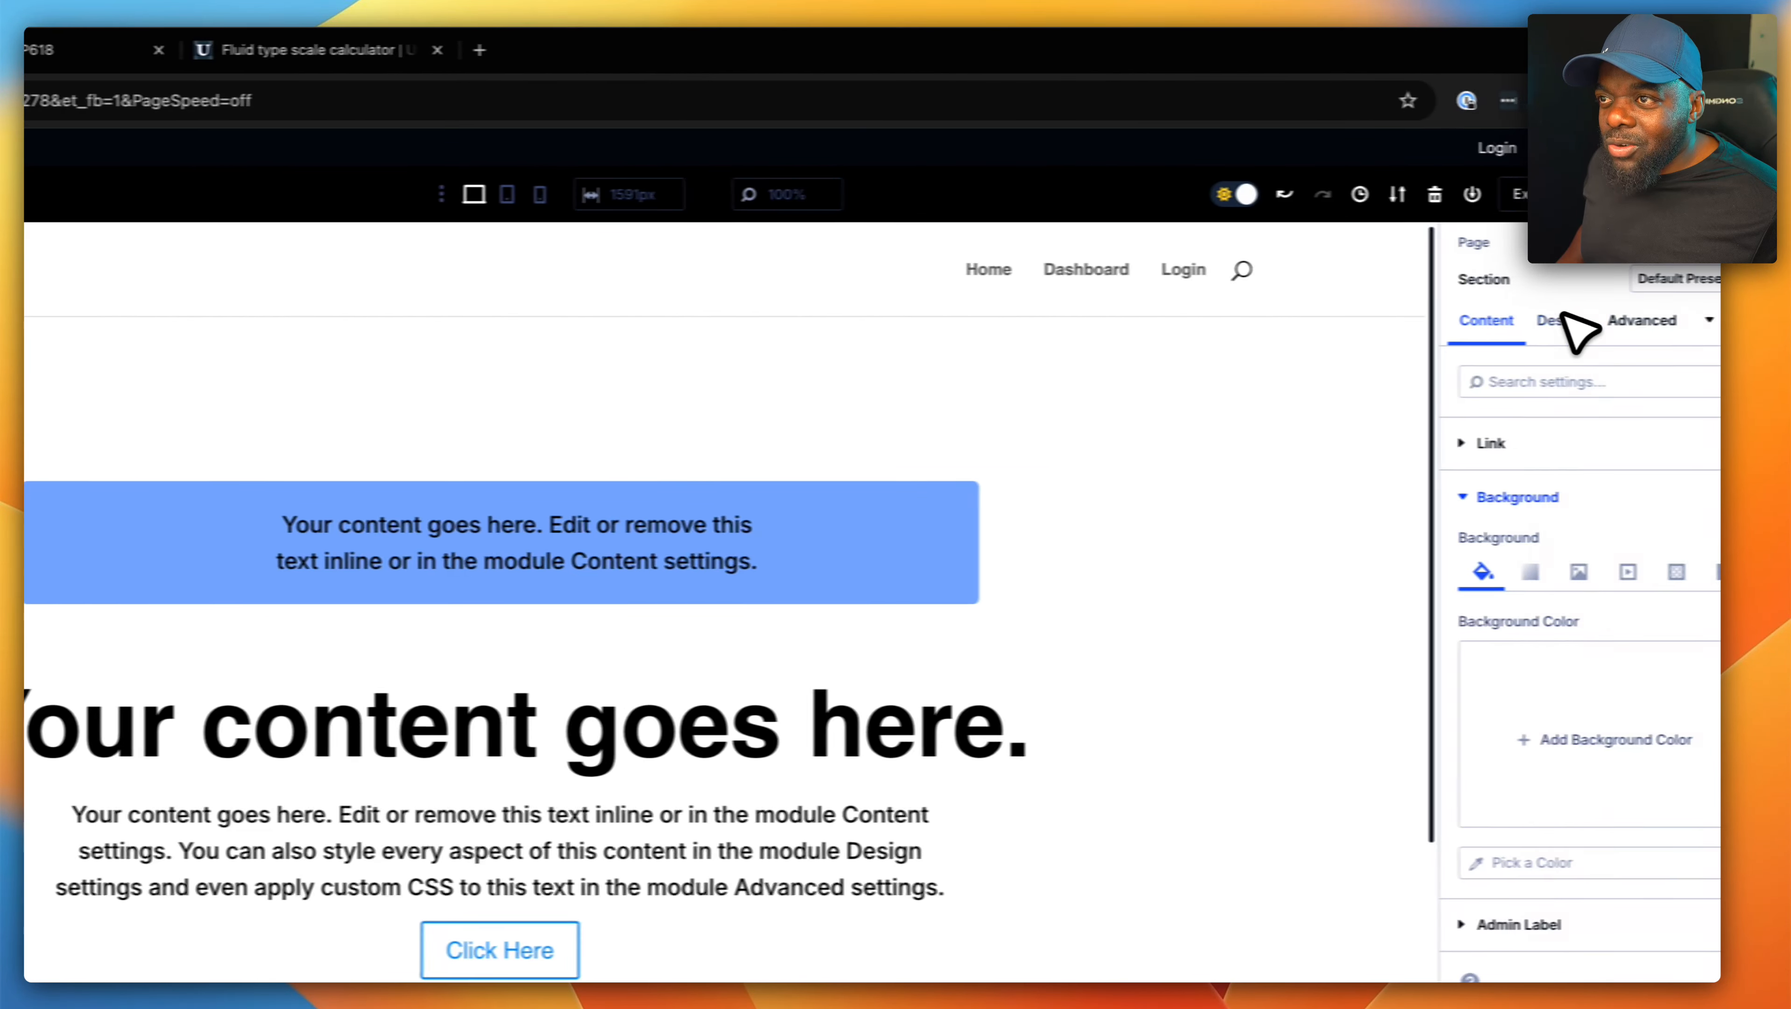
{"action": "left_click", "coordinate": [1695, 272]}
{"action": "left_click", "coordinate": [1557, 445]}
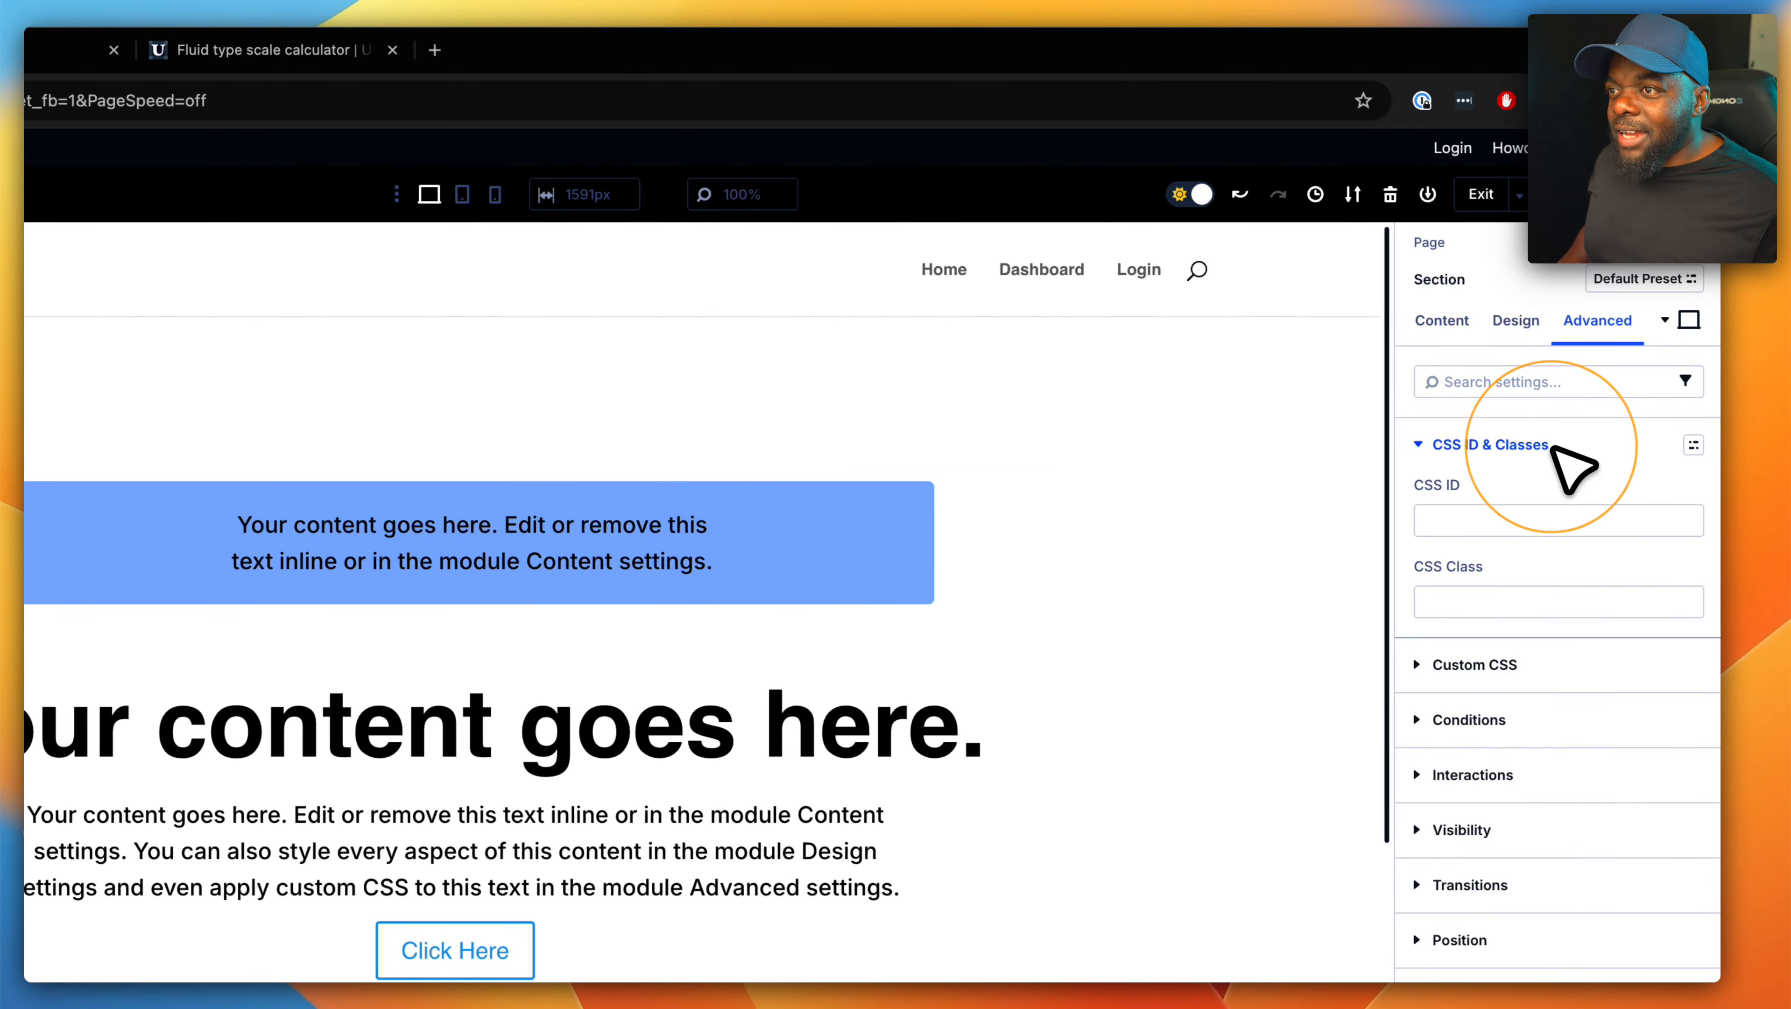
{"action": "left_click", "coordinate": [1536, 602]}
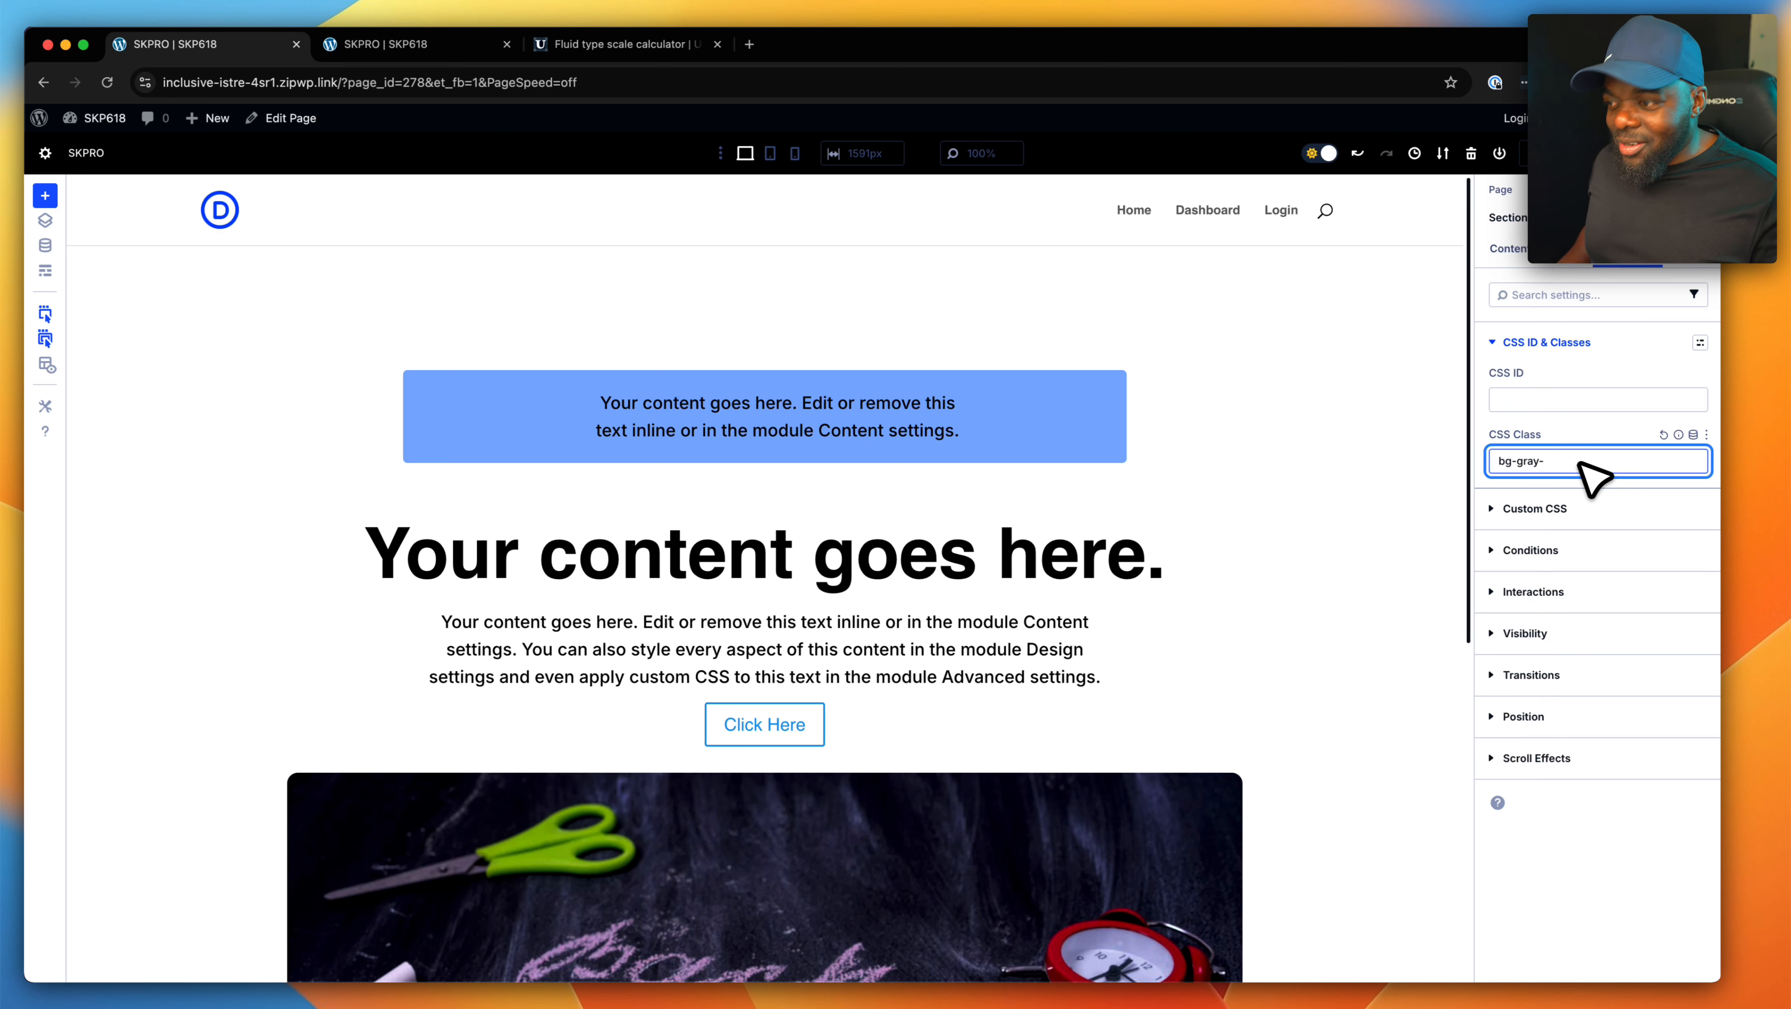
{"action": "type", "text": "00"}
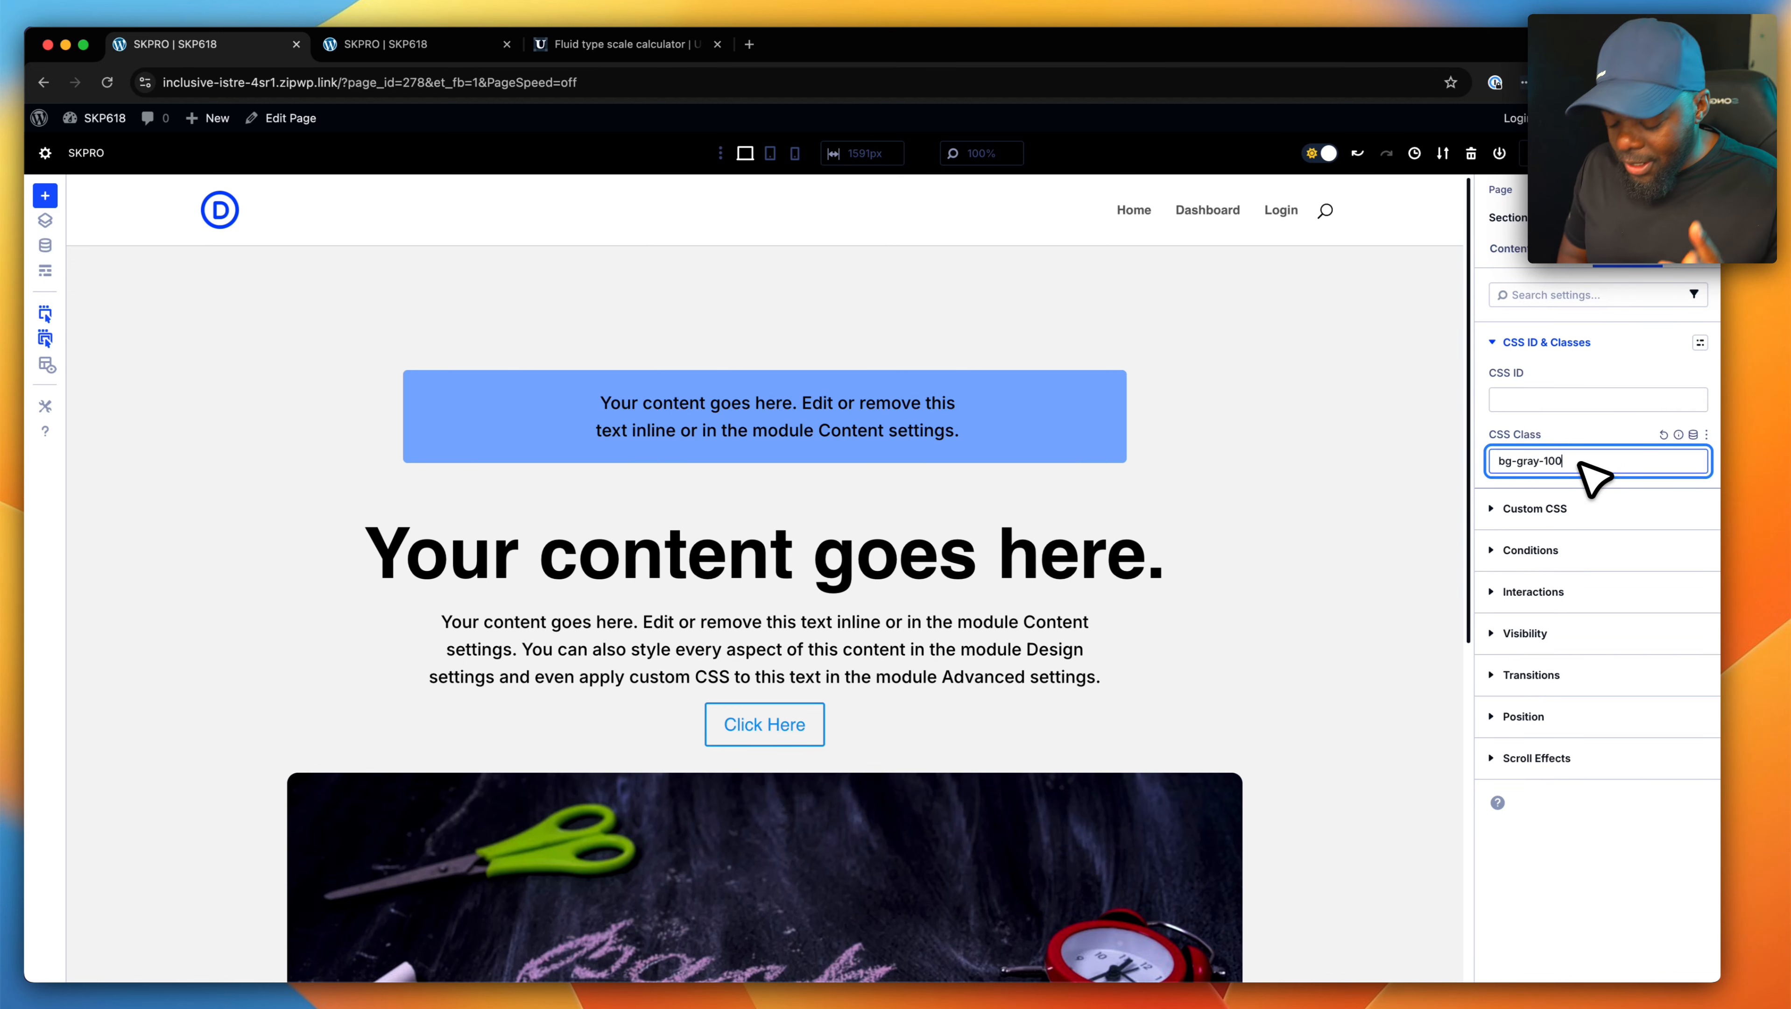
- Try the section's gray background classes from "bg-gray-200" to "bg-gray-900" in steps of 100
{"action": "key", "text": "Left"}
{"action": "key", "text": "Left"}
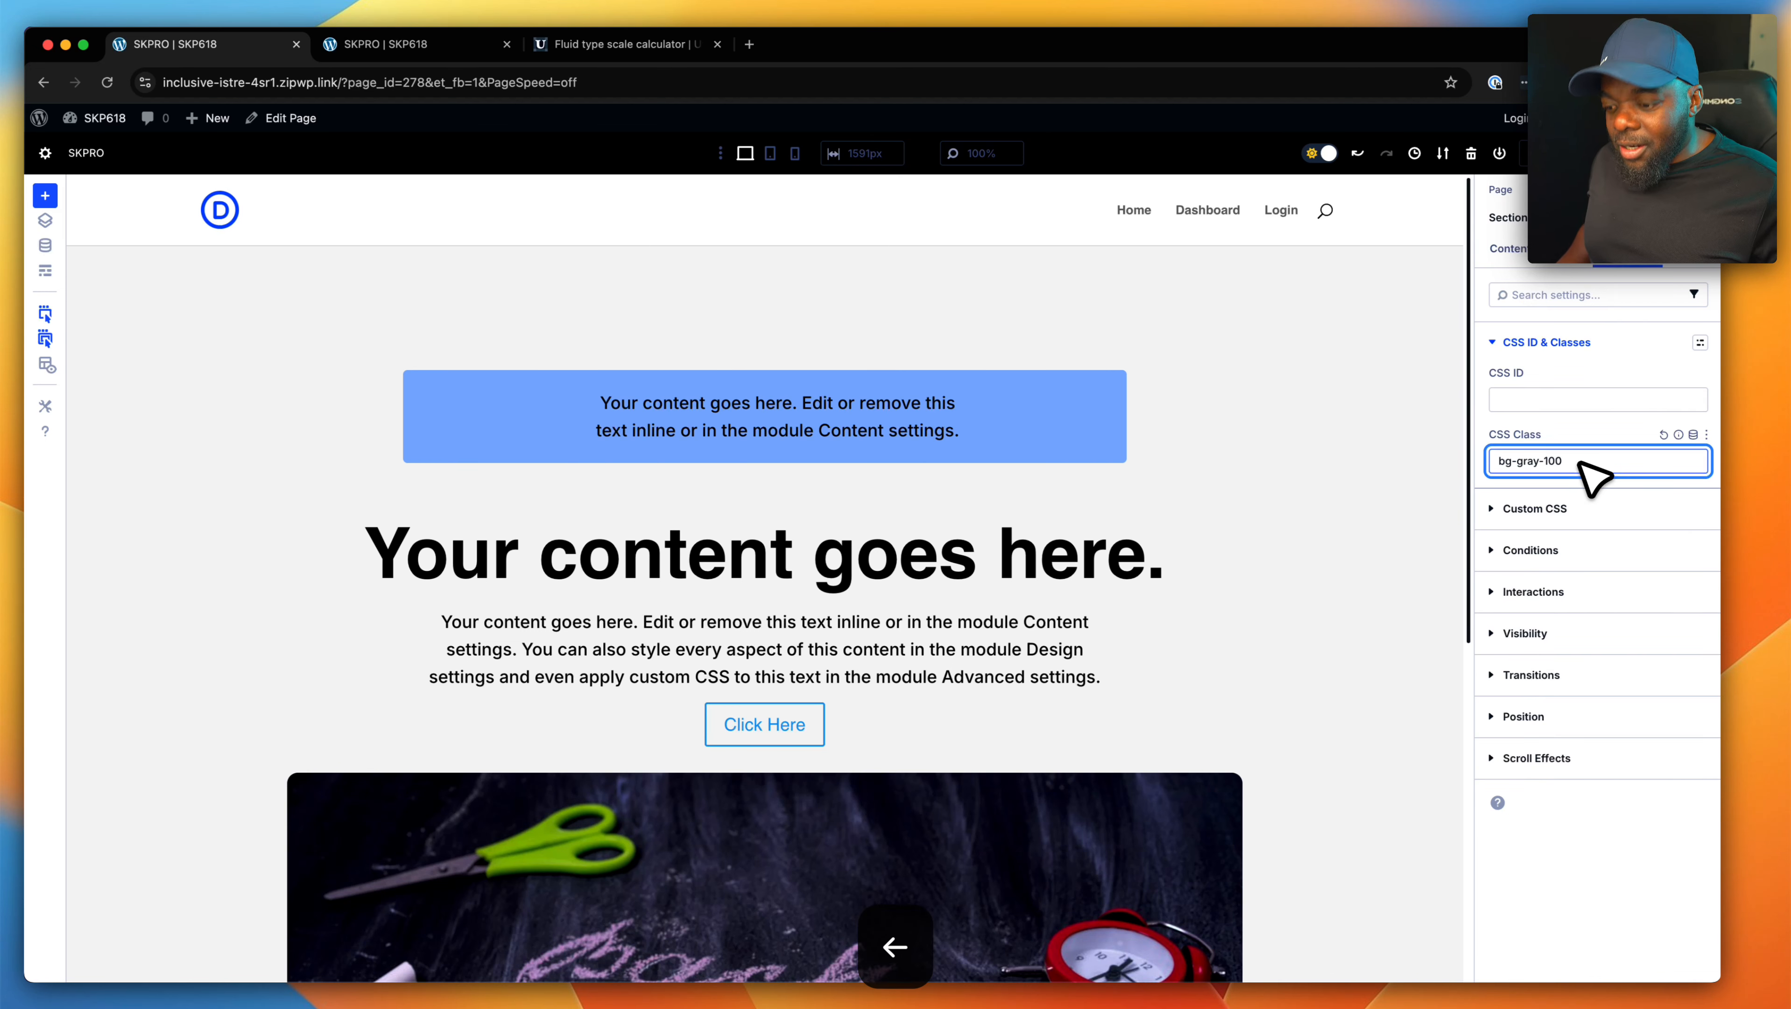
{"action": "key", "text": "BackSpace"}
{"action": "type", "text": "2"}
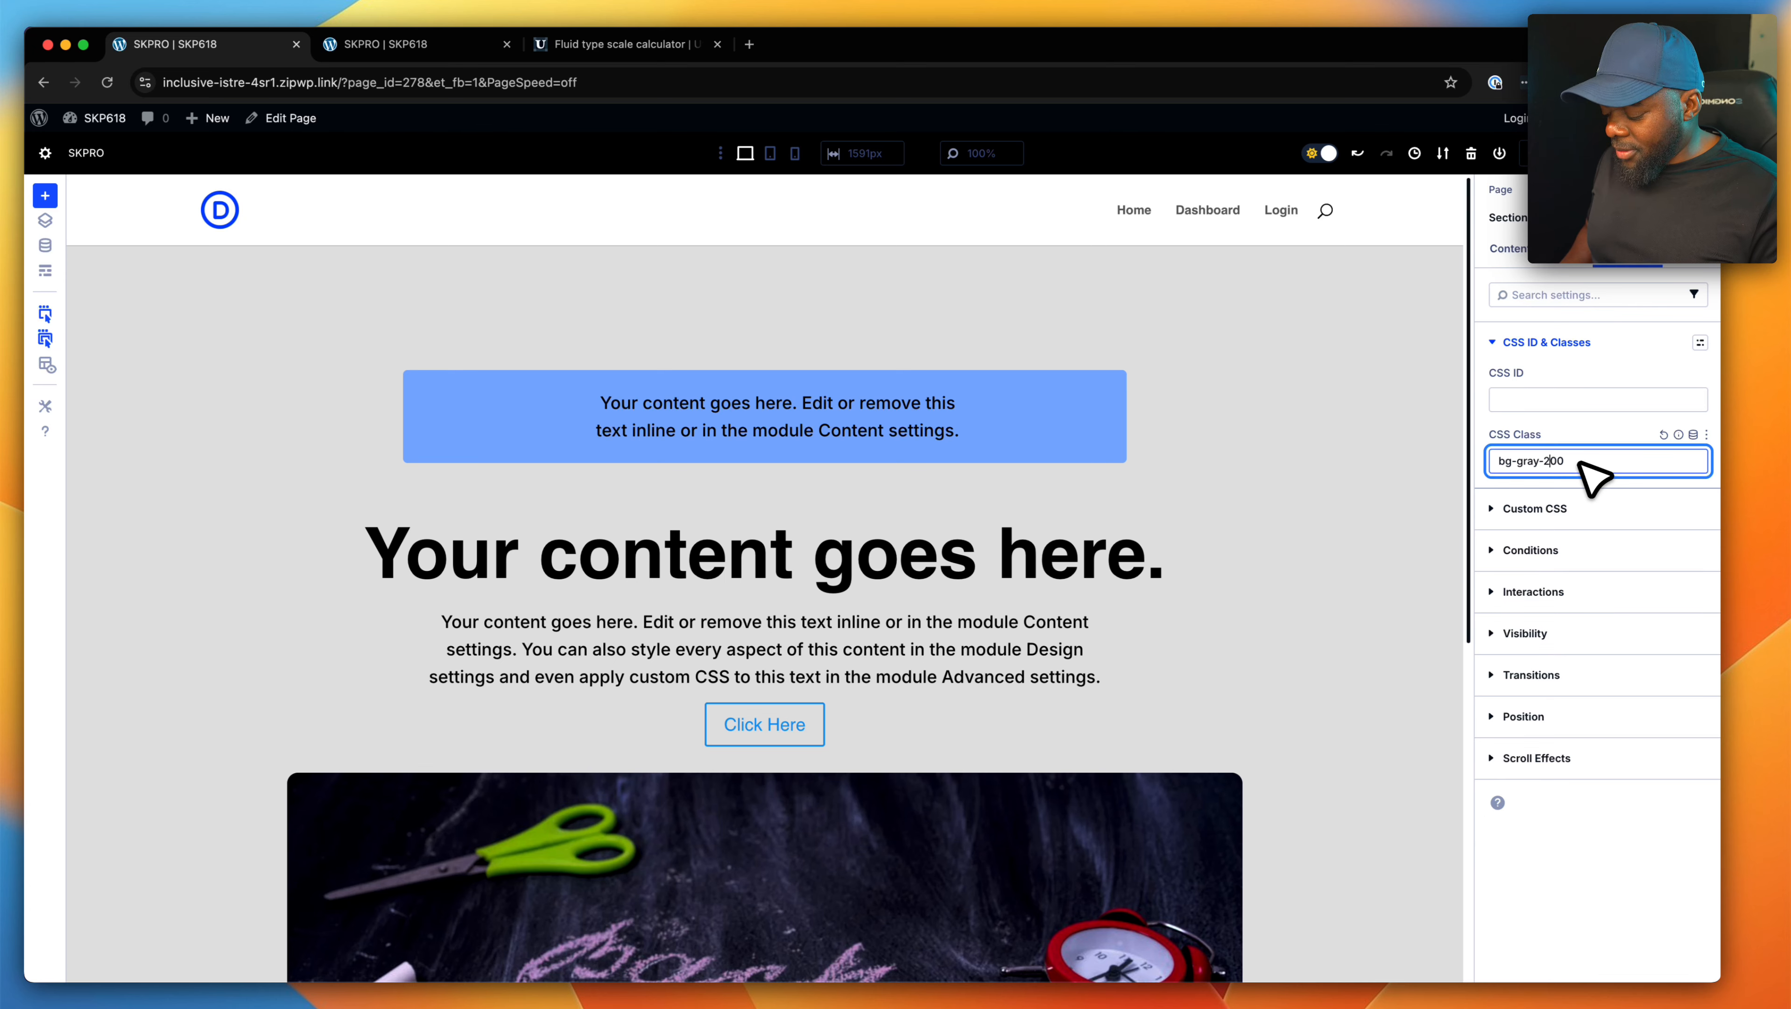
{"action": "key", "text": "BackSpace"}
{"action": "type", "text": "3"}
{"action": "key", "text": "BackSpace"}
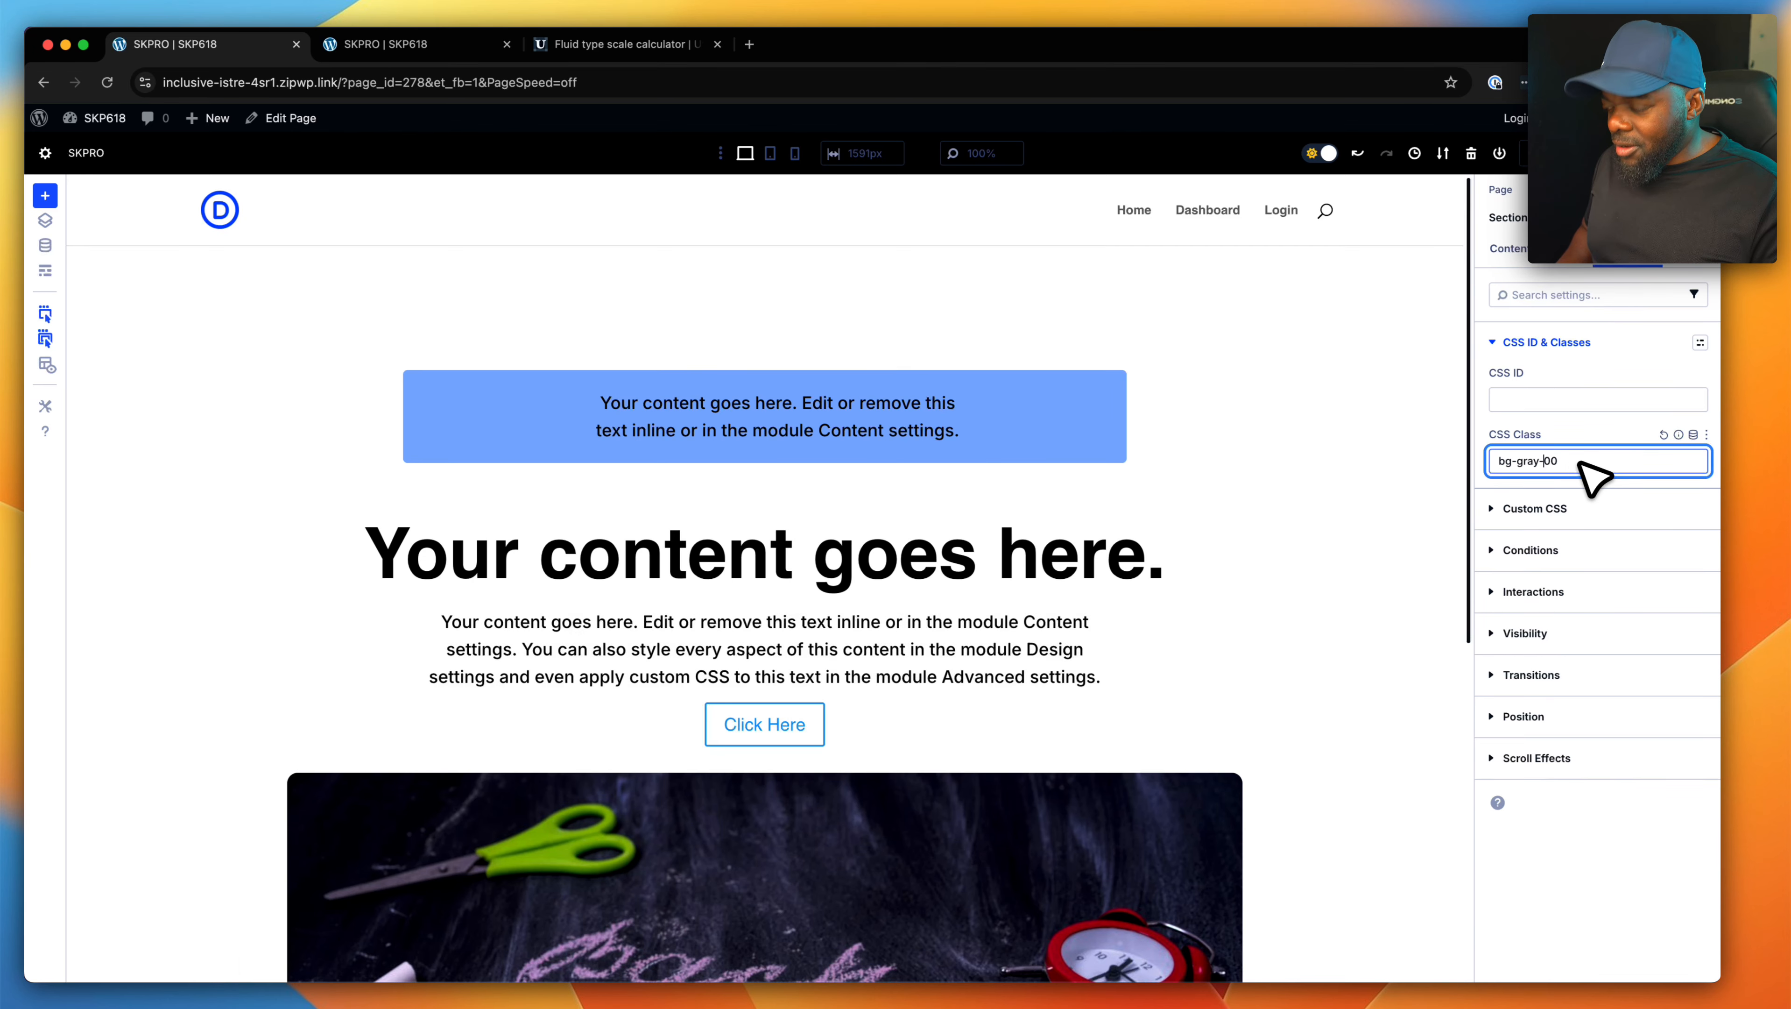
{"action": "type", "text": "4"}
{"action": "key", "text": "BackSpace"}
{"action": "type", "text": "5"}
{"action": "key", "text": "BackSpace"}
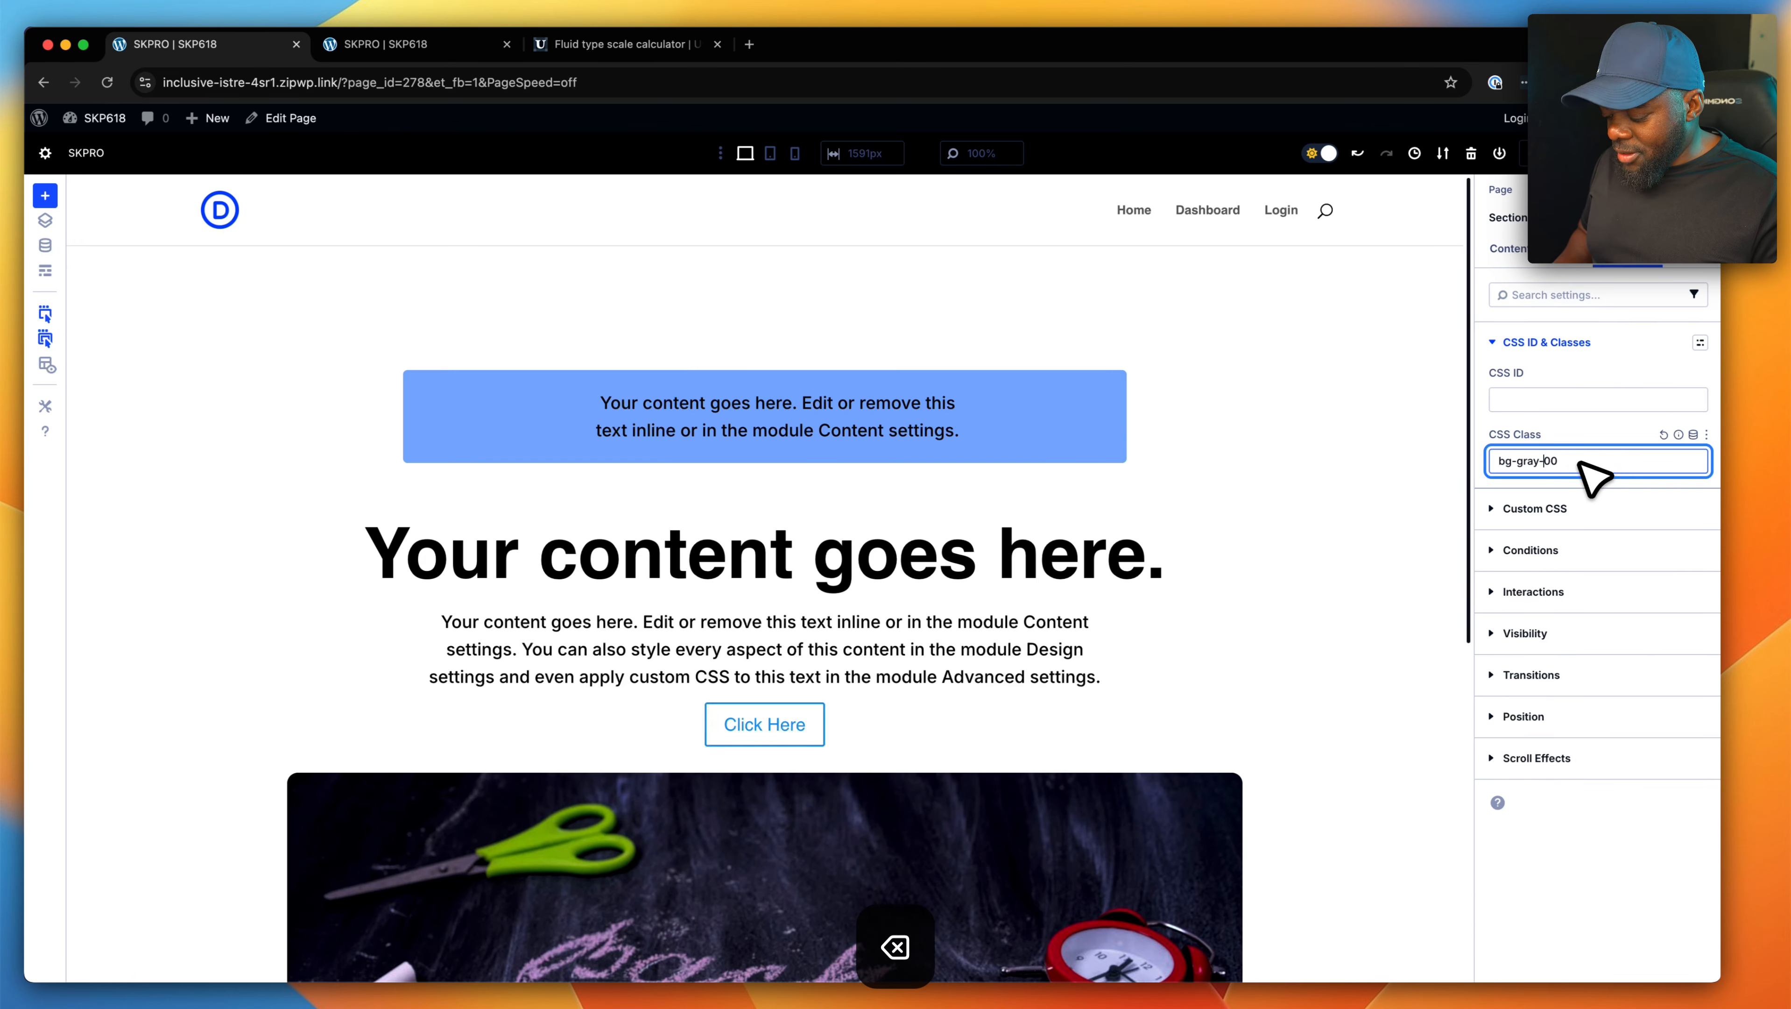
{"action": "type", "text": "6"}
{"action": "key", "text": "BackSpace"}
{"action": "type", "text": "7"}
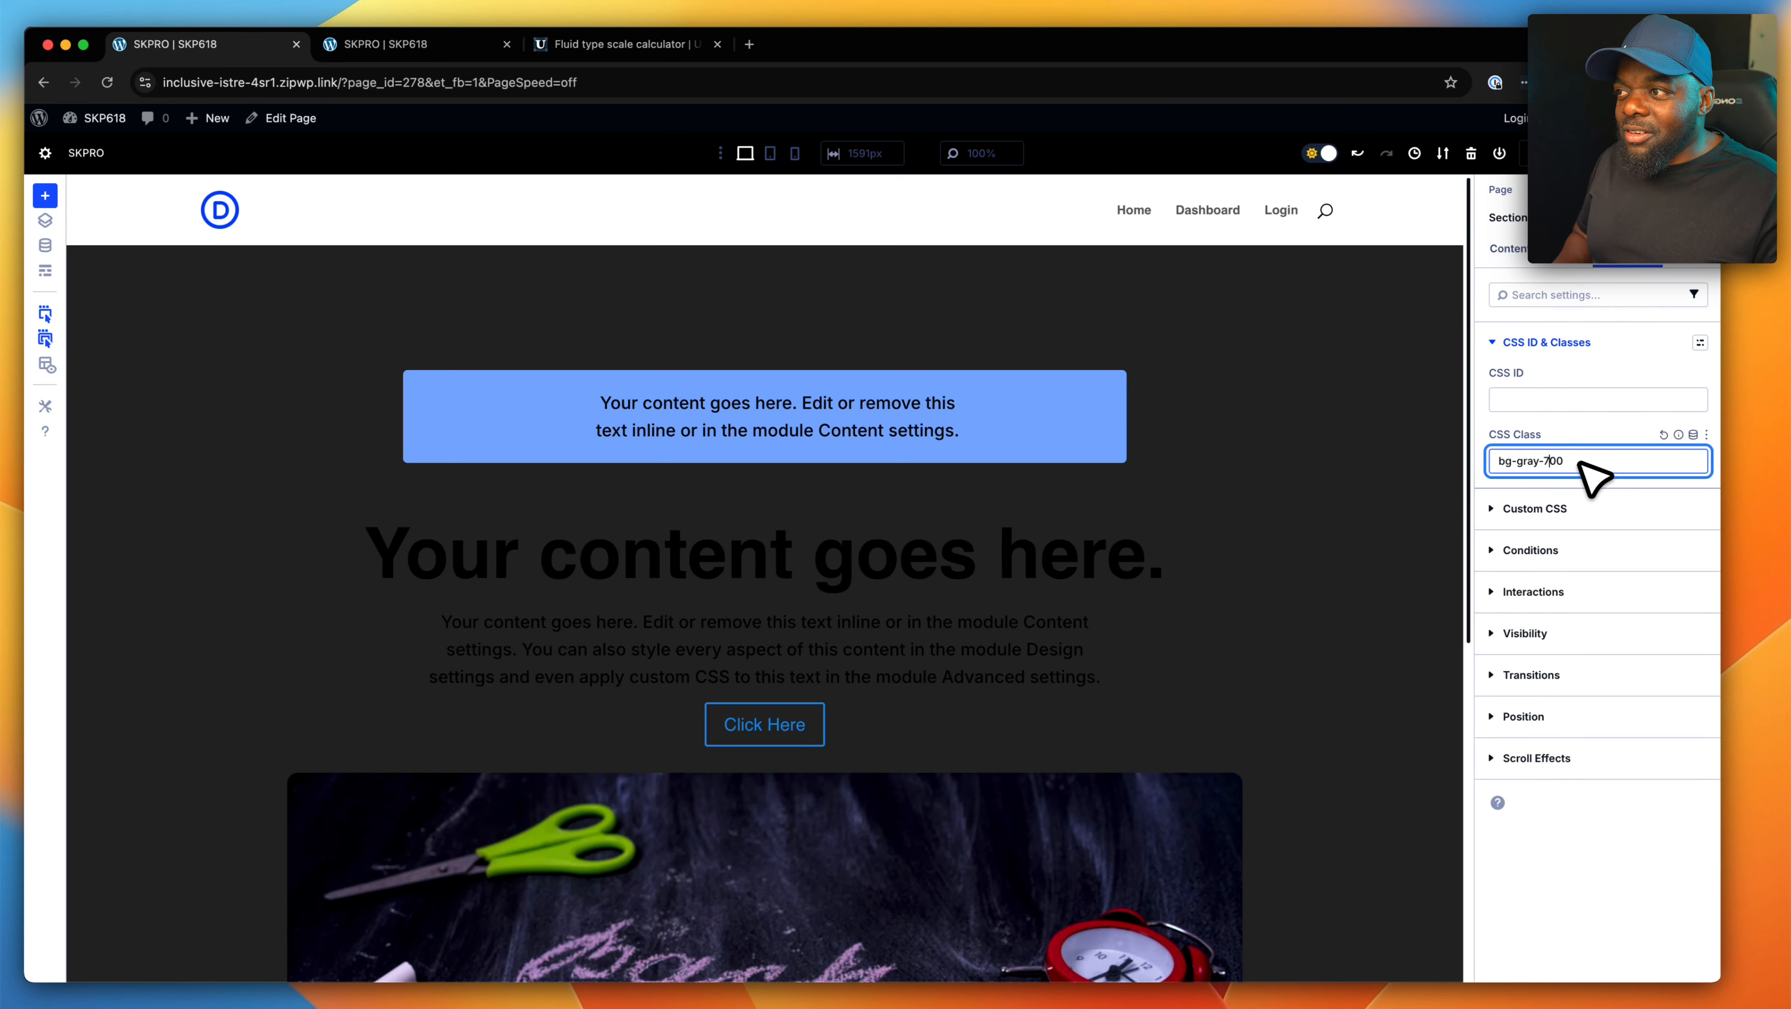
{"action": "key", "text": "BackSpace"}
{"action": "type", "text": "8"}
{"action": "key", "text": "BackSpace"}
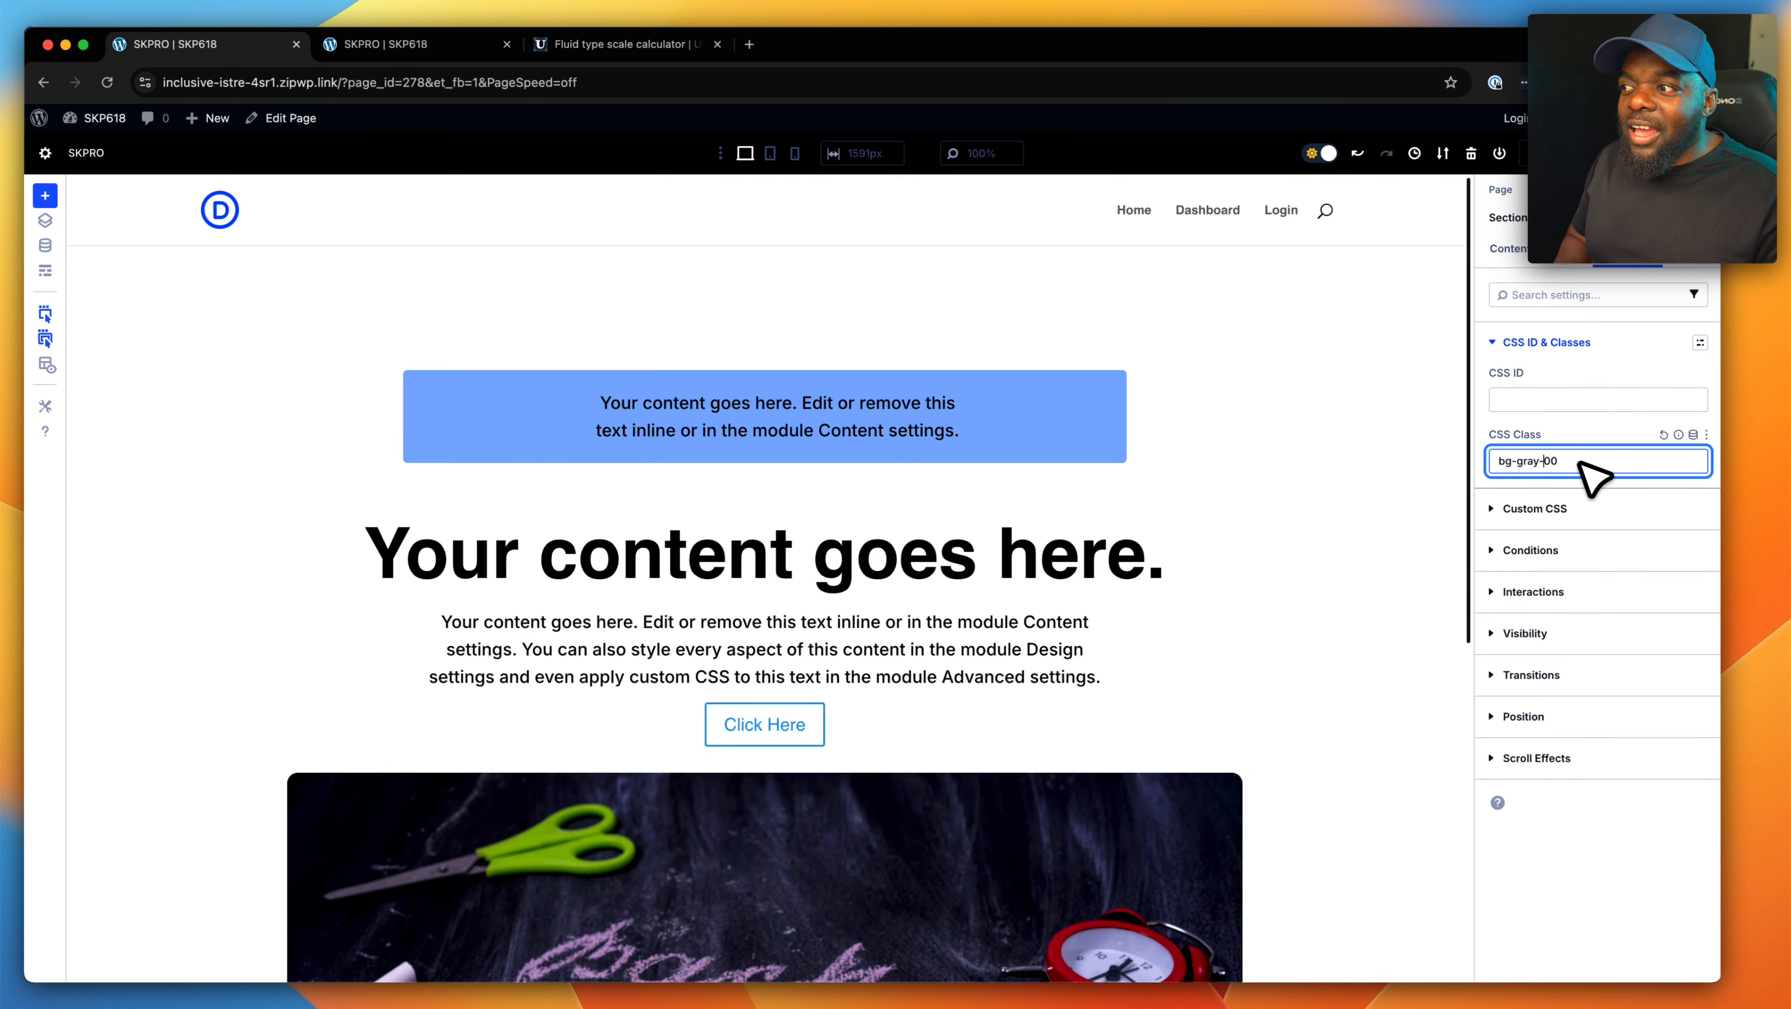
{"action": "type", "text": "9"}
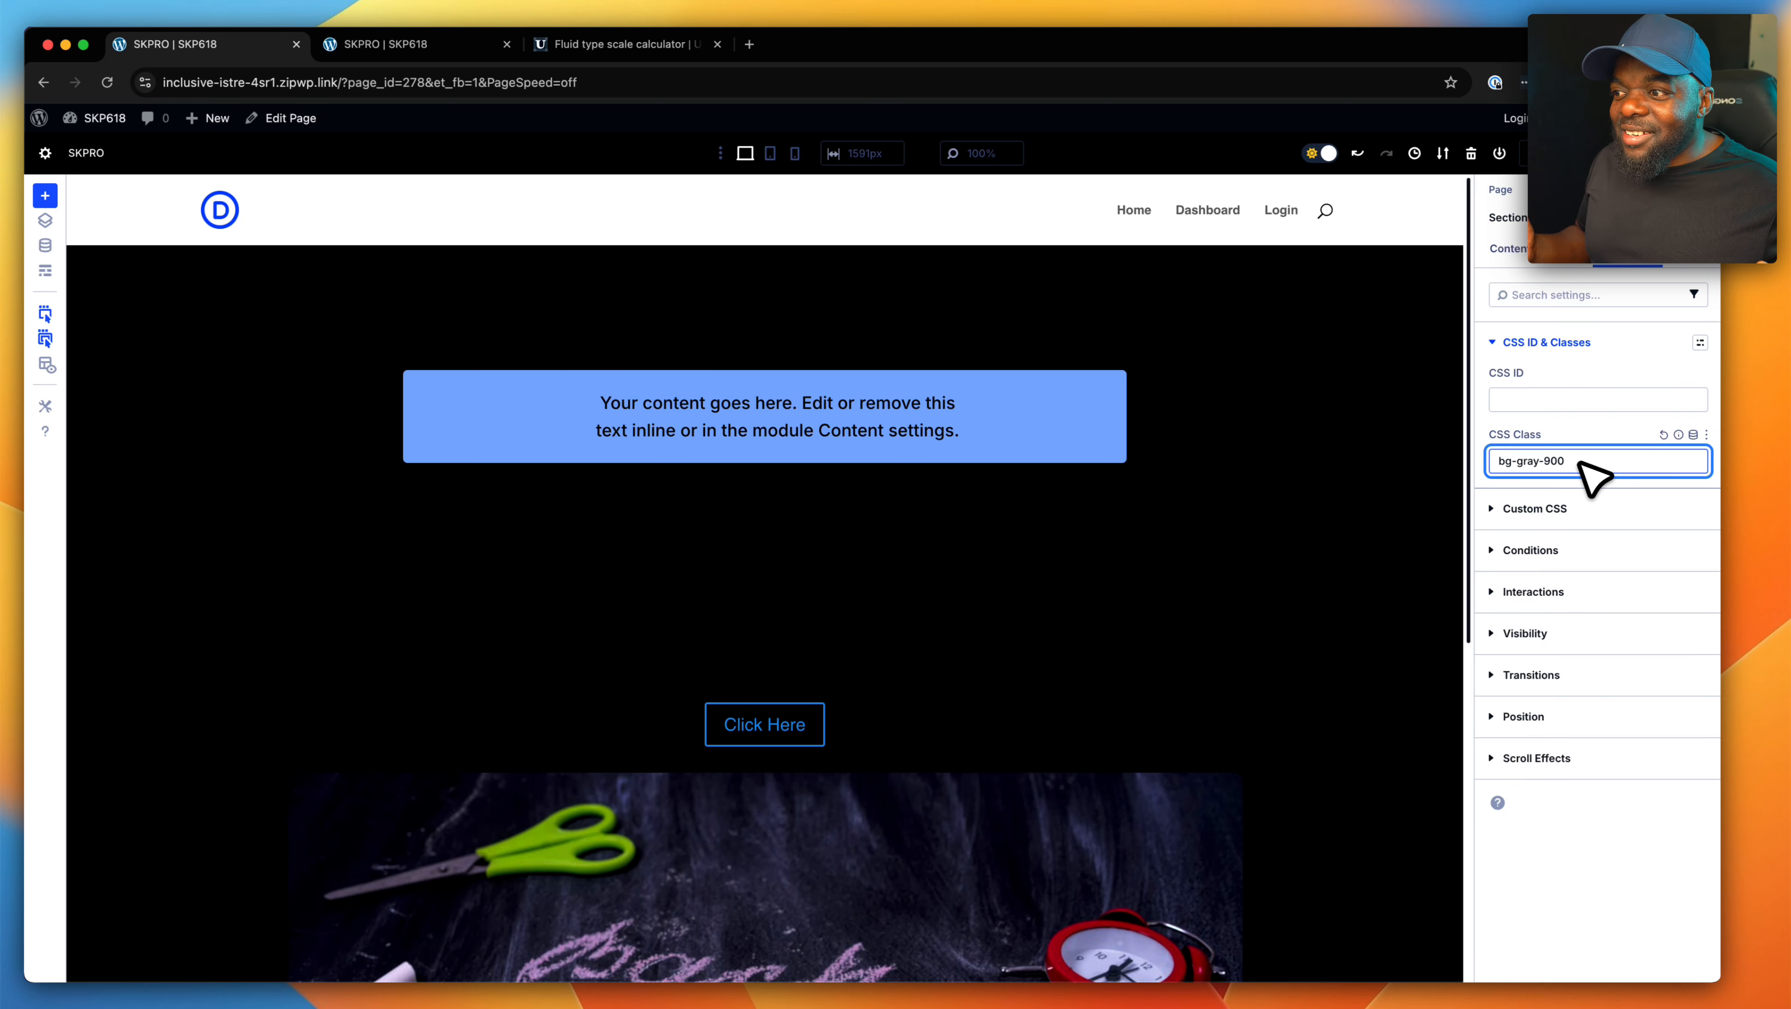
{"action": "scroll", "coordinate": [1201, 678], "scroll_direction": "down", "scroll_amount": 8}
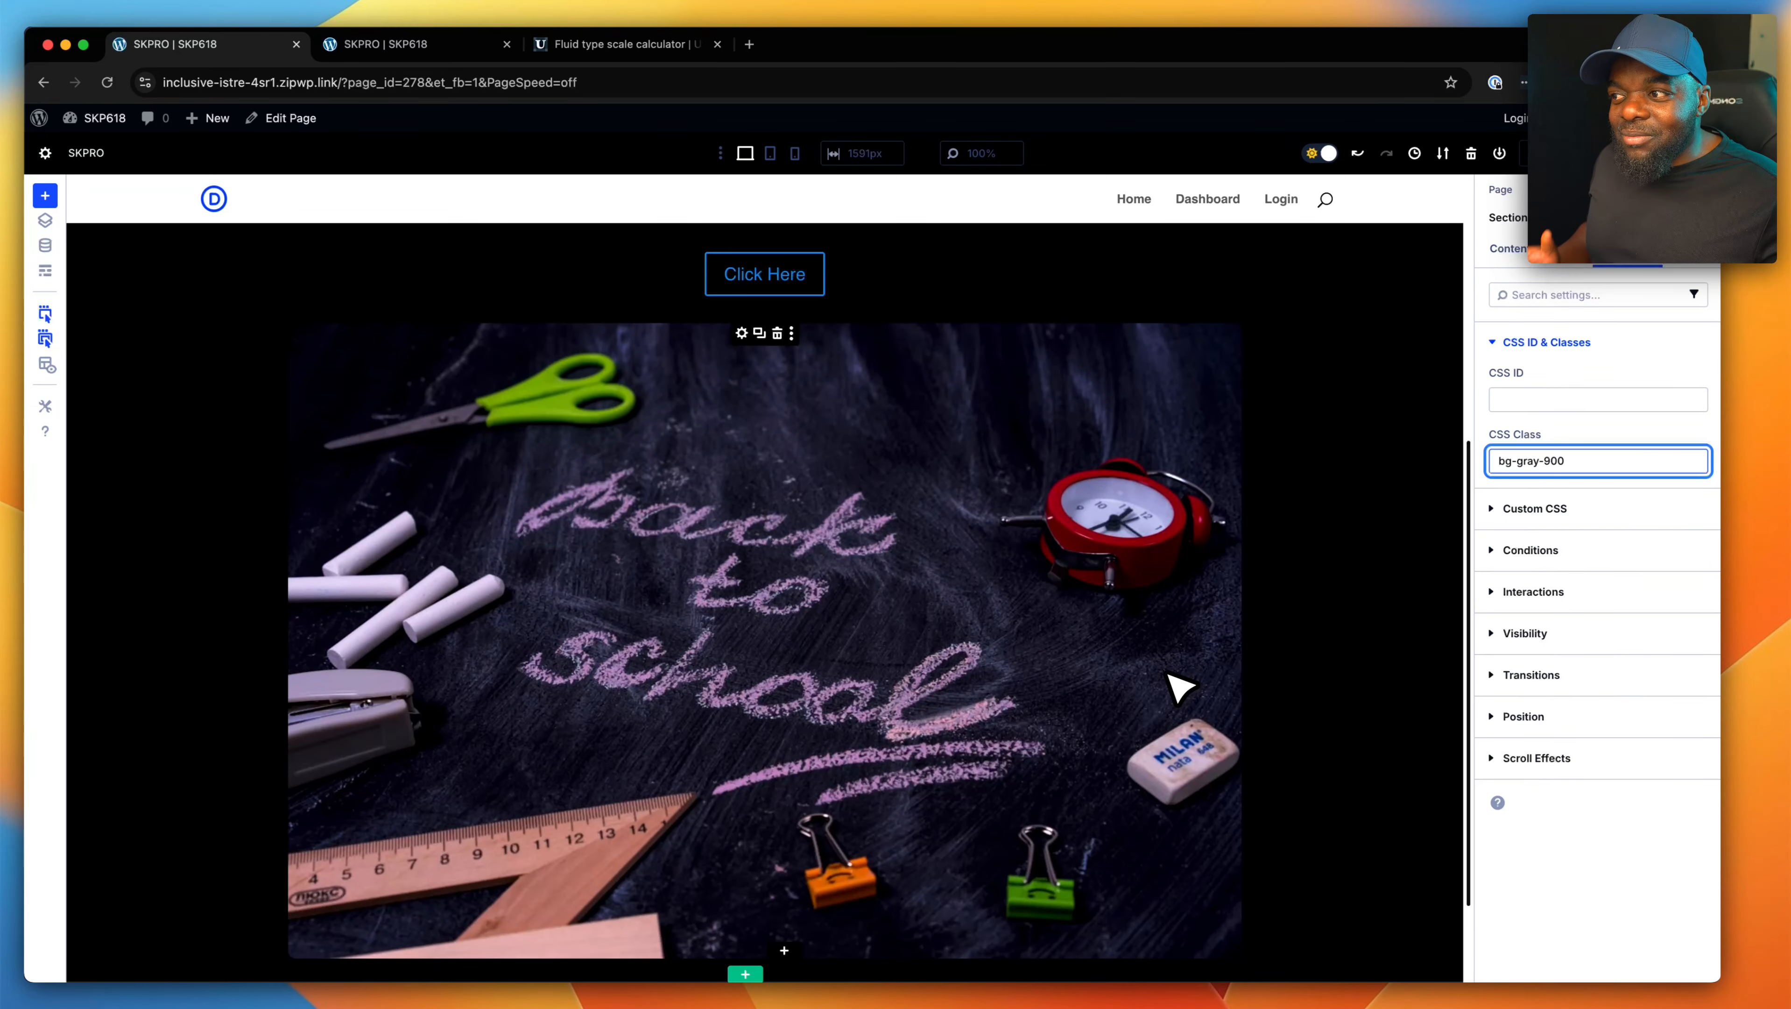
{"action": "scroll", "coordinate": [1172, 684], "scroll_direction": "up", "scroll_amount": 8}
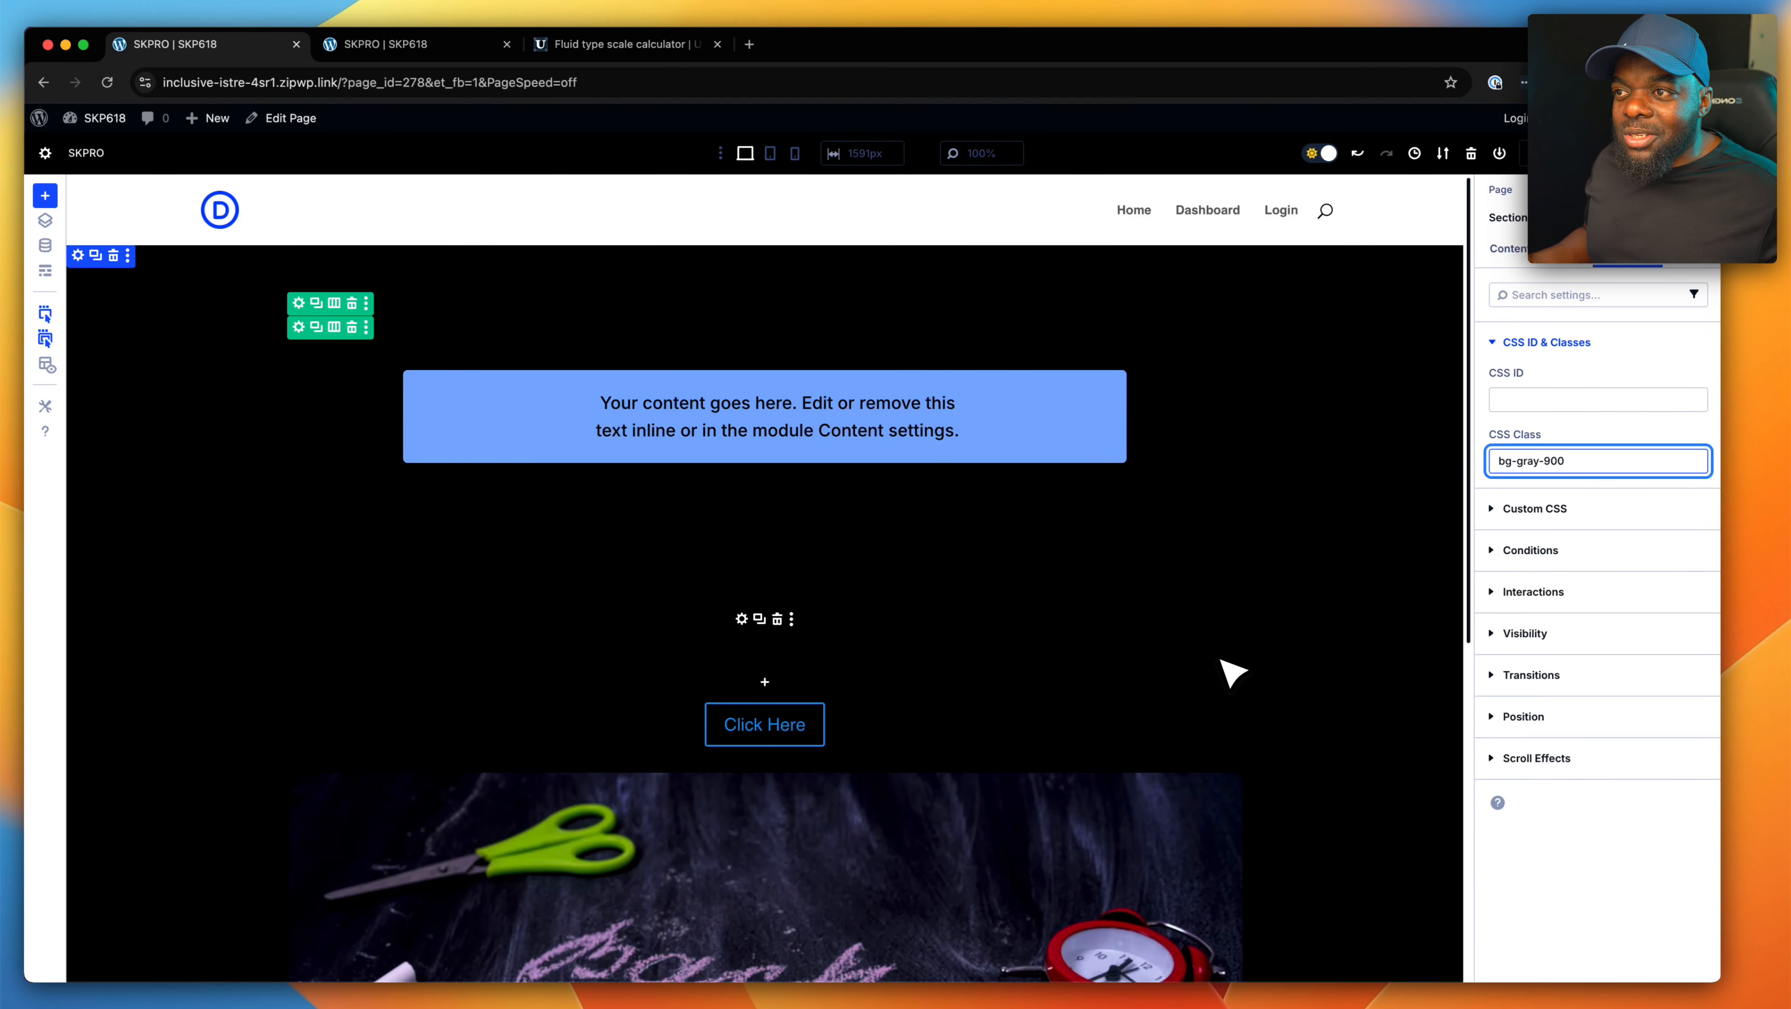
- Replace "gray" with "pri" in the section's CSS class so it reads "bg-pri-900"
{"action": "key", "text": "Left"}
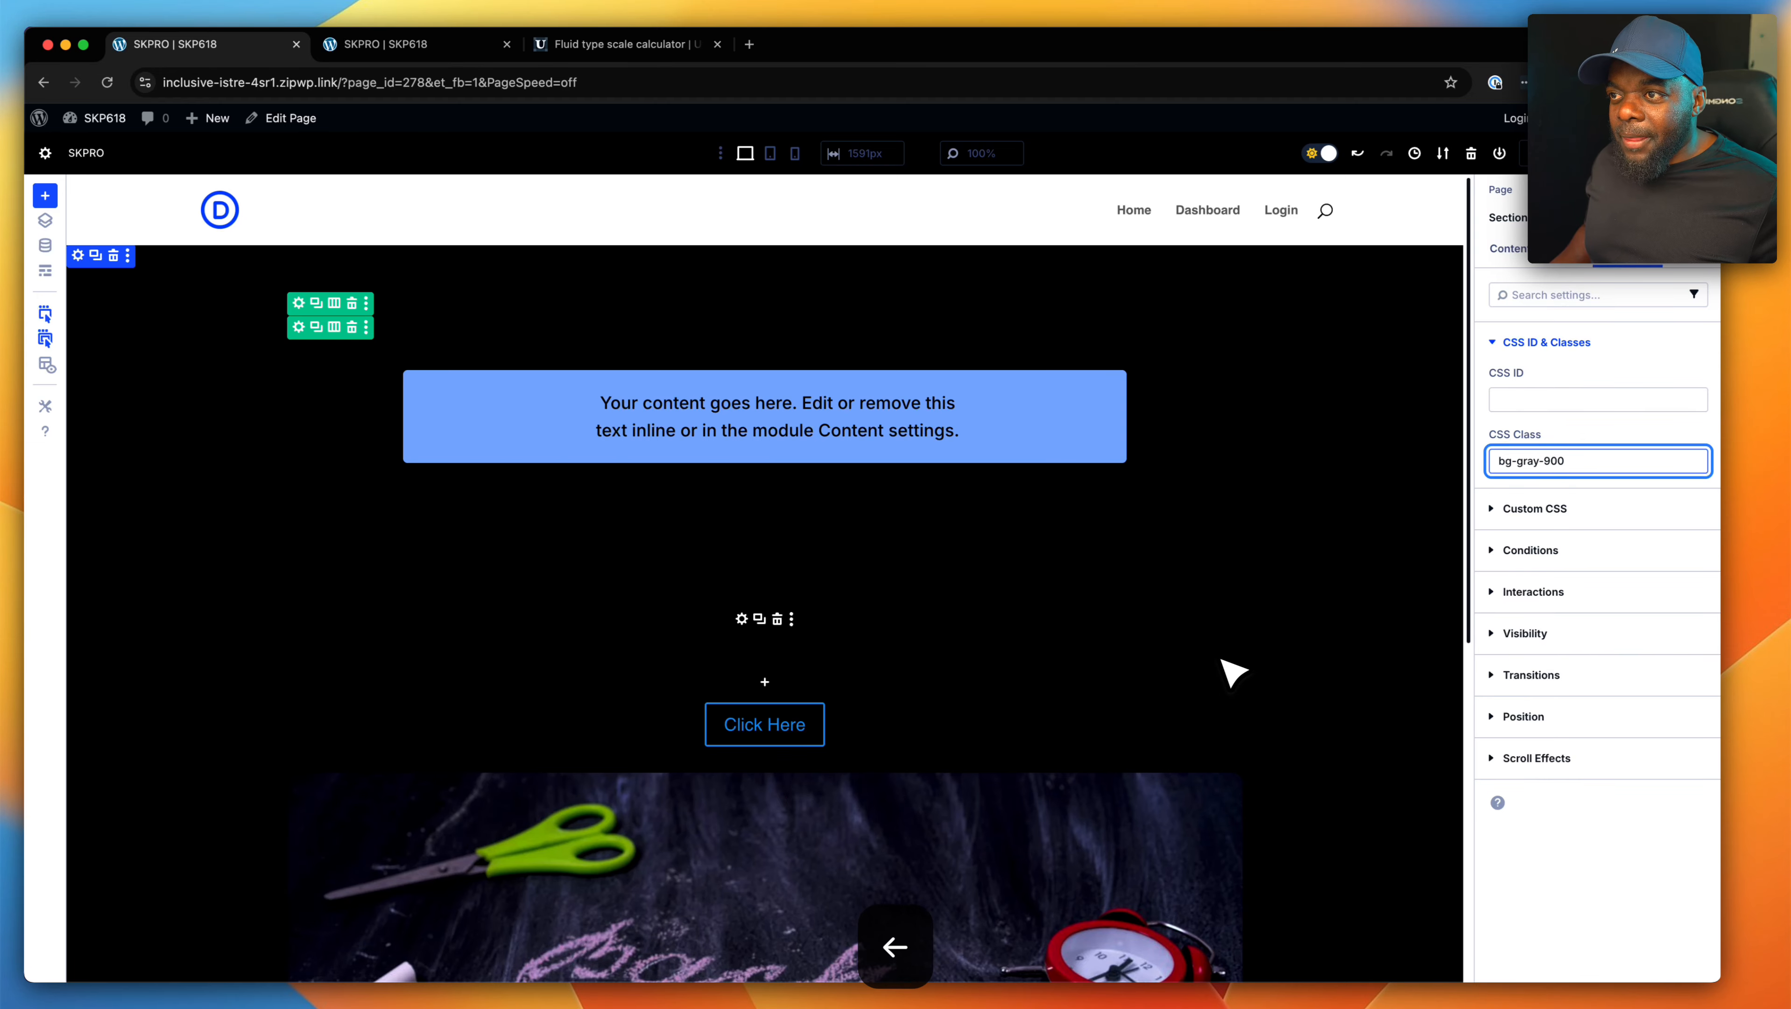
{"action": "key", "text": "BackSpace"}
{"action": "key", "text": "BackSpace"}
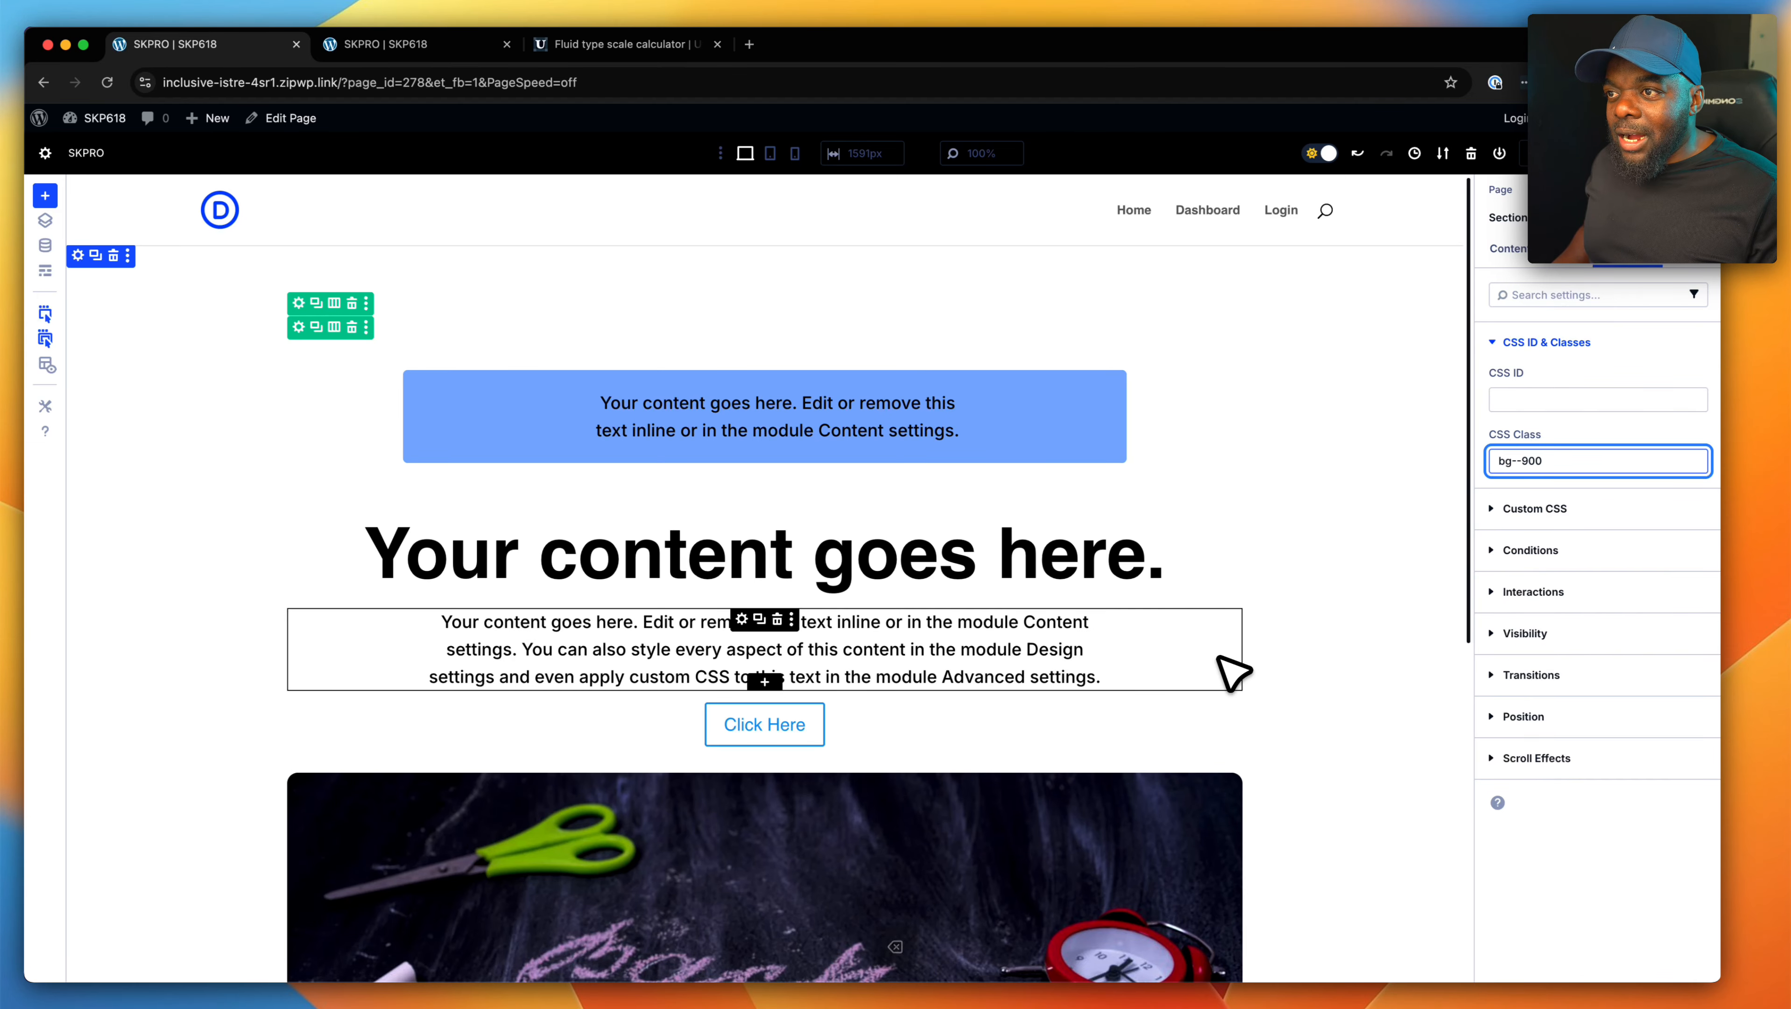
{"action": "type", "text": "pri"}
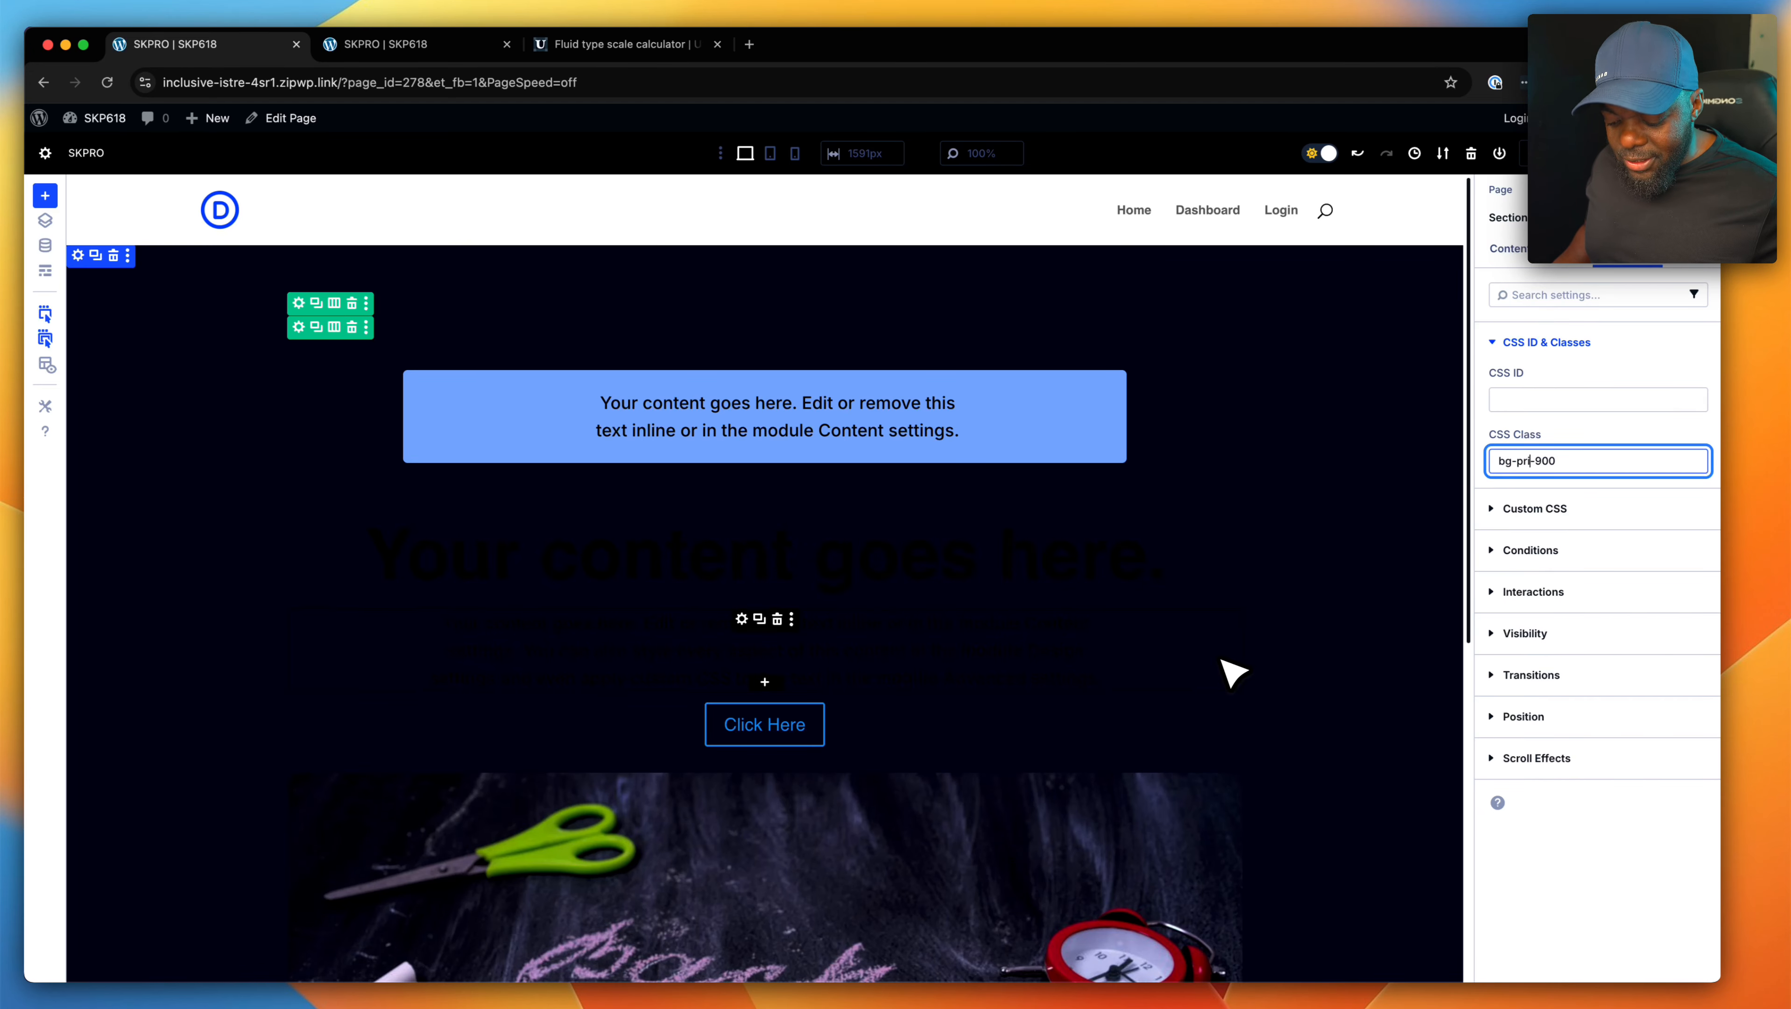
- Try the section's primary background shades 500 and 600, and set its CSS class to "bg-pri-700"
{"action": "key", "text": "Right"}
{"action": "key", "text": "Right"}
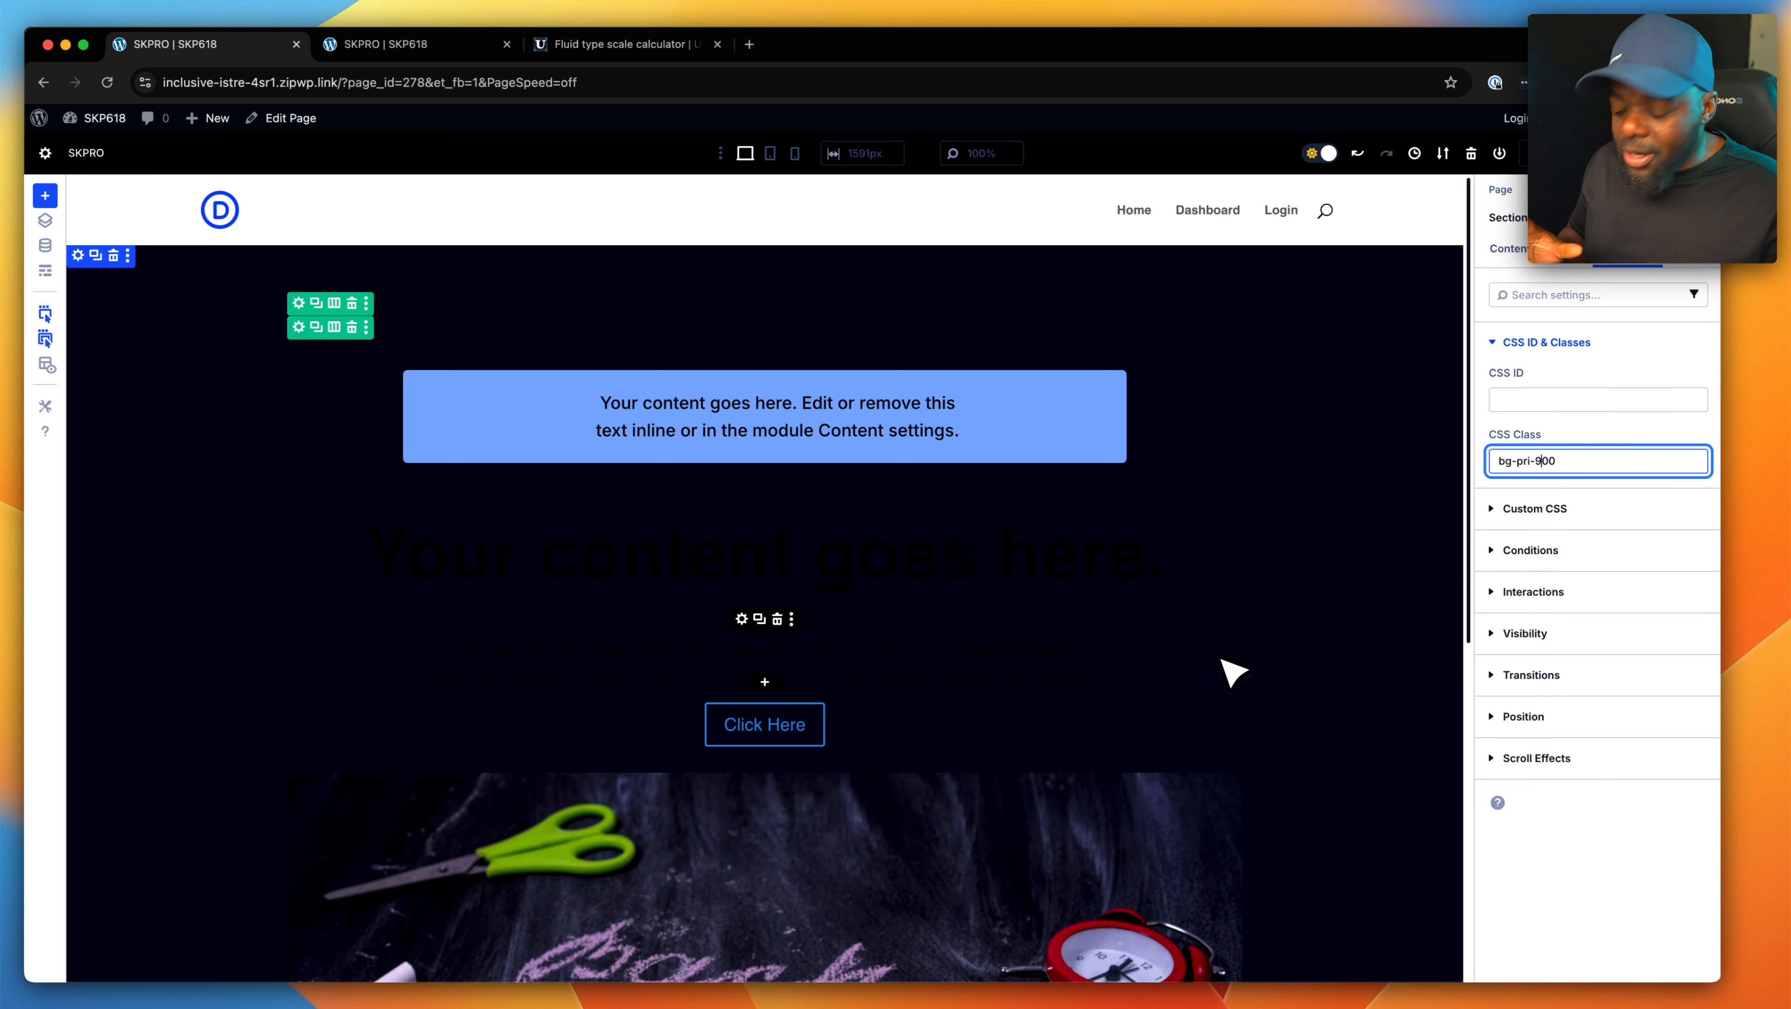
{"action": "key", "text": "BackSpace"}
{"action": "type", "text": "5"}
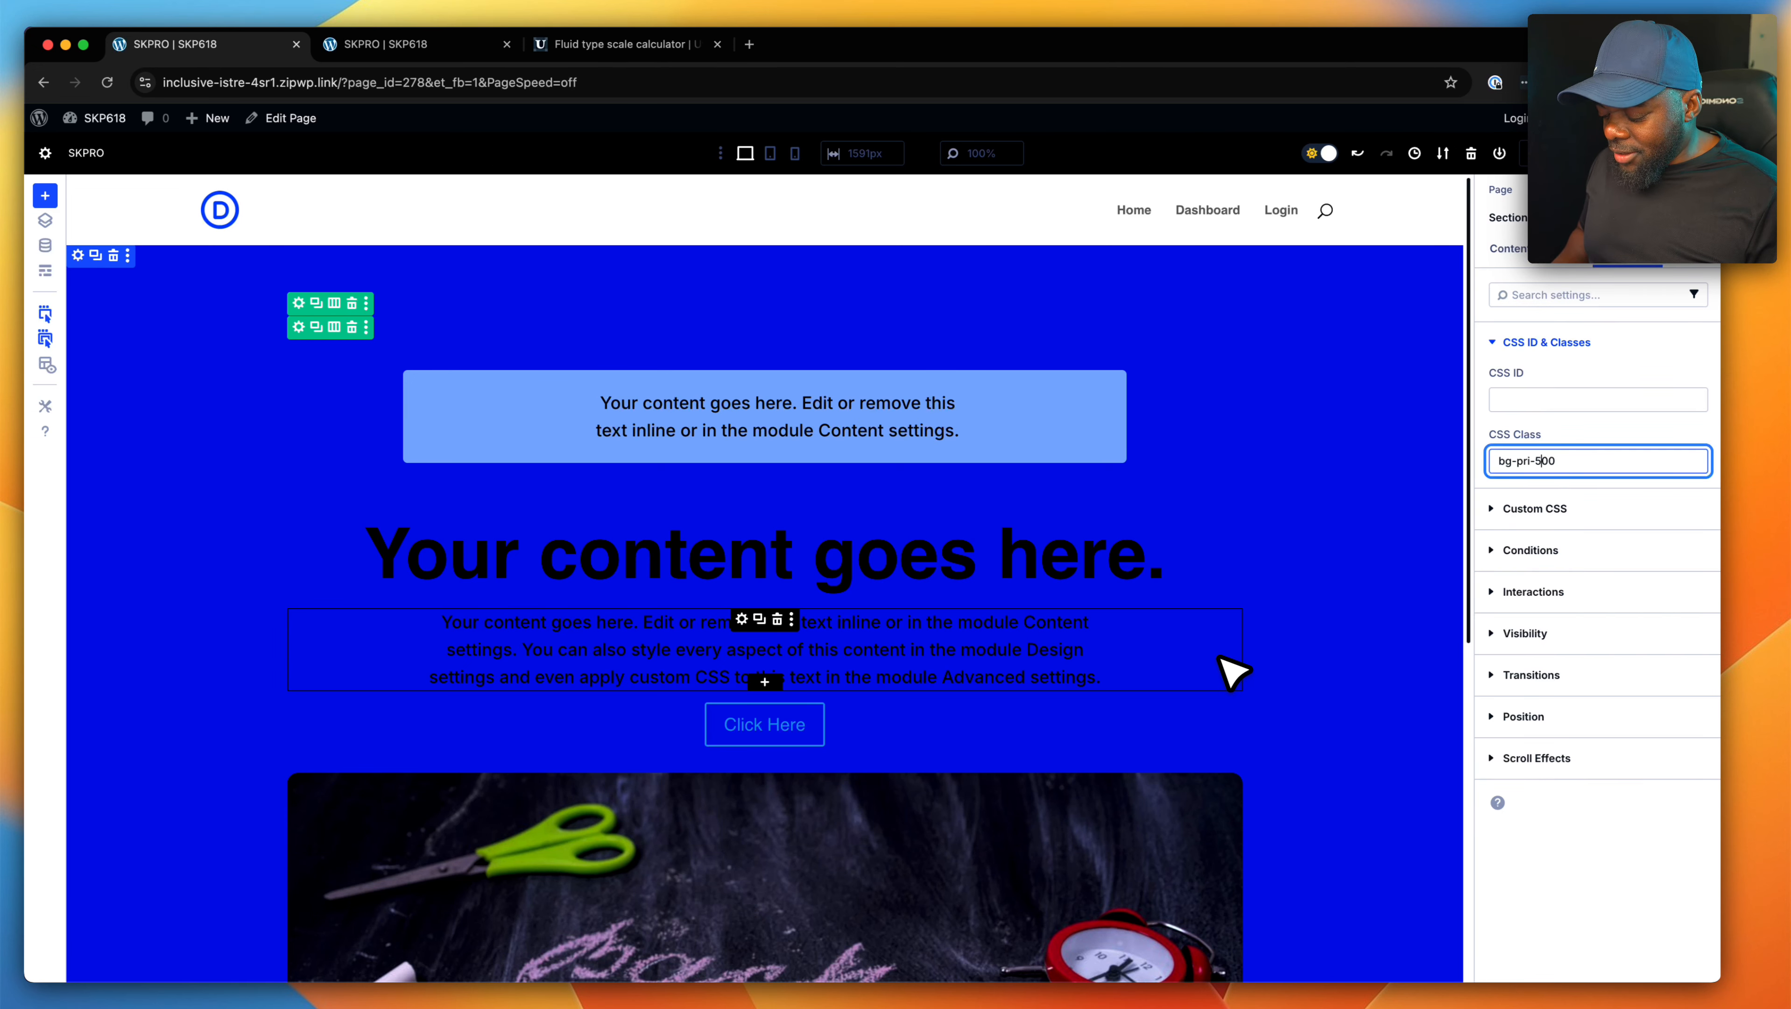
{"action": "key", "text": "BackSpace"}
{"action": "type", "text": "6"}
{"action": "key", "text": "BackSpace"}
{"action": "type", "text": "7"}
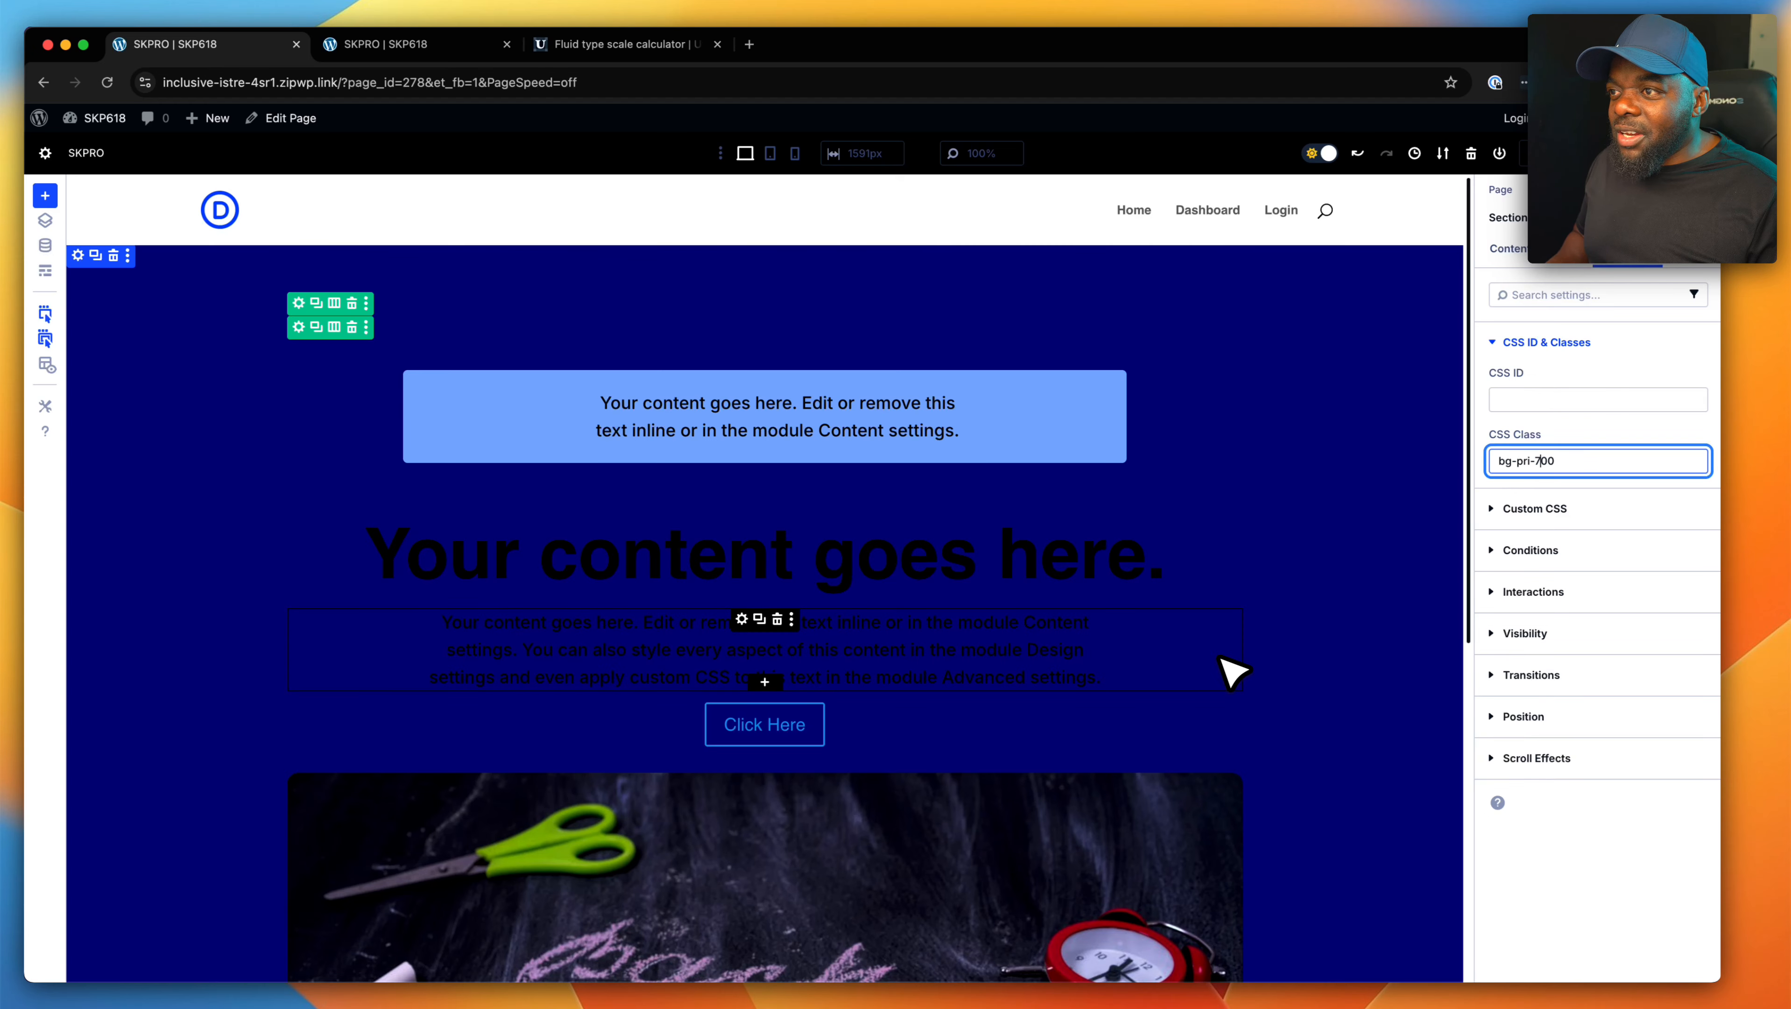
- Try the section's primary background shades 800 and 900, and set its CSS class to "bg-pri-100"
{"action": "key", "text": "BackSpace"}
{"action": "key", "text": "BackSpace"}
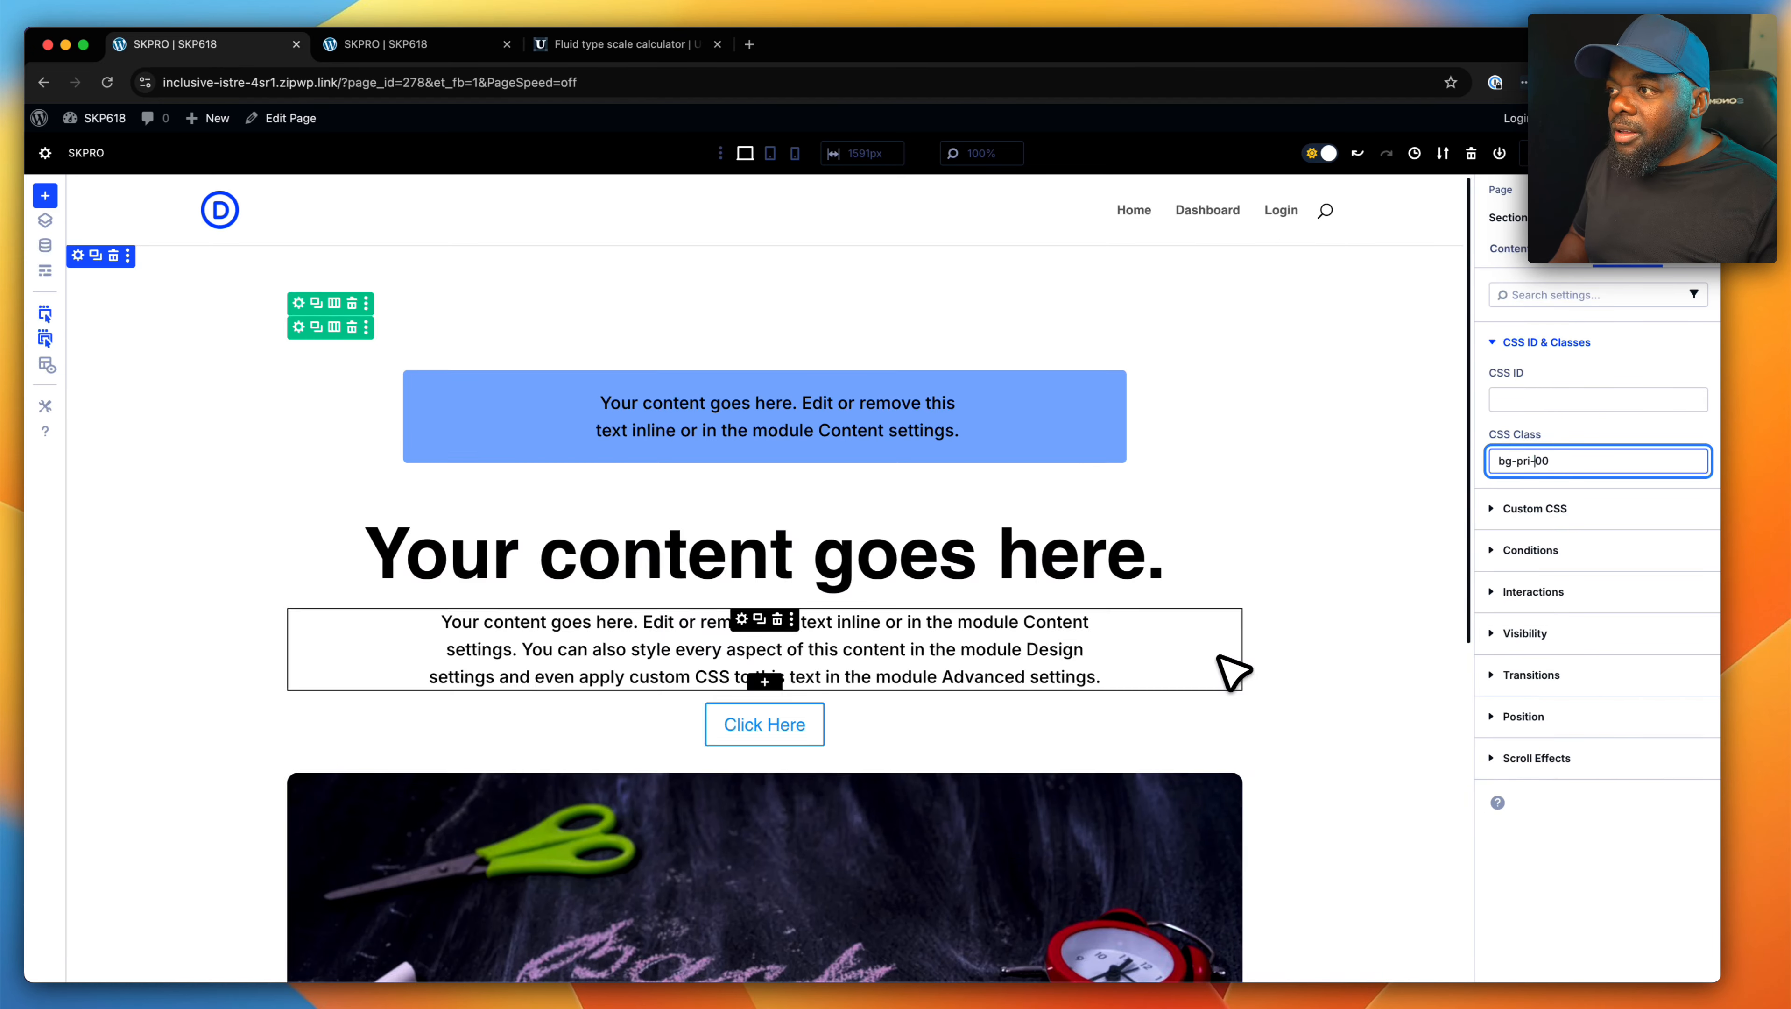
{"action": "type", "text": "8"}
{"action": "key", "text": "BackSpace"}
{"action": "type", "text": "9"}
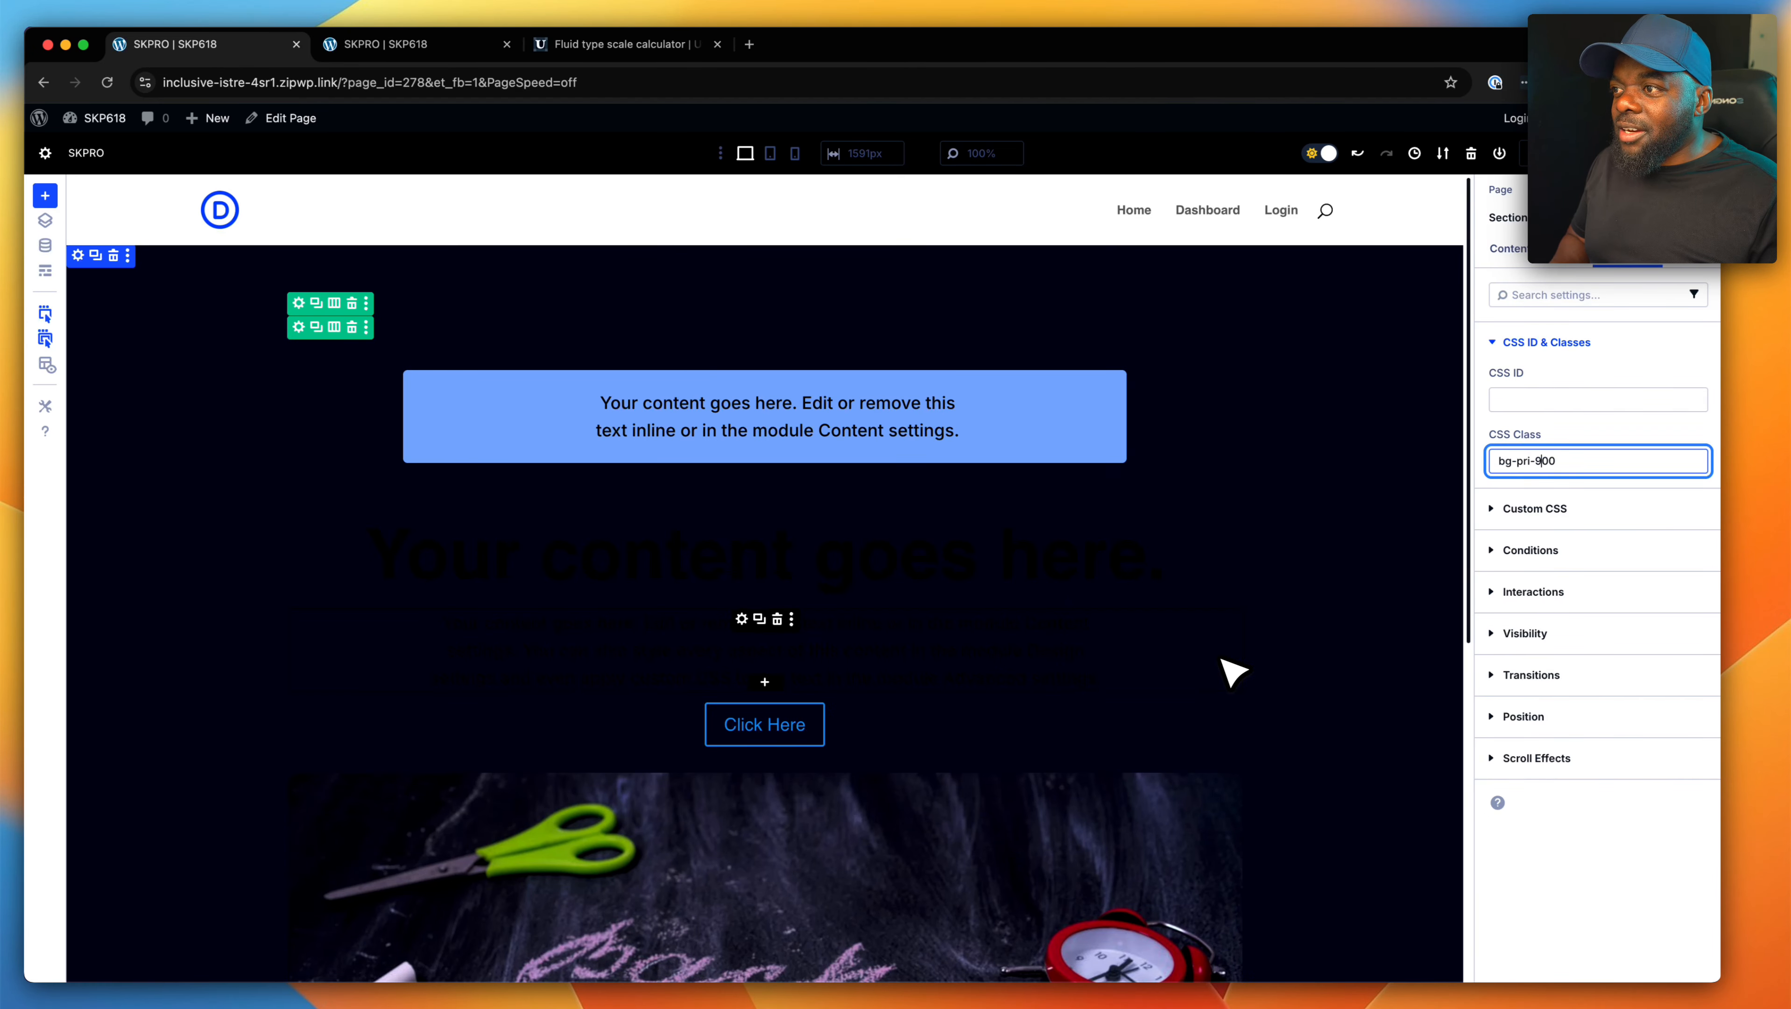
{"action": "key", "text": "BackSpace"}
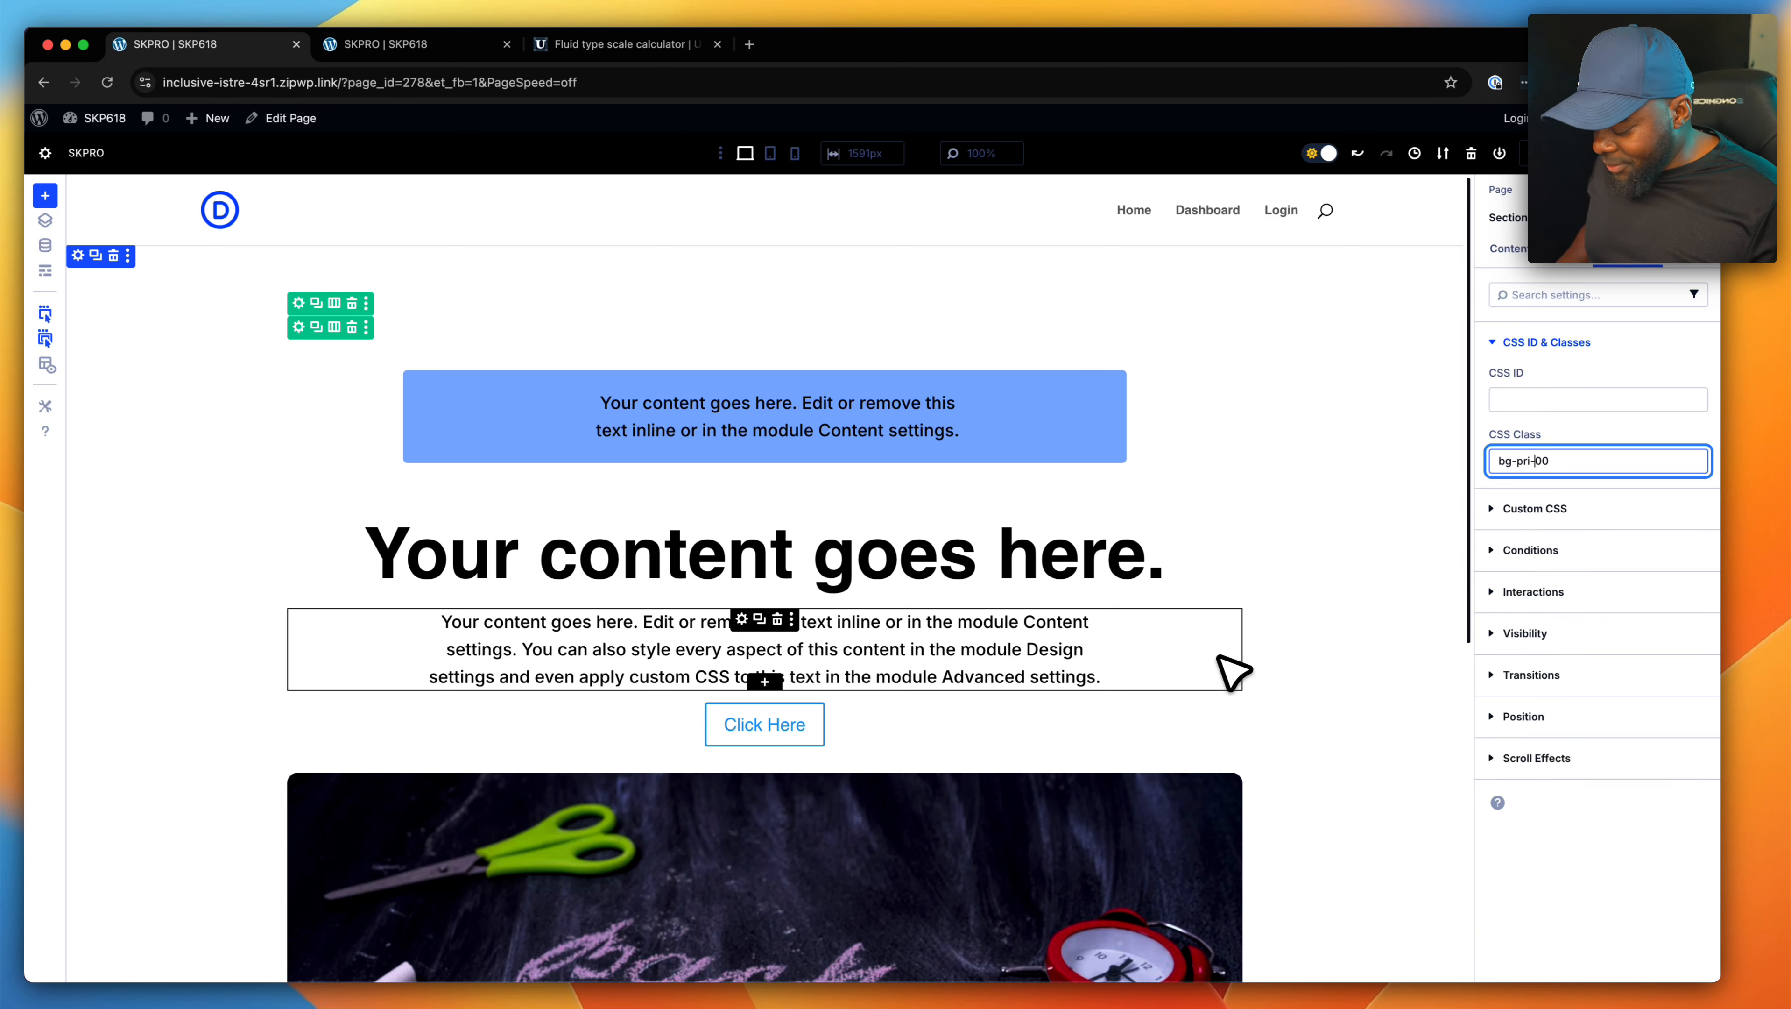
{"action": "type", "text": "1"}
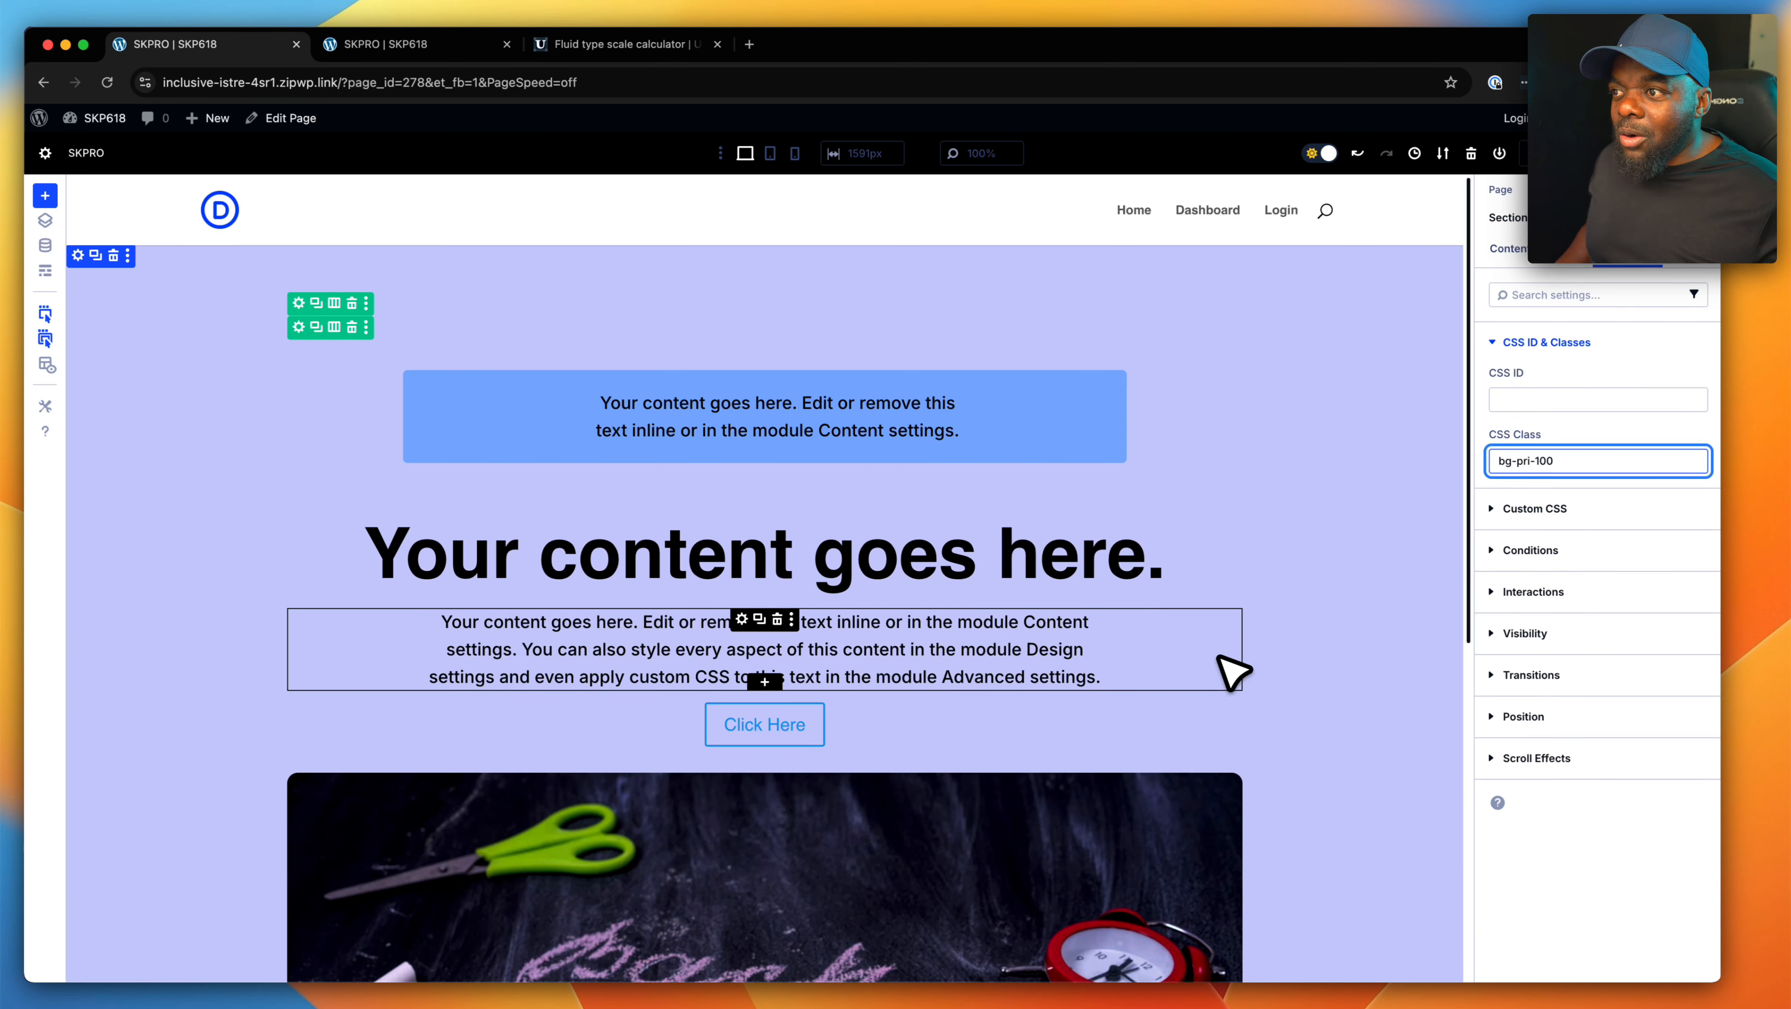
{"action": "scroll", "coordinate": [1372, 783], "scroll_direction": "down", "scroll_amount": 6}
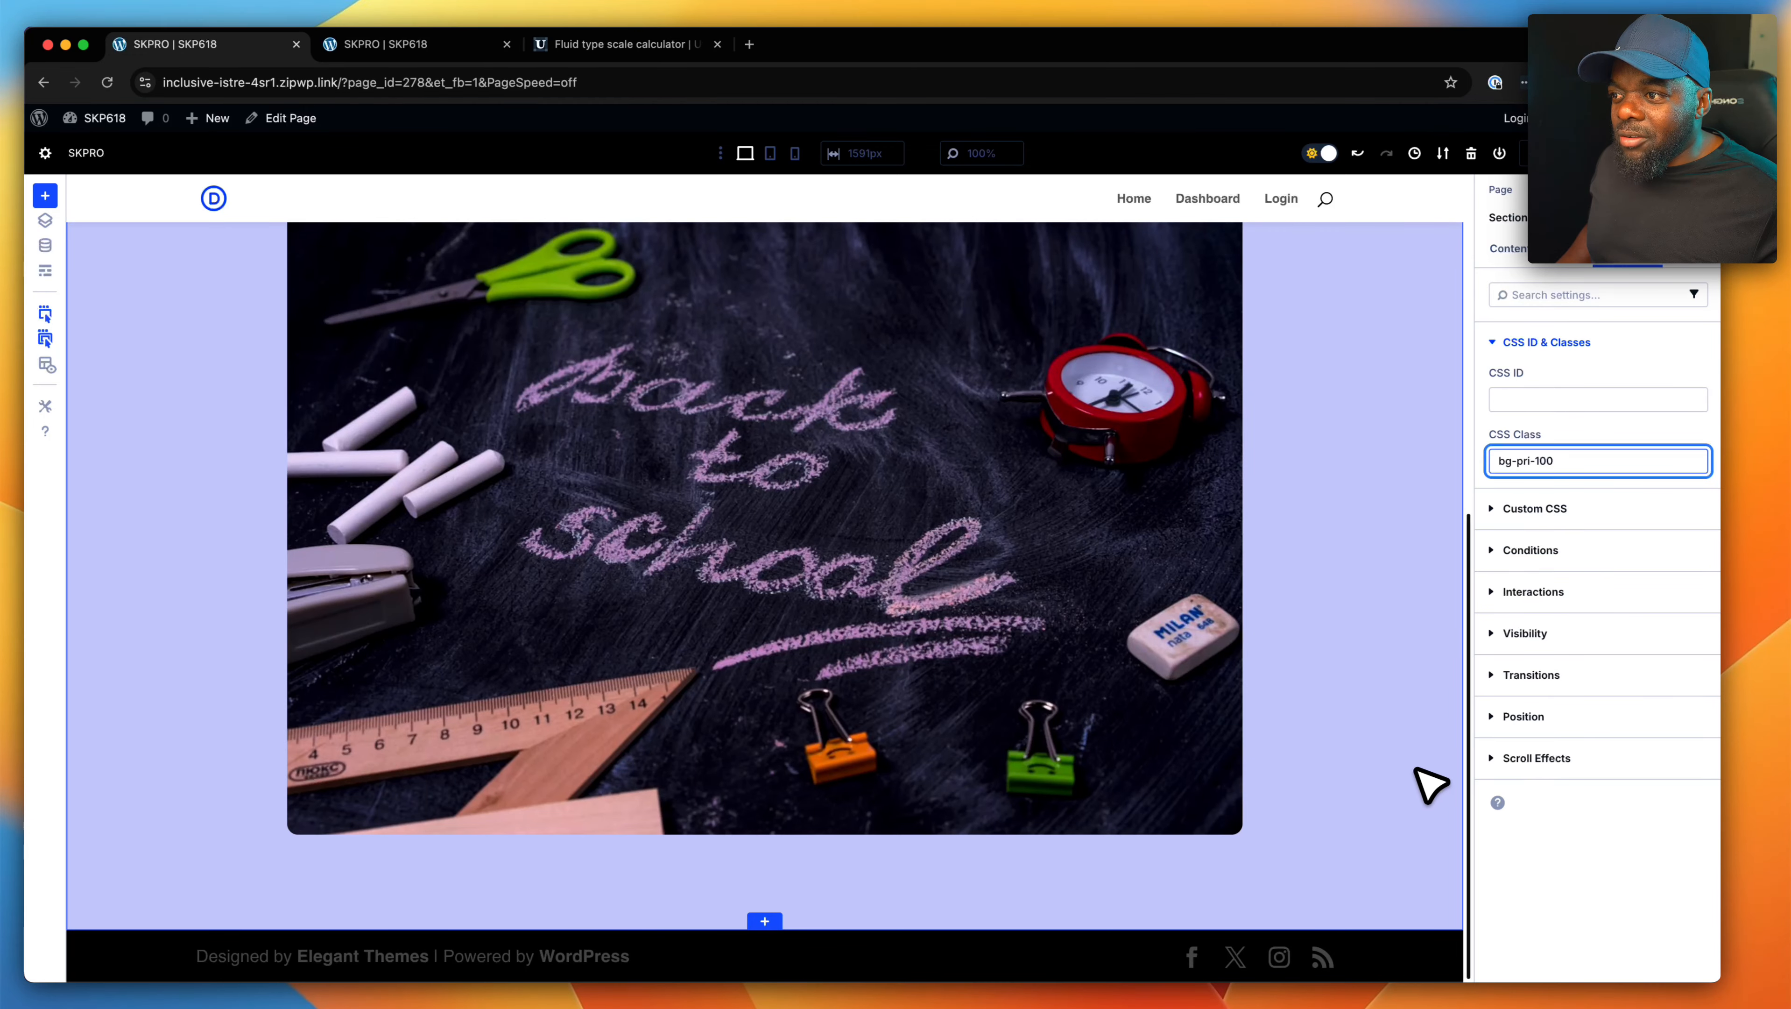
{"action": "scroll", "coordinate": [1430, 784], "scroll_direction": "up", "scroll_amount": 7}
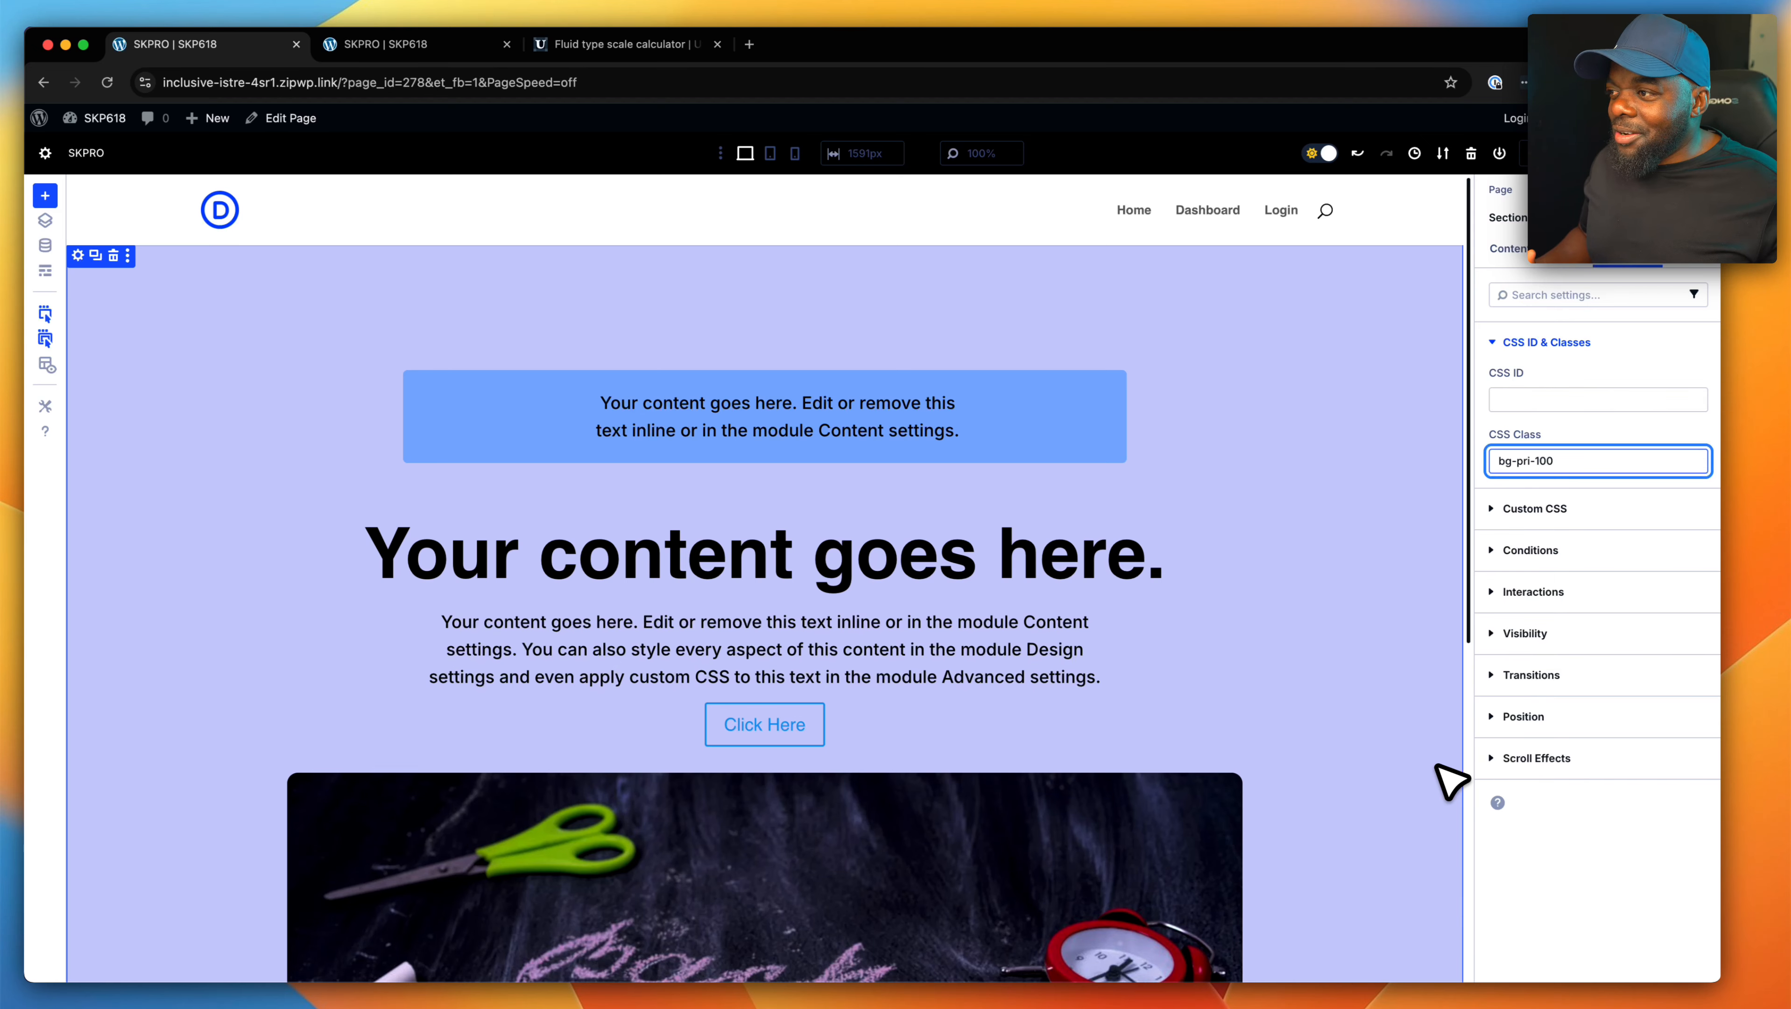
- Add a single-column row below the "Back to school" image and insert a Blurb module into it
{"action": "scroll", "coordinate": [1299, 719], "scroll_direction": "down", "scroll_amount": 8}
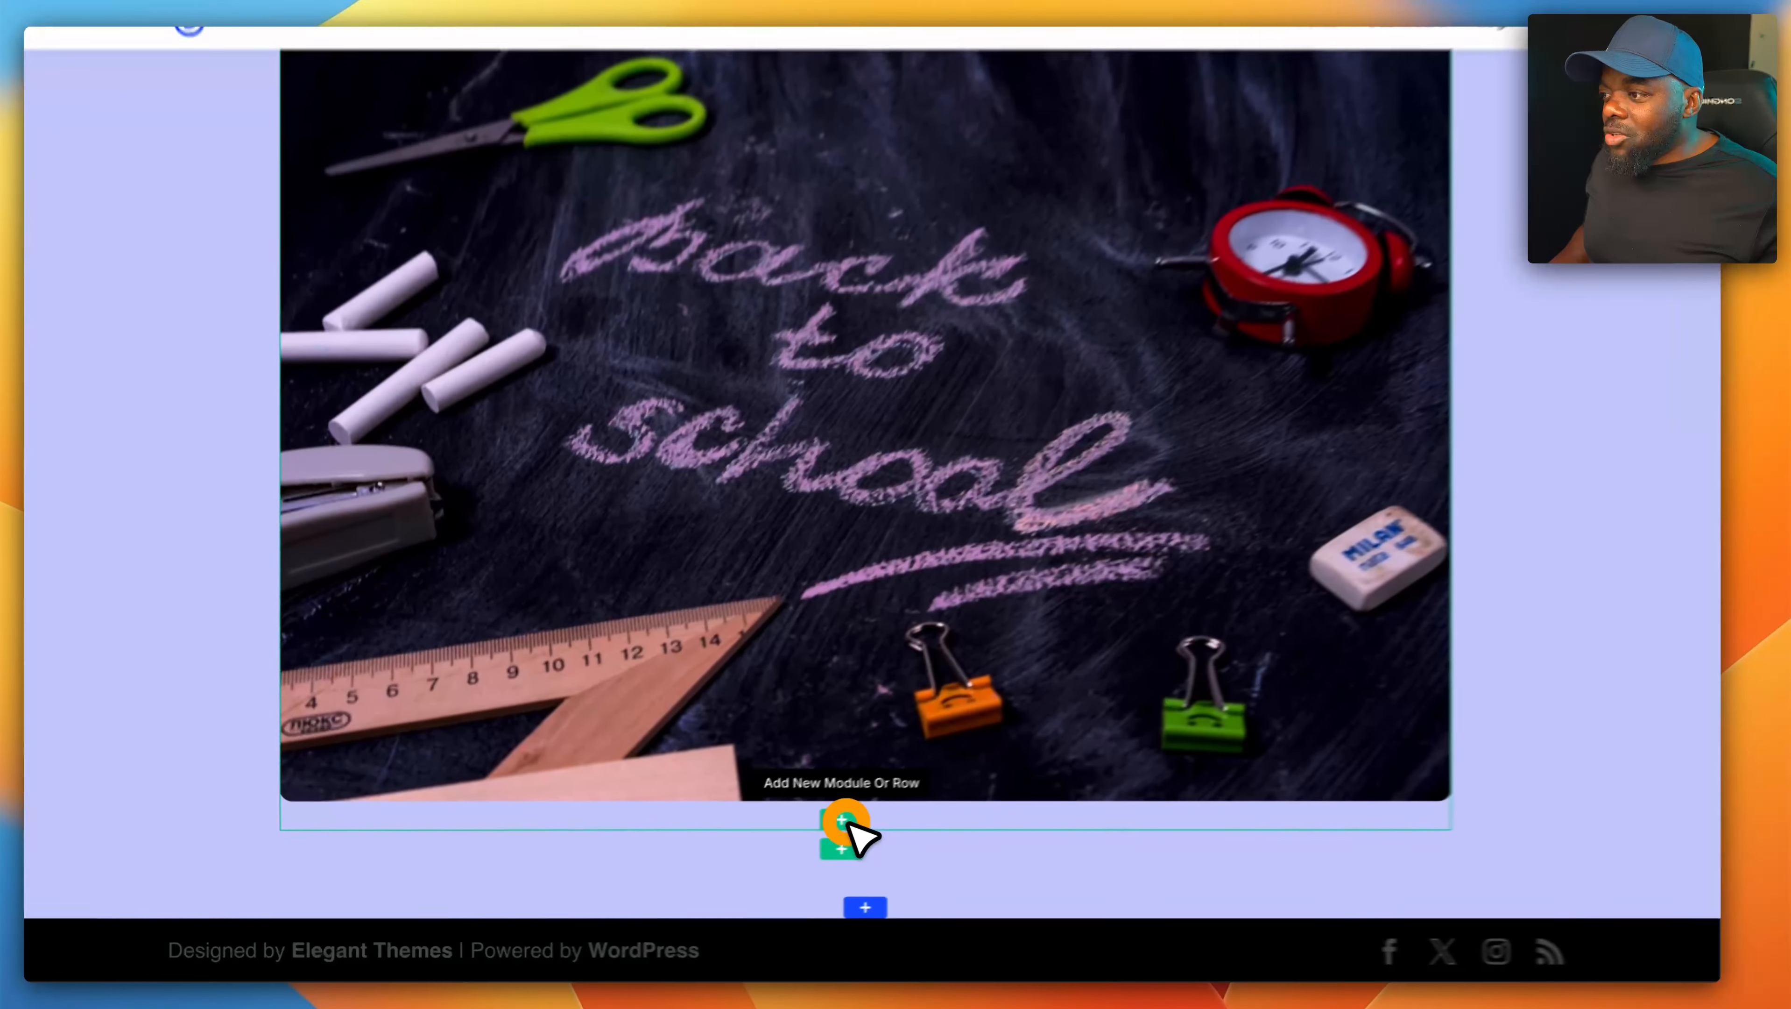
{"action": "left_click", "coordinate": [747, 851]}
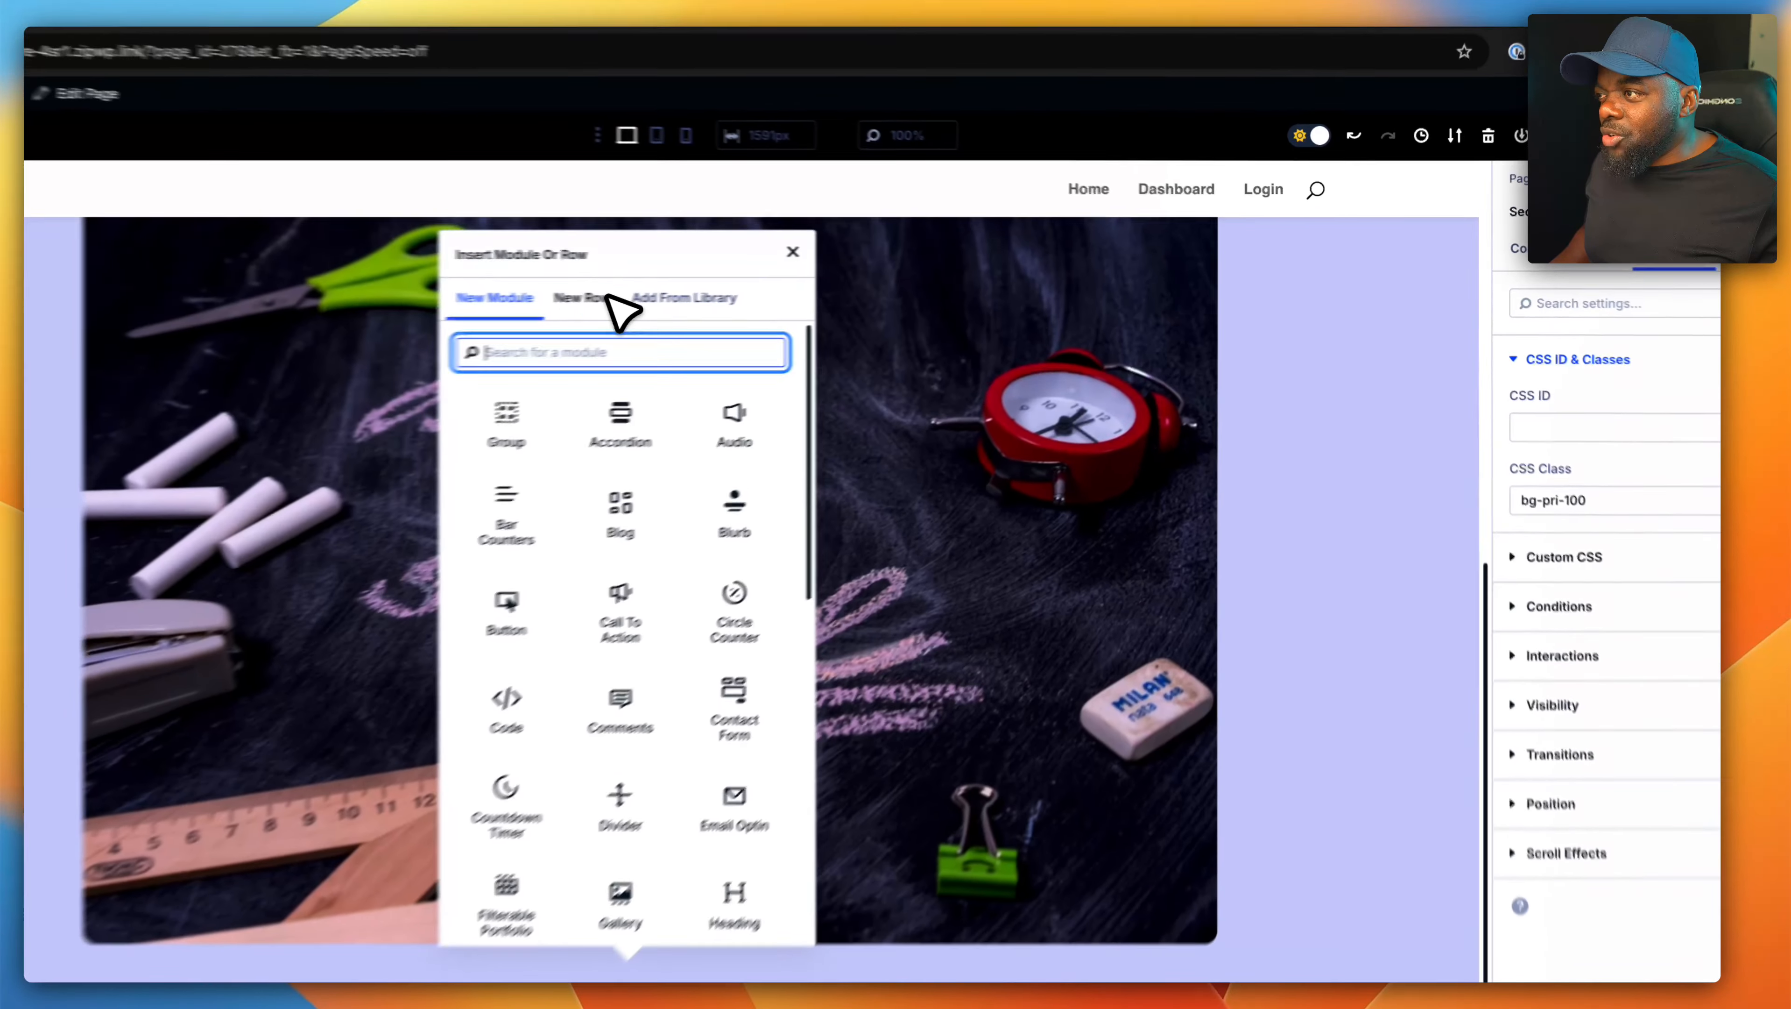
{"action": "left_click", "coordinate": [708, 289]}
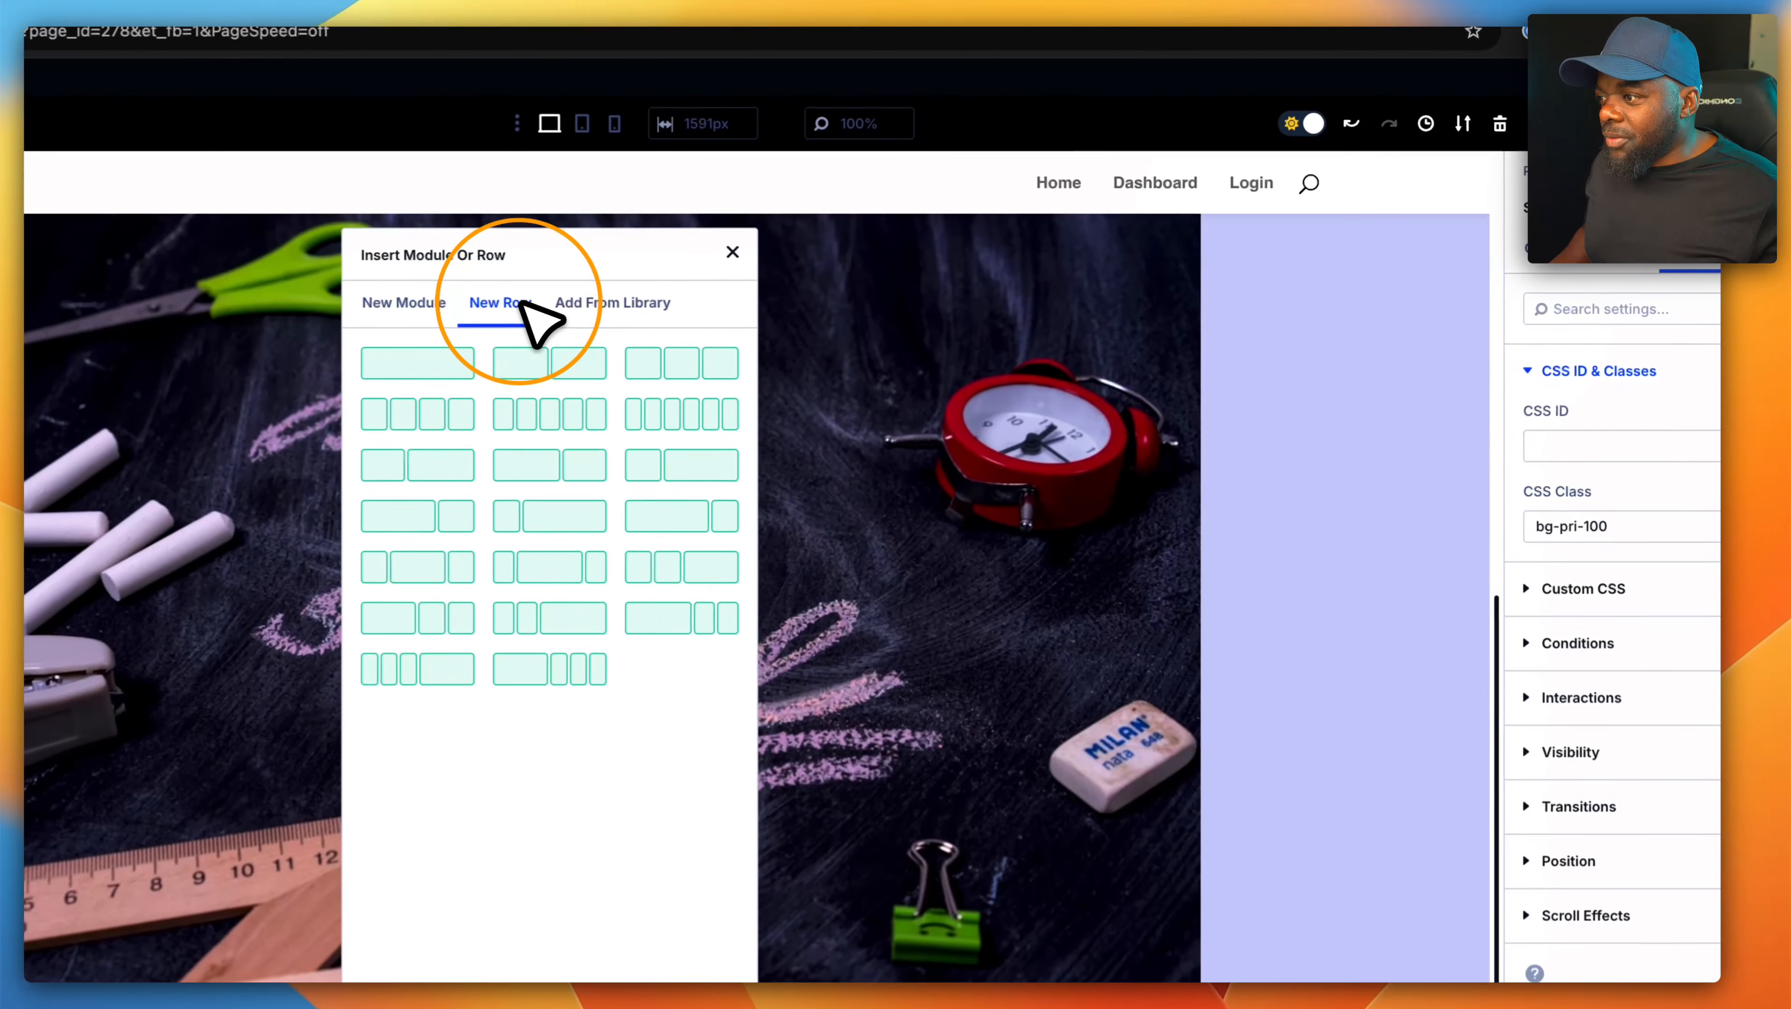
{"action": "left_click", "coordinate": [394, 302]}
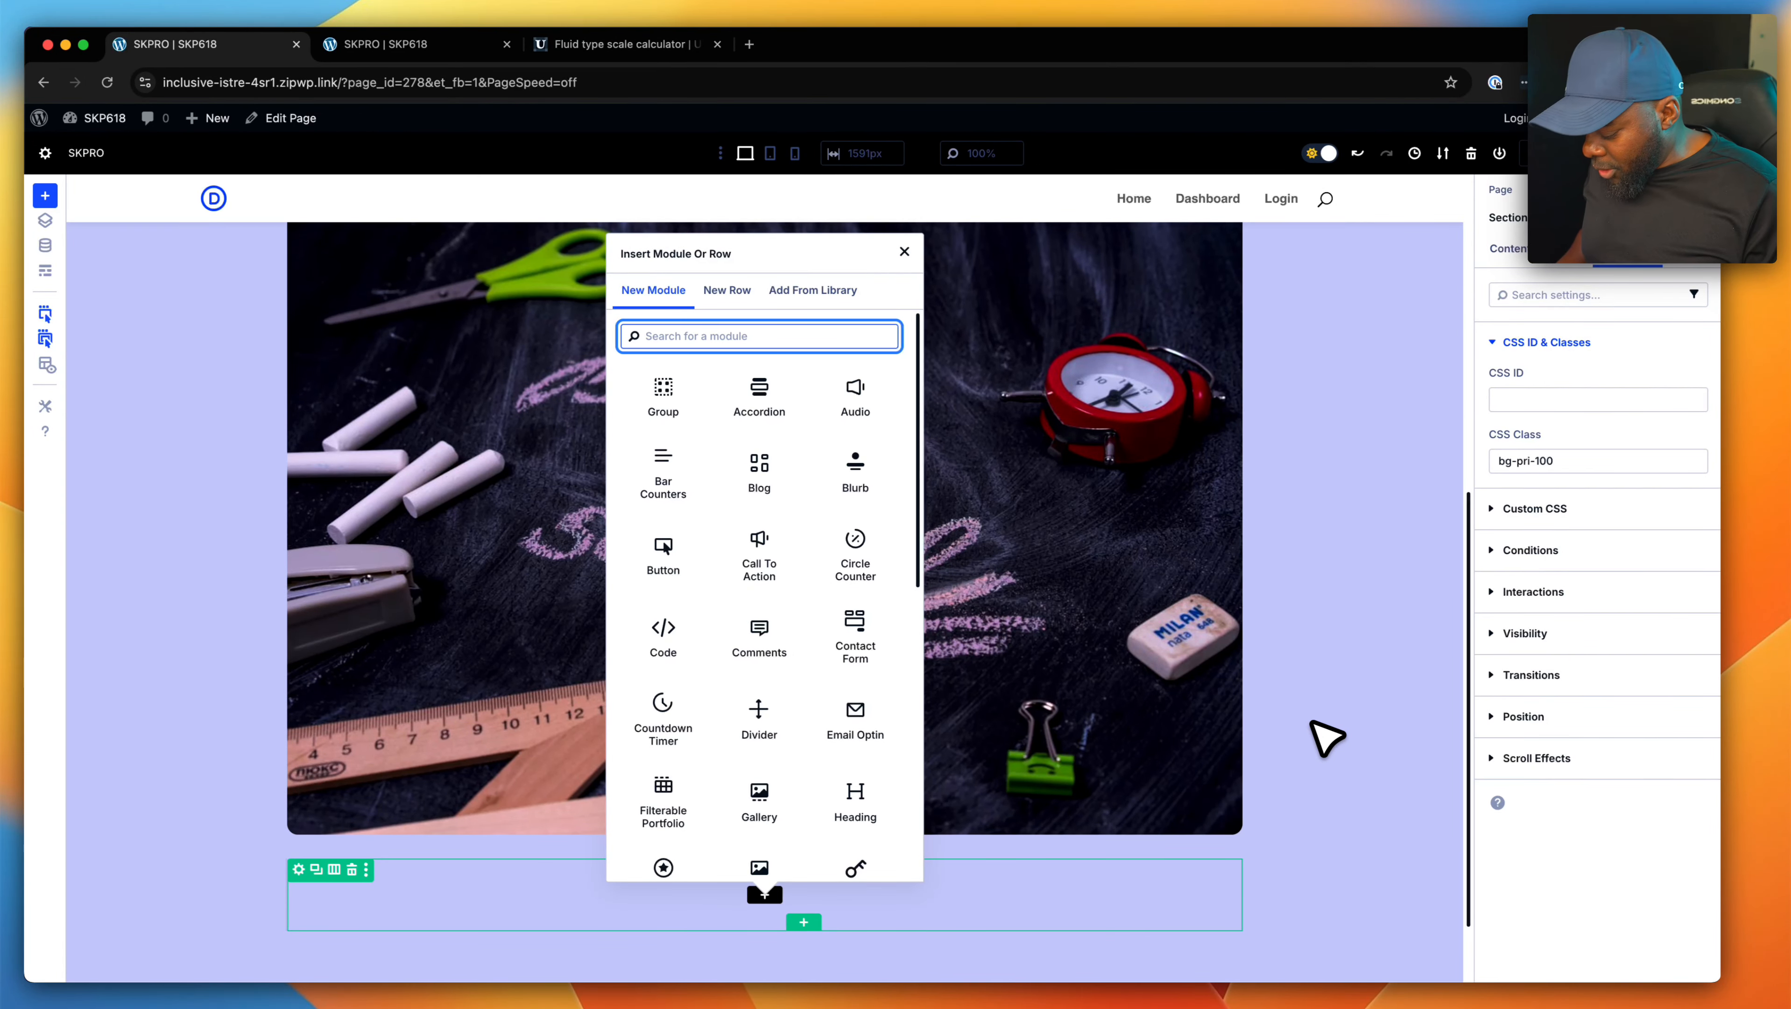
{"action": "type", "text": "blur"}
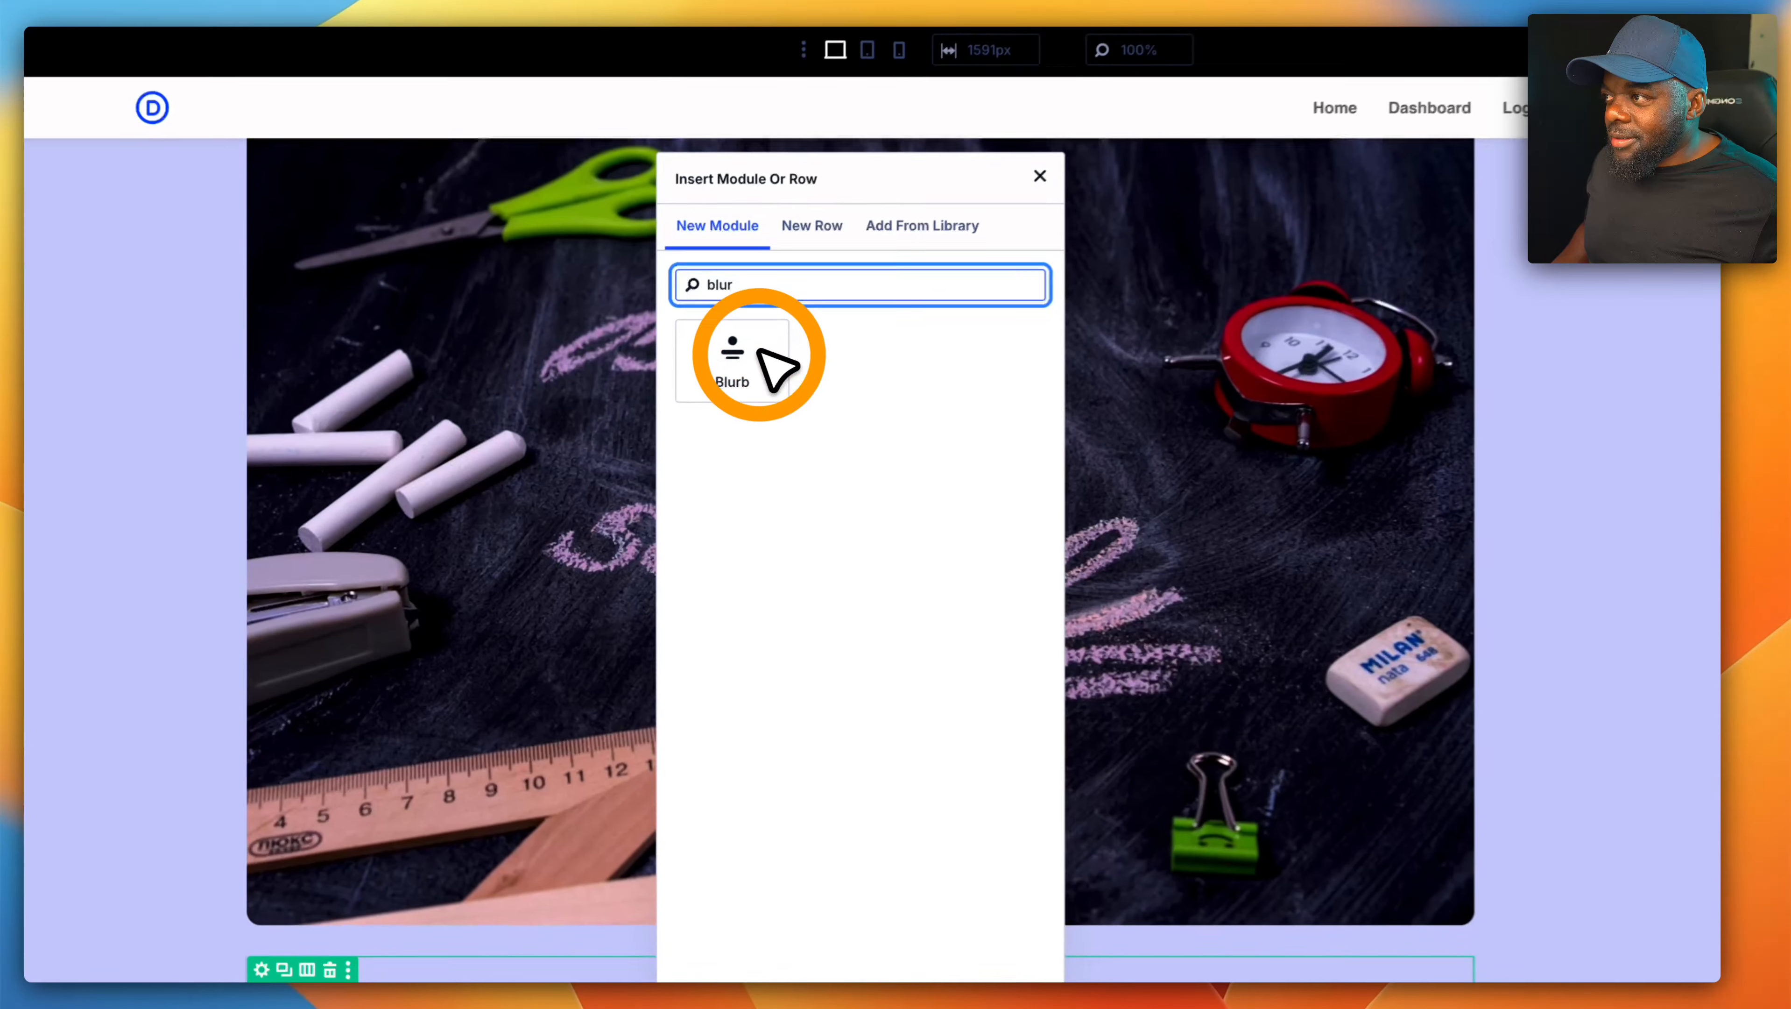
{"action": "left_click", "coordinate": [761, 350]}
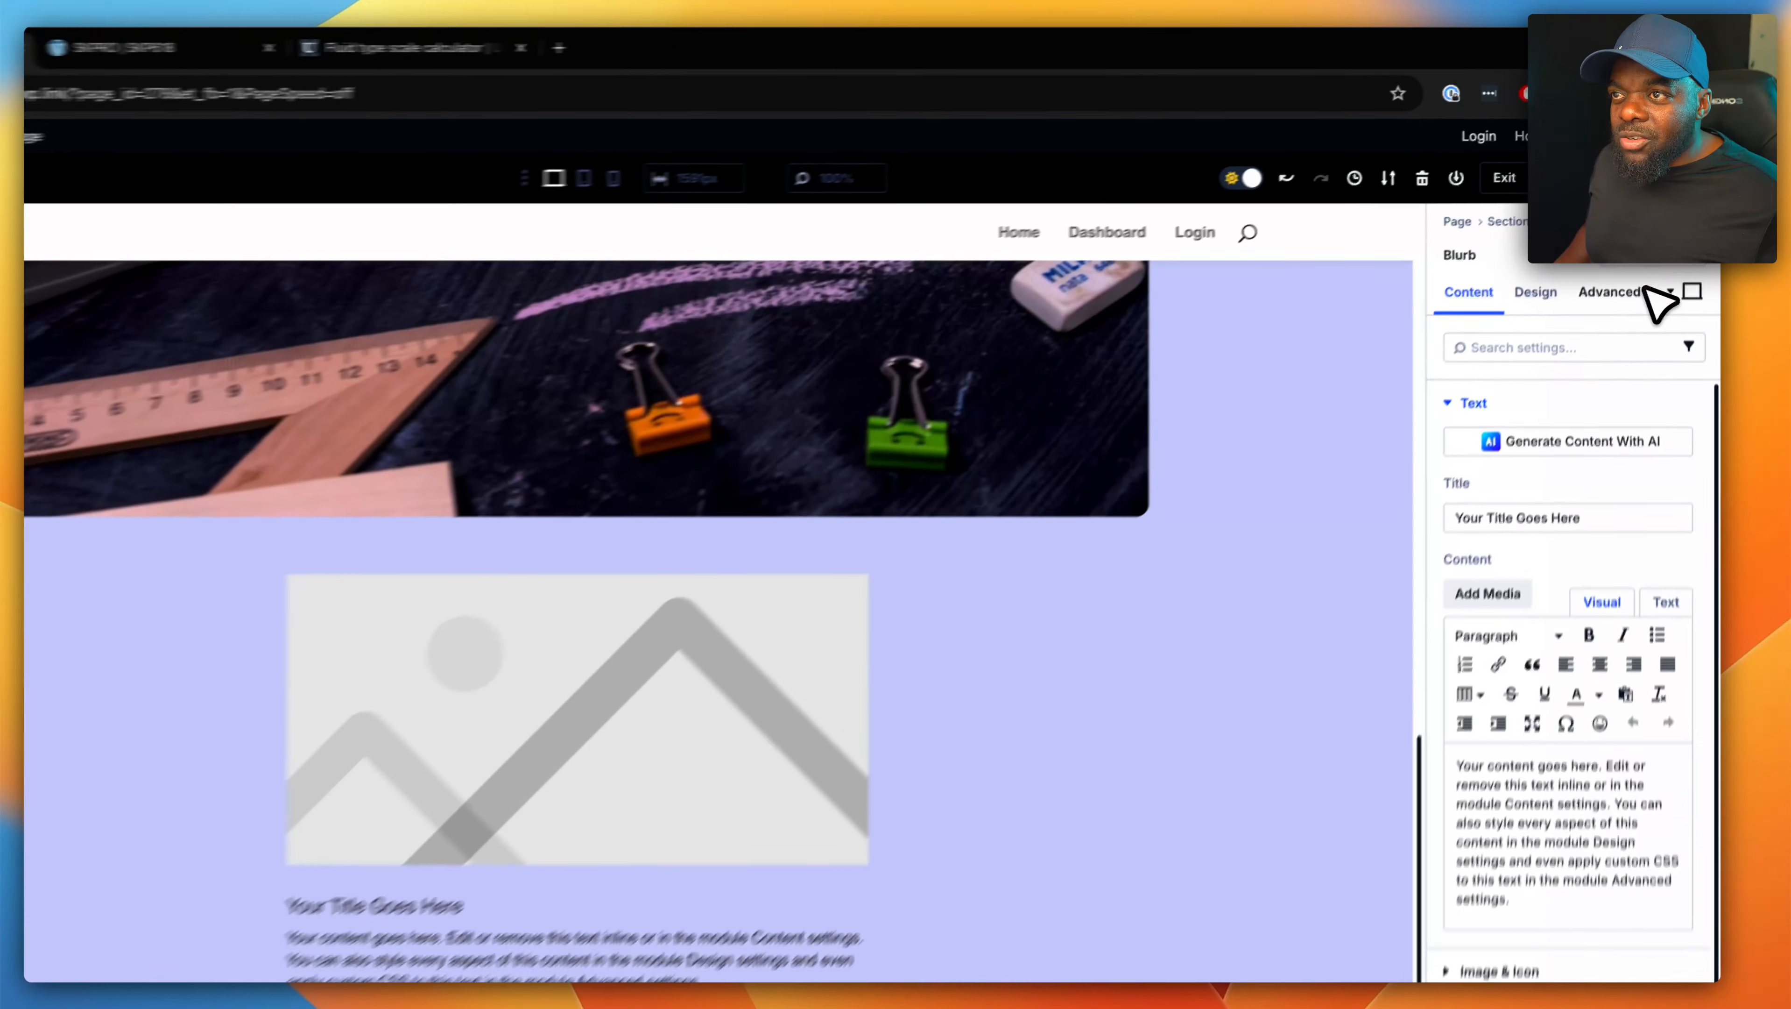
- Assign the CSS class "sk" to the new Blurb module
{"action": "left_click", "coordinate": [1629, 248]}
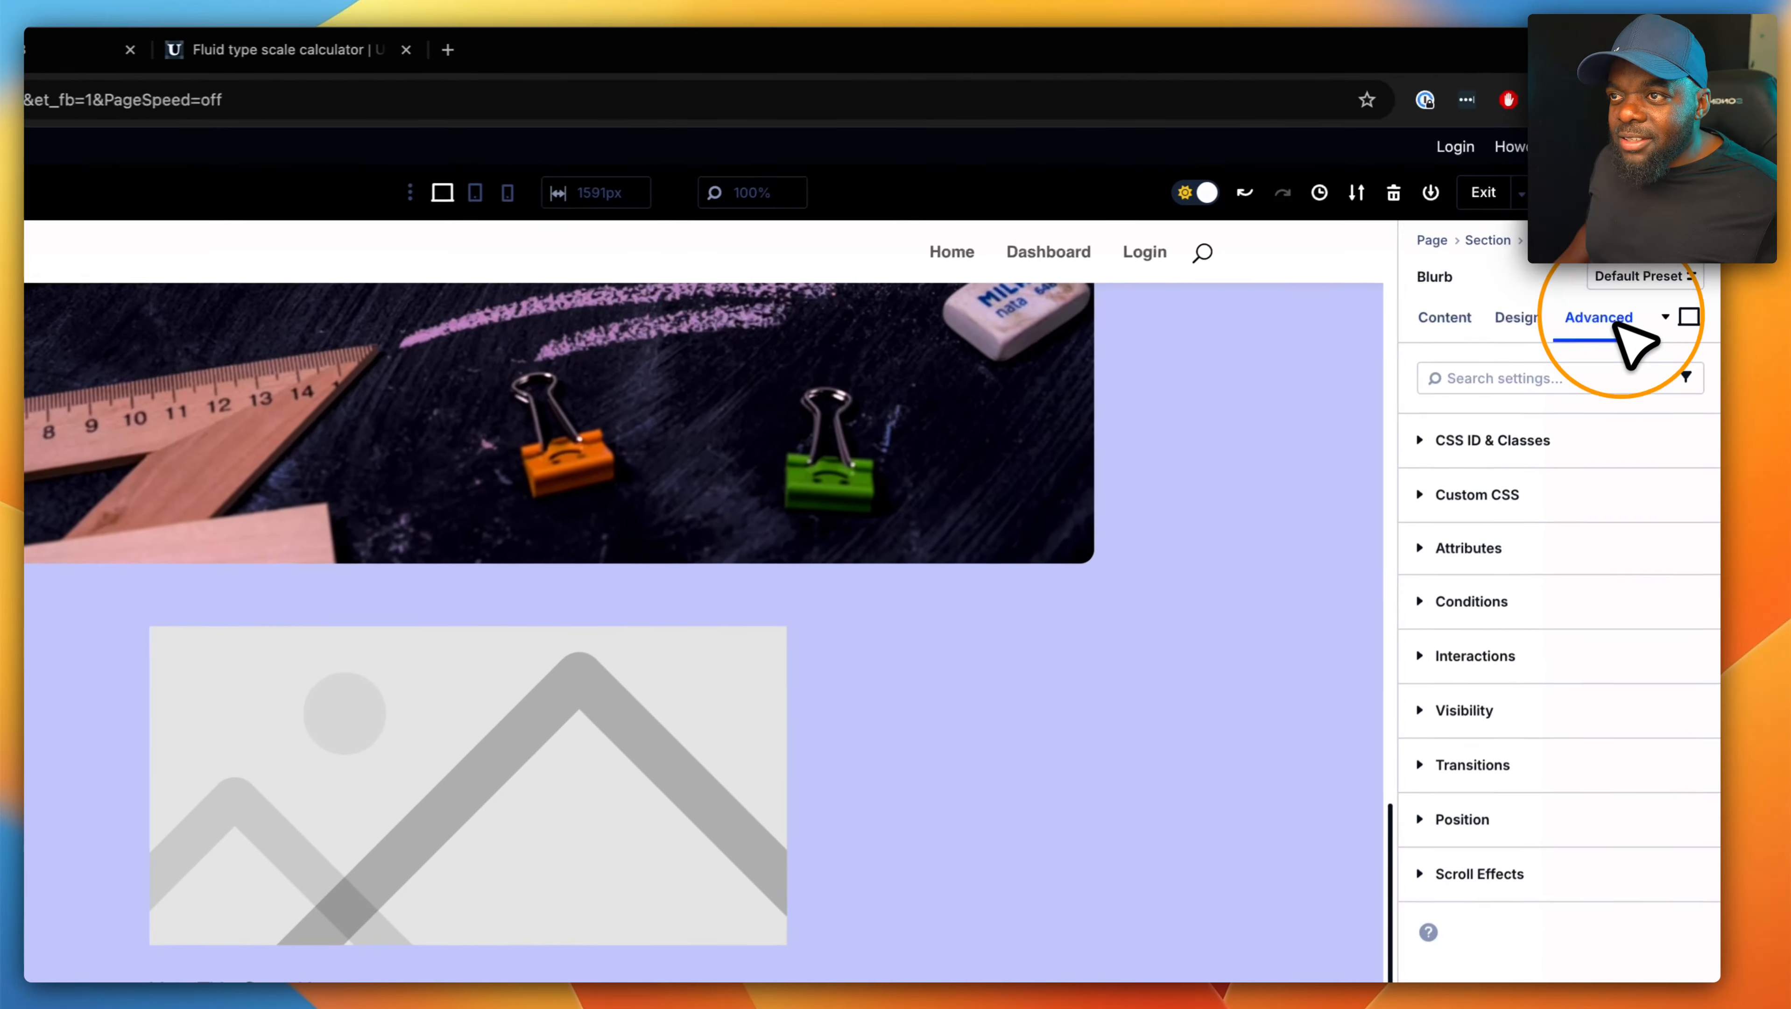
{"action": "left_click", "coordinate": [1542, 424]}
{"action": "left_click", "coordinate": [1468, 599]}
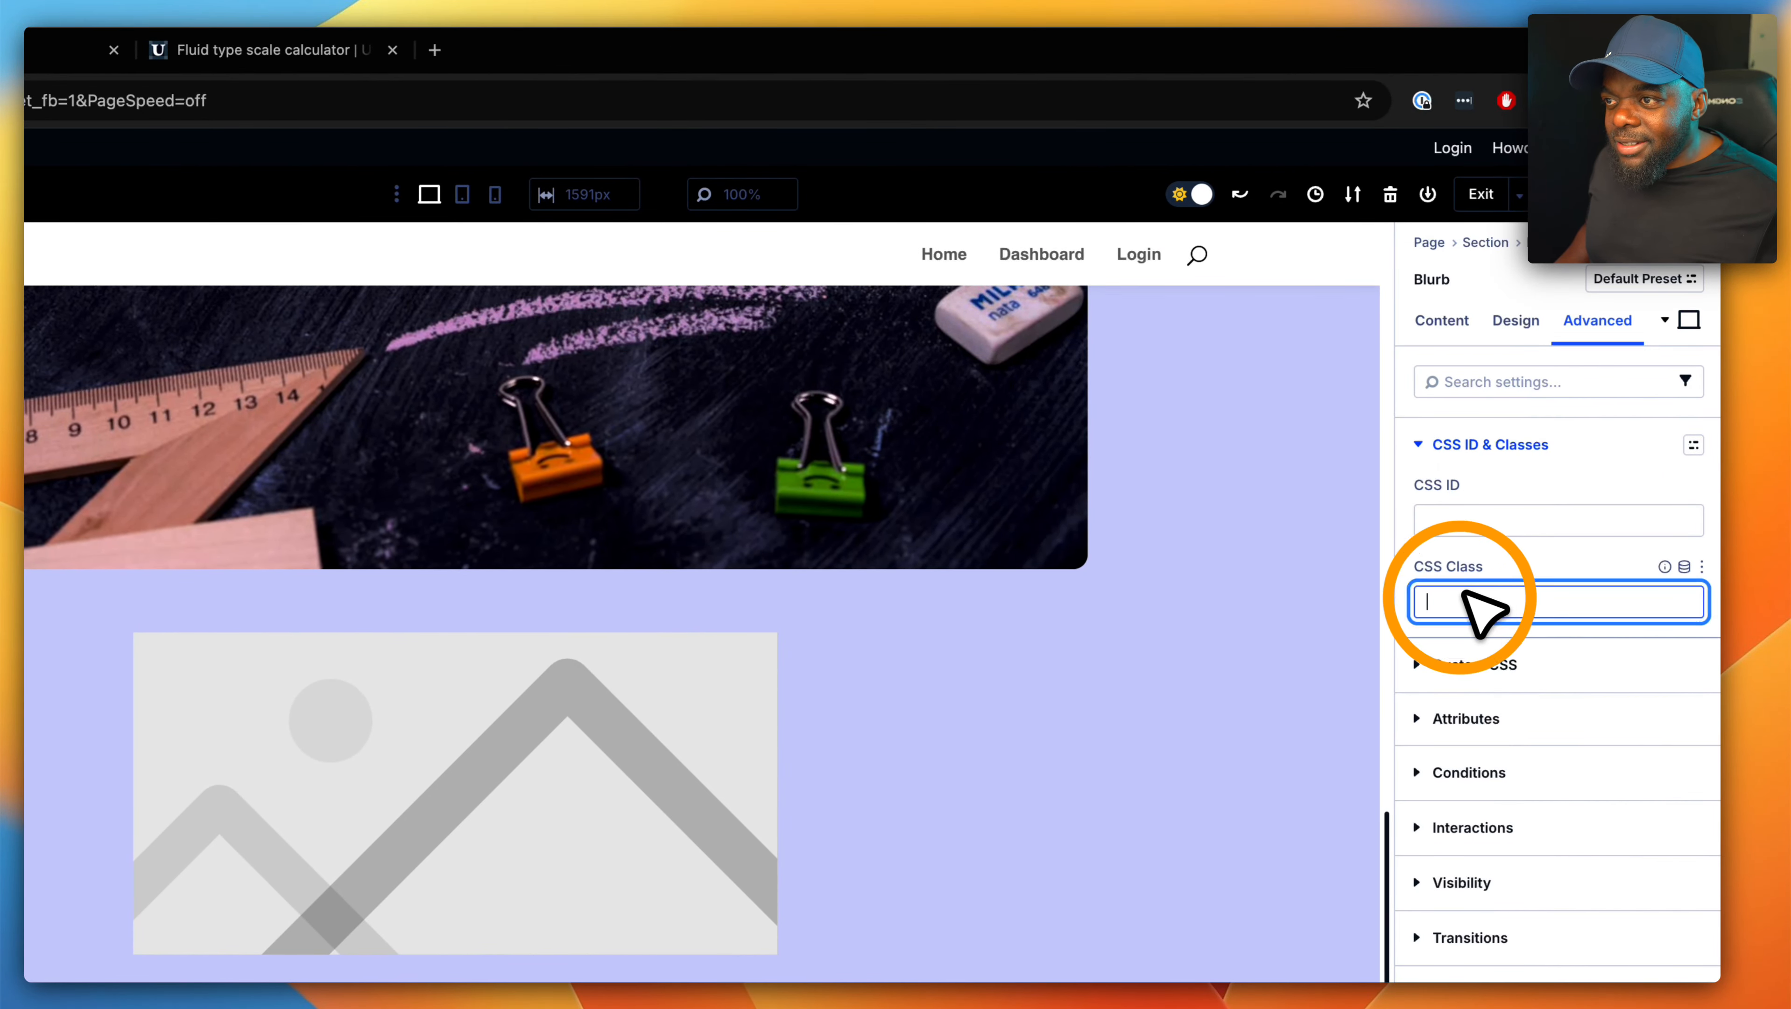
{"action": "type", "text": "sk"}
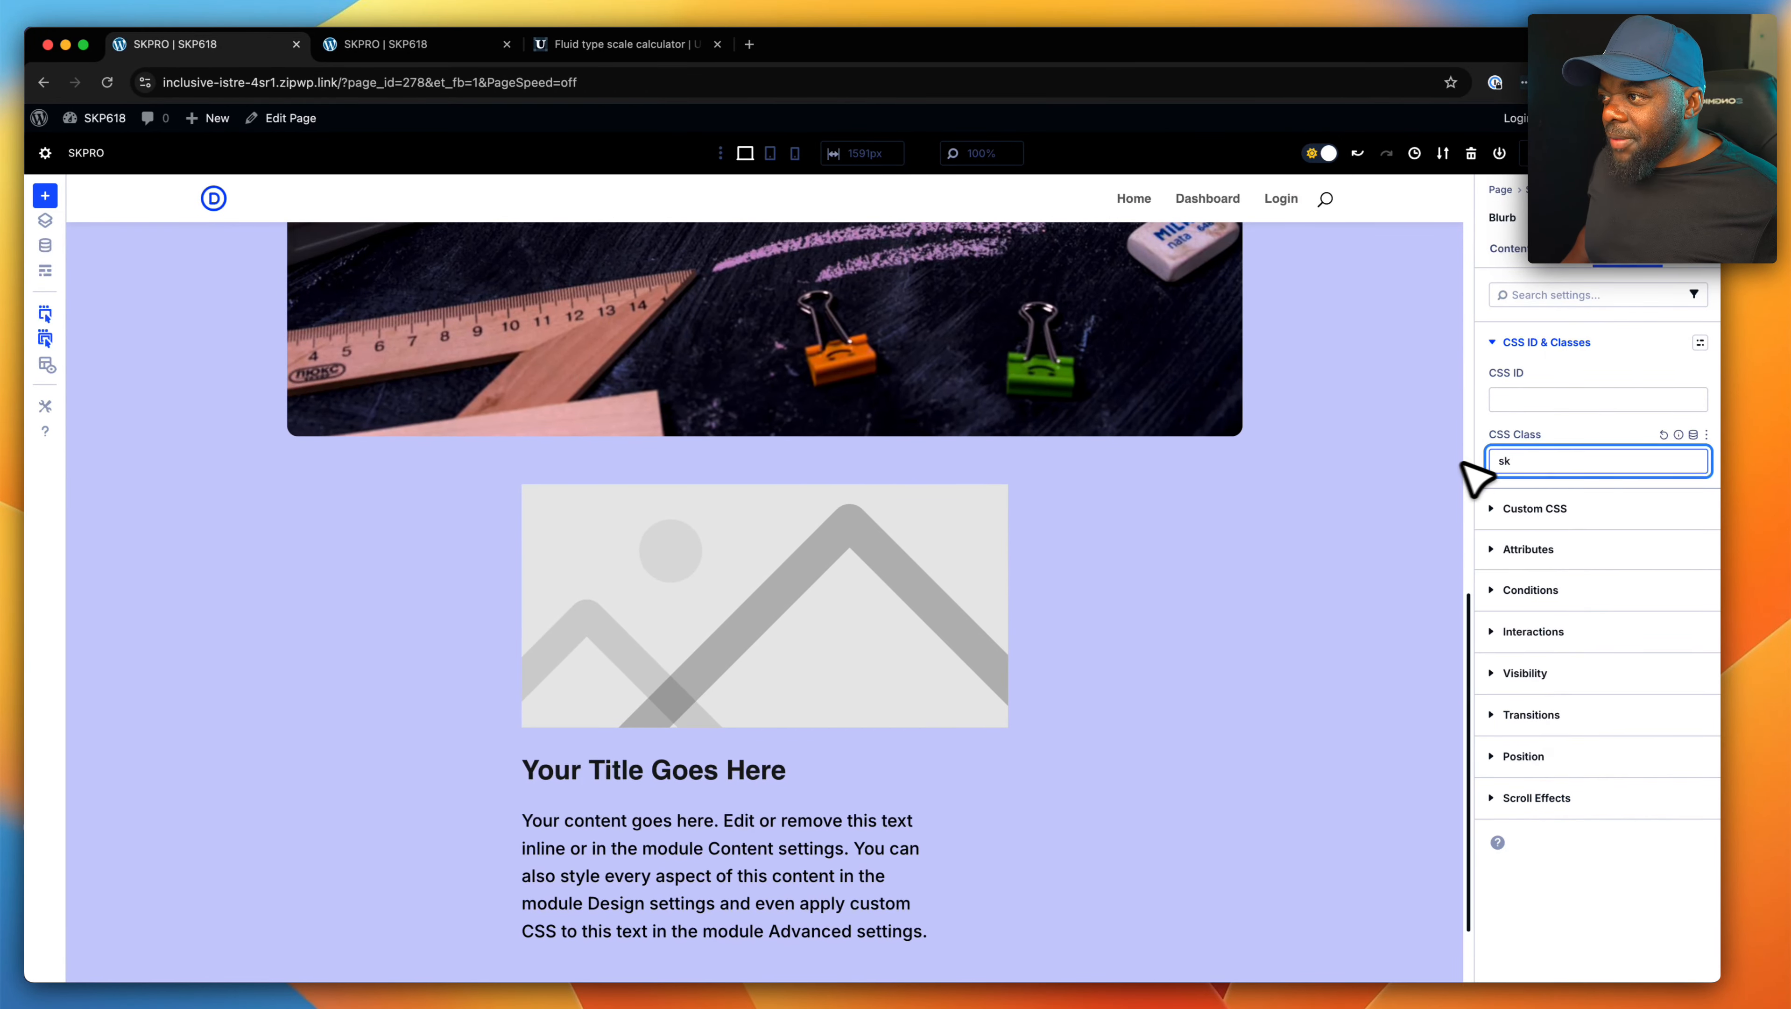
- Replace the blurb's placeholder image with the espresso machine and white cup photo from the media library
{"action": "left_click", "coordinate": [862, 586]}
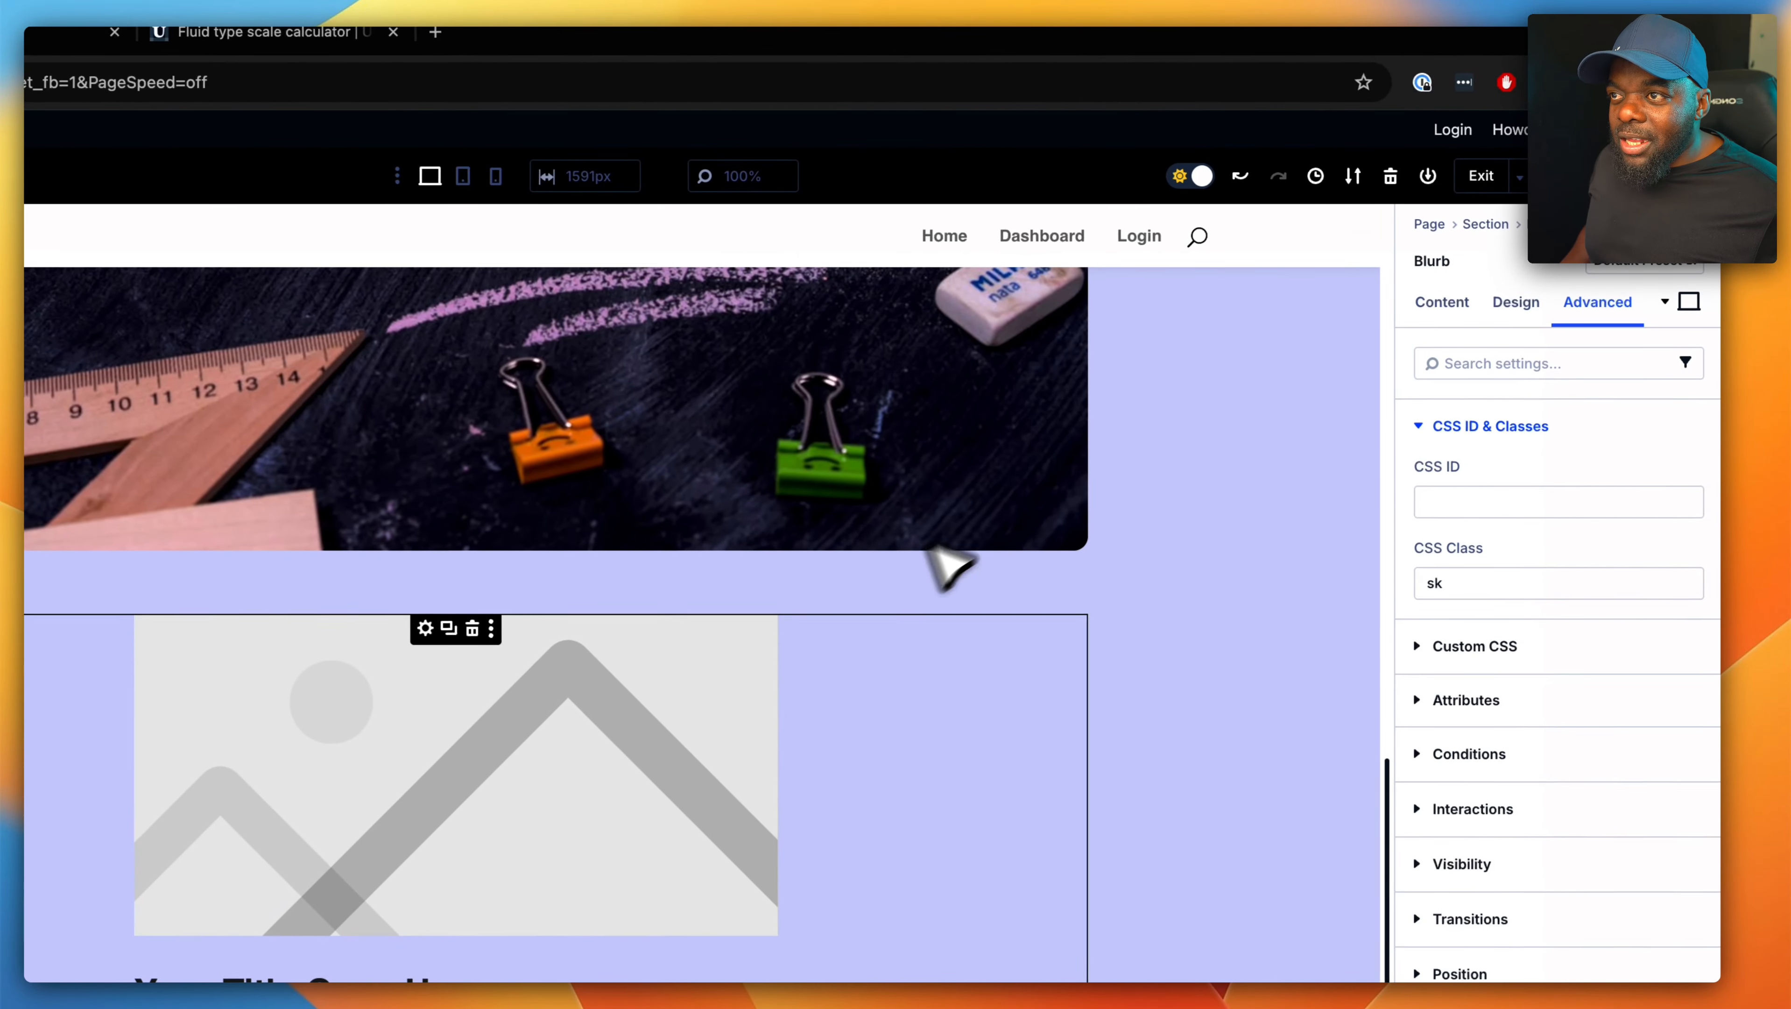
{"action": "left_click", "coordinate": [1467, 312]}
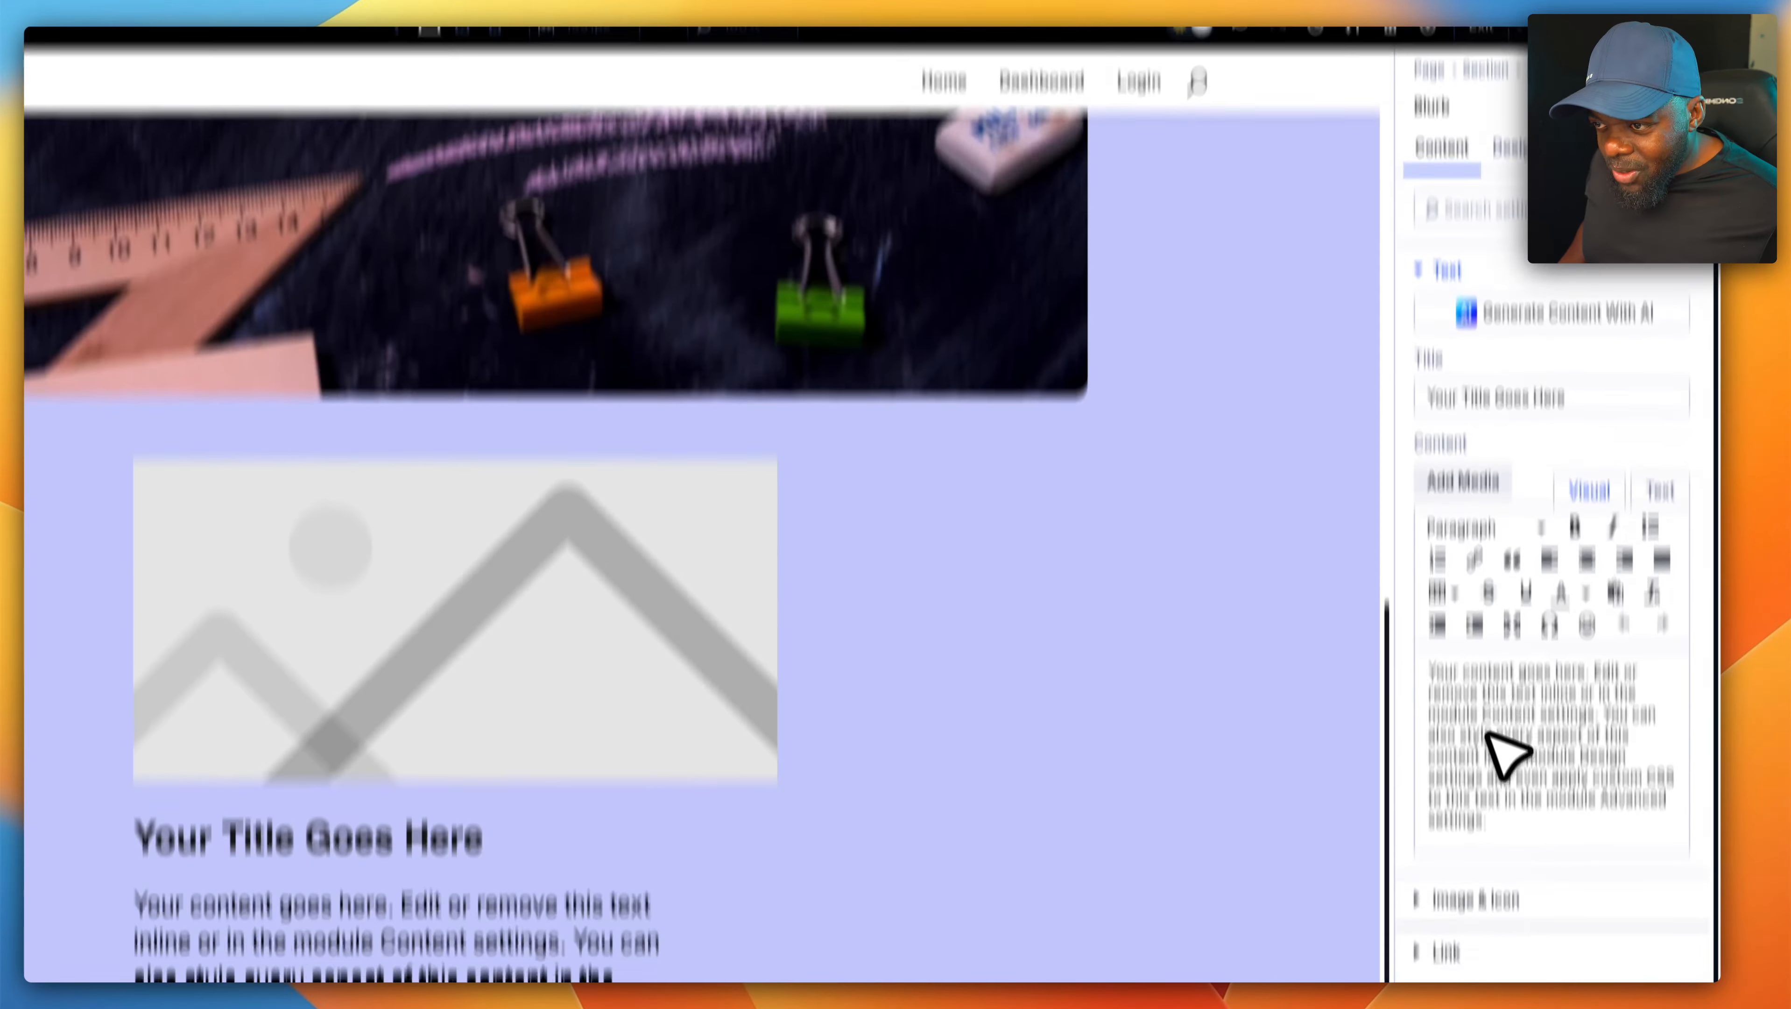
{"action": "left_click", "coordinate": [1503, 786]}
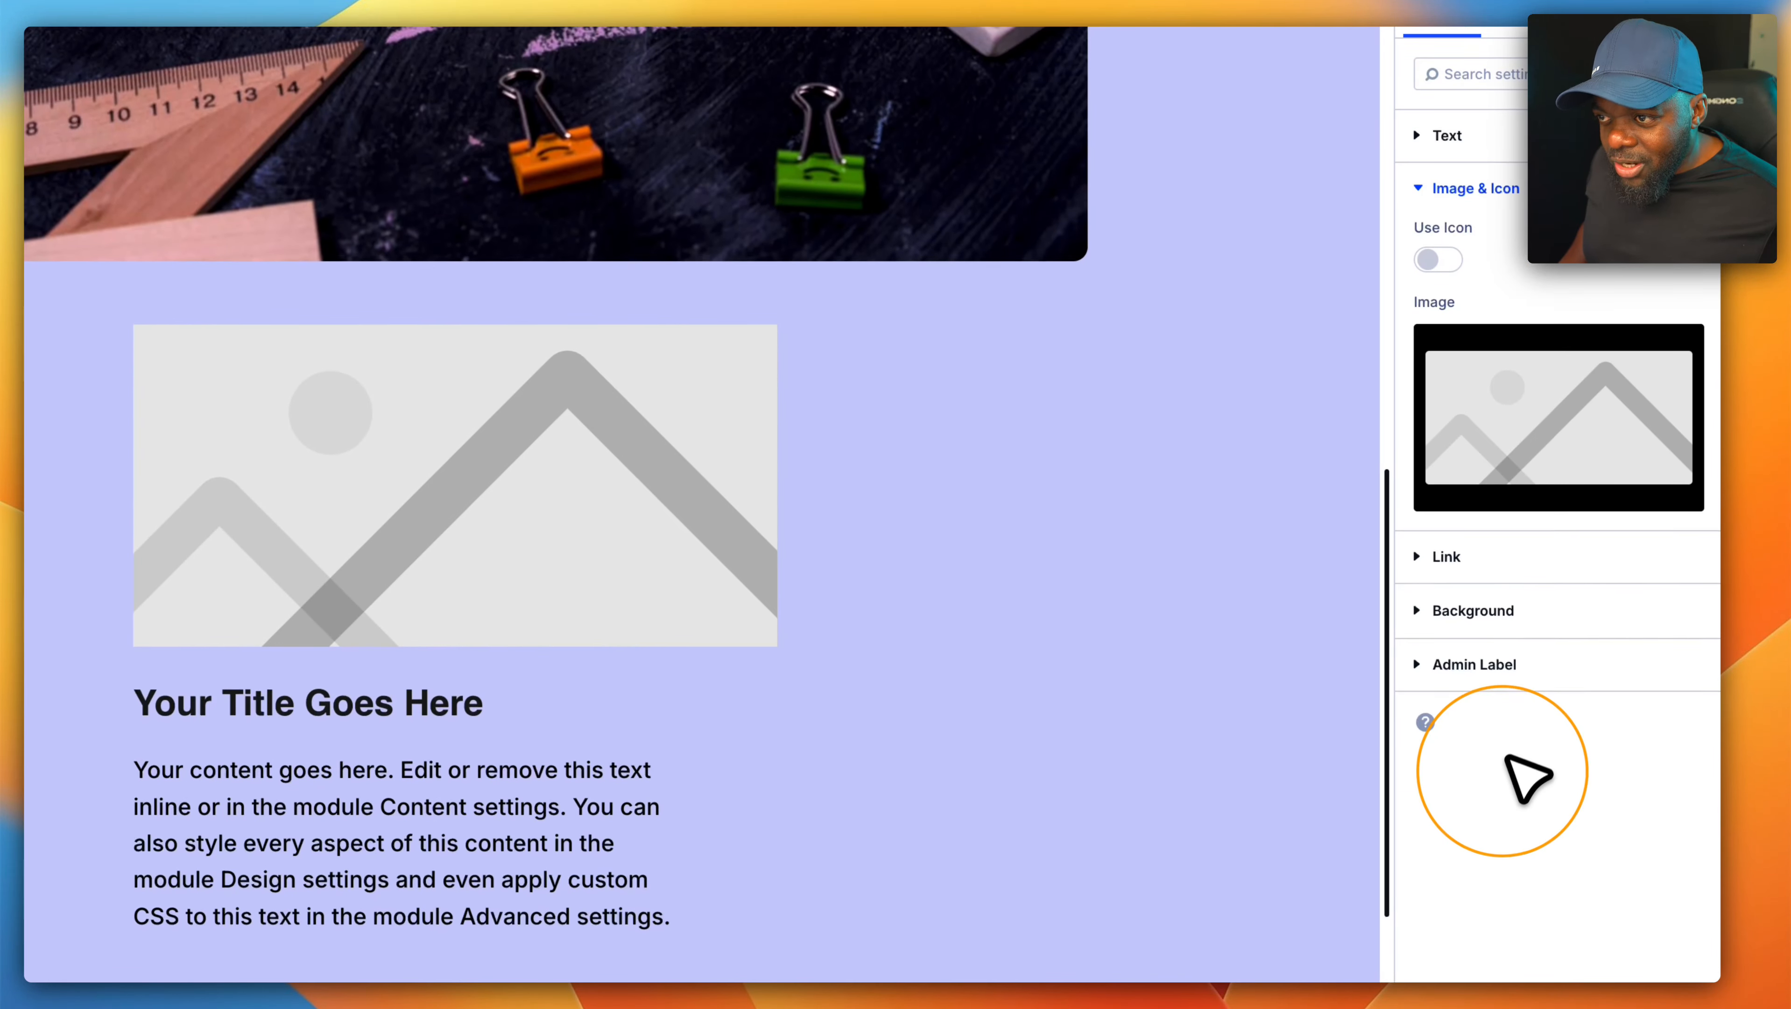
{"action": "left_click", "coordinate": [1557, 431]}
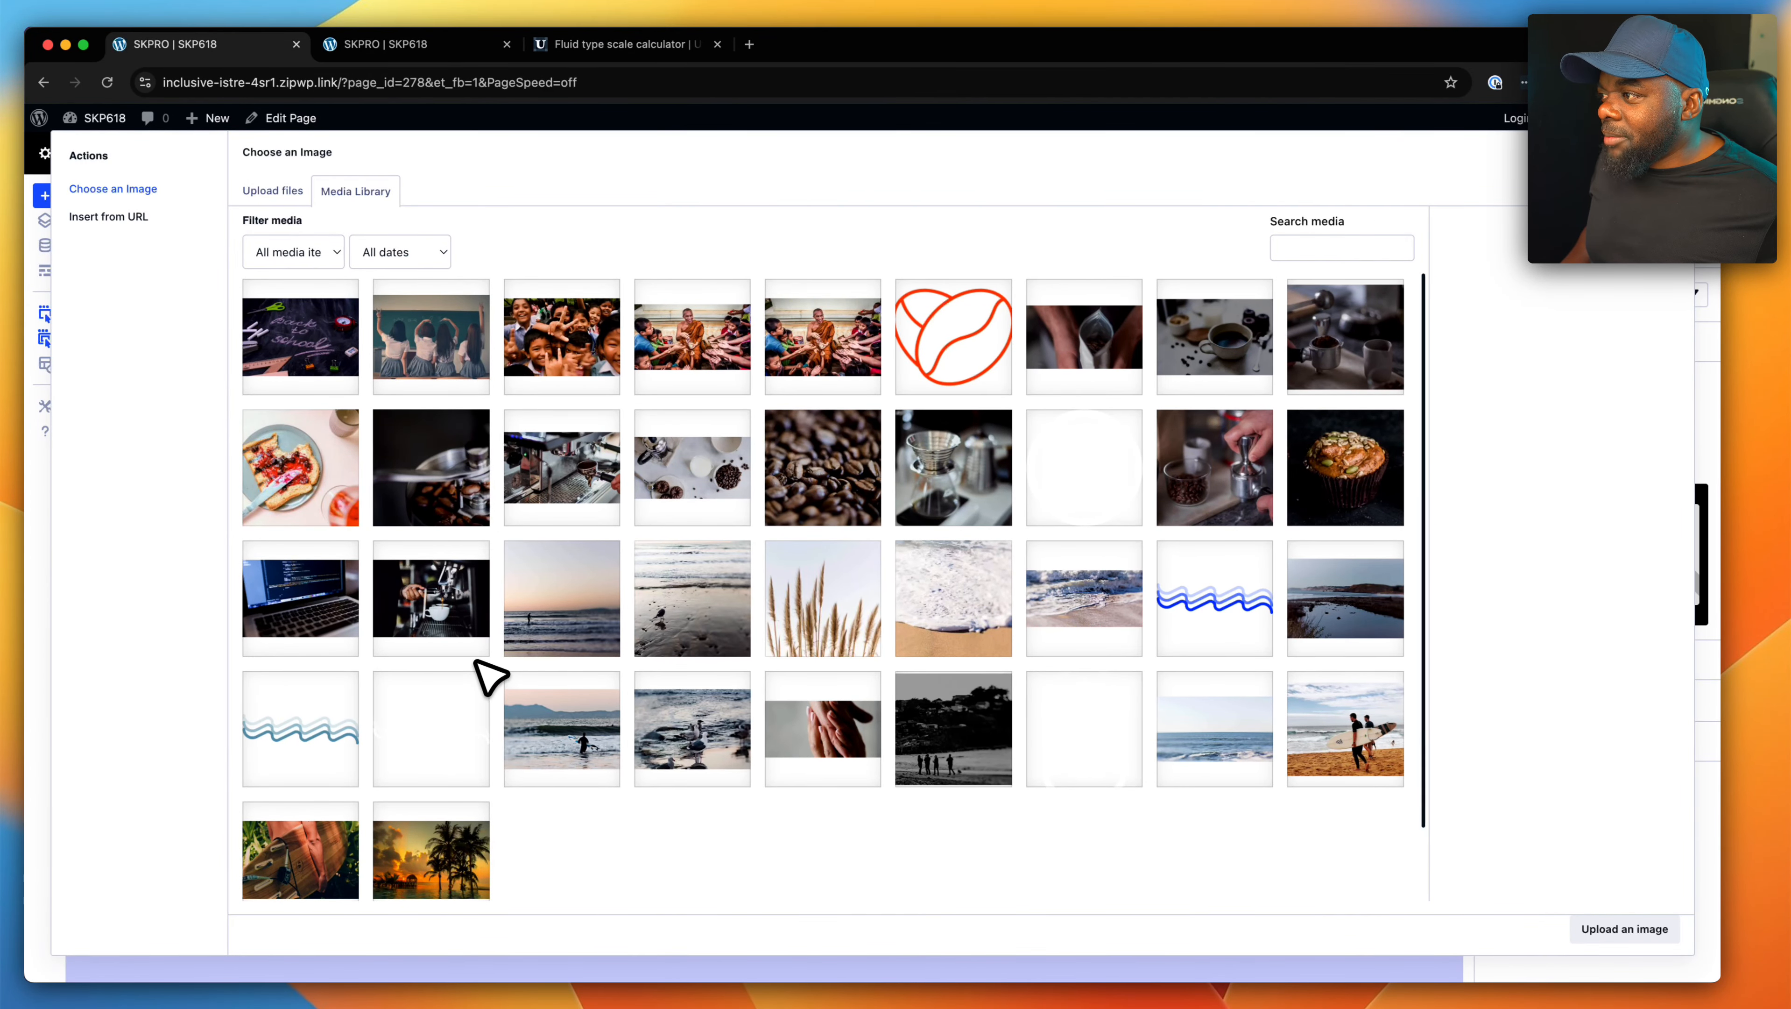
{"action": "left_click", "coordinate": [449, 618]}
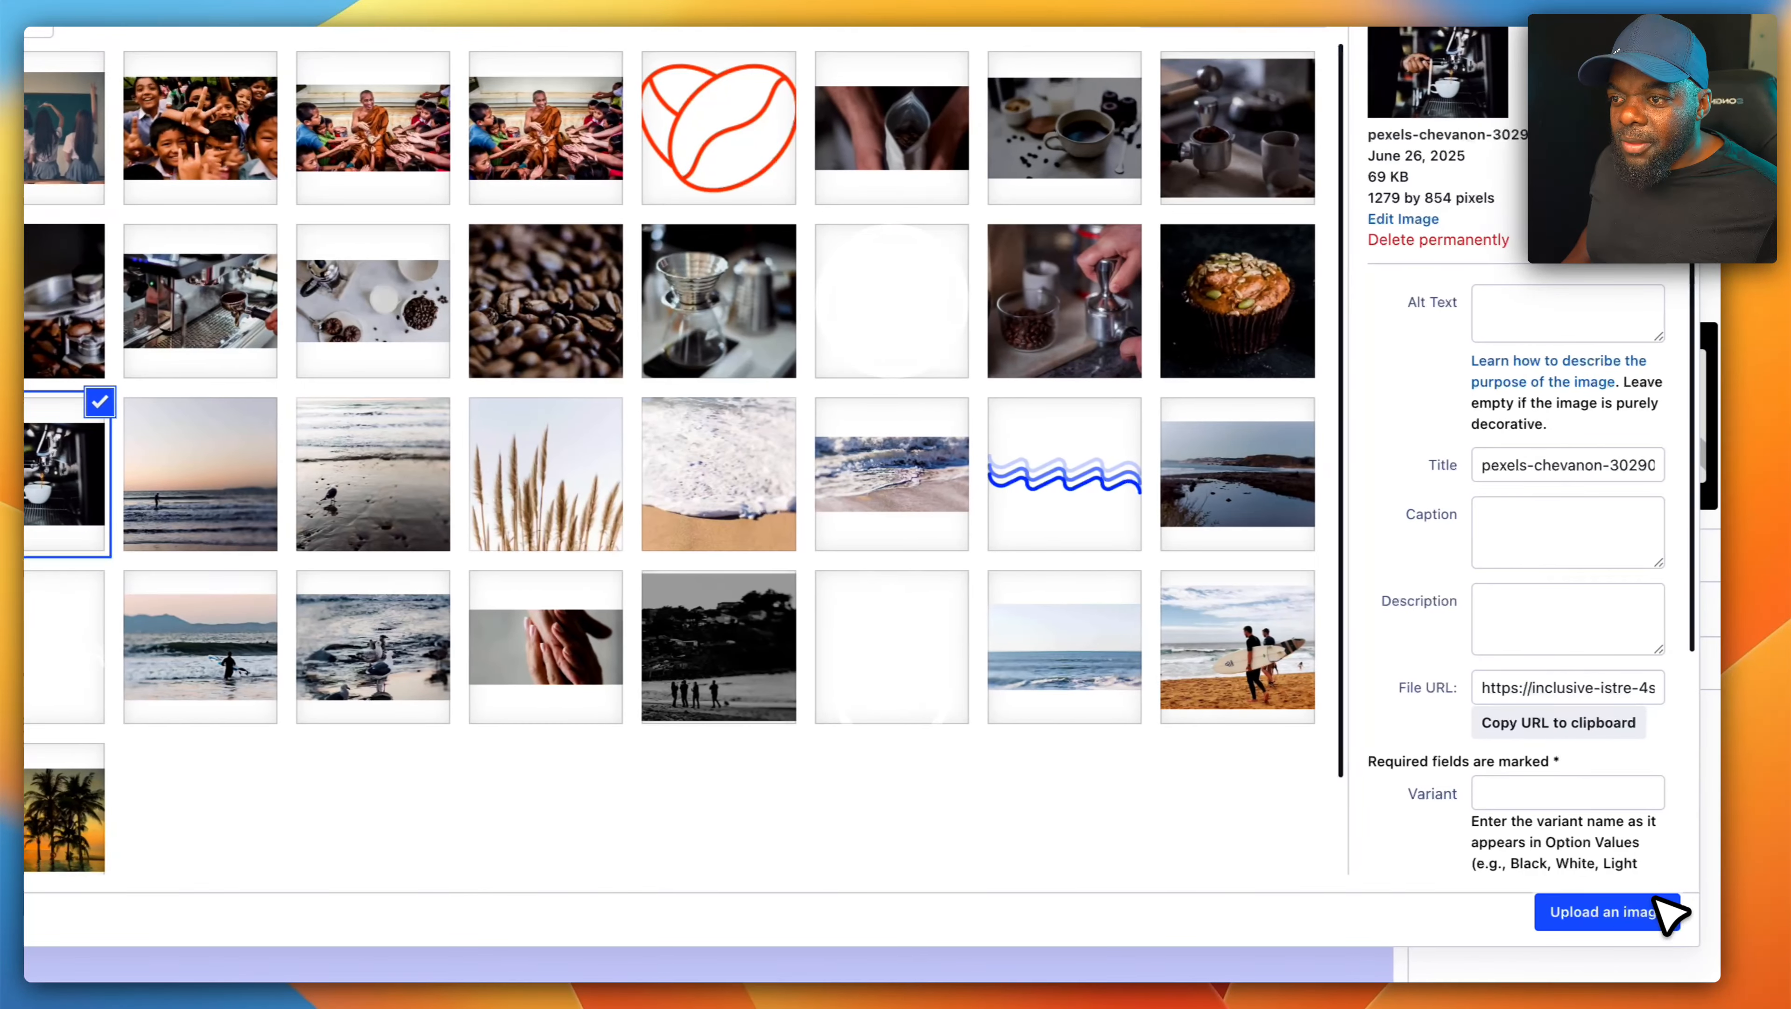
{"action": "left_click", "coordinate": [1646, 913]}
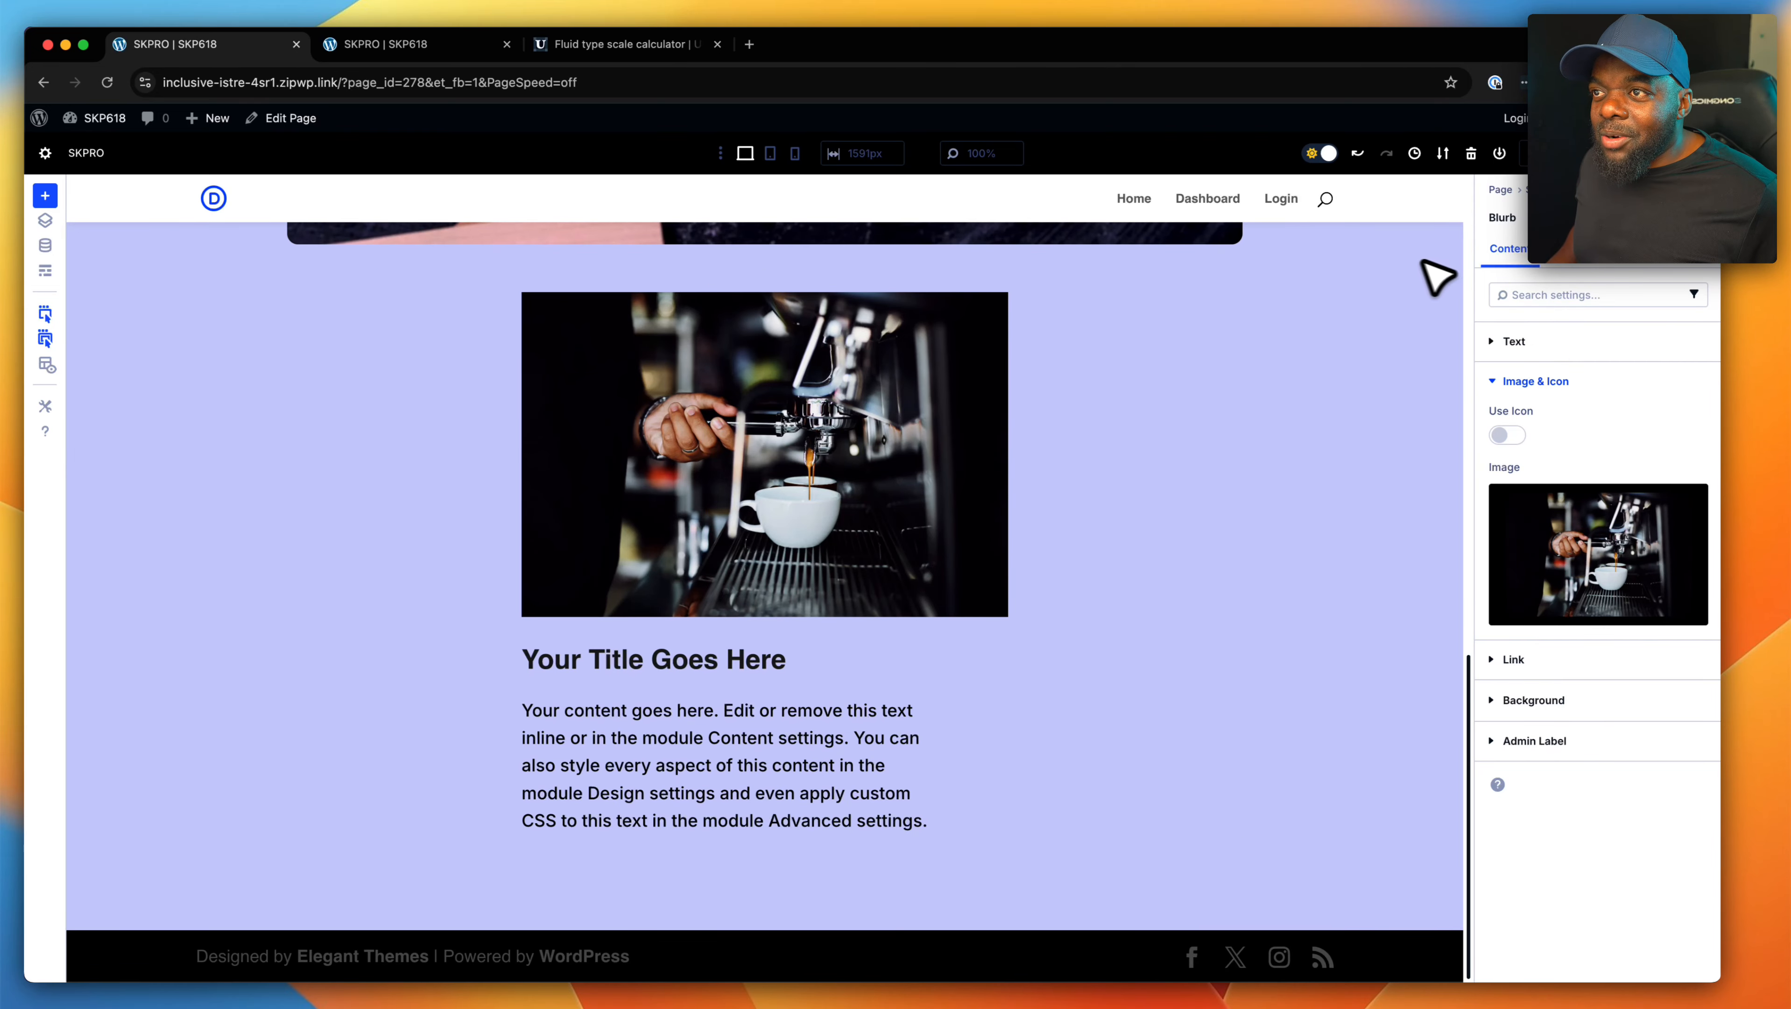
- Add a padding class beginning with "pad" after "sk" in the blurb's CSS class
{"action": "left_click", "coordinate": [1625, 249]}
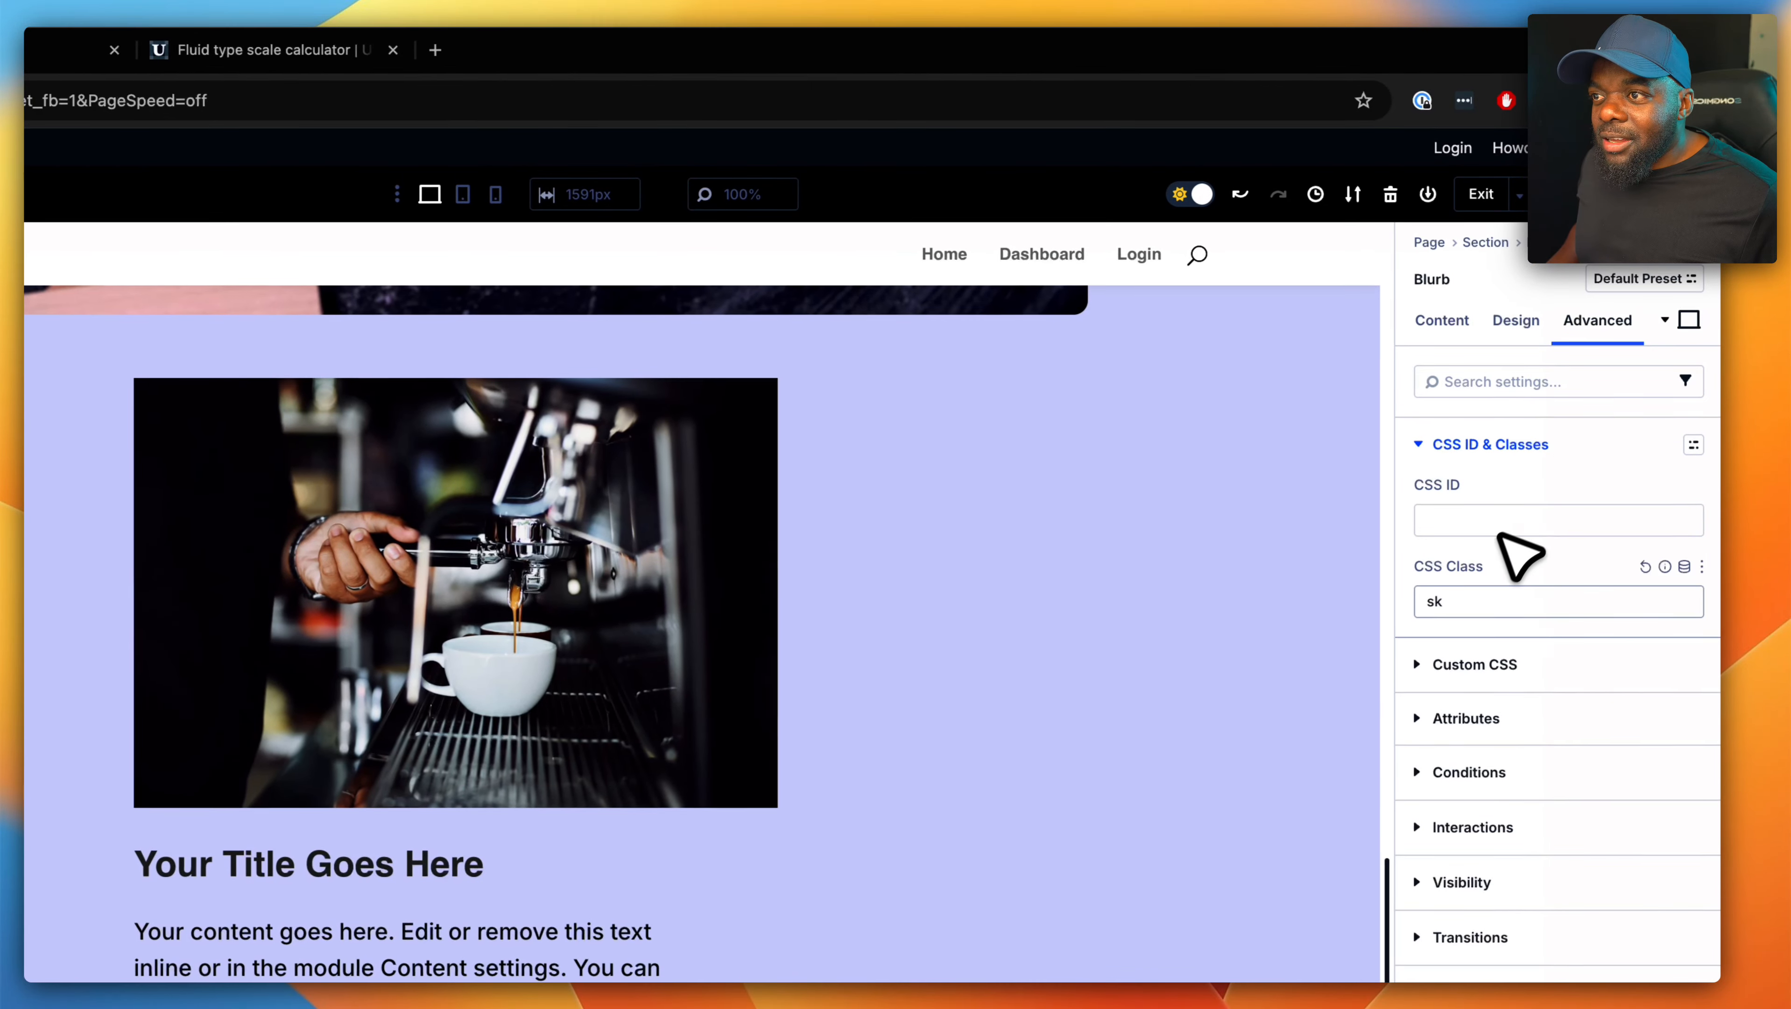
{"action": "left_click", "coordinate": [1462, 582]}
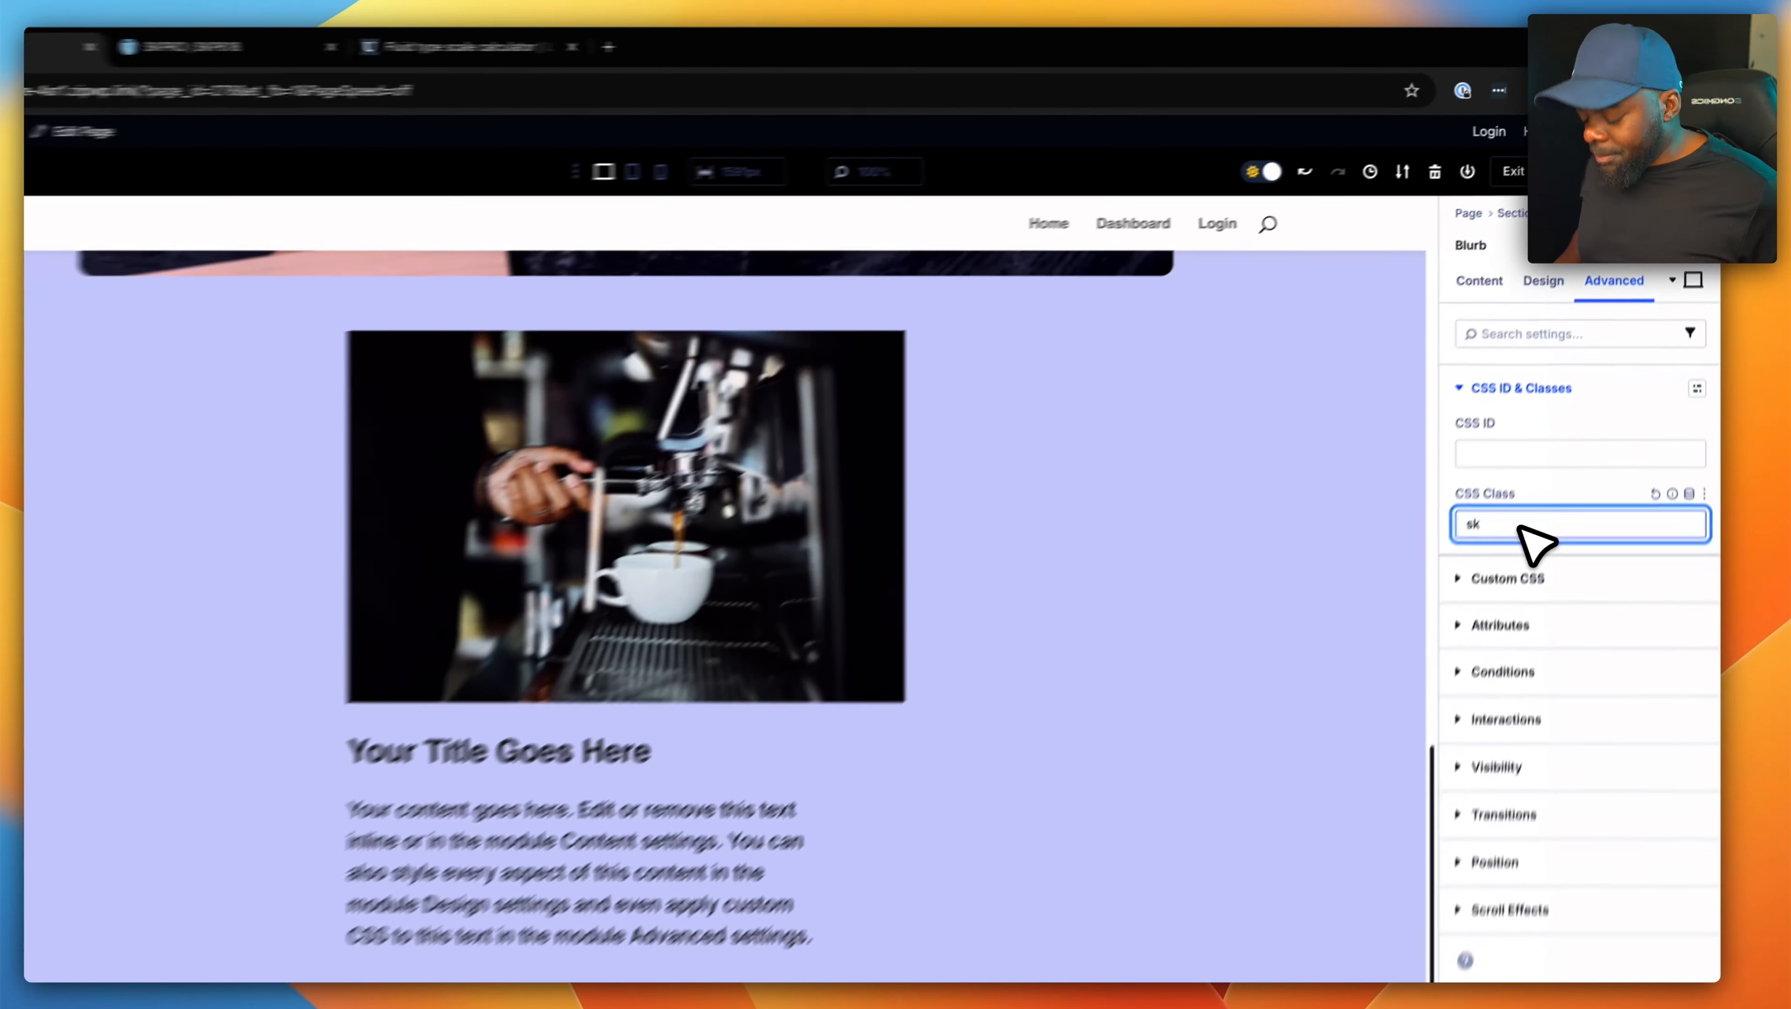
{"action": "type", "text": "pad"}
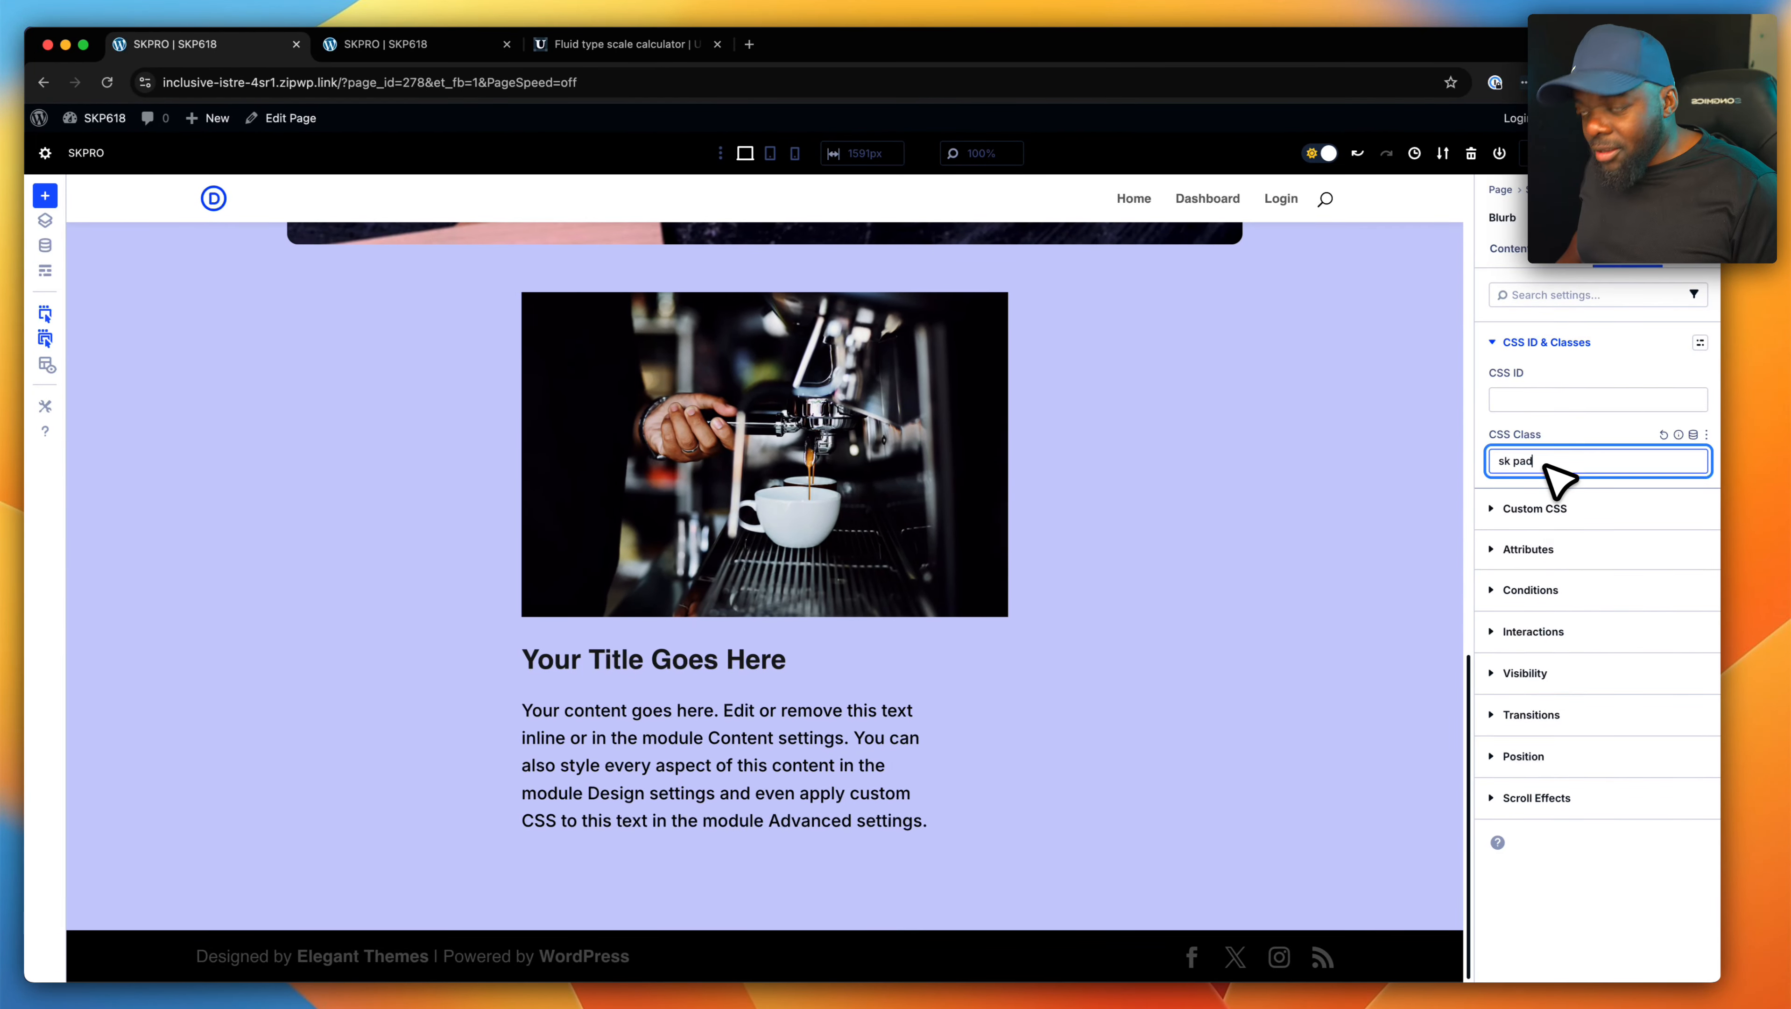
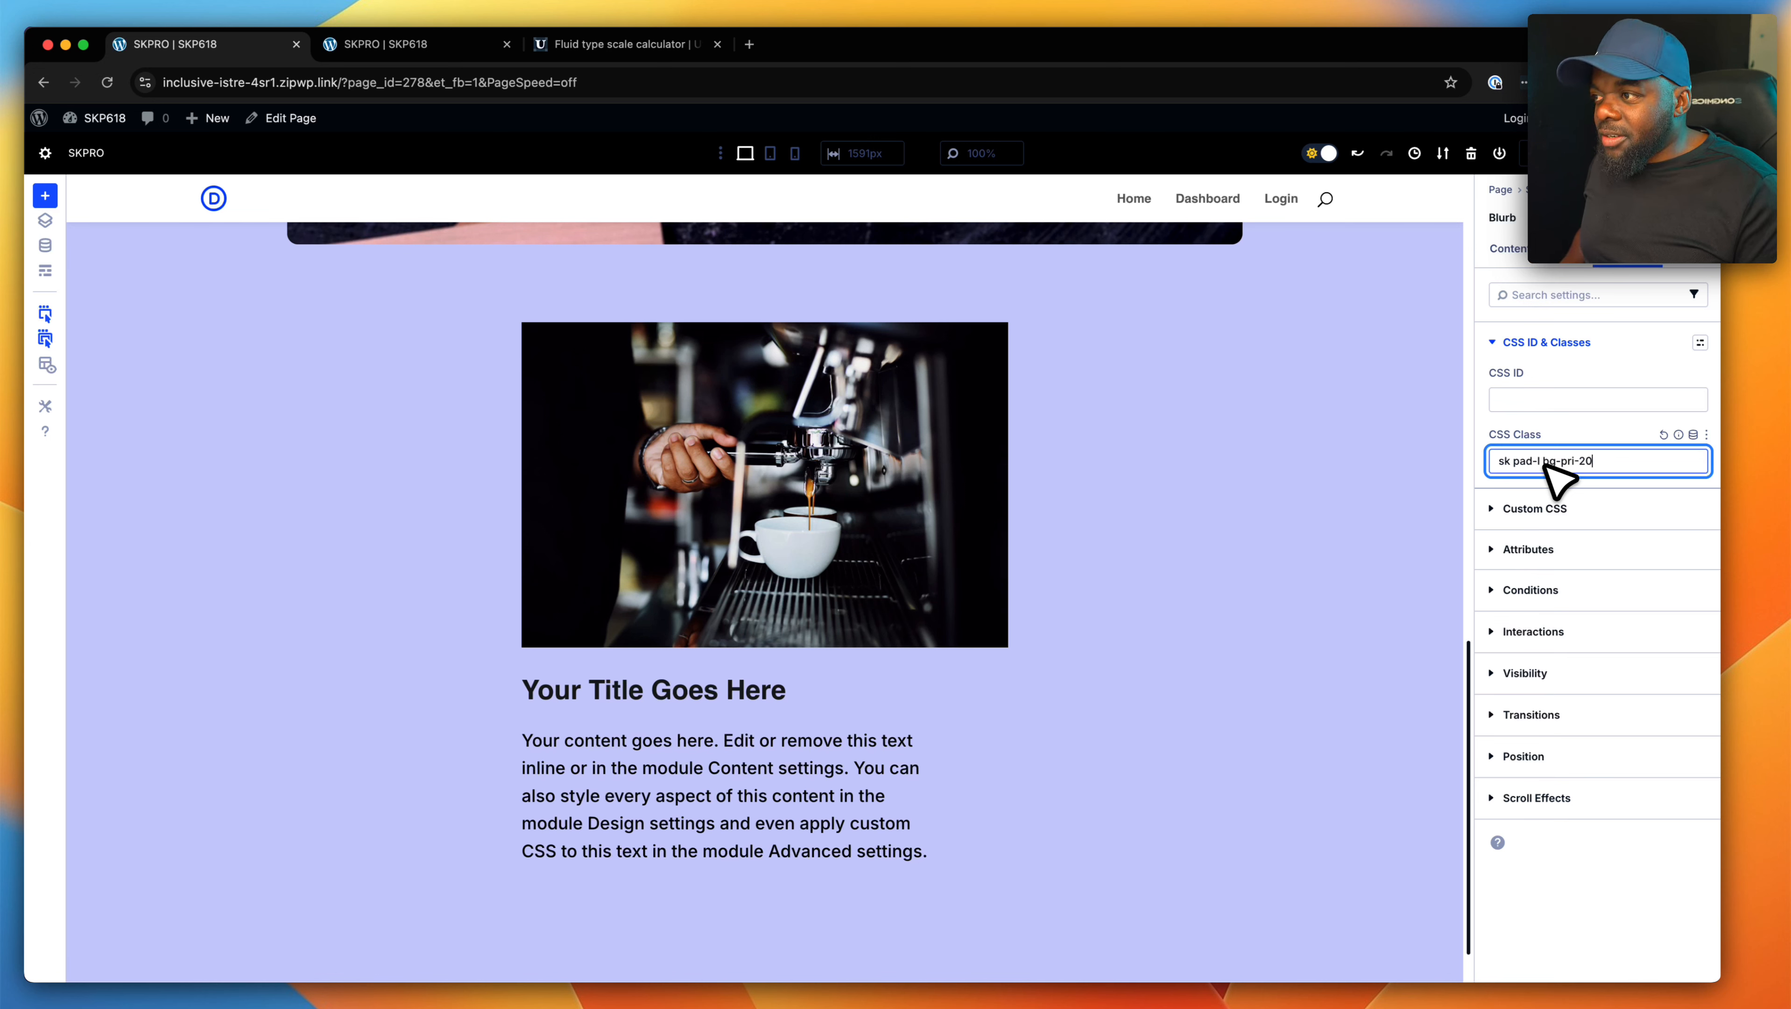
- Complete the blurb's CSS class as "sk pad-l bg-pri-200" and check the column layouts available for its row
{"action": "type", "text": "0"}
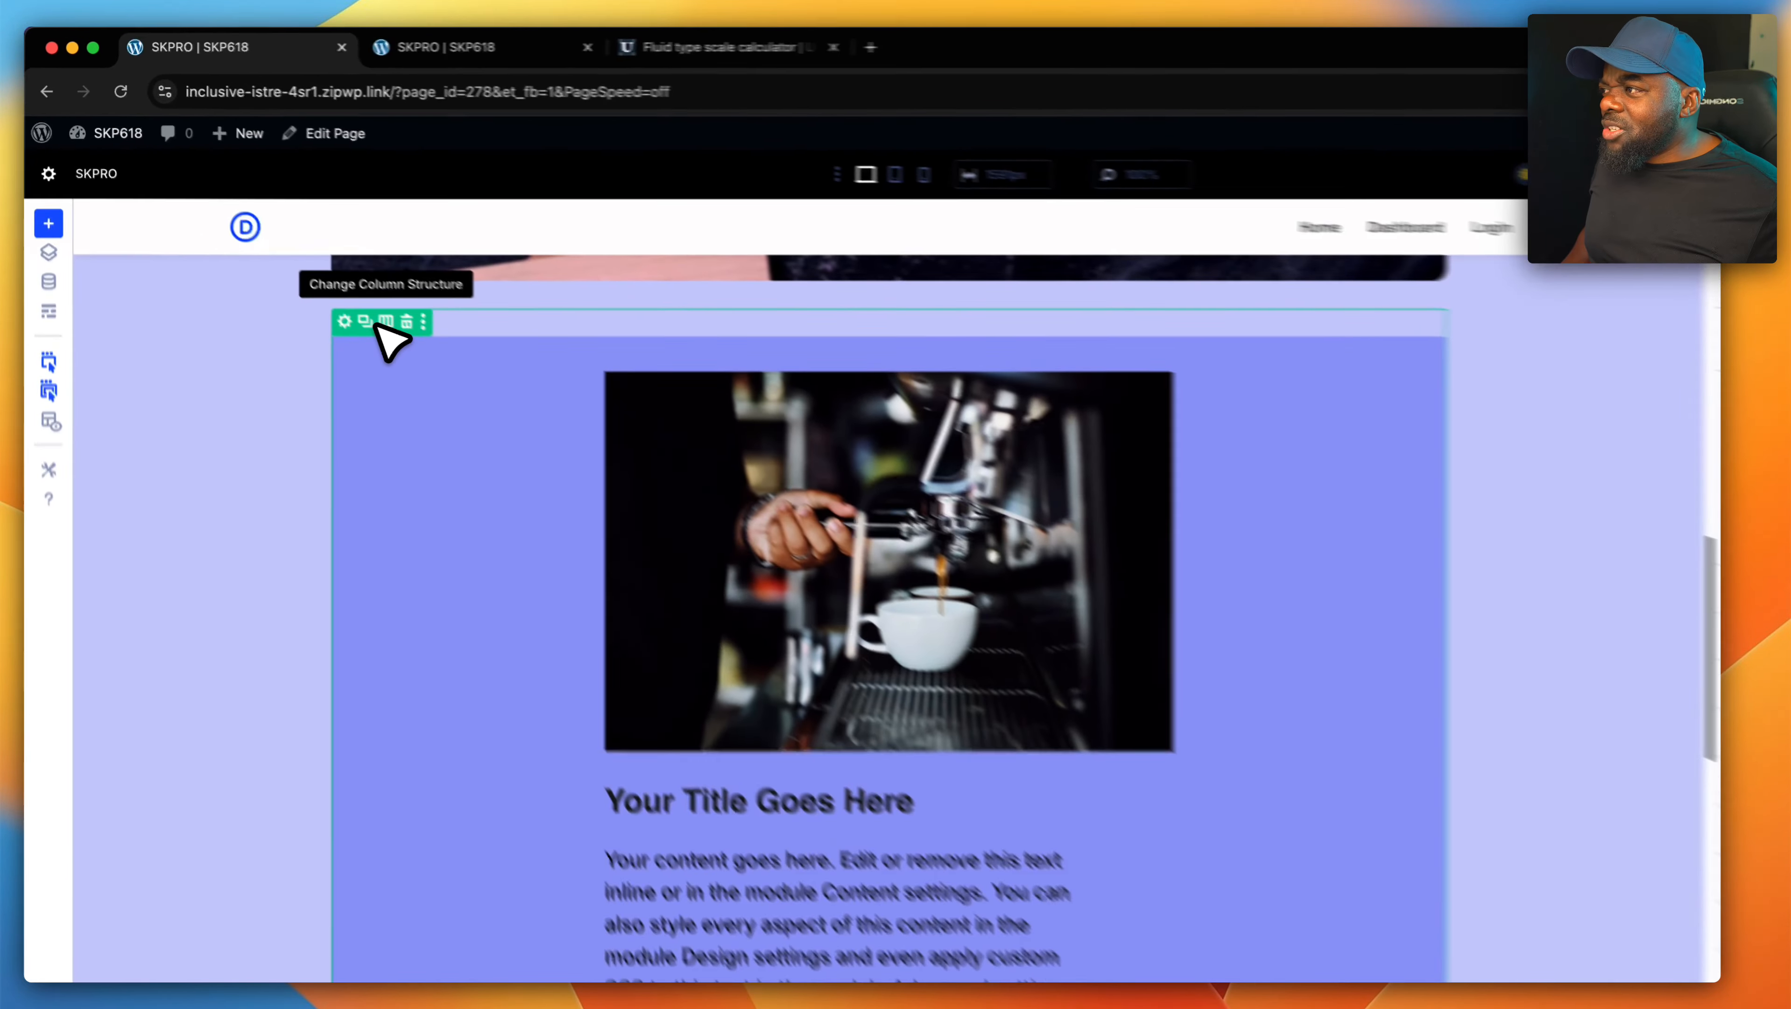
{"action": "left_click", "coordinate": [334, 278]}
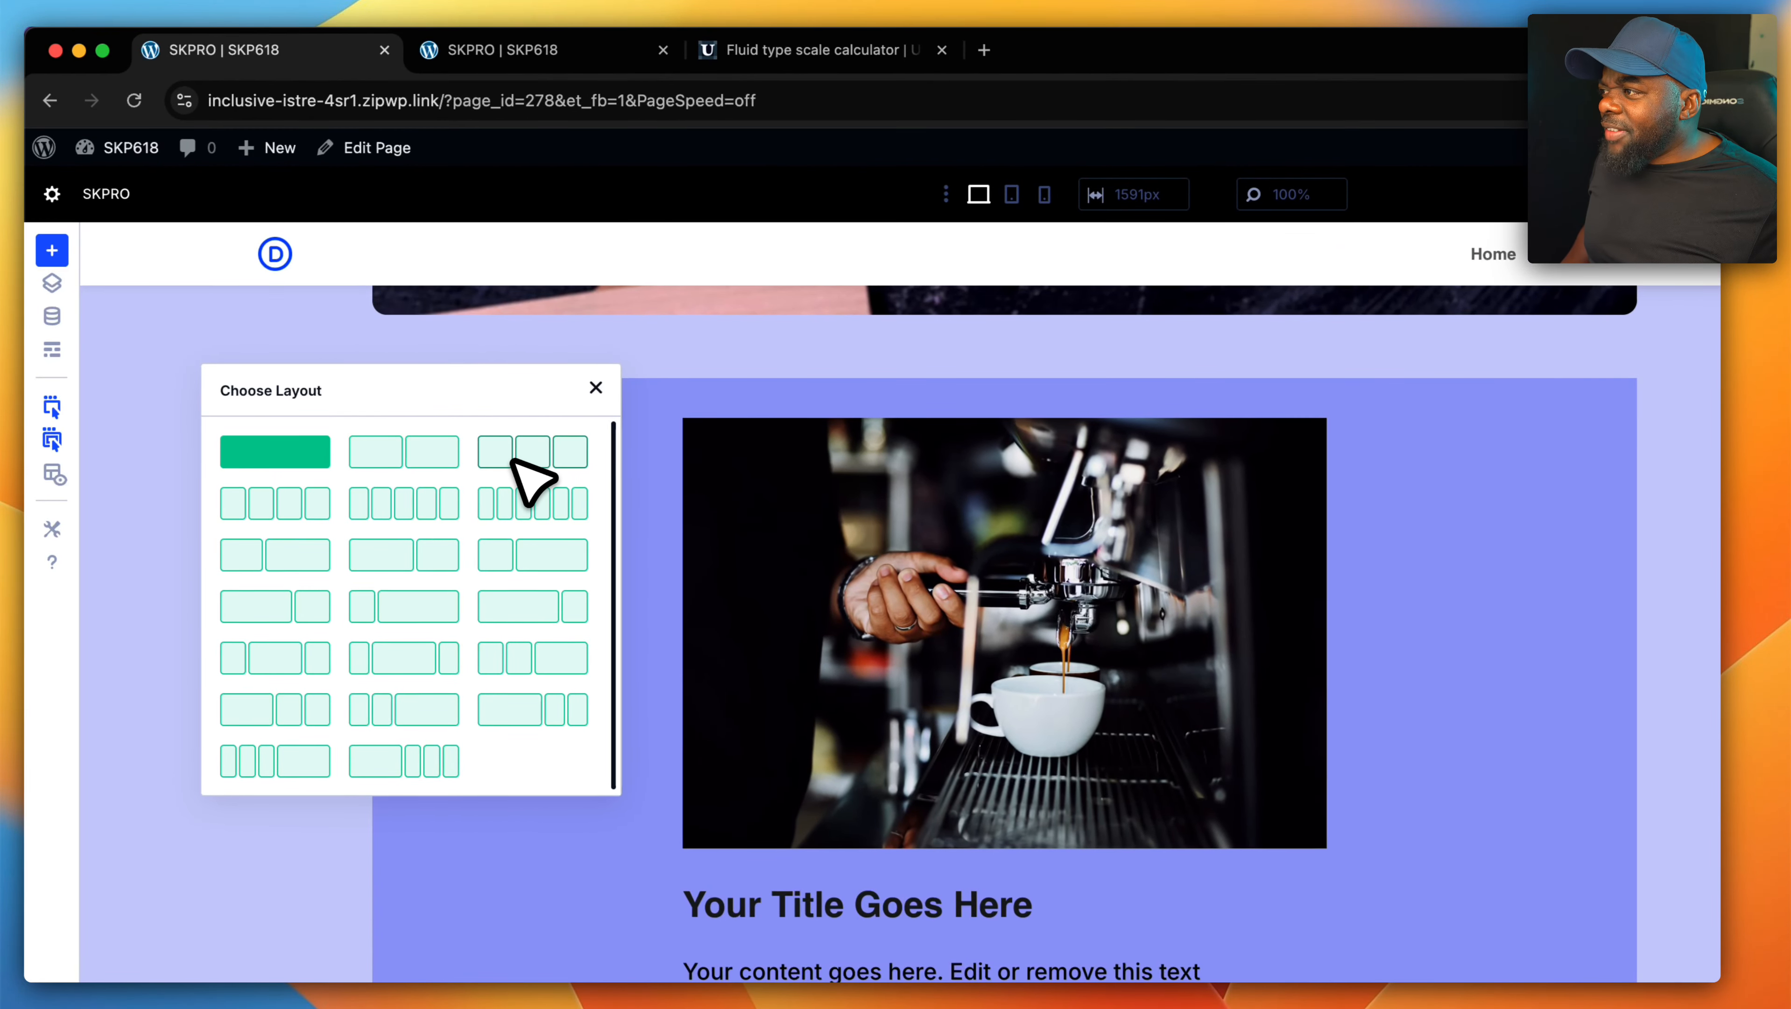
{"action": "left_click", "coordinate": [597, 387]}
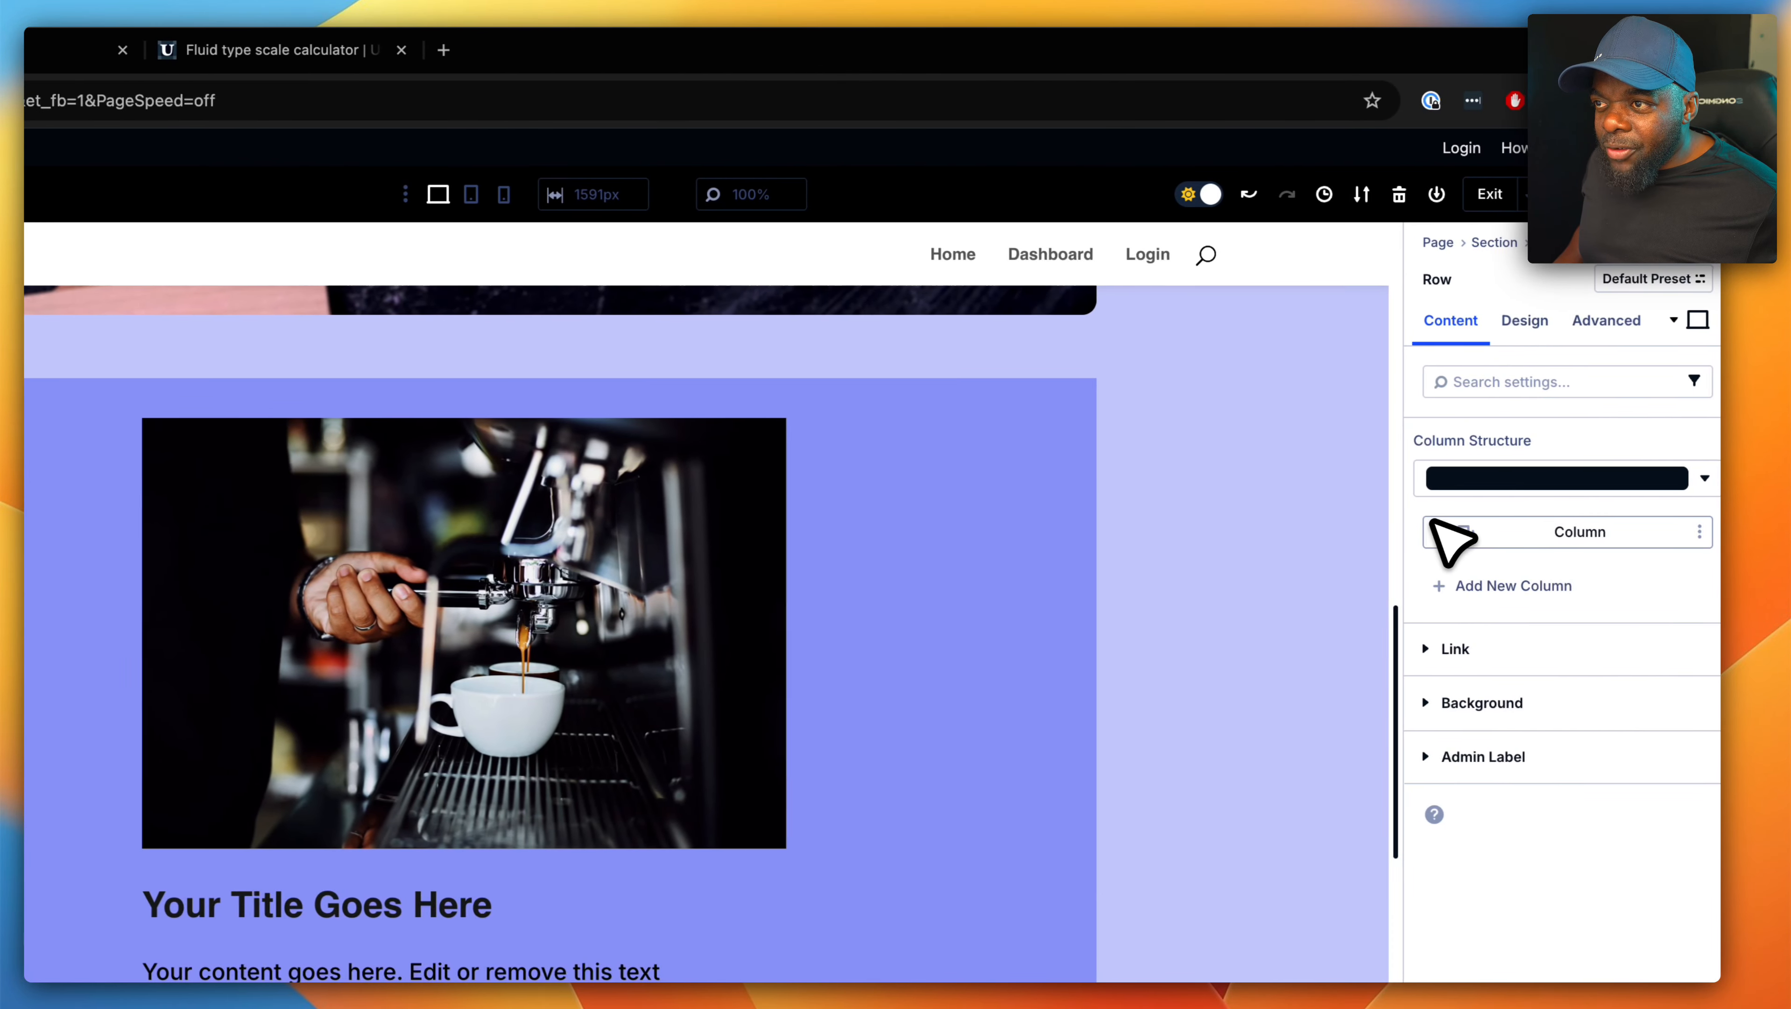
- Assign the CSS classes "grid grid-auto" to the column that holds the blurbs
{"action": "left_click", "coordinate": [1435, 528]}
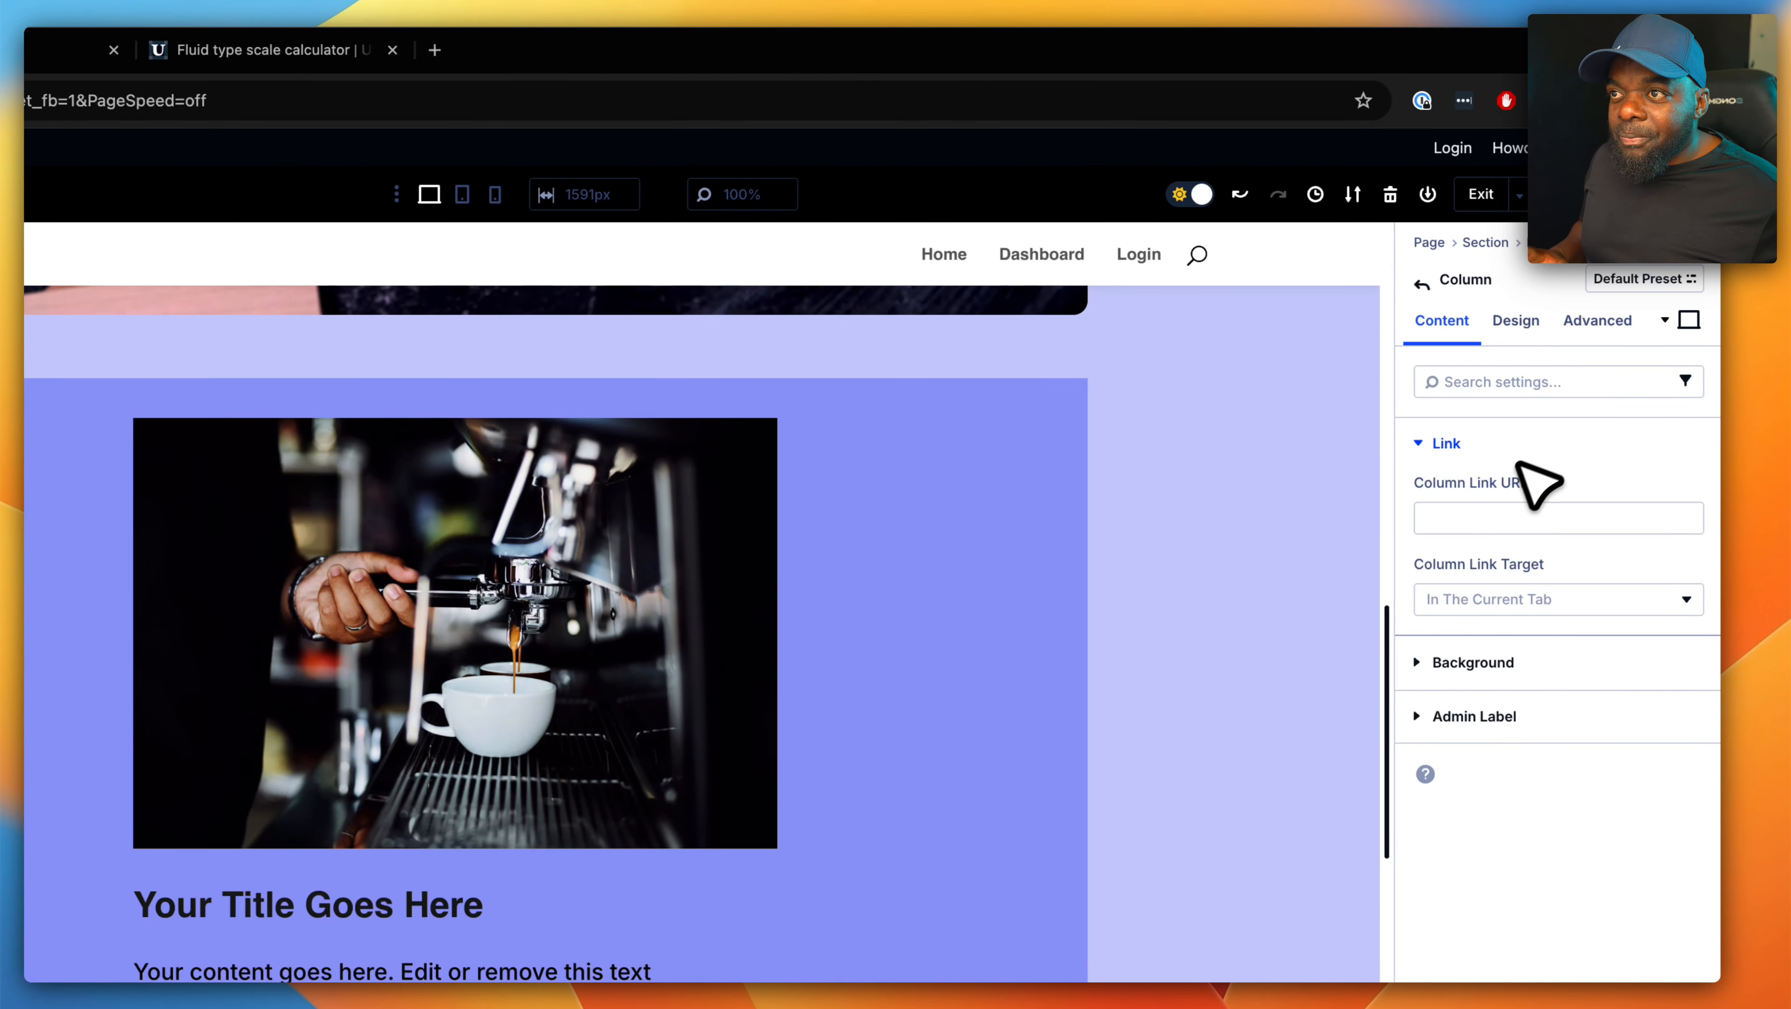
{"action": "left_click", "coordinate": [1604, 330]}
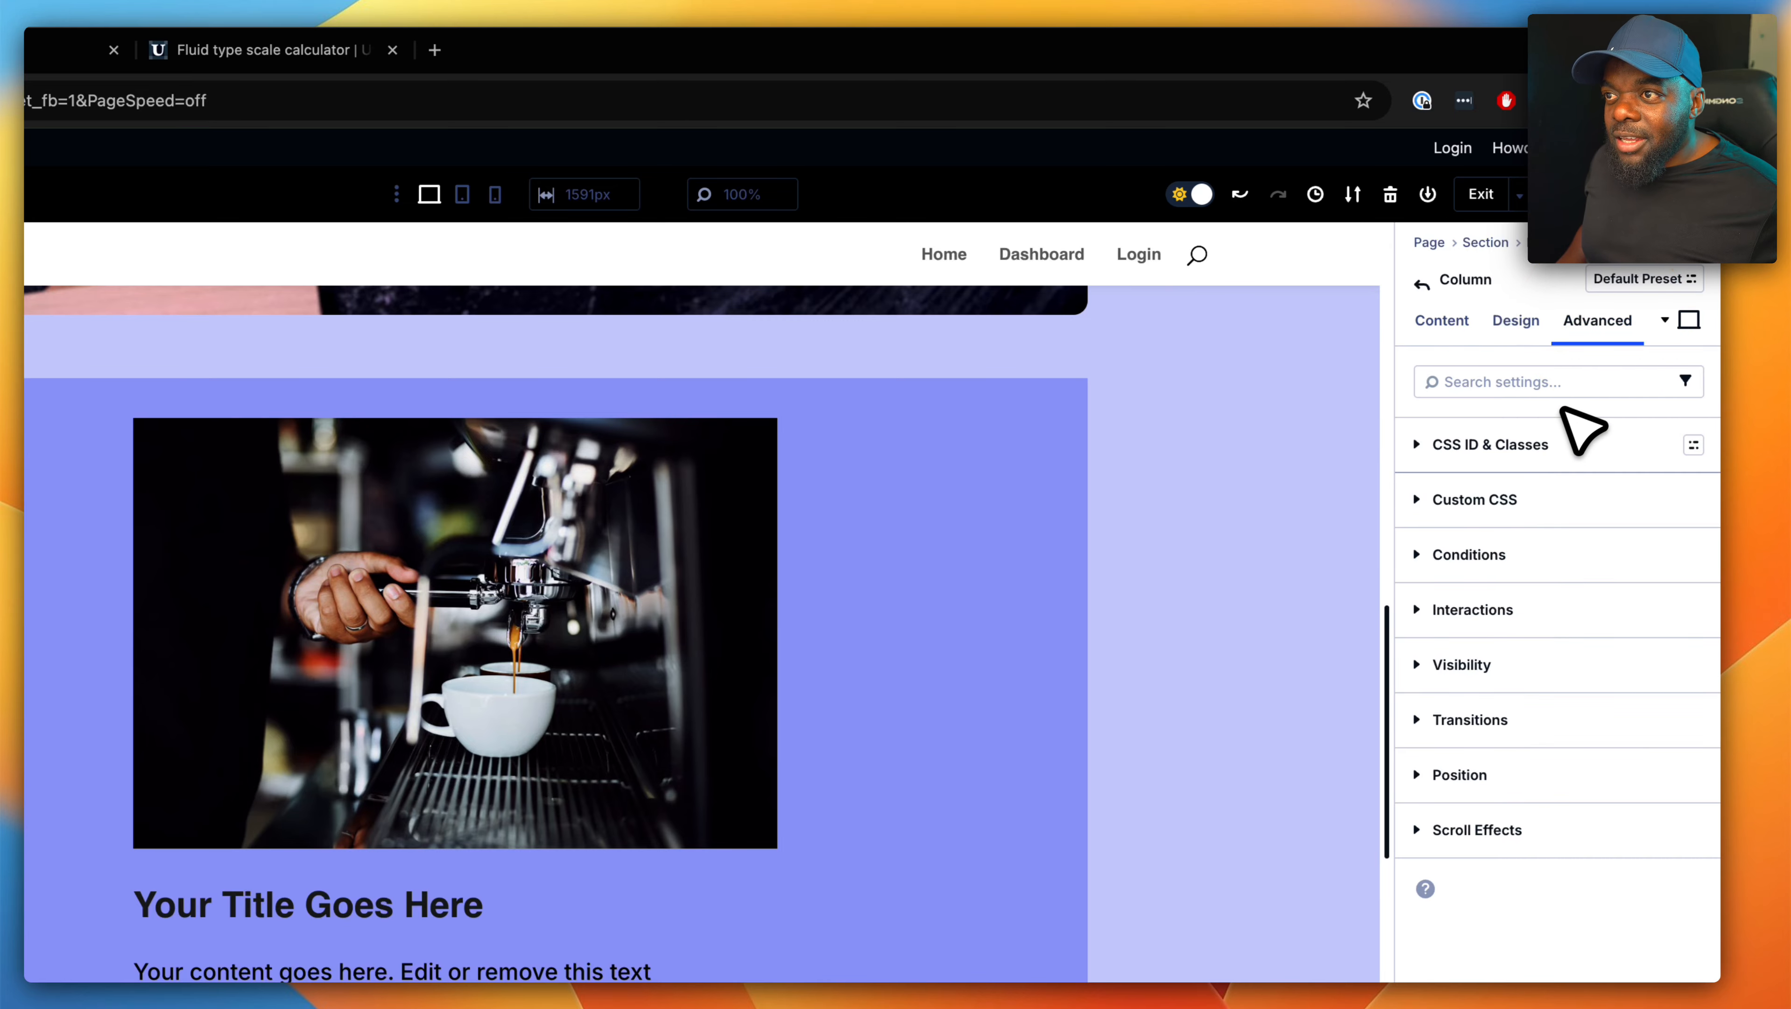
{"action": "left_click", "coordinate": [1551, 445]}
{"action": "left_click", "coordinate": [1477, 599]}
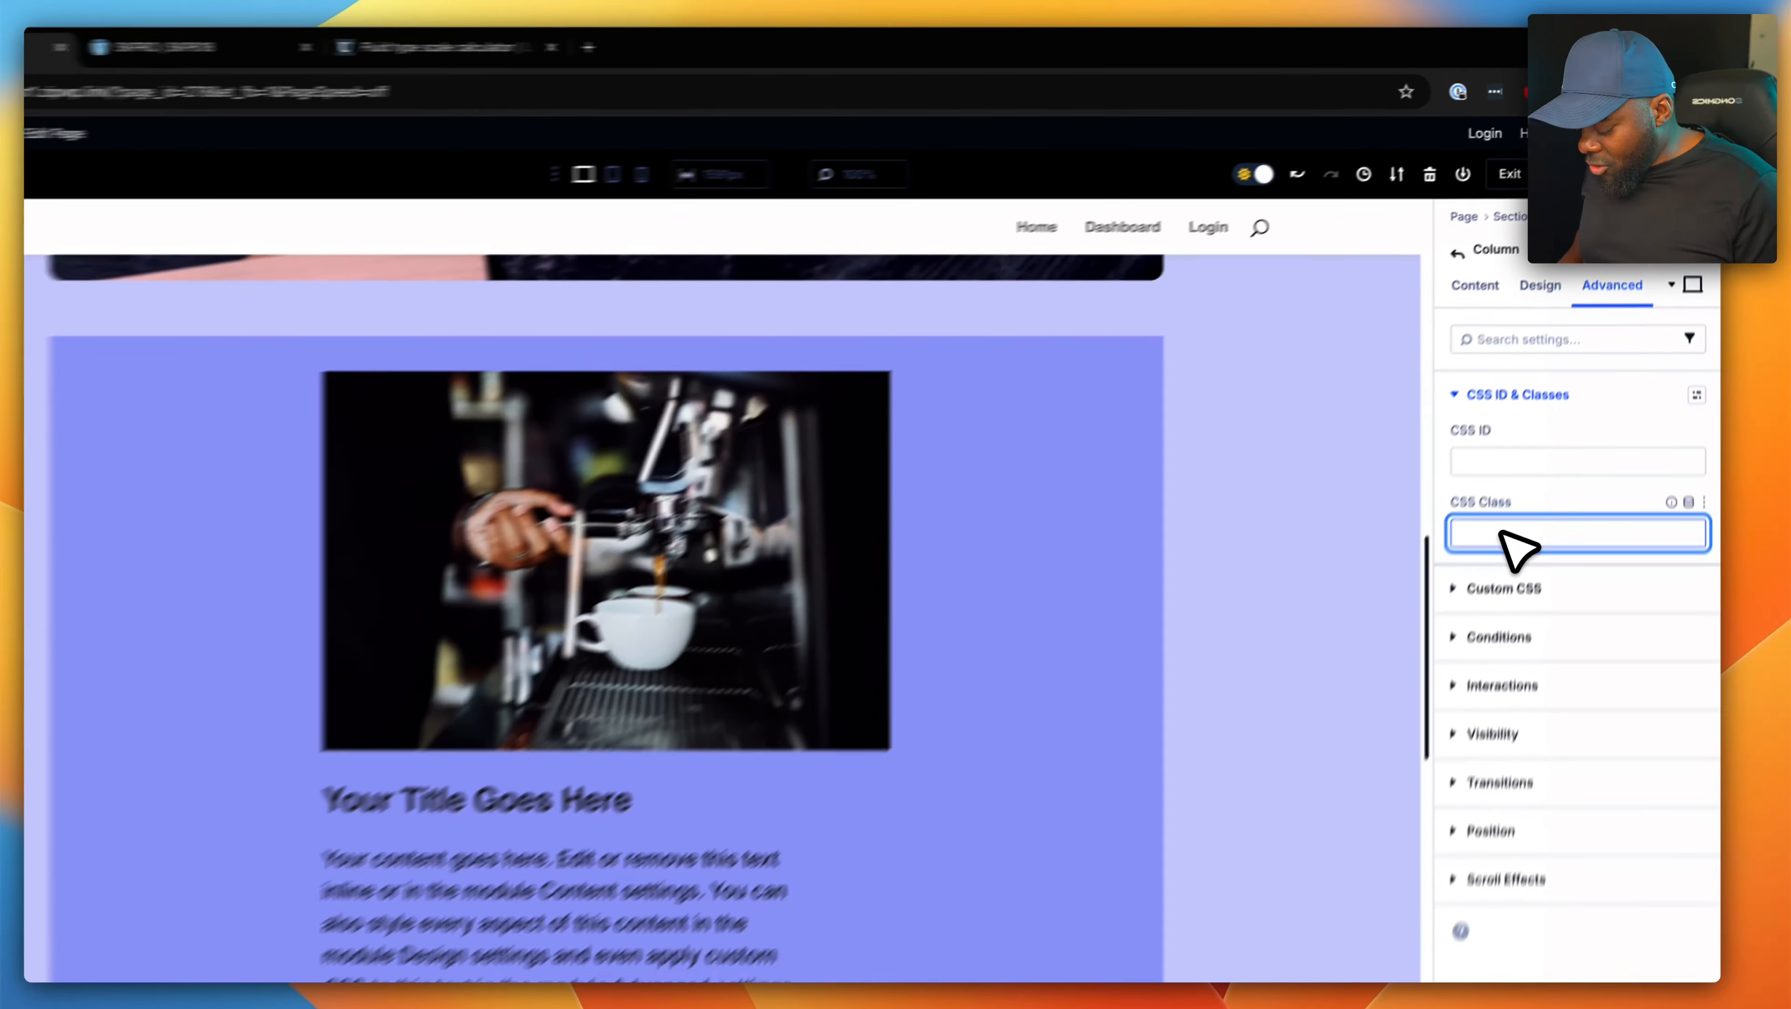
{"action": "type", "text": "gr"}
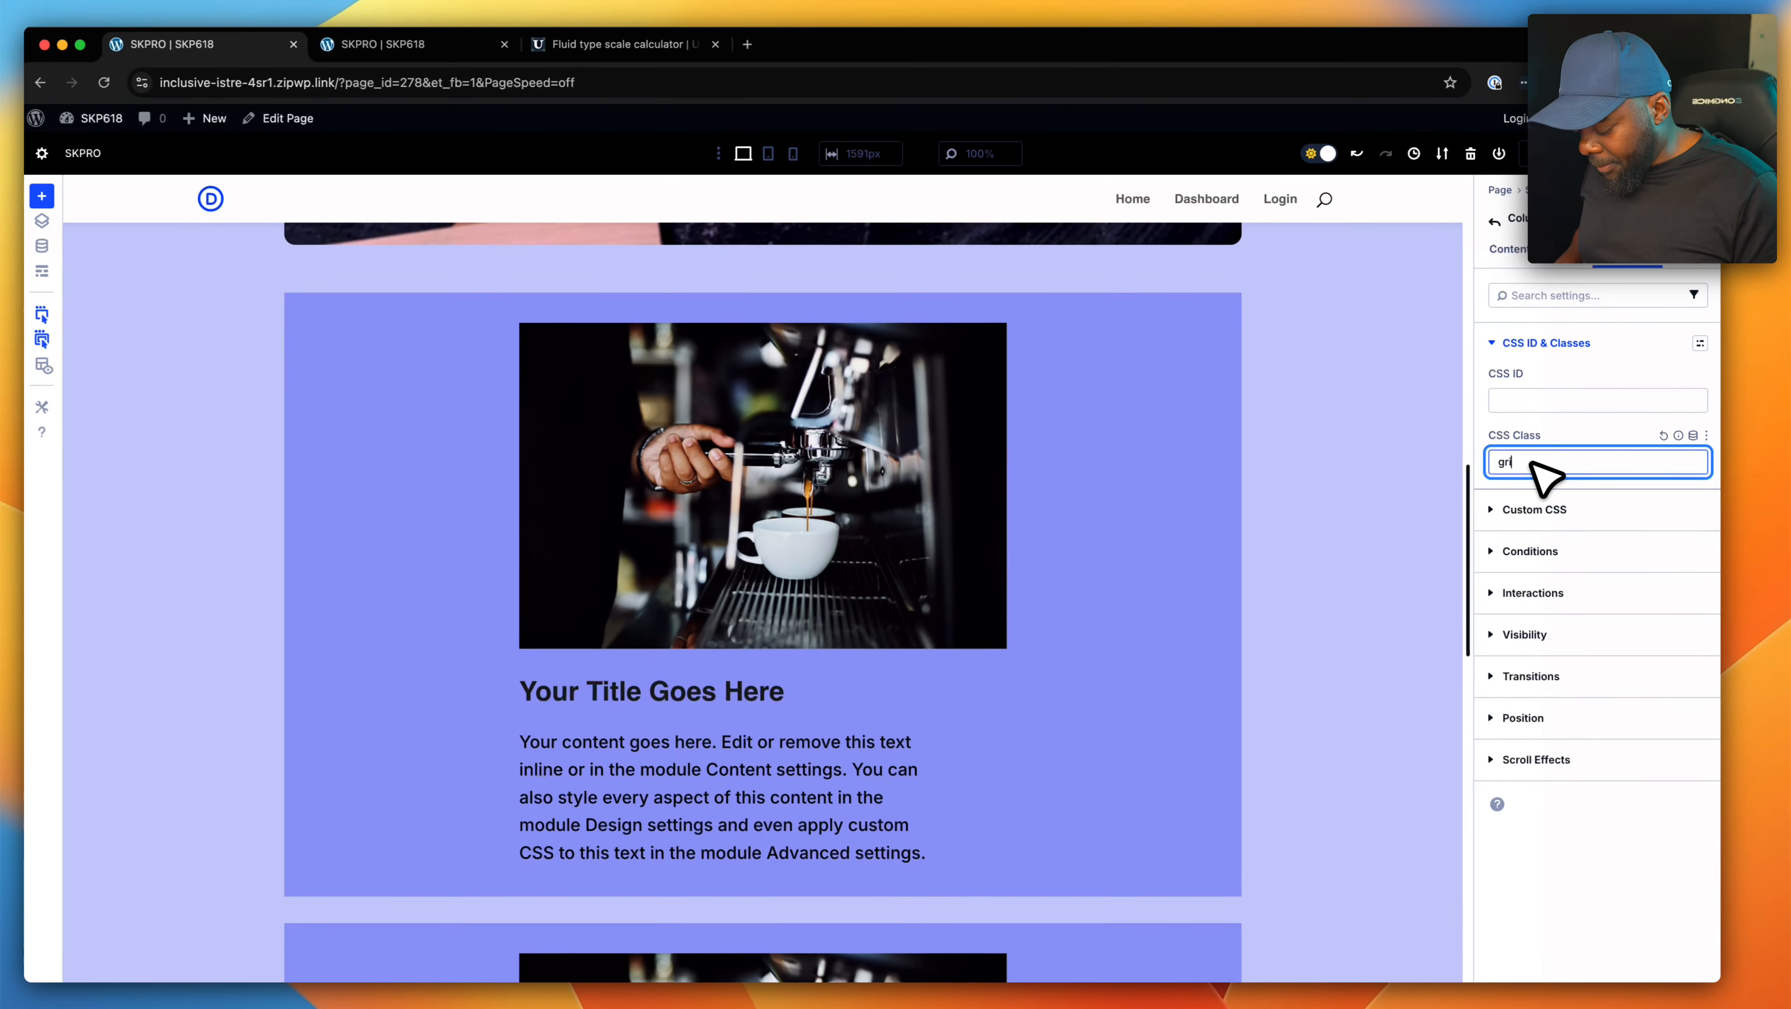
{"action": "type", "text": "id grid-a"}
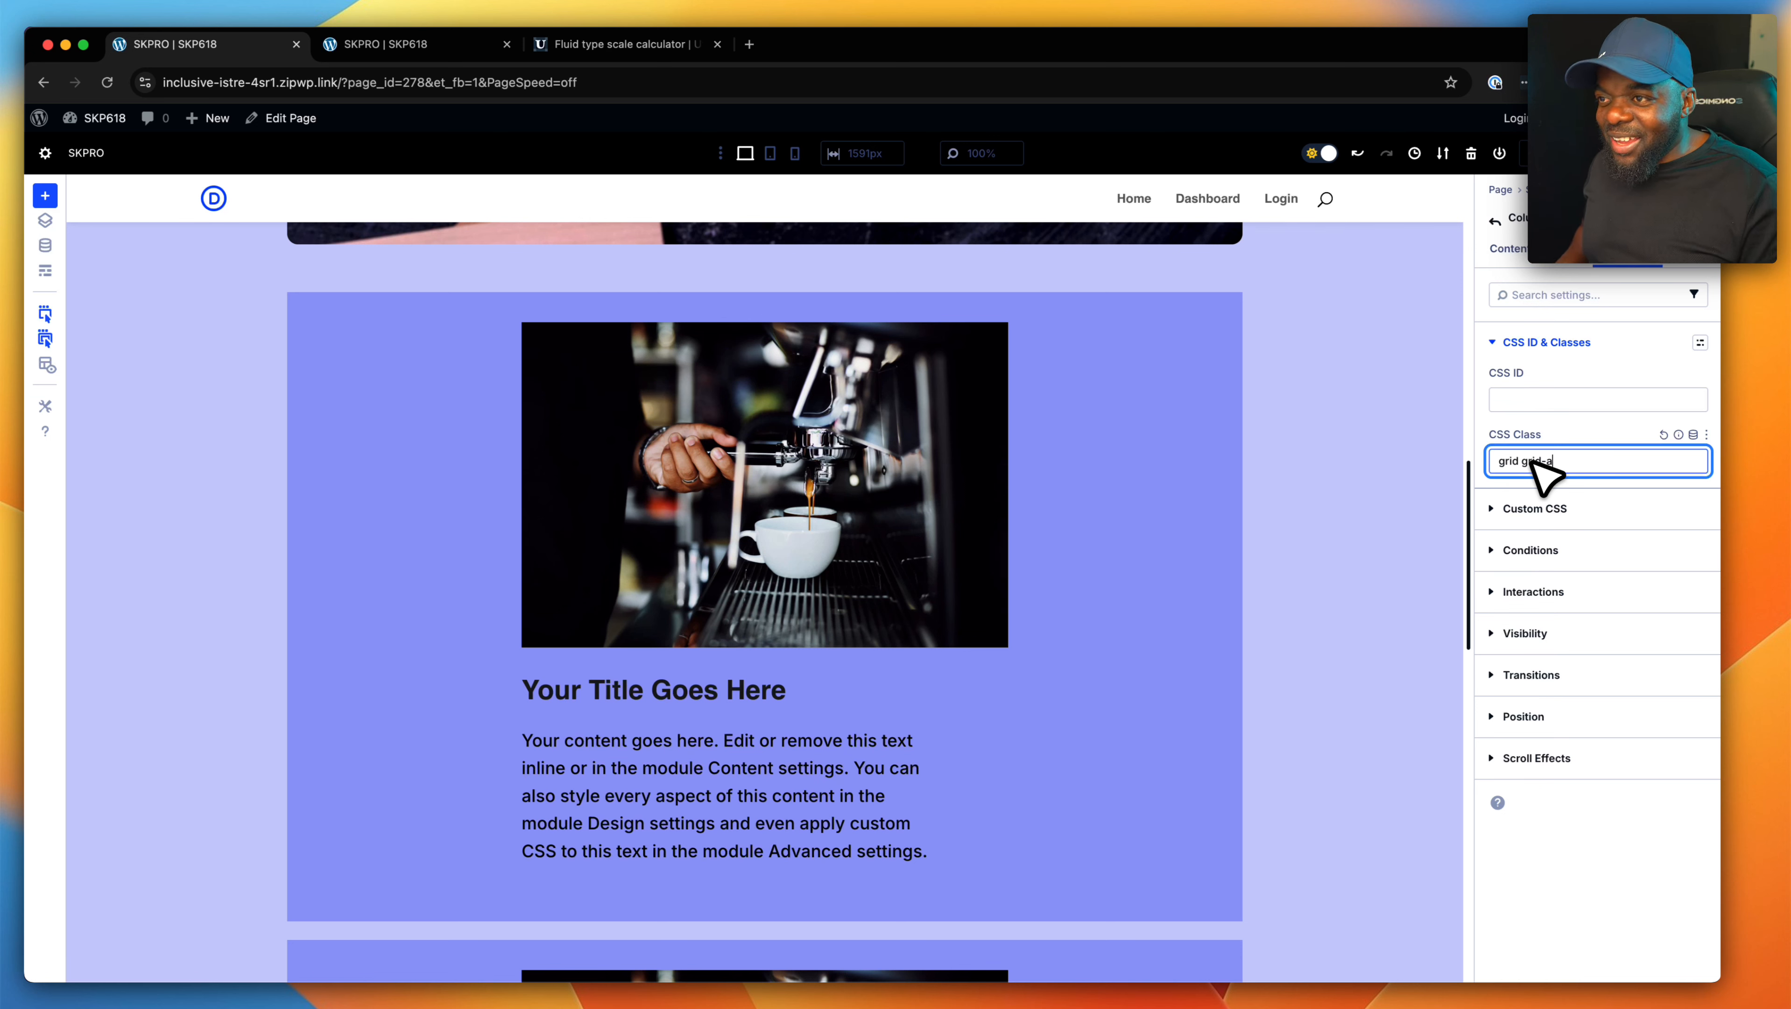
{"action": "type", "text": "to"}
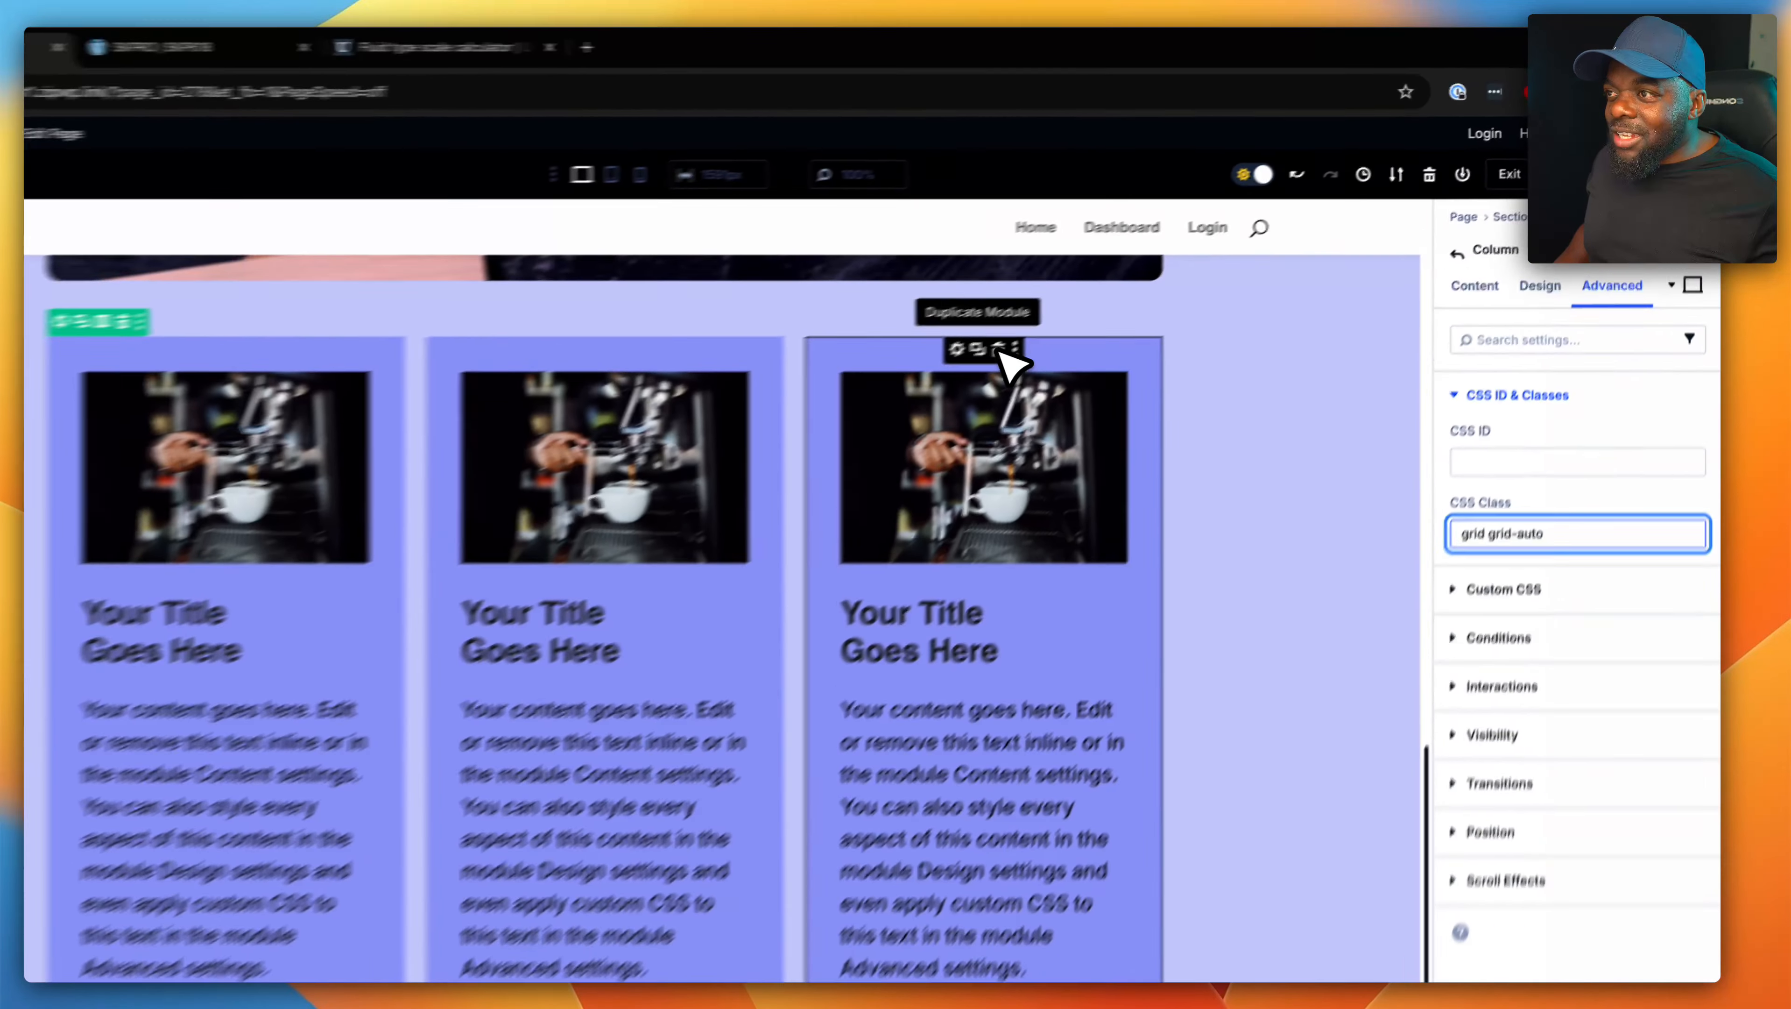
- Duplicate the third blurb and the middle blurb to test the auto grid with five cards
{"action": "left_click", "coordinate": [1090, 302]}
{"action": "scroll", "coordinate": [925, 551], "scroll_direction": "down", "scroll_amount": 10}
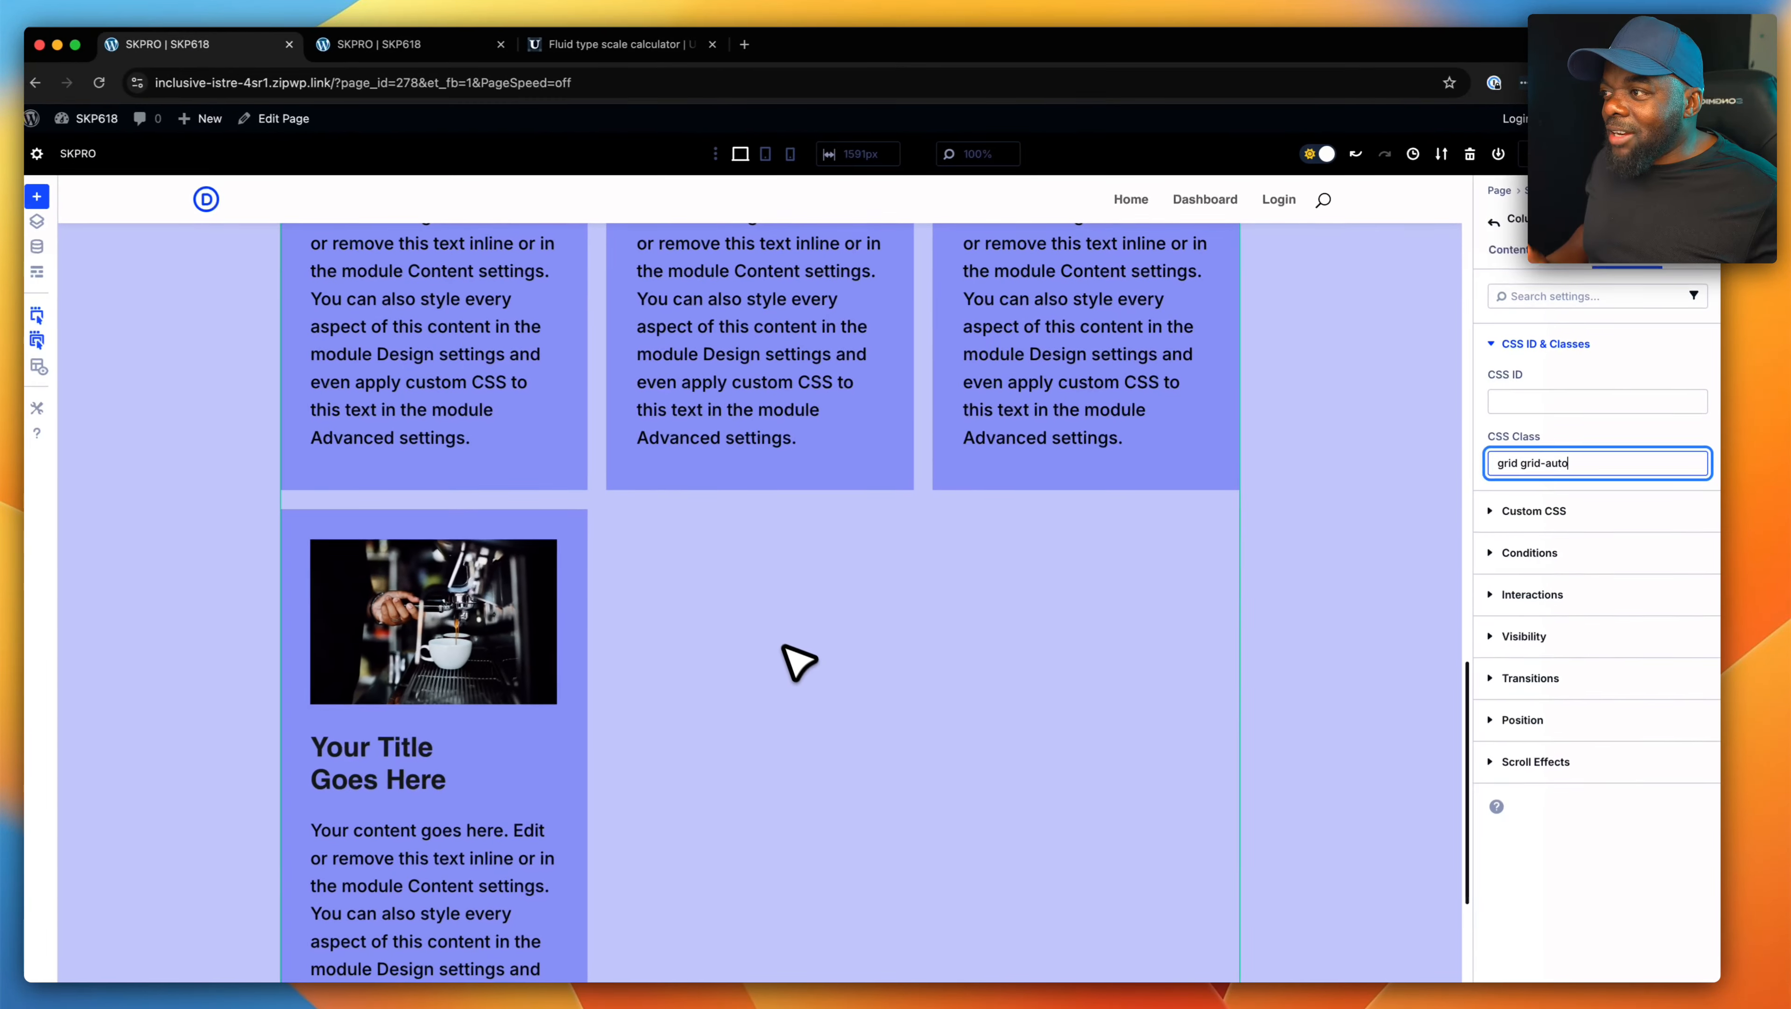
{"action": "scroll", "coordinate": [792, 650], "scroll_direction": "up", "scroll_amount": 5}
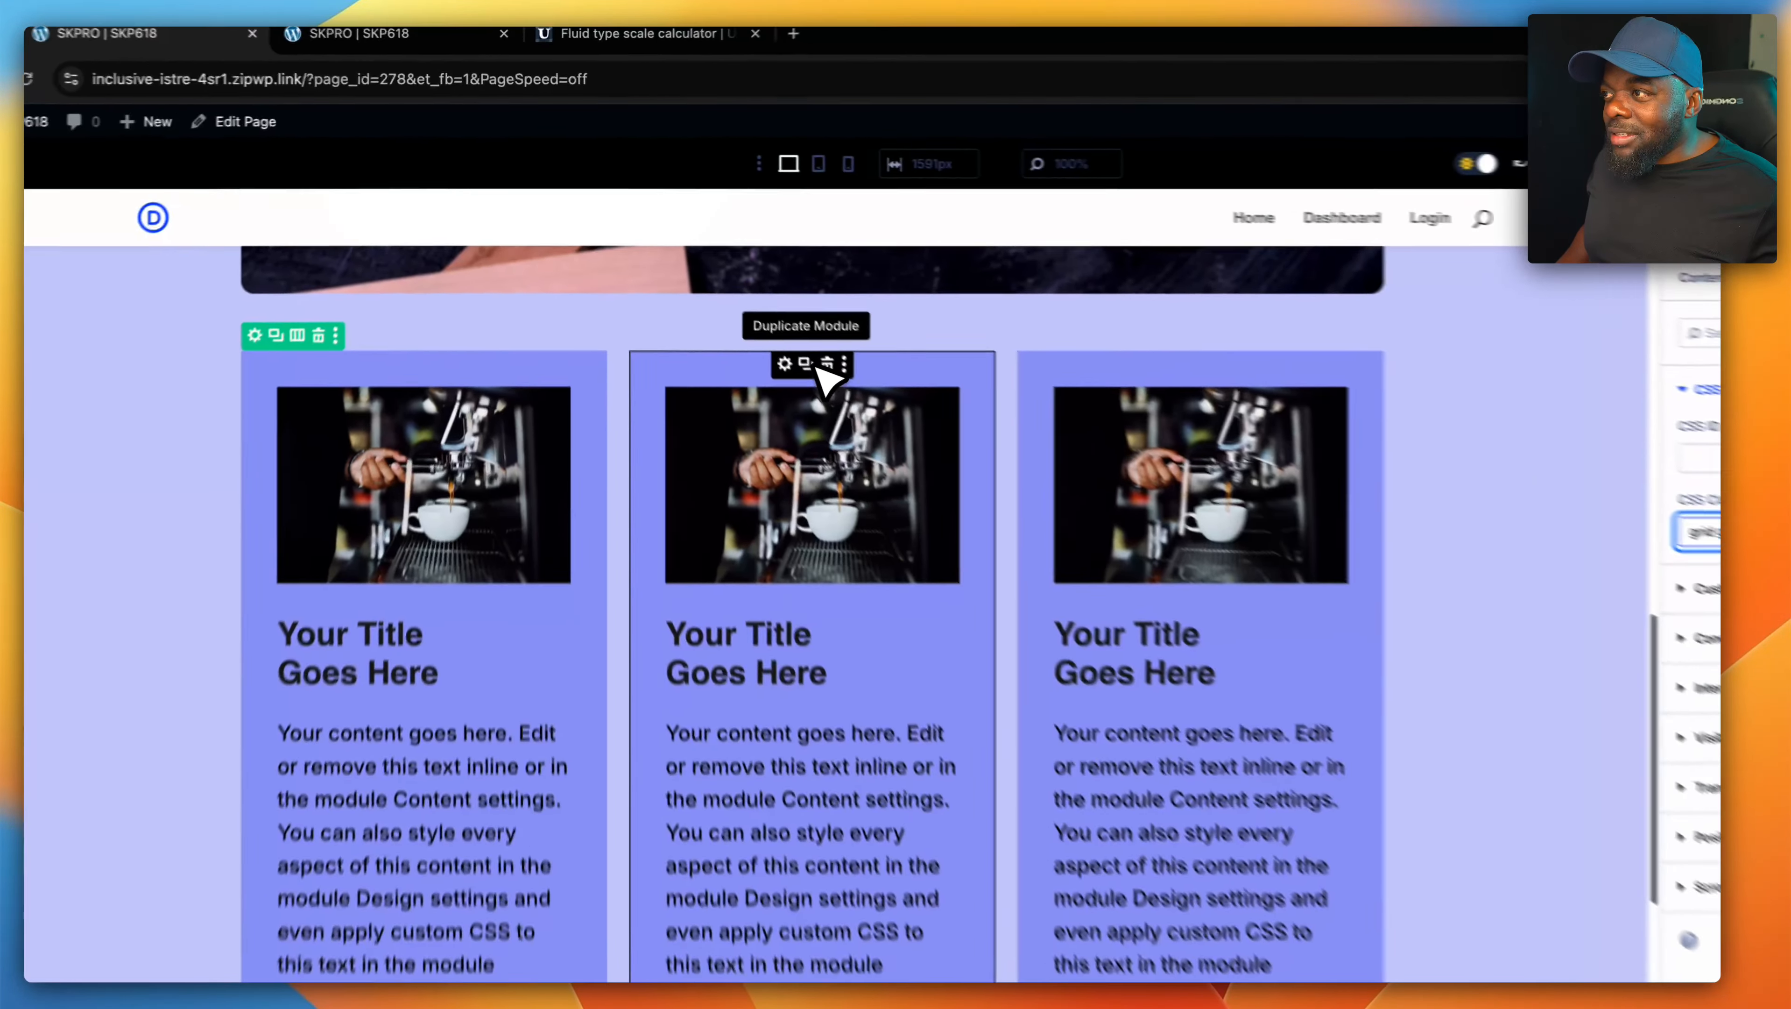
{"action": "left_click", "coordinate": [759, 320]}
{"action": "scroll", "coordinate": [819, 488], "scroll_direction": "down", "scroll_amount": 4}
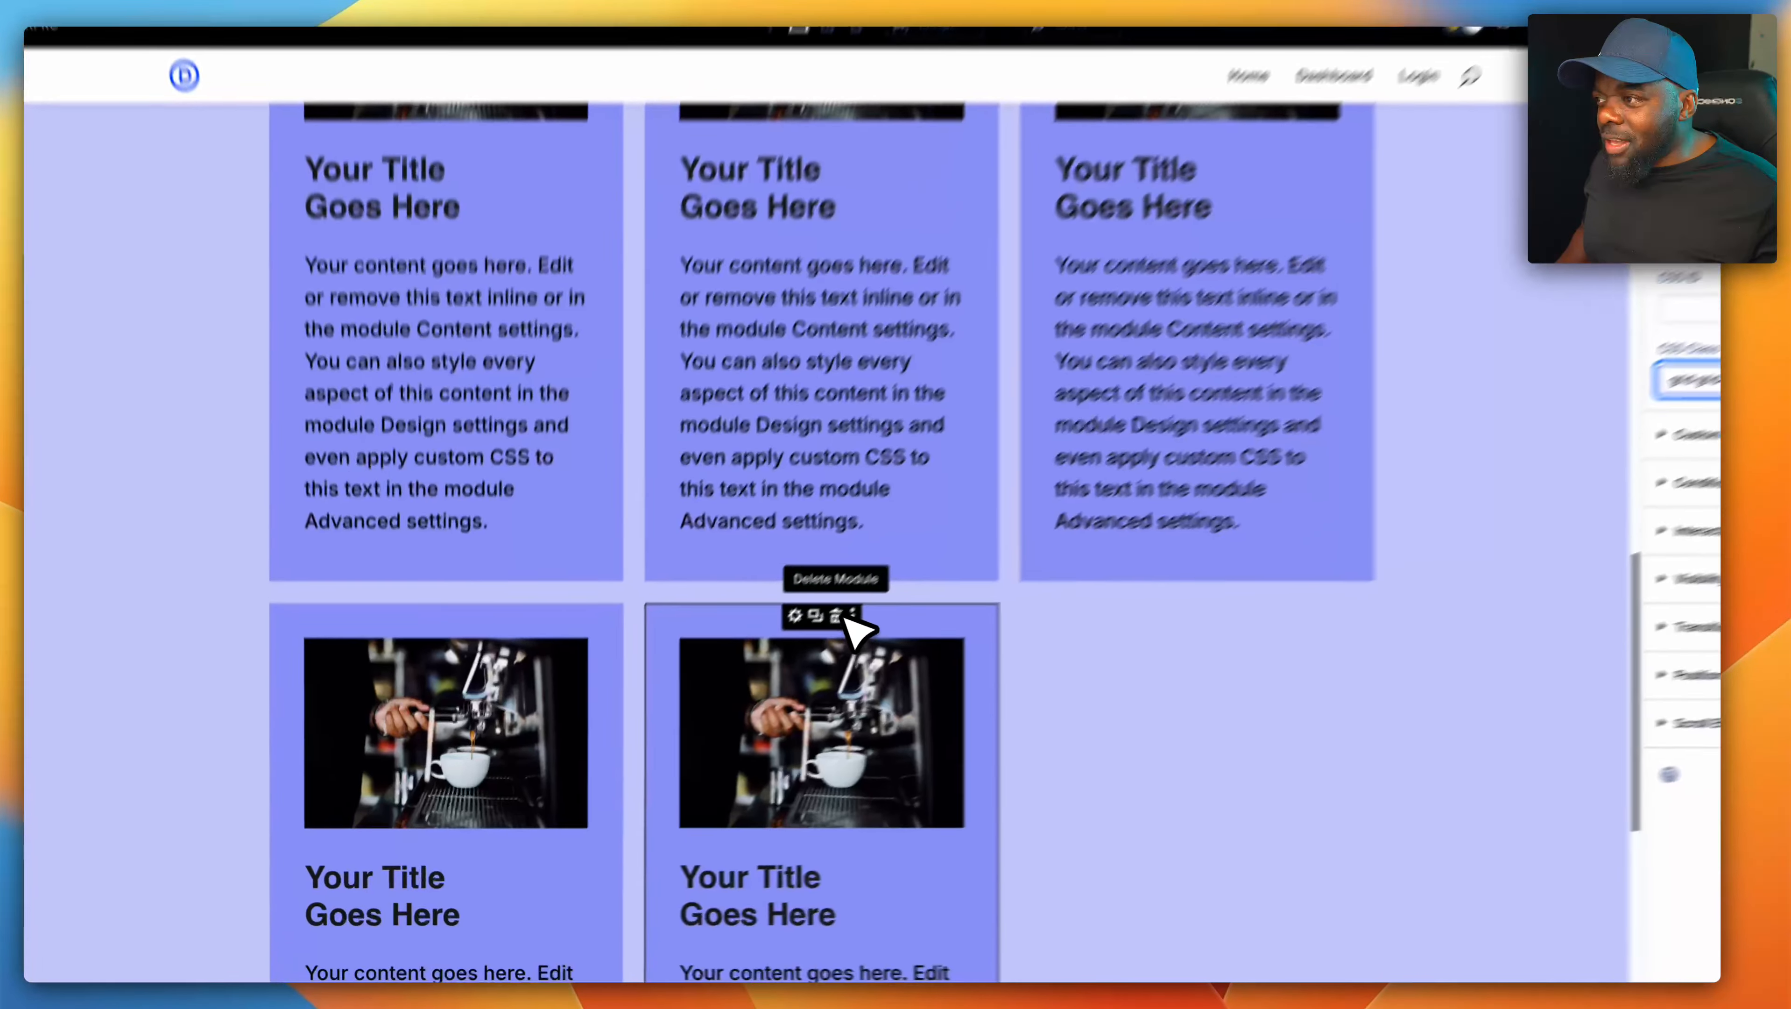
- Delete blurbs until only two remain in the grid, and duplicate one to return to three cards
{"action": "left_click", "coordinate": [778, 665]}
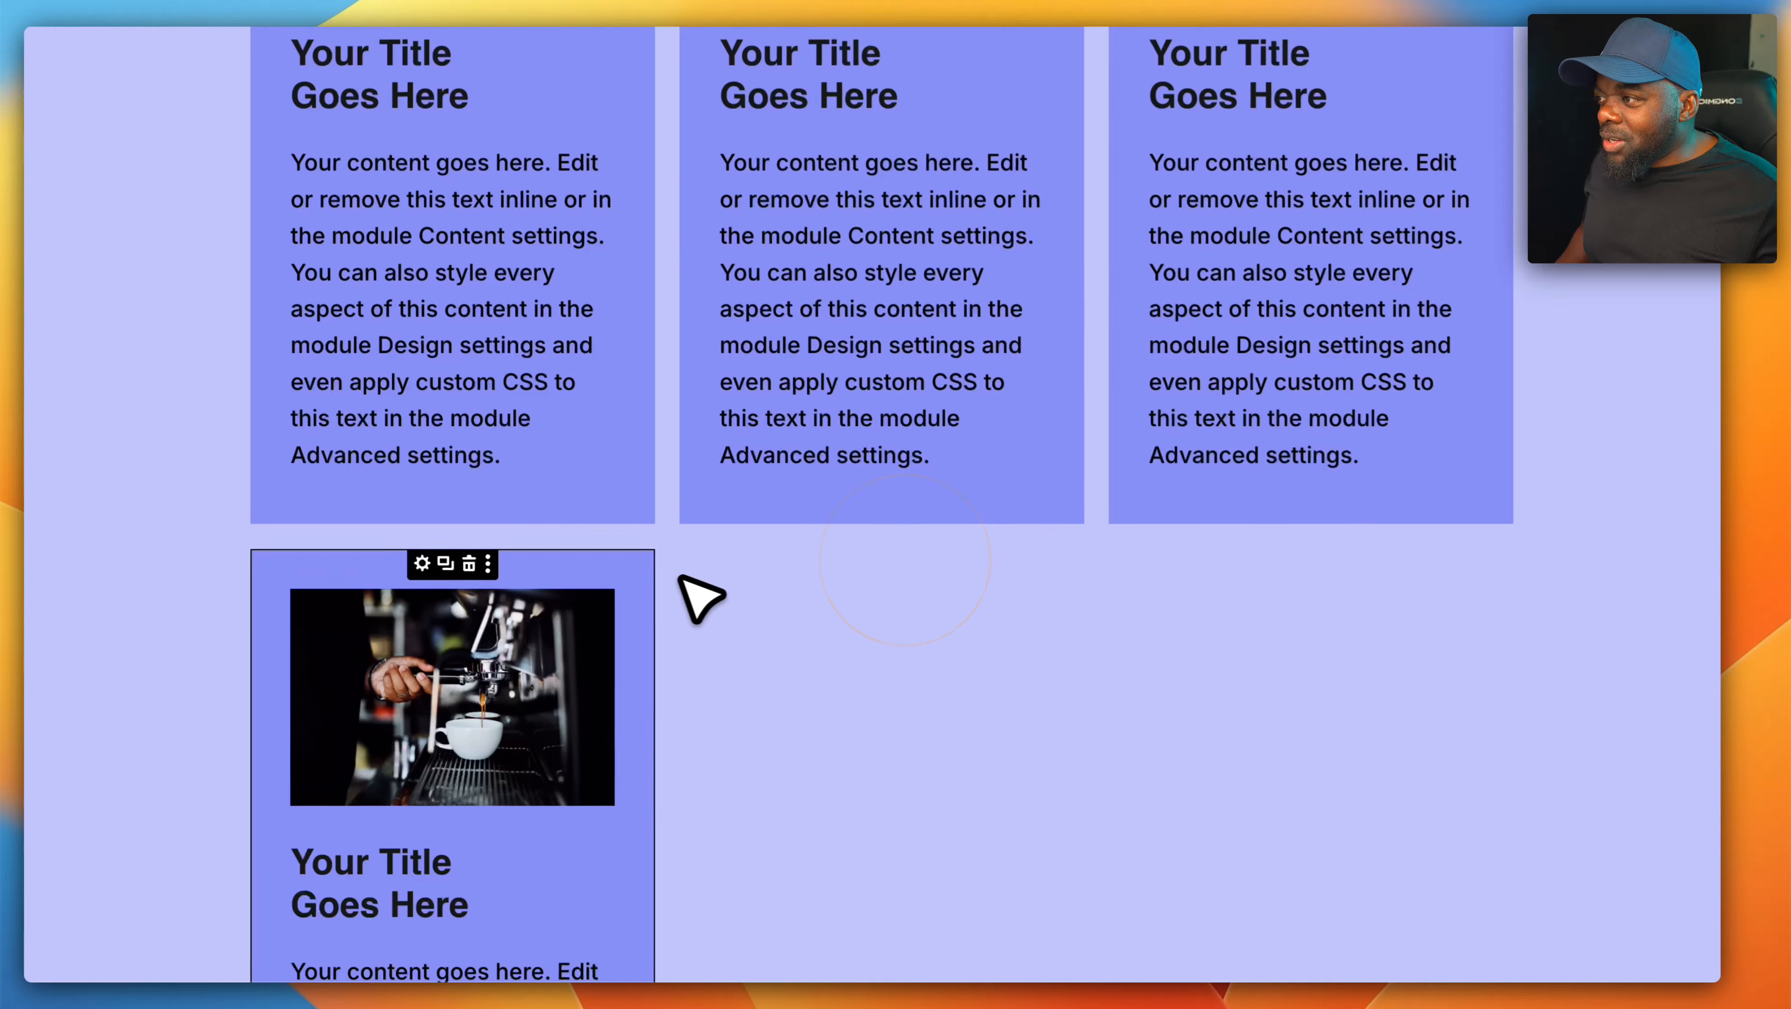
{"action": "left_click", "coordinate": [469, 562]}
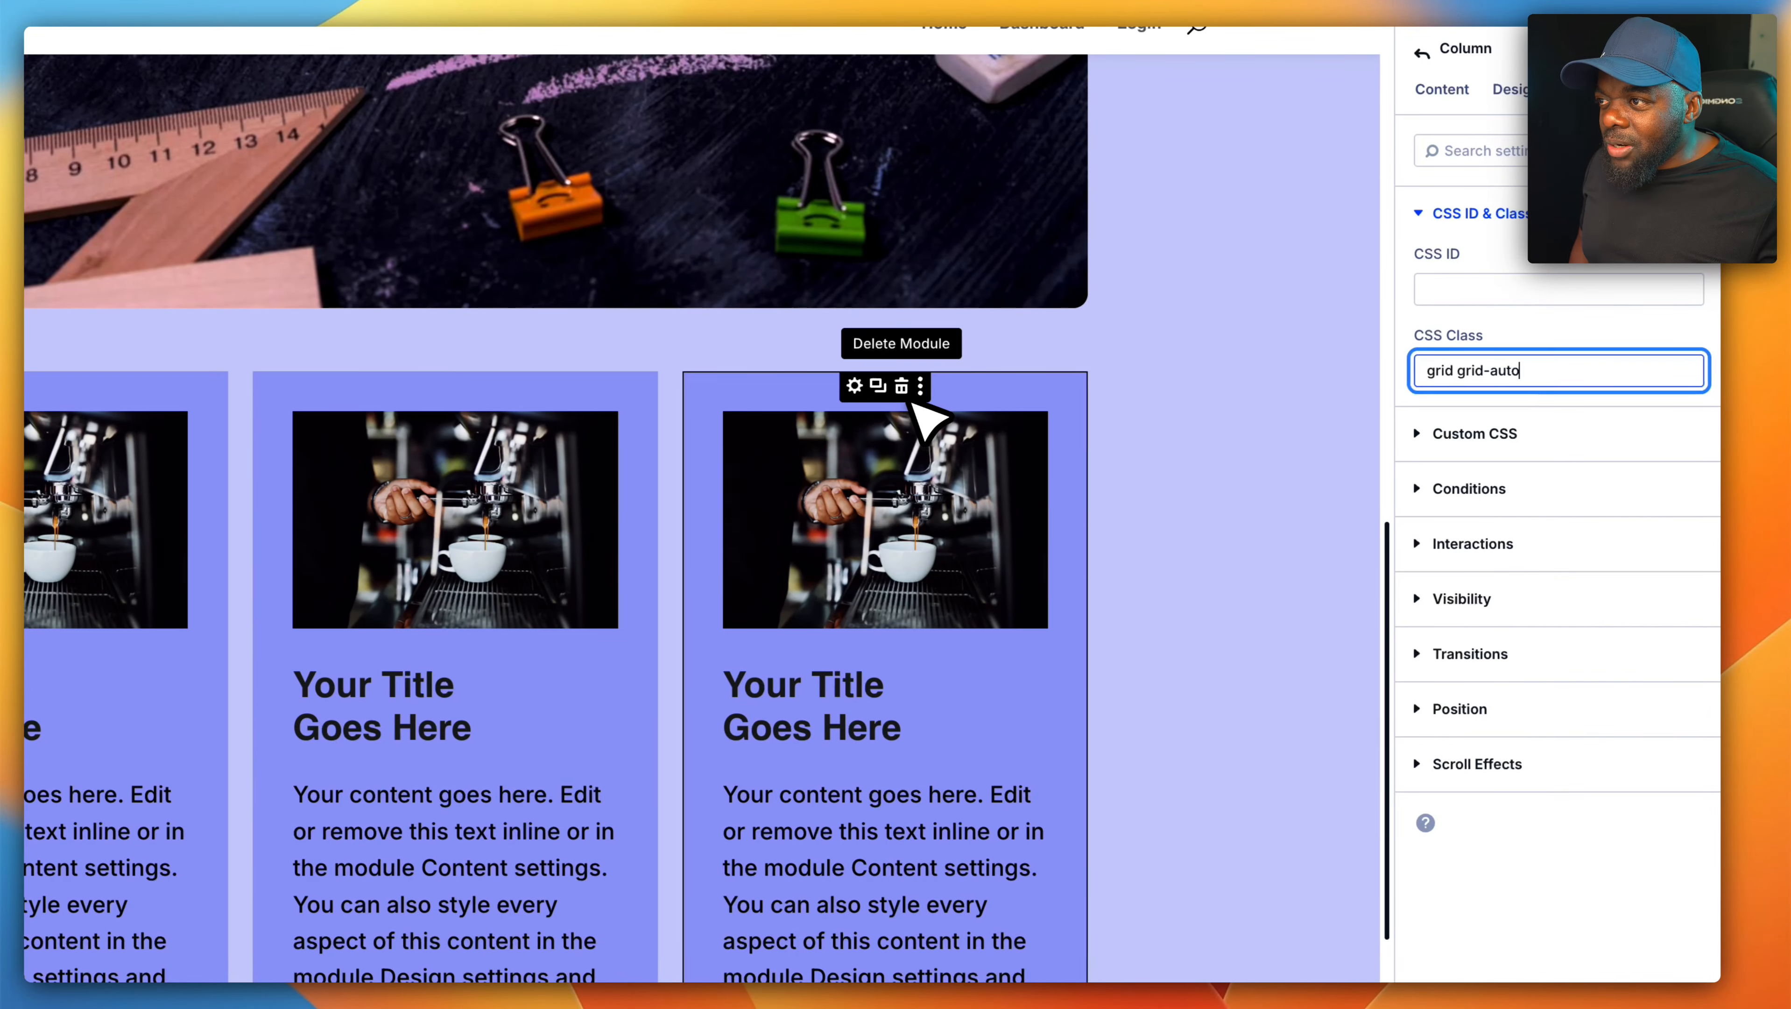
{"action": "left_click", "coordinate": [911, 397]}
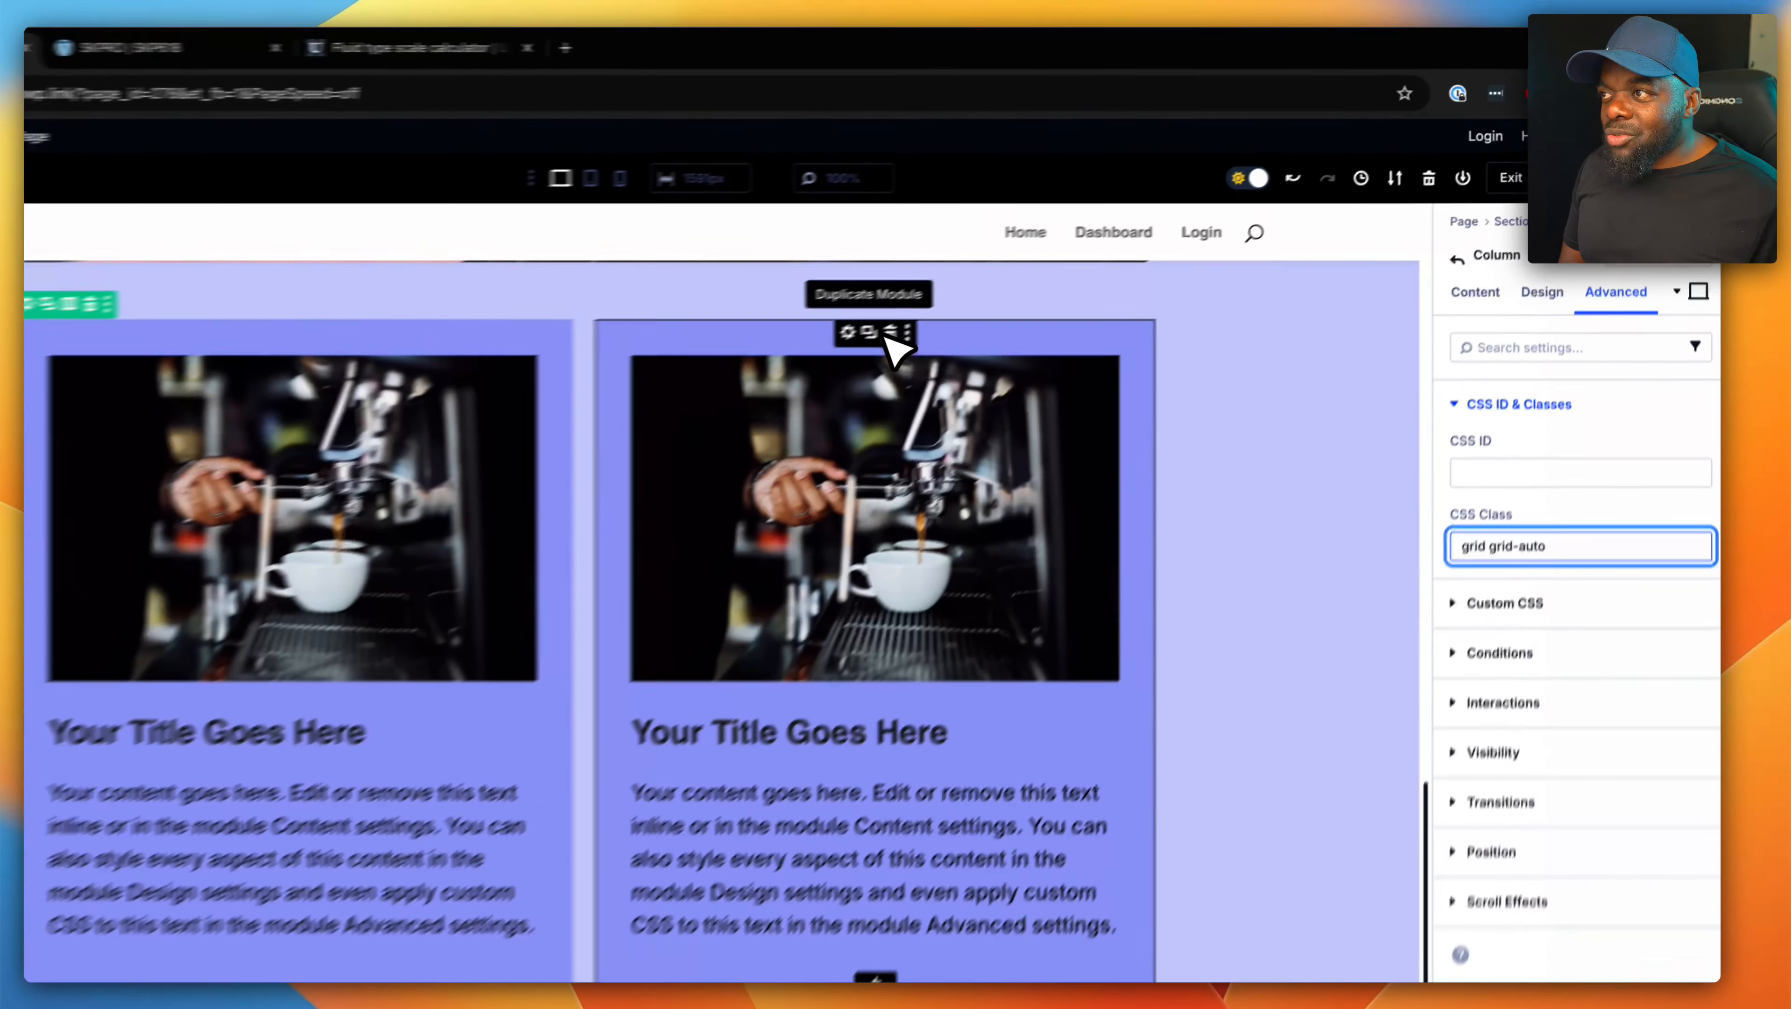
{"action": "left_click", "coordinate": [1004, 282]}
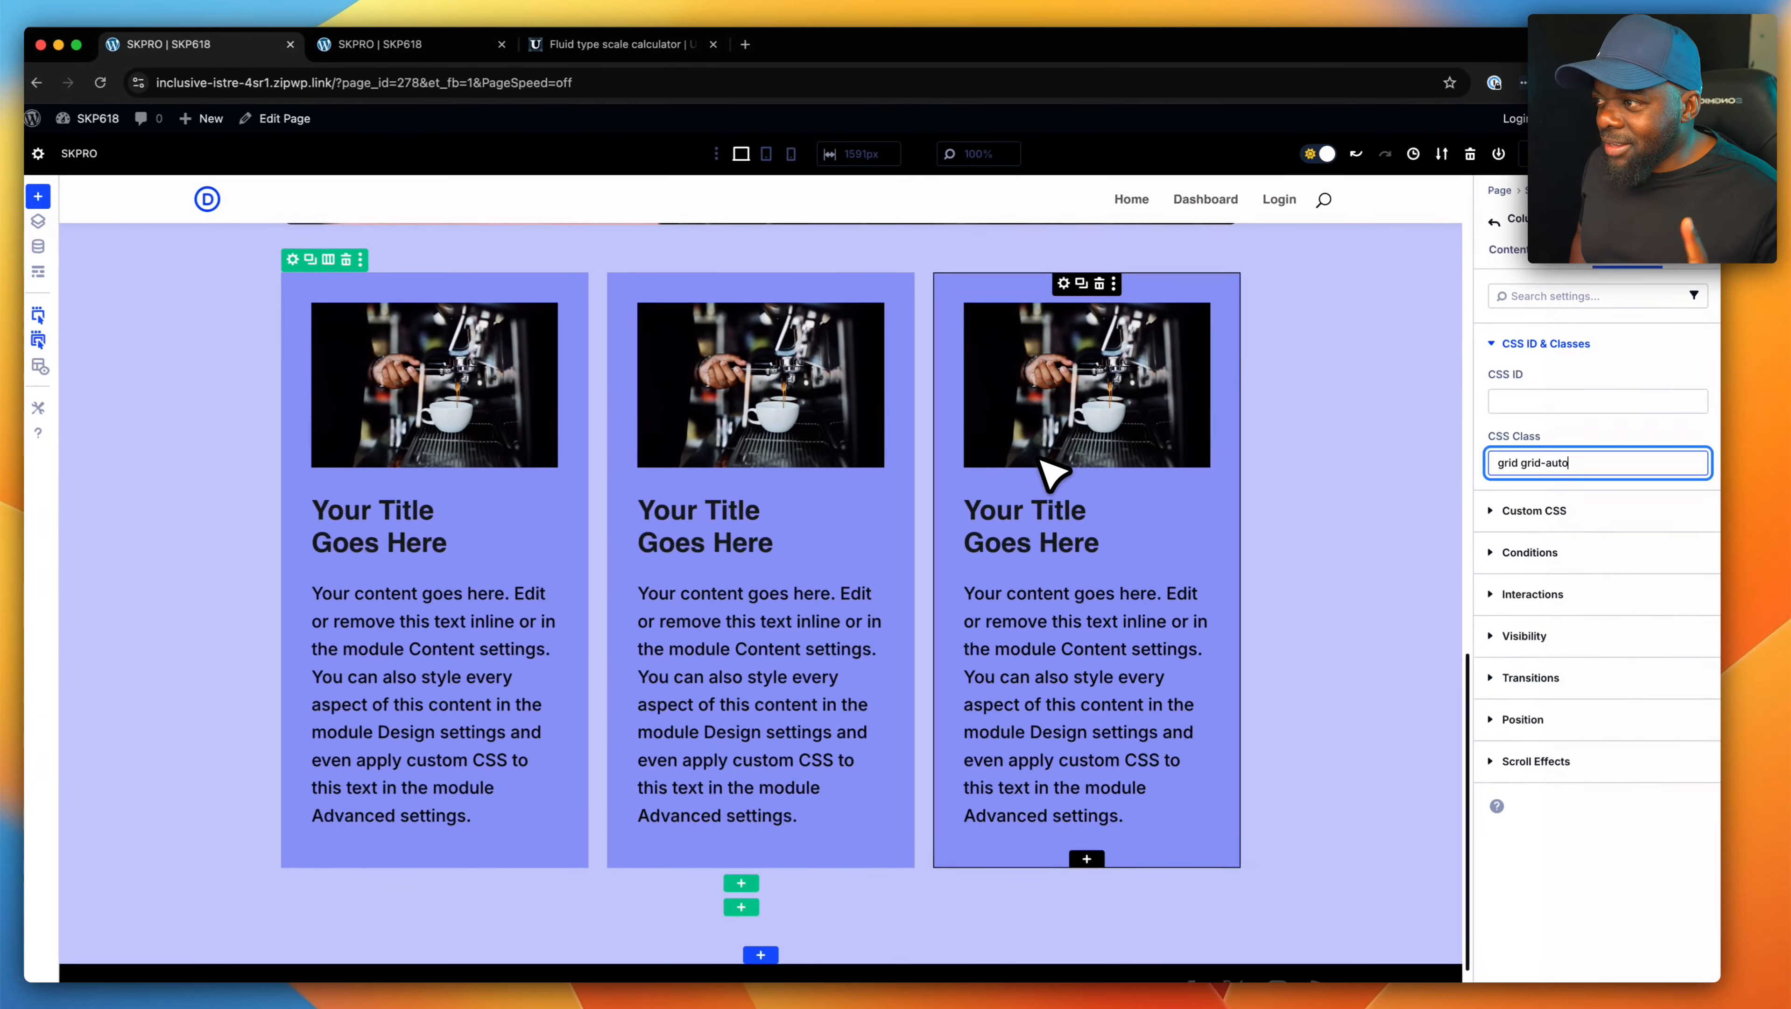
- Open the first blurb's CSS class setting and copy its "bg-pri-200" class
{"action": "left_click", "coordinate": [410, 356]}
{"action": "left_click_drag", "start_coordinate": [1543, 461], "coordinate": [1617, 463]}
{"action": "key", "text": "super+c"}
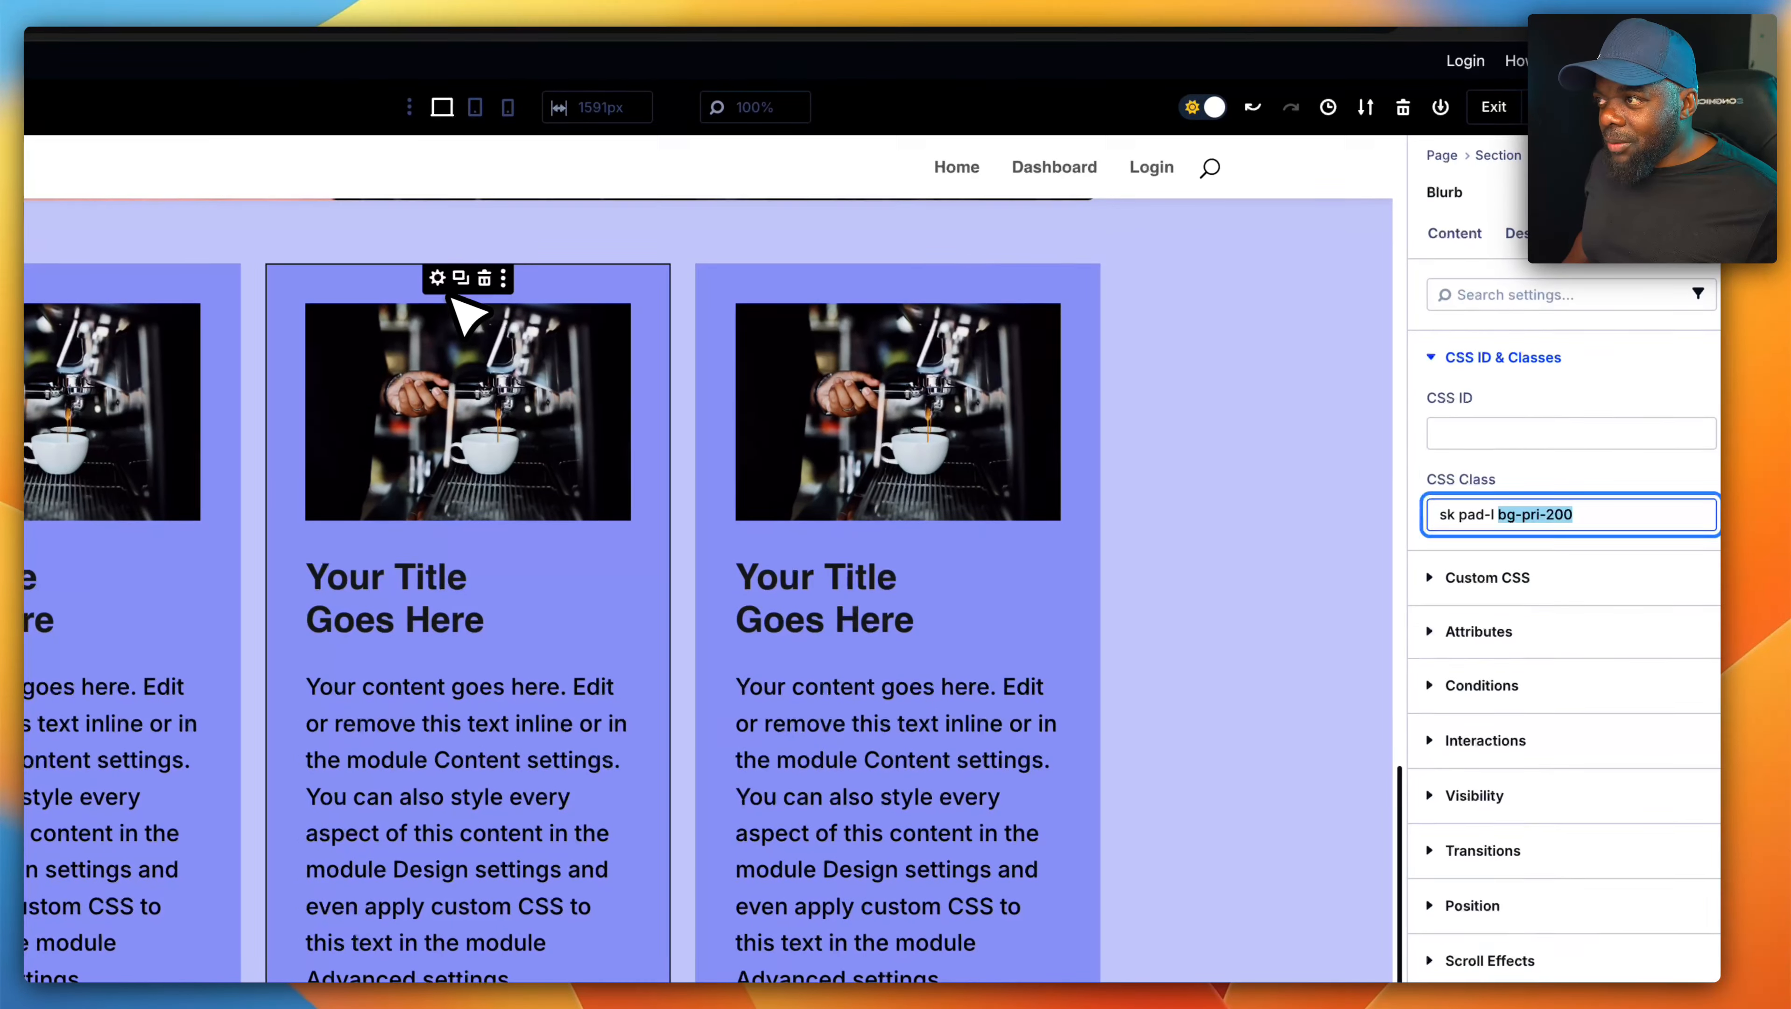
- Try the background class "bg-pri-400" on the middle blurb and settle on "bg-pri-300"
{"action": "left_click", "coordinate": [437, 278]}
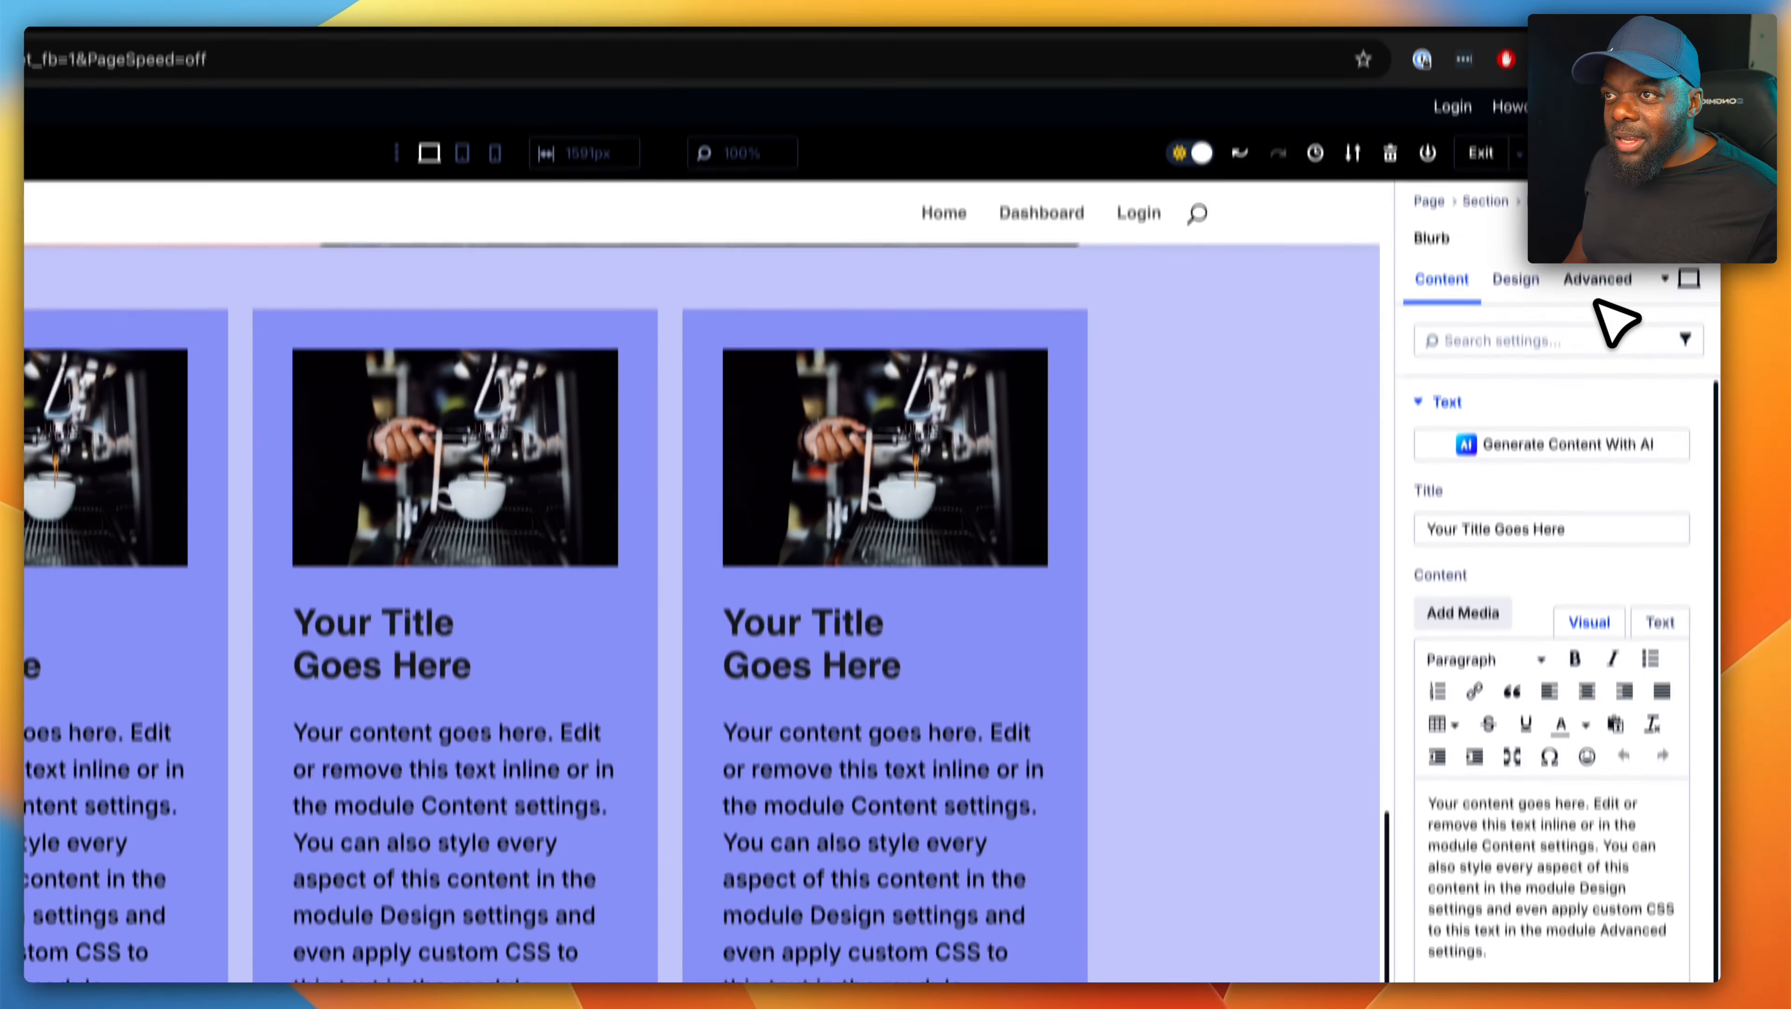
{"action": "left_click", "coordinate": [1598, 214]}
{"action": "left_click", "coordinate": [1554, 444]}
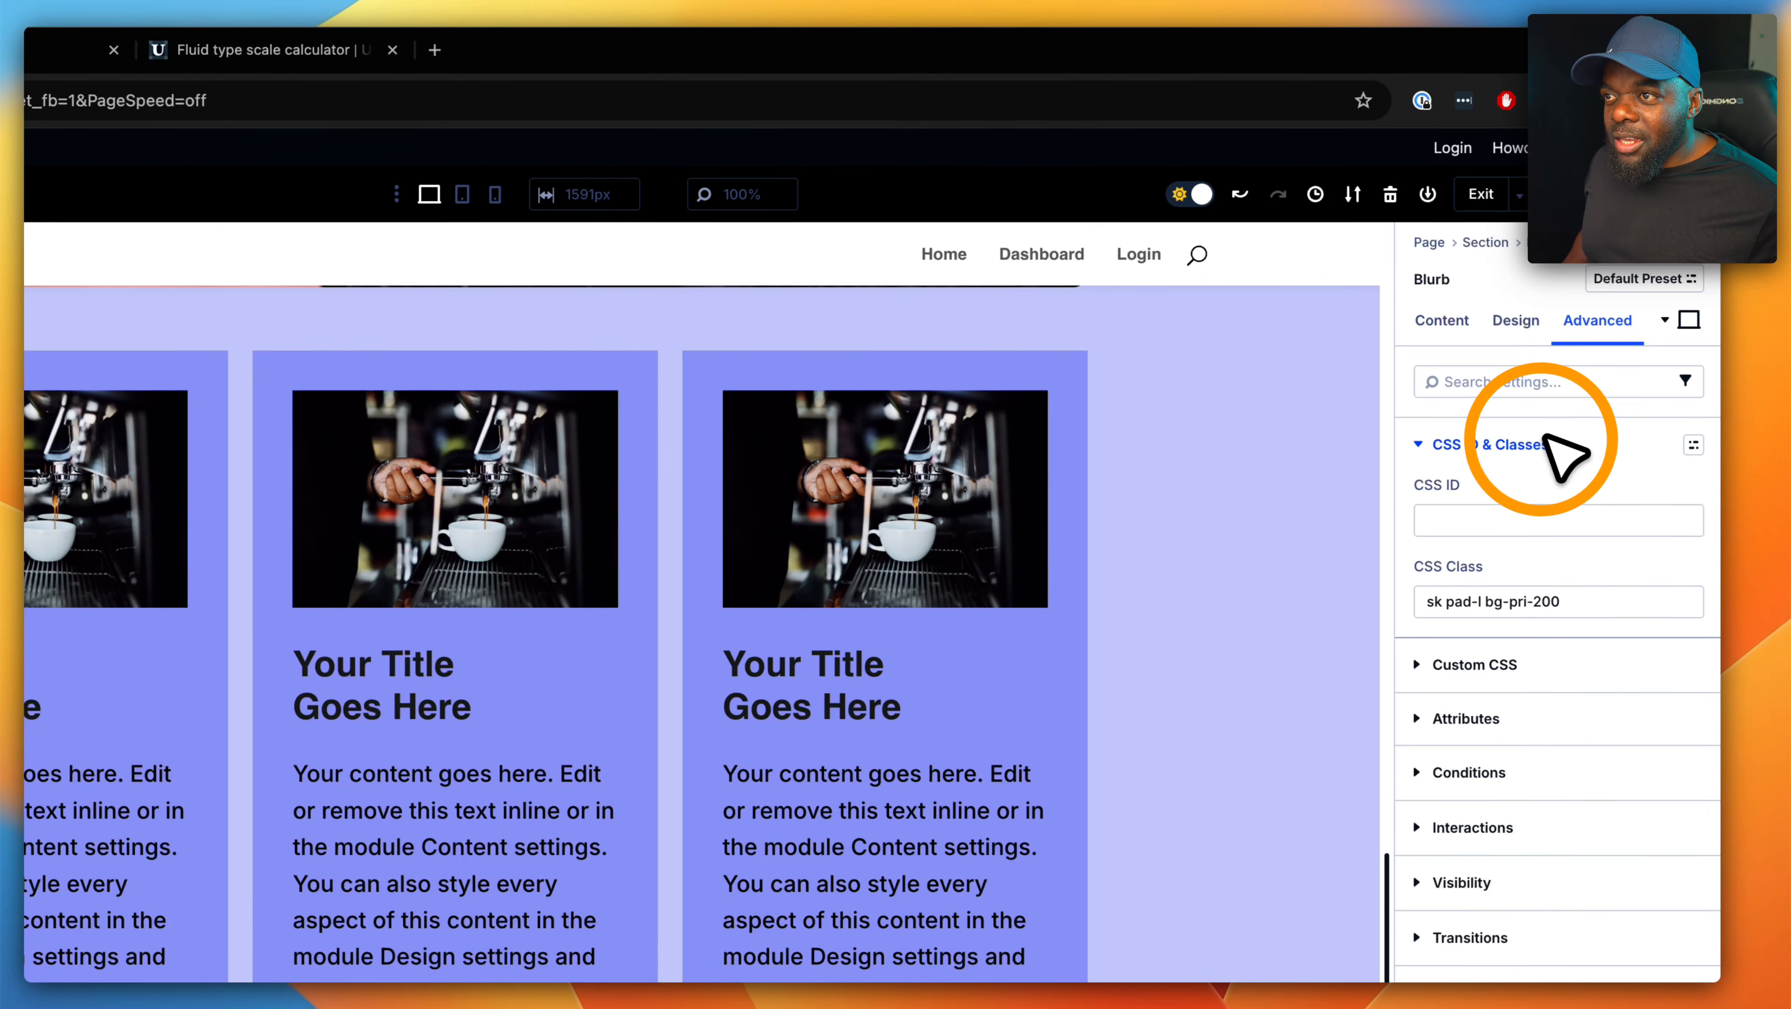
{"action": "left_click", "coordinate": [1540, 606]}
{"action": "key", "text": "BackSpace"}
{"action": "type", "text": "4"}
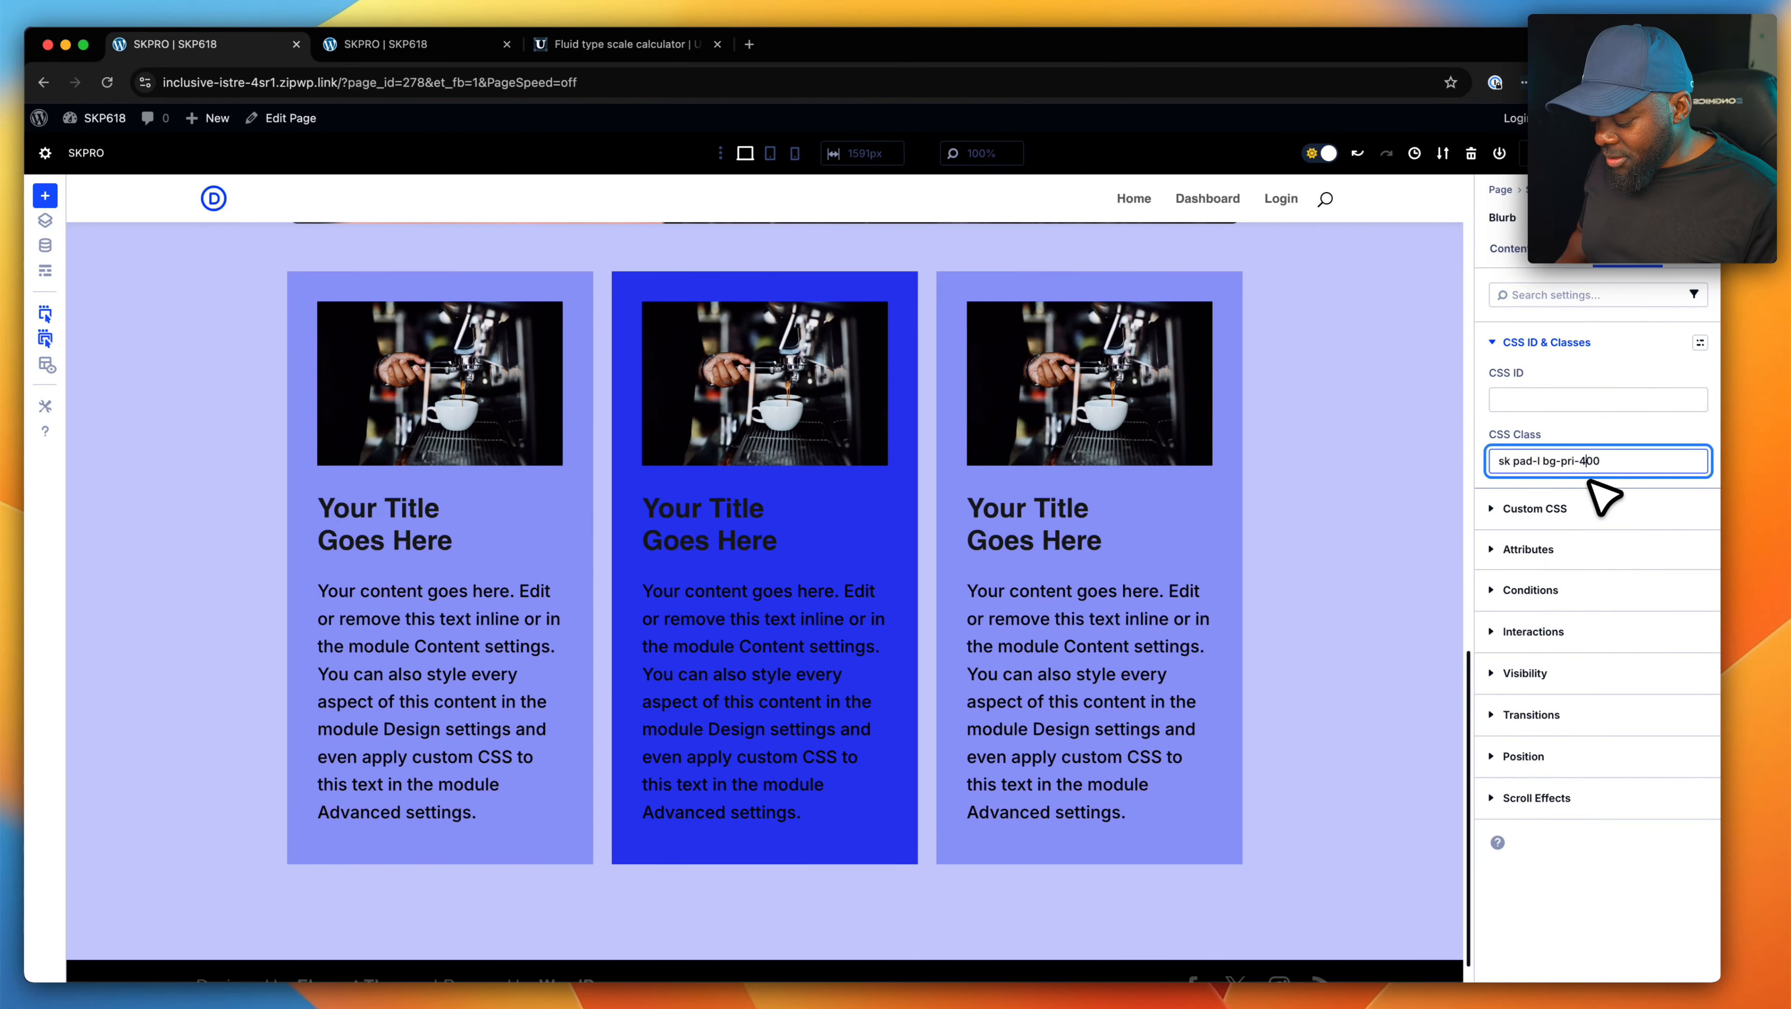
{"action": "key", "text": "BackSpace"}
{"action": "type", "text": "3"}
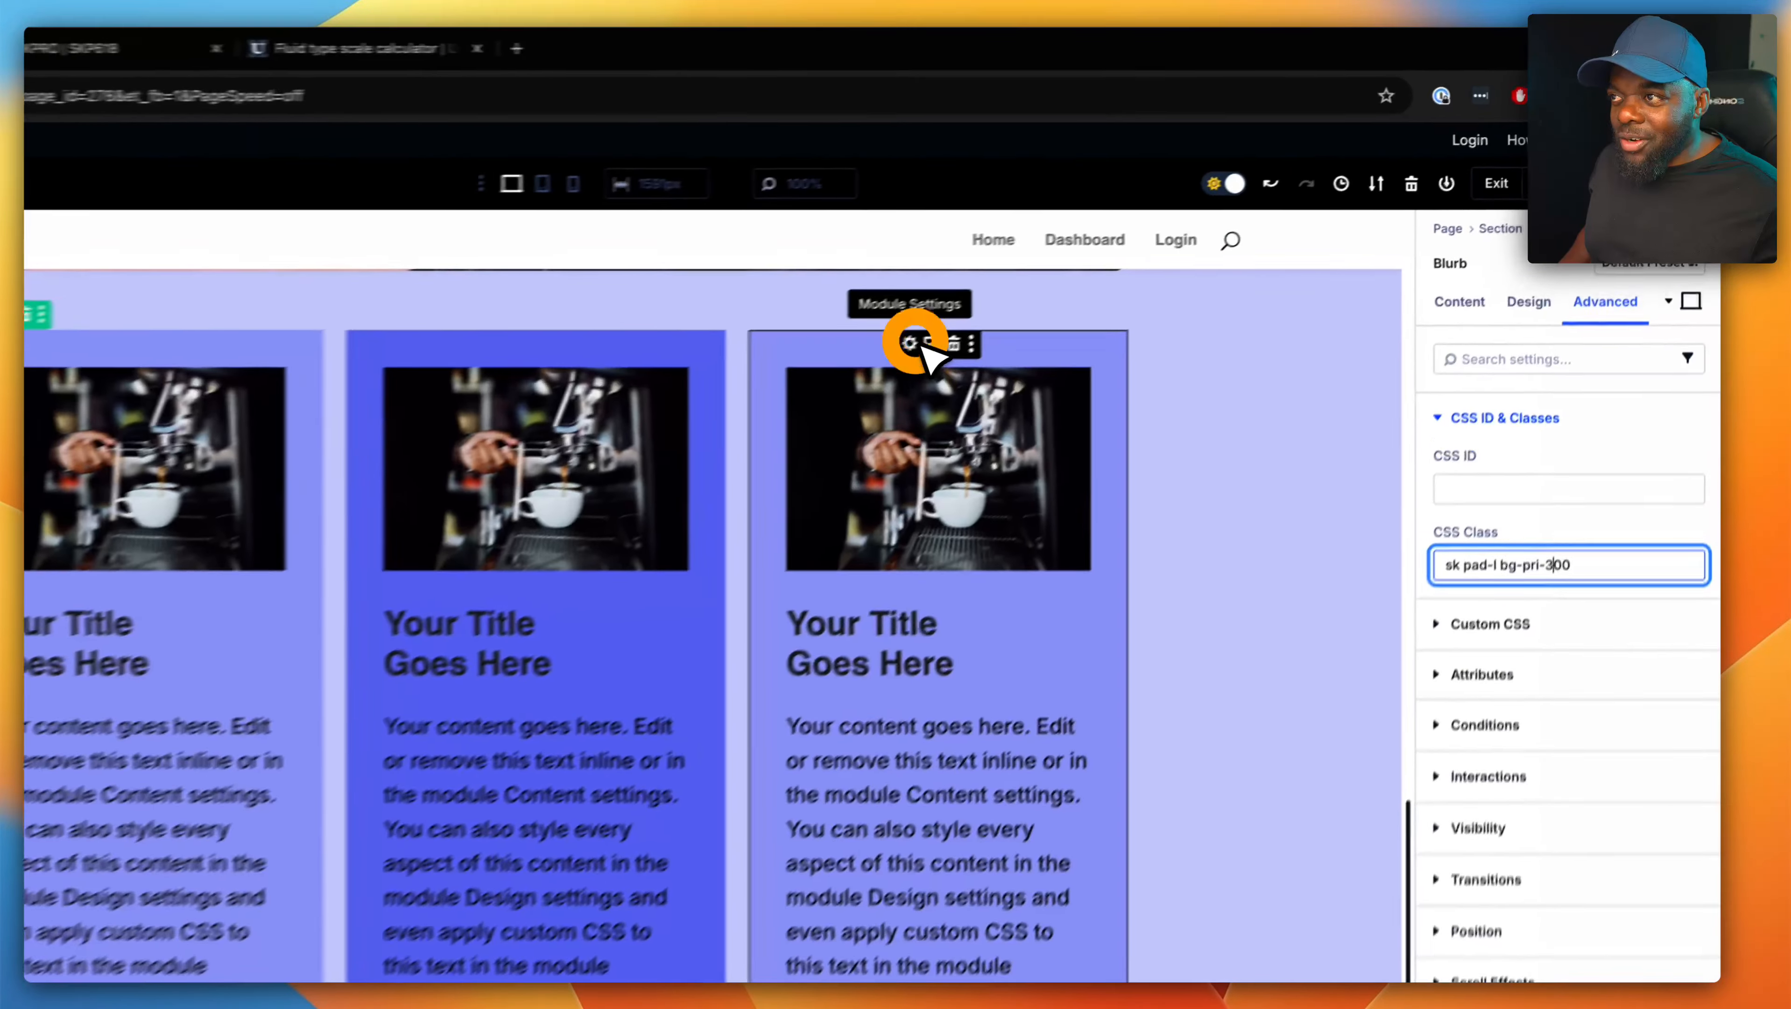
- Change the third blurb's background class to "bg-pri-400"
{"action": "left_click", "coordinate": [1066, 283]}
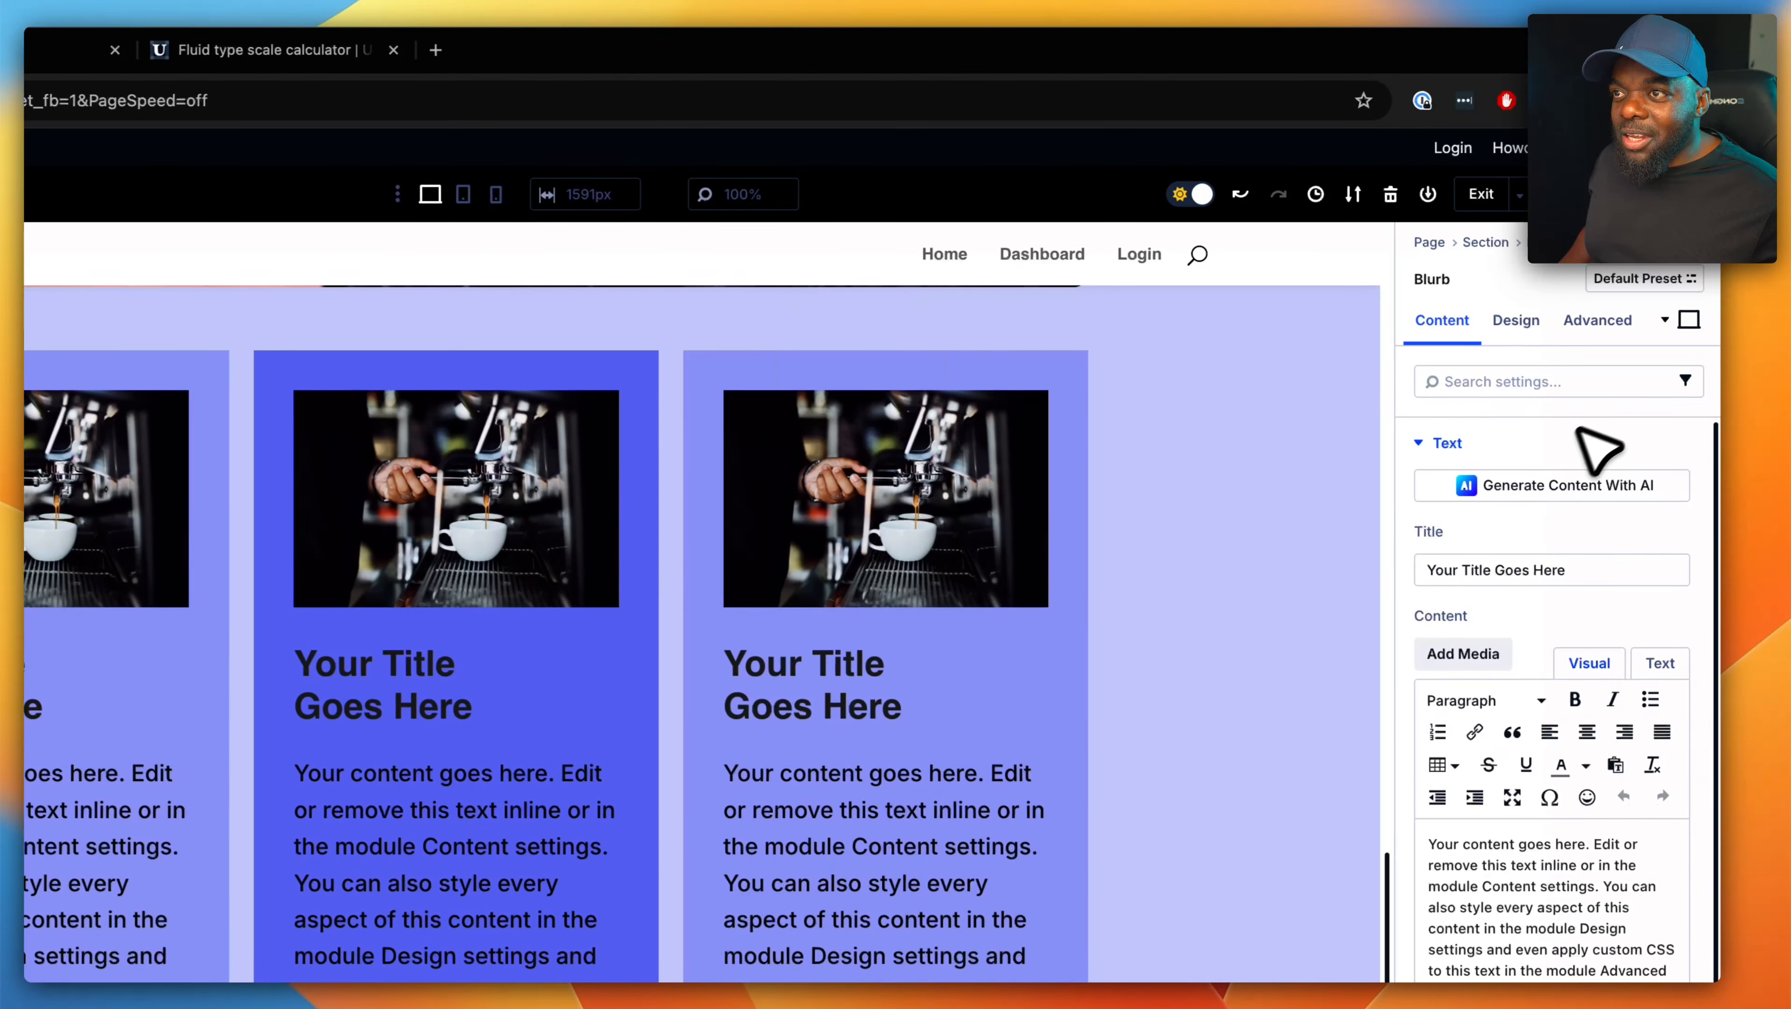
{"action": "left_click", "coordinate": [1634, 330]}
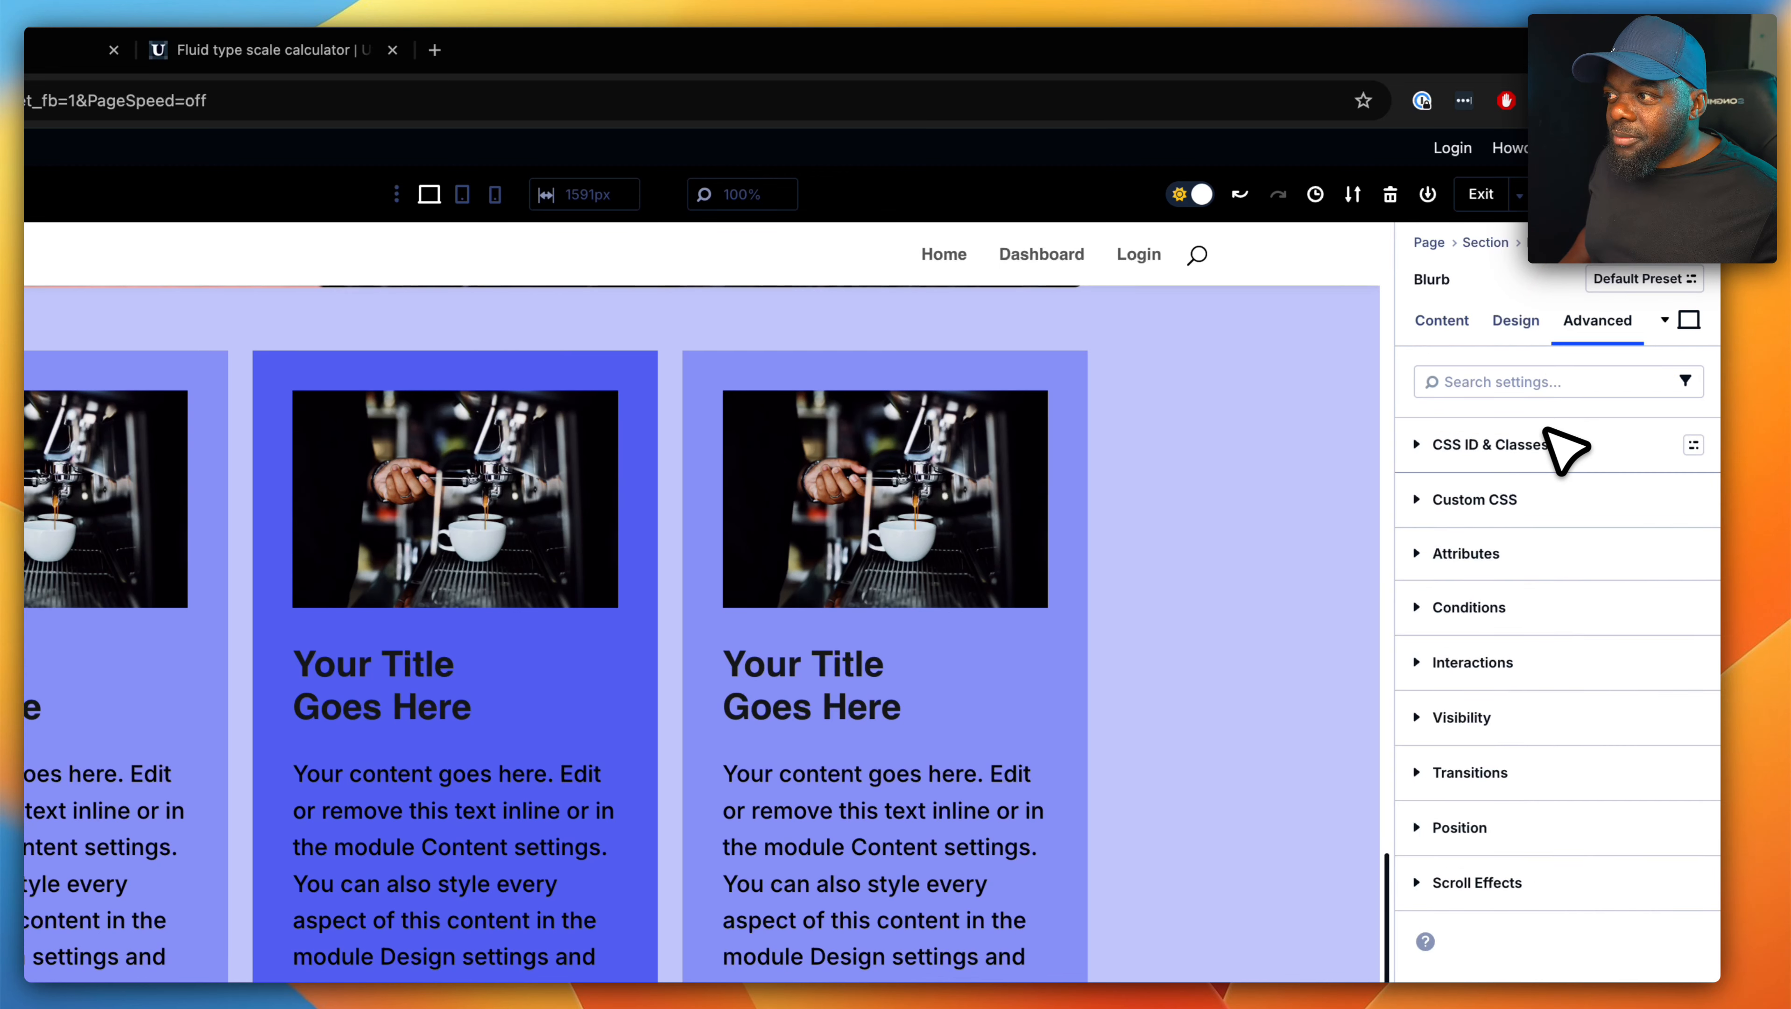
{"action": "left_click", "coordinate": [1562, 456]}
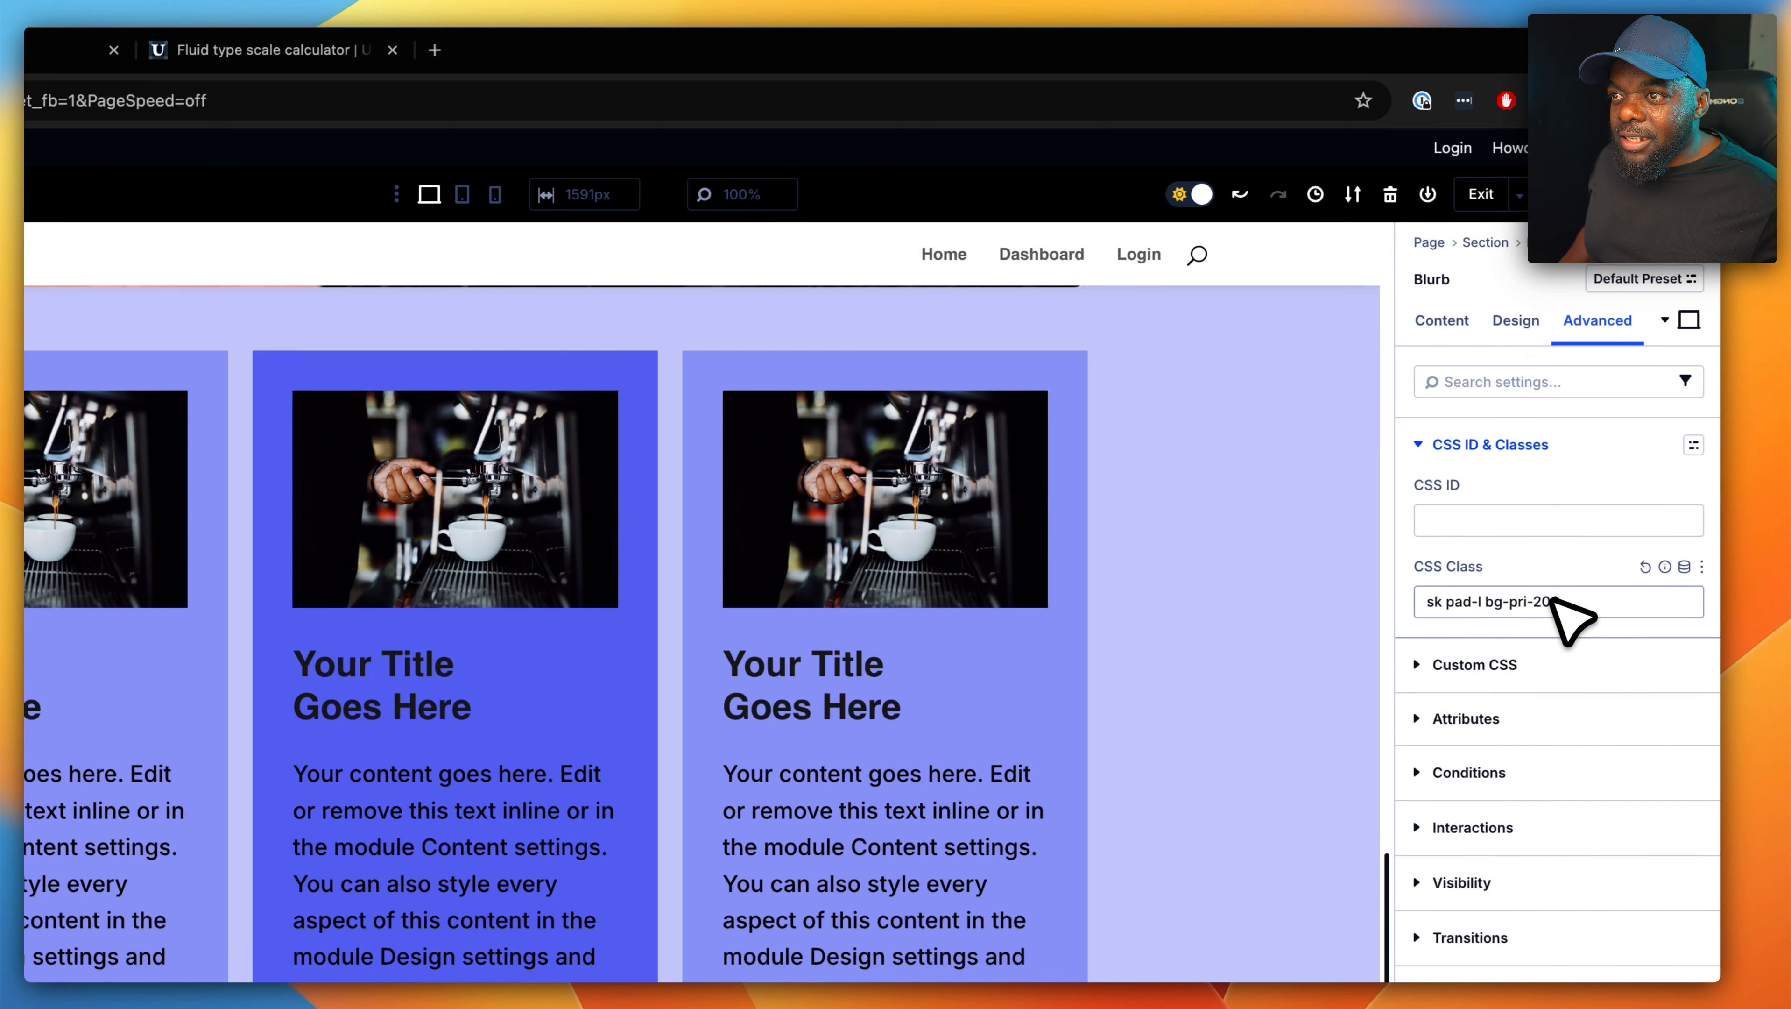
{"action": "left_click", "coordinate": [1551, 615]}
{"action": "key", "text": "BackSpace"}
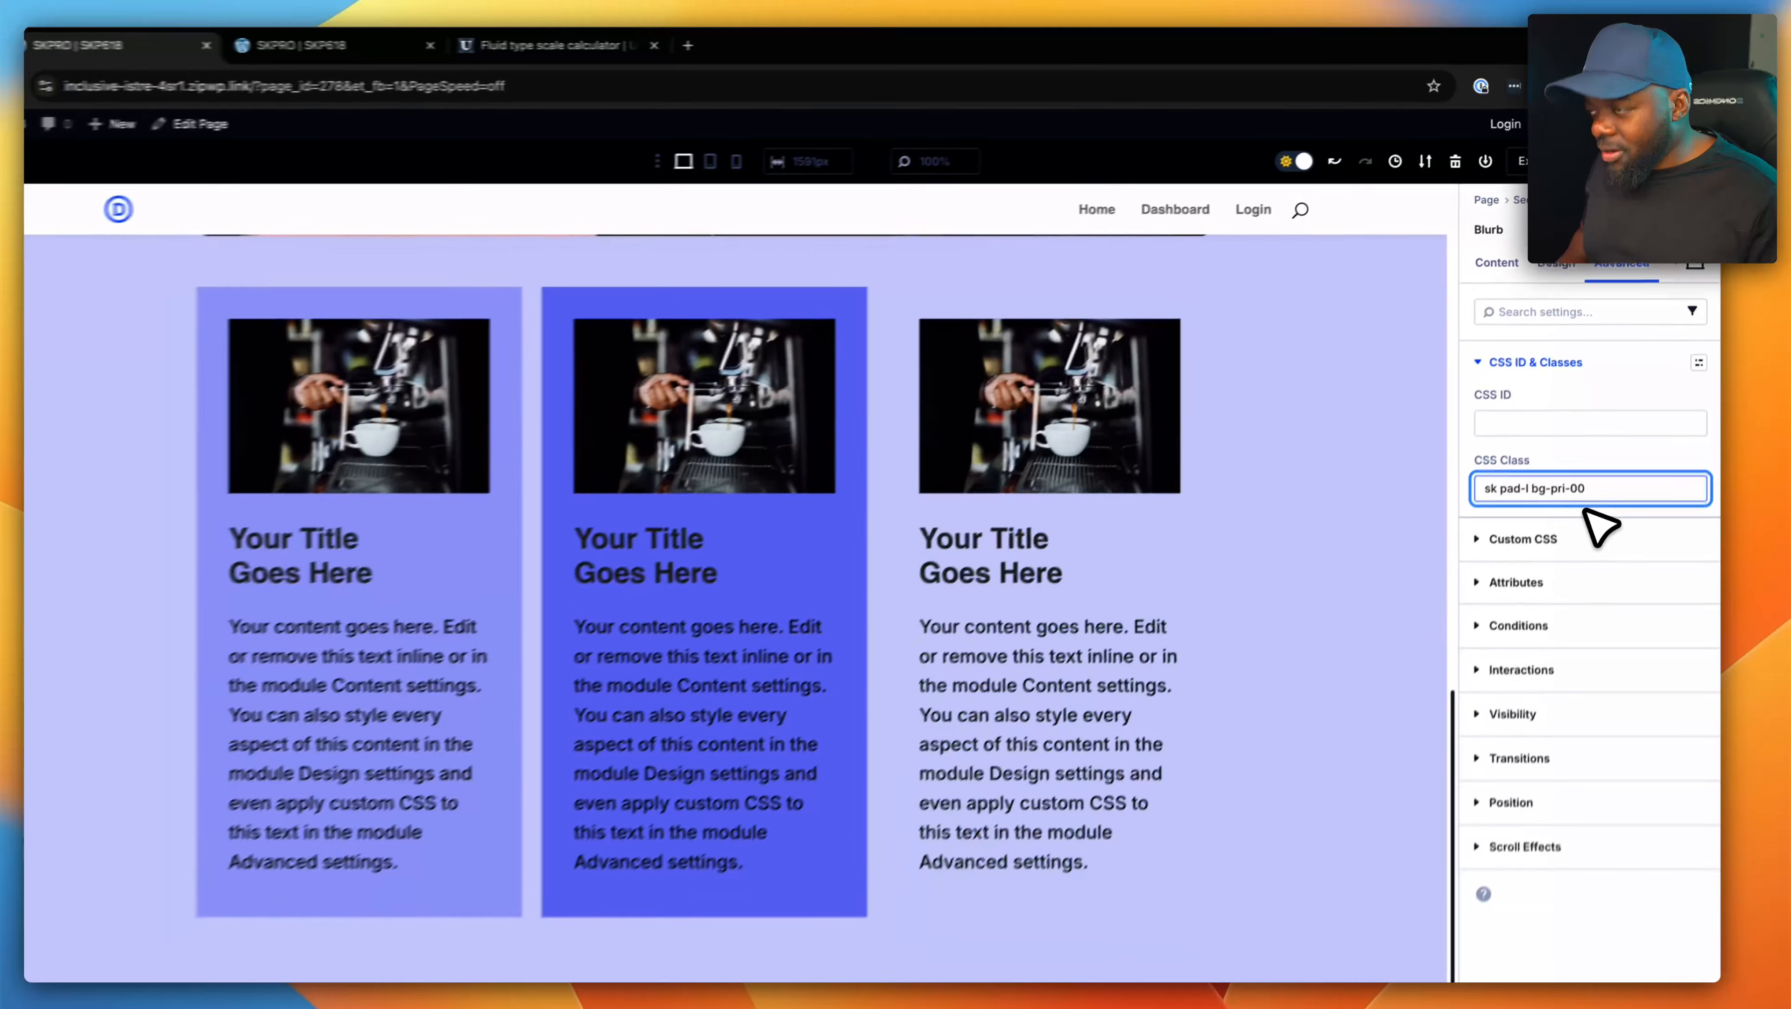
{"action": "type", "text": "4"}
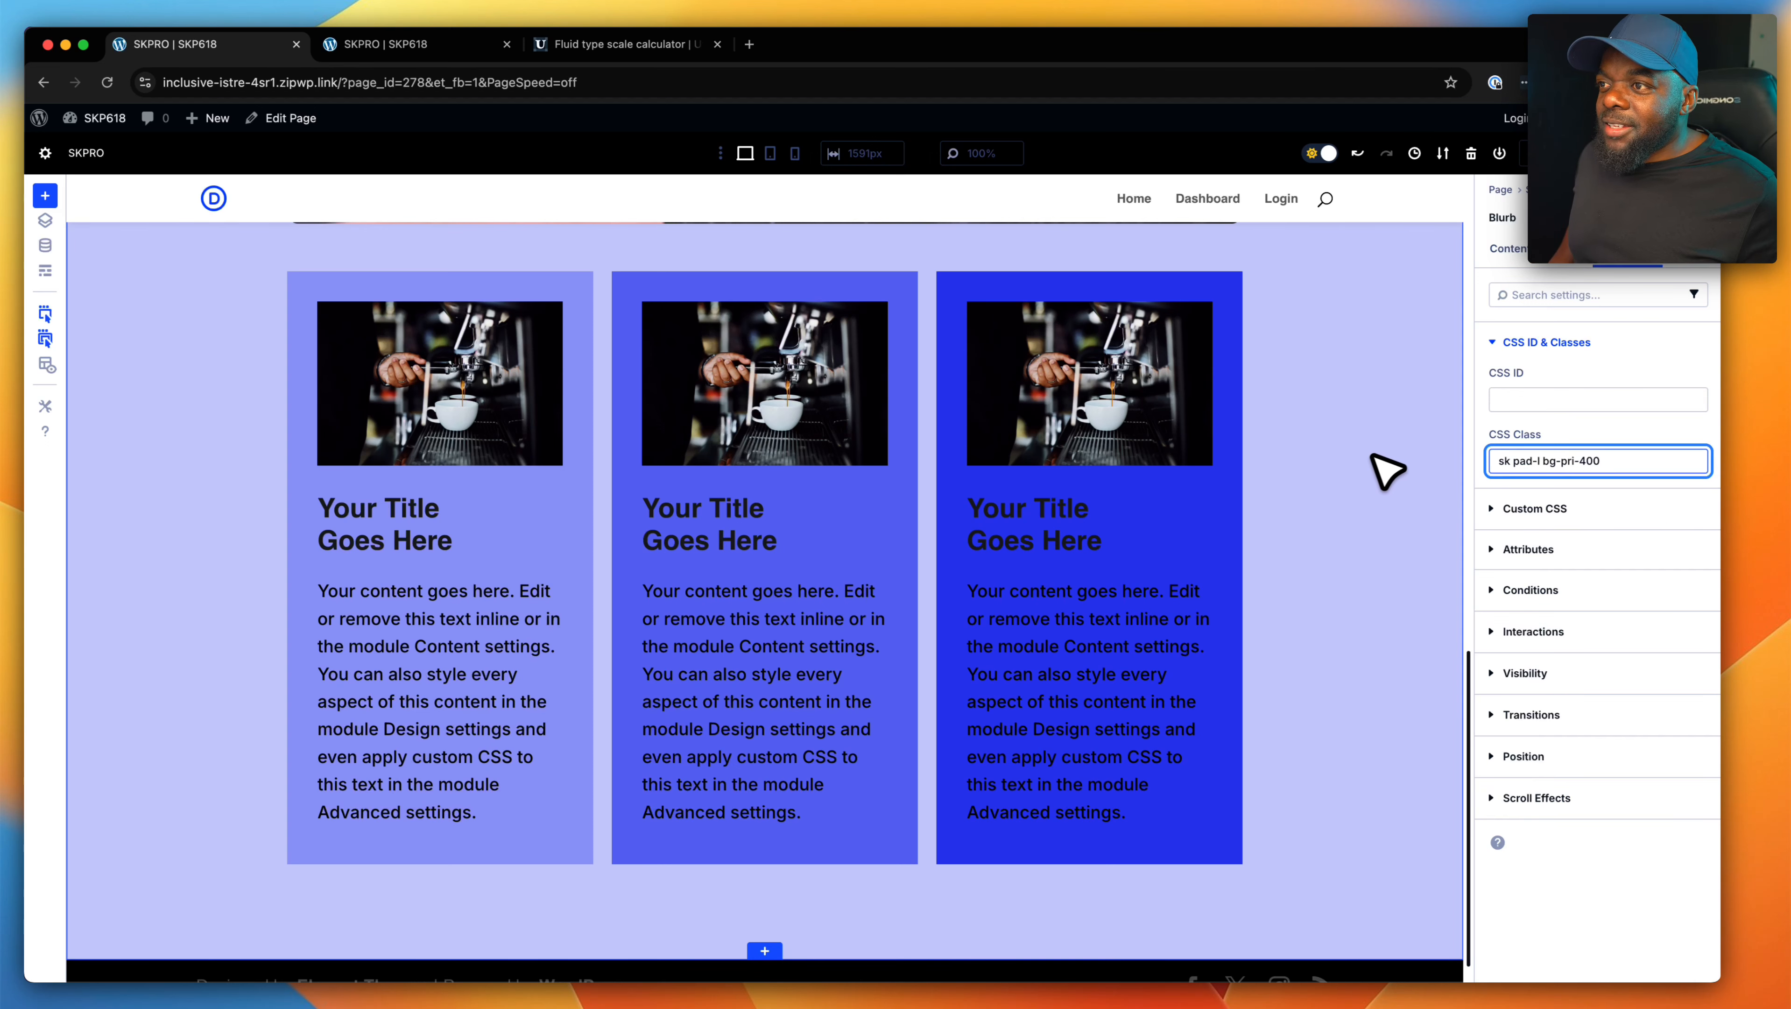
- Clear the third blurb's title and delete the sentence starting "You can also style every aspect" from its content
{"action": "scroll", "coordinate": [1349, 469], "scroll_direction": "up", "scroll_amount": 2}
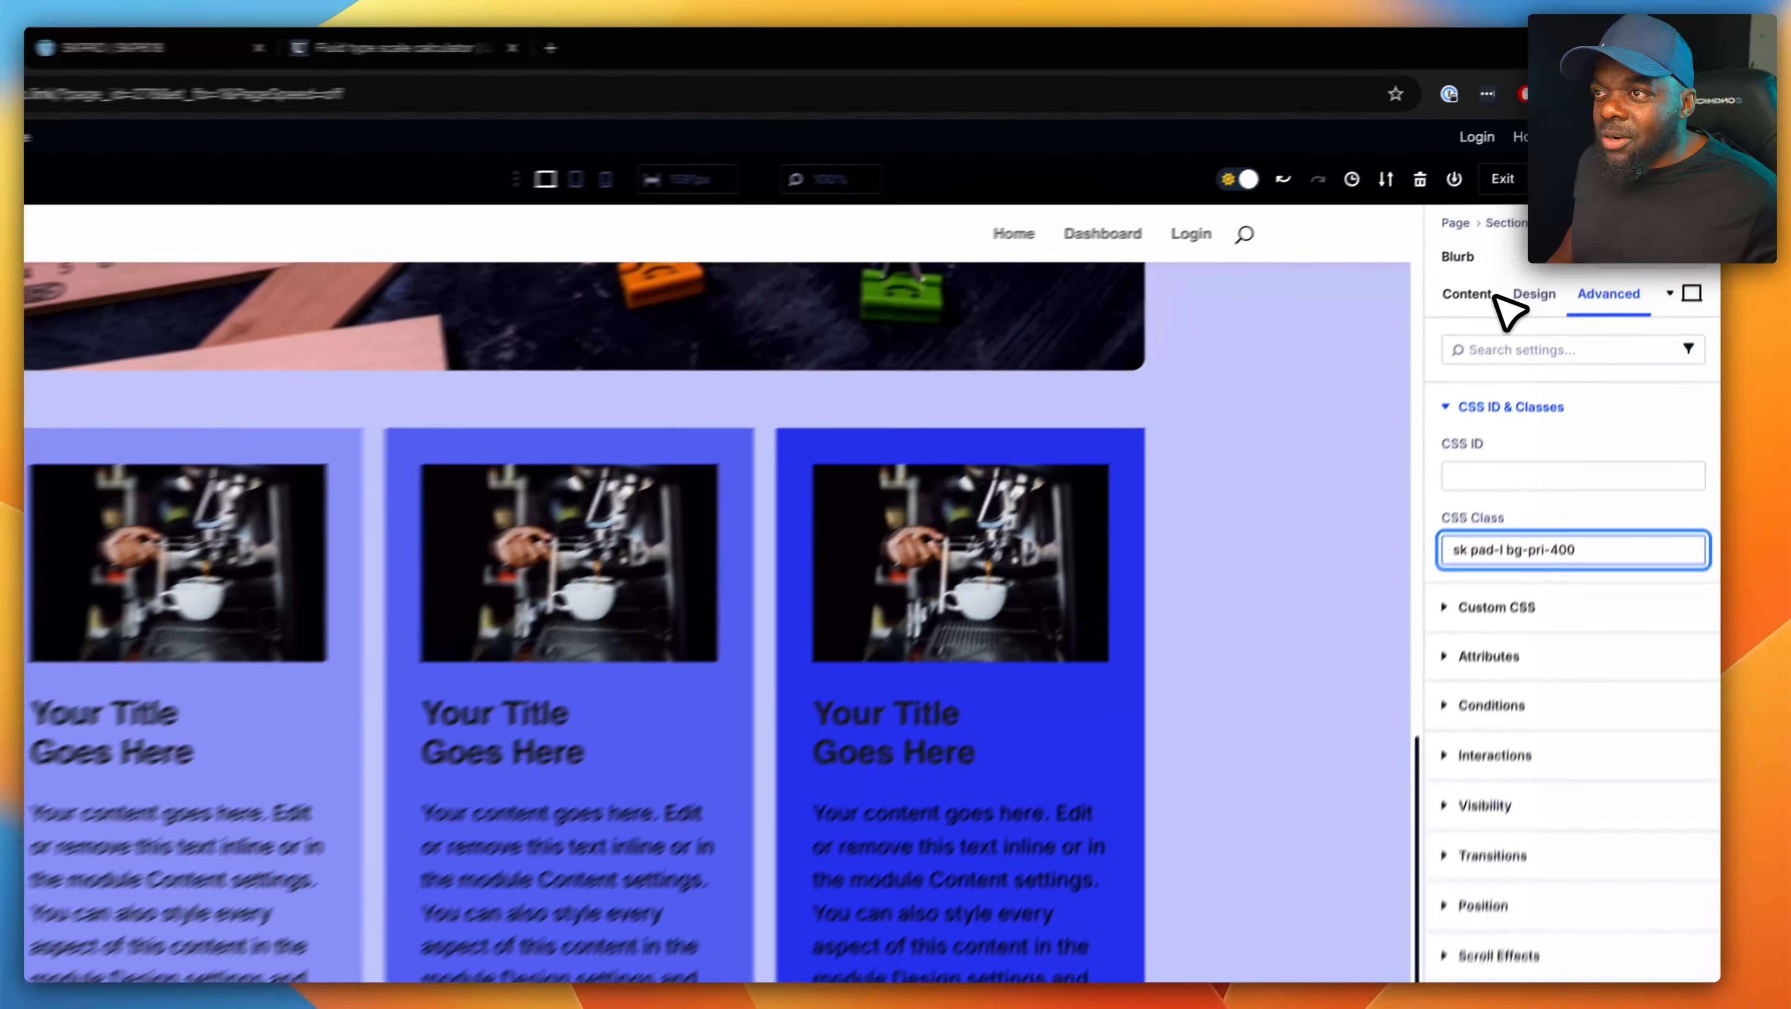
{"action": "left_click", "coordinate": [1509, 248]}
{"action": "left_click", "coordinate": [1575, 441]}
{"action": "left_click_drag", "start_coordinate": [1524, 569], "coordinate": [1394, 569]}
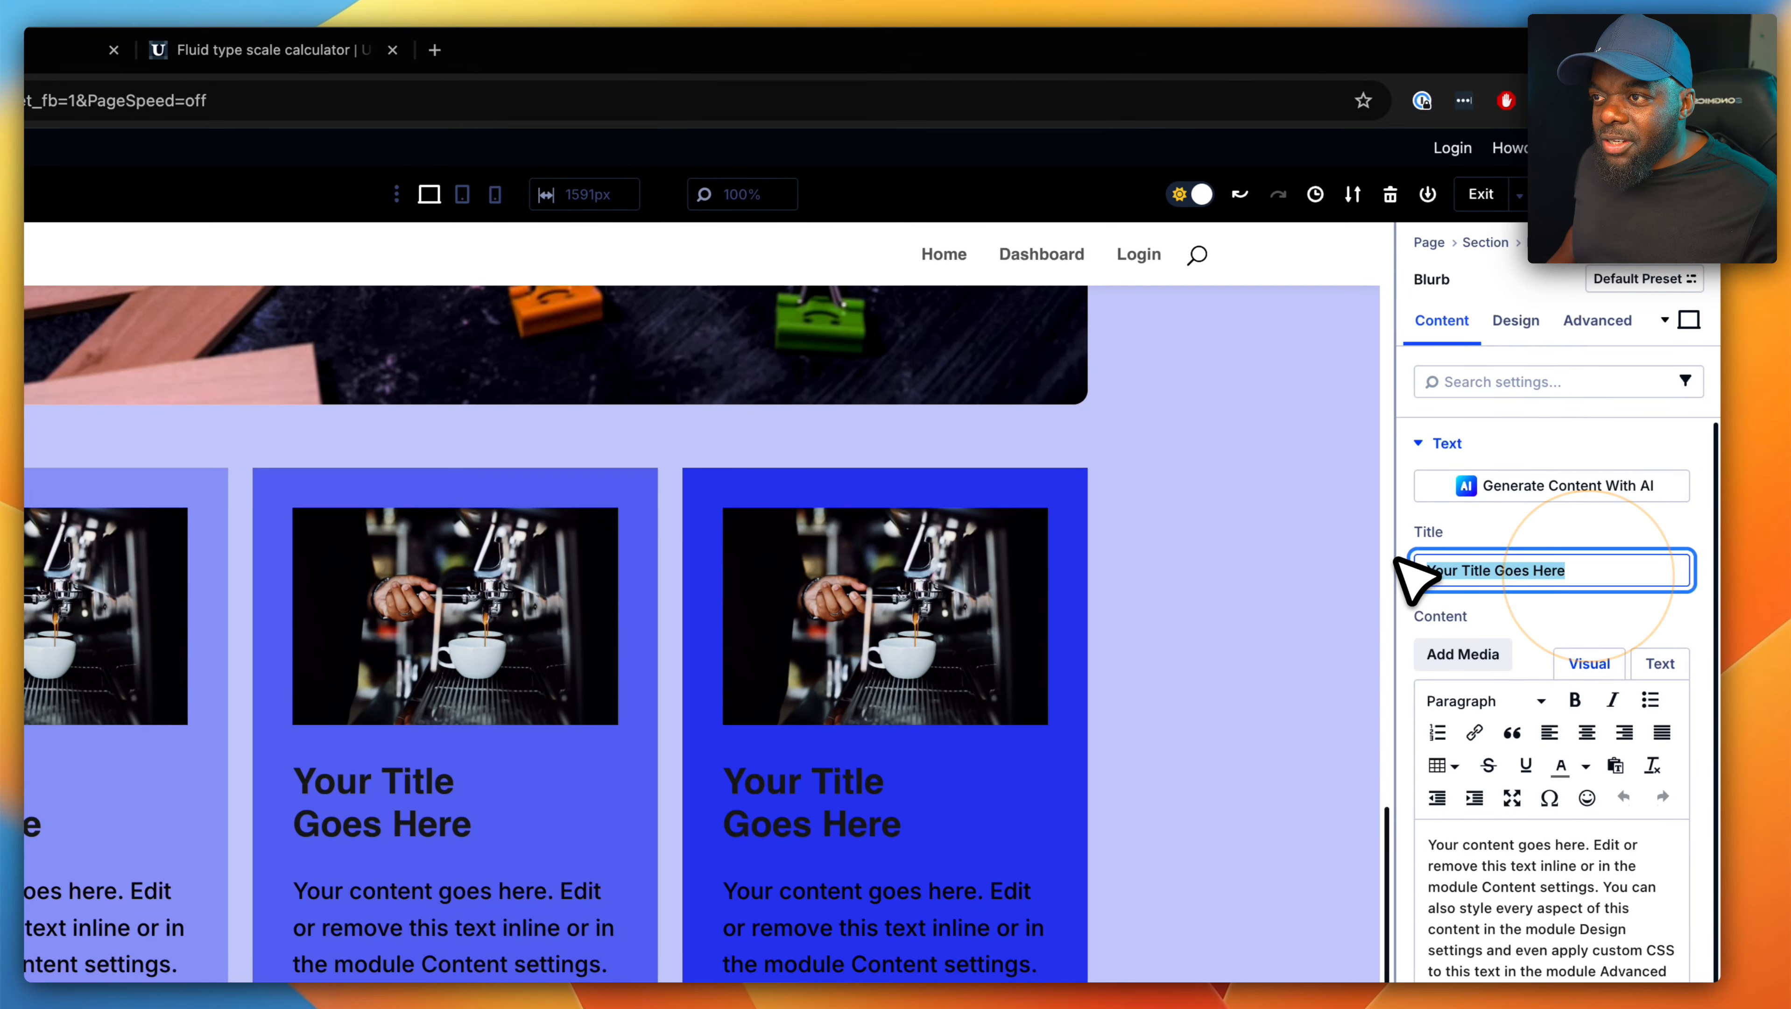
{"action": "key", "text": "BackSpace"}
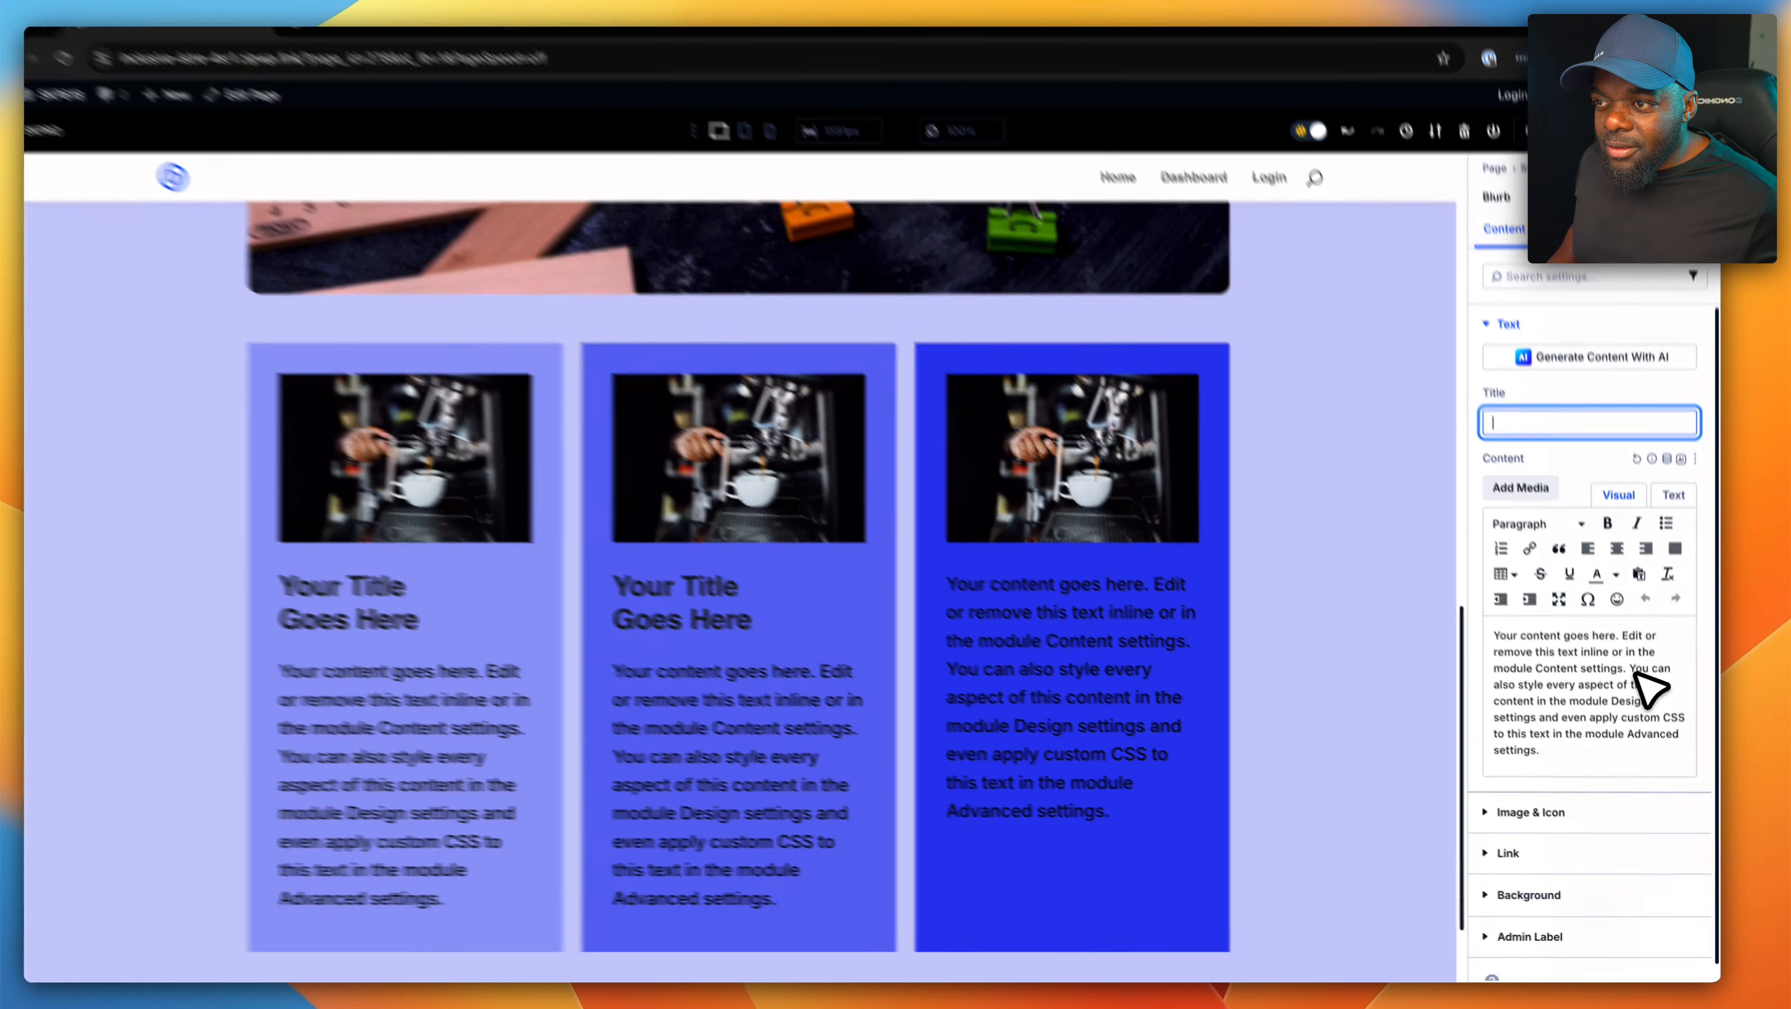
{"action": "left_click_drag", "start_coordinate": [1649, 676], "coordinate": [1693, 784]}
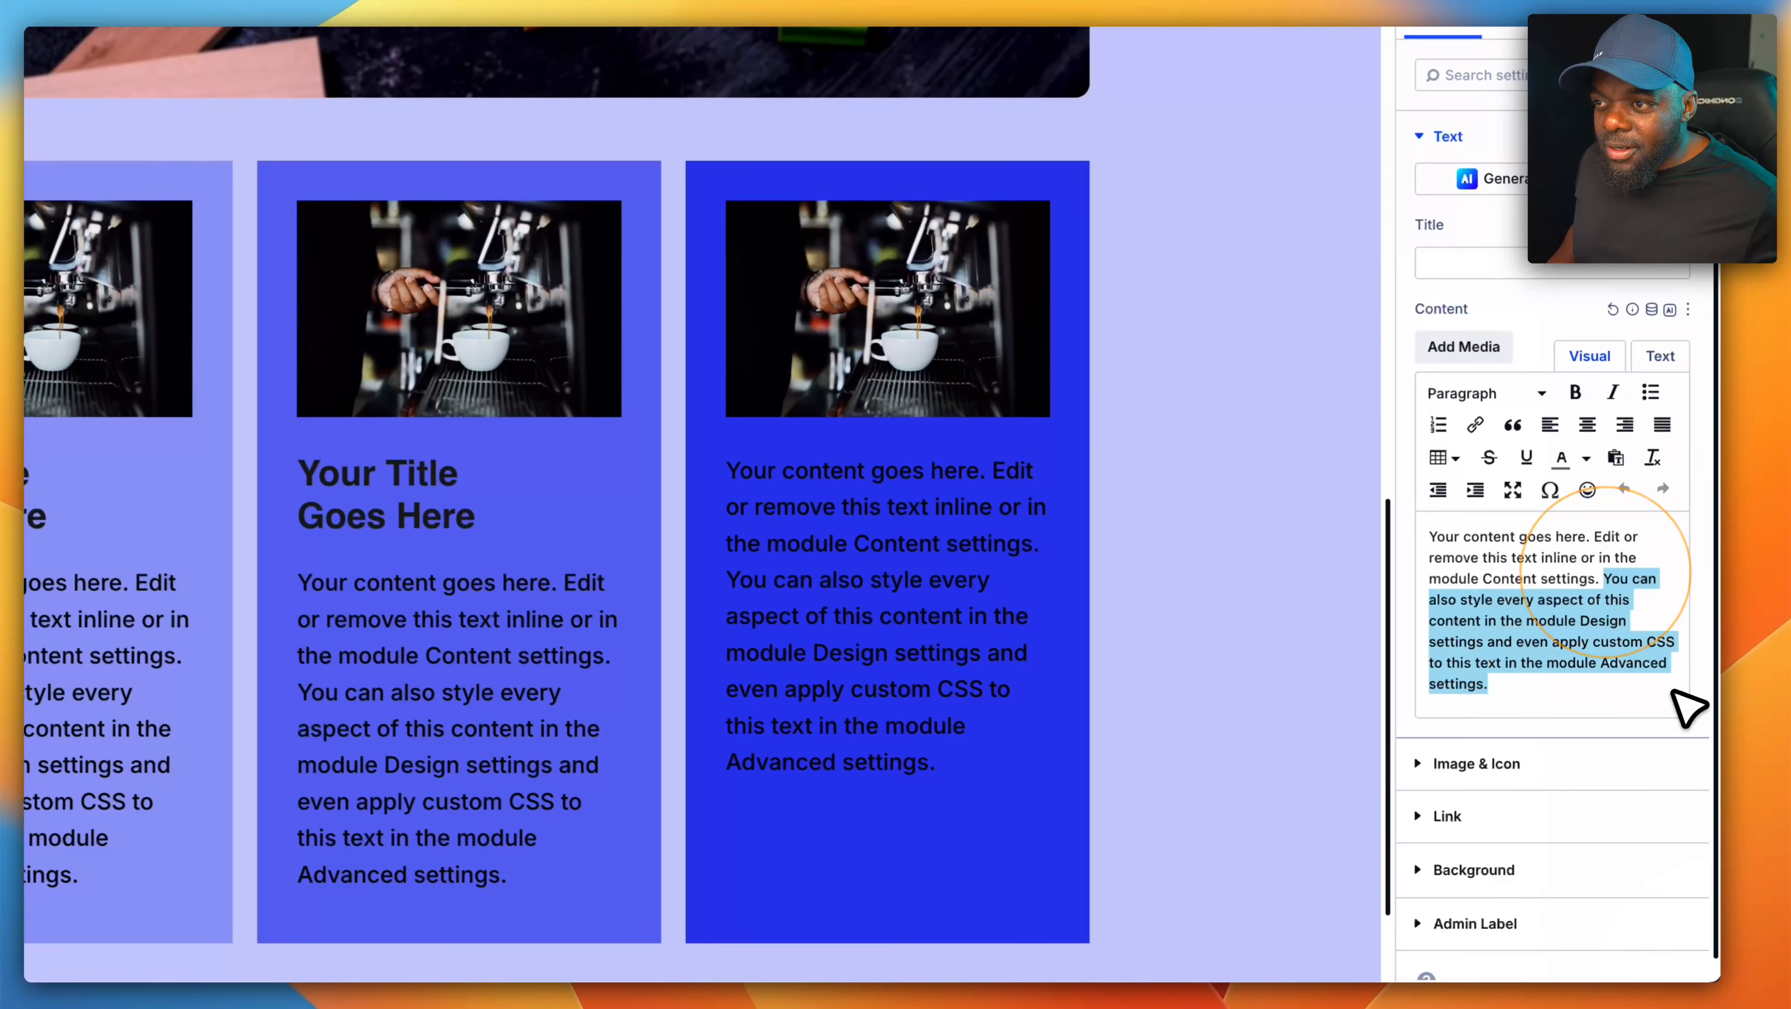
{"action": "key", "text": "BackSpace"}
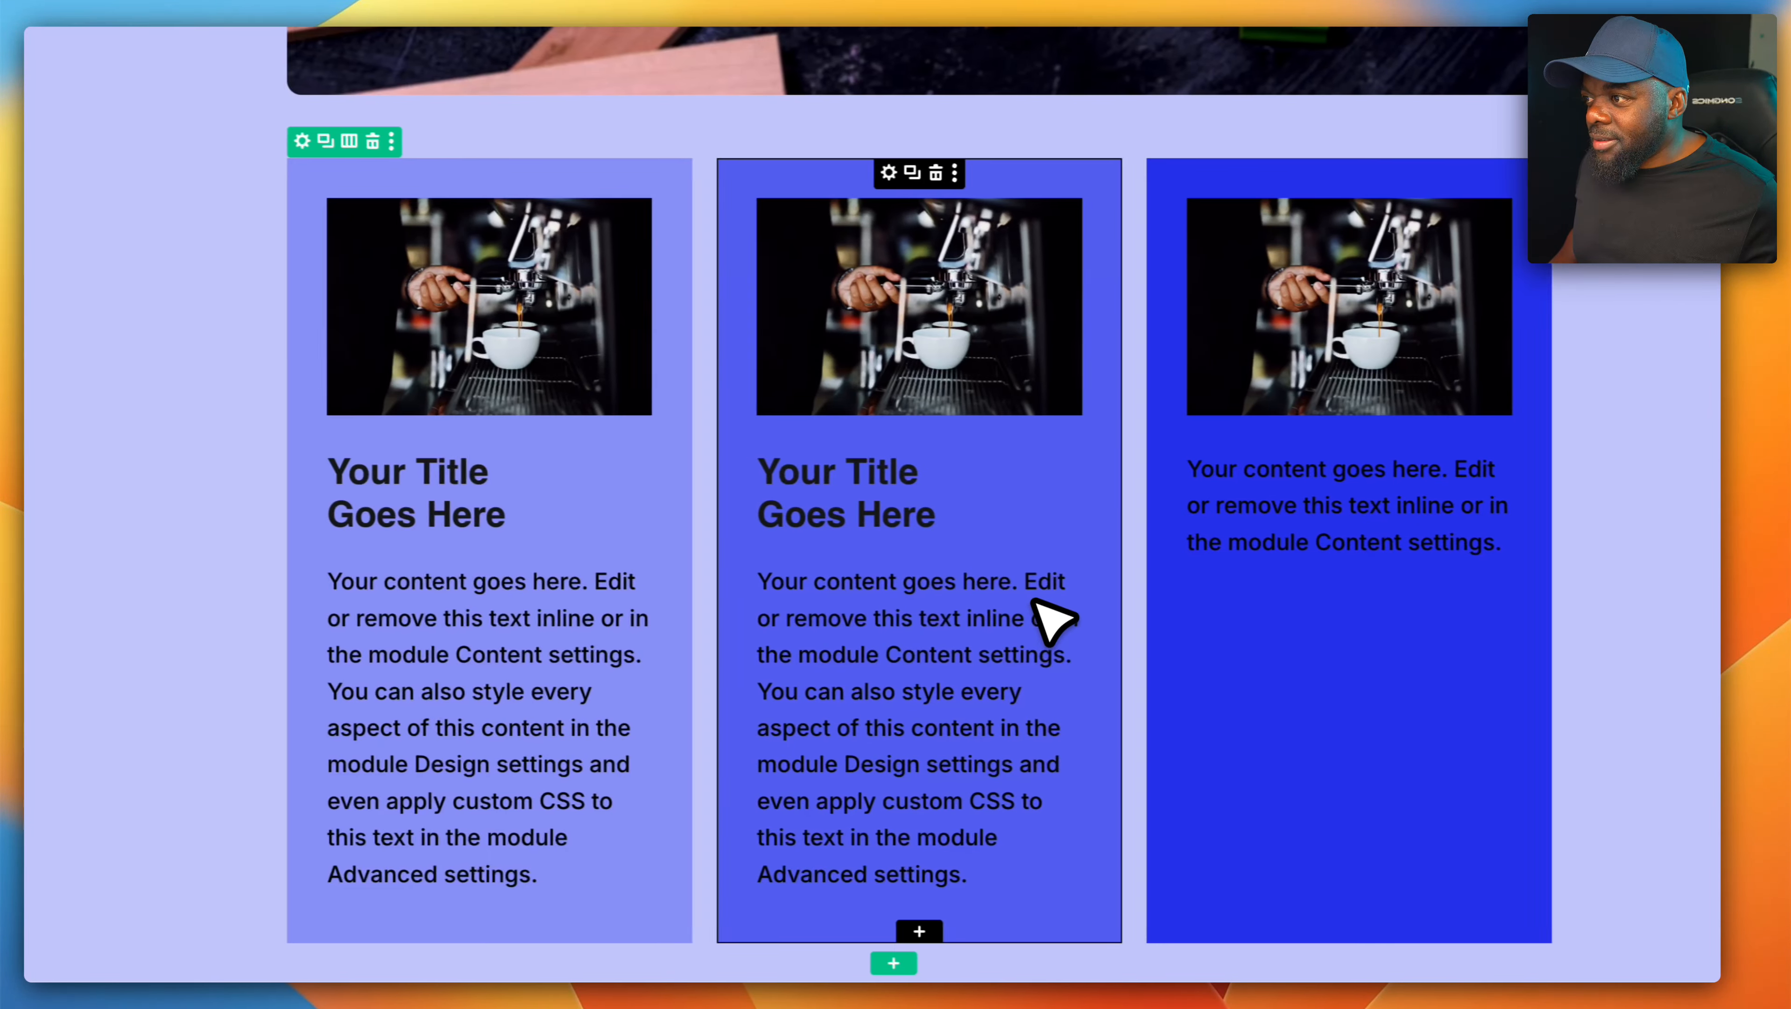
- Delete the sentence starting "You can also style every aspect" from the middle and first blurbs' body text
{"action": "left_click", "coordinate": [901, 580]}
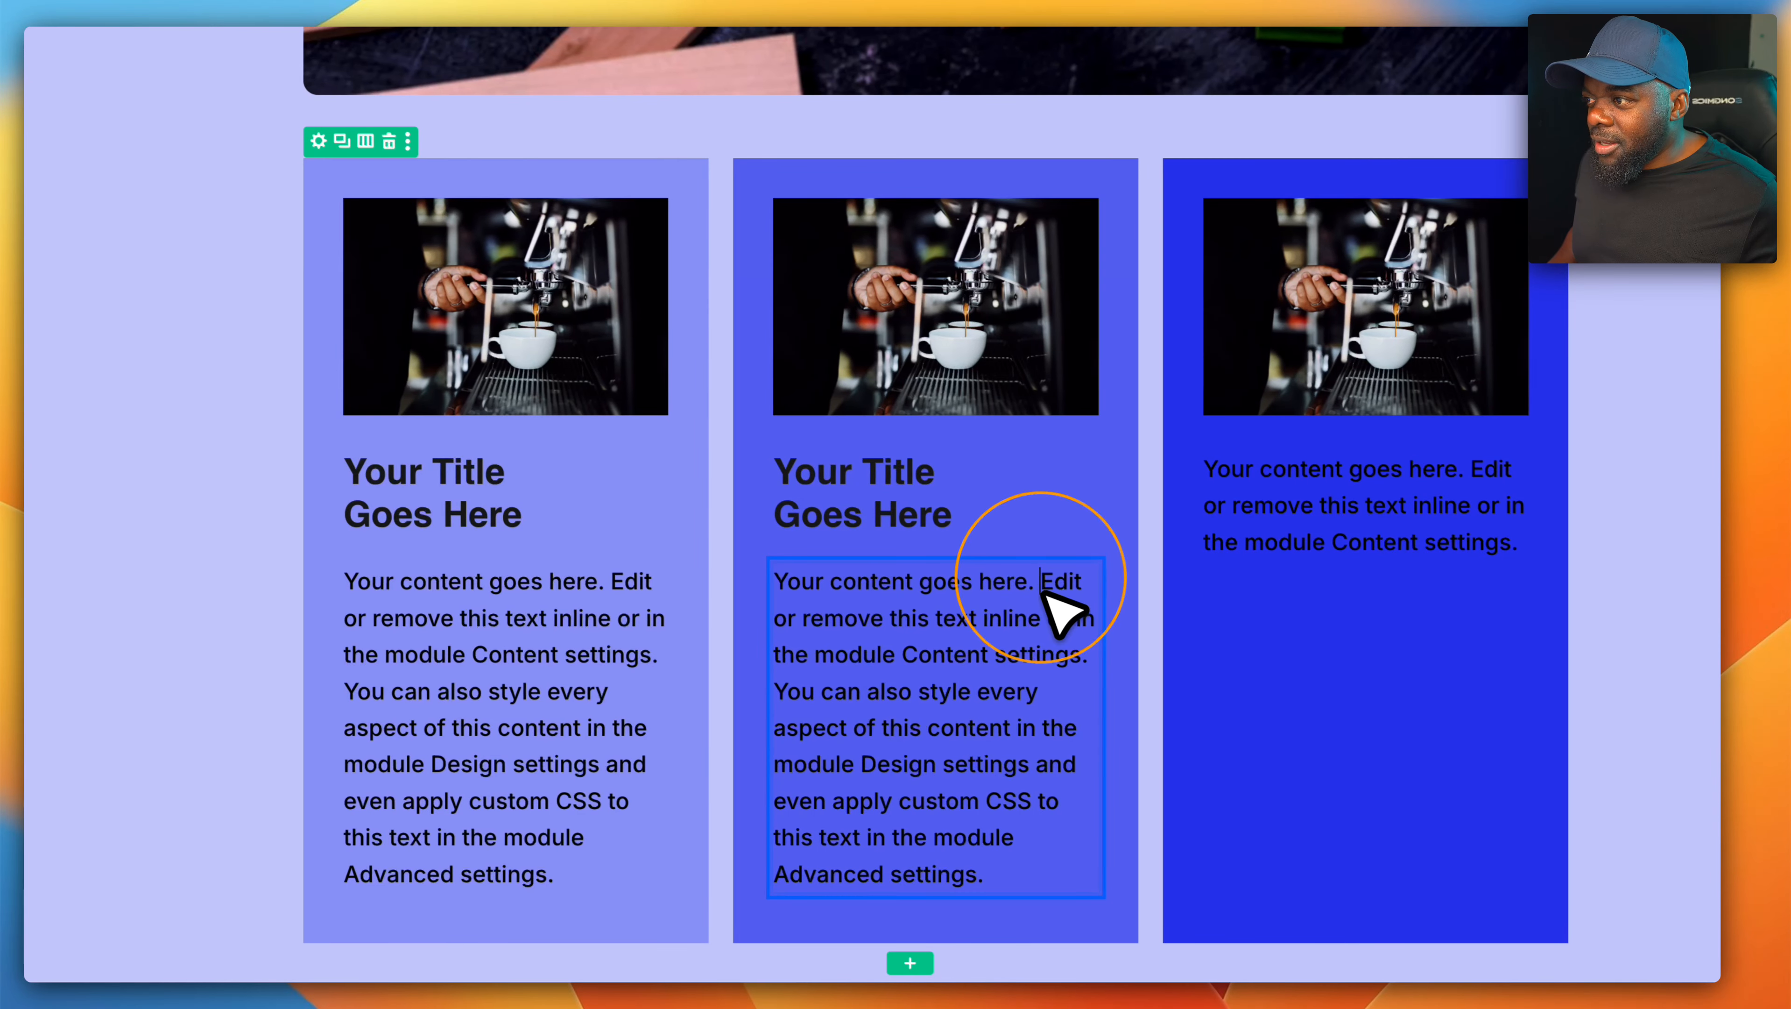
{"action": "left_click_drag", "start_coordinate": [777, 689], "coordinate": [1031, 876]}
{"action": "key", "text": "BackSpace"}
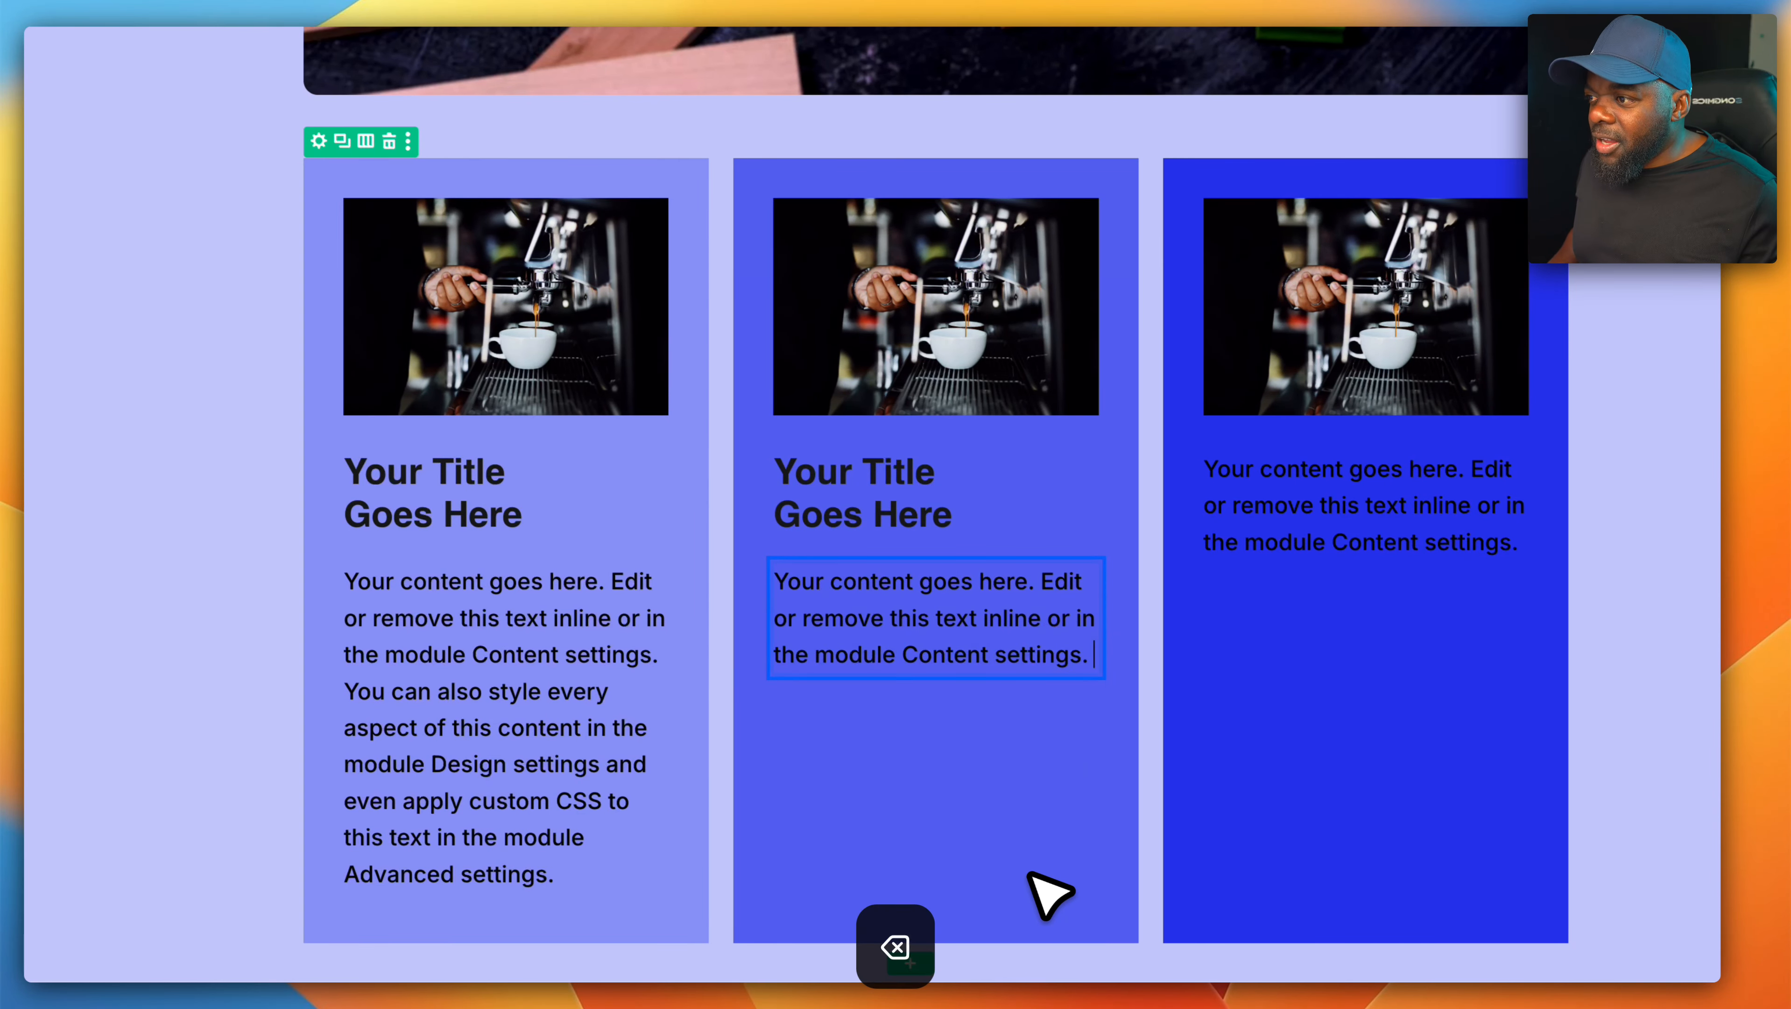
{"action": "left_click", "coordinate": [418, 691]}
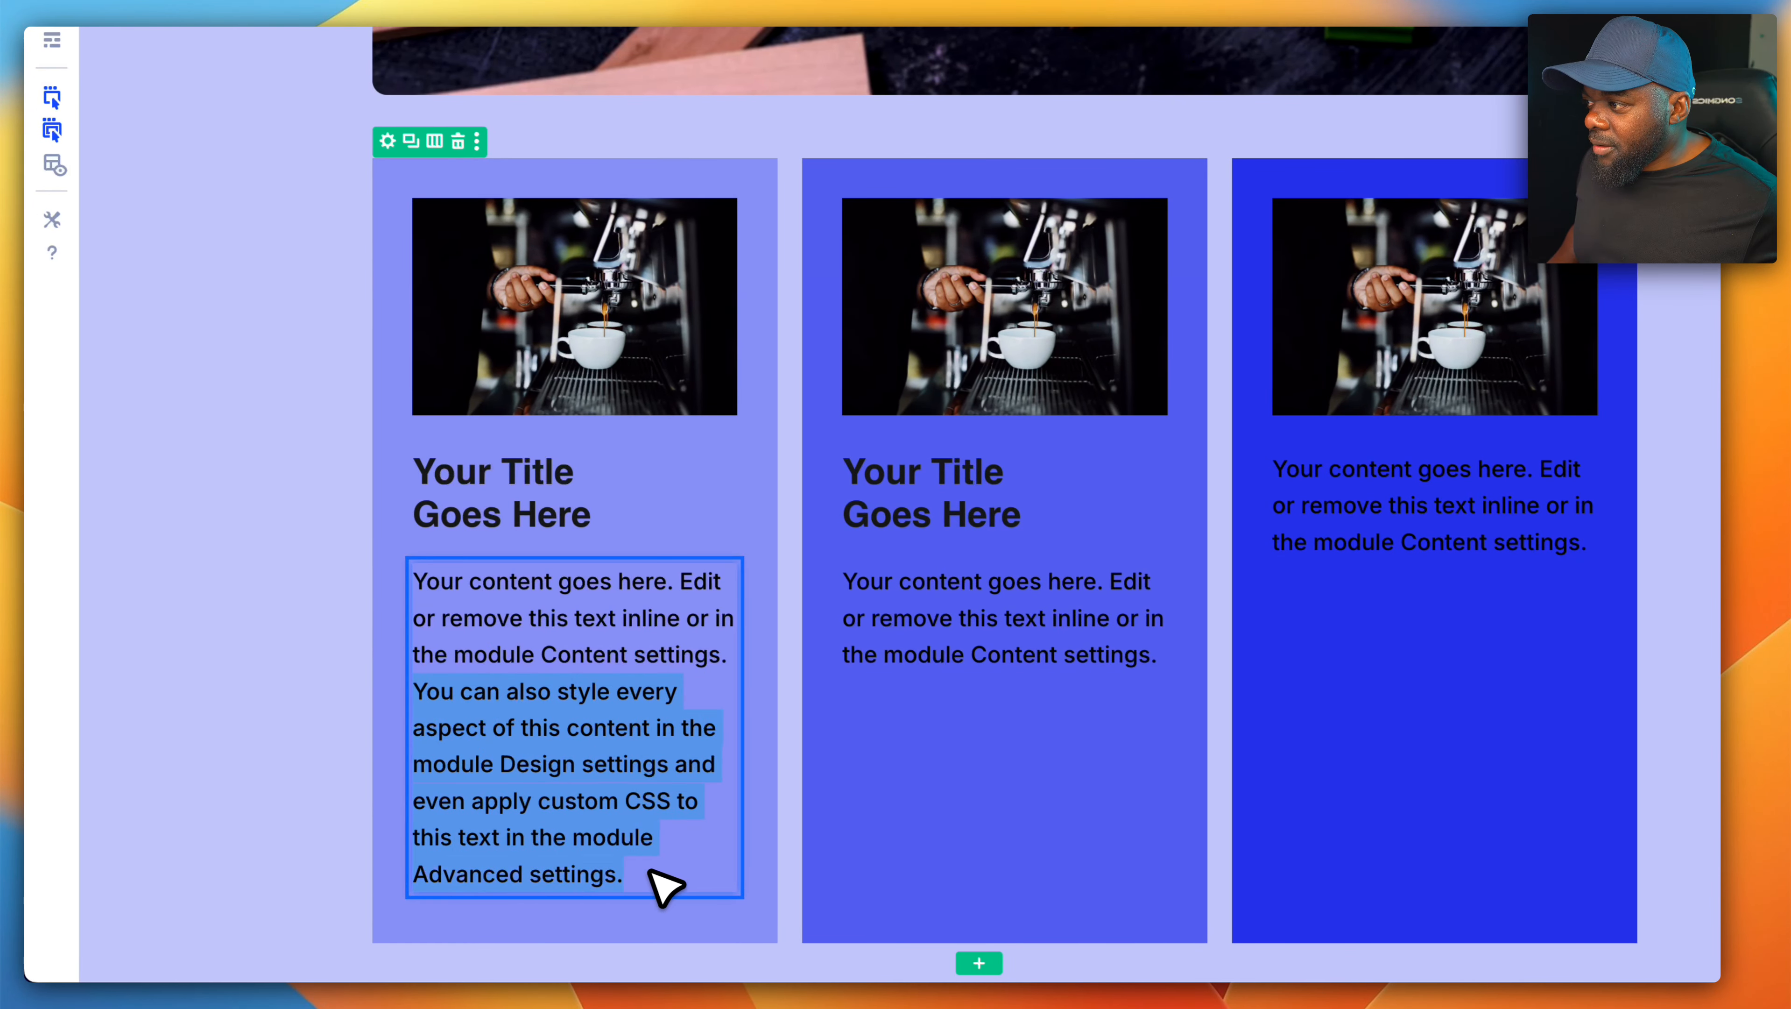
{"action": "key", "text": "BackSpace"}
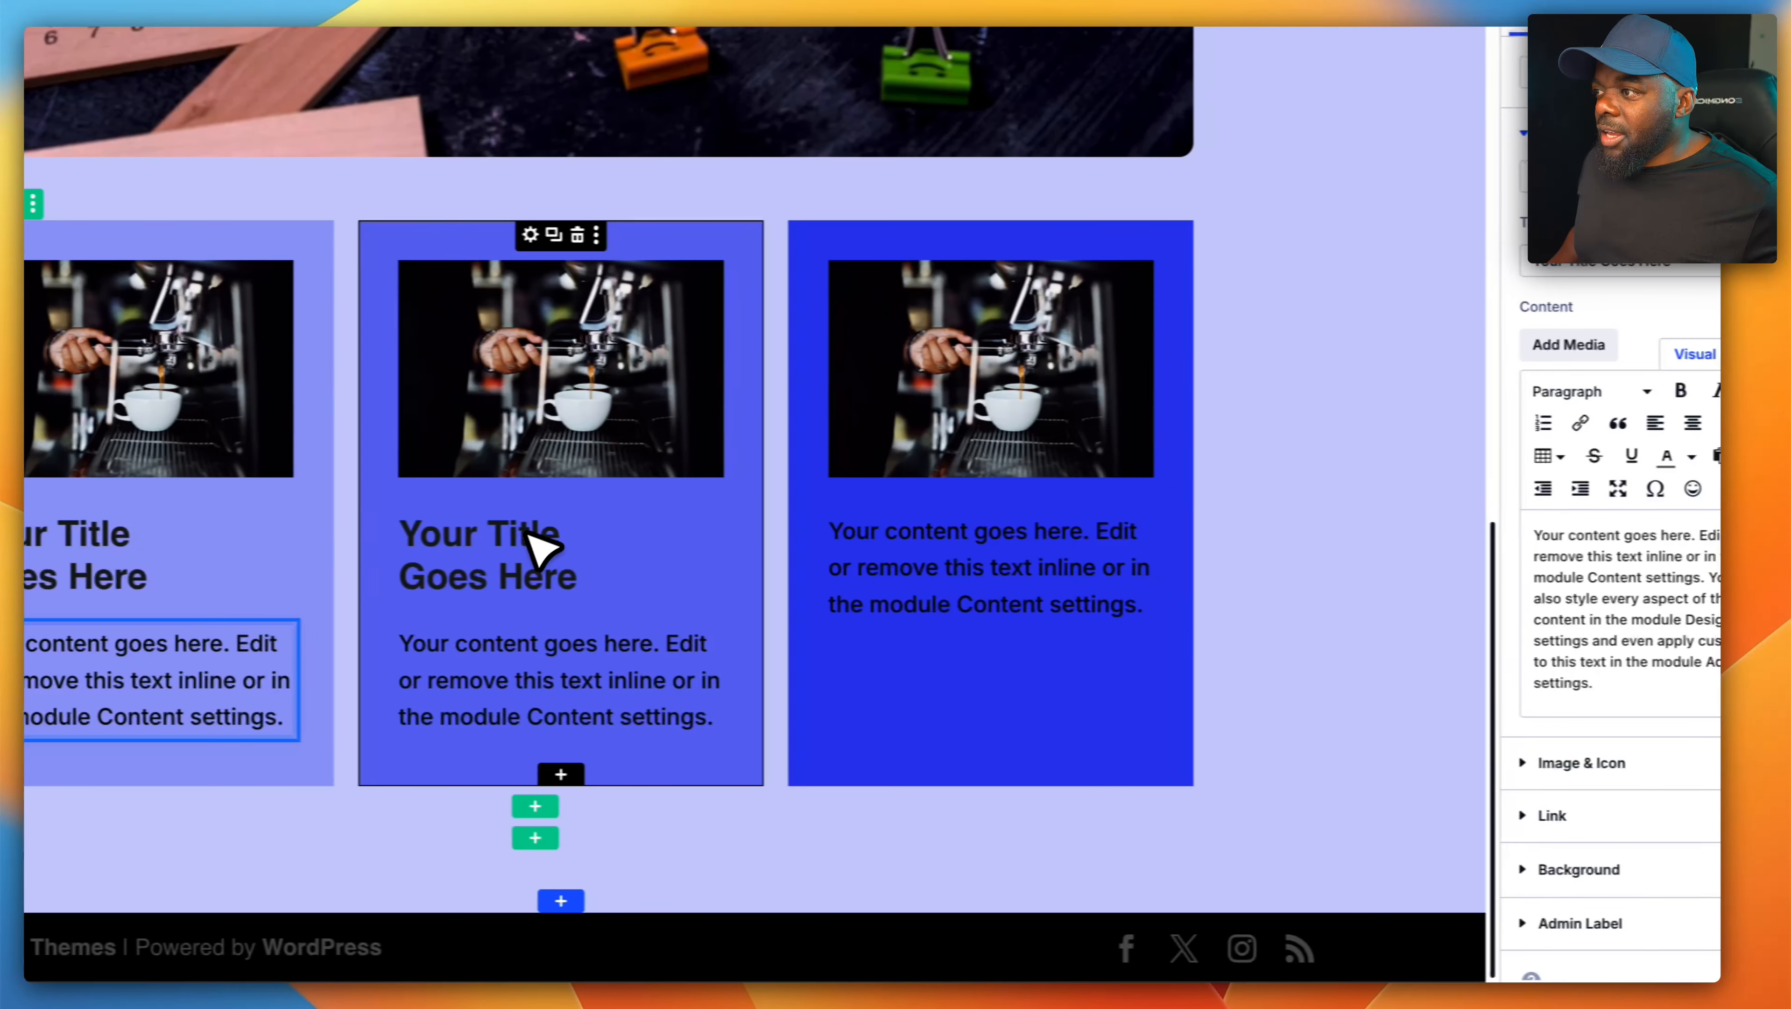
- Clear the placeholder titles of the middle and first blurbs so only their body text remains
{"action": "left_click", "coordinate": [935, 553]}
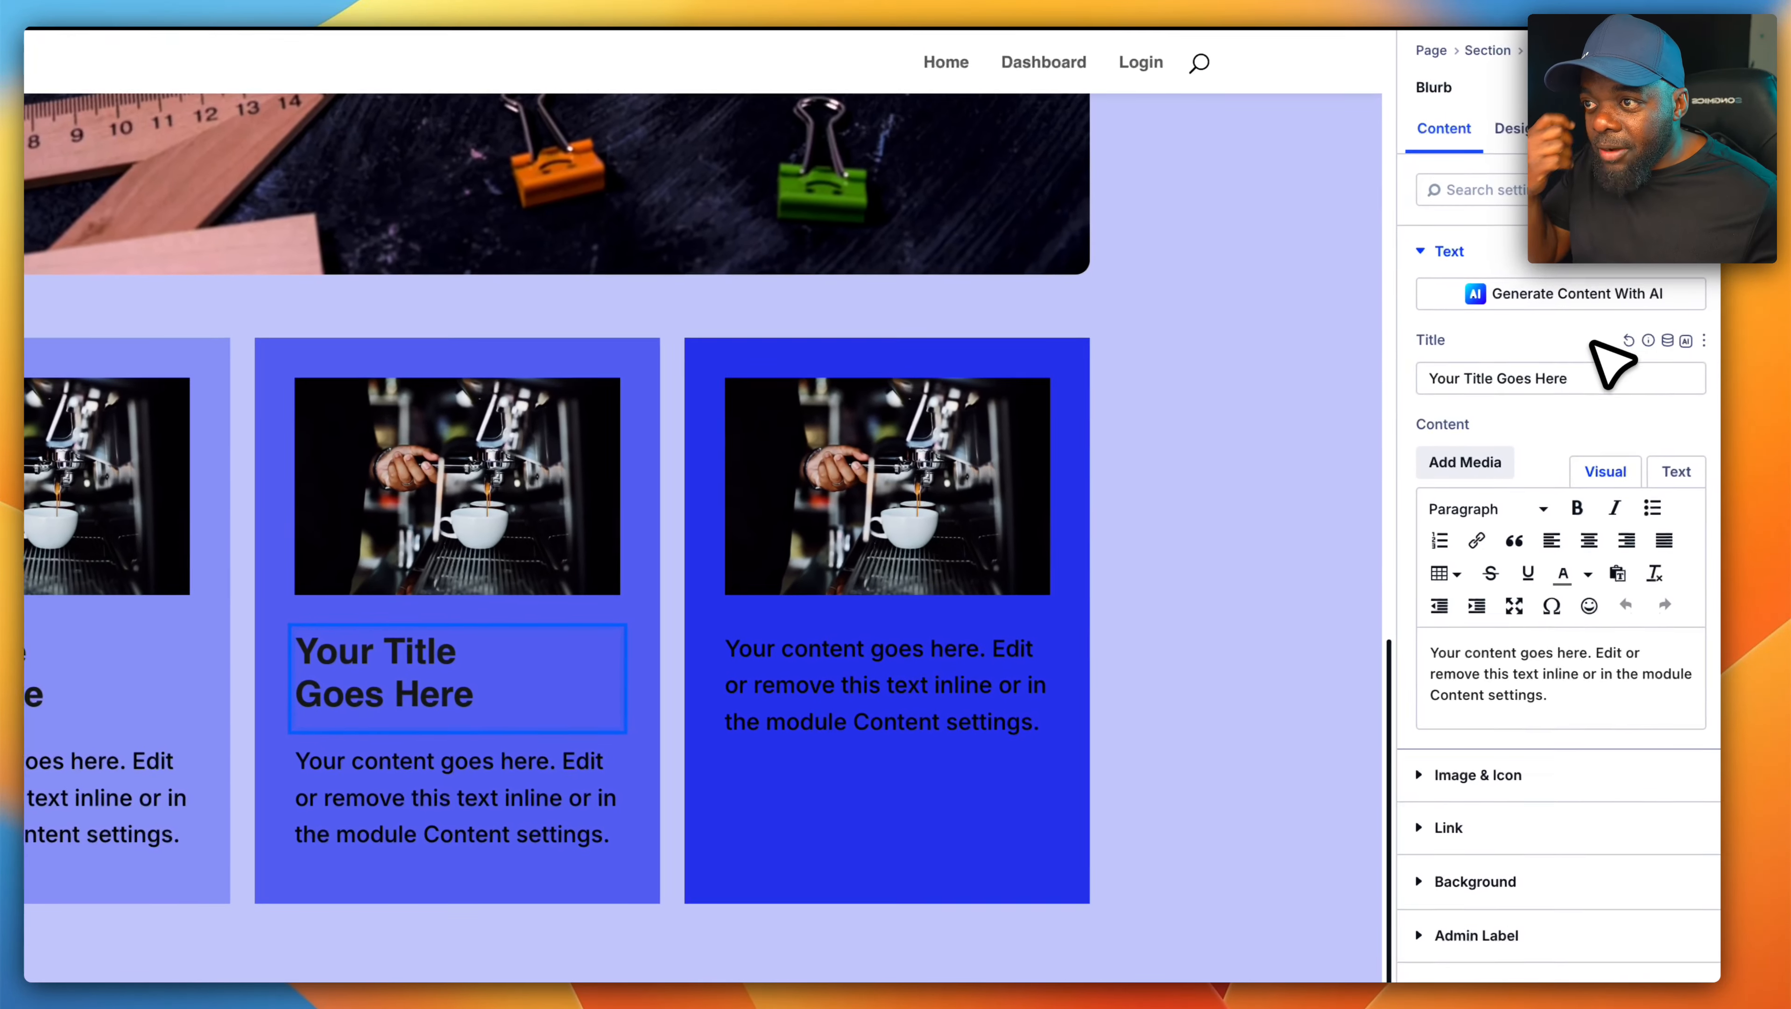
{"action": "double_click", "coordinate": [1667, 267]}
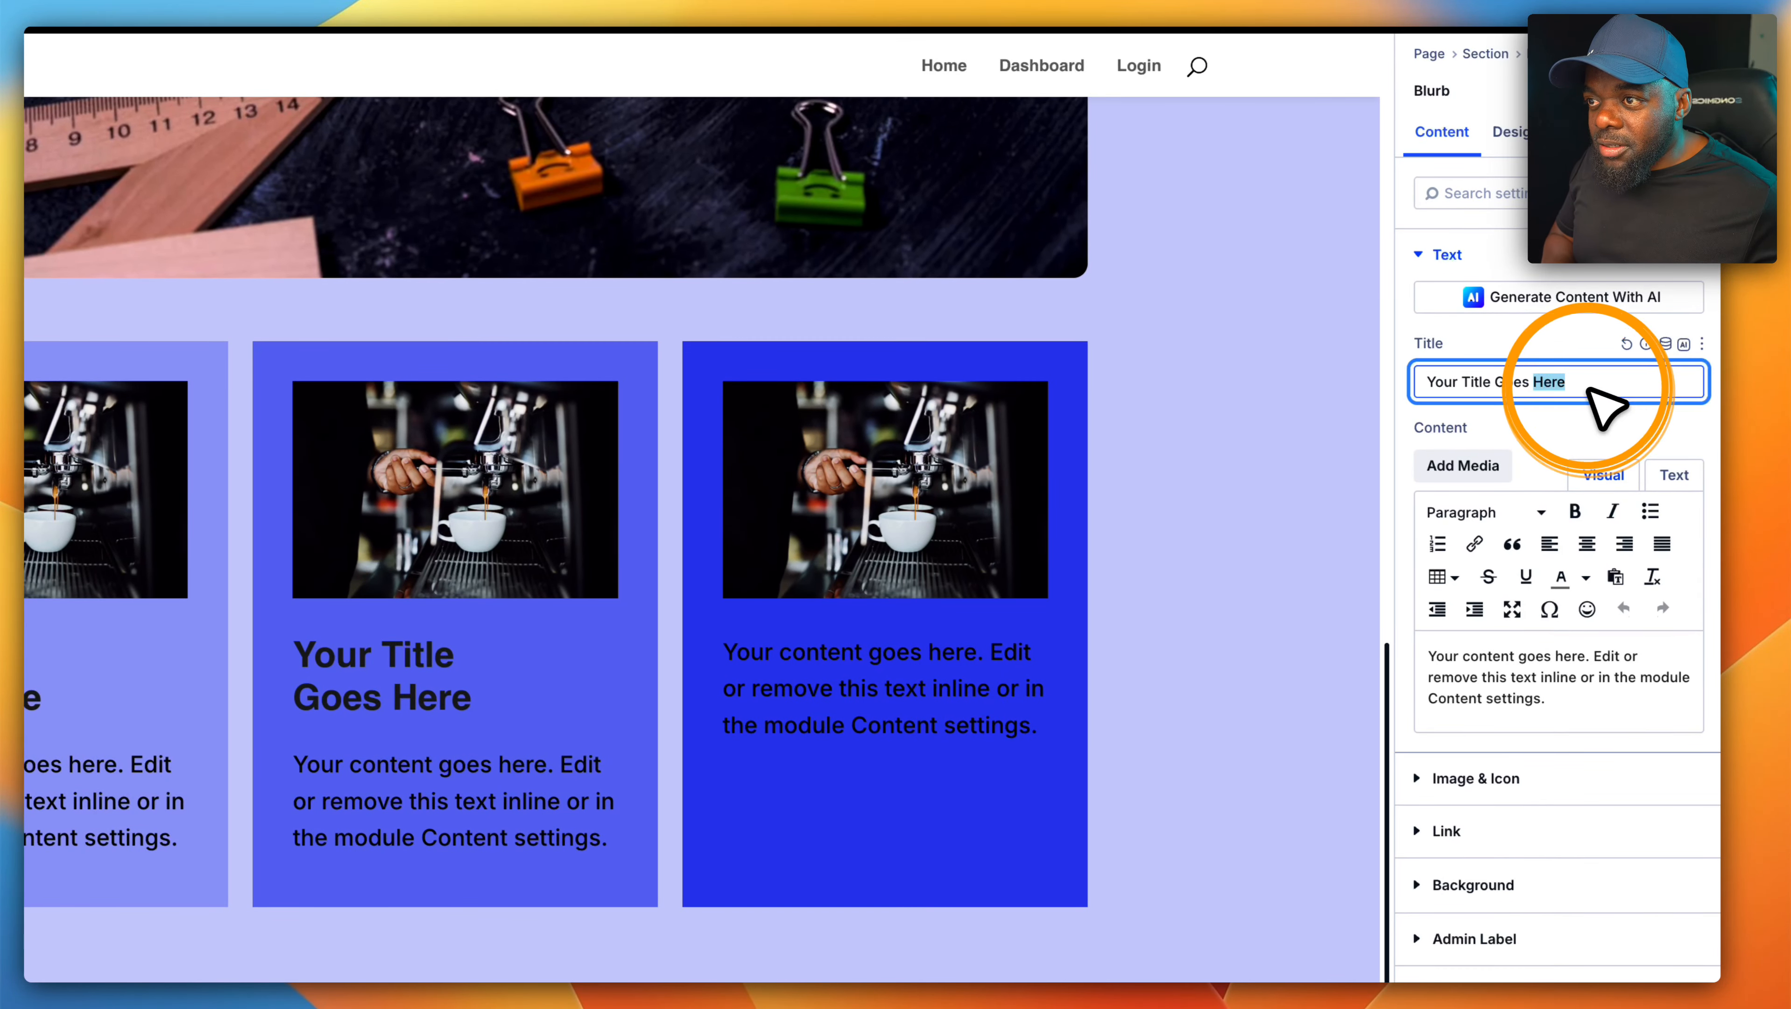
{"action": "triple_click", "coordinate": [1589, 390]}
{"action": "key", "text": "BackSpace"}
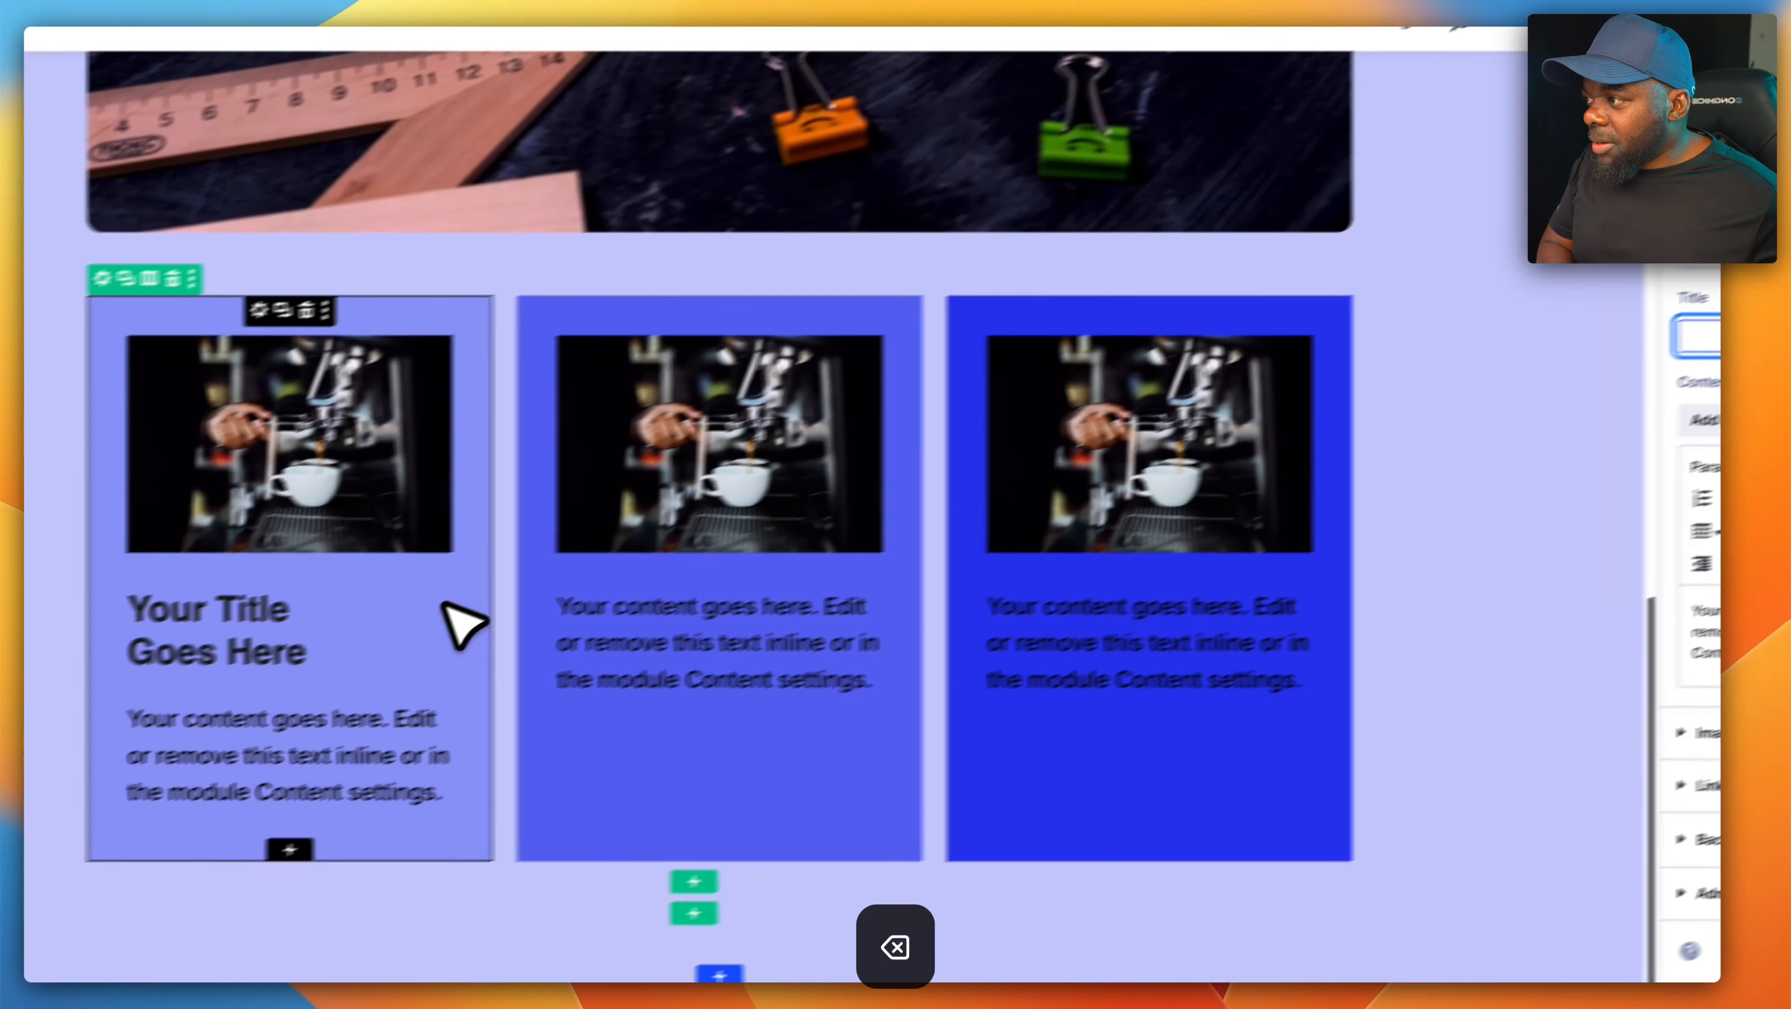
{"action": "left_click", "coordinate": [308, 655]}
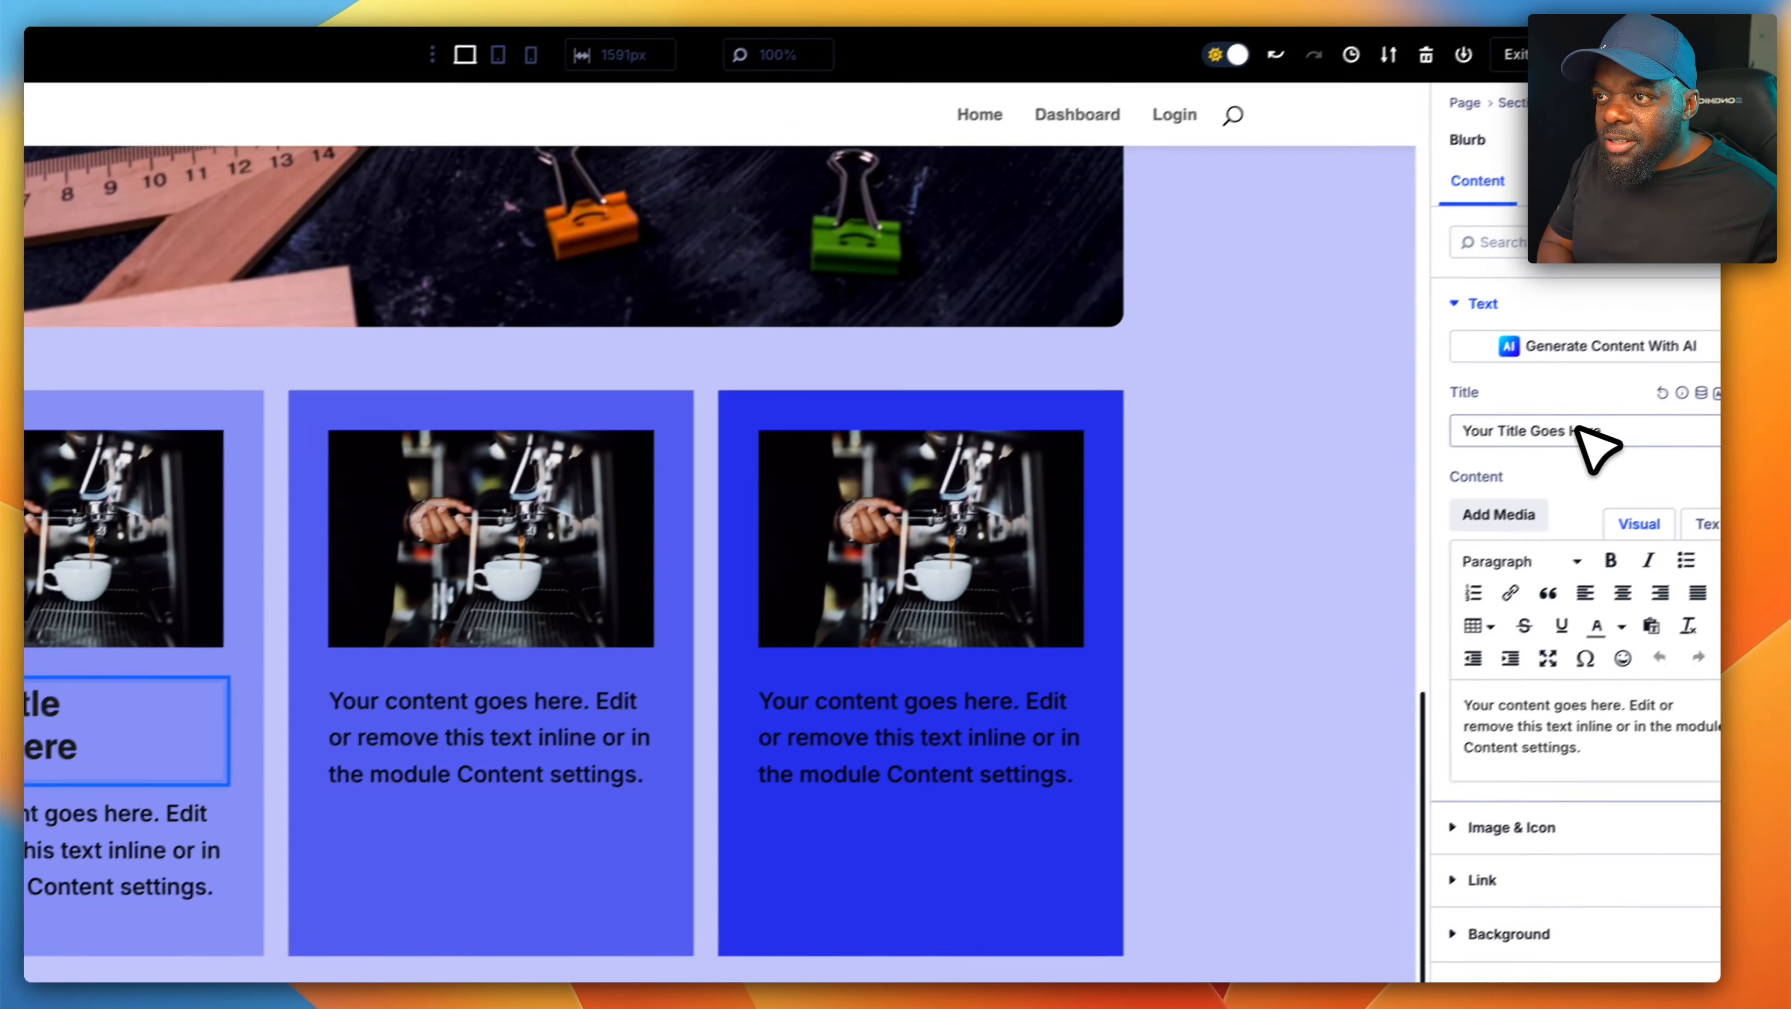
{"action": "left_click", "coordinate": [1695, 337]}
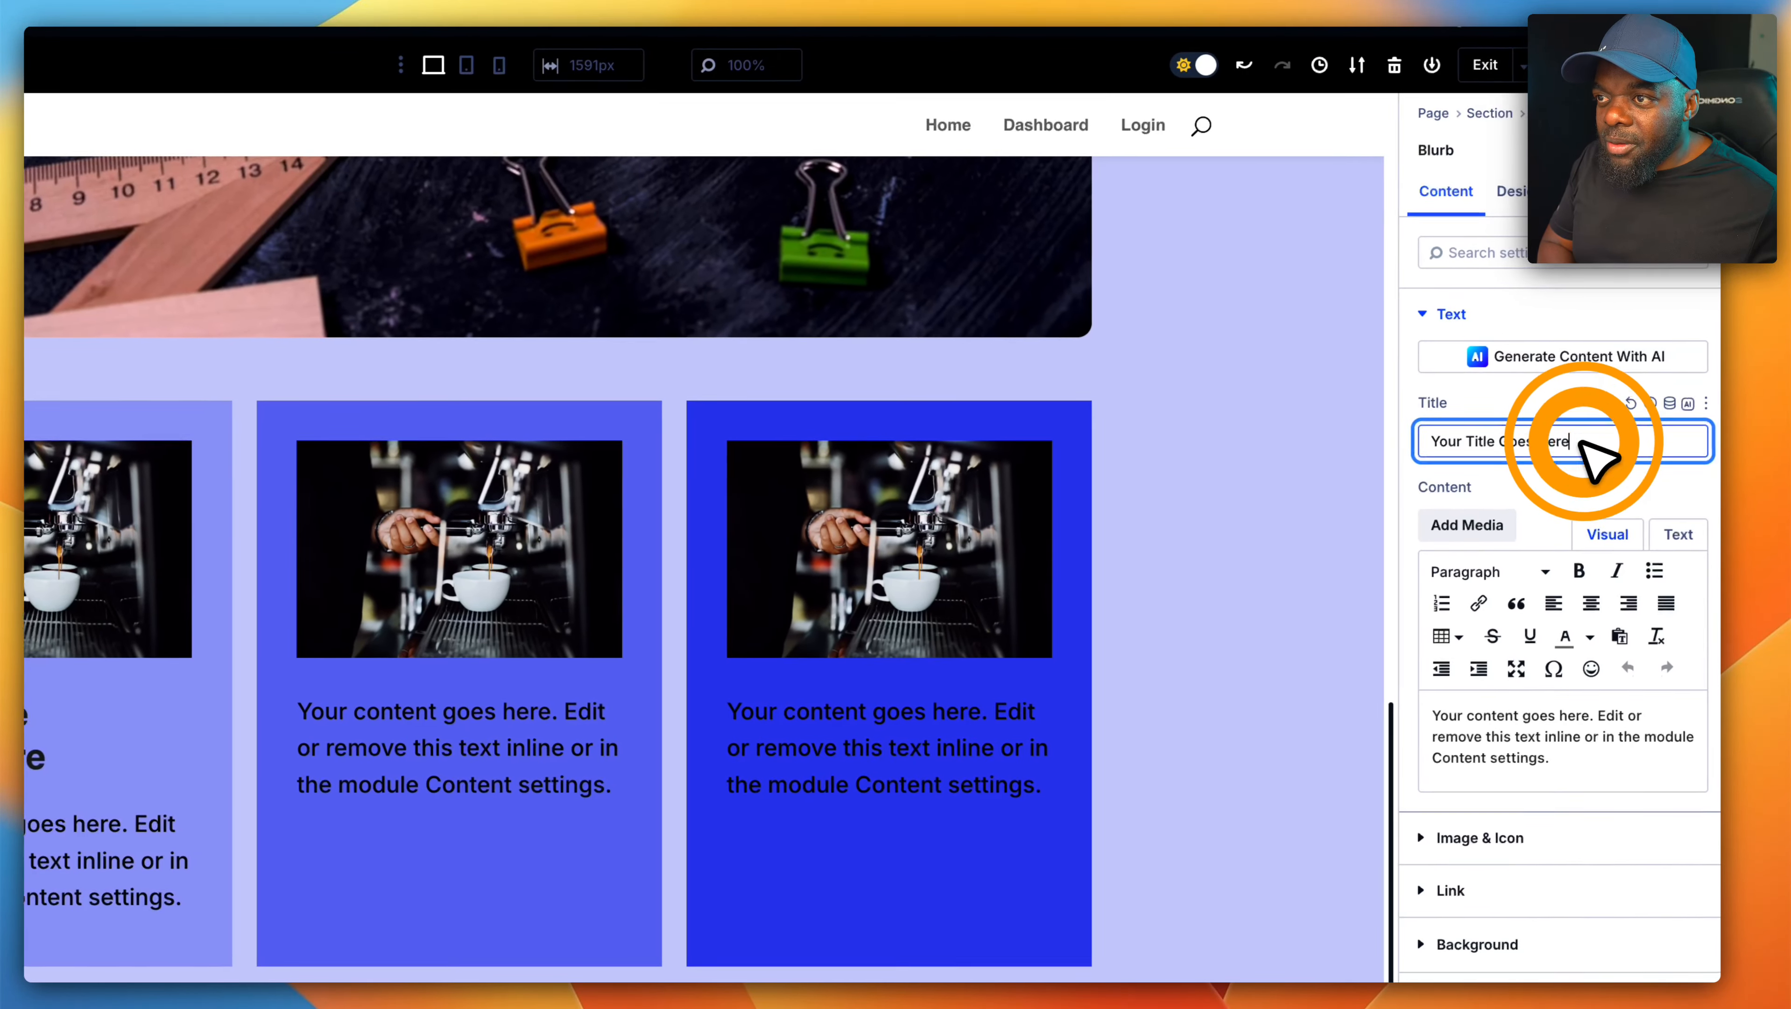
{"action": "triple_click", "coordinate": [1595, 457]}
{"action": "key", "text": "BackSpace"}
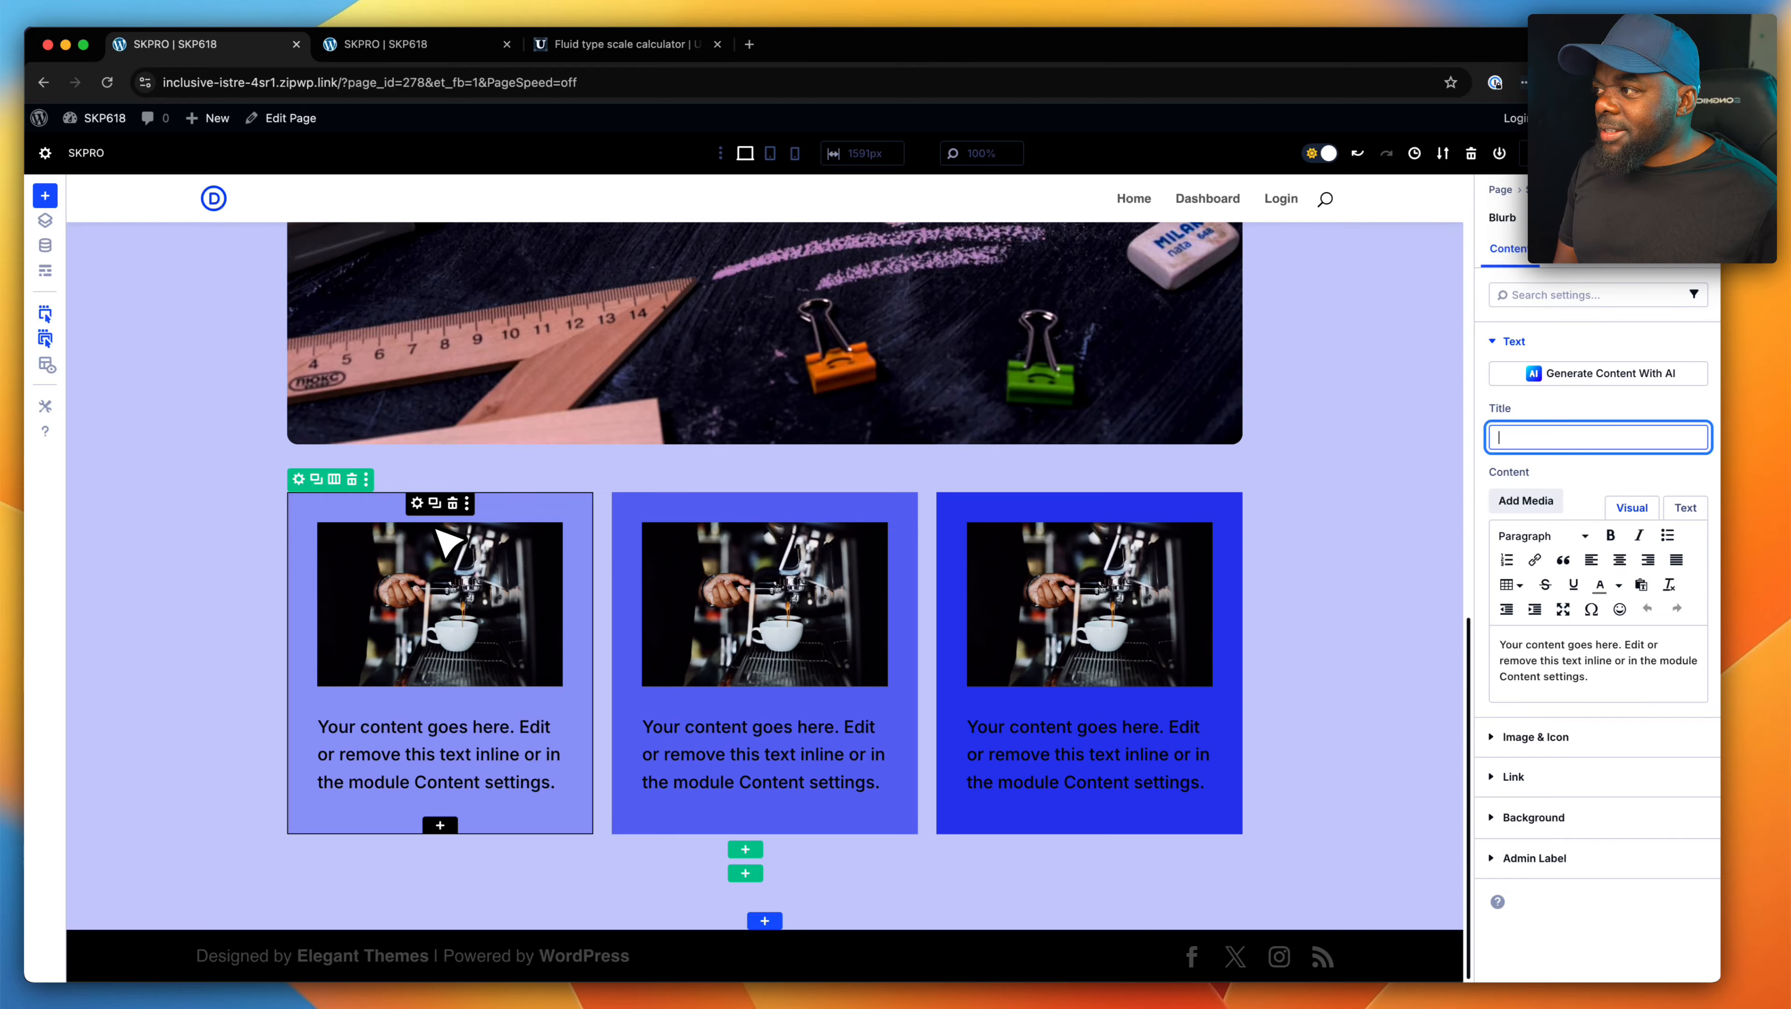
- Add the radius class "rad-m" to the first blurb's existing CSS classes
{"action": "left_click", "coordinate": [417, 503]}
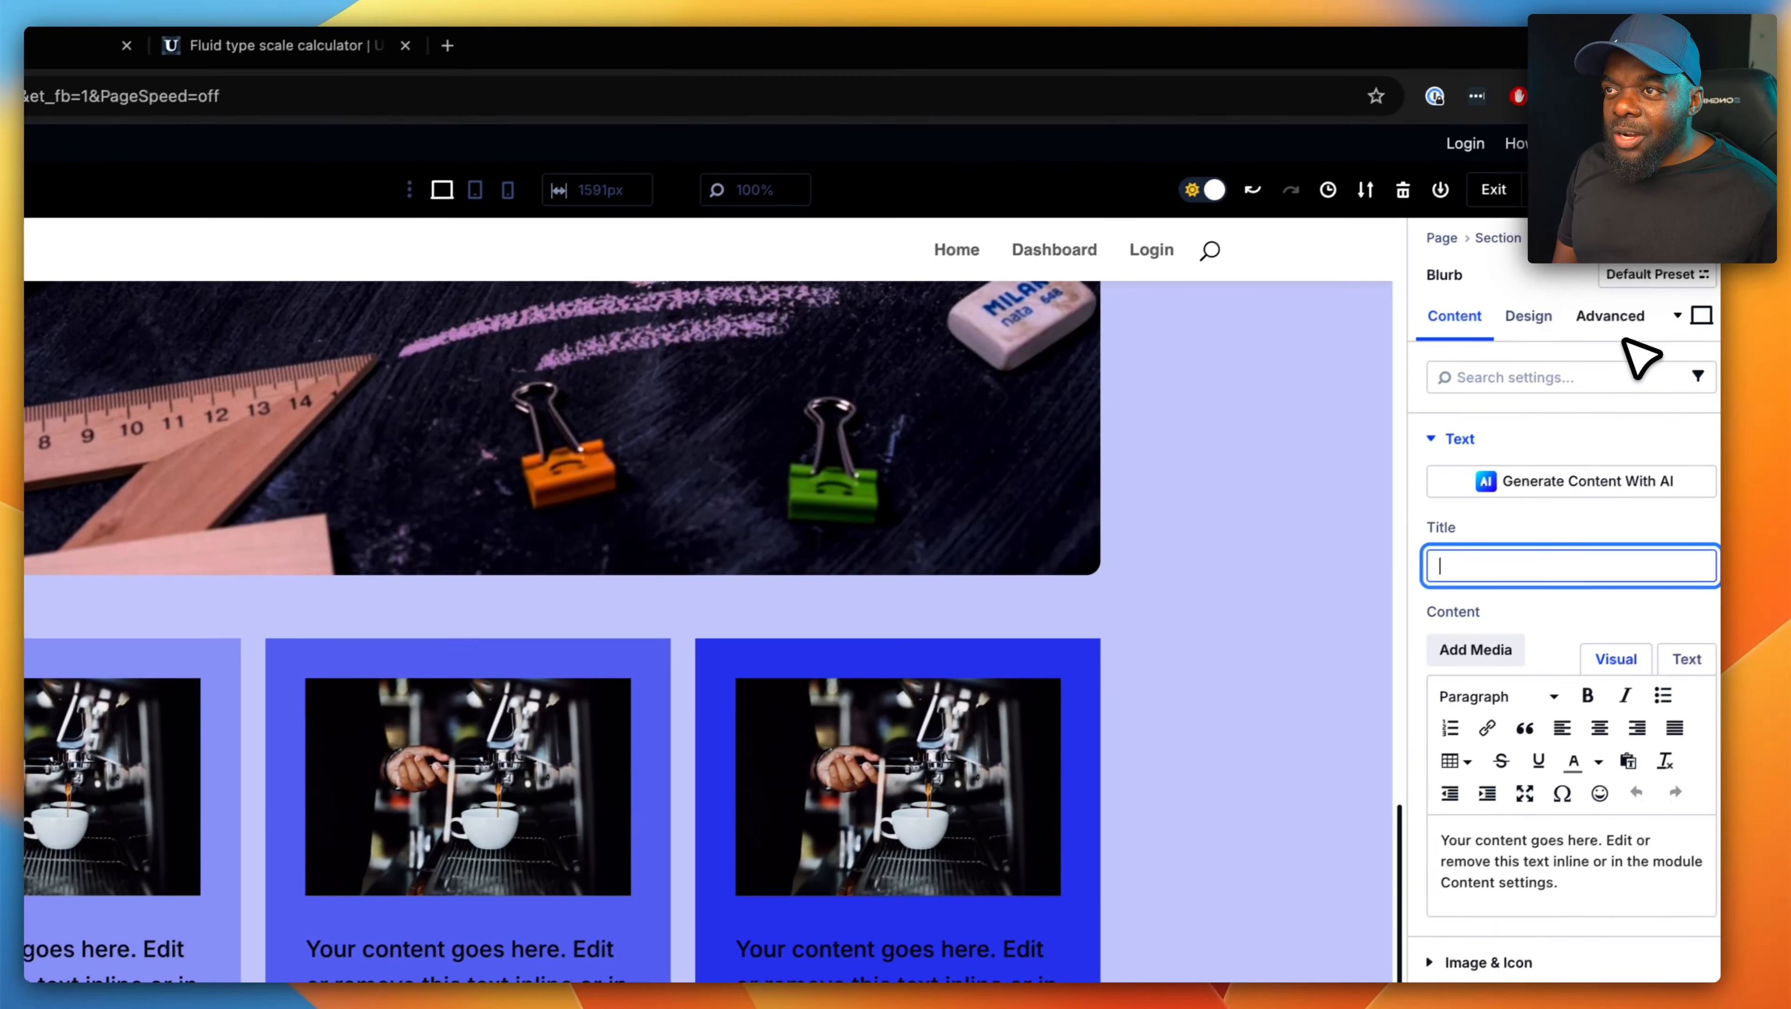
{"action": "left_click", "coordinate": [1625, 332]}
{"action": "left_click", "coordinate": [1565, 444]}
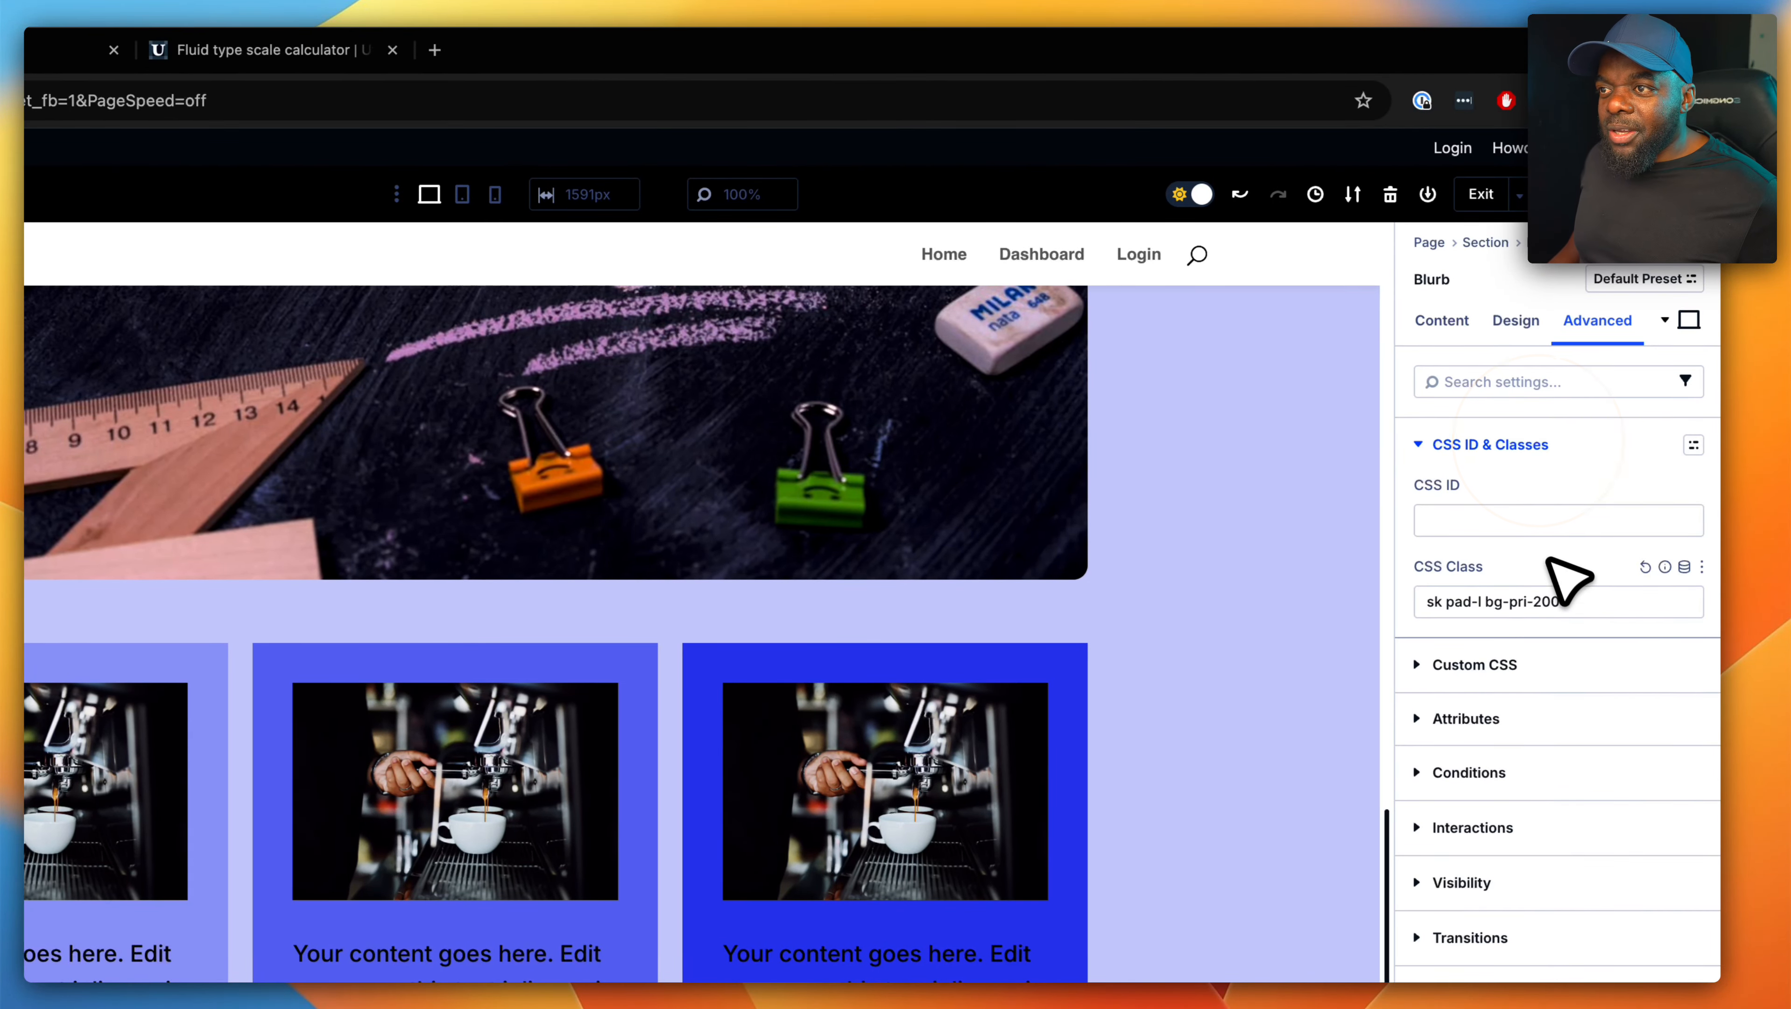
{"action": "left_click", "coordinate": [1579, 605]}
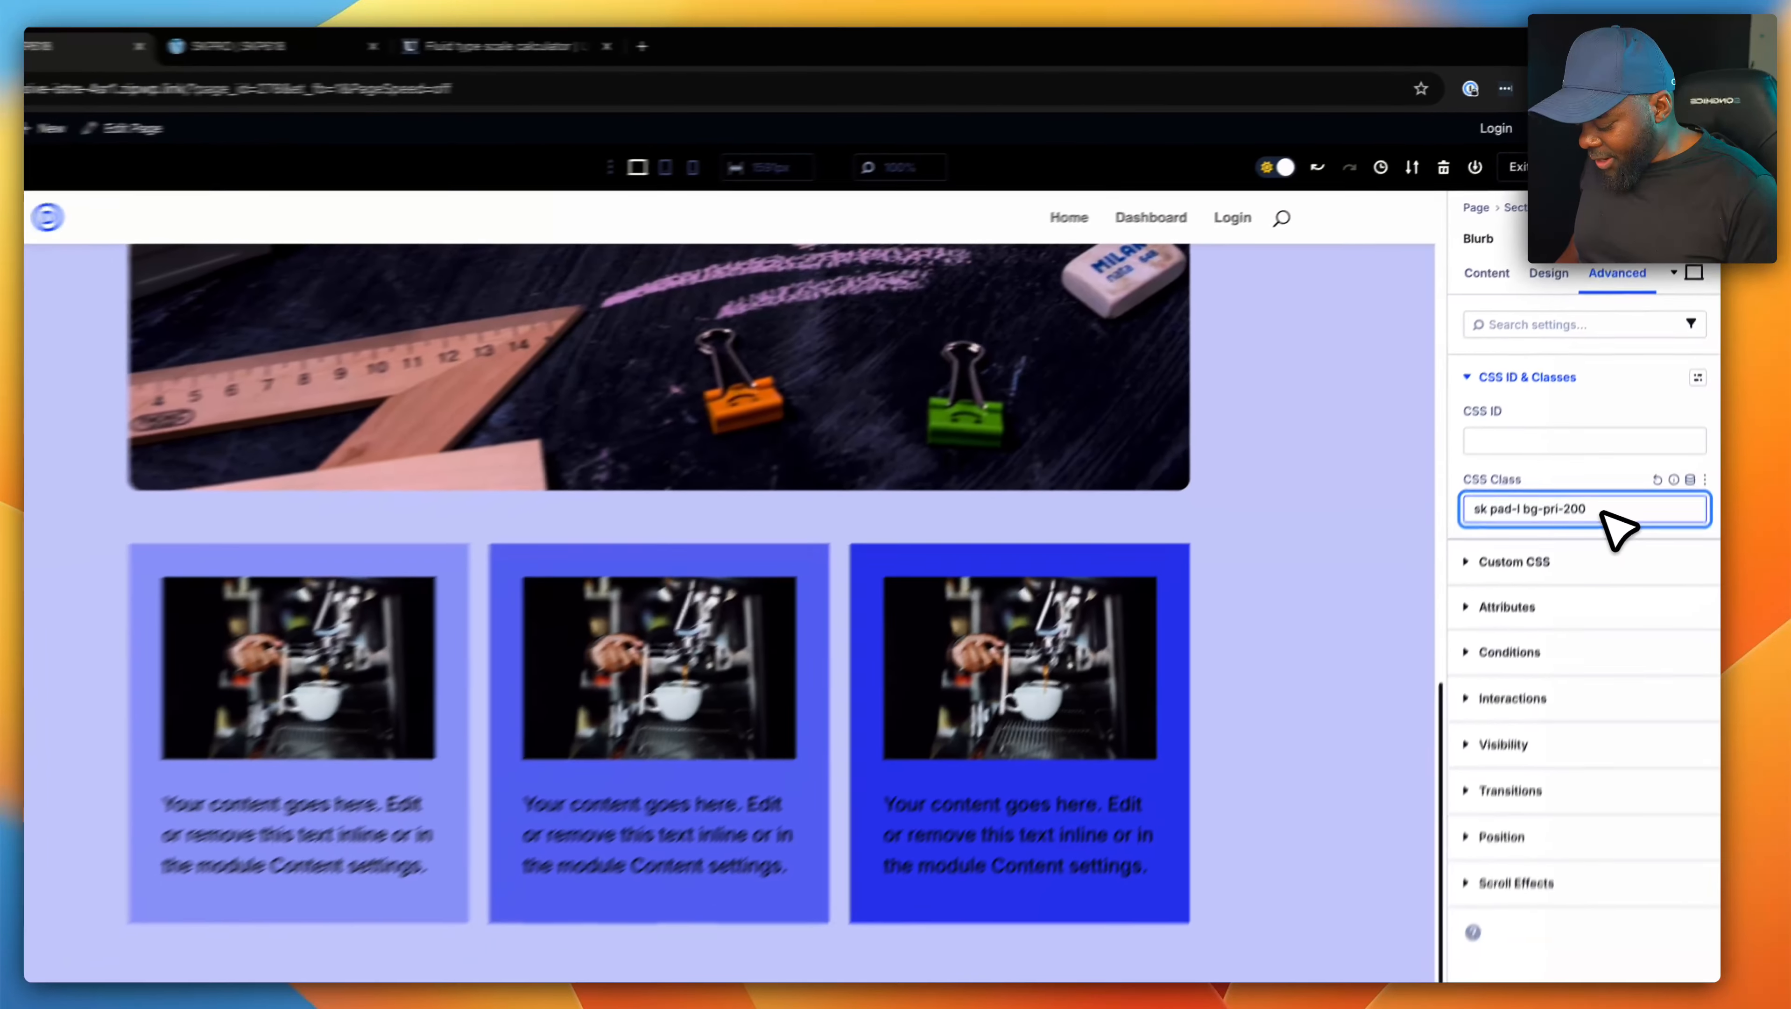
{"action": "type", "text": "rad-m"}
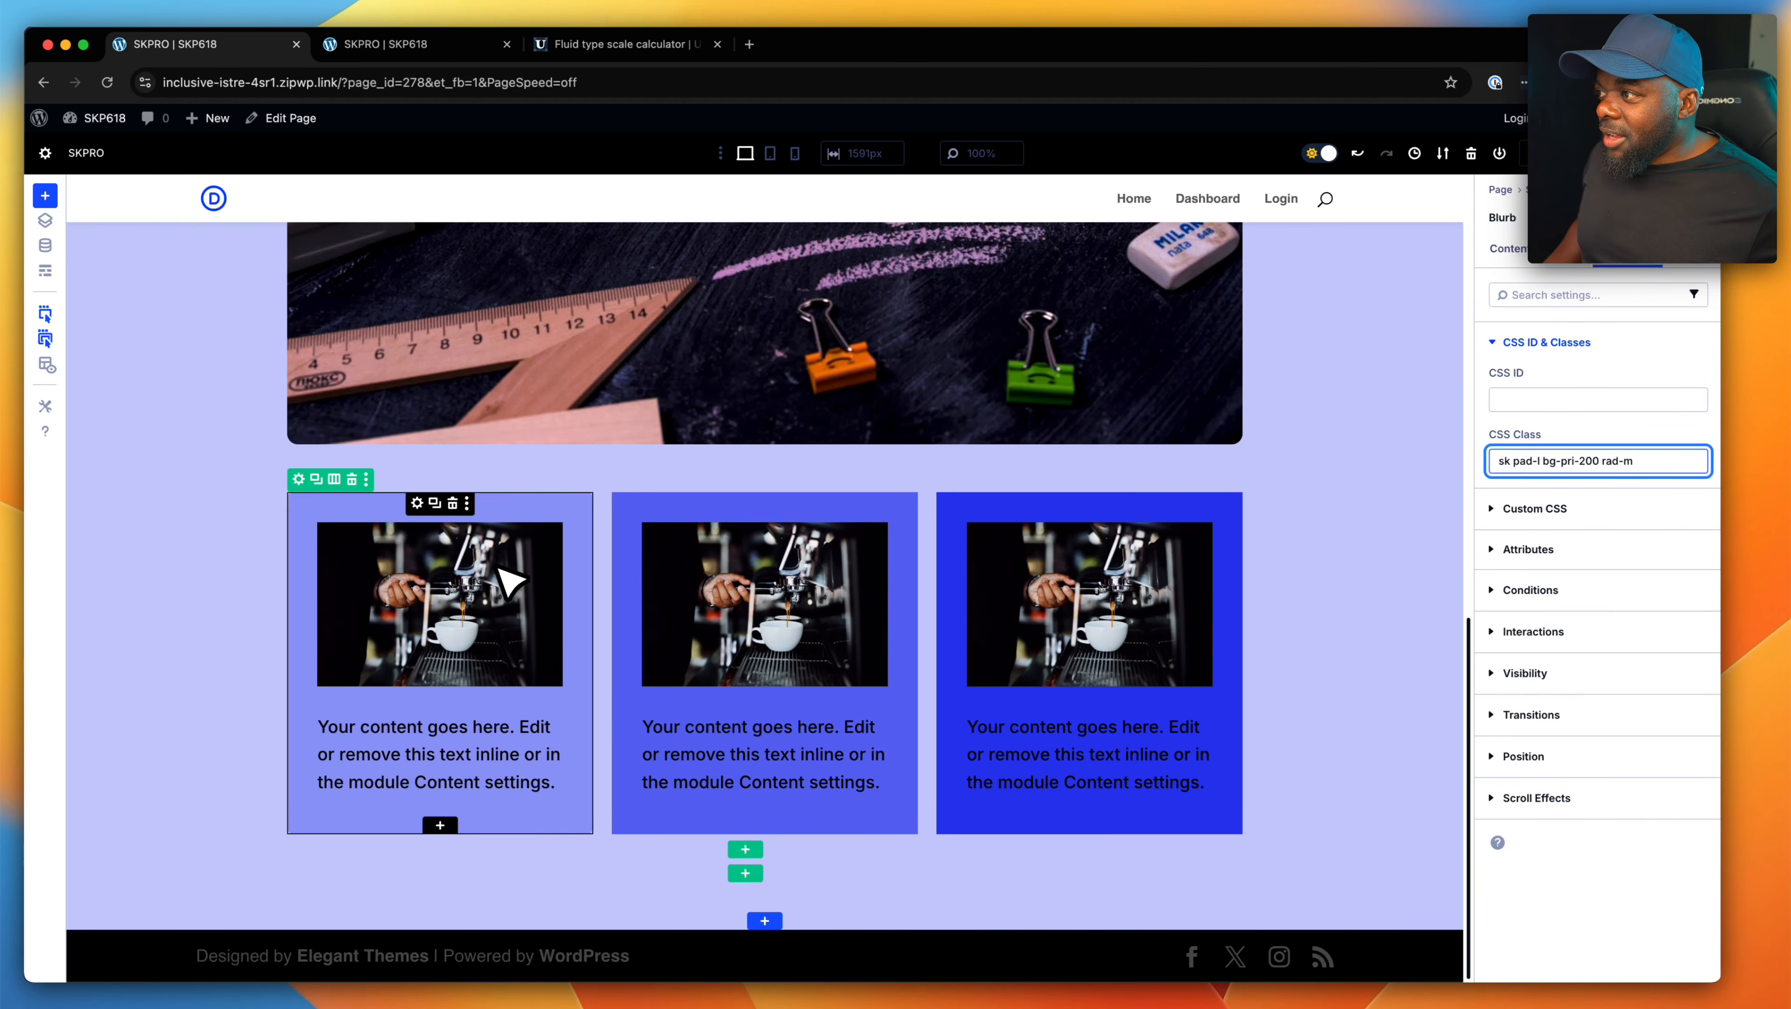
{"action": "right_click", "coordinate": [495, 526]}
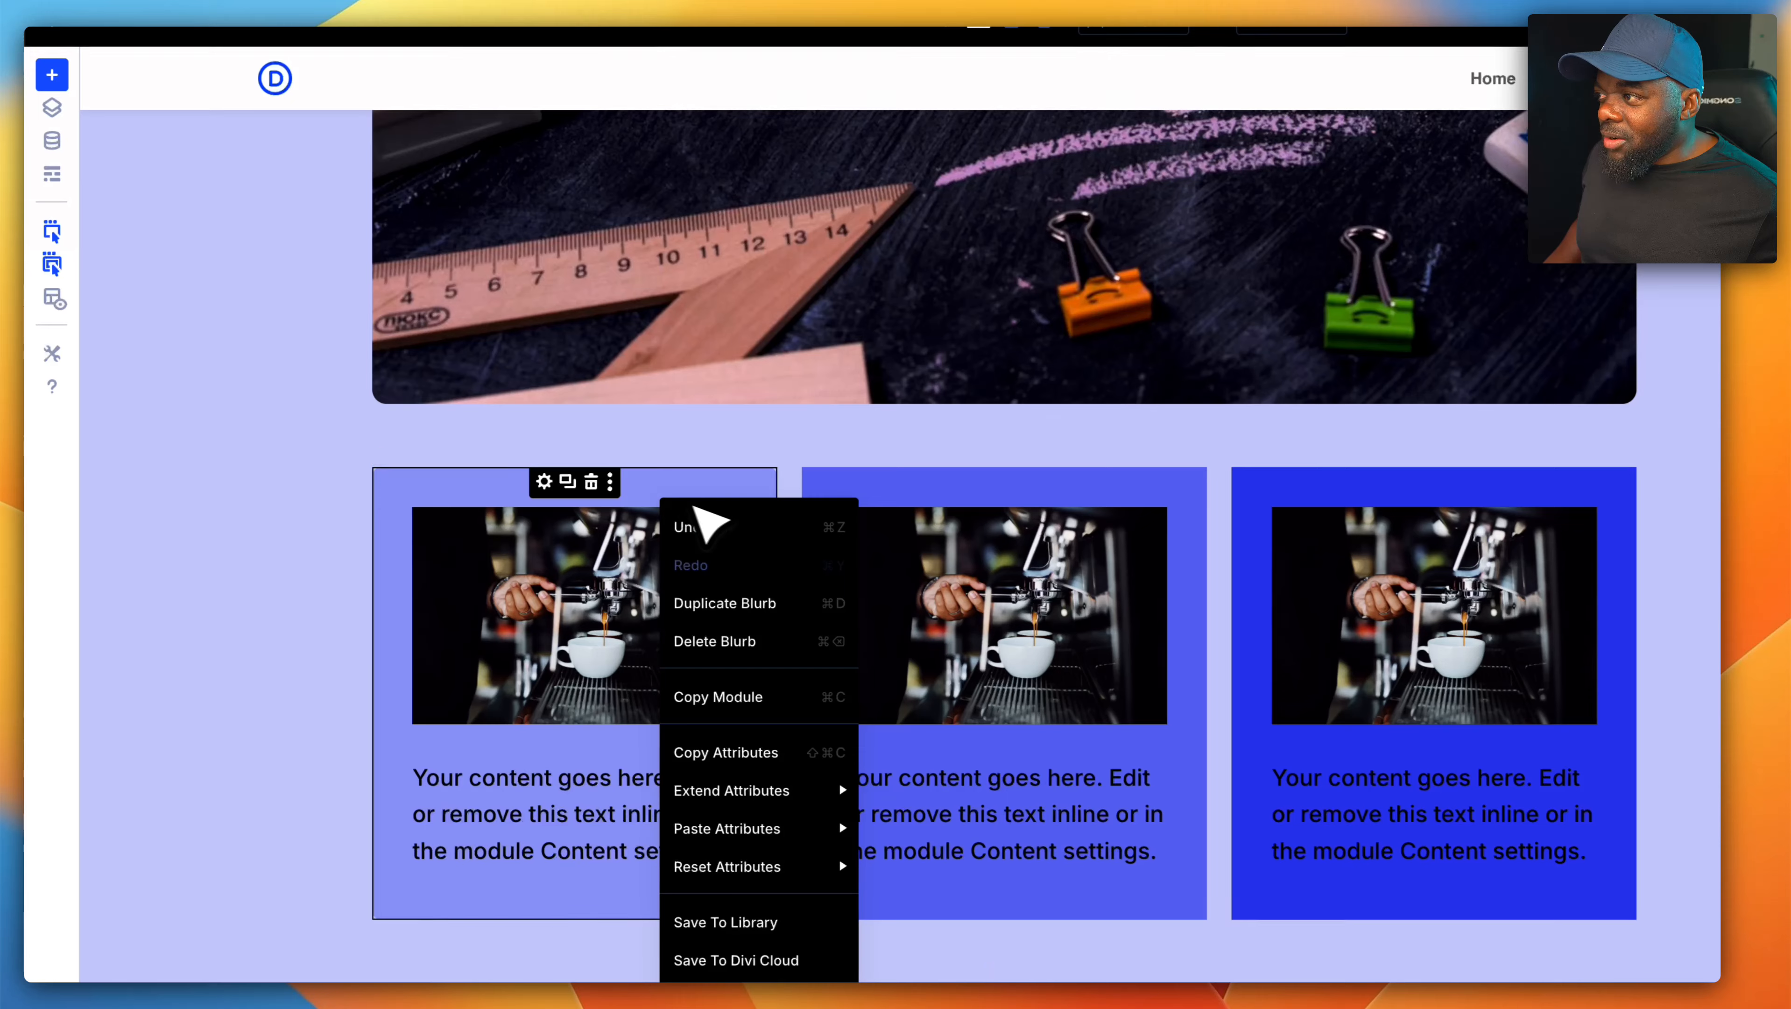
{"action": "left_click", "coordinate": [991, 503]}
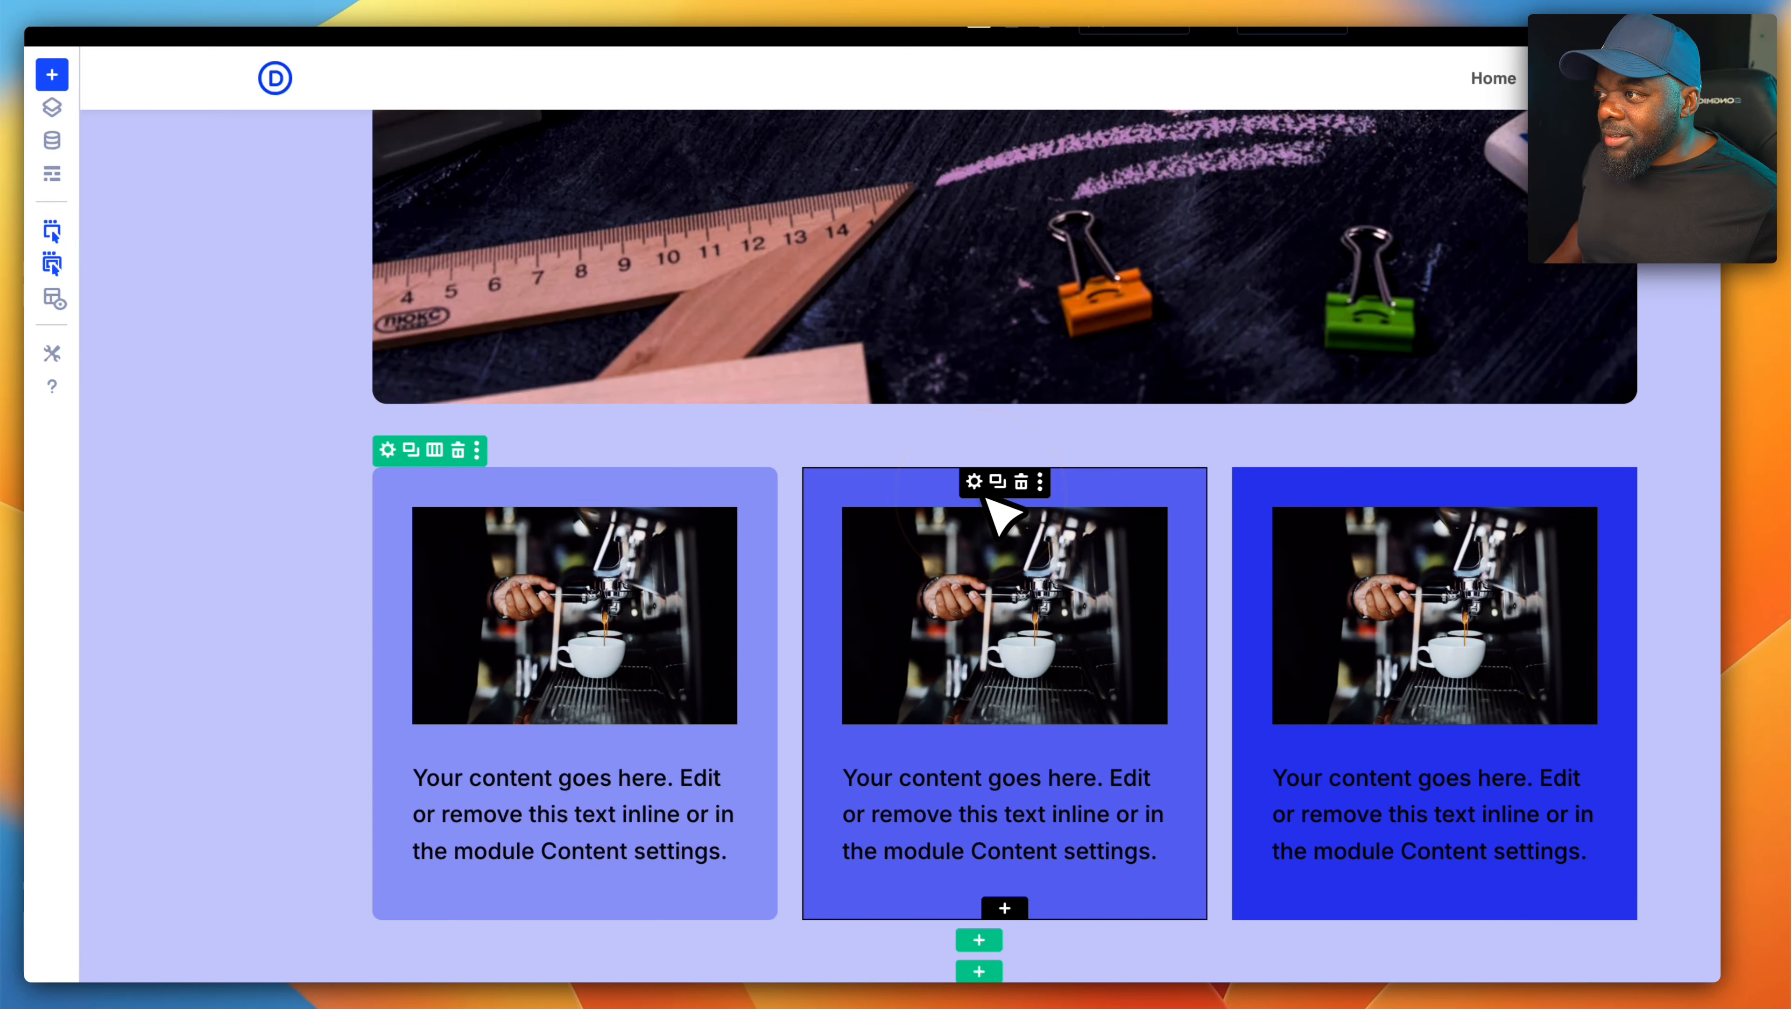
- Append the radius class "rad-m" to the middle blurb's CSS classes
{"action": "left_click", "coordinate": [983, 484]}
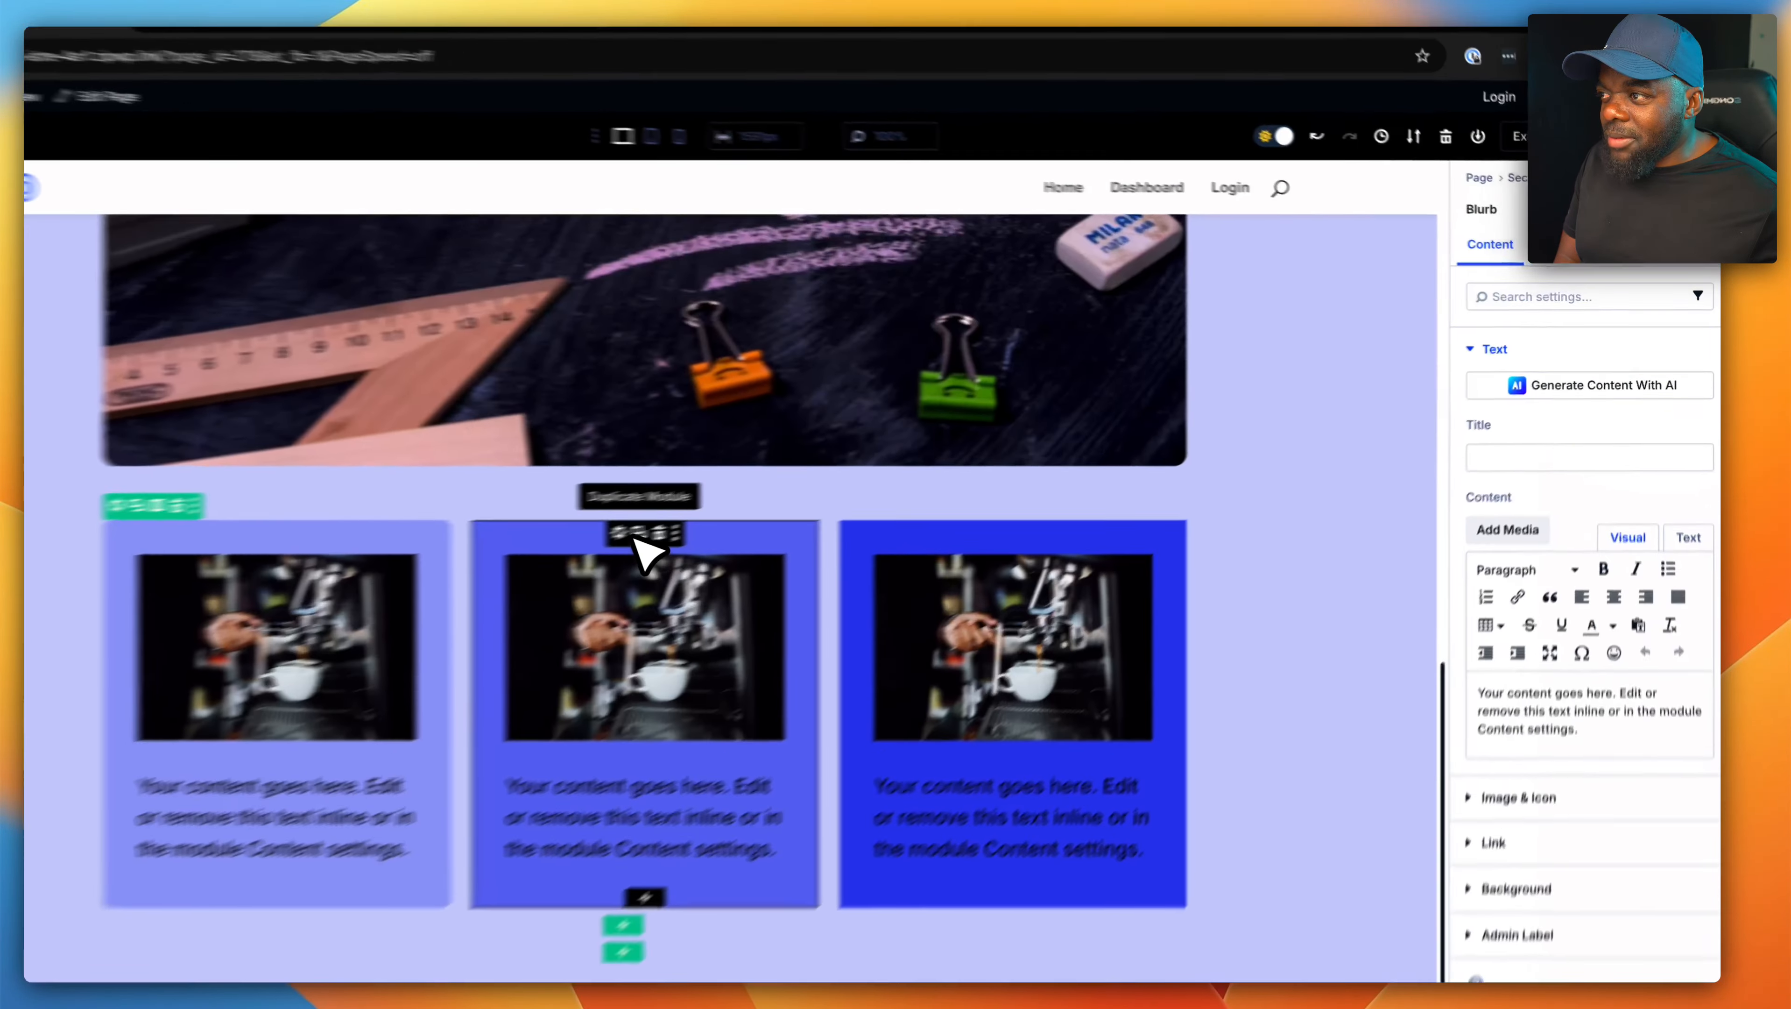
{"action": "left_click", "coordinate": [741, 503]}
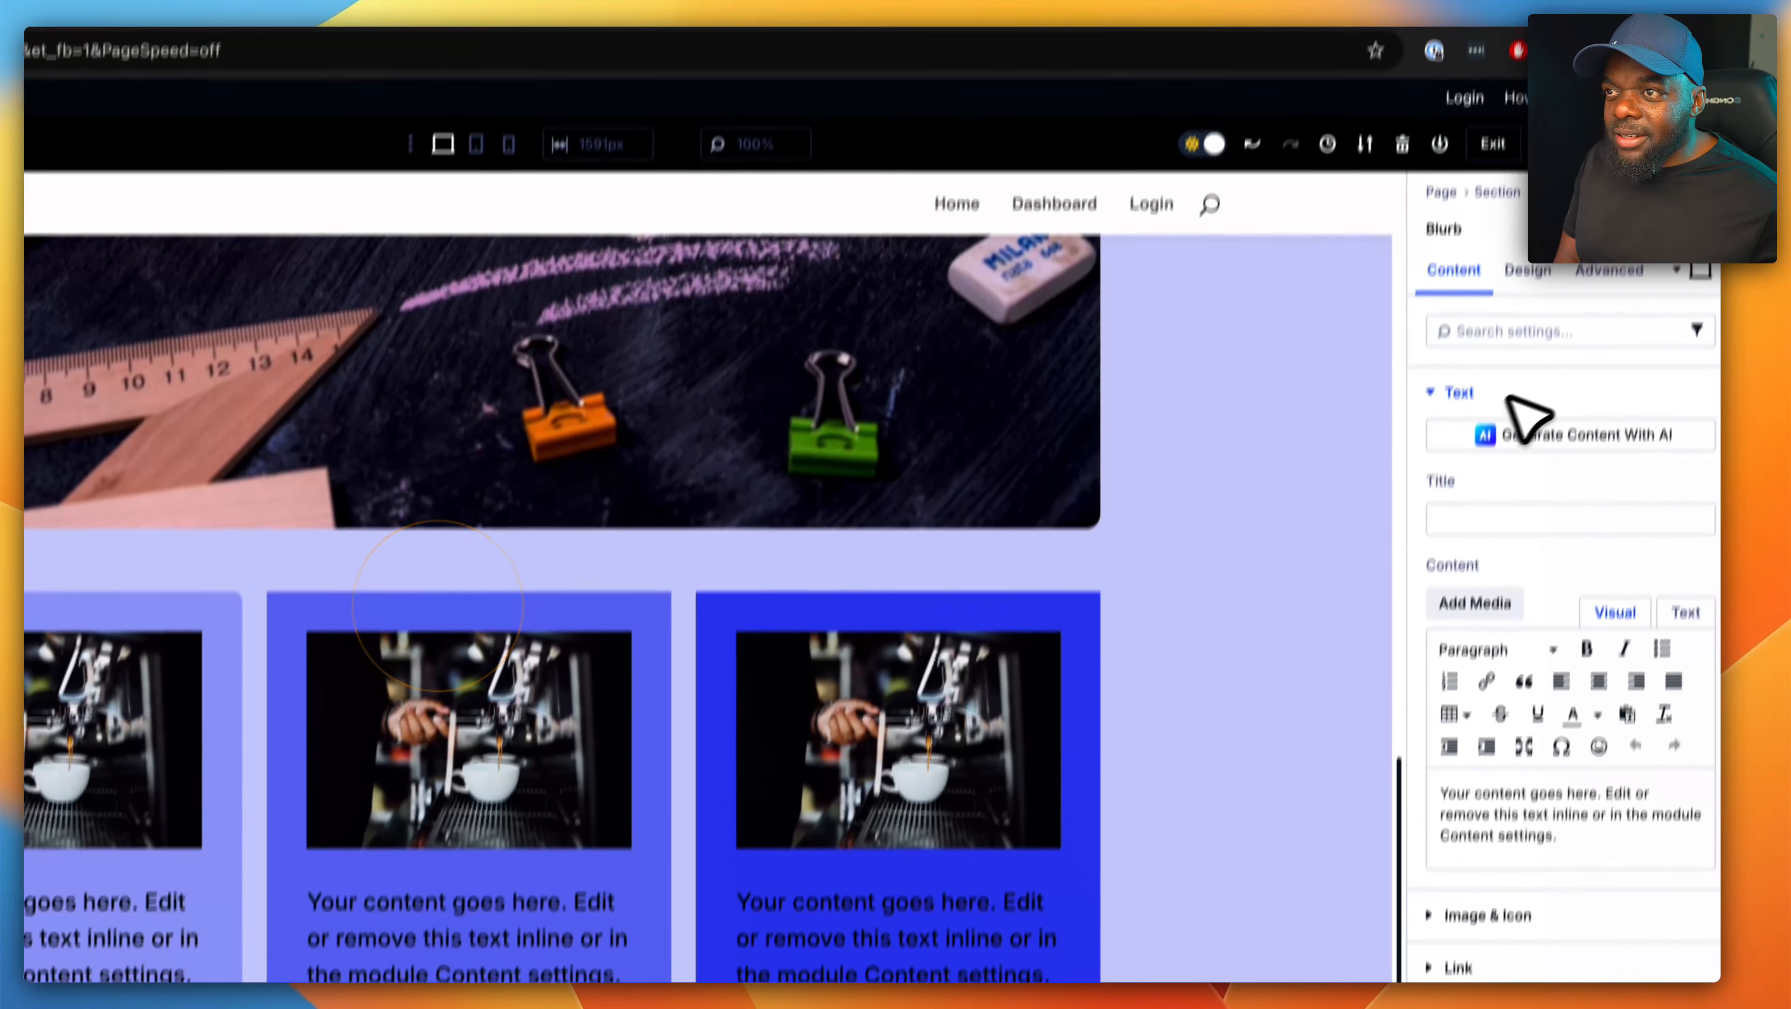
{"action": "left_click", "coordinate": [1652, 251]}
{"action": "left_click", "coordinate": [1554, 438]}
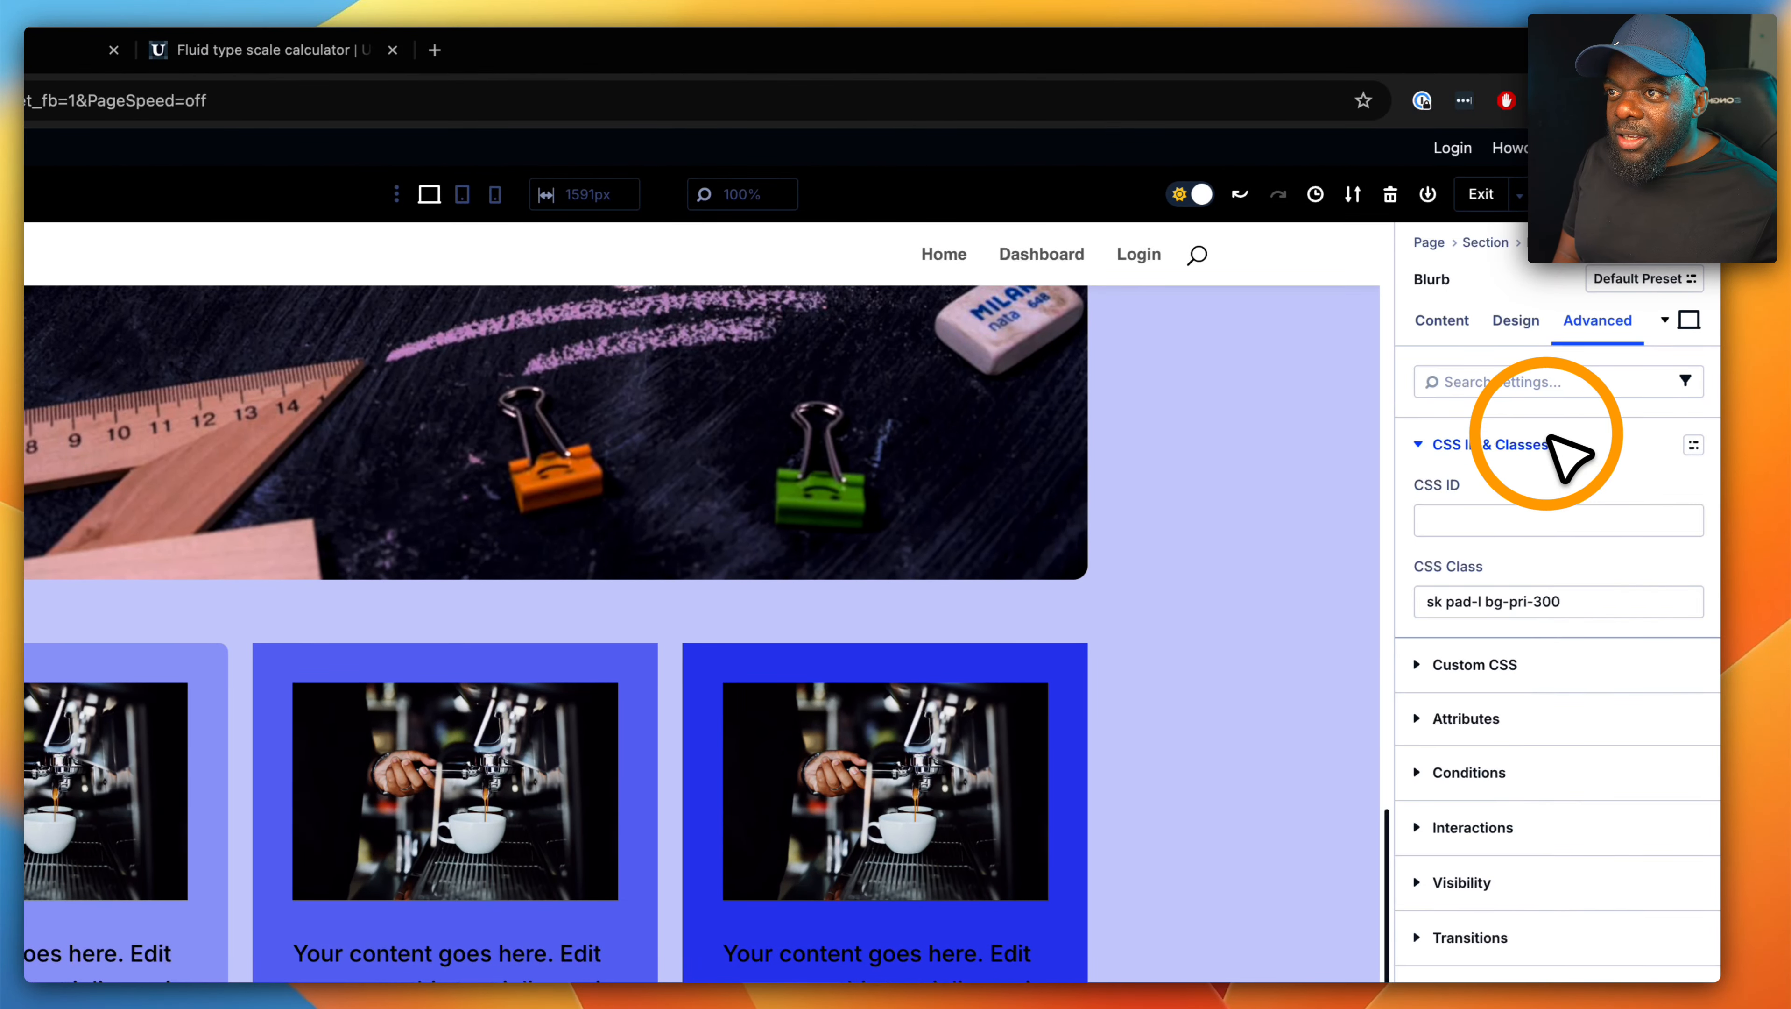
{"action": "left_click", "coordinate": [1598, 600]}
{"action": "type", "text": "ra"}
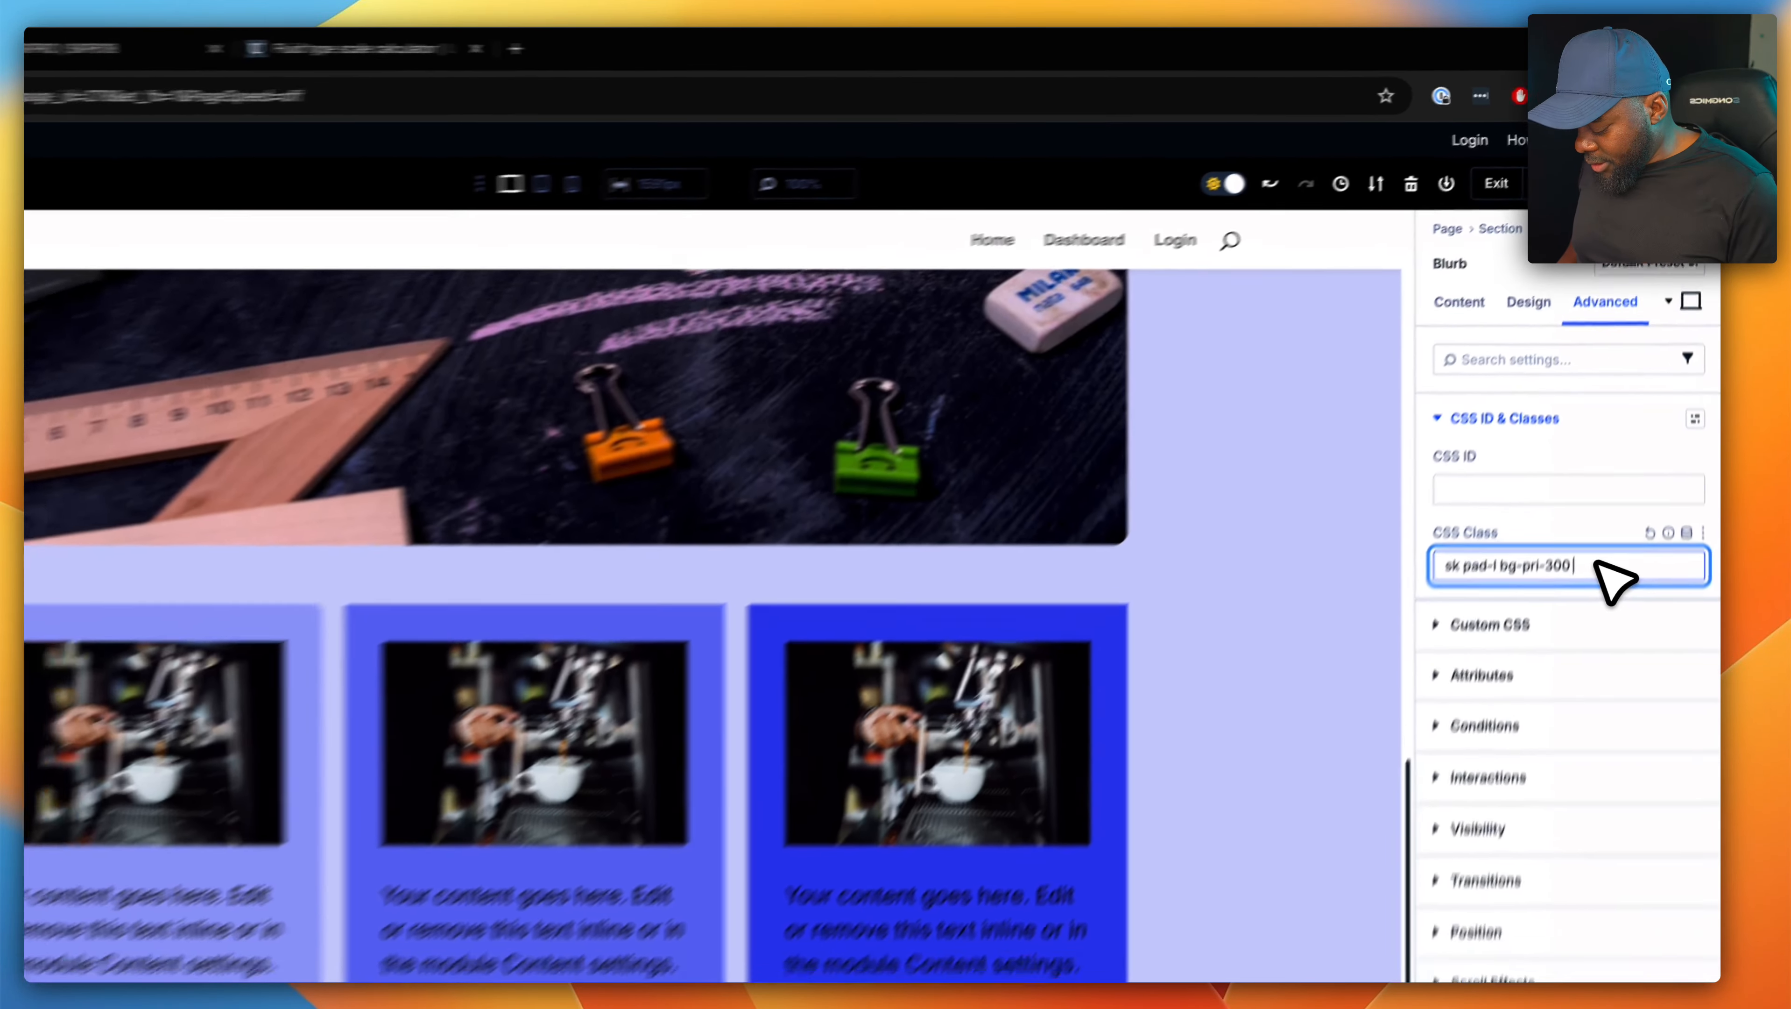
{"action": "type", "text": "d-m"}
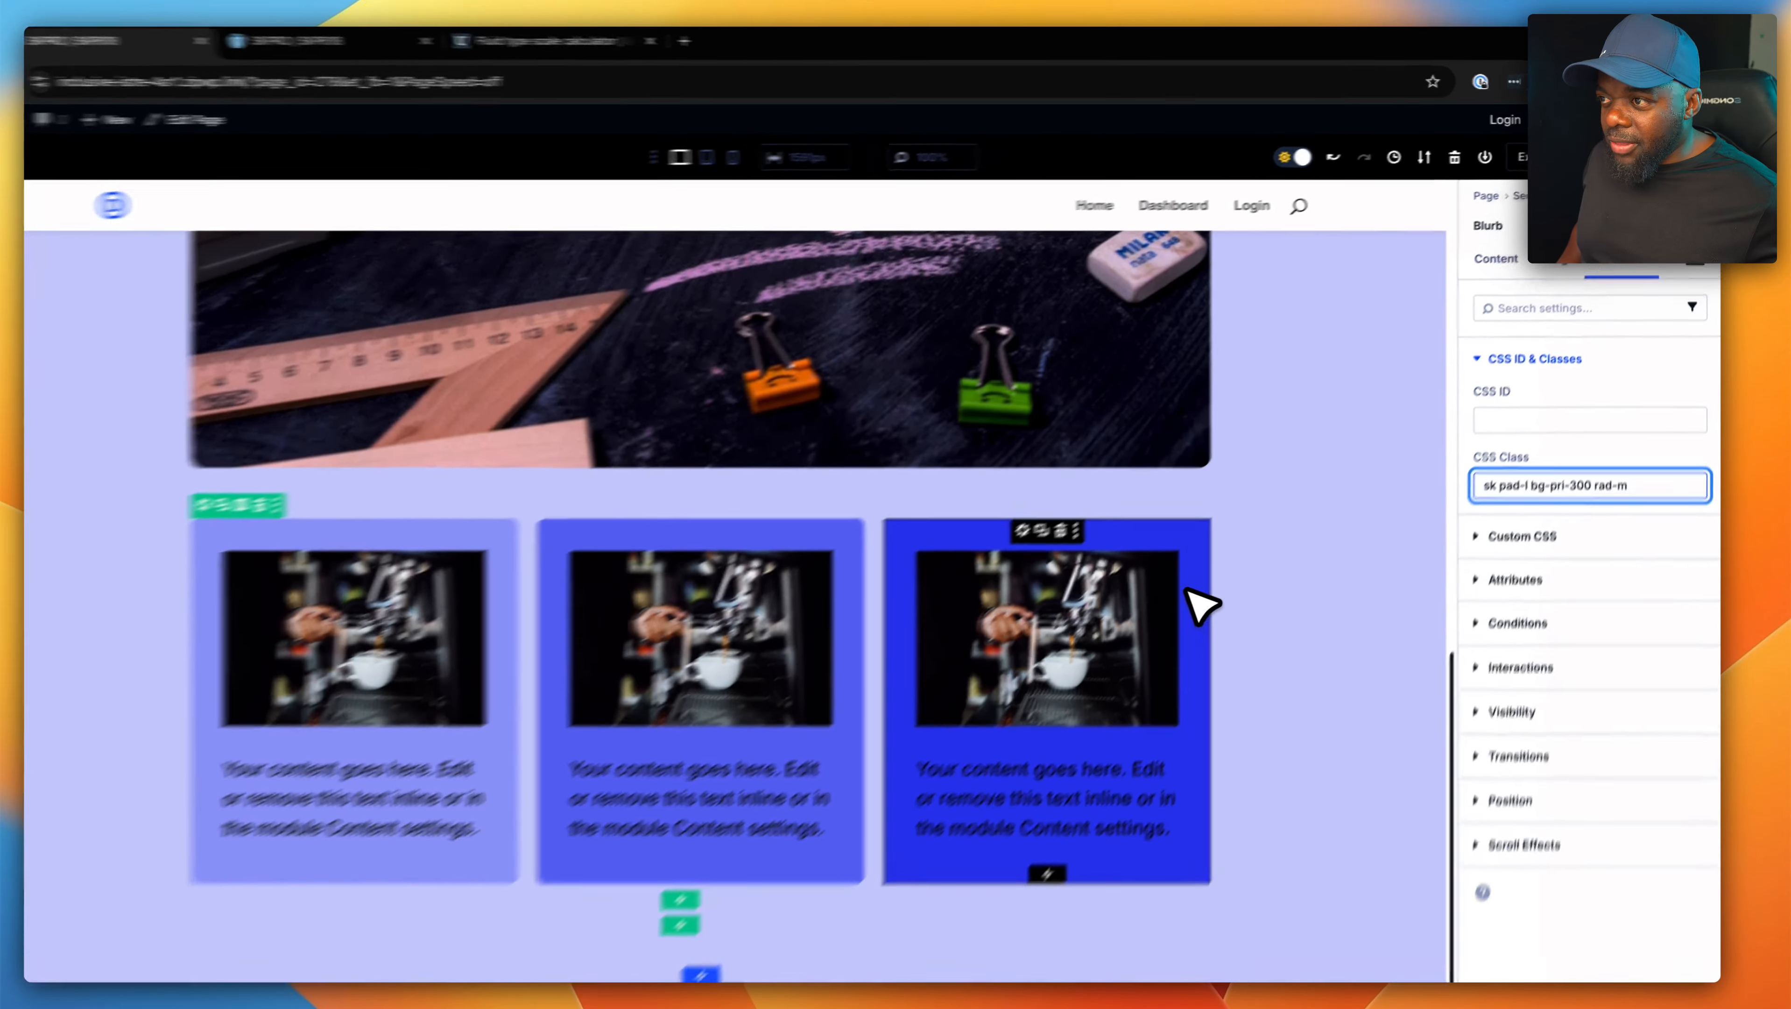
- Append "rad-m" to the third blurb's CSS classes to round its corners as well
{"action": "left_click", "coordinate": [1159, 561]}
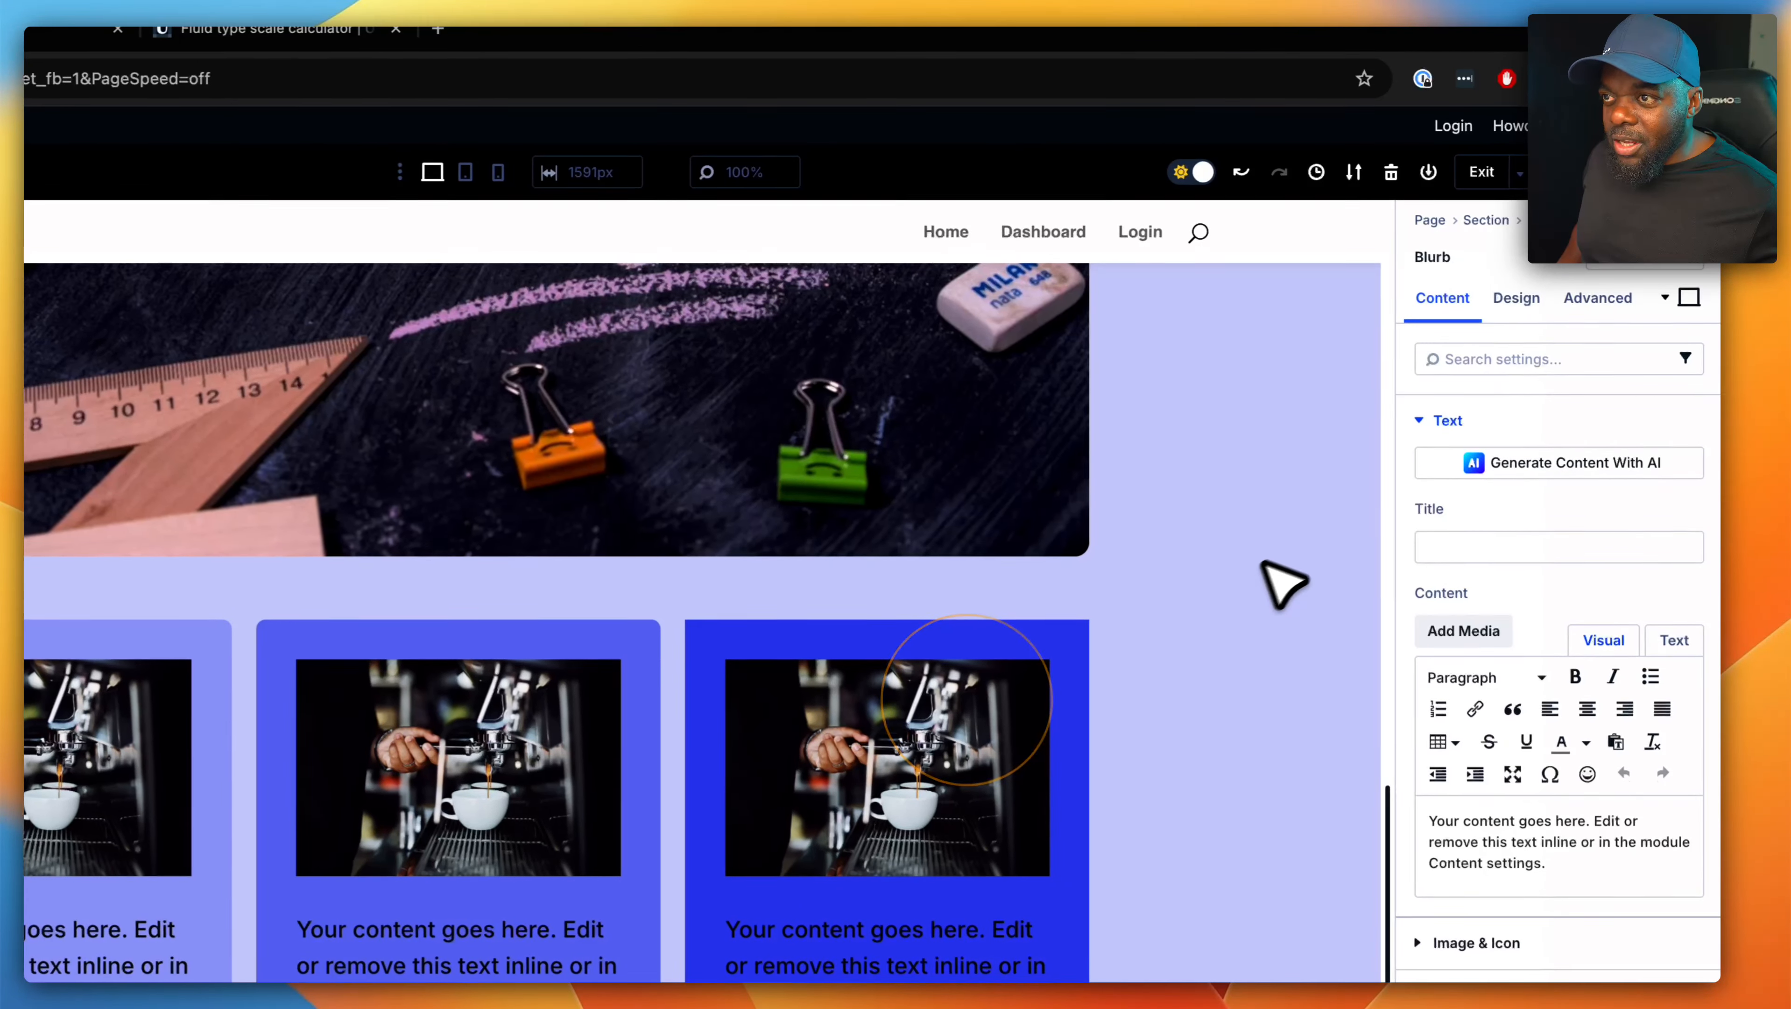
{"action": "left_click", "coordinate": [1602, 299]}
{"action": "left_click", "coordinate": [1593, 421]}
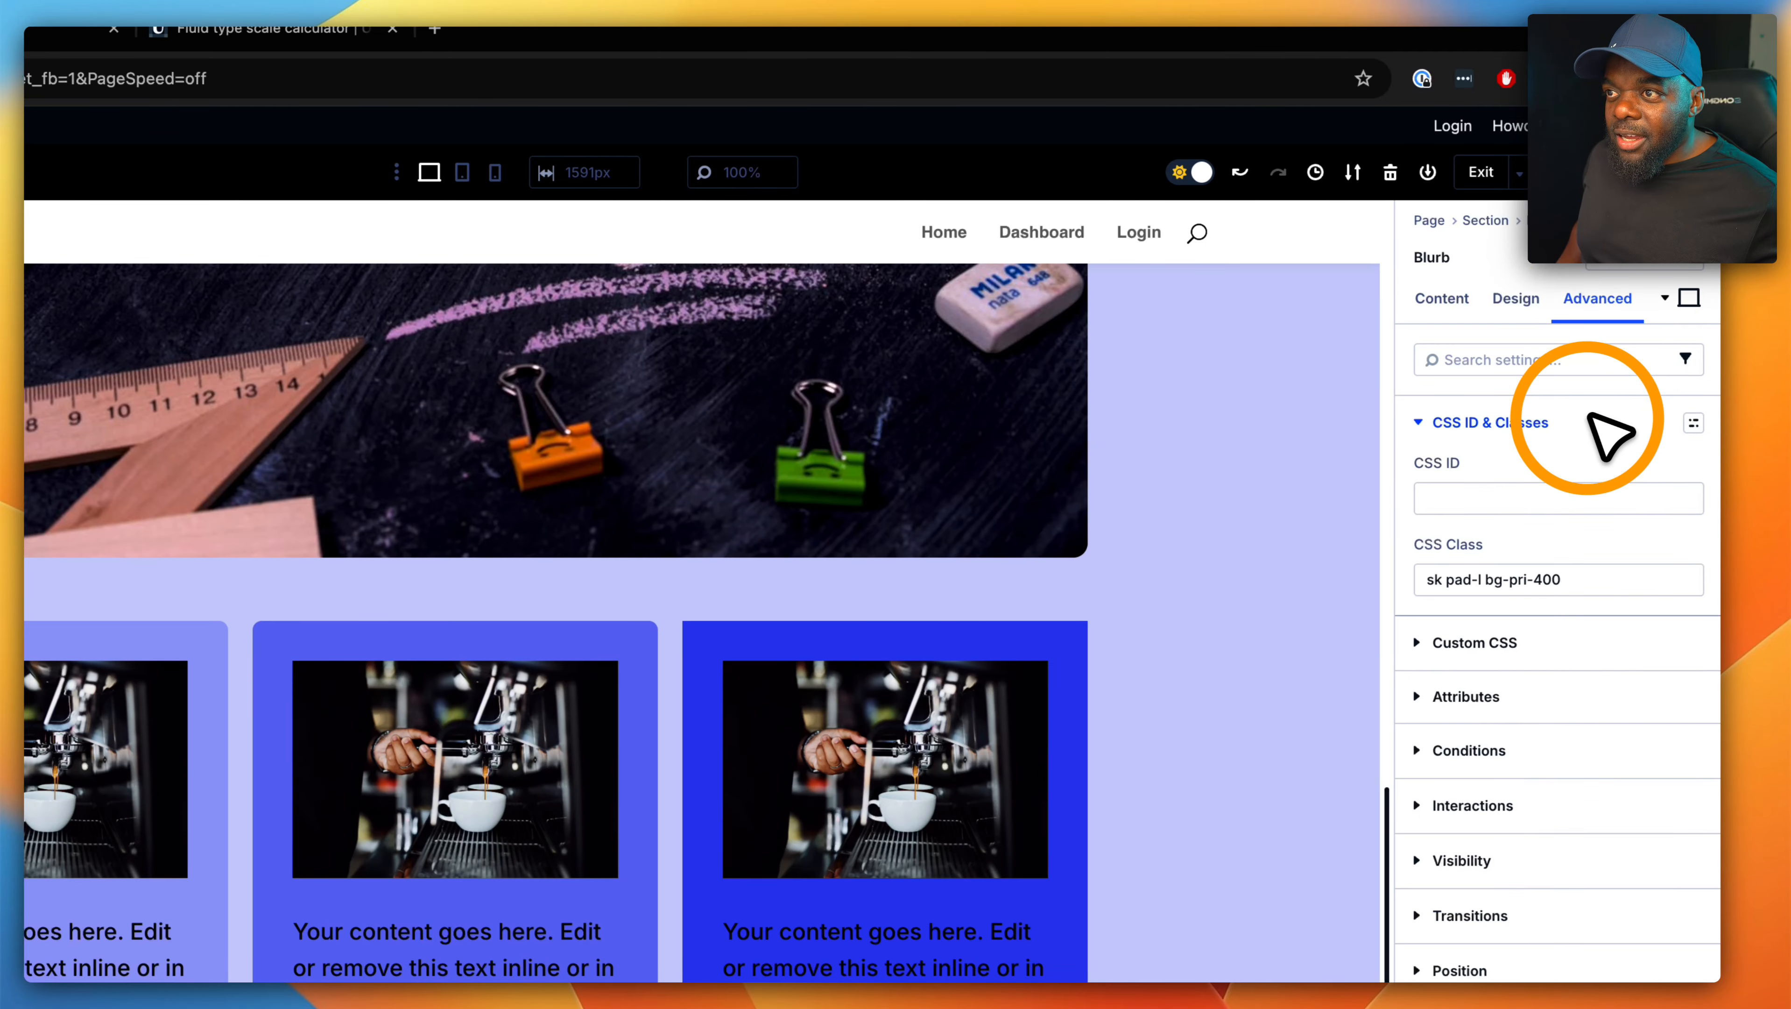
{"action": "left_click", "coordinate": [1603, 584]}
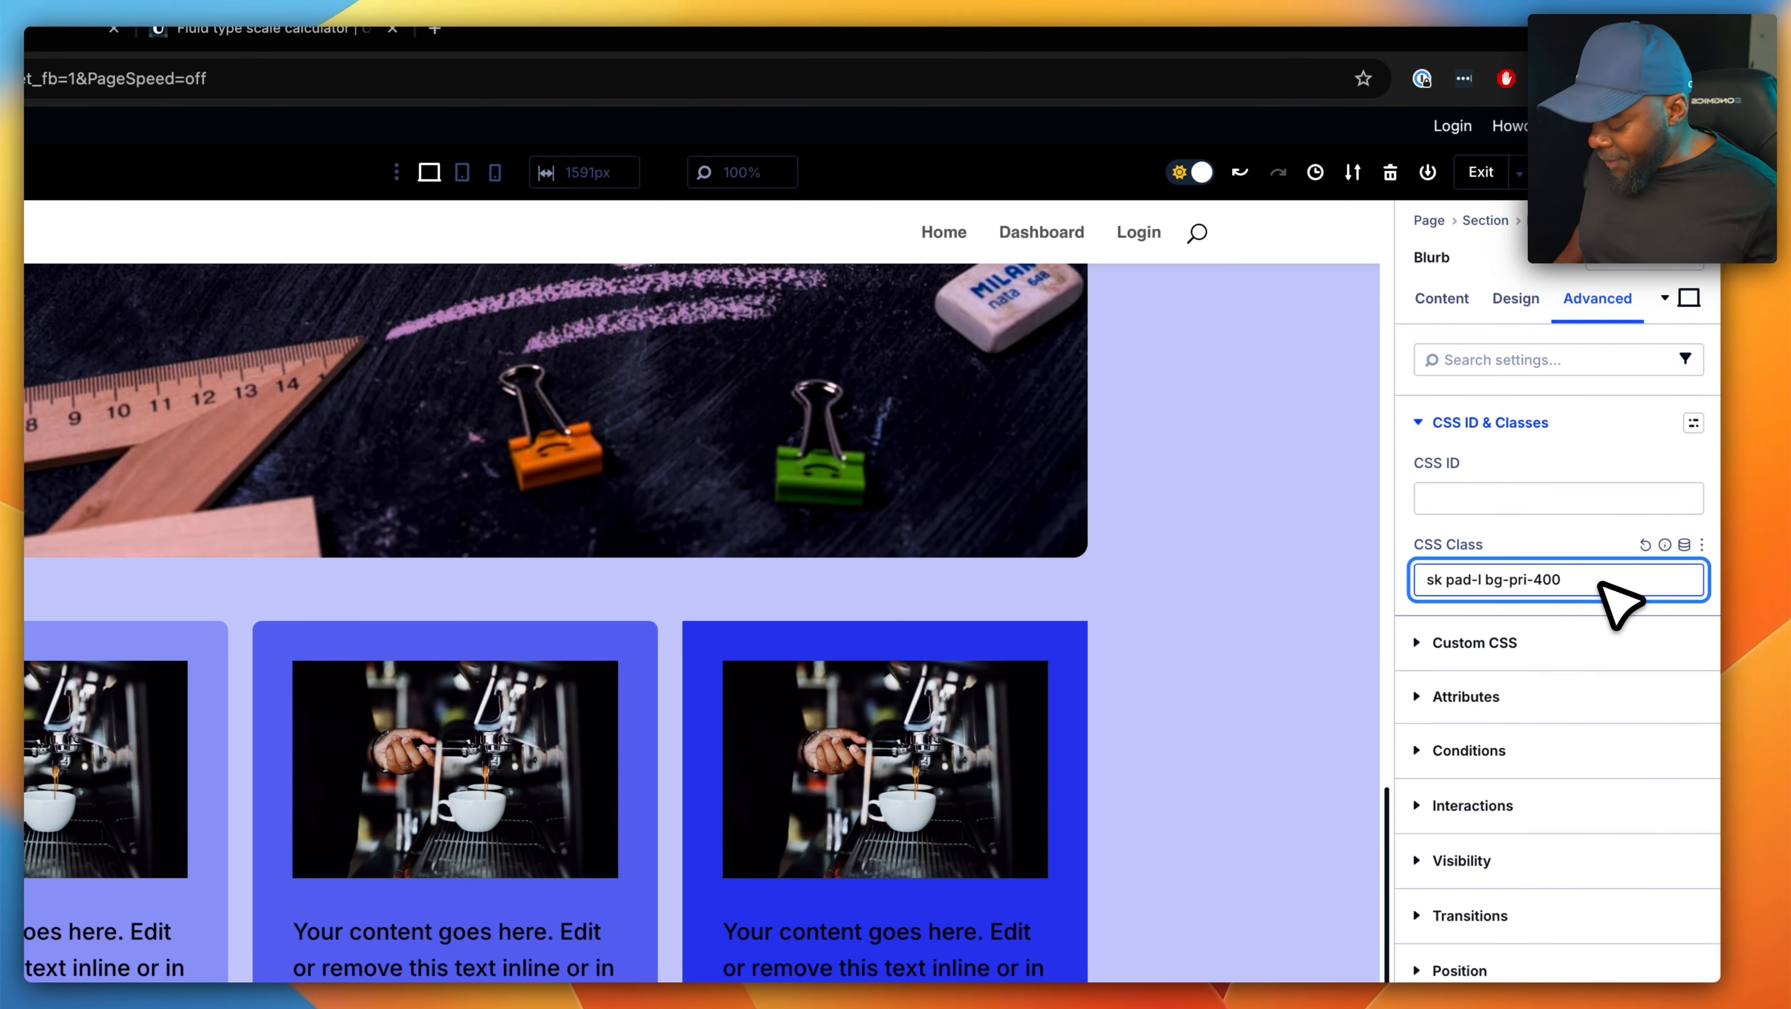
{"action": "type", "text": "rad"}
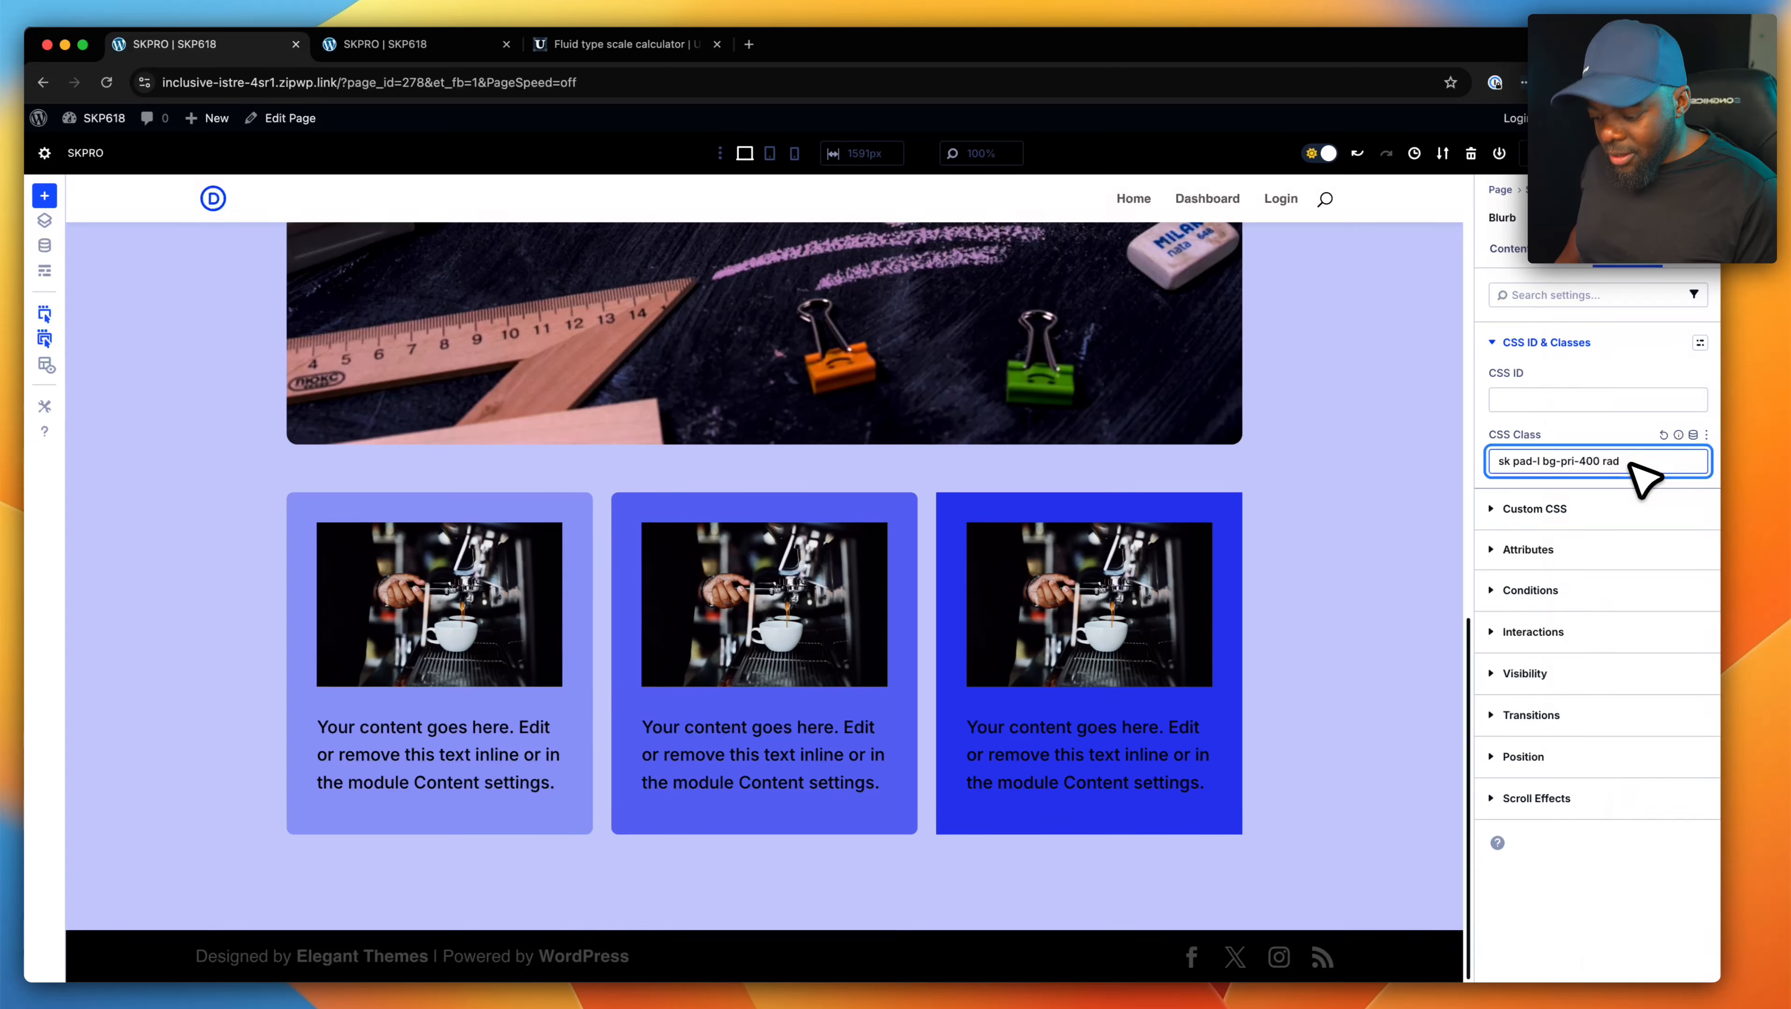
{"action": "type", "text": "-m"}
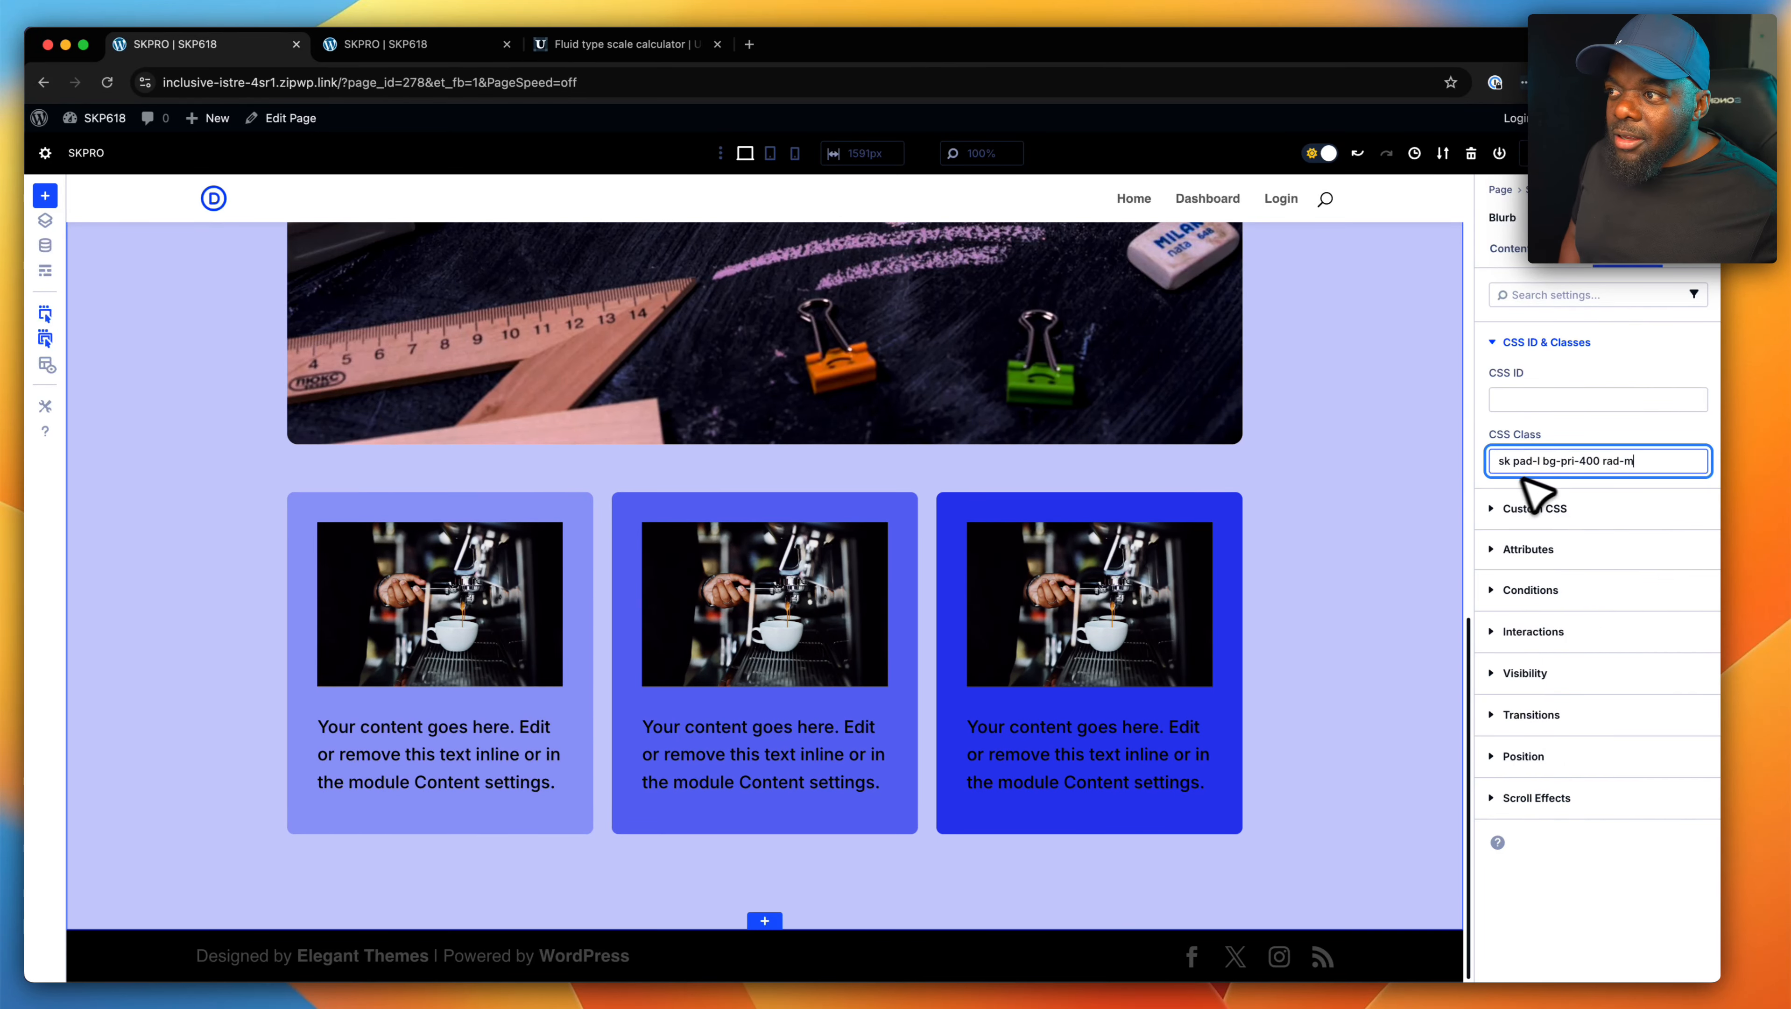
- Change the page section's background class to "bg-gray-100"
{"action": "scroll", "coordinate": [1349, 540], "scroll_direction": "up", "scroll_amount": 10}
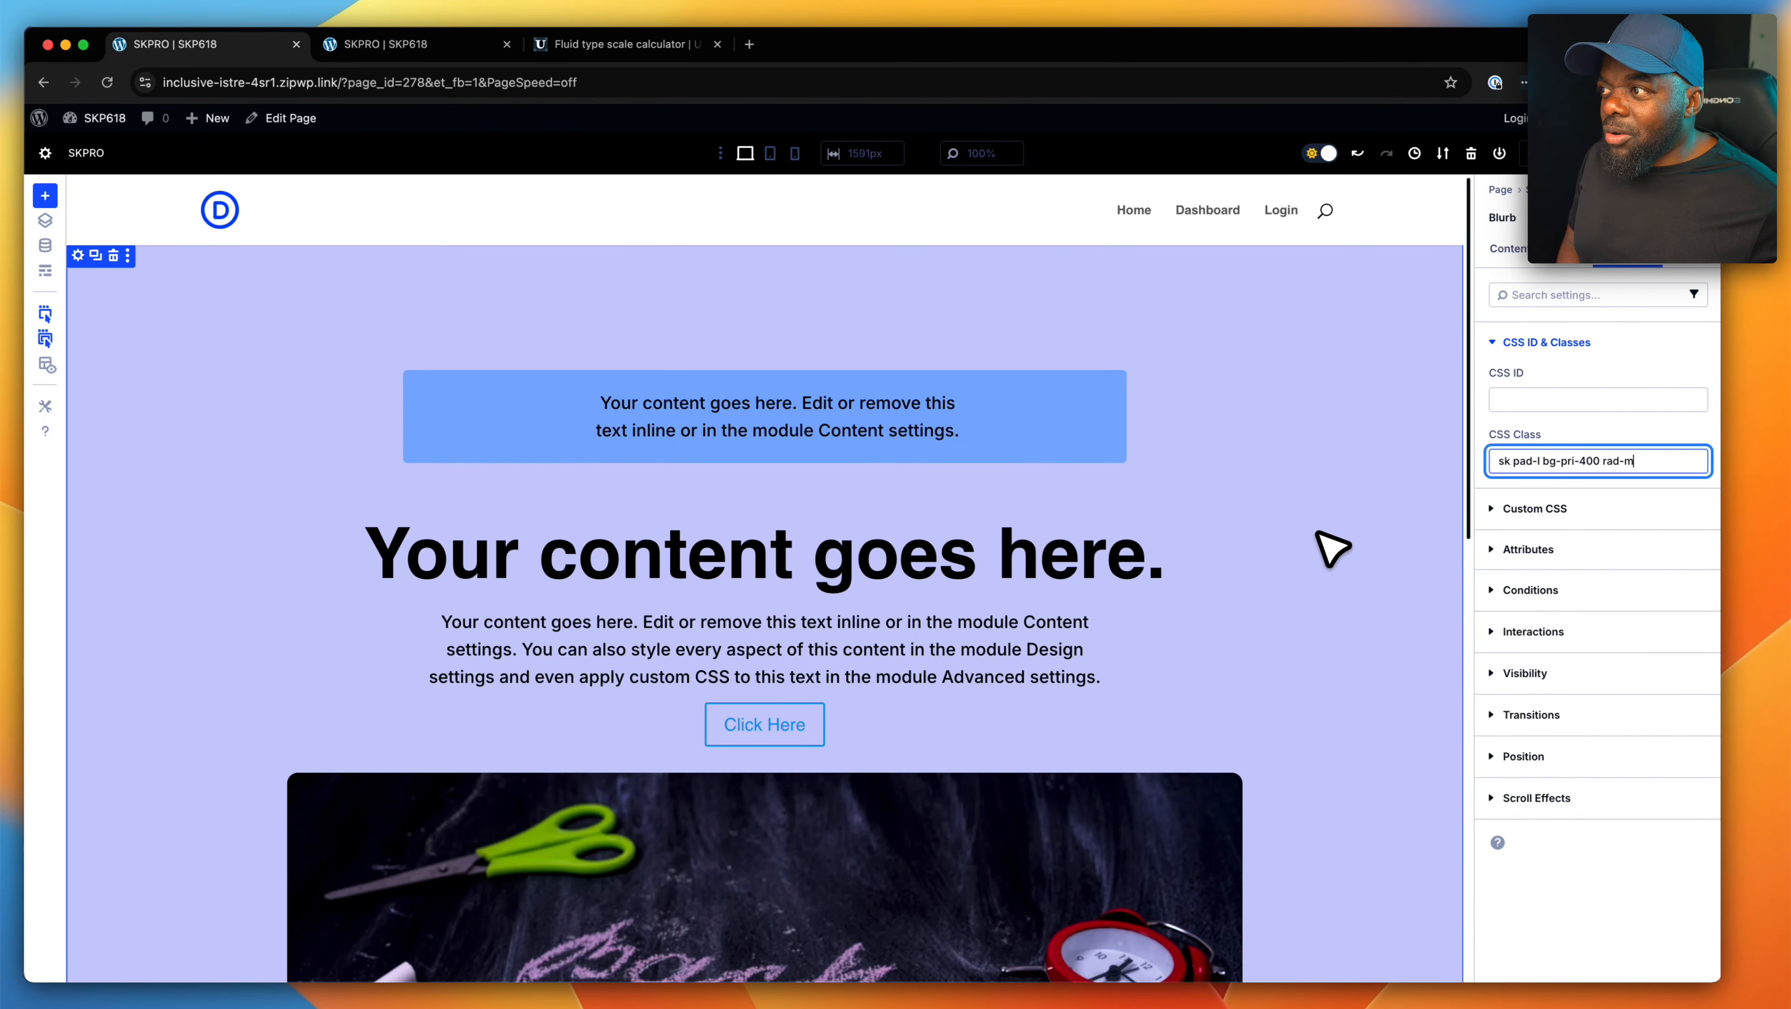
{"action": "scroll", "coordinate": [1335, 546], "scroll_direction": "down", "scroll_amount": 3}
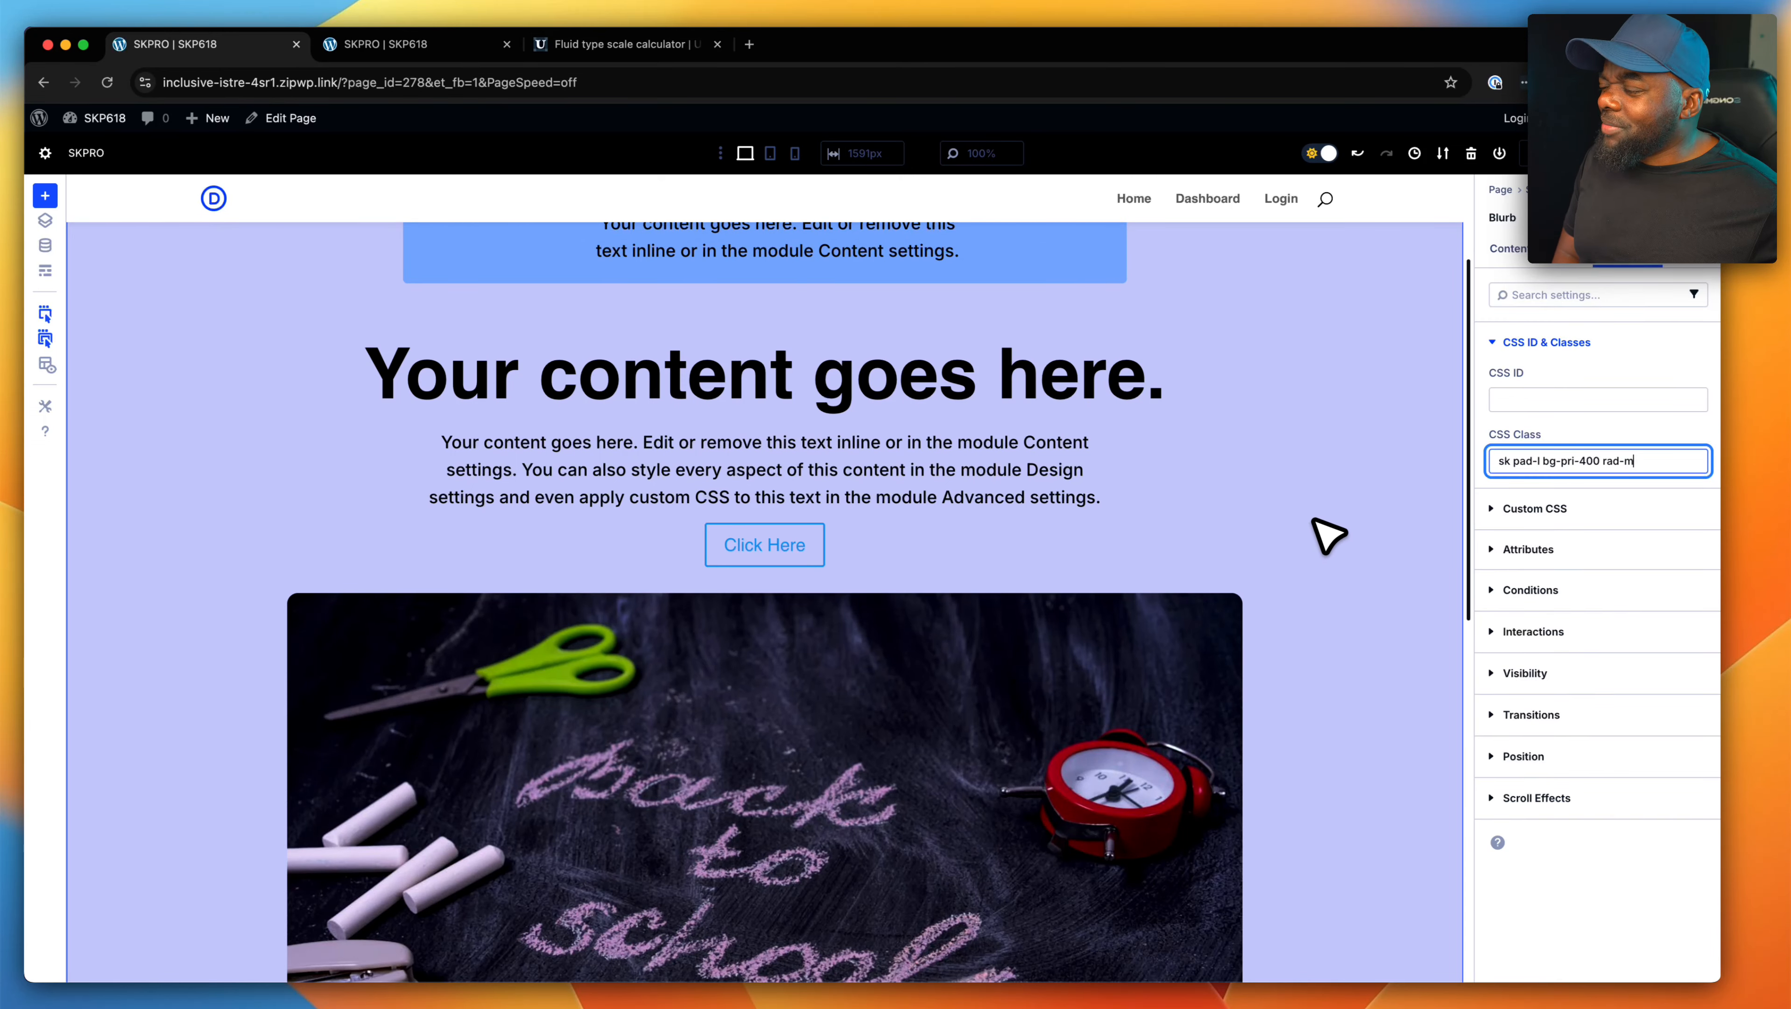
{"action": "scroll", "coordinate": [1300, 483], "scroll_direction": "up", "scroll_amount": 3}
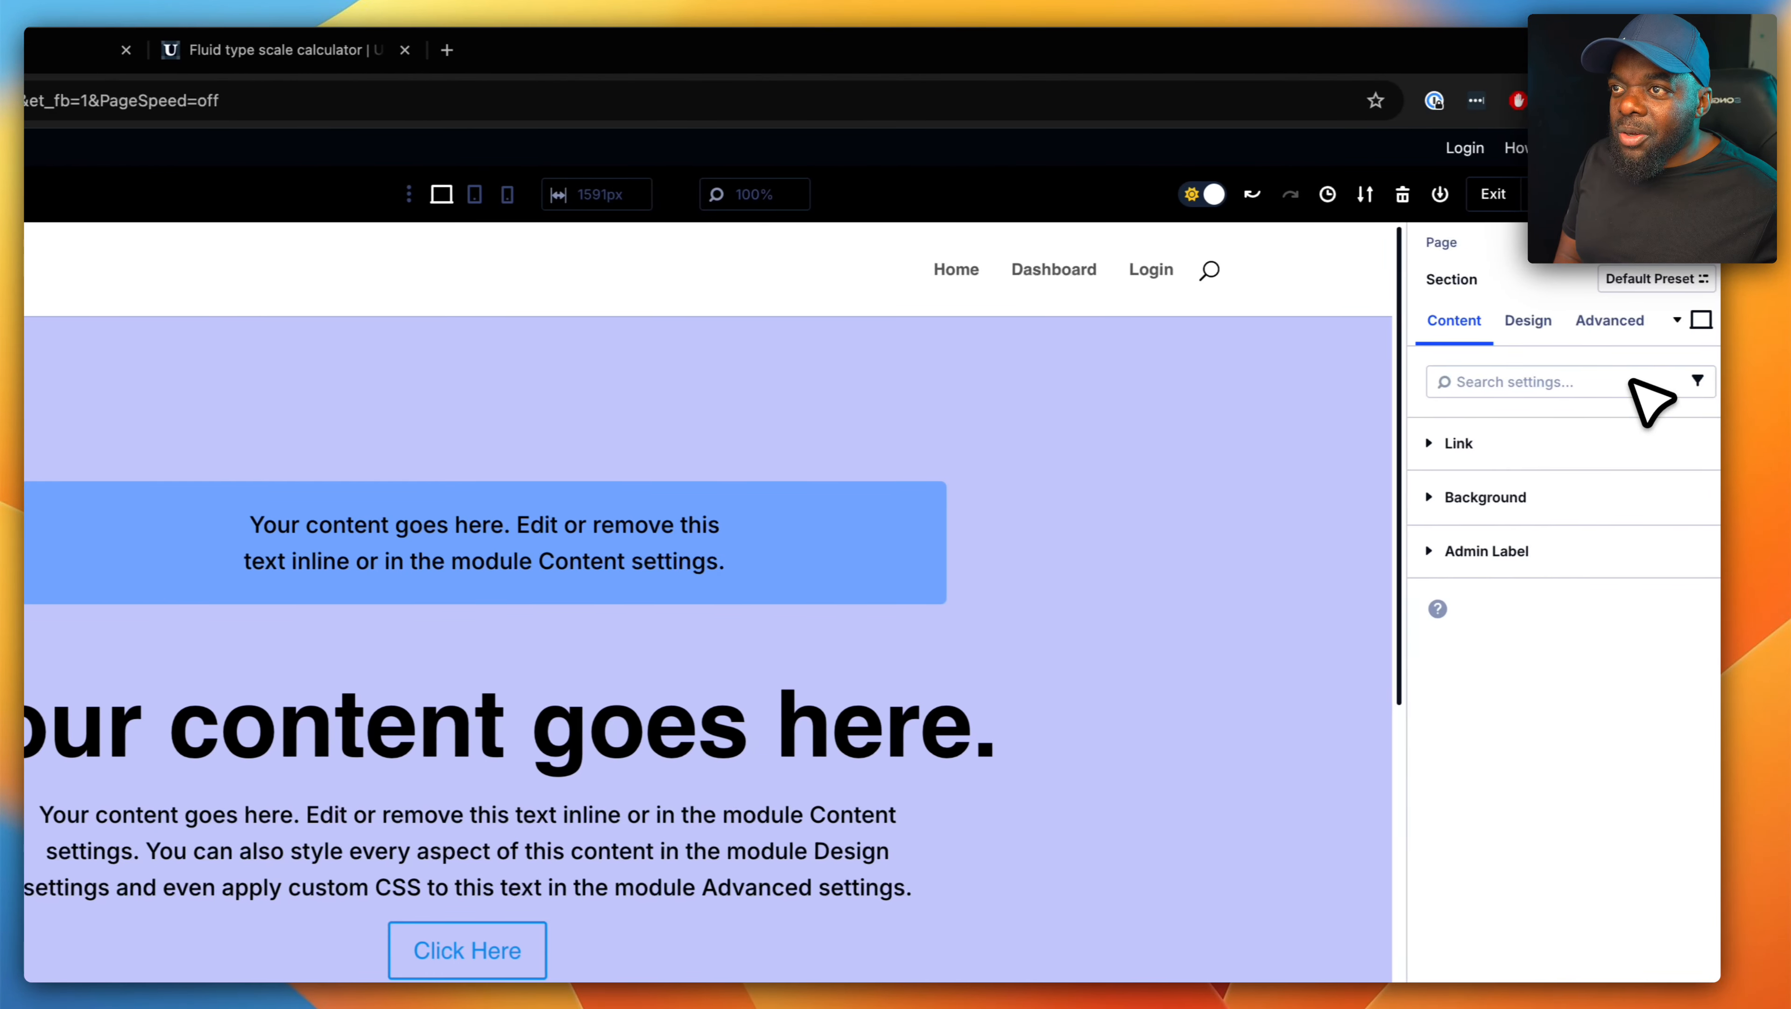
{"action": "left_click", "coordinate": [1703, 321]}
{"action": "left_click", "coordinate": [1679, 436]}
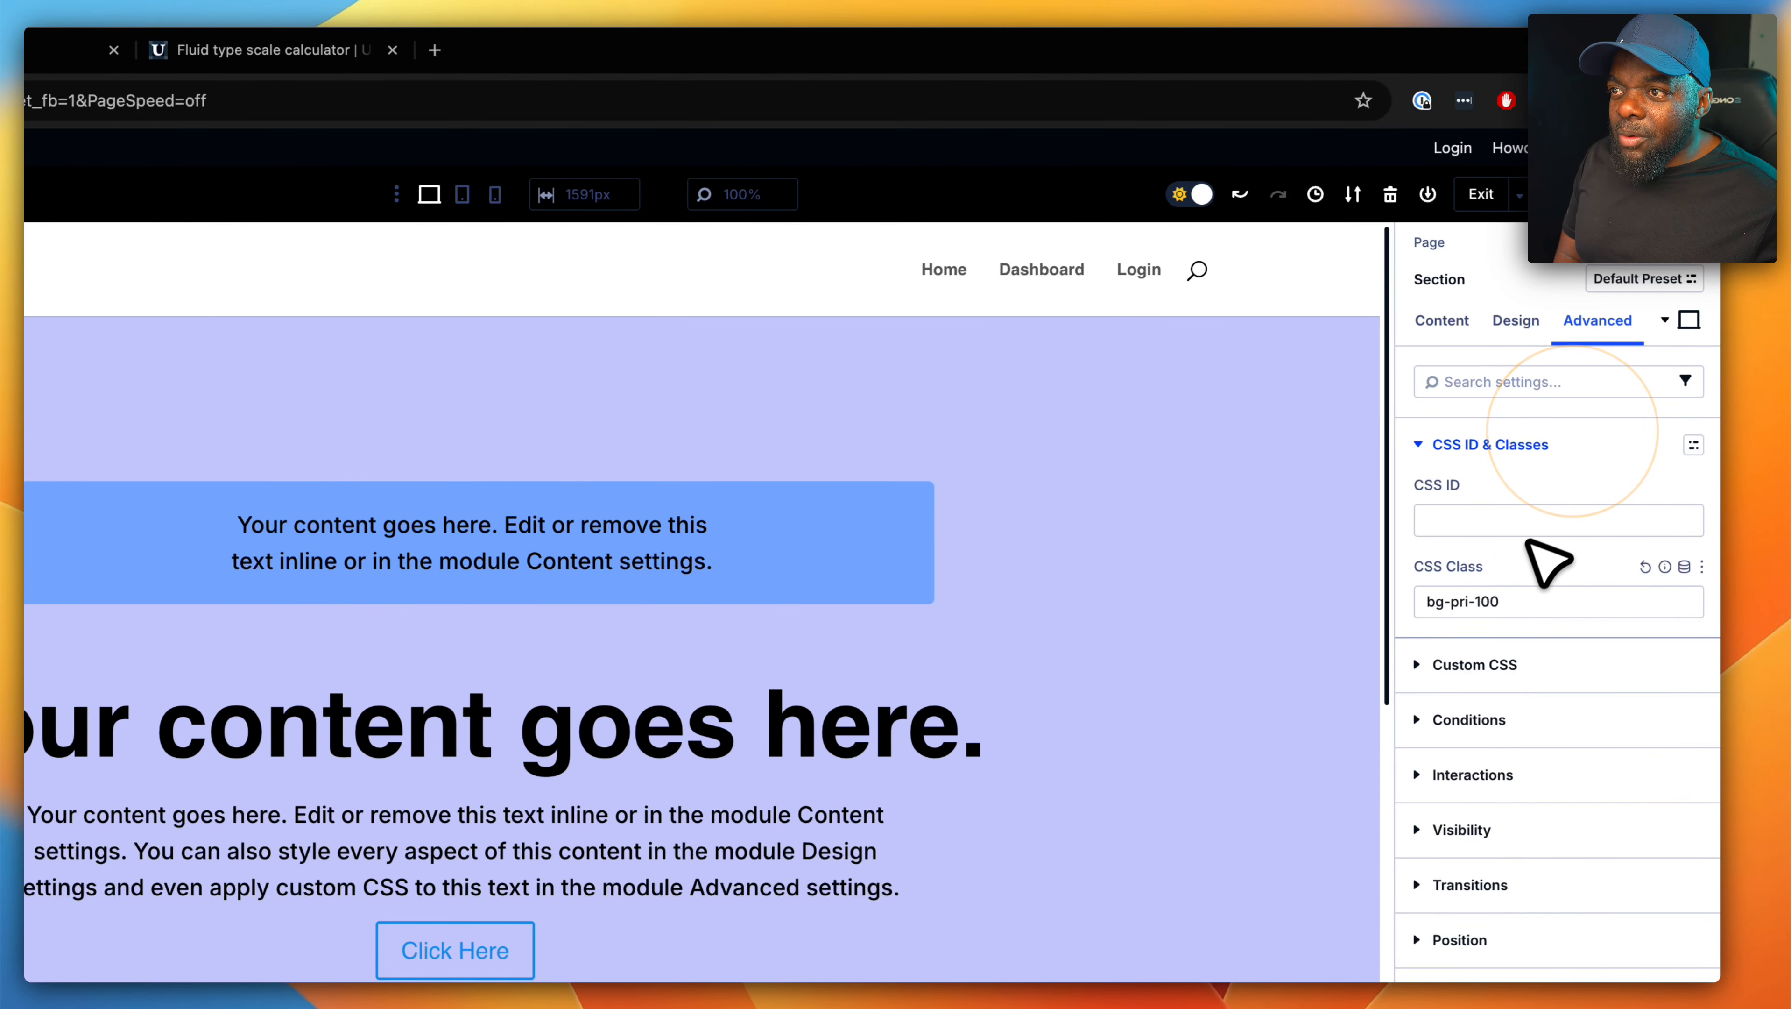
{"action": "left_click", "coordinate": [1471, 606]}
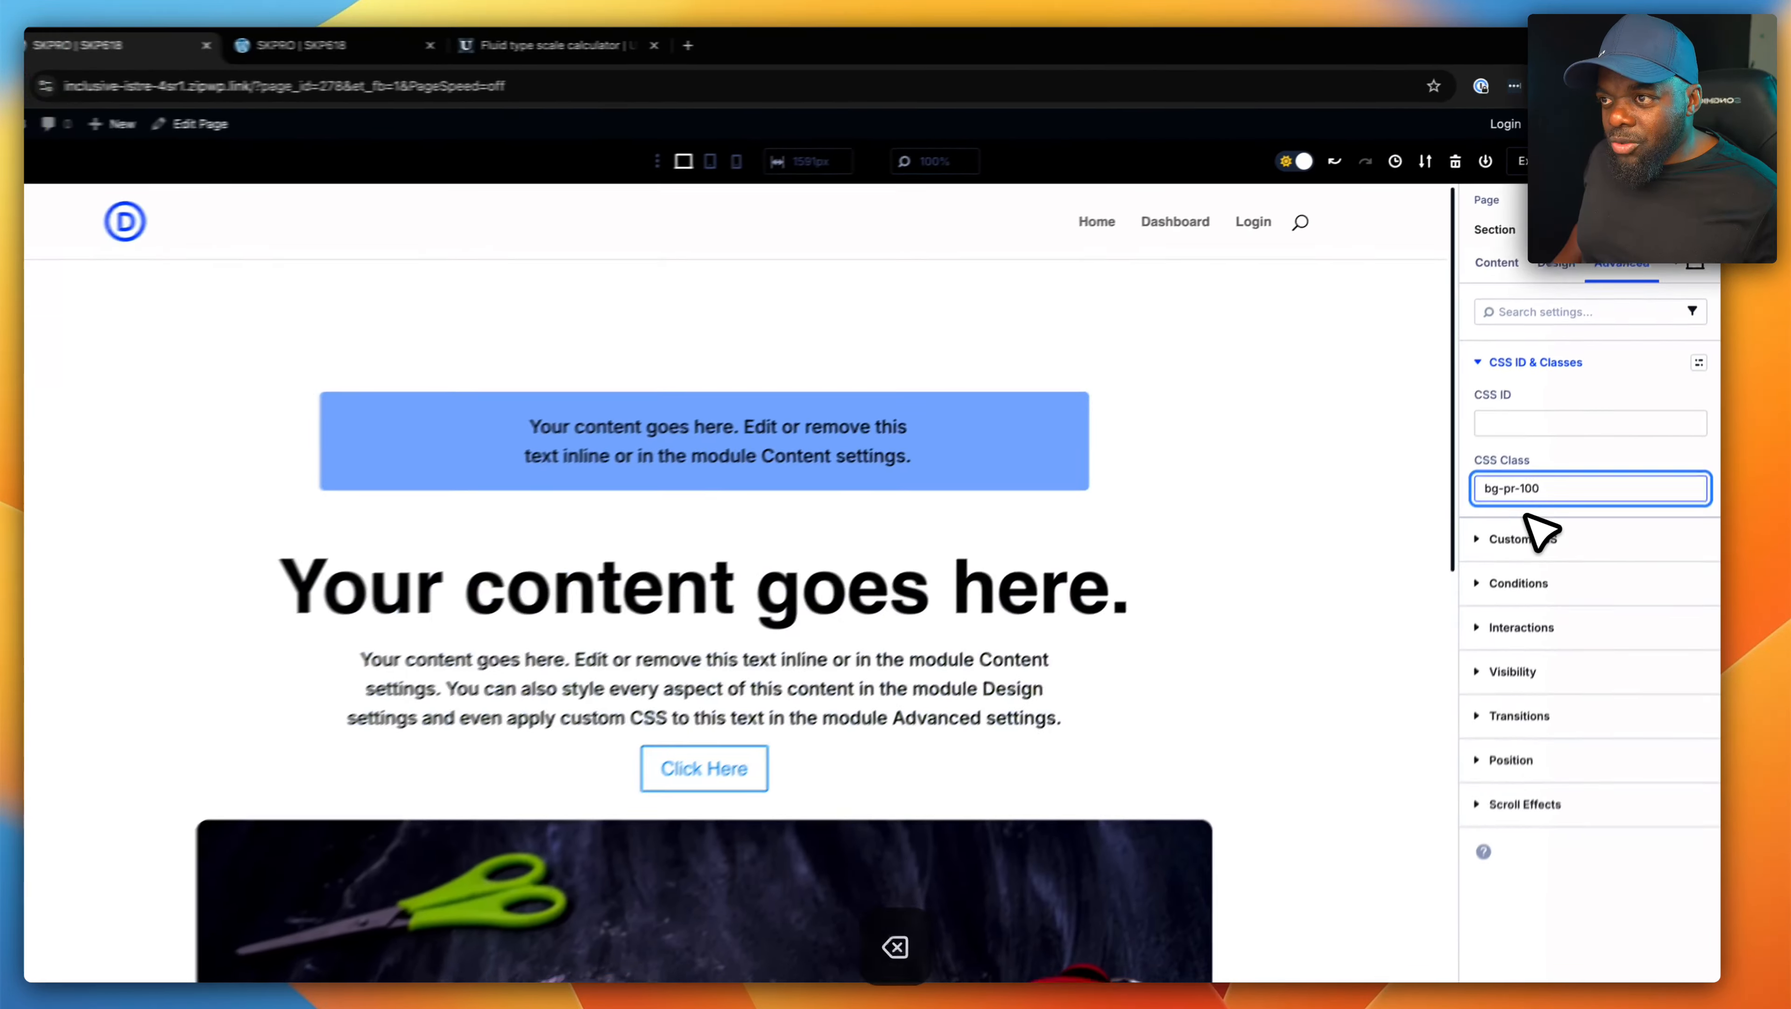
{"action": "key", "text": "BackSpace"}
{"action": "key", "text": "BackSpace"}
{"action": "key", "text": "BackSpace"}
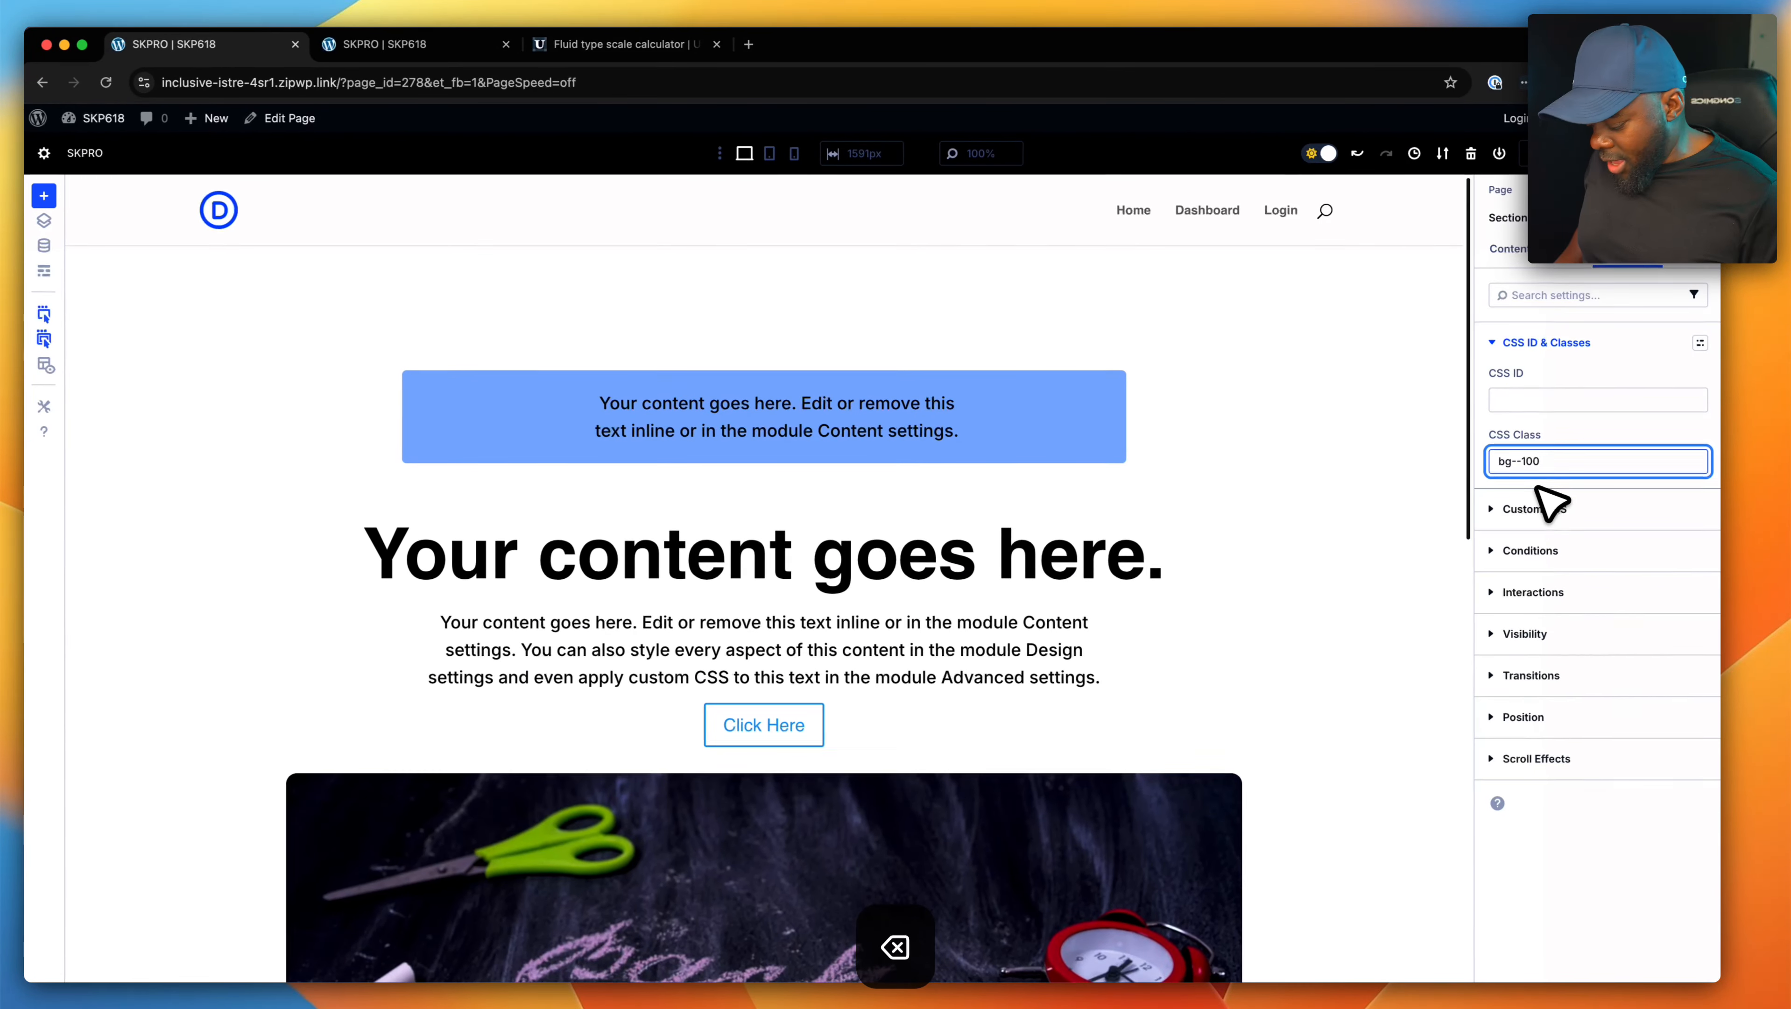
{"action": "type", "text": "g"}
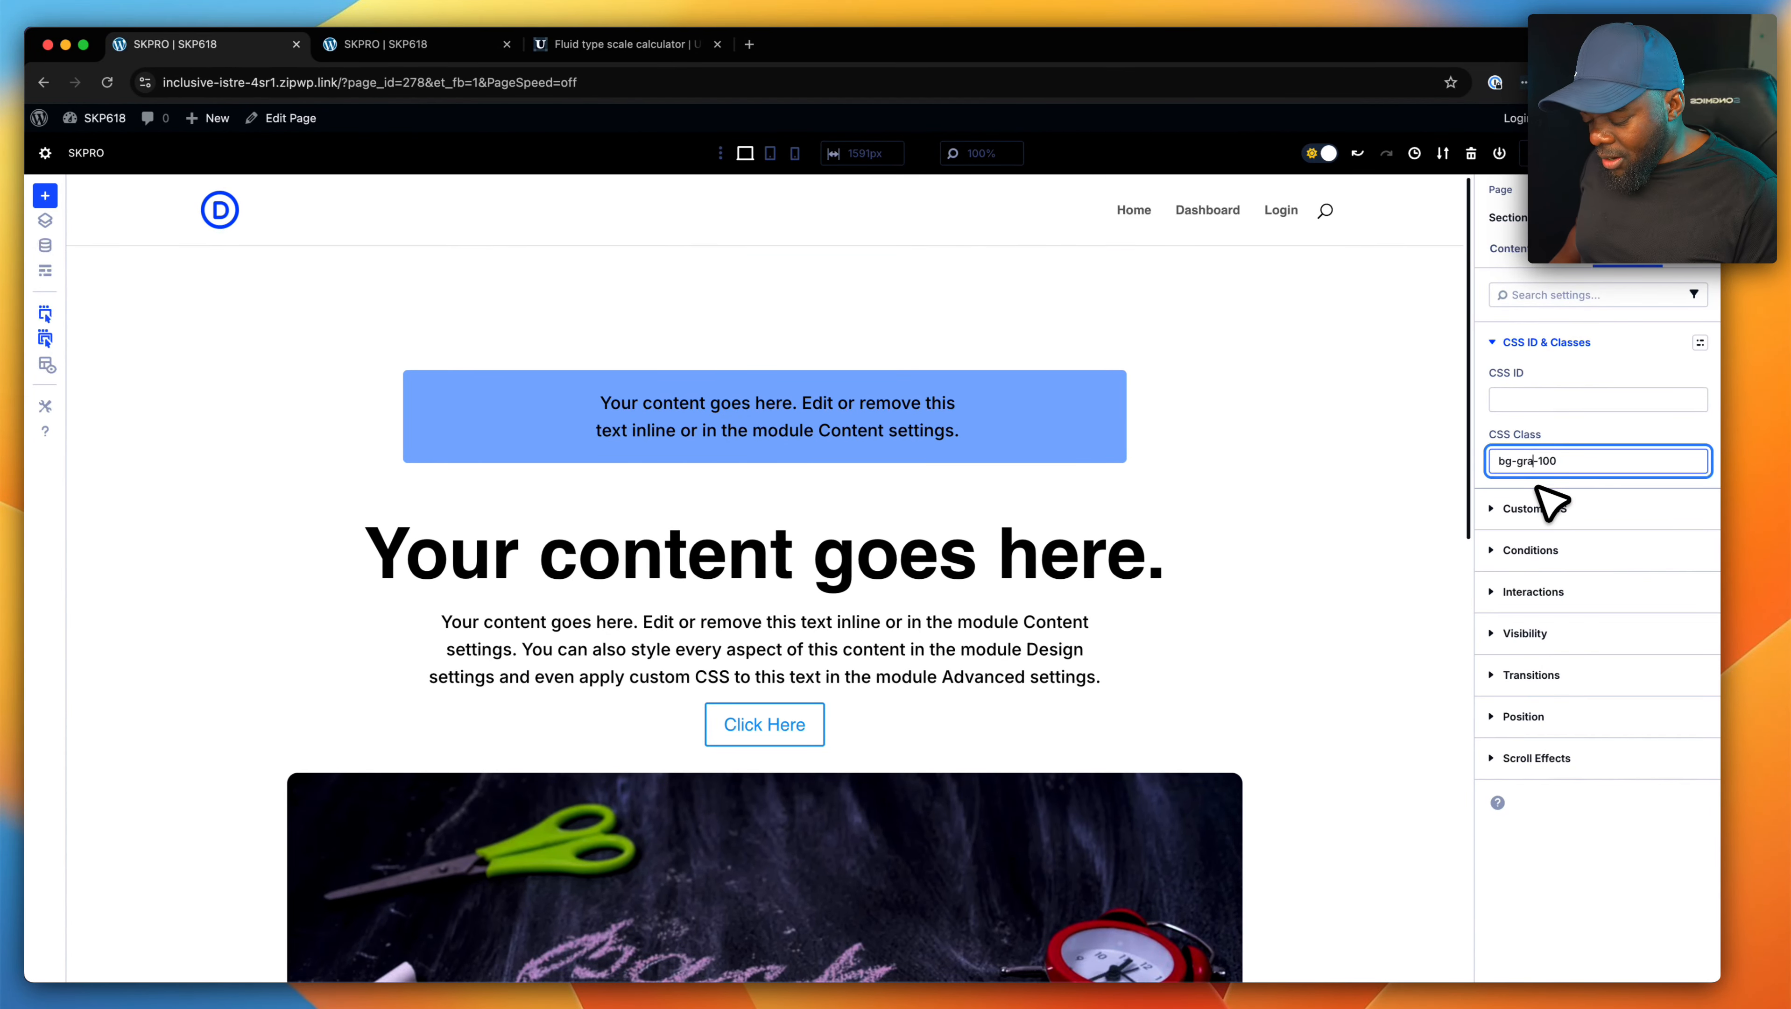
{"action": "type", "text": "ray"}
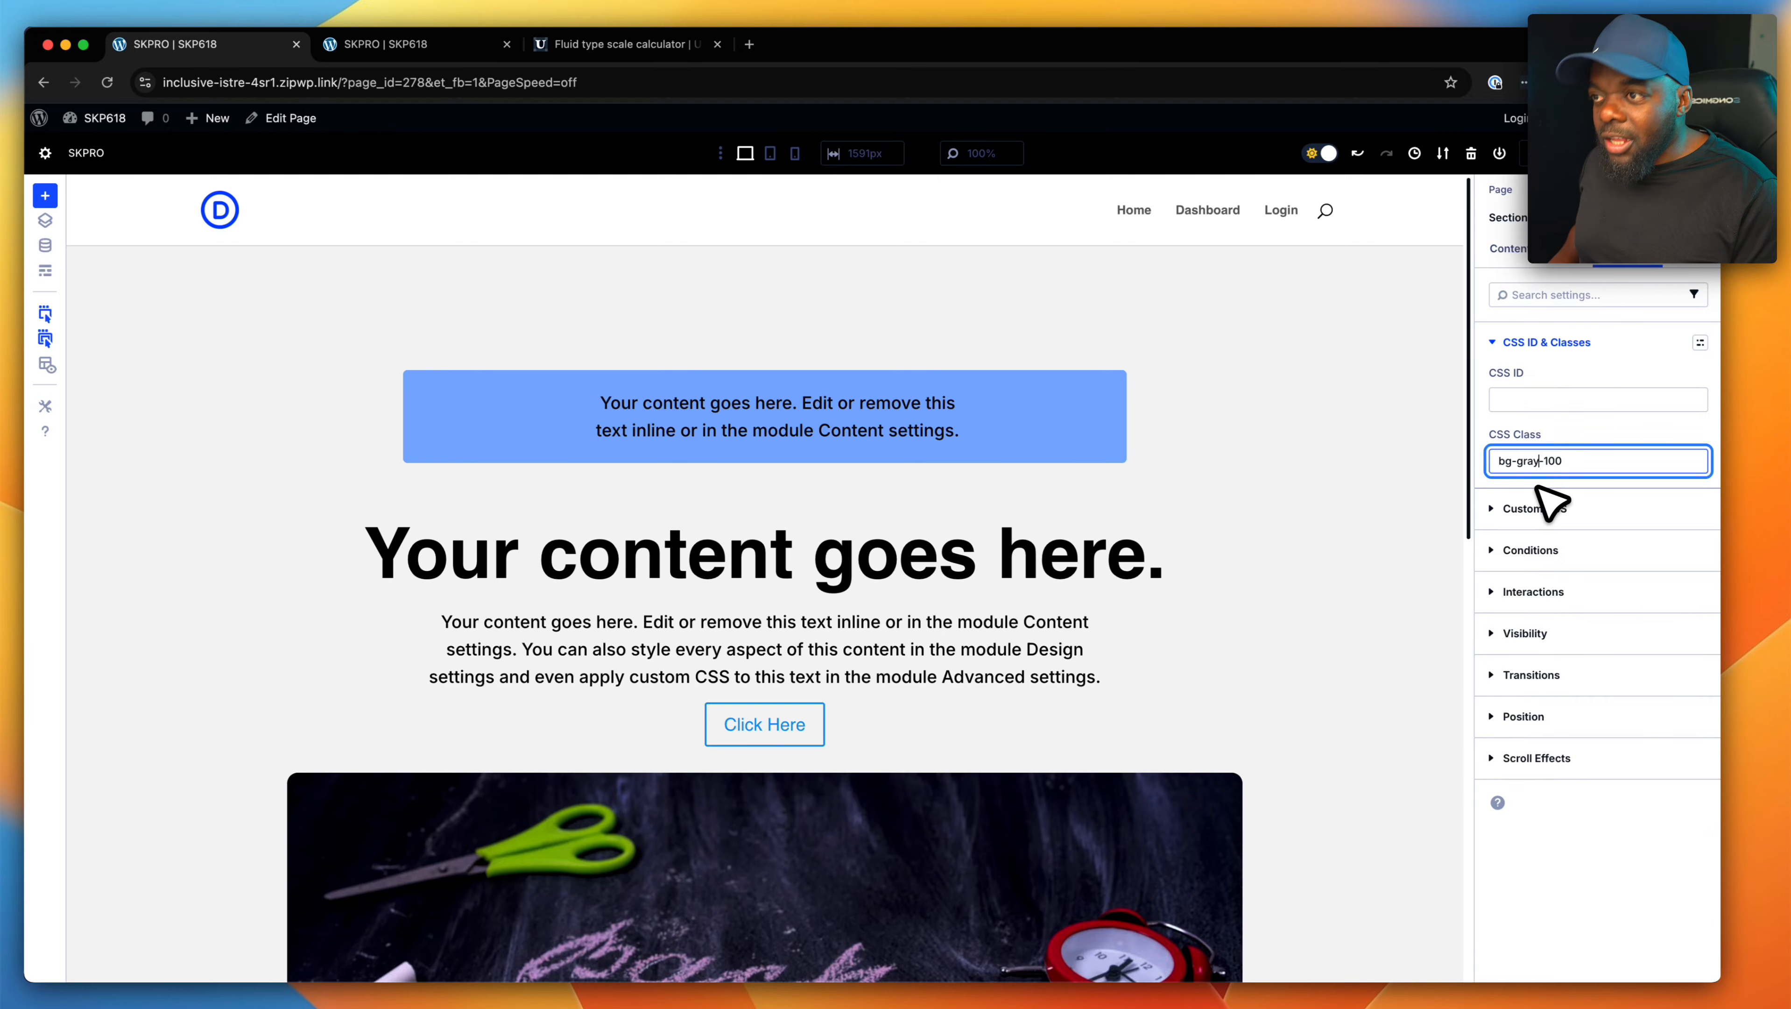
- Change the section's background class to "bg-gray-800" and check the blurb cards against it
{"action": "left_click", "coordinate": [1547, 462]}
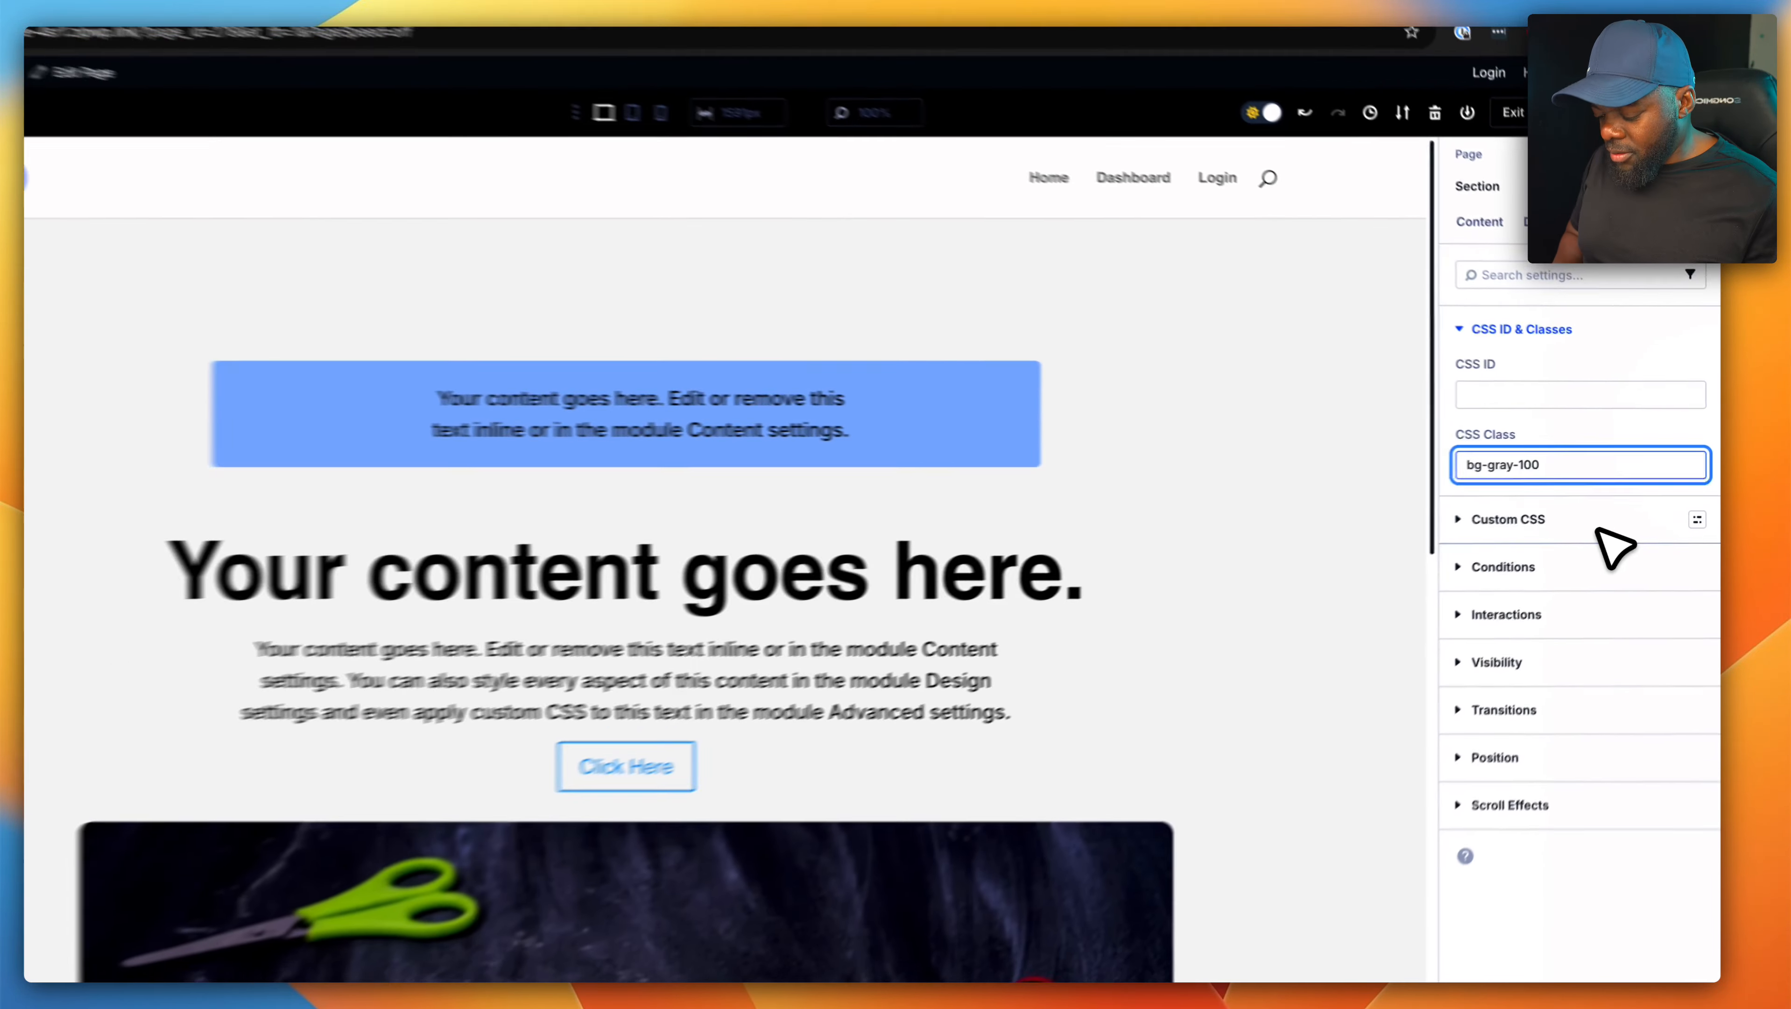
{"action": "key", "text": "BackSpace"}
{"action": "type", "text": "8"}
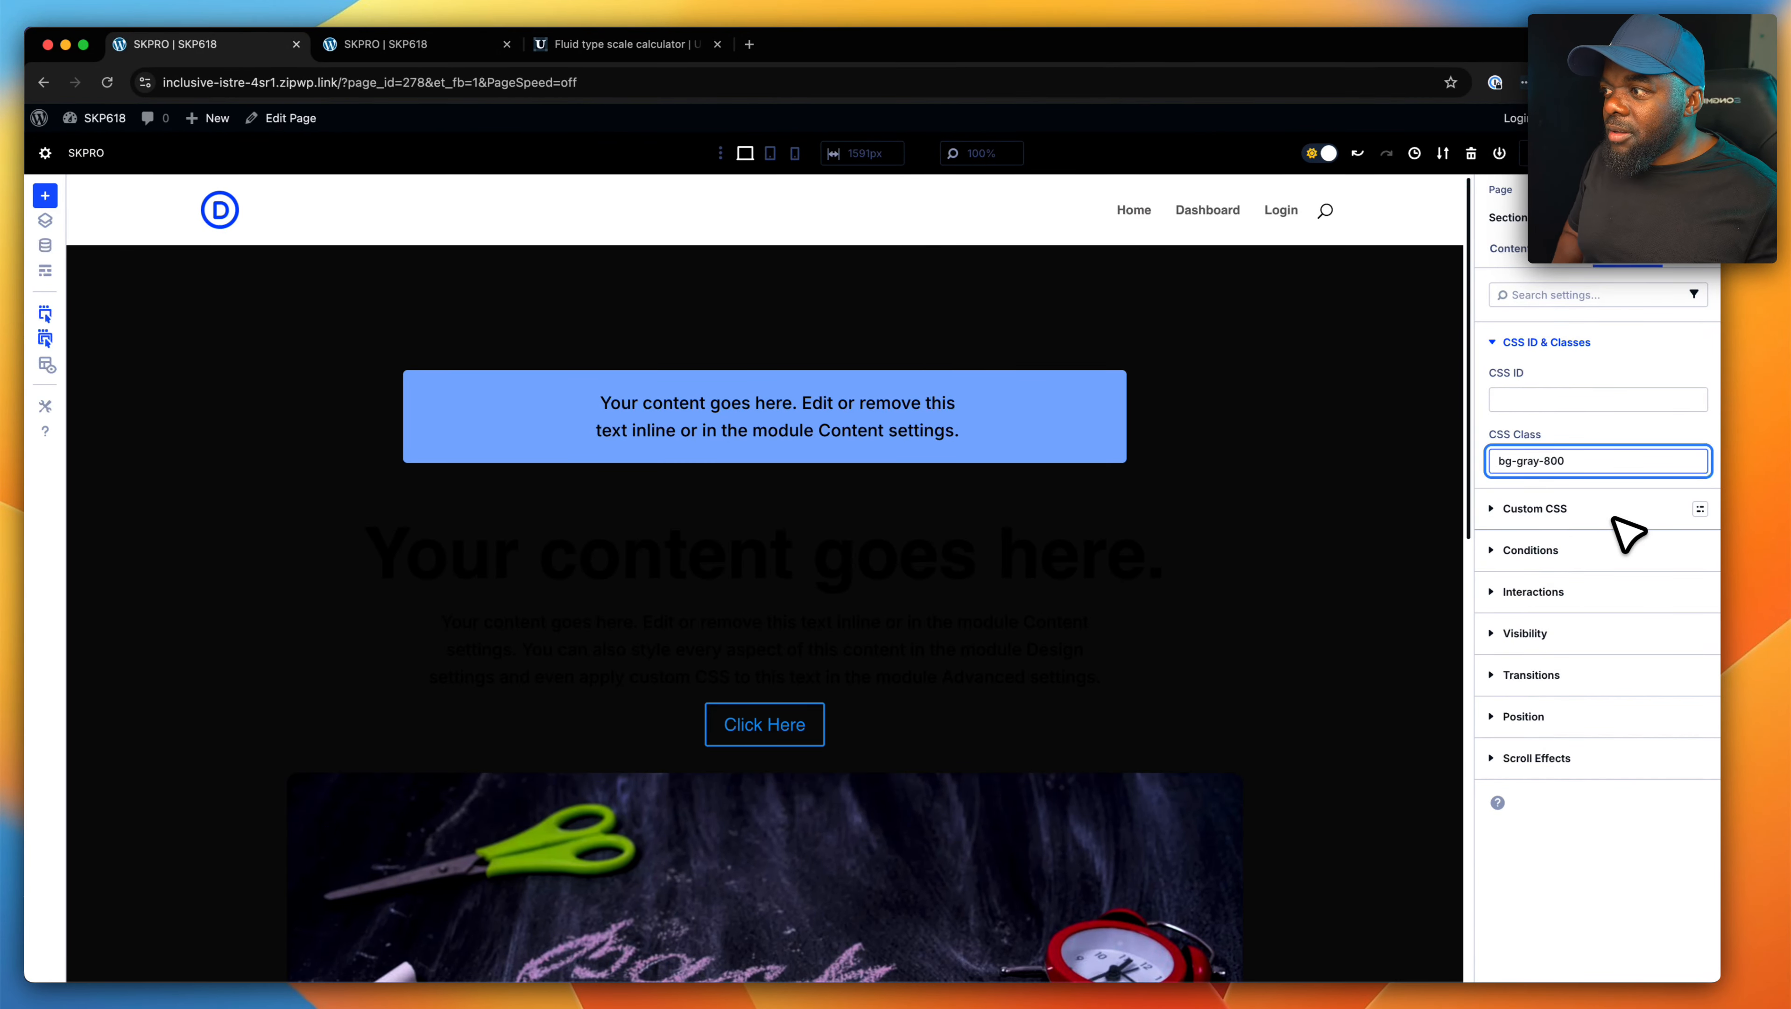
{"action": "scroll", "coordinate": [1378, 611], "scroll_direction": "down", "scroll_amount": 10}
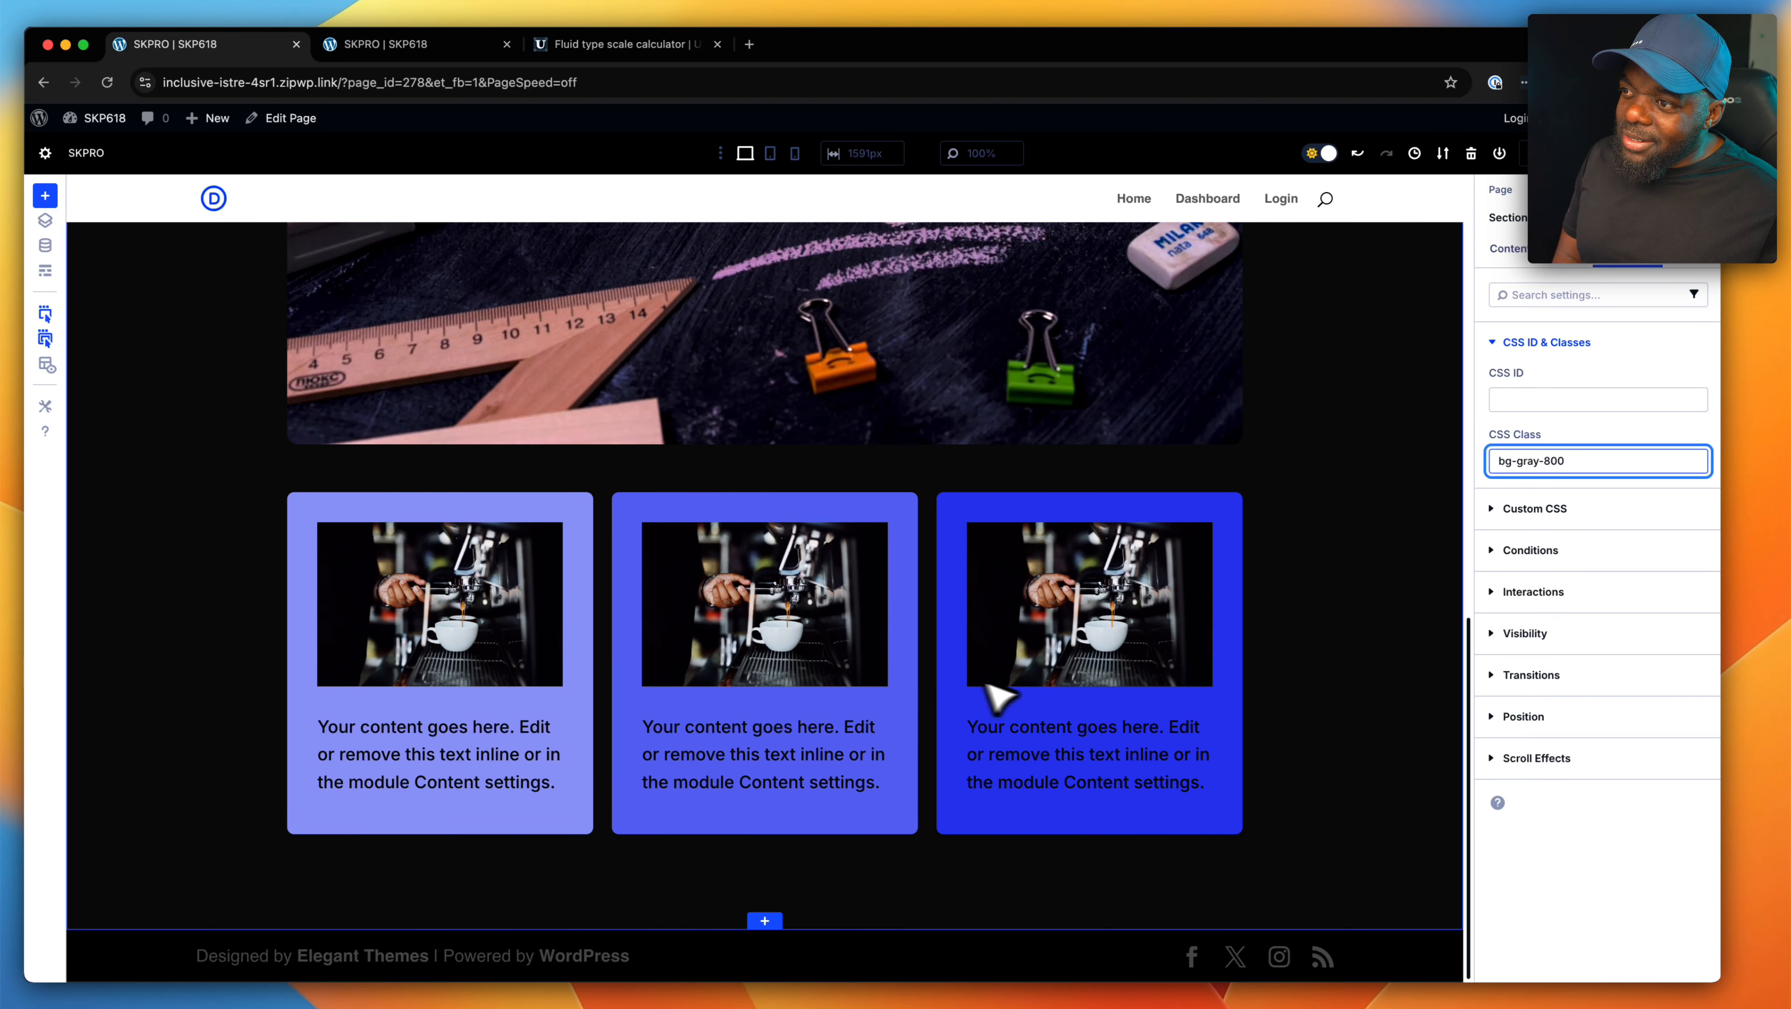
- Append the text color class "text-pri-100" to the large heading's CSS classes
{"action": "scroll", "coordinate": [1364, 565], "scroll_direction": "up", "scroll_amount": 10}
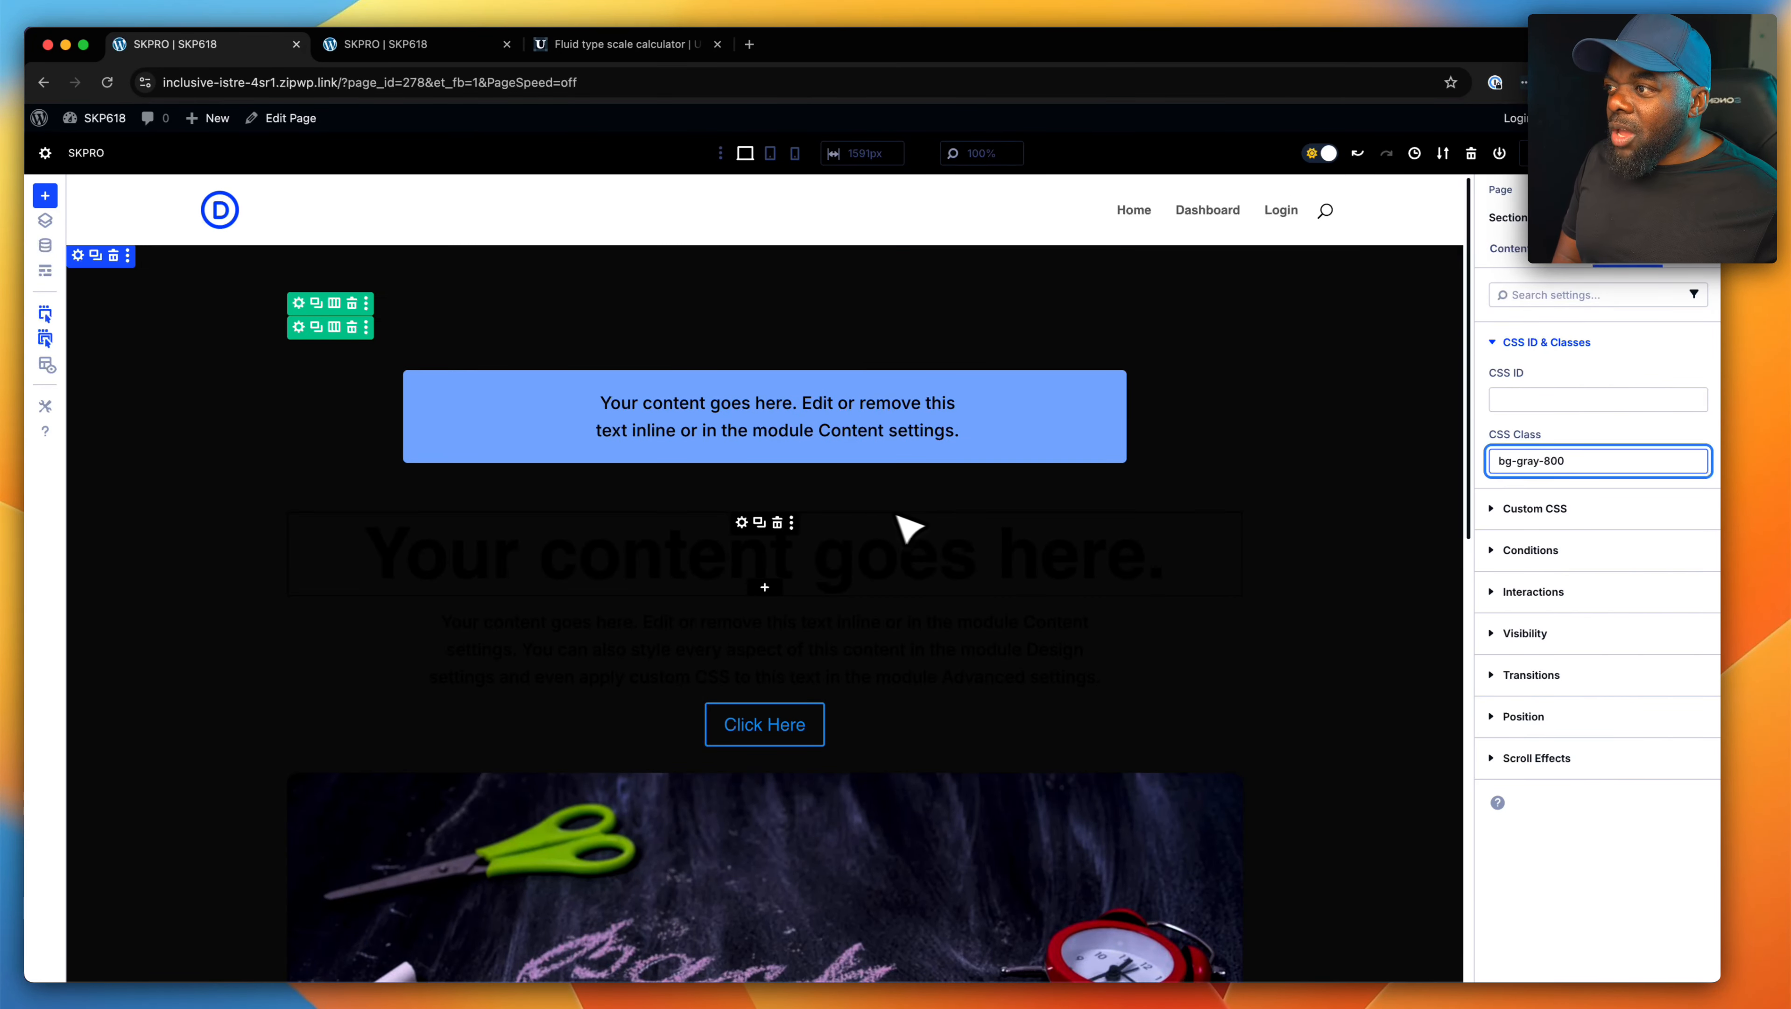
{"action": "left_click", "coordinate": [743, 524]}
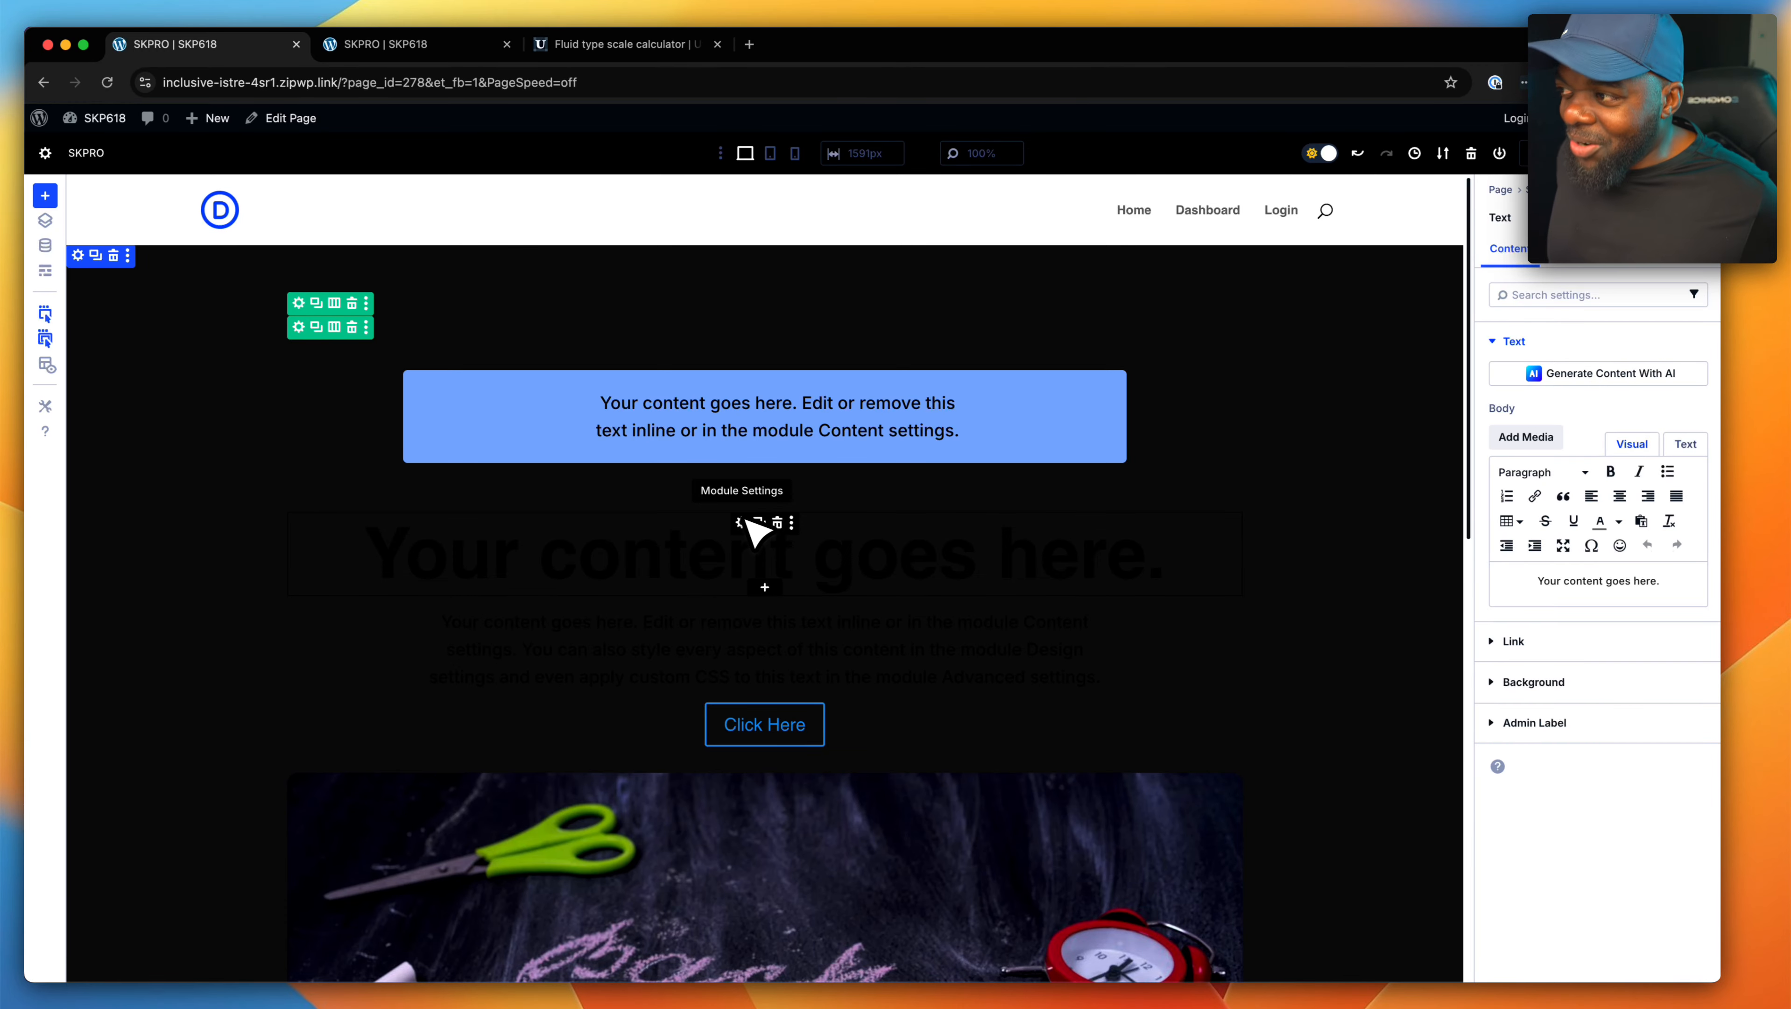
{"action": "left_click", "coordinate": [743, 524]}
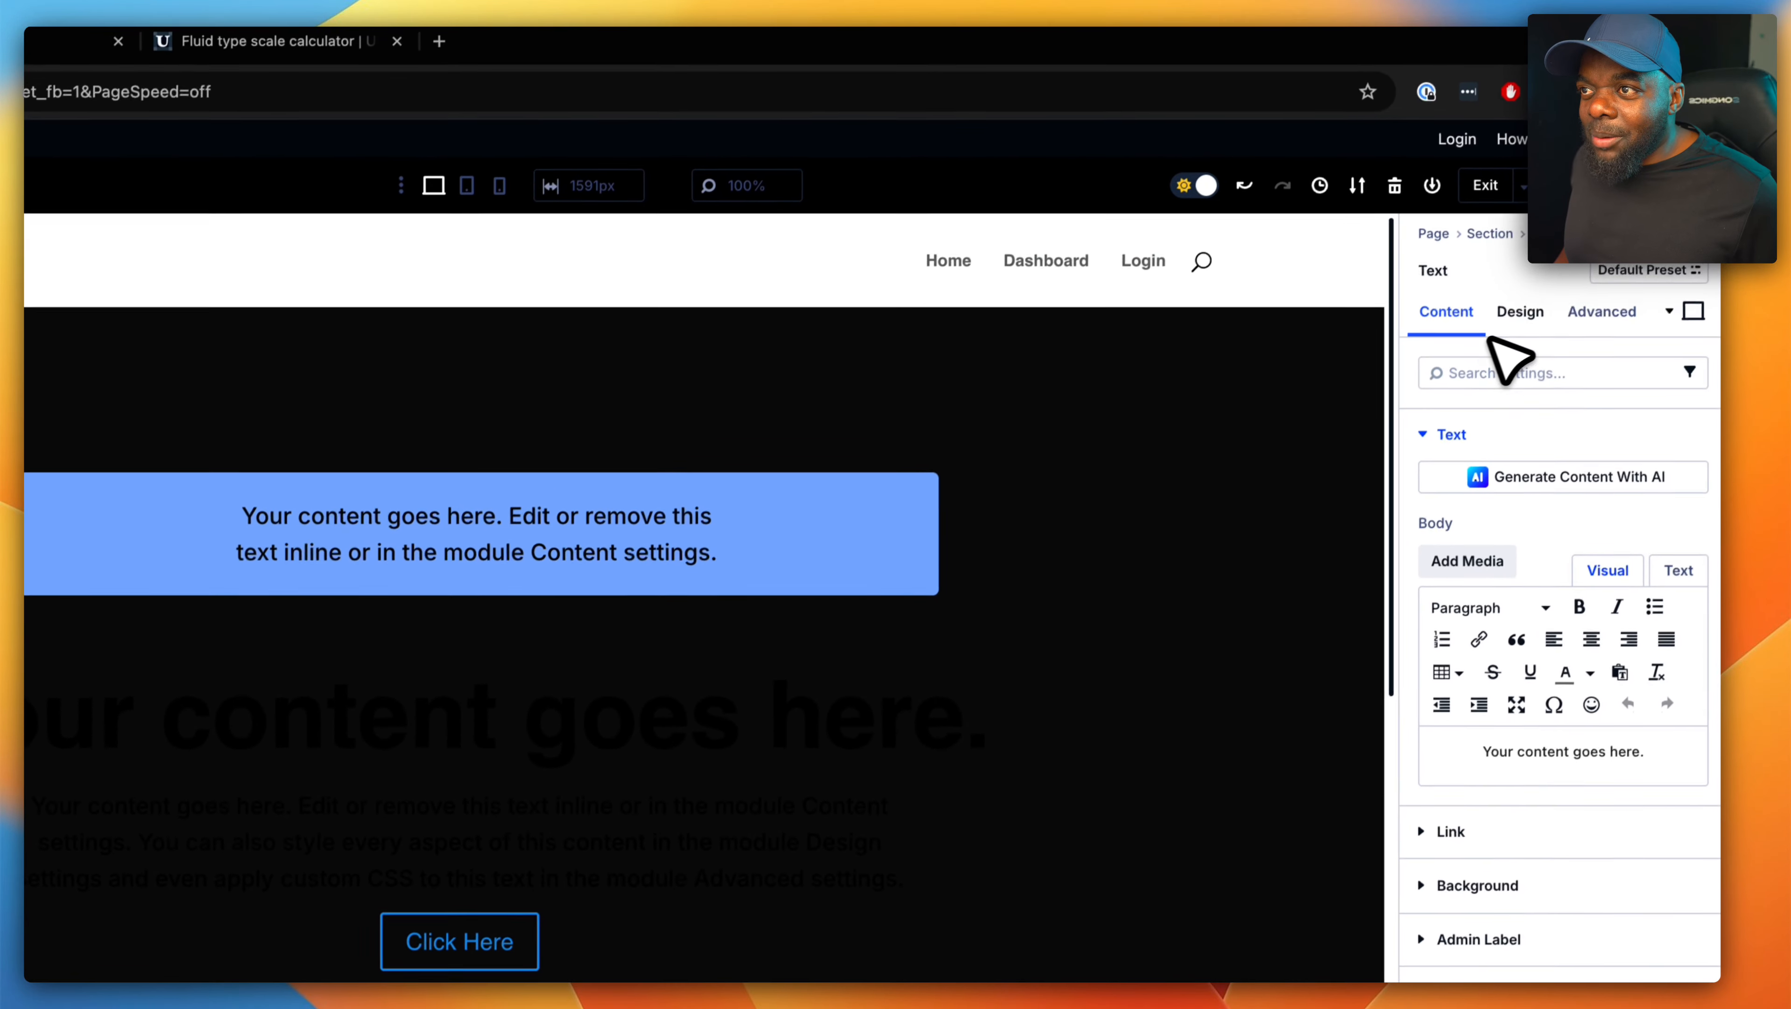
{"action": "left_click", "coordinate": [1615, 283]}
{"action": "left_click", "coordinate": [1530, 443]}
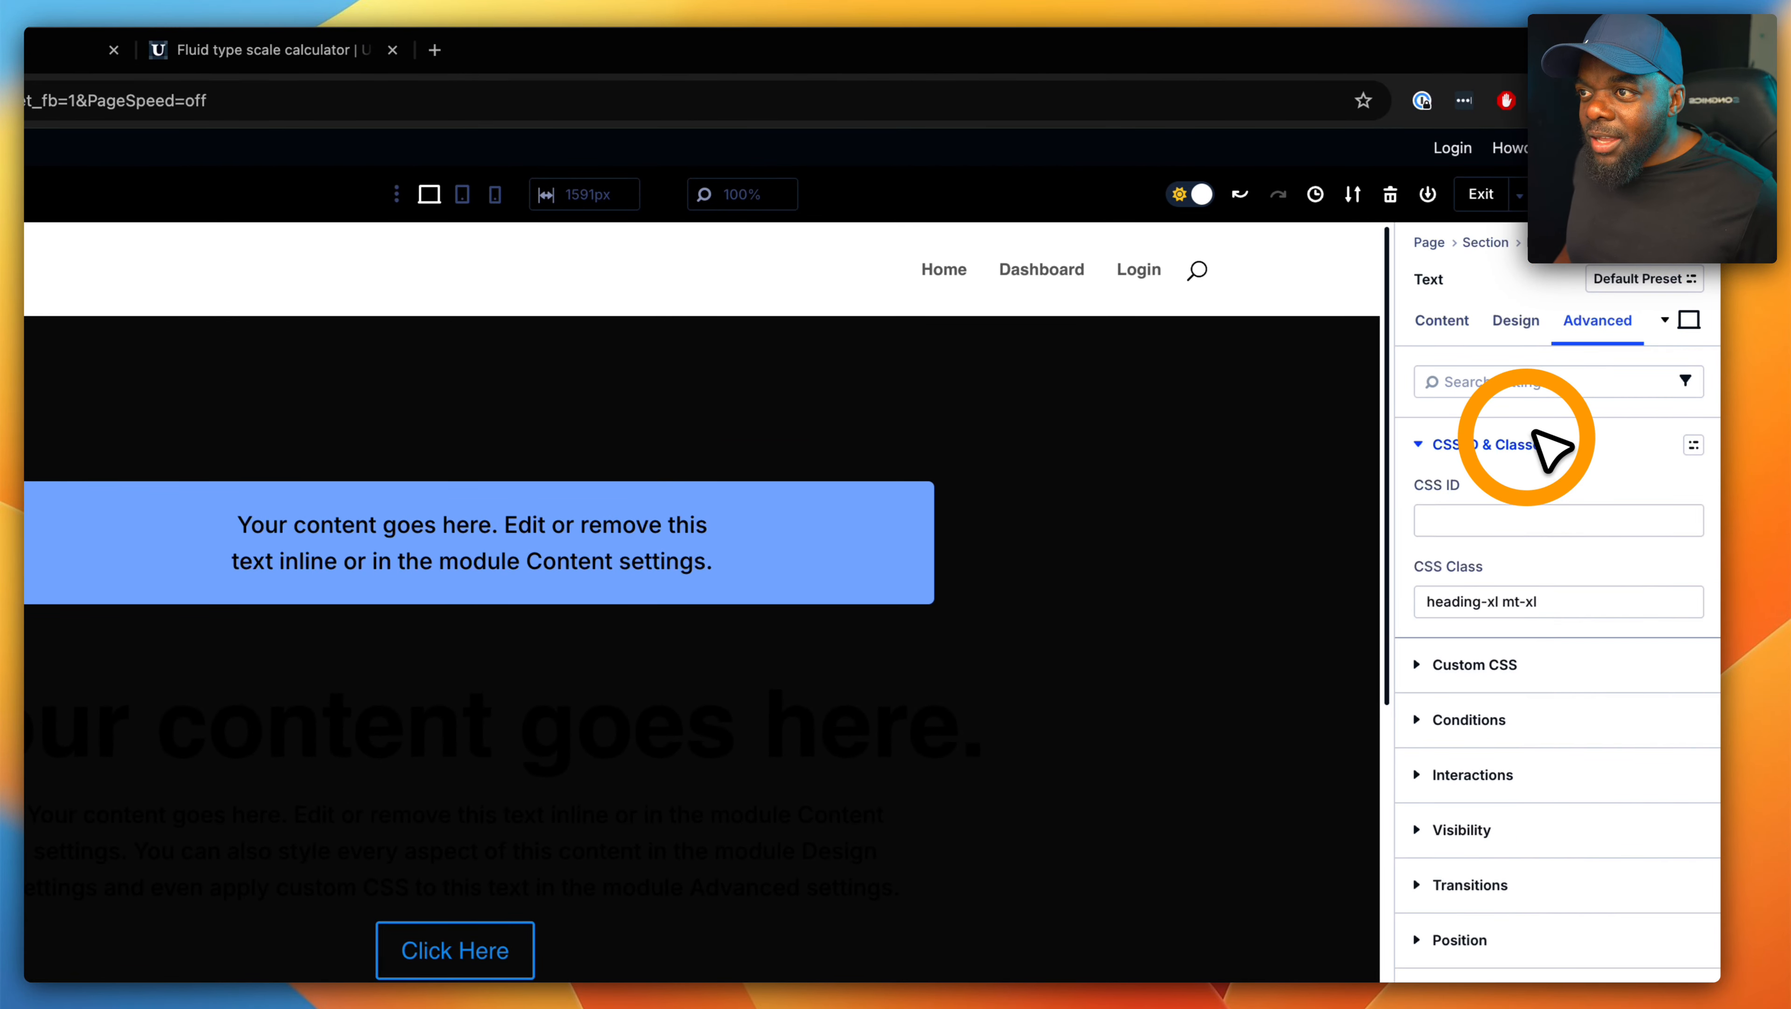
{"action": "left_click", "coordinate": [1589, 599]}
{"action": "type", "text": "text-pri"}
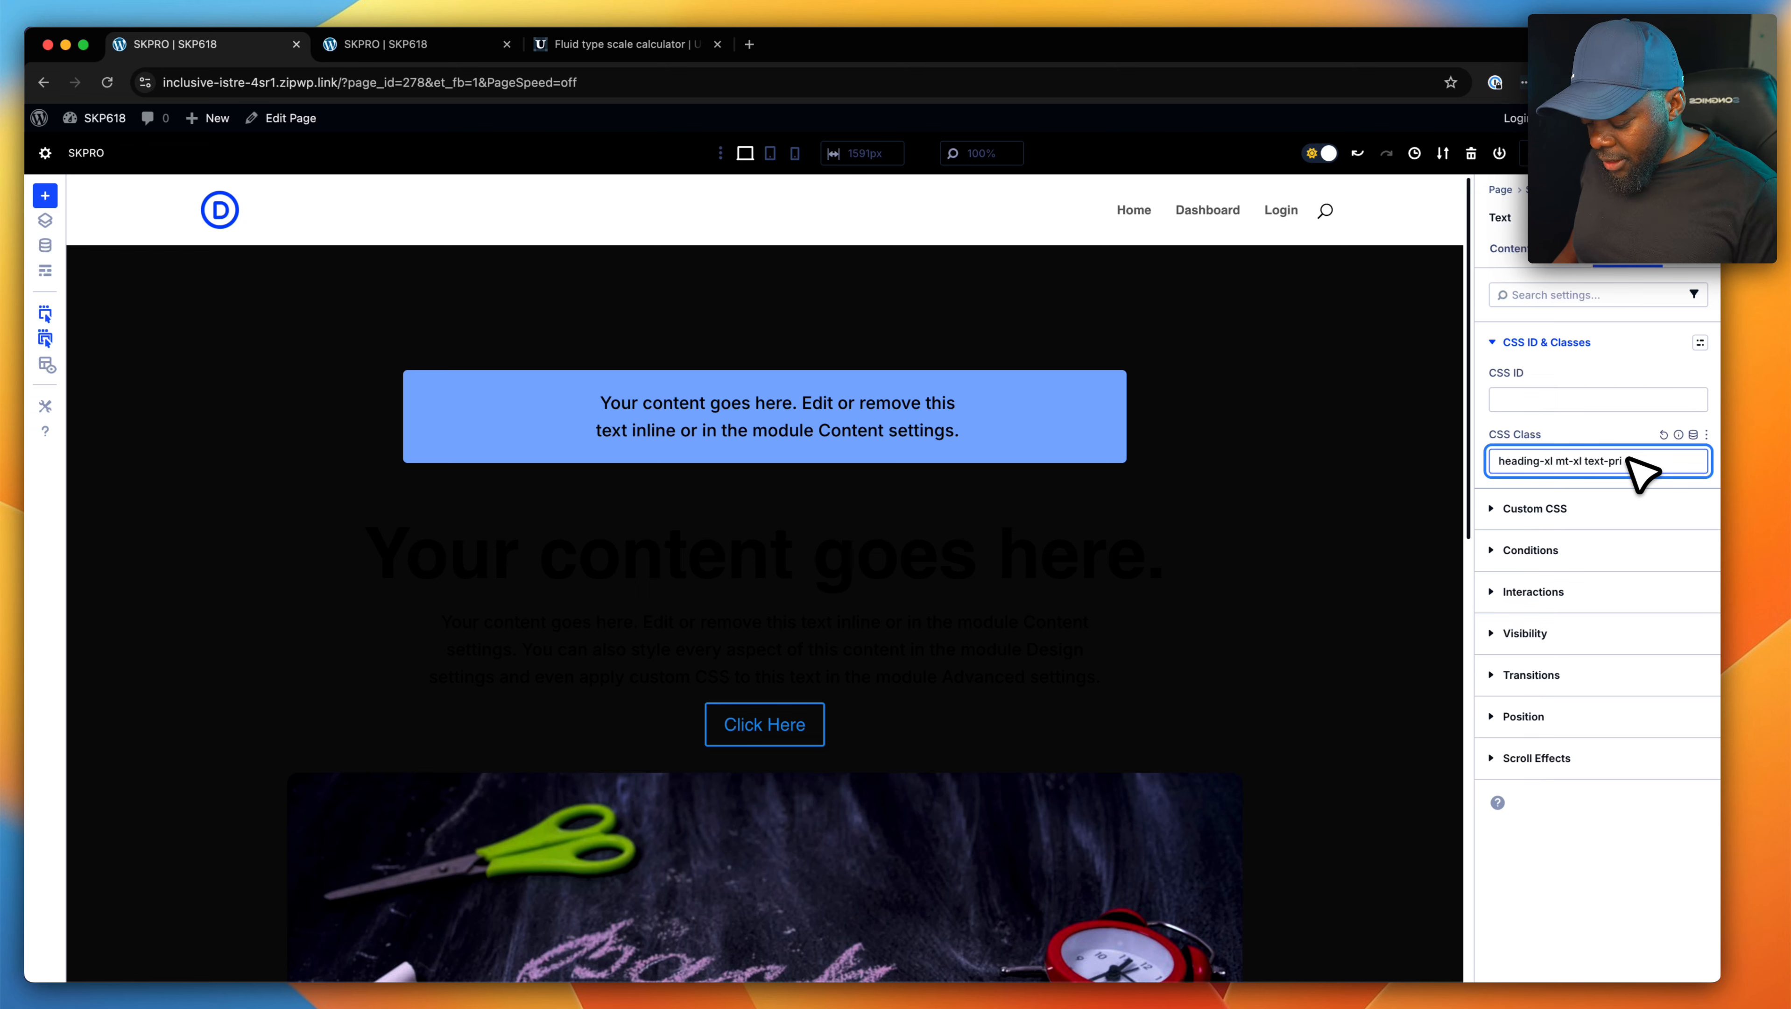
{"action": "type", "text": "-200"}
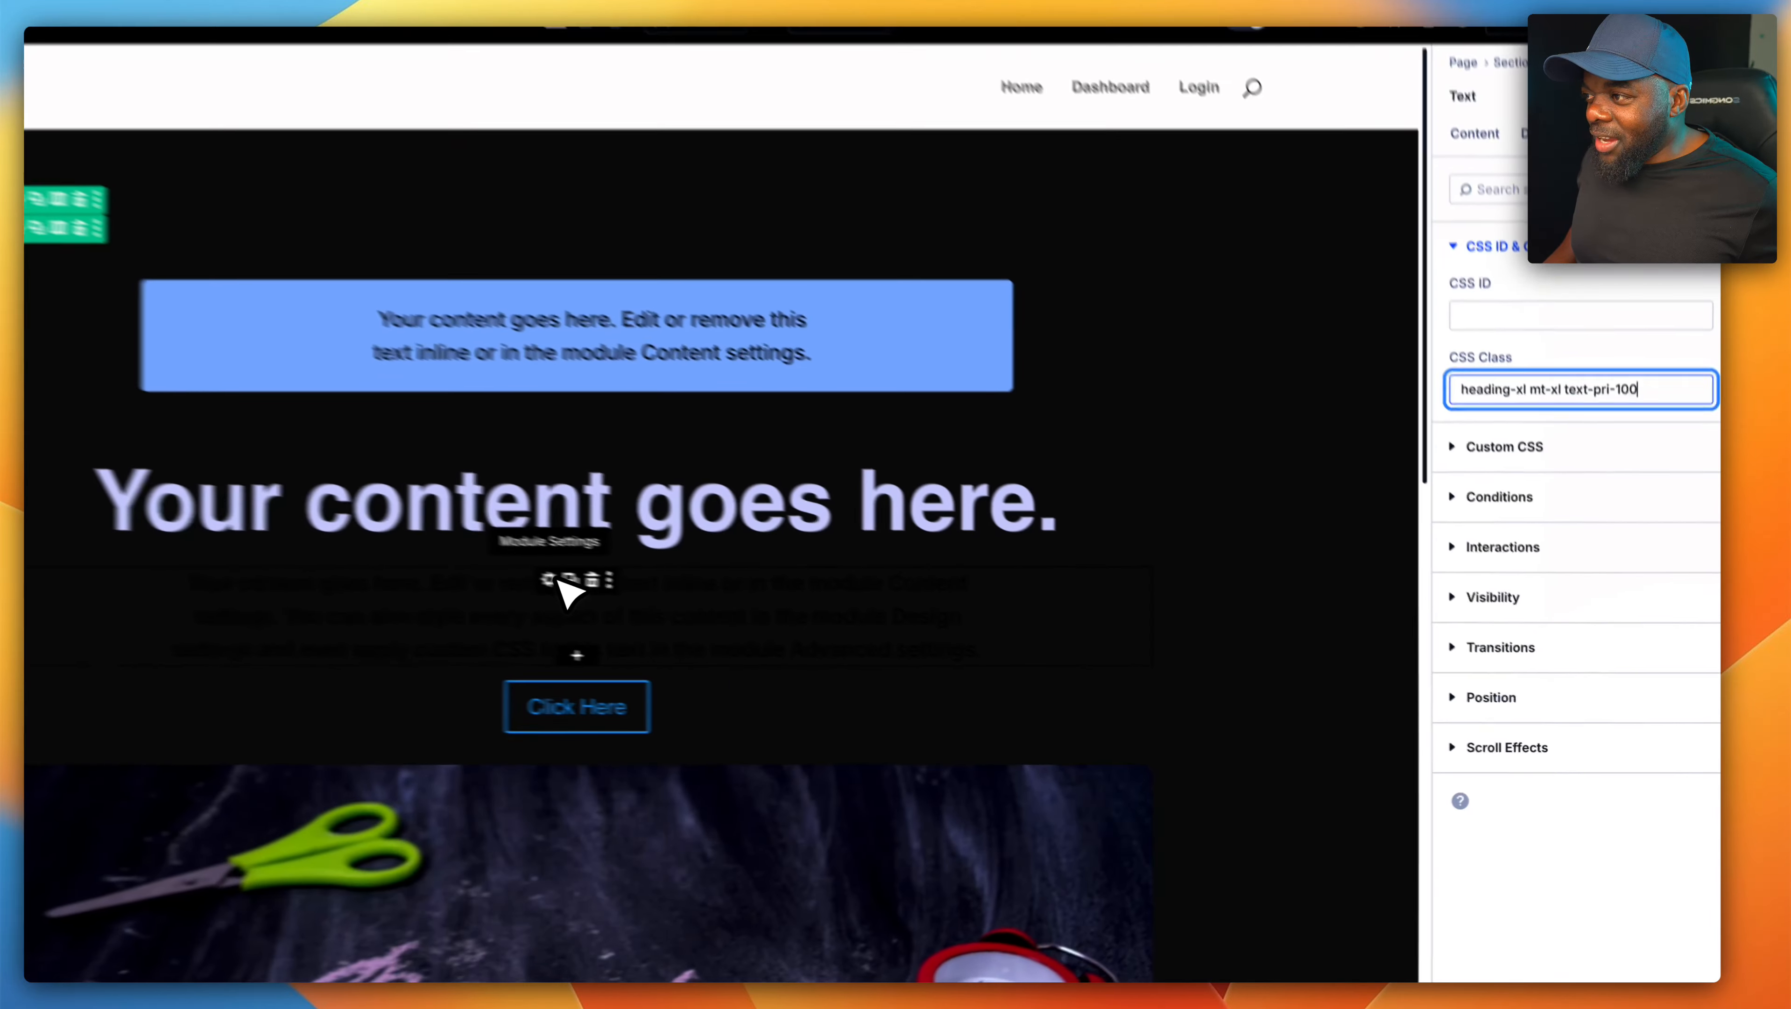
- Append "text-pri-100" to the CSS classes of the paragraph below the heading and check the page down to the cards
{"action": "left_click", "coordinate": [552, 580]}
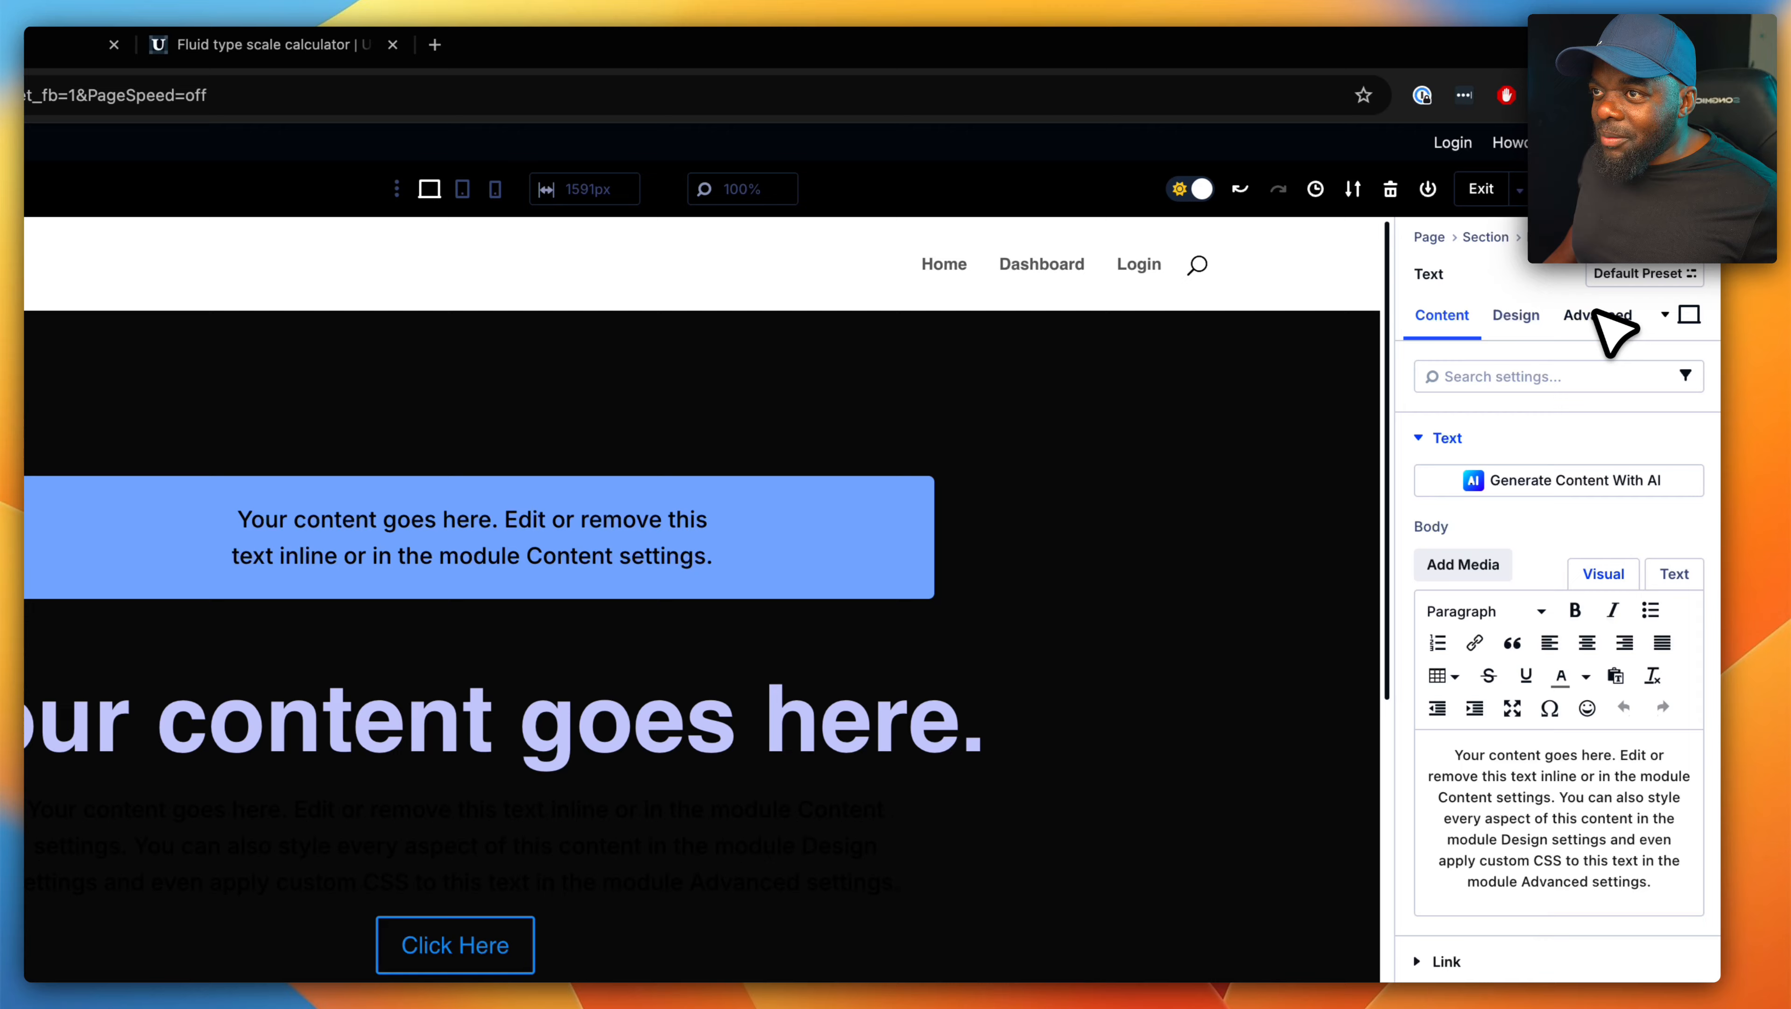
{"action": "left_click", "coordinate": [1597, 315]}
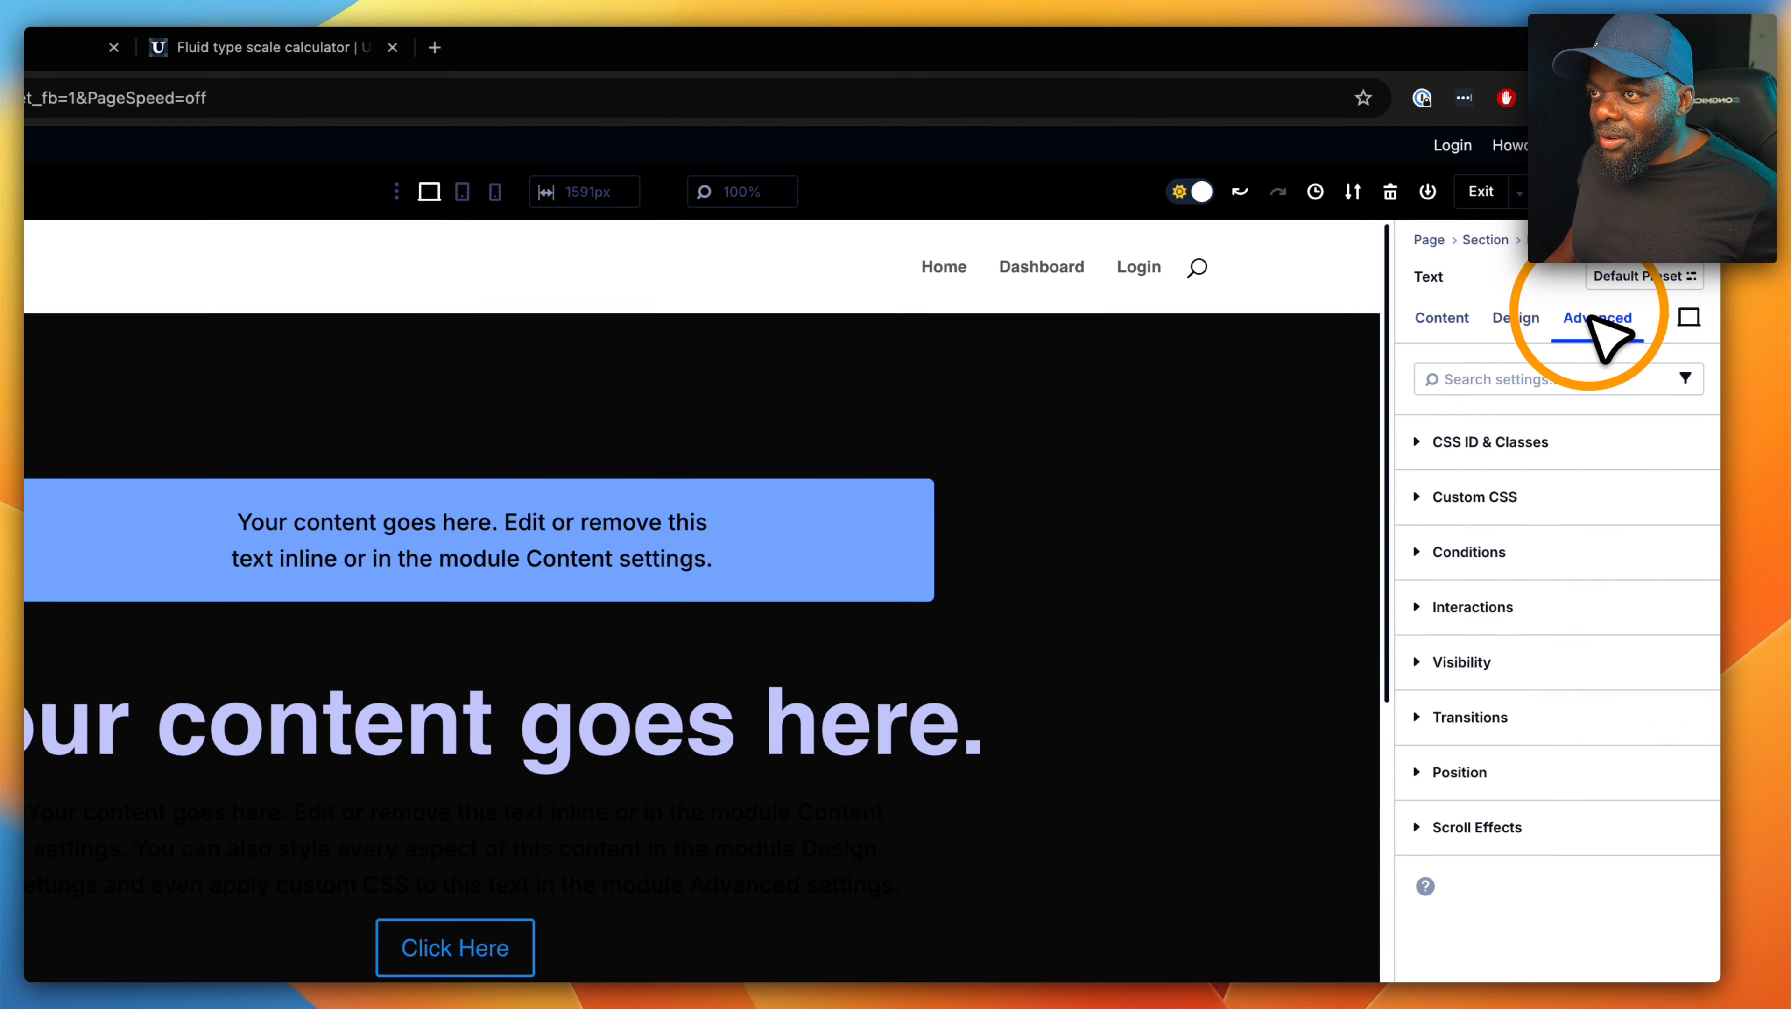
{"action": "left_click", "coordinate": [1547, 442]}
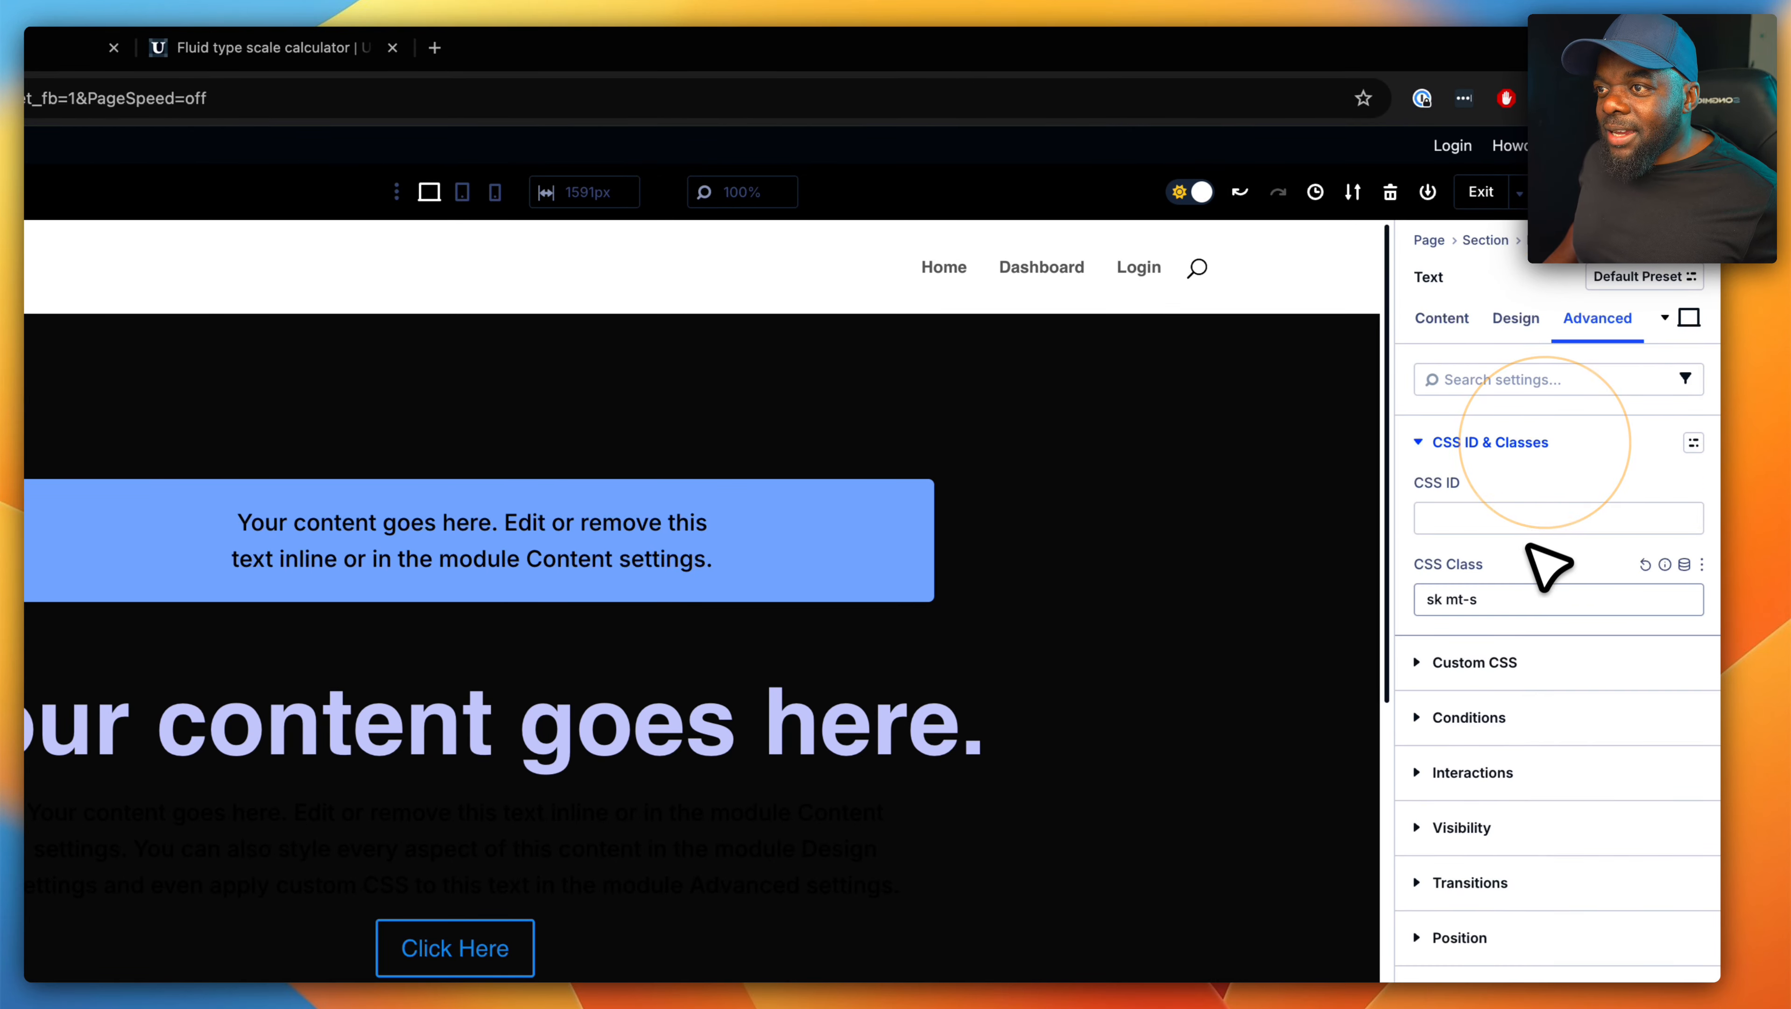
{"action": "left_click", "coordinate": [1523, 599]}
{"action": "type", "text": "text-"}
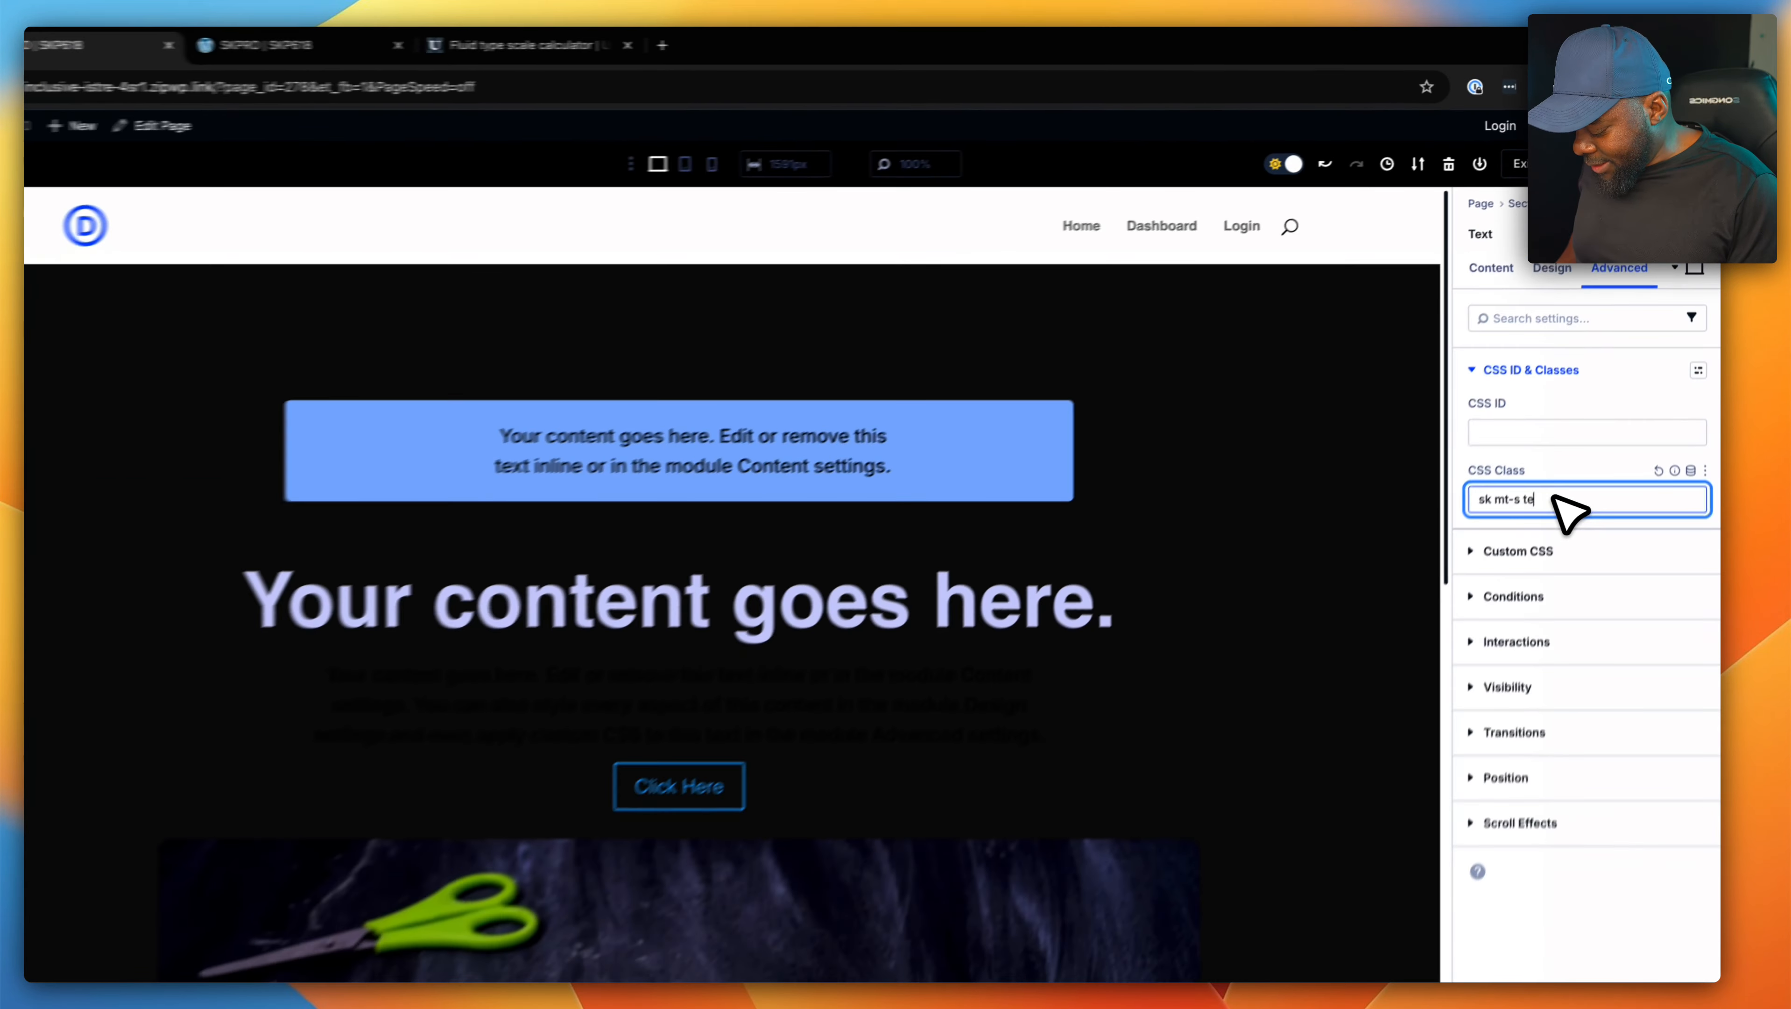
{"action": "type", "text": "pri-1"}
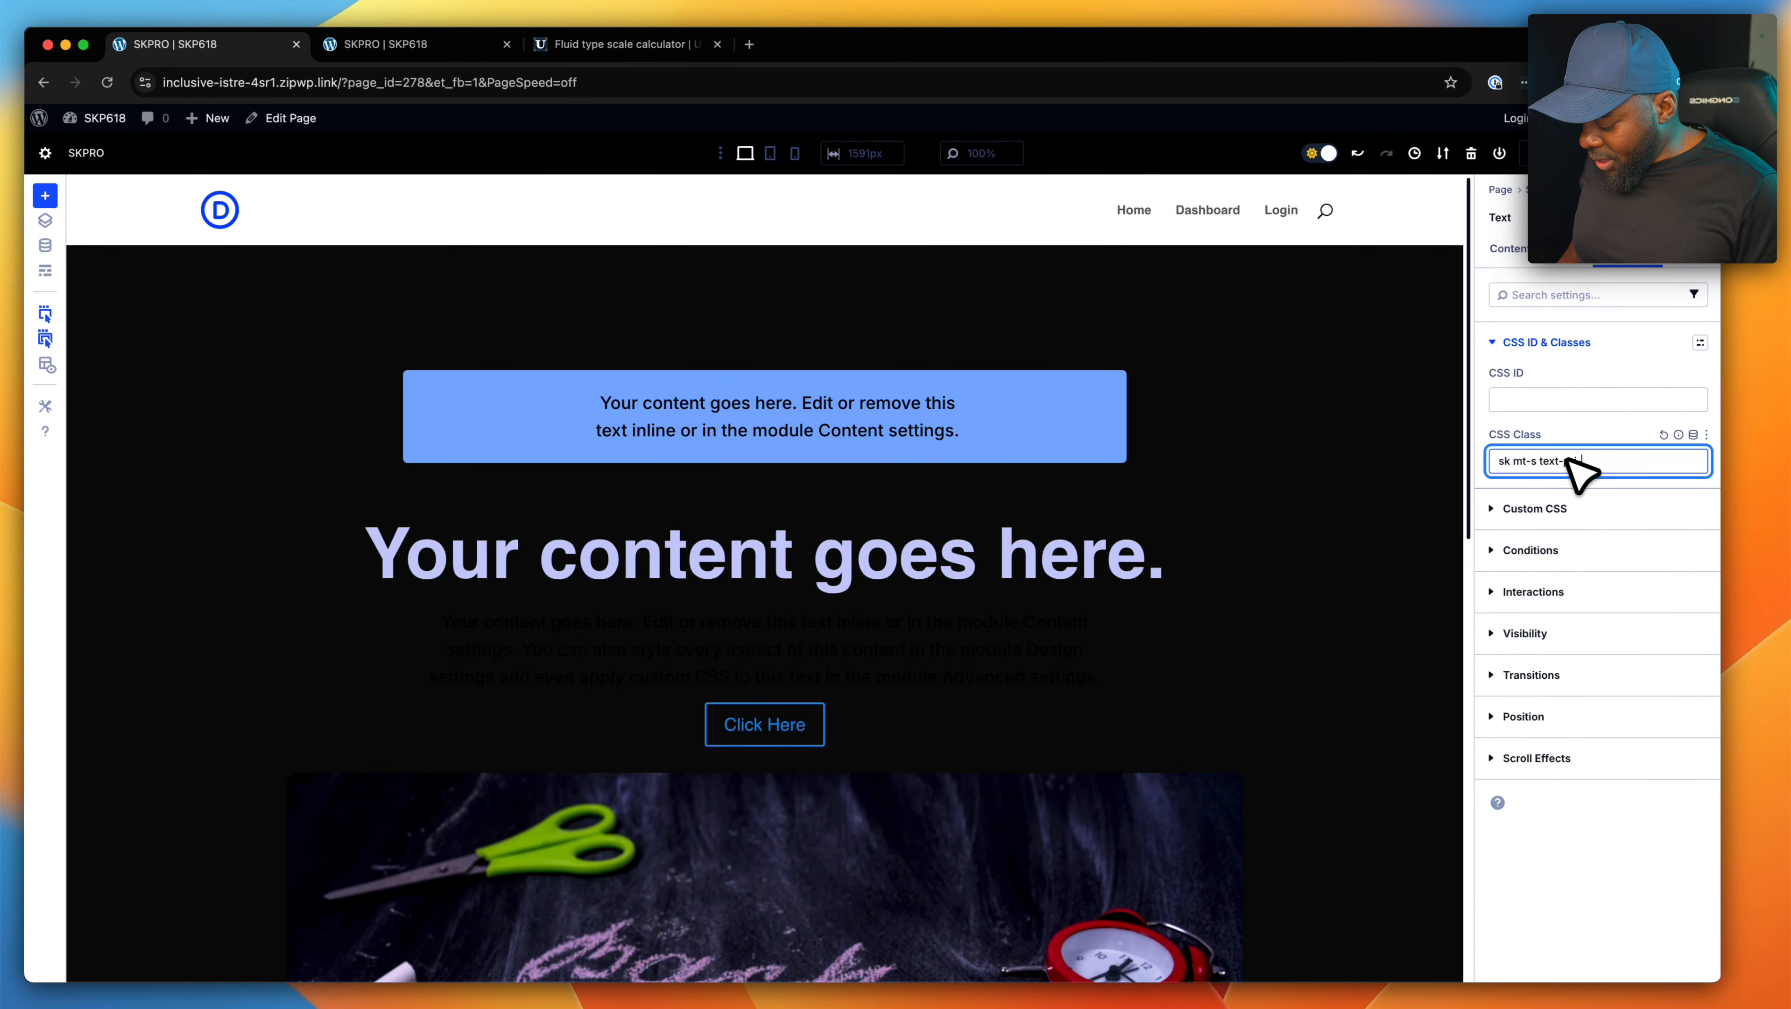
{"action": "type", "text": "00"}
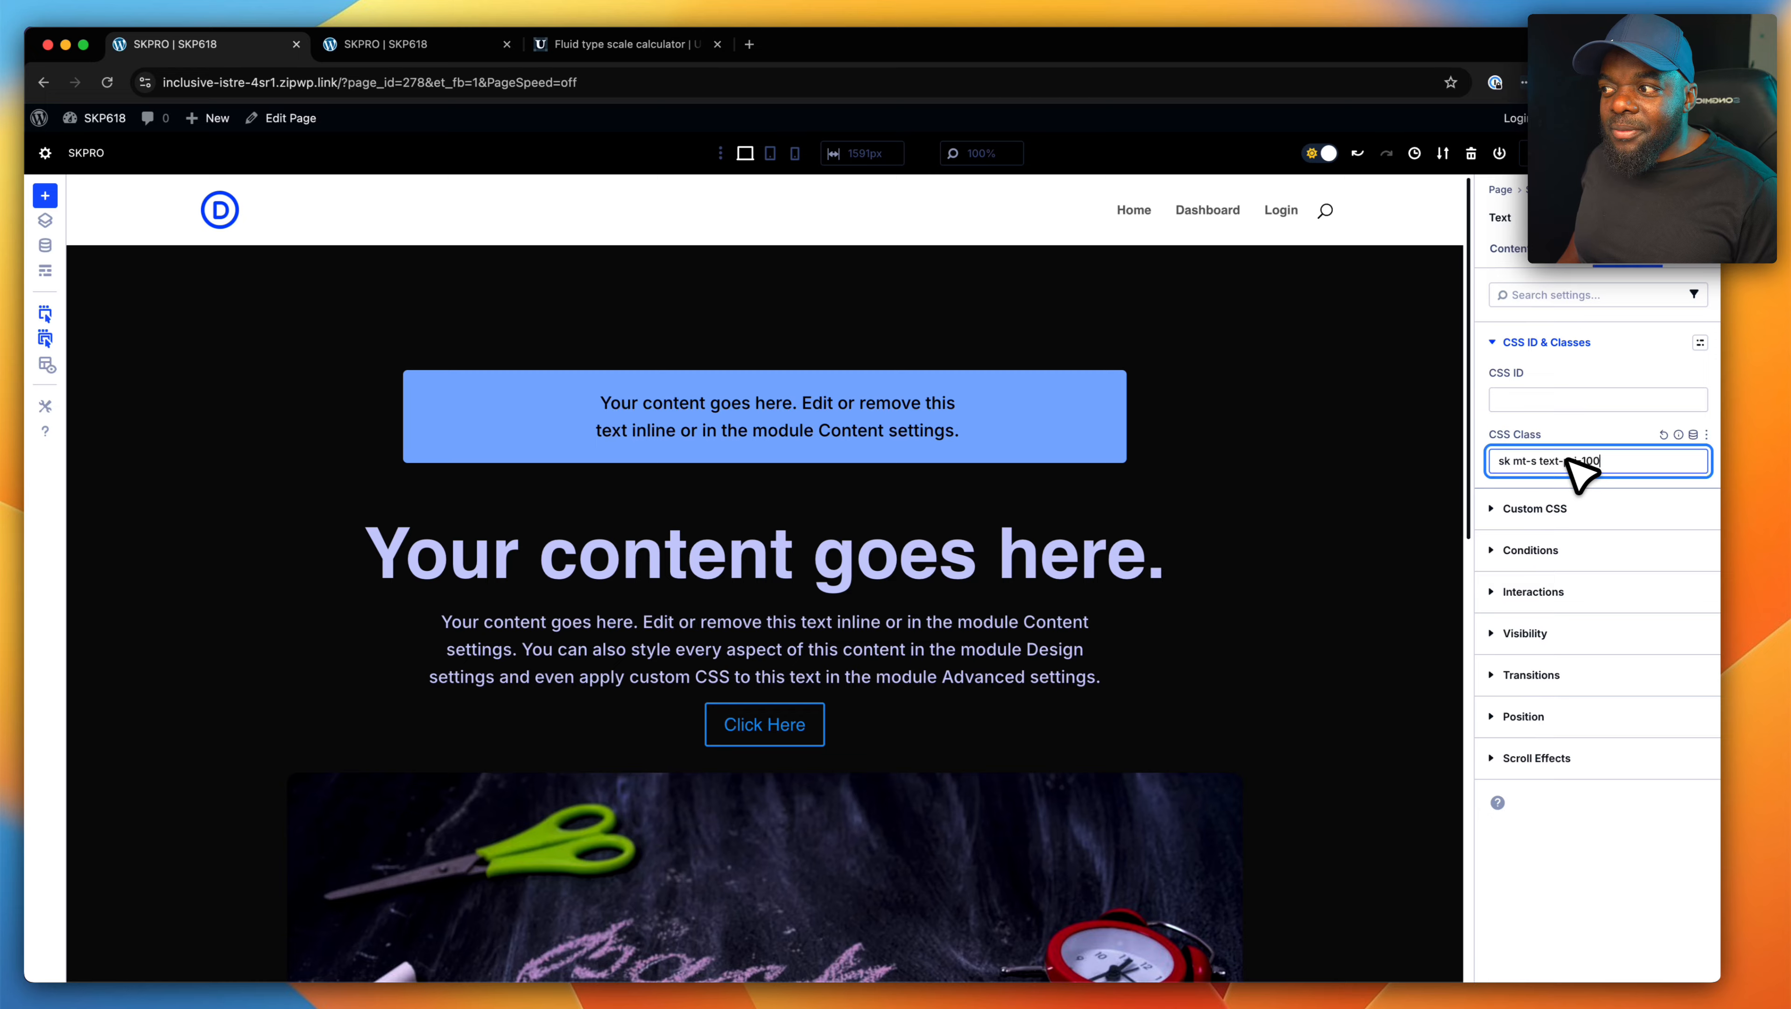
{"action": "scroll", "coordinate": [1373, 646], "scroll_direction": "down", "scroll_amount": 10}
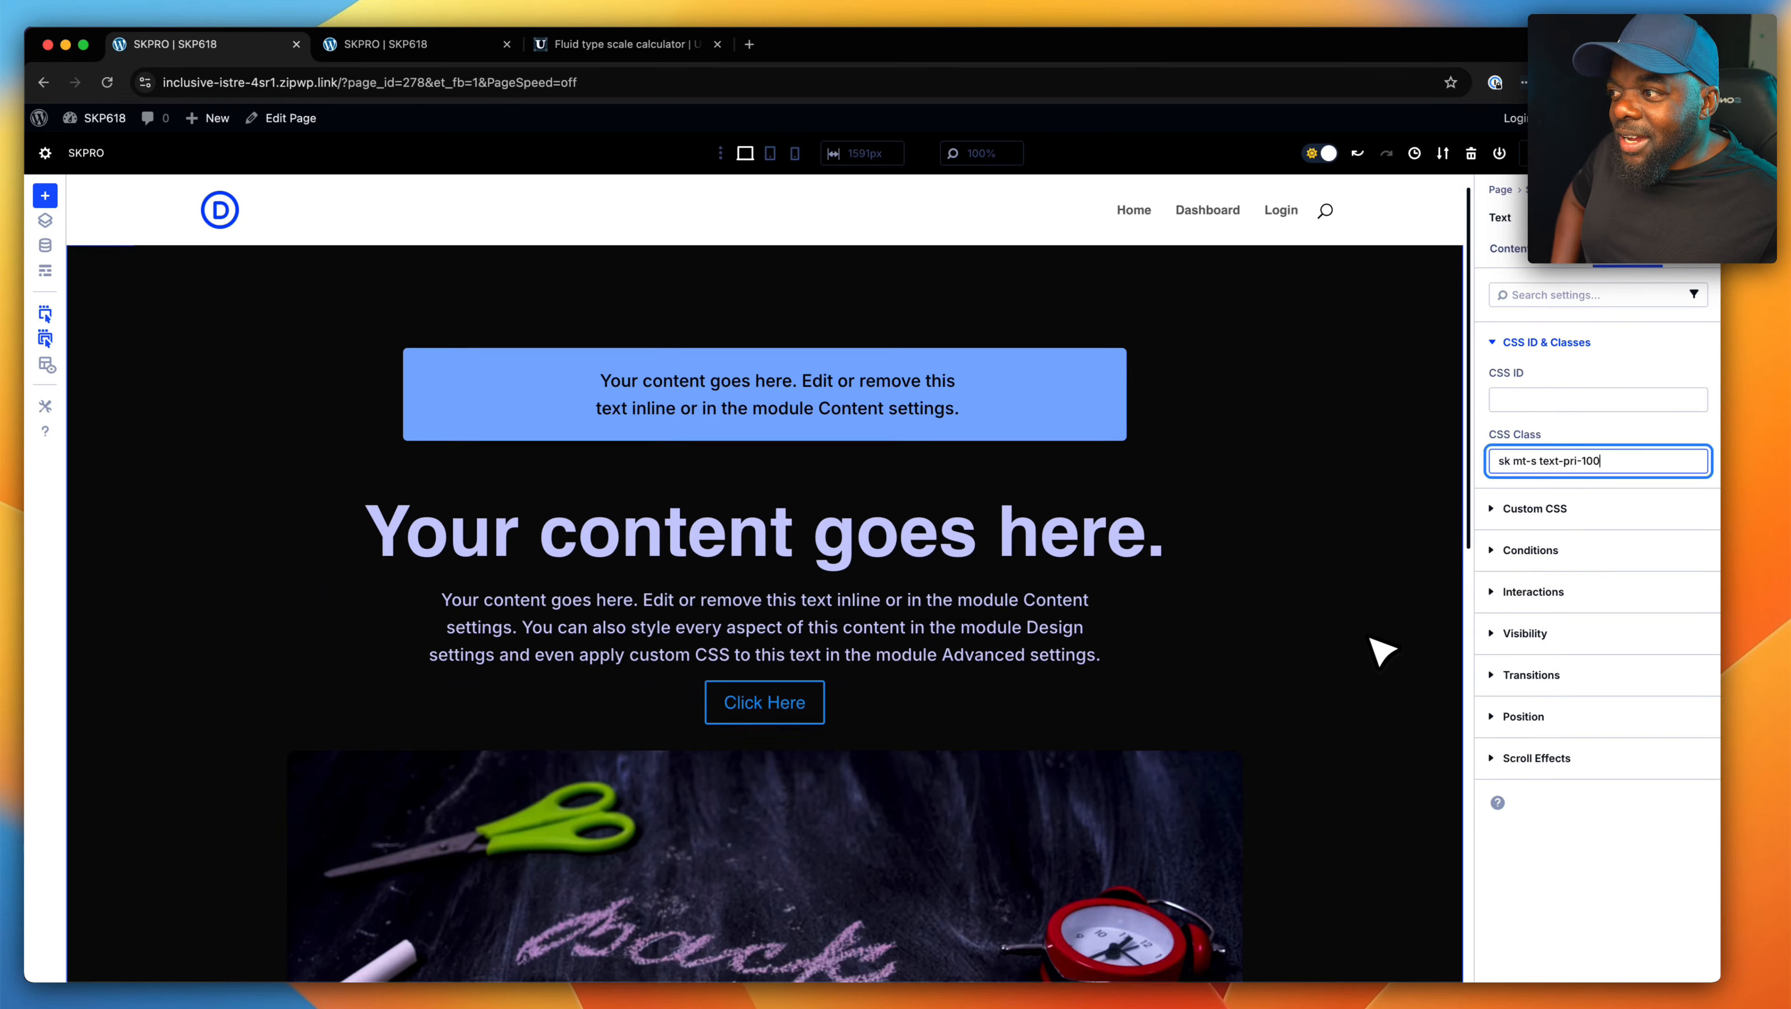
{"action": "scroll", "coordinate": [1364, 667], "scroll_direction": "down", "scroll_amount": 5}
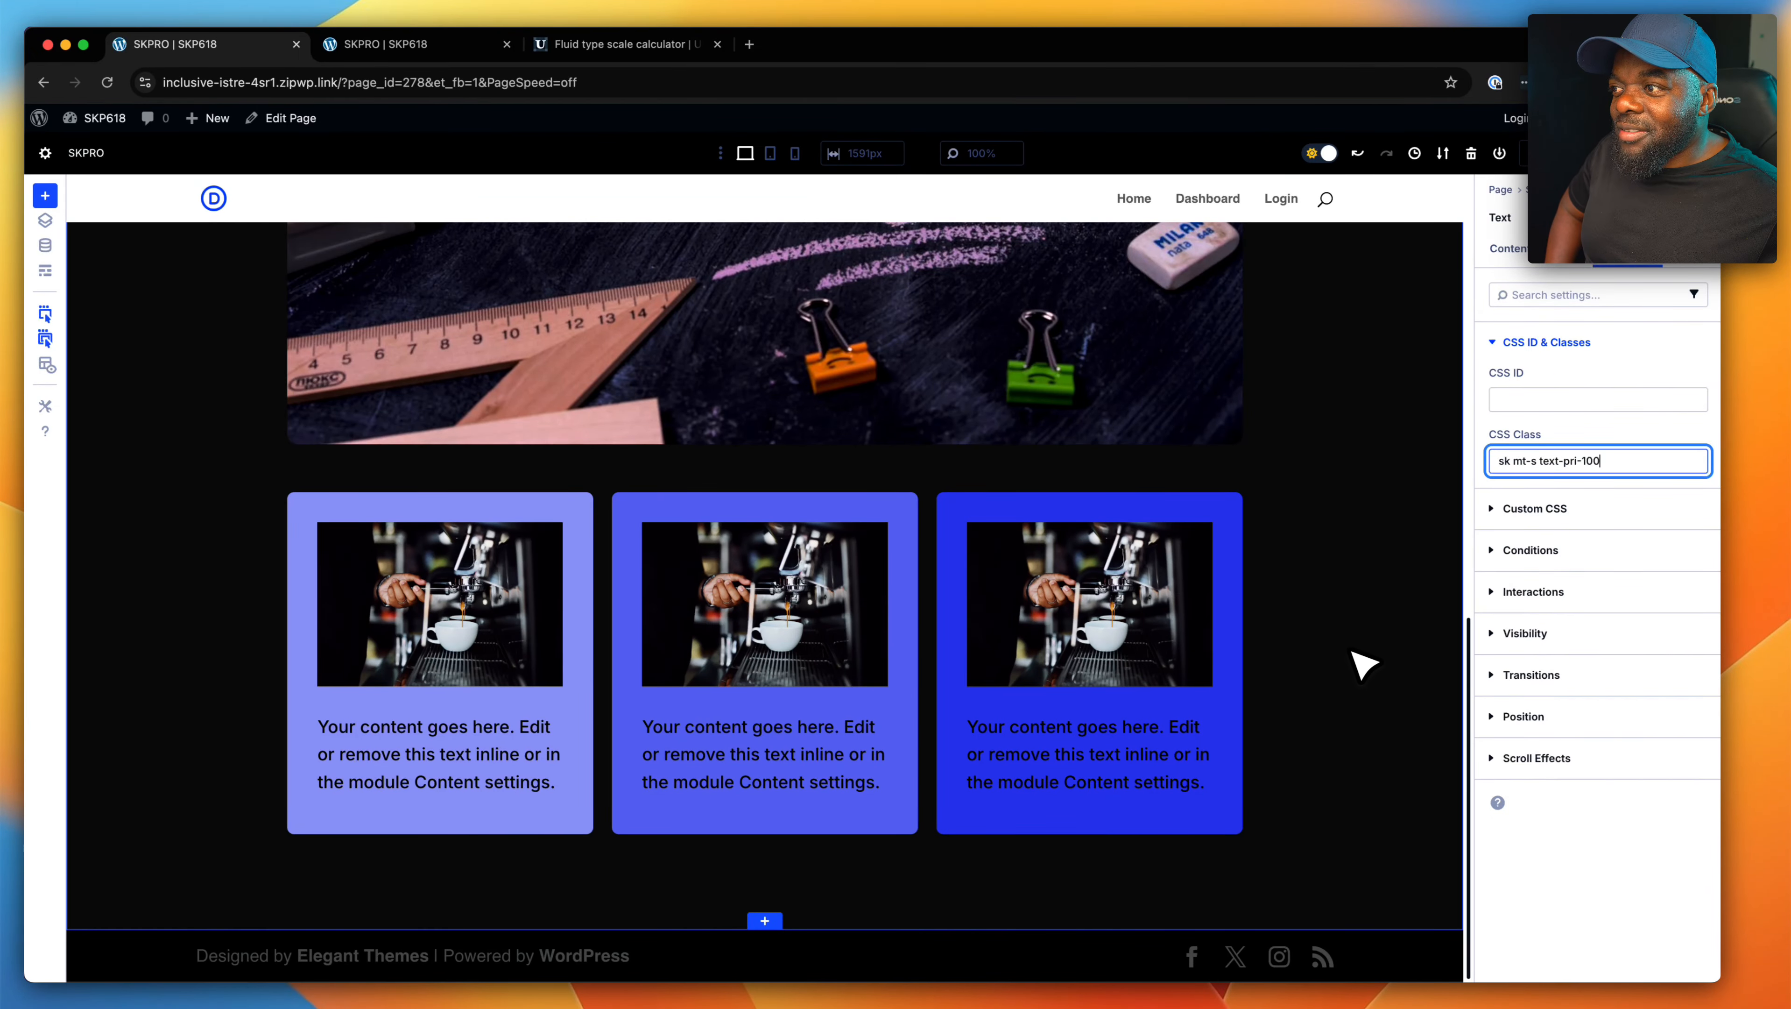
- Change the notice class of the text box above the heading to "notice-warning"
{"action": "scroll", "coordinate": [1354, 654], "scroll_direction": "up", "scroll_amount": 15}
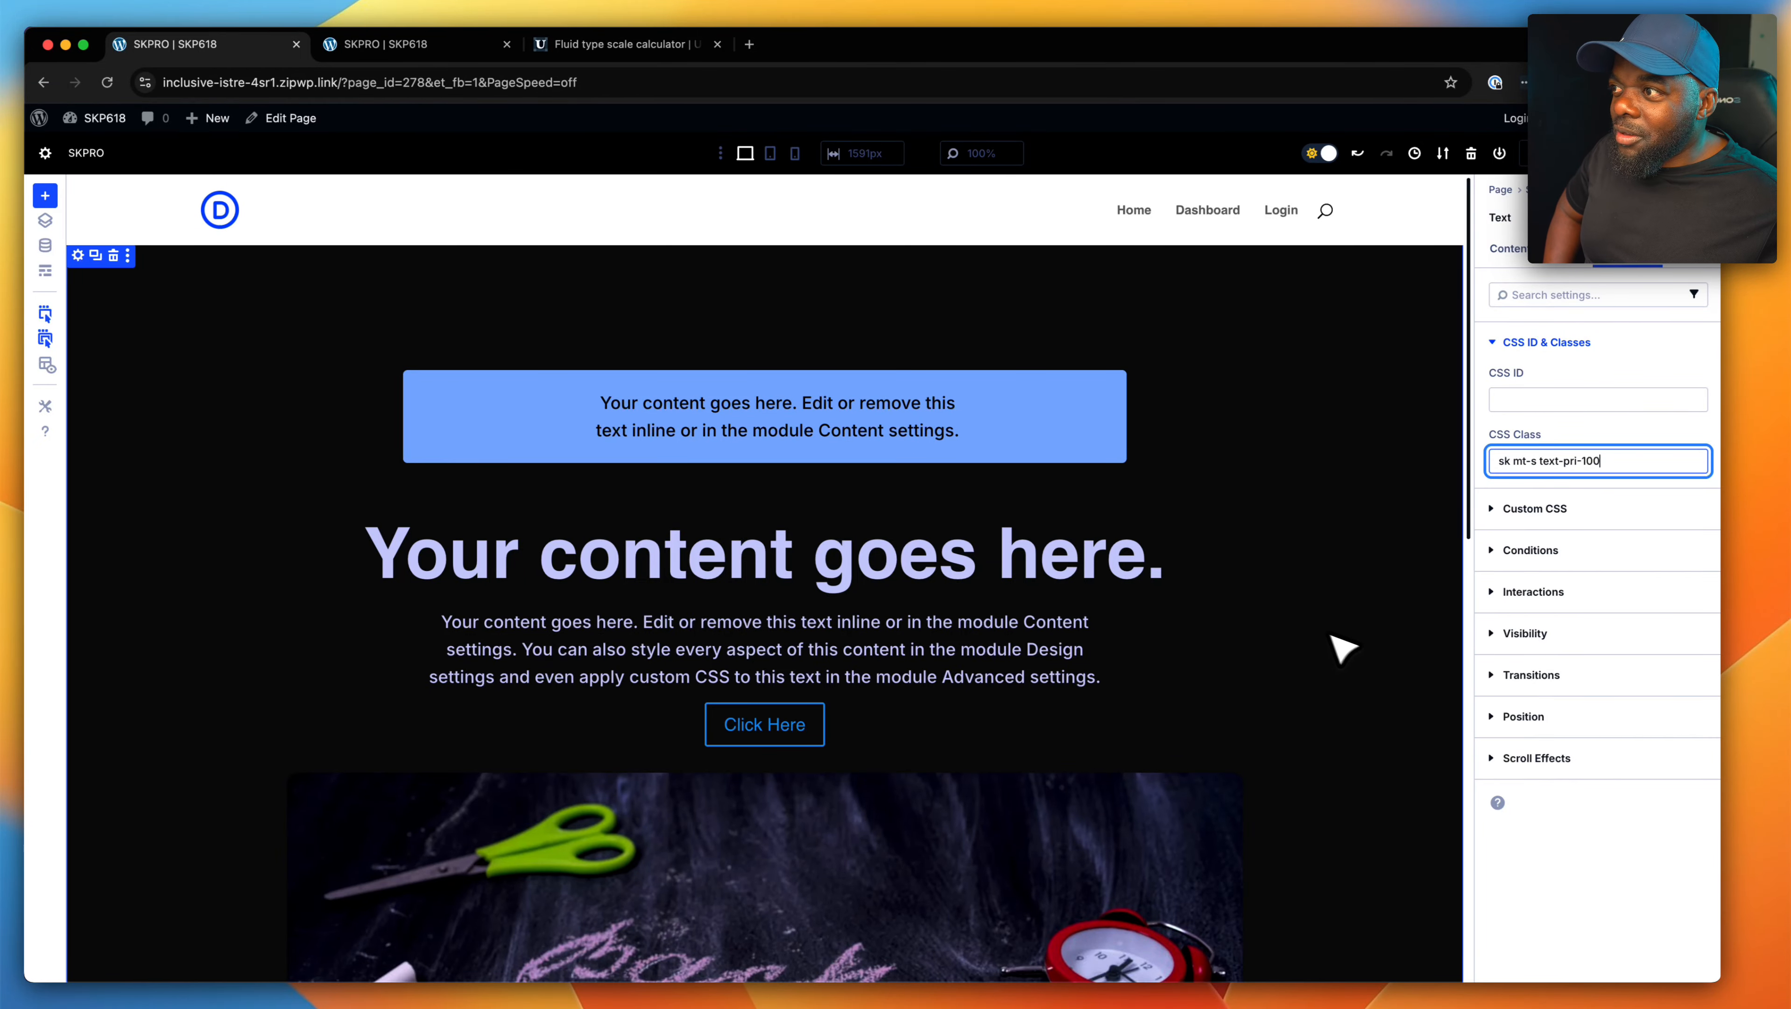
{"action": "left_click", "coordinate": [740, 381]}
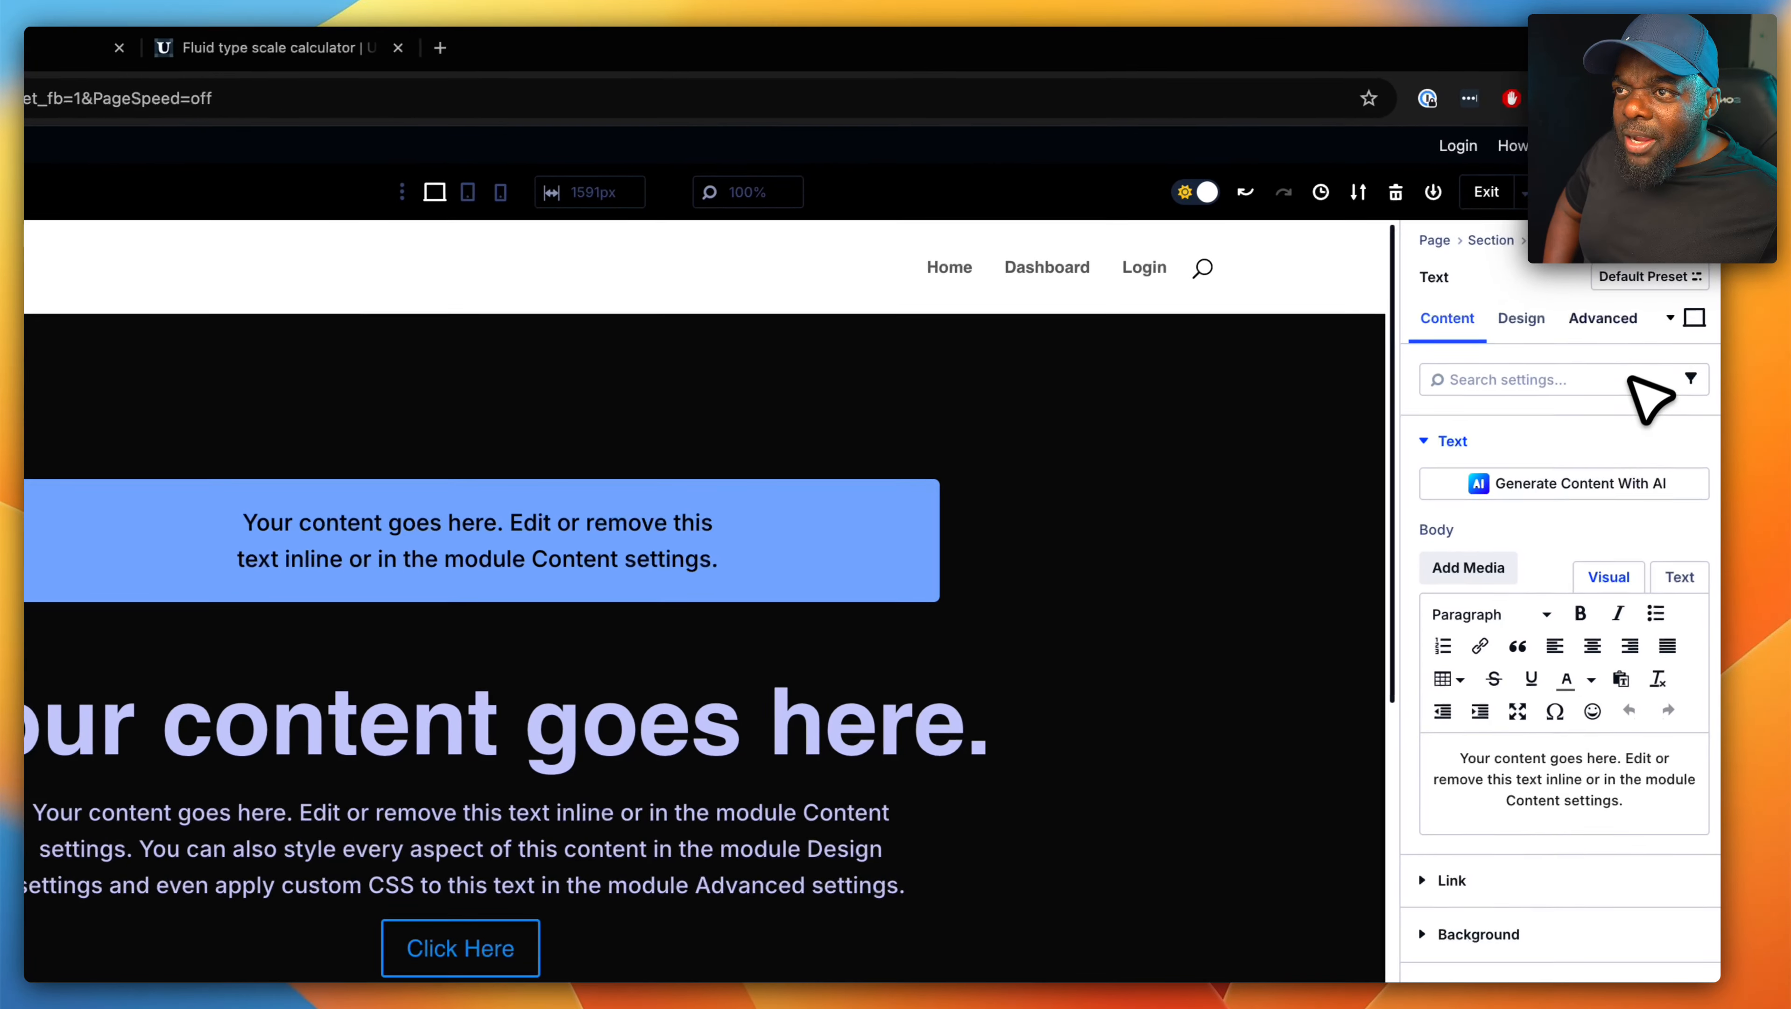
{"action": "left_click", "coordinate": [1607, 319]}
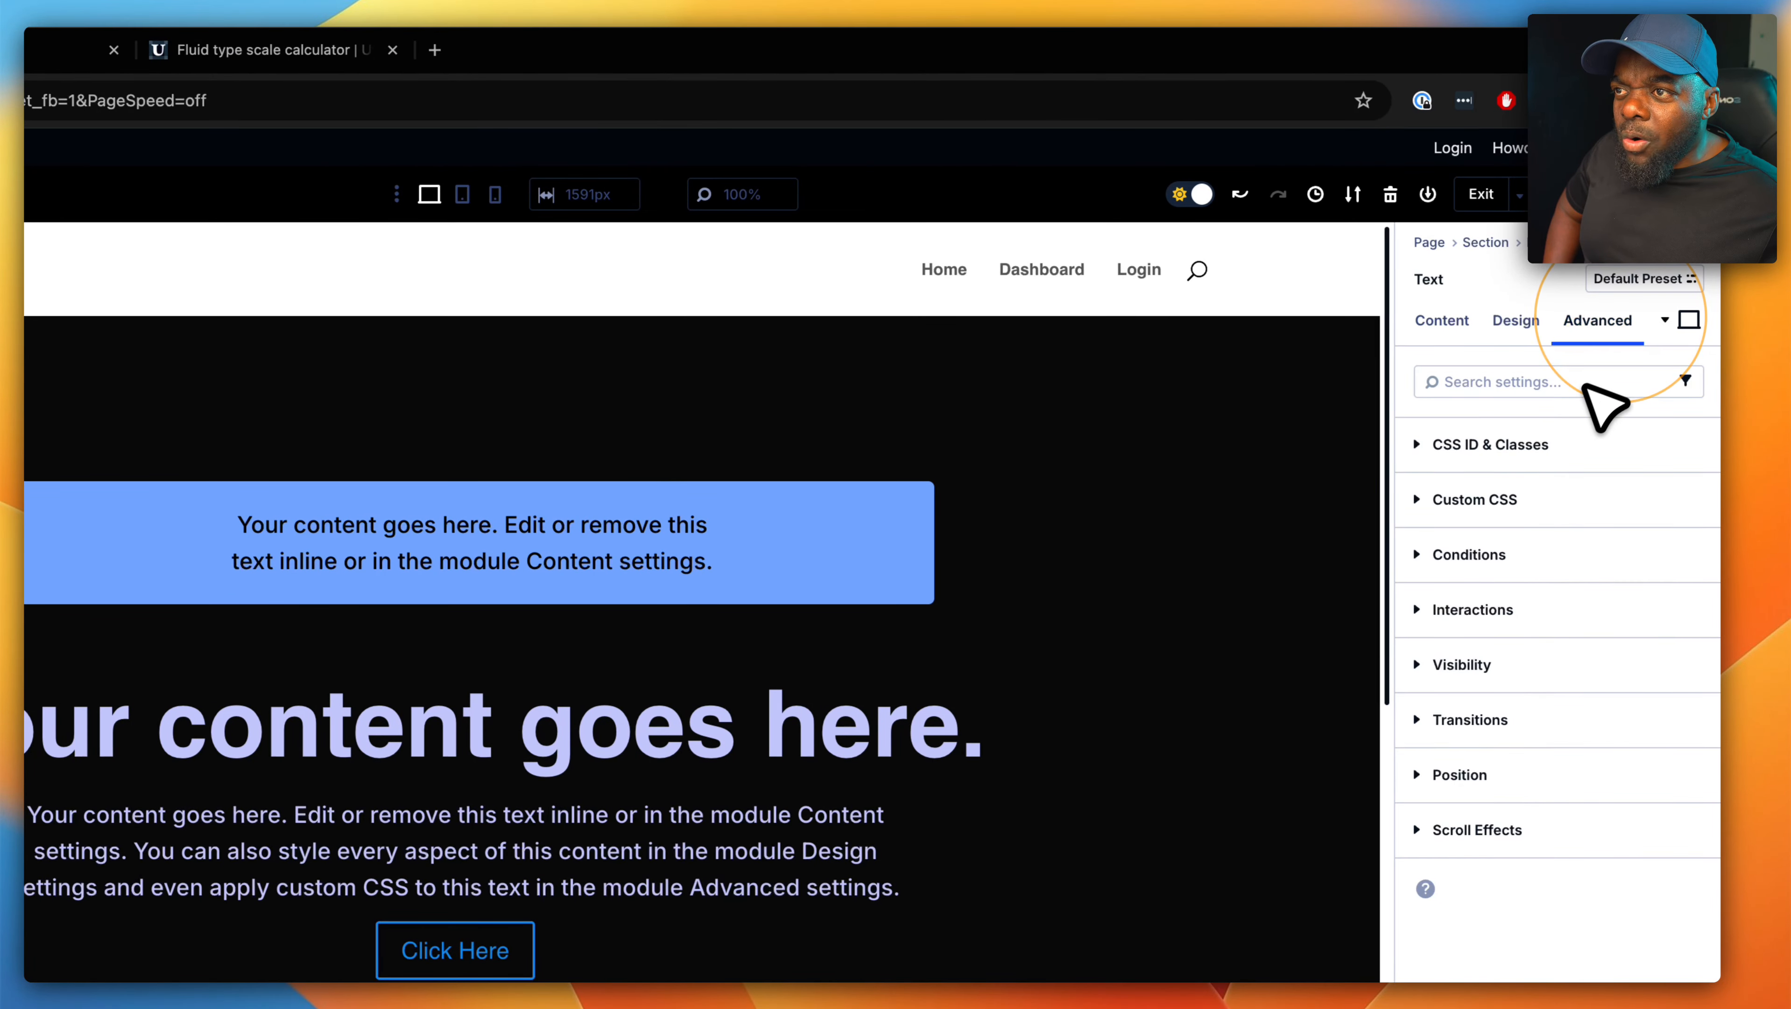
{"action": "left_click", "coordinate": [1557, 445]}
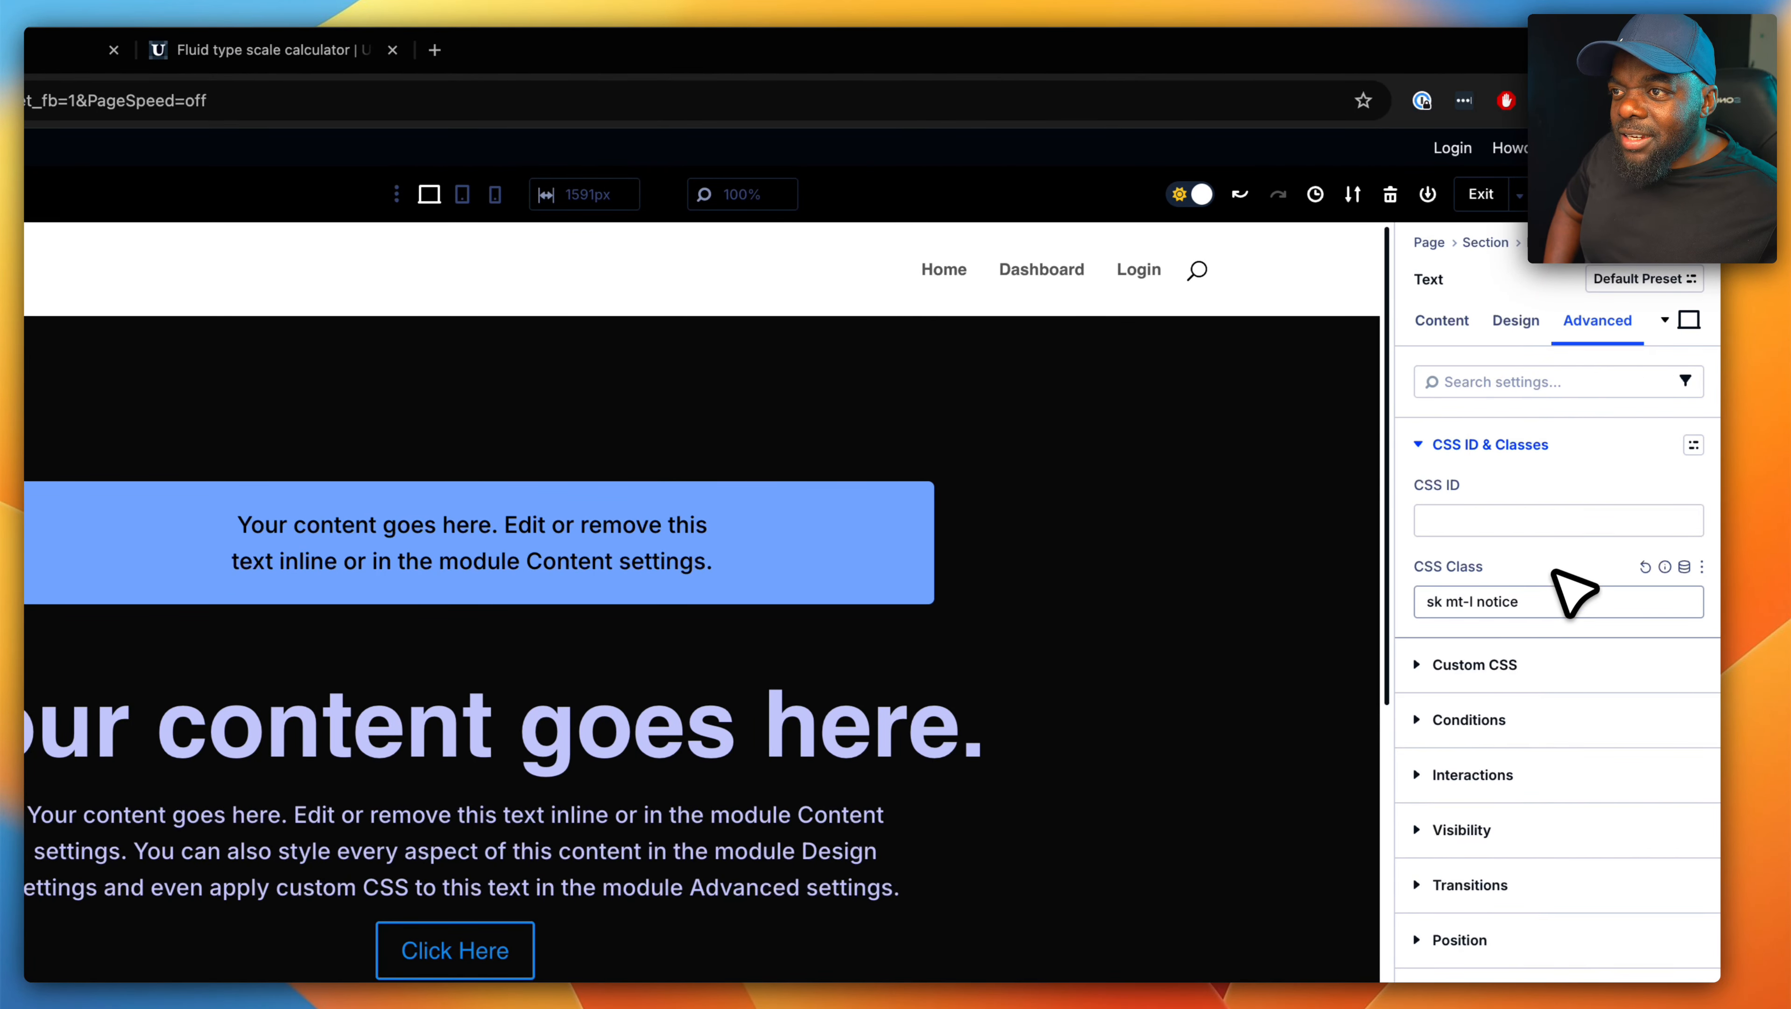
{"action": "left_click", "coordinate": [1554, 603]}
{"action": "type", "text": "-war"}
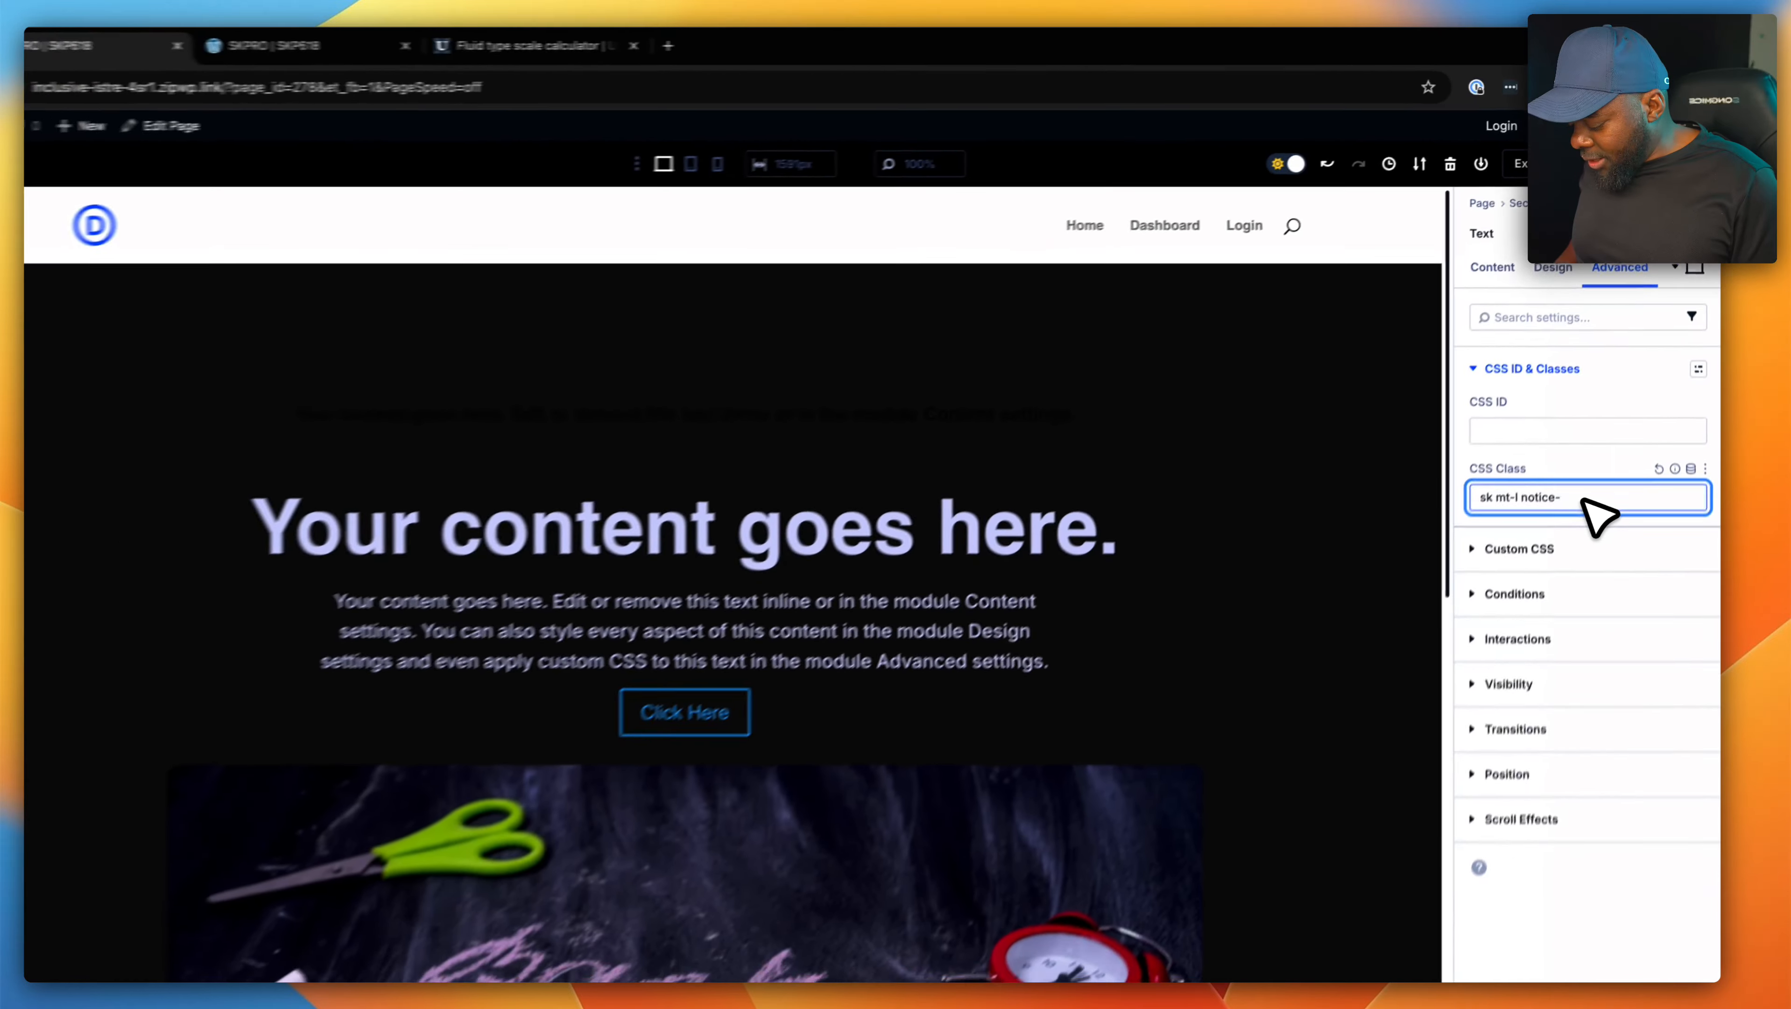
{"action": "type", "text": "ning"}
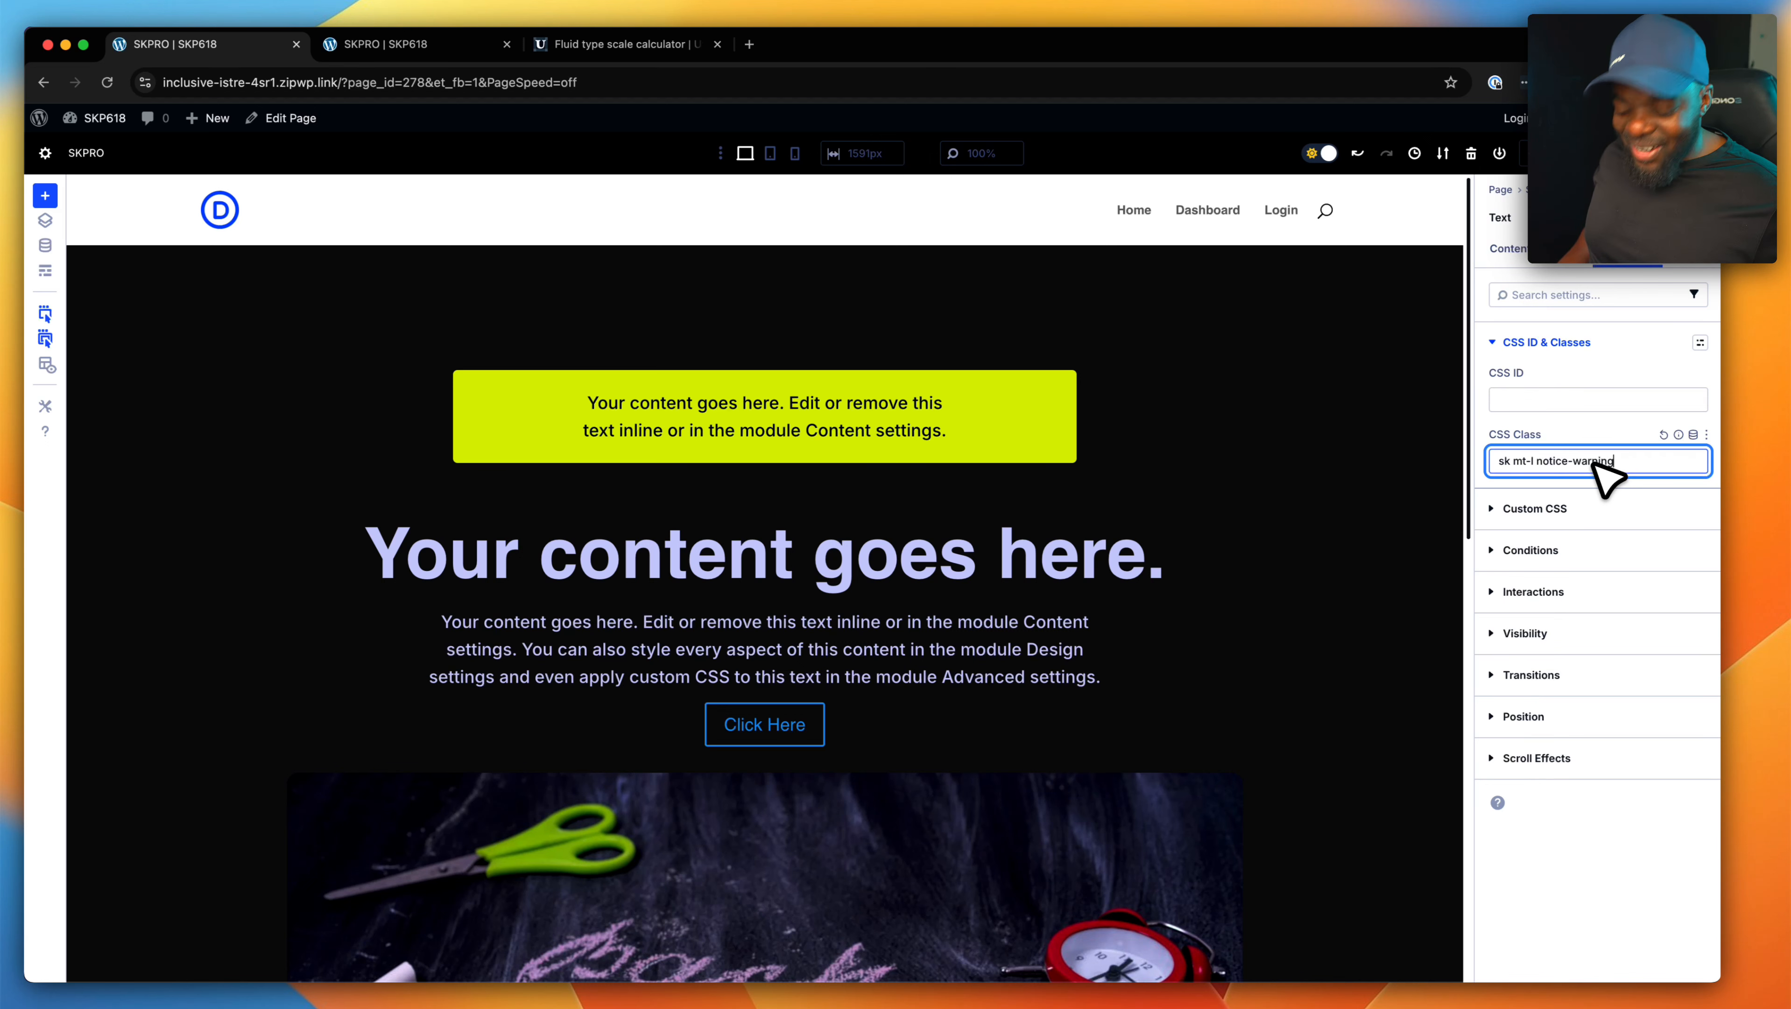
- Try the "notice-success" class on the notice text box in place of the warning style
{"action": "key", "text": "BackSpace"}
{"action": "key", "text": "BackSpace"}
{"action": "key", "text": "BackSpace"}
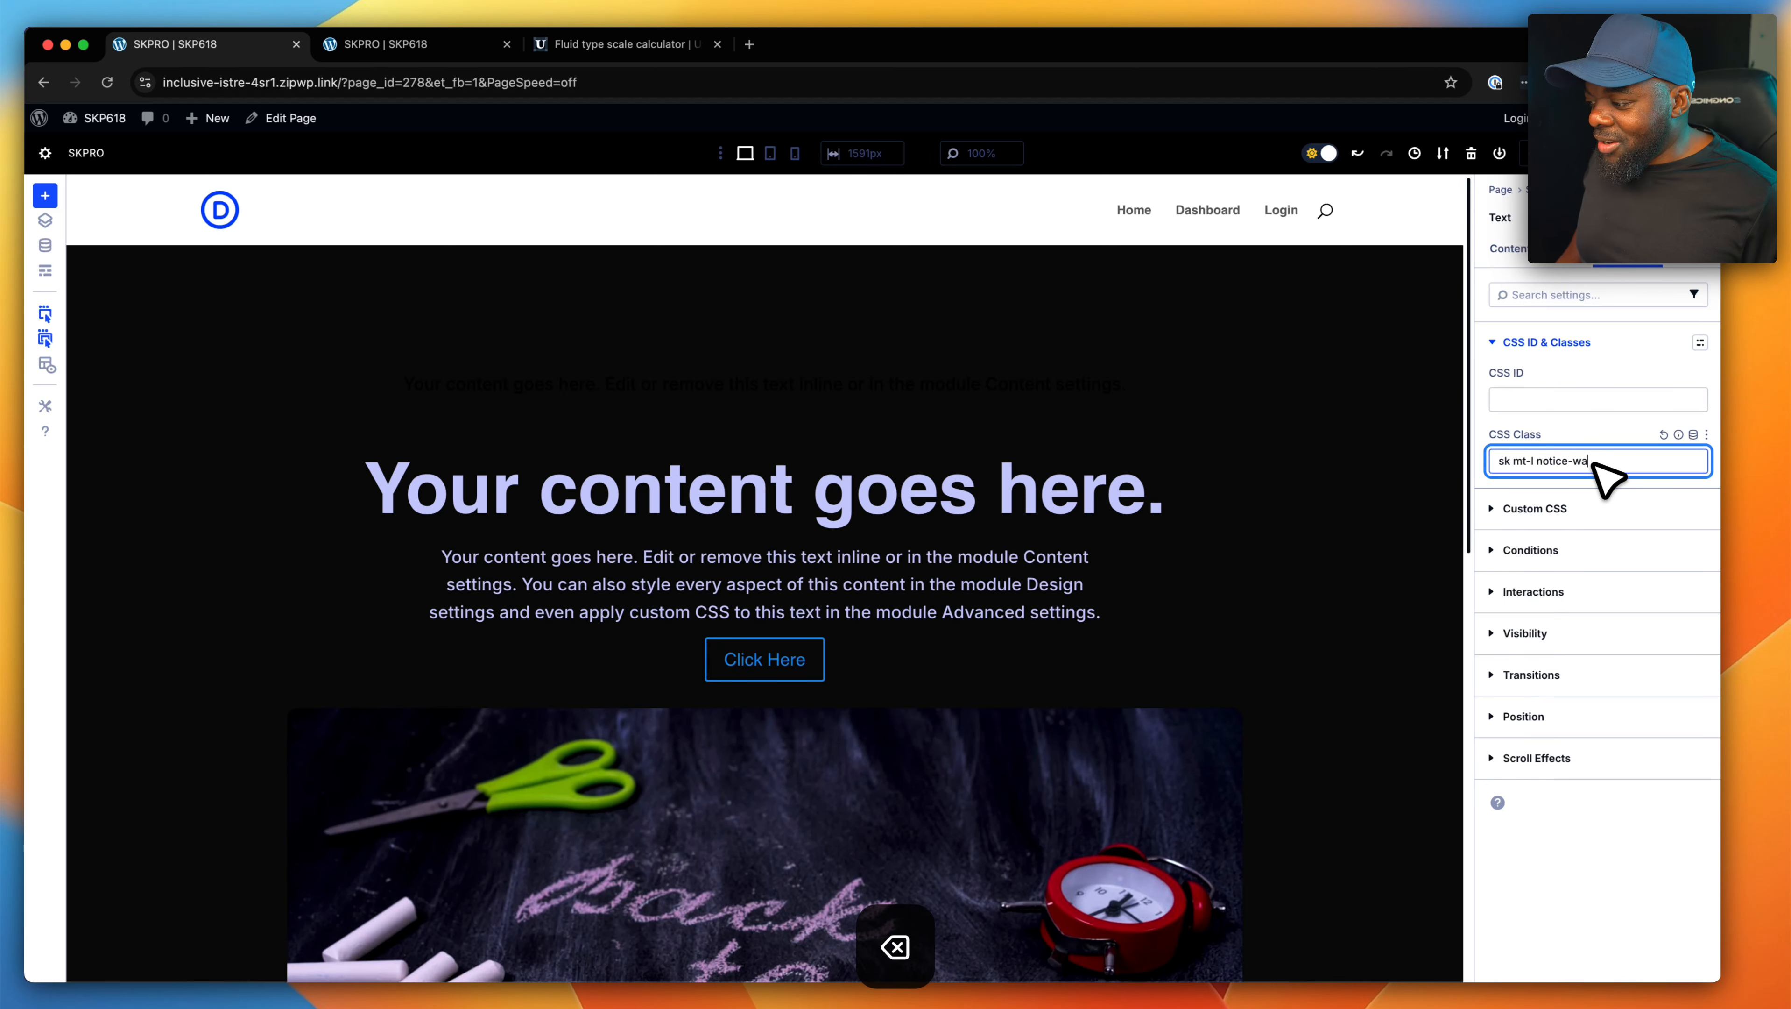
{"action": "key", "text": "BackSpace"}
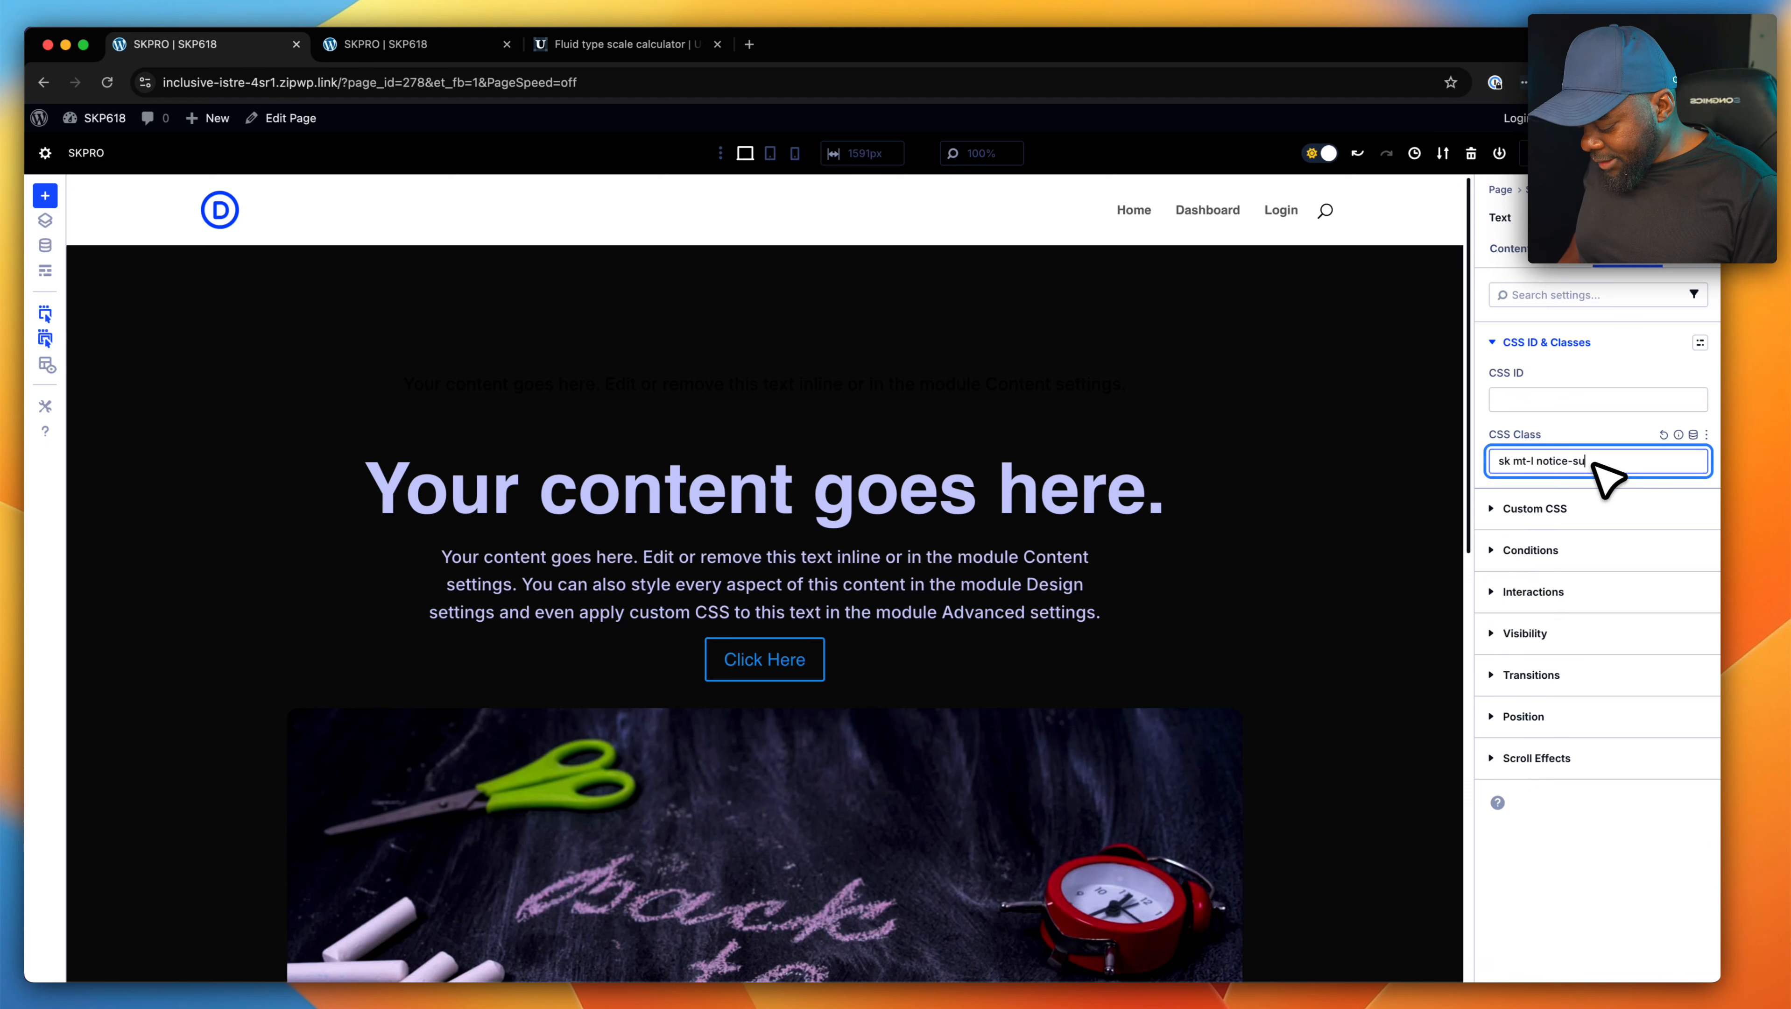
{"action": "type", "text": "ss"}
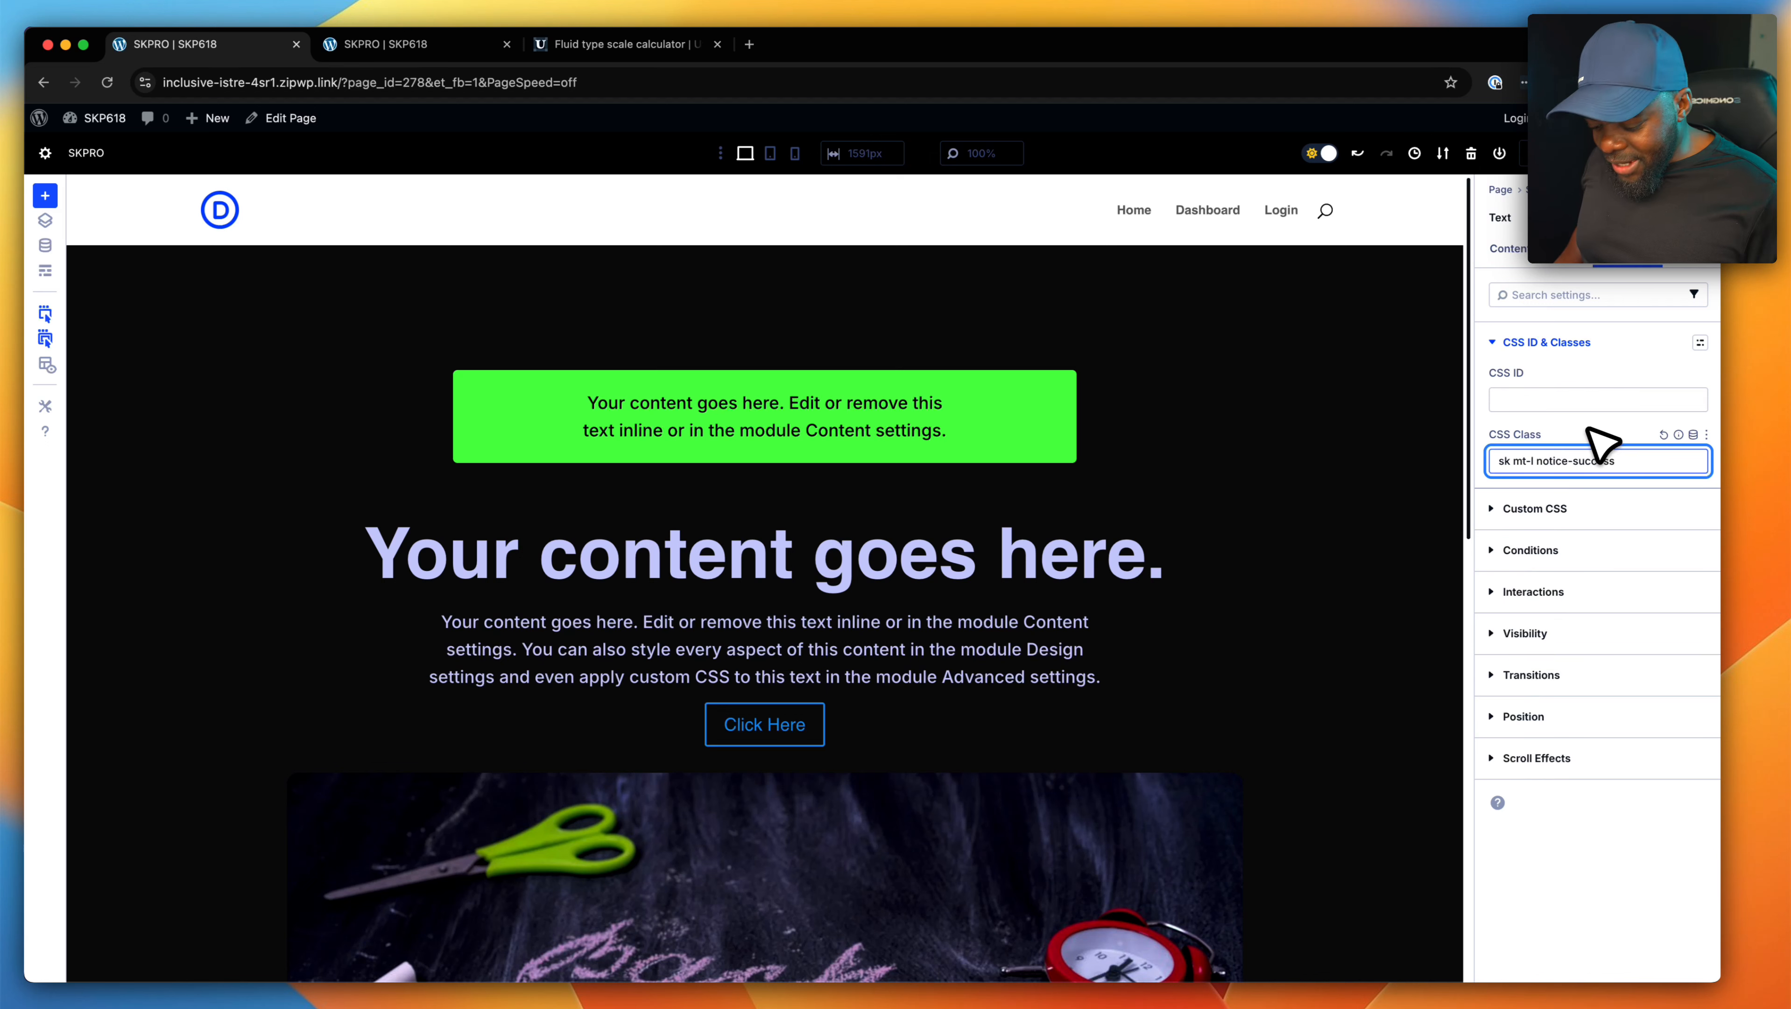
- Replace the notice text box's style class with "notice-error"
{"action": "key", "text": "BackSpace"}
{"action": "key", "text": "BackSpace"}
{"action": "key", "text": "BackSpace"}
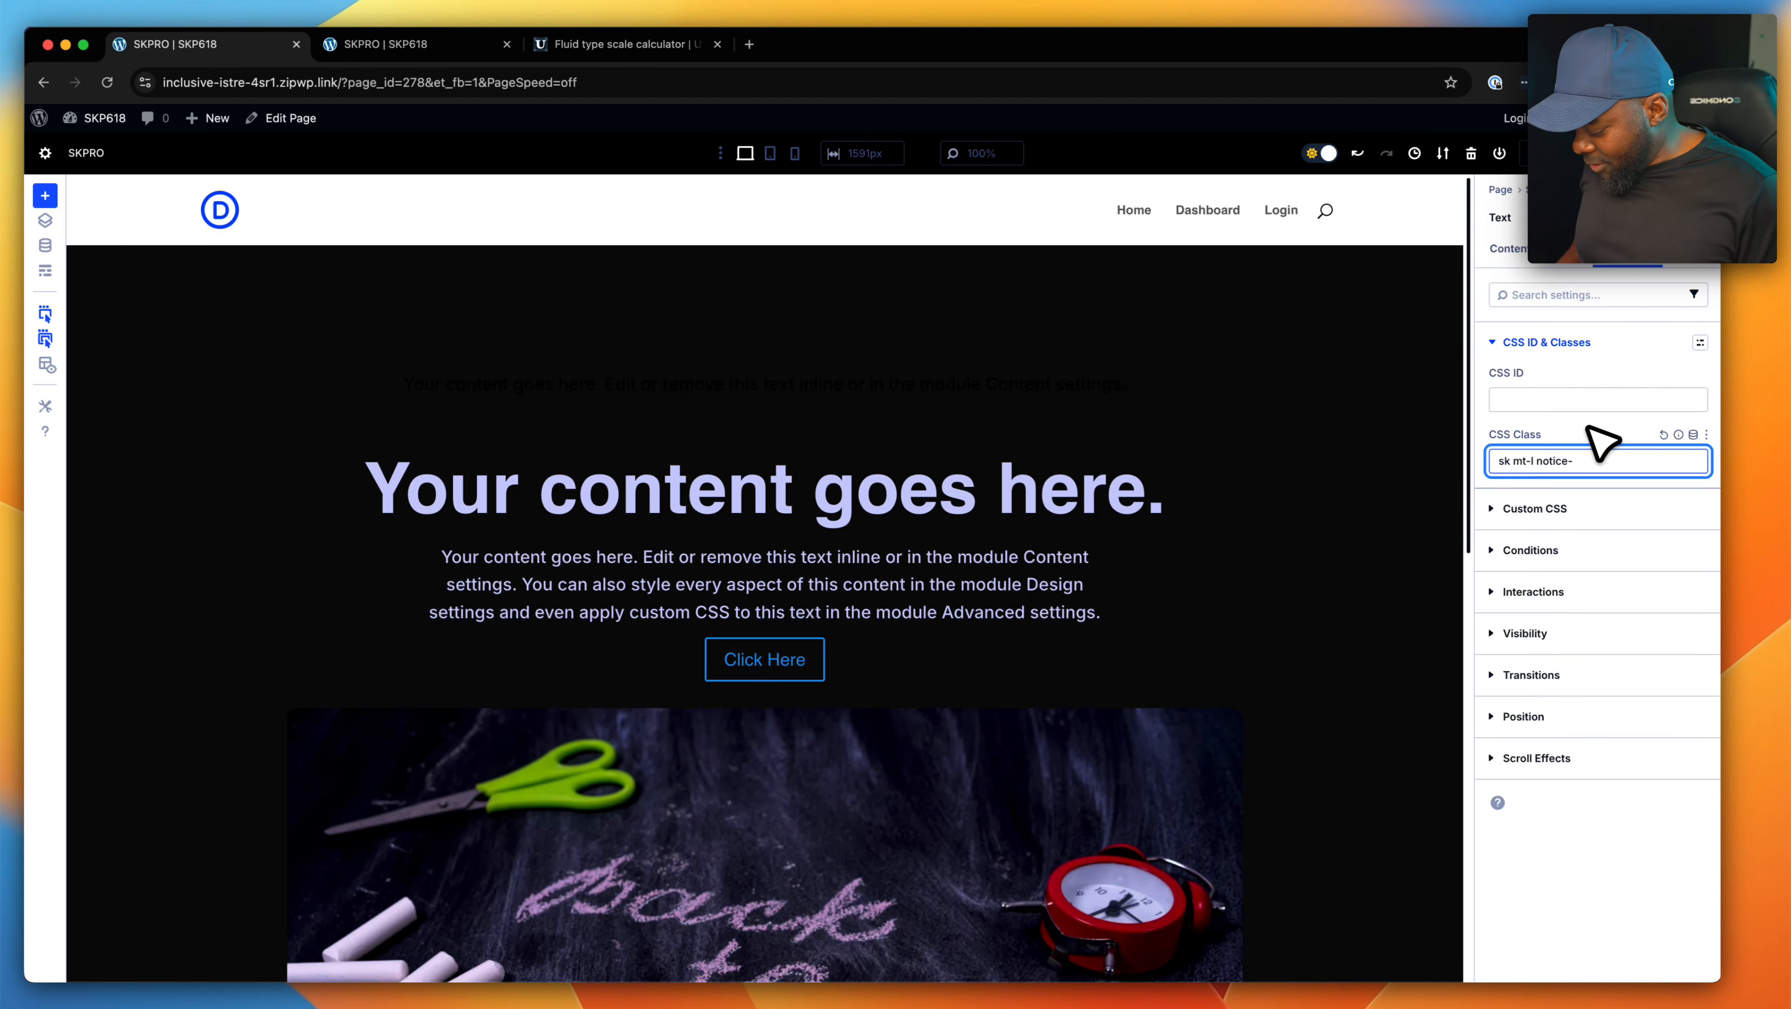
{"action": "type", "text": "error"}
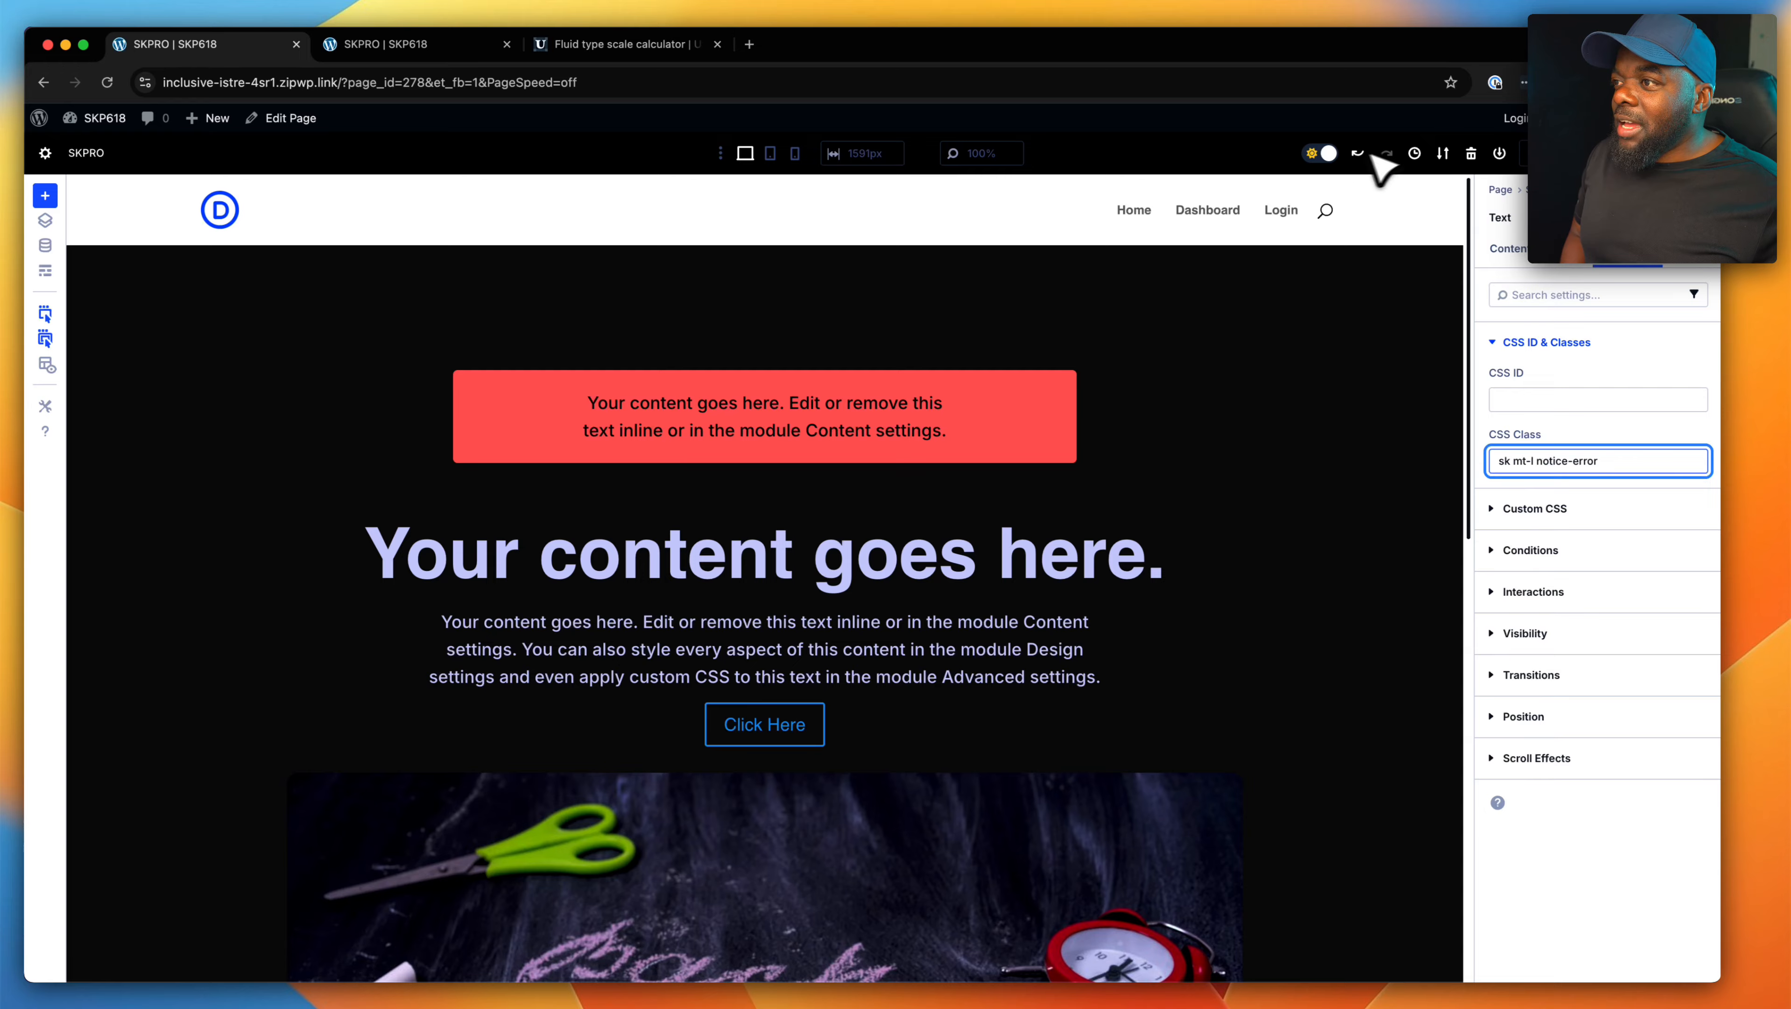
- Append "hover-scale" to the notice text box's CSS classes and copy that class name
{"action": "left_click", "coordinate": [1067, 418]}
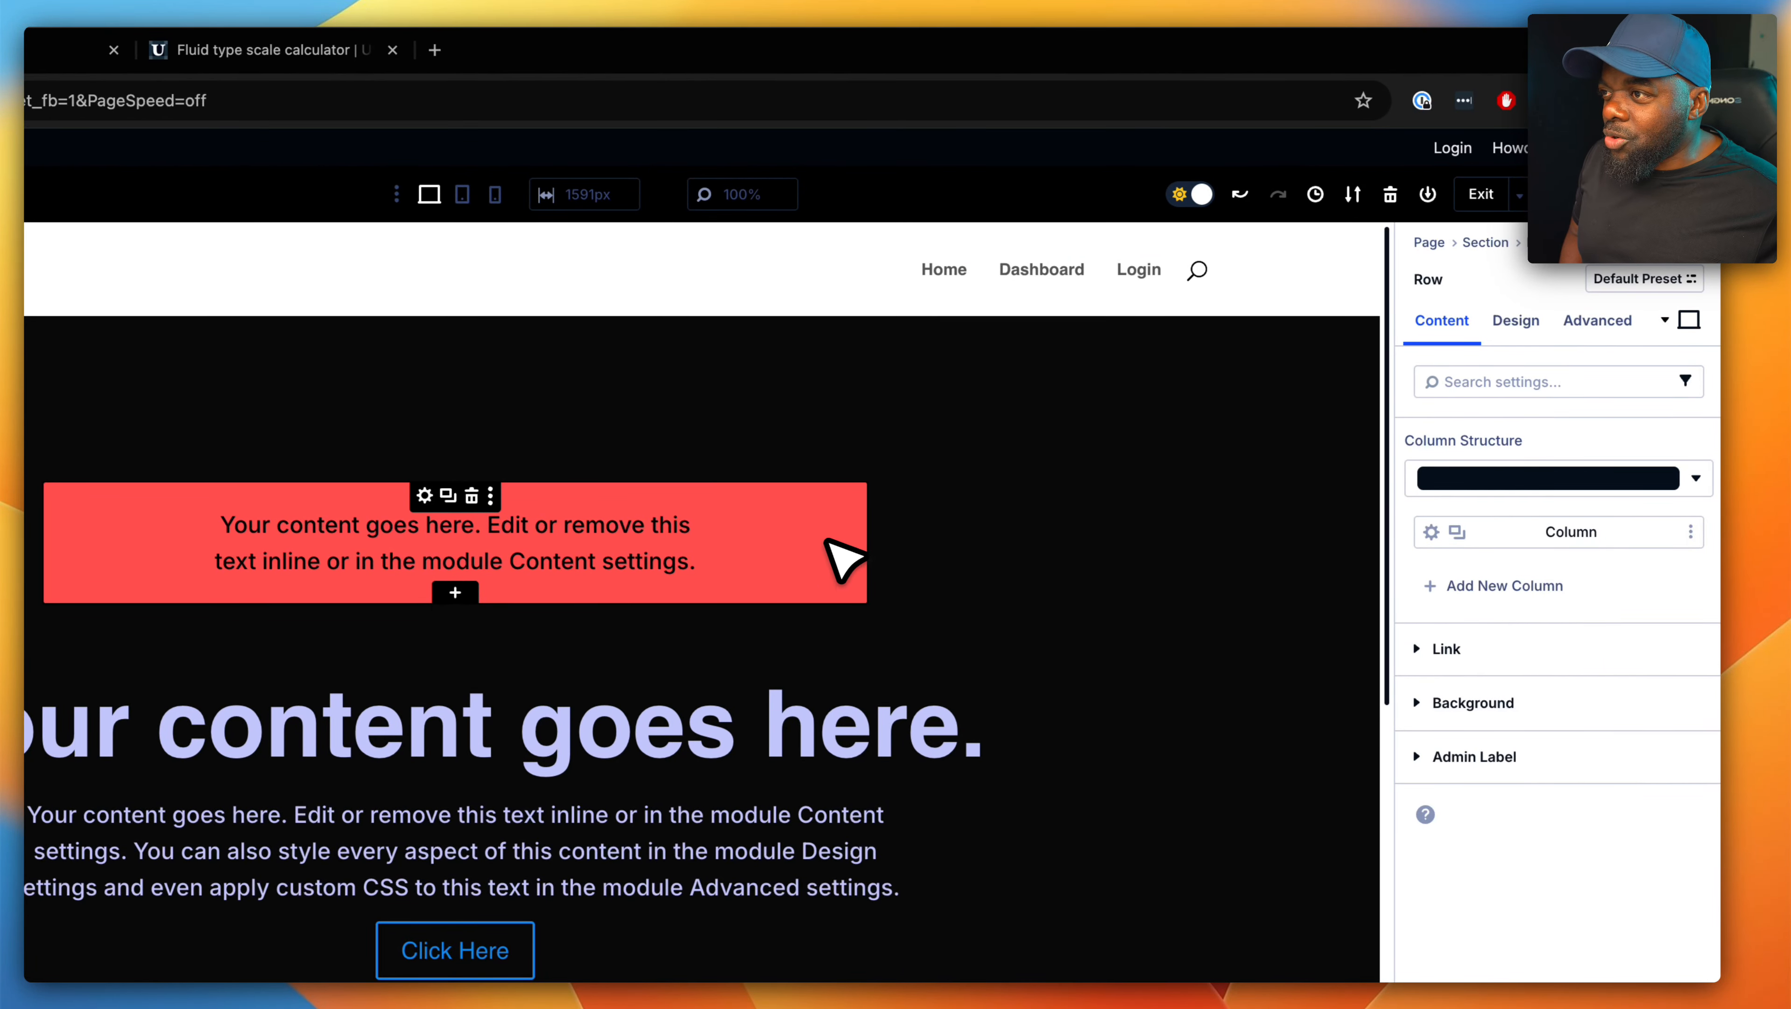
{"action": "left_click", "coordinate": [830, 544]}
{"action": "left_click", "coordinate": [1597, 319]}
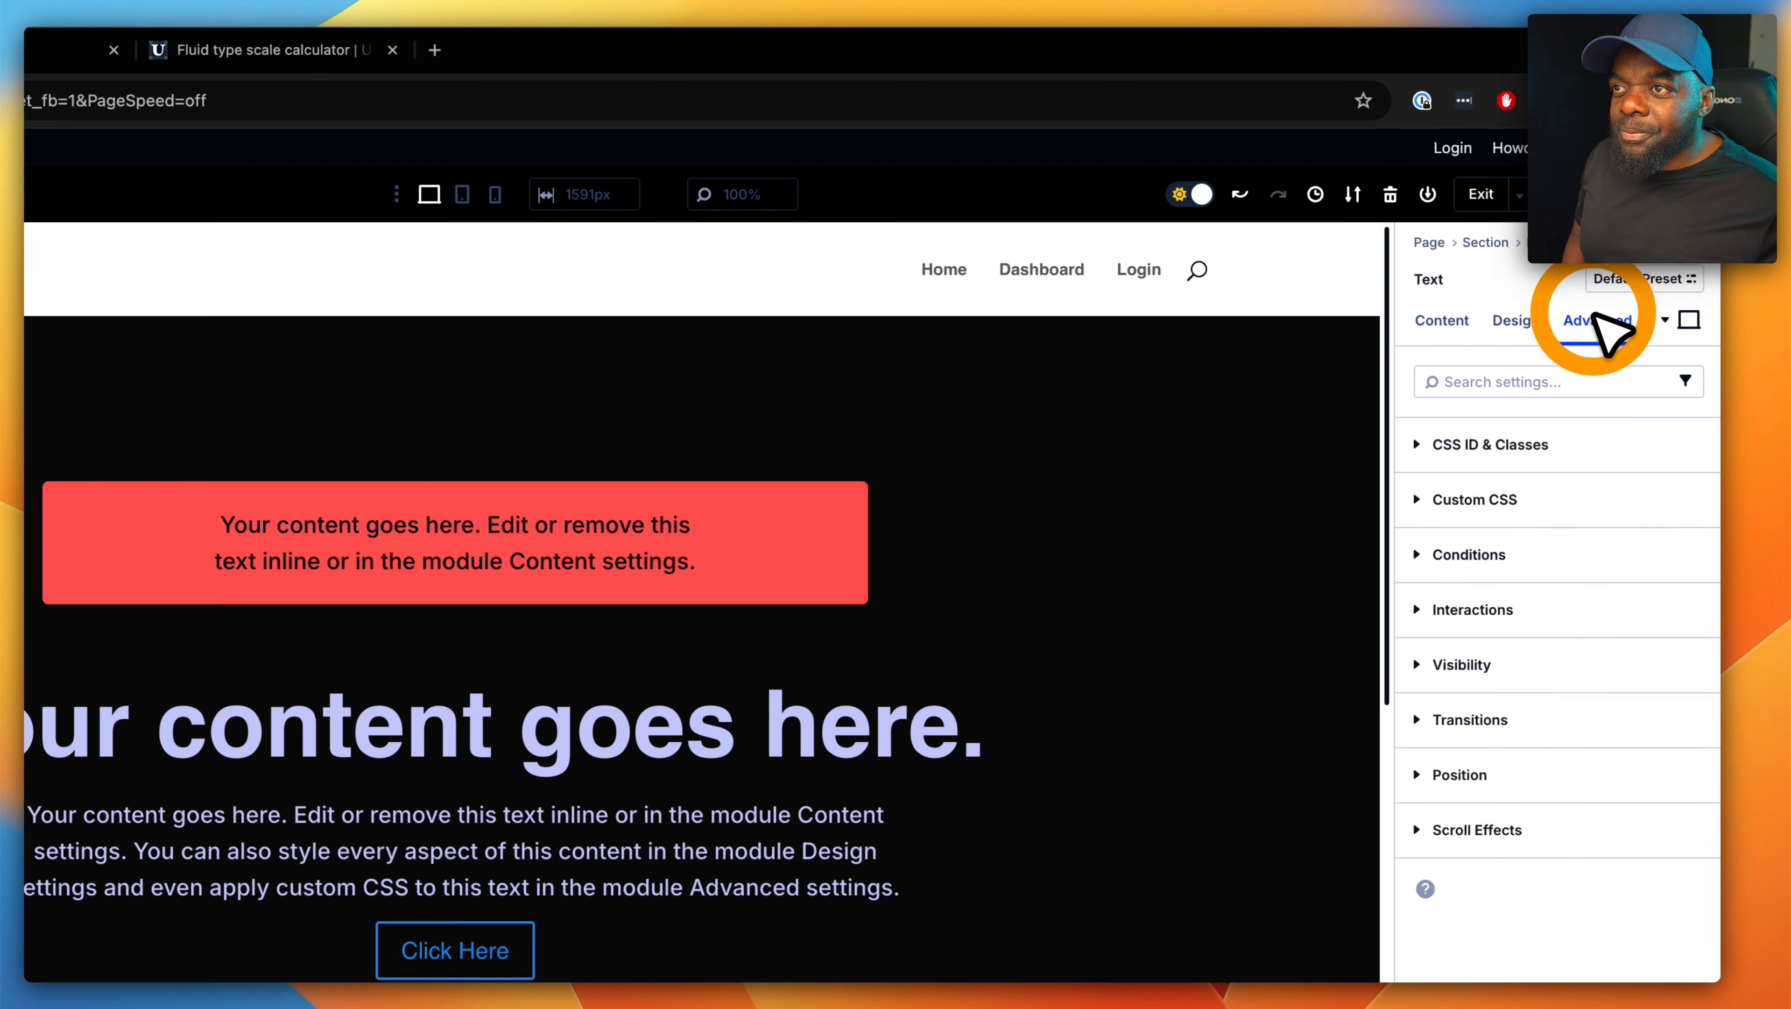
{"action": "left_click", "coordinate": [1579, 444]}
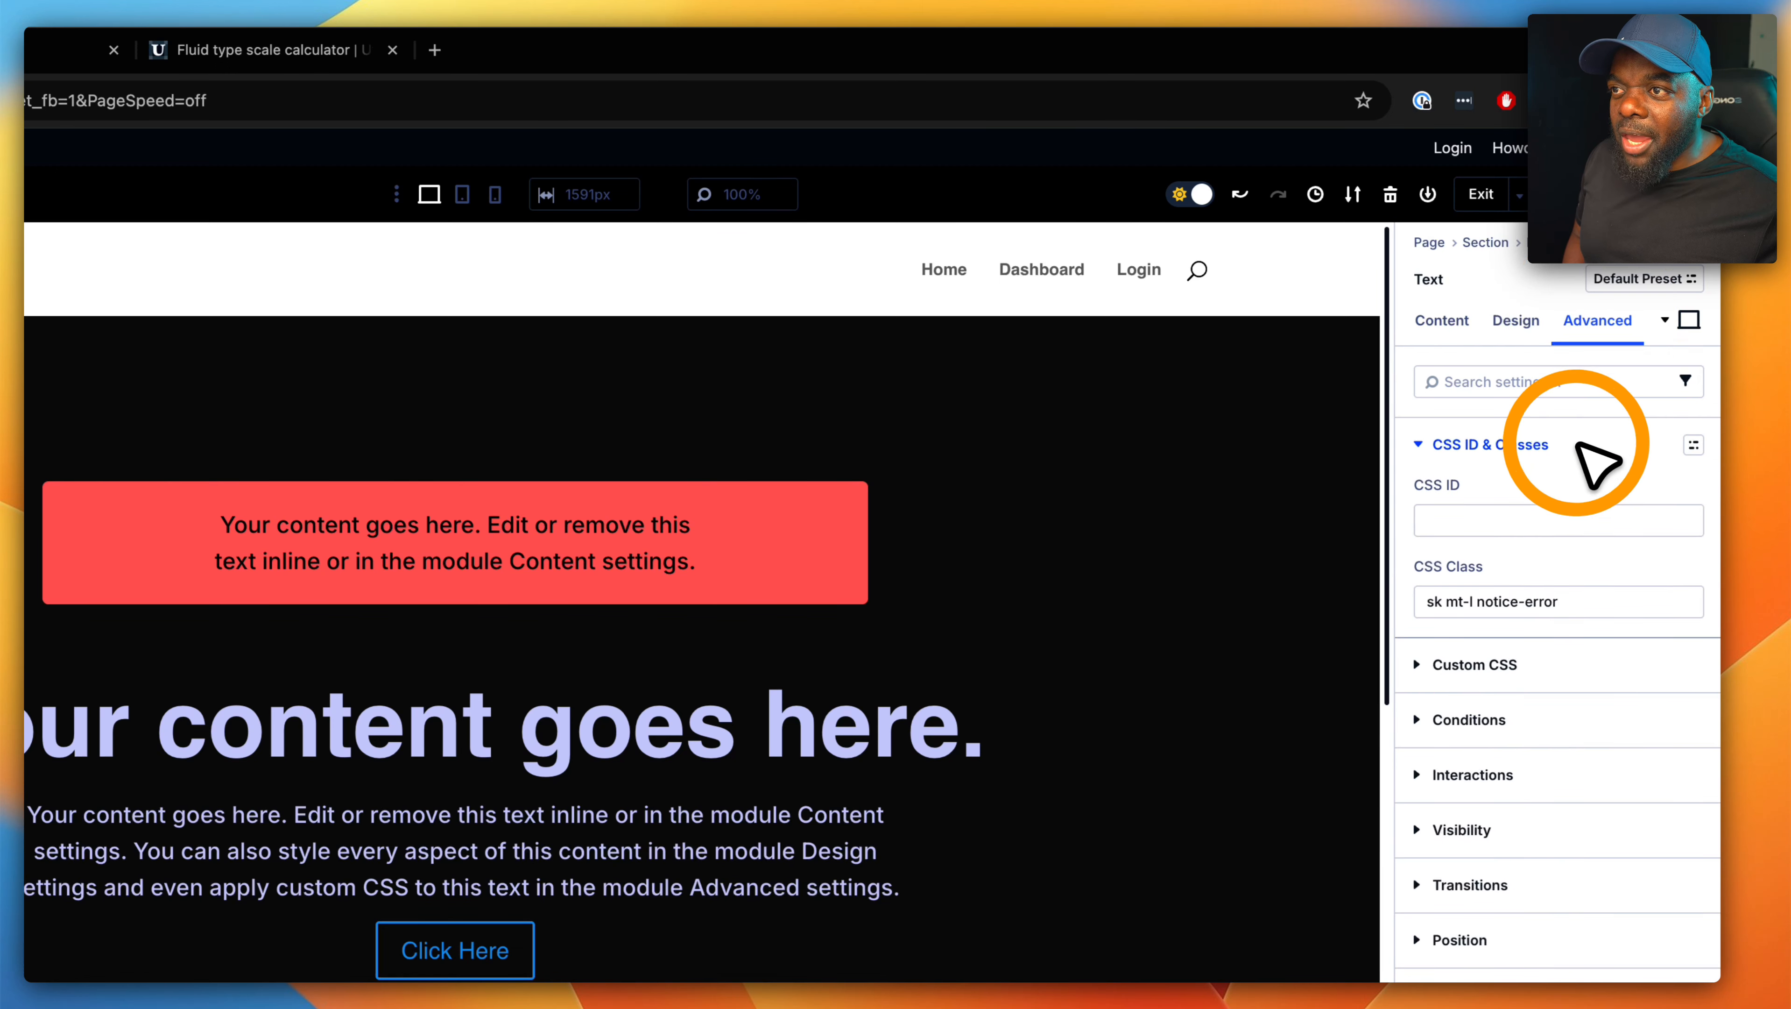
{"action": "left_click", "coordinate": [1582, 604]}
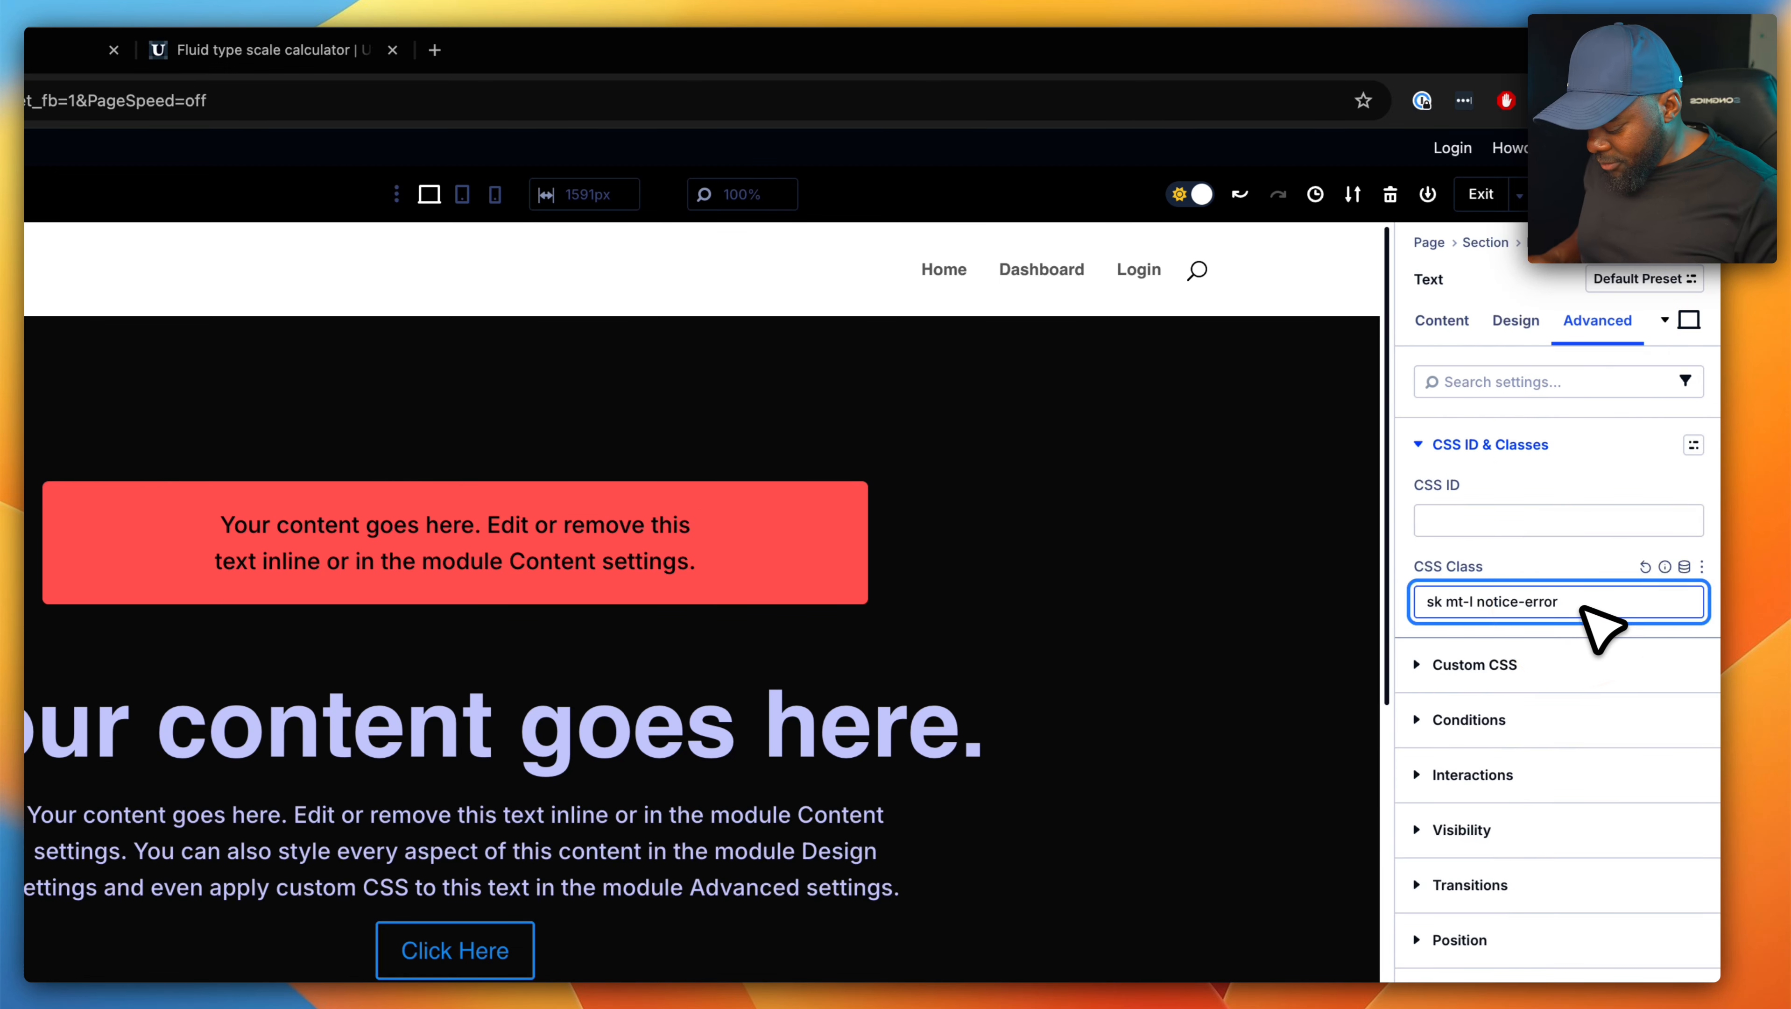
{"action": "type", "text": "hover-scale"}
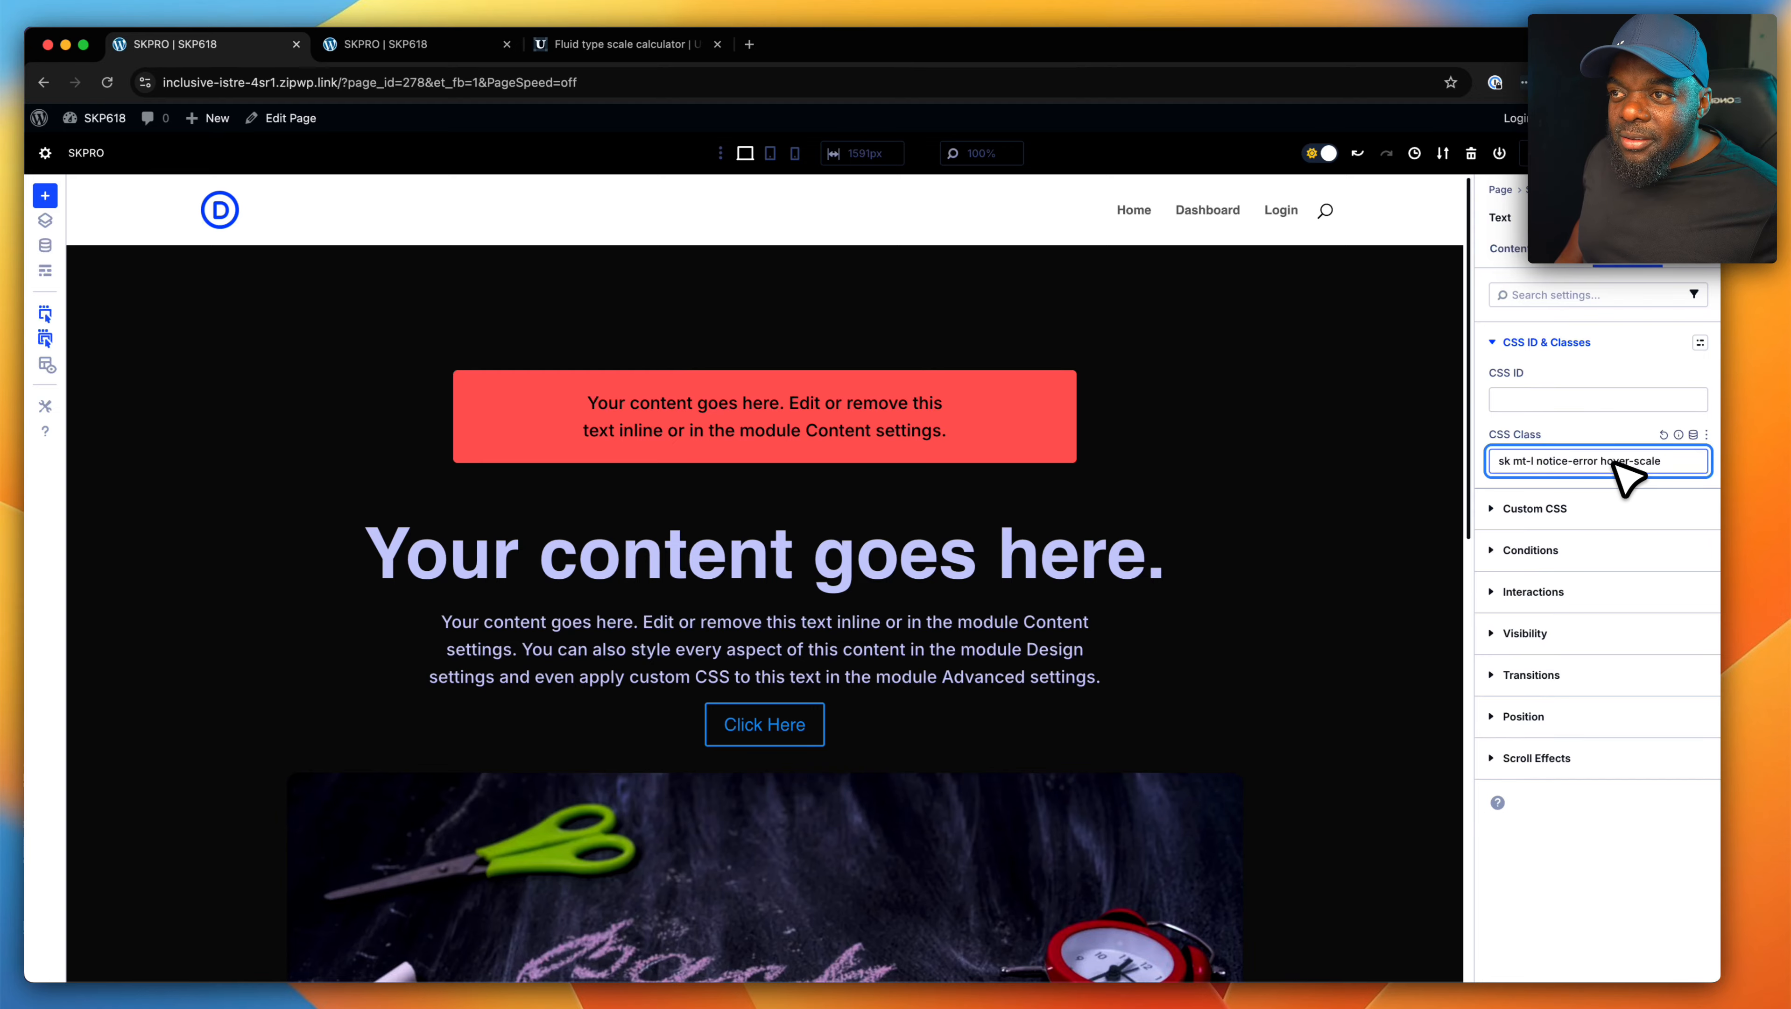
{"action": "double_click", "coordinate": [1616, 463]}
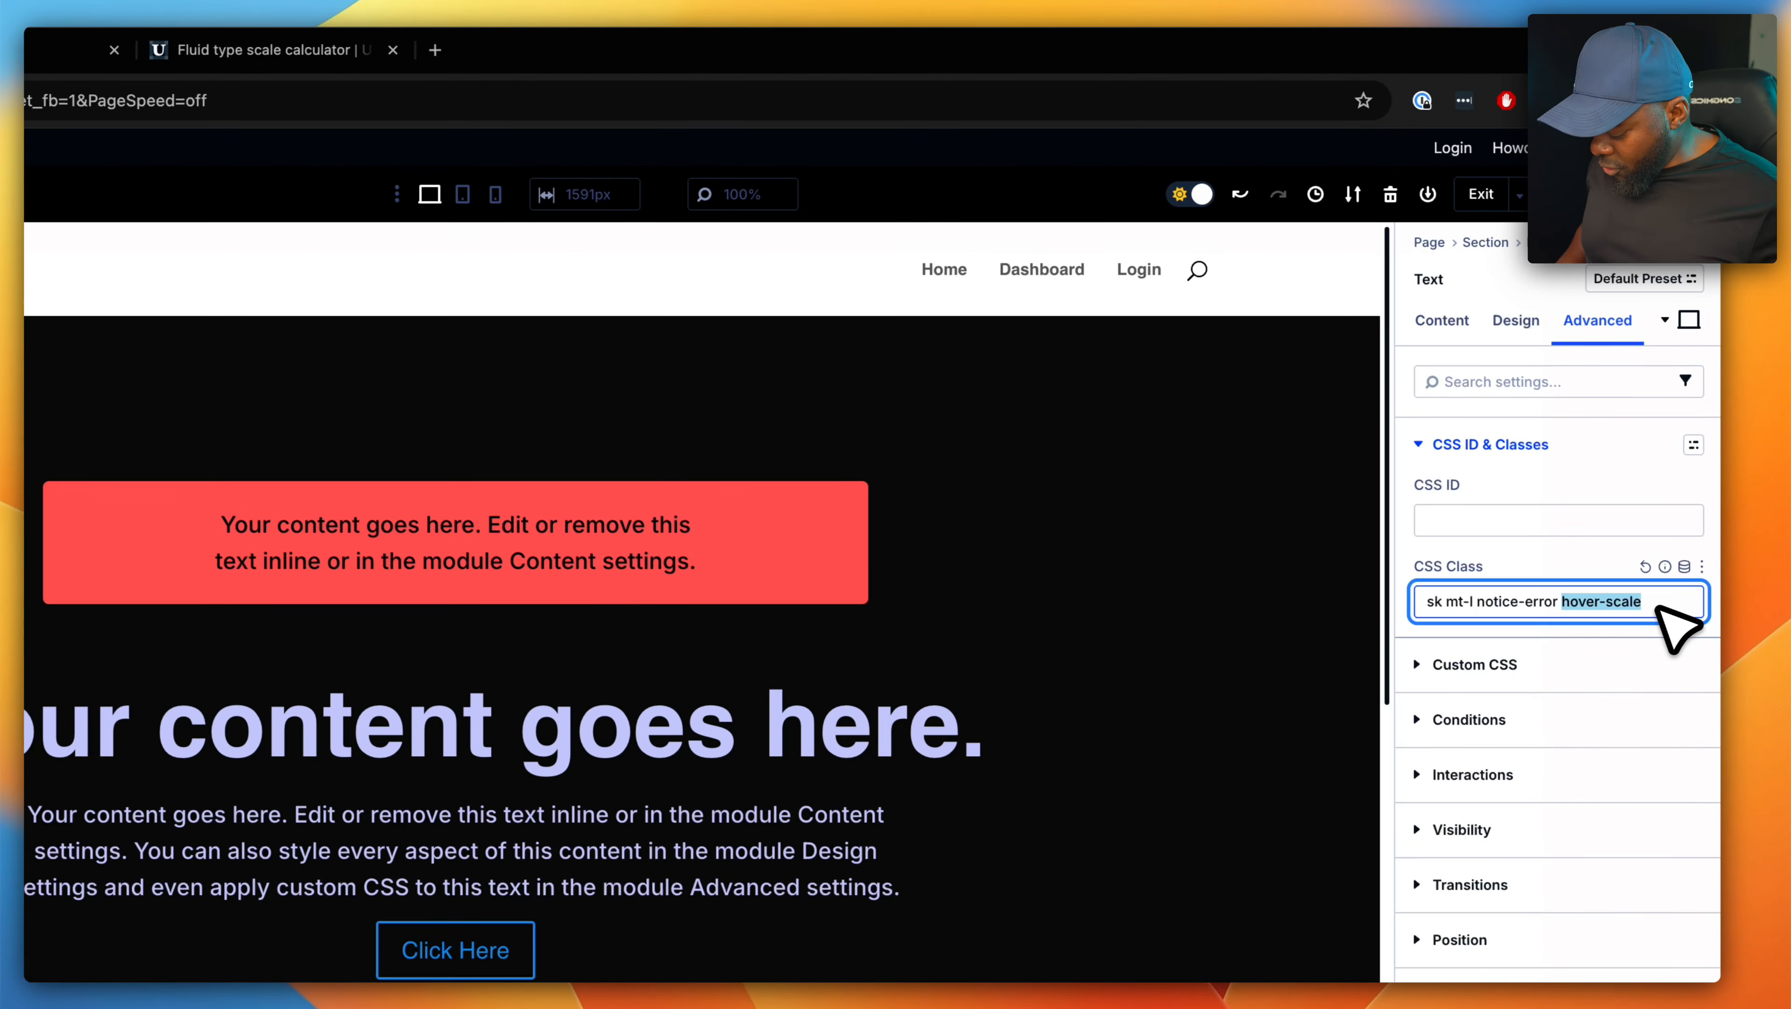
{"action": "key", "text": "super+c"}
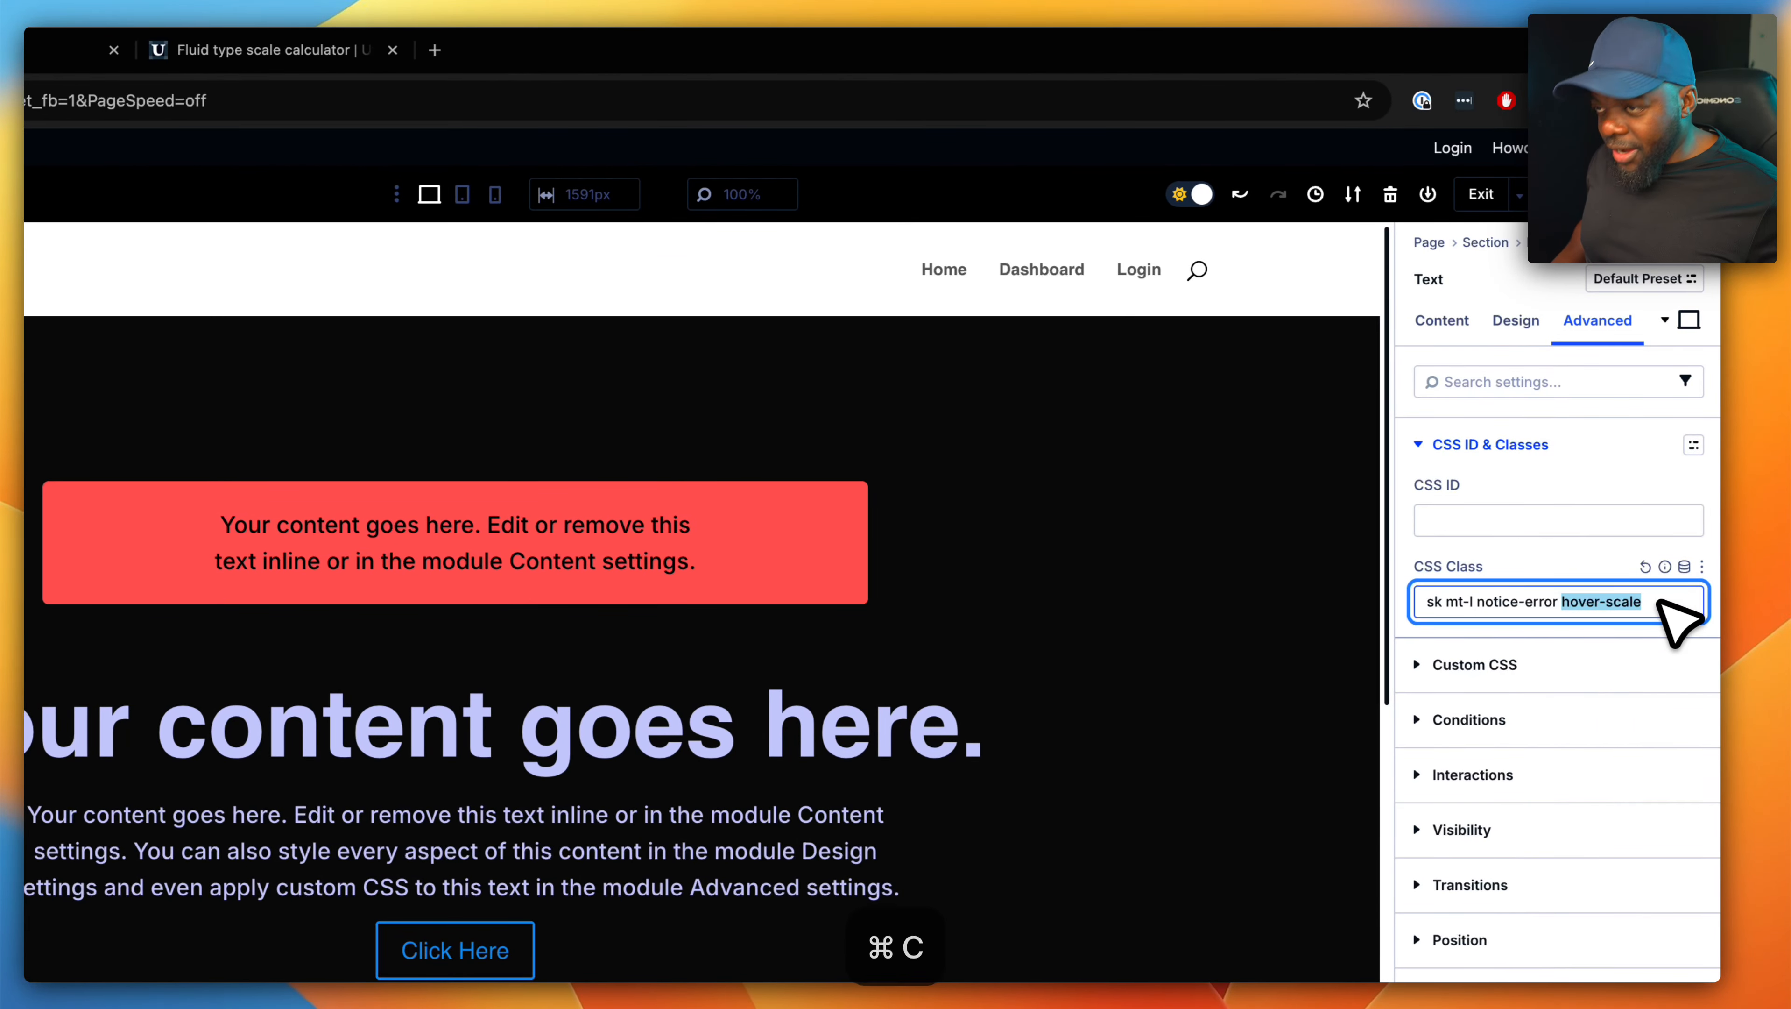
- Save the page, then review the notice hover effect and the blurb cards in the preview with the developer tools closed
{"action": "left_click", "coordinate": [1686, 193]}
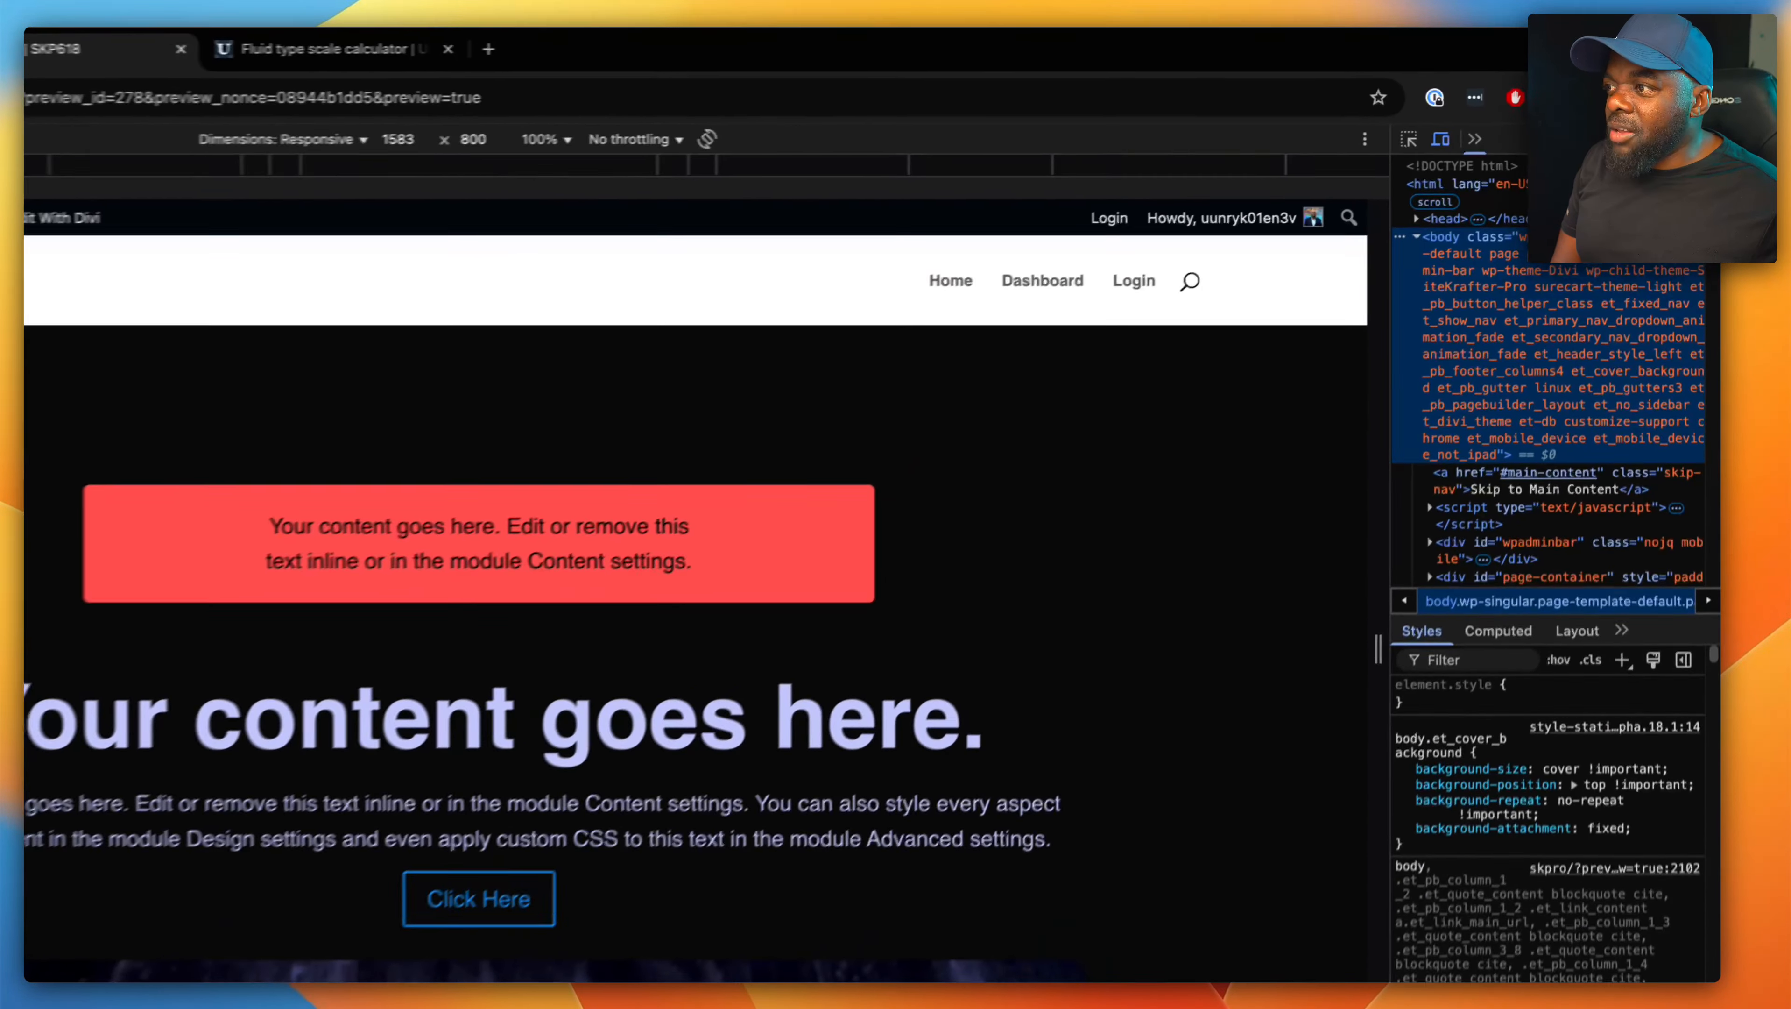
{"action": "left_click", "coordinate": [1707, 116]}
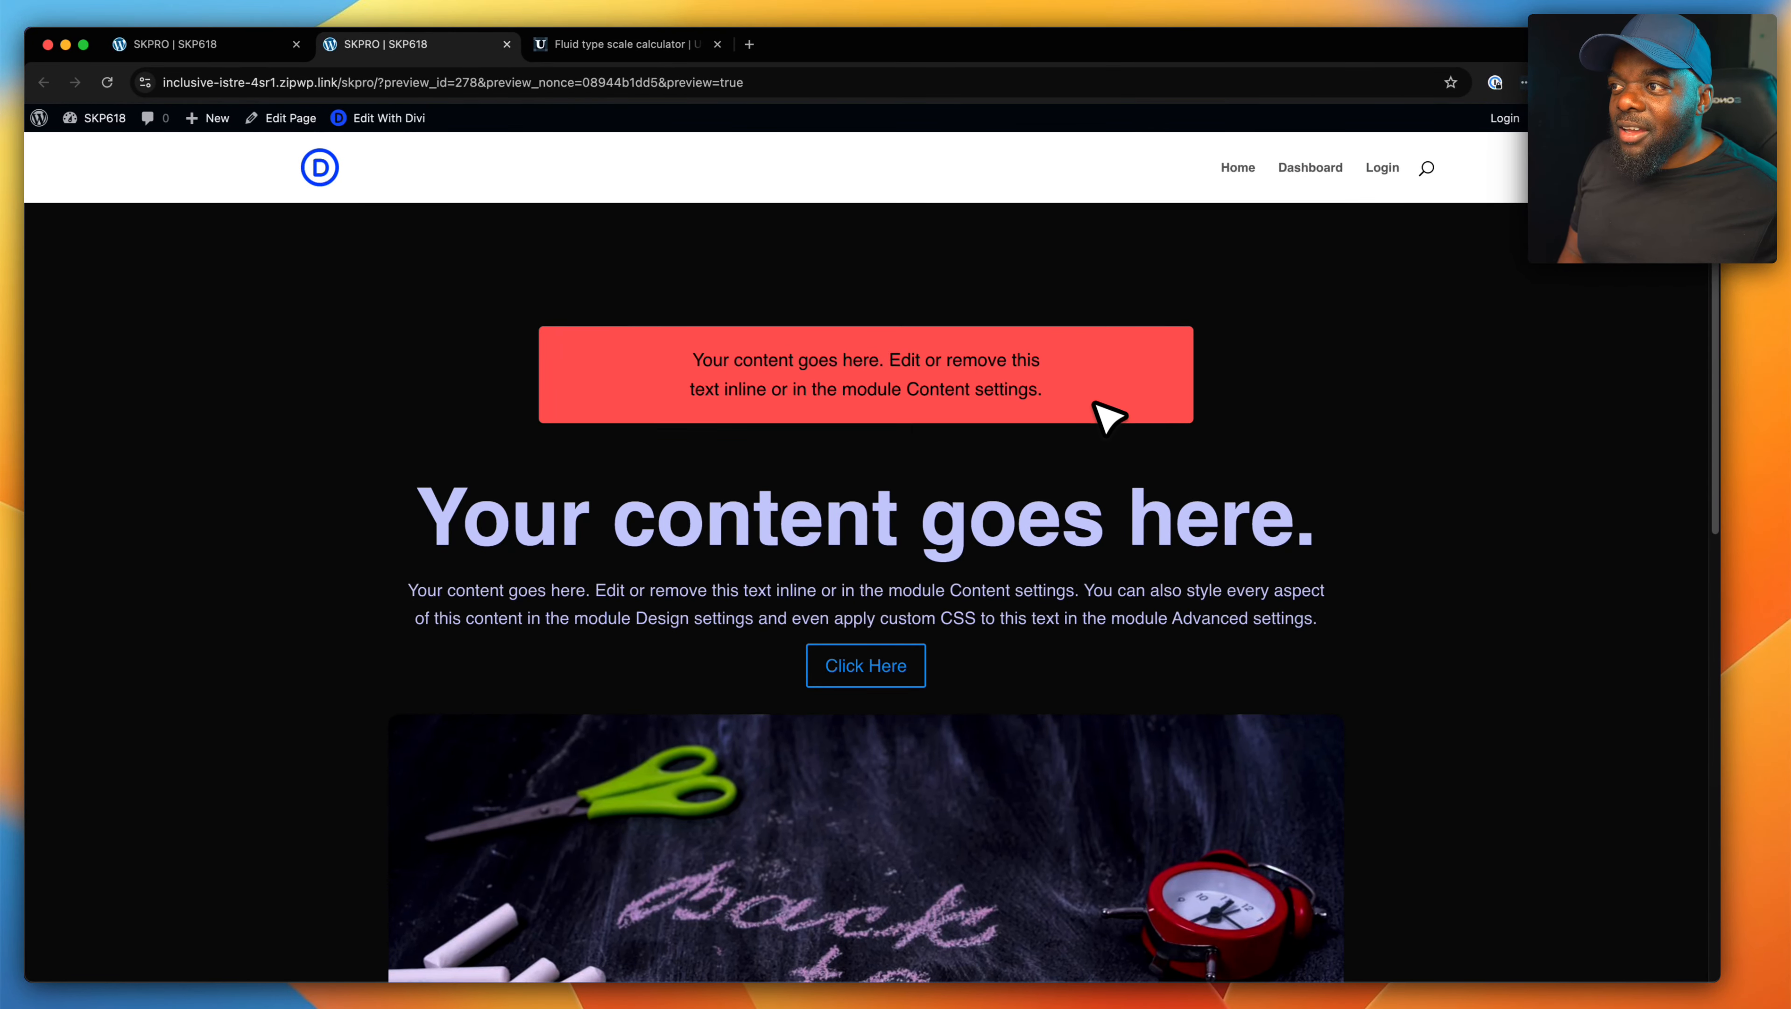
{"action": "scroll", "coordinate": [1244, 544], "scroll_direction": "down", "scroll_amount": 5}
{"action": "scroll", "coordinate": [1335, 576], "scroll_direction": "down", "scroll_amount": 8}
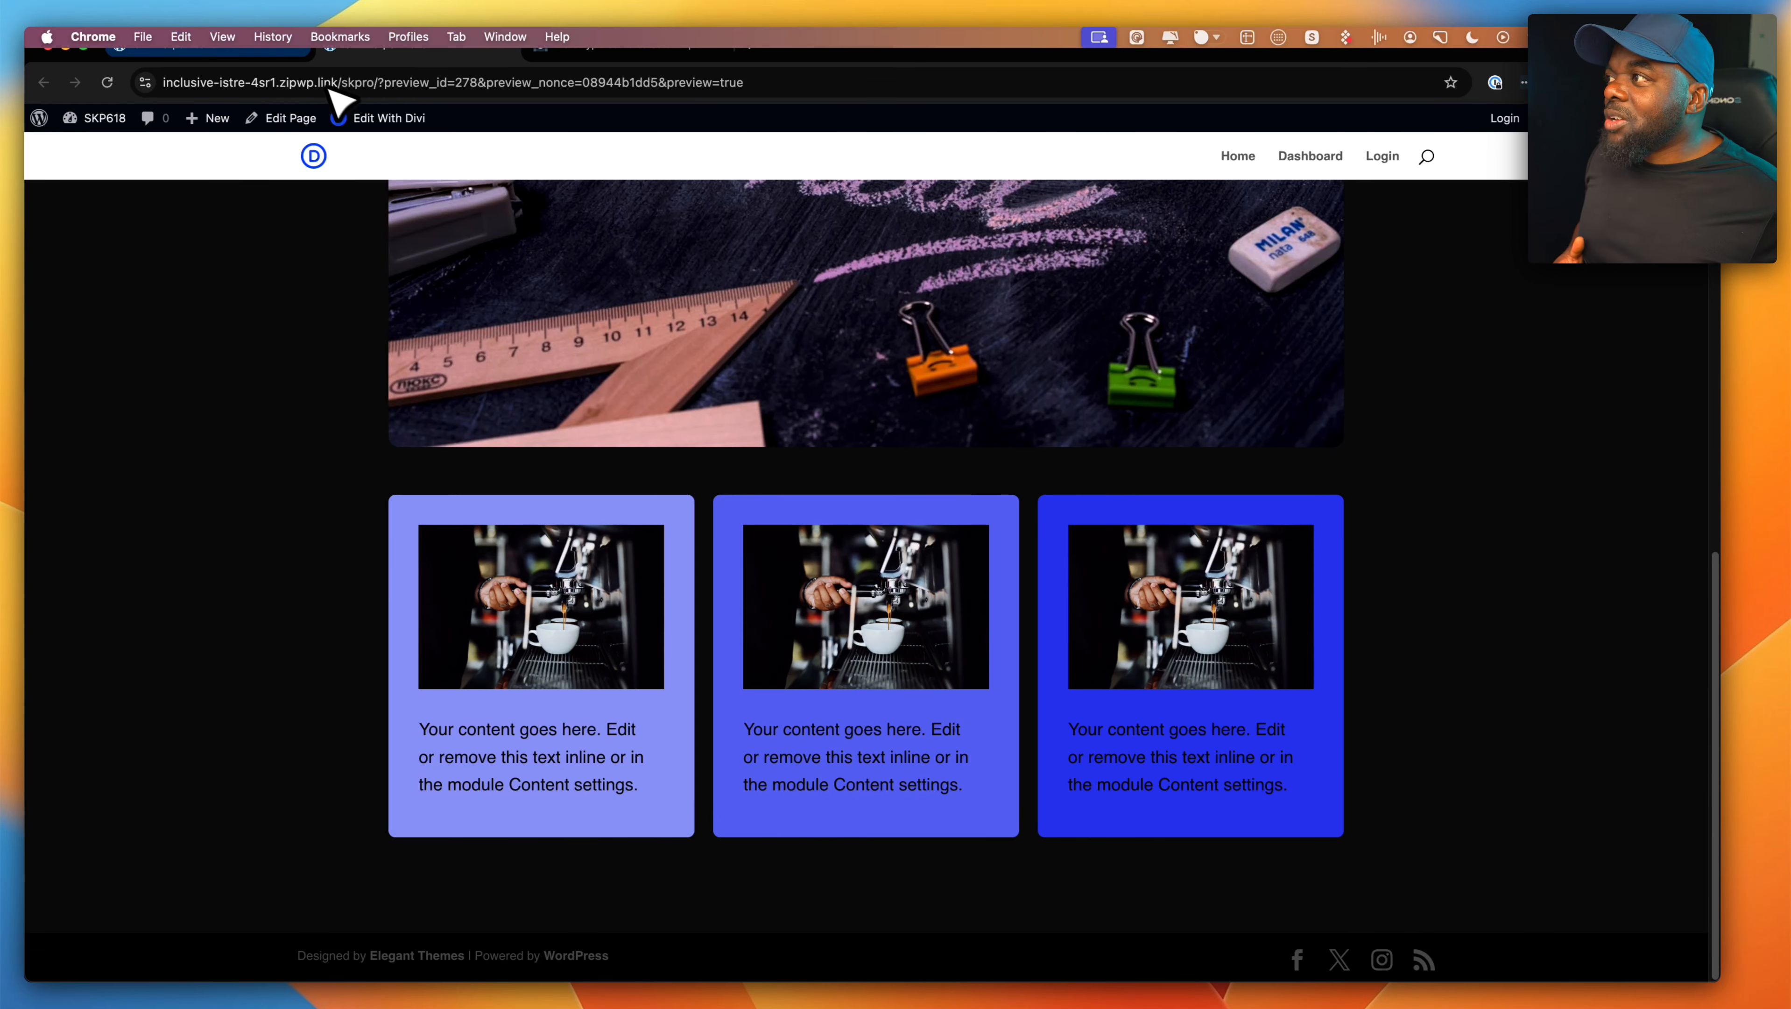
{"action": "scroll", "coordinate": [640, 308], "scroll_direction": "up", "scroll_amount": 13}
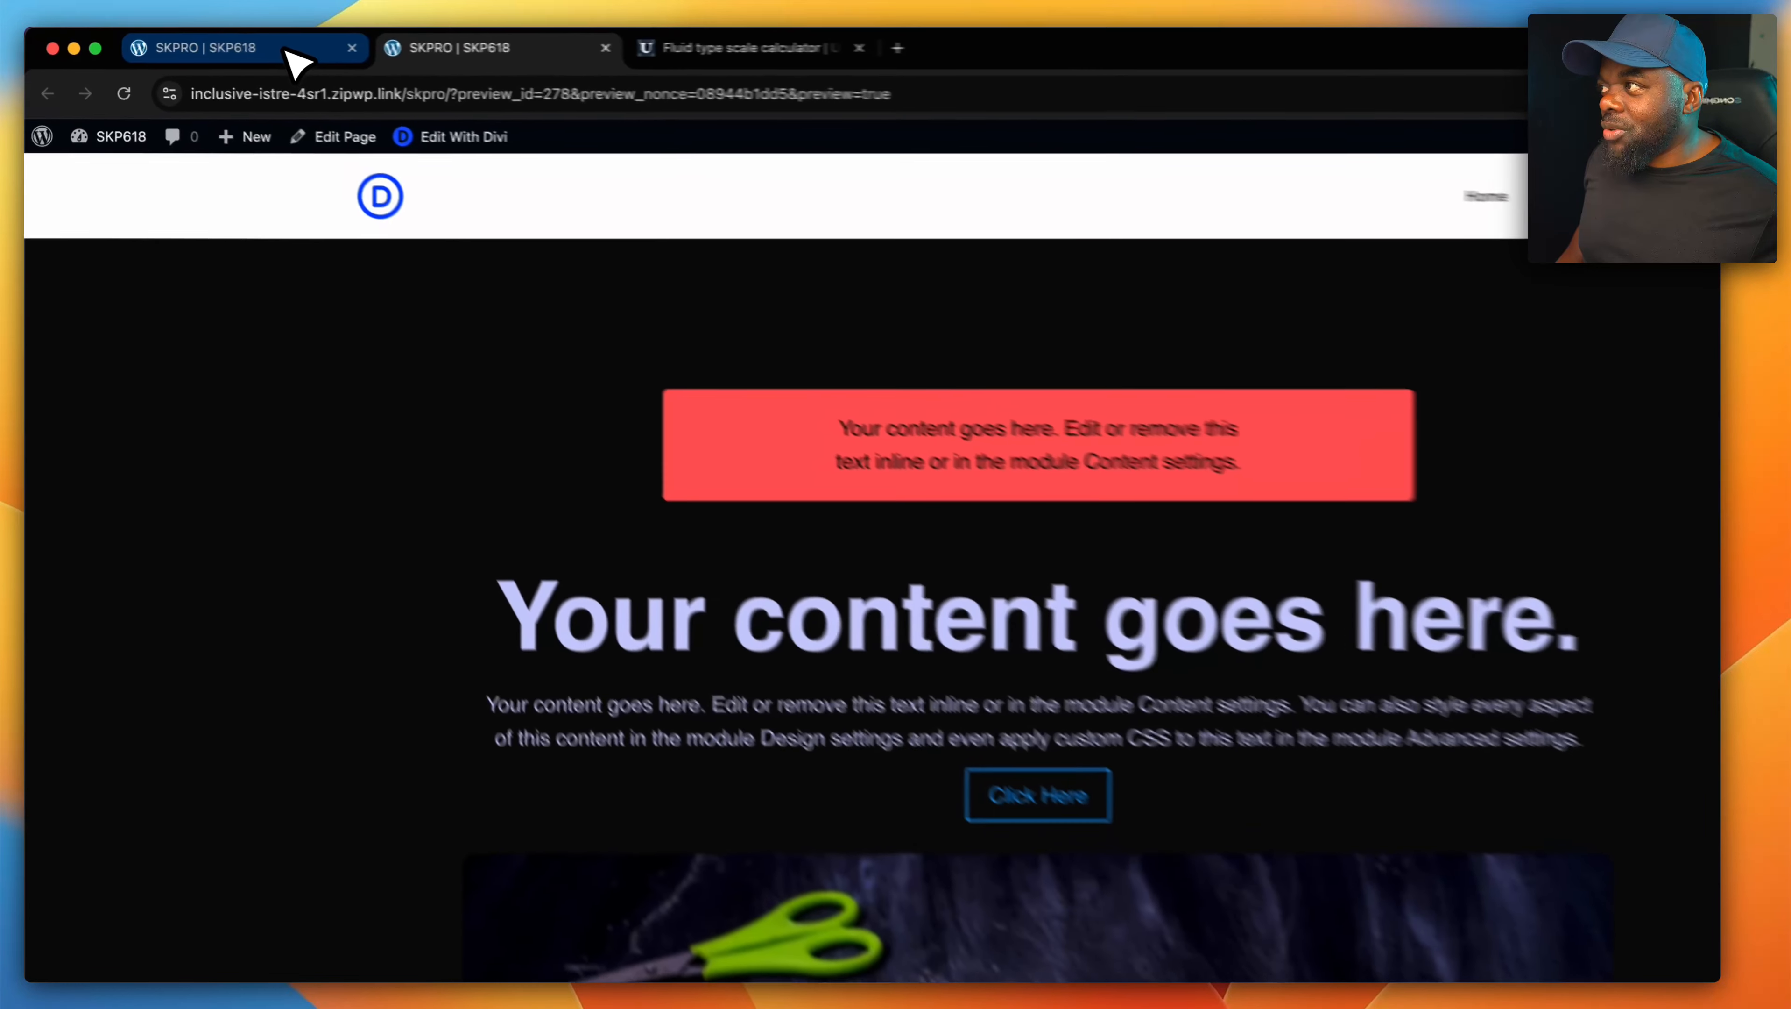
- Replace the notice text box's "hover-scale" class with "hover-glow" in the page builder
{"action": "left_click", "coordinate": [286, 51]}
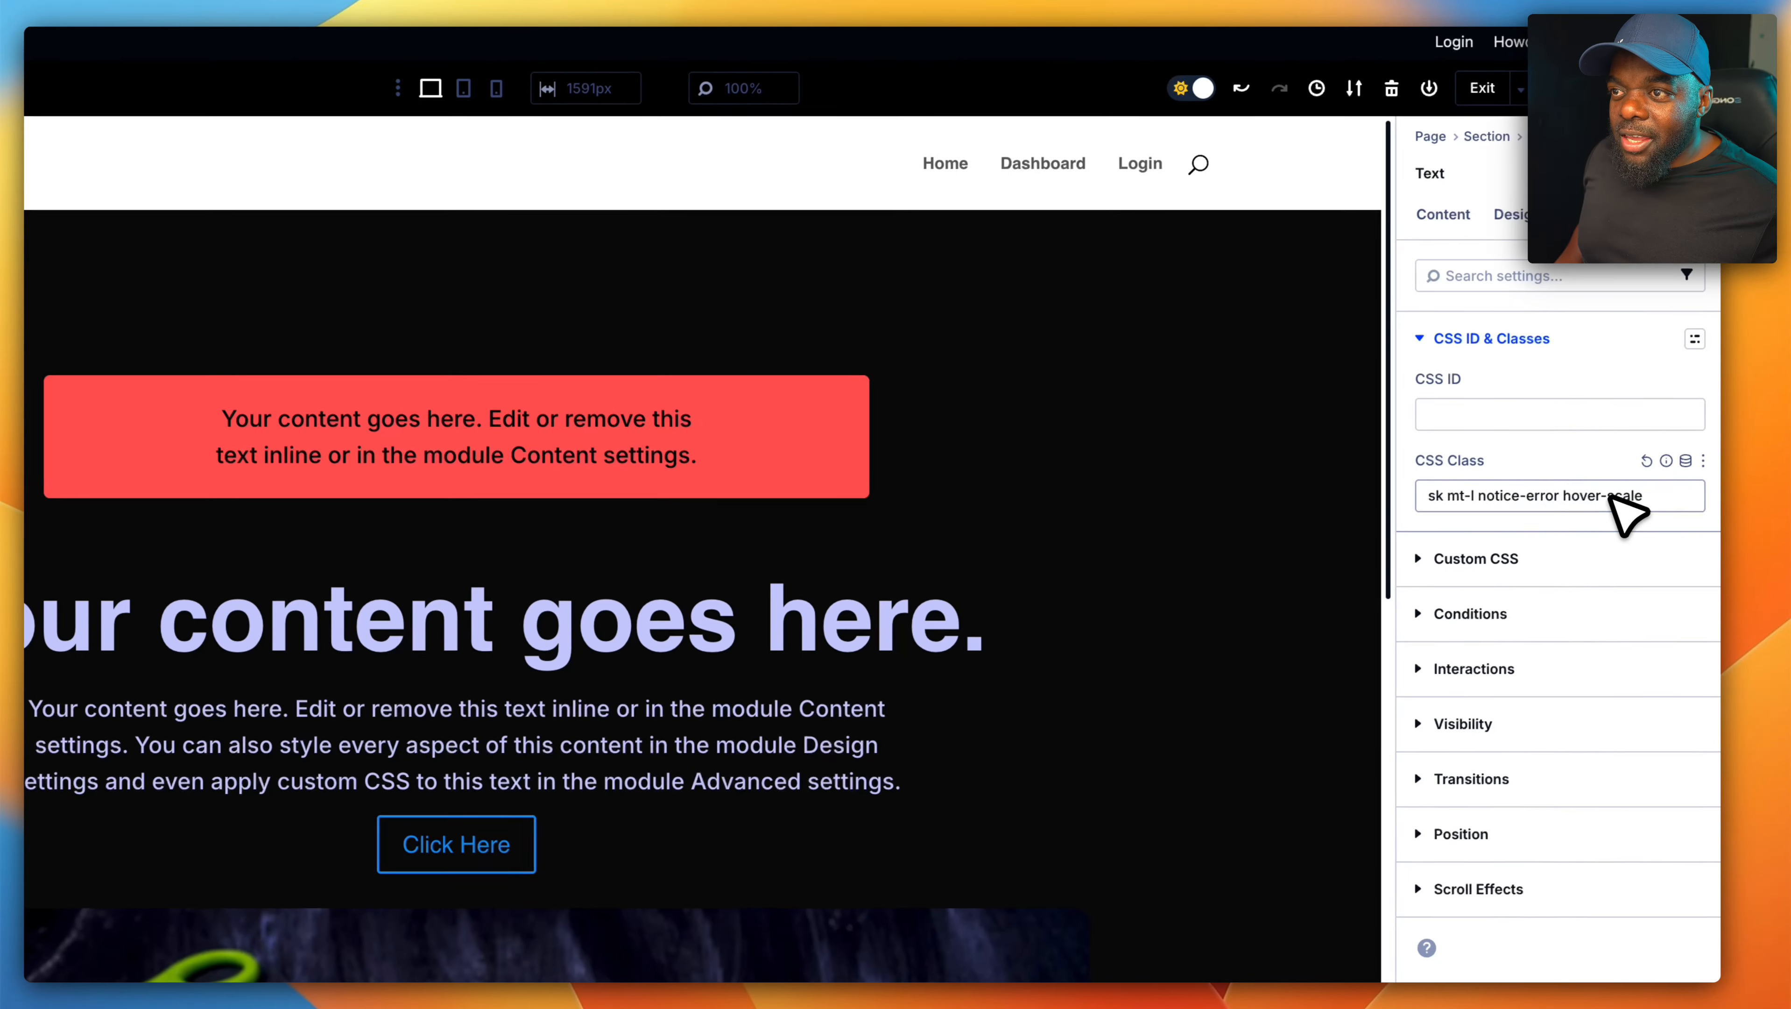
{"action": "double_click", "coordinate": [1615, 497]}
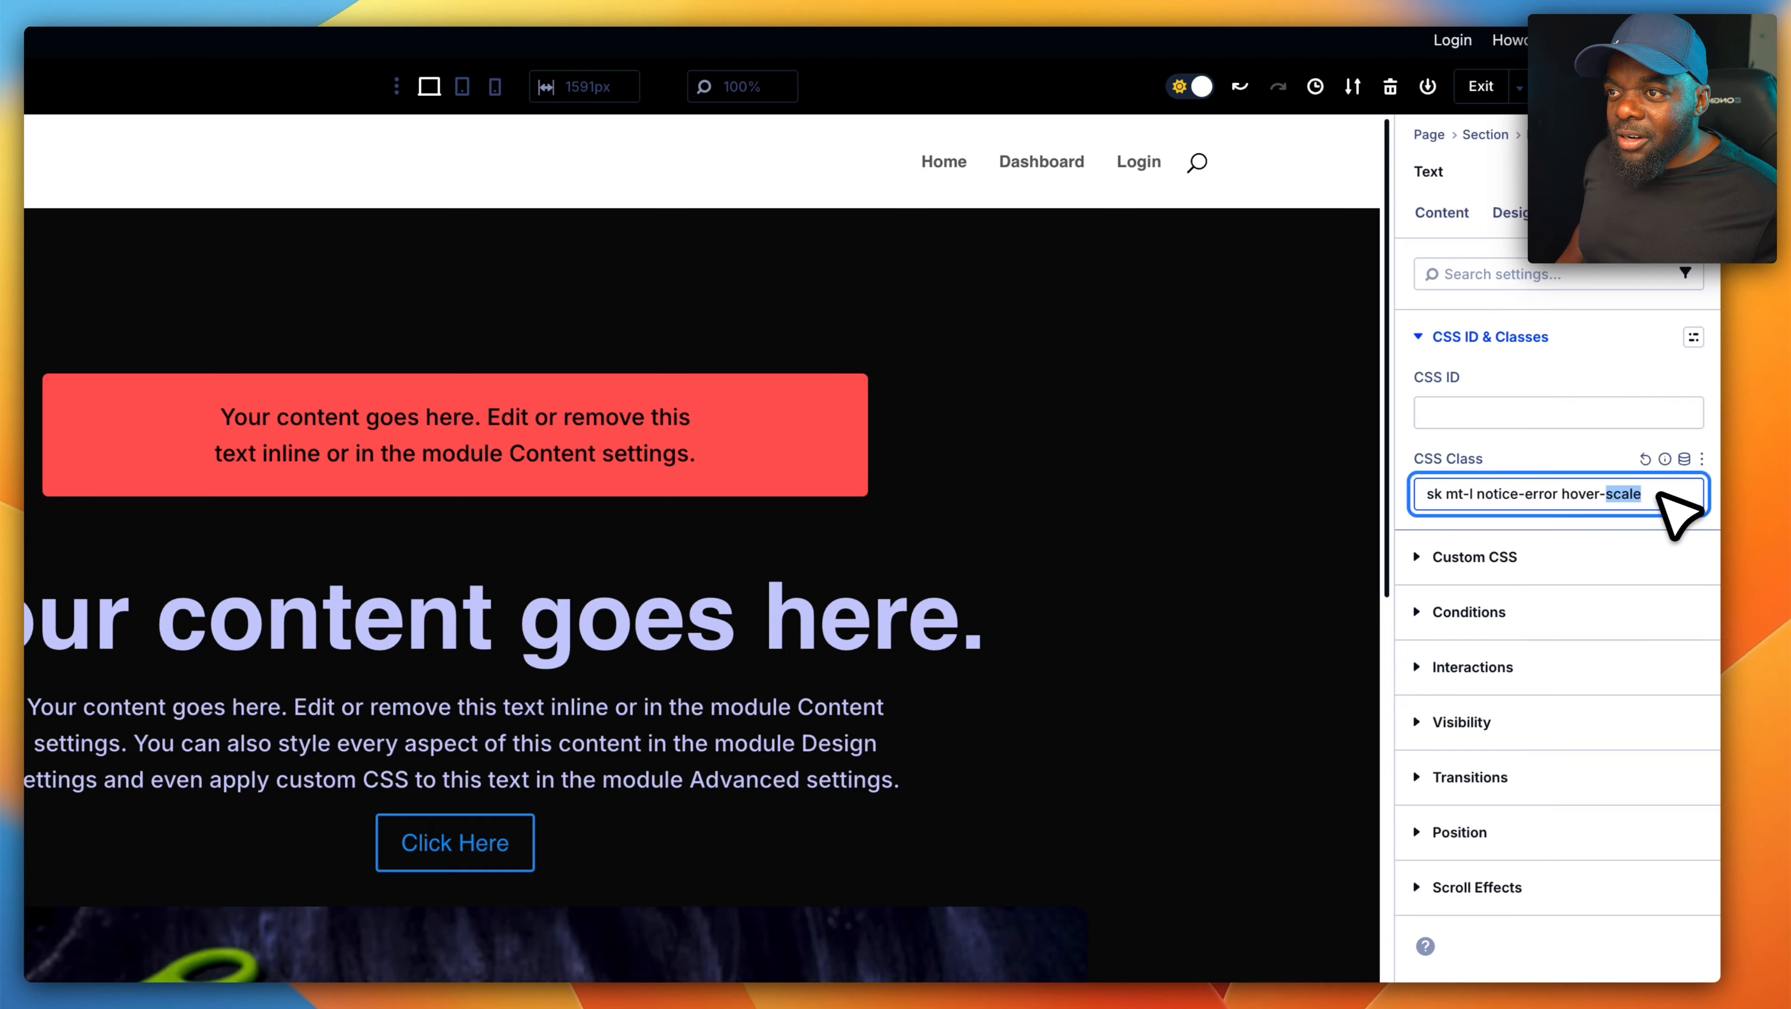
{"action": "type", "text": "glow"}
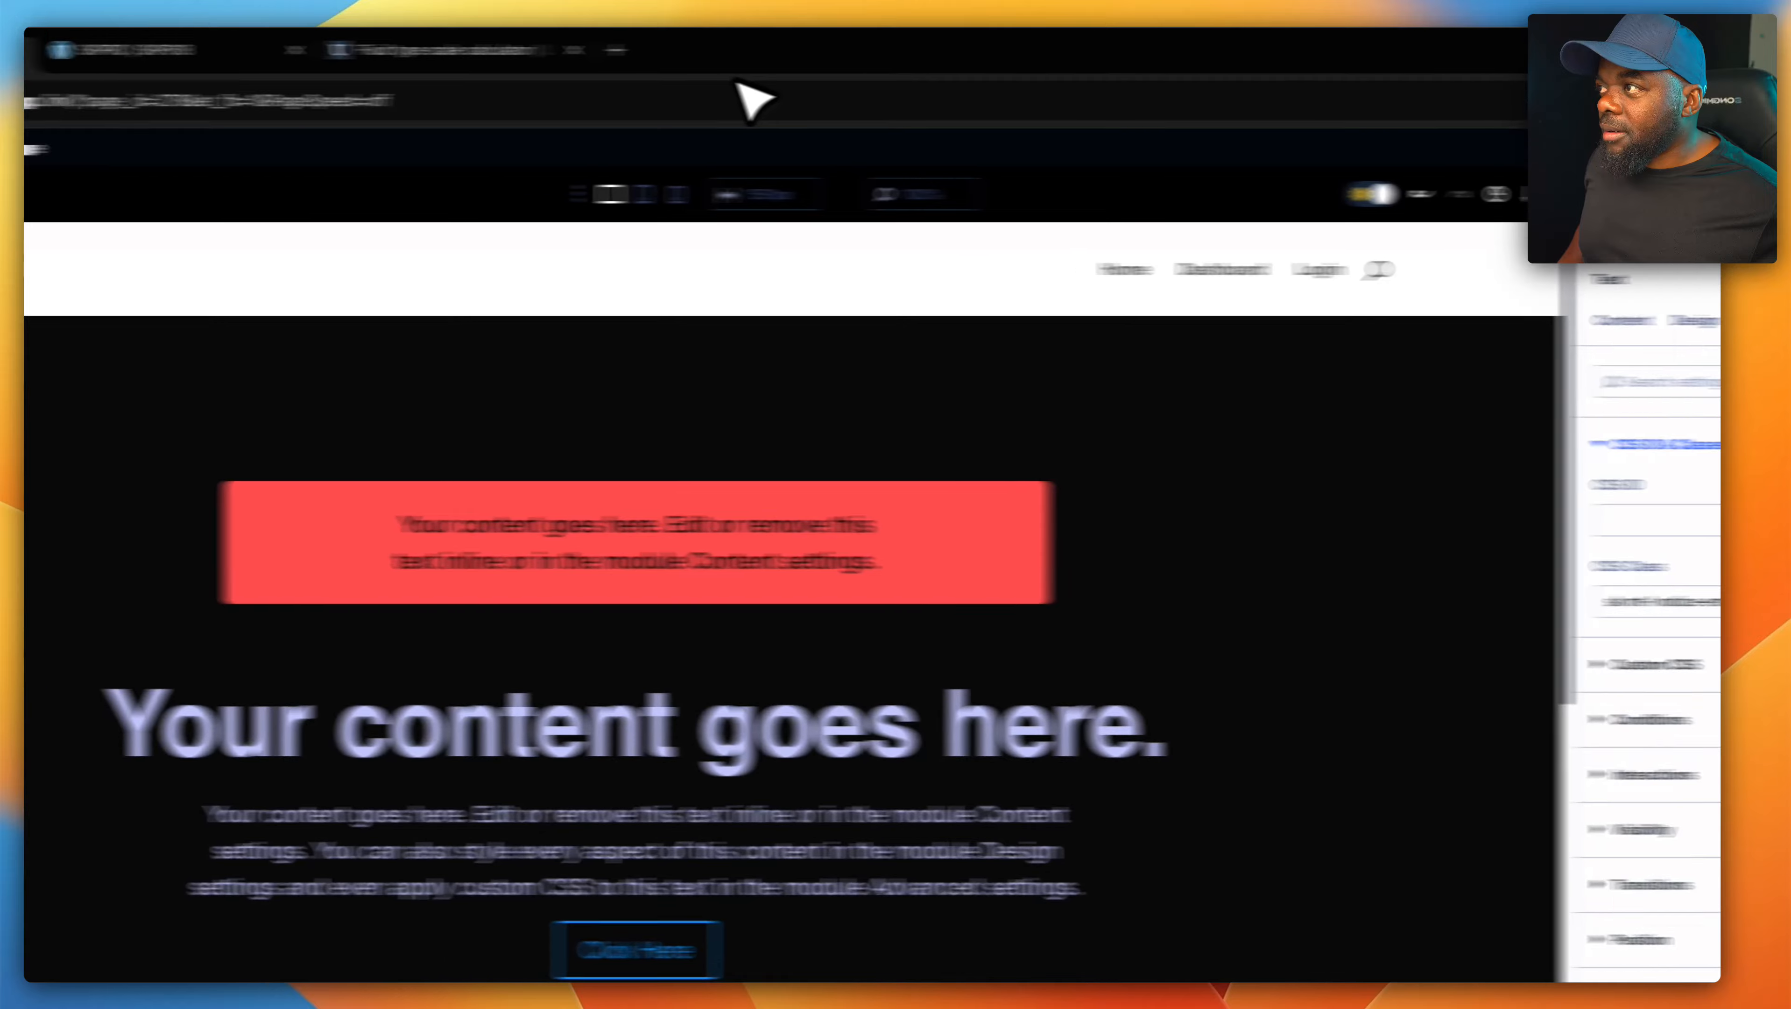
- Reload the page preview and examine the notice box's hover effect and the blurb cards below the image
{"action": "left_click", "coordinate": [559, 57]}
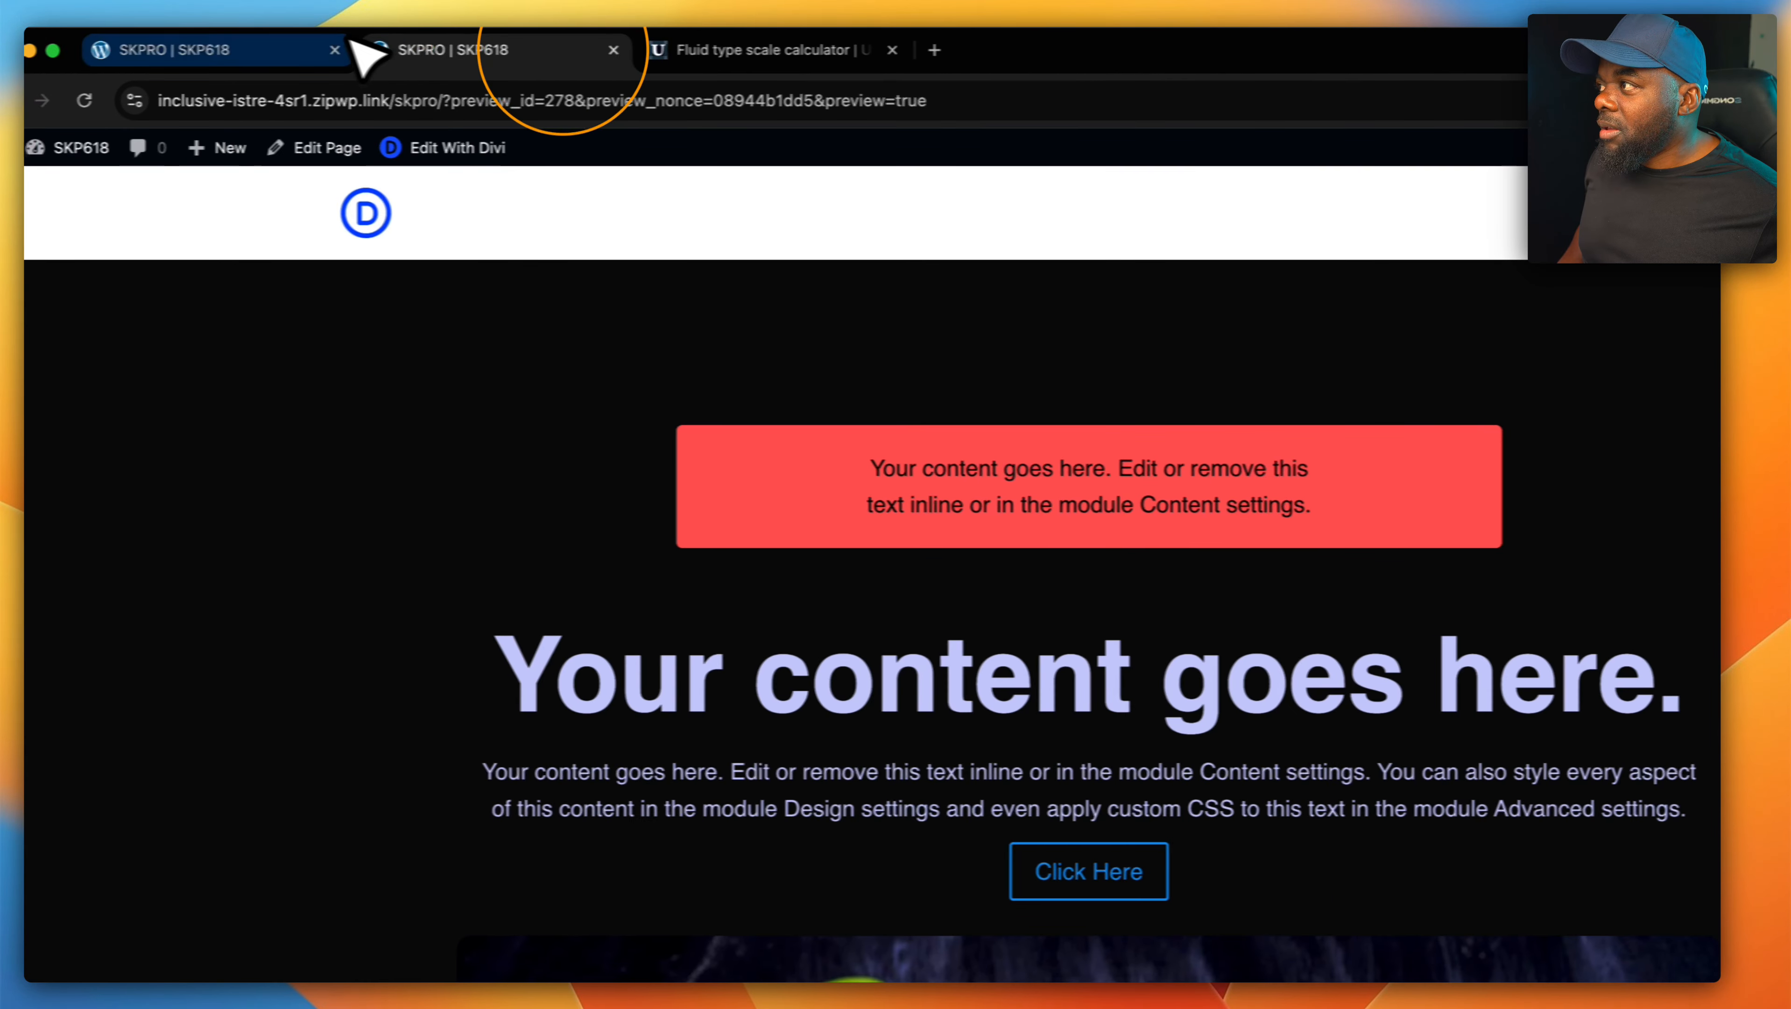
{"action": "left_click", "coordinate": [146, 99]}
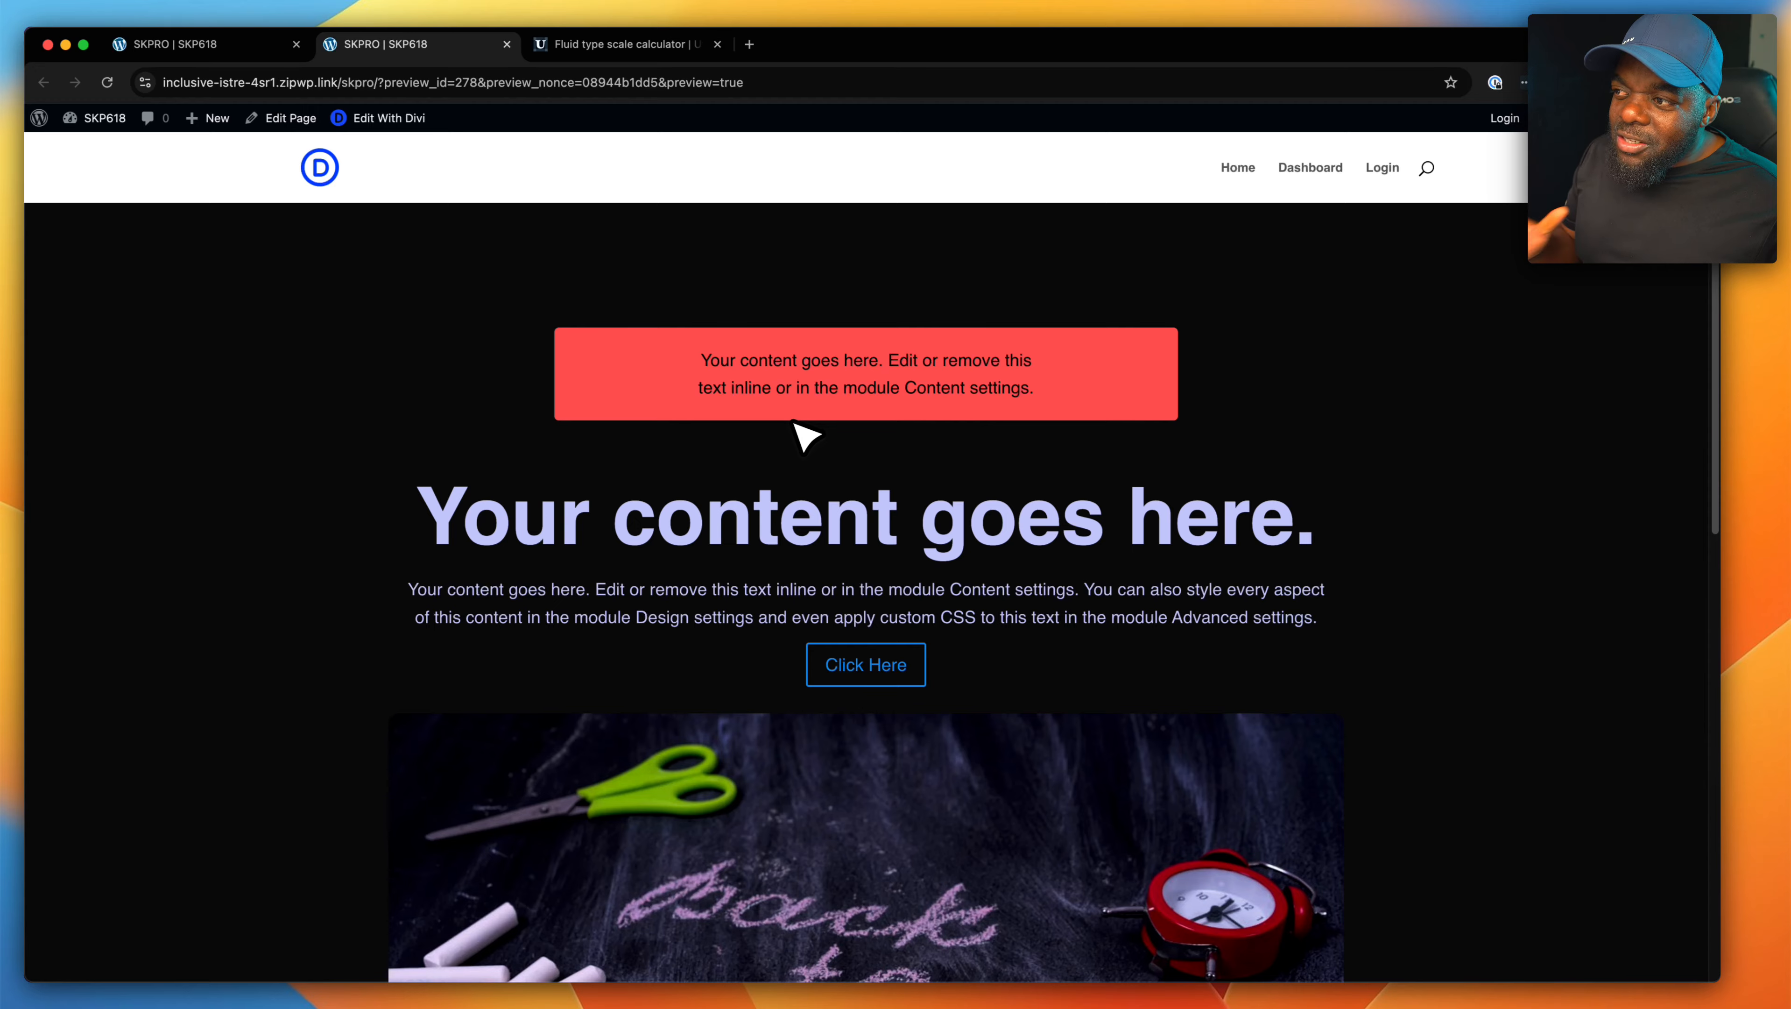
{"action": "scroll", "coordinate": [805, 438], "scroll_direction": "down", "scroll_amount": 15}
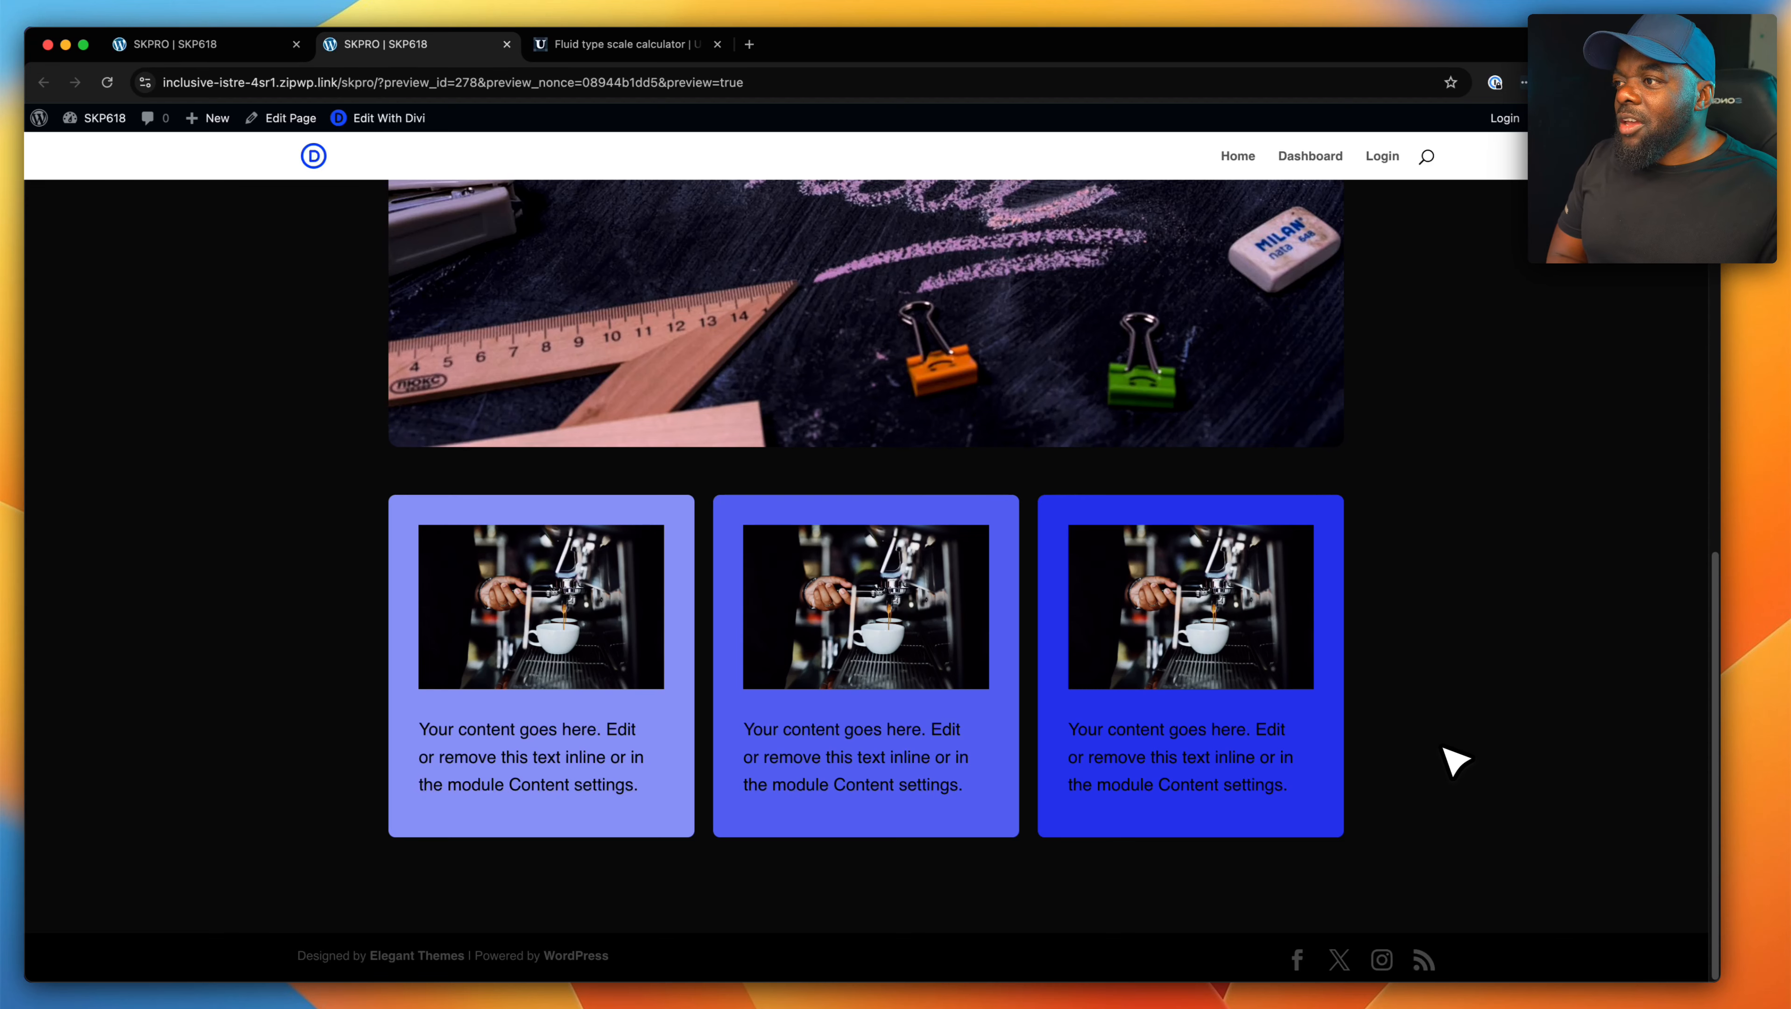
{"action": "scroll", "coordinate": [989, 481], "scroll_direction": "up", "scroll_amount": 10}
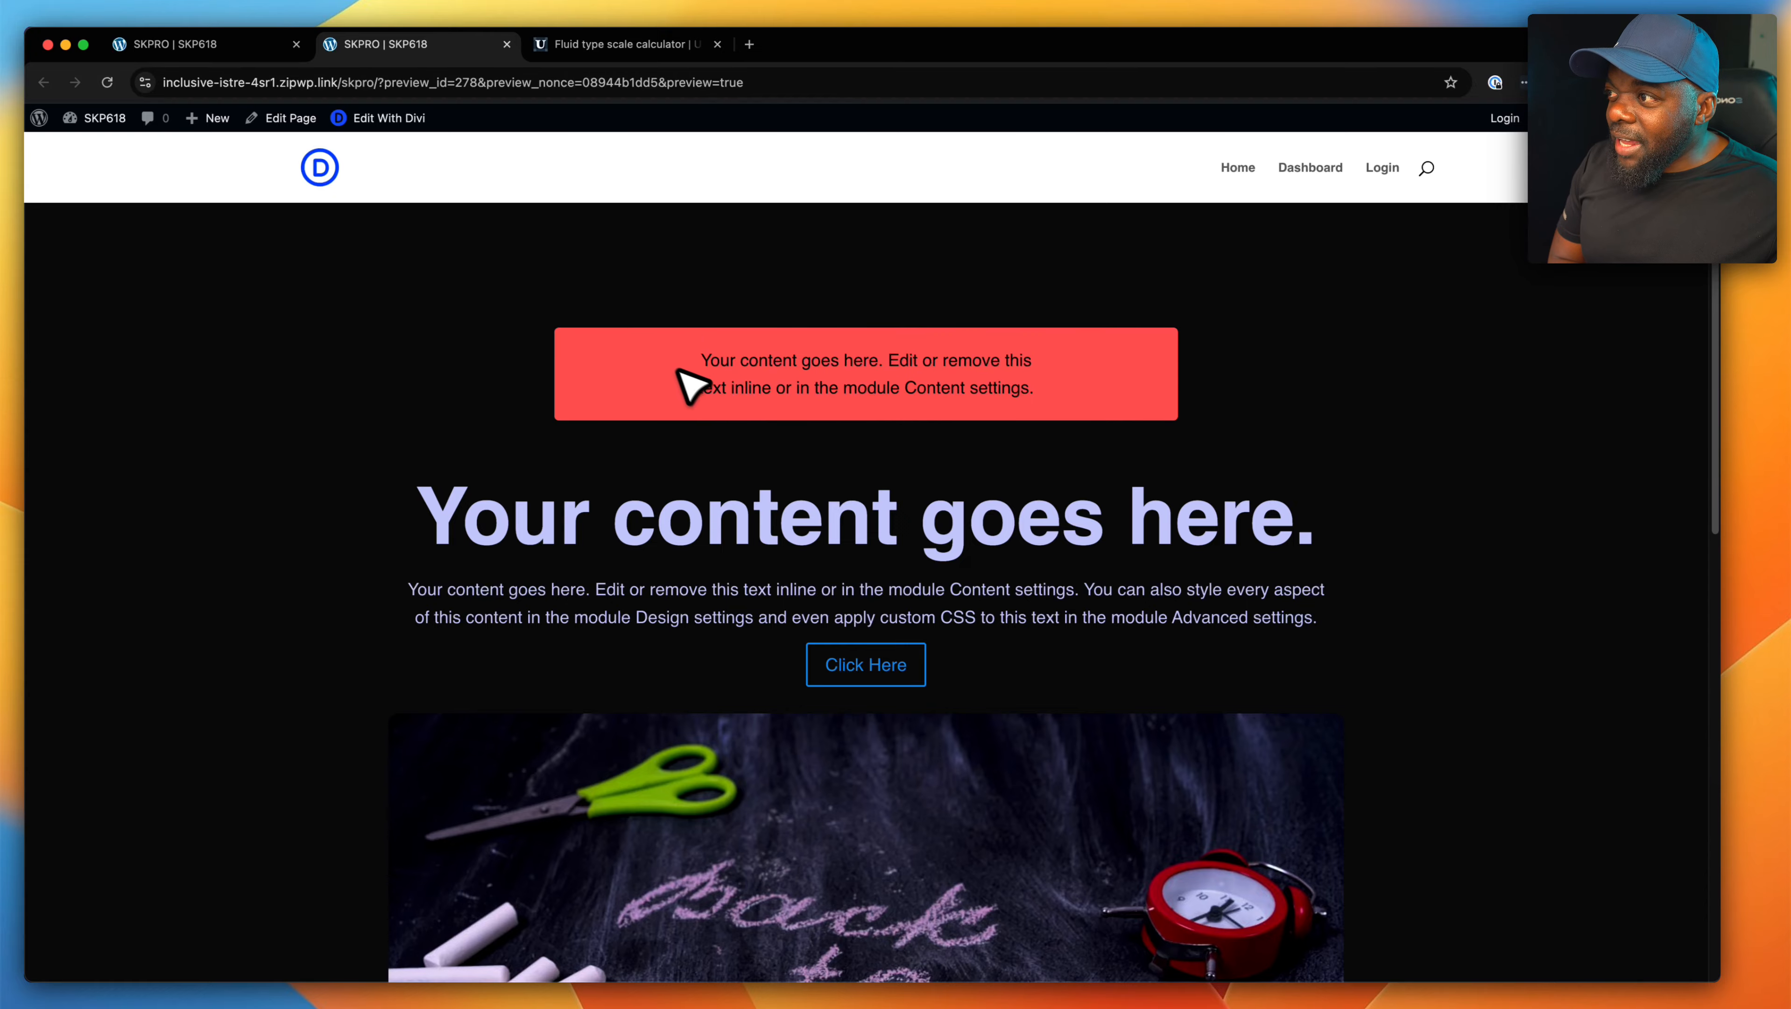
- Return to the page builder and examine the section's options for copying, pasting and resetting attributes
{"action": "left_click", "coordinate": [258, 46]}
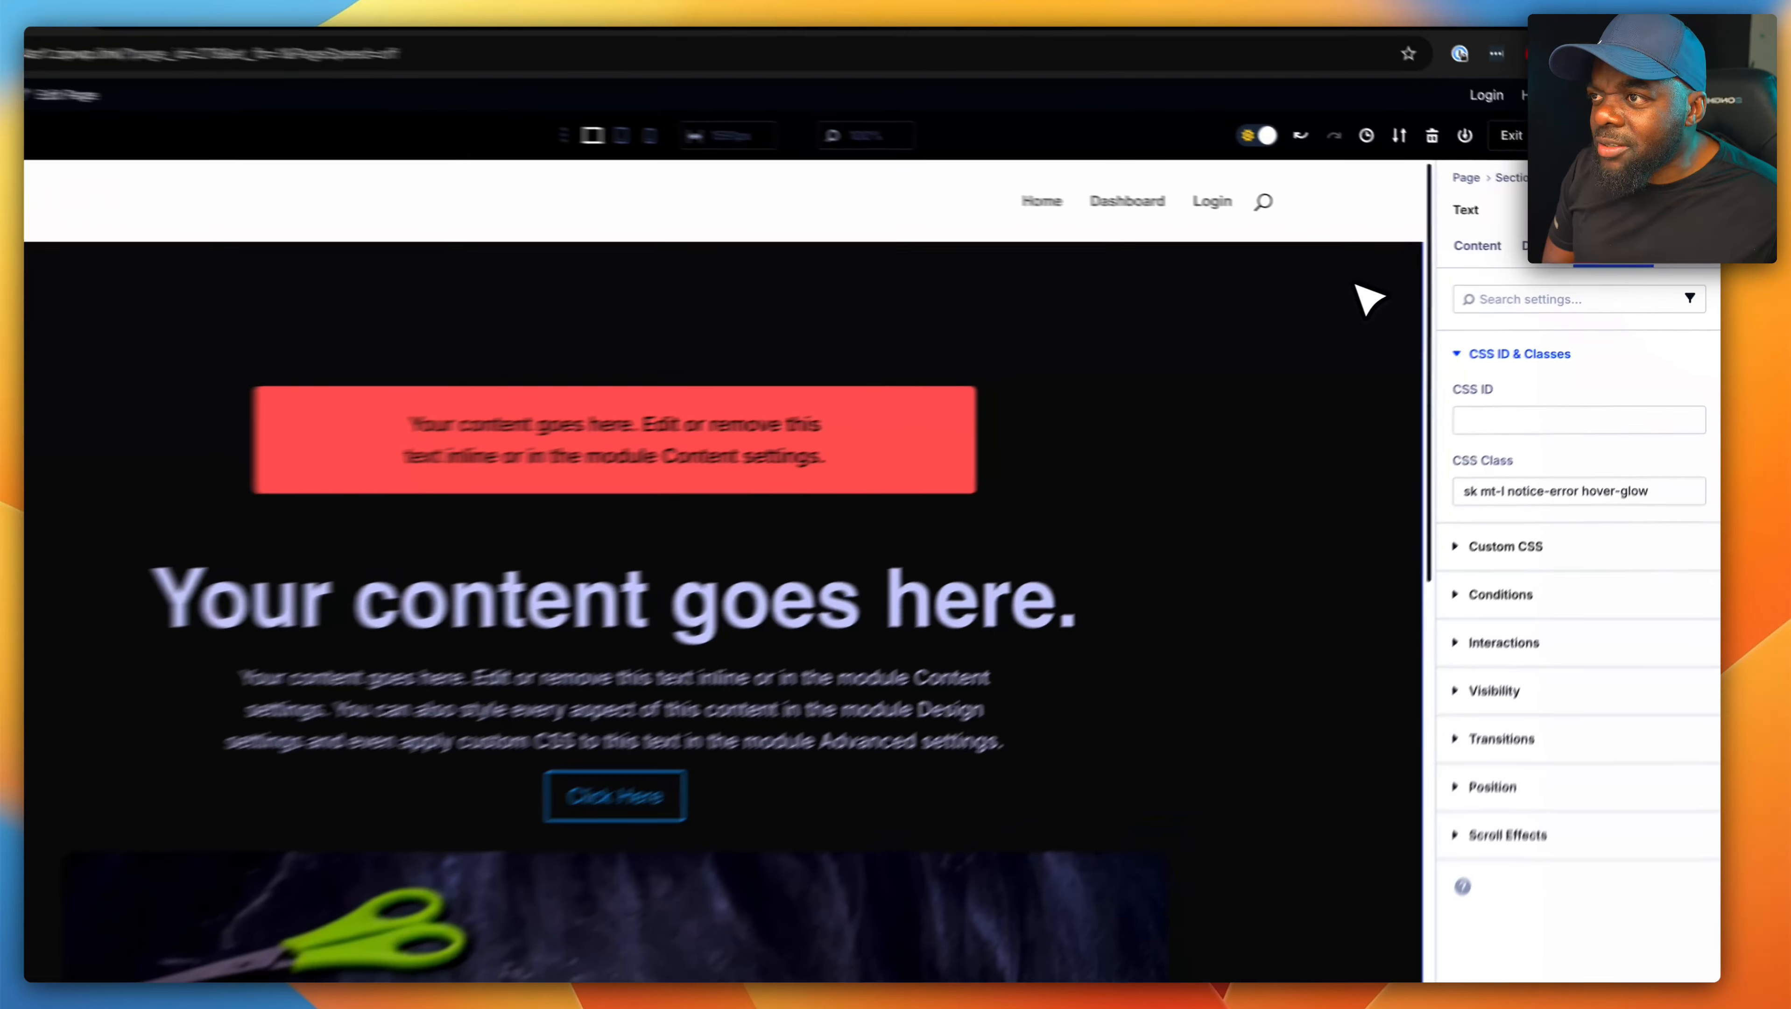
{"action": "right_click", "coordinate": [1428, 308]}
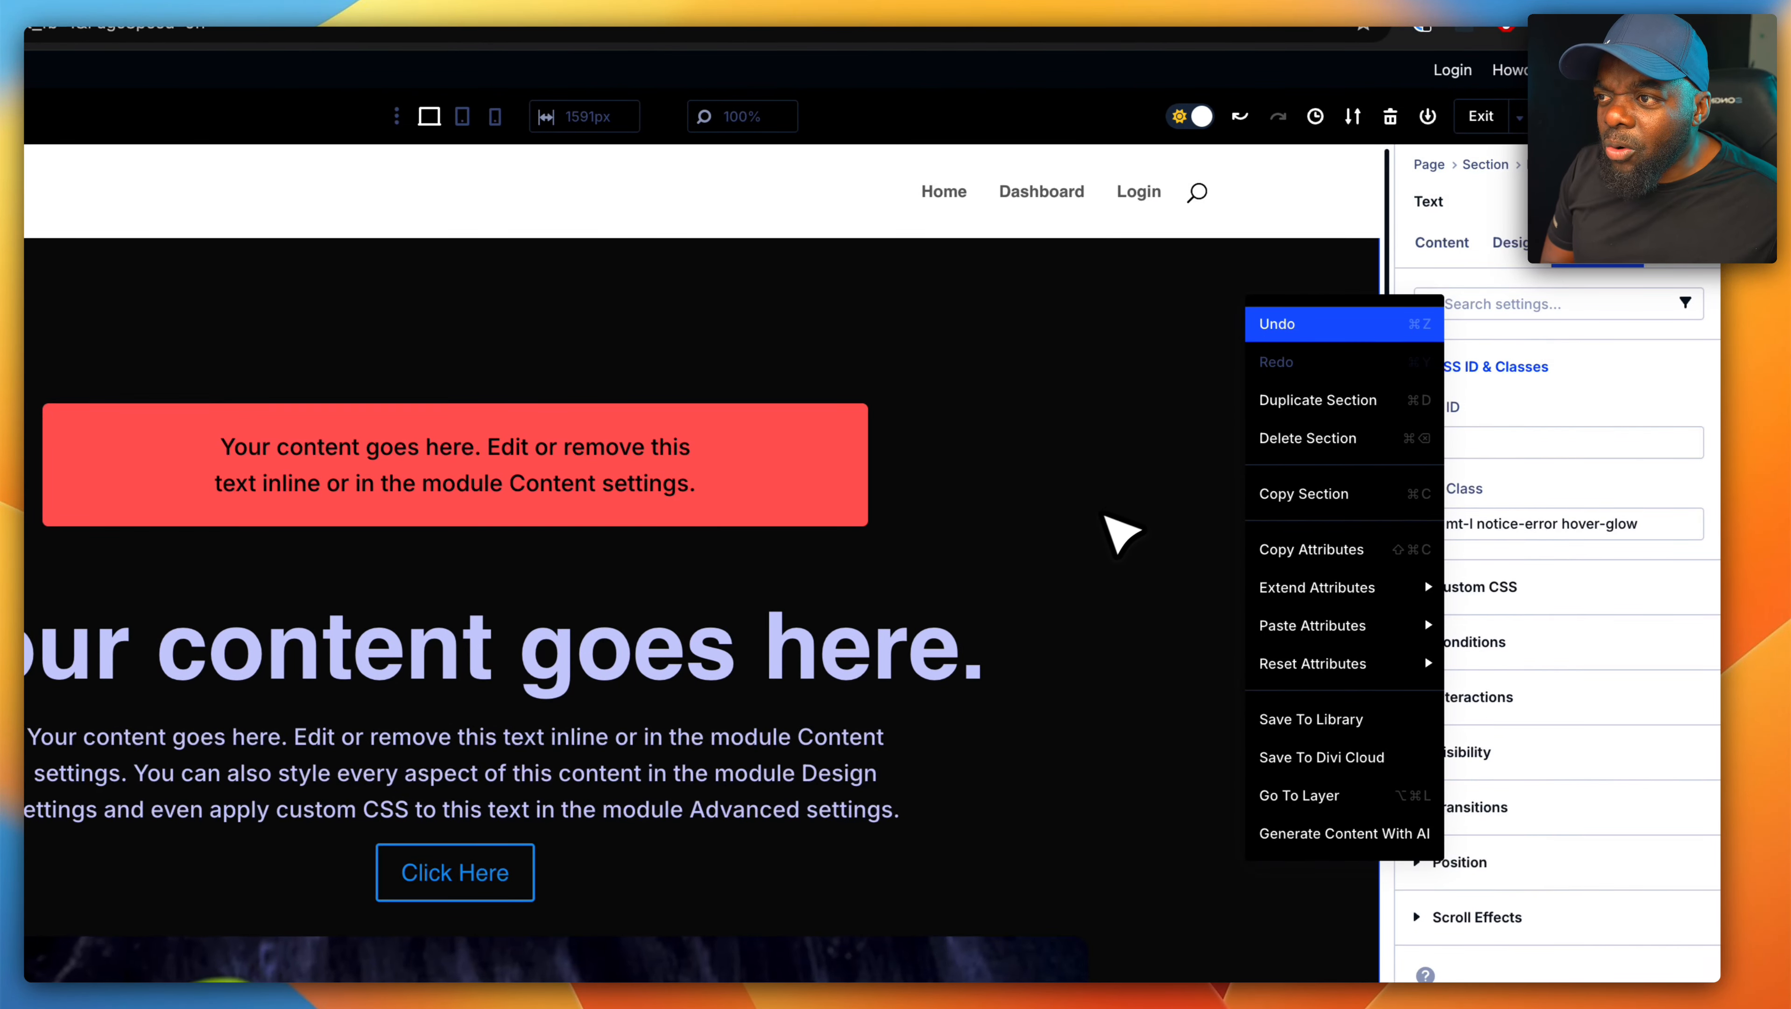
{"action": "left_click", "coordinate": [1061, 535]}
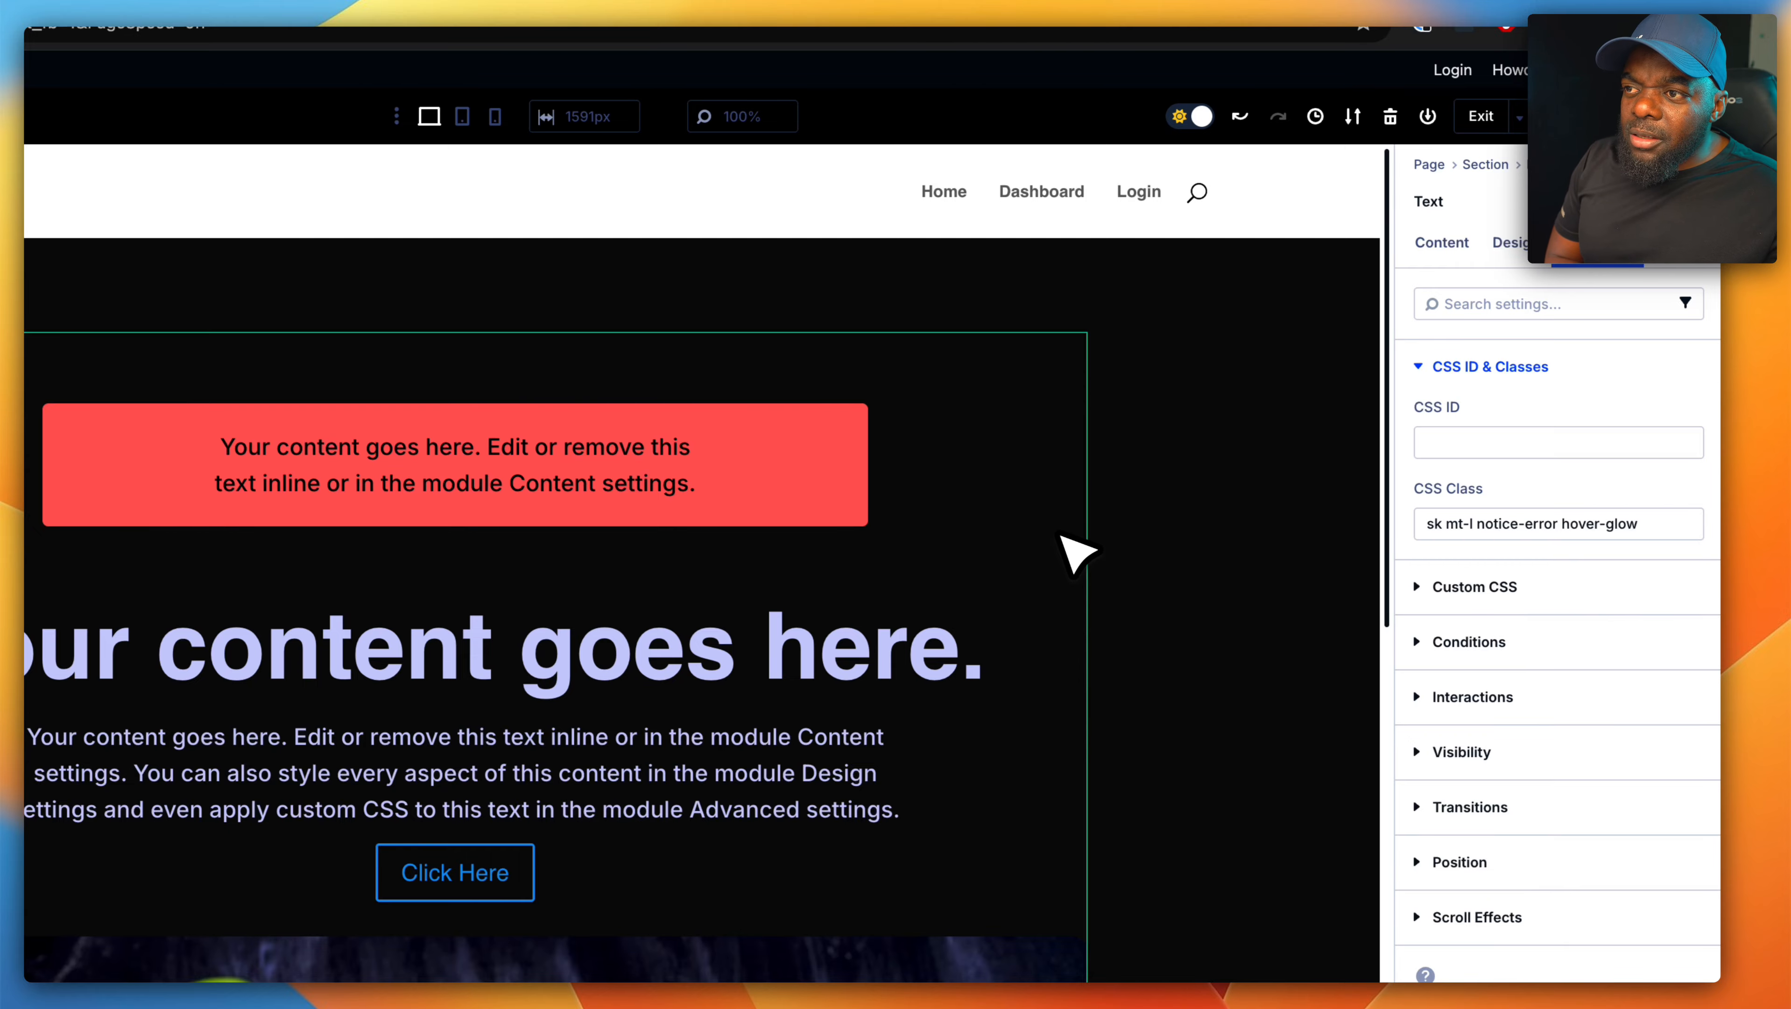
{"action": "right_click", "coordinate": [1120, 503]}
{"action": "mouse_move", "coordinate": [1201, 854]}
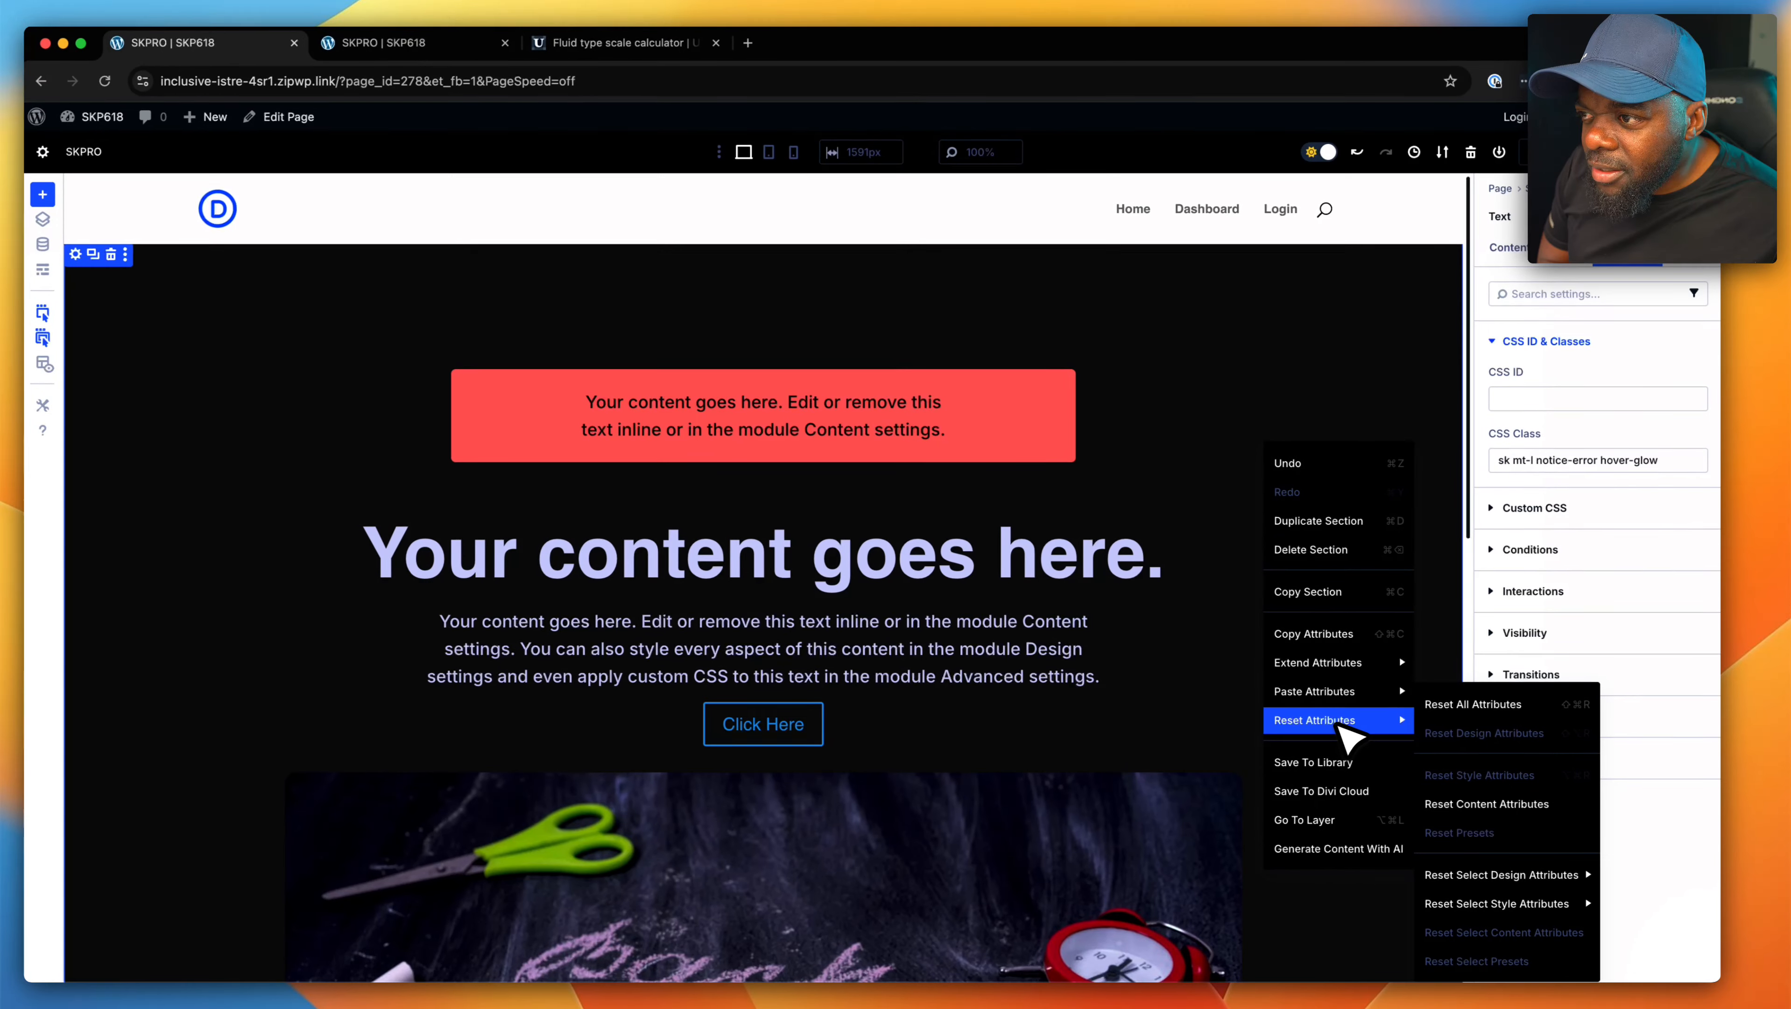
{"action": "mouse_move", "coordinate": [1225, 678]}
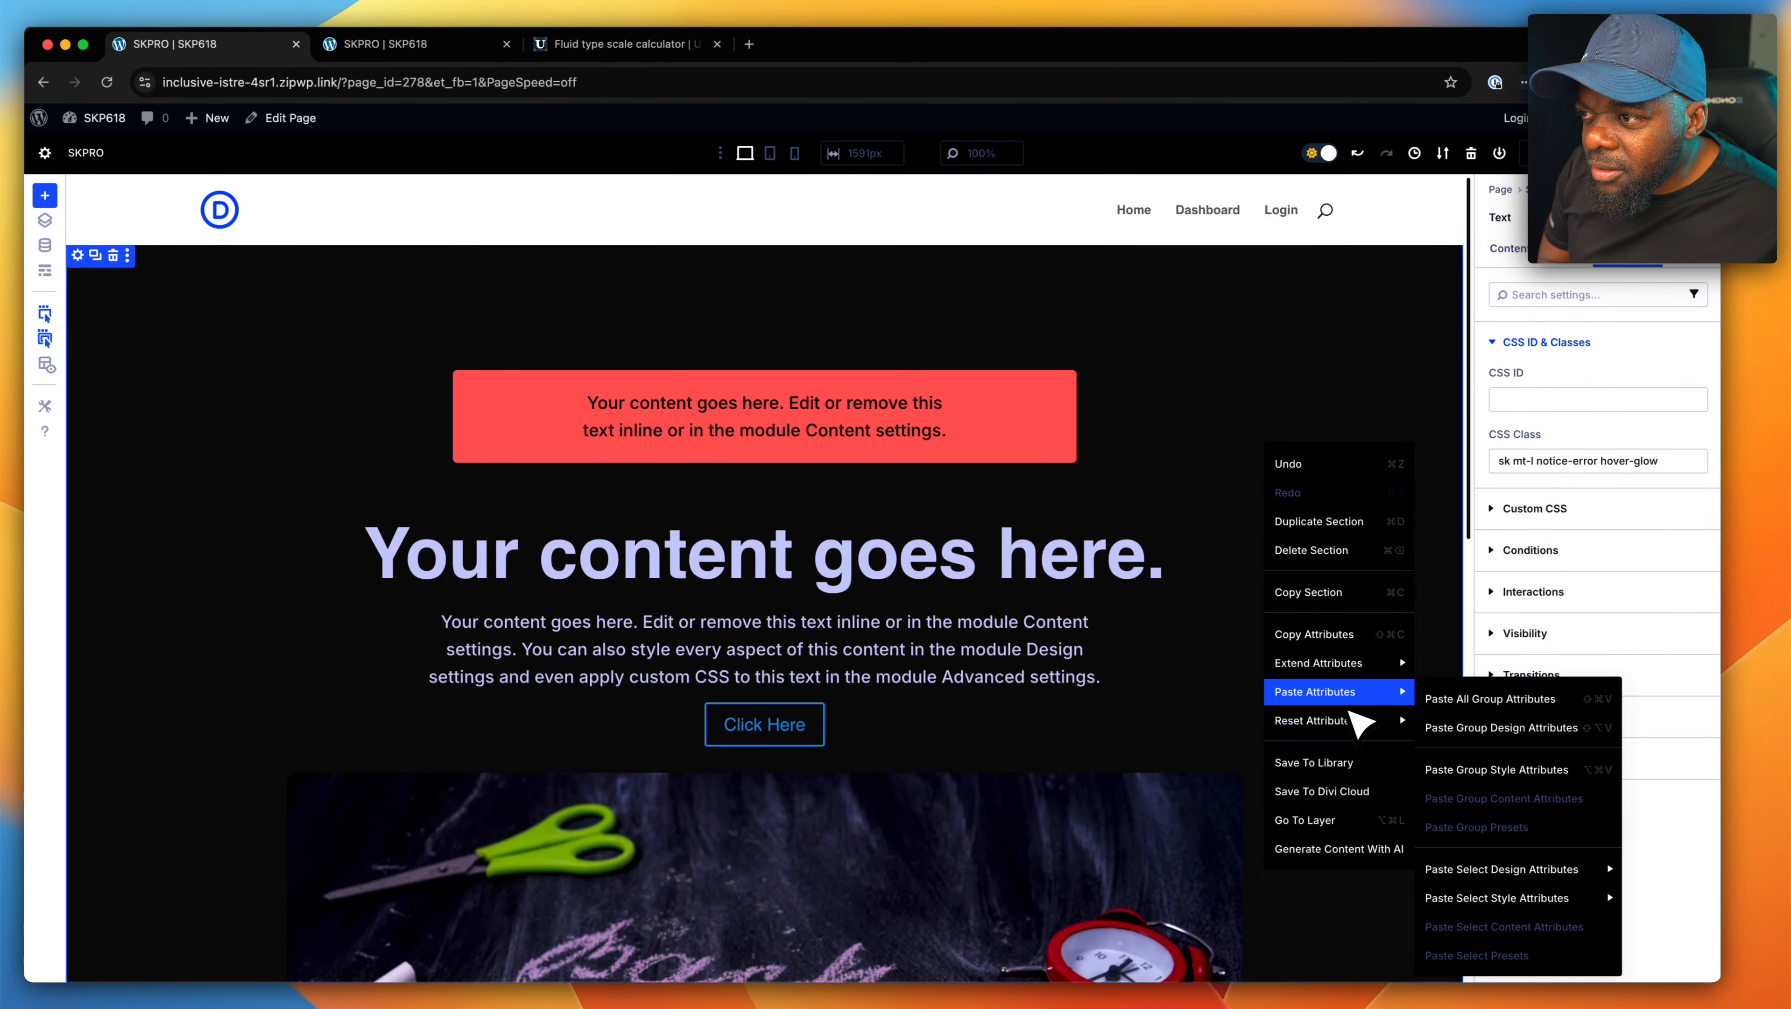
{"action": "mouse_move", "coordinate": [1370, 664]}
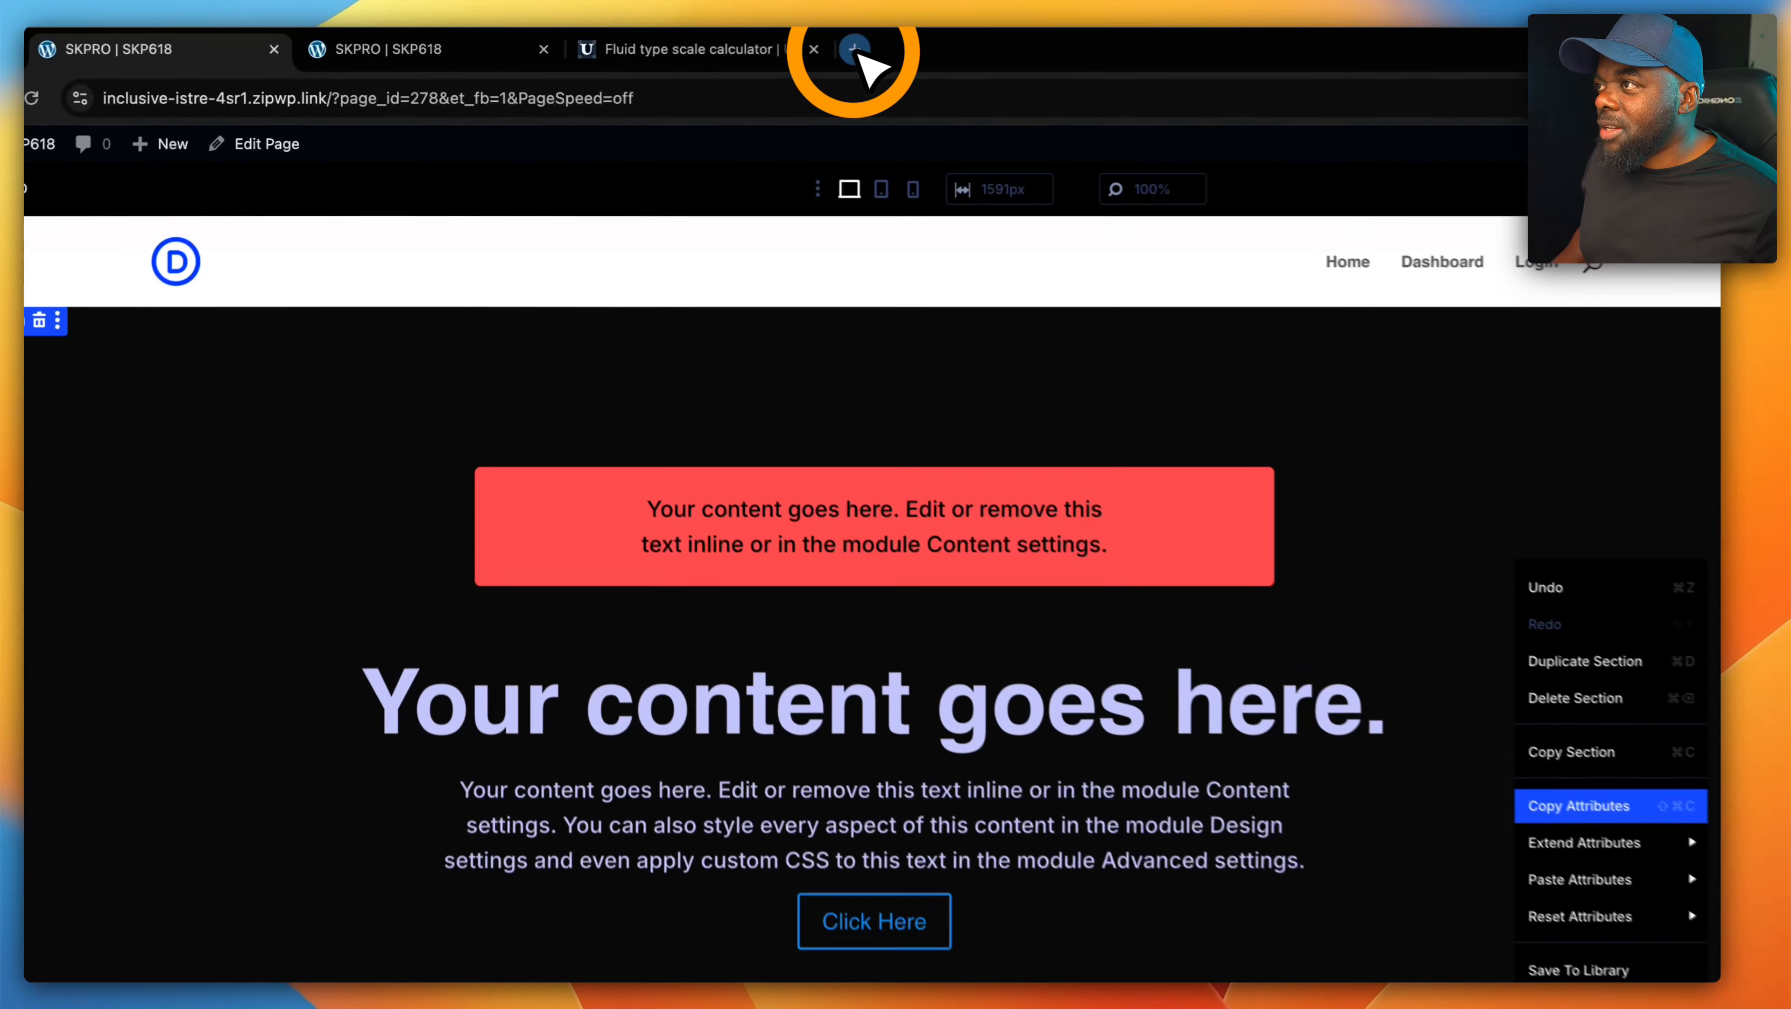
- Open diviuniversity.com in a new browser tab and go to the SiteKrafter PRO course page from its course list
{"action": "left_click", "coordinate": [855, 49]}
{"action": "type", "text": "diviuniversity.com"}
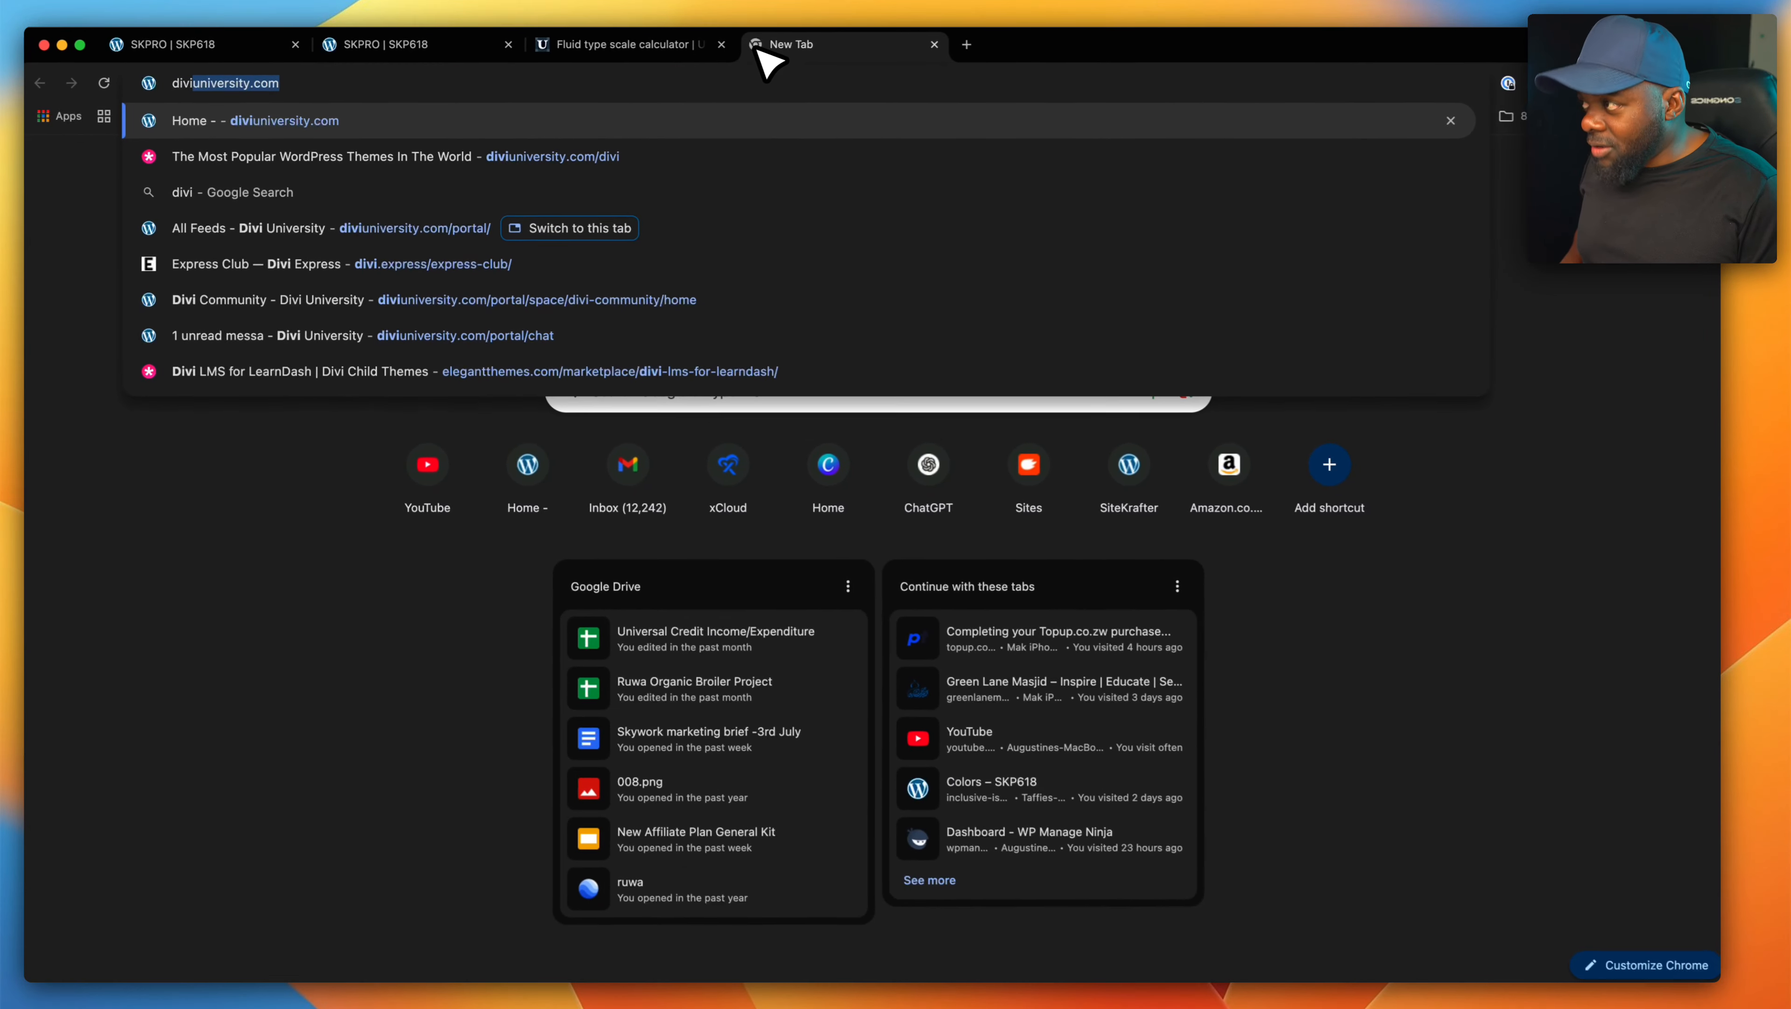
{"action": "key", "text": "Return"}
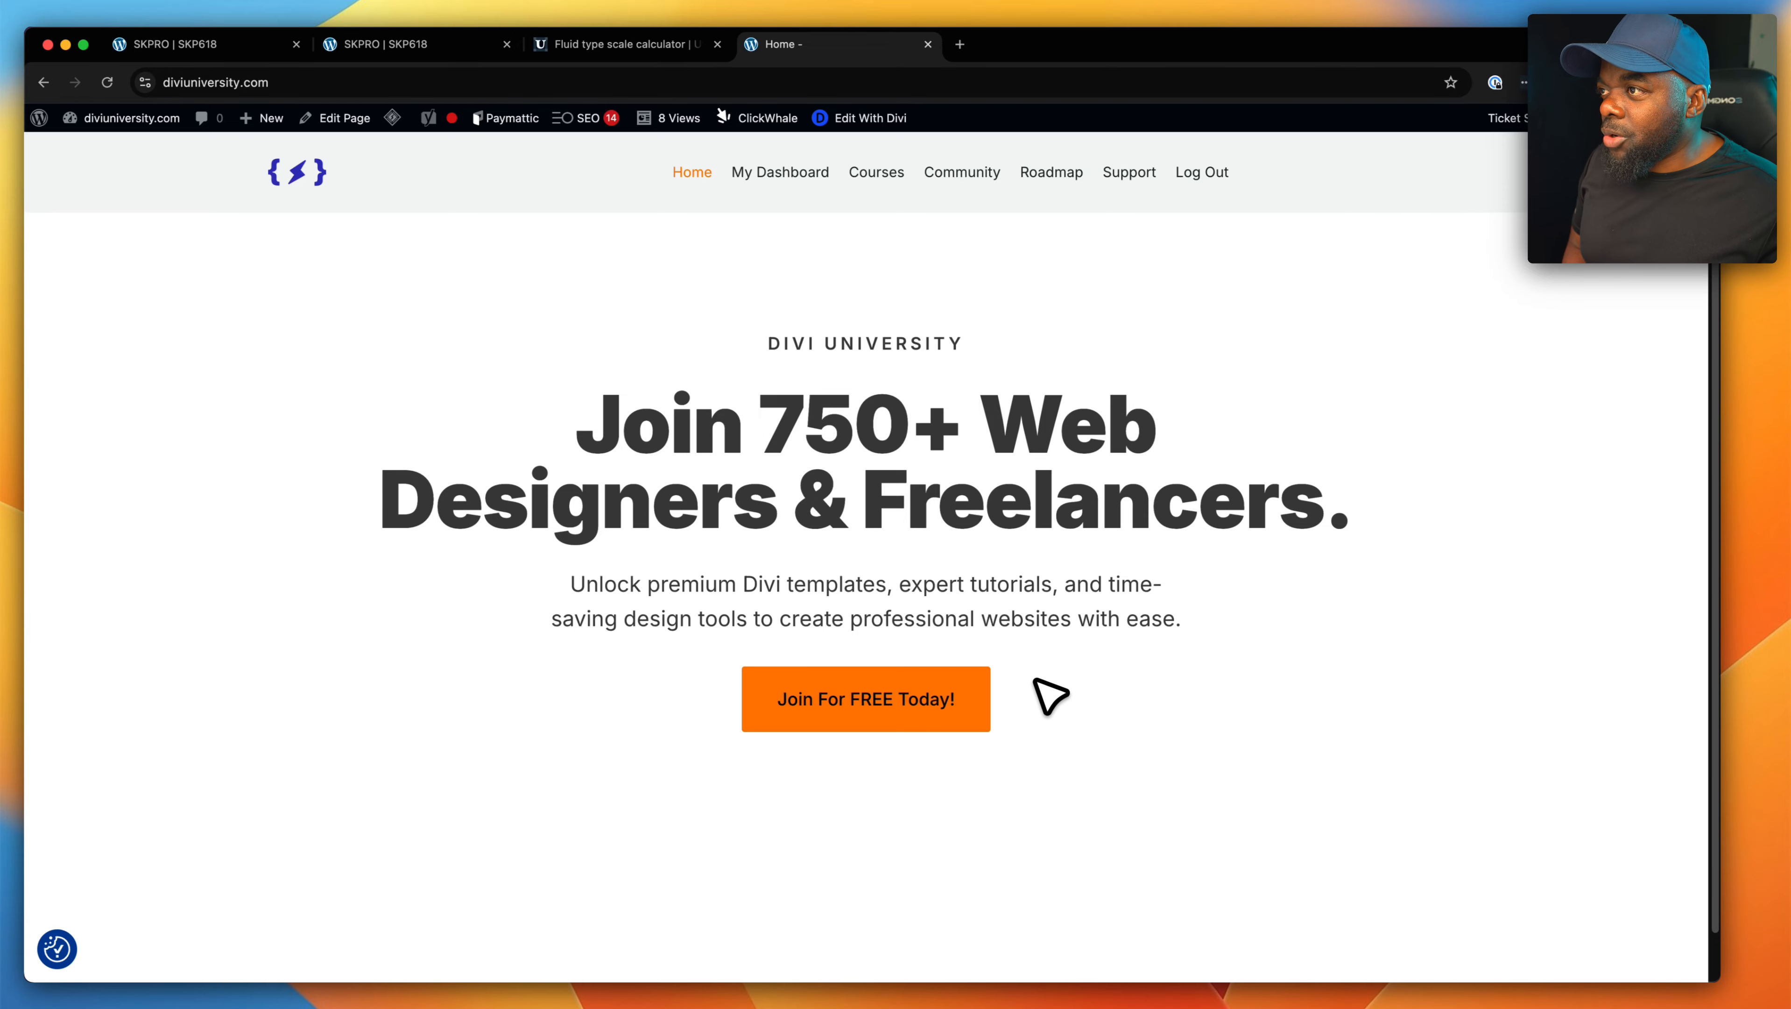
{"action": "left_click", "coordinate": [876, 172]}
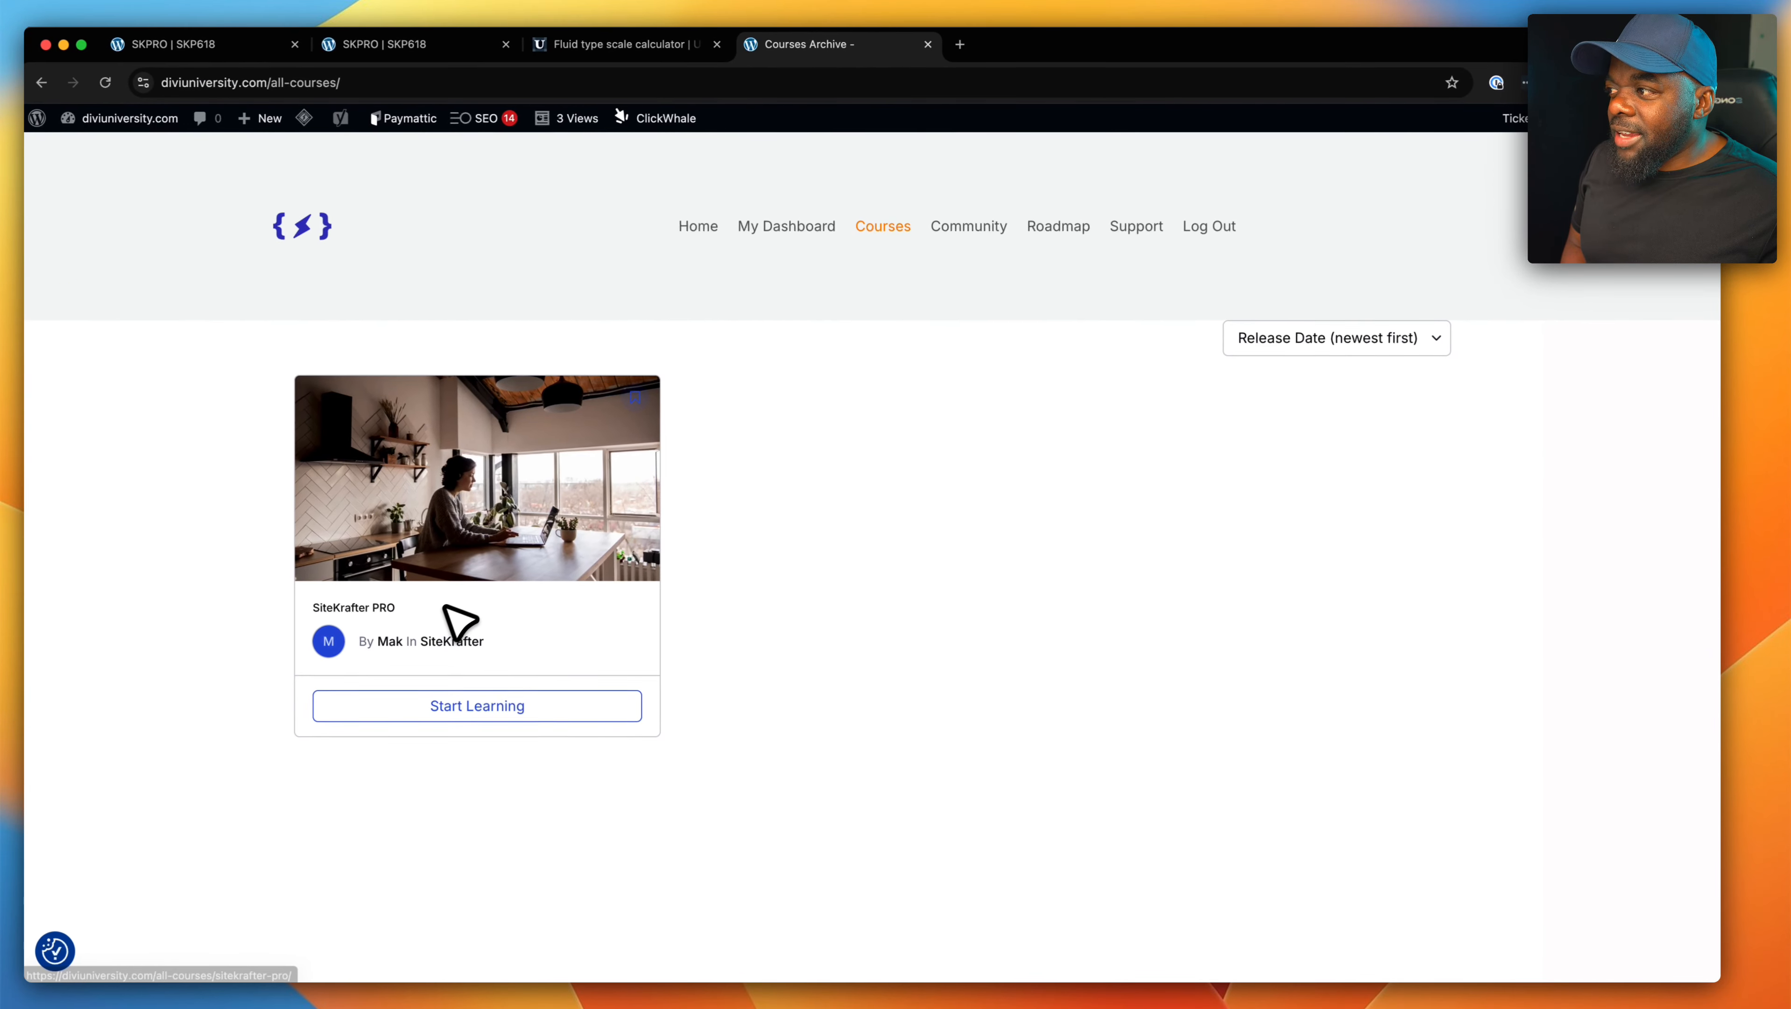
{"action": "left_click", "coordinate": [507, 526]}
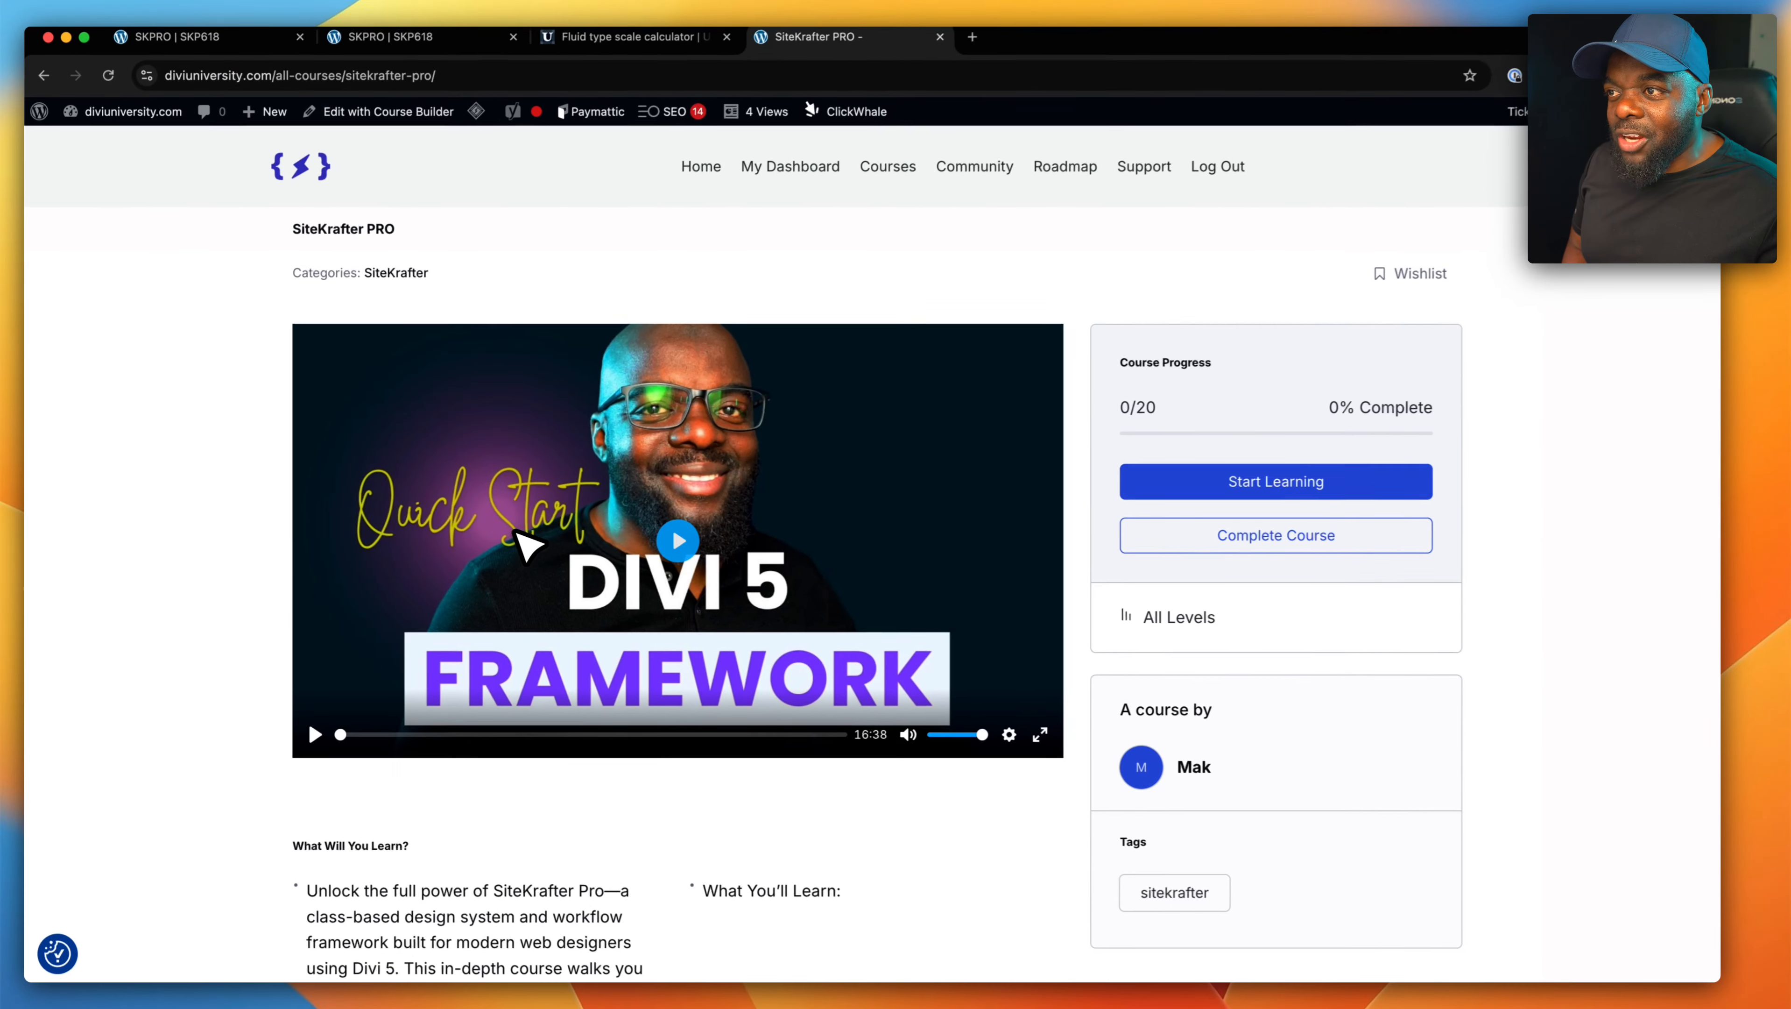
- Review the SiteKrafter PRO course outline, expanding Module 2 and Module 3 to show their lessons
{"action": "scroll", "coordinate": [628, 579], "scroll_direction": "down", "scroll_amount": 3}
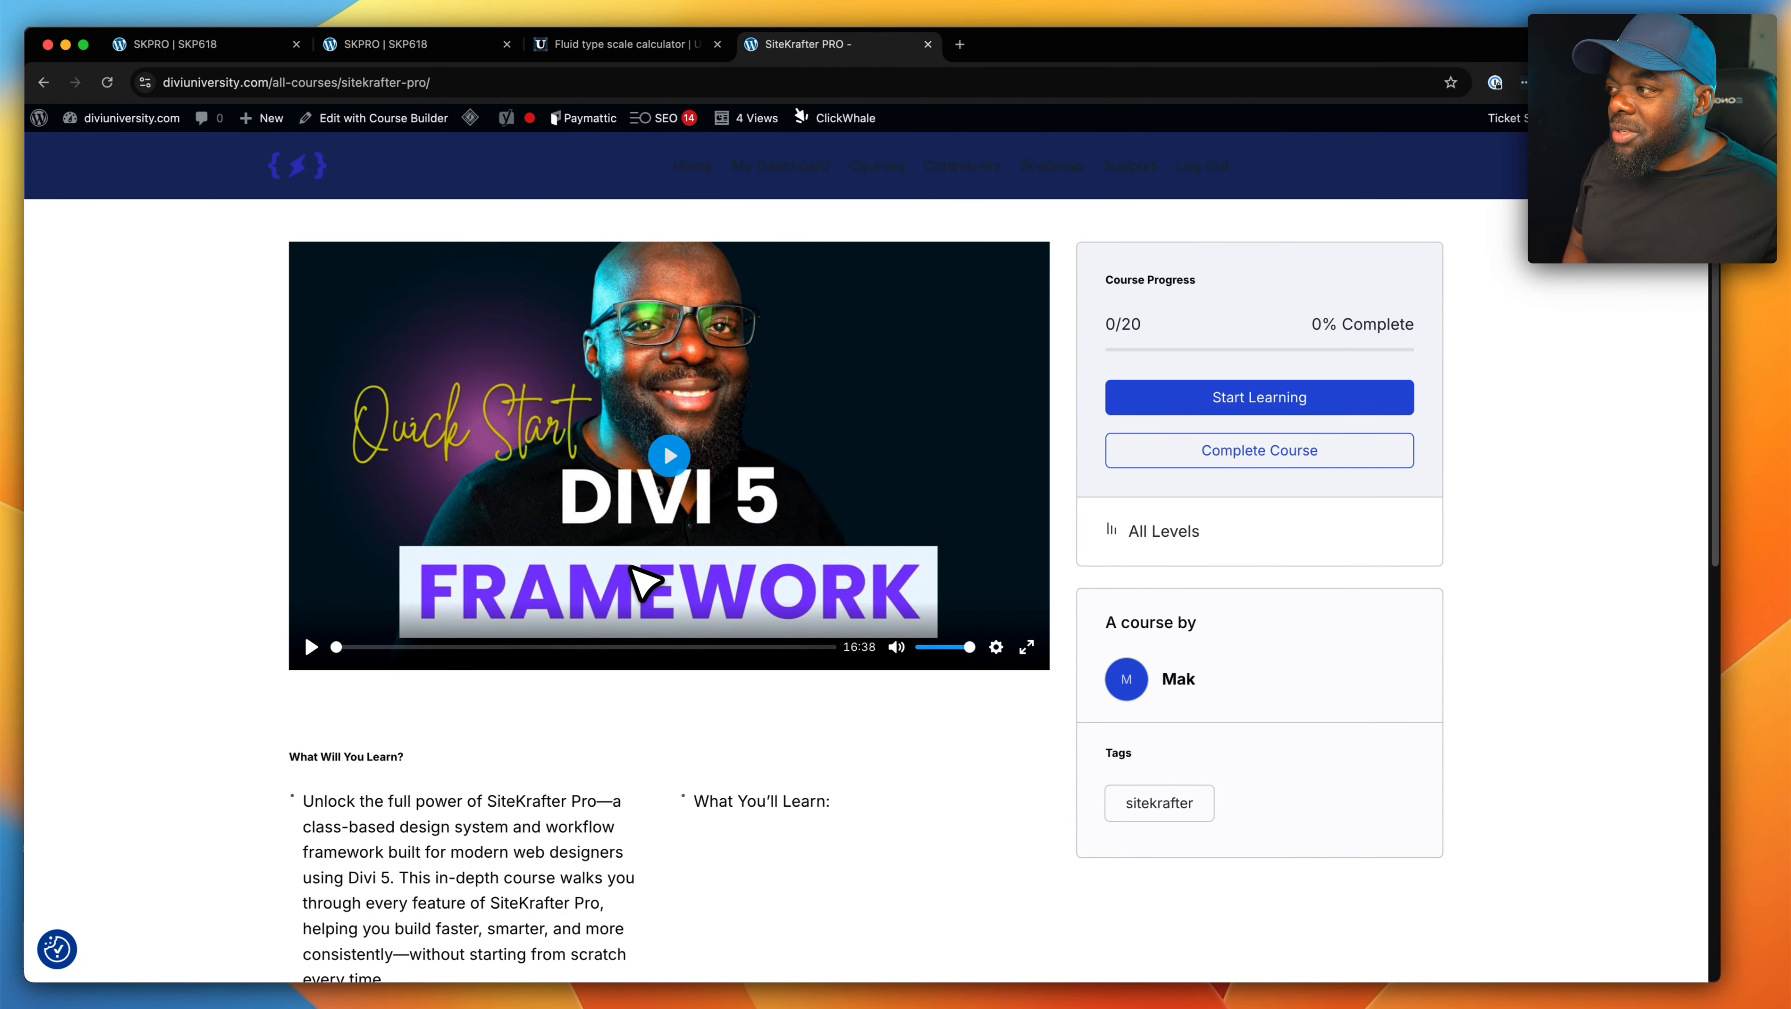
{"action": "scroll", "coordinate": [645, 583], "scroll_direction": "down", "scroll_amount": 5}
{"action": "scroll", "coordinate": [644, 583], "scroll_direction": "down", "scroll_amount": 6}
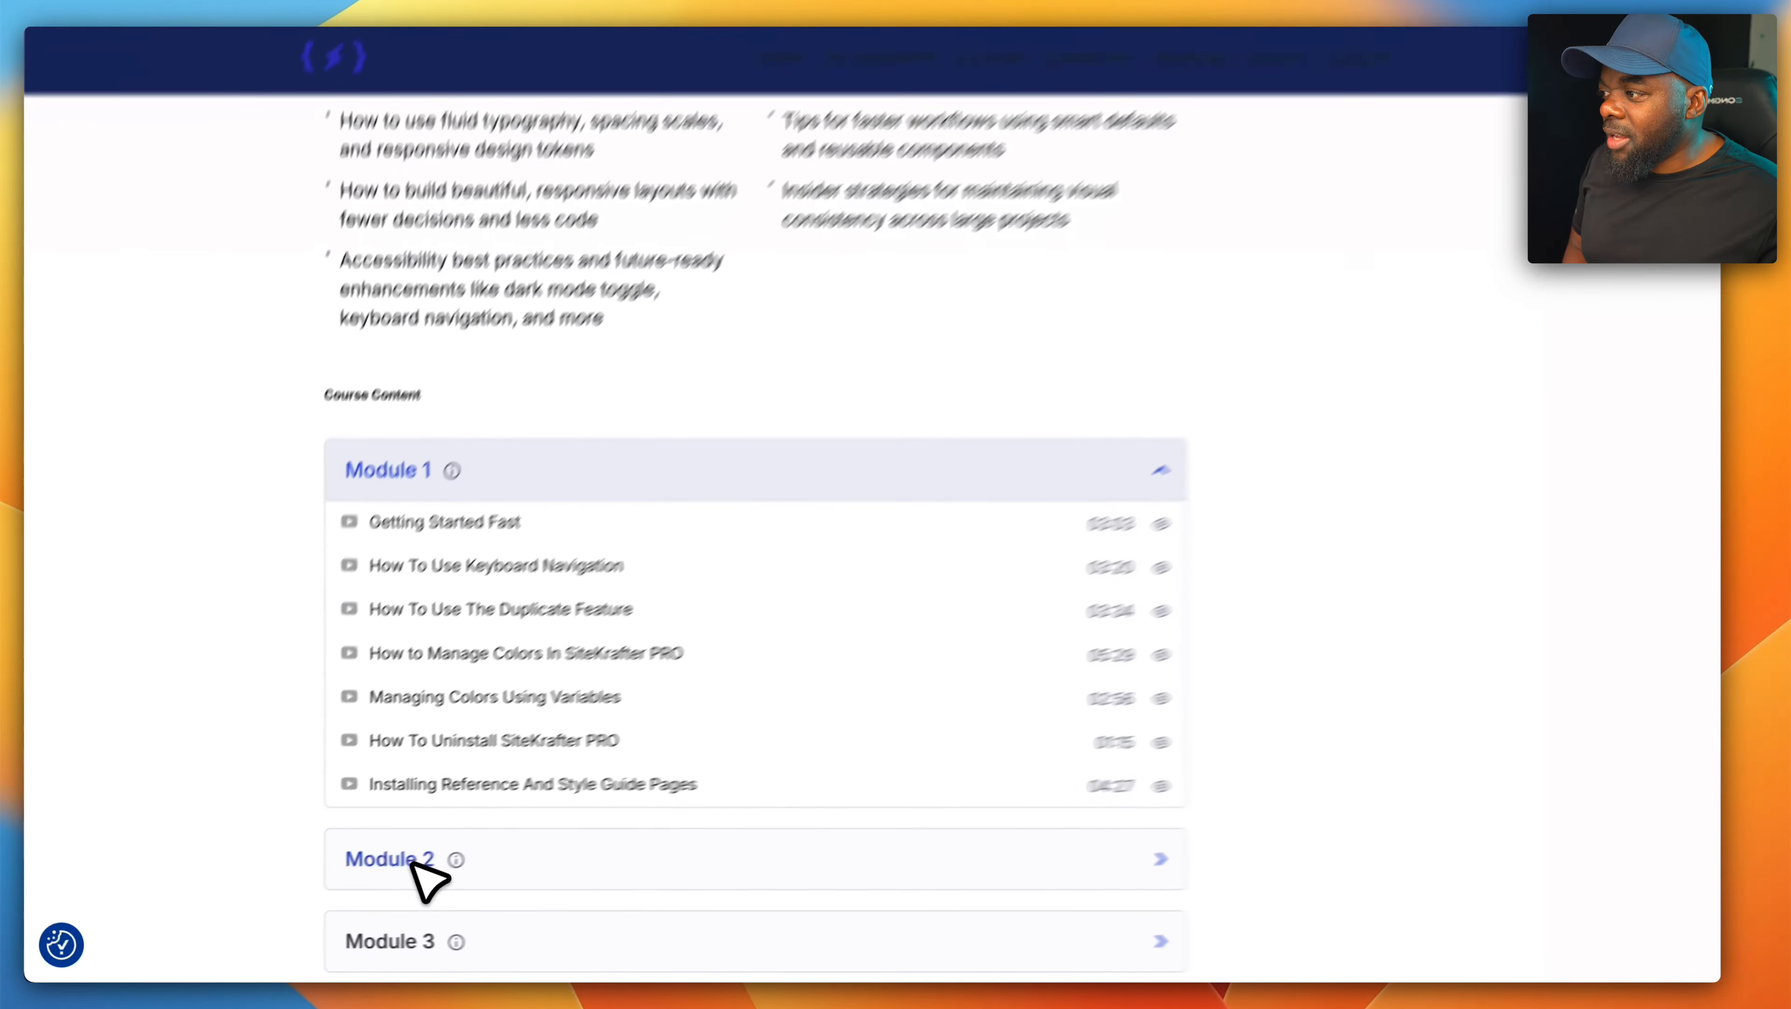
{"action": "left_click", "coordinate": [357, 876]}
{"action": "scroll", "coordinate": [544, 812], "scroll_direction": "down", "scroll_amount": 5}
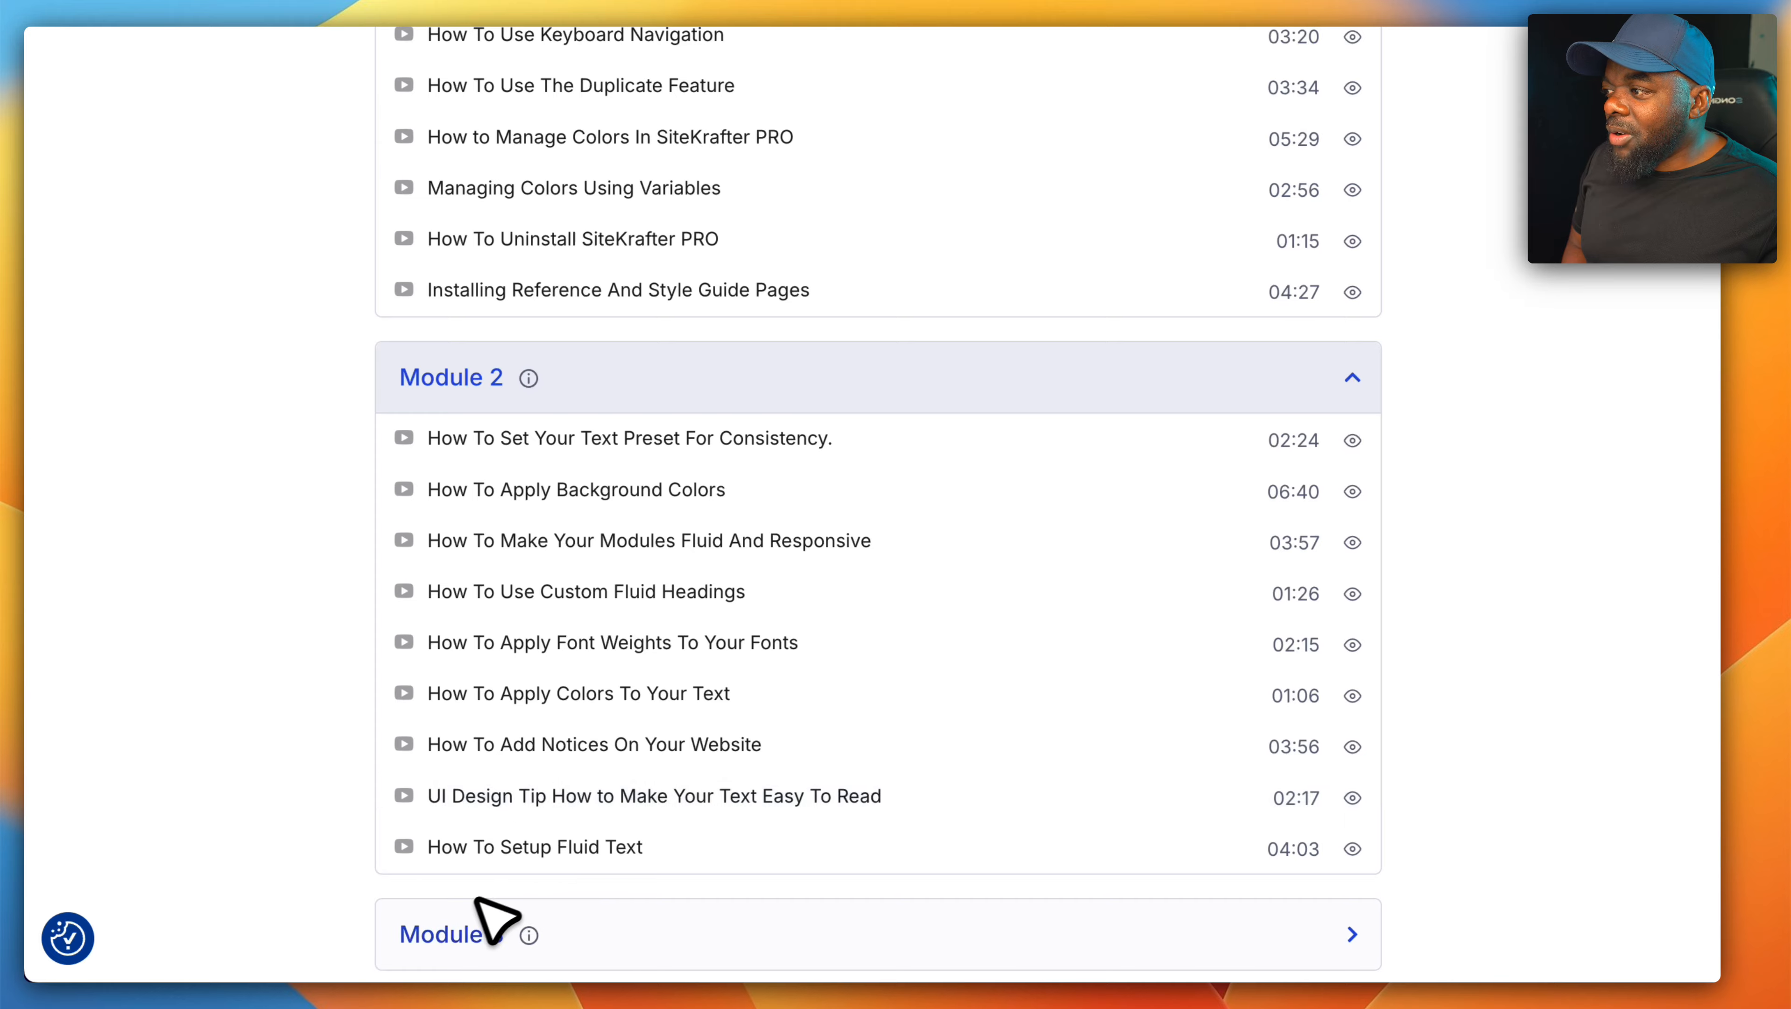
{"action": "left_click", "coordinate": [473, 931]}
{"action": "scroll", "coordinate": [699, 678], "scroll_direction": "down", "scroll_amount": 3}
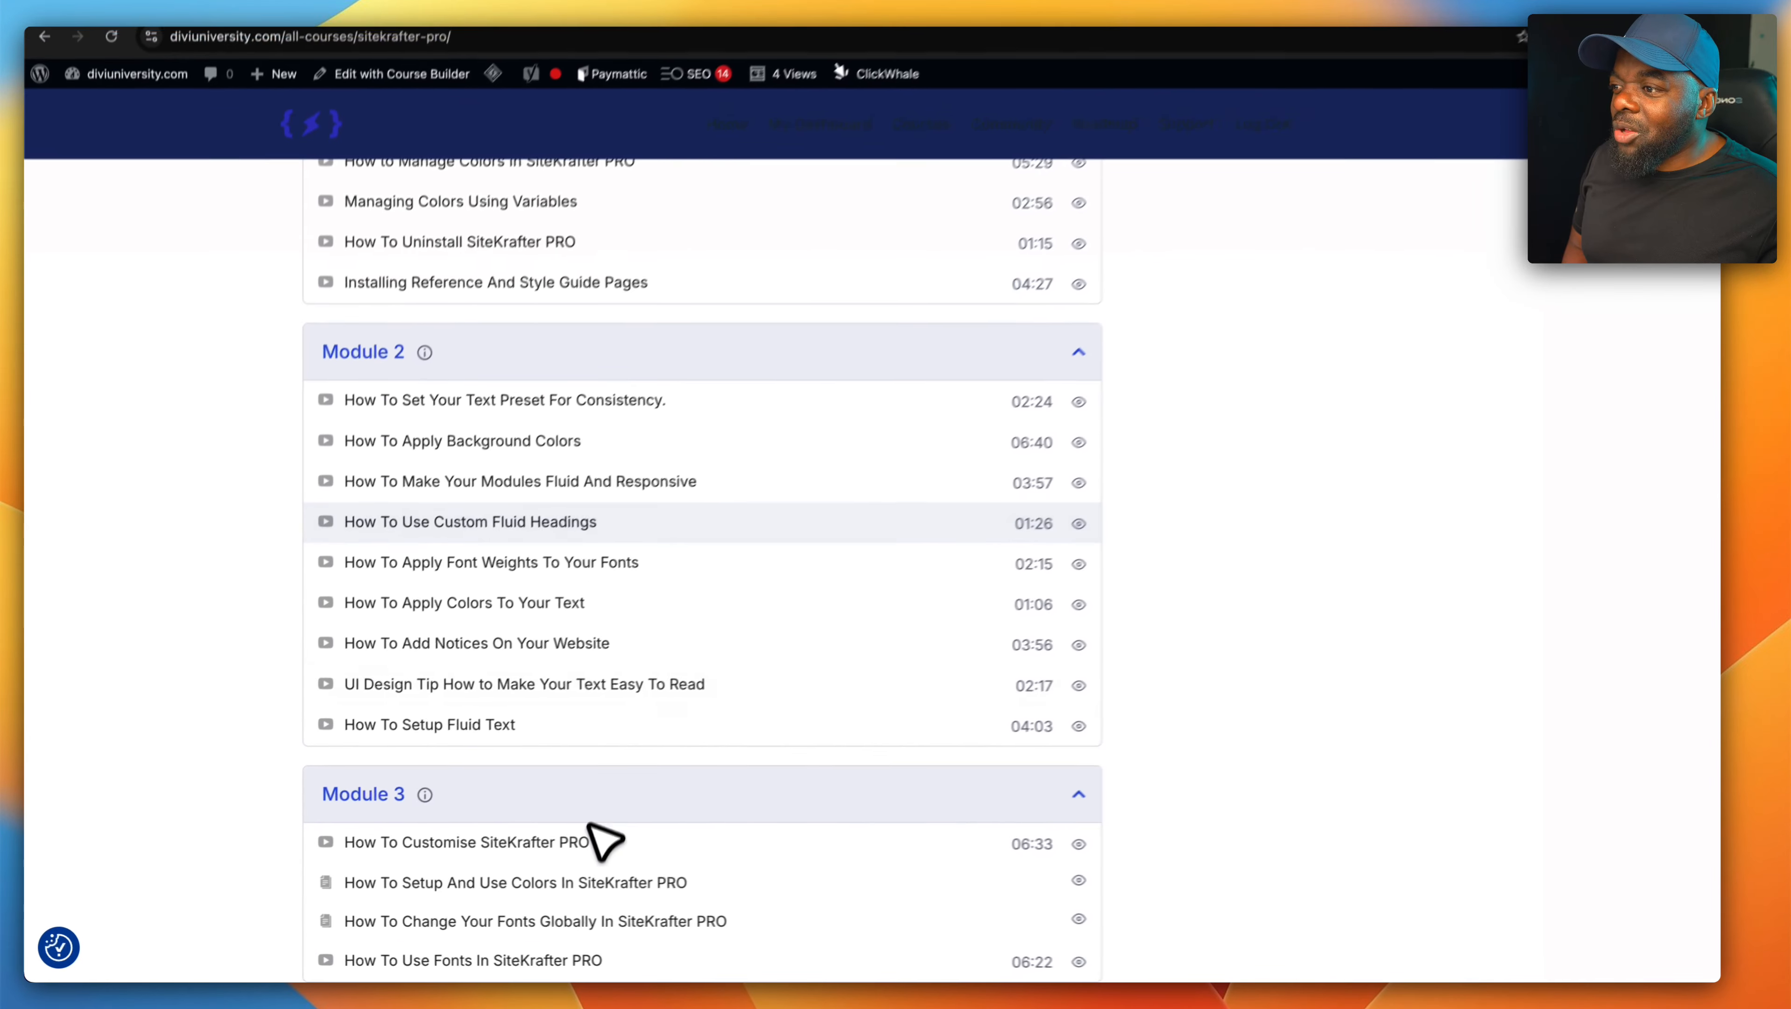
{"action": "scroll", "coordinate": [835, 481], "scroll_direction": "up", "scroll_amount": 12}
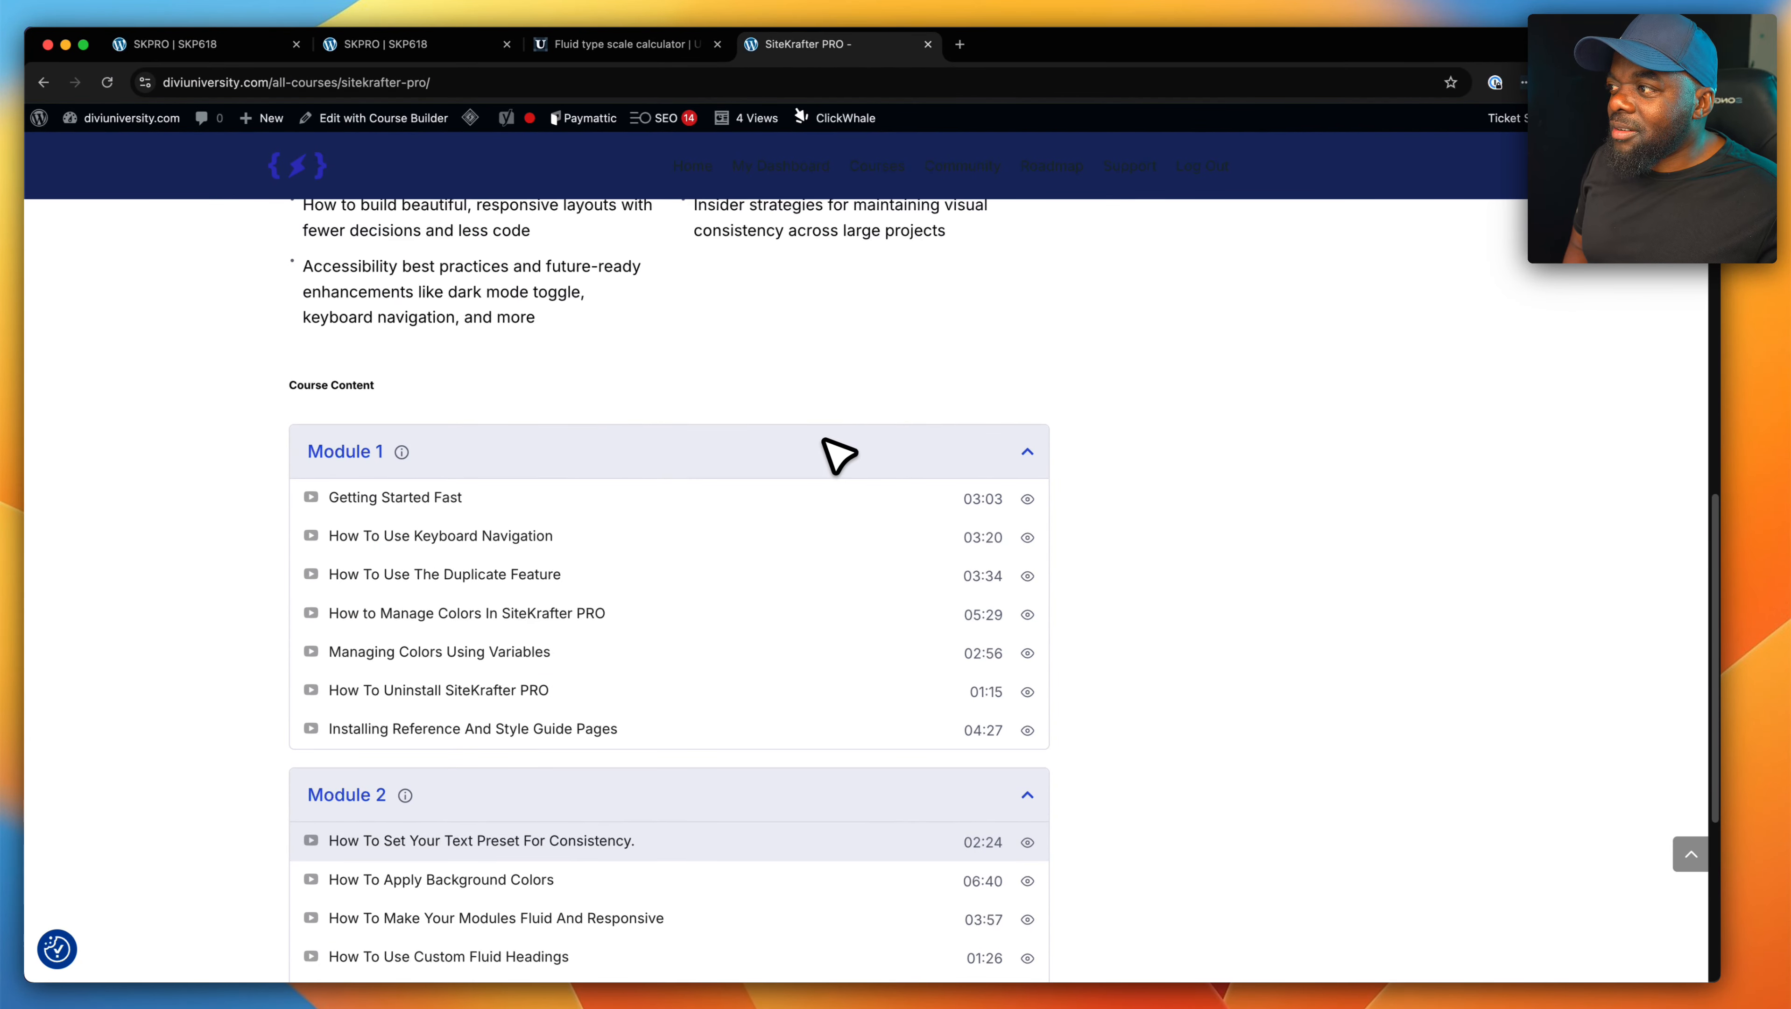
{"action": "scroll", "coordinate": [829, 441], "scroll_direction": "up", "scroll_amount": 1}
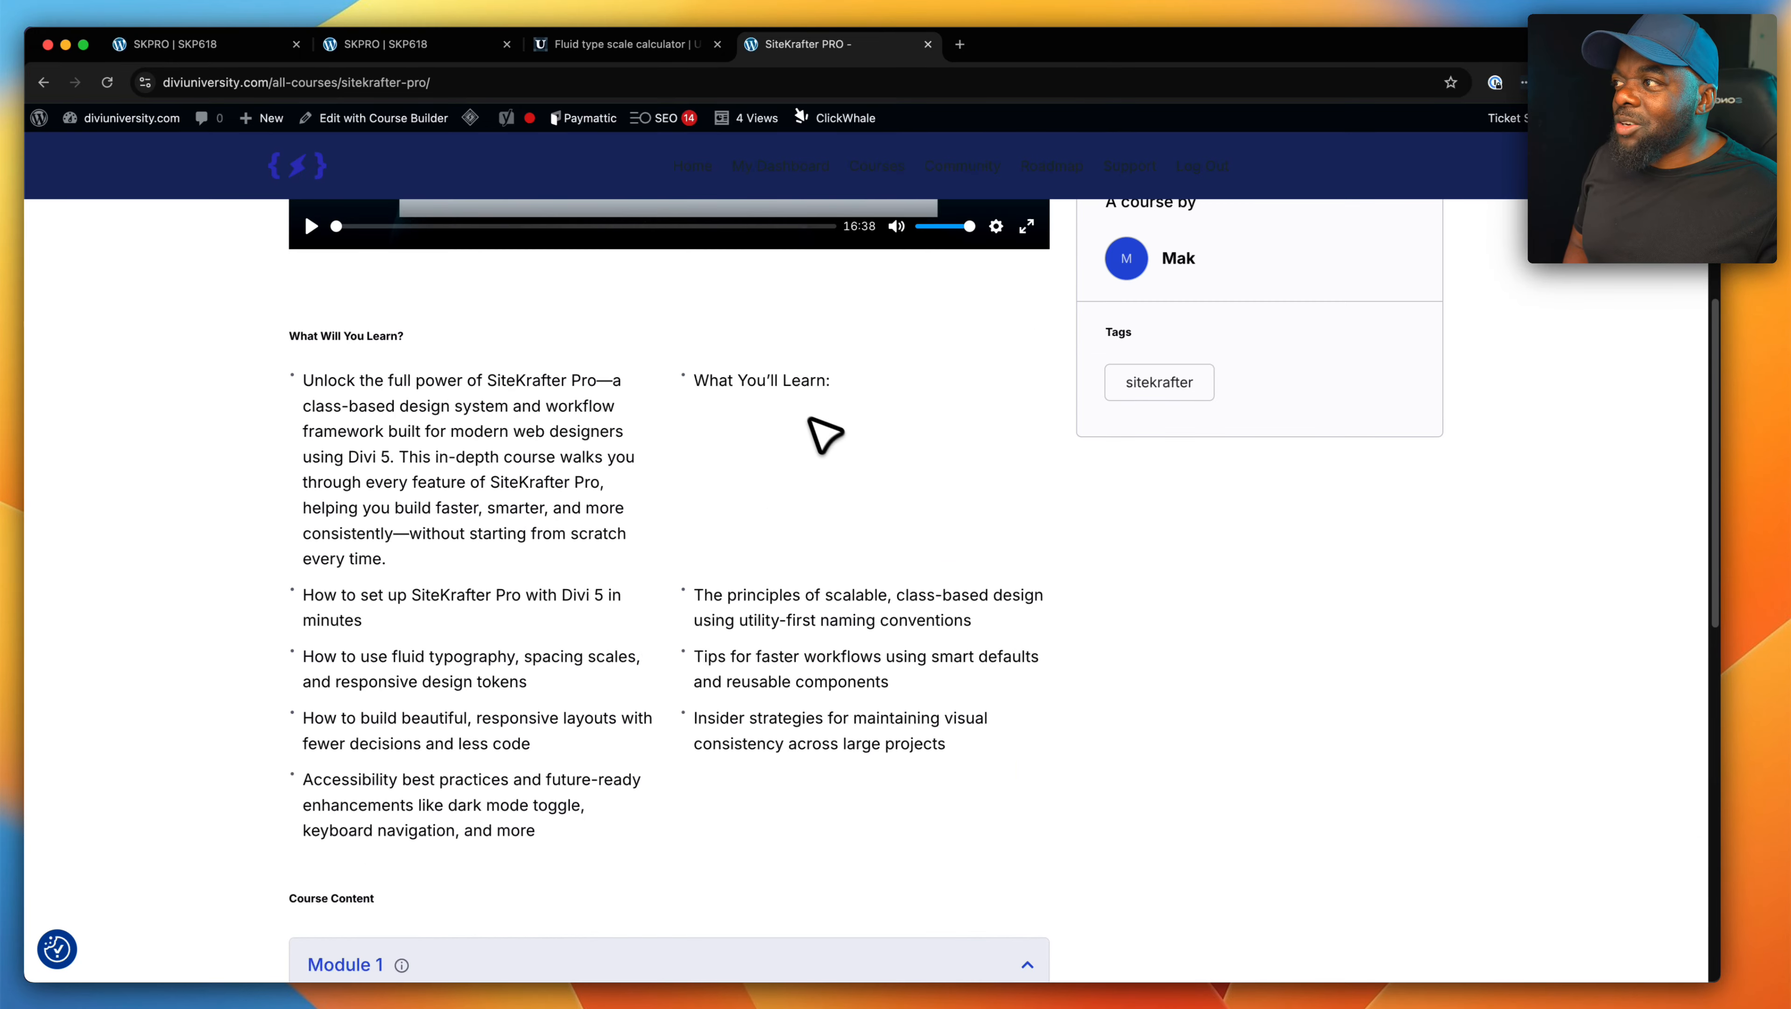
- Open sitekrafter.com in another new browser tab and go to the SiteKrafter PRO purchase page
{"action": "left_click", "coordinate": [252, 51]}
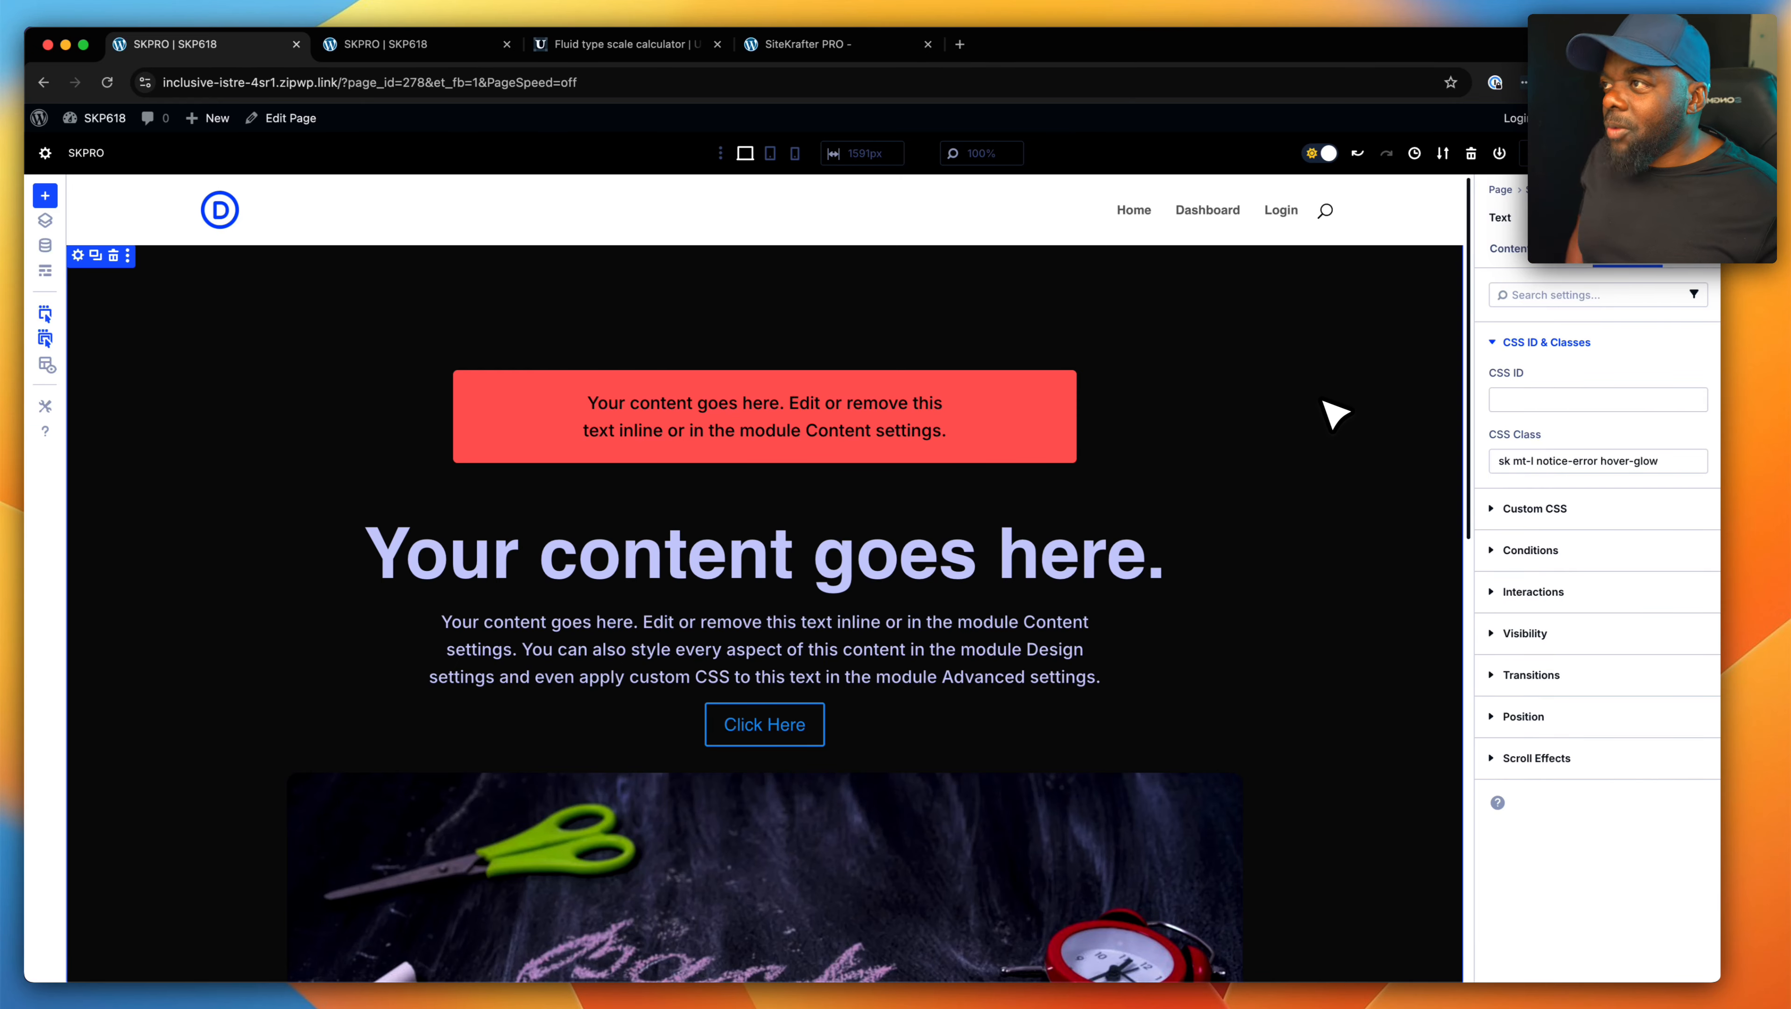
{"action": "left_click", "coordinate": [960, 44]}
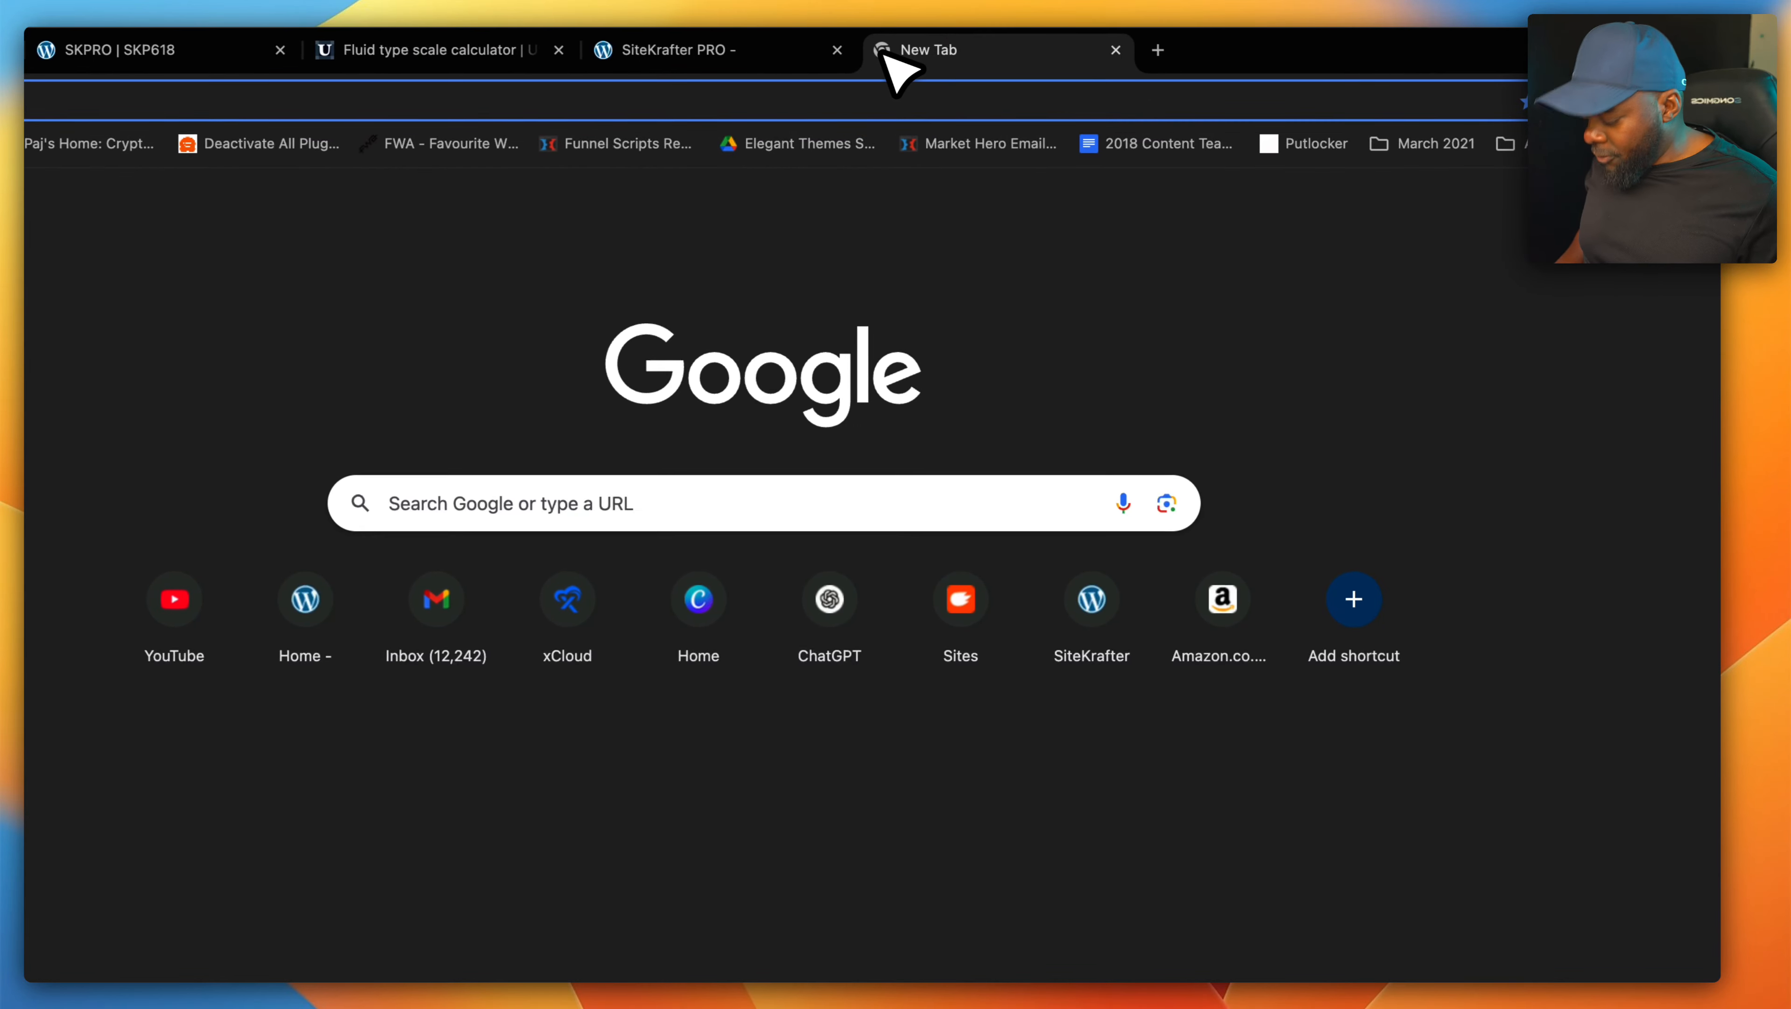
{"action": "type", "text": "site"}
{"action": "key", "text": "Return"}
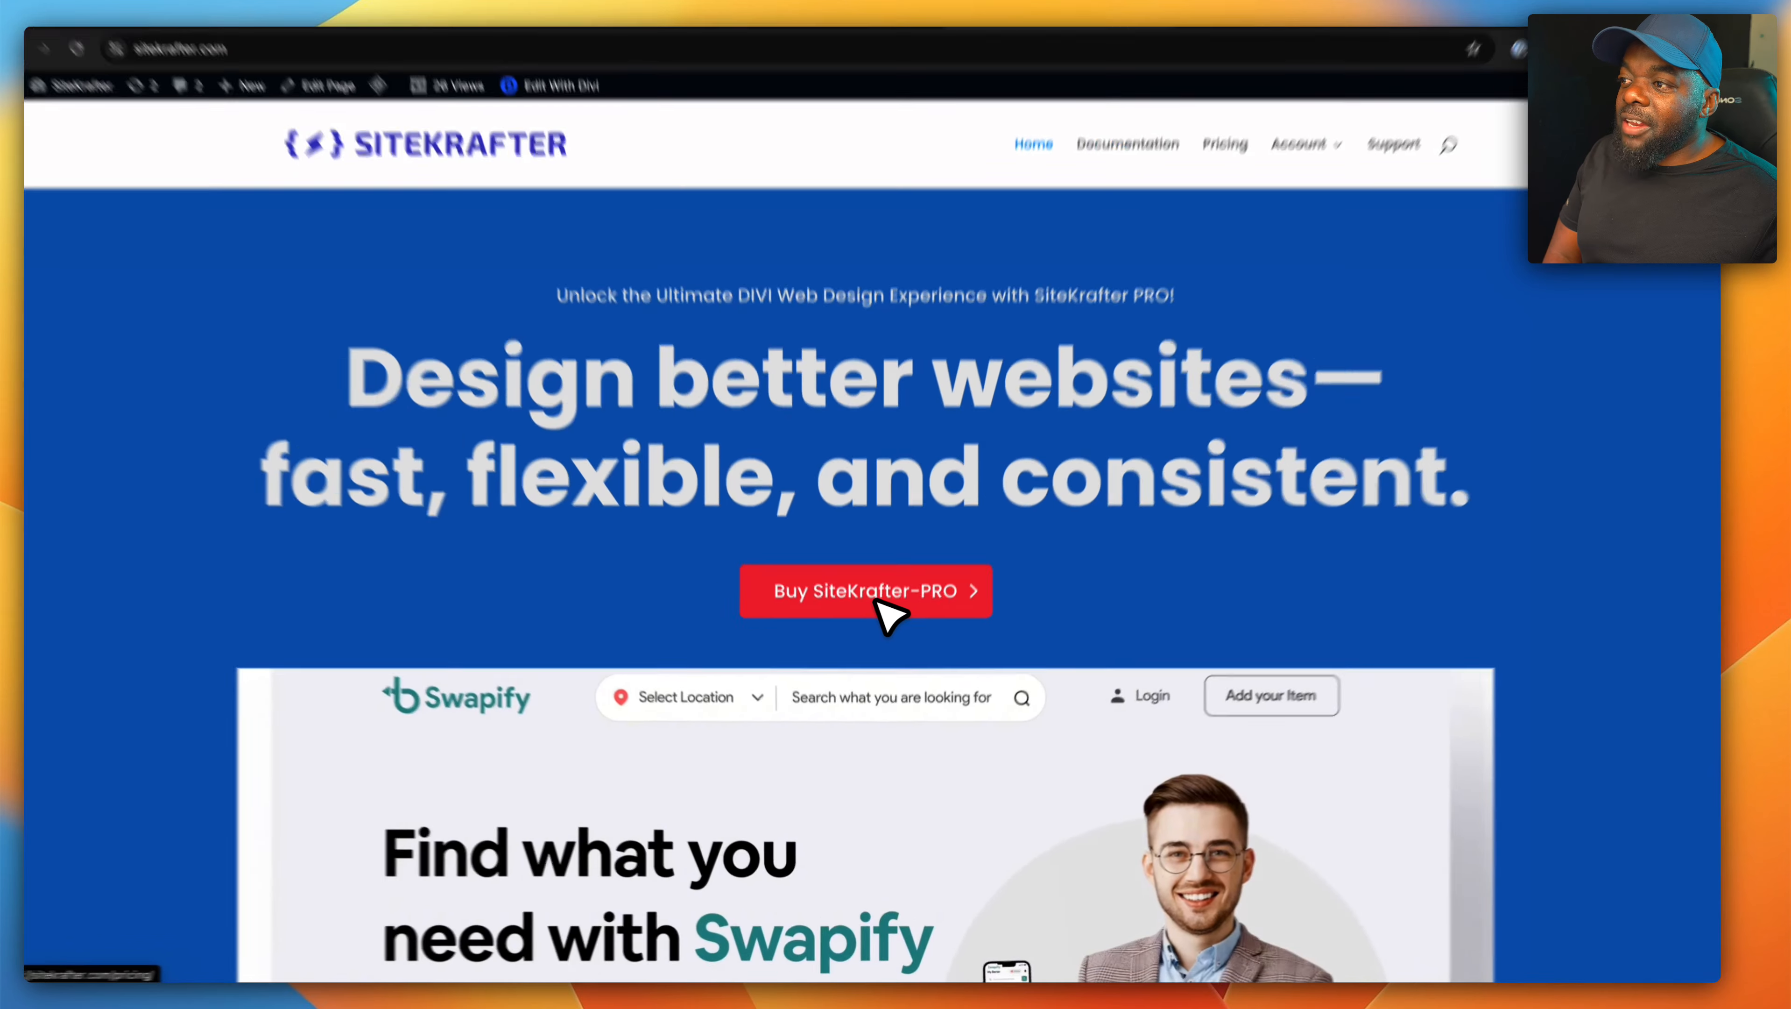
{"action": "left_click", "coordinate": [876, 601]}
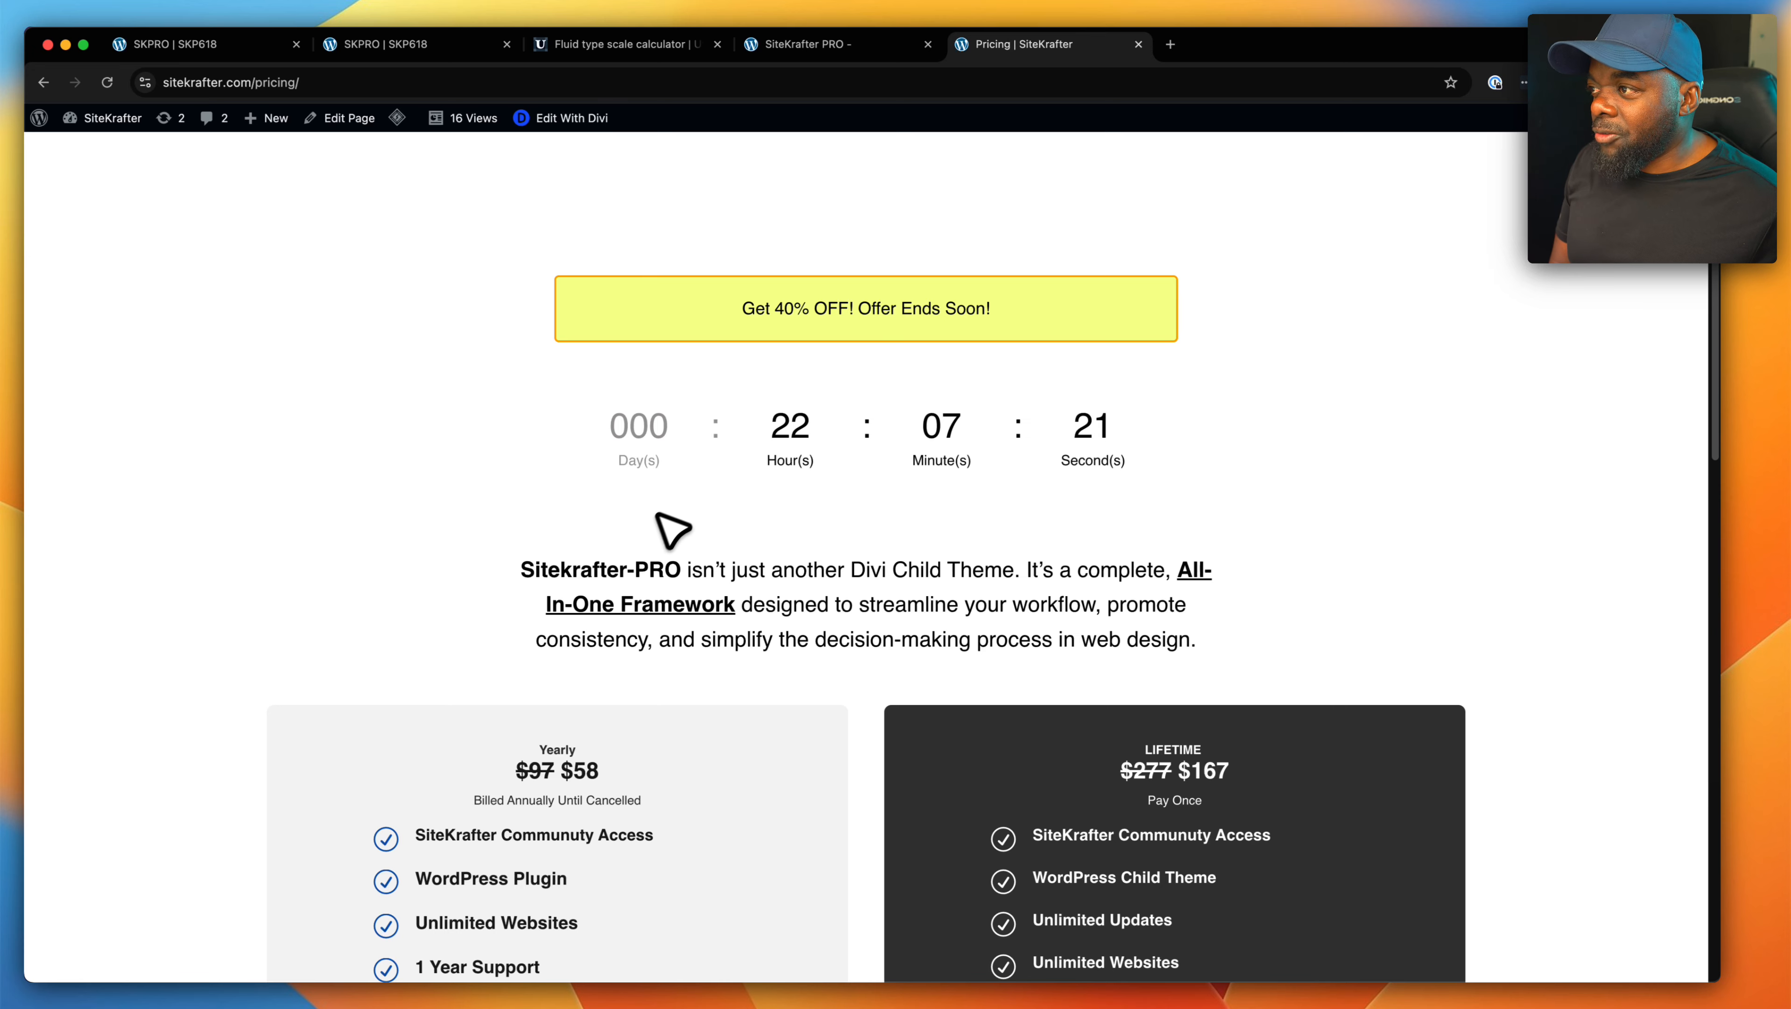
- Compare the yearly and lifetime licence plans on the pricing page, highlighting the discounted lifetime price
{"action": "scroll", "coordinate": [1201, 689], "scroll_direction": "down", "scroll_amount": 4}
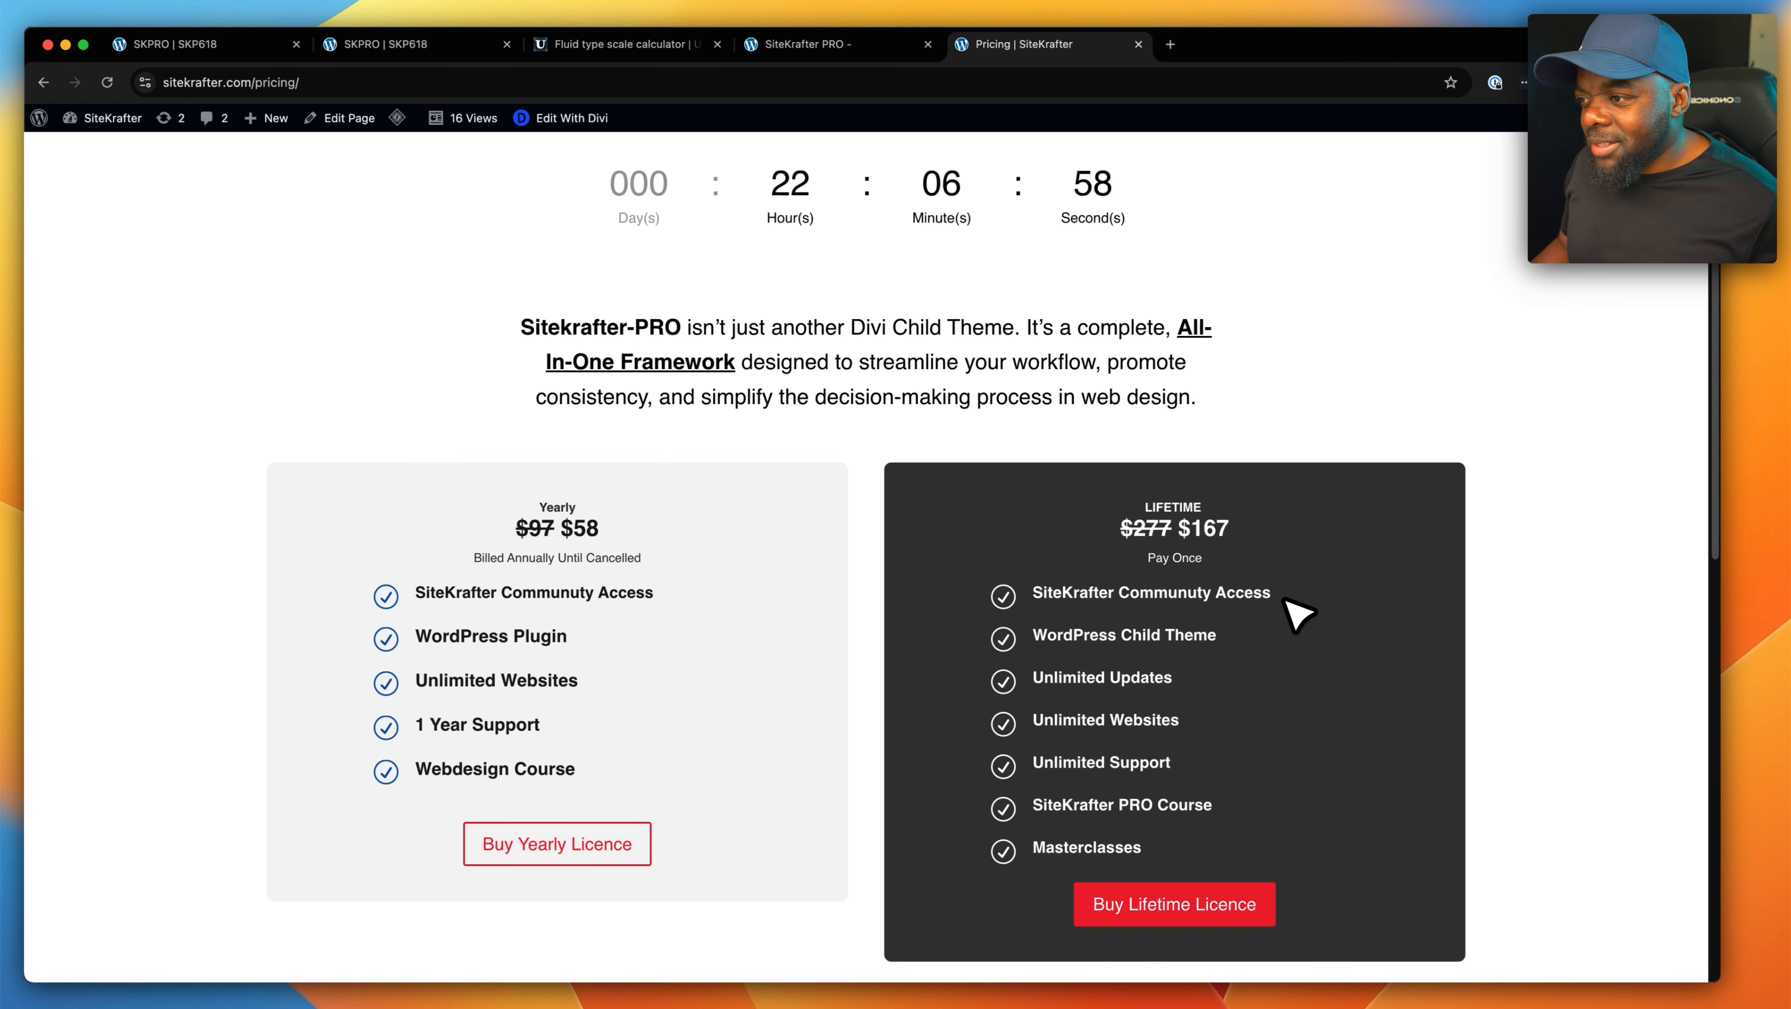
{"action": "left_click", "coordinate": [1184, 531]}
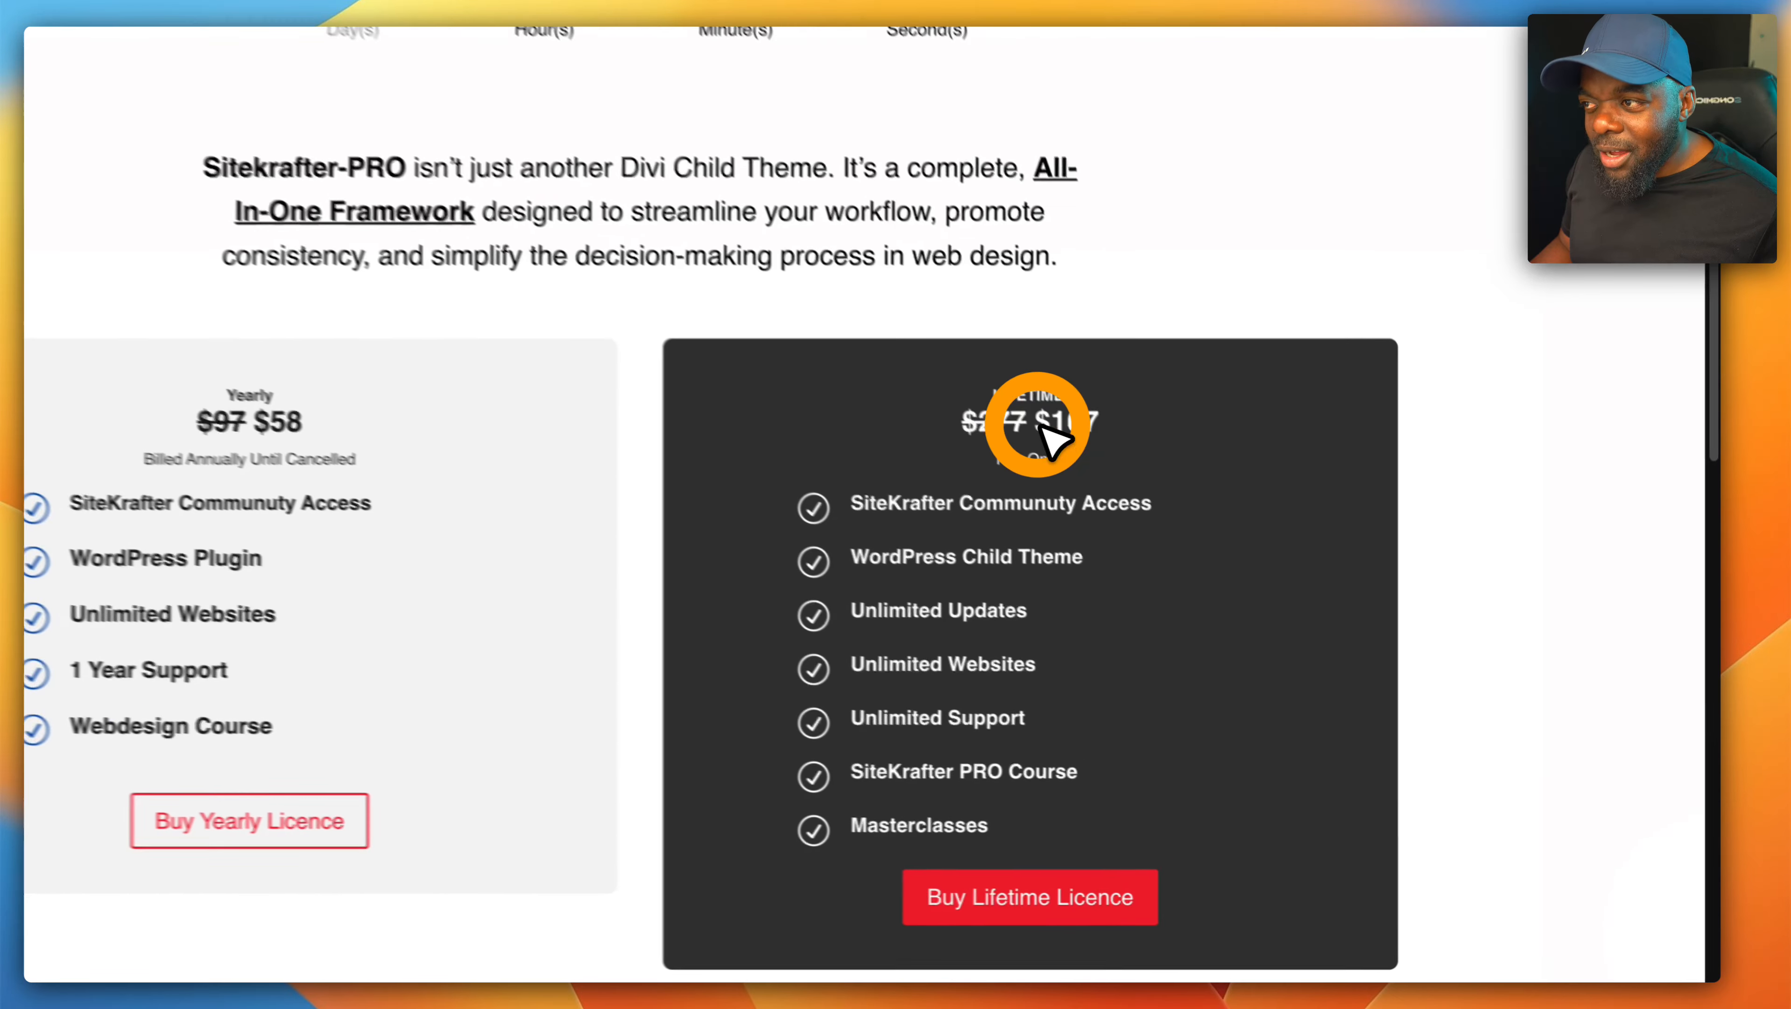
{"action": "double_click", "coordinate": [1053, 435]}
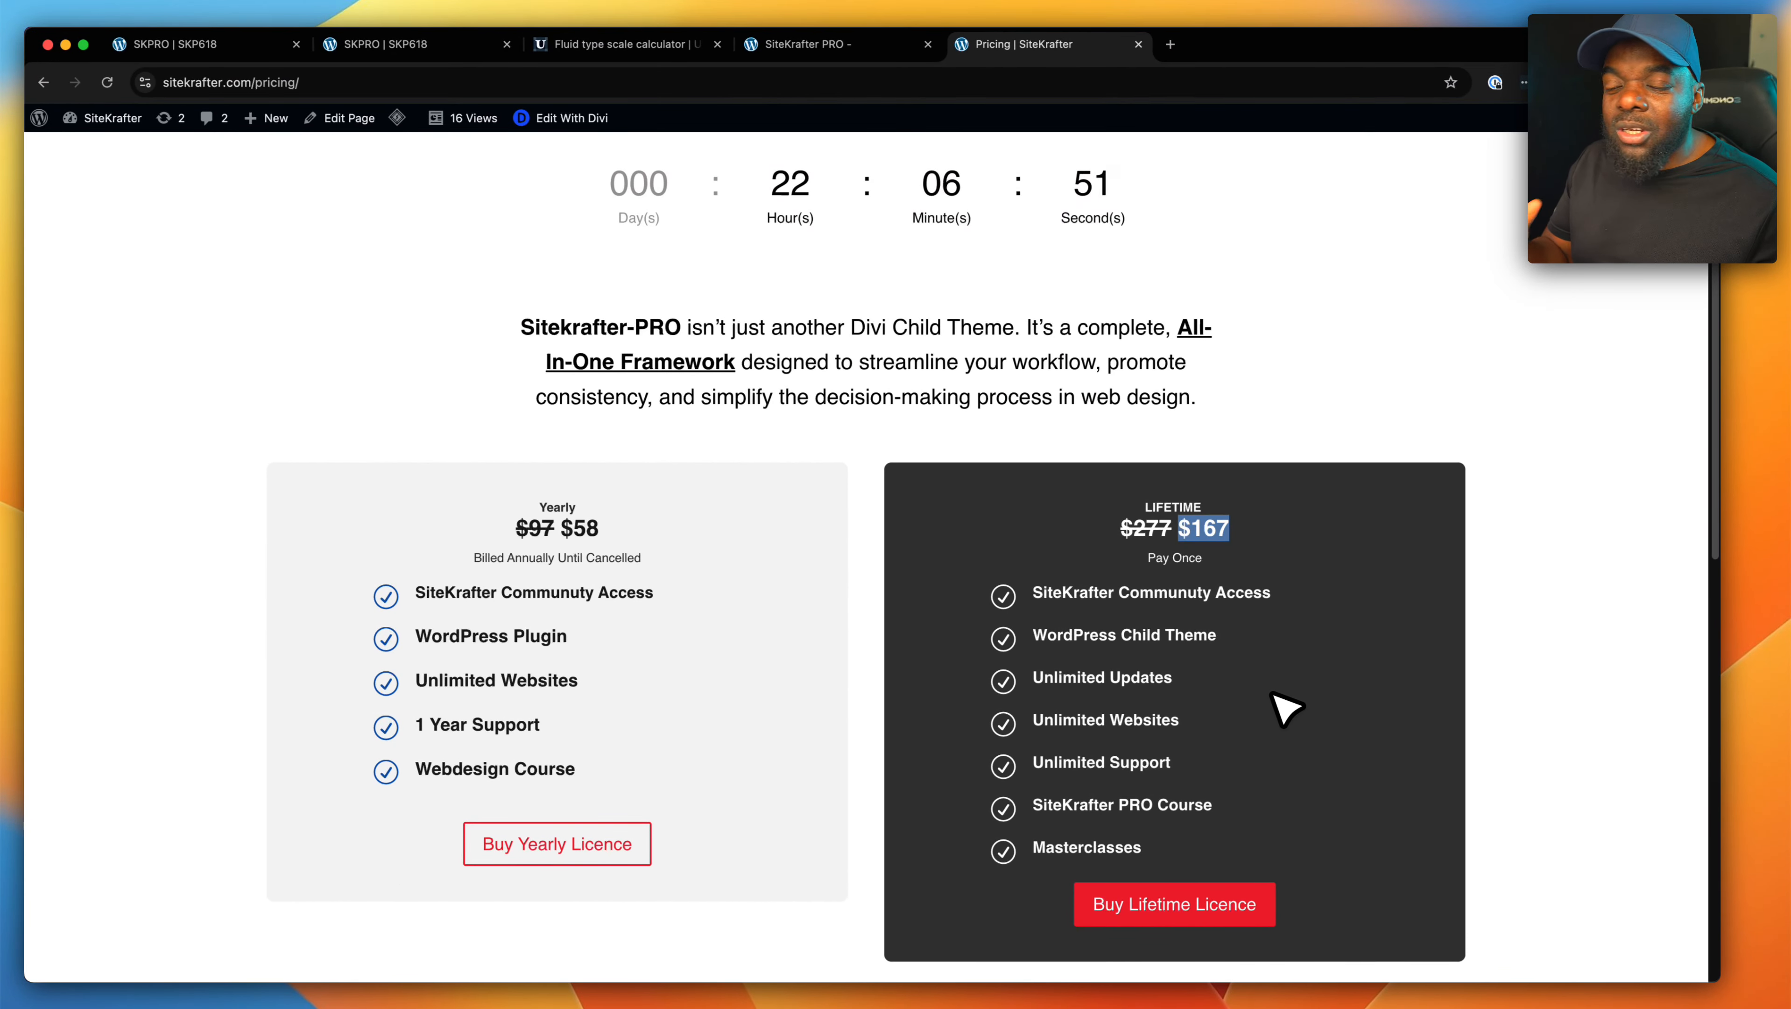
{"action": "left_click", "coordinate": [1284, 707]}
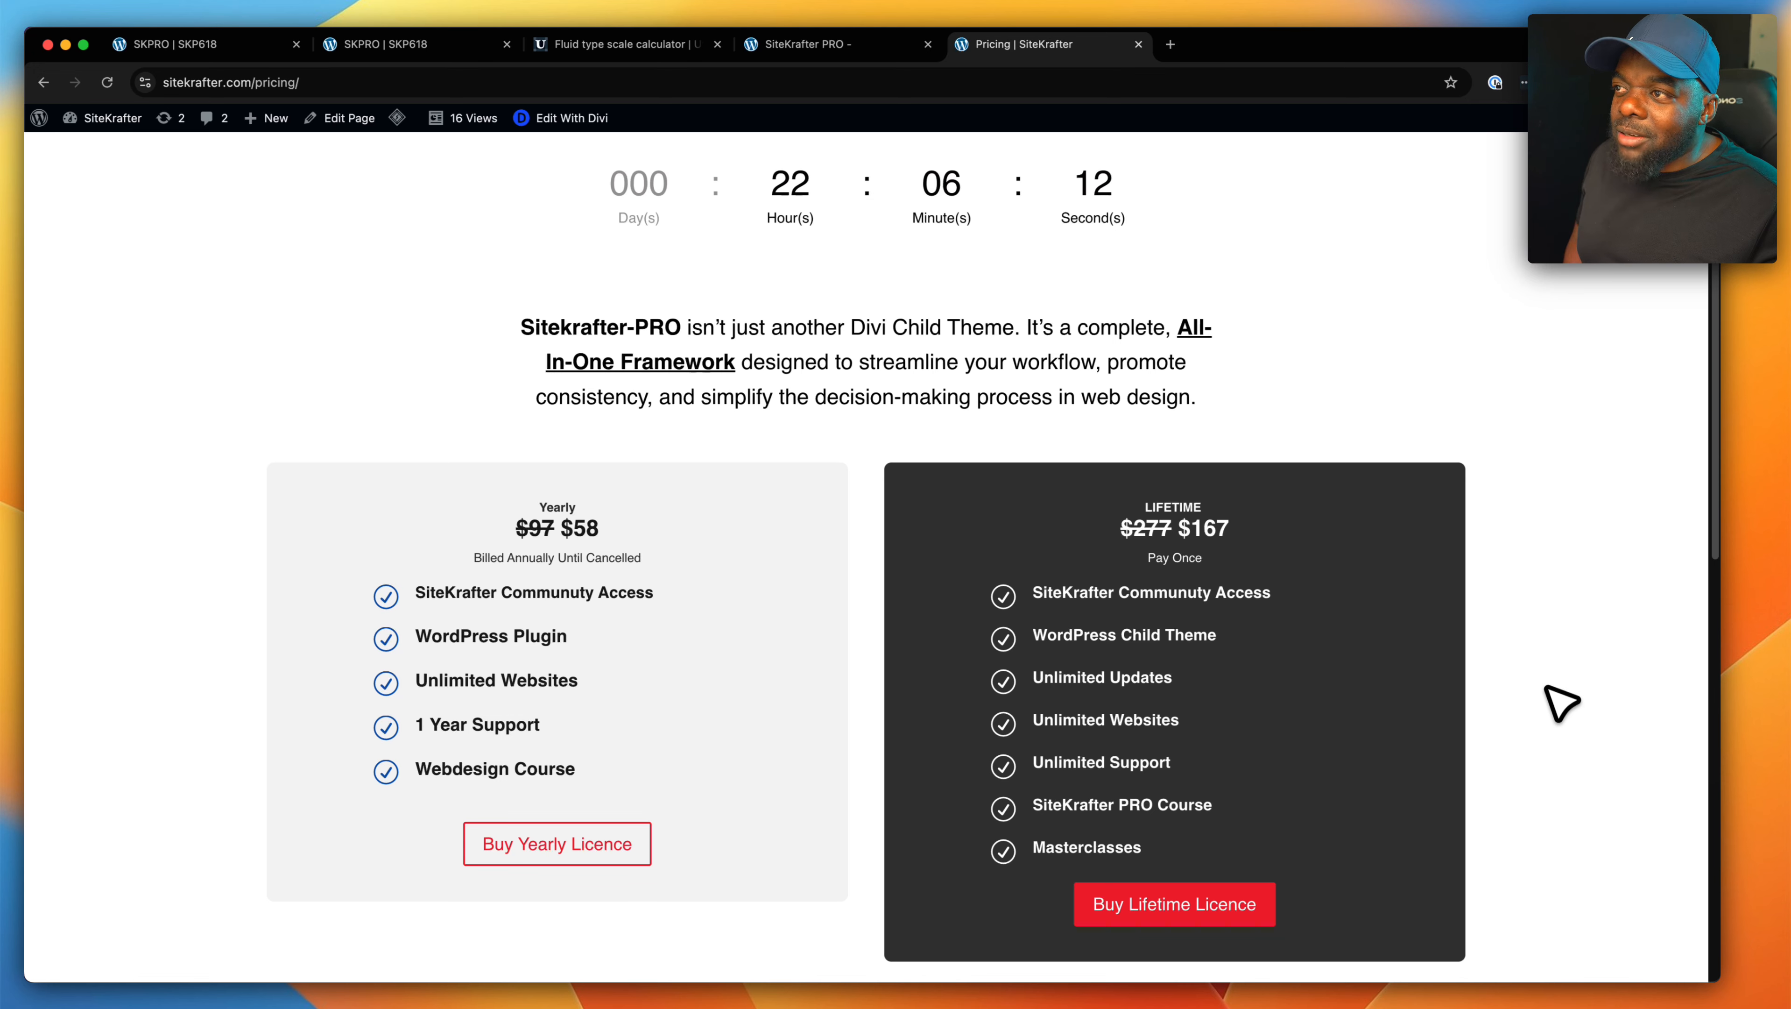
{"action": "scroll", "coordinate": [1519, 487], "scroll_direction": "up", "scroll_amount": 4}
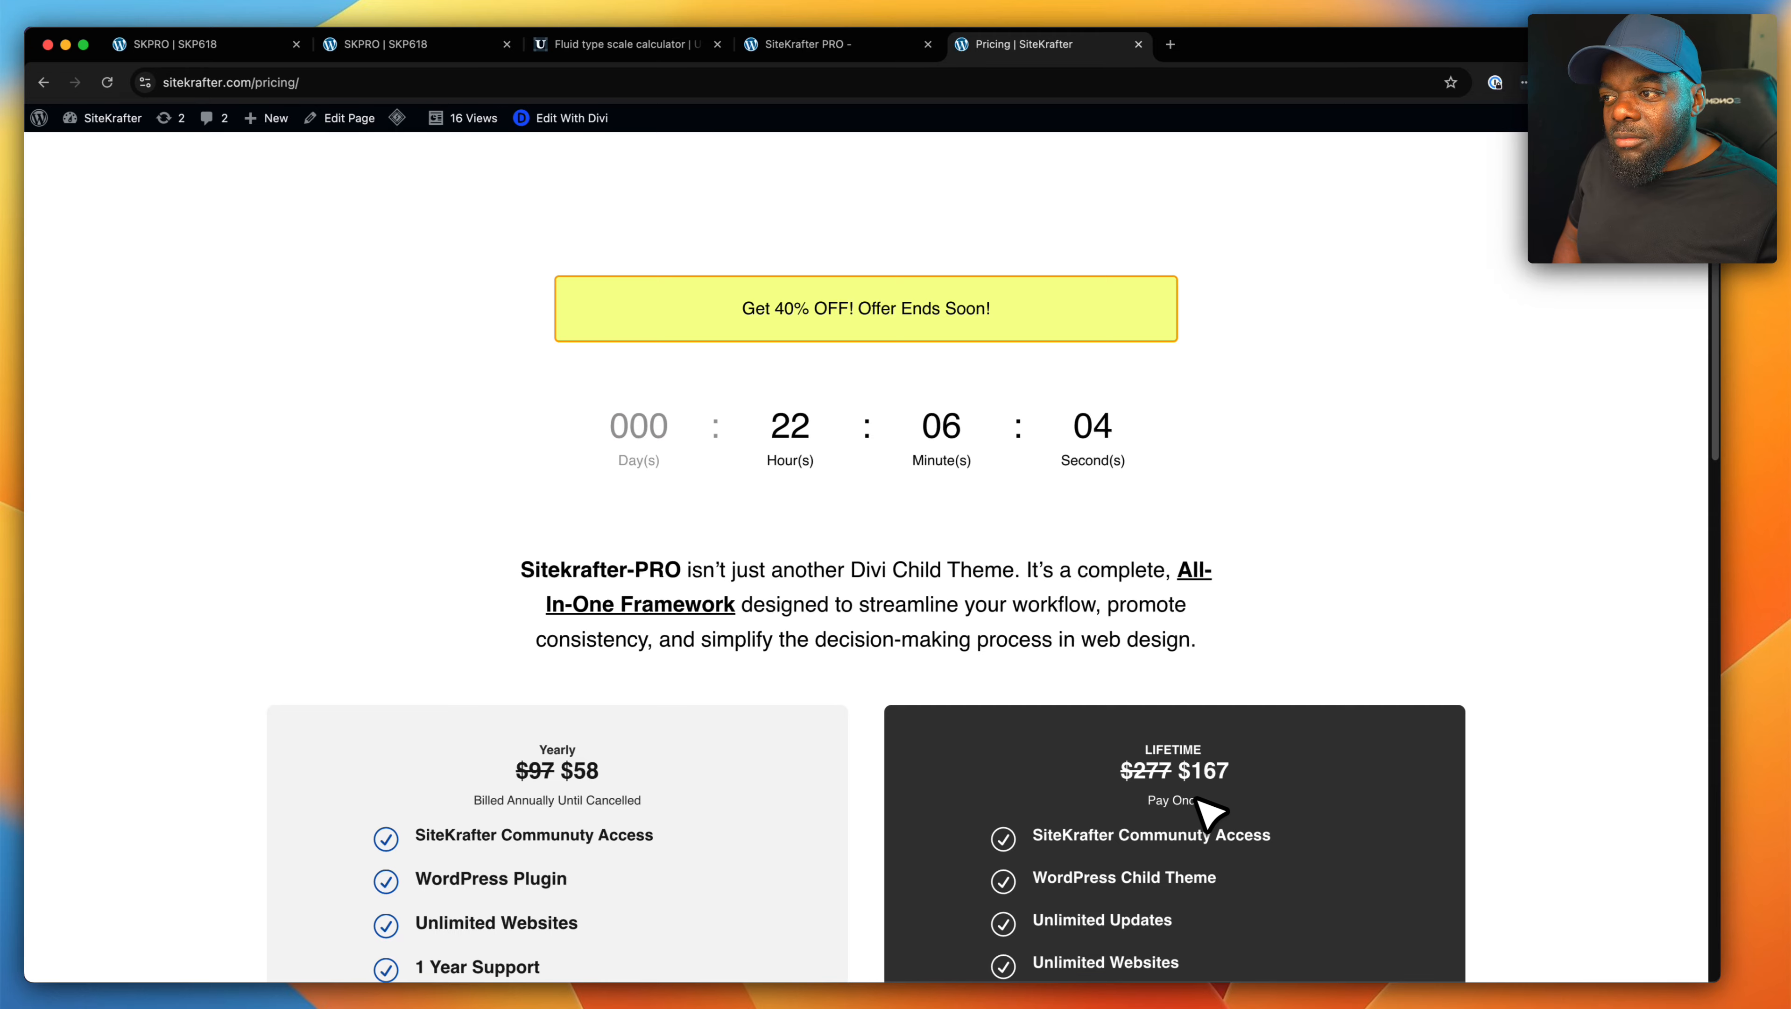
{"action": "left_click", "coordinate": [1178, 773]}
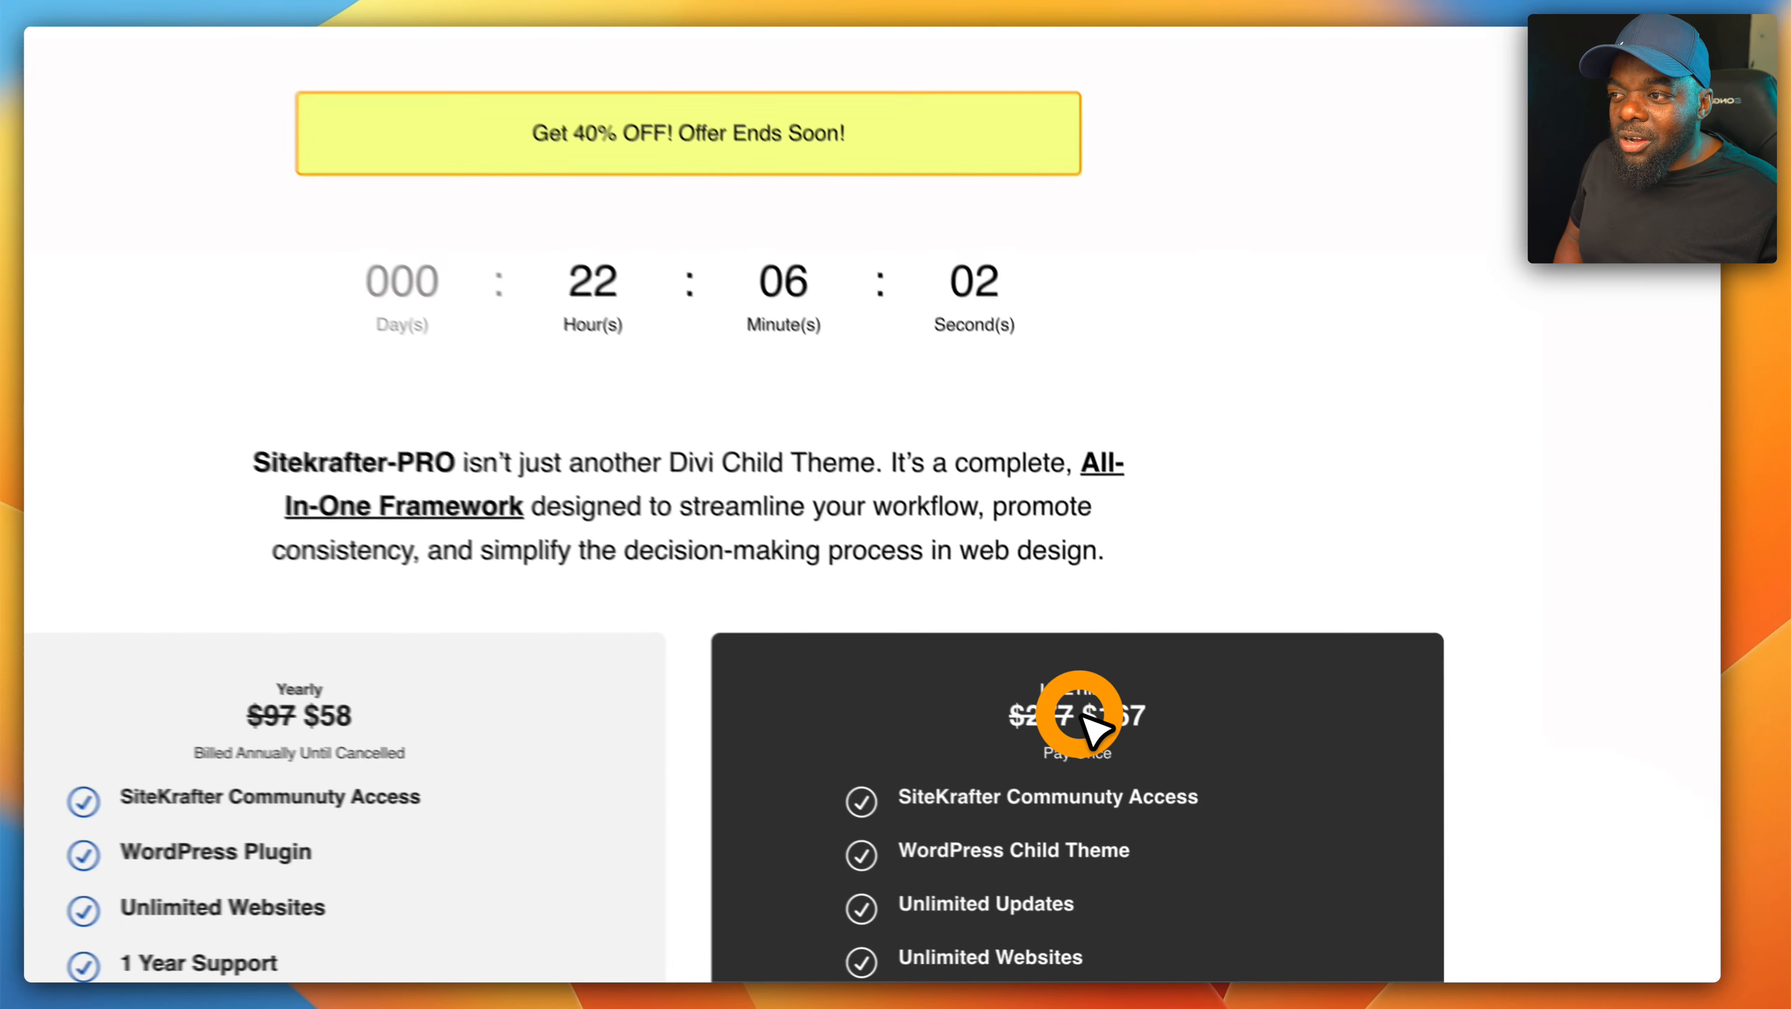
{"action": "left_click_drag", "start_coordinate": [1081, 715], "coordinate": [1178, 720]}
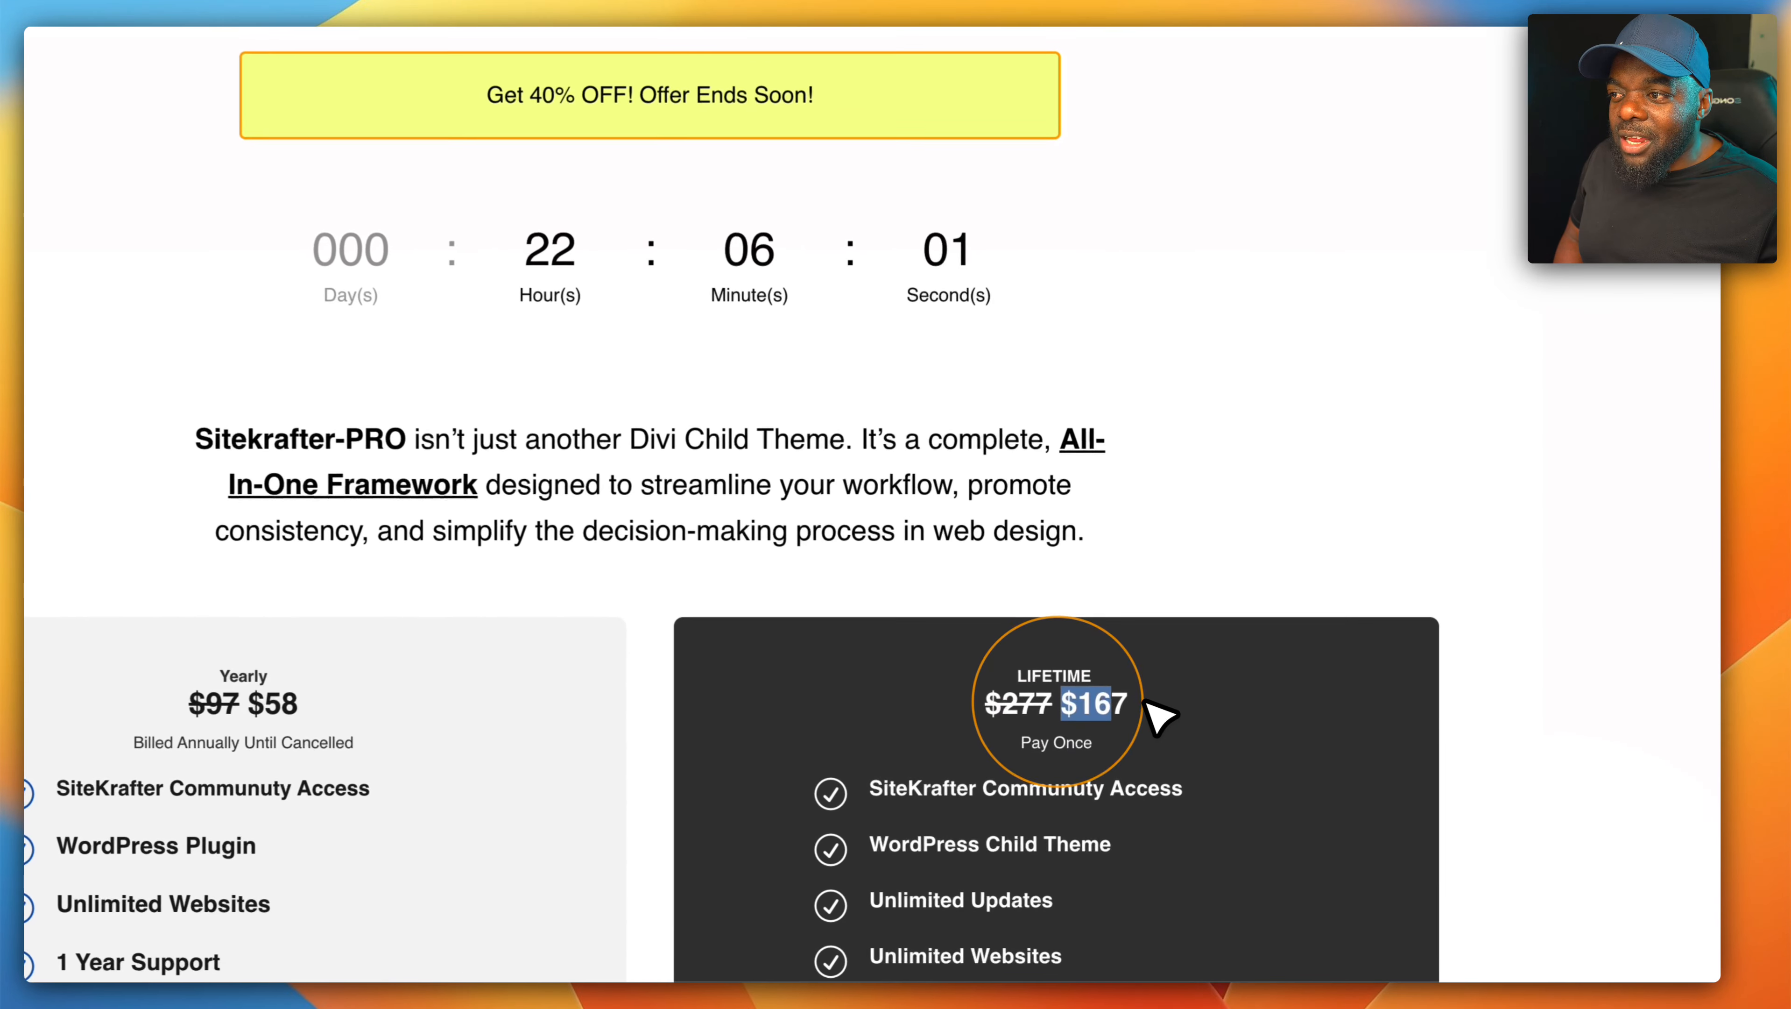